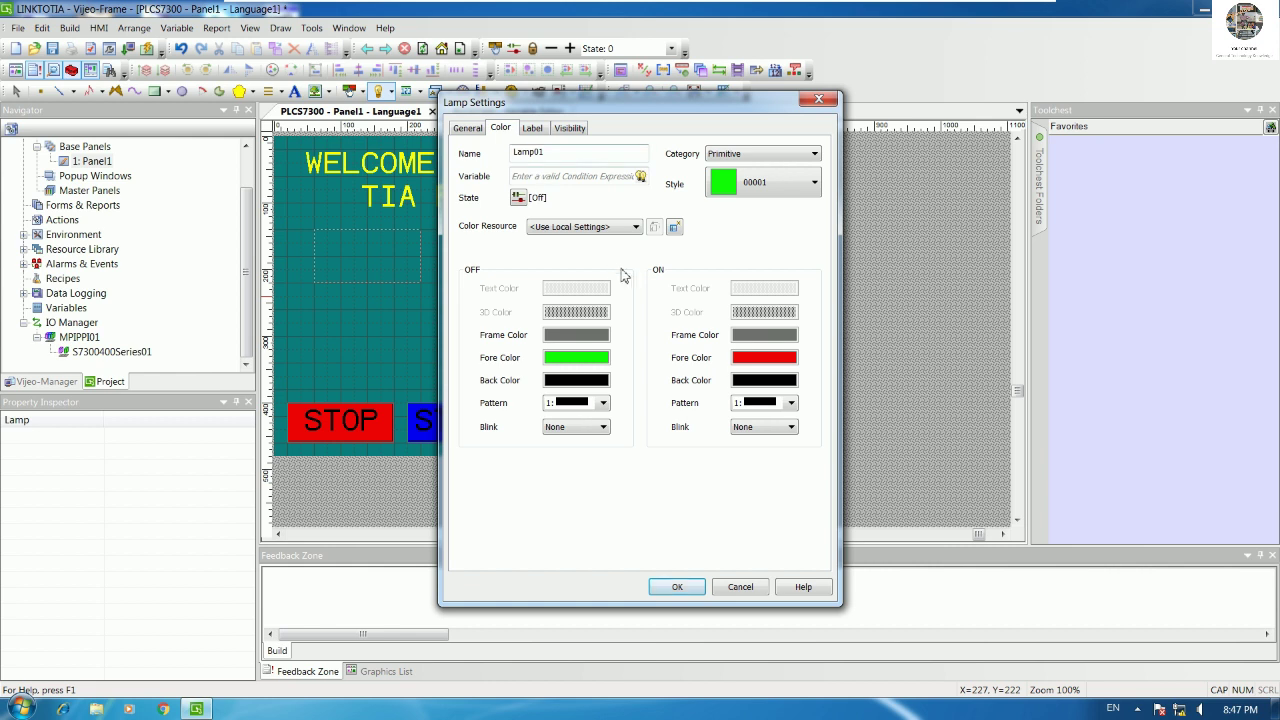
# Step: Assign the OUTPUT1 [Q136.0] variable to the new lamp Lamp01
pyautogui.click(641, 182)
pyautogui.click(641, 178)
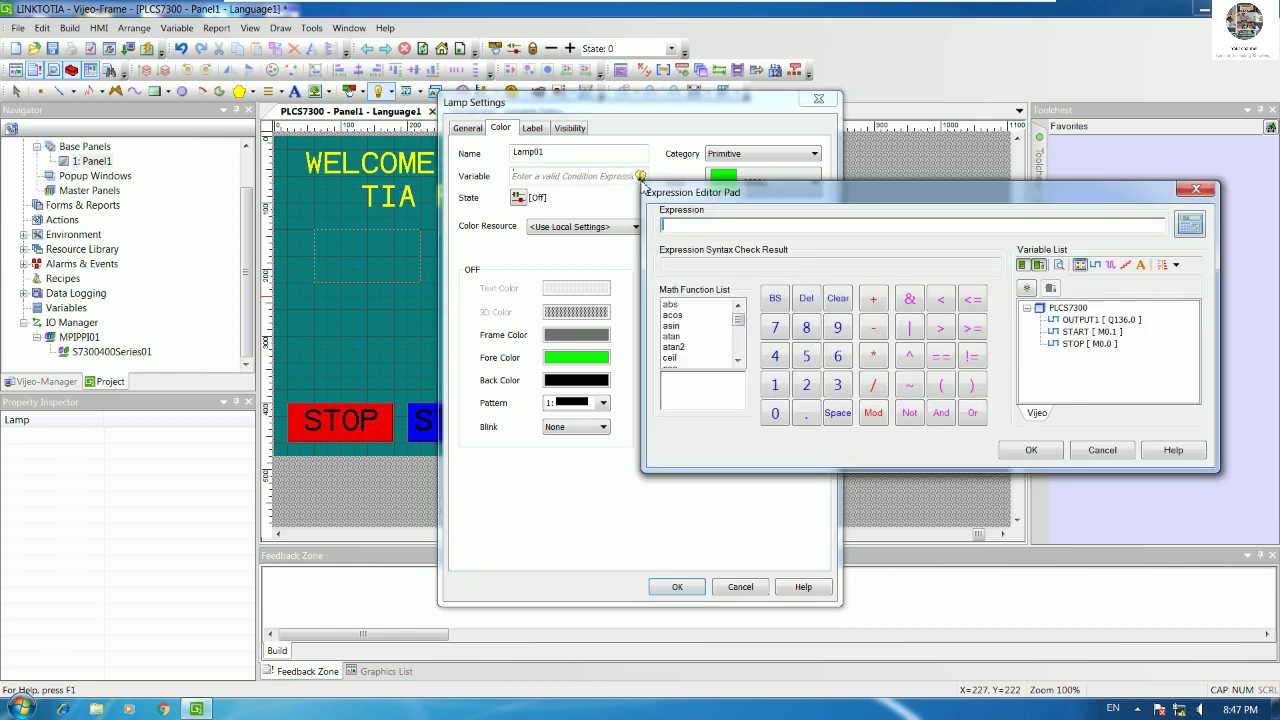
pyautogui.doubleClick(1100, 320)
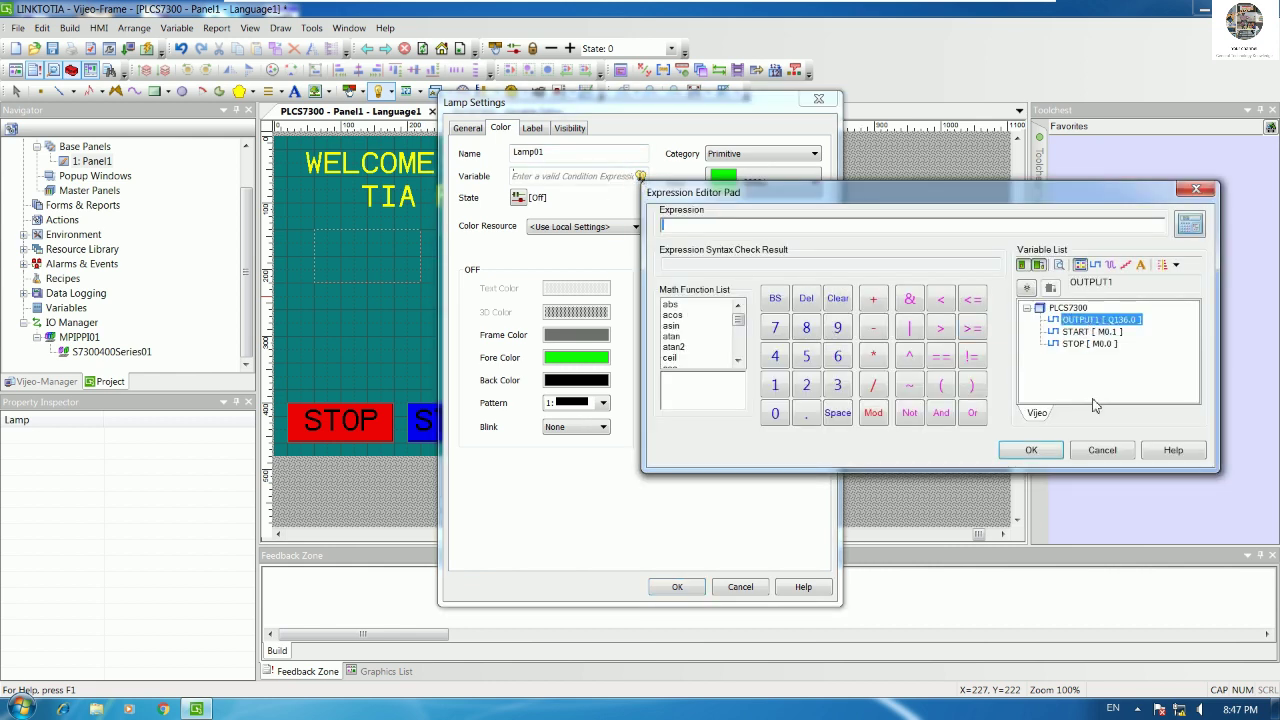
pyautogui.click(1031, 450)
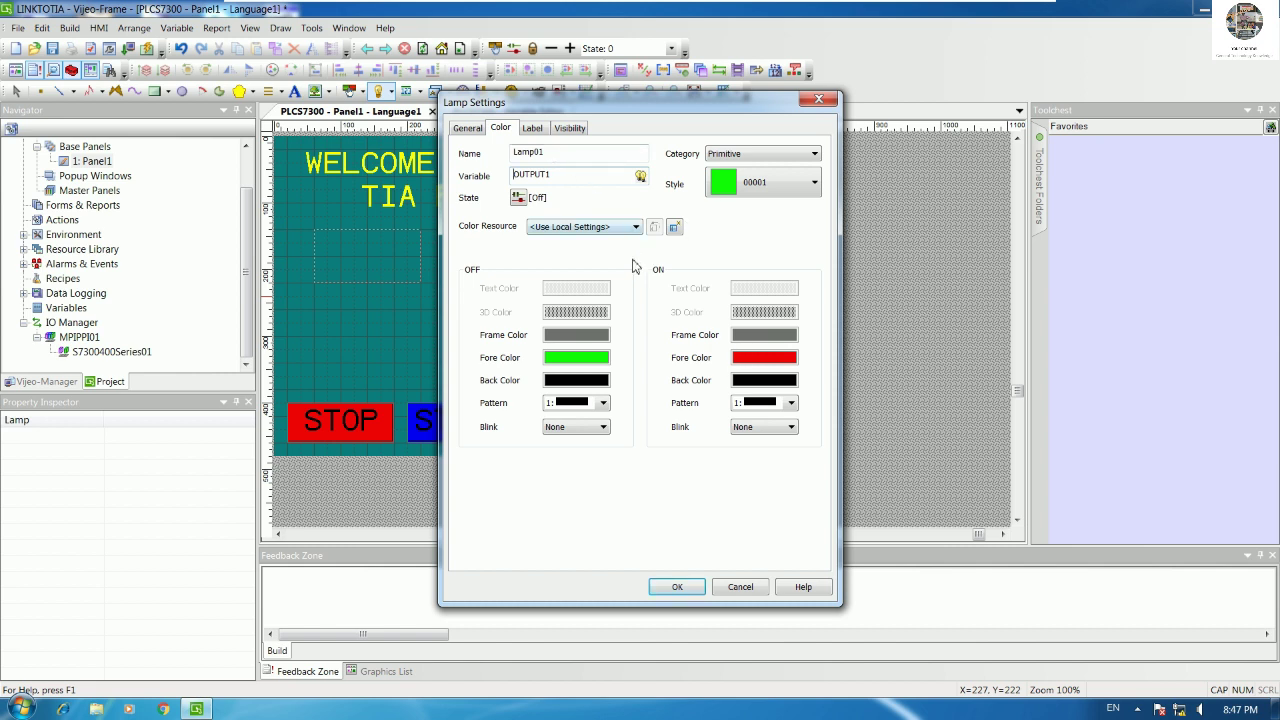
# Step: Set the lamp's fore color to red for the OFF state and bright green (0, 255, 0) for the ON state
pyautogui.moveTo(624, 110); pyautogui.dragTo(769, 110)
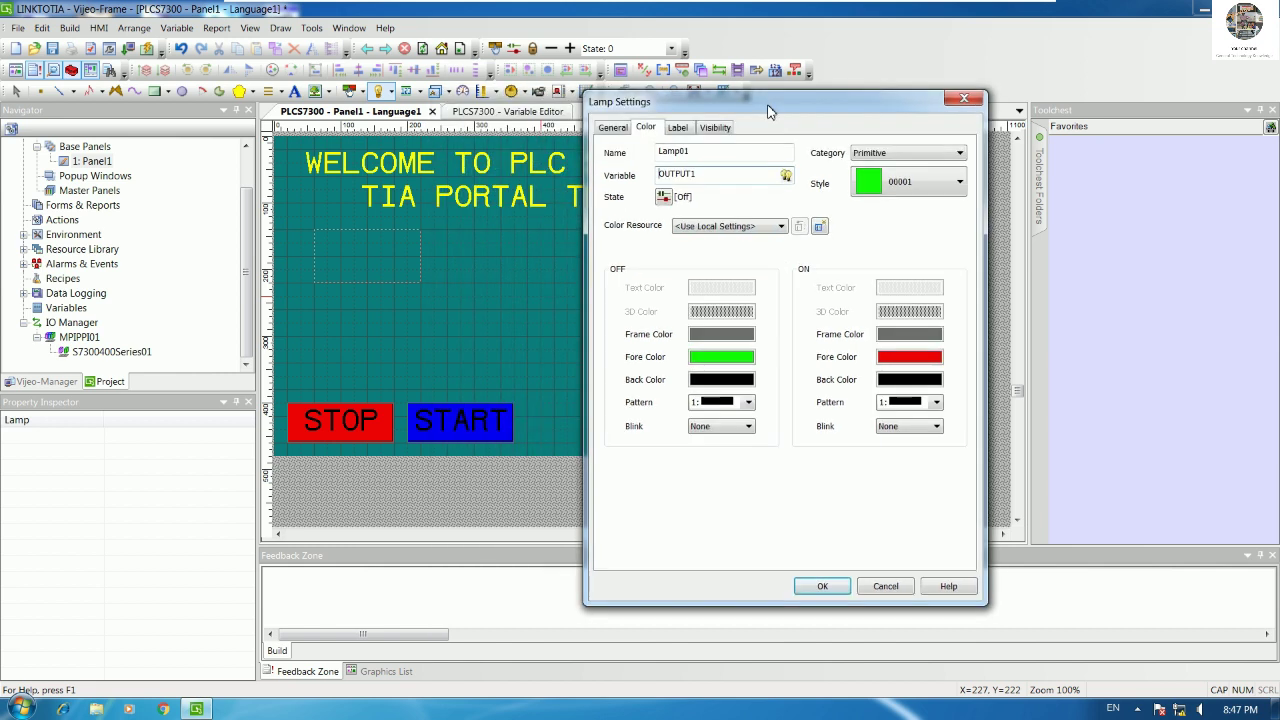
pyautogui.click(720, 356)
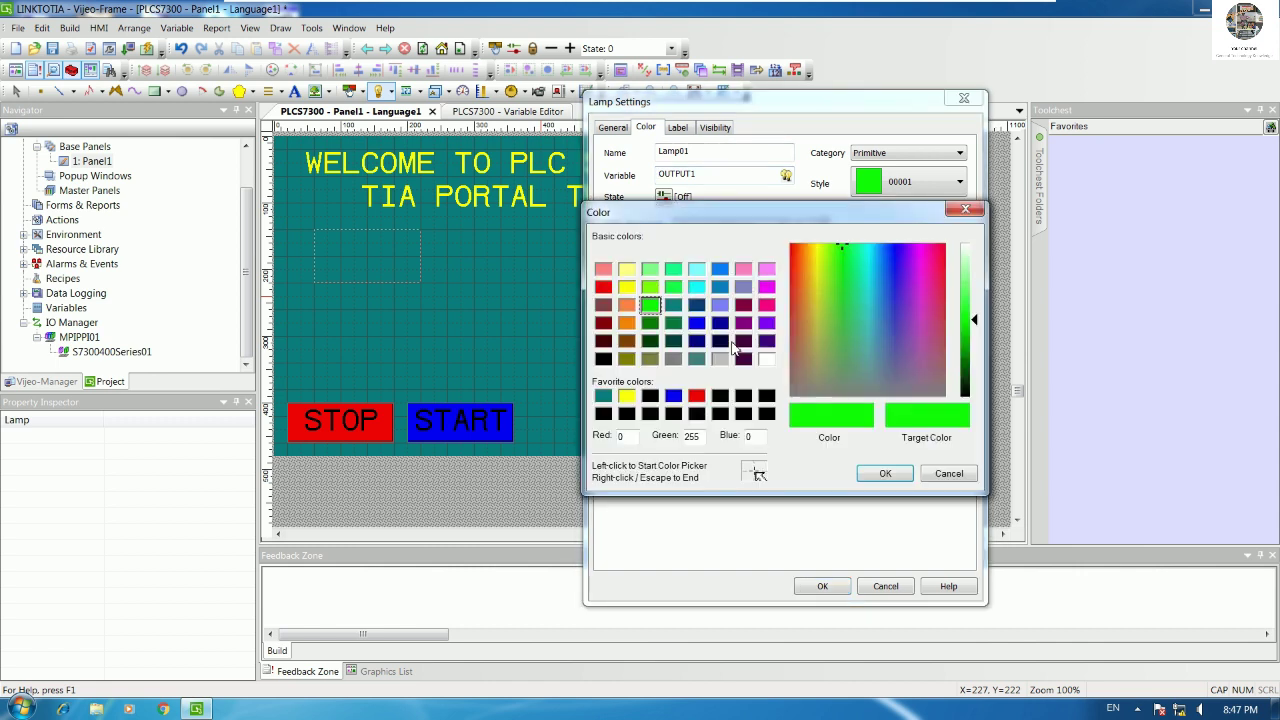
pyautogui.click(603, 287)
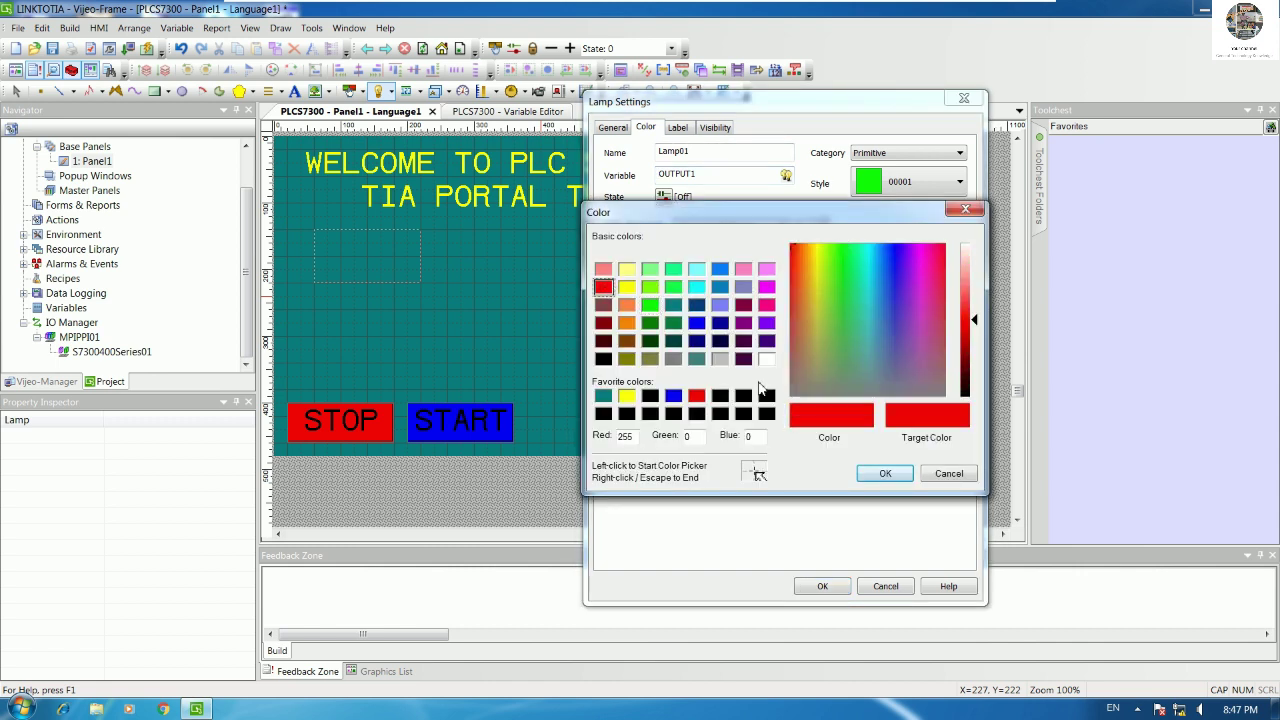
pyautogui.click(872, 476)
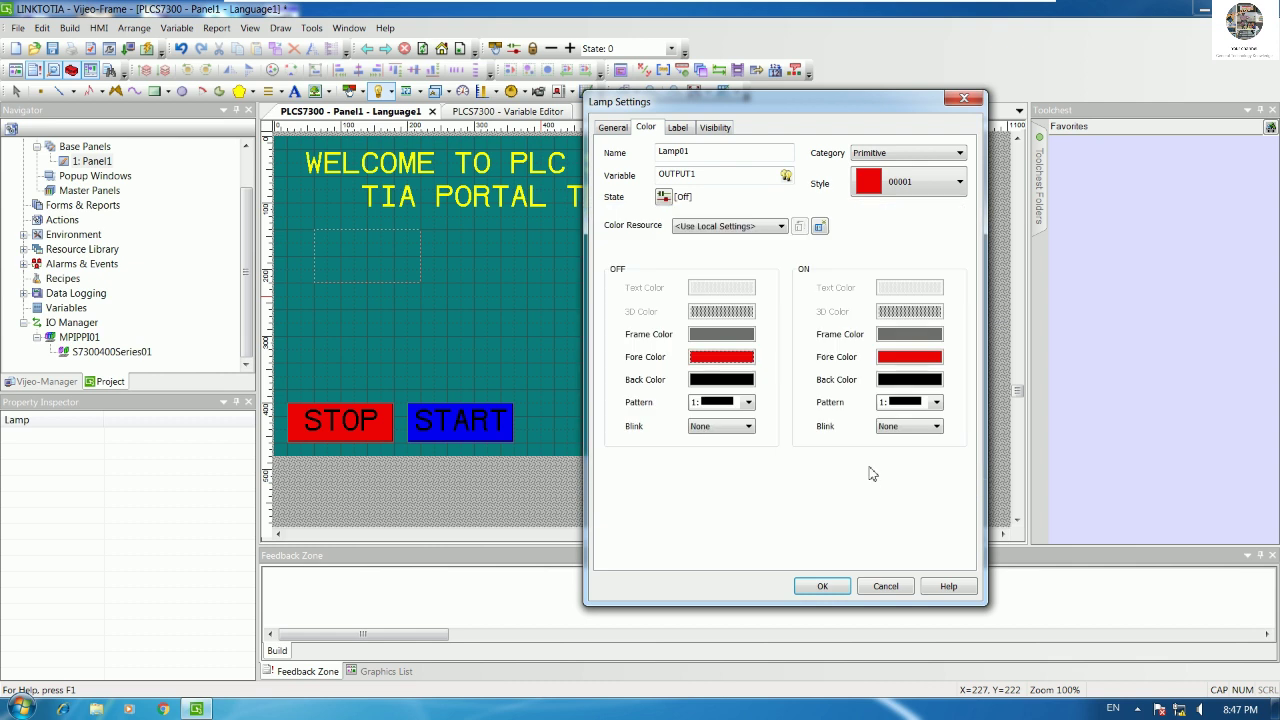
pyautogui.click(890, 356)
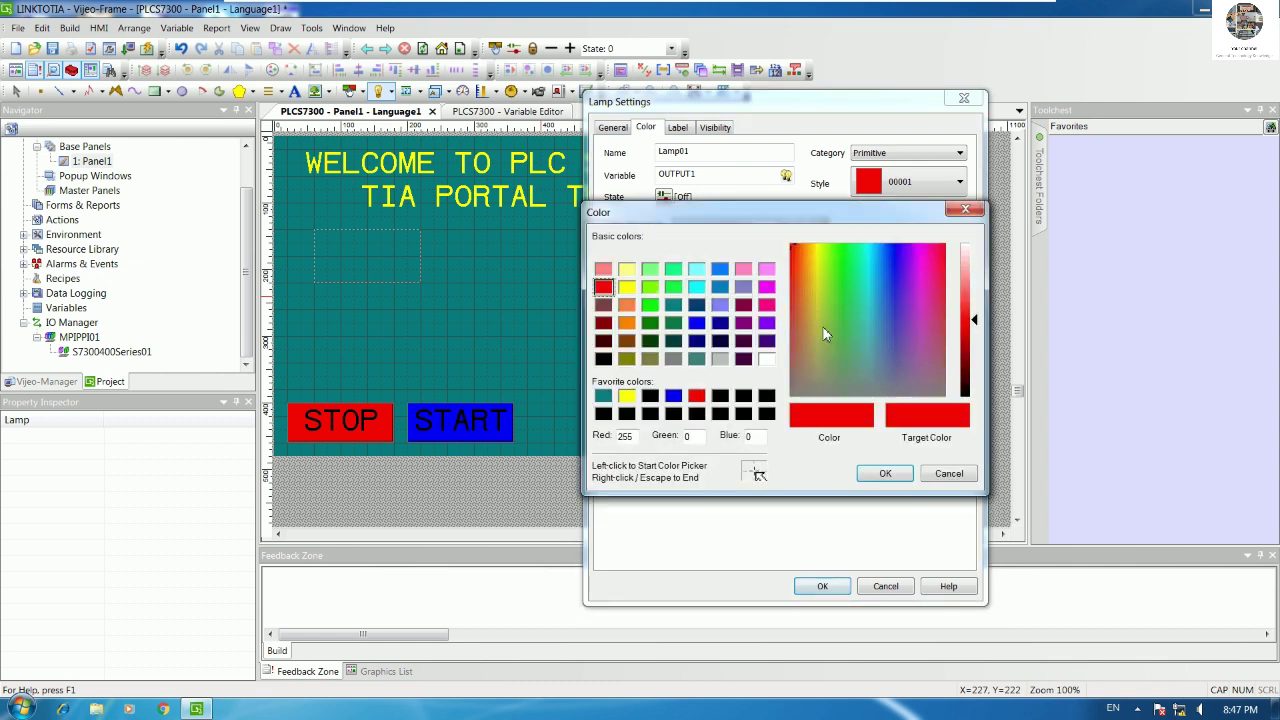
pyautogui.click(650, 306)
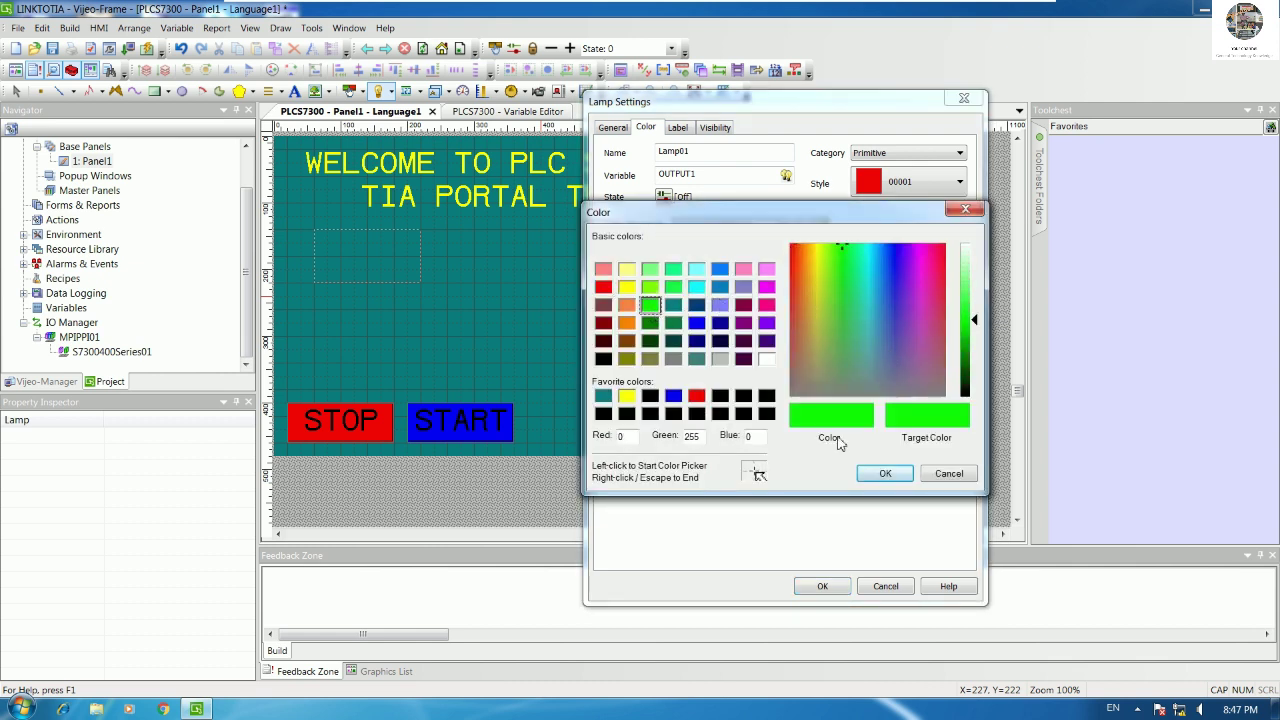
pyautogui.click(885, 473)
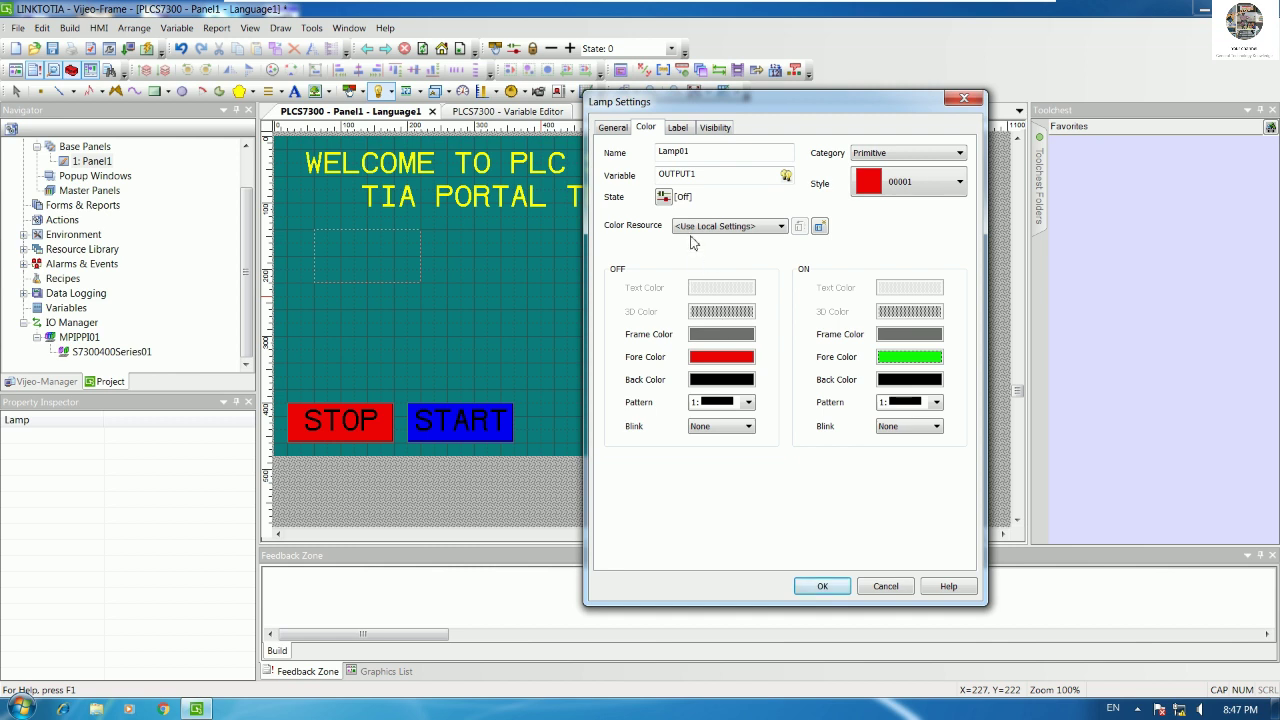
# Step: Give the lamp a static label reading RUNNING and apply the lamp settings
pyautogui.click(677, 128)
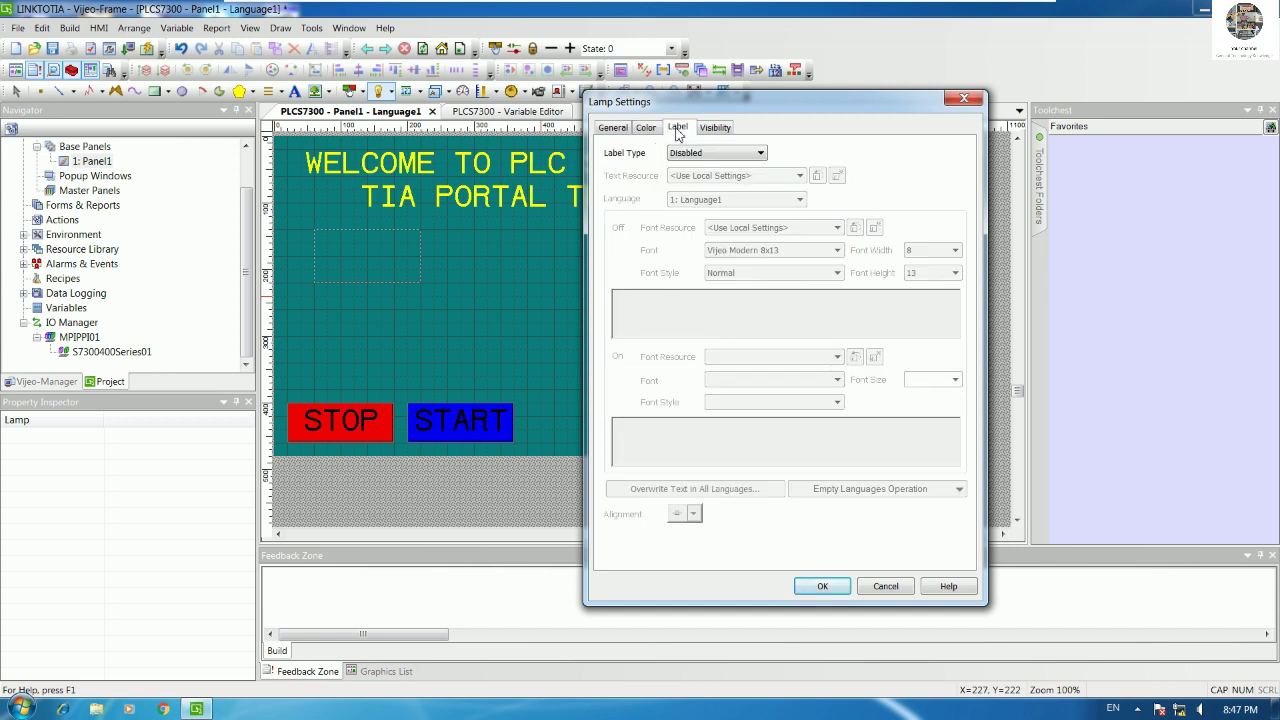
pyautogui.click(712, 153)
pyautogui.click(700, 175)
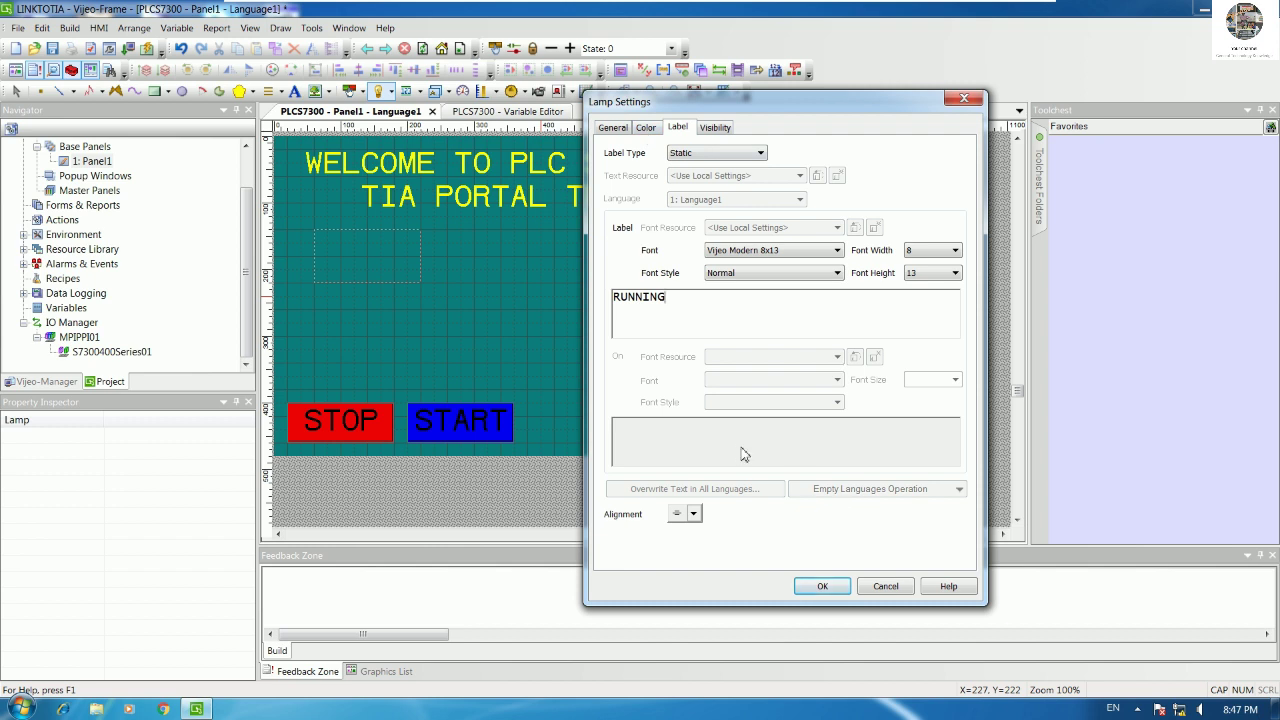
pyautogui.click(821, 586)
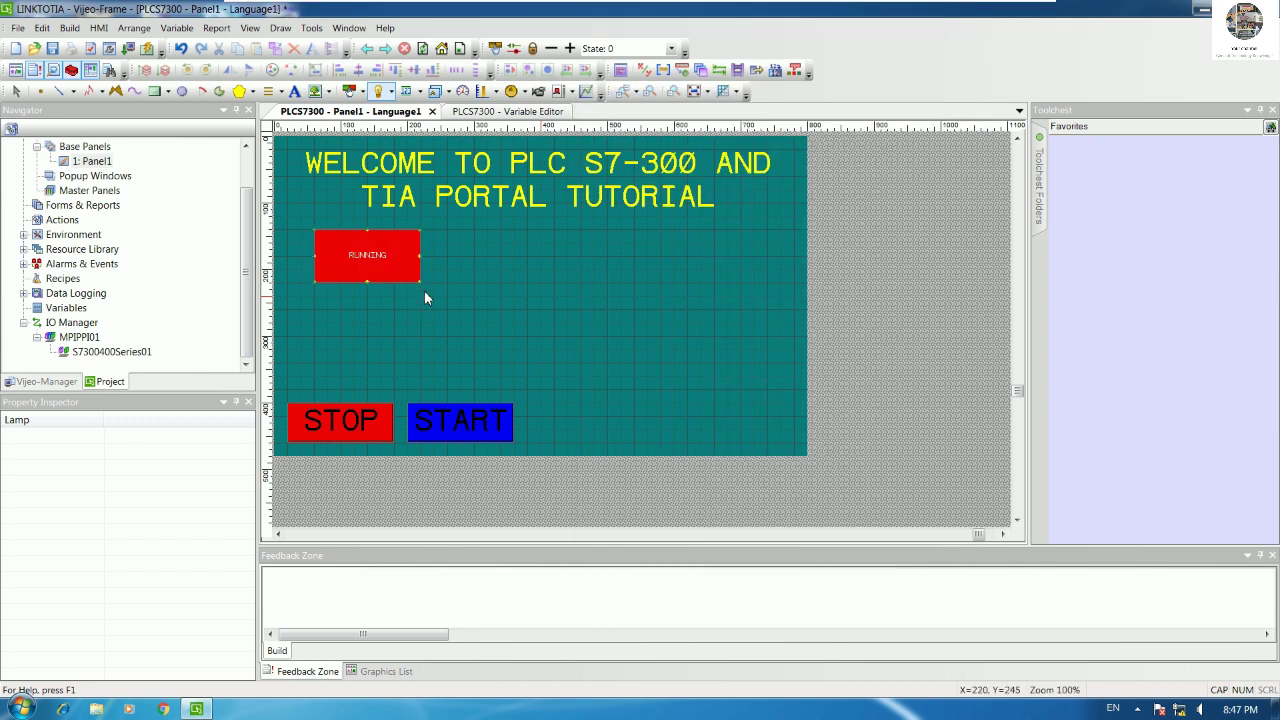
# Step: Review the RUNNING lamp's general, color and label settings and preview its On and Off states
pyautogui.doubleClick(392, 268)
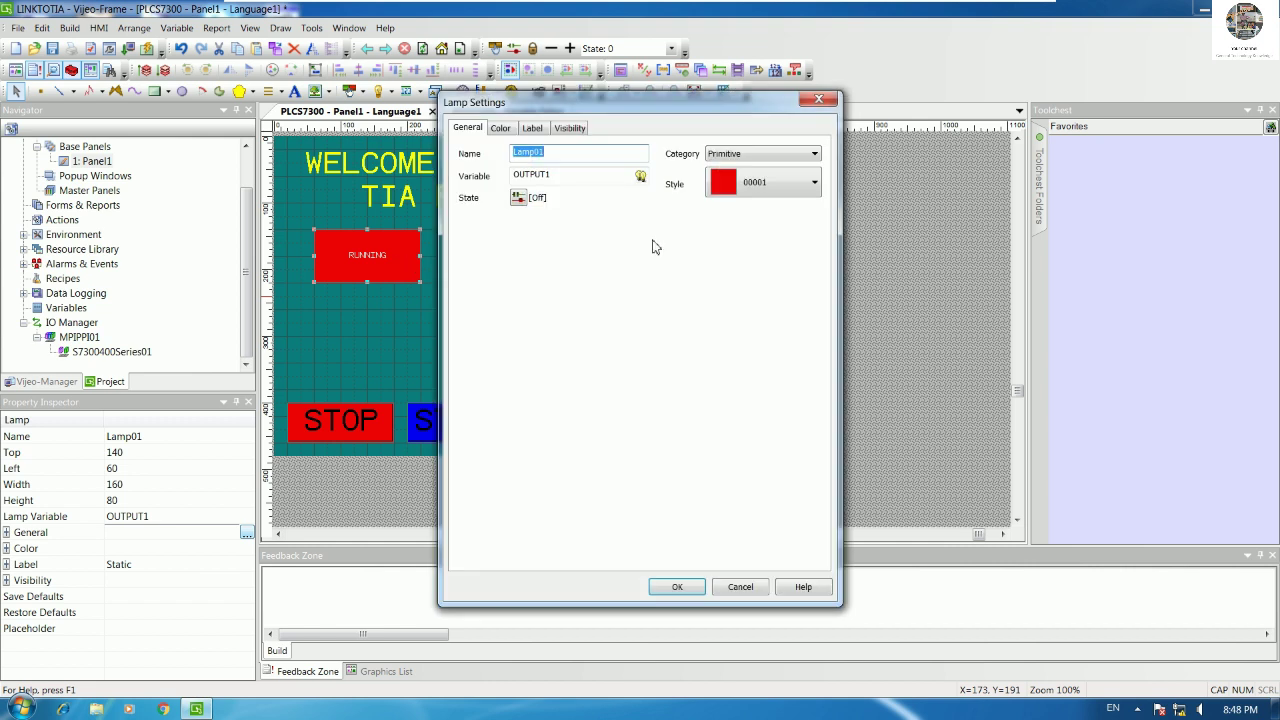
pyautogui.click(503, 130)
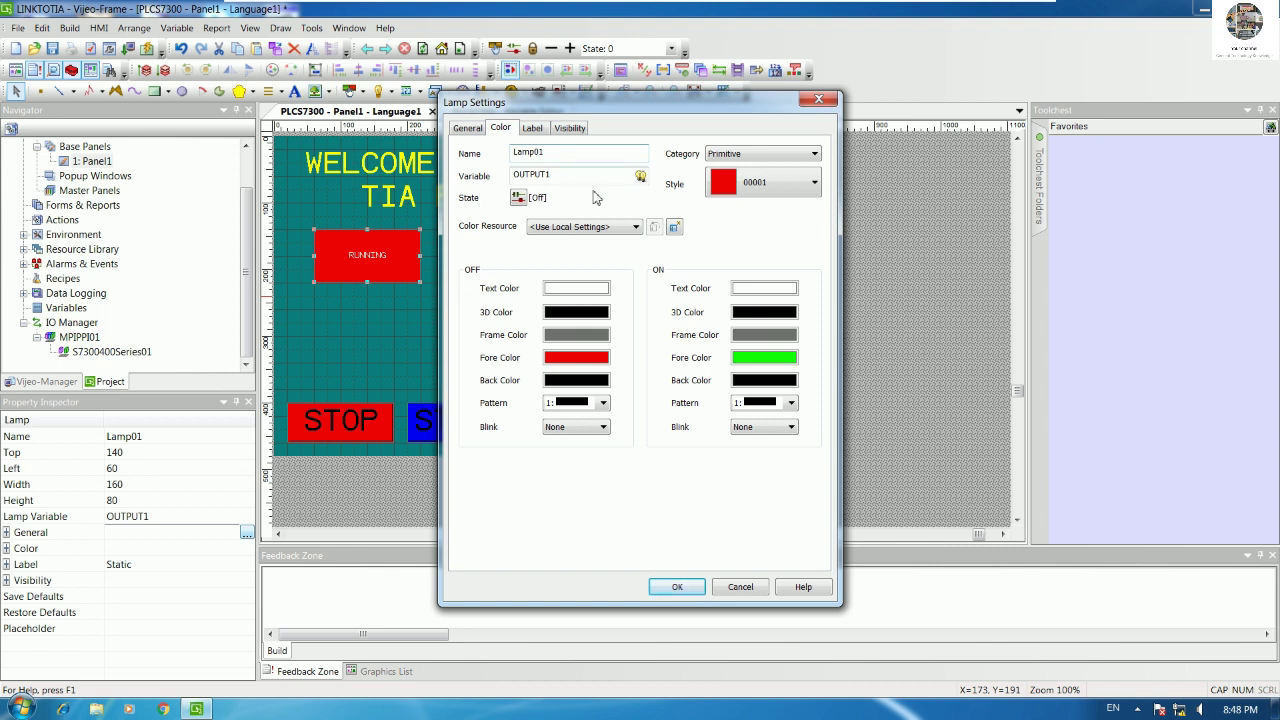
pyautogui.click(531, 129)
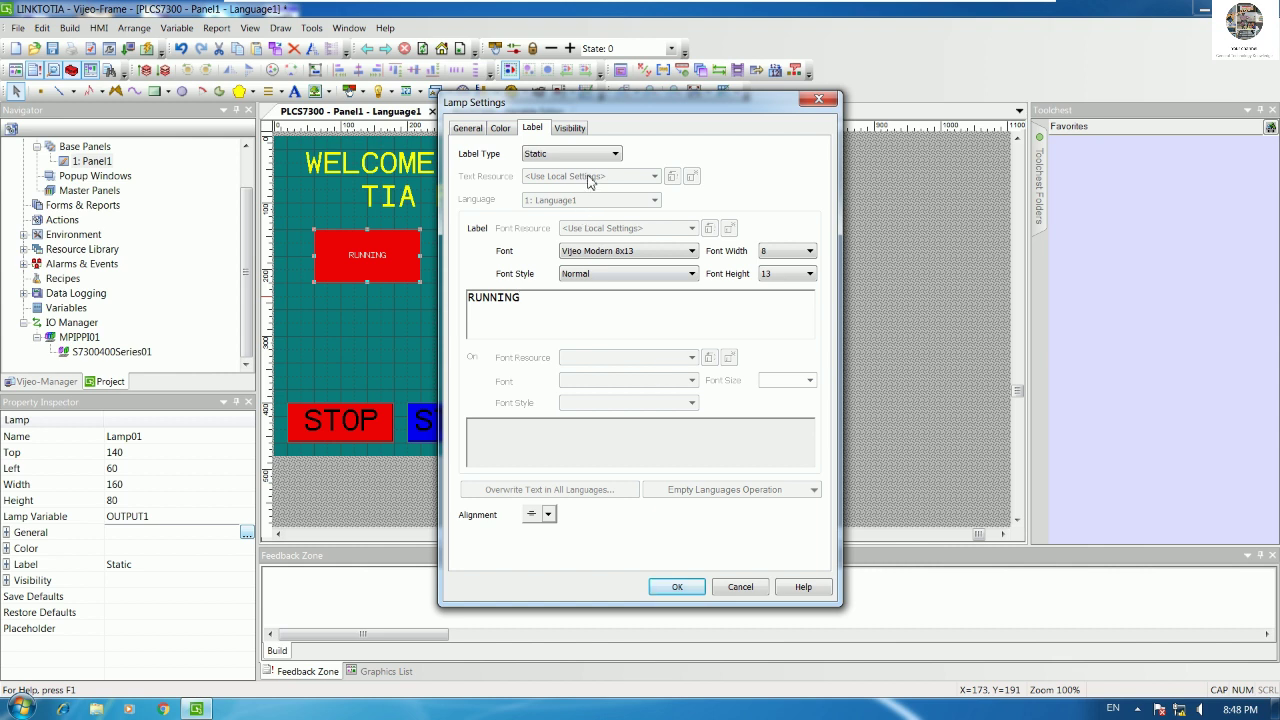
pyautogui.moveTo(570, 106); pyautogui.dragTo(725, 110)
pyautogui.click(655, 128)
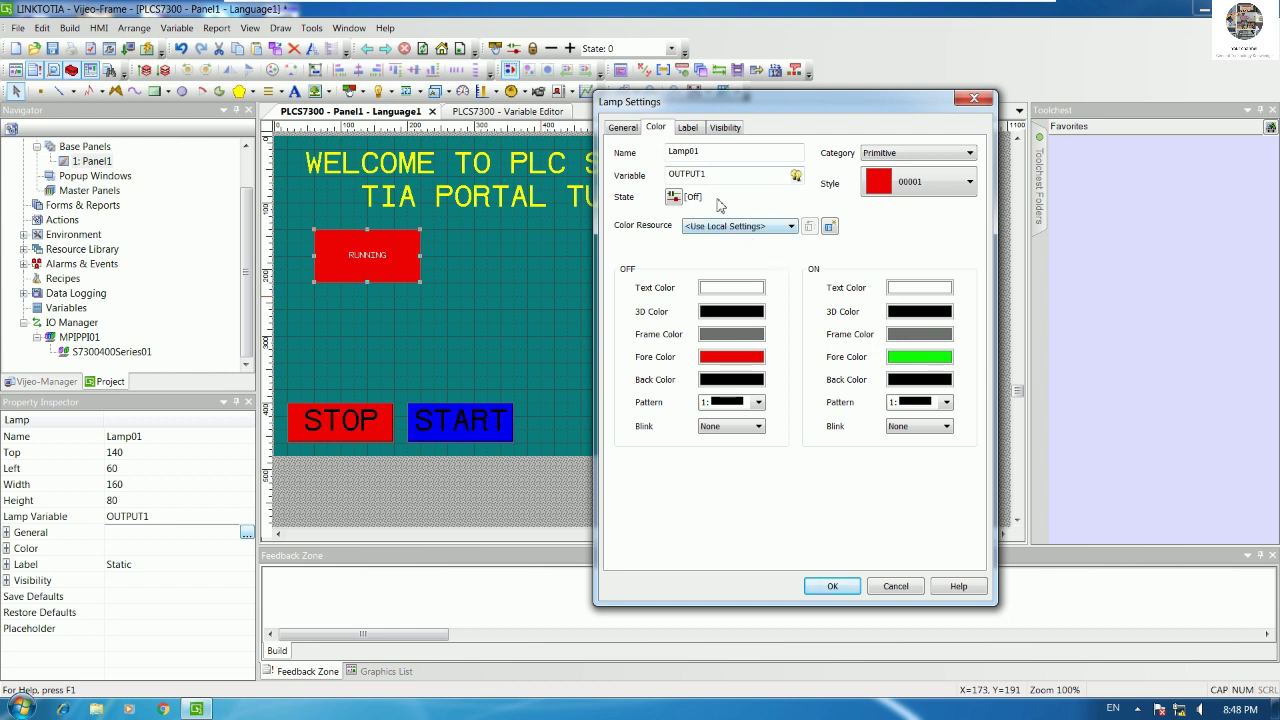
pyautogui.click(623, 129)
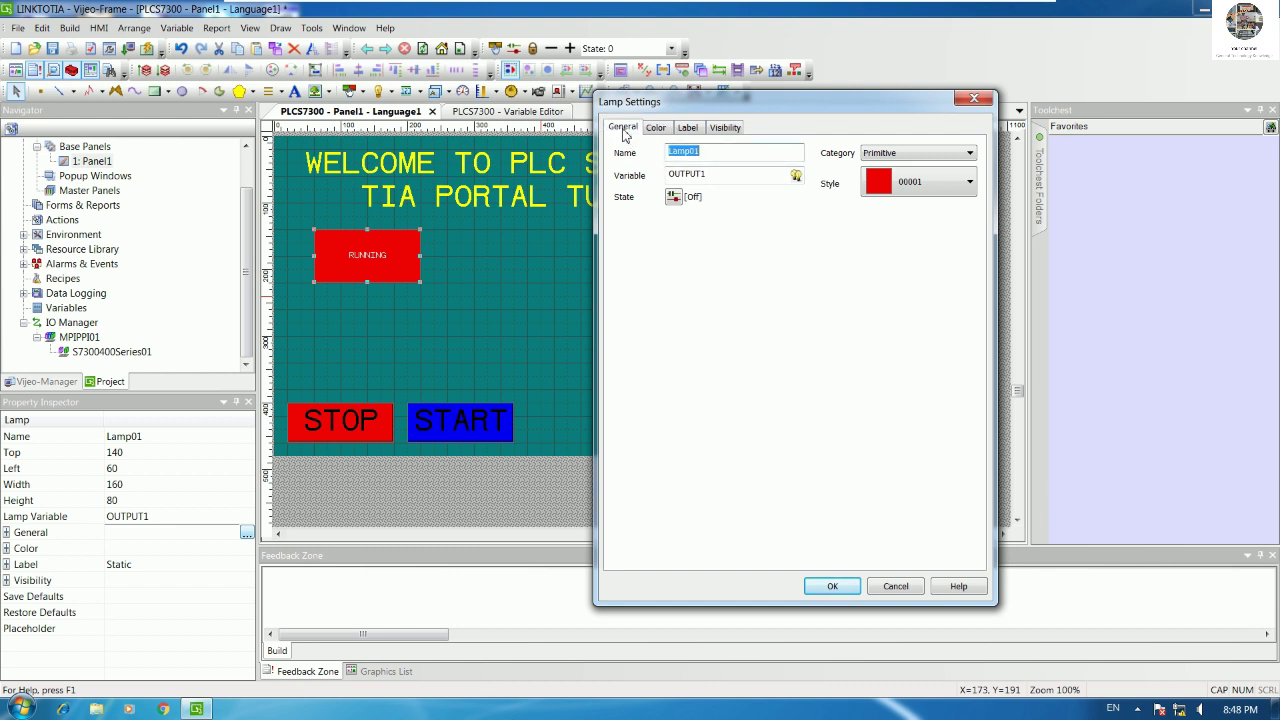
pyautogui.click(674, 198)
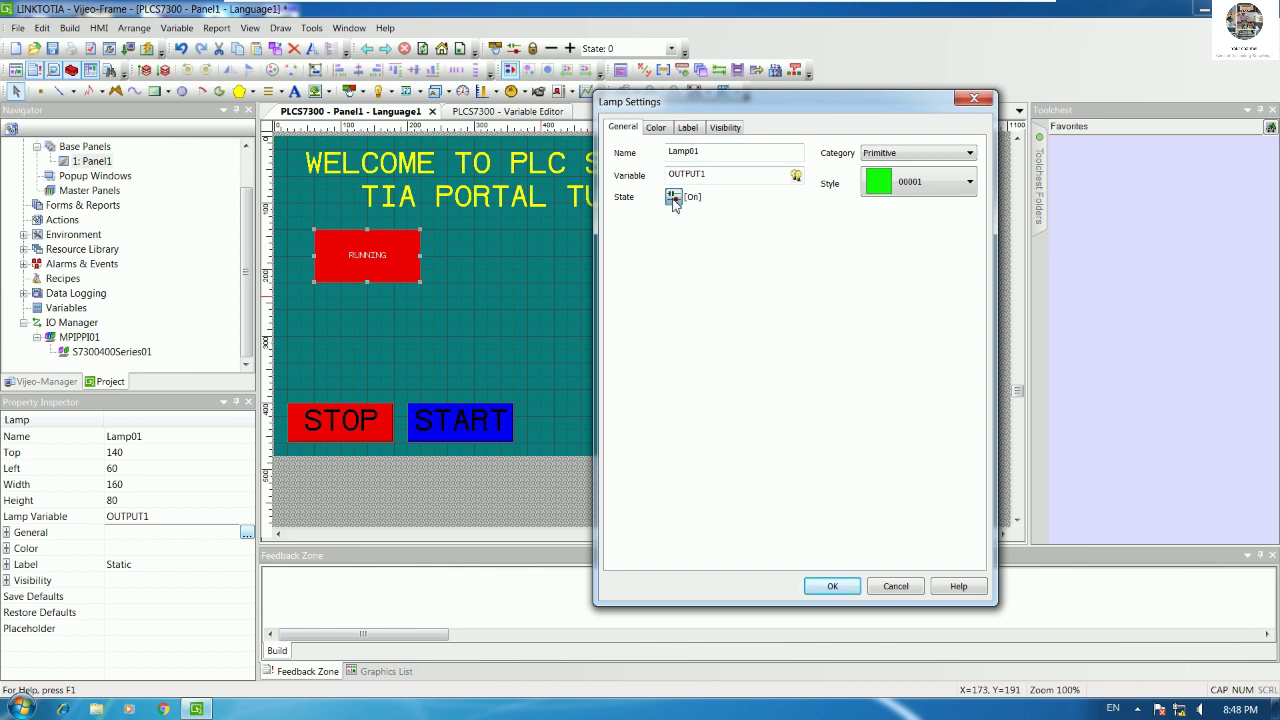
pyautogui.click(674, 197)
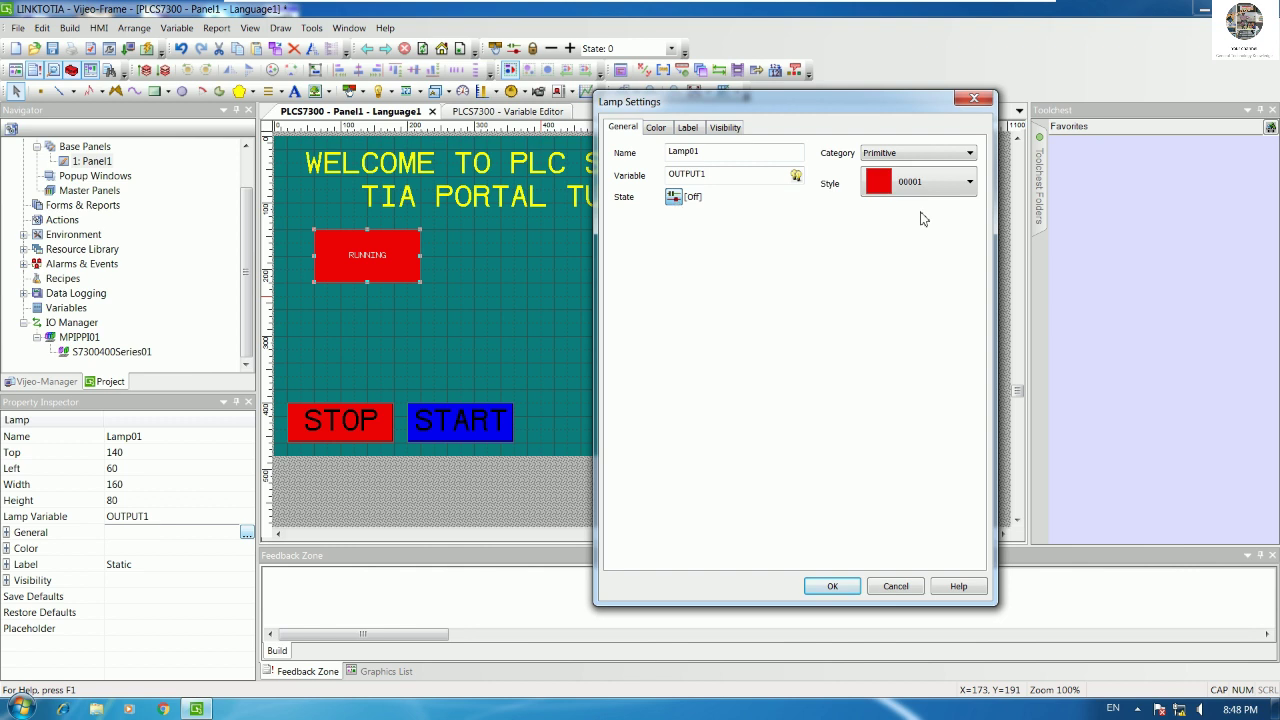
pyautogui.click(655, 127)
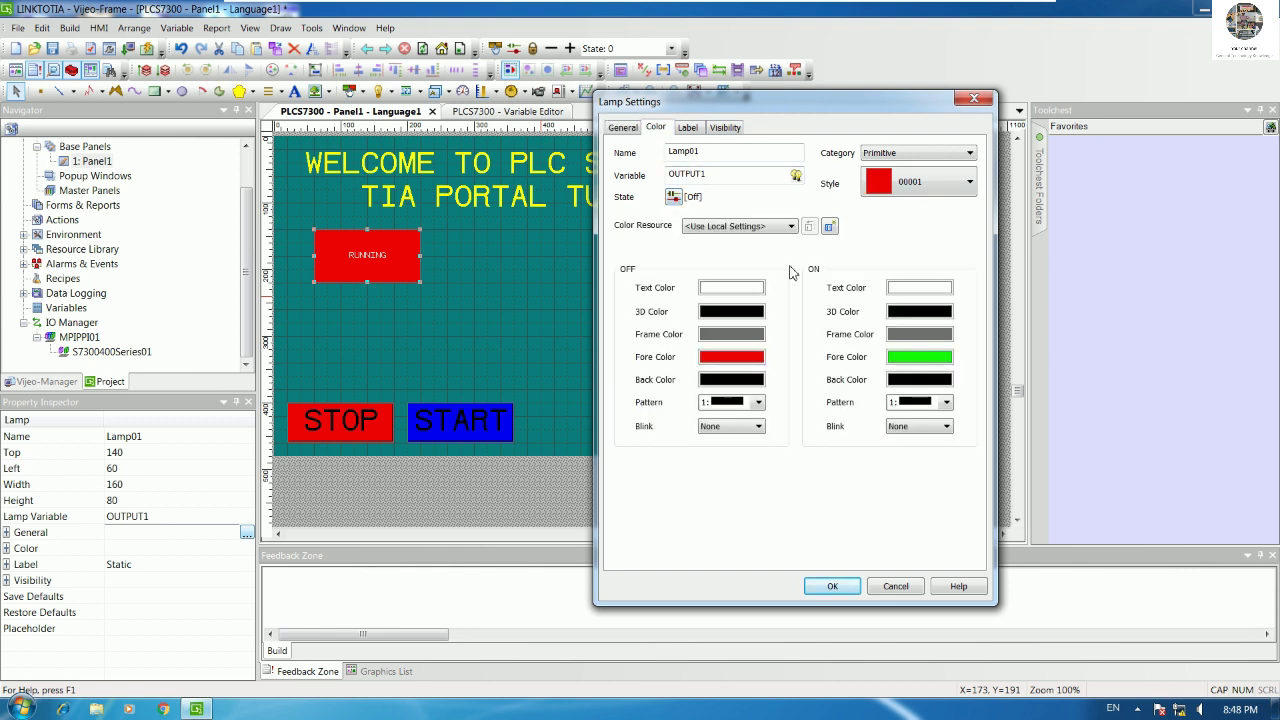
# Step: Format the RUNNING label in bold with the Vijeo Modern 28x50 font and apply the settings
pyautogui.click(687, 127)
pyautogui.doubleClick(686, 296)
pyautogui.click(657, 314)
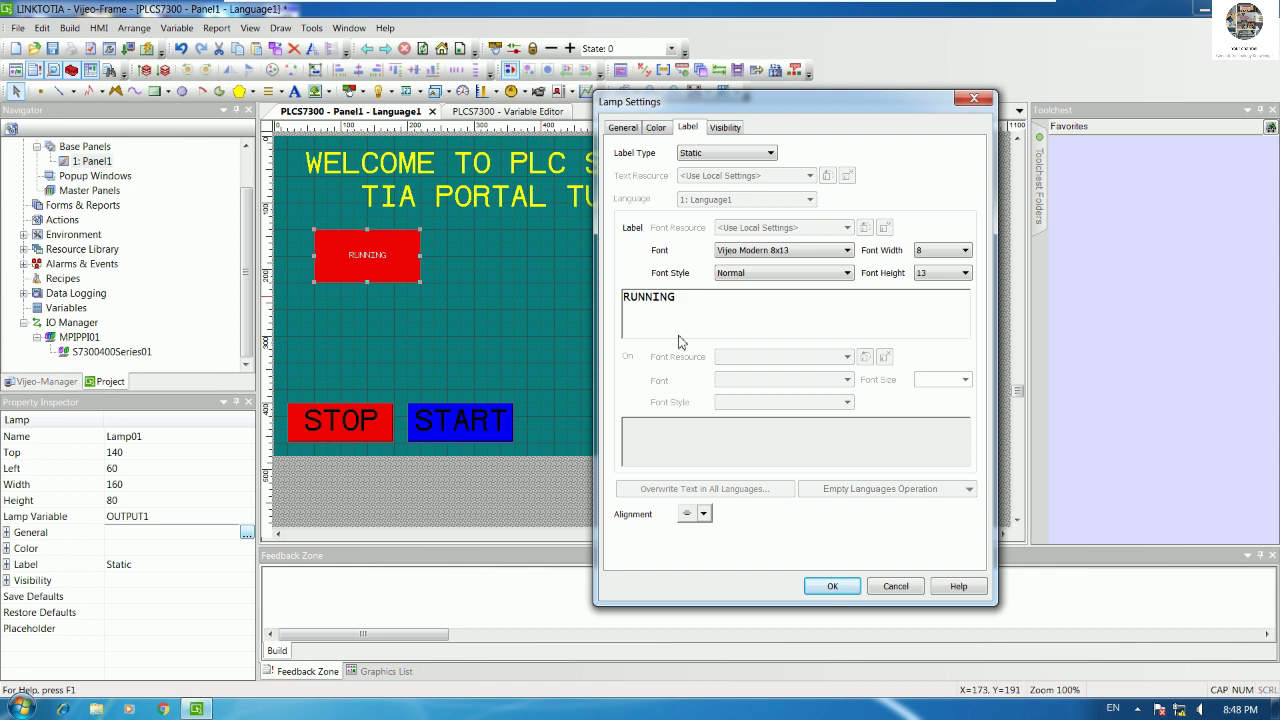
pyautogui.click(768, 273)
pyautogui.click(740, 293)
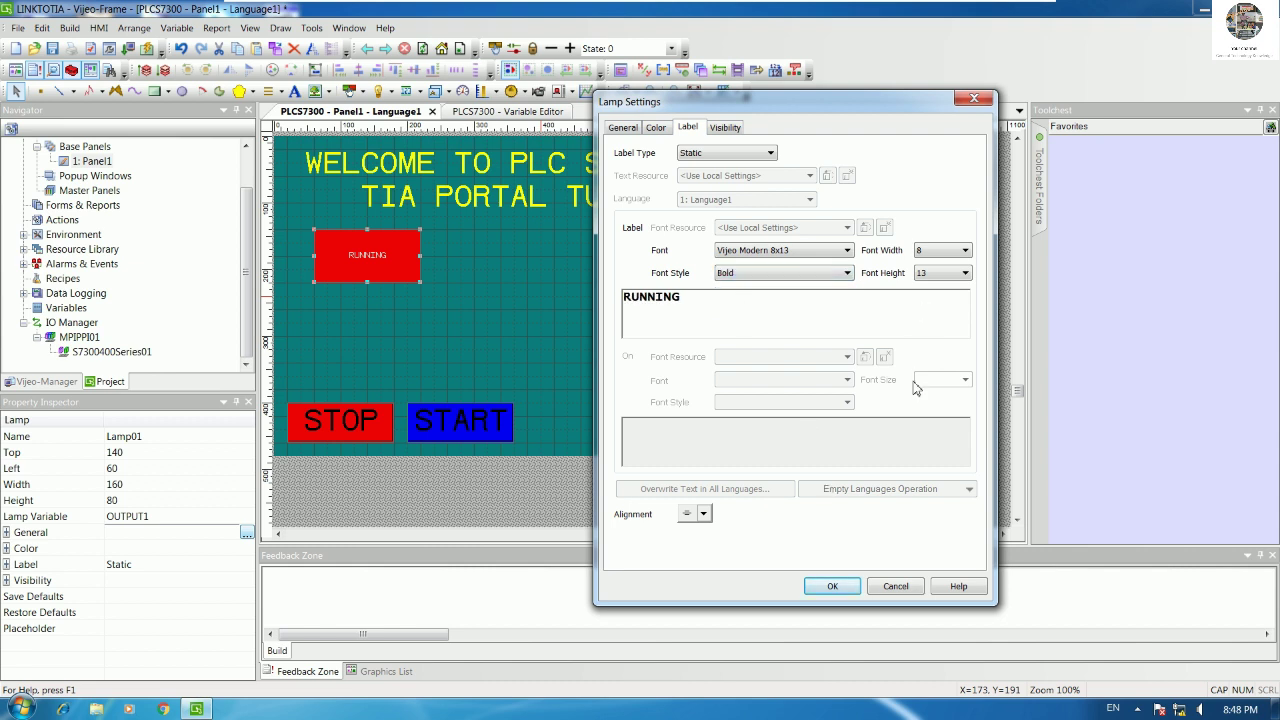
pyautogui.click(818, 273)
pyautogui.click(800, 273)
pyautogui.click(790, 255)
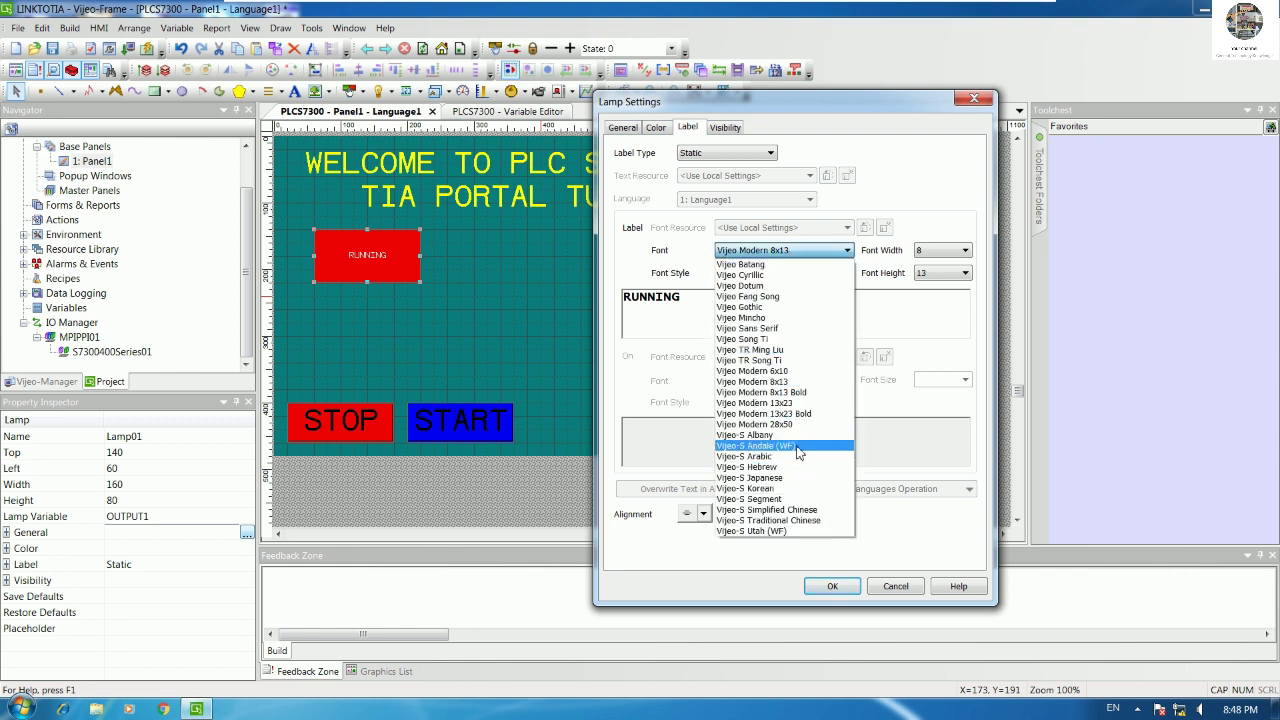
pyautogui.click(790, 429)
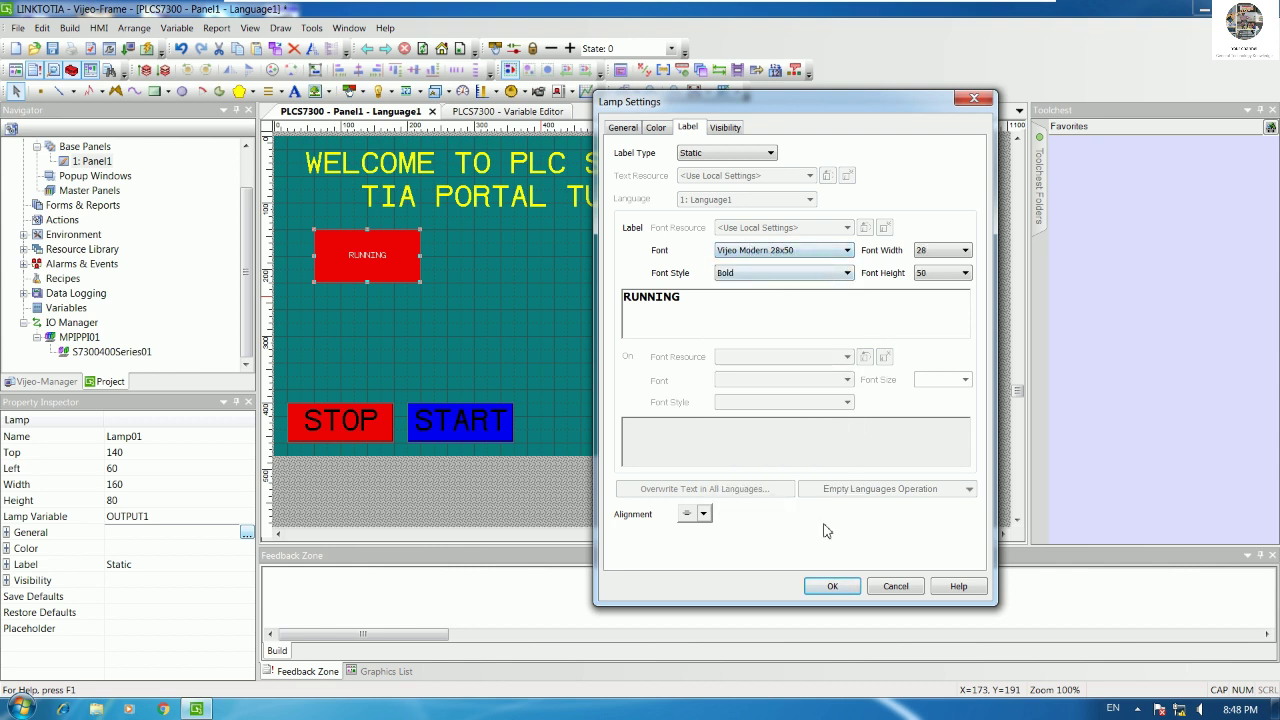
pyautogui.click(831, 588)
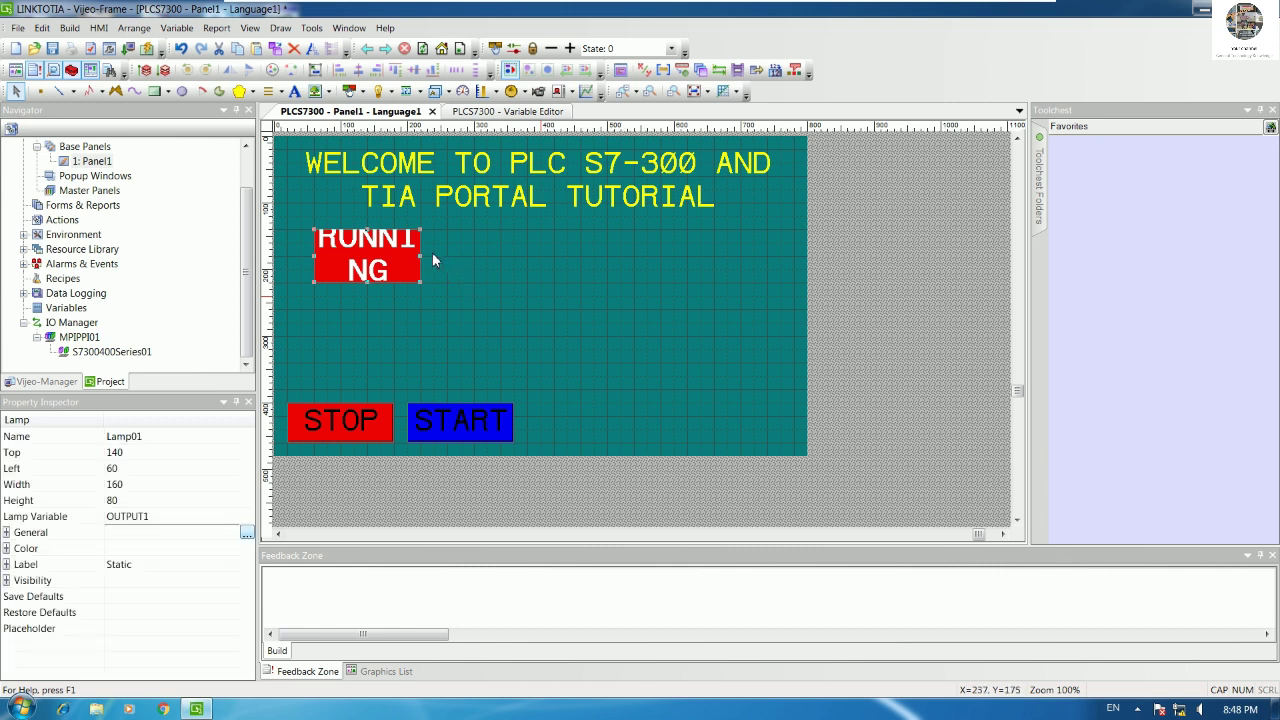
# Step: Widen the RUNNING lamp on both sides to a width of 240 so its label fits on one line
pyautogui.moveTo(446, 265); pyautogui.dragTo(447, 265)
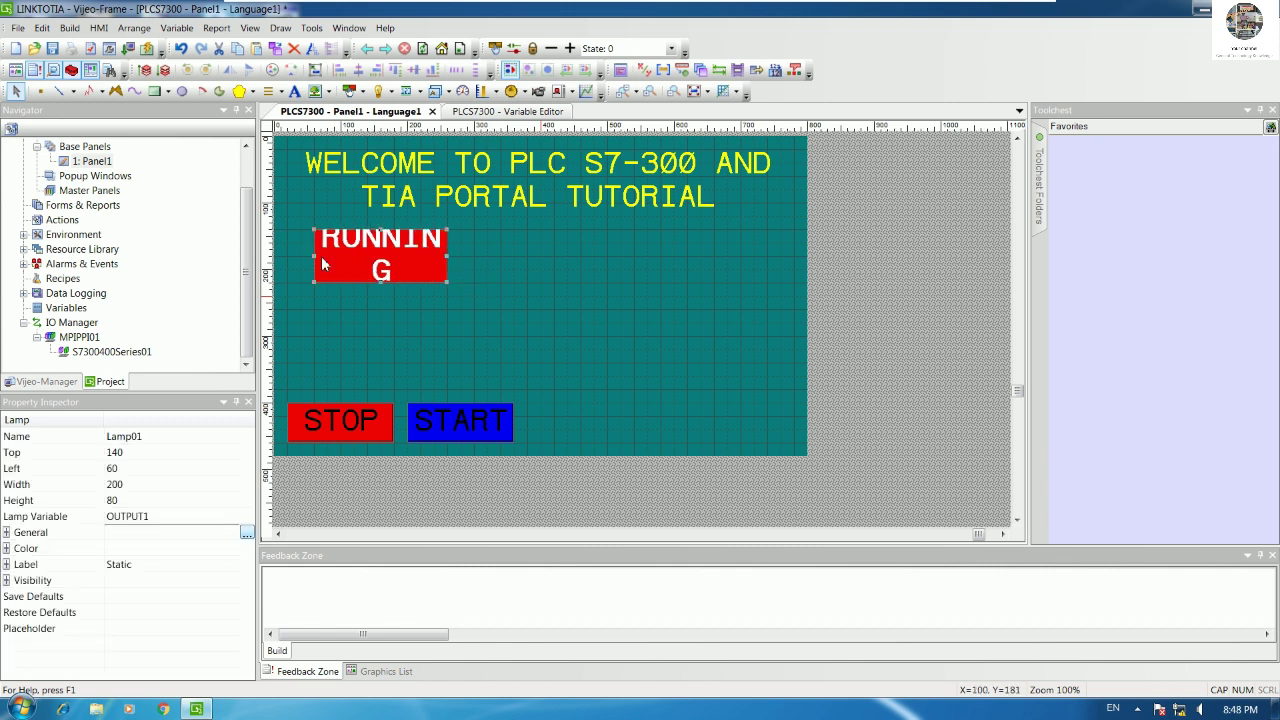
pyautogui.moveTo(295, 265); pyautogui.dragTo(289, 266)
pyautogui.click(518, 268)
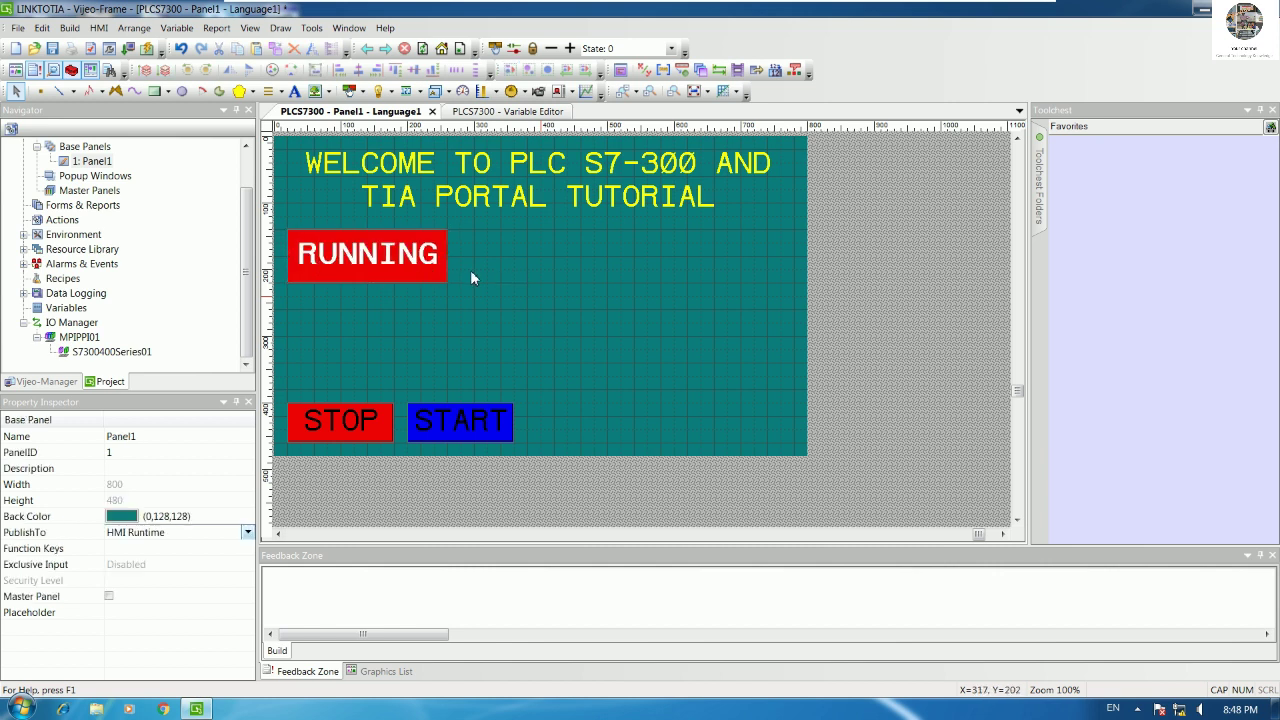
# Step: Move the RUNNING lamp horizontally to a Left position of 81, above the STOP and START buttons
pyautogui.click(427, 267)
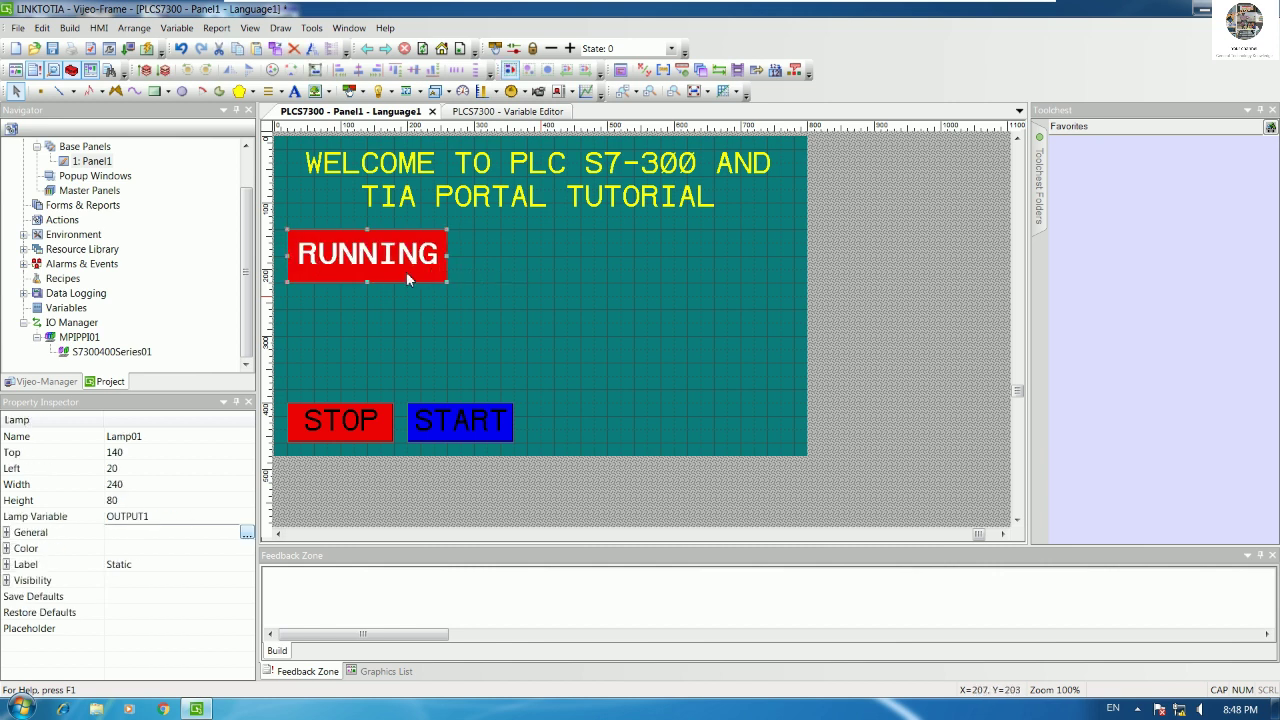
pyautogui.moveTo(435, 279); pyautogui.dragTo(451, 280)
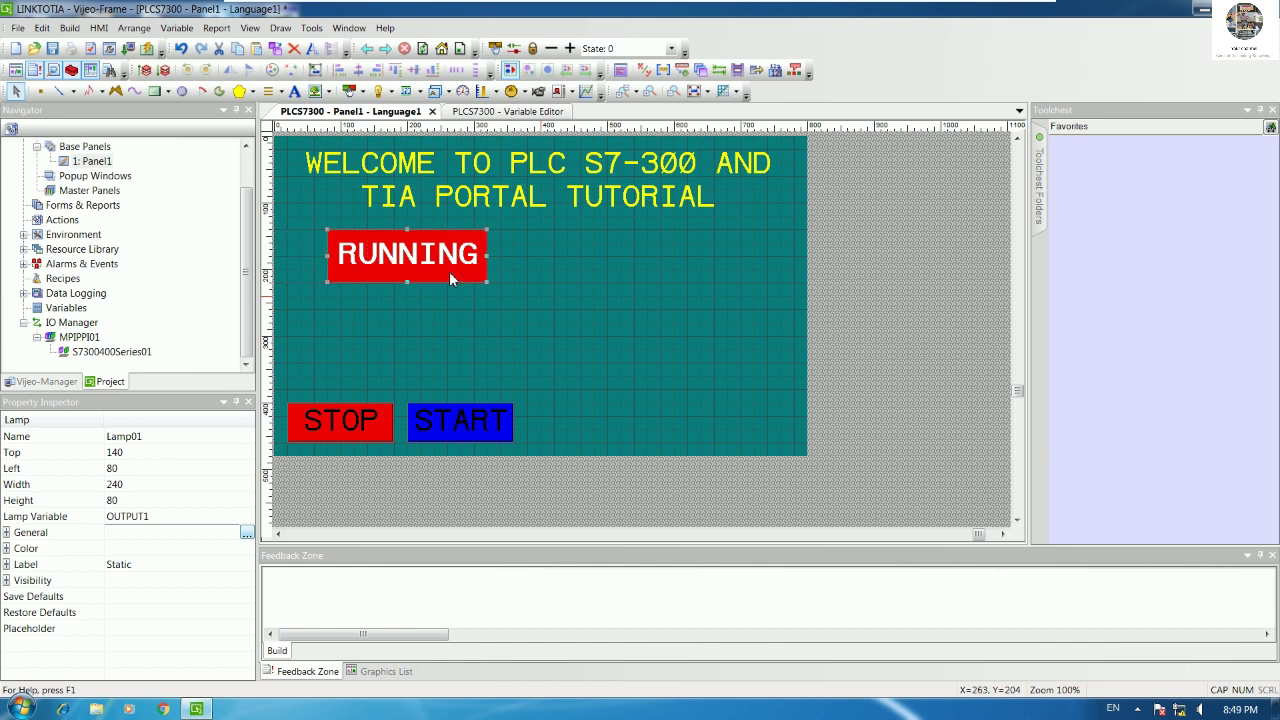
pyautogui.press('Right')
pyautogui.press('Right')
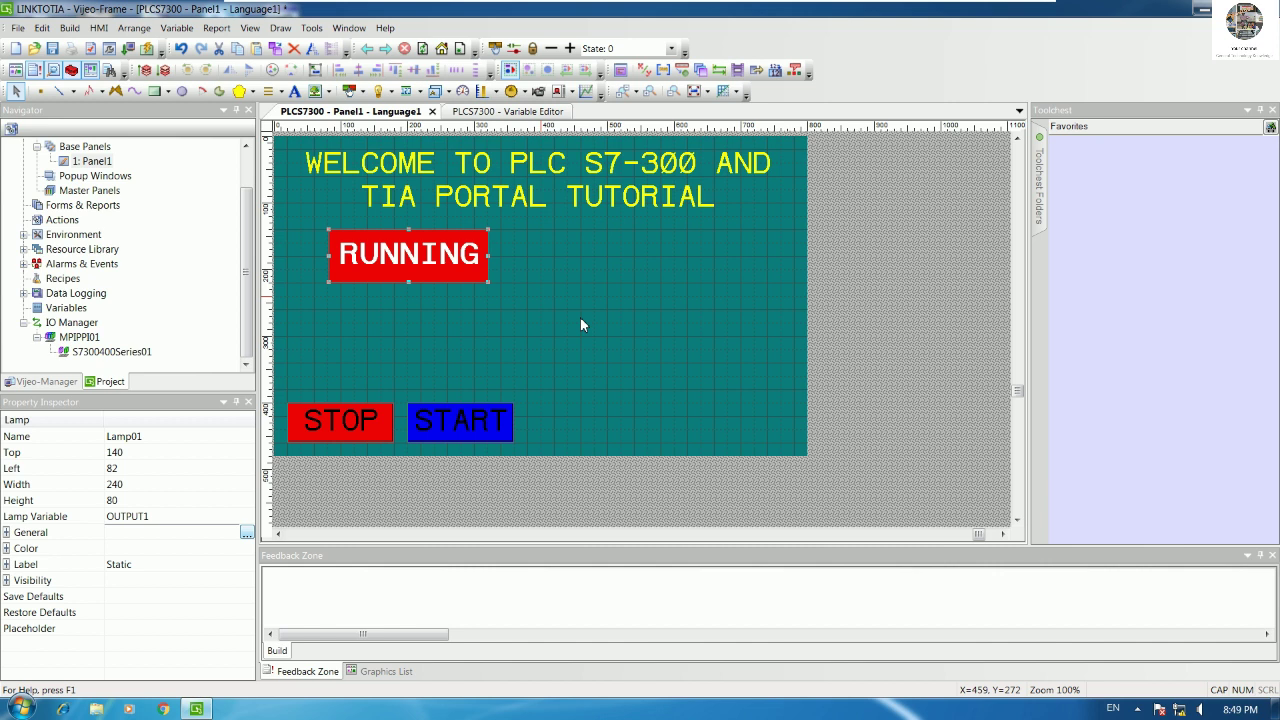
pyautogui.press('Left')
pyautogui.click(578, 322)
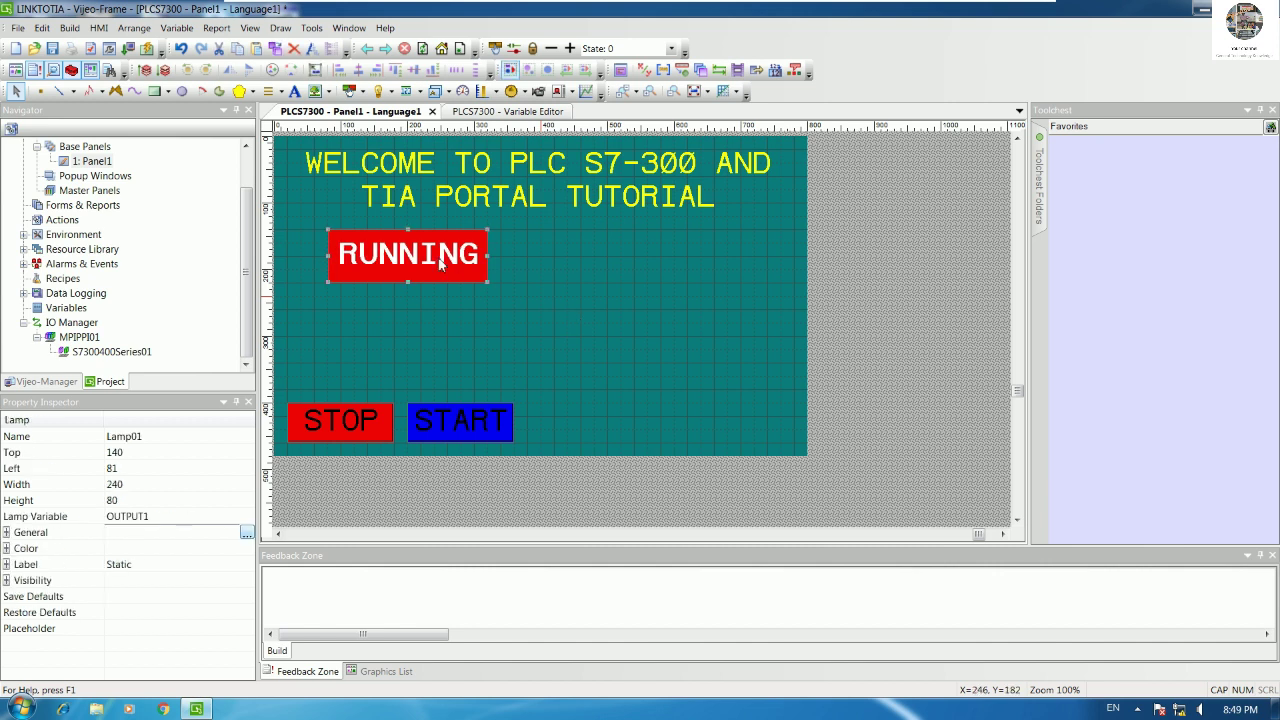
# Step: Reopen the RUNNING lamp's settings to check its state colors and label text, and close them
pyautogui.doubleClick(443, 254)
pyautogui.moveTo(634, 103); pyautogui.dragTo(801, 103)
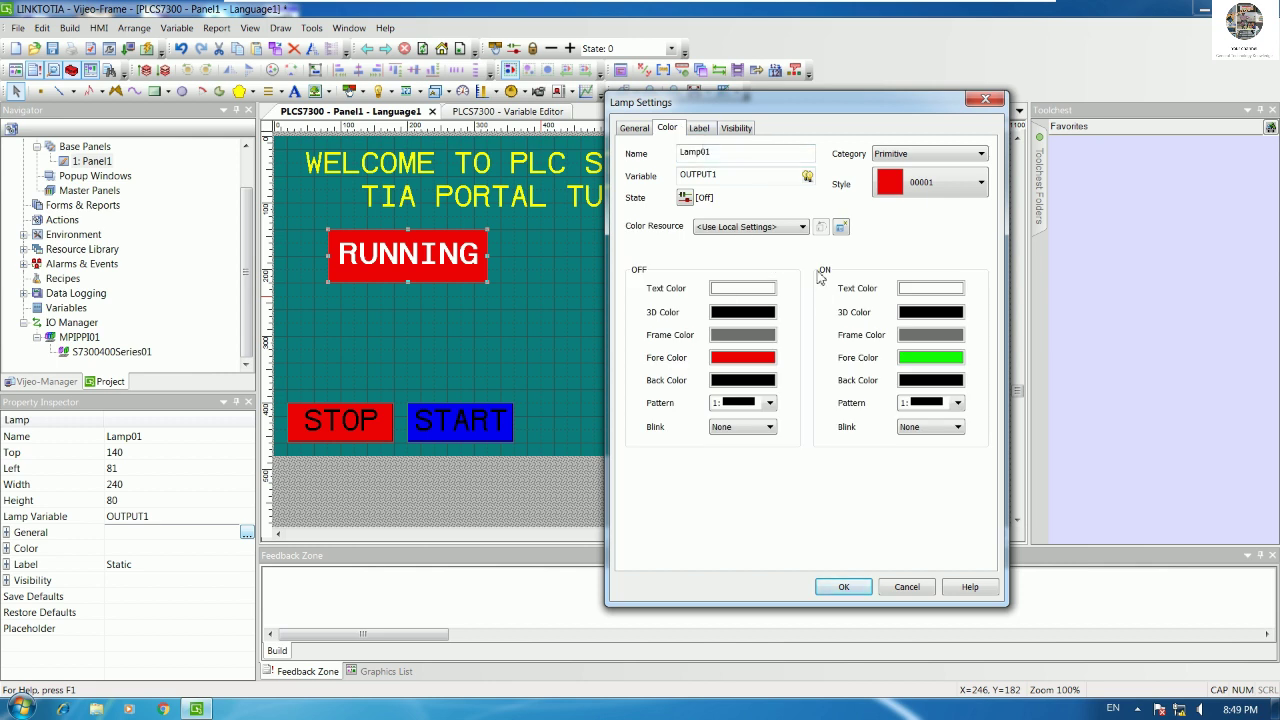
pyautogui.click(705, 129)
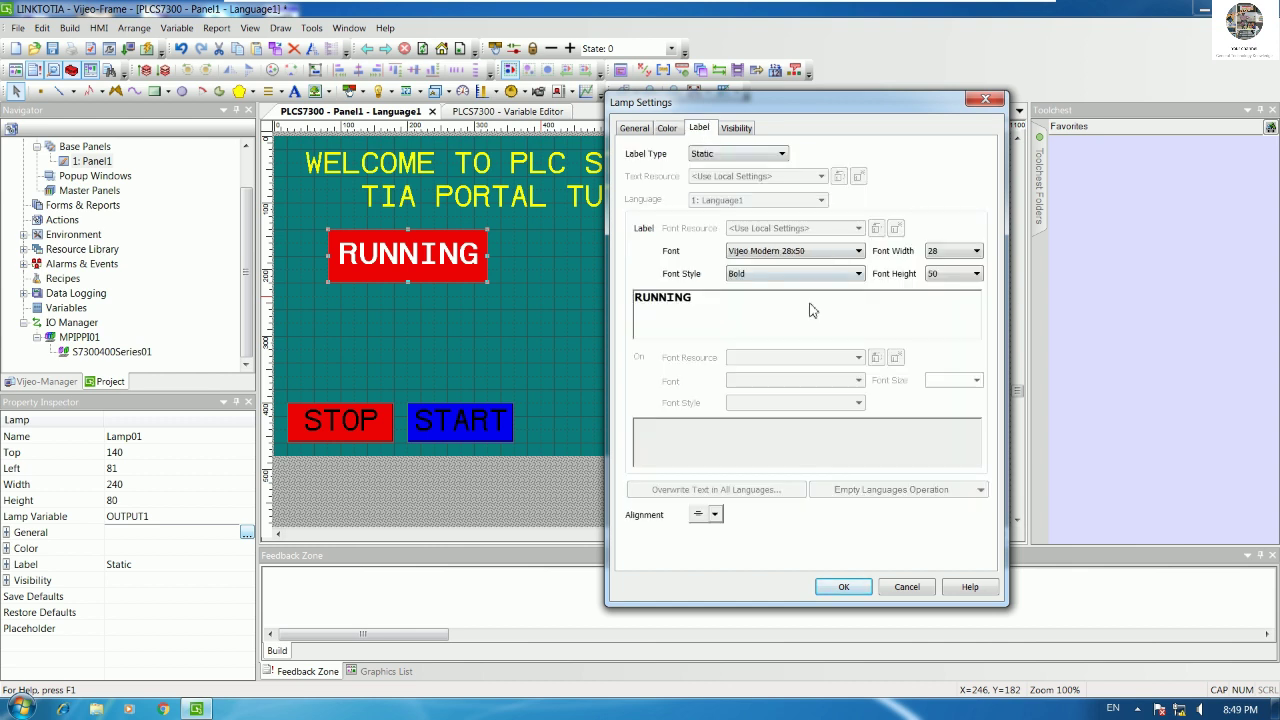
pyautogui.doubleClick(691, 306)
pyautogui.click(845, 588)
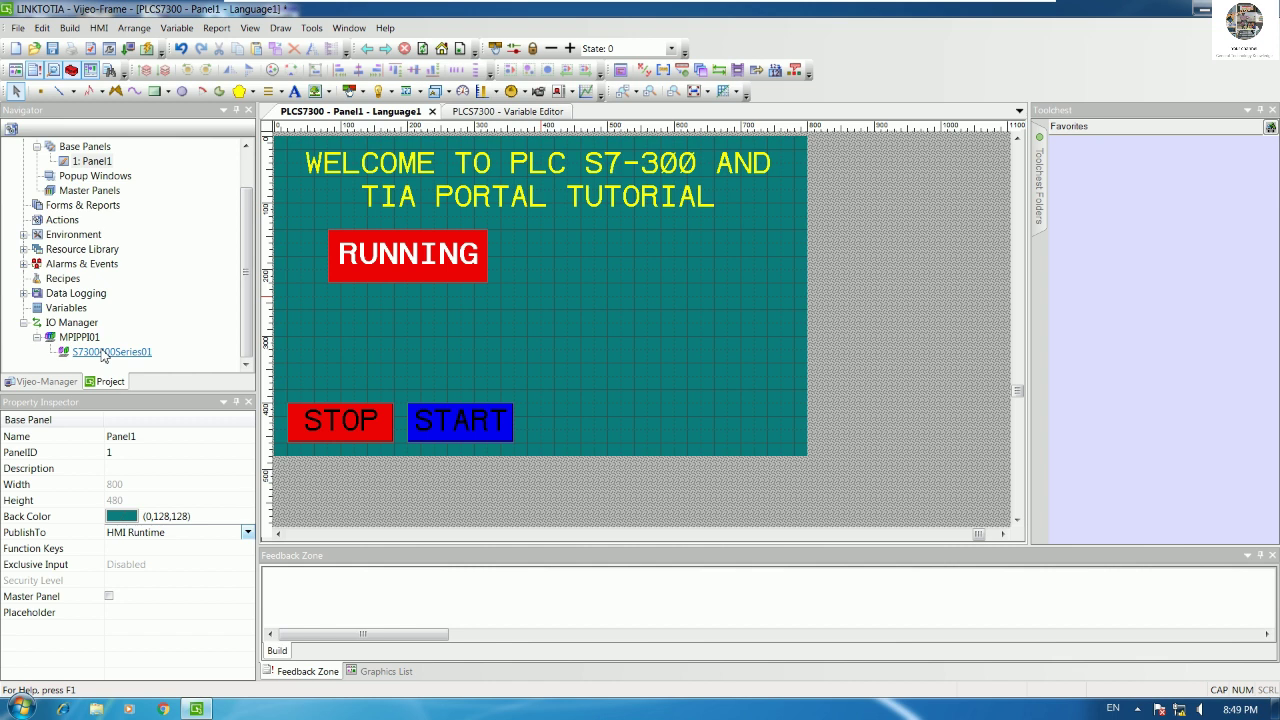
# Step: Confirm target node 2 for the S7300400Series01 equipment and a transmission speed of 187500 for the MPIPPI01 driver
pyautogui.doubleClick(103, 352)
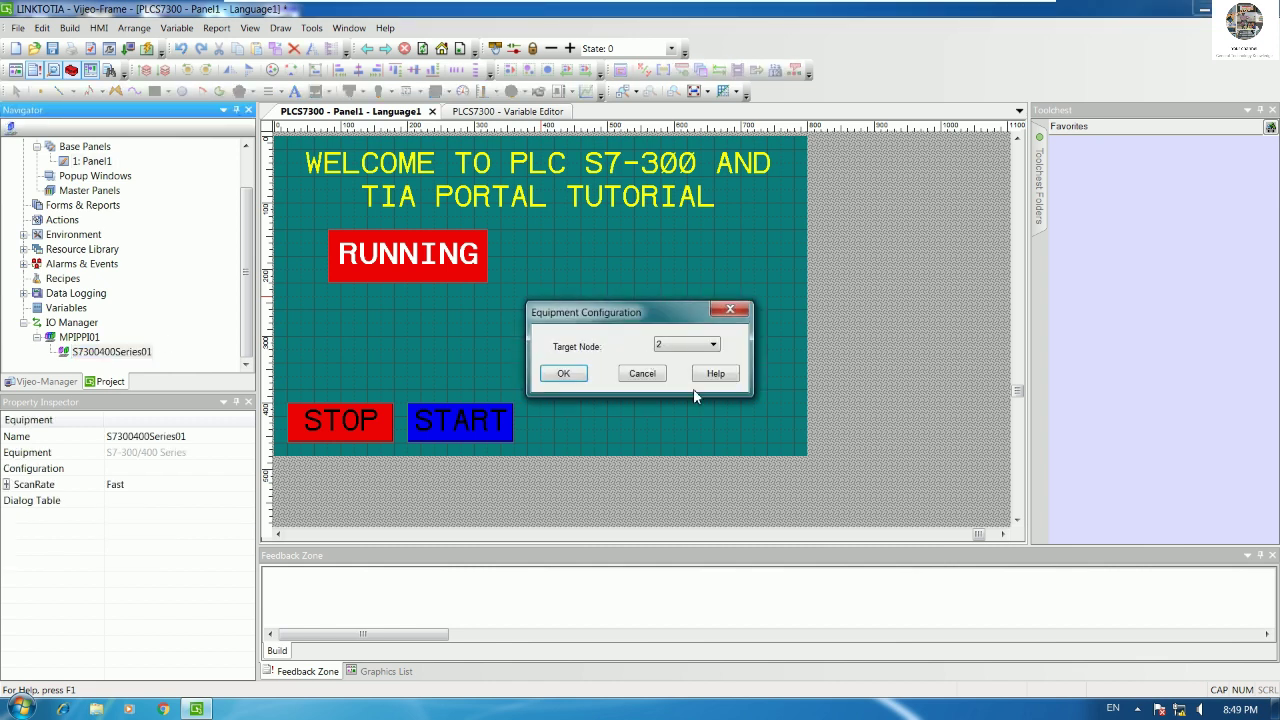
pyautogui.click(565, 373)
pyautogui.click(80, 337)
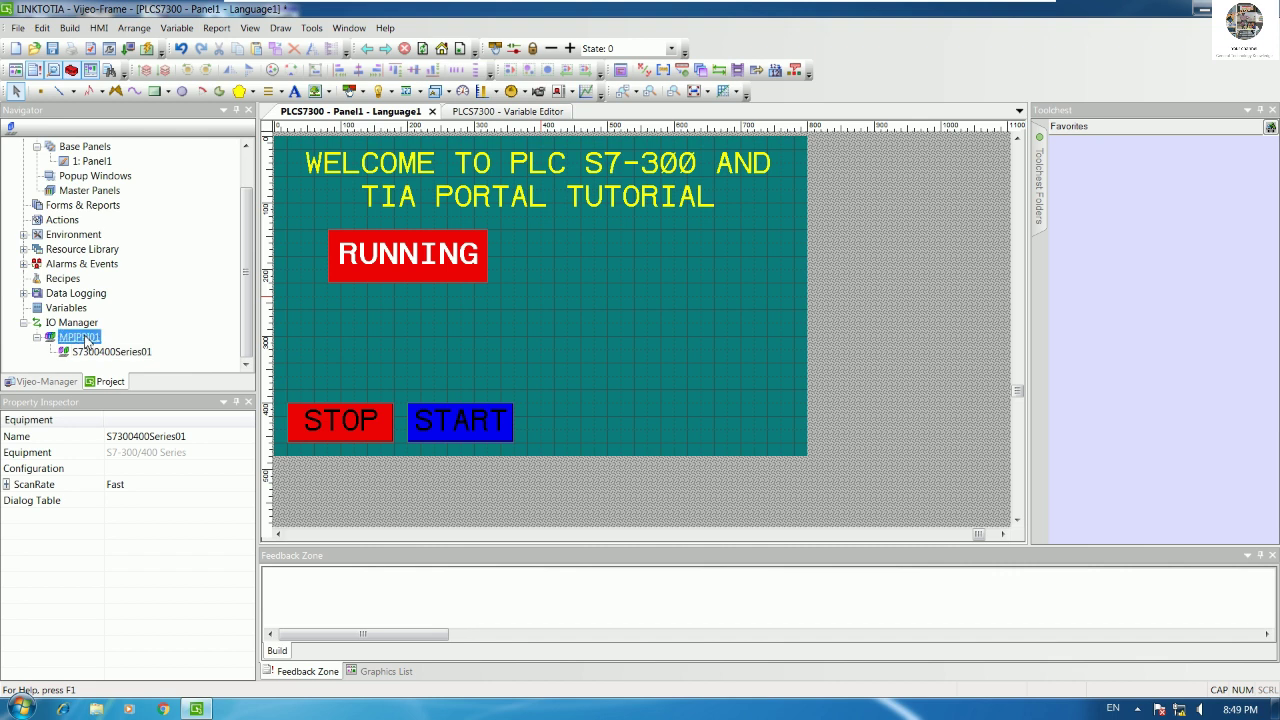
pyautogui.doubleClick(84, 340)
pyautogui.moveTo(668, 198); pyautogui.dragTo(787, 237)
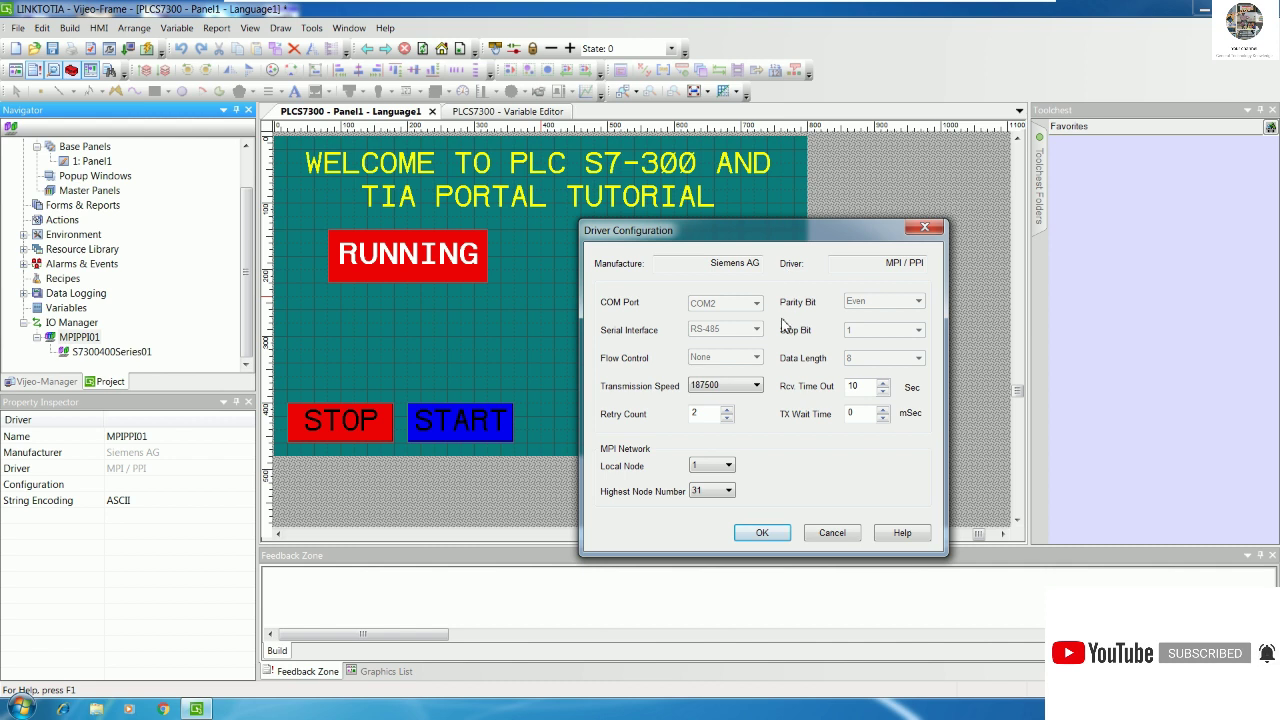
pyautogui.click(752, 386)
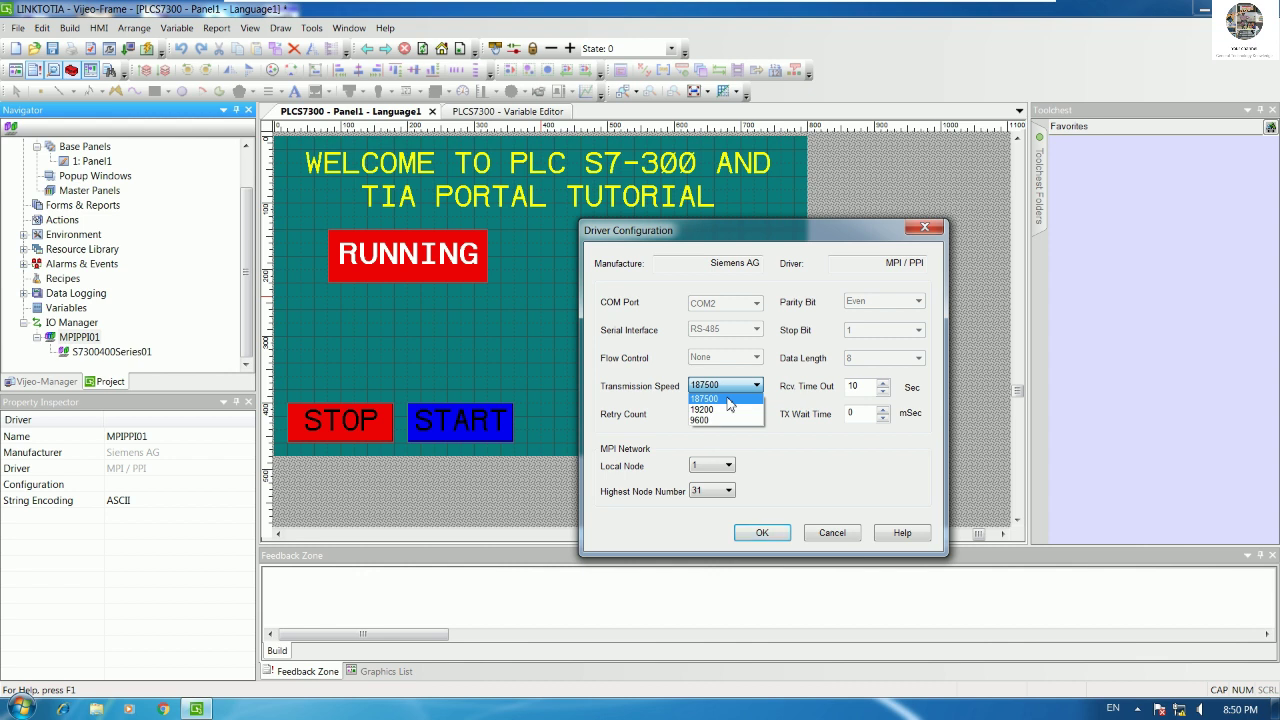
pyautogui.click(728, 398)
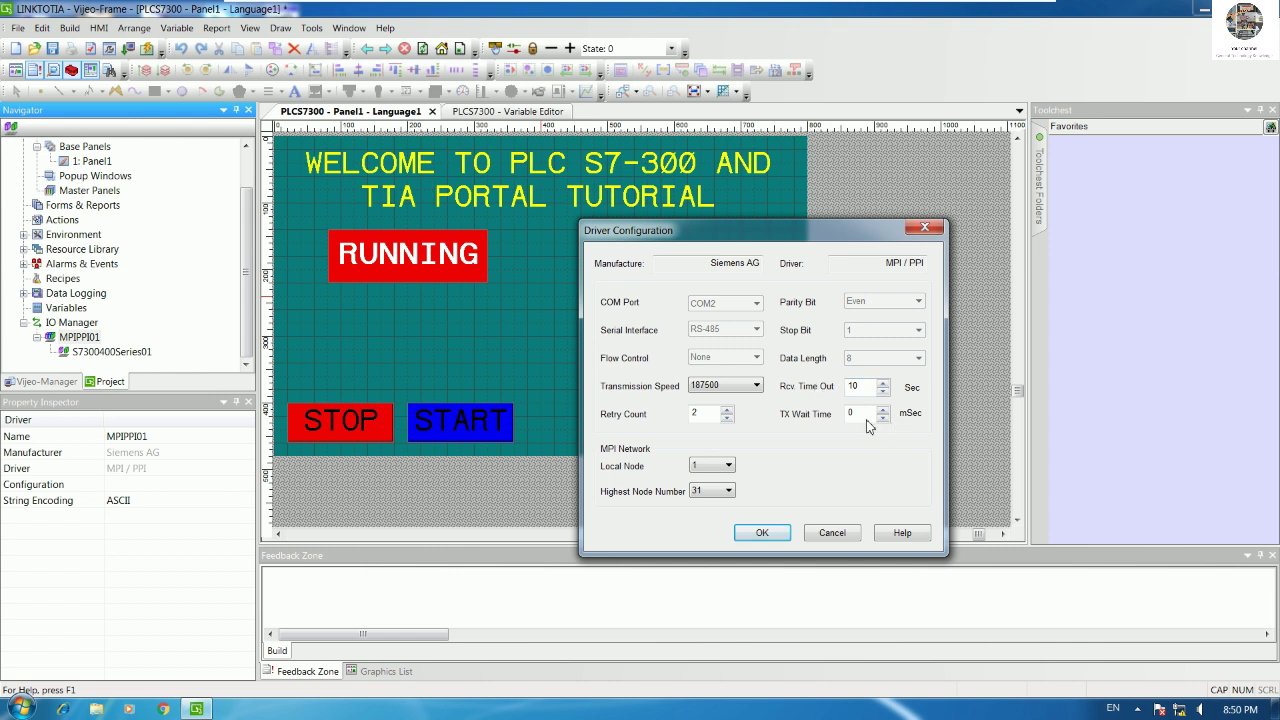
pyautogui.click(763, 533)
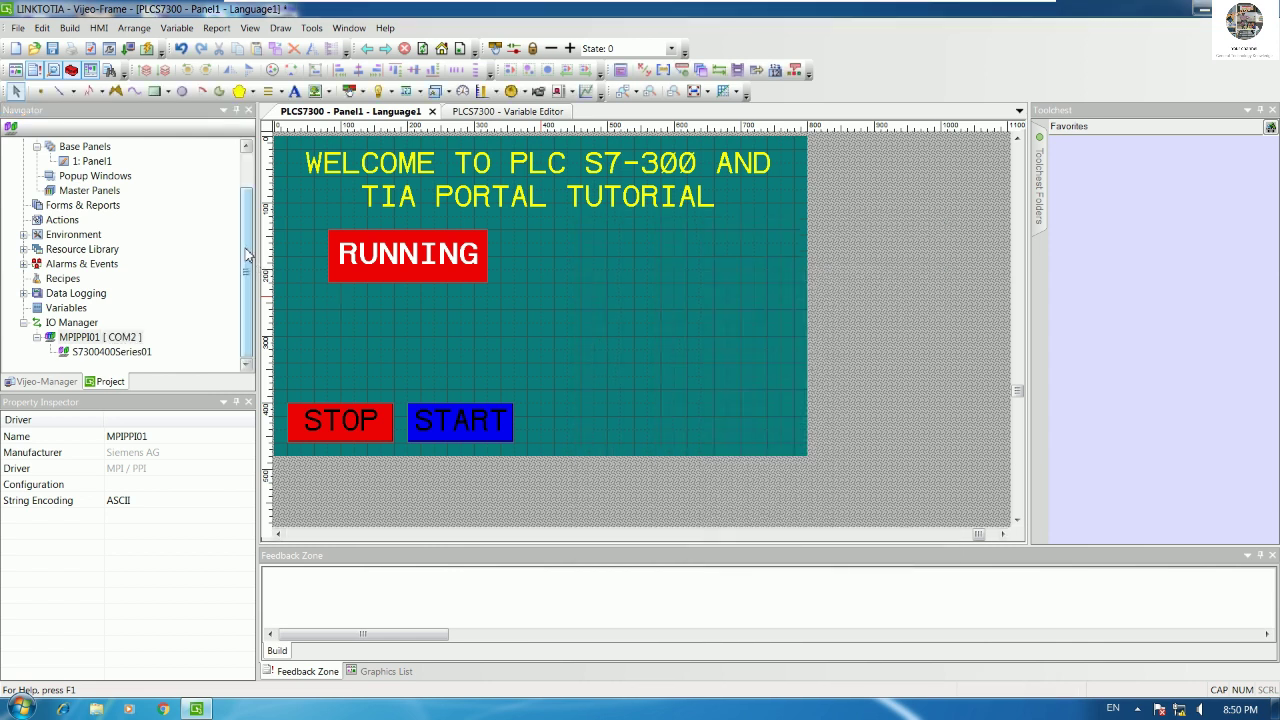
# Step: Open the PLCS7300 target's general settings and select USB as the download method
pyautogui.moveTo(247, 258); pyautogui.dragTo(247, 220)
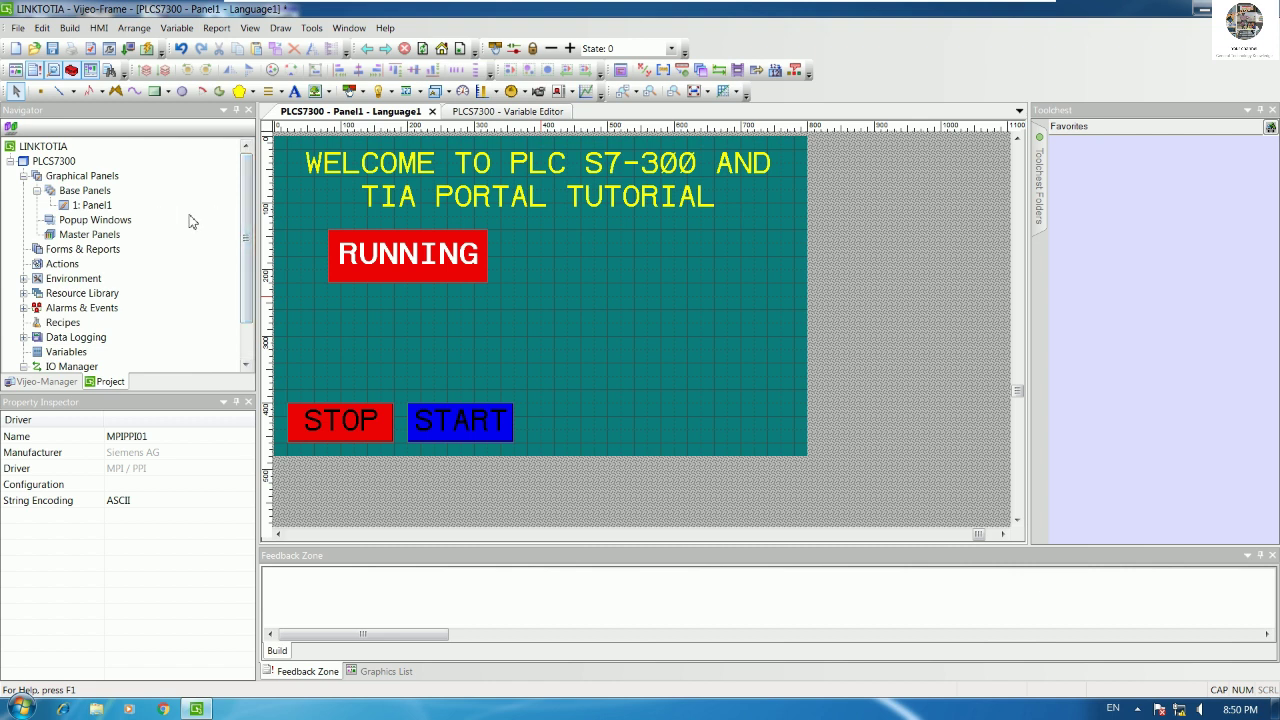
pyautogui.doubleClick(60, 163)
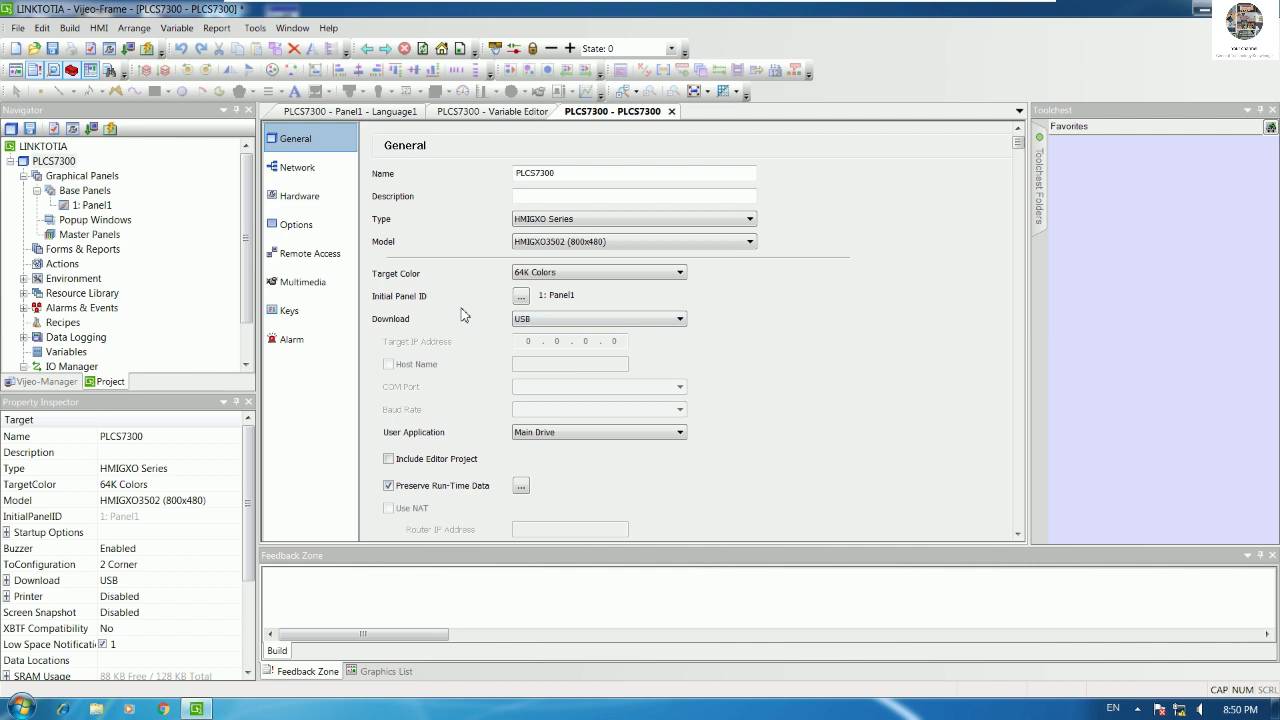
pyautogui.click(297, 225)
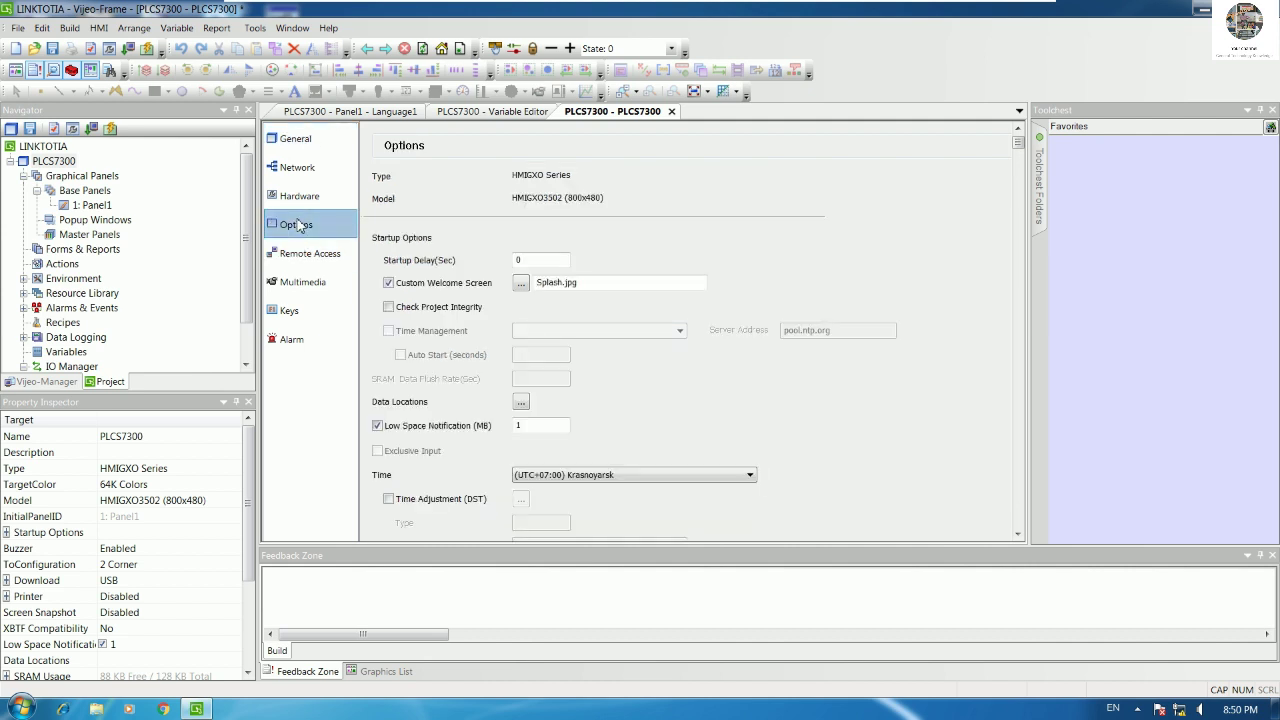
pyautogui.click(298, 141)
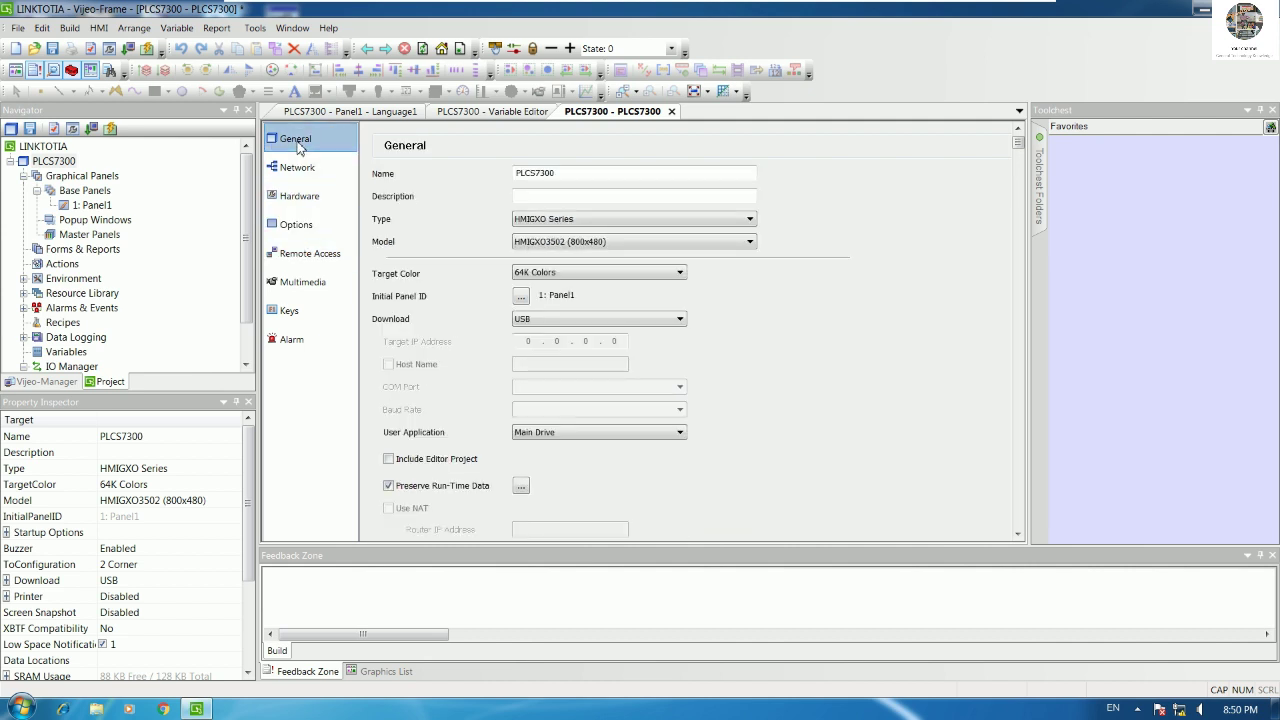
pyautogui.click(543, 317)
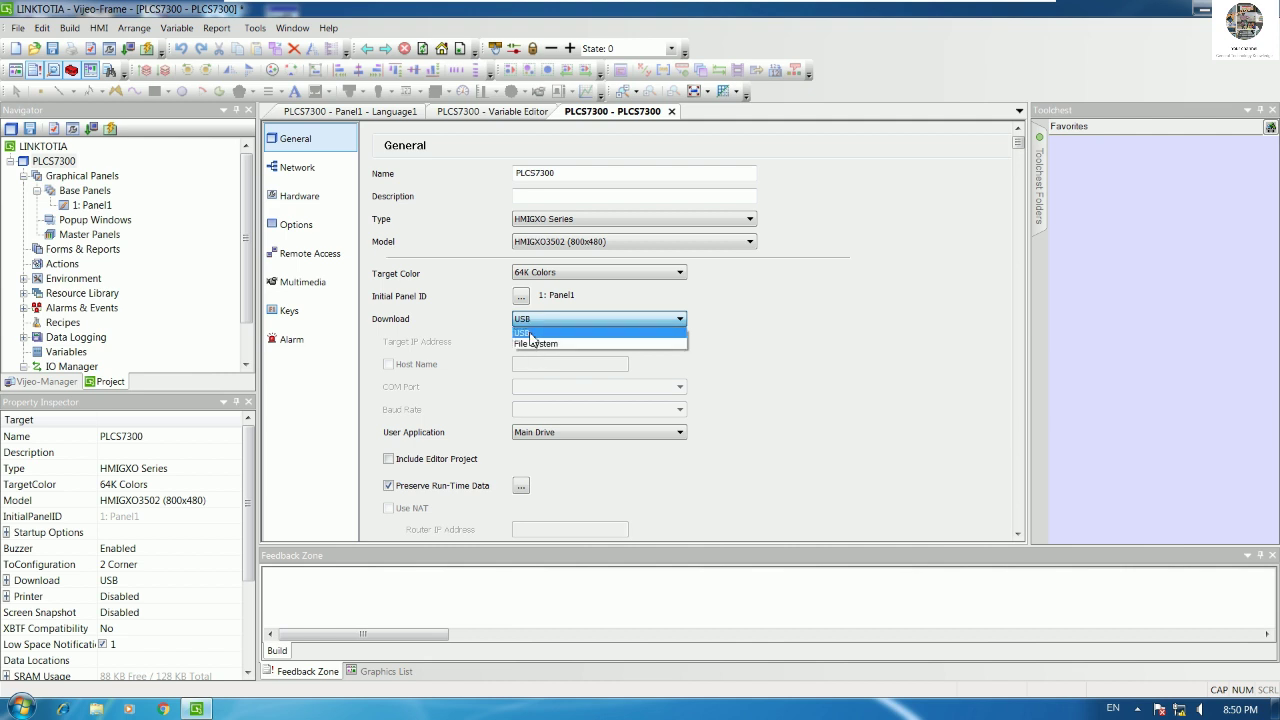
pyautogui.click(531, 334)
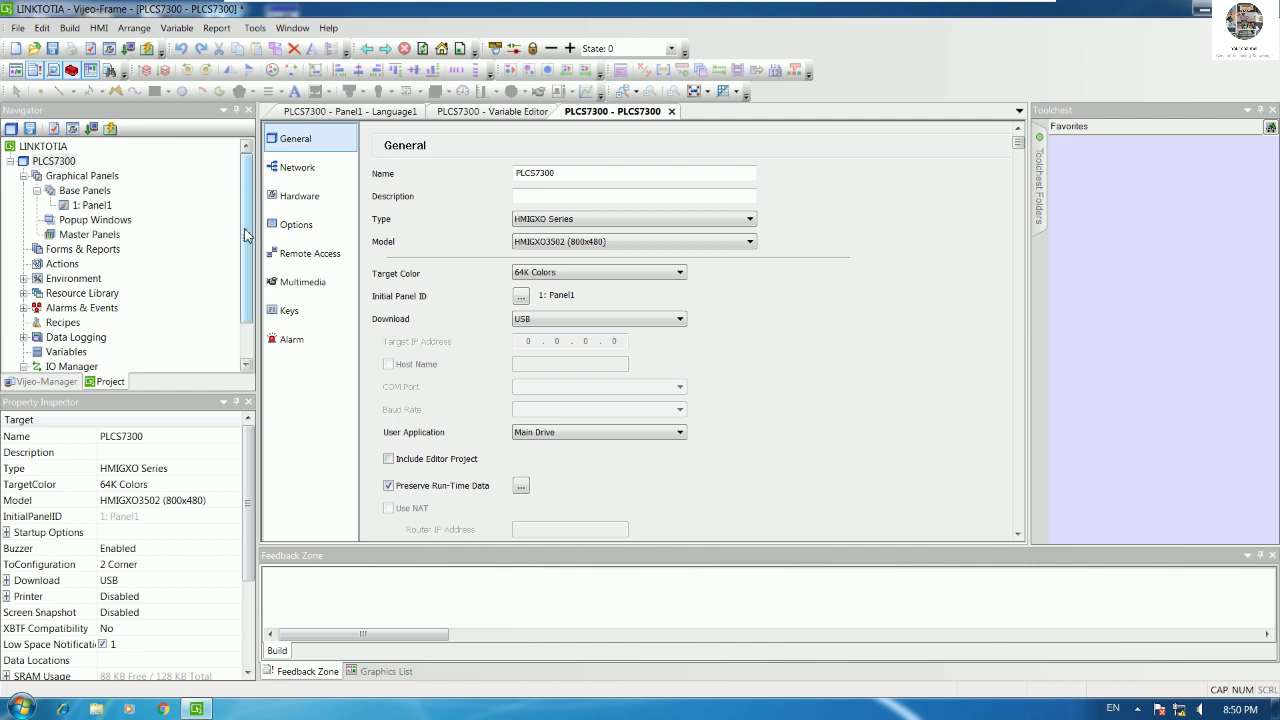
# Step: Enable including the editor project in the PLCS7300 target
pyautogui.click(403, 461)
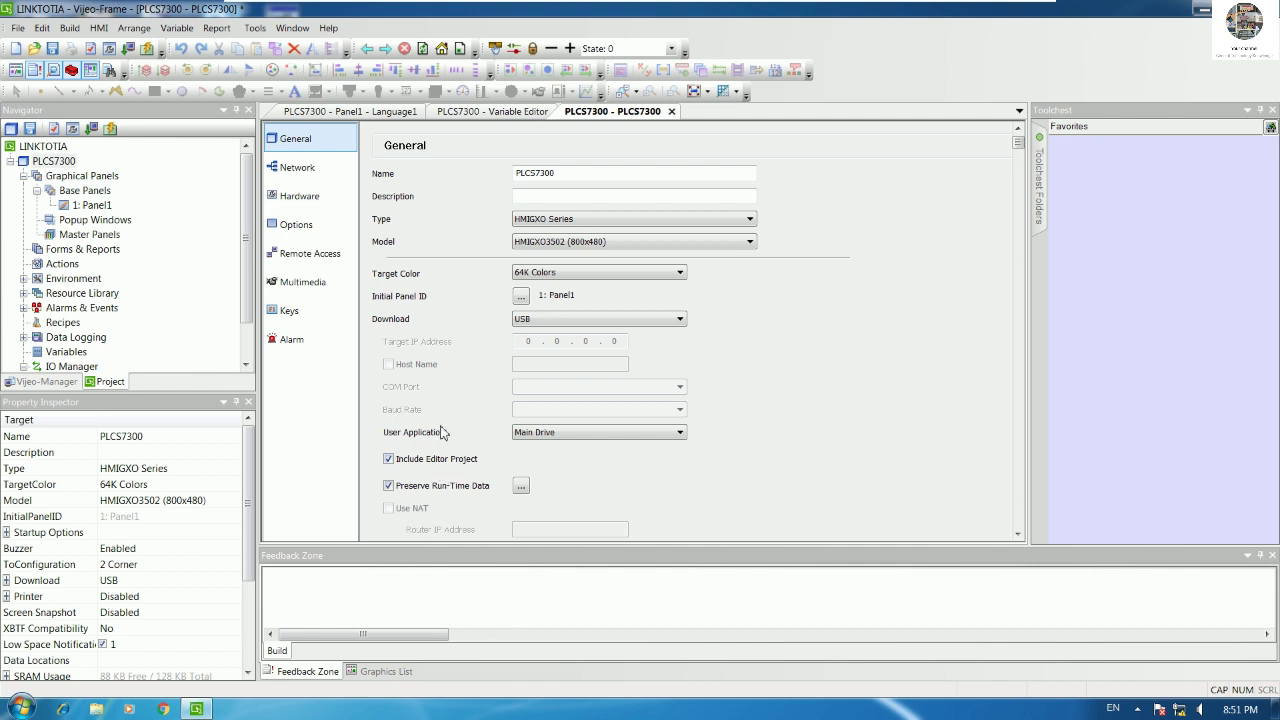
pyautogui.click(405, 462)
pyautogui.click(388, 459)
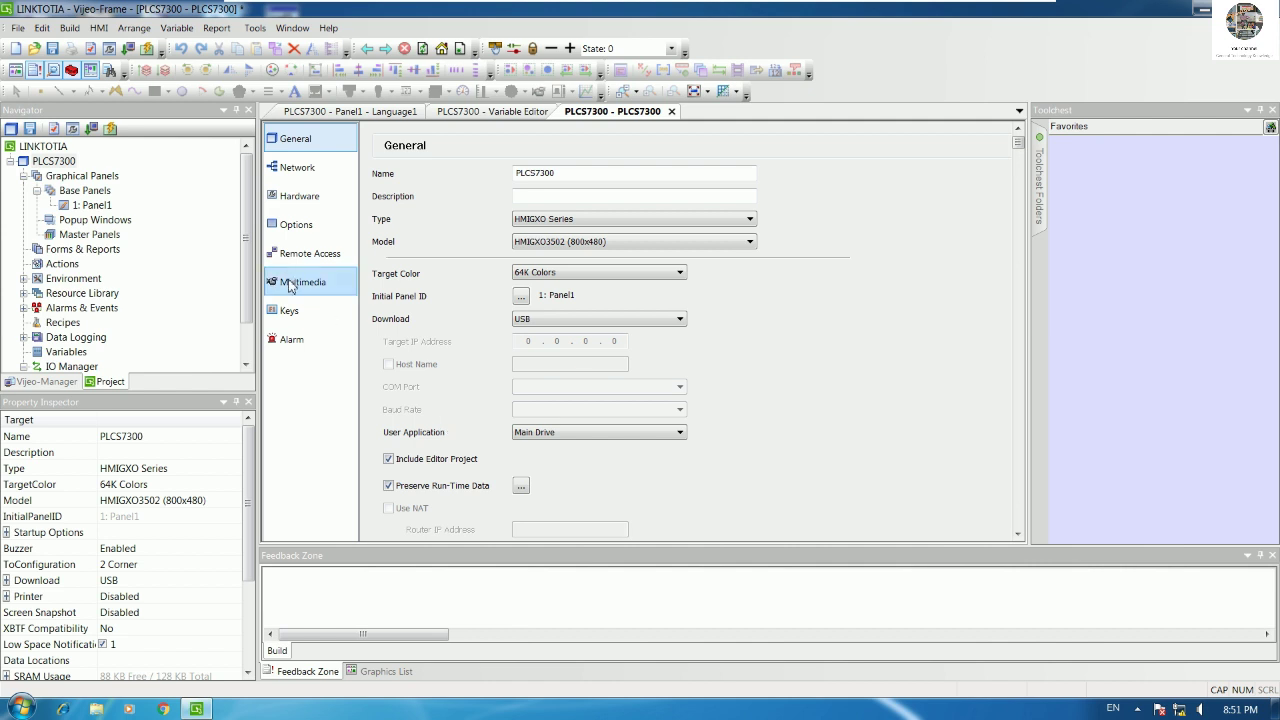
# Step: Save the project, return to Panel1 and build the PLCS7300 target
pyautogui.click(43, 146)
pyautogui.click(53, 161)
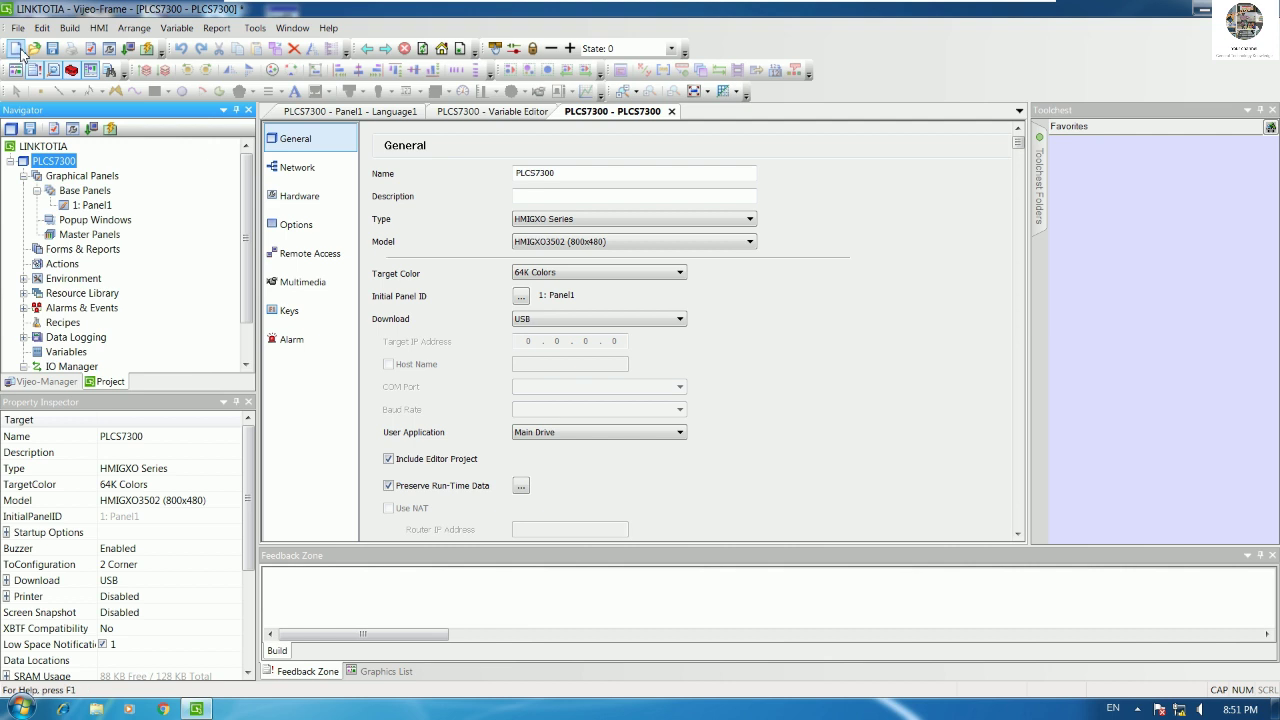
pyautogui.click(53, 49)
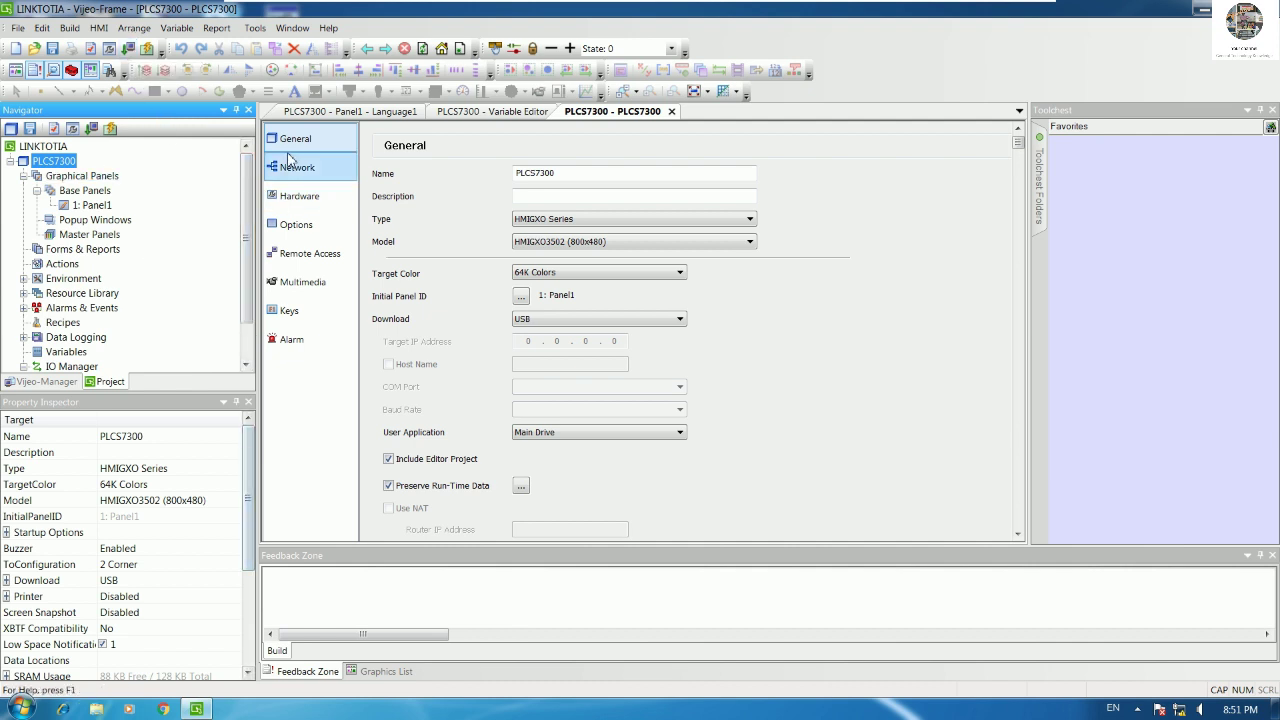
pyautogui.click(350, 111)
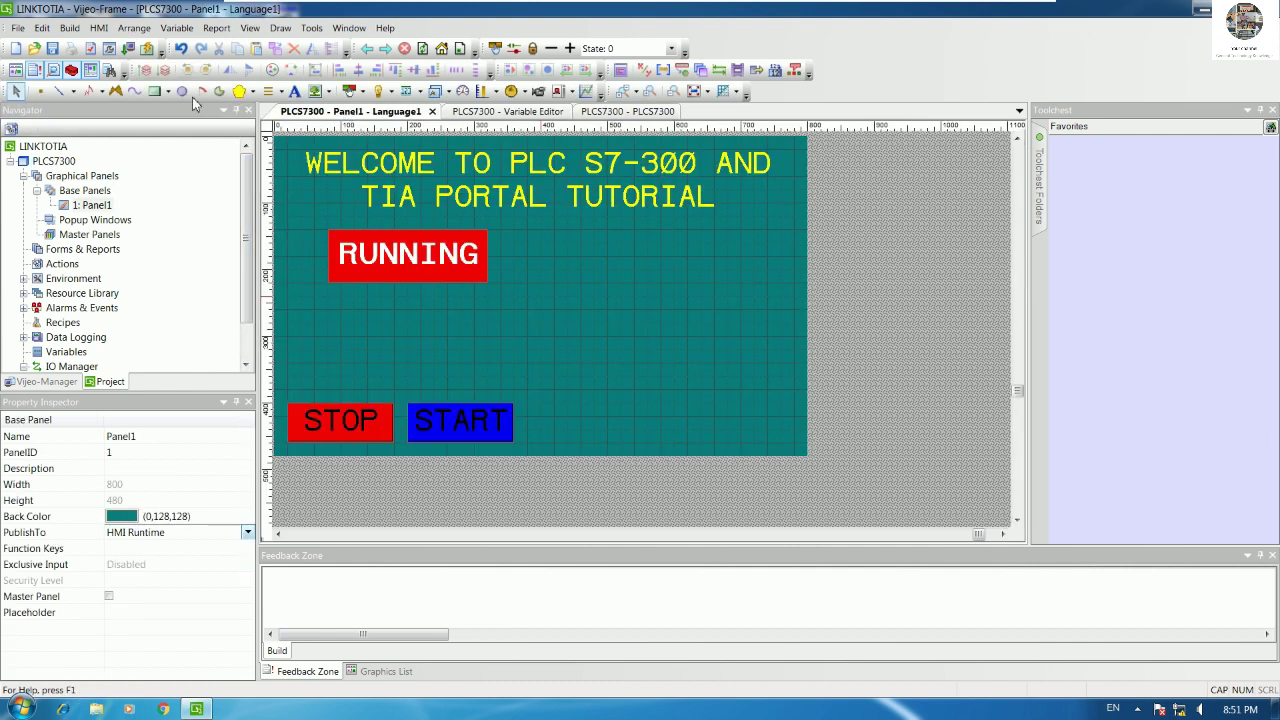
pyautogui.click(149, 48)
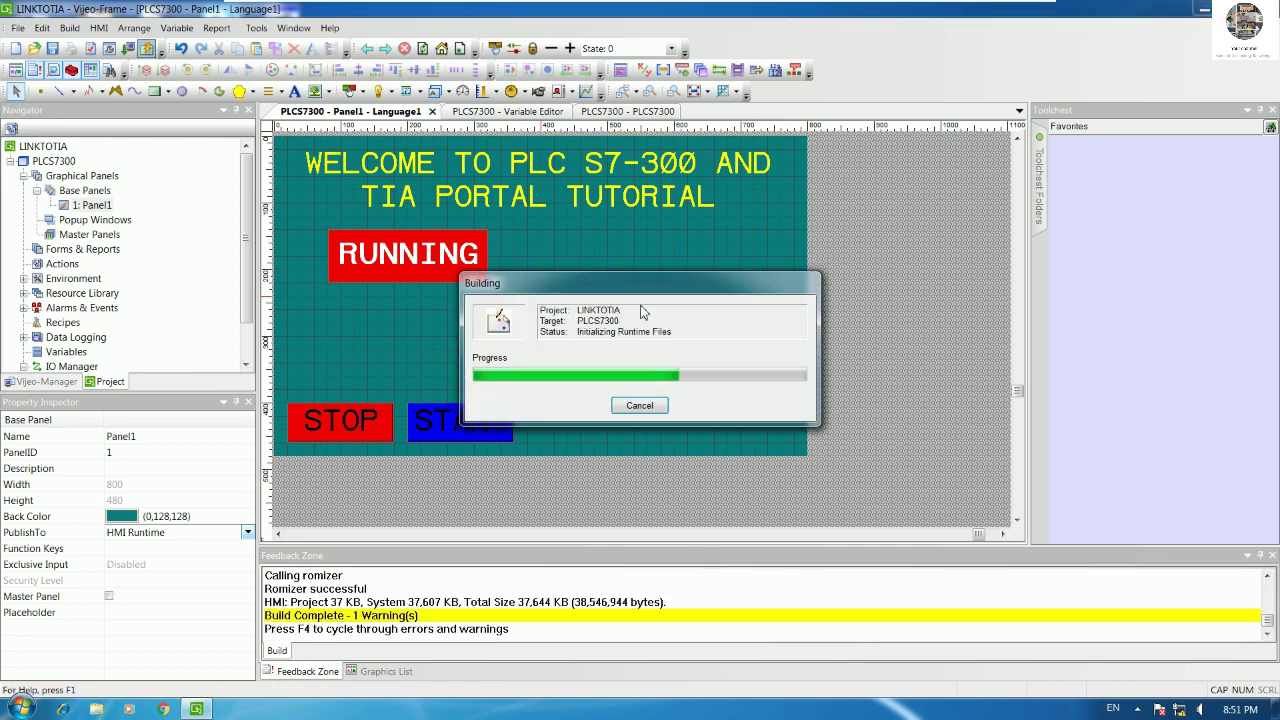
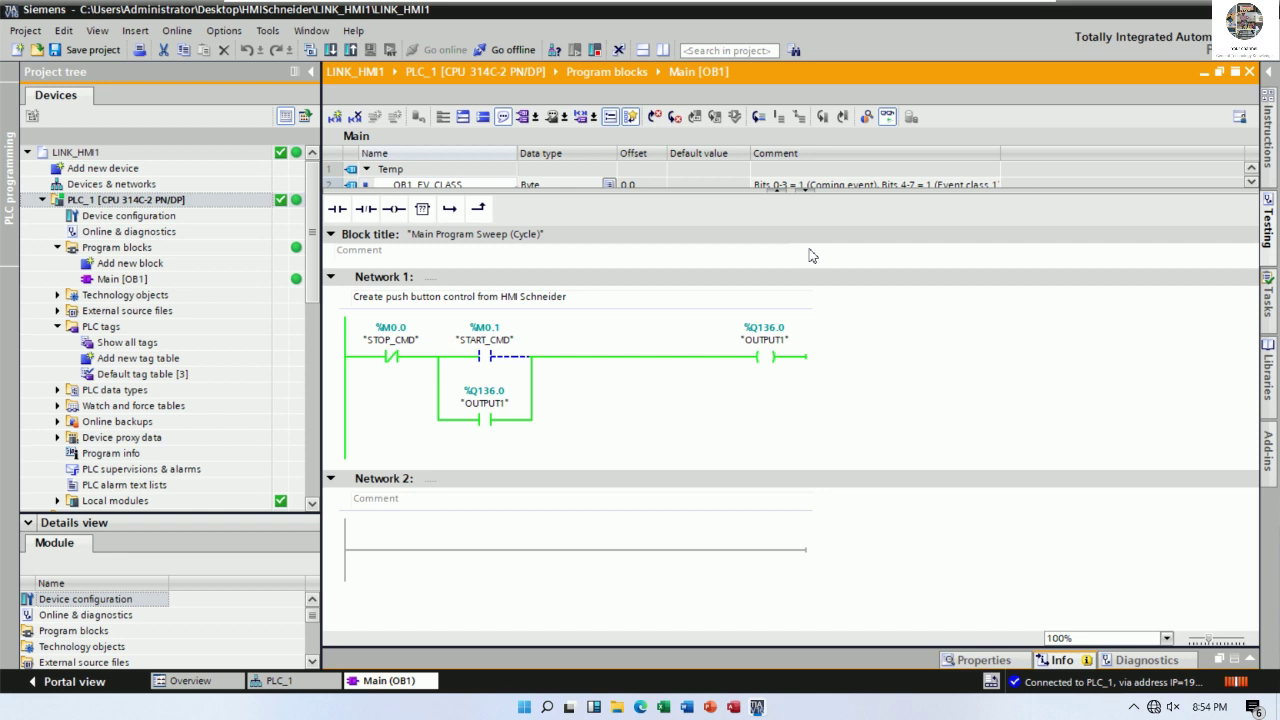
# Step: In TIA Portal, stop monitoring Main [OB1], go offline and add a global data block named Data_block_1 with automatic numbering
pyautogui.click(887, 116)
pyautogui.hotkey('ctrl', 'm')
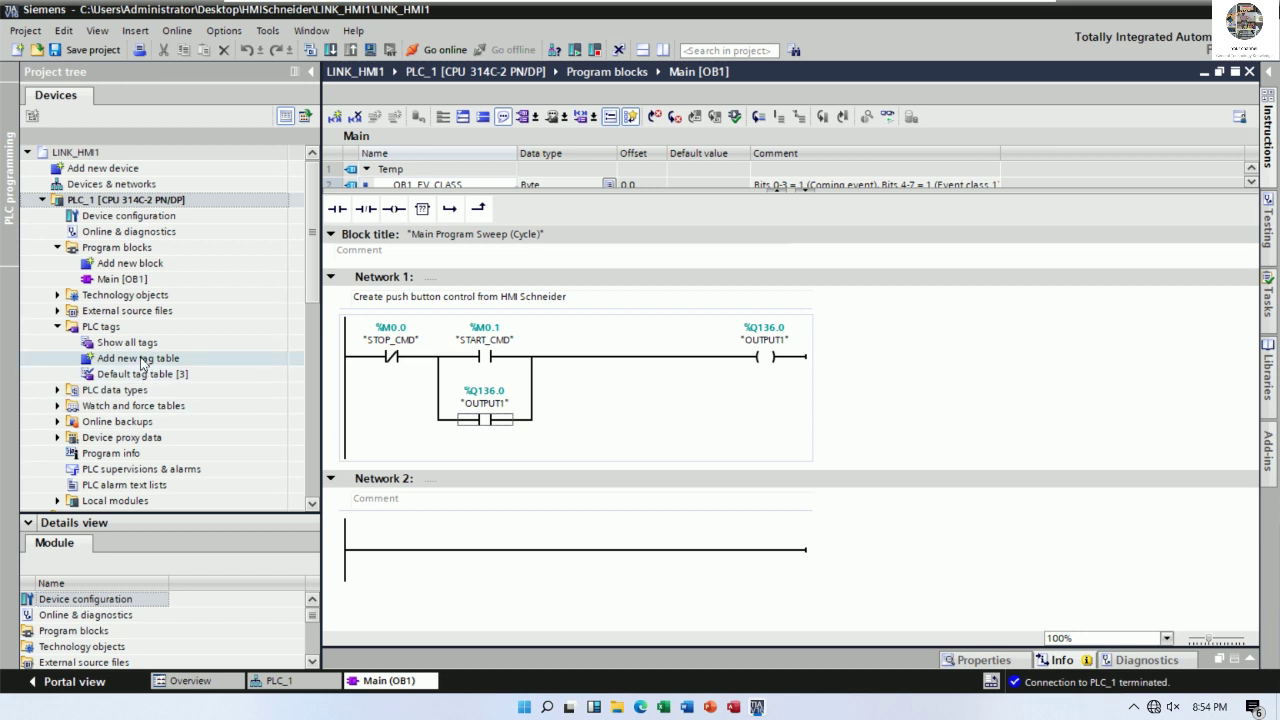
pyautogui.click(137, 249)
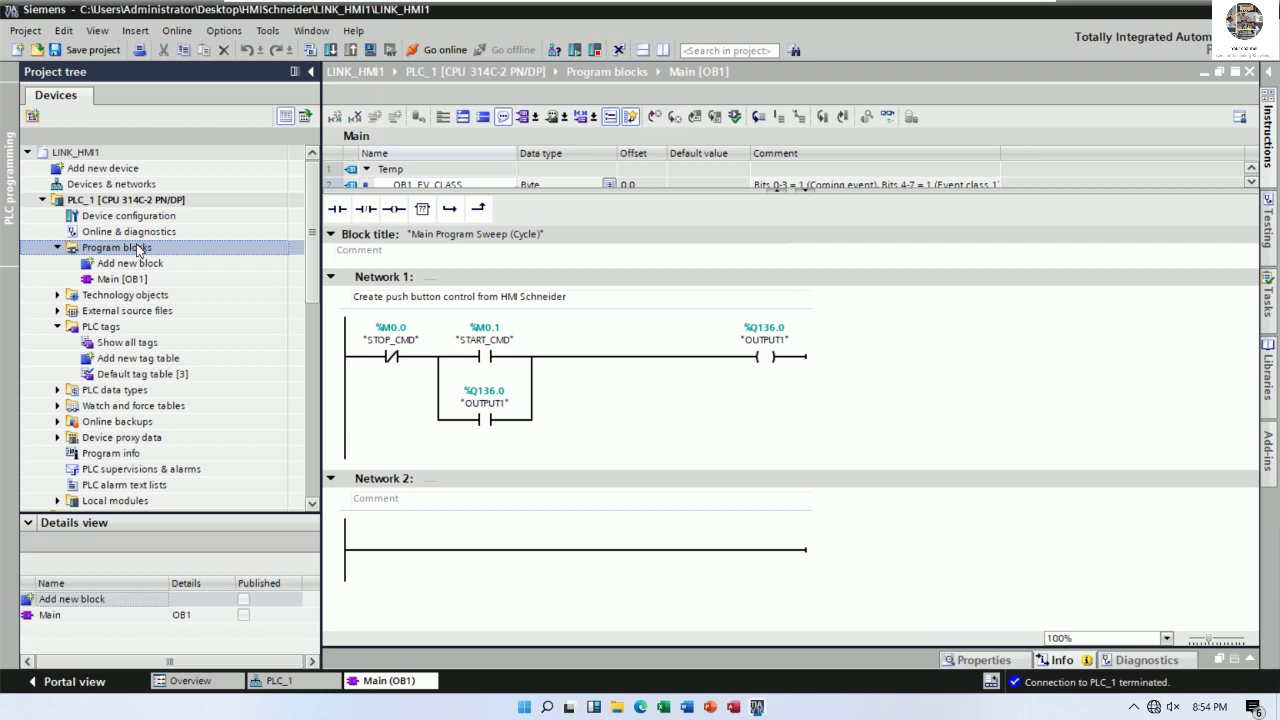
pyautogui.rightClick(137, 249)
pyautogui.moveTo(235, 390)
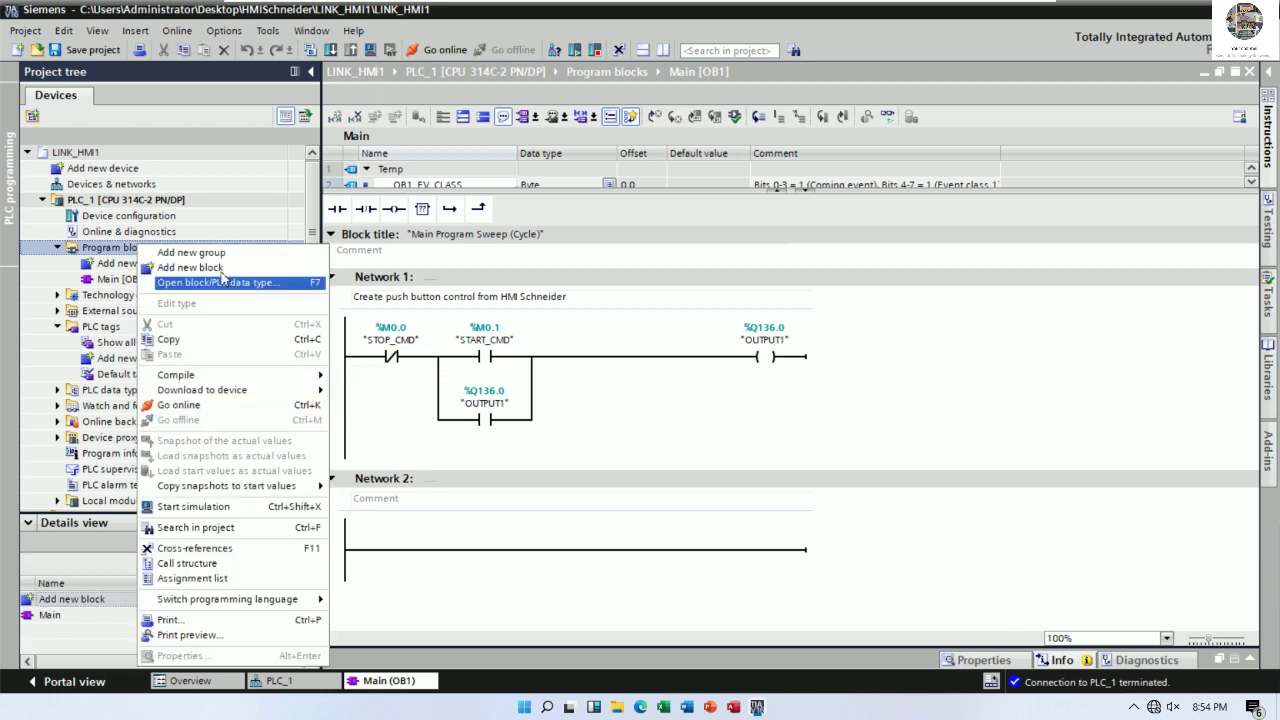
pyautogui.click(118, 264)
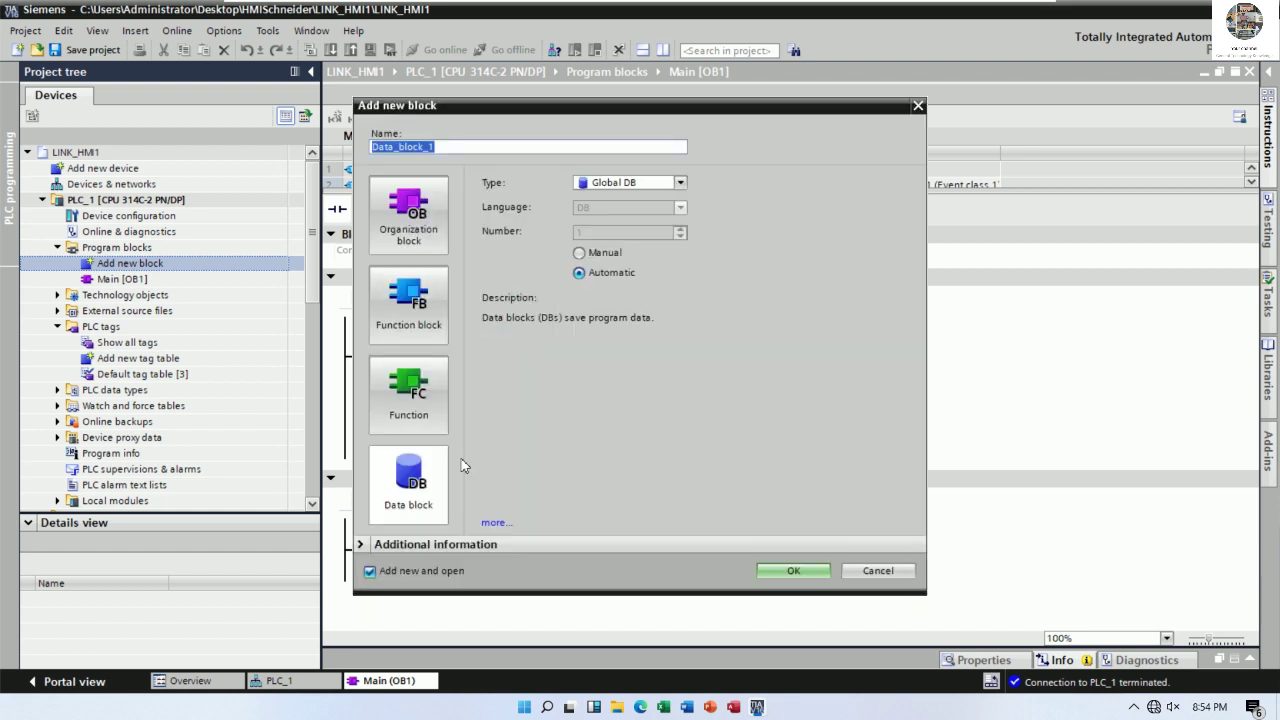
pyautogui.click(417, 487)
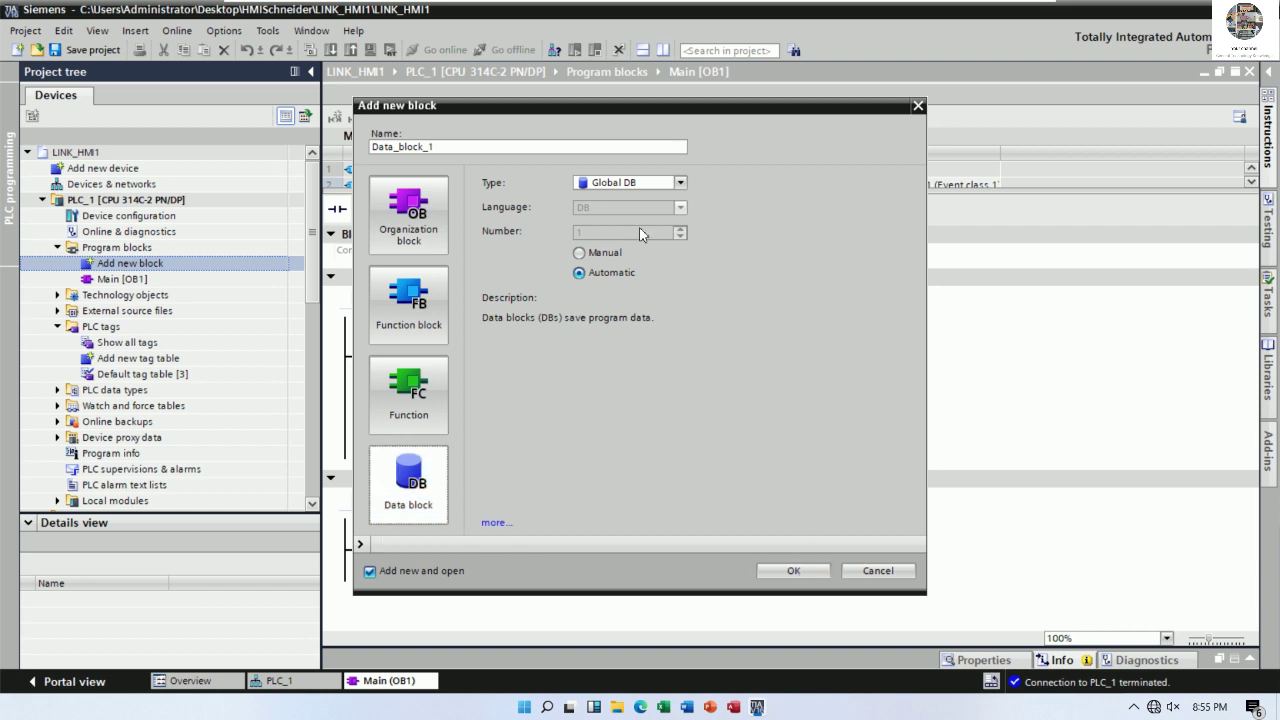
pyautogui.click(779, 574)
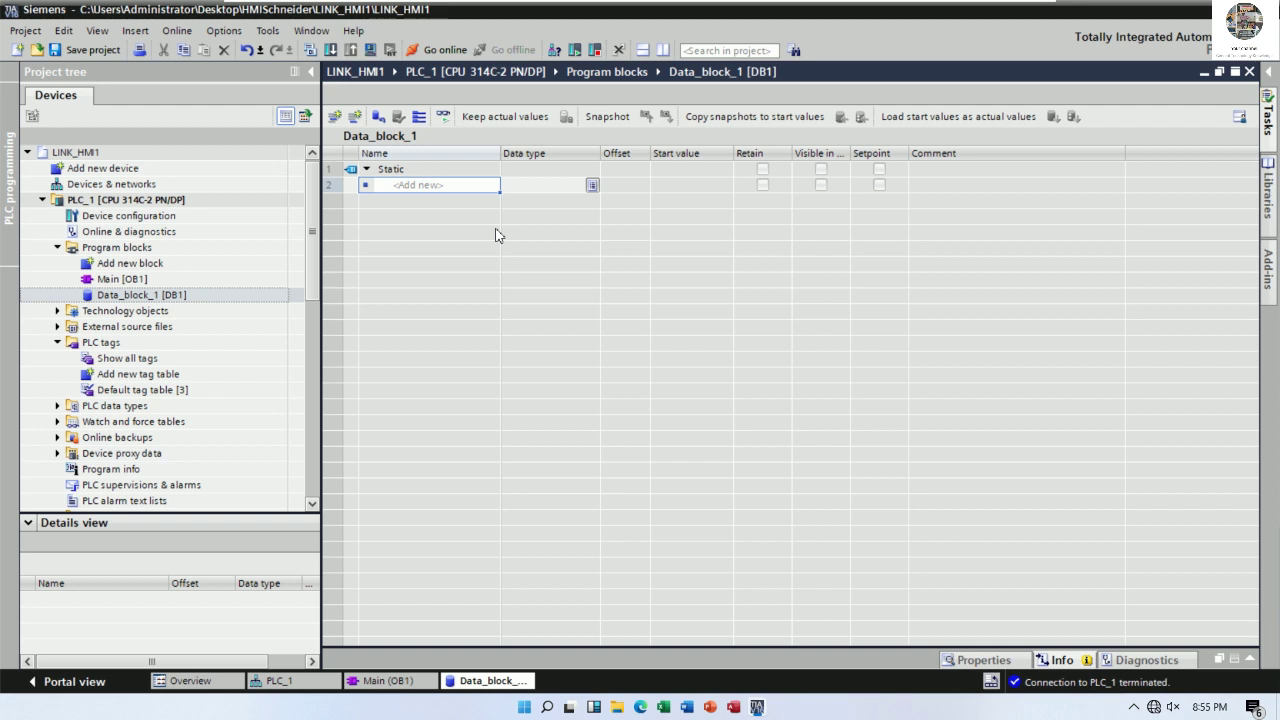
# Step: Add a static variable named VALUE1 to Data_block_1
pyautogui.write('VLA')
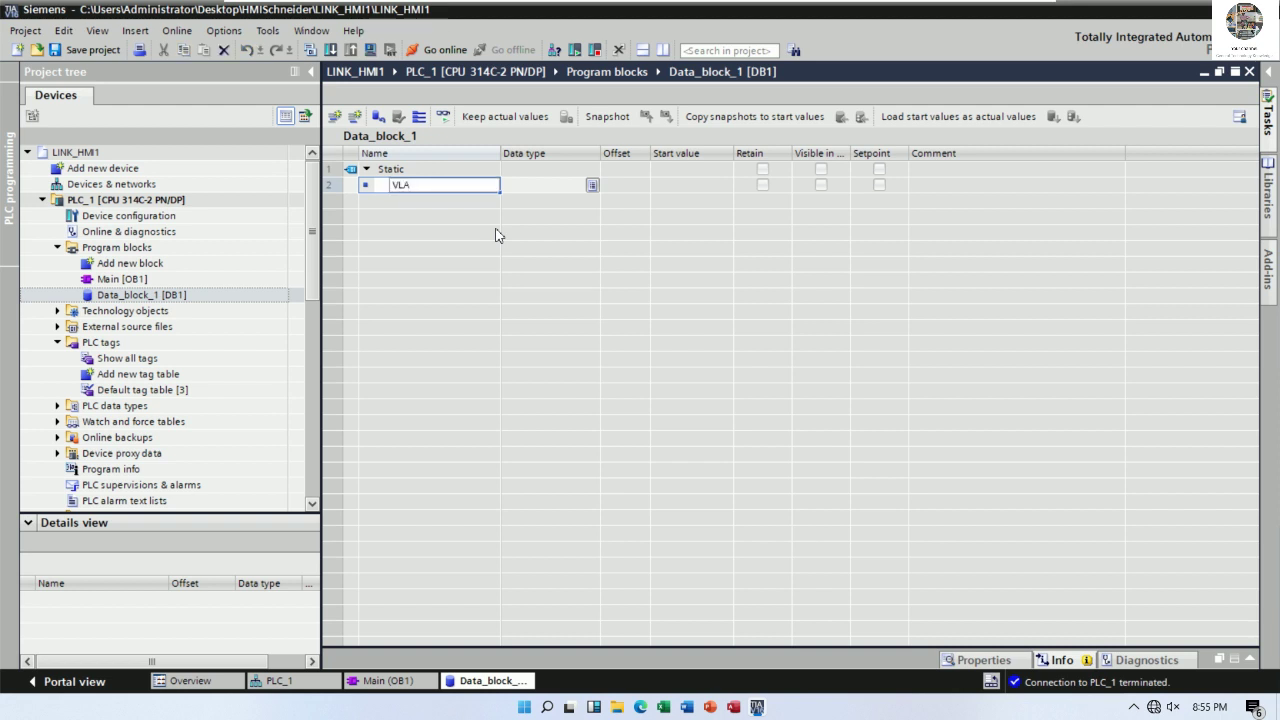
pyautogui.press('BackSpace')
pyautogui.write('alv')
pyautogui.press('BackSpace')
pyautogui.press('BackSpace')
pyautogui.press('BackSpace')
pyautogui.write('ALUE1')
pyautogui.press('Return')
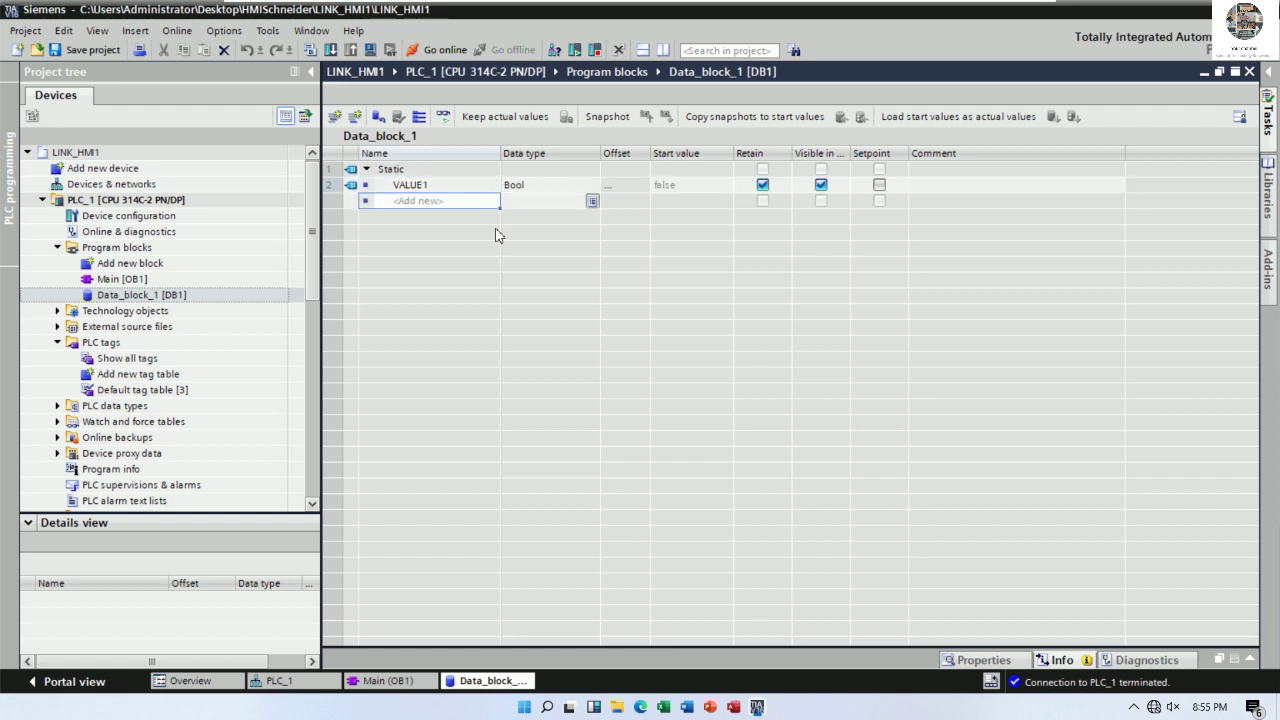
# Step: Set VALUE1's data type to Real and mark it as a setpoint
pyautogui.click(551, 188)
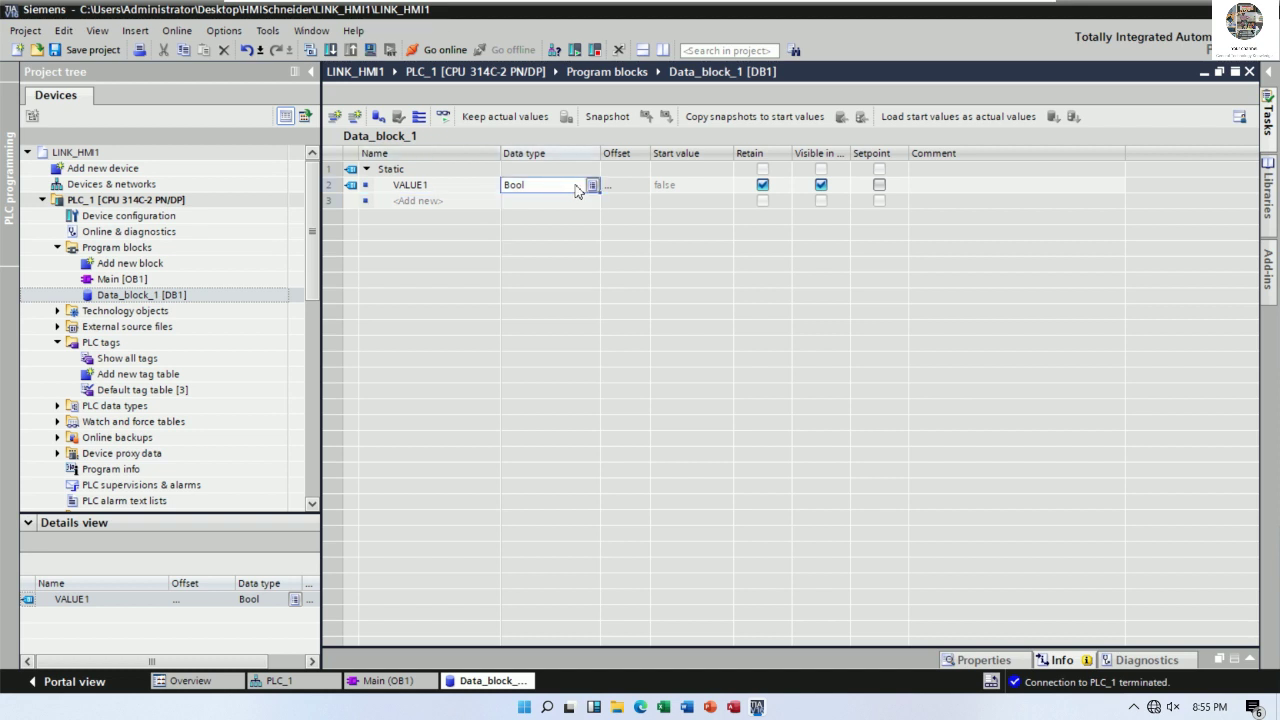
pyautogui.click(593, 186)
pyautogui.click(593, 186)
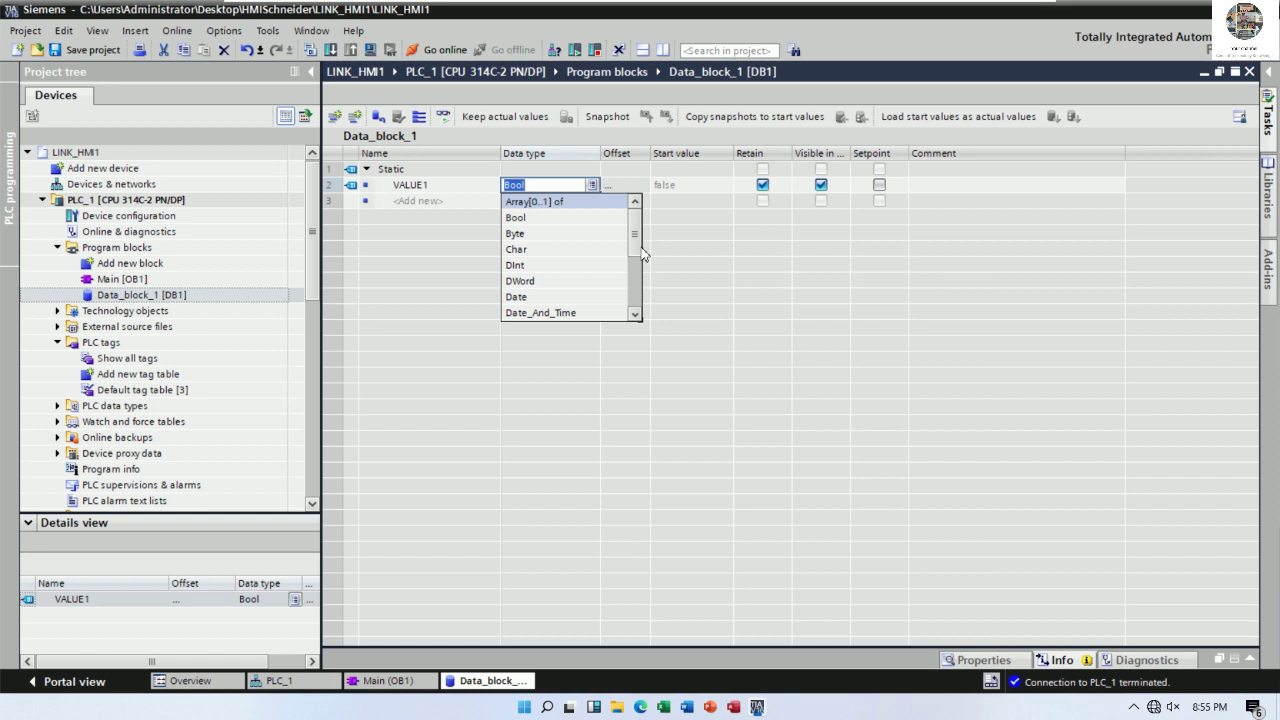
pyautogui.scroll(-3, 636, 254)
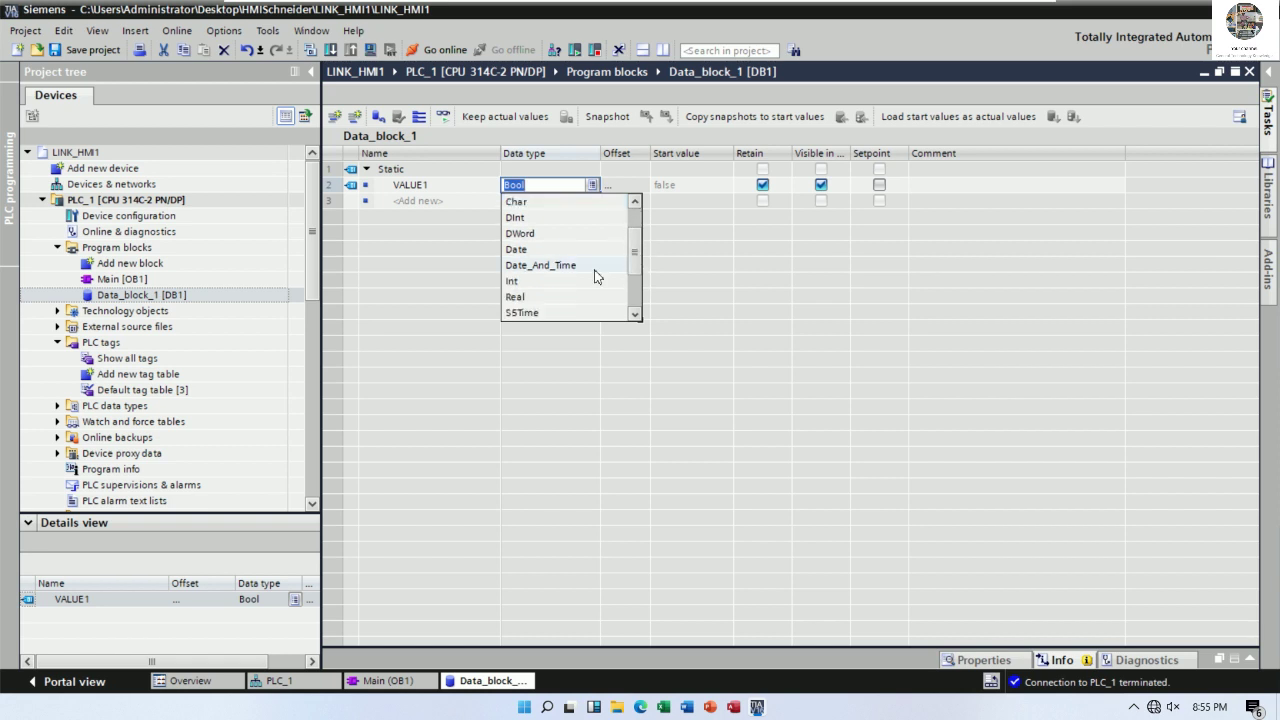
pyautogui.click(517, 297)
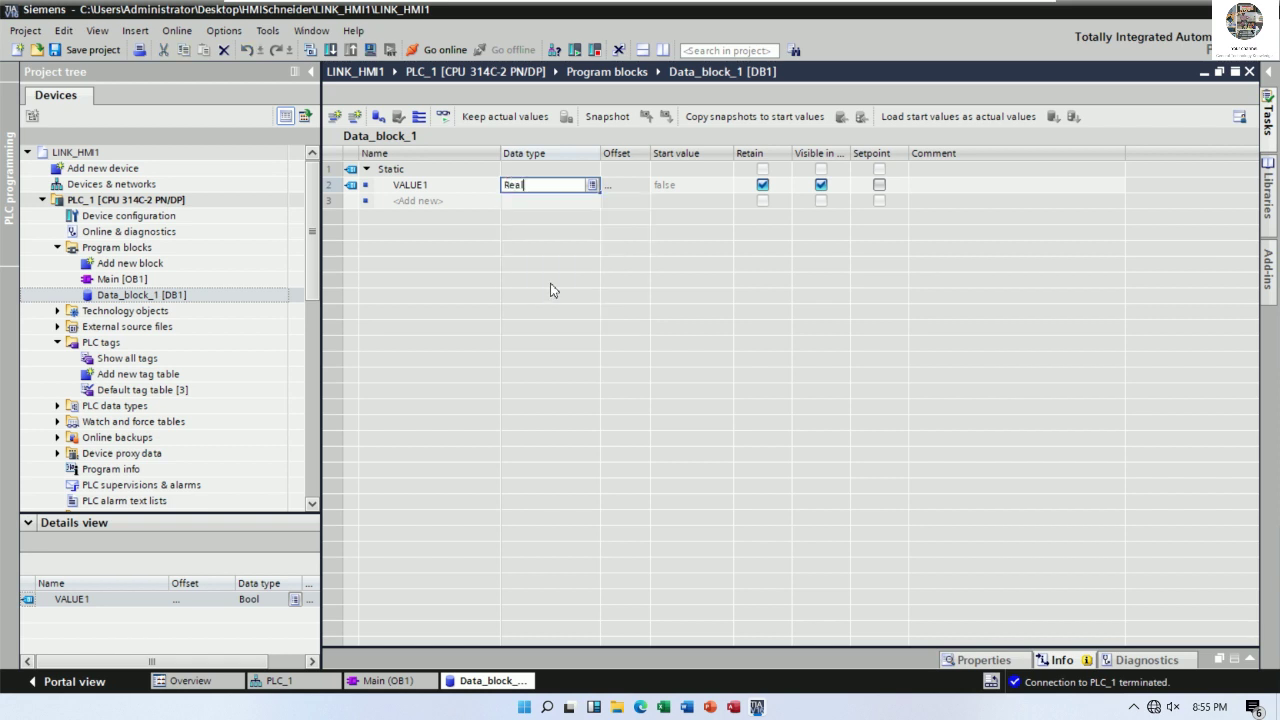
pyautogui.click(879, 185)
# Step: Add a second Real variable named VALUE2 below VALUE1 and mark it as a setpoint
pyautogui.click(410, 201)
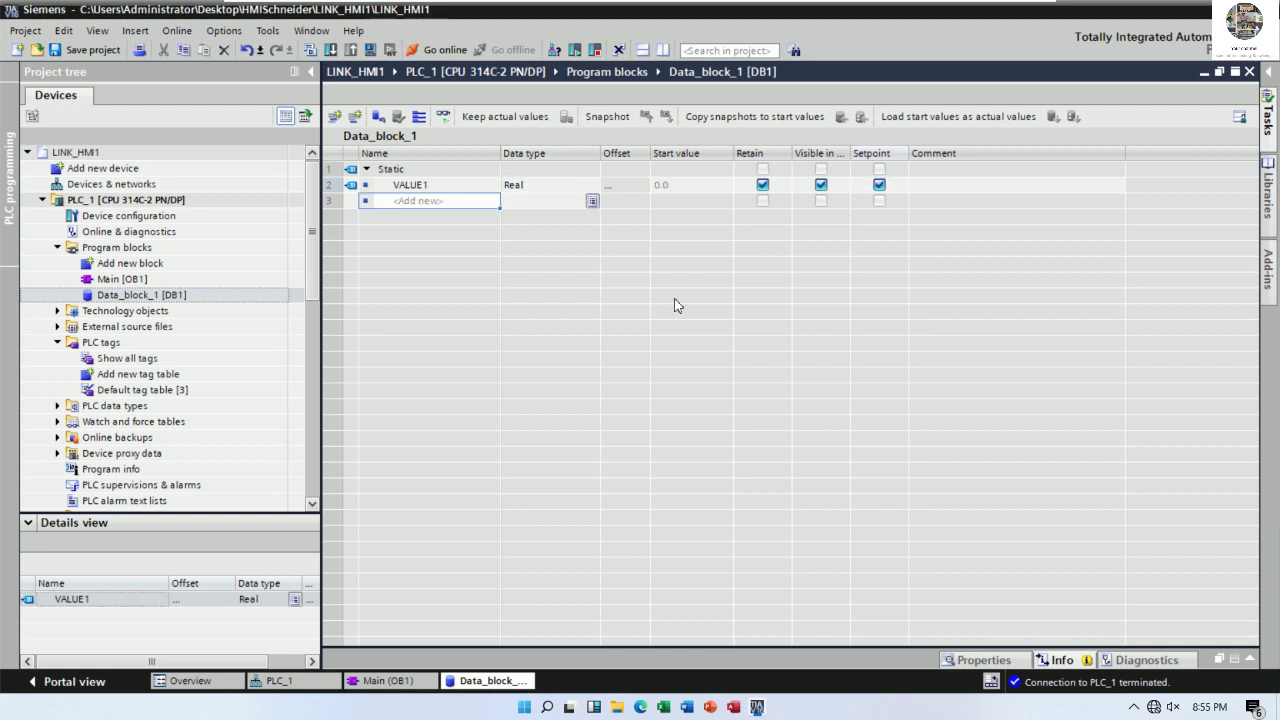
pyautogui.write('VALUE2')
pyautogui.press('Return')
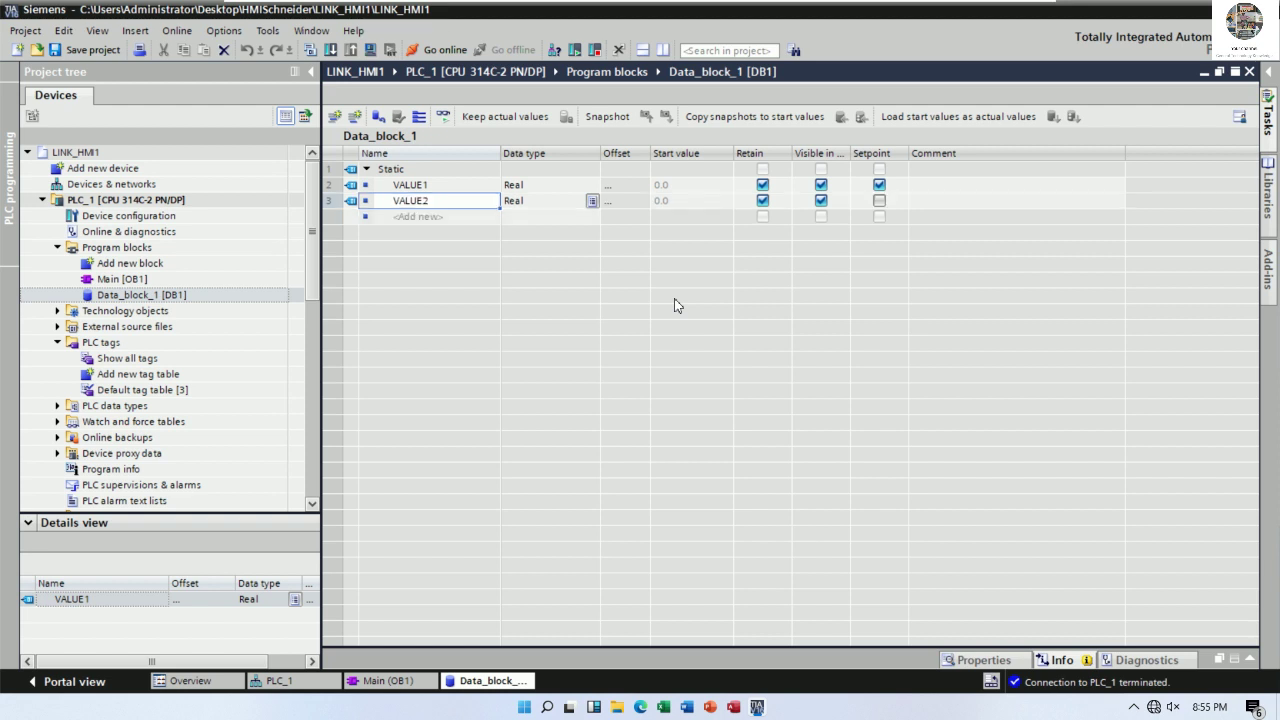
pyautogui.click(879, 200)
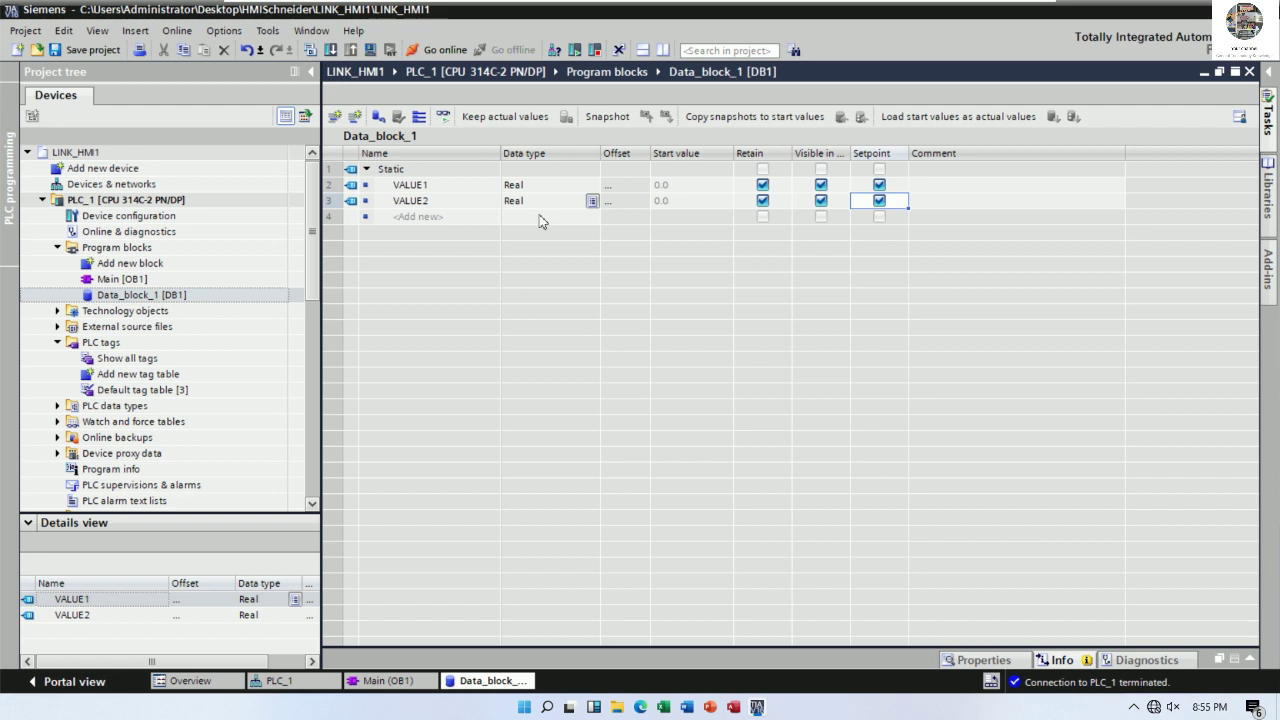
pyautogui.click(428, 218)
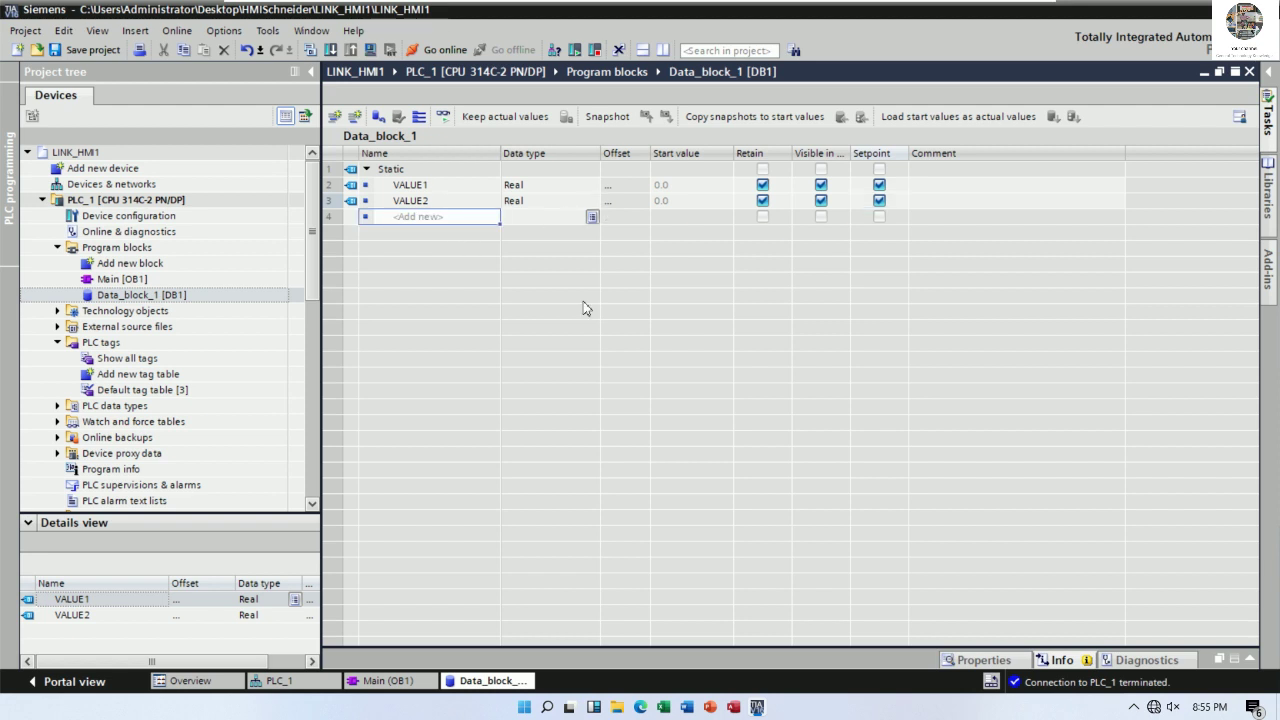
# Step: Add a third Real variable named VALUE3 below VALUE2 and compile Data_block_1
pyautogui.write('V')
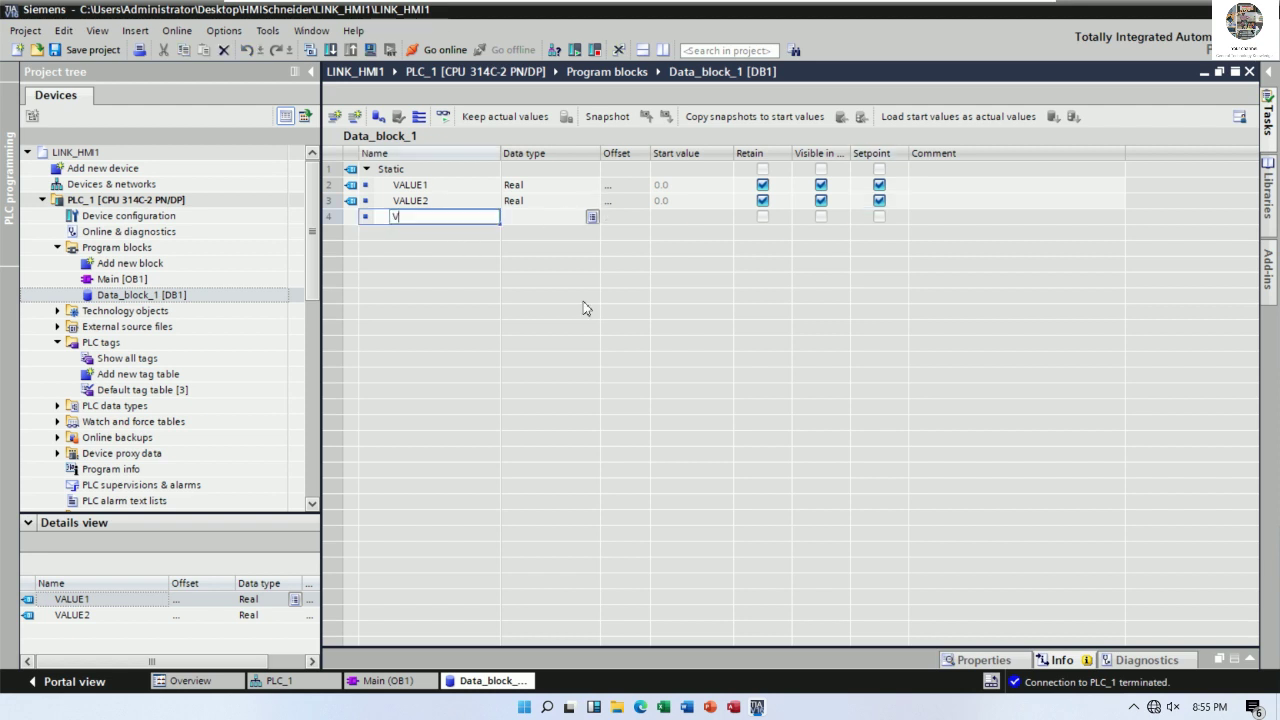
pyautogui.write('ALUE3')
pyautogui.press('Return')
pyautogui.press('Down')
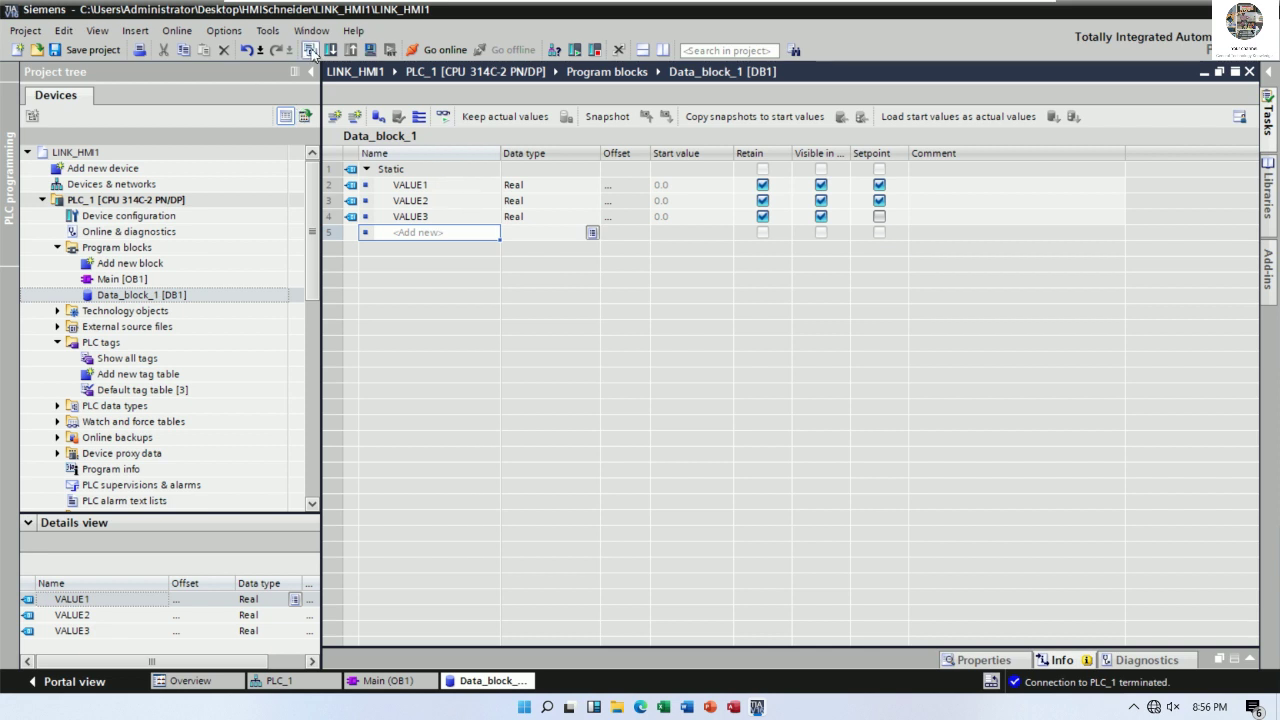
pyautogui.hotkey('ctrl', 'b')
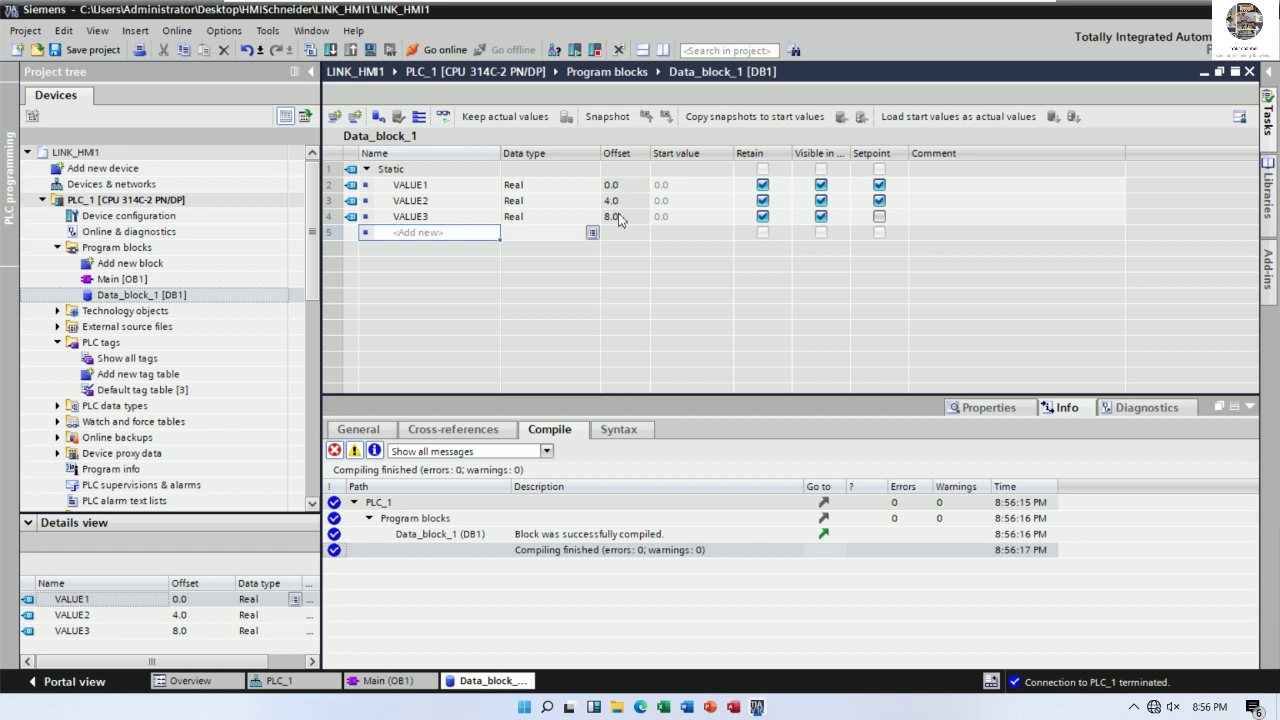
# Step: Open Main [OB1] and enter the Network 2 comment "ADD VALUE1 AND VAUE2 EQUAL VALUE3"
pyautogui.click(131, 280)
pyautogui.doubleClick(130, 280)
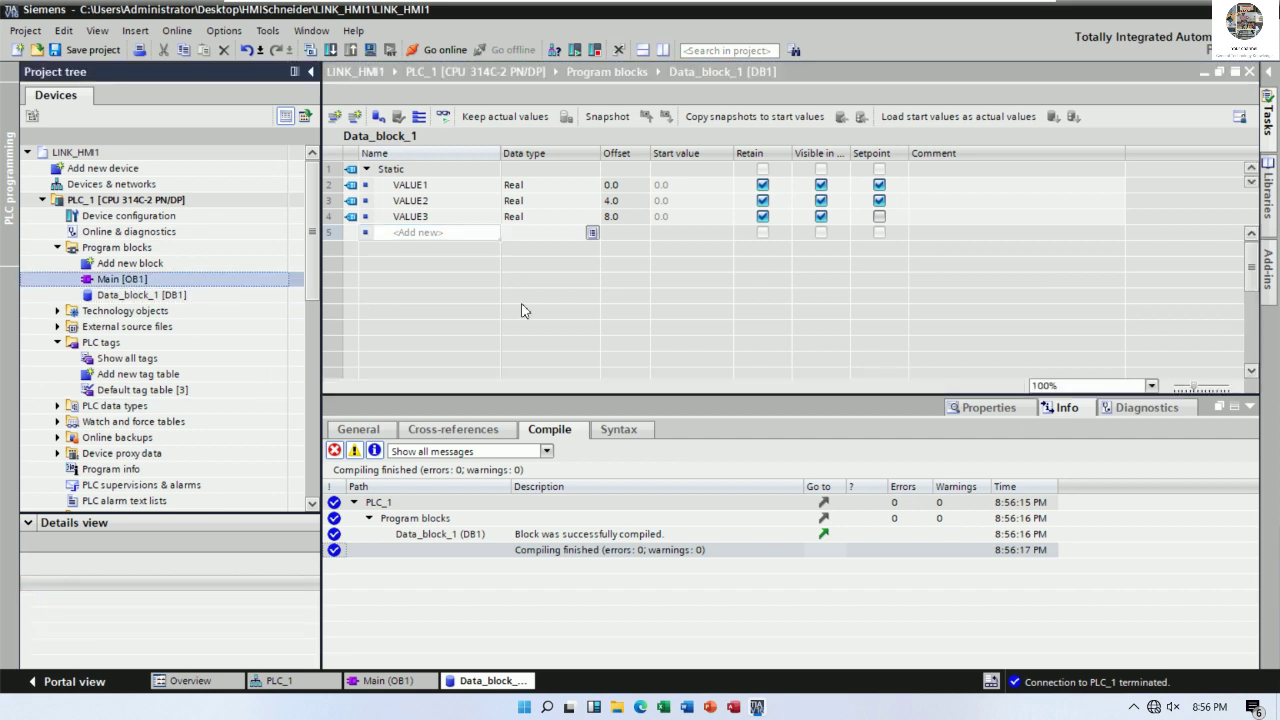
pyautogui.click(1250, 407)
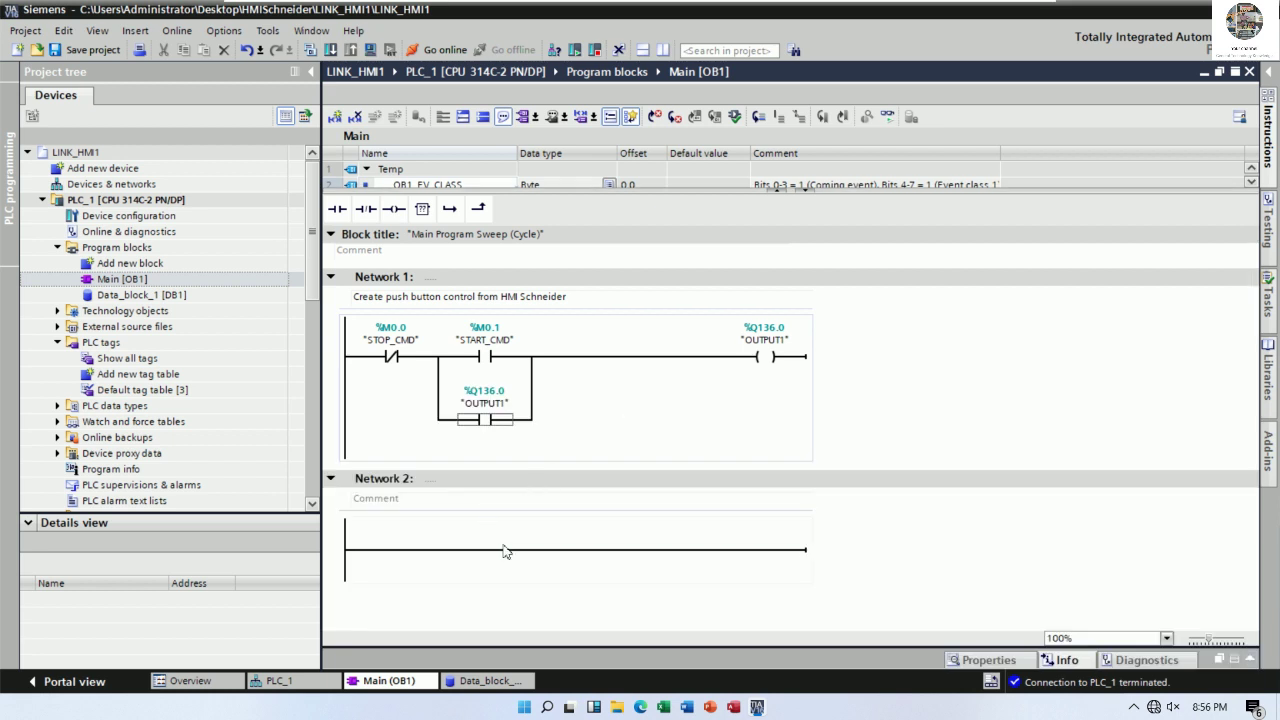
pyautogui.click(460, 499)
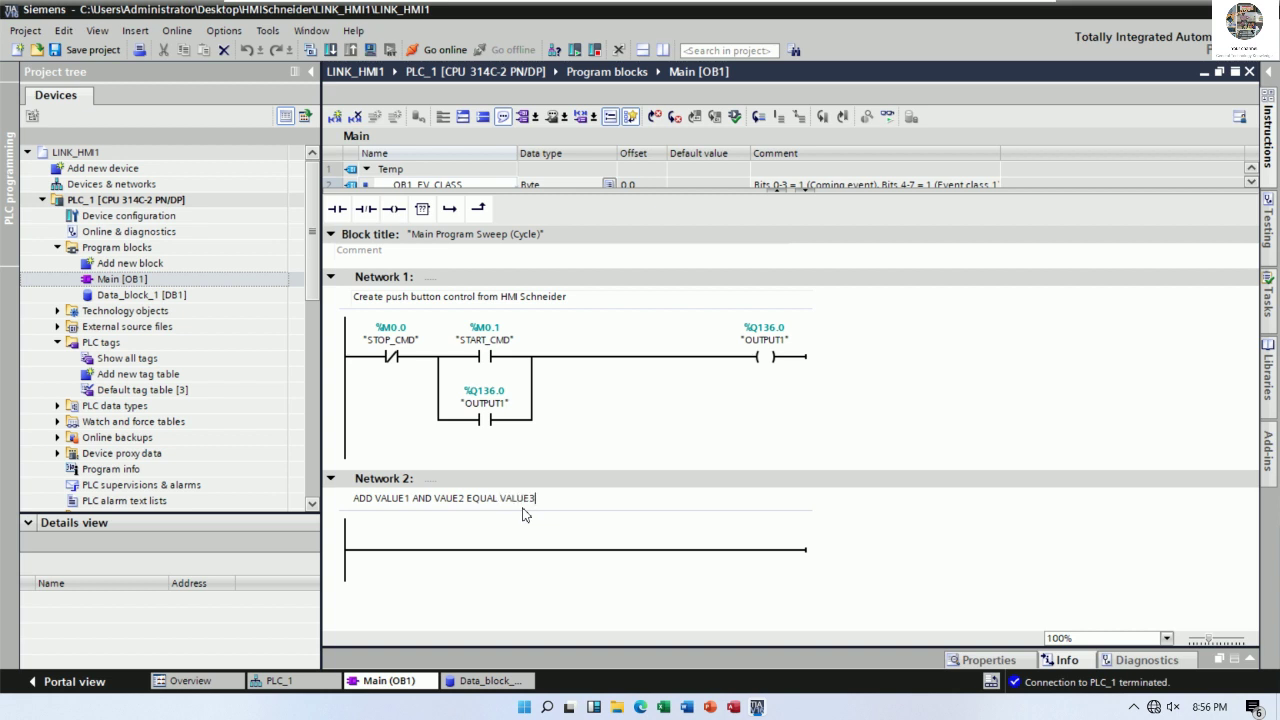
# Step: Insert an empty box on the Network 2 rung and assign it the ADD instruction
pyautogui.click(553, 549)
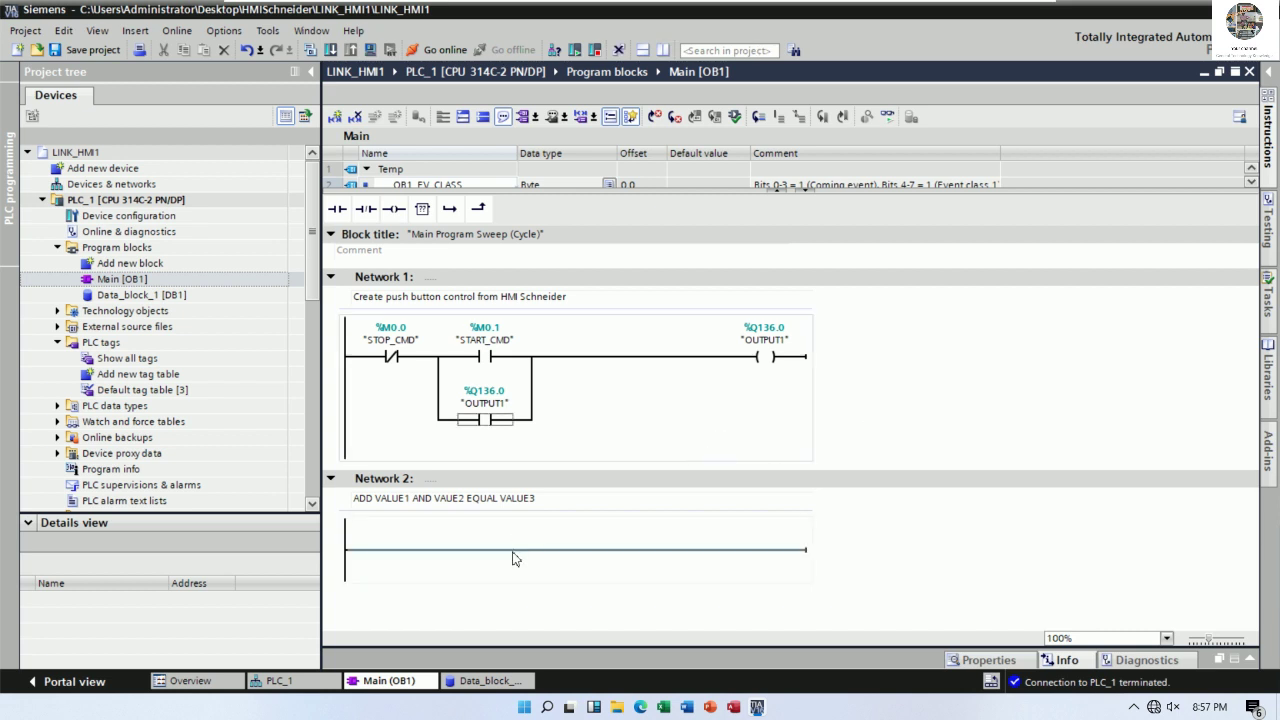
pyautogui.click(424, 212)
pyautogui.moveTo(424, 212); pyautogui.dragTo(499, 539)
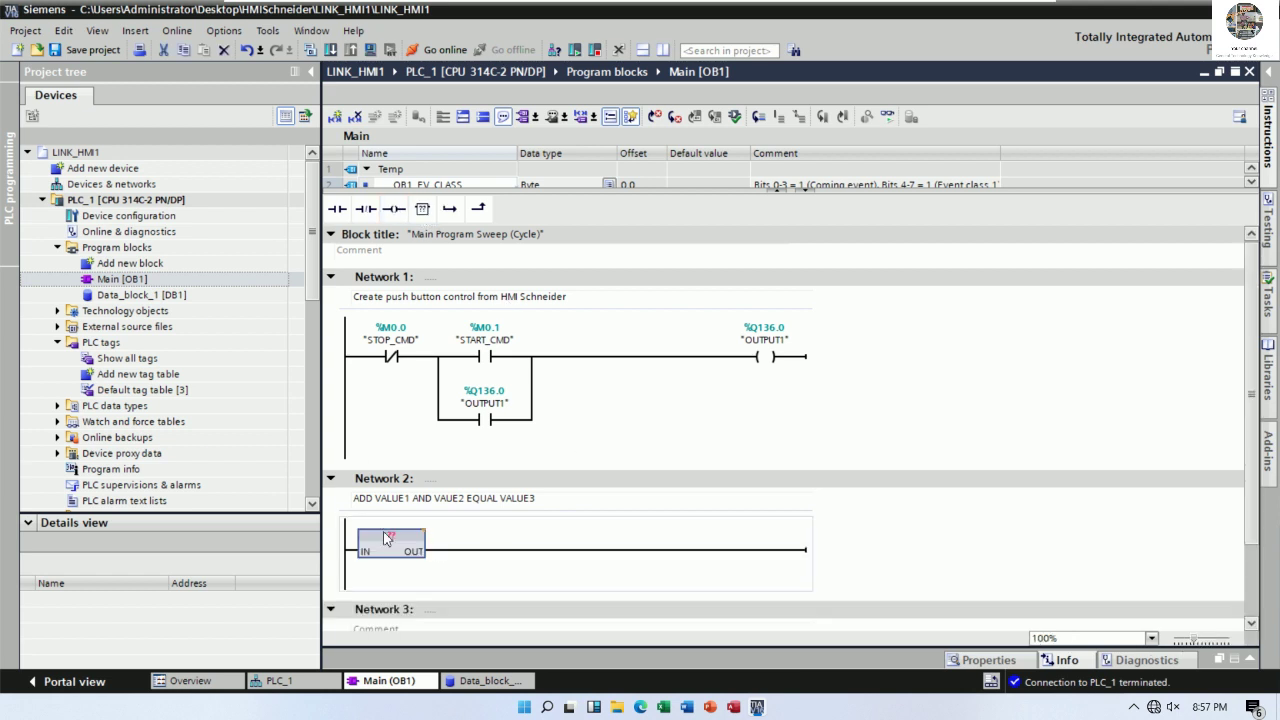
pyautogui.click(390, 534)
pyautogui.write('ADD')
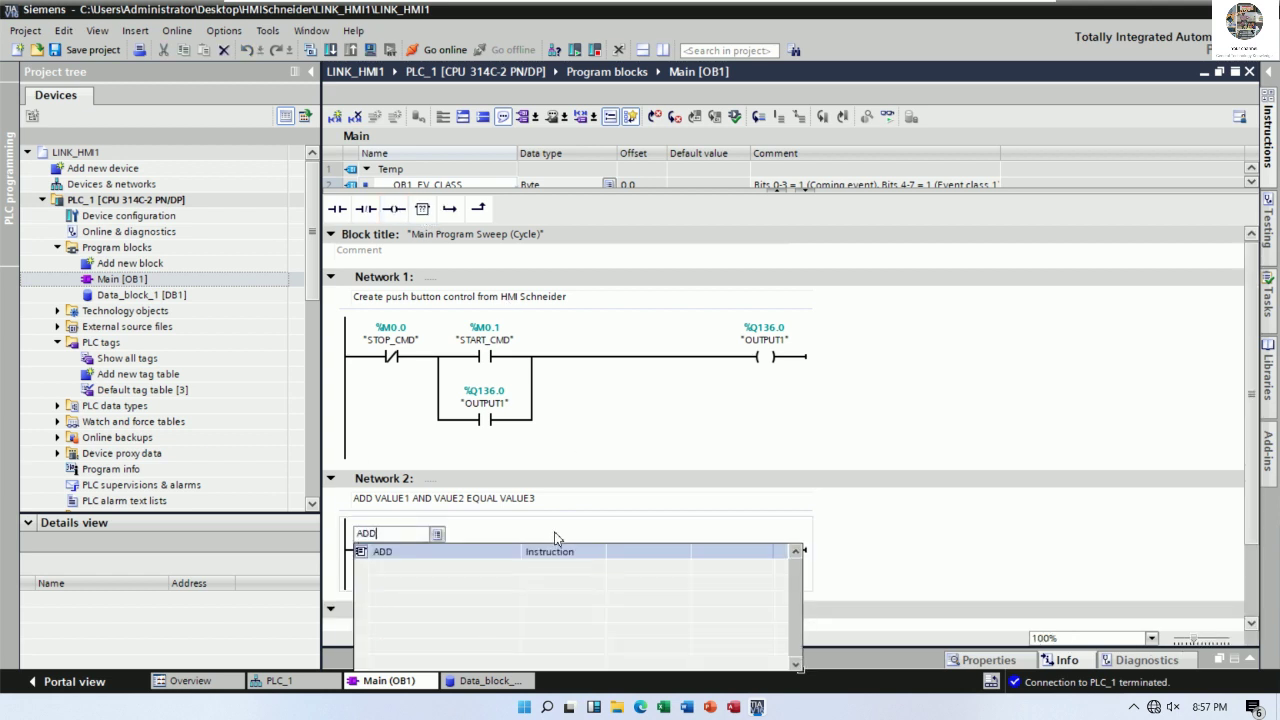
pyautogui.click(405, 553)
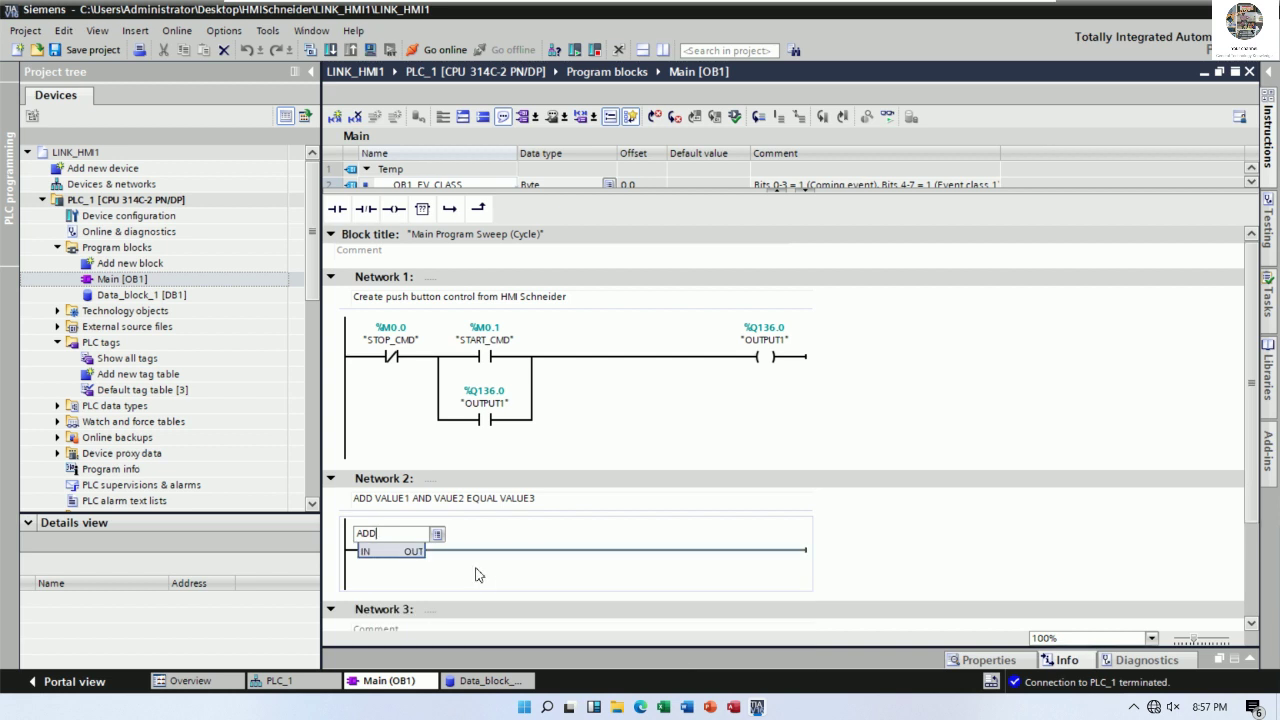
pyautogui.press('Return')
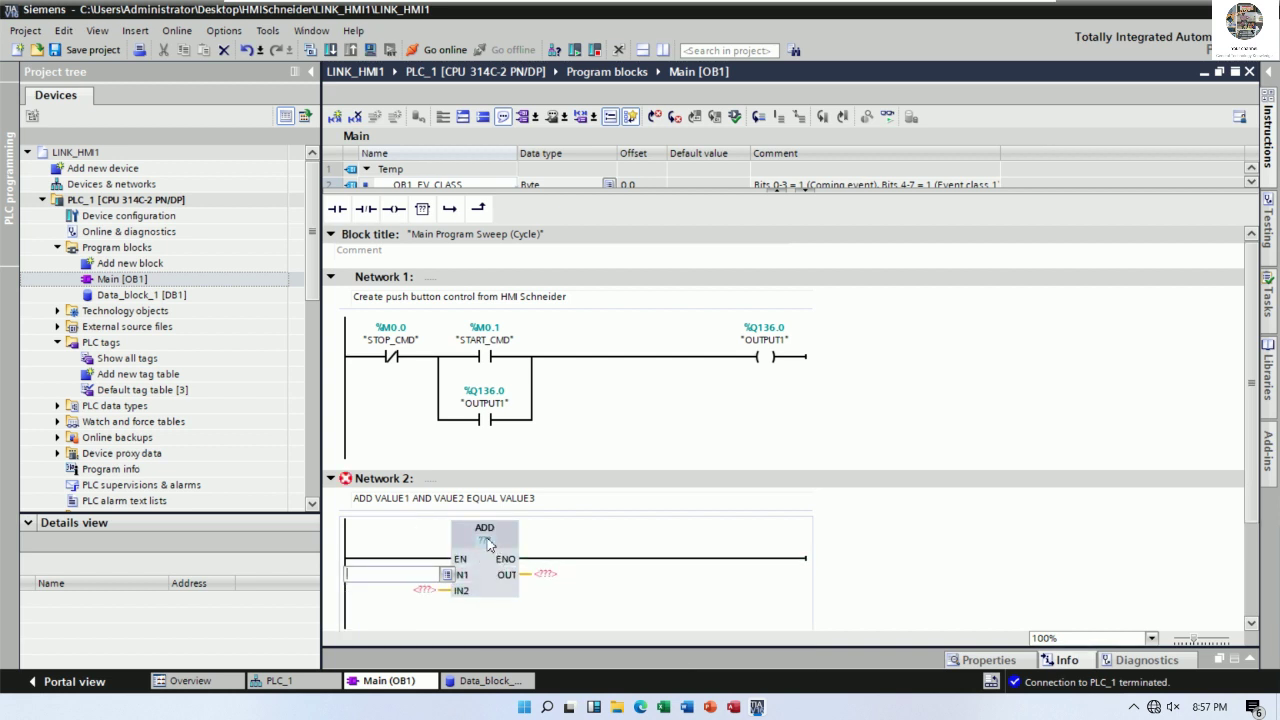
# Step: Set the data type of the ADD instruction in Network 2 to Real
pyautogui.click(486, 542)
pyautogui.click(503, 540)
pyautogui.click(490, 598)
pyautogui.click(563, 523)
# Step: Assign "Data_block_1".VALUE1 to input IN1 of the ADD instruction
pyautogui.scroll(-3, 760, 550)
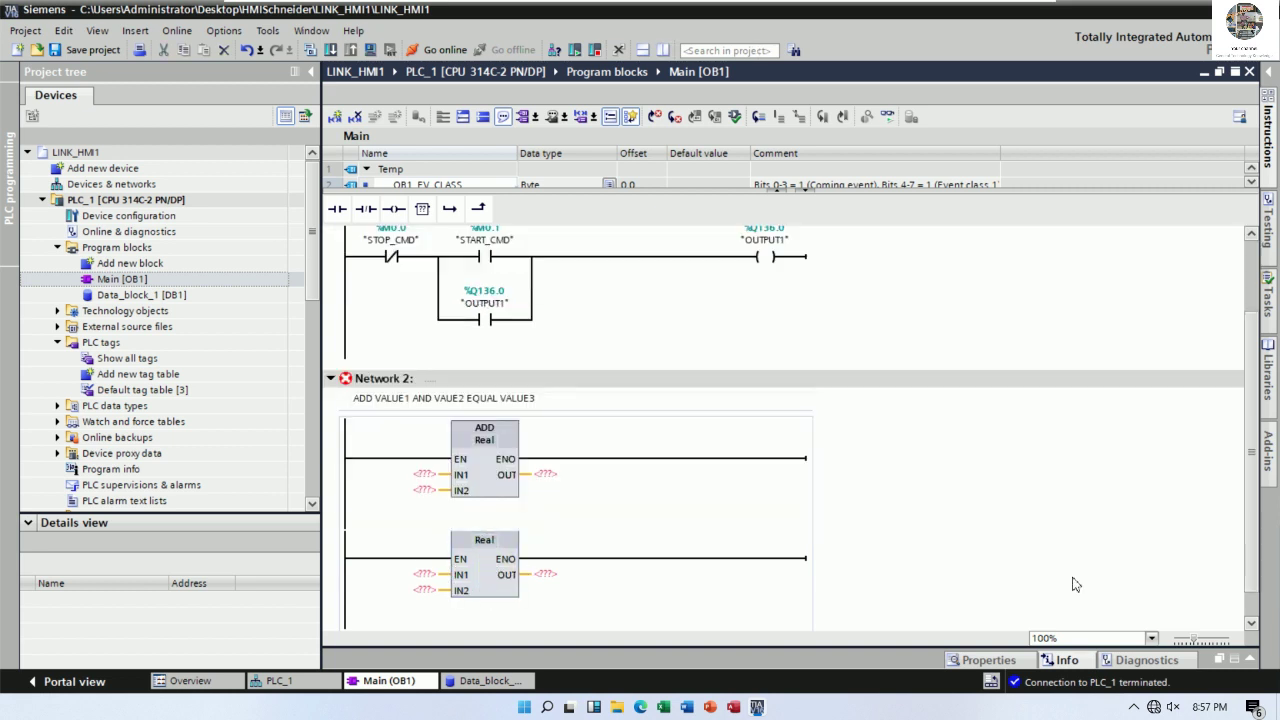
pyautogui.scroll(2, 406, 453)
pyautogui.scroll(1, 406, 453)
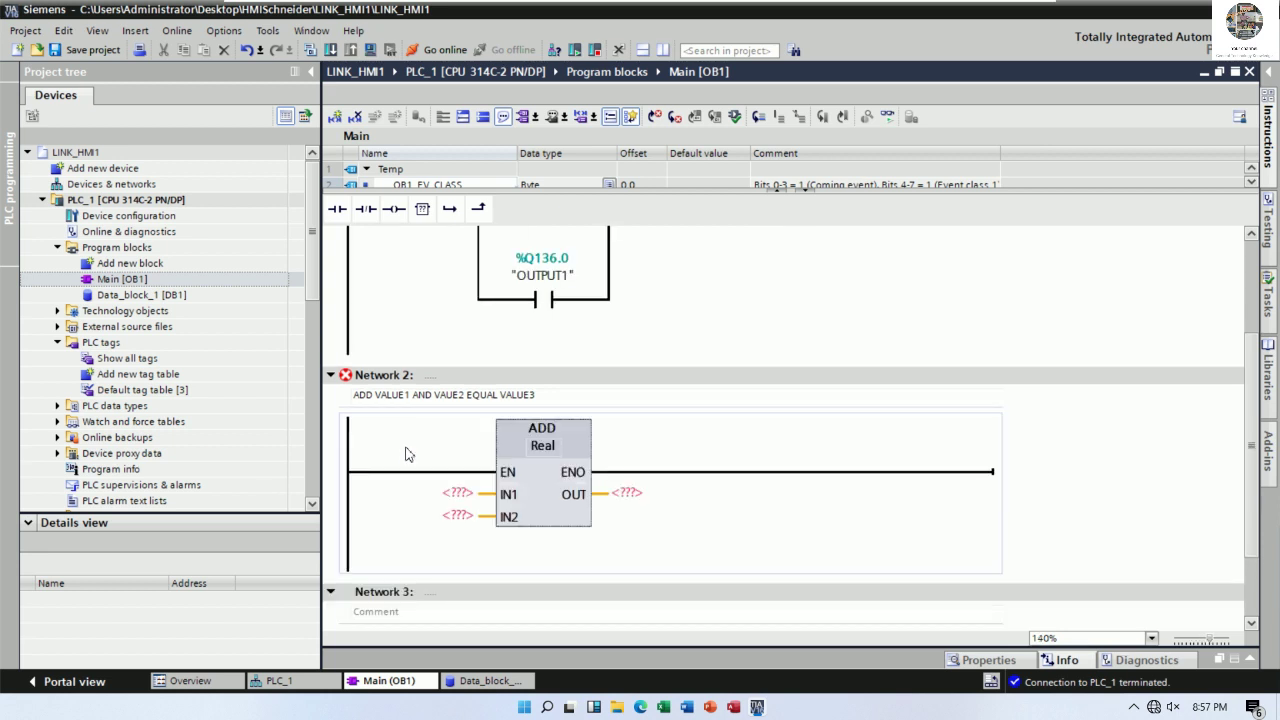
pyautogui.scroll(-2, 406, 453)
pyautogui.click(455, 395)
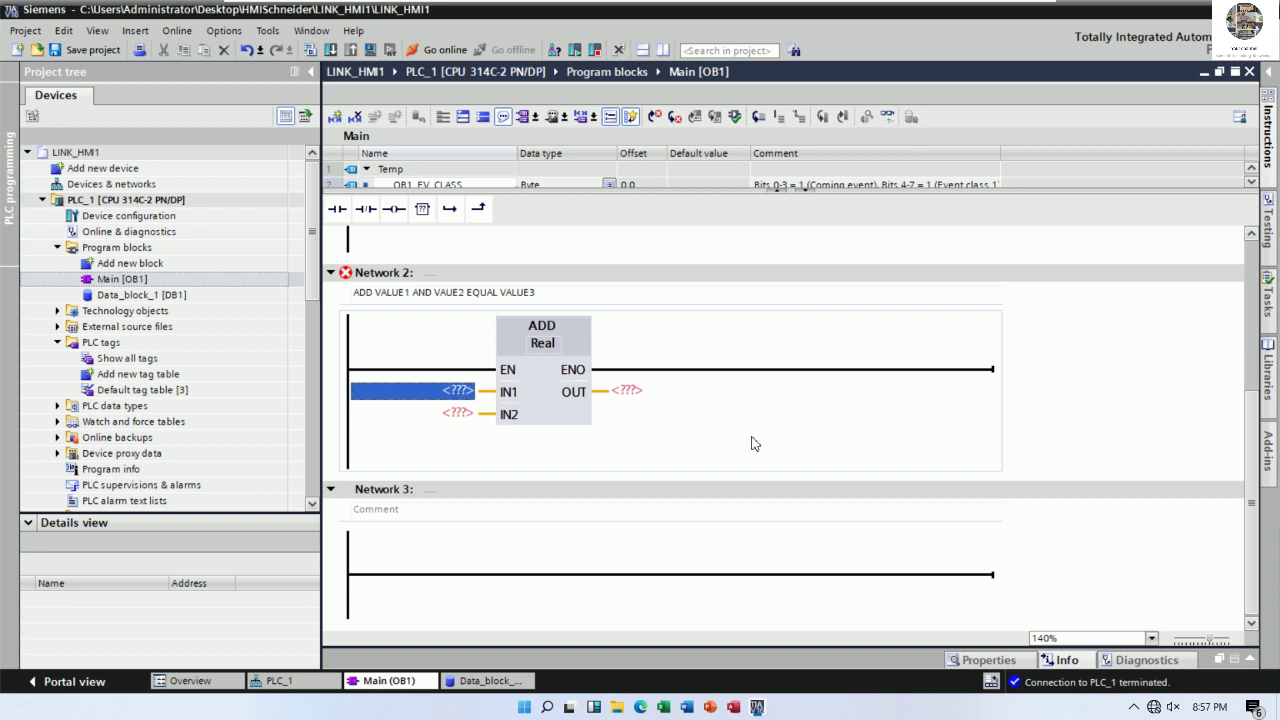
pyautogui.write('DA')
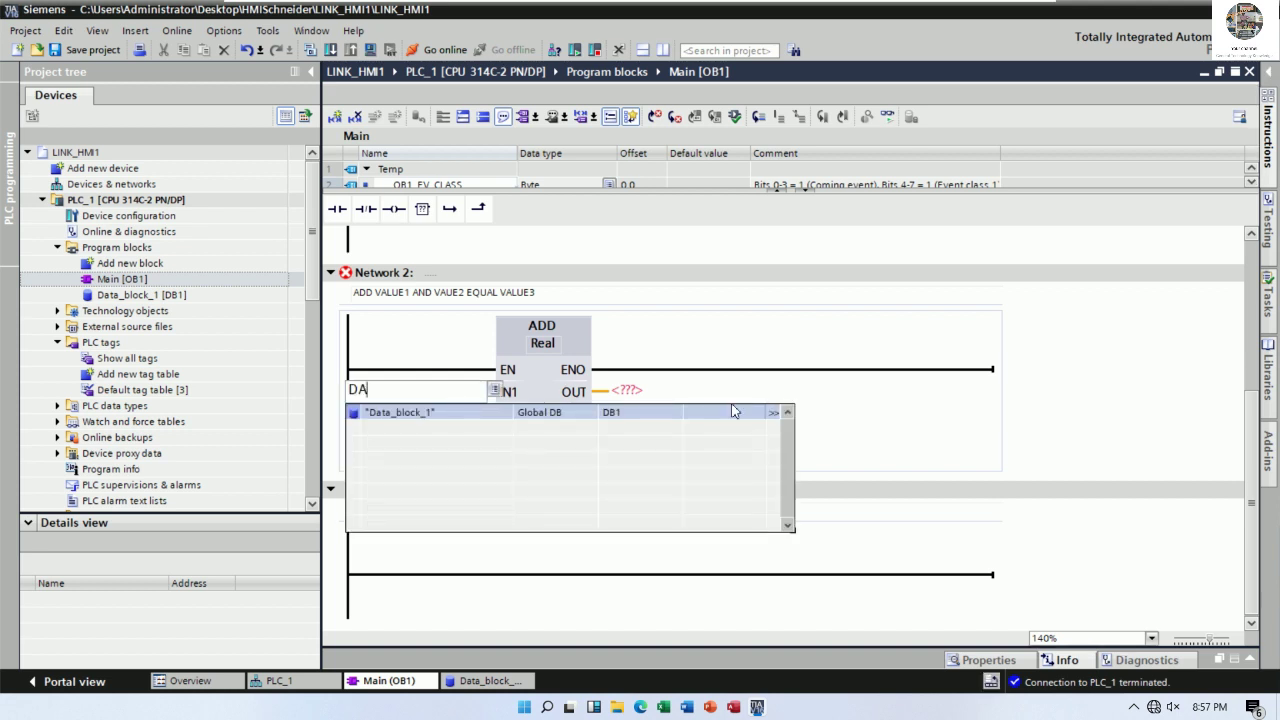
pyautogui.click(781, 413)
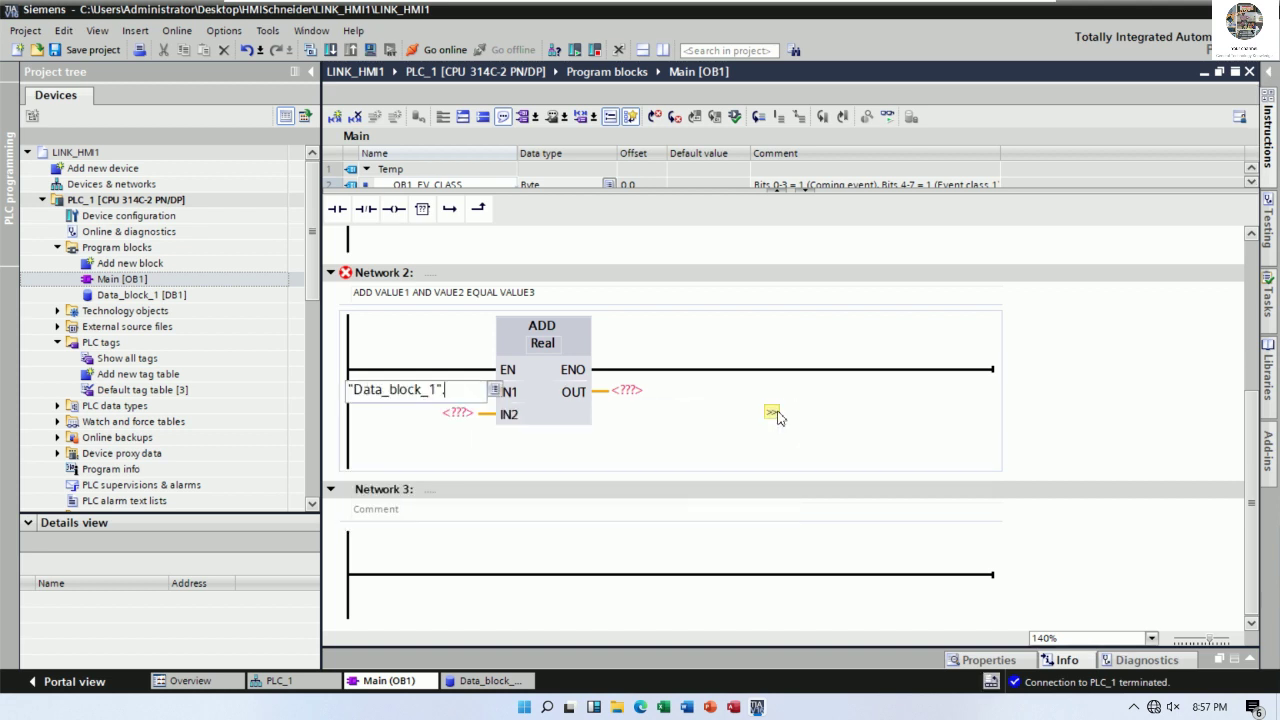
pyautogui.click(384, 413)
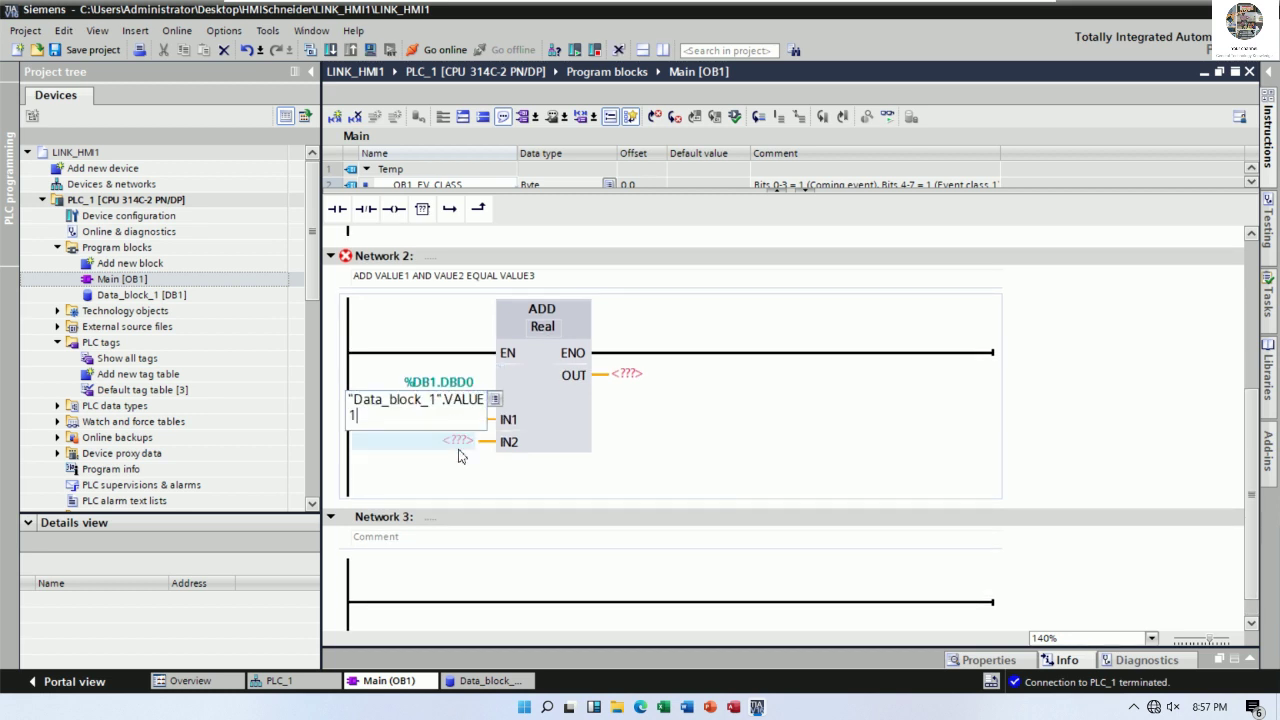
# Step: Assign "Data_block_1".VALUE2 to input IN2 of the ADD instruction
pyautogui.click(459, 450)
pyautogui.write('DA')
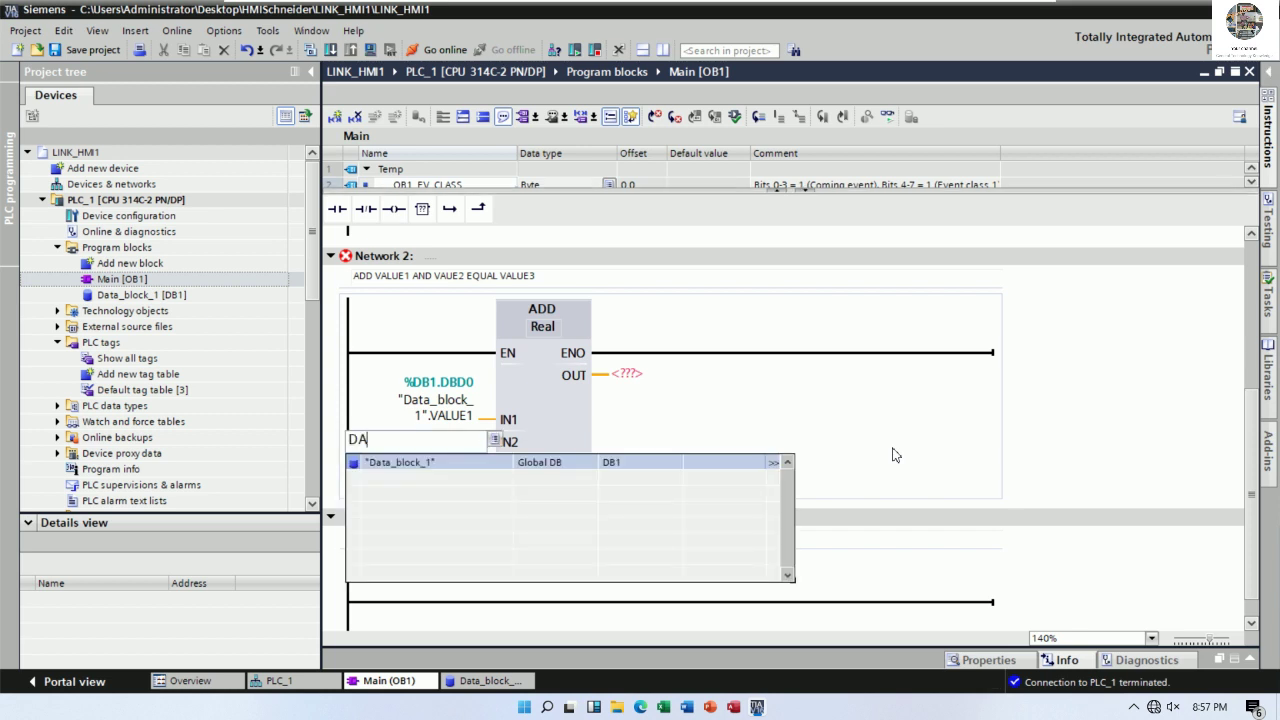
pyautogui.click(772, 463)
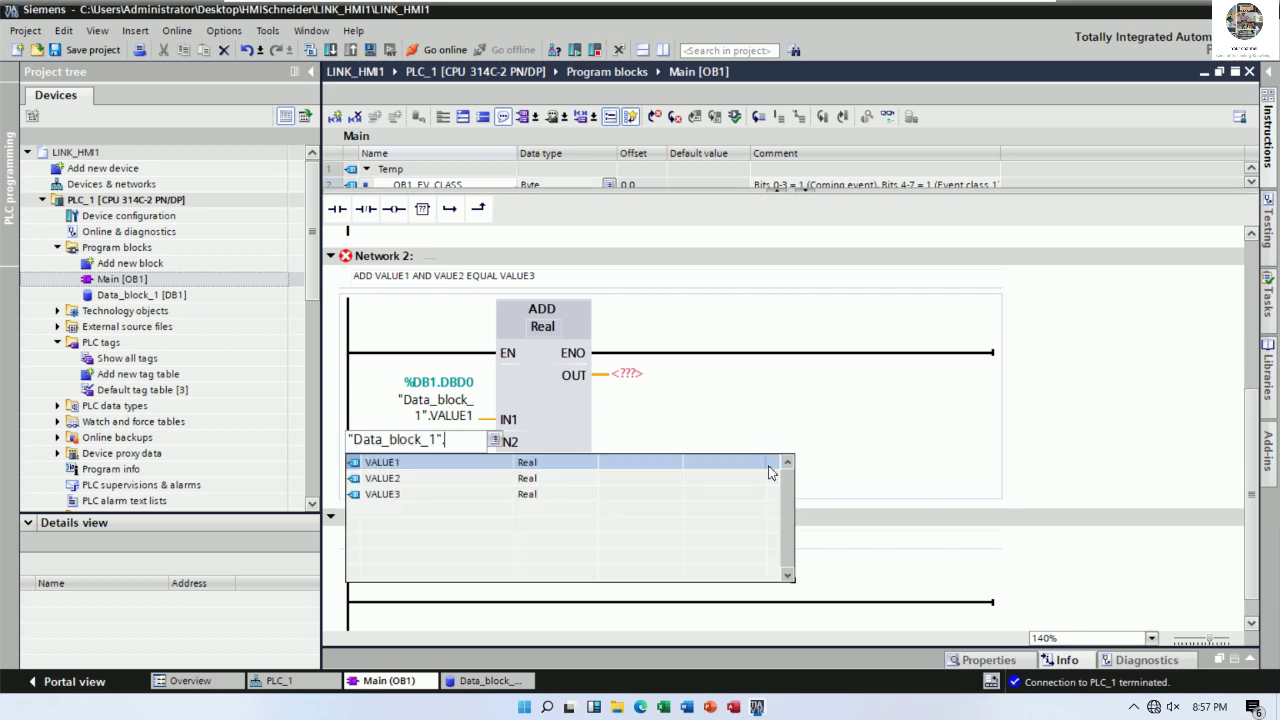
pyautogui.click(428, 480)
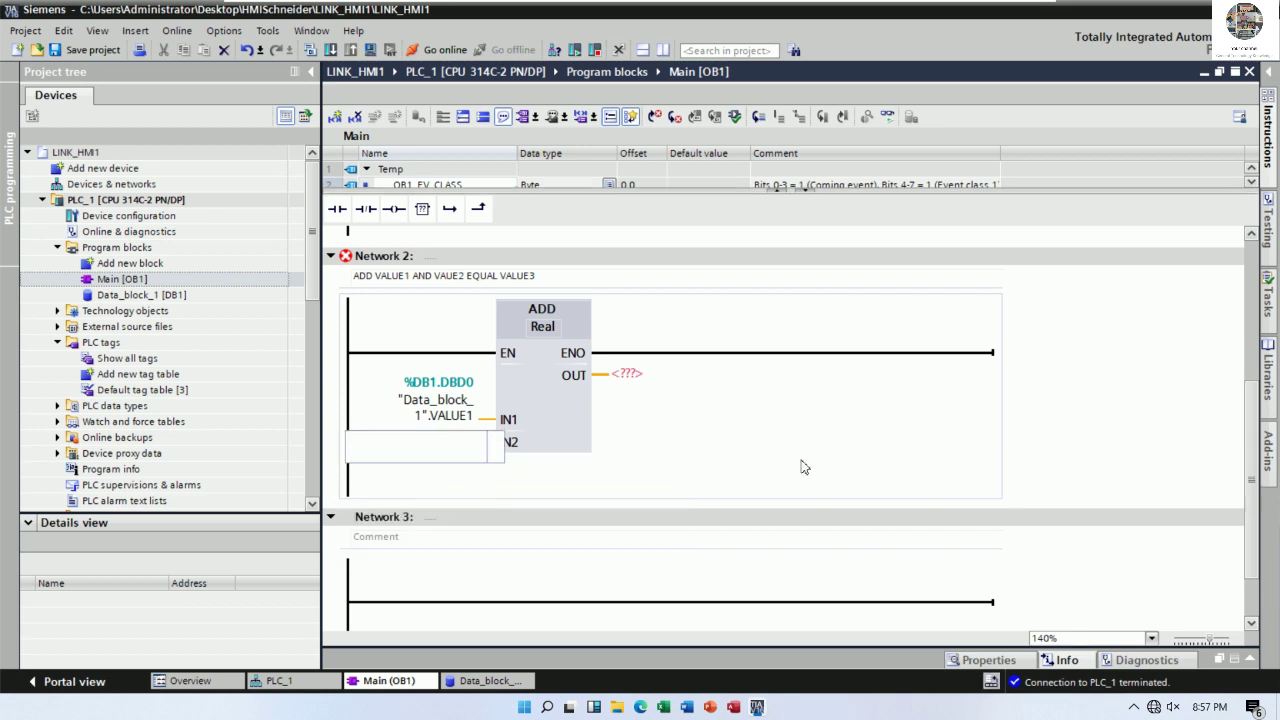
# Step: Assign "Data_block_1".VALUE3 to the OUT output of the ADD instruction
pyautogui.click(638, 377)
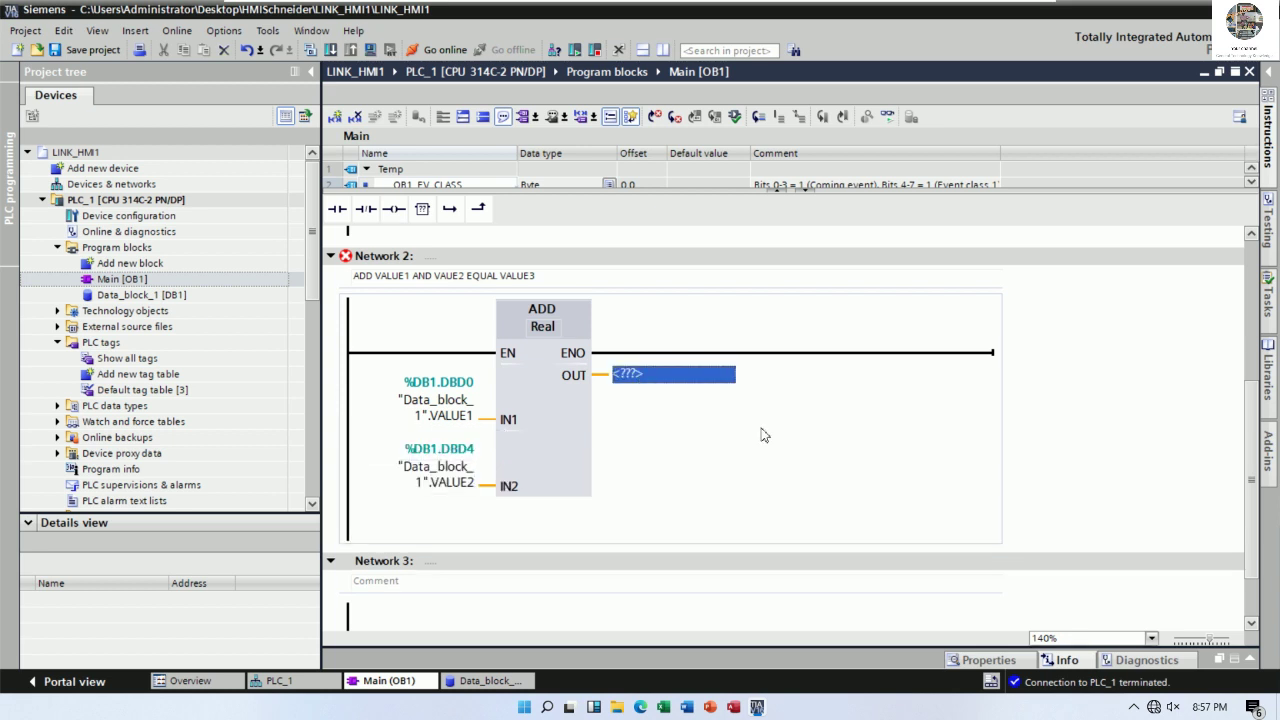
pyautogui.write('DA')
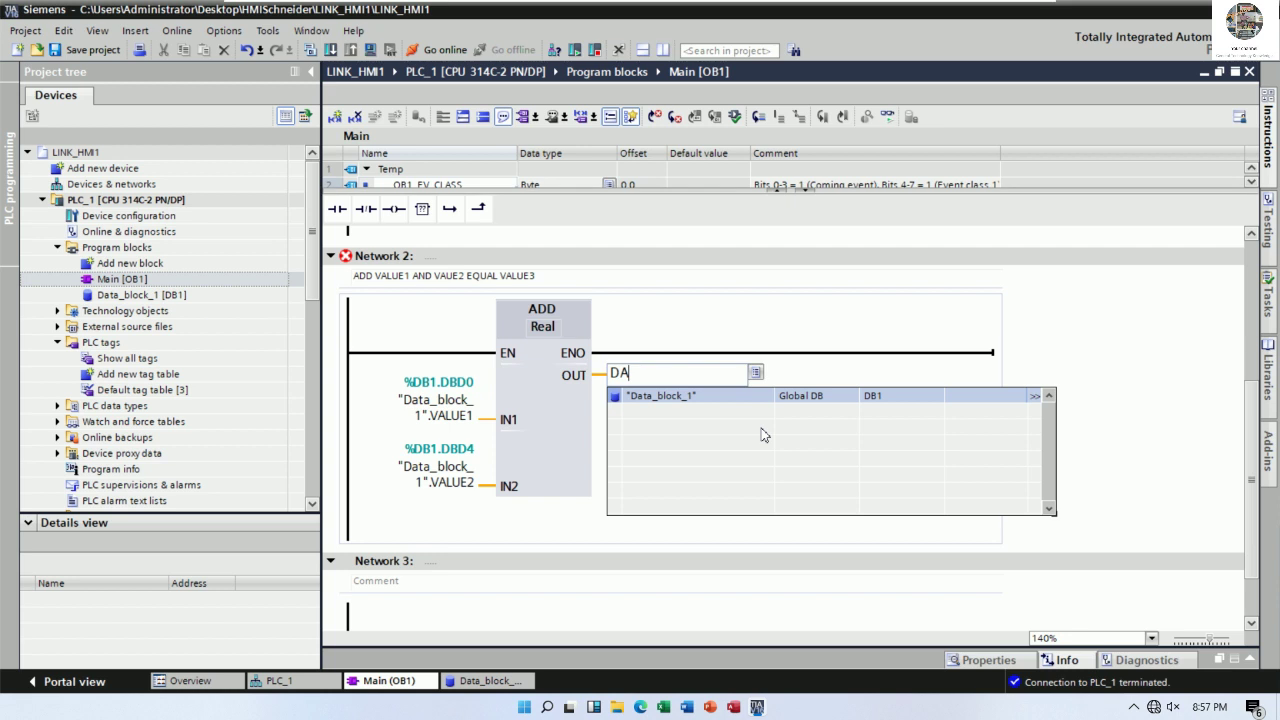
pyautogui.click(1036, 400)
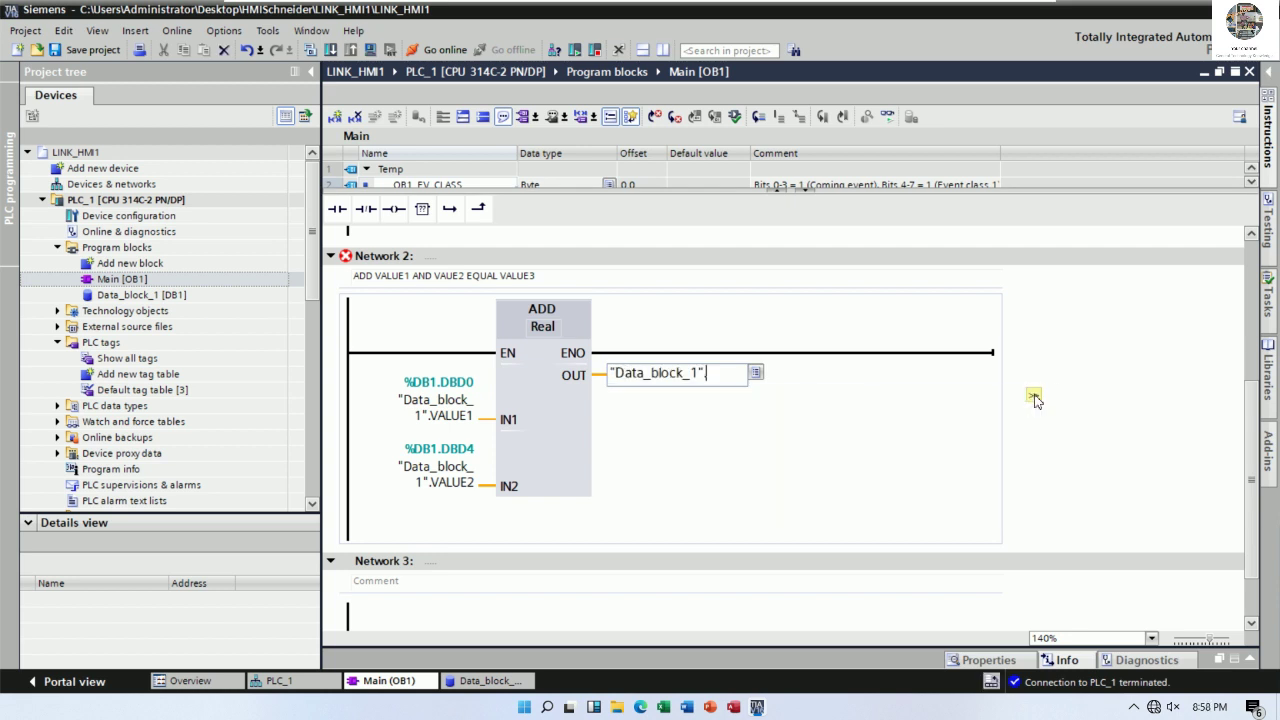
pyautogui.click(671, 430)
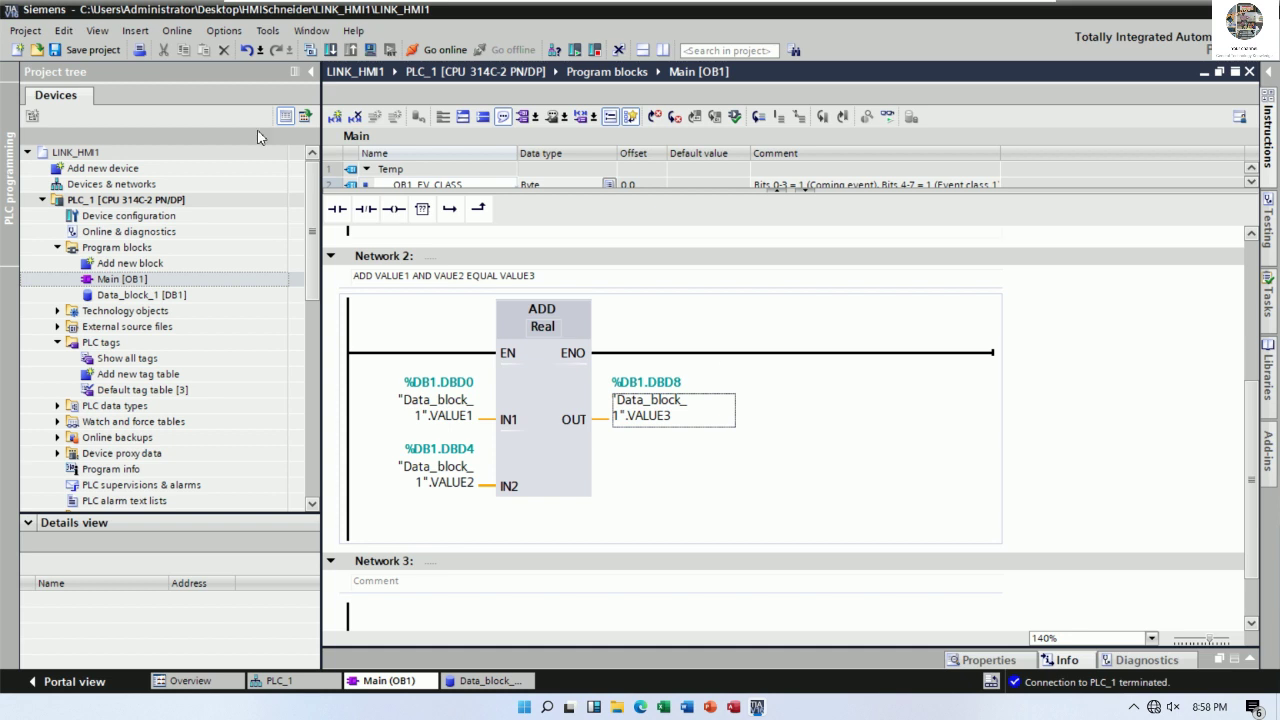
# Step: Save the LINK_HMI1 project and compile Main [OB1]
pyautogui.click(106, 52)
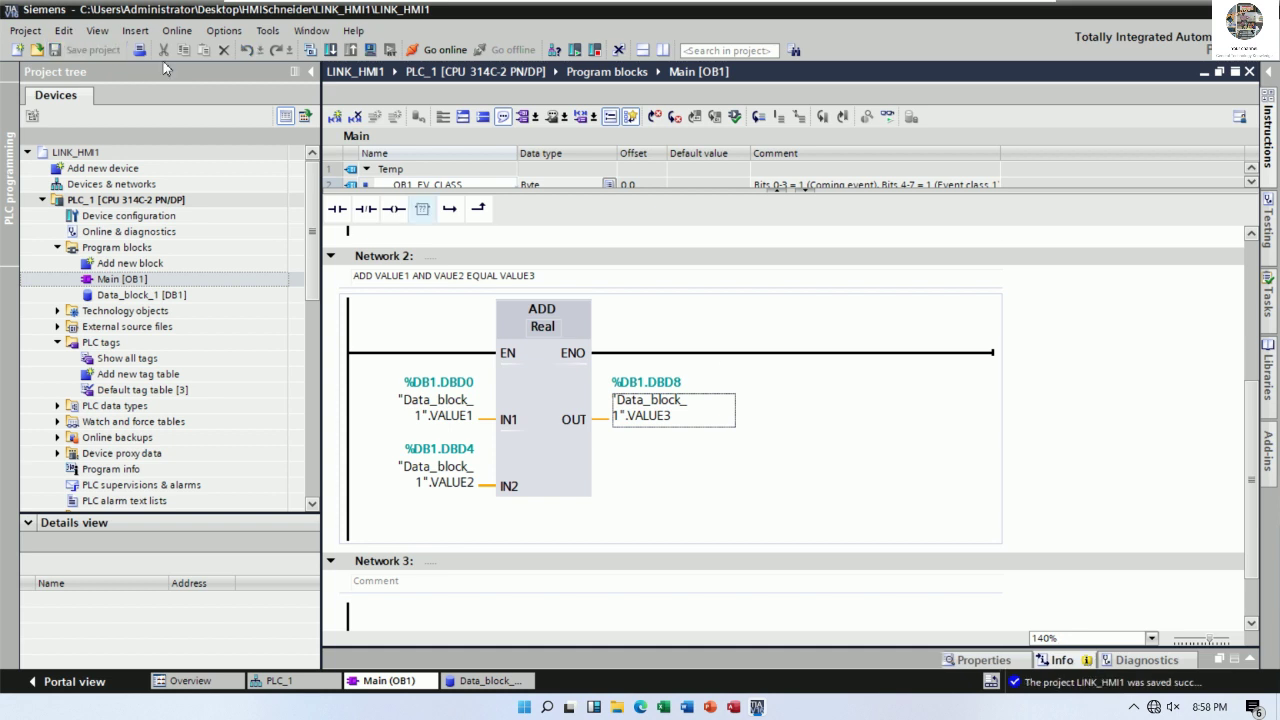
pyautogui.click(310, 50)
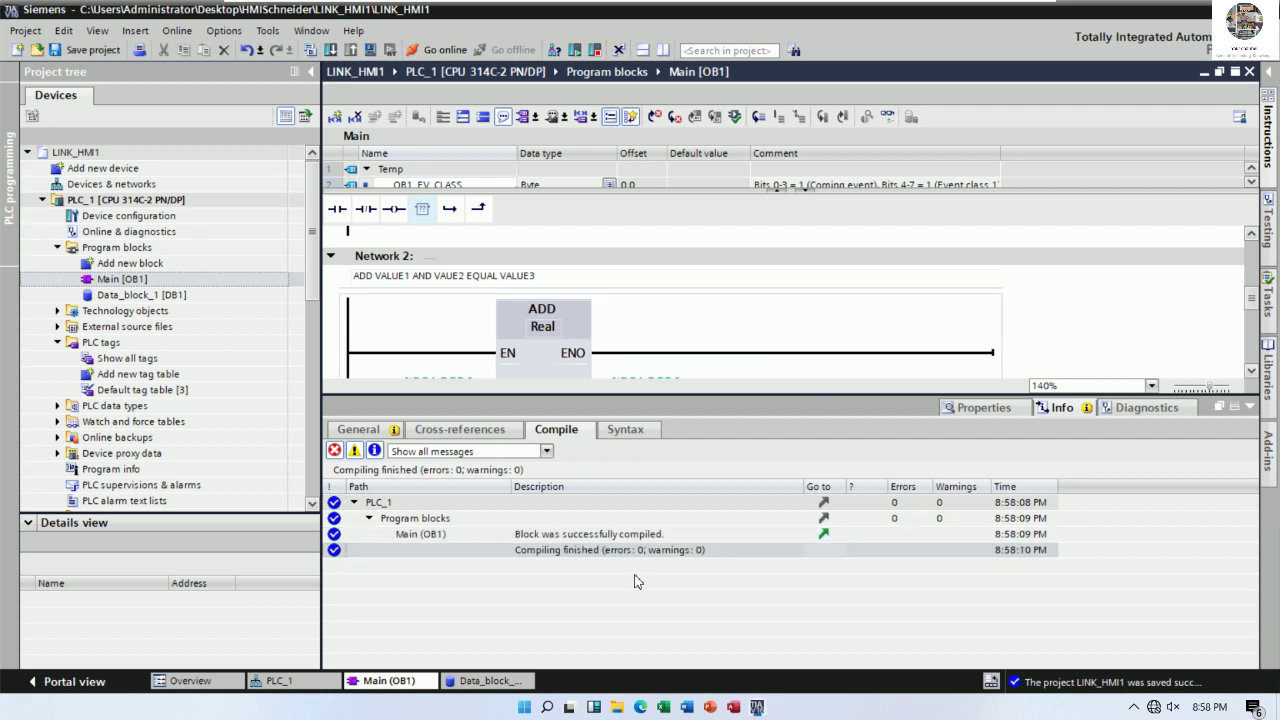
pyautogui.click(1249, 408)
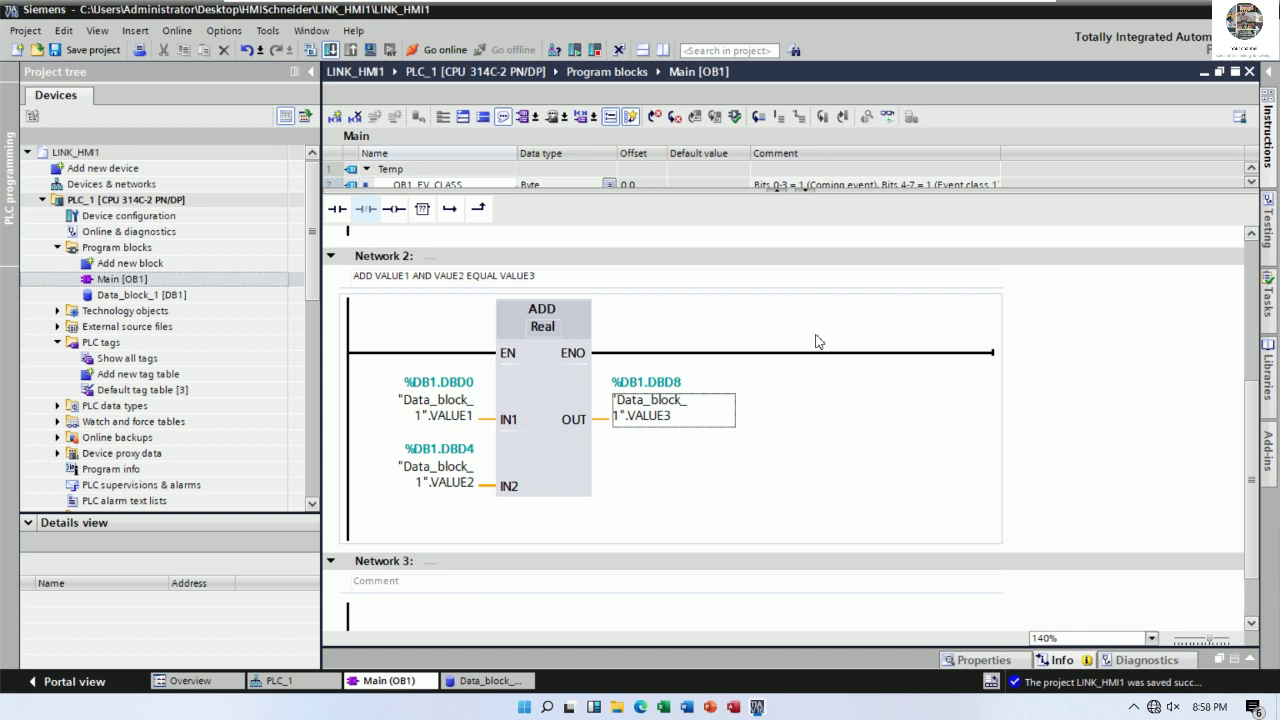
# Step: Download Main [OB1] together with Data_block_1 to PLC_1 and start monitoring Main online
pyautogui.hotkey('ctrl', 'l')
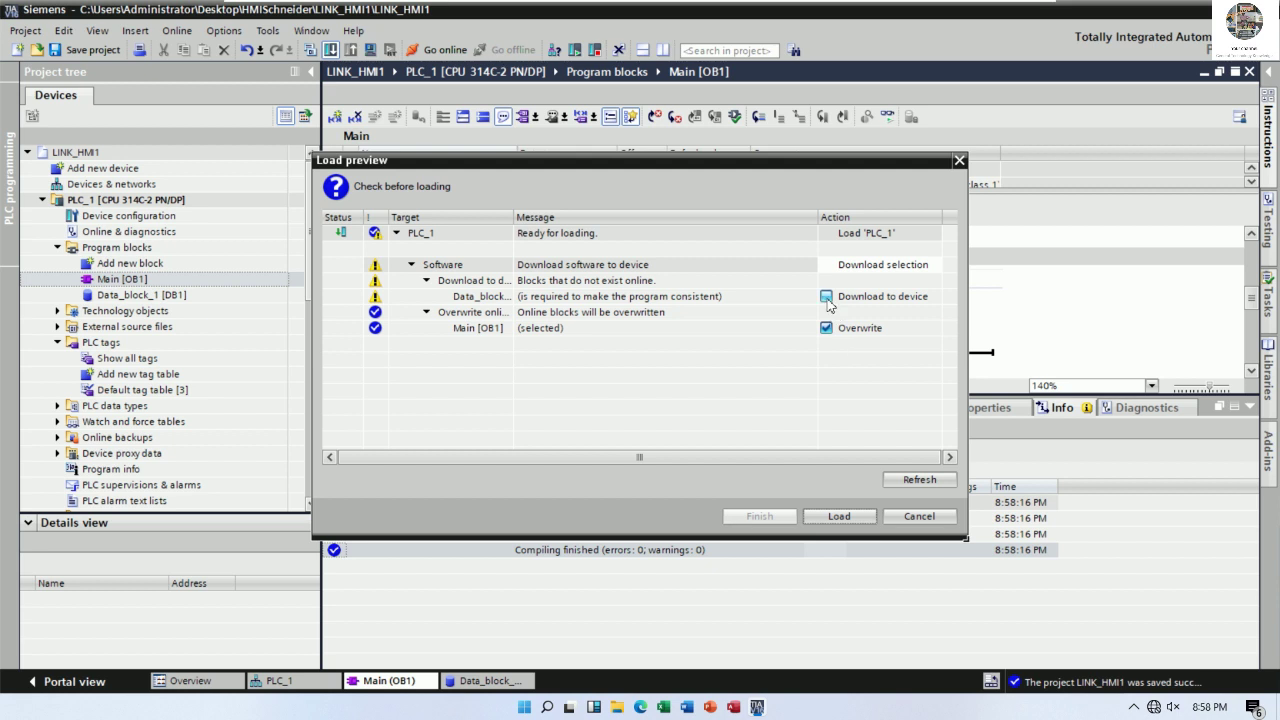
pyautogui.click(827, 298)
pyautogui.click(838, 516)
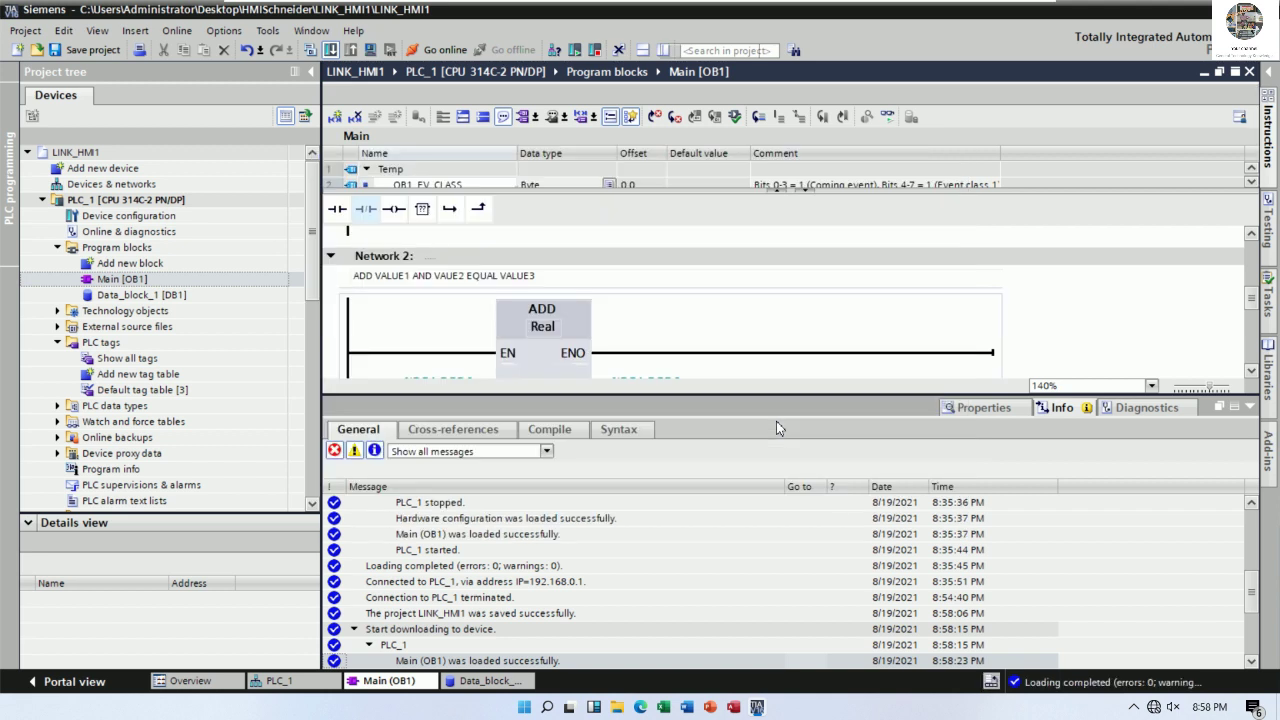
pyautogui.click(1248, 408)
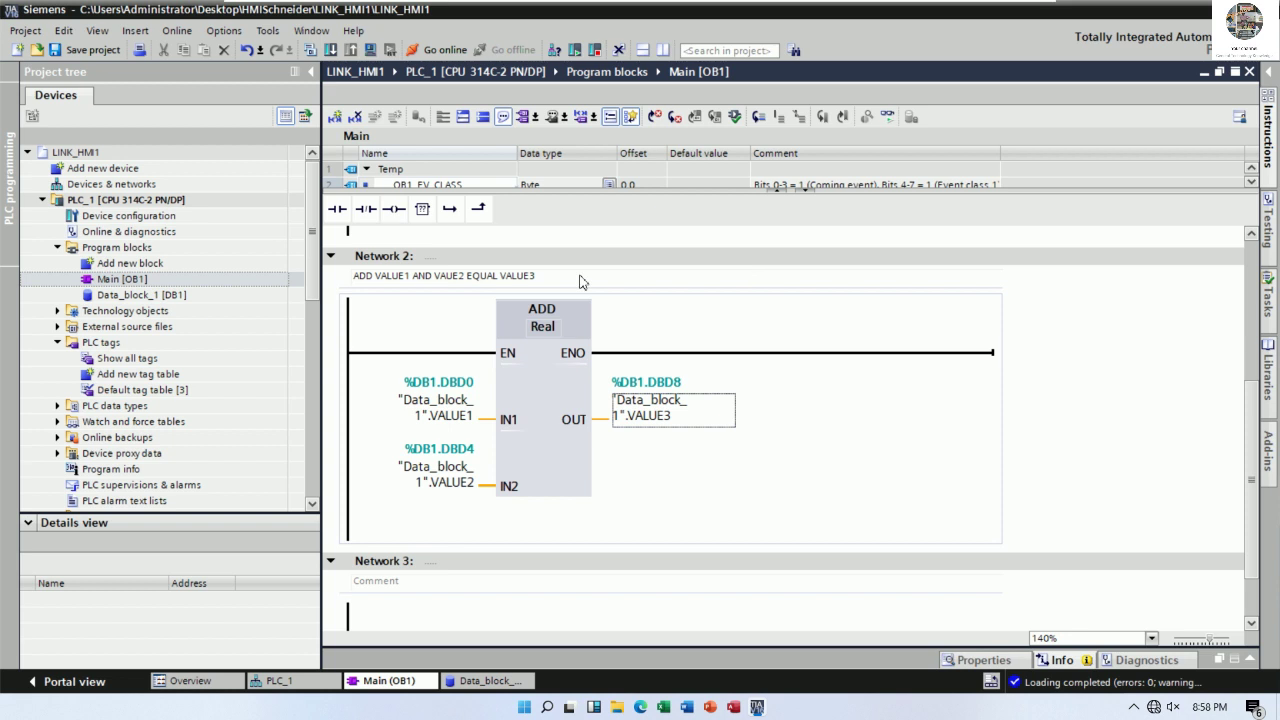
pyautogui.click(887, 116)
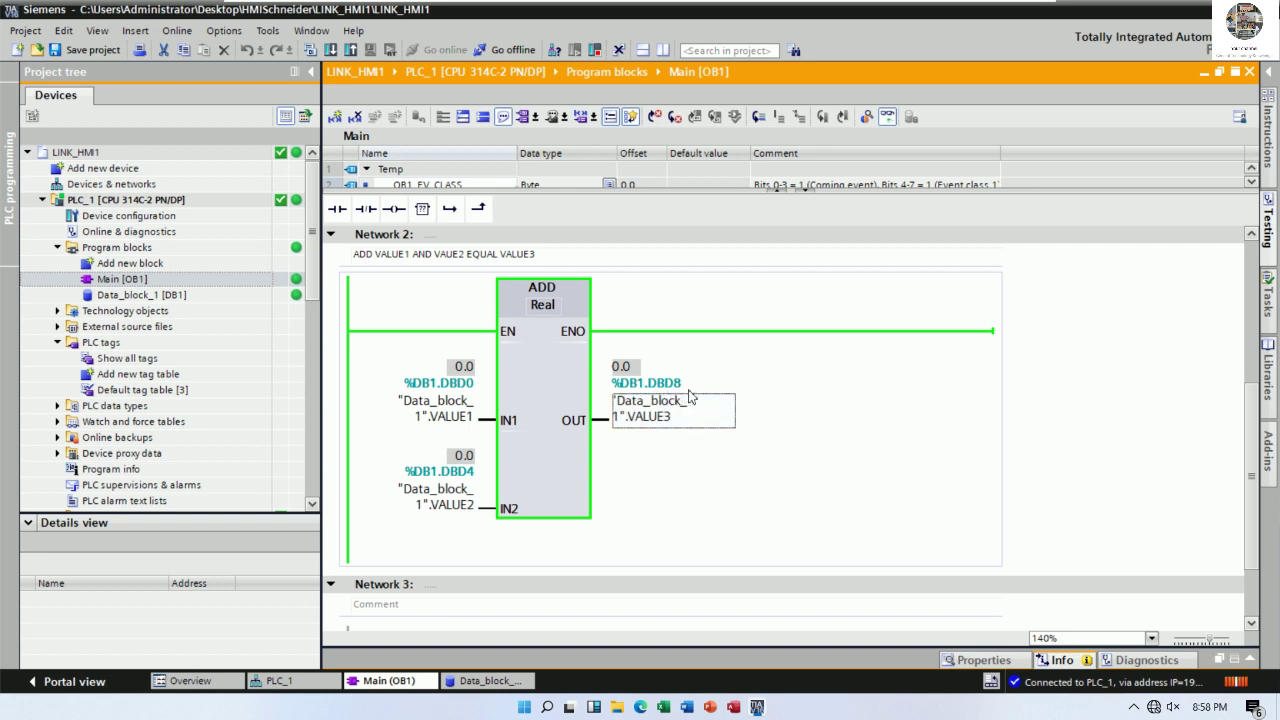
# Step: Switch to Vijeo Designer and move the STOP and START buttons together to Top 240, just below the RUNNING lamp on Panel1
pyautogui.click(906, 10)
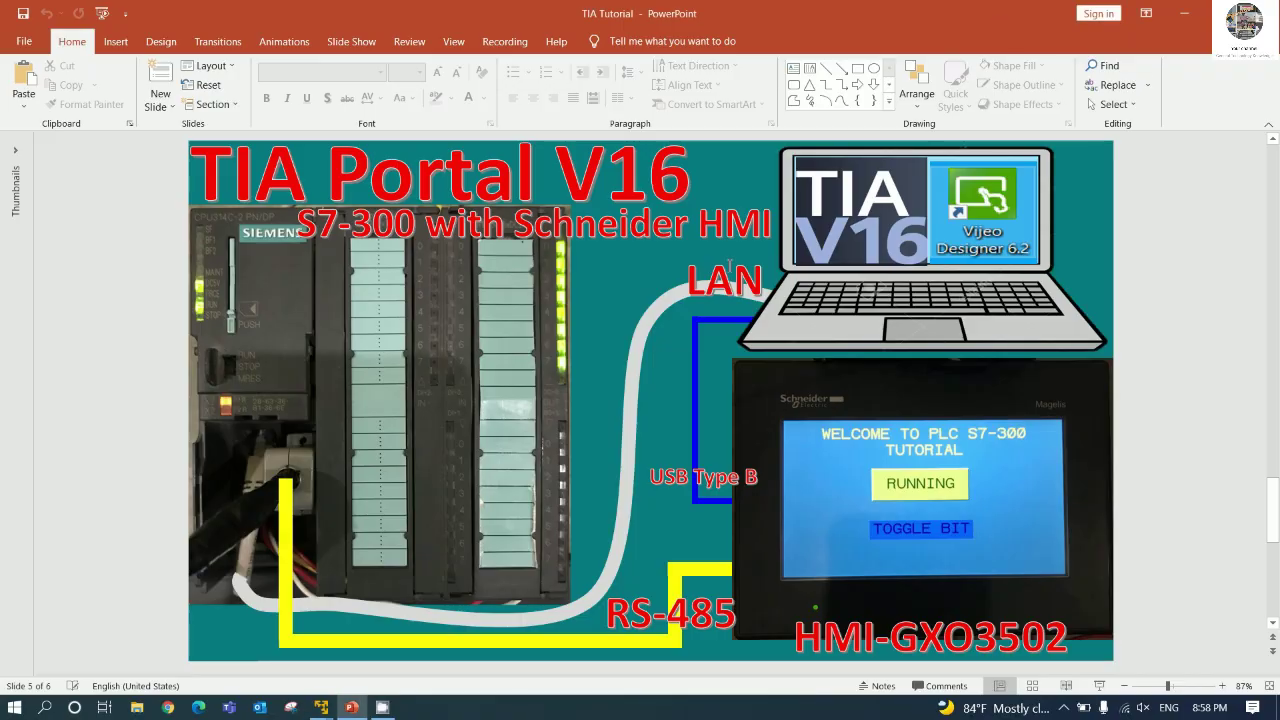
pyautogui.moveTo(323, 707)
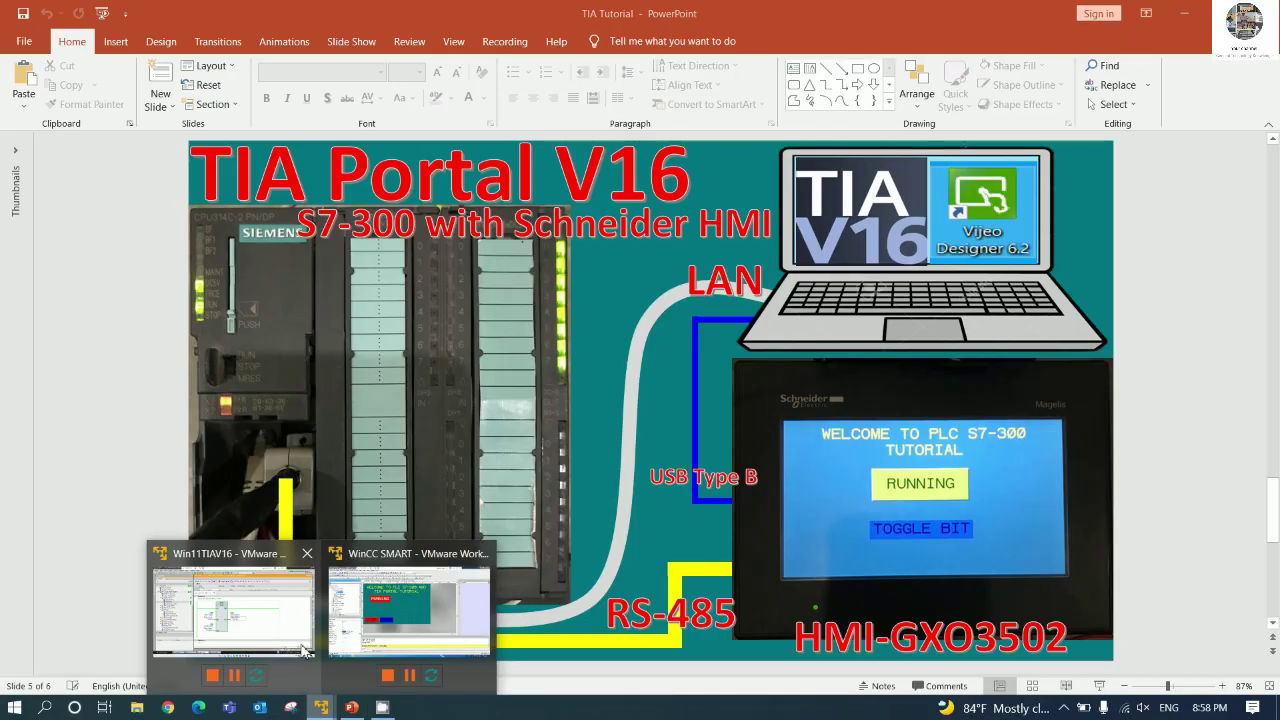
pyautogui.click(349, 632)
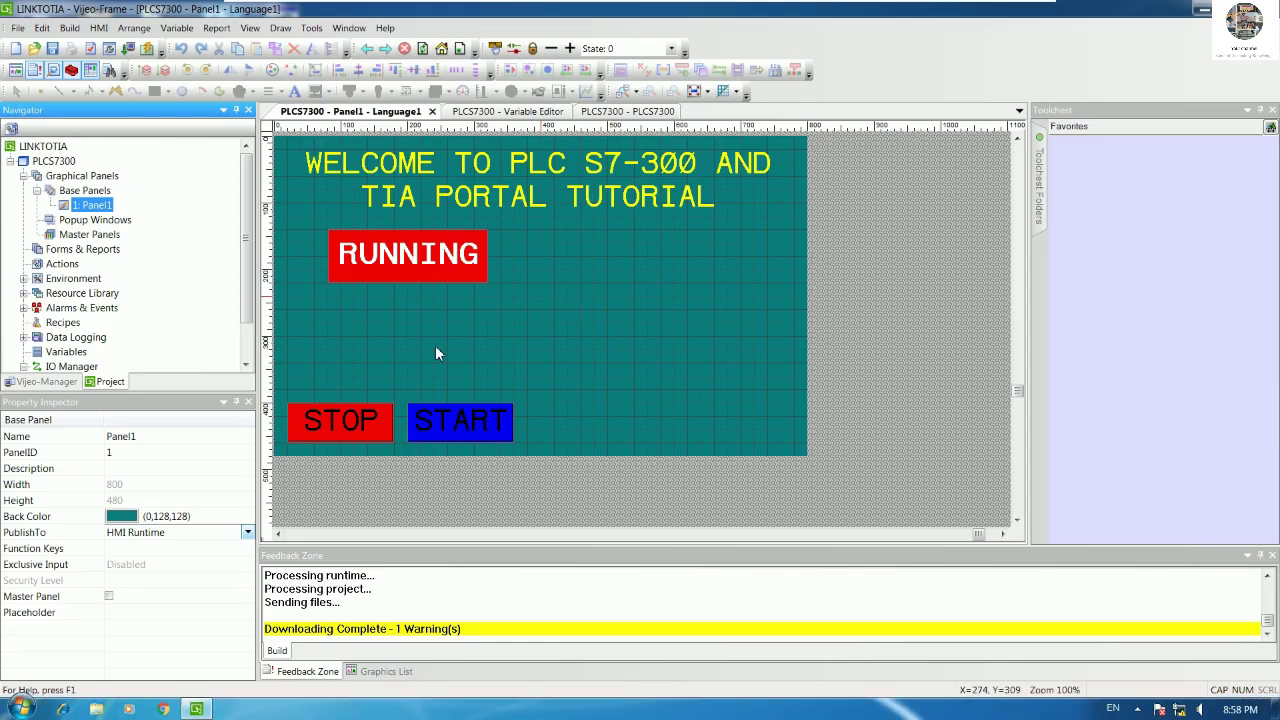
pyautogui.click(385, 420)
pyautogui.keyDown('shift'); pyautogui.click(432, 415); pyautogui.keyUp('shift')
pyautogui.moveTo(455, 420); pyautogui.dragTo(458, 320)
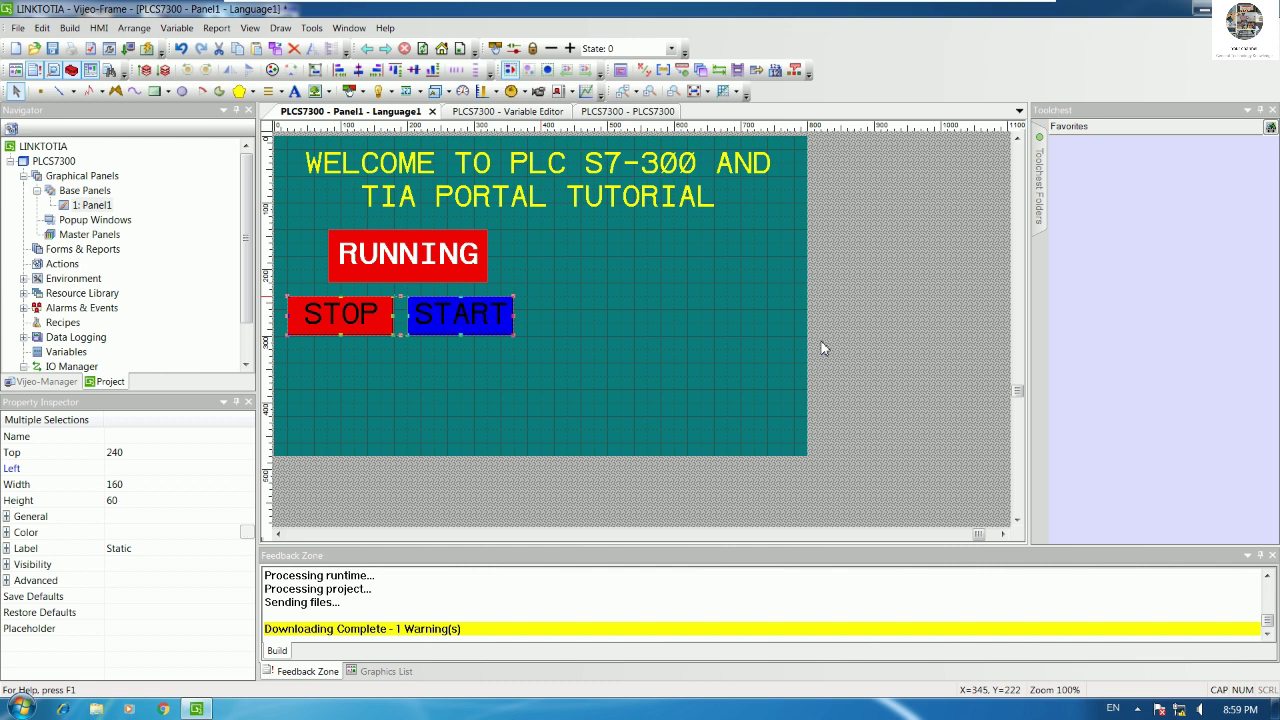
# Step: Move the RUNNING lamp and the STOP and START buttons together slightly up and left, placing the lamp at Top 133, Left 72
pyautogui.click(900, 320)
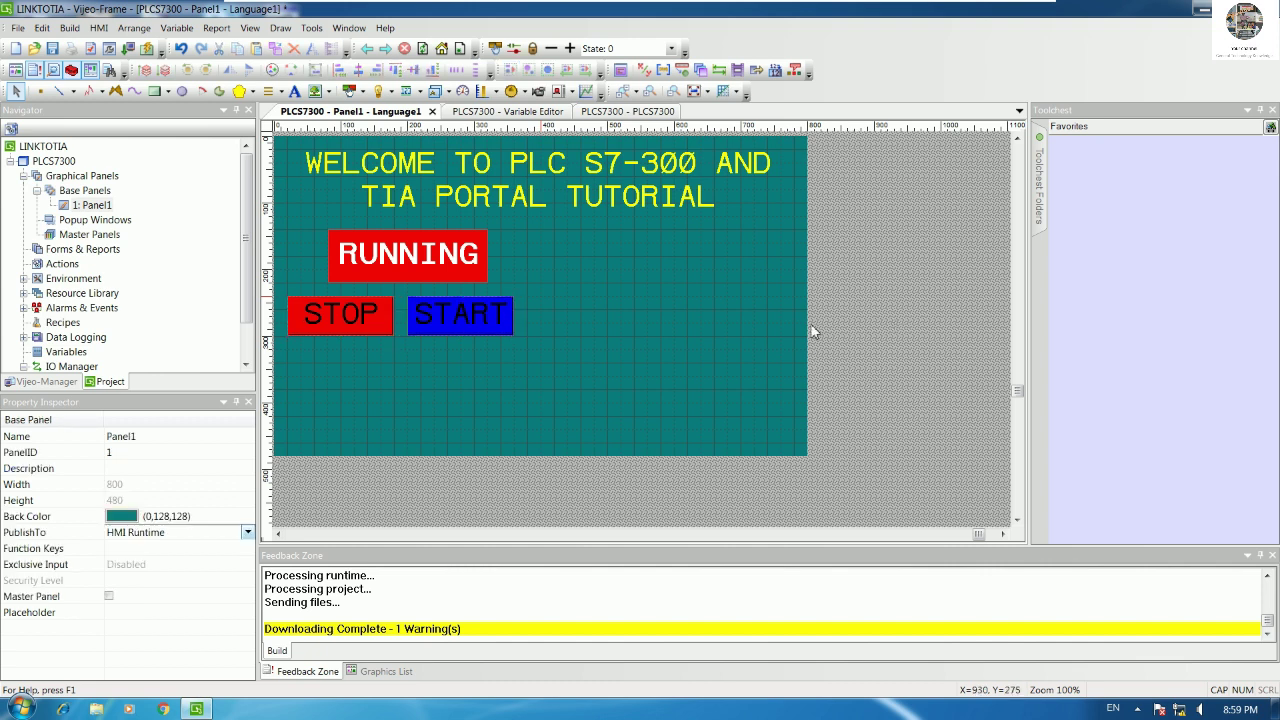
pyautogui.click(400, 267)
pyautogui.keyDown('shift'); pyautogui.click(366, 320); pyautogui.keyUp('shift')
pyautogui.keyDown('shift'); pyautogui.click(431, 321); pyautogui.keyUp('shift')
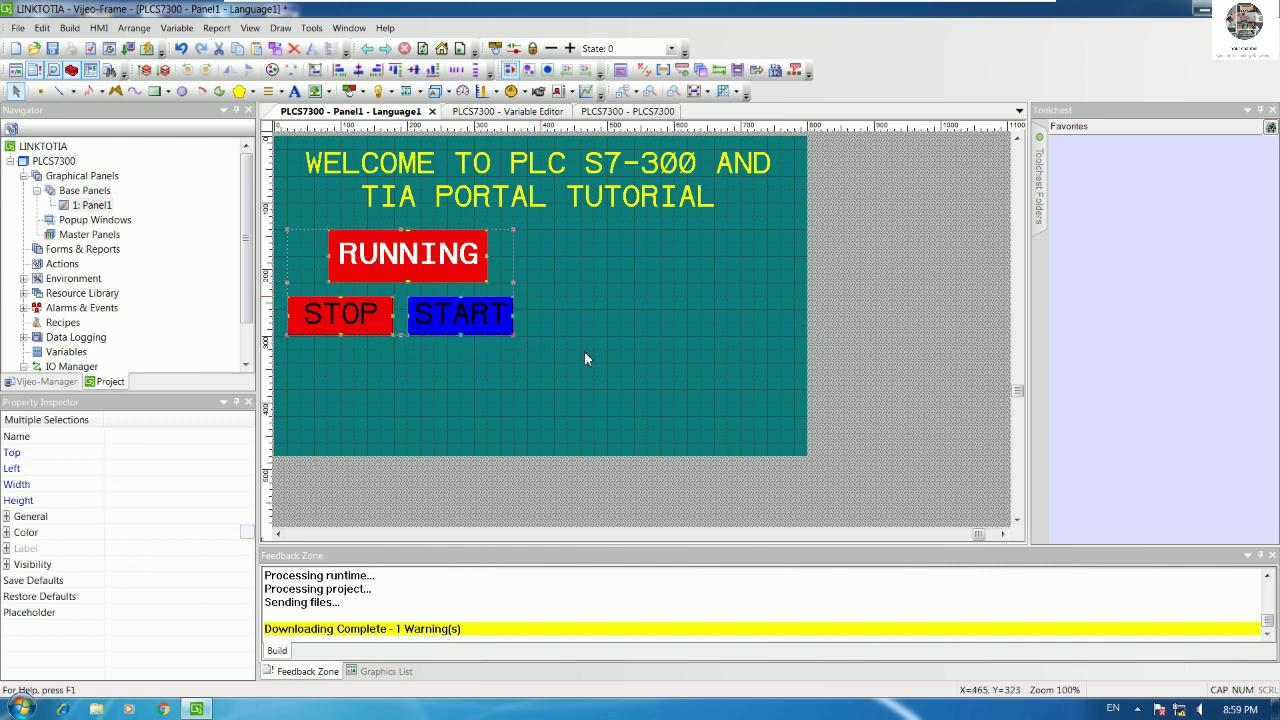
pyautogui.press('Up')
pyautogui.press('Up')
pyautogui.press('Up')
pyautogui.press('Up')
pyautogui.press('Left')
pyautogui.press('Left')
pyautogui.press('Left')
pyautogui.press('Left')
pyautogui.press('Left')
pyautogui.press('Left')
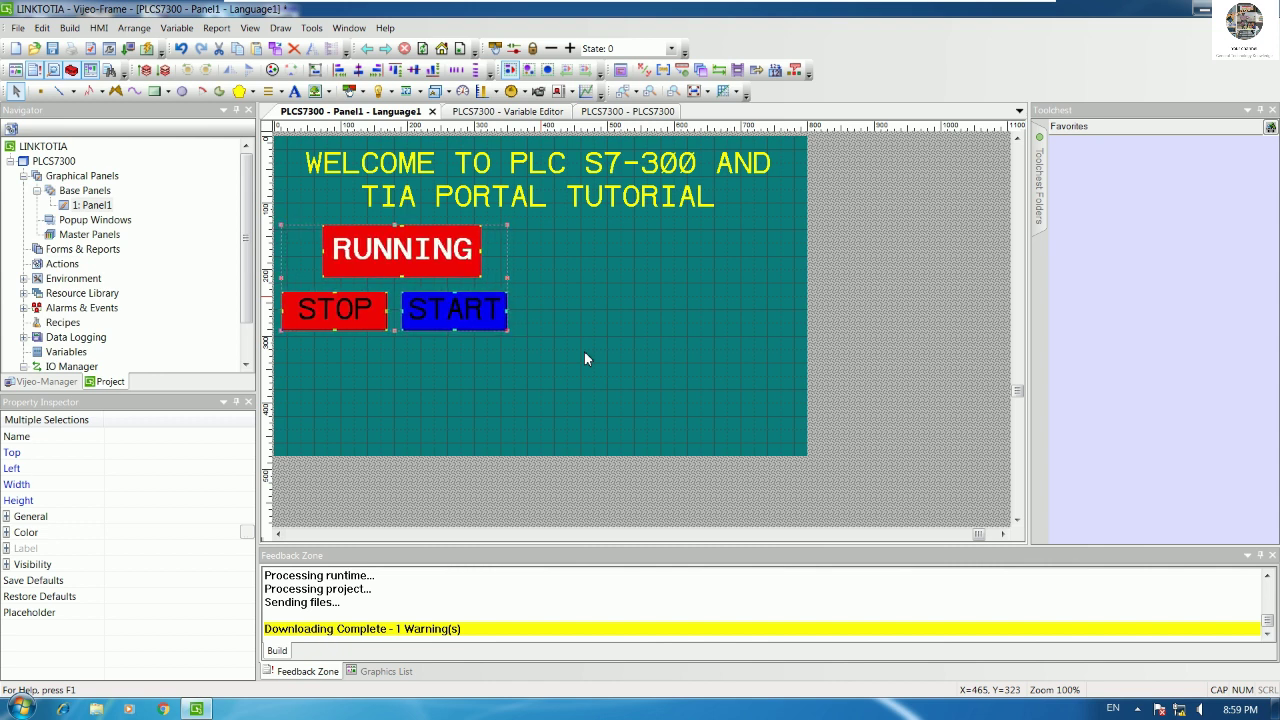
pyautogui.click(591, 360)
# Step: Set the RUNNING lamp's OFF-state text color to black
pyautogui.doubleClick(443, 262)
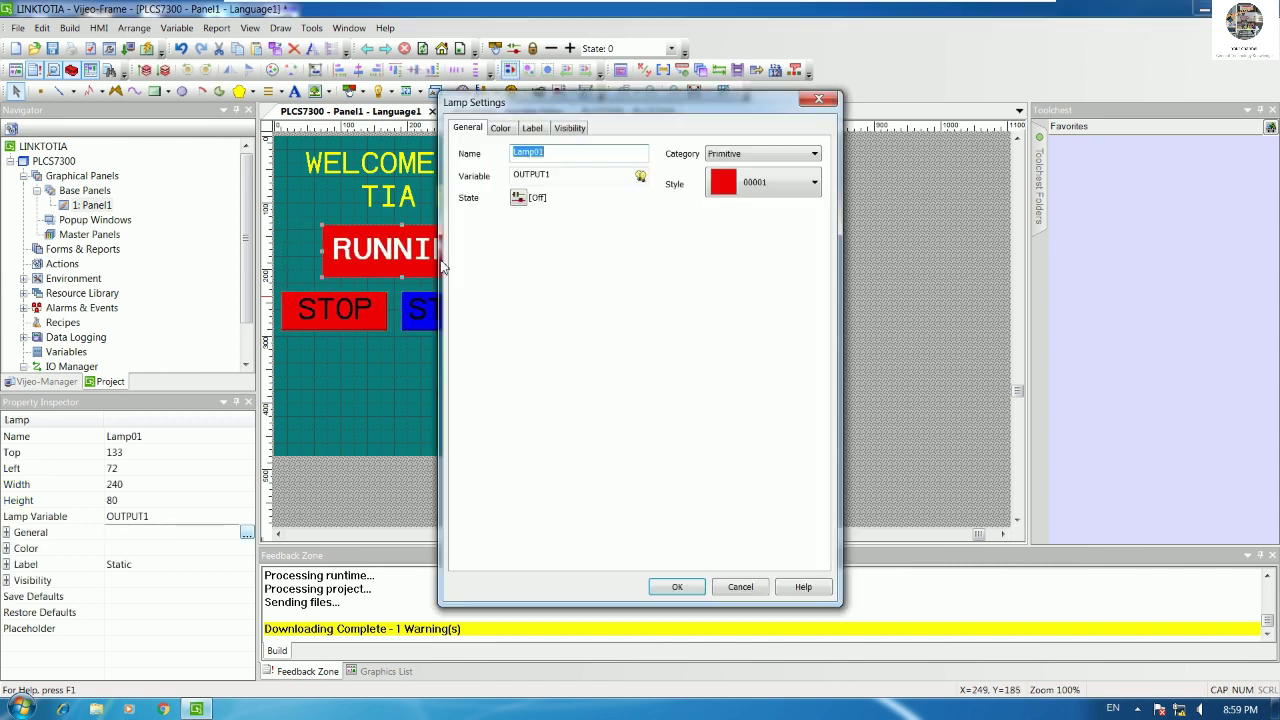
pyautogui.click(500, 128)
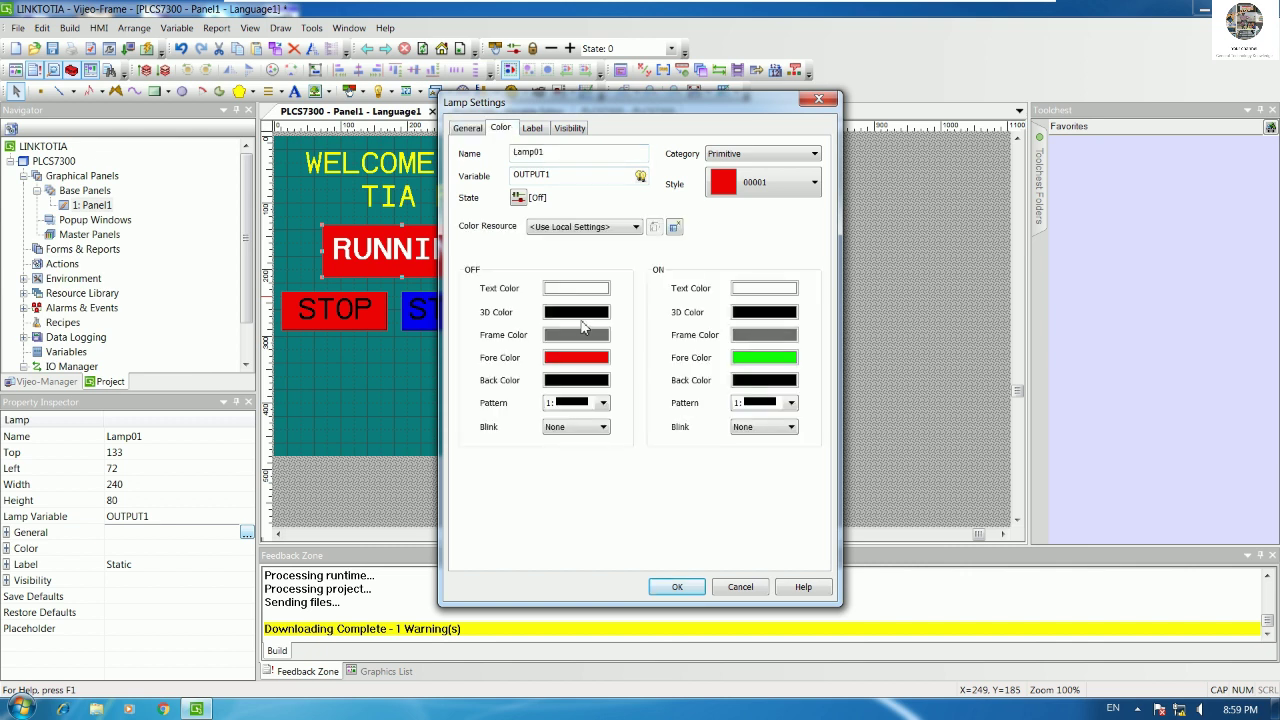
pyautogui.click(583, 289)
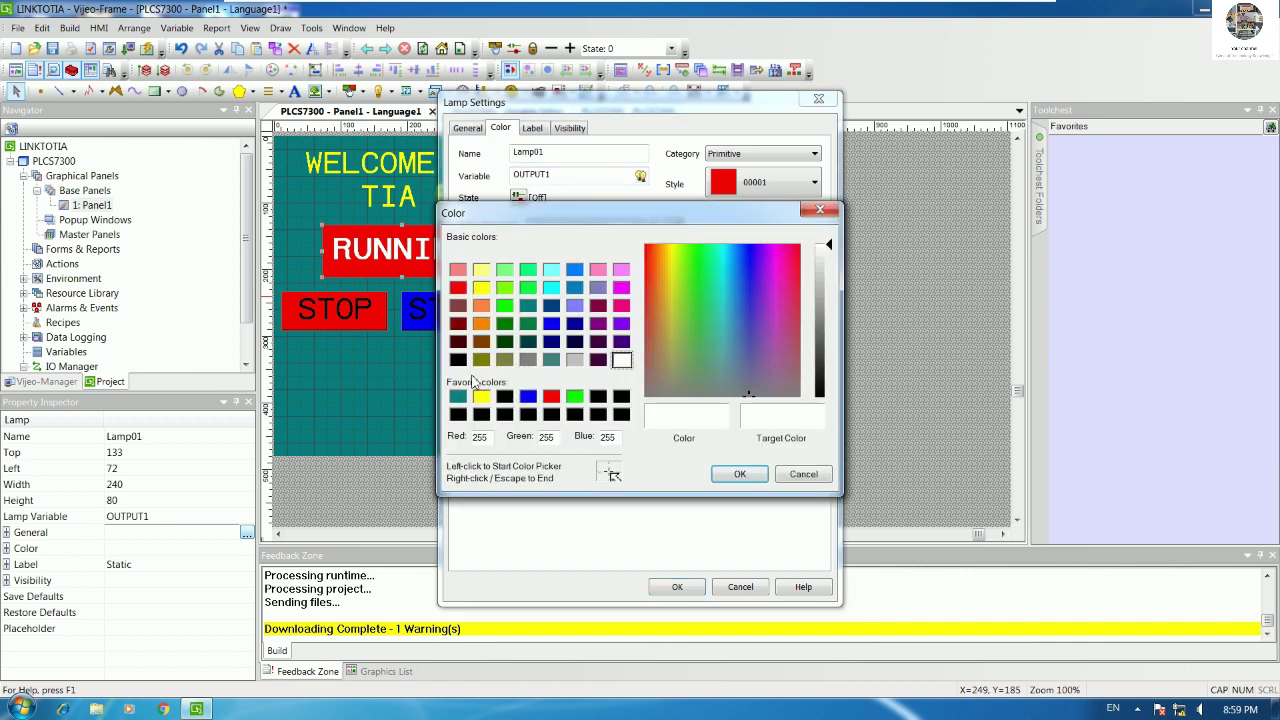
pyautogui.click(458, 360)
pyautogui.click(725, 476)
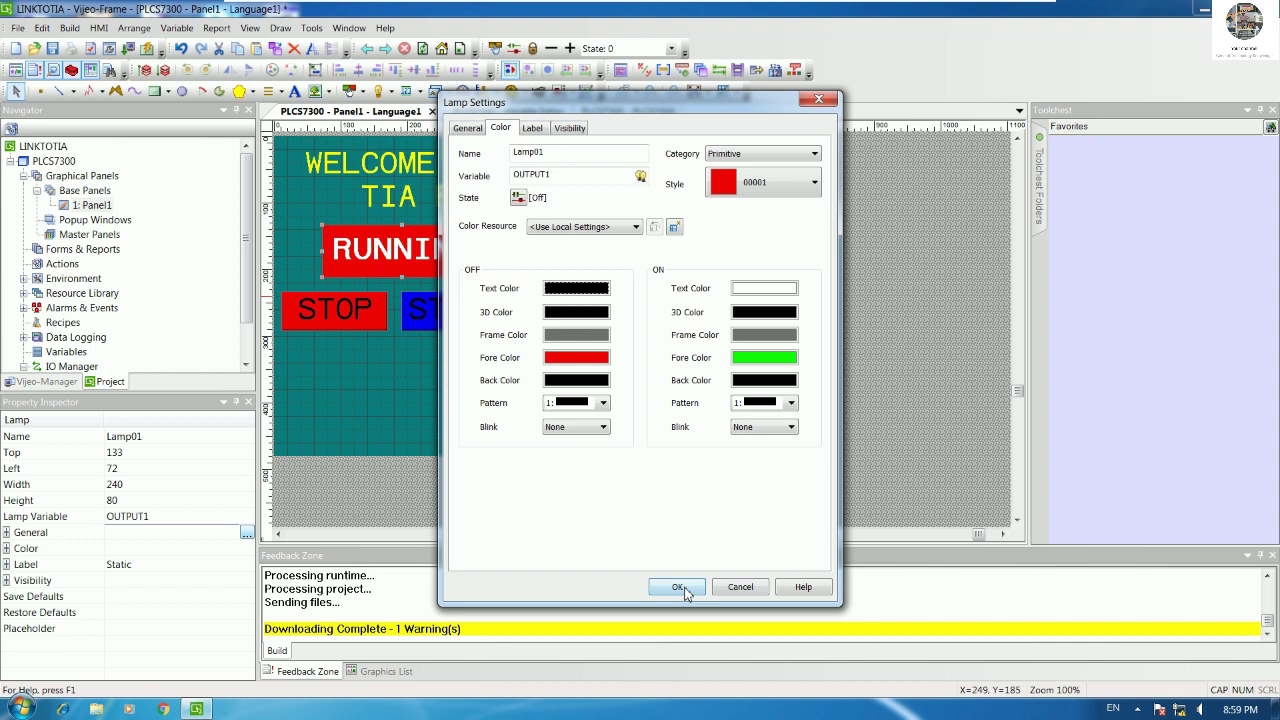
pyautogui.click(681, 588)
pyautogui.click(845, 357)
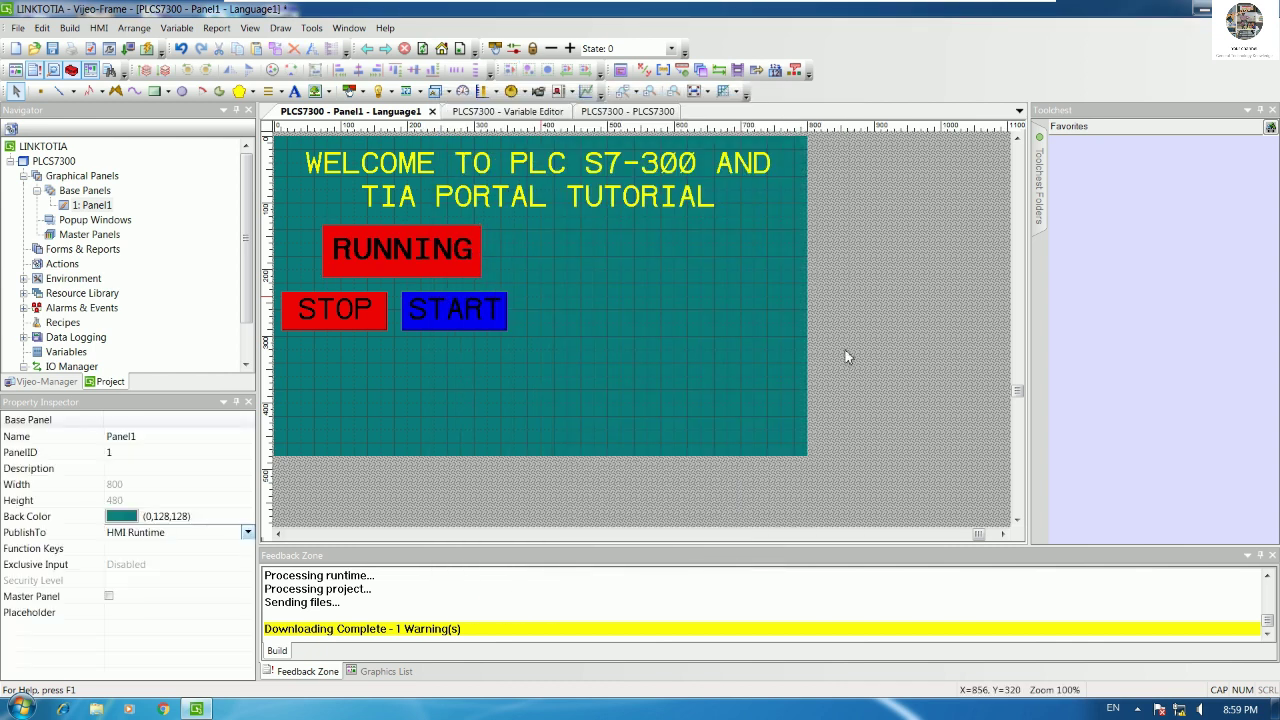
# Step: Nudge the RUNNING lamp left to about Left 66, roughly centred above the STOP and START buttons
pyautogui.click(454, 242)
pyautogui.press('Left')
pyautogui.press('Left')
pyautogui.press('Left')
pyautogui.press('Left')
pyautogui.press('Left')
pyautogui.press('Left')
pyautogui.press('Left')
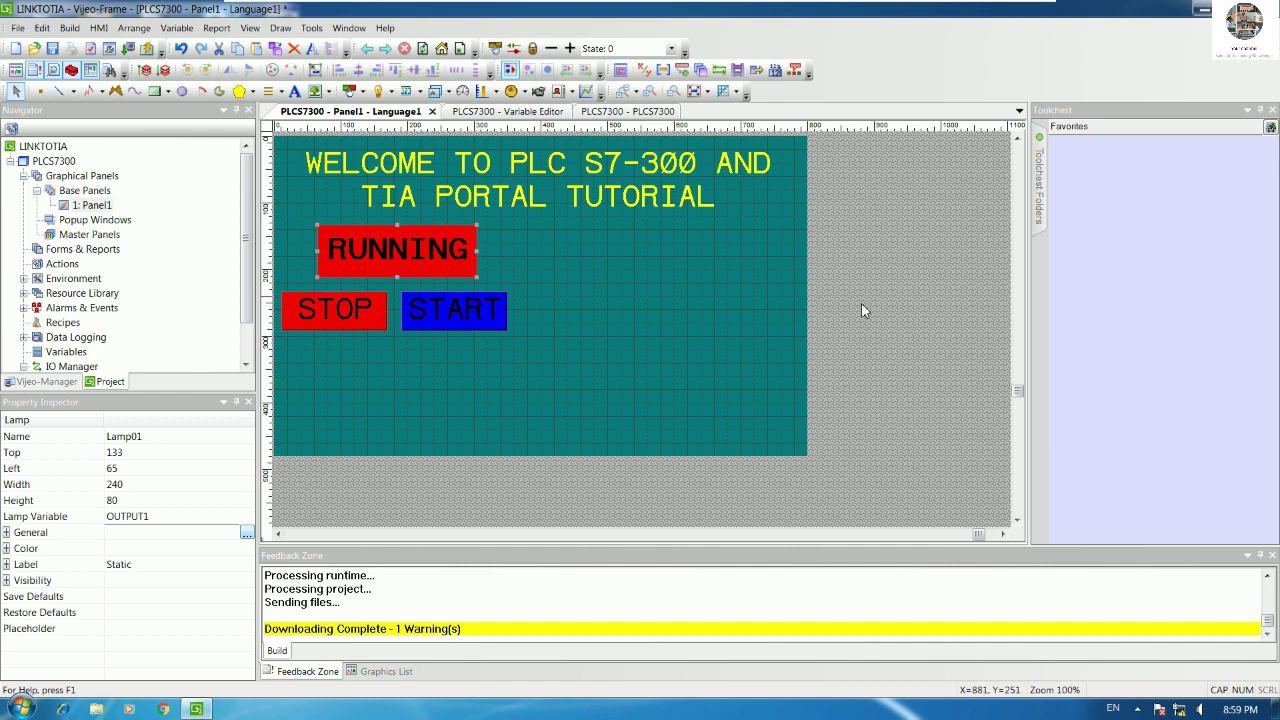
pyautogui.press('Right')
pyautogui.click(631, 342)
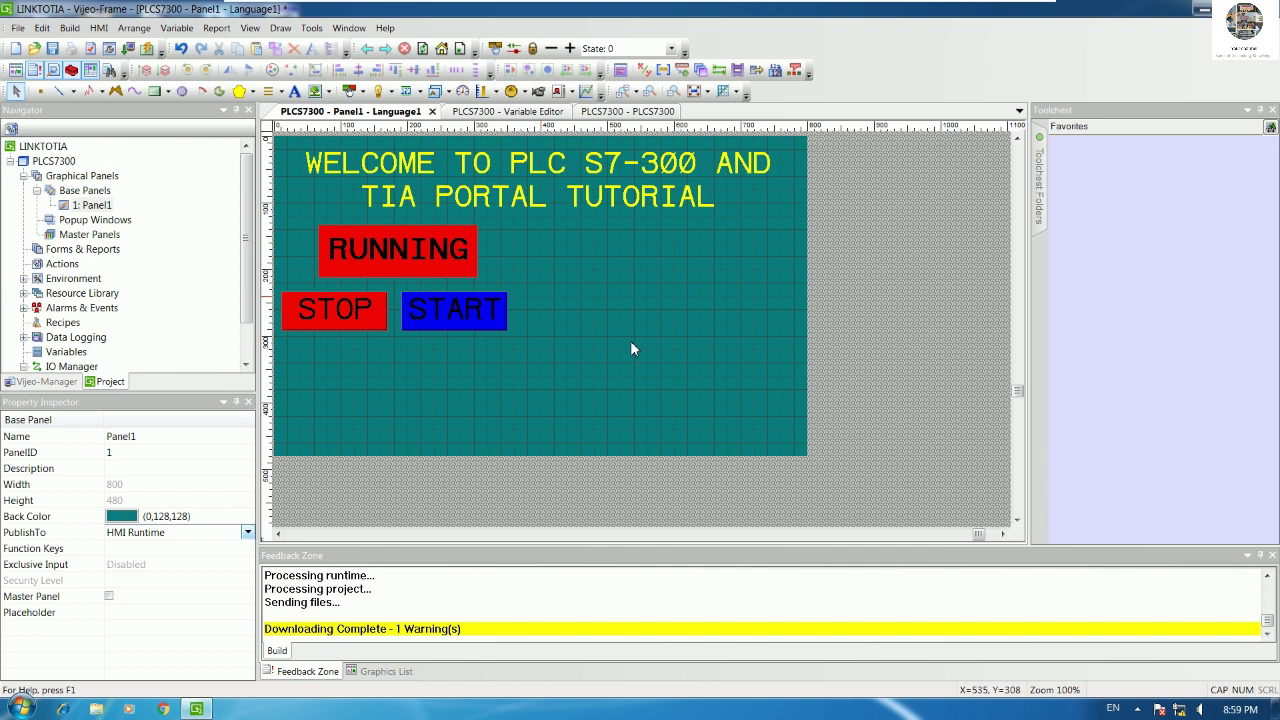
# Step: Draw a numeric display below the STOP button and set it to Float with 6.2 display digits and input mode enabled
pyautogui.click(406, 91)
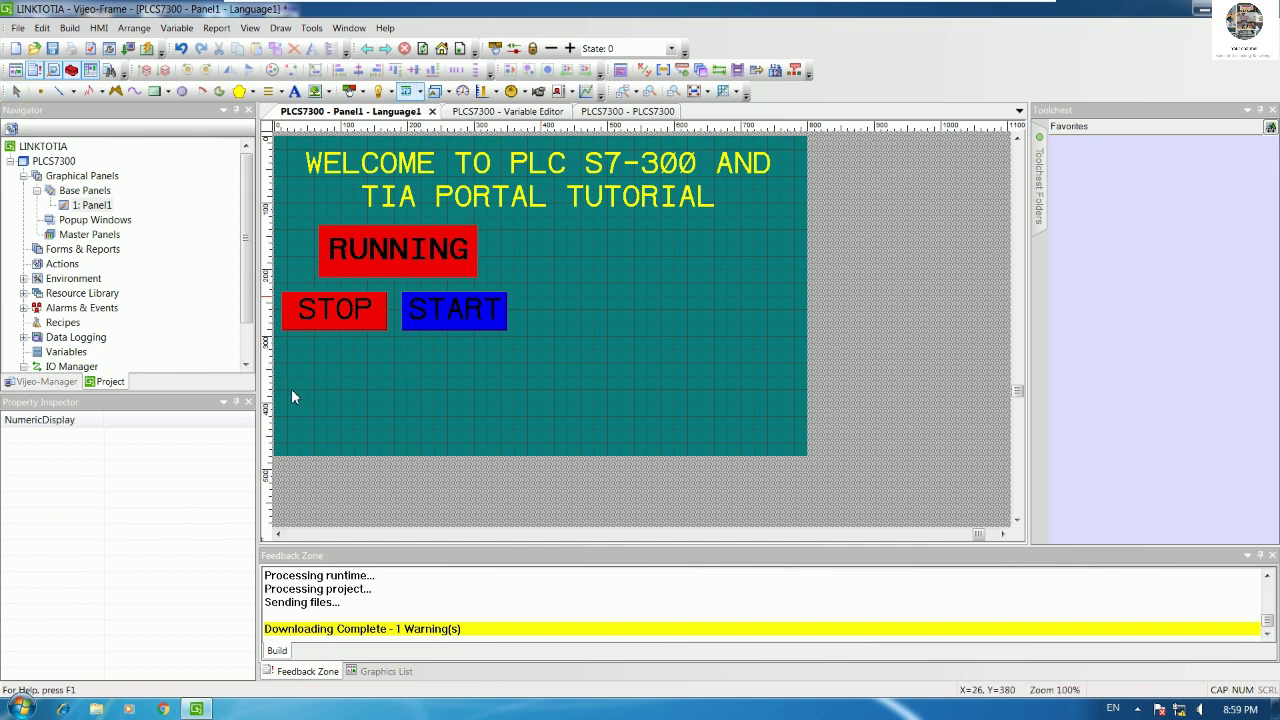
pyautogui.moveTo(314, 432)
pyautogui.mouseDown()
pyautogui.moveTo(361, 435)
pyautogui.moveTo(365, 424)
pyautogui.mouseUp()
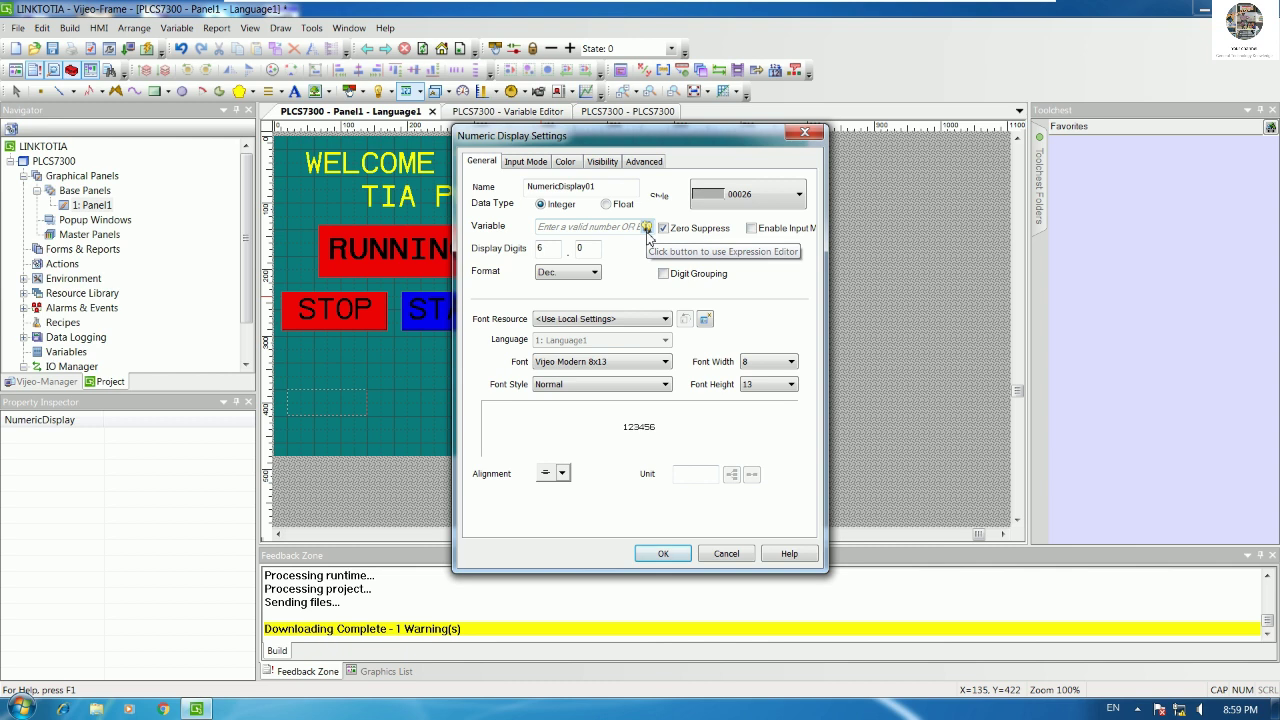
pyautogui.click(605, 205)
pyautogui.doubleClick(546, 250)
pyautogui.doubleClick(594, 252)
pyautogui.click(755, 232)
# Step: Set the numeric display's font to Vijeo Modern 13x23 Bold with the Bold font style and apply the settings
pyautogui.click(616, 366)
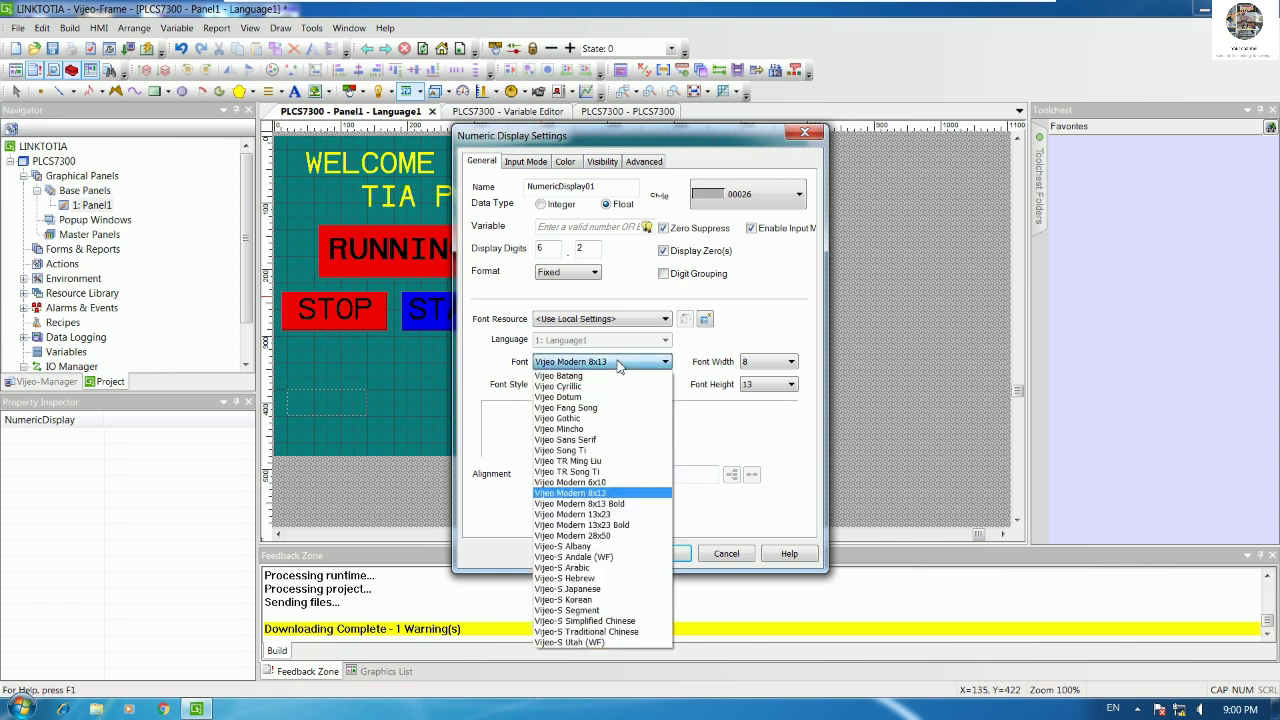
pyautogui.click(610, 526)
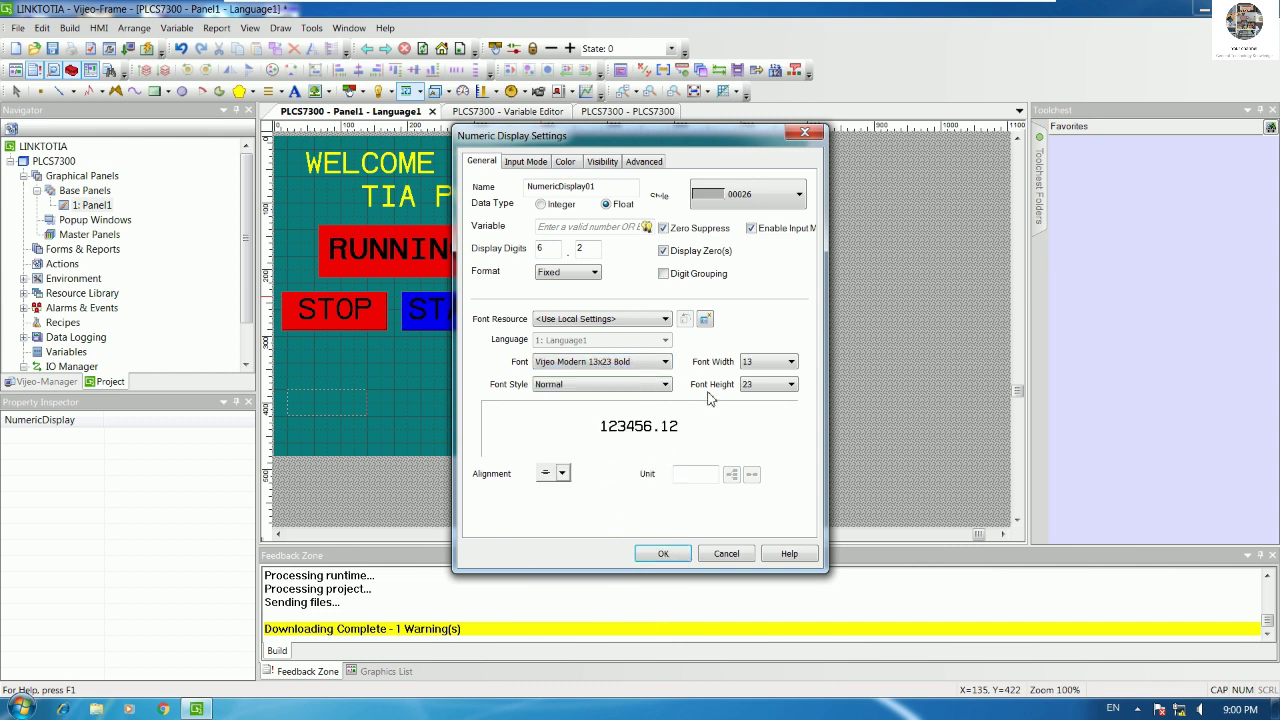
pyautogui.click(658, 385)
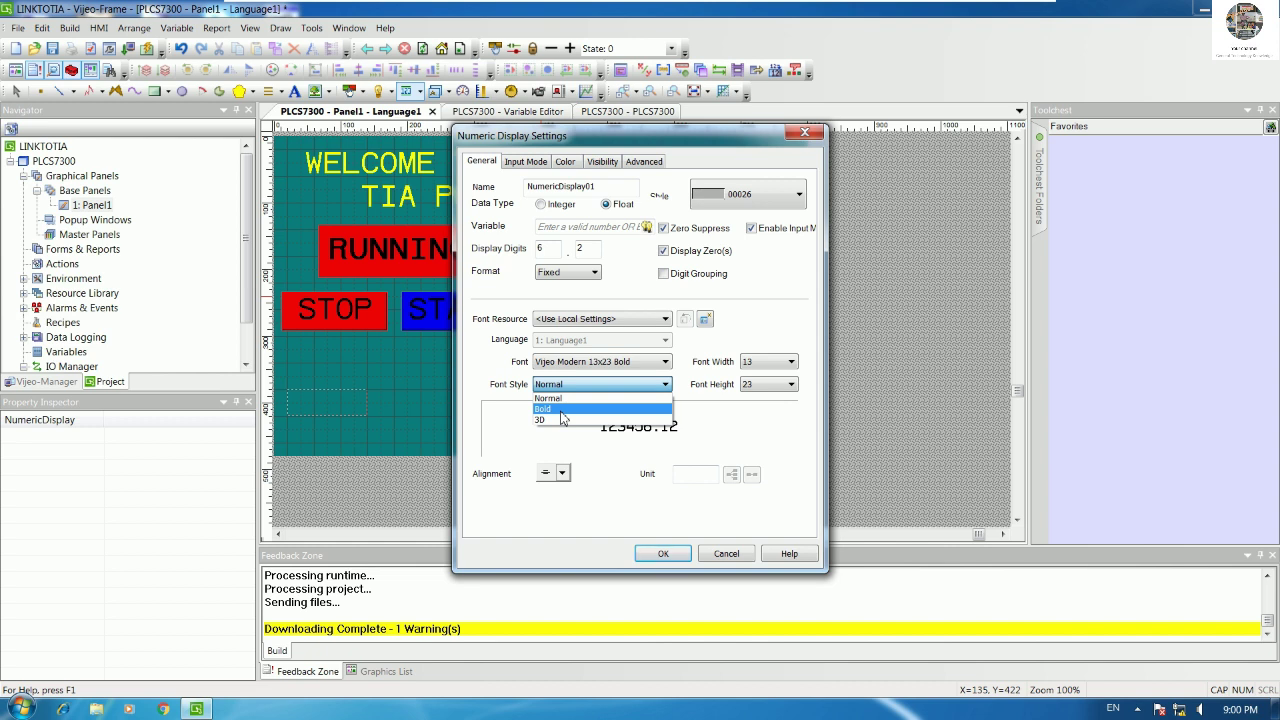
pyautogui.click(560, 410)
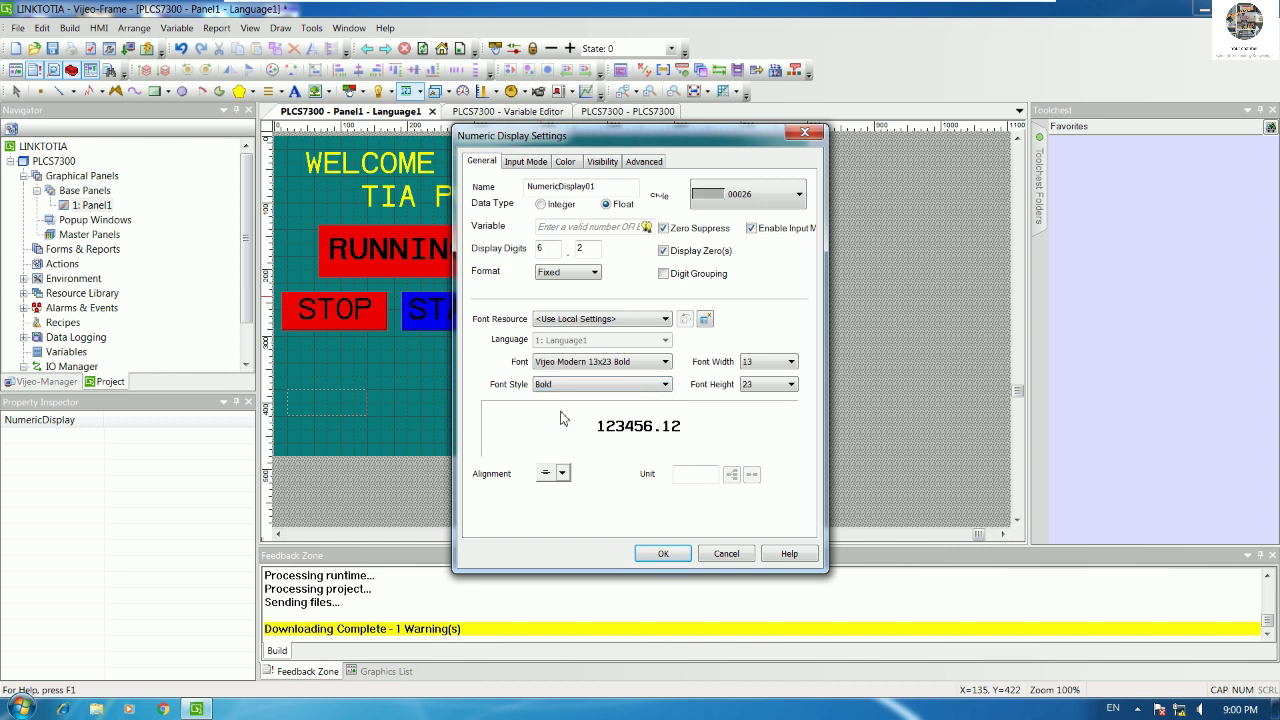
pyautogui.click(648, 553)
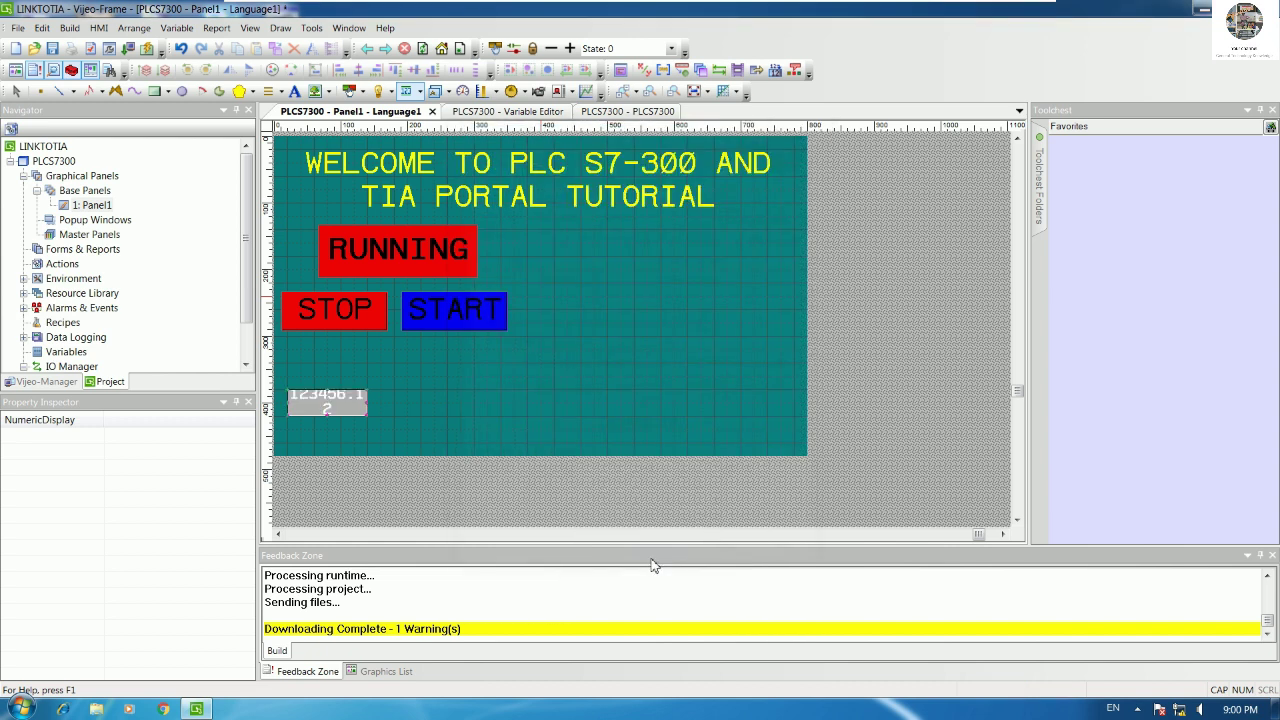
# Step: Resize the numeric display to 140 wide by 40 high and place it at Top 420, Left 20
pyautogui.click(366, 404)
pyautogui.moveTo(373, 402); pyautogui.dragTo(404, 402)
pyautogui.click(474, 428)
pyautogui.click(394, 412)
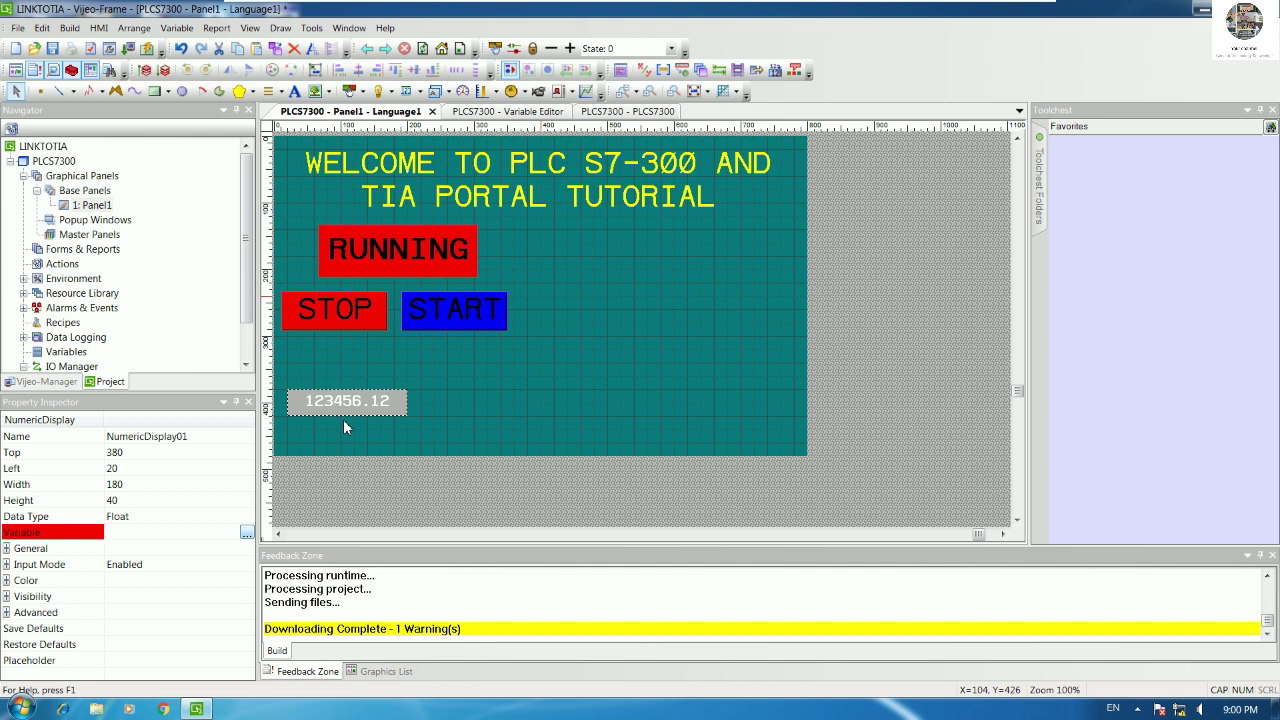
pyautogui.moveTo(367, 428)
pyautogui.mouseDown()
pyautogui.moveTo(367, 454)
pyautogui.moveTo(398, 432)
pyautogui.moveTo(384, 433)
pyautogui.mouseUp()
pyautogui.click(460, 410)
pyautogui.click(380, 432)
pyautogui.click(417, 419)
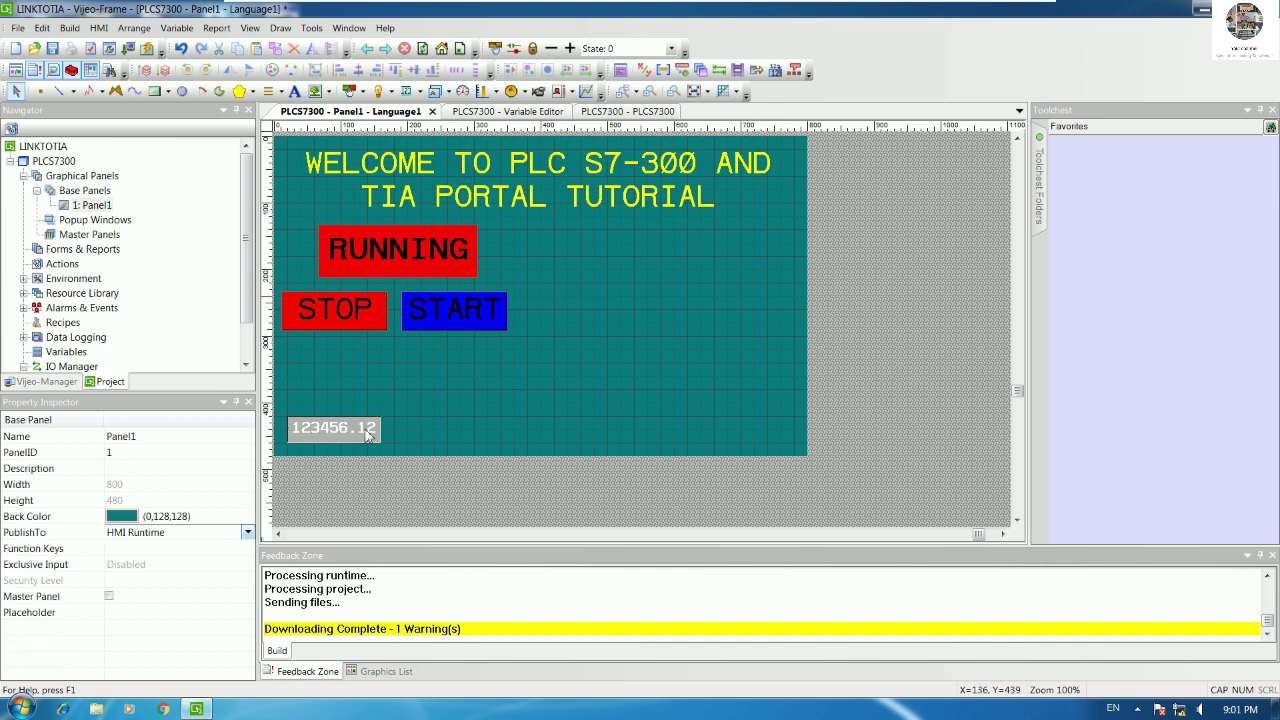
# Step: Apply style 00027 to the numeric display and set its normal text color to bright green
pyautogui.doubleClick(366, 428)
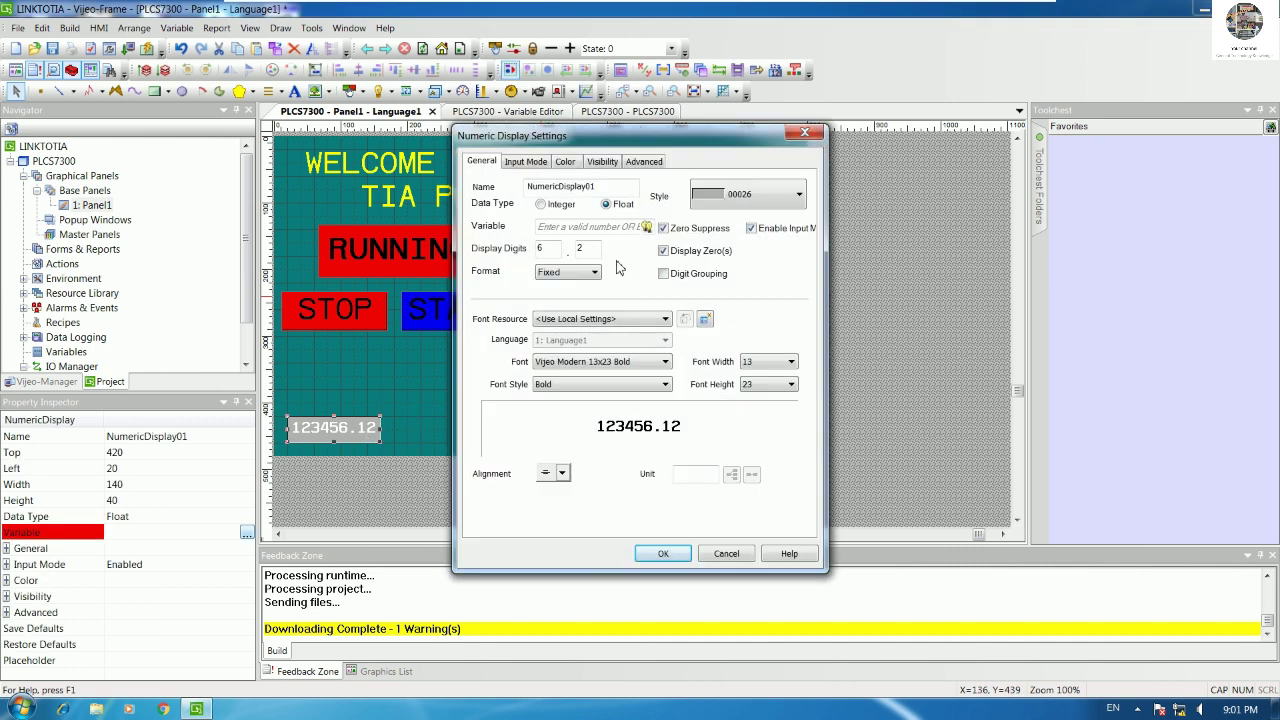
pyautogui.click(768, 200)
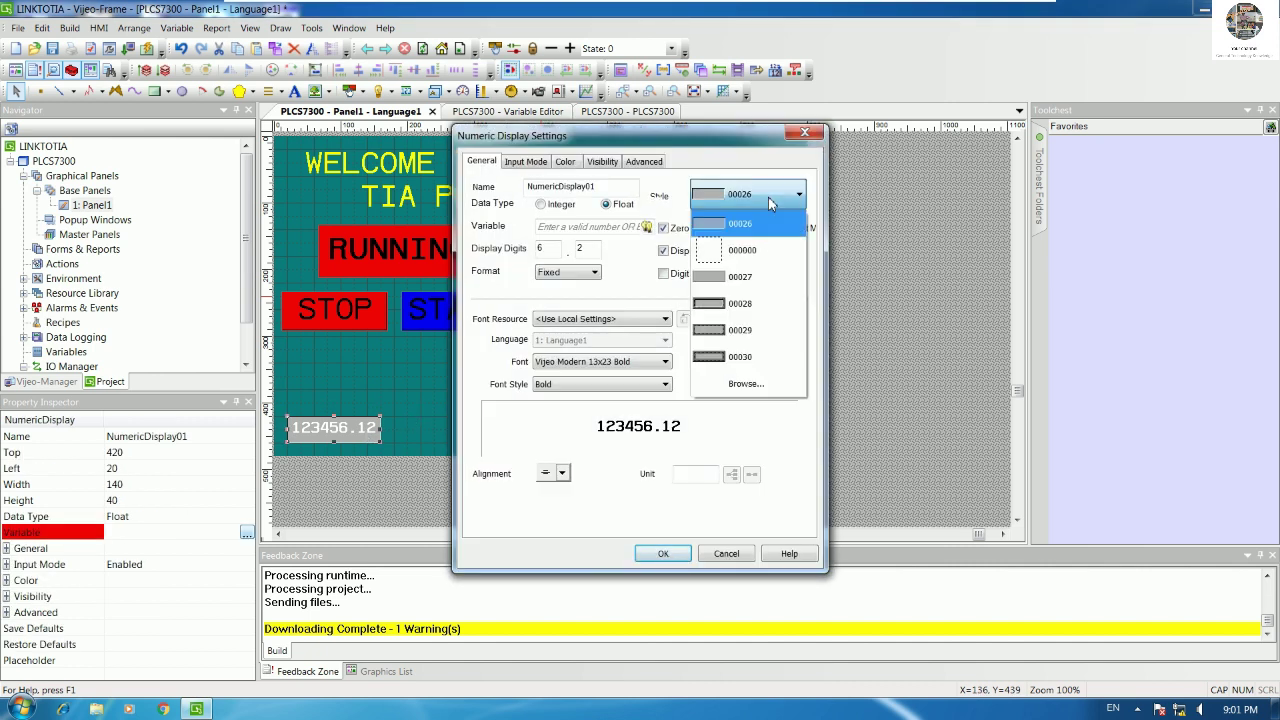
pyautogui.click(717, 284)
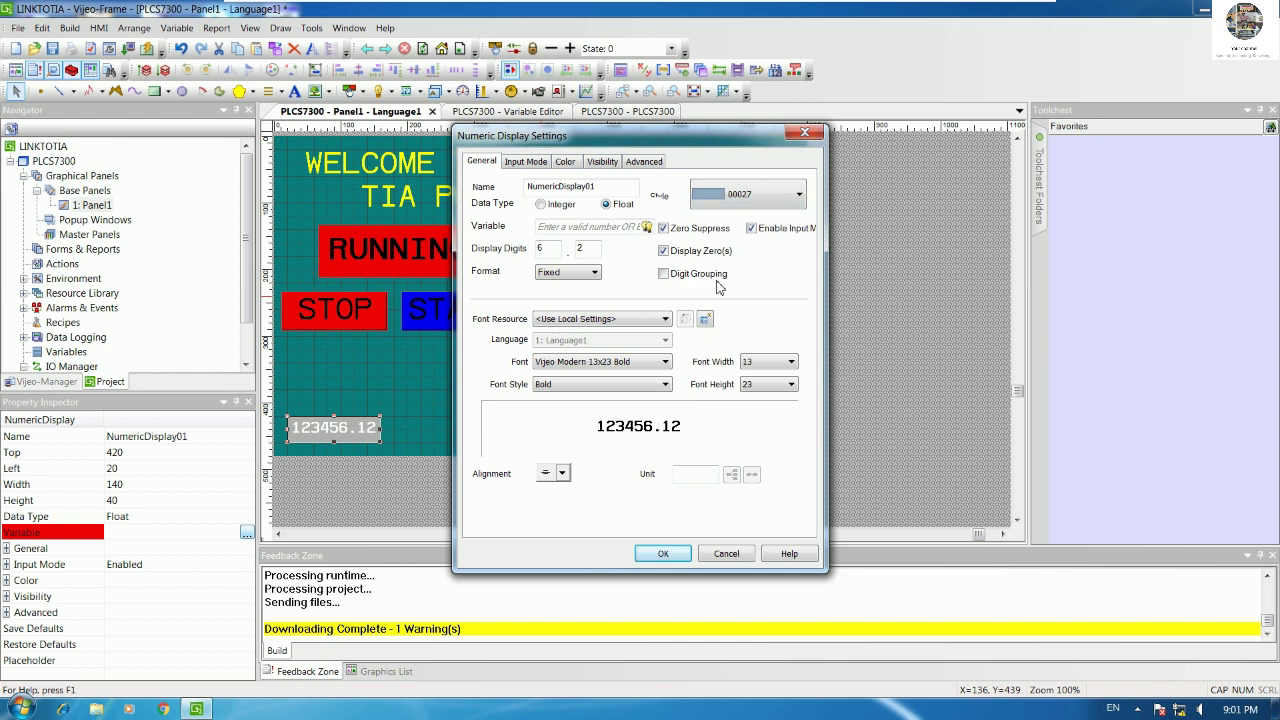
pyautogui.click(525, 161)
pyautogui.click(558, 162)
pyautogui.click(516, 294)
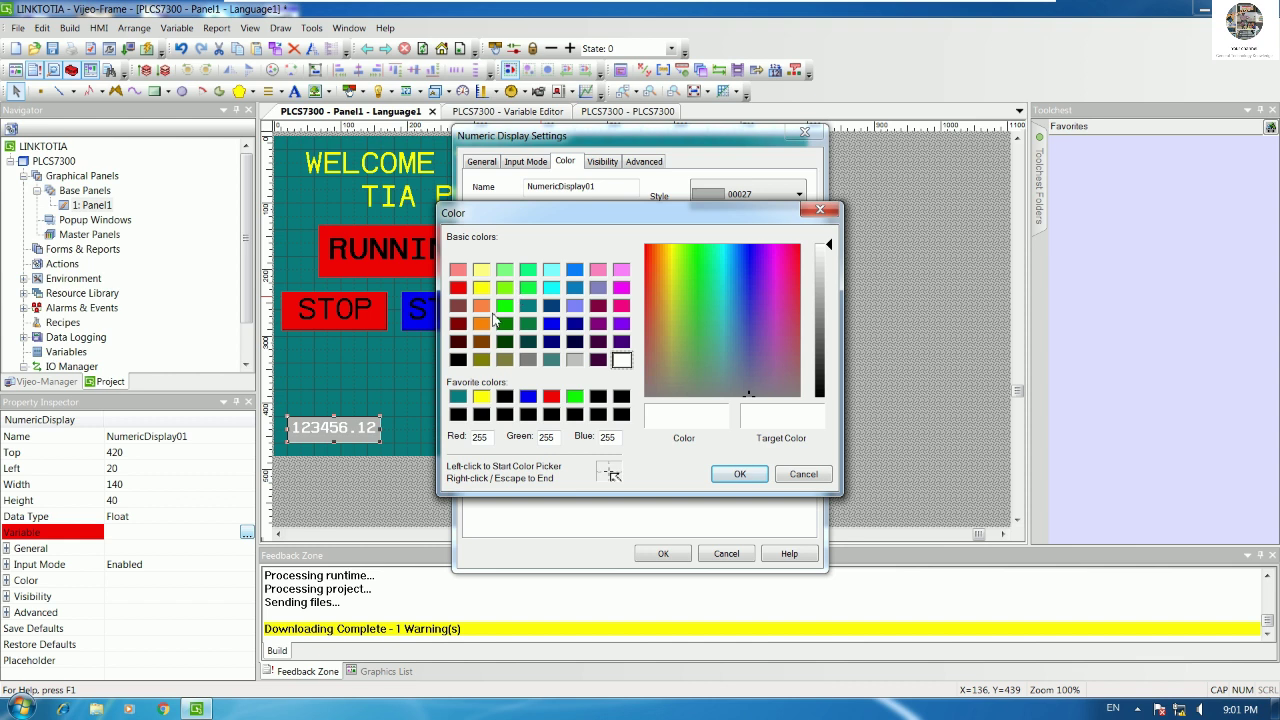
pyautogui.click(504, 305)
pyautogui.click(737, 475)
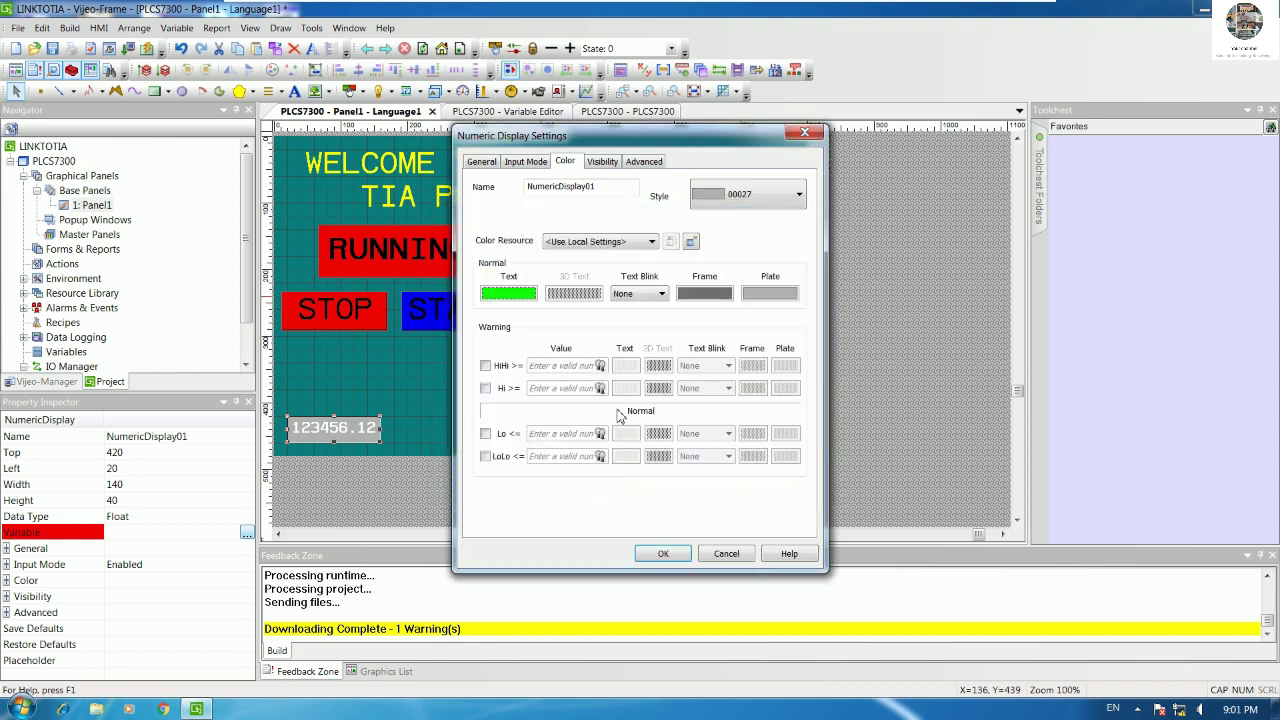
# Step: Set the numeric display's frame color to white and its plate color to black, and apply the settings
pyautogui.click(704, 293)
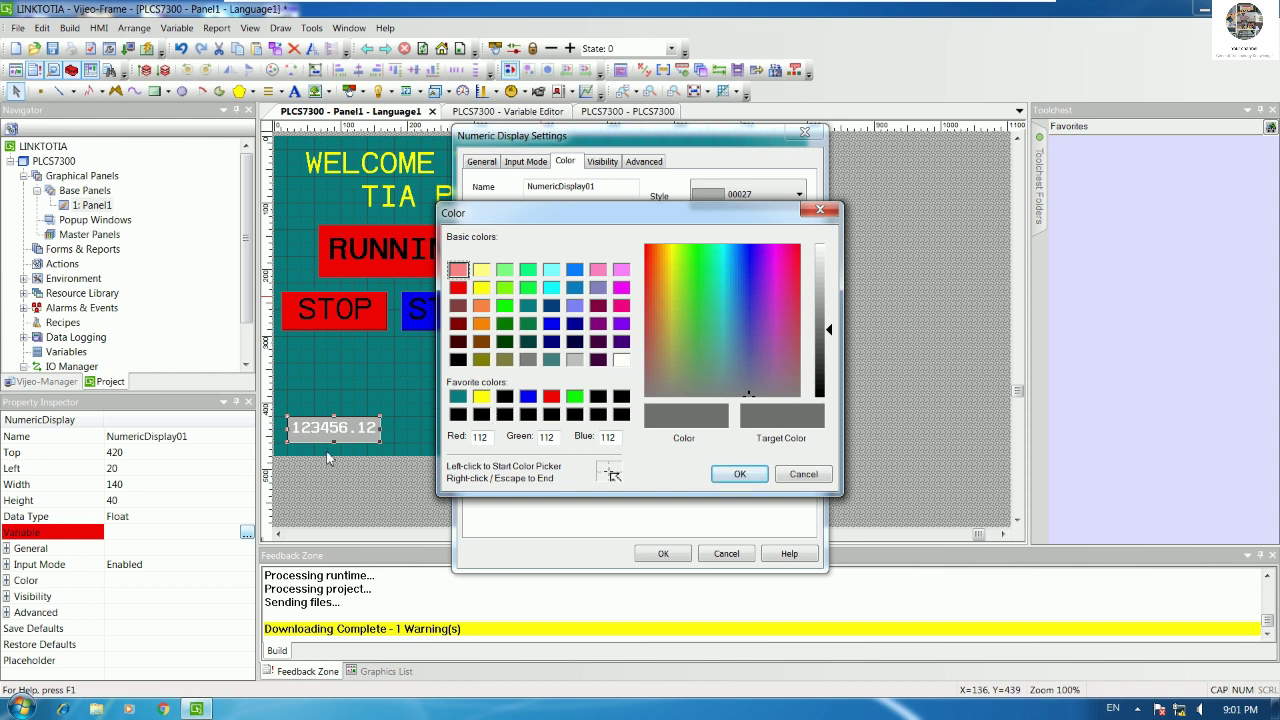
pyautogui.moveTo(717, 215); pyautogui.dragTo(757, 315)
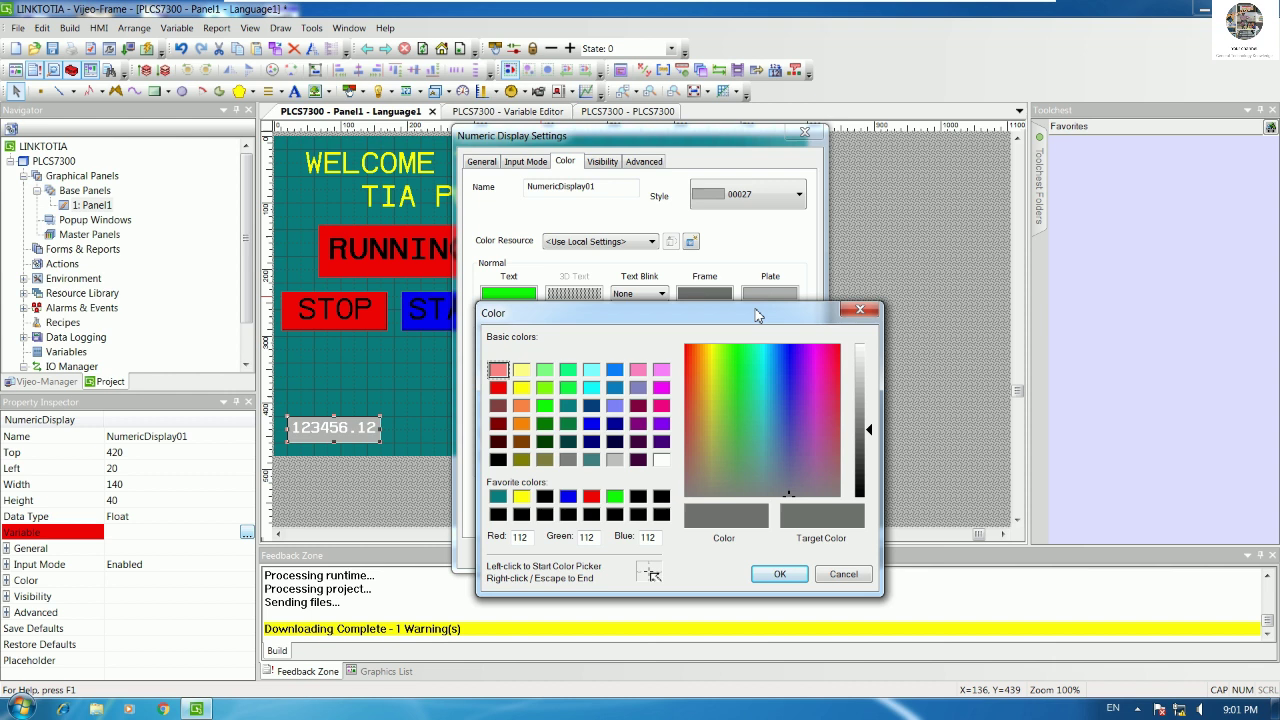
pyautogui.click(662, 458)
pyautogui.click(773, 577)
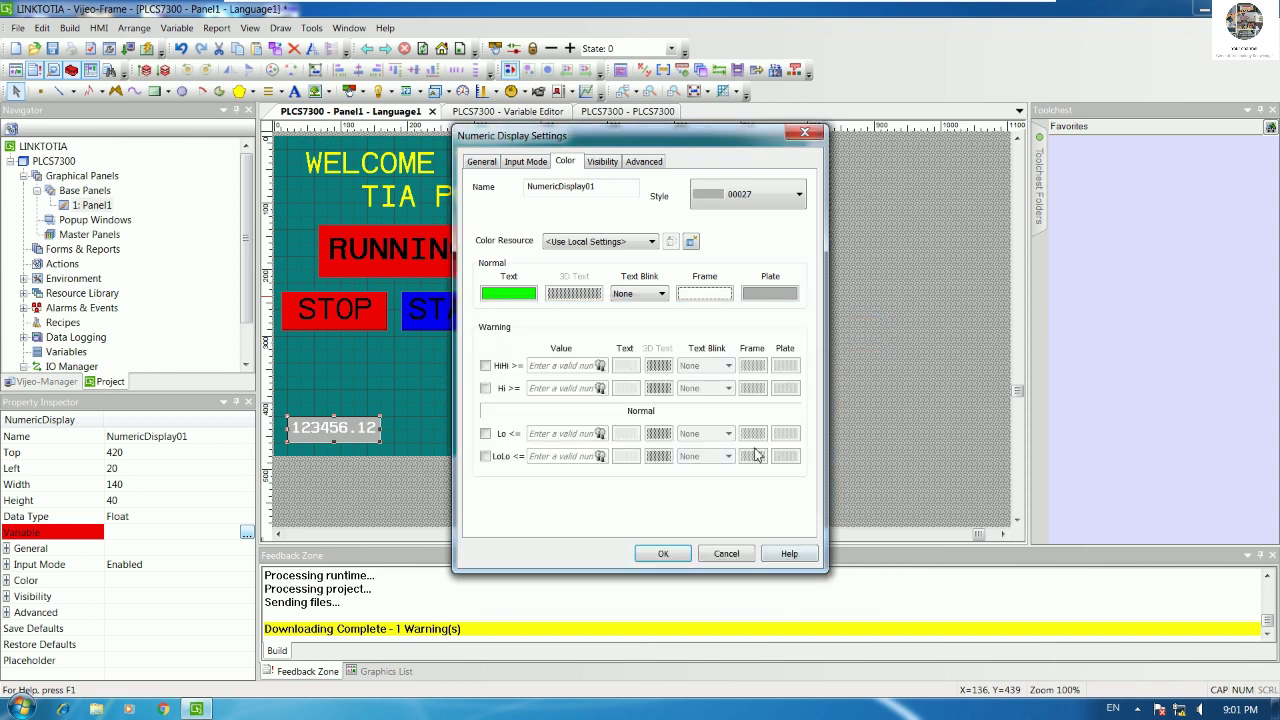
pyautogui.click(776, 294)
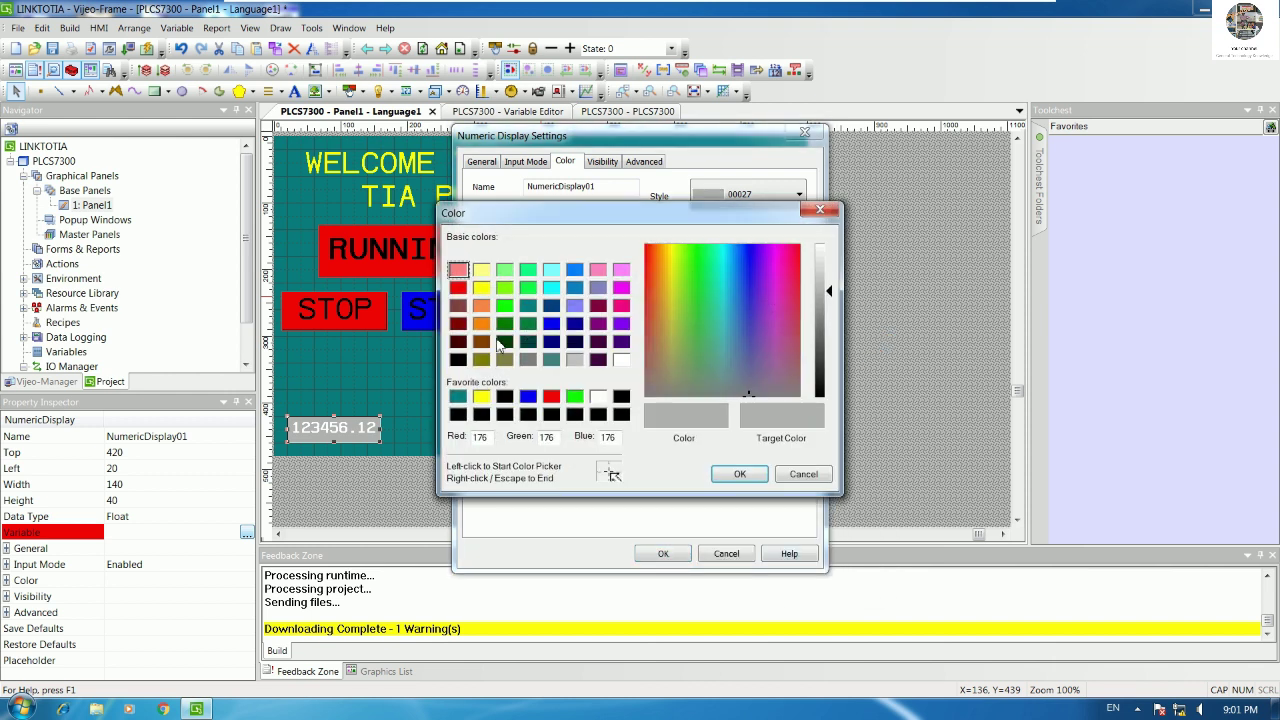
pyautogui.click(458, 359)
pyautogui.click(740, 474)
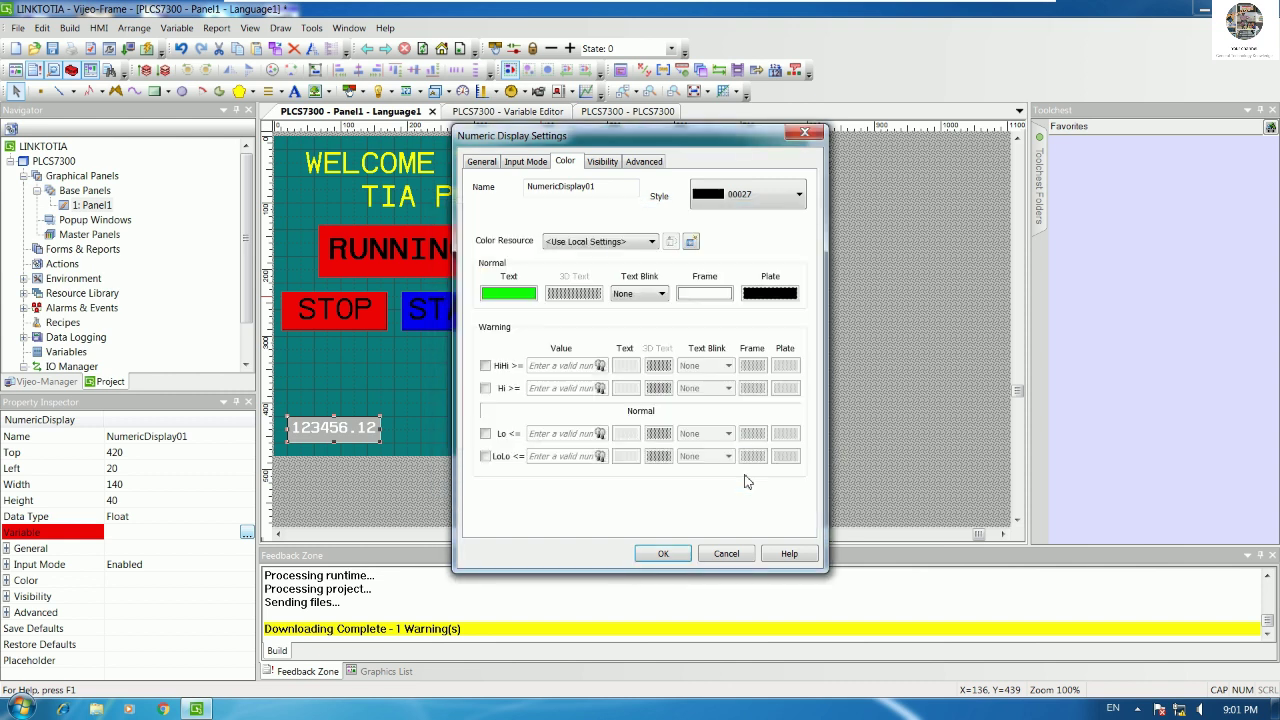
pyautogui.click(674, 554)
pyautogui.click(408, 457)
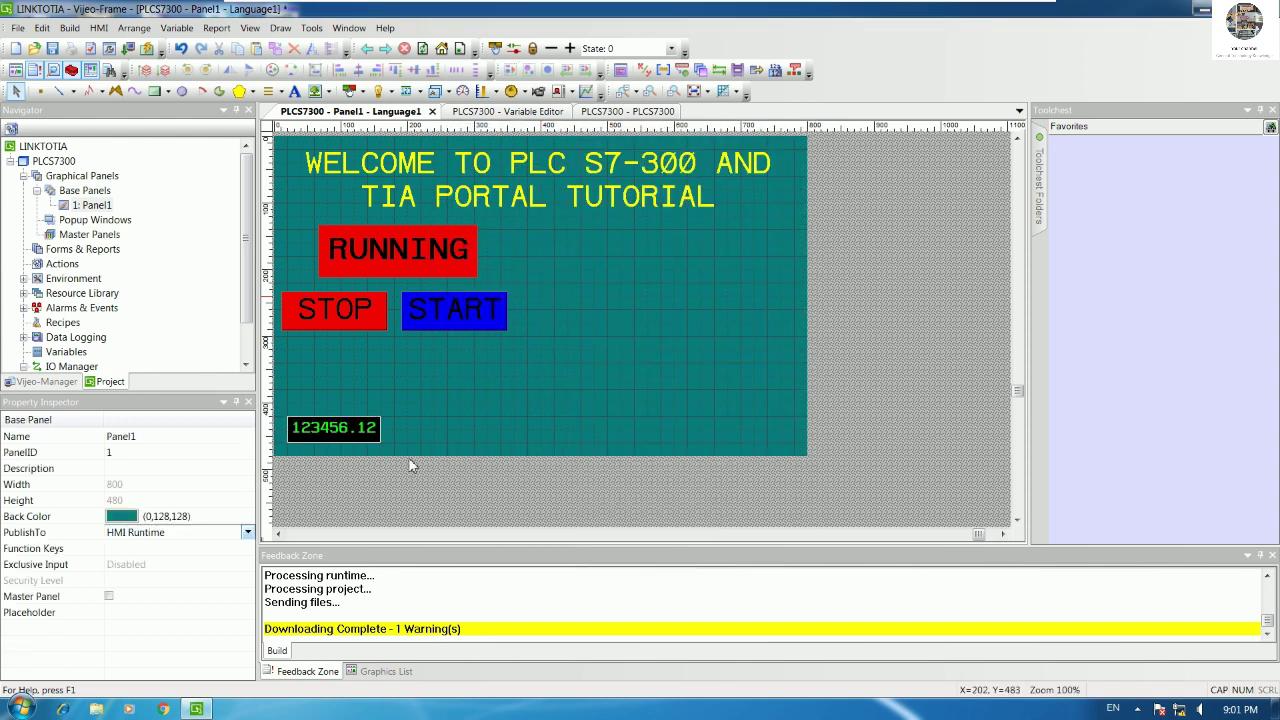
# Step: Open the numeric display's settings and review its input mode options
pyautogui.doubleClick(342, 427)
pyautogui.moveTo(655, 148); pyautogui.dragTo(701, 136)
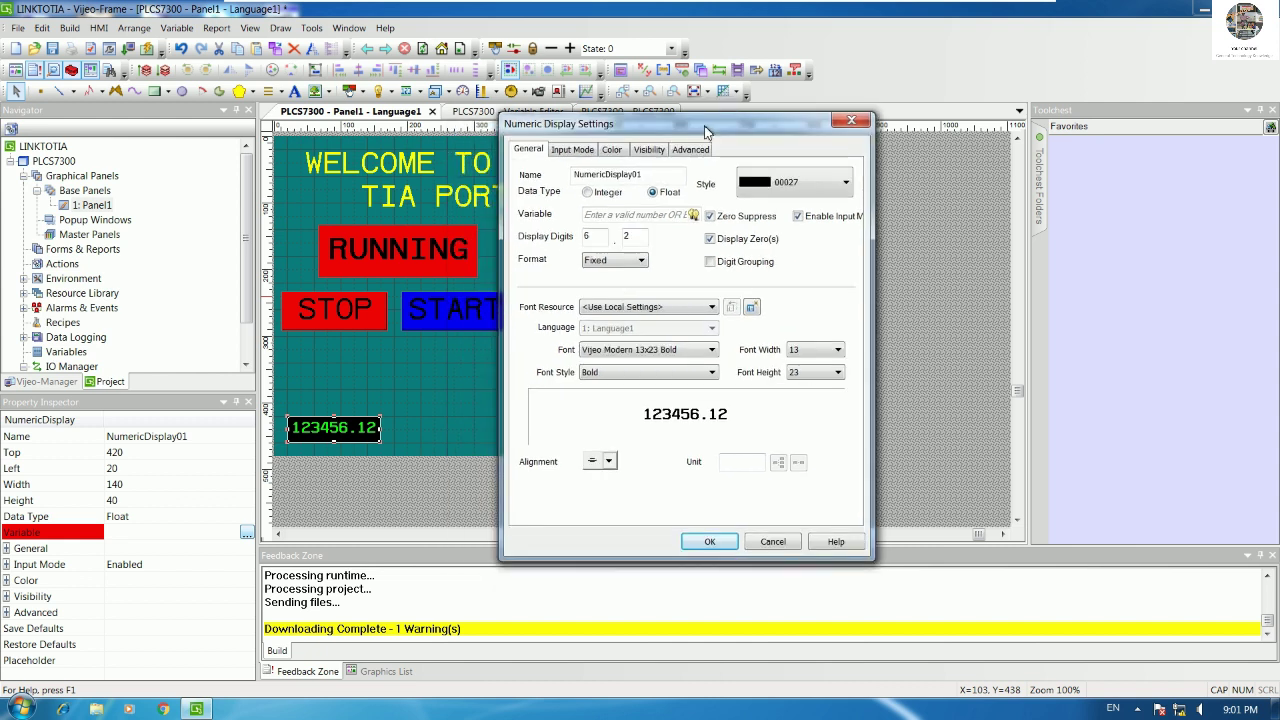
pyautogui.click(582, 151)
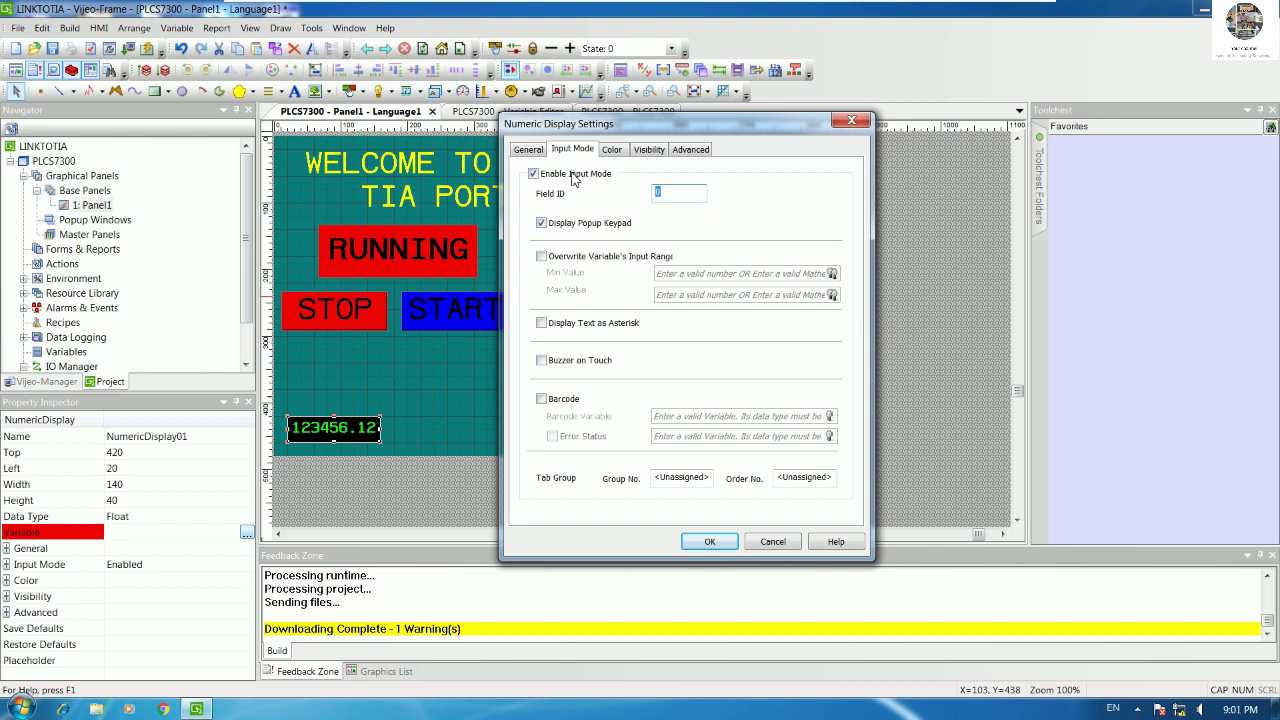
pyautogui.click(526, 153)
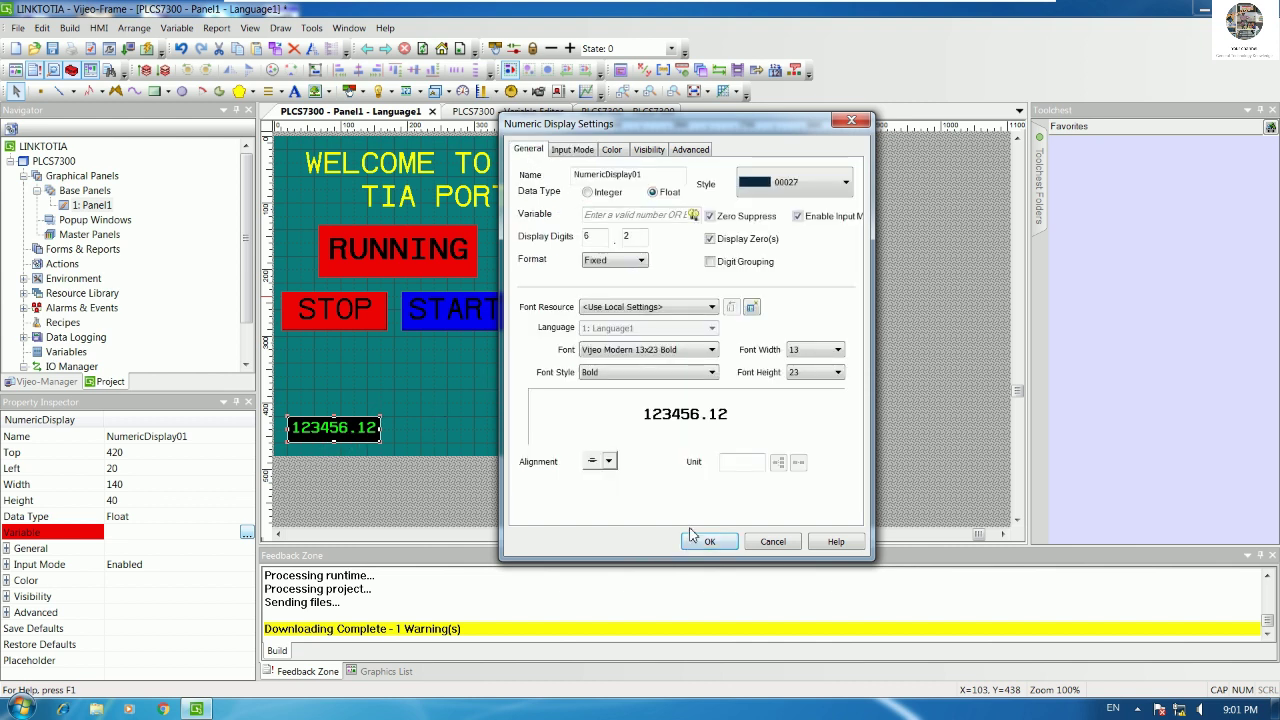
# Step: Start a new external variable for the numeric display, named VALUE1, with data type REAL and scan group S7300400Series01
pyautogui.click(695, 215)
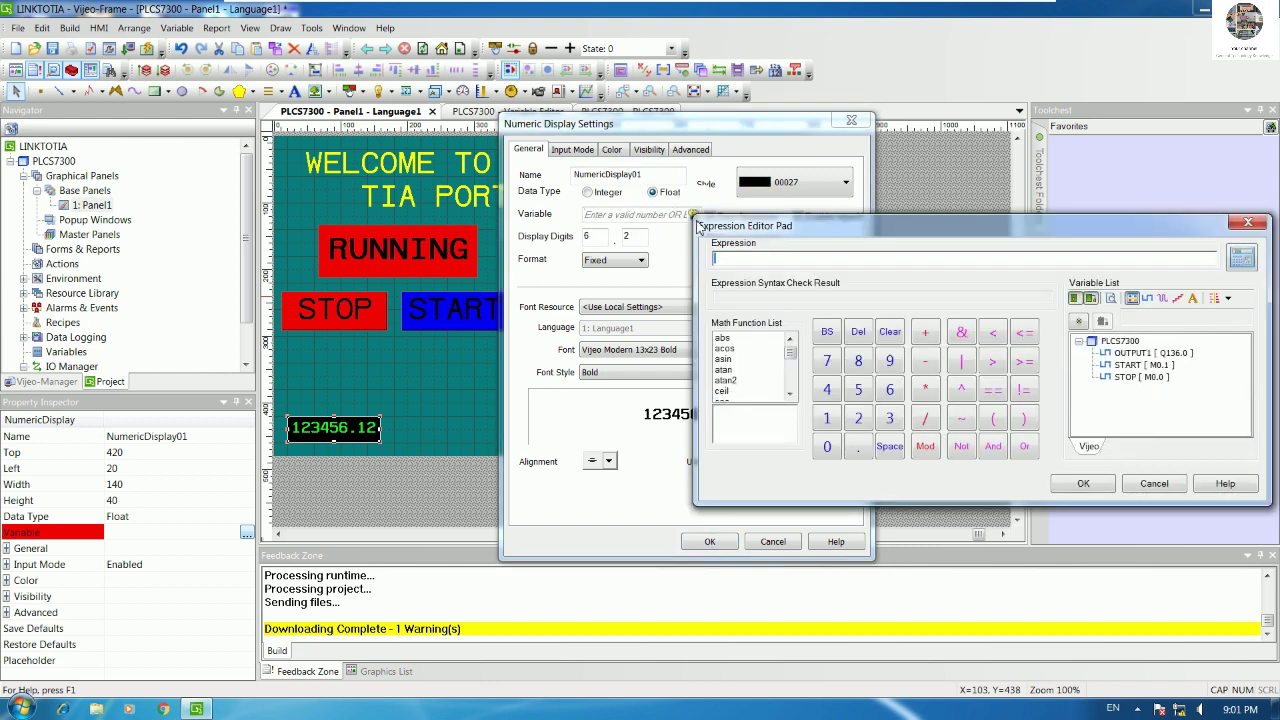
pyautogui.moveTo(1025, 226); pyautogui.dragTo(916, 166)
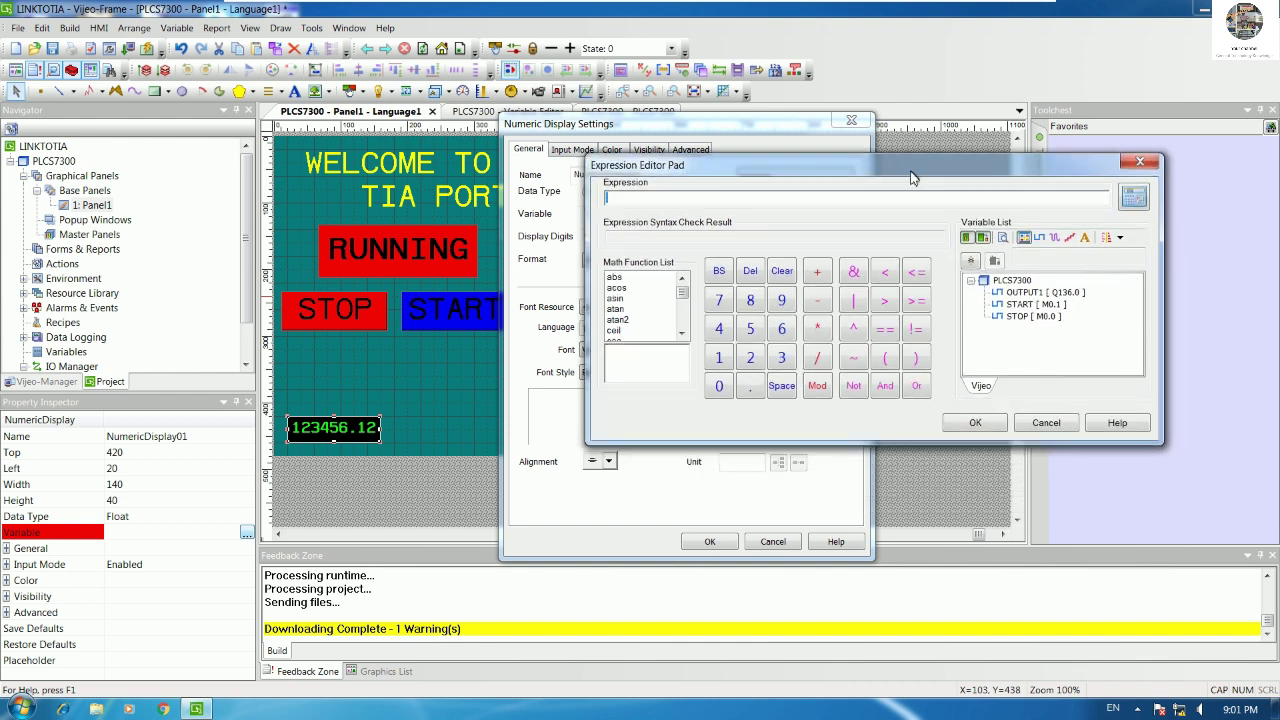
pyautogui.click(969, 259)
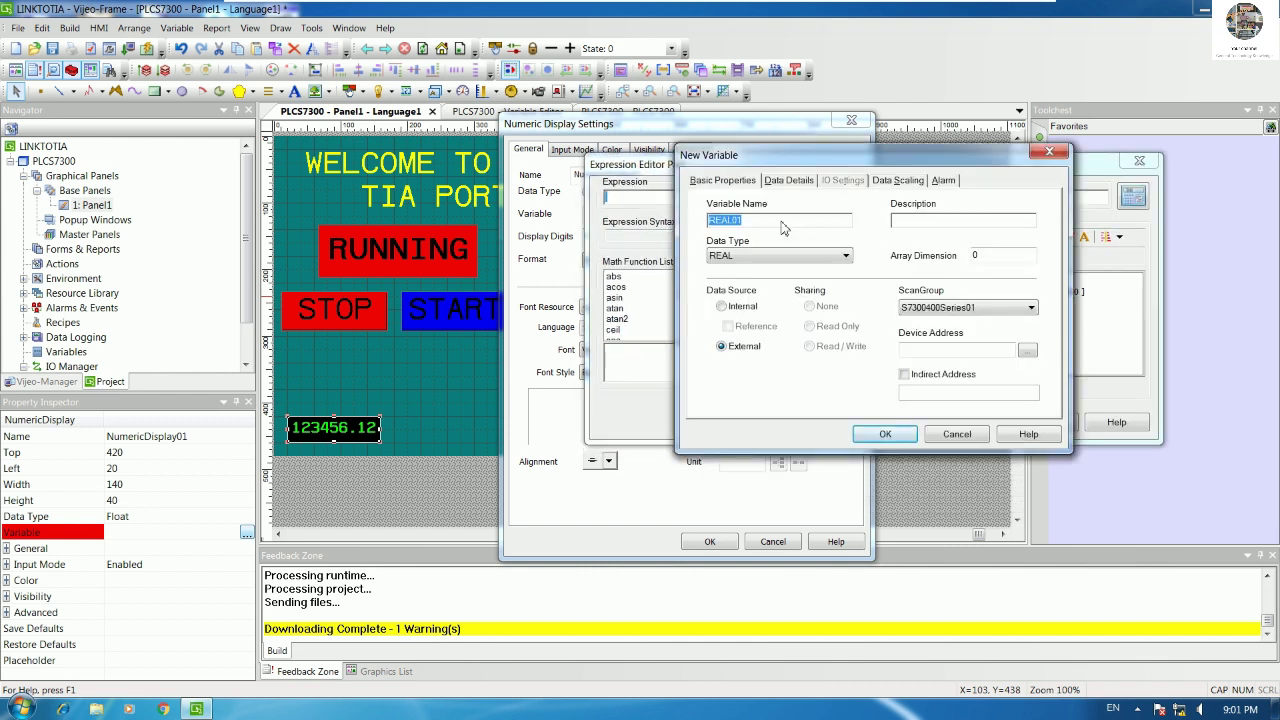
pyautogui.write('VALUE')
pyautogui.click(840, 256)
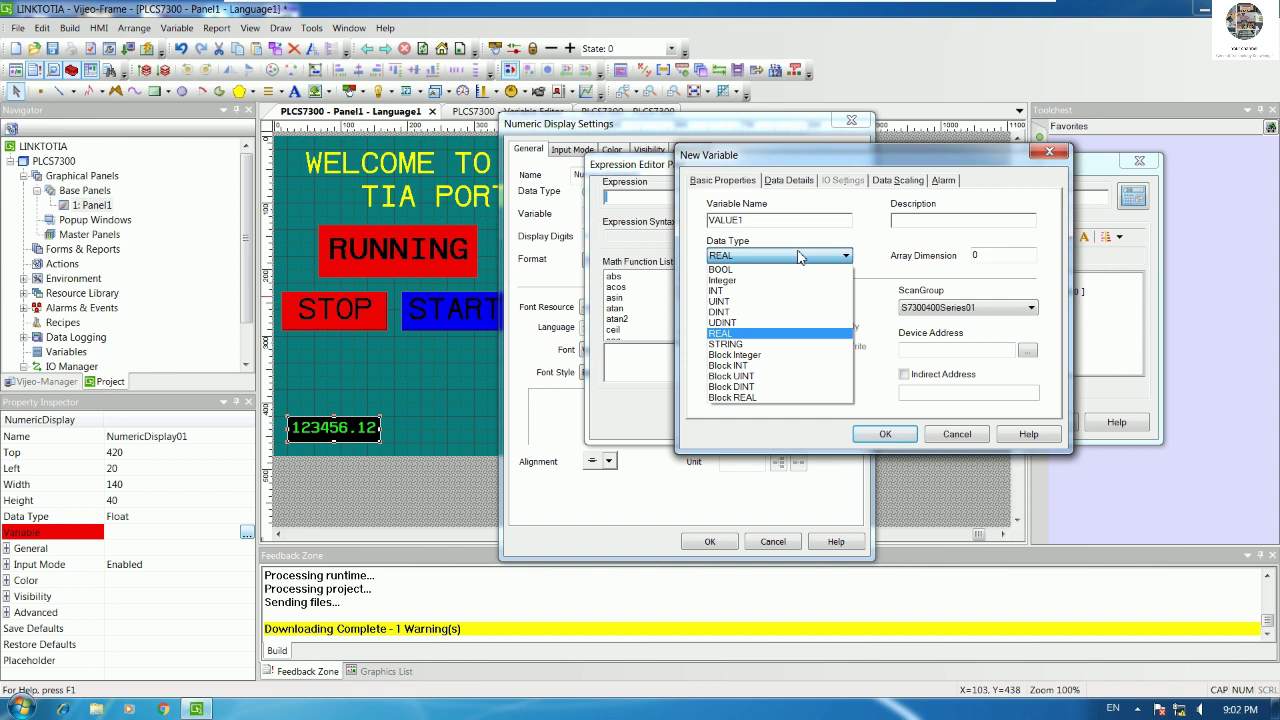
pyautogui.click(741, 333)
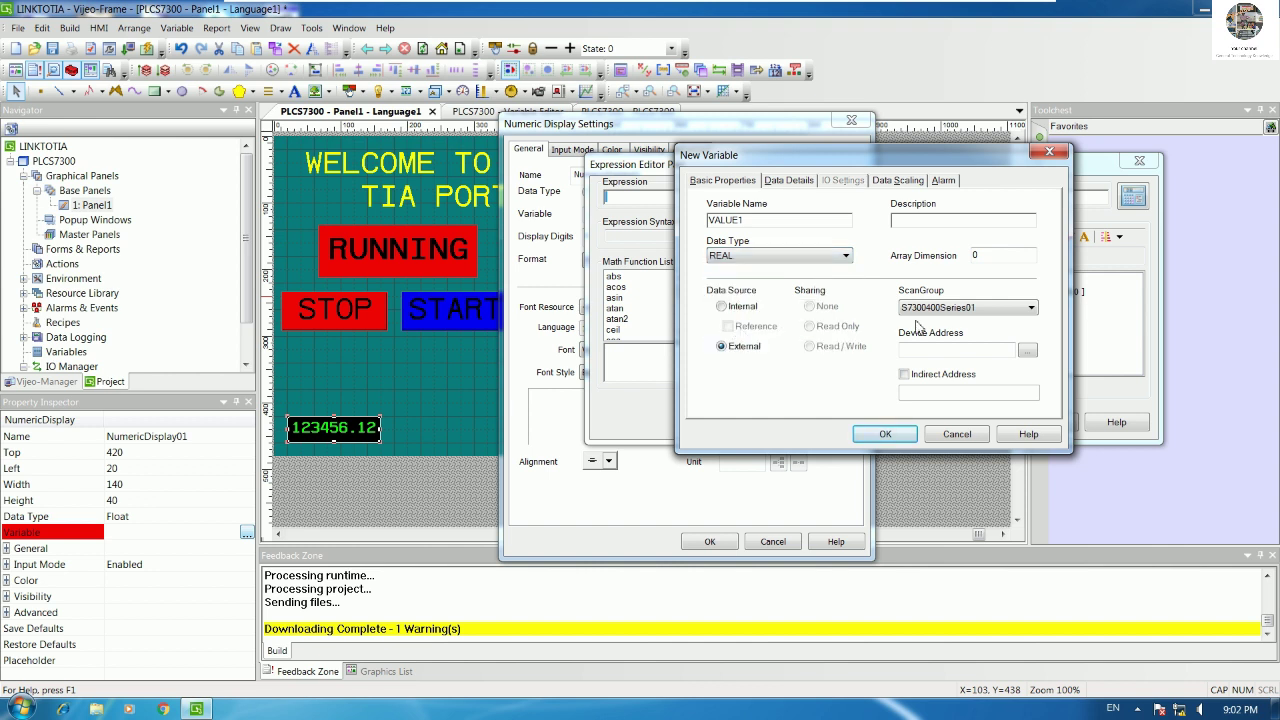
pyautogui.click(978, 309)
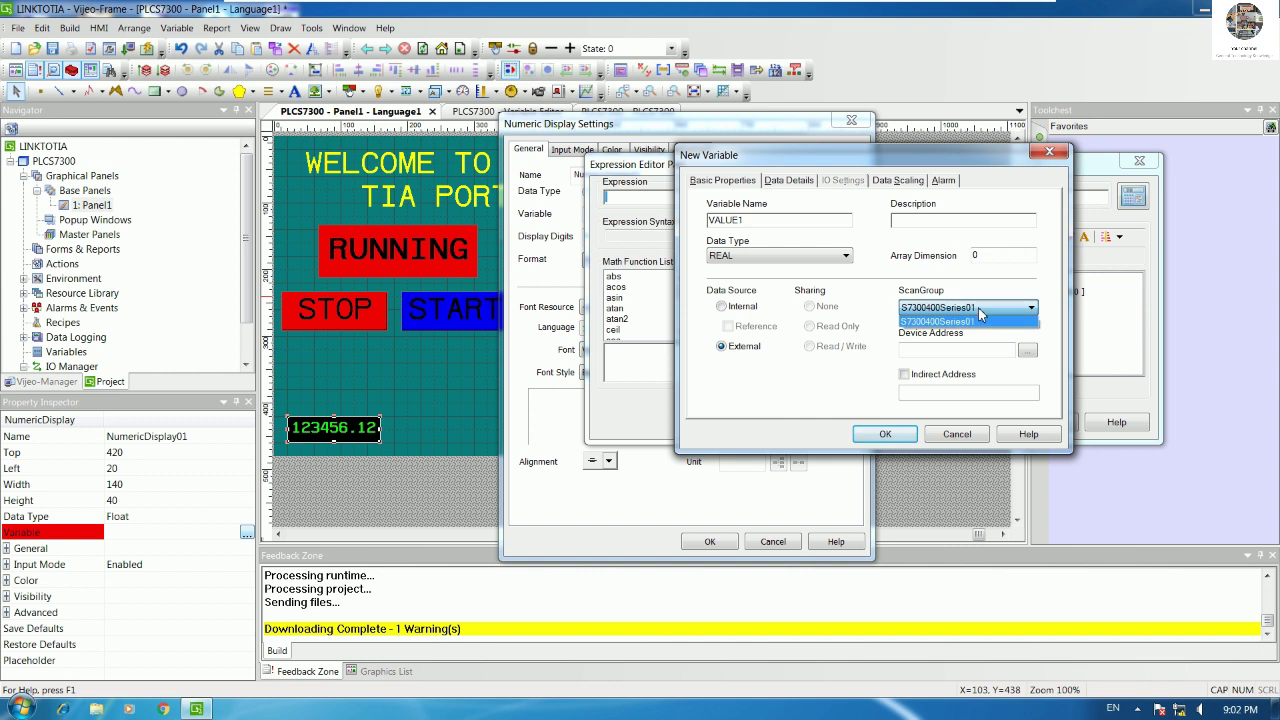
pyautogui.click(976, 321)
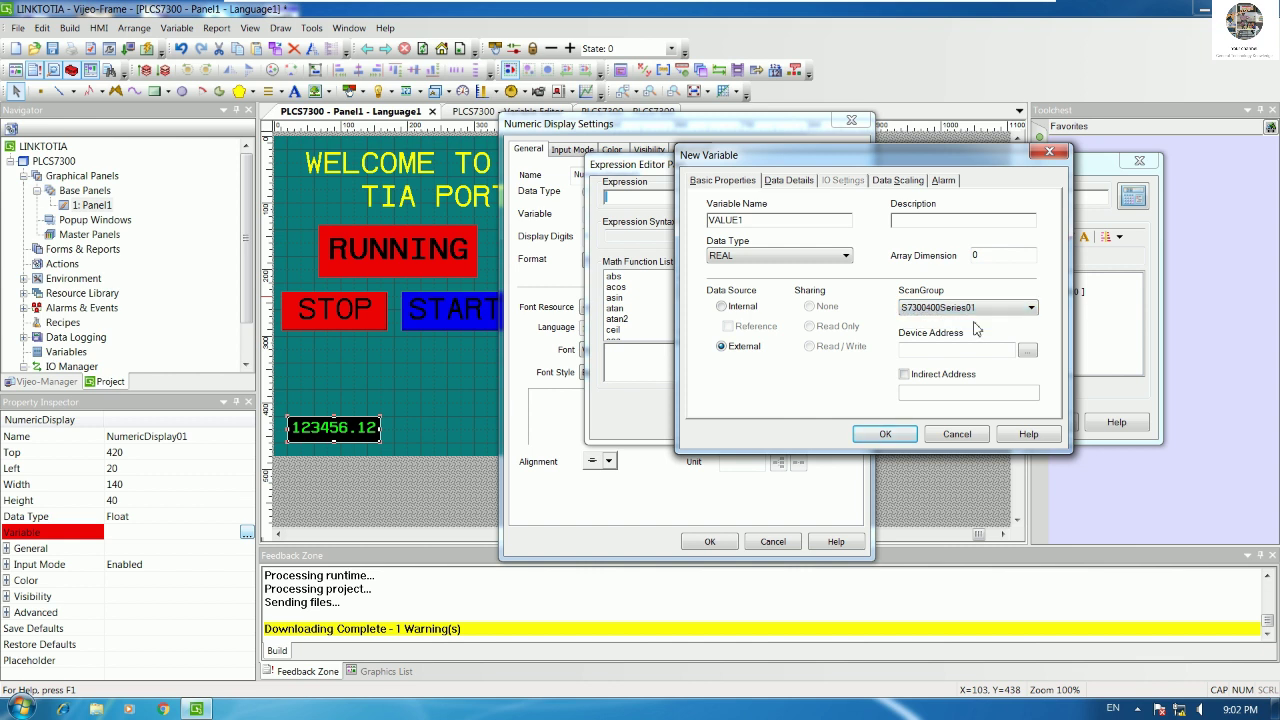
# Step: Set VALUE1's device address to memory area DB, data block 1, address 0
pyautogui.click(1027, 350)
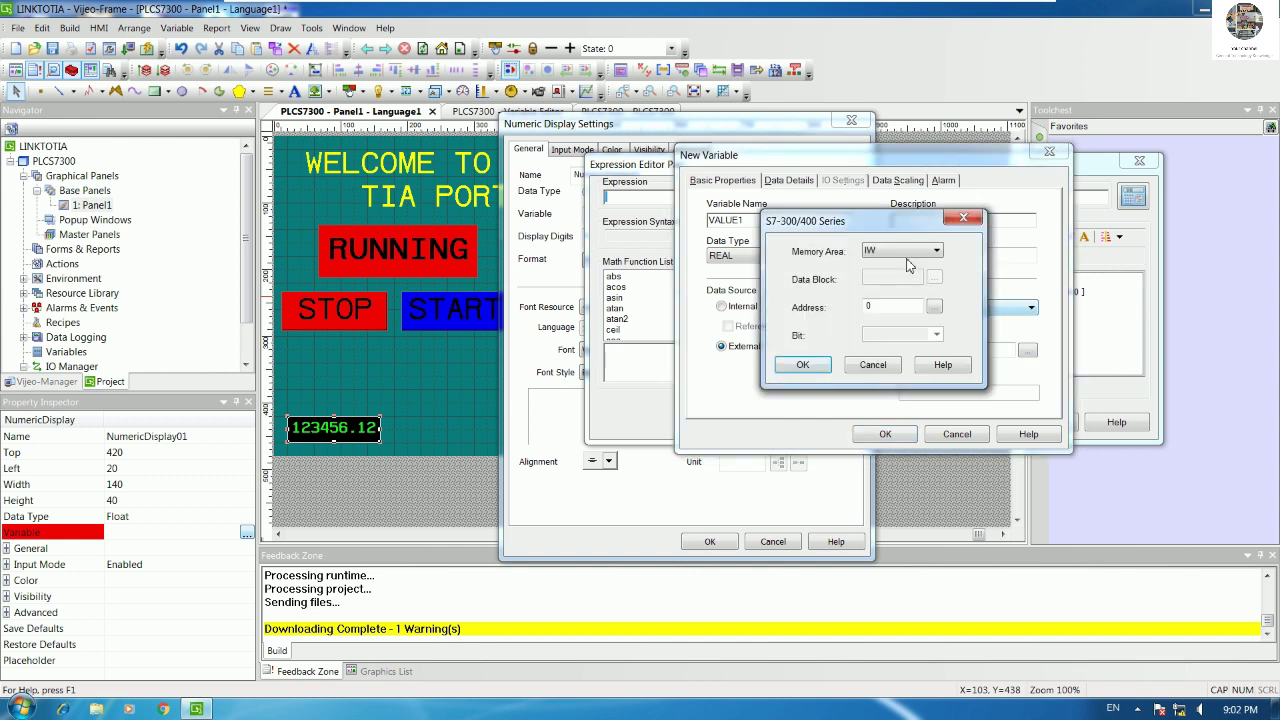
pyautogui.moveTo(897, 222); pyautogui.dragTo(817, 339)
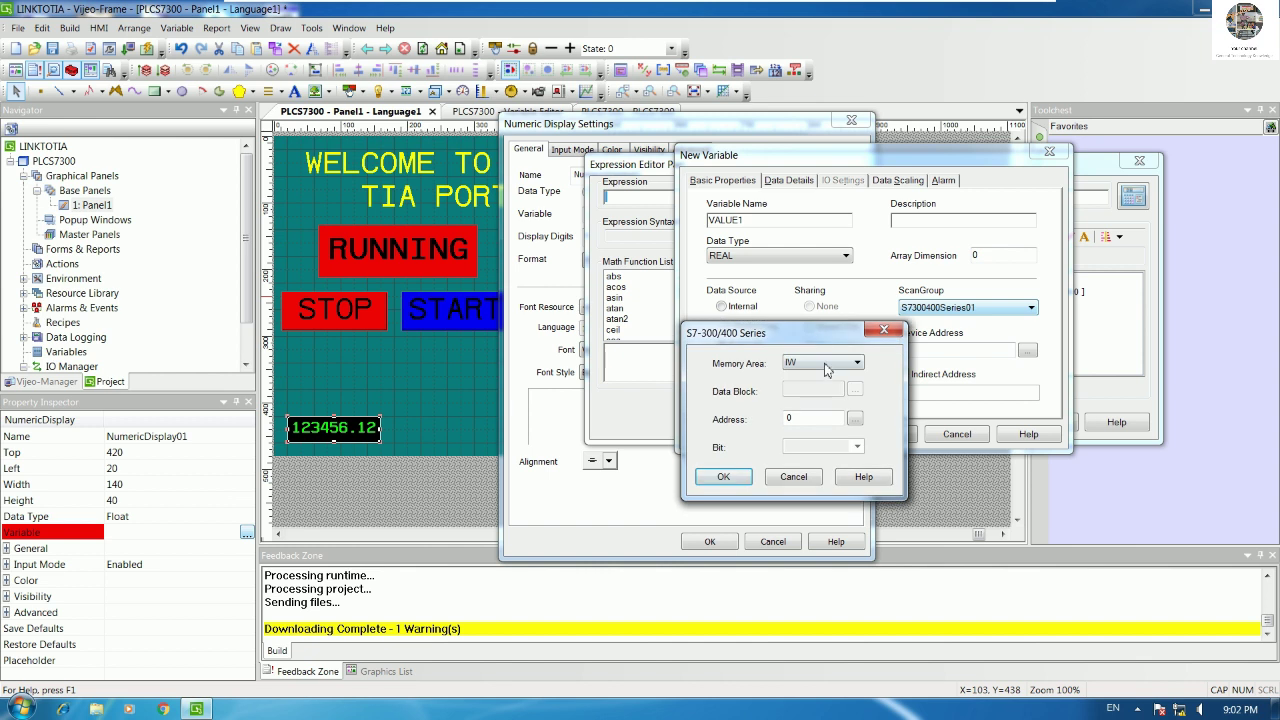
pyautogui.click(826, 364)
pyautogui.click(800, 411)
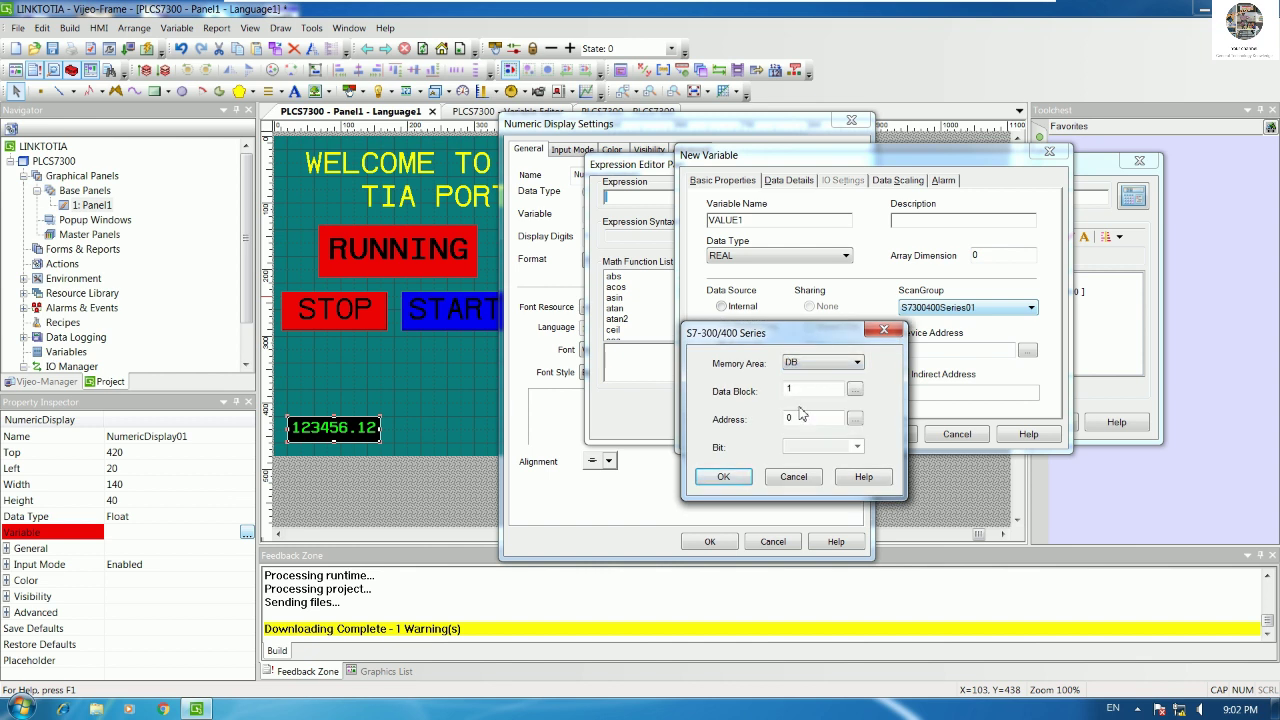
pyautogui.doubleClick(791, 420)
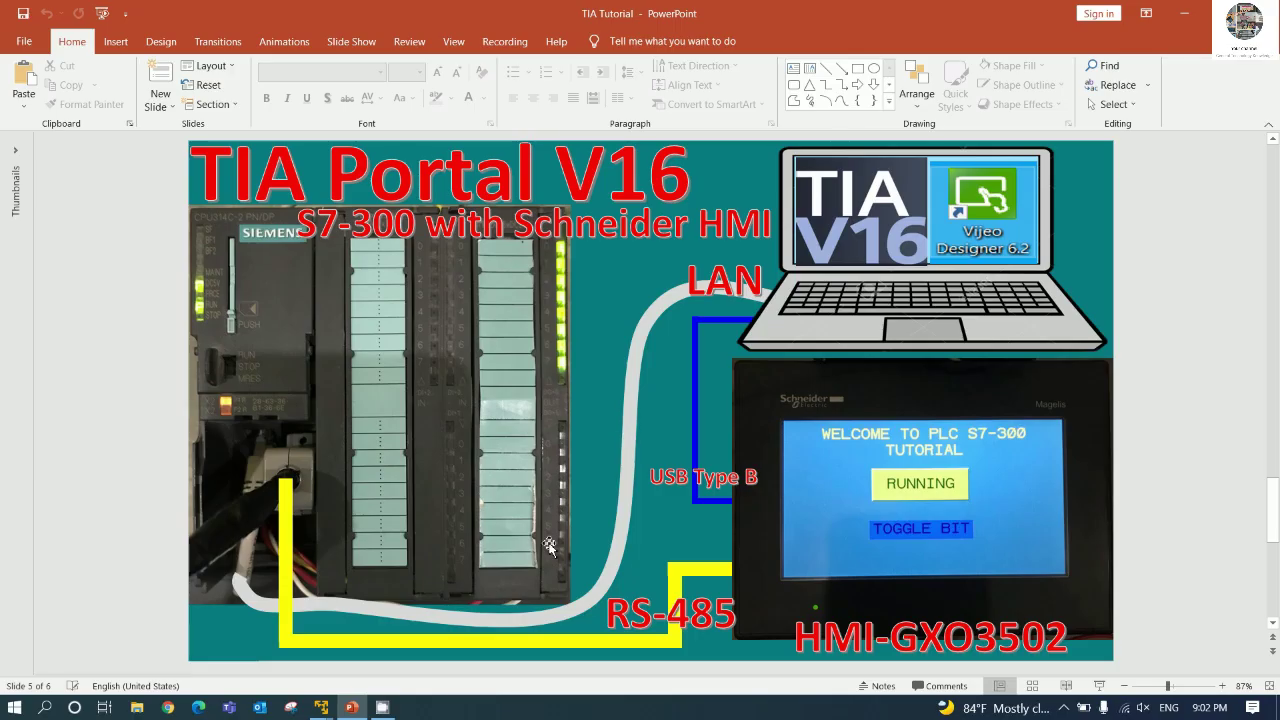
# Step: Switch to TIA Portal to check VALUE1's data block address in the ADD network, and return to Vijeo Designer
pyautogui.moveTo(321, 707)
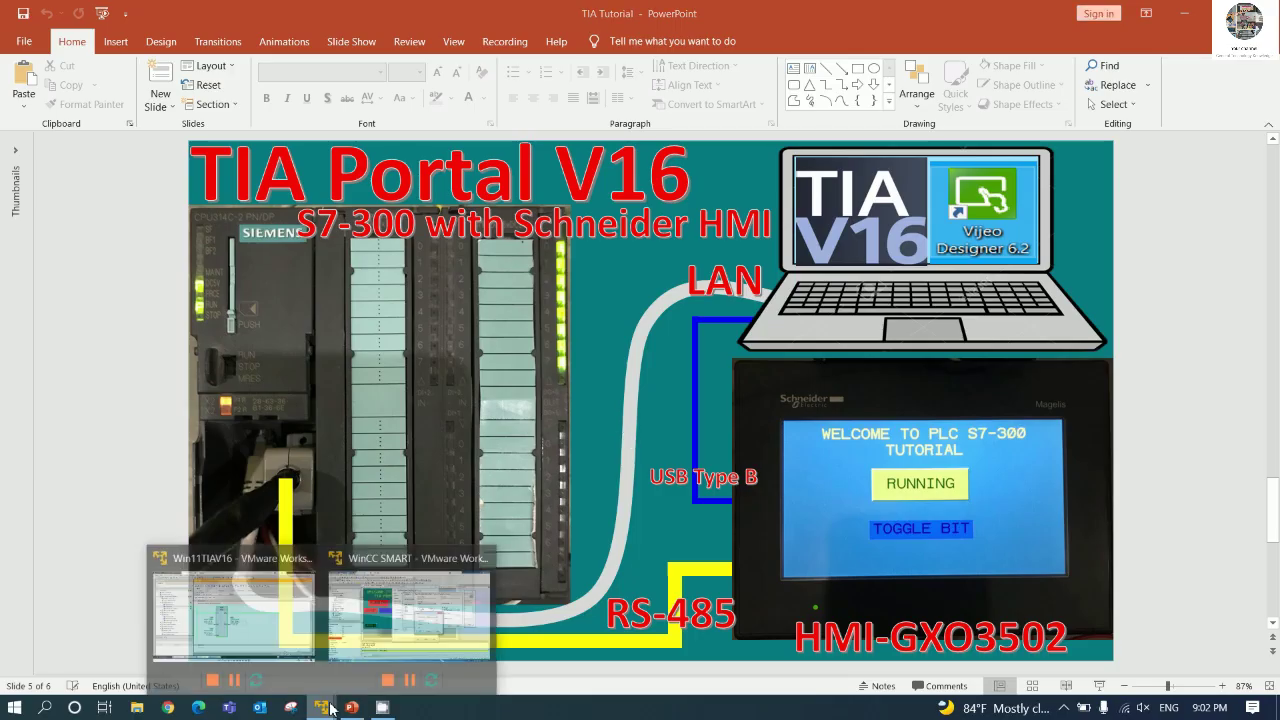
pyautogui.click(288, 622)
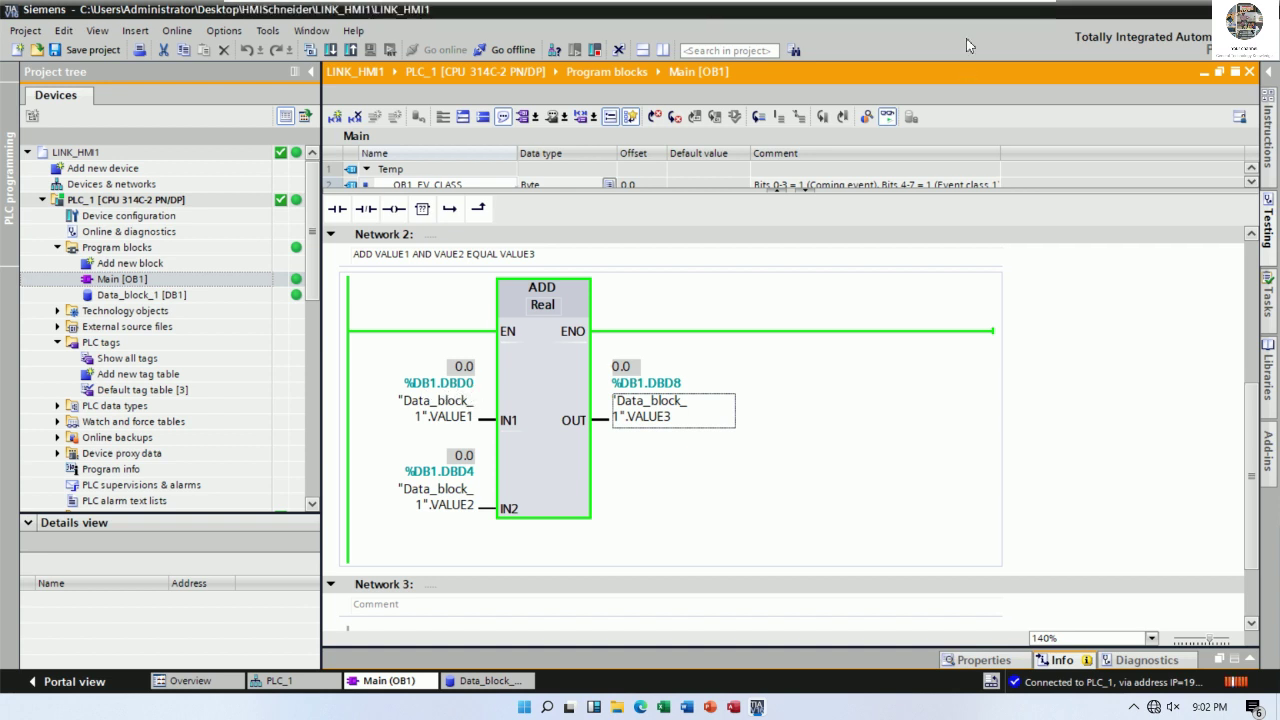
pyautogui.click(1018, 10)
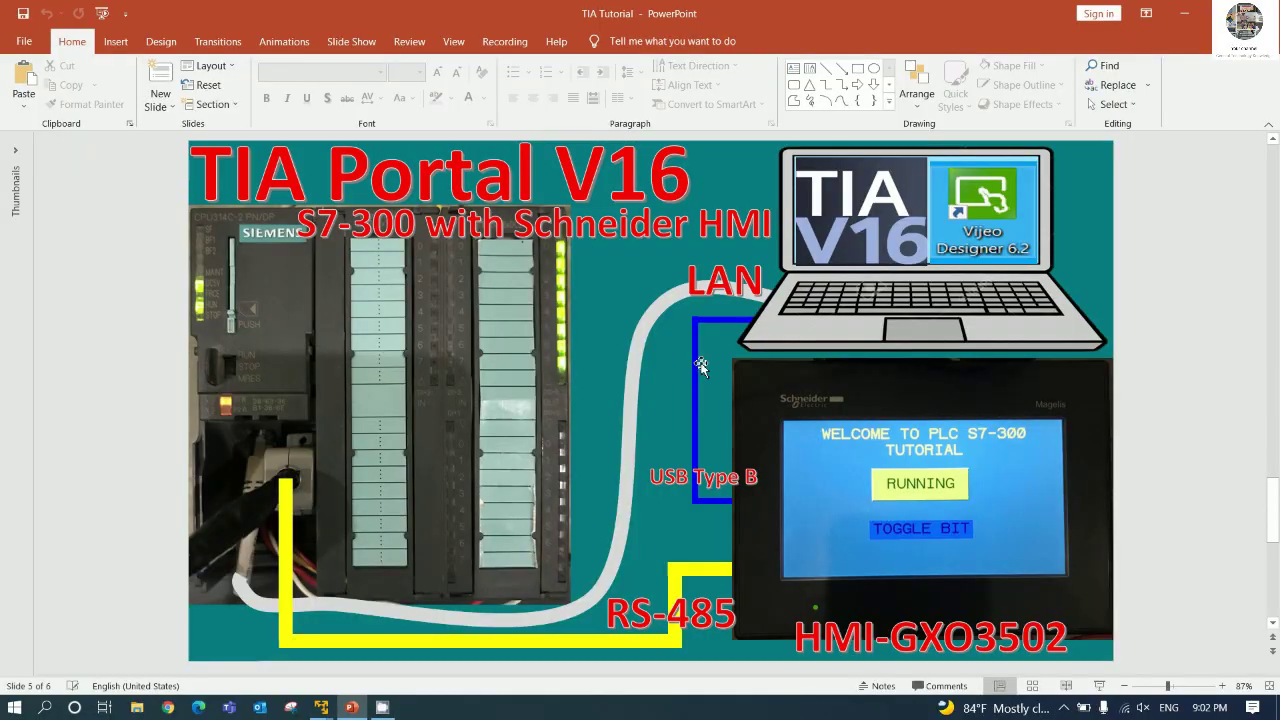
pyautogui.moveTo(331, 709)
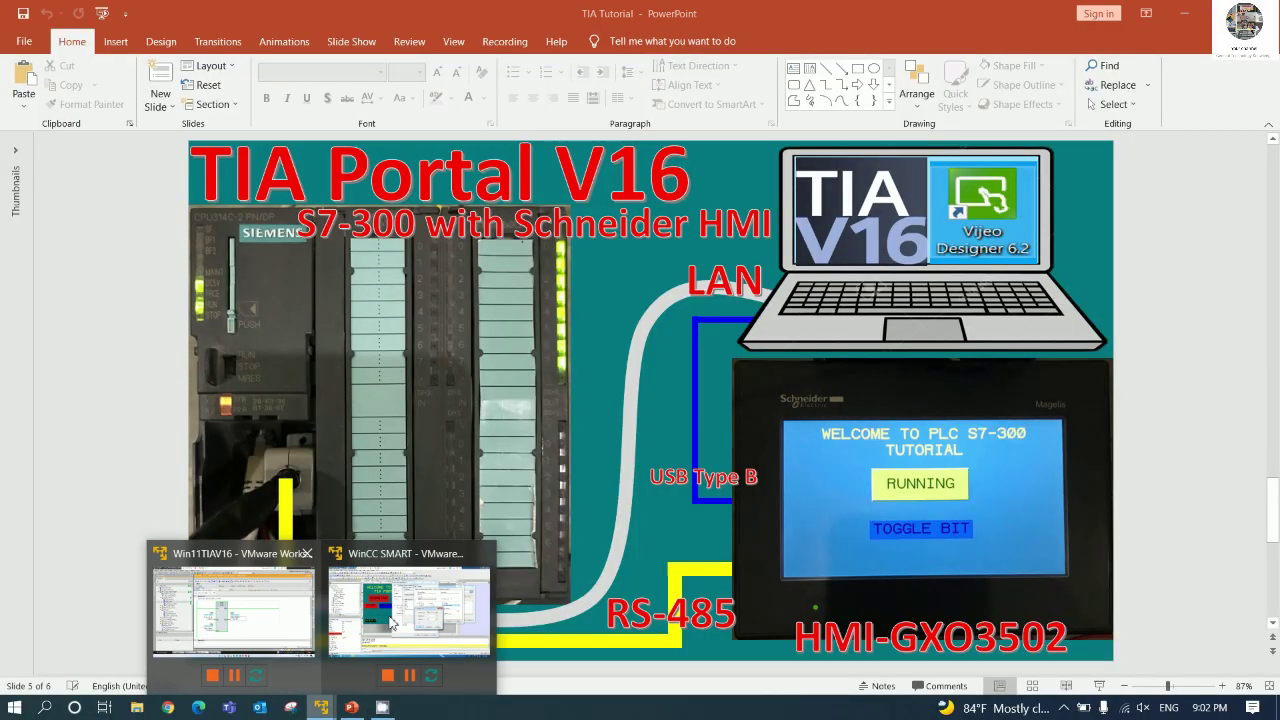
pyautogui.click(312, 660)
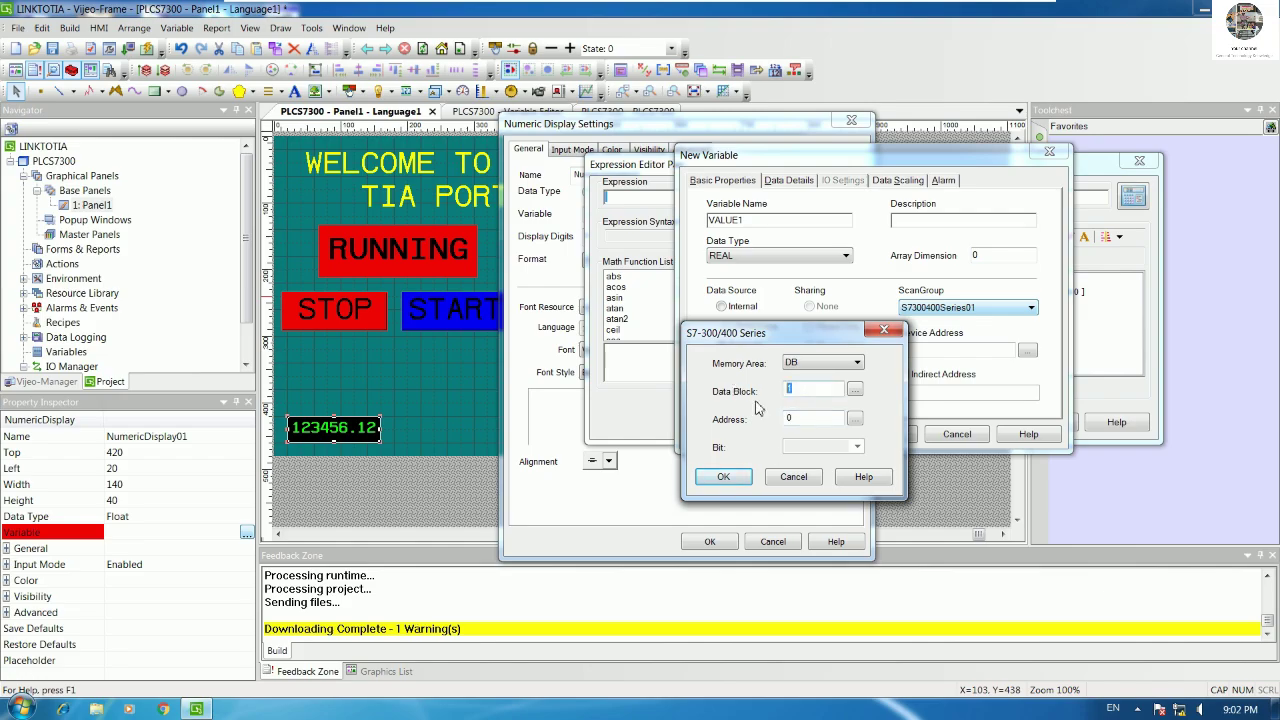
# Step: Accept the DB1.DBW0 address, create VALUE1 and assign it to the numeric display
pyautogui.click(735, 480)
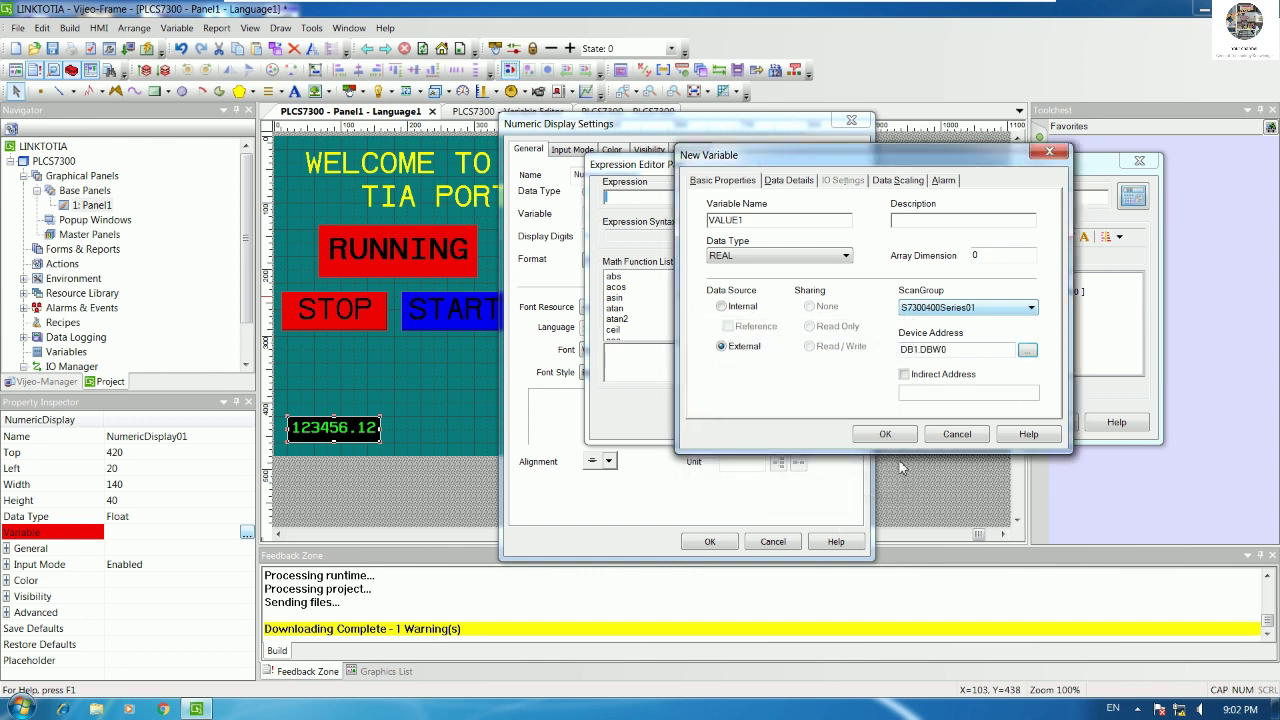
pyautogui.click(898, 440)
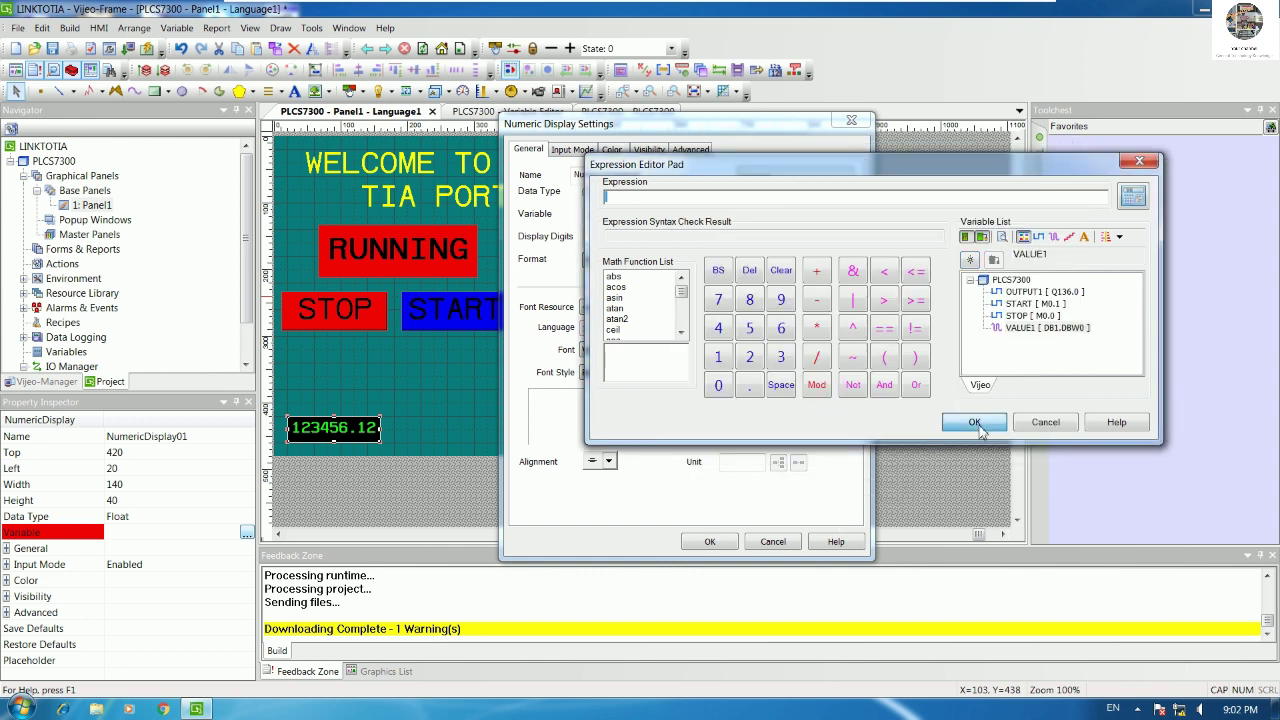
pyautogui.click(974, 422)
pyautogui.click(711, 541)
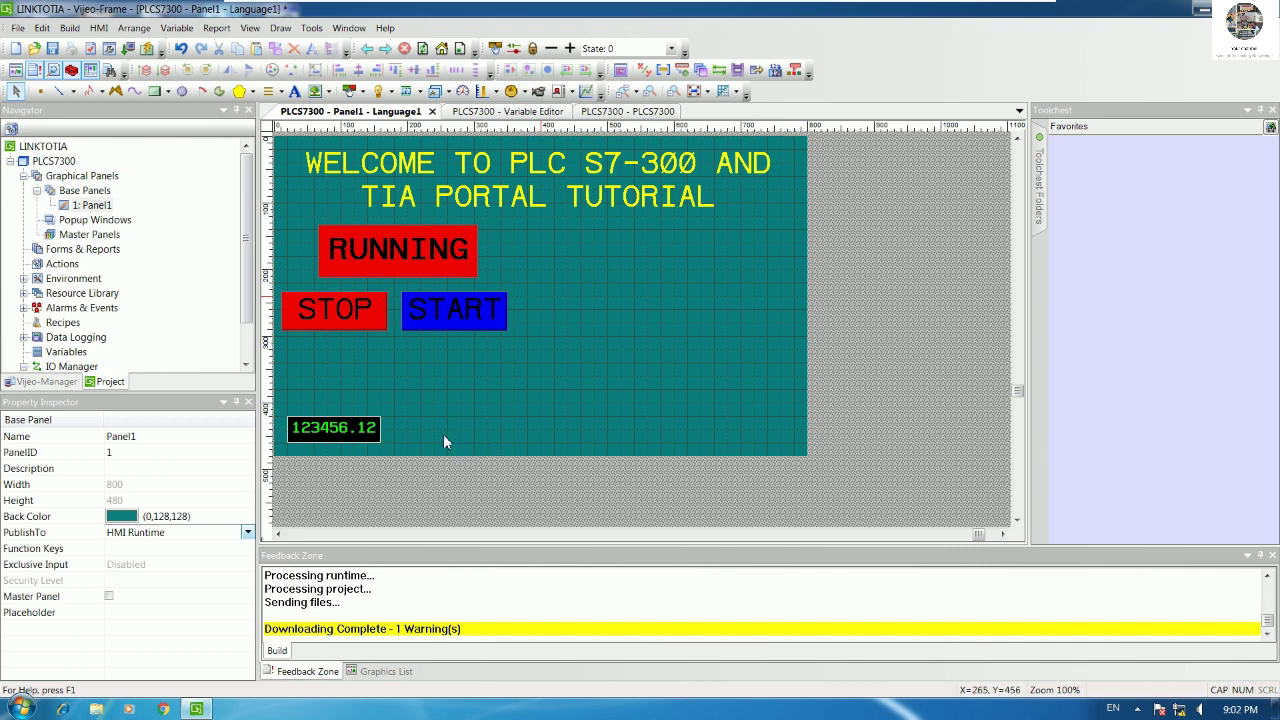
# Step: Copy the VALUE1 numeric display and place the duplicate beside it at Top 420, Left 200
pyautogui.click(352, 434)
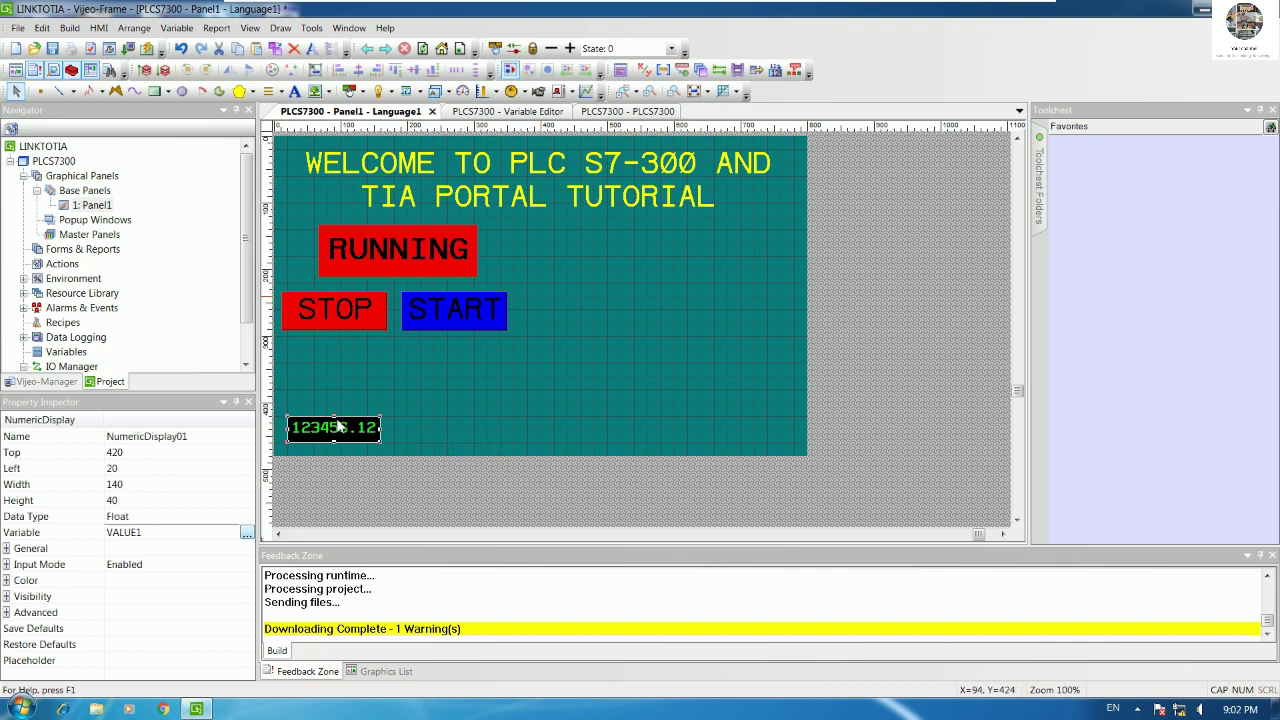
pyautogui.moveTo(335, 425); pyautogui.dragTo(336, 420)
pyautogui.click(437, 423)
pyautogui.click(350, 433)
pyautogui.rightClick(340, 435)
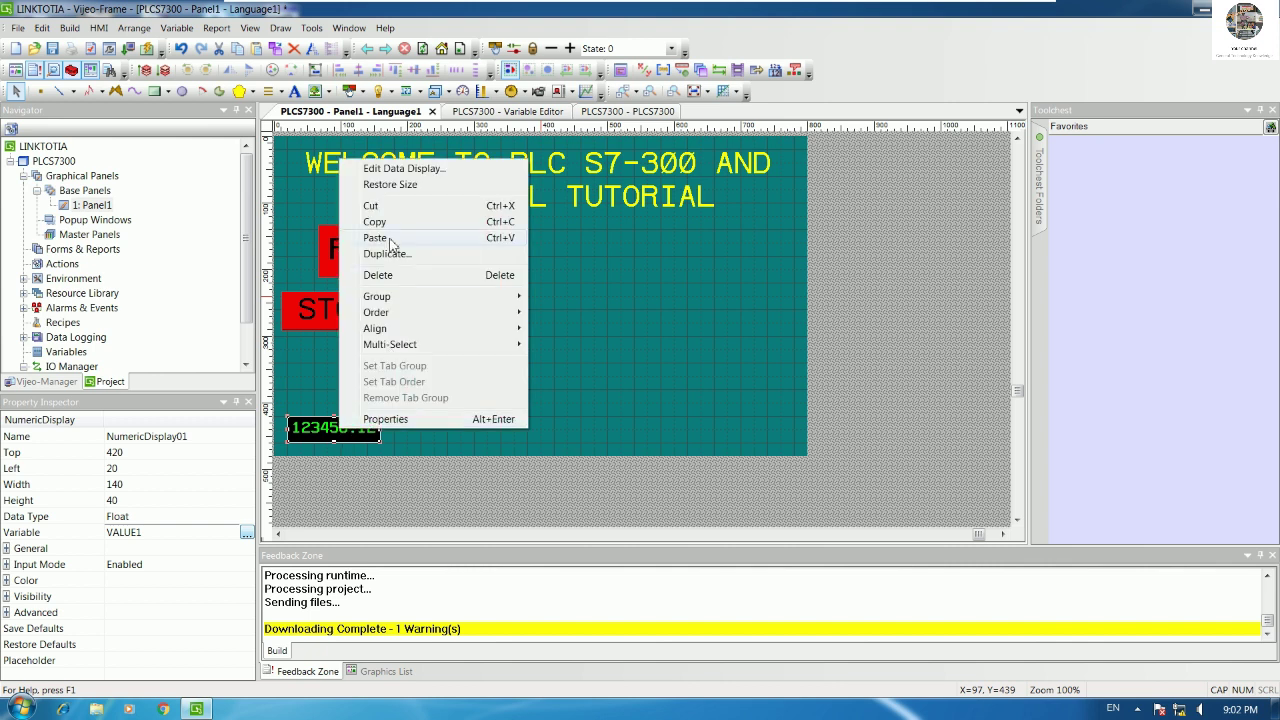
pyautogui.press('Escape')
pyautogui.rightClick(475, 396)
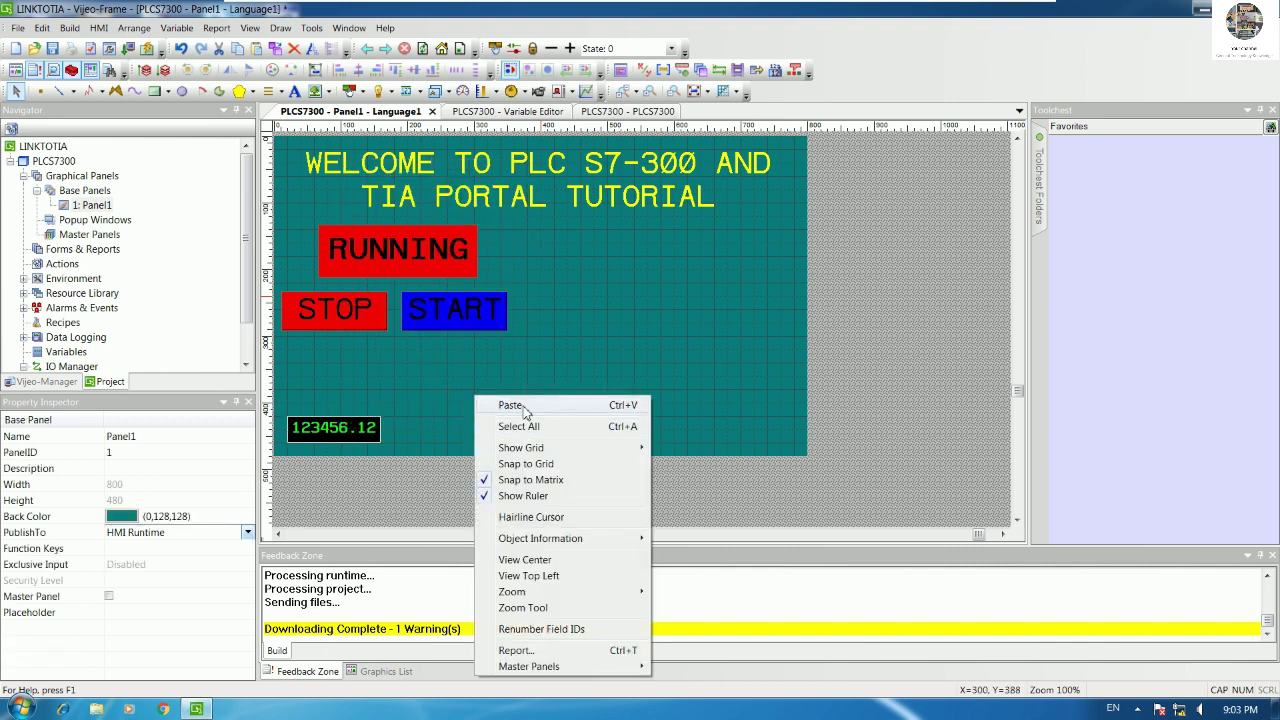
pyautogui.click(514, 403)
pyautogui.moveTo(358, 437); pyautogui.dragTo(470, 424)
pyautogui.click(605, 426)
# Step: Clear the duplicate display's variable and start a new external REAL variable named VALUE2 in scan group S7300400Series01
pyautogui.doubleClick(472, 438)
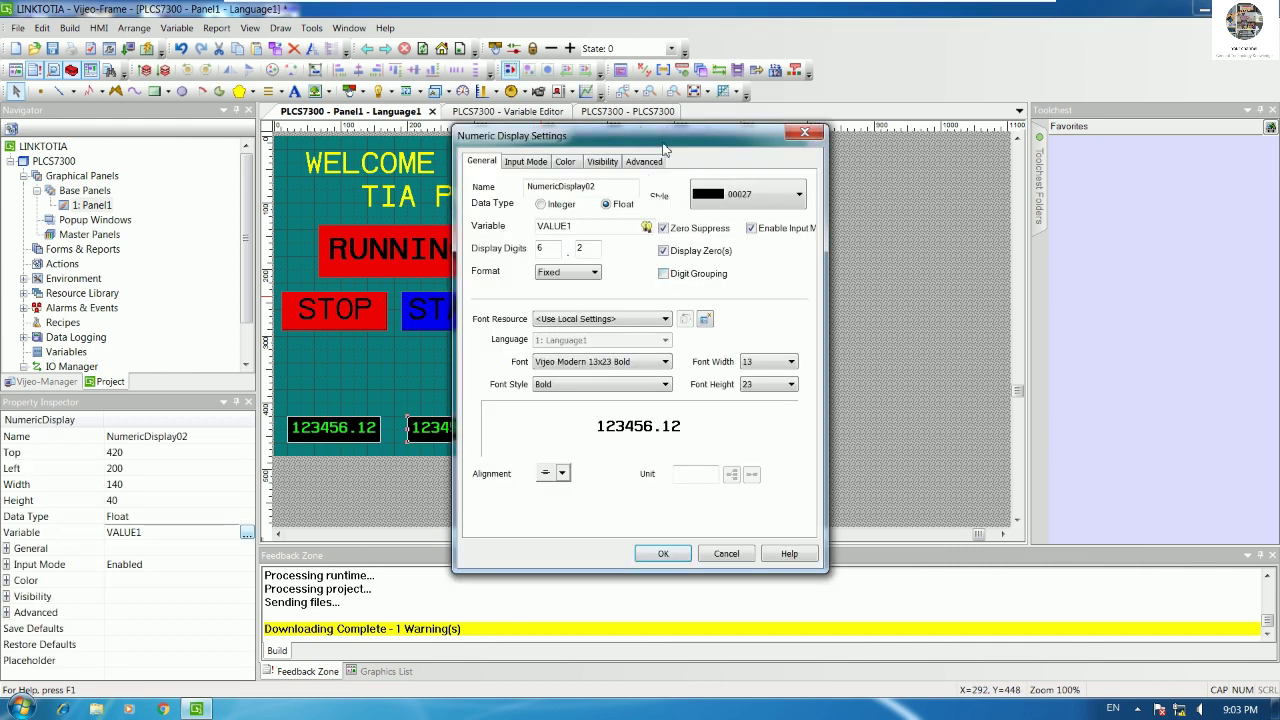
pyautogui.moveTo(676, 138); pyautogui.dragTo(783, 139)
pyautogui.doubleClick(707, 229)
pyautogui.press('Delete')
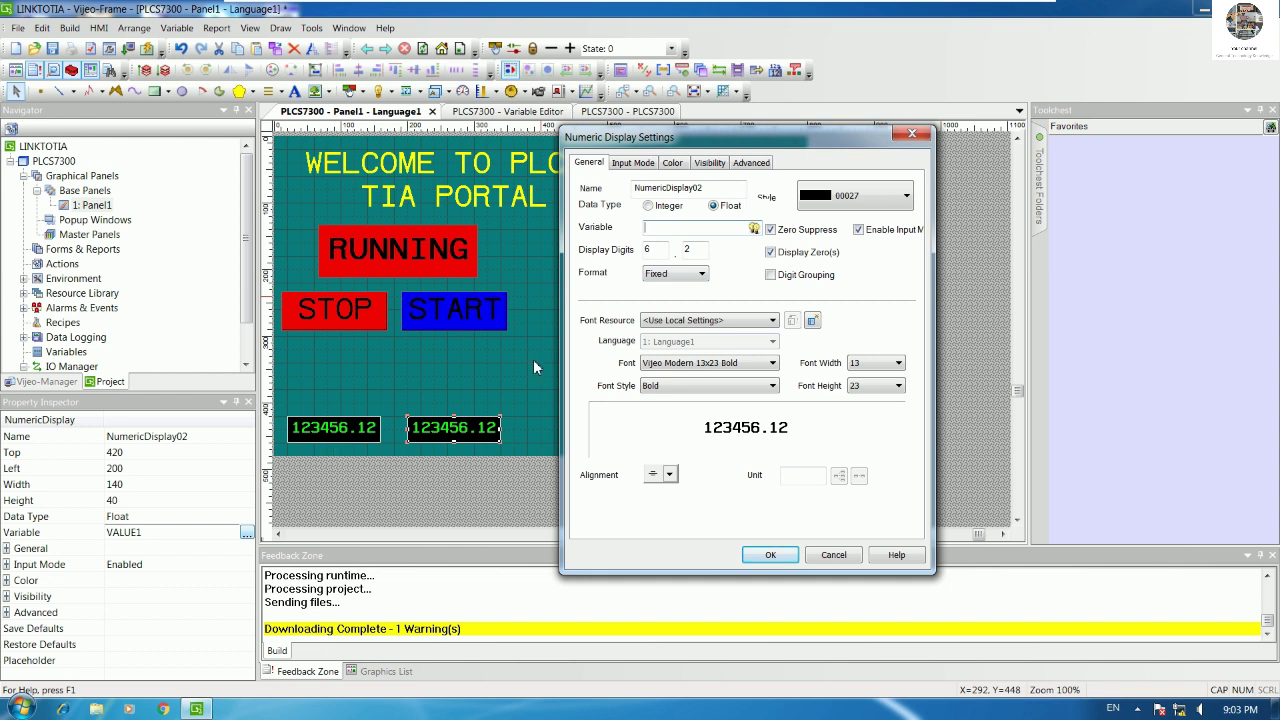
pyautogui.click(754, 228)
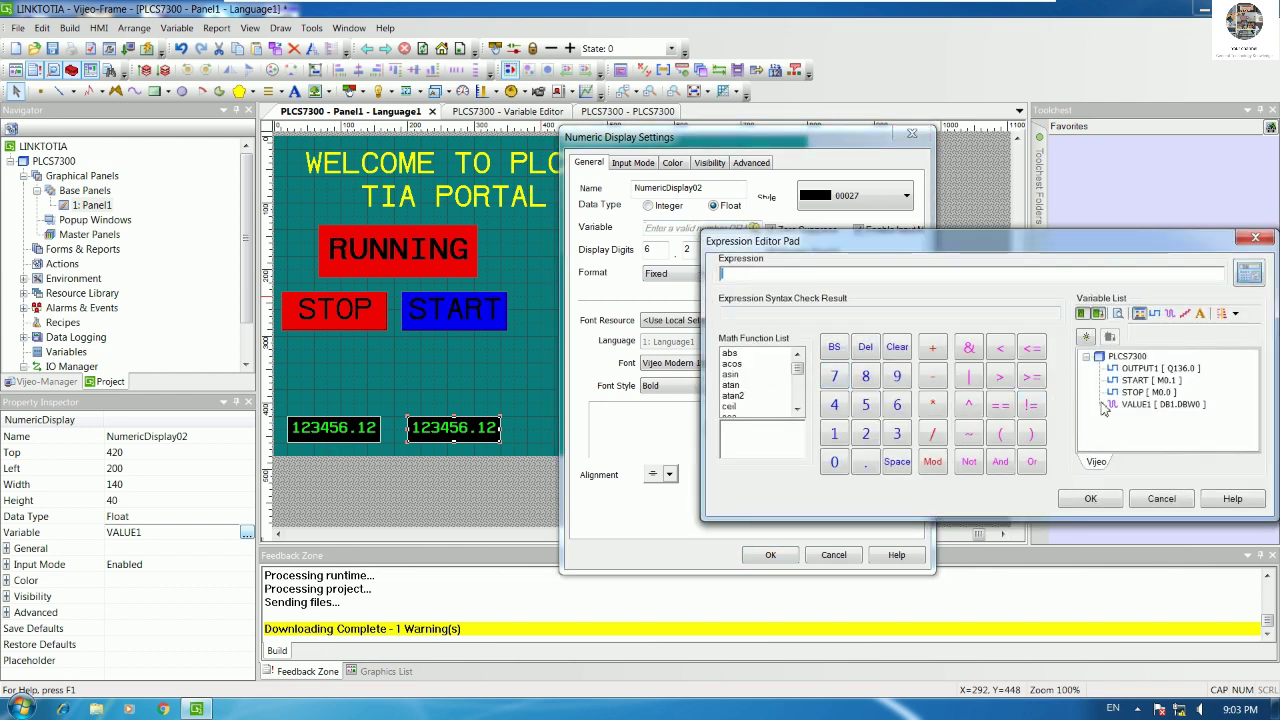
pyautogui.click(1086, 337)
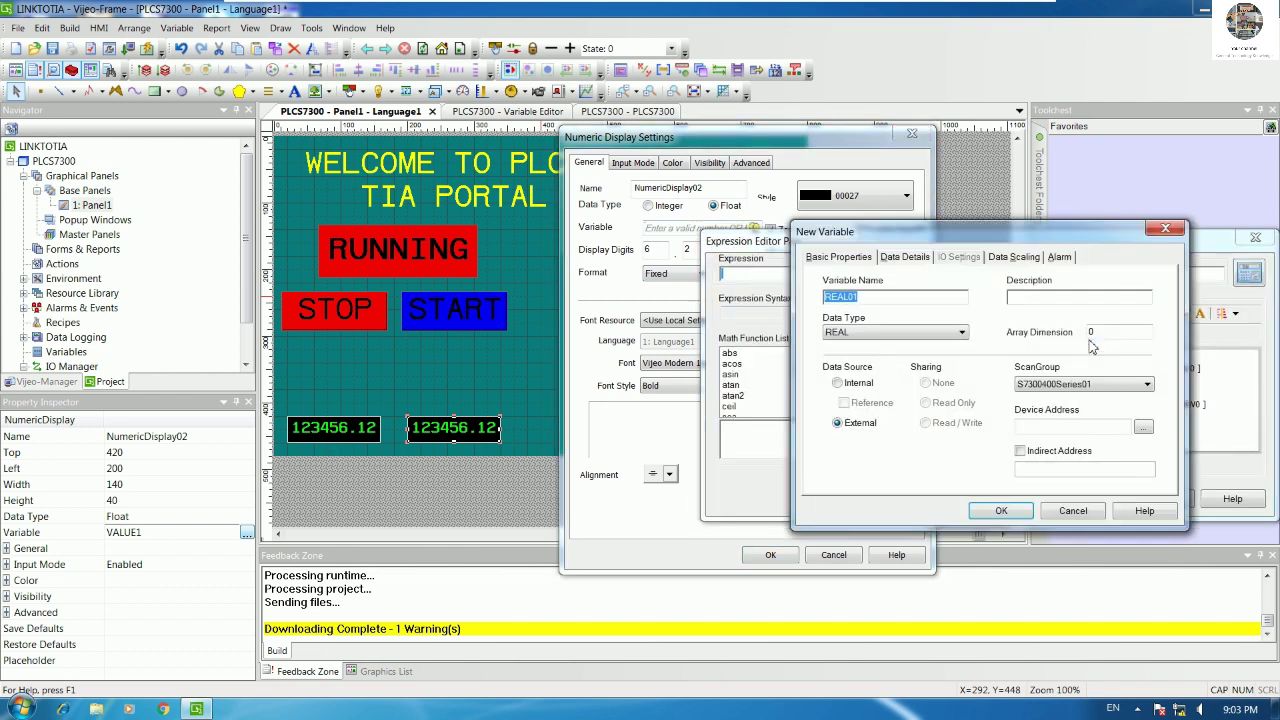
pyautogui.write('VALUE2')
pyautogui.moveTo(925, 298); pyautogui.dragTo(815, 305)
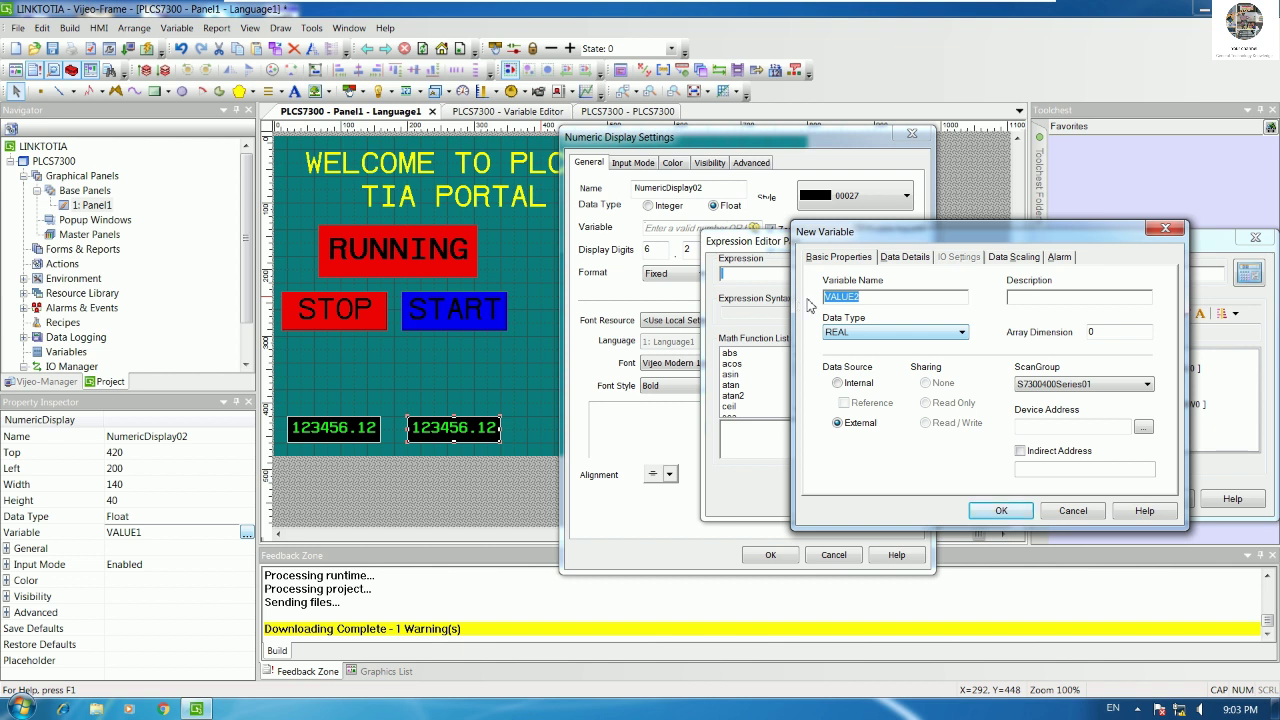
pyautogui.press('Tab')
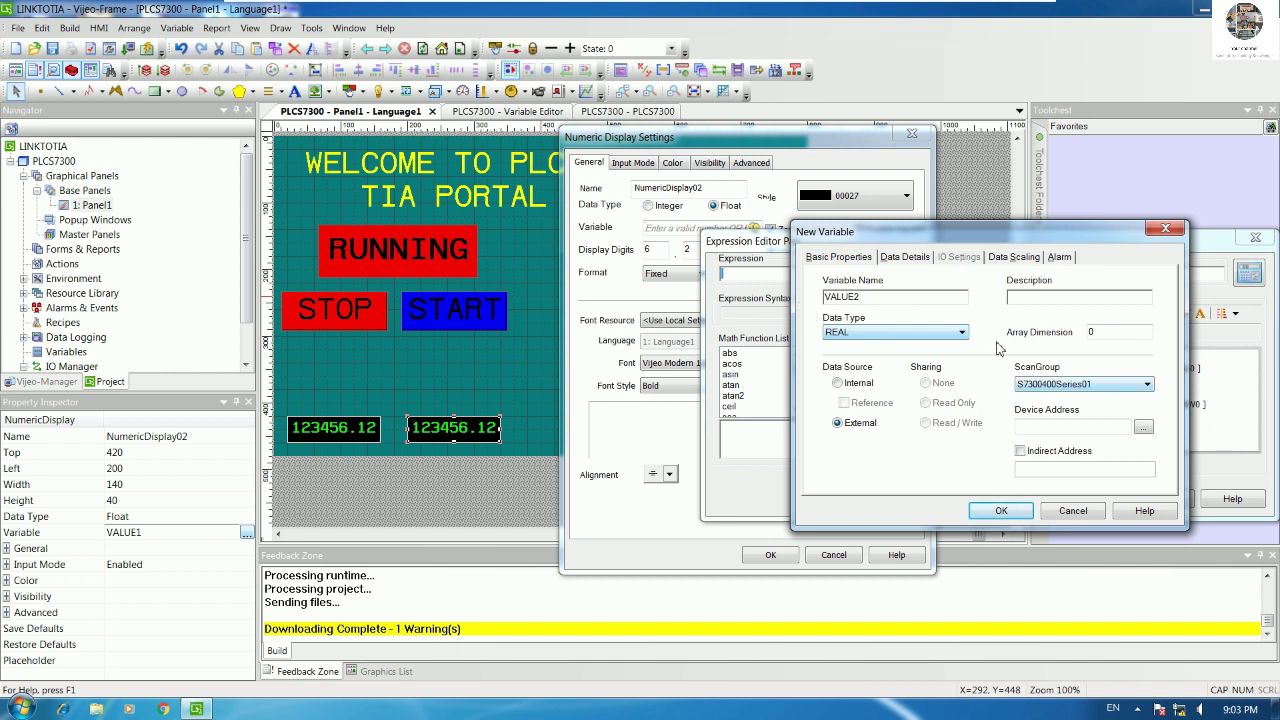
# Step: Set VALUE2's device address to memory area DB, data block 1, address 4, and create the variable
pyautogui.click(1143, 428)
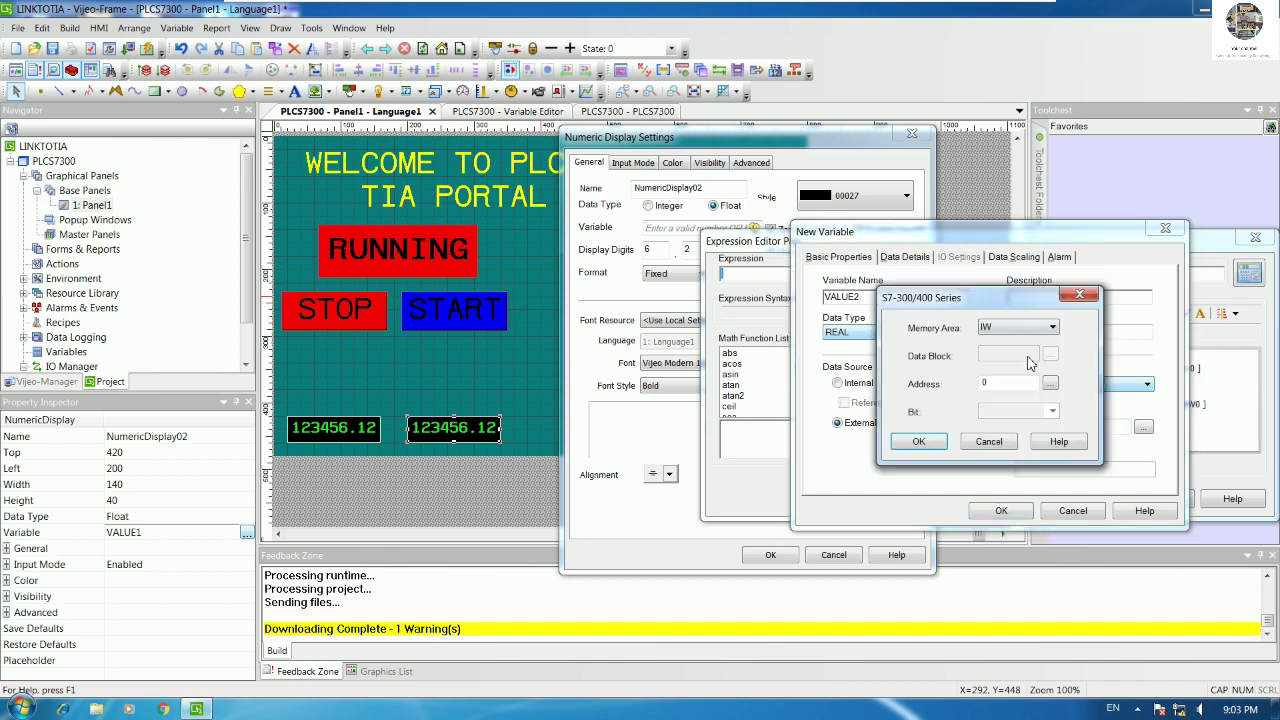
pyautogui.click(1015, 327)
pyautogui.click(1025, 380)
pyautogui.click(1025, 381)
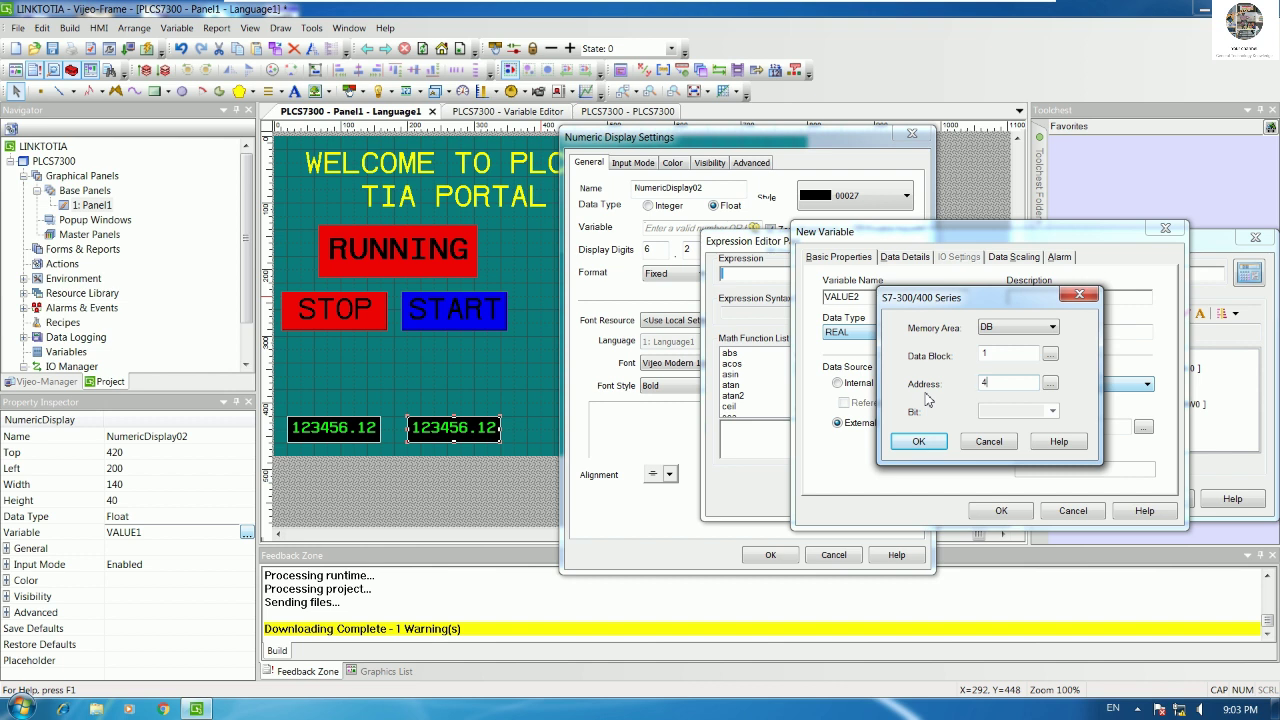
pyautogui.click(918, 441)
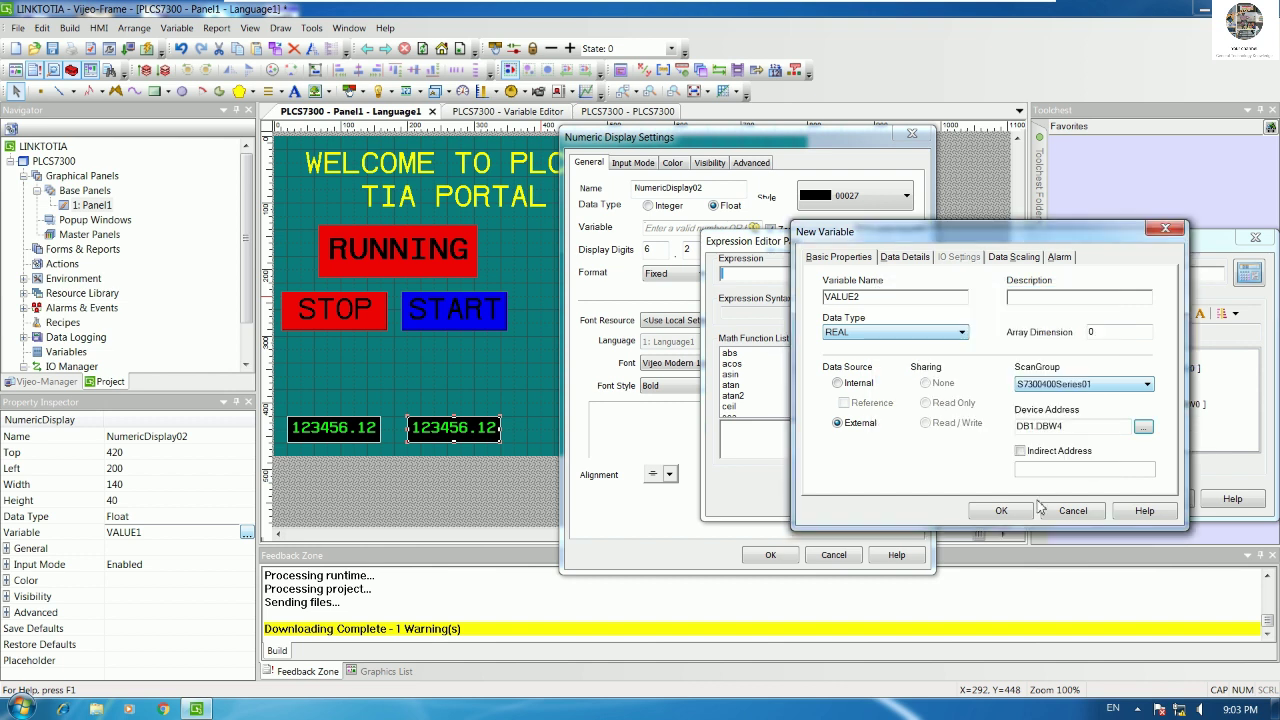
pyautogui.click(1002, 511)
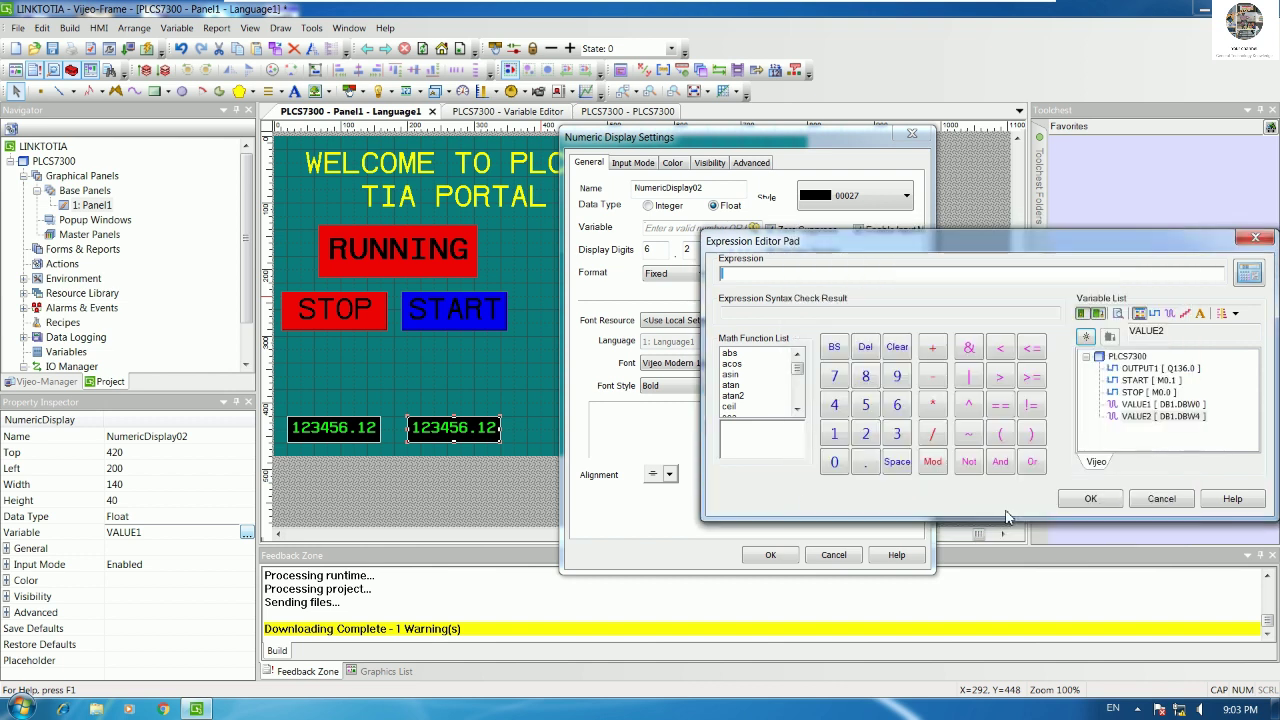
# Step: Assign VALUE2 to the duplicated numeric display and accept its settings
pyautogui.click(1088, 500)
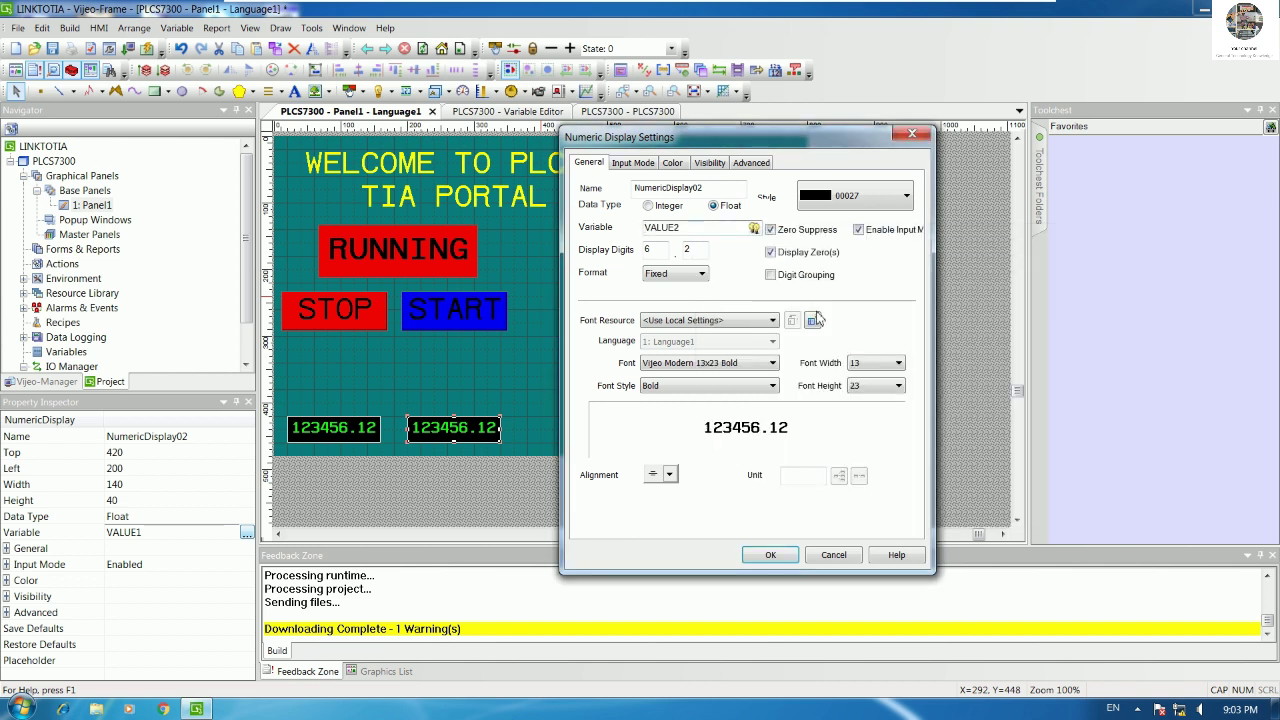
pyautogui.moveTo(701, 233); pyautogui.dragTo(643, 233)
pyautogui.click(770, 555)
# Step: Review the variable and input mode settings of the two numeric displays
pyautogui.doubleClick(370, 437)
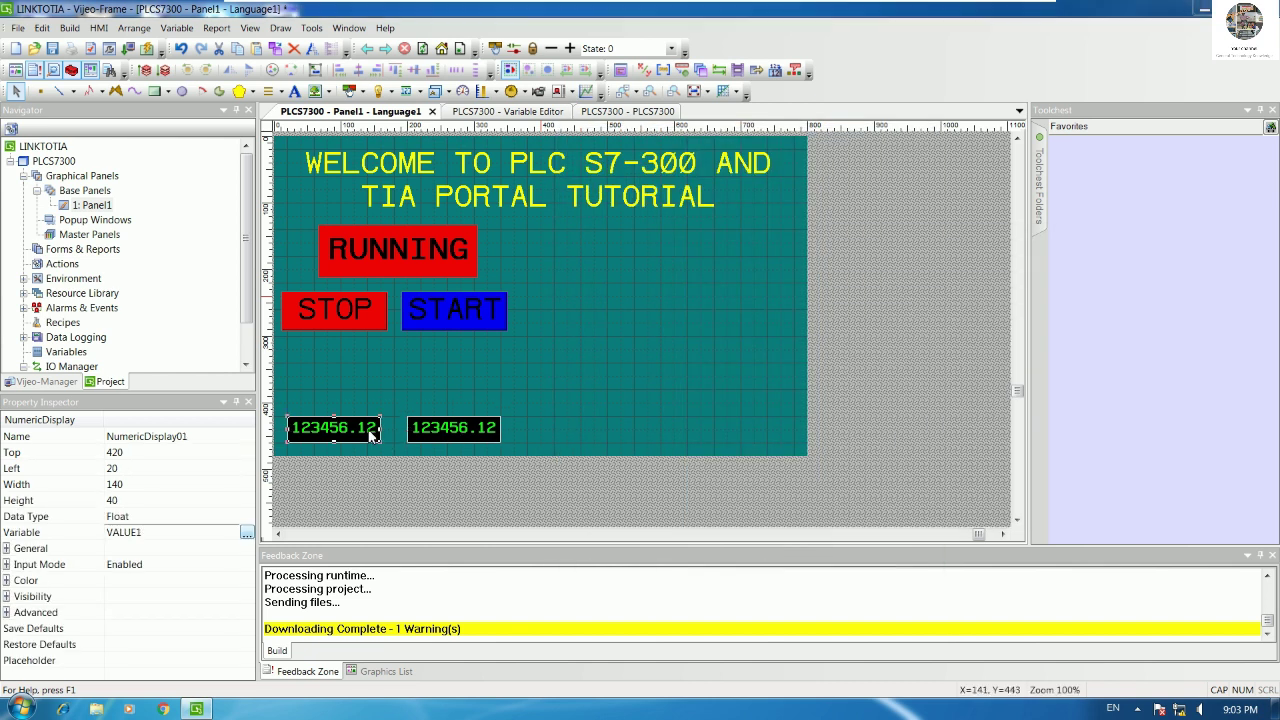
pyautogui.click(663, 554)
pyautogui.doubleClick(463, 426)
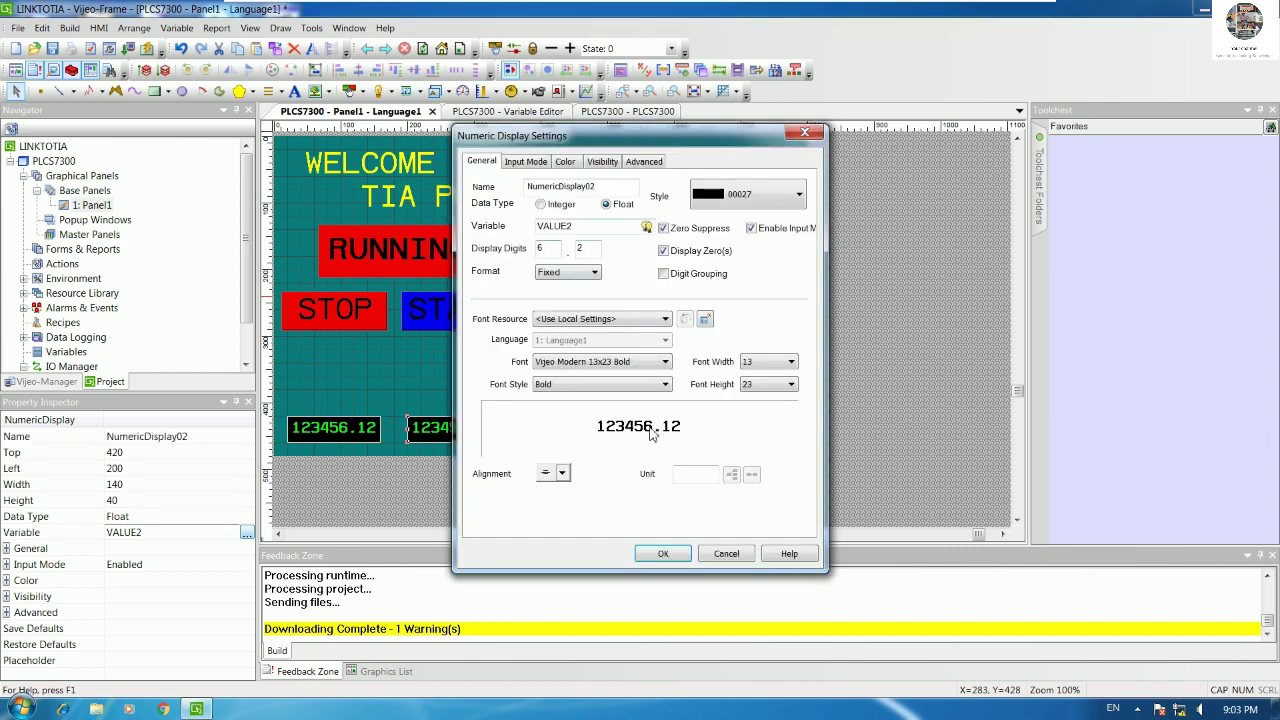
pyautogui.click(663, 554)
pyautogui.click(706, 430)
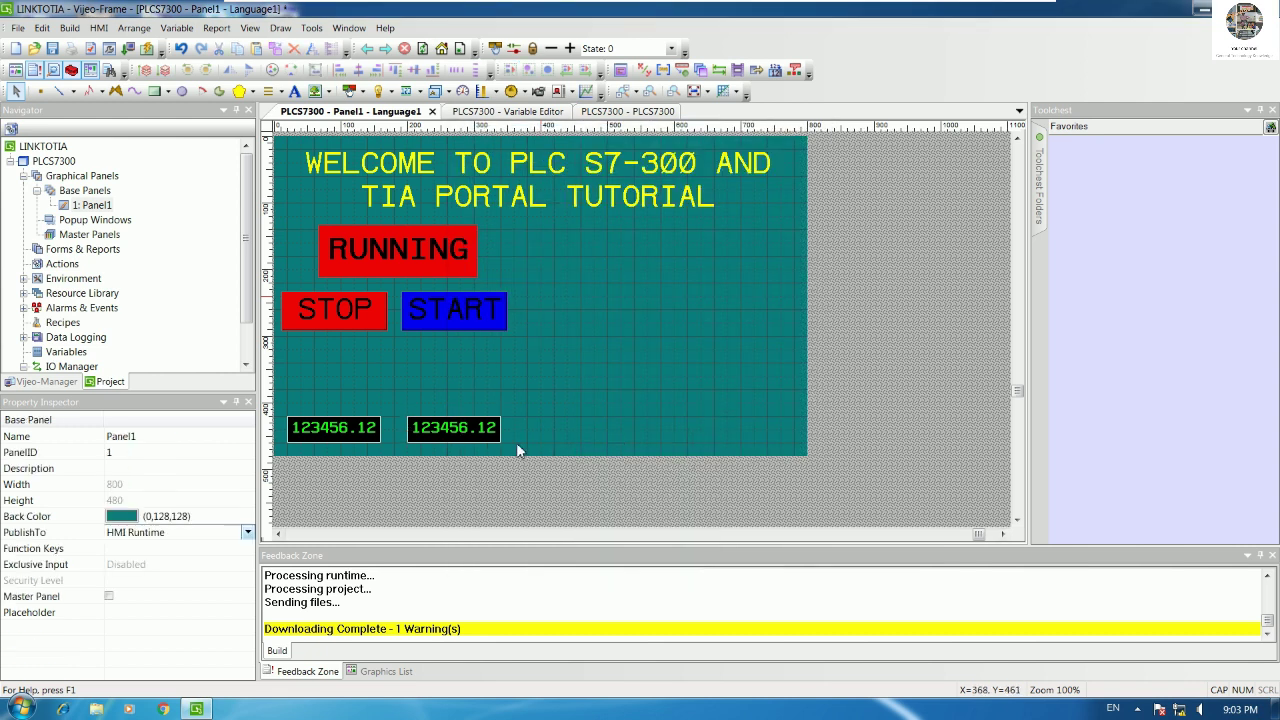
pyautogui.doubleClick(470, 428)
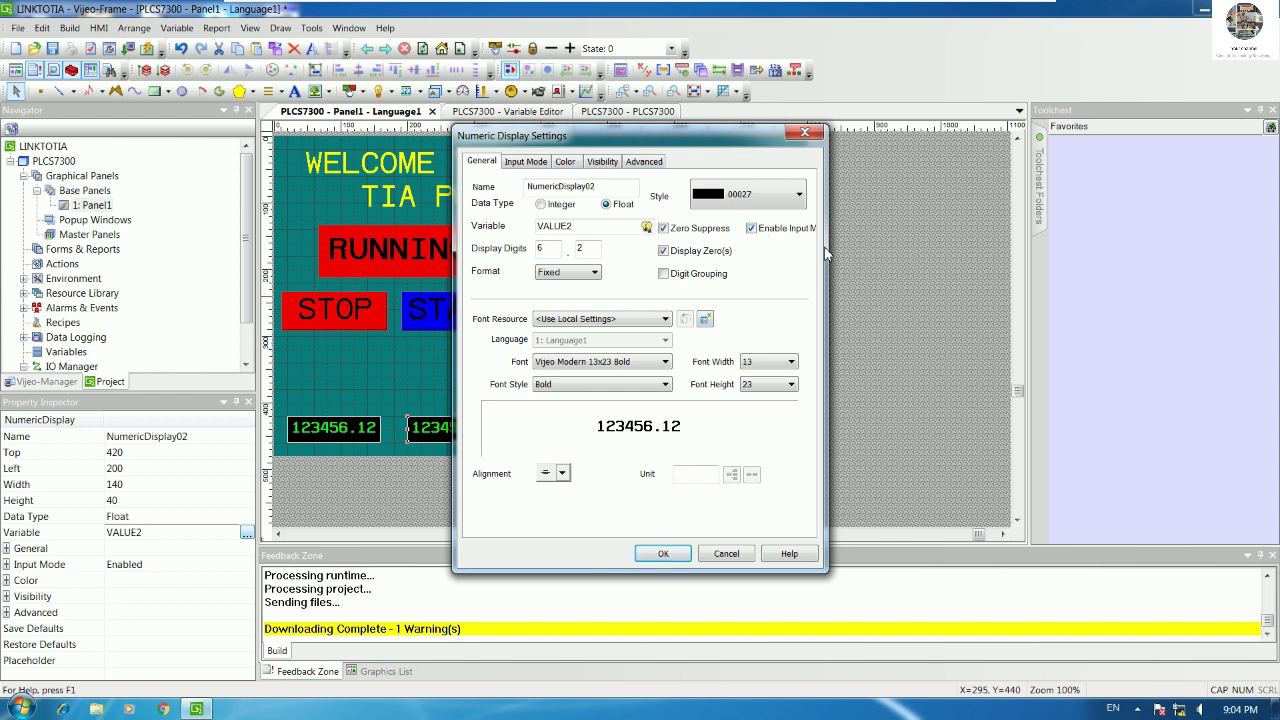
pyautogui.click(663, 554)
pyautogui.click(579, 436)
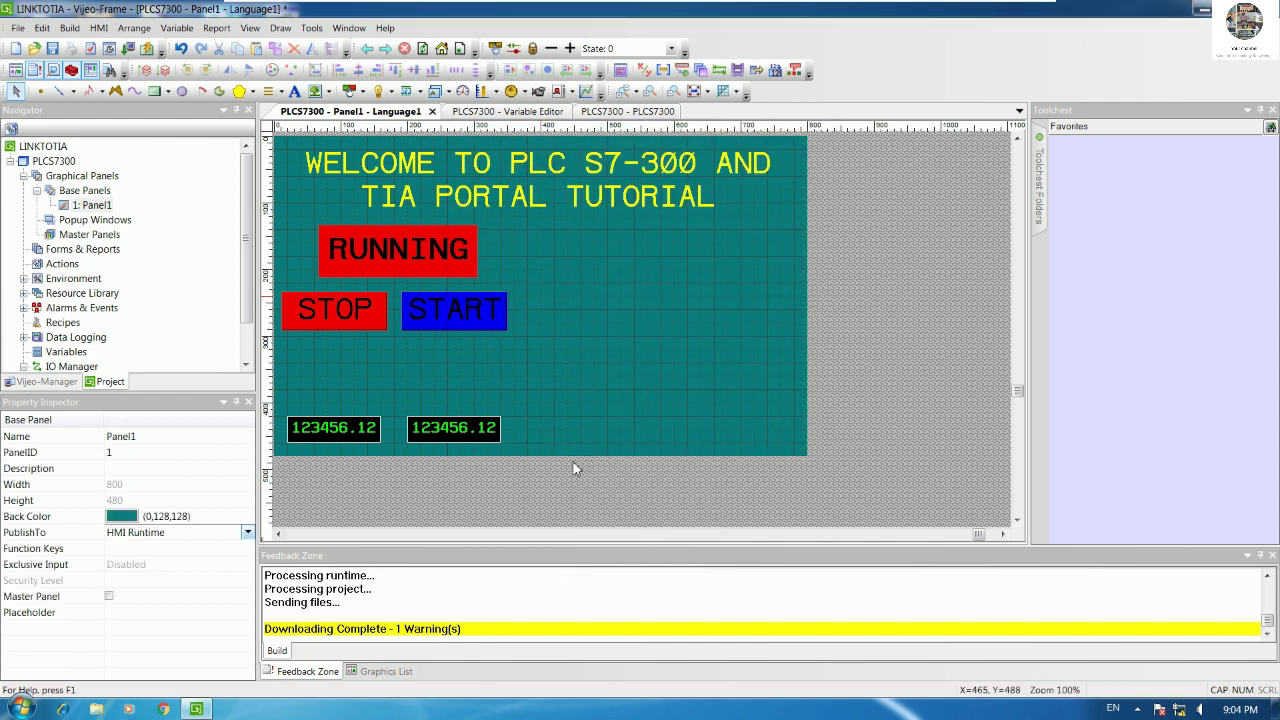
# Step: Copy the VALUE2 numeric display and place the duplicate beside it at Top 420, Left 420
pyautogui.moveTo(473, 429); pyautogui.dragTo(566, 433)
pyautogui.click(486, 435)
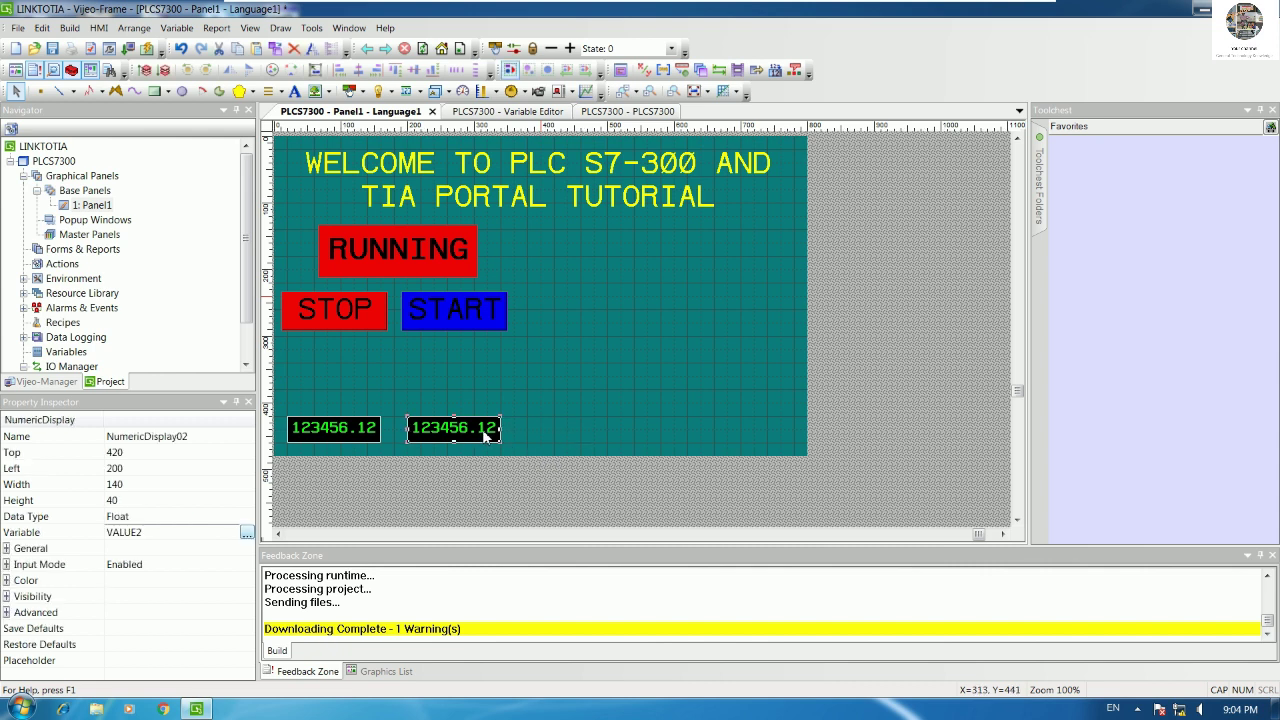
pyautogui.moveTo(594, 431); pyautogui.dragTo(602, 431)
pyautogui.click(695, 426)
pyautogui.click(620, 433)
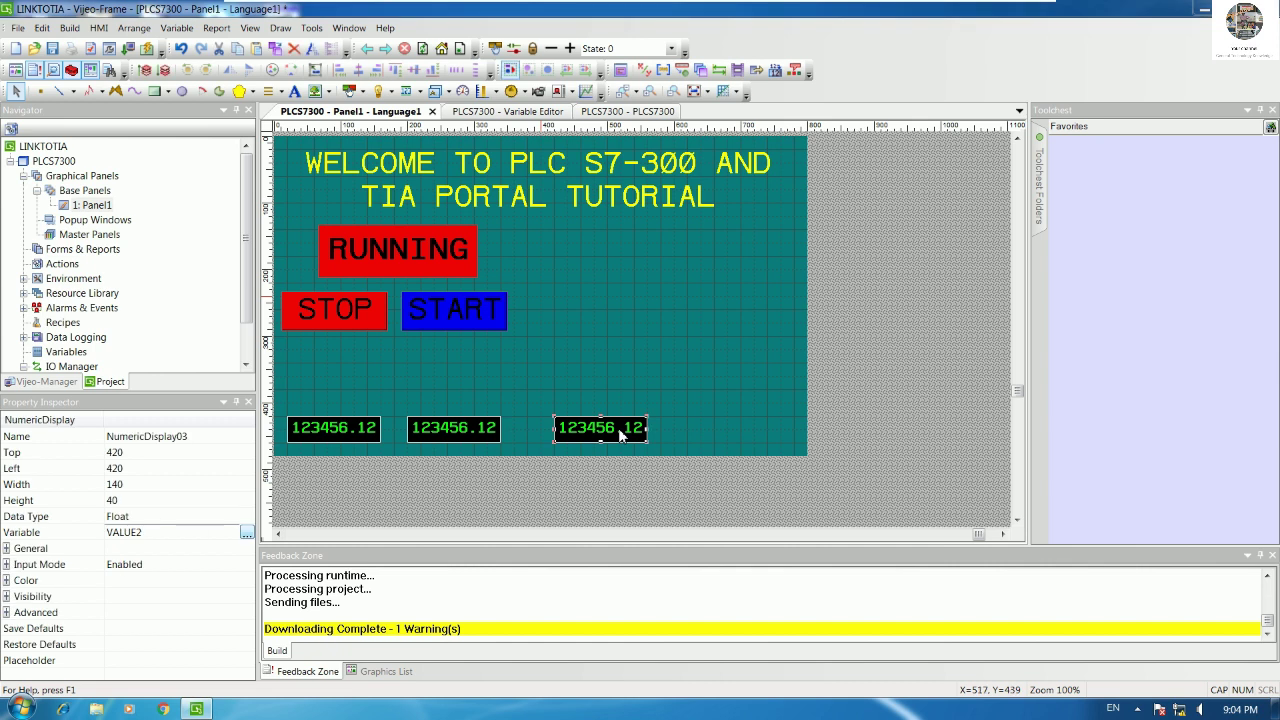
# Step: Disable input mode for the third numeric display and clear its variable
pyautogui.doubleClick(620, 433)
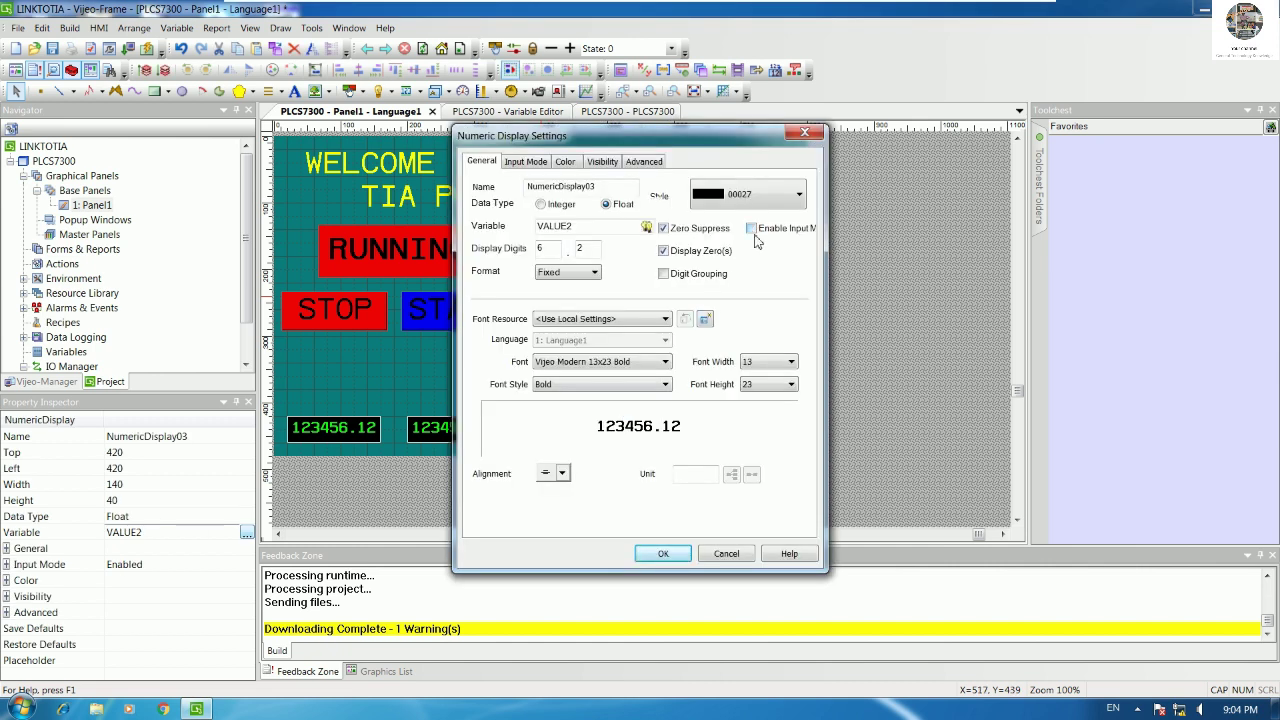
pyautogui.moveTo(686, 138); pyautogui.dragTo(944, 148)
pyautogui.moveTo(852, 238); pyautogui.dragTo(748, 237)
pyautogui.press('Delete')
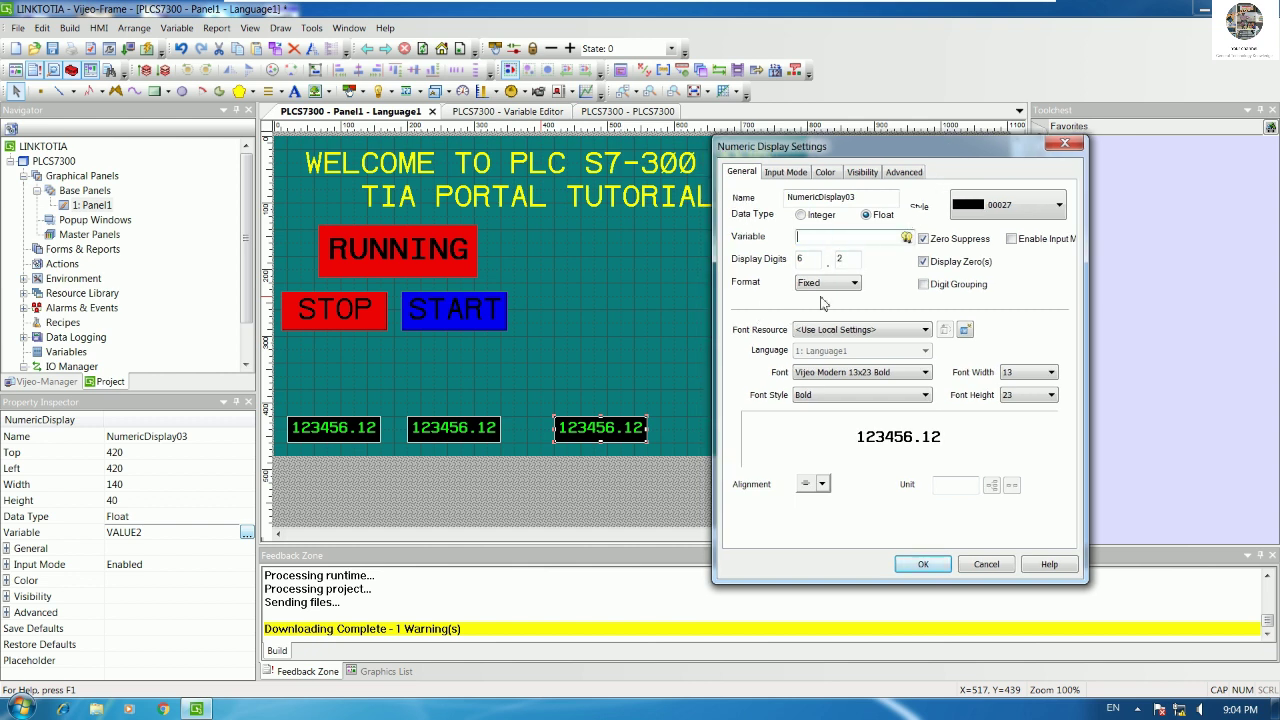
# Step: Start a new external REAL variable named VALUE3 in scan group S7300400Series01 for the third display
pyautogui.click(907, 238)
pyautogui.click(1062, 344)
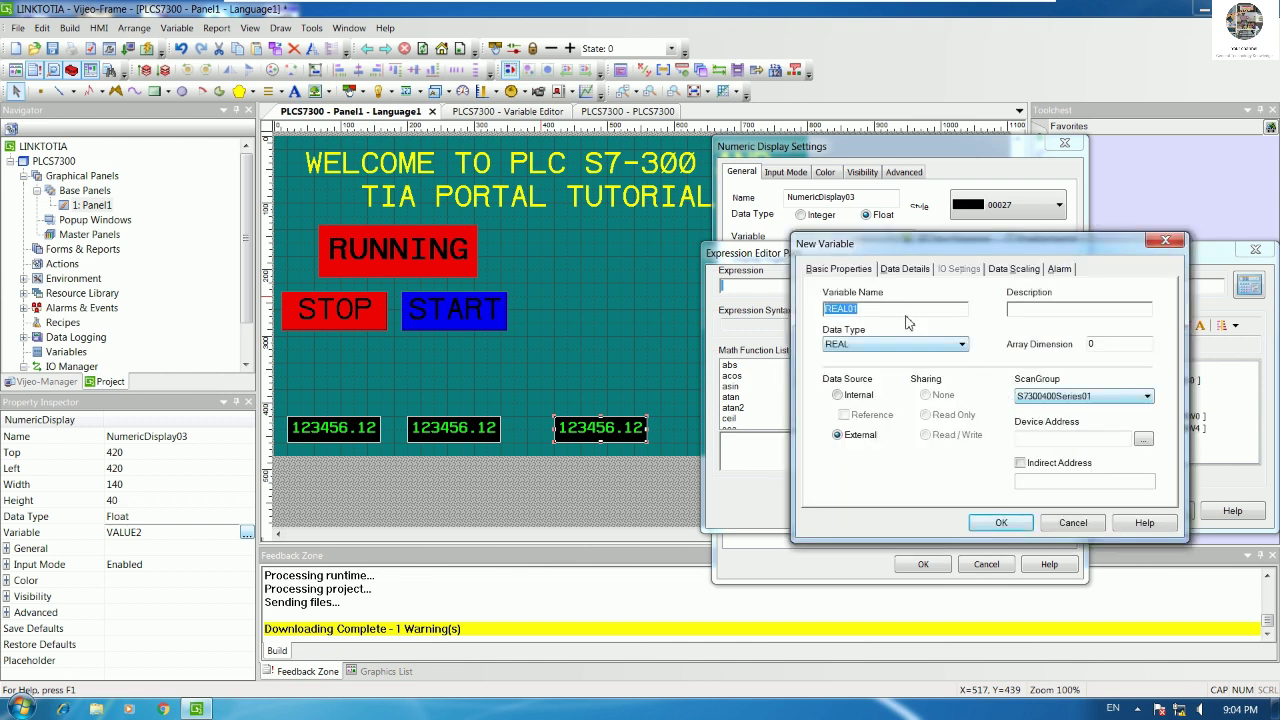
pyautogui.write('VALUE3')
pyautogui.click(1001, 522)
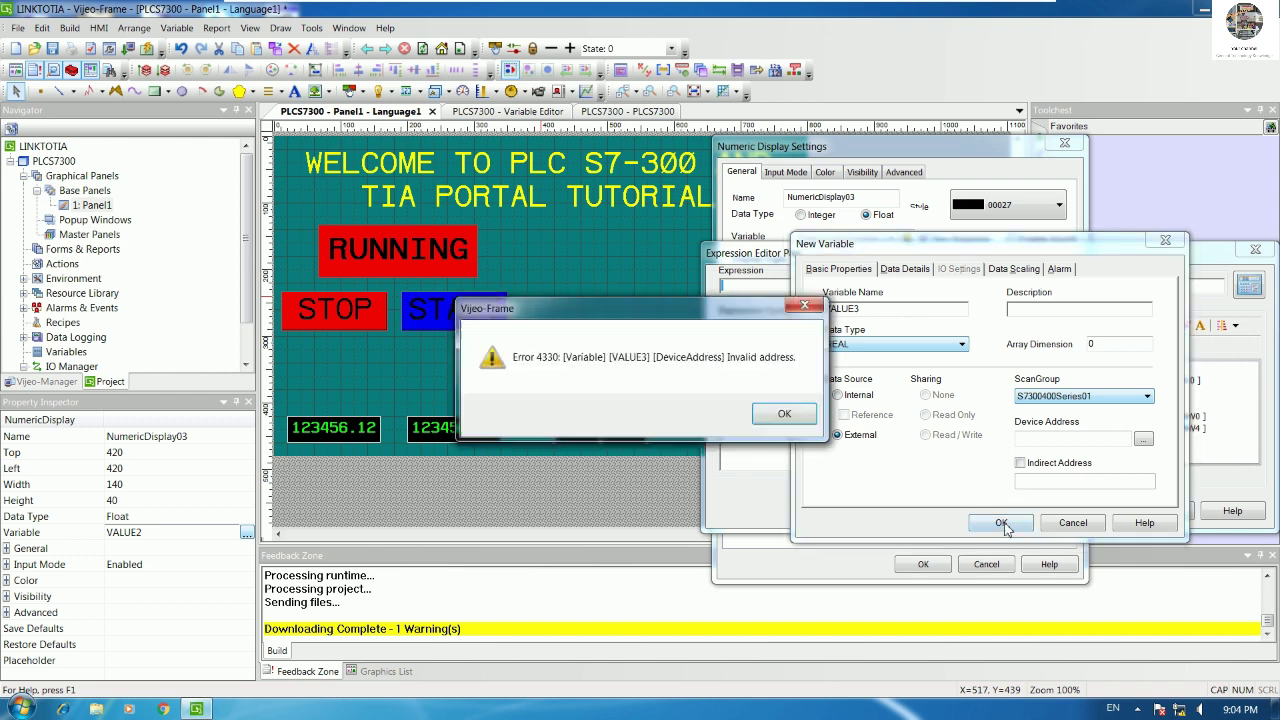
pyautogui.click(783, 414)
# Step: Set VALUE3's device address to memory area DB, data block 1, address 8
pyautogui.click(1143, 438)
pyautogui.click(1022, 341)
pyautogui.click(1005, 381)
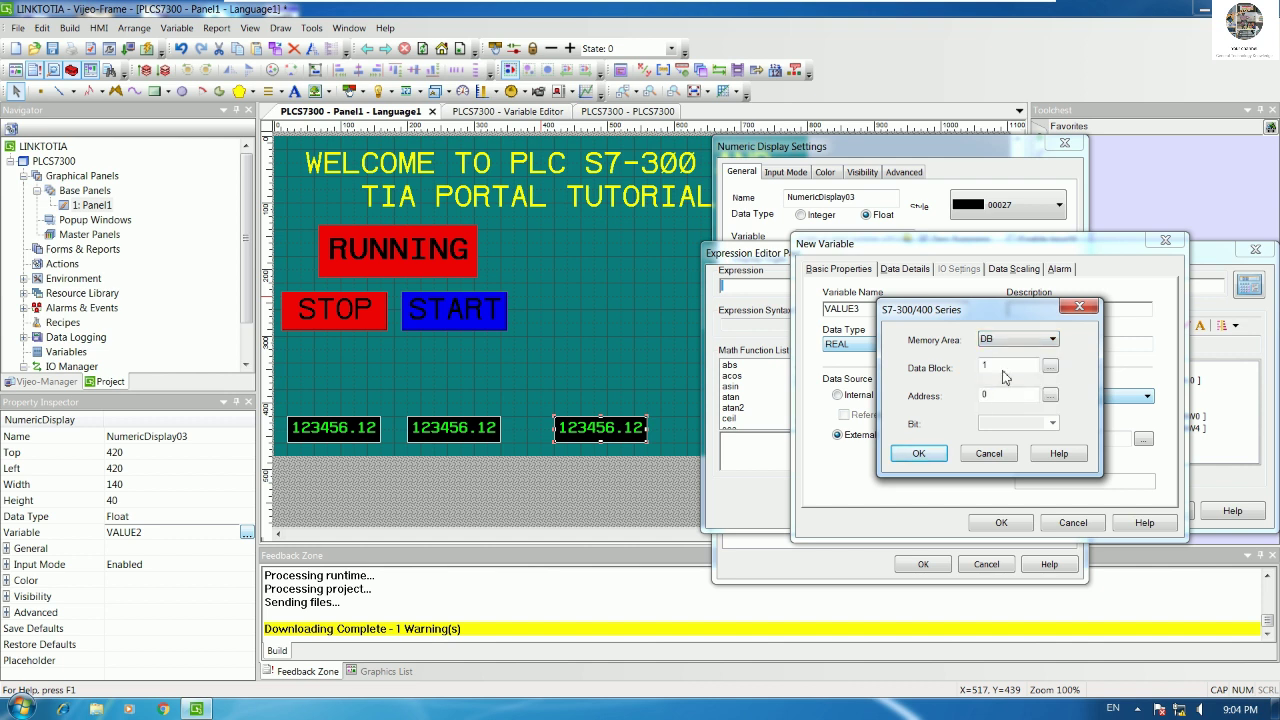
pyautogui.press('Tab')
# Step: Switch to TIA Portal to check VALUE3's address at the ADD block output in Main [OB1], and return to Vijeo Designer
pyautogui.click(993, 10)
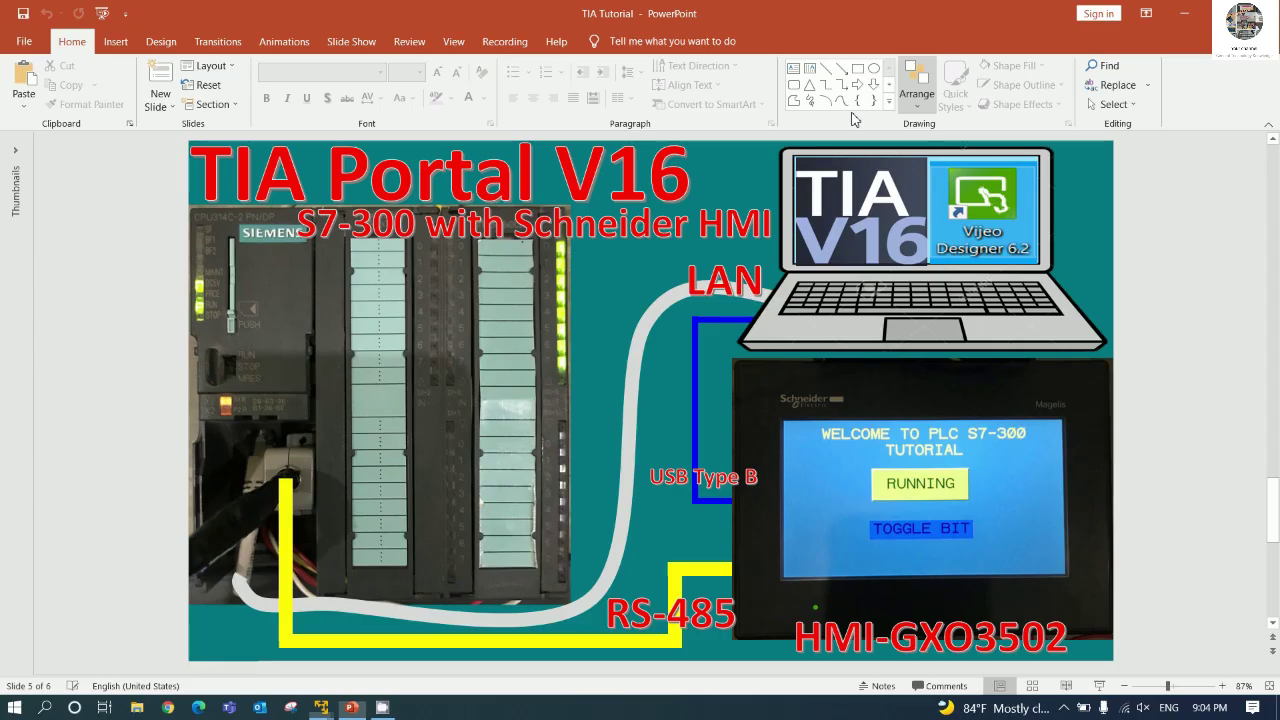
pyautogui.moveTo(340, 706)
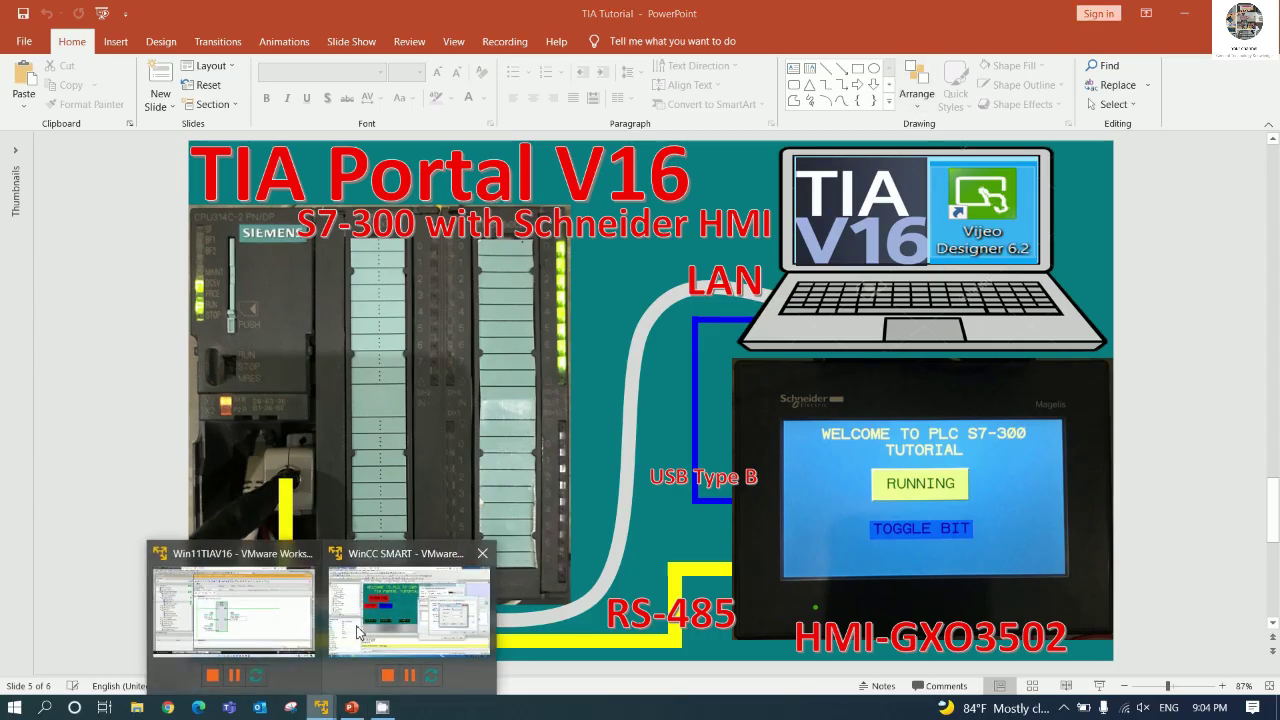
pyautogui.click(292, 630)
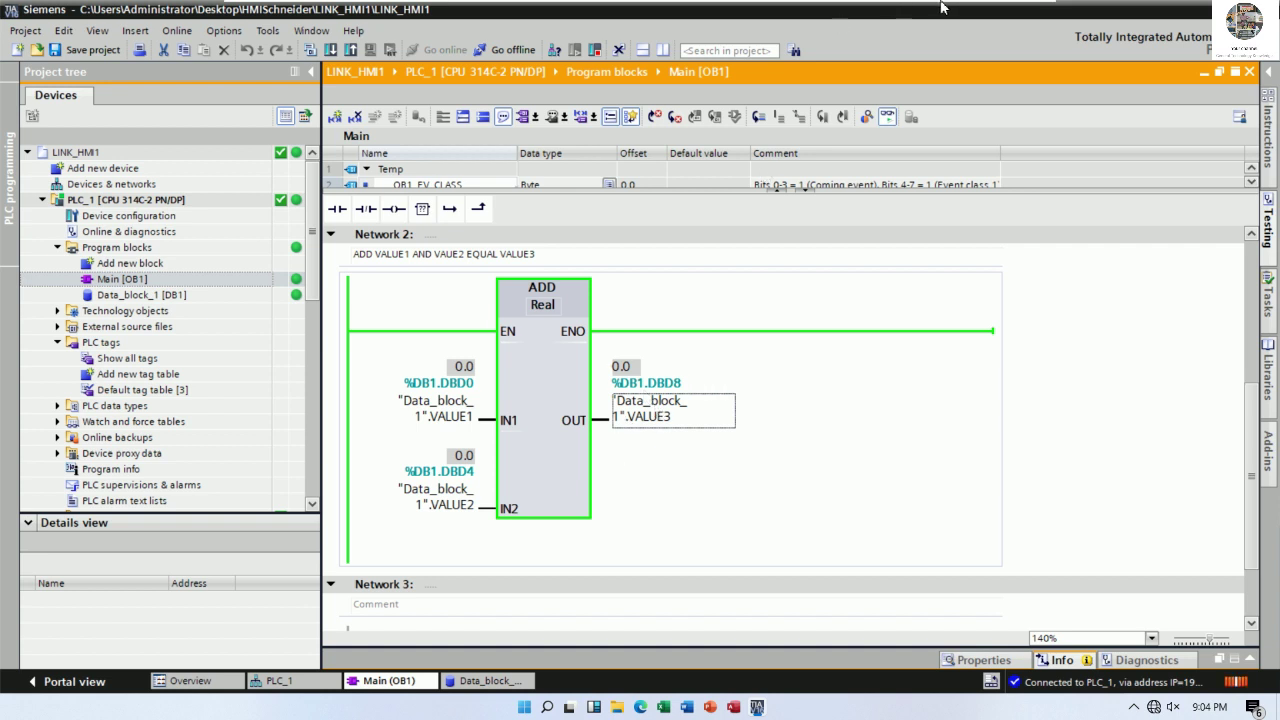
pyautogui.click(993, 10)
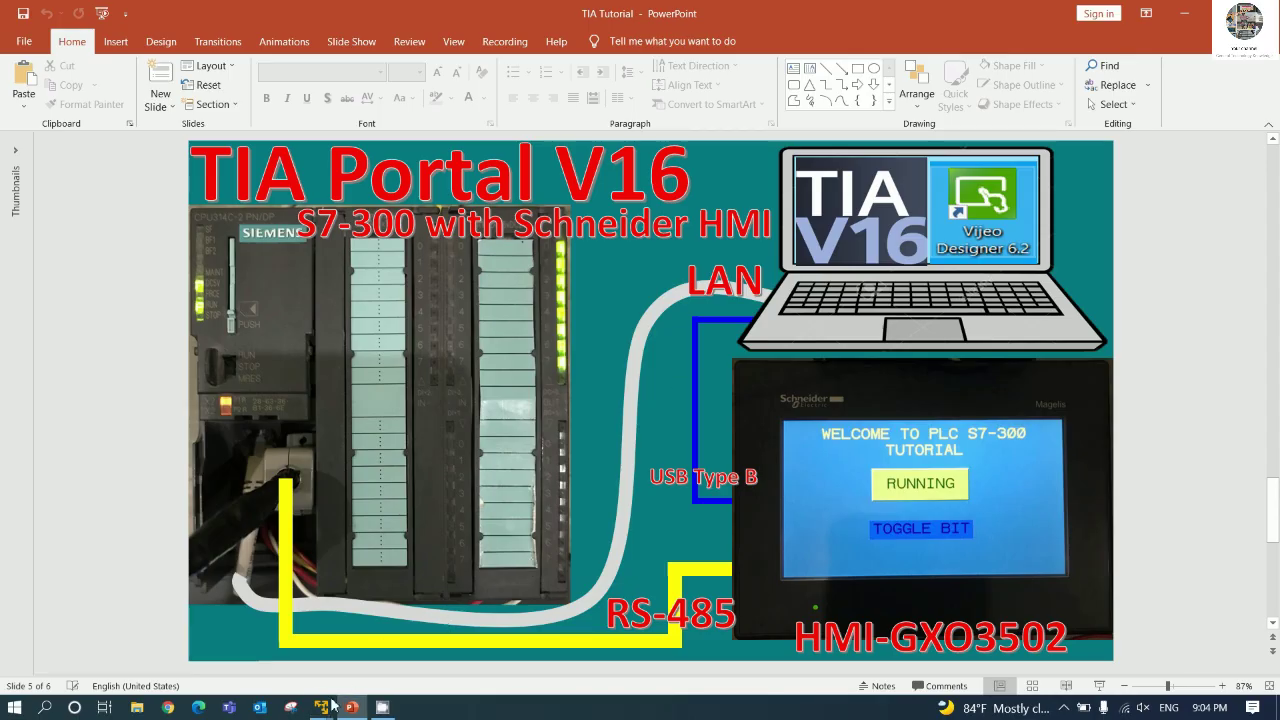
pyautogui.moveTo(321, 707)
pyautogui.click(410, 610)
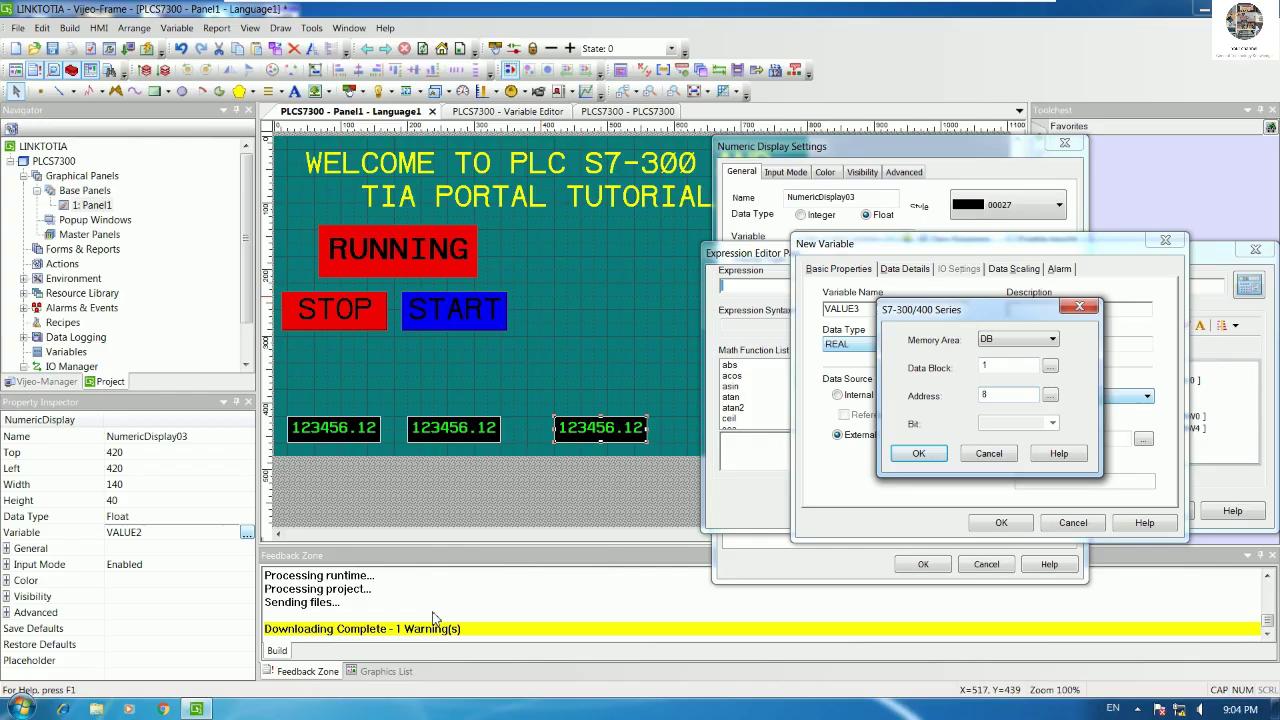
# Step: Accept the DB1.DBW8 address, create VALUE3 and assign it to the third numeric display
pyautogui.click(918, 453)
pyautogui.click(1002, 527)
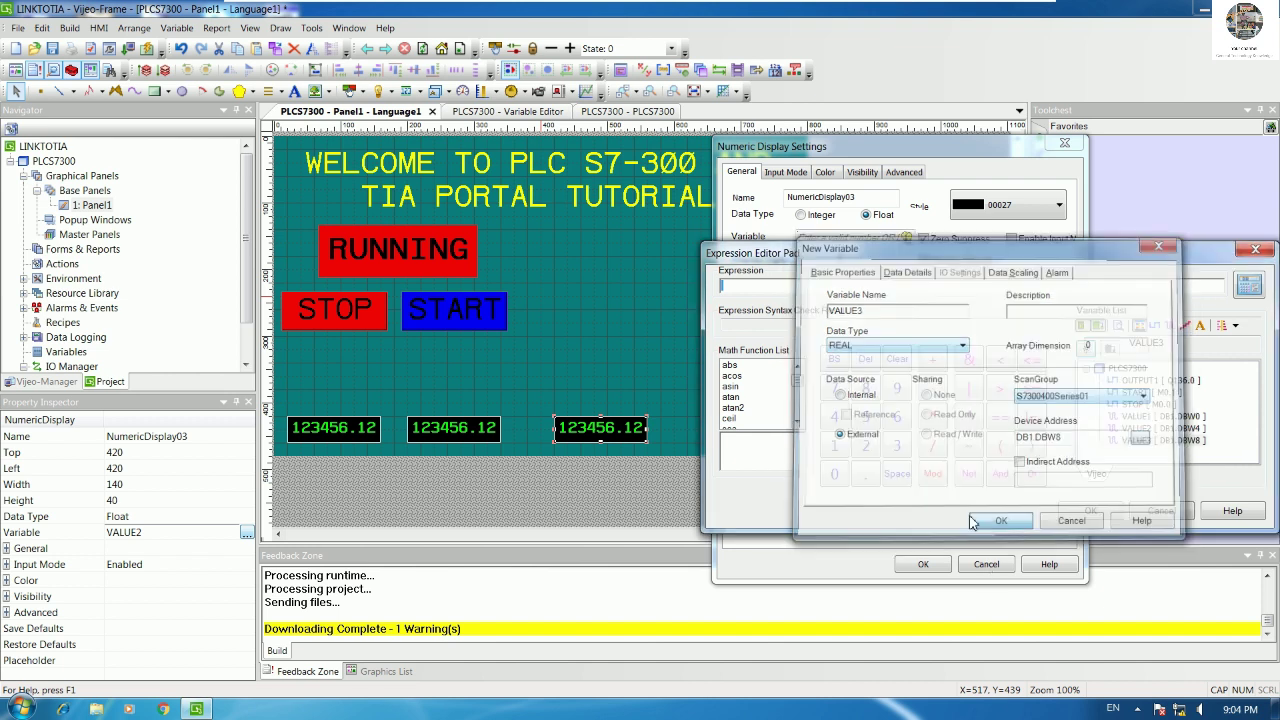
pyautogui.click(1085, 522)
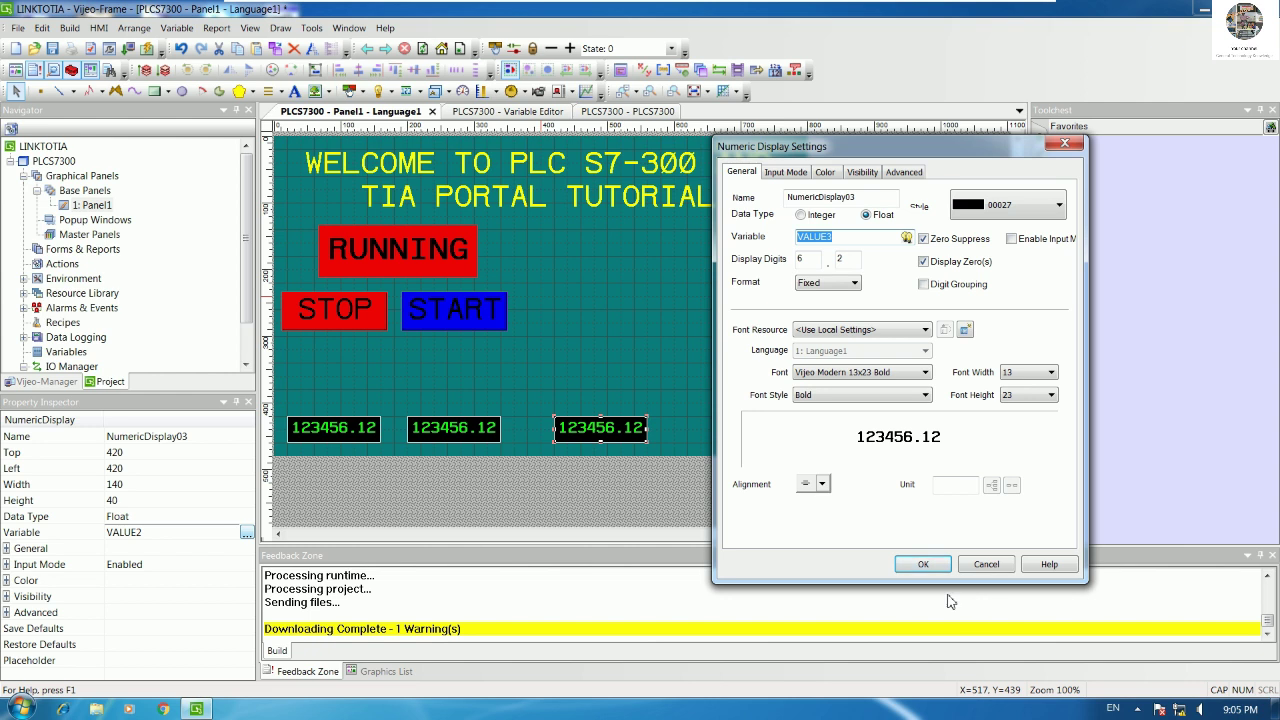
pyautogui.click(923, 564)
pyautogui.click(657, 366)
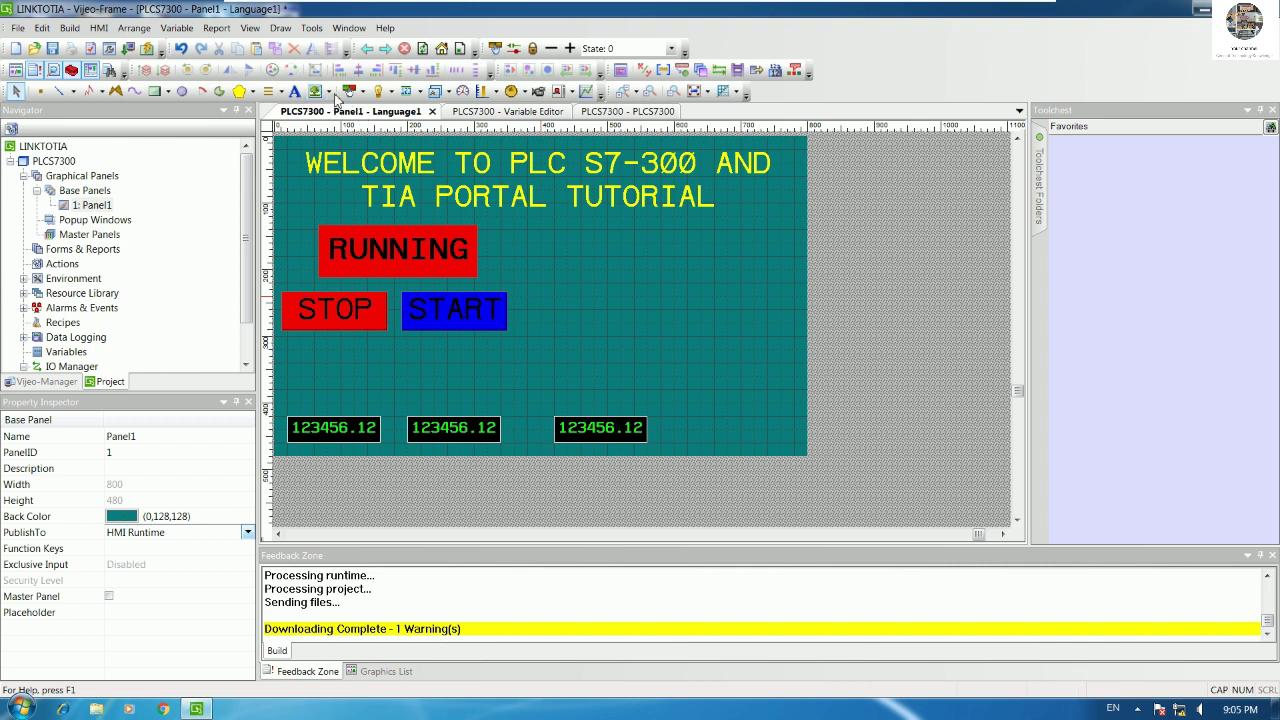
# Step: Add a "+" text in the free area of Panel1 above the third numeric display
pyautogui.click(295, 91)
pyautogui.click(641, 353)
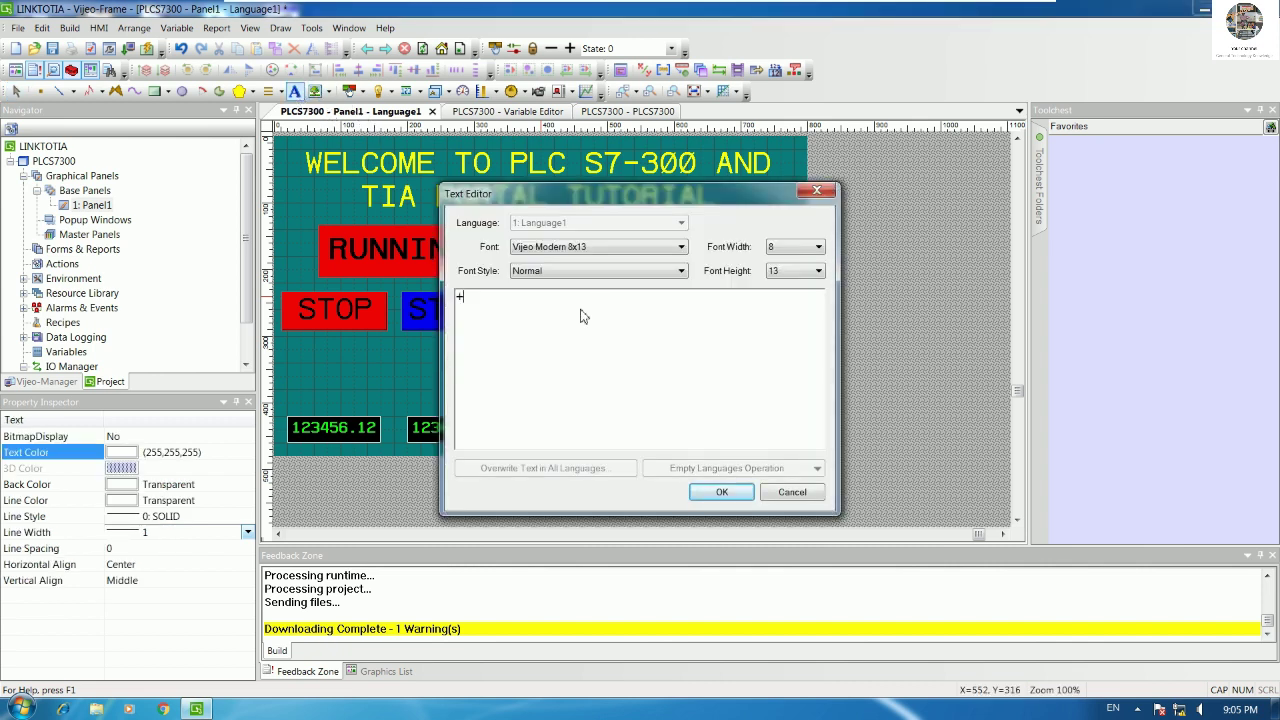
pyautogui.click(727, 492)
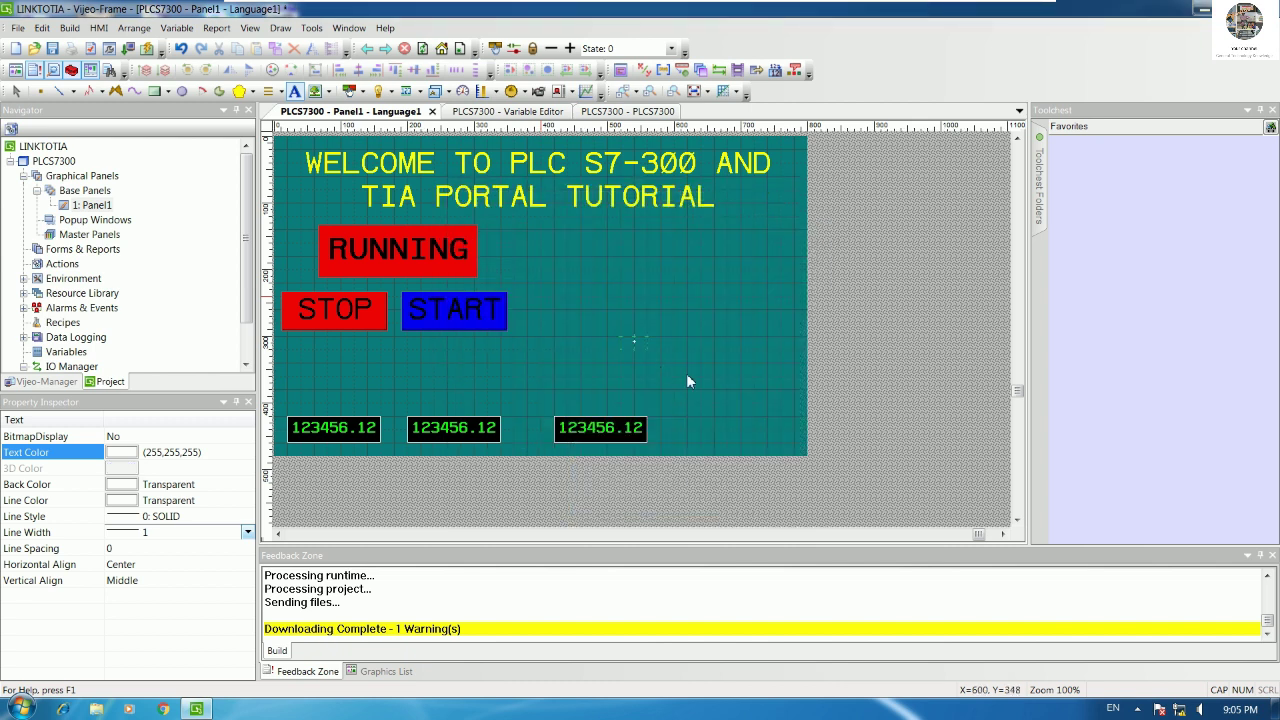
pyautogui.click(684, 362)
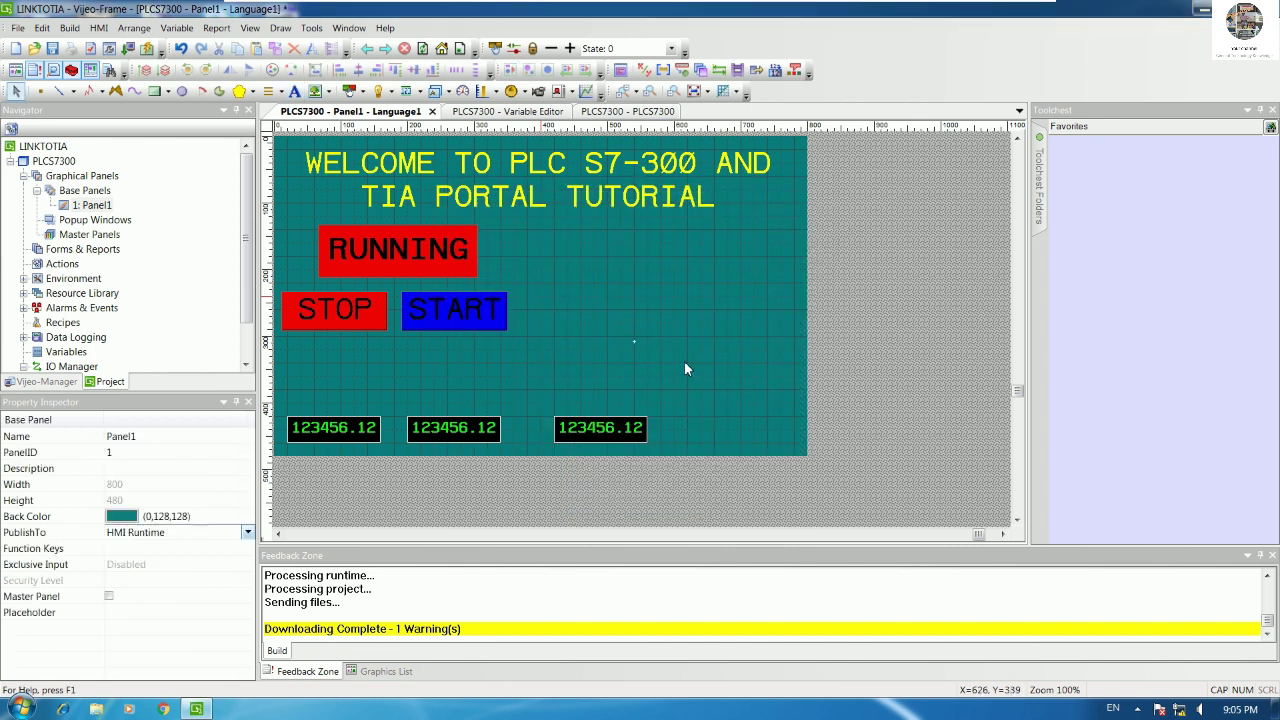
# Step: Enlarge the "+" text by setting its font to Vijeo Modern 28x50
pyautogui.doubleClick(634, 346)
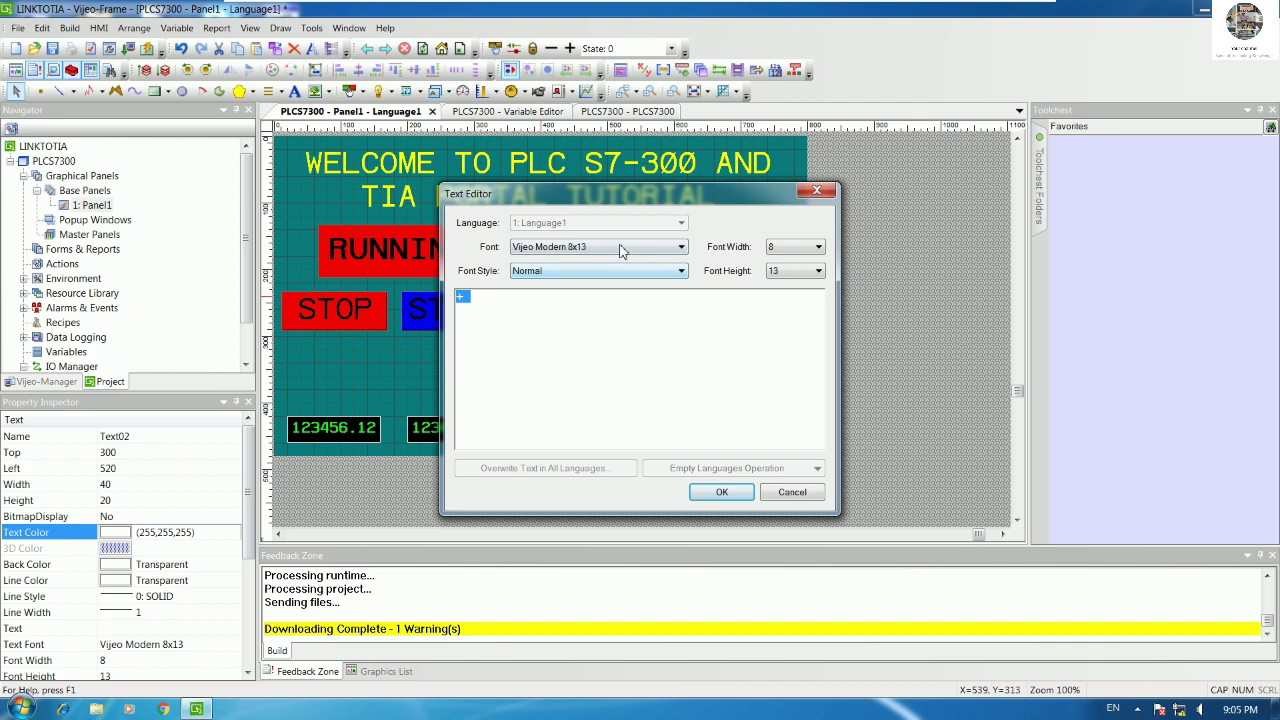
pyautogui.click(620, 250)
pyautogui.click(595, 425)
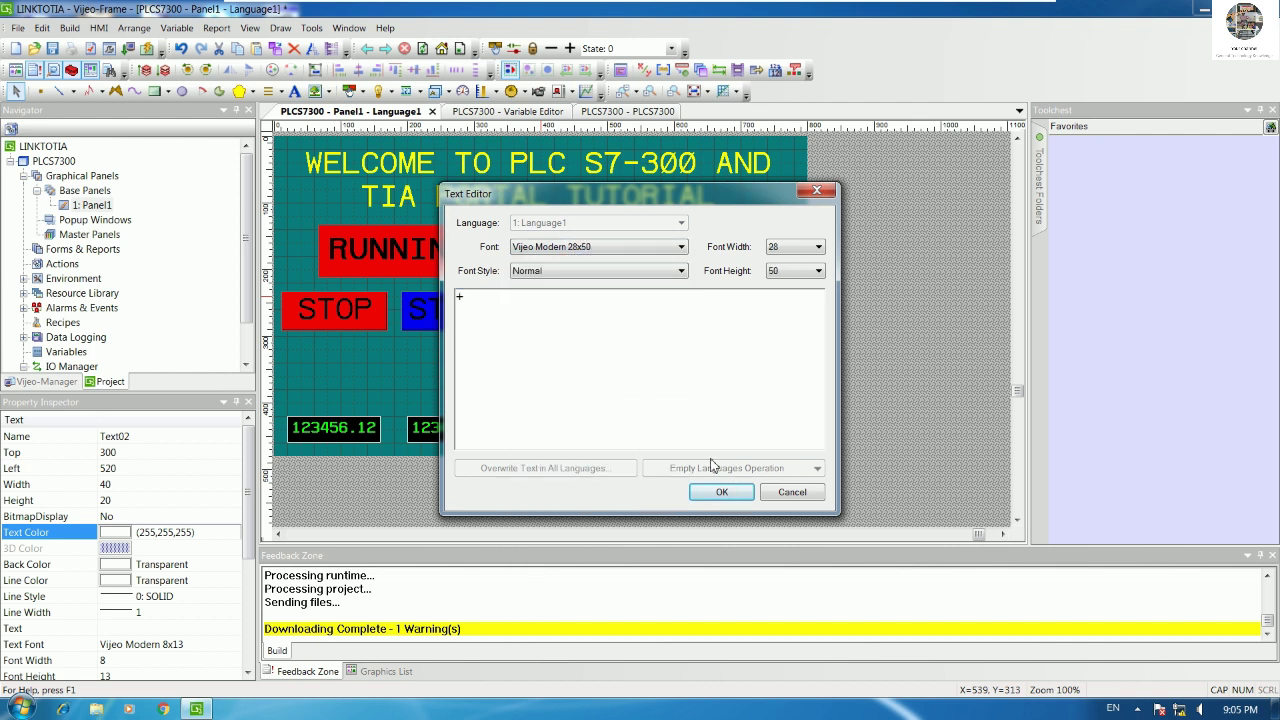
pyautogui.click(720, 491)
pyautogui.click(705, 359)
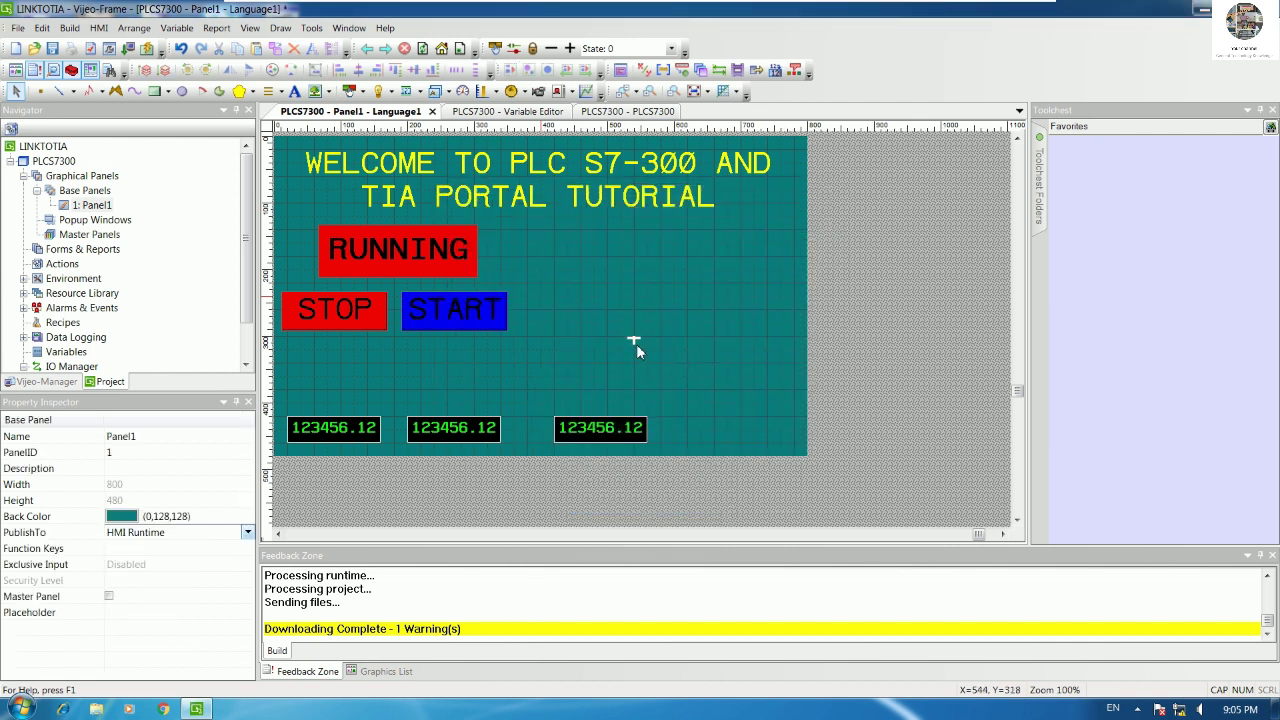
# Step: Move the "+" text between the first and second numeric displays and nudge it down to line up with them
pyautogui.click(635, 342)
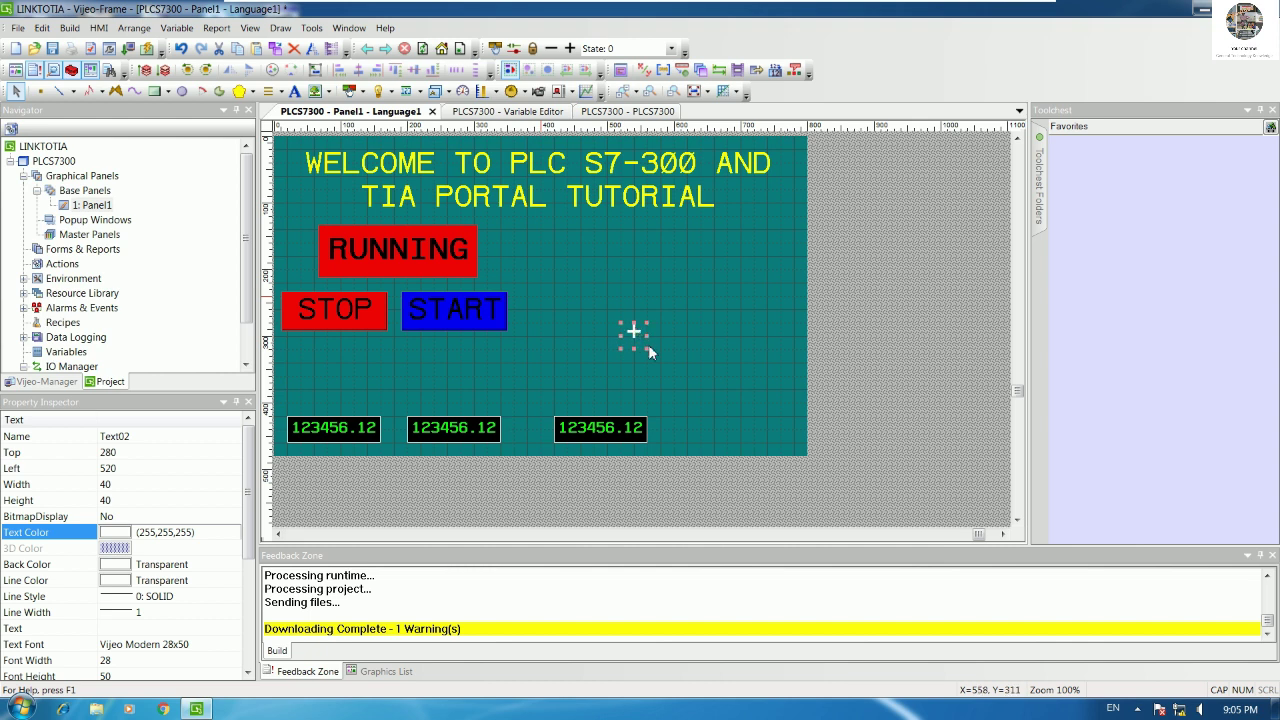
pyautogui.click(633, 334)
pyautogui.moveTo(633, 331); pyautogui.dragTo(395, 430)
pyautogui.click(634, 334)
pyautogui.press('Down')
pyautogui.press('Down')
pyautogui.press('Down')
pyautogui.press('Down')
pyautogui.press('Down')
pyautogui.press('Down')
pyautogui.click(532, 372)
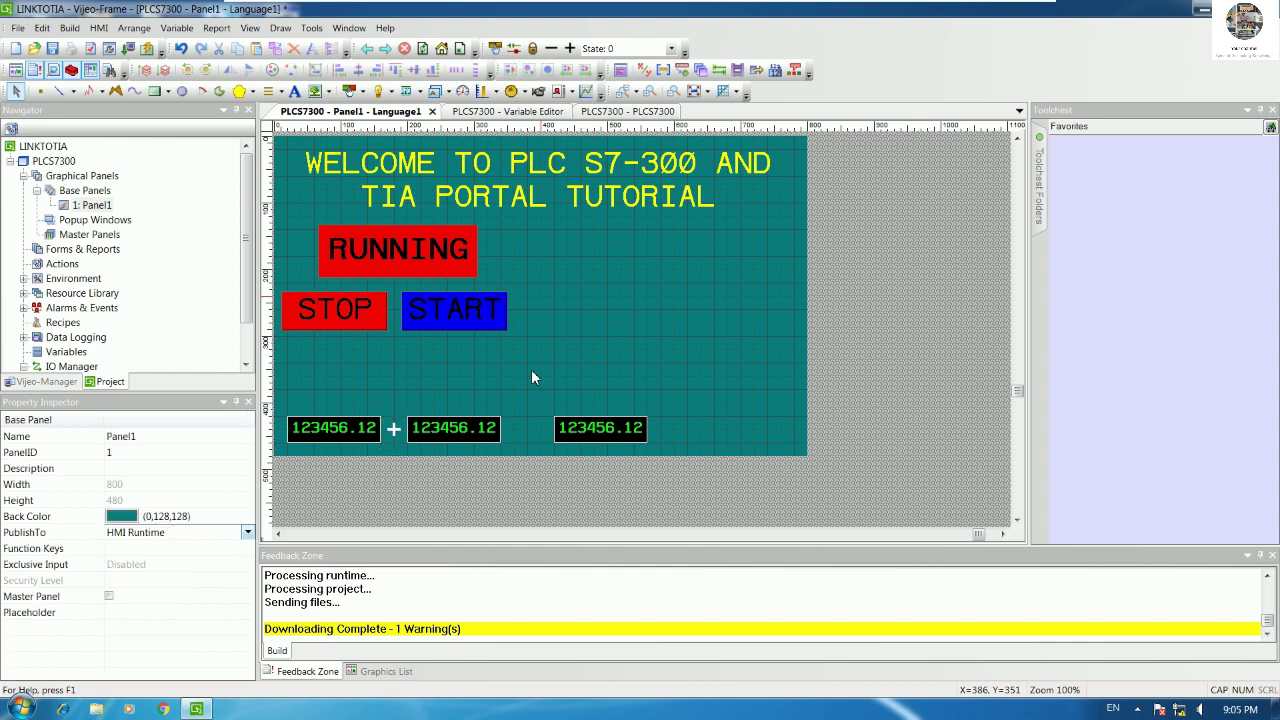
# Step: Copy the "+" text and place the duplicate between the second and third numeric displays at Top 423, Left 360
pyautogui.click(396, 431)
pyautogui.click(532, 430)
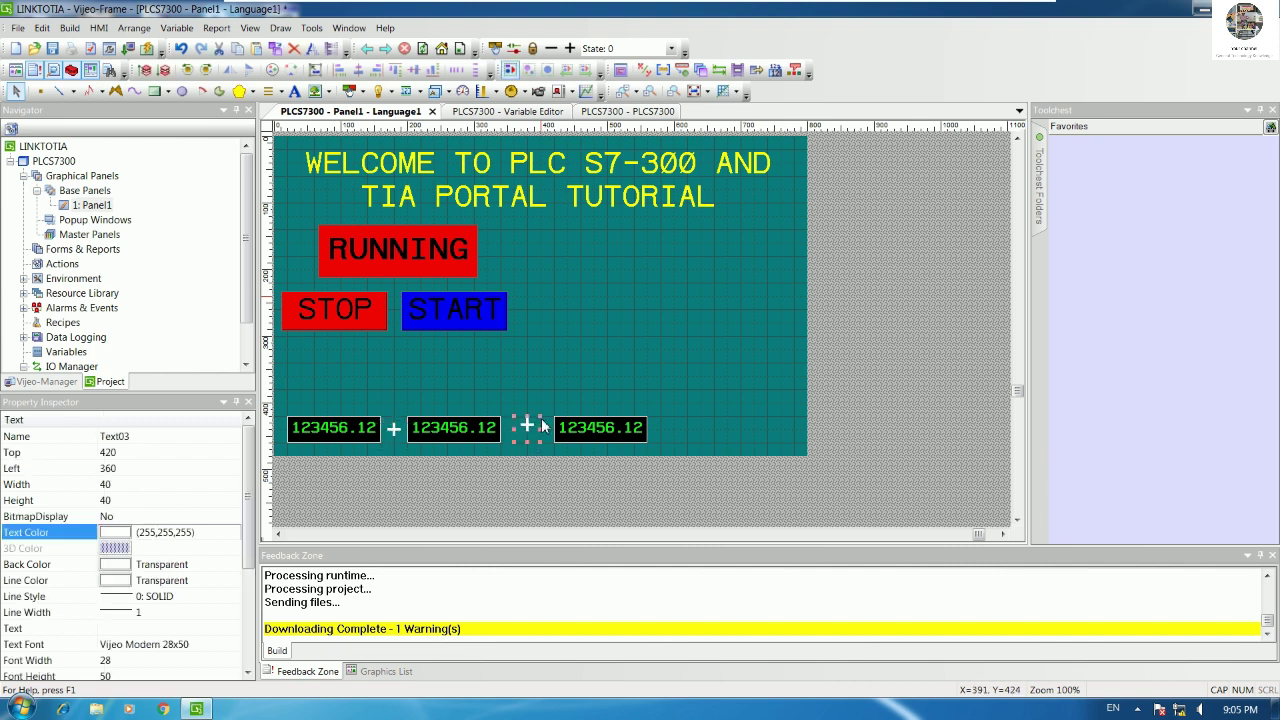
pyautogui.click(588, 366)
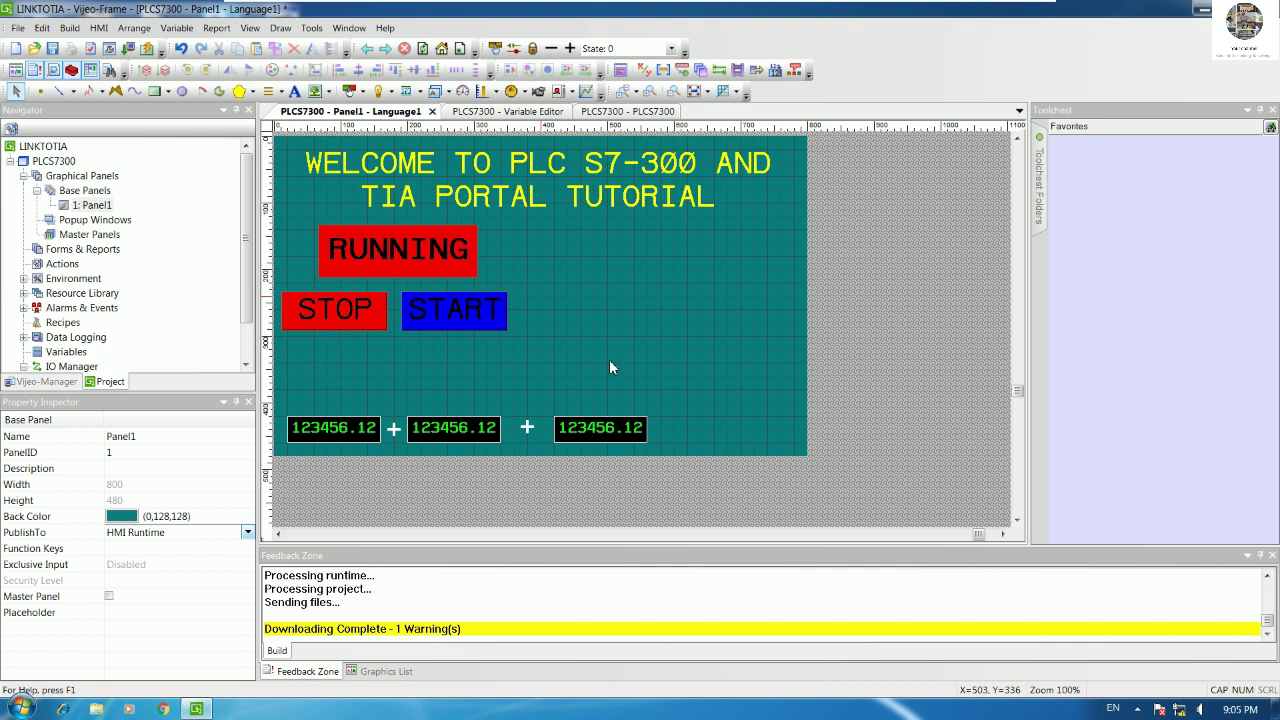
# Step: Change the duplicated text between the second and third displays to "="
pyautogui.doubleClick(527, 428)
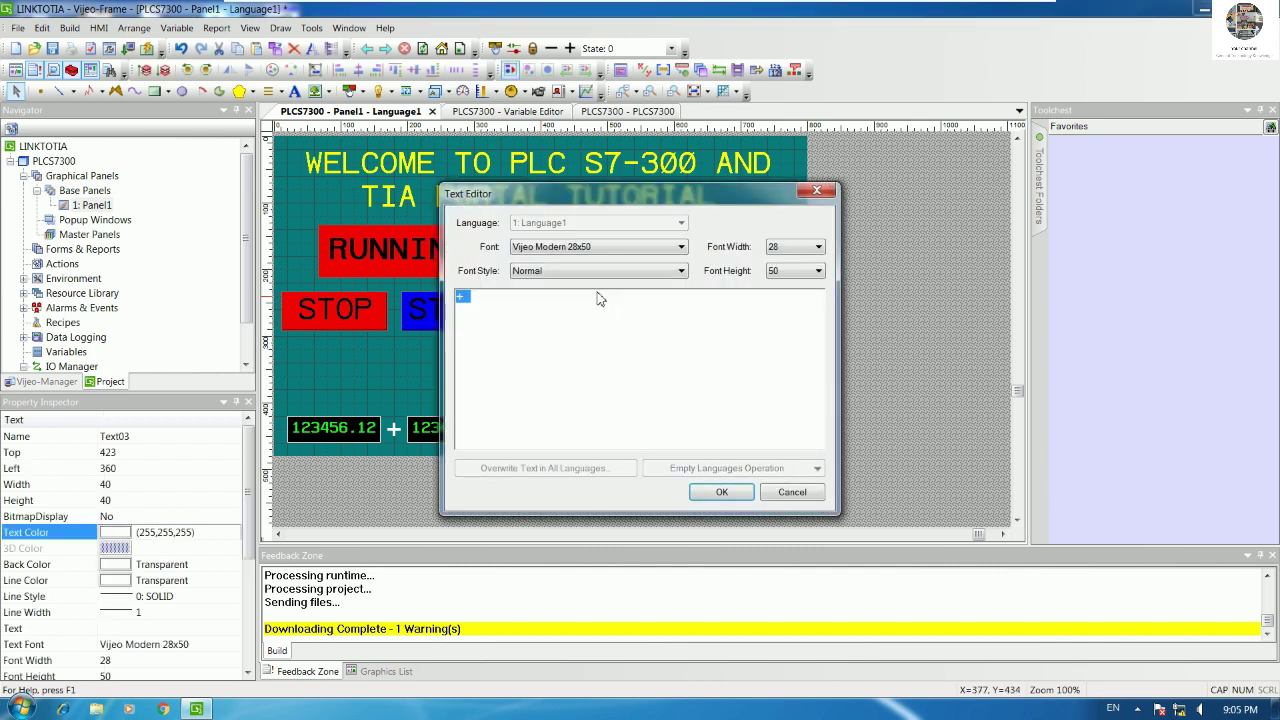
pyautogui.click(539, 314)
pyautogui.write('=')
pyautogui.click(721, 491)
pyautogui.click(687, 403)
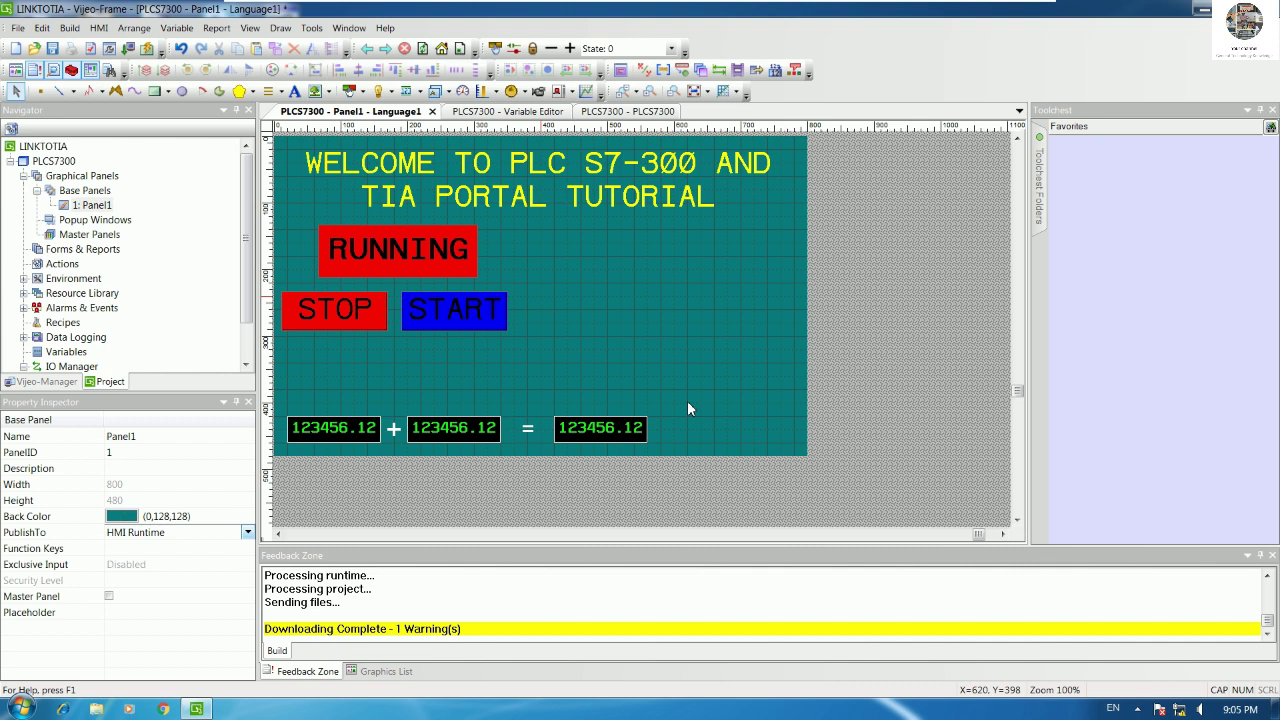
pyautogui.click(345, 430)
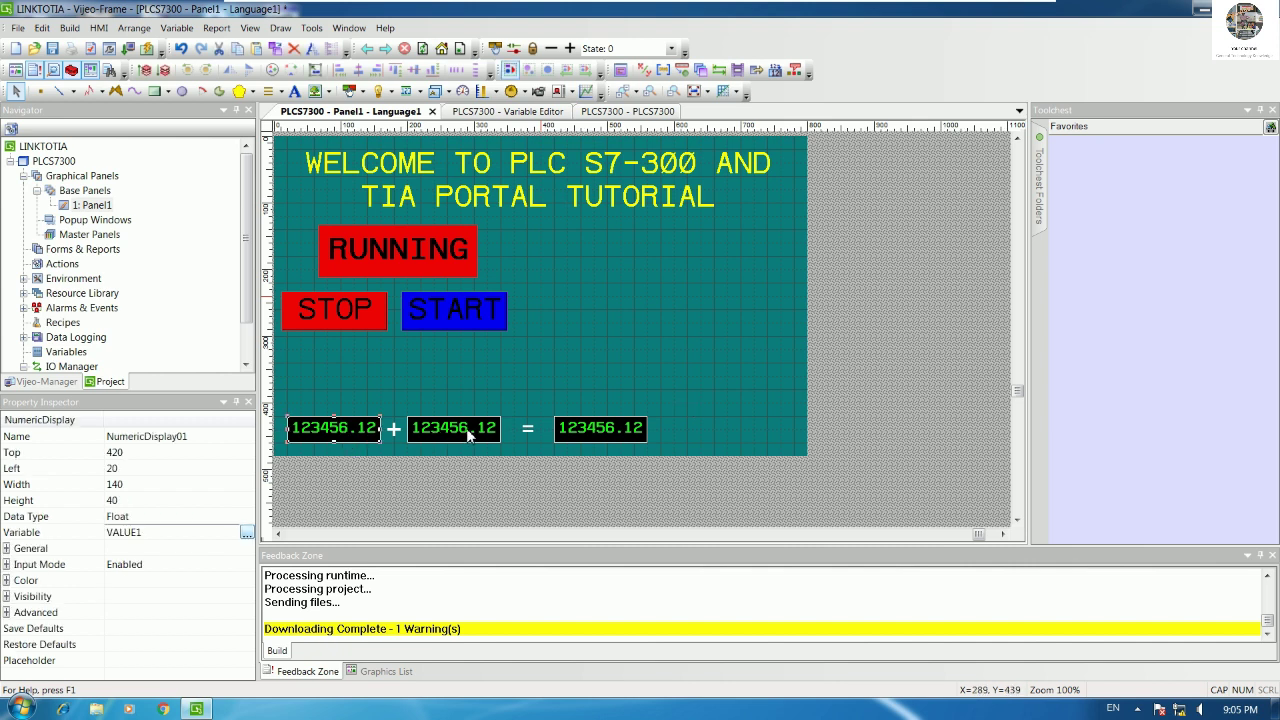
pyautogui.click(612, 430)
pyautogui.click(655, 402)
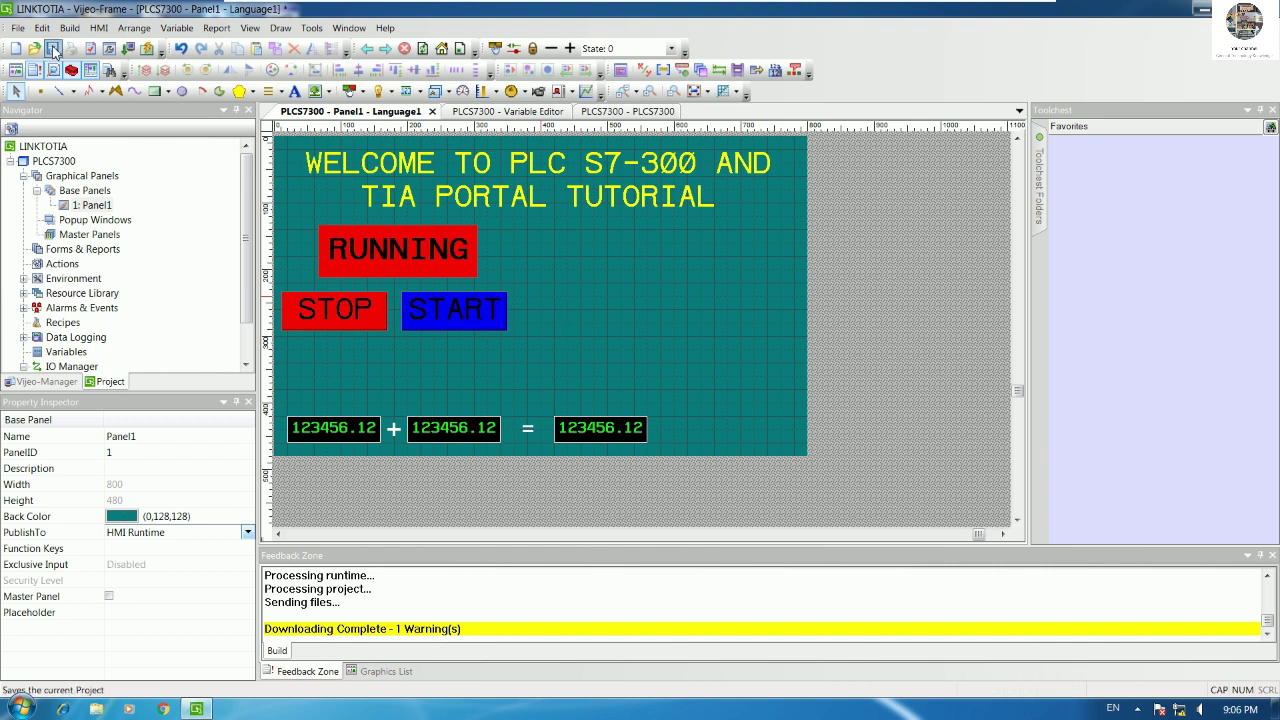
# Step: Run and close a simulation of Panel1, and download the project to the target with all run-time data deleted, saving it for the backup
pyautogui.click(147, 48)
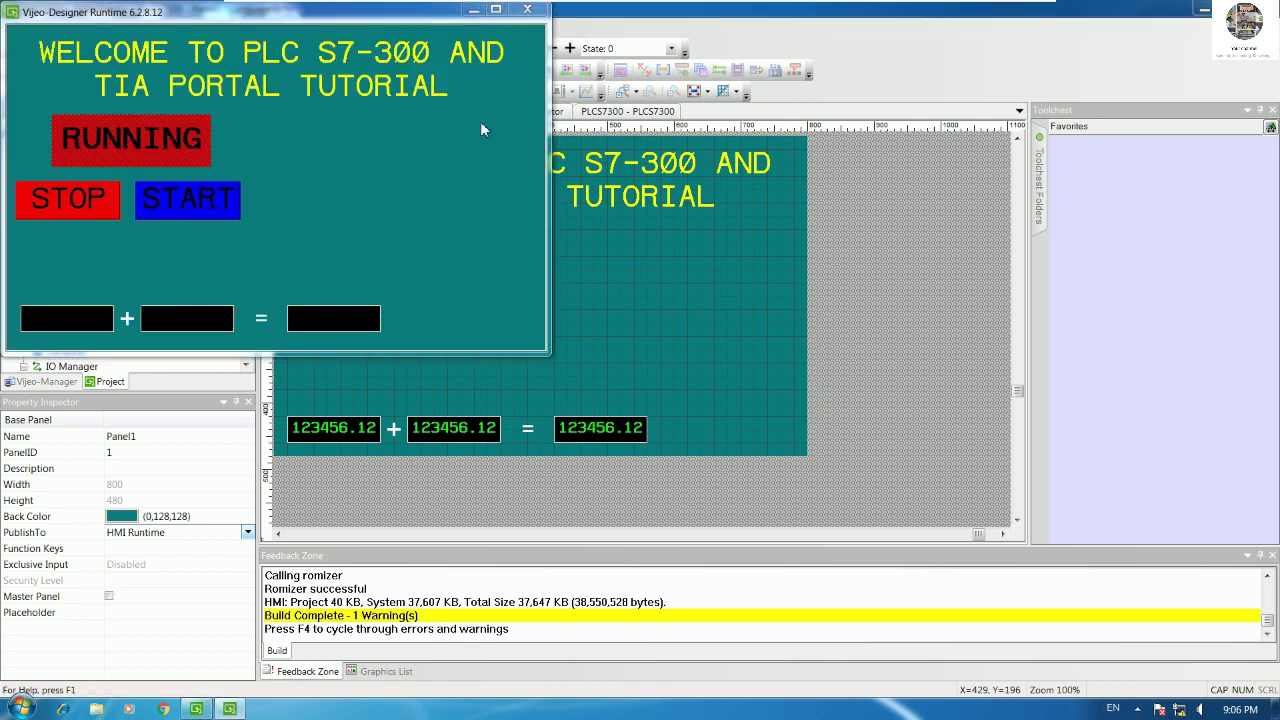
pyautogui.click(535, 12)
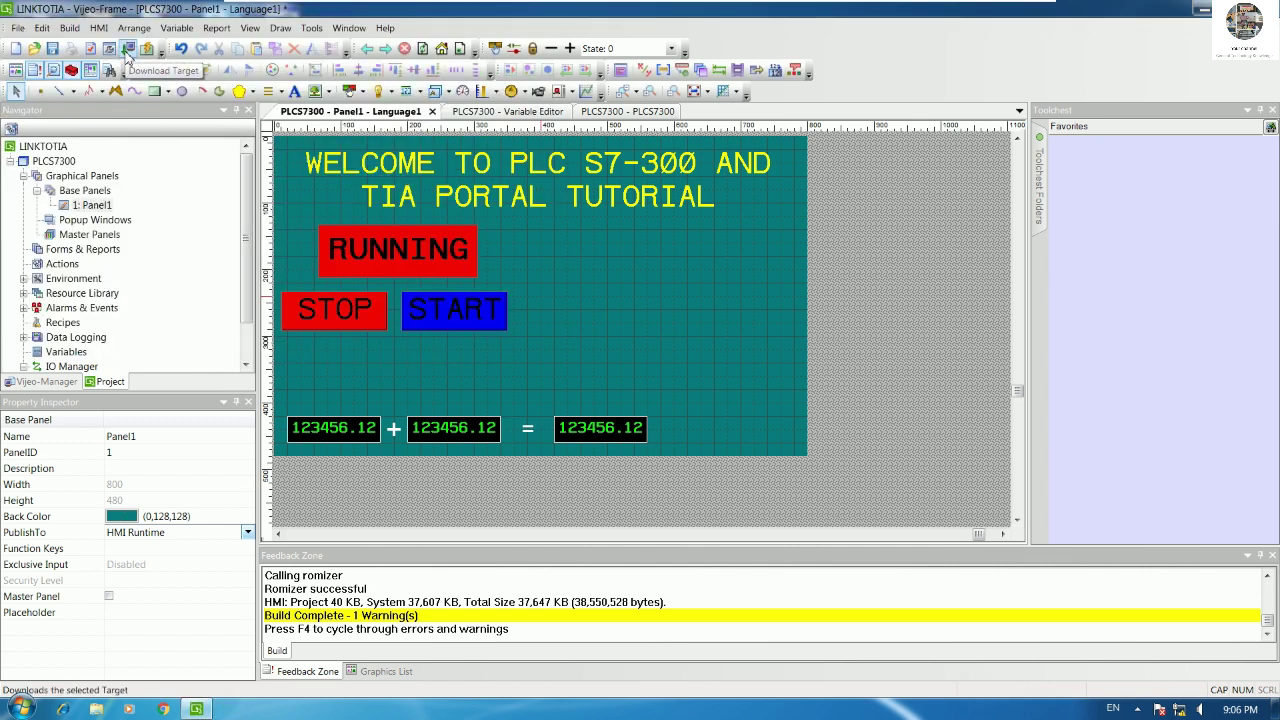
pyautogui.click(127, 50)
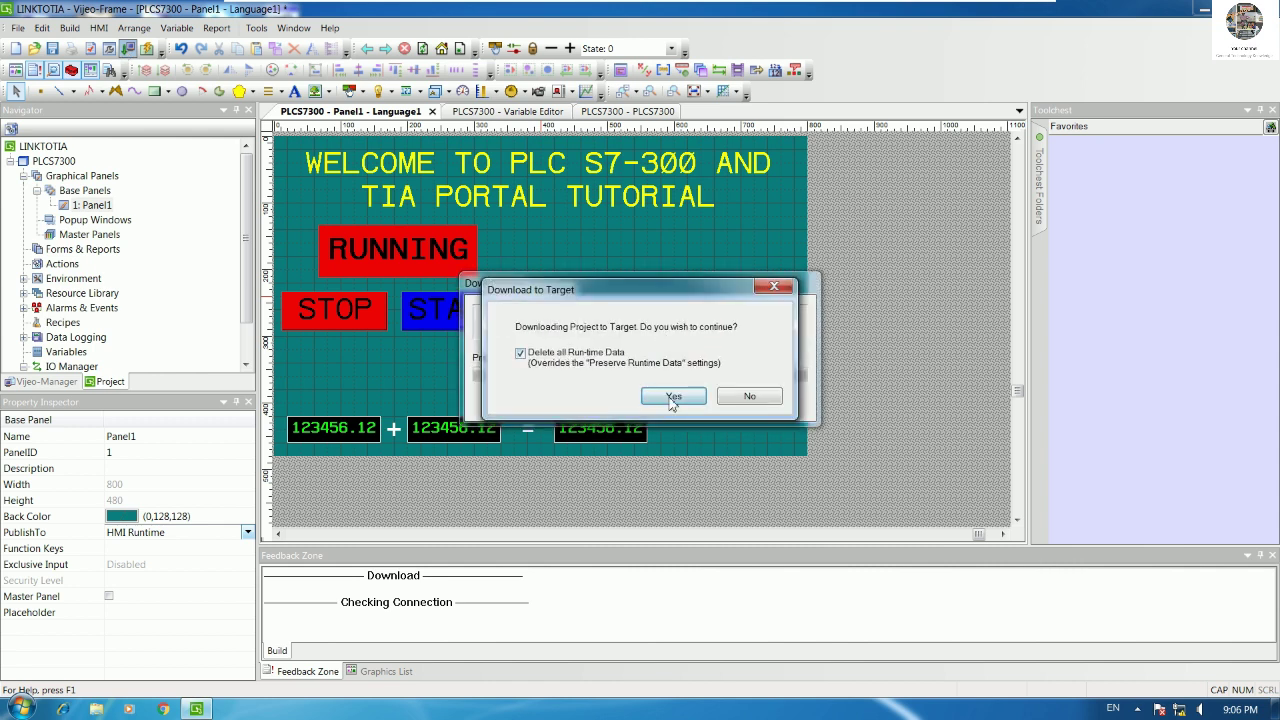
pyautogui.click(673, 397)
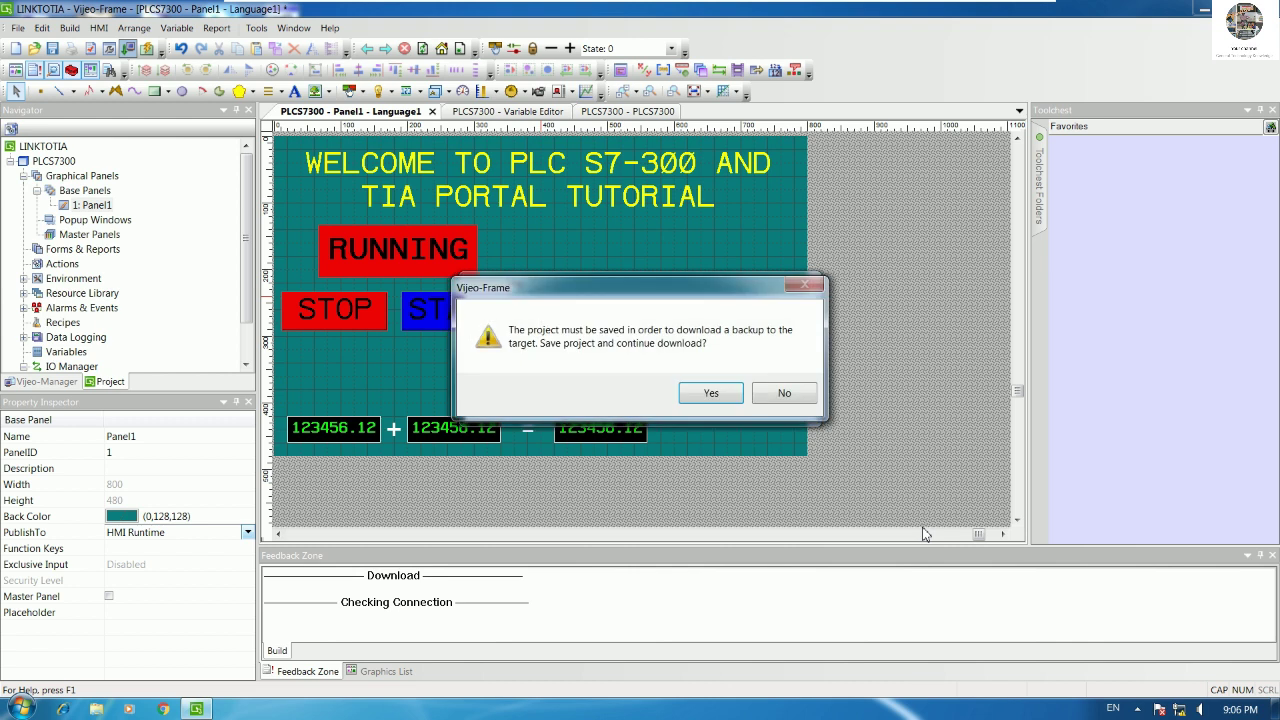
pyautogui.click(720, 394)
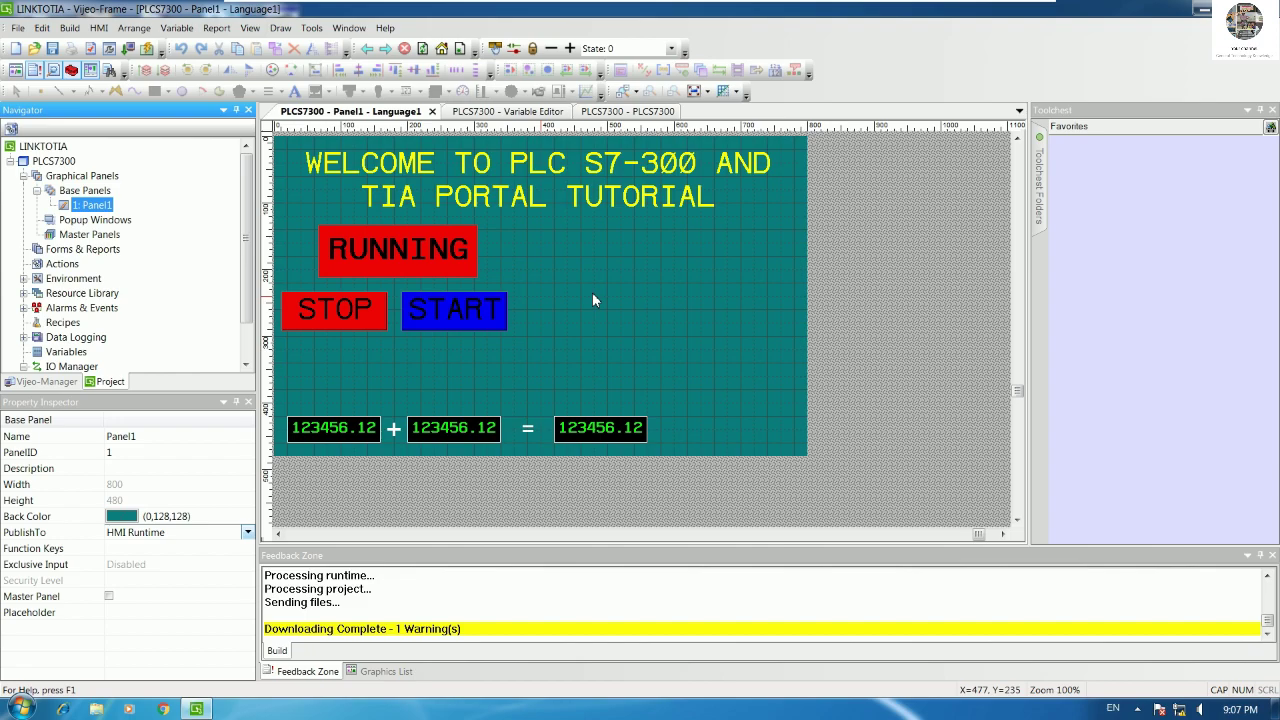
# Step: Switch from Vijeo Designer to the LINK_HMI1 project in TIA Portal showing Main [OB1]
pyautogui.click(1201, 9)
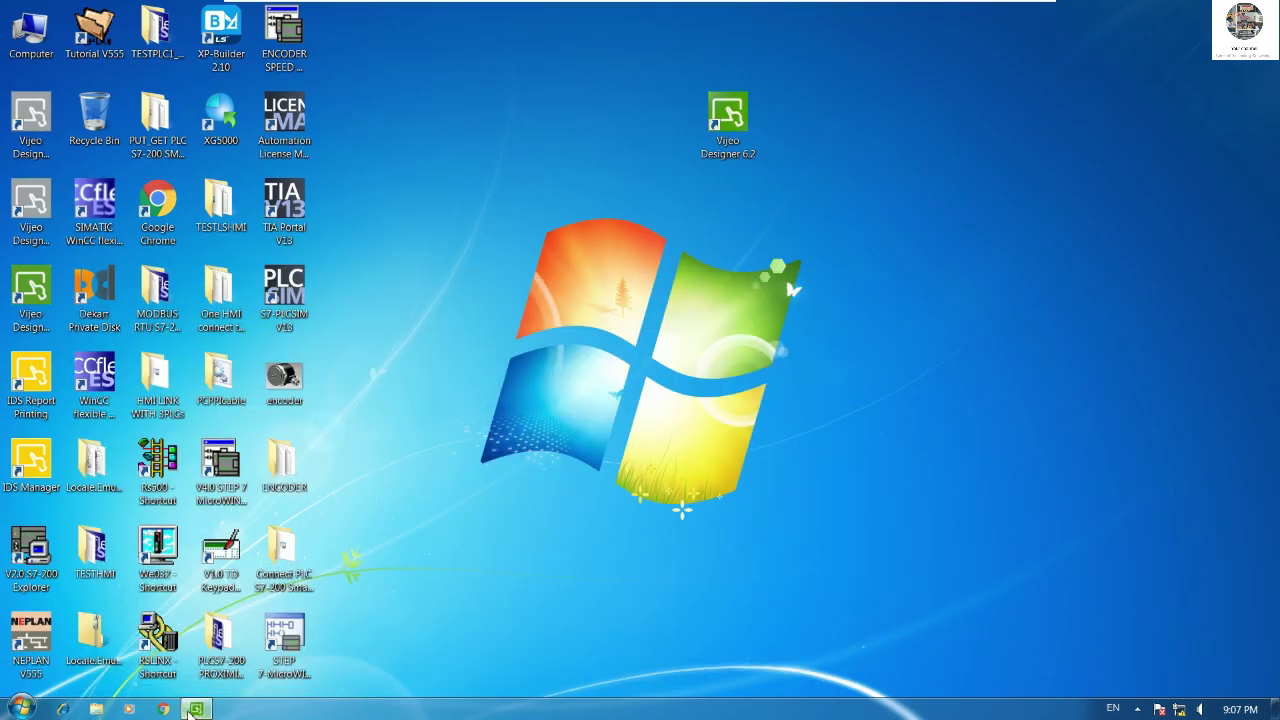
pyautogui.click(195, 709)
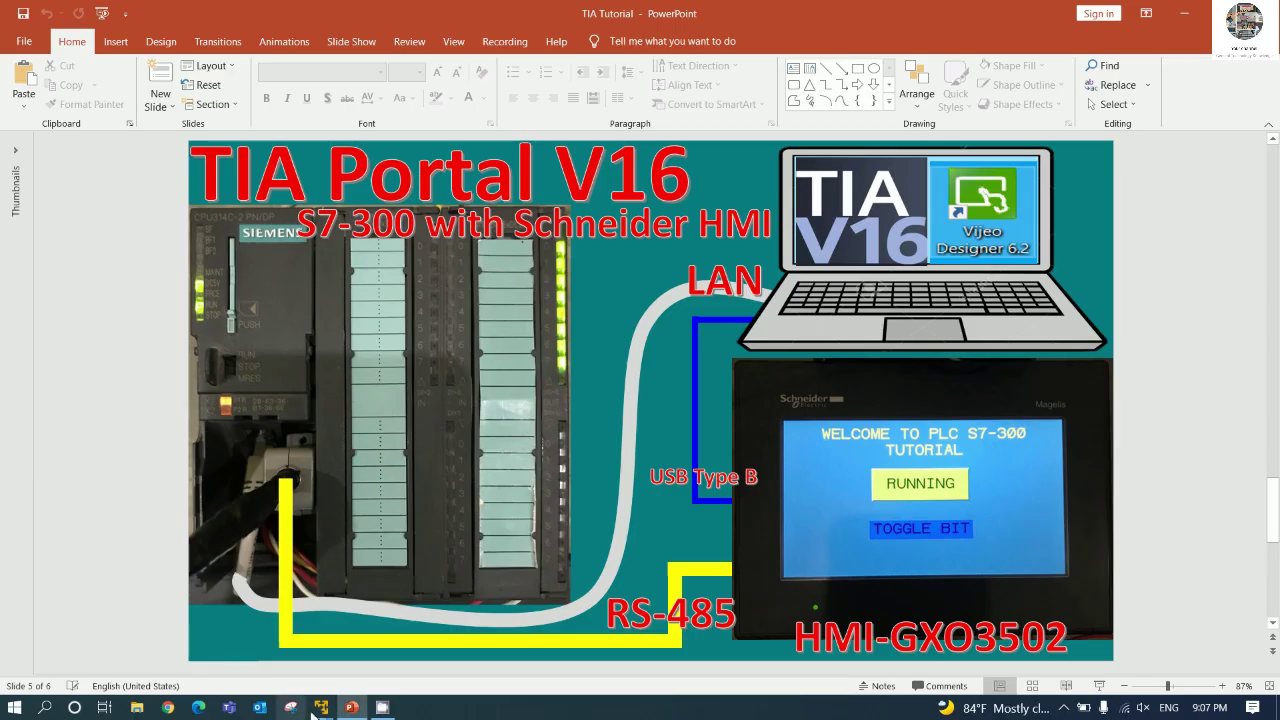
pyautogui.moveTo(313, 712)
pyautogui.click(235, 615)
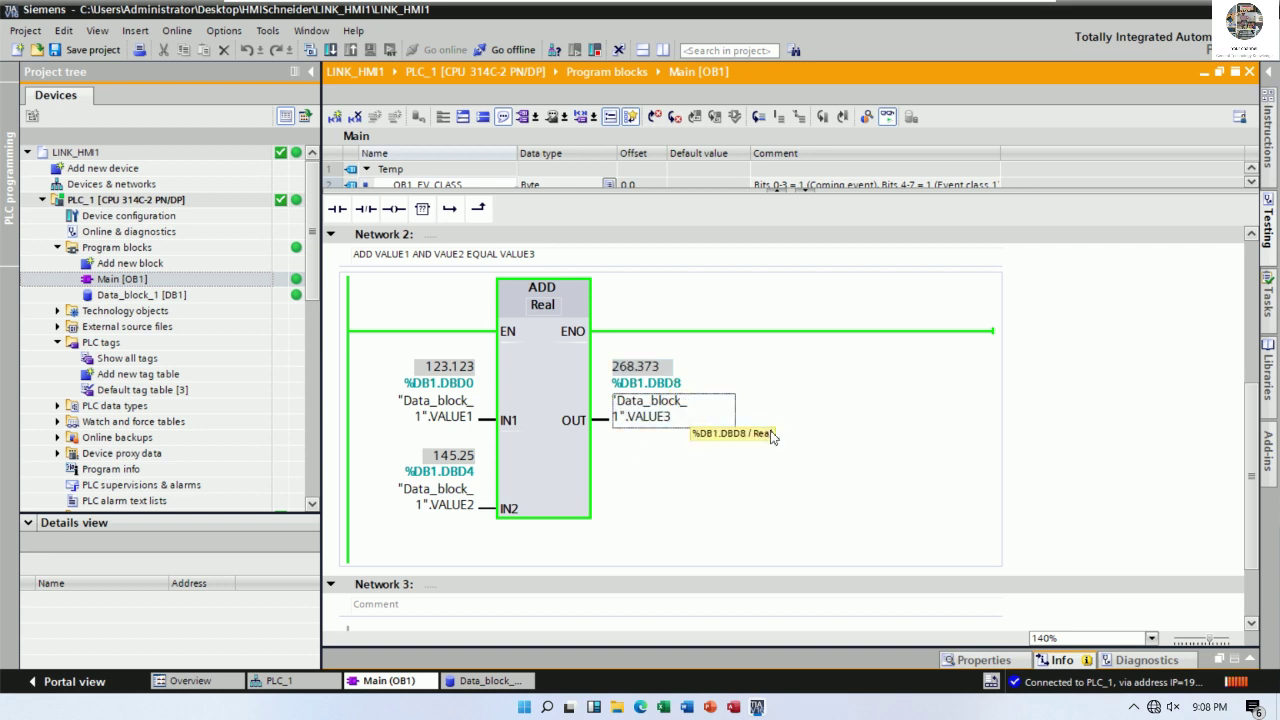
# Step: Check the live networks of Main [OB1], turn off monitoring and disconnect from PLC_1 by going offline
pyautogui.scroll(-1, 797, 470)
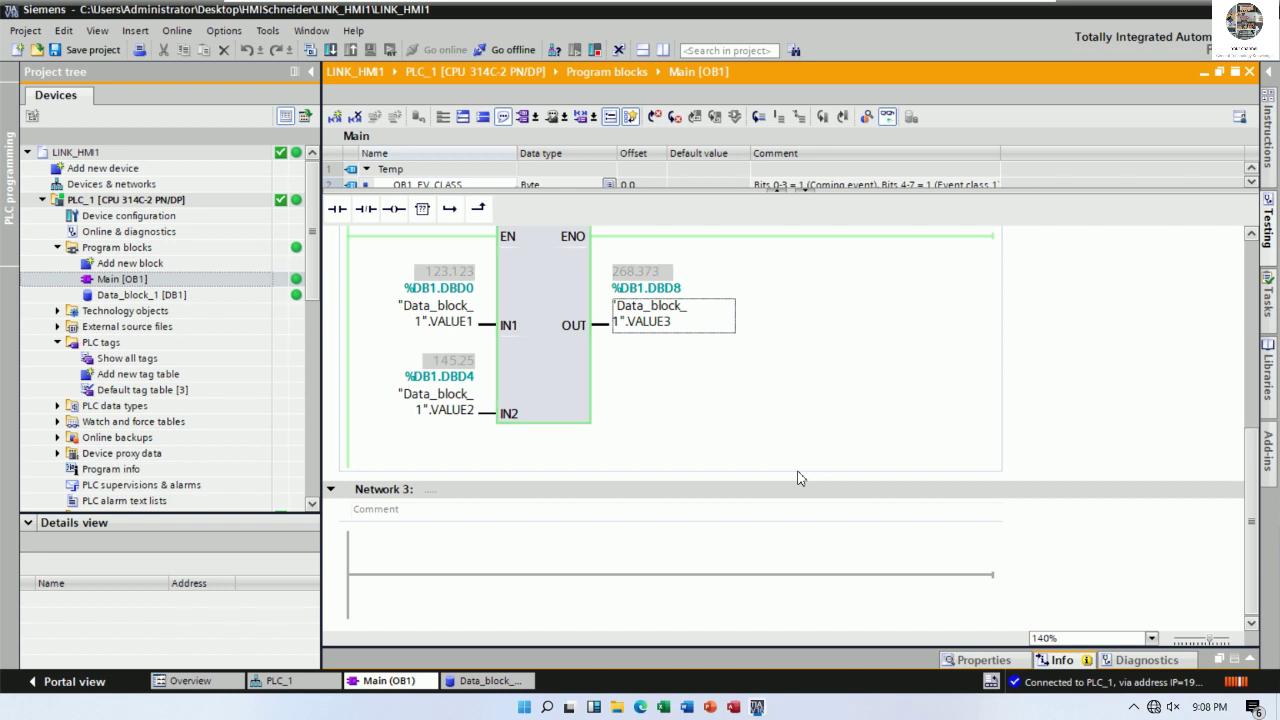
pyautogui.scroll(4, 797, 478)
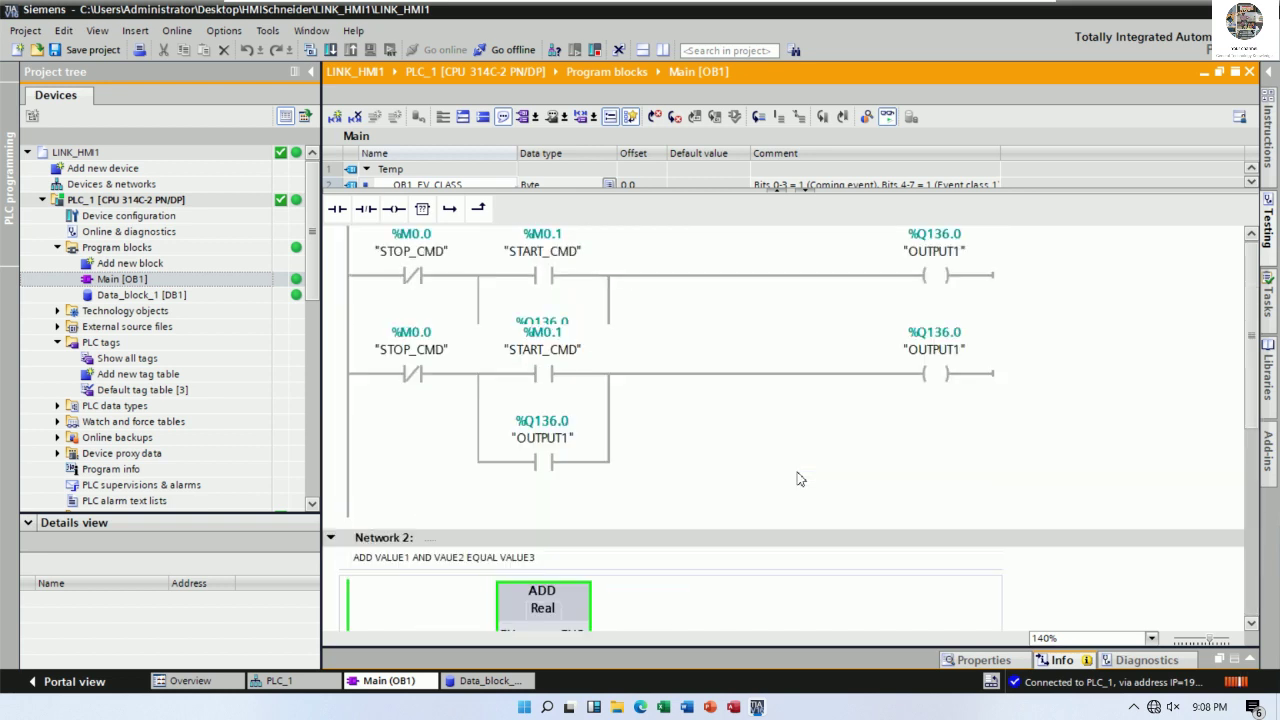
pyautogui.scroll(-4, 797, 478)
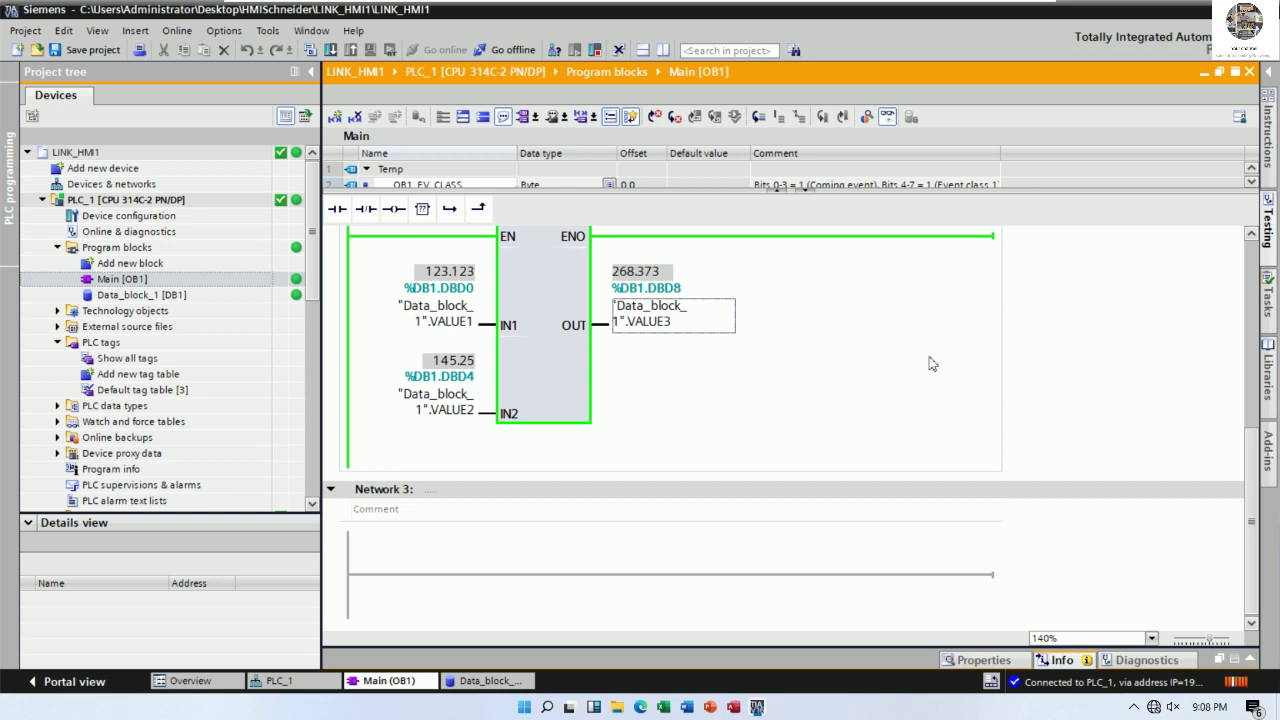
pyautogui.click(887, 116)
pyautogui.hotkey('ctrl', 'm')
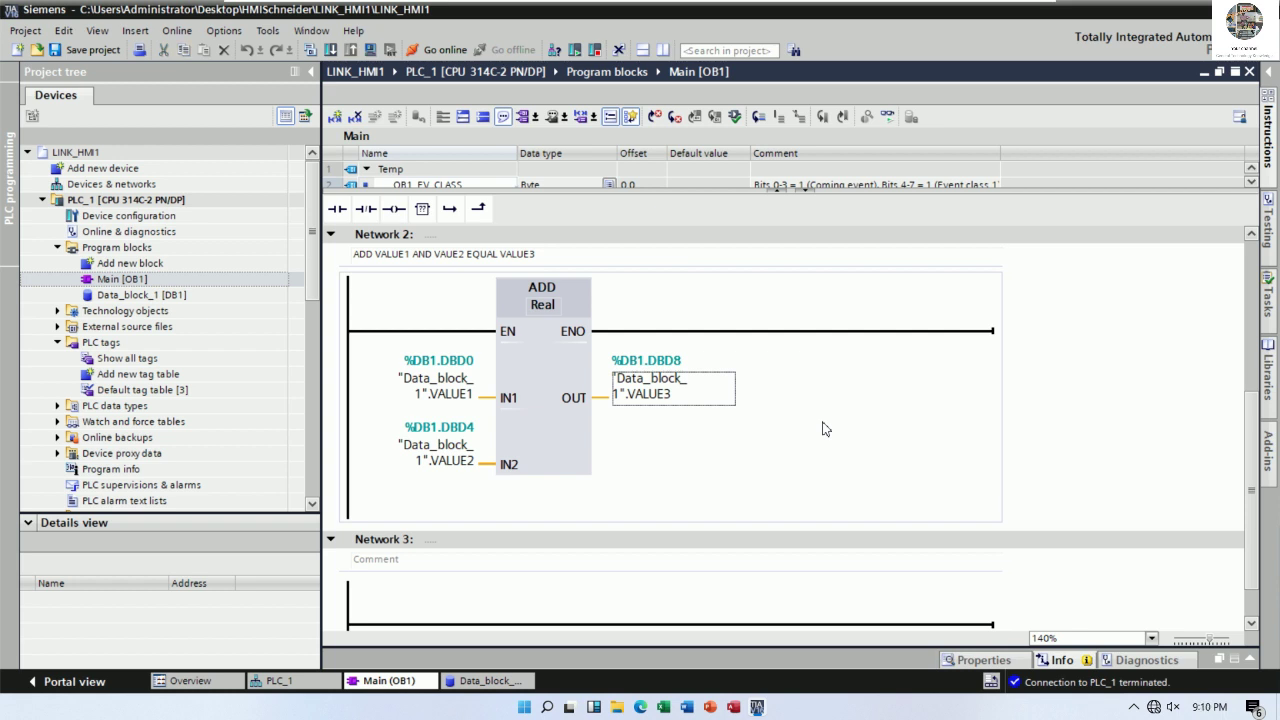
# Step: Enter the comment "SET TIMER VALUE FROM HMI" for Network 3 of Main [OB1]
pyautogui.scroll(5, 825, 429)
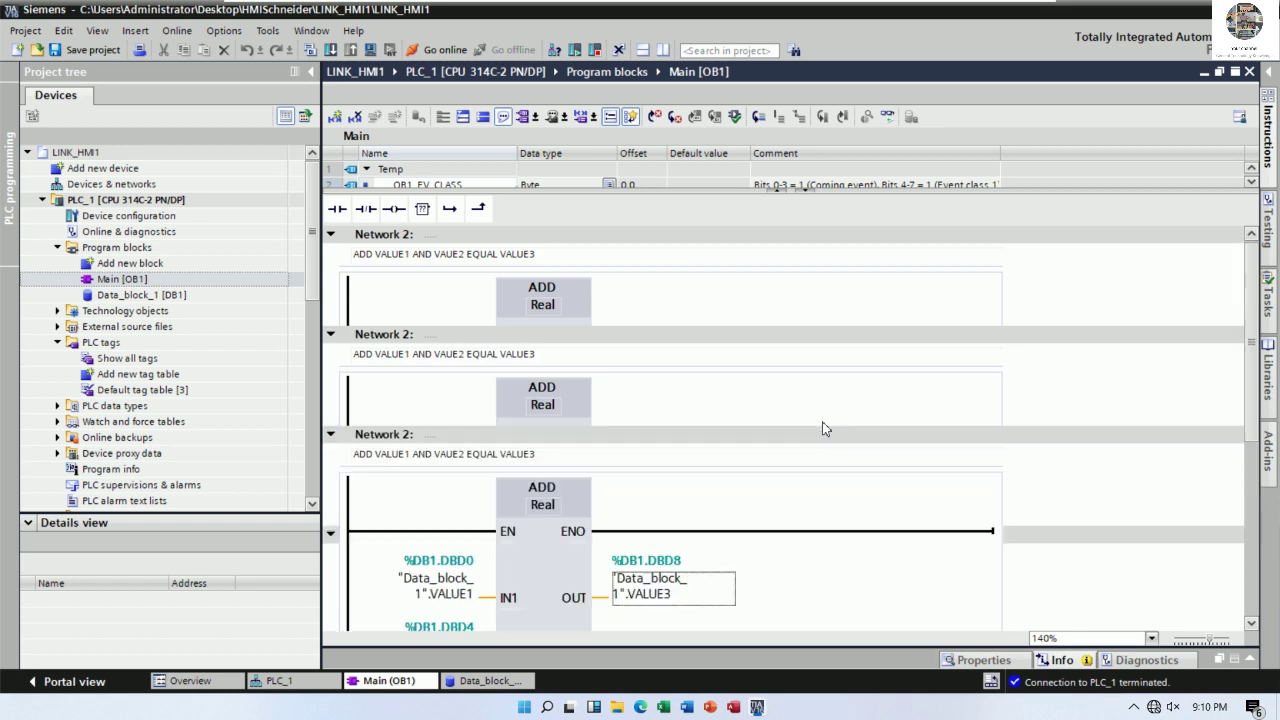
pyautogui.scroll(-5, 825, 429)
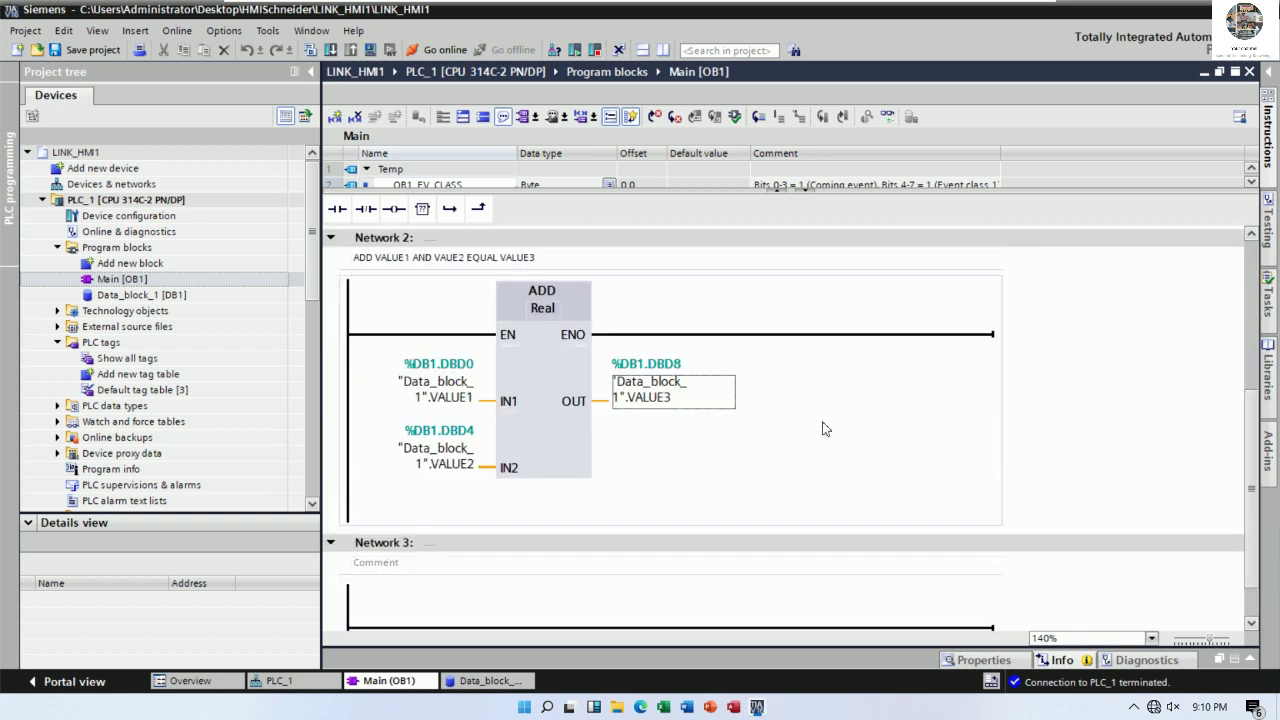
pyautogui.scroll(3, 825, 429)
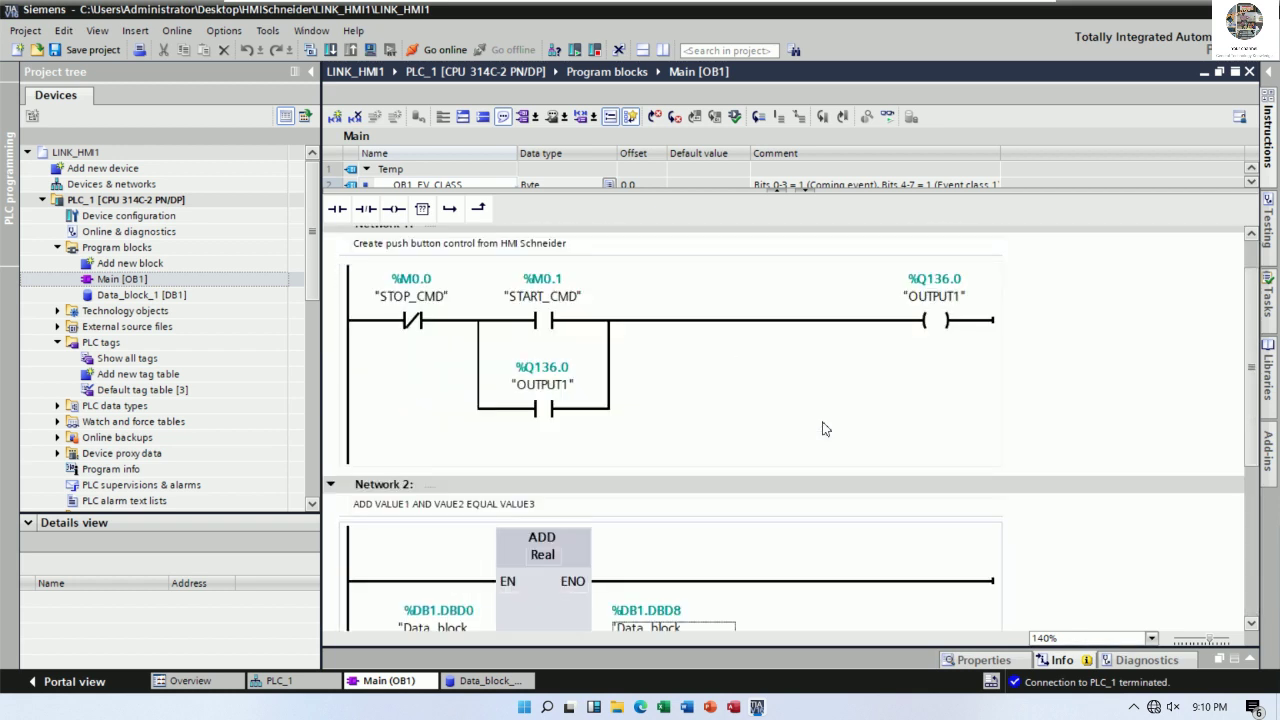
pyautogui.scroll(-3, 825, 429)
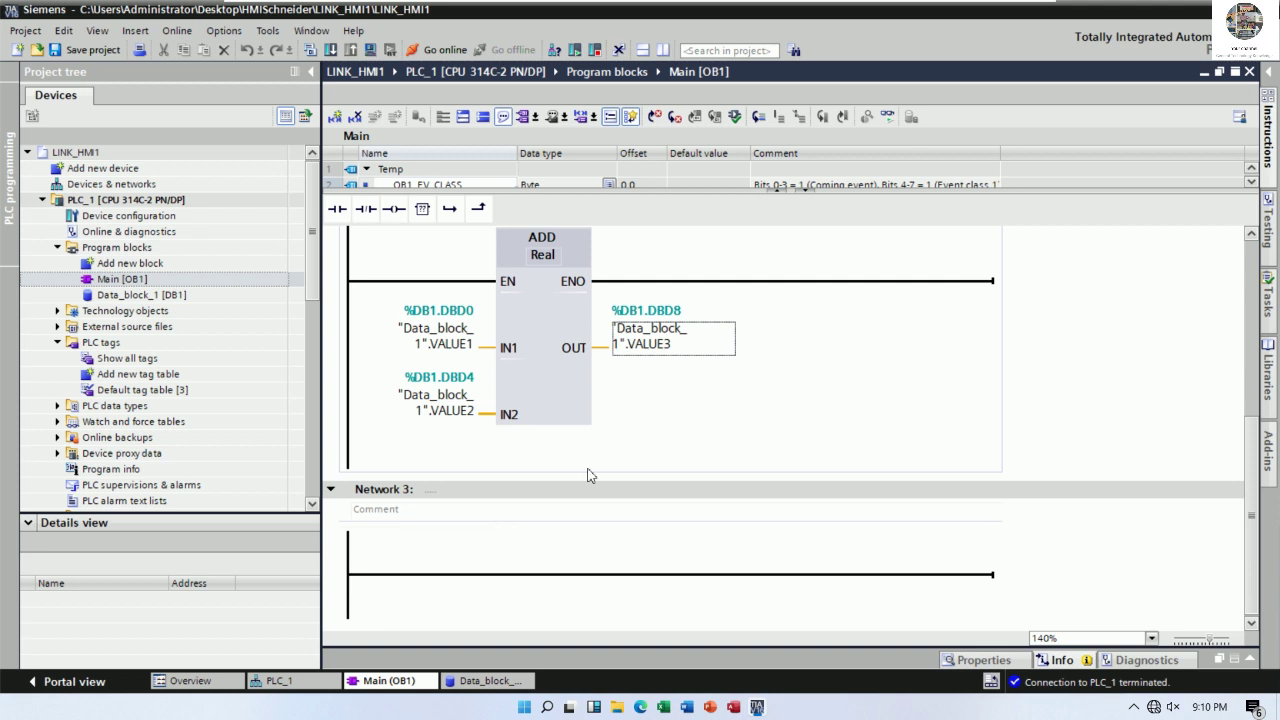
pyautogui.scroll(3, 588, 475)
pyautogui.scroll(-3, 588, 475)
pyautogui.click(437, 519)
pyautogui.write('SET ')
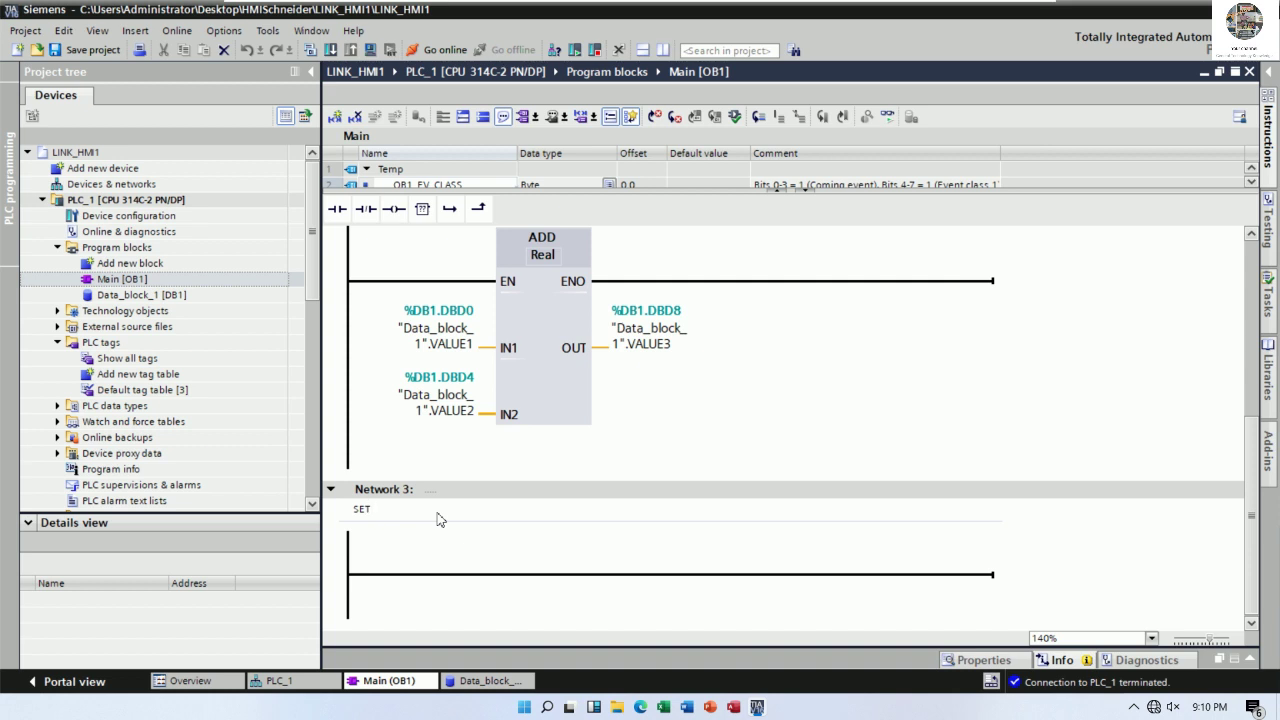
pyautogui.write('TIMER VALUE FROM HMI')
# Step: Insert a TON timer in Network 3 with the automatically numbered single-instance data block IEC_Timer_0_DB
pyautogui.click(404, 572)
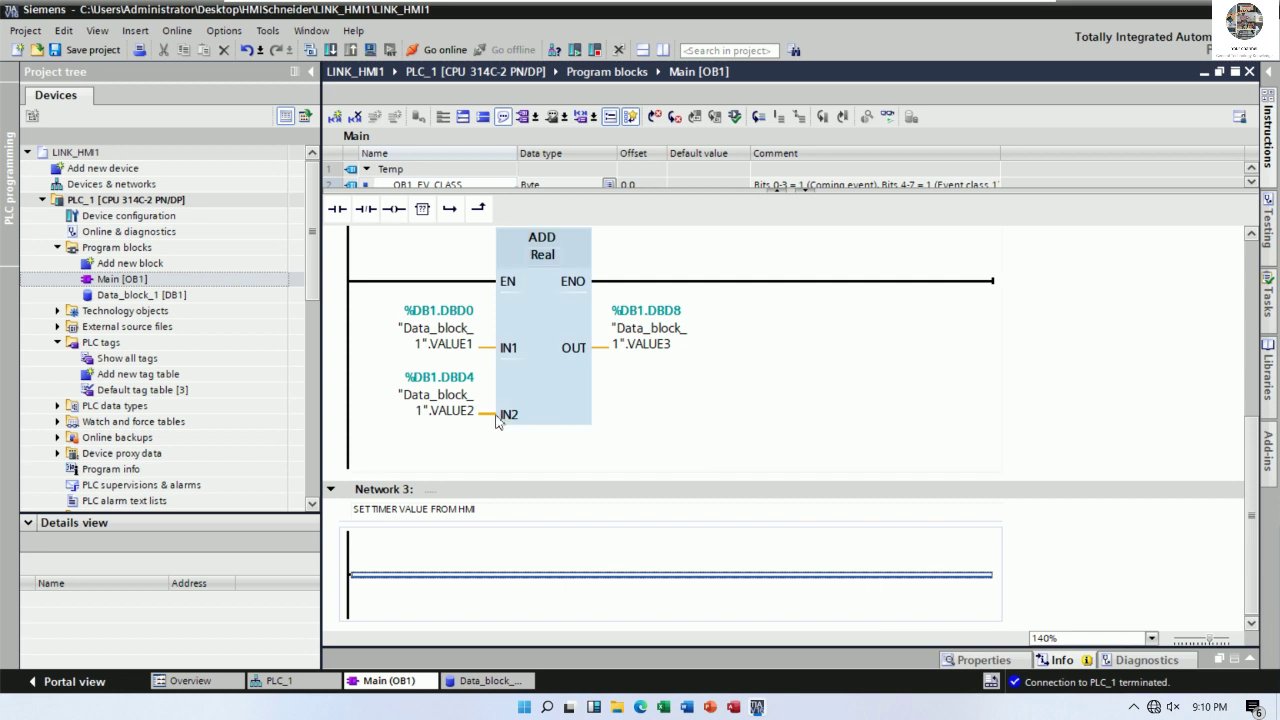
pyautogui.moveTo(421, 208); pyautogui.dragTo(471, 580)
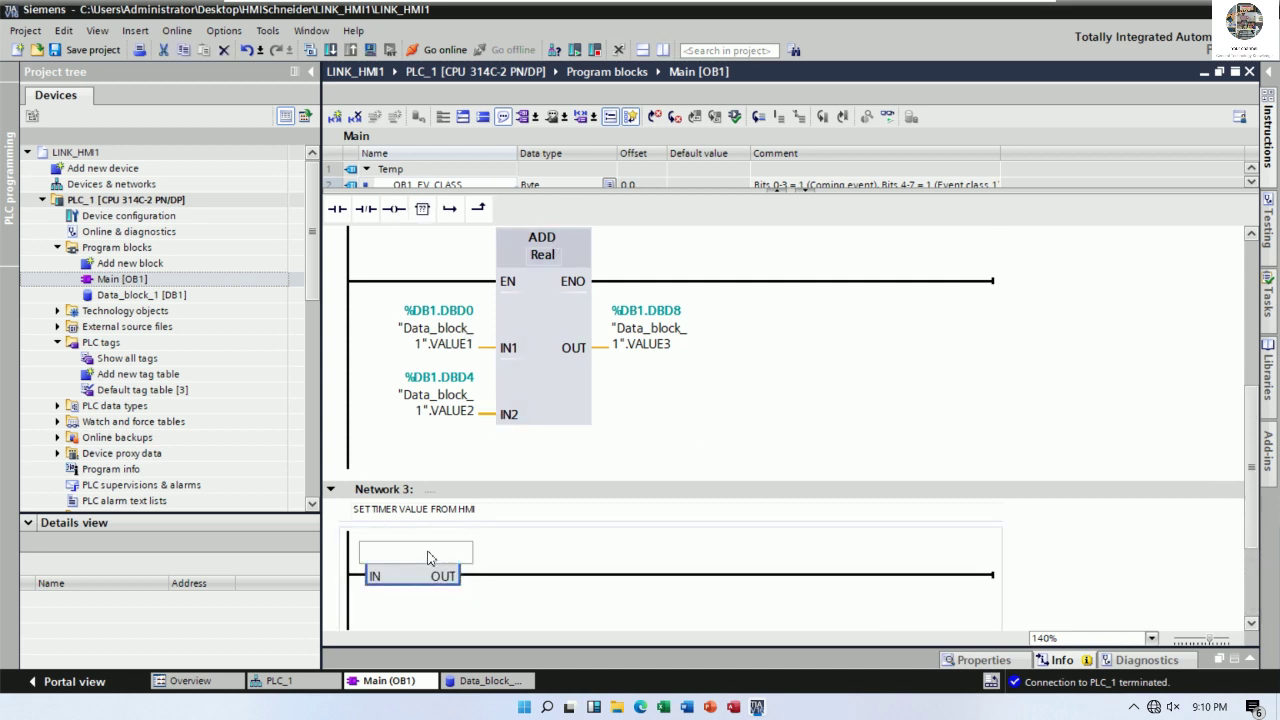
pyautogui.write('TON')
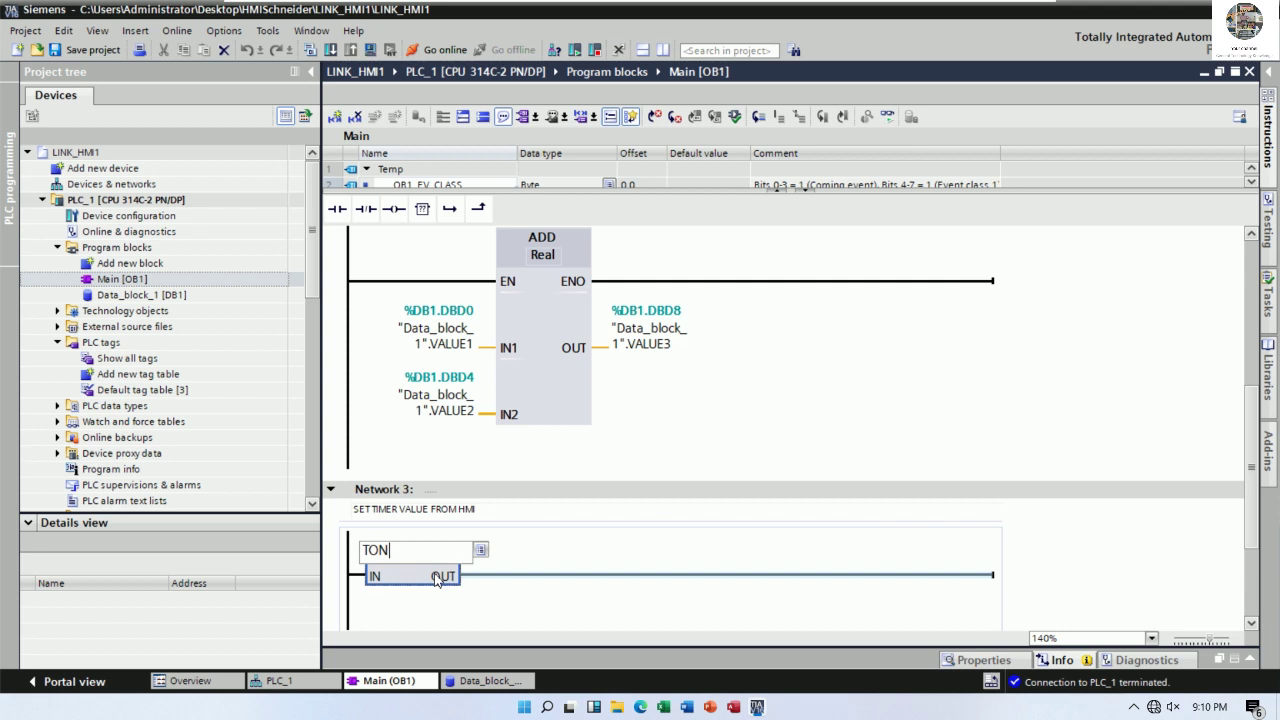
pyautogui.press('Return')
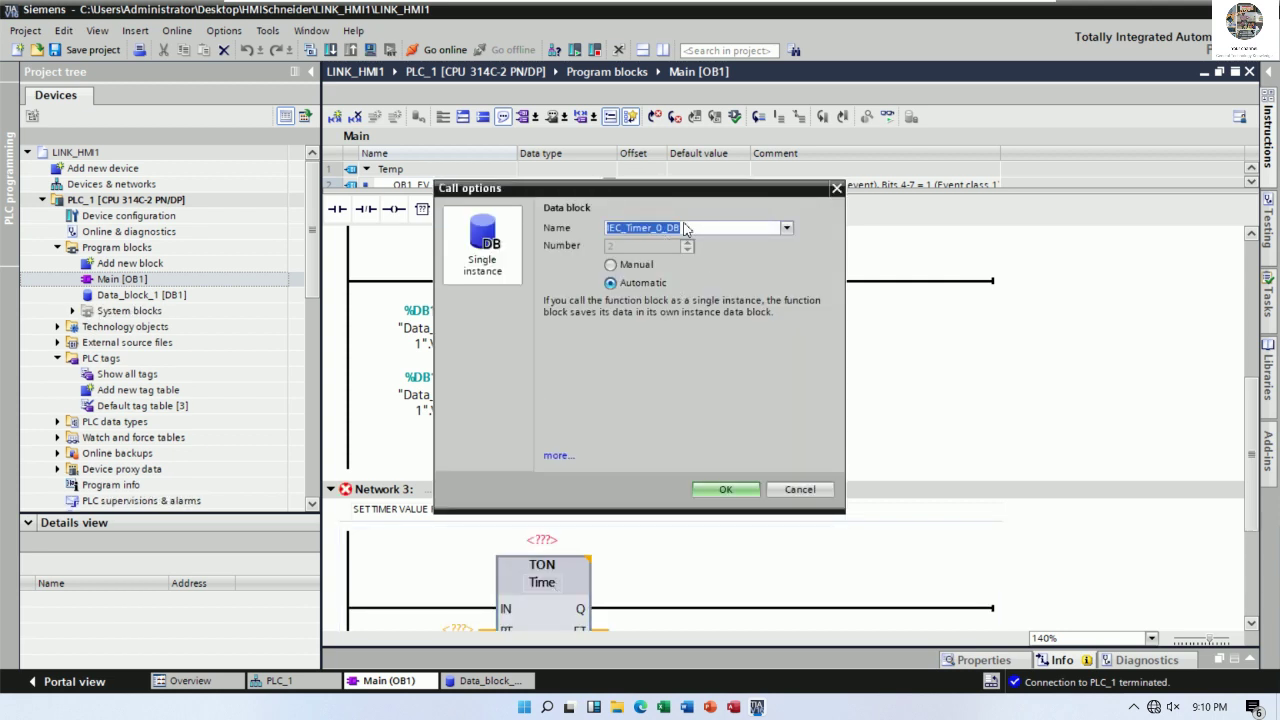
pyautogui.click(724, 489)
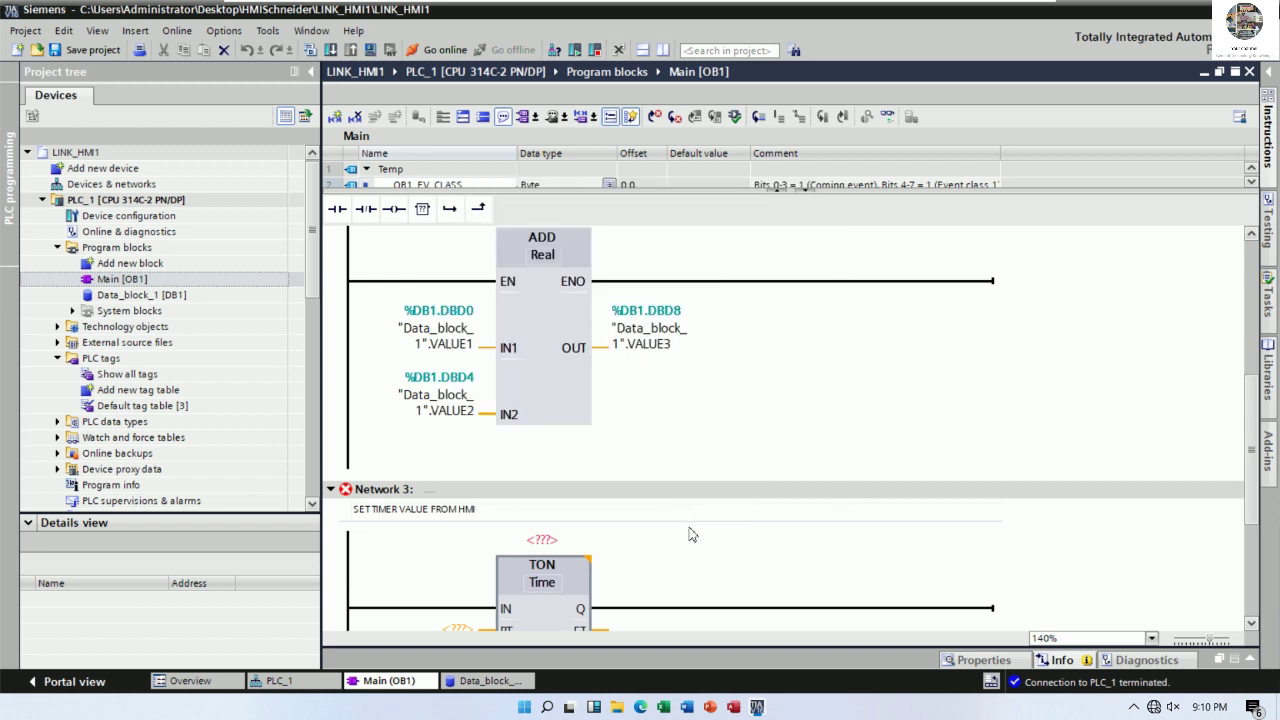
pyautogui.scroll(-3, 690, 530)
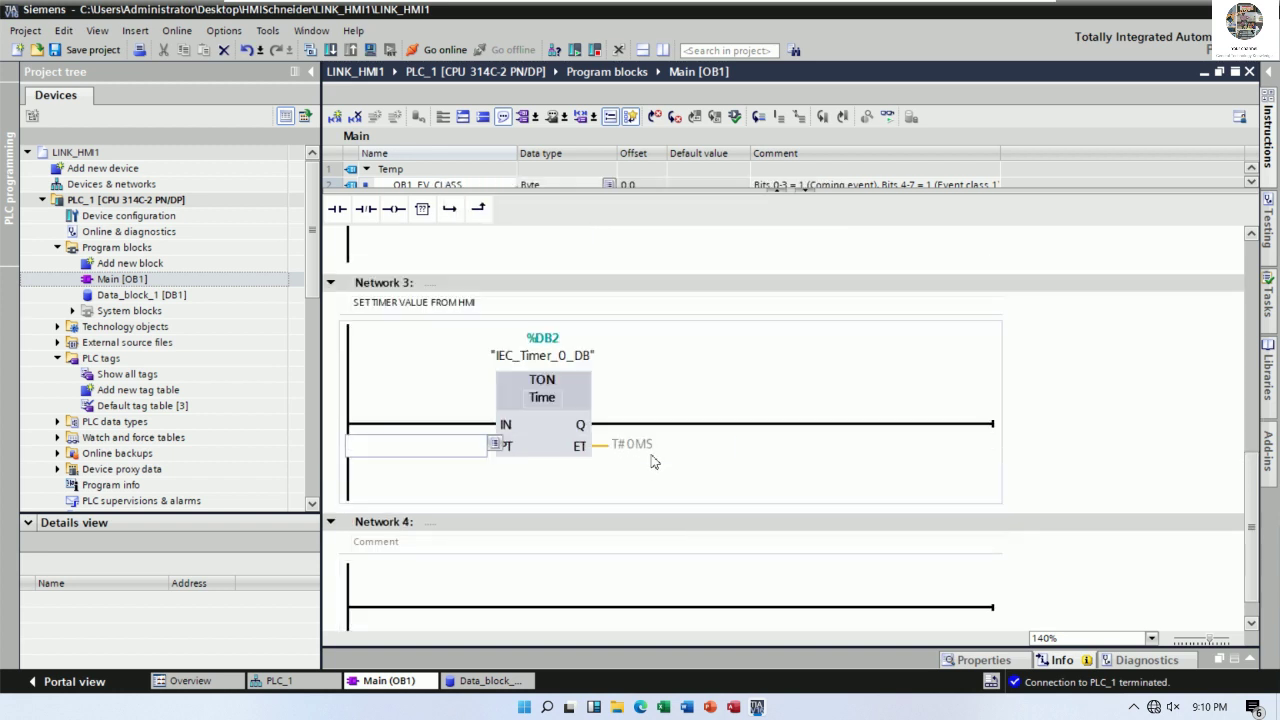
pyautogui.press('Escape')
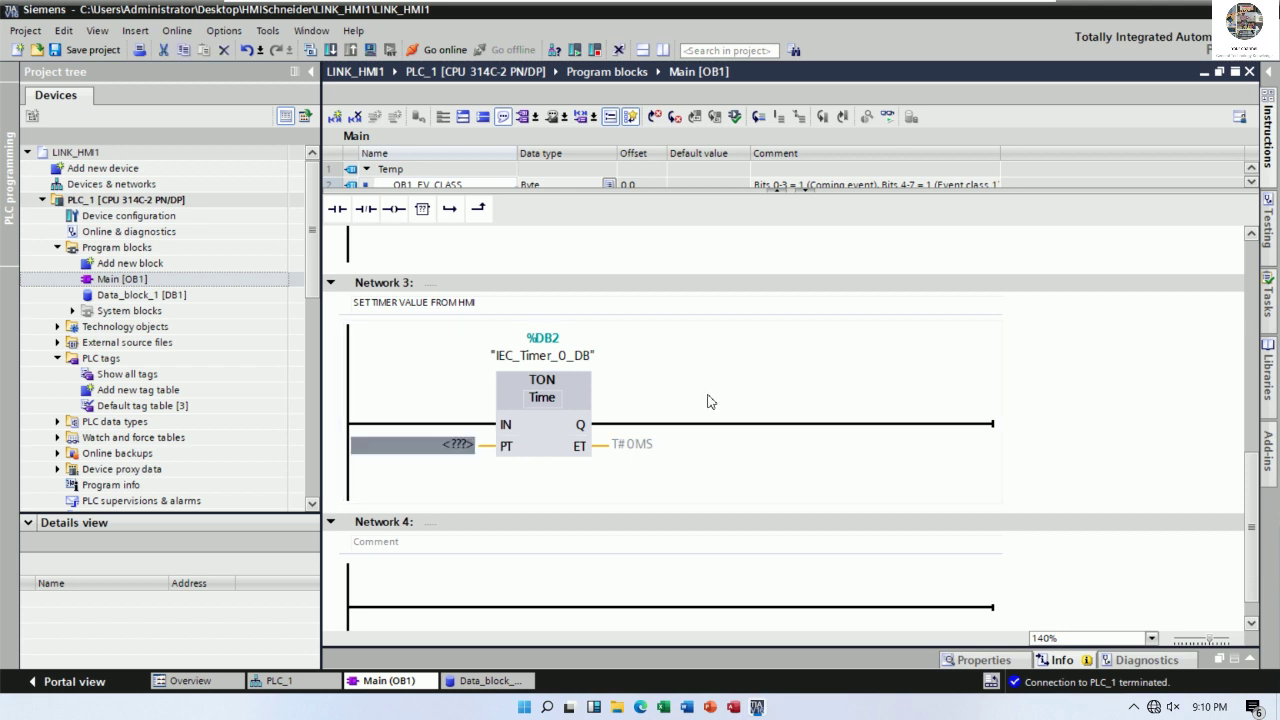
# Step: Assign "IEC_Timer_0_DB".PT to the PT input of the TON timer in Network 3
pyautogui.scroll(1, 669, 392)
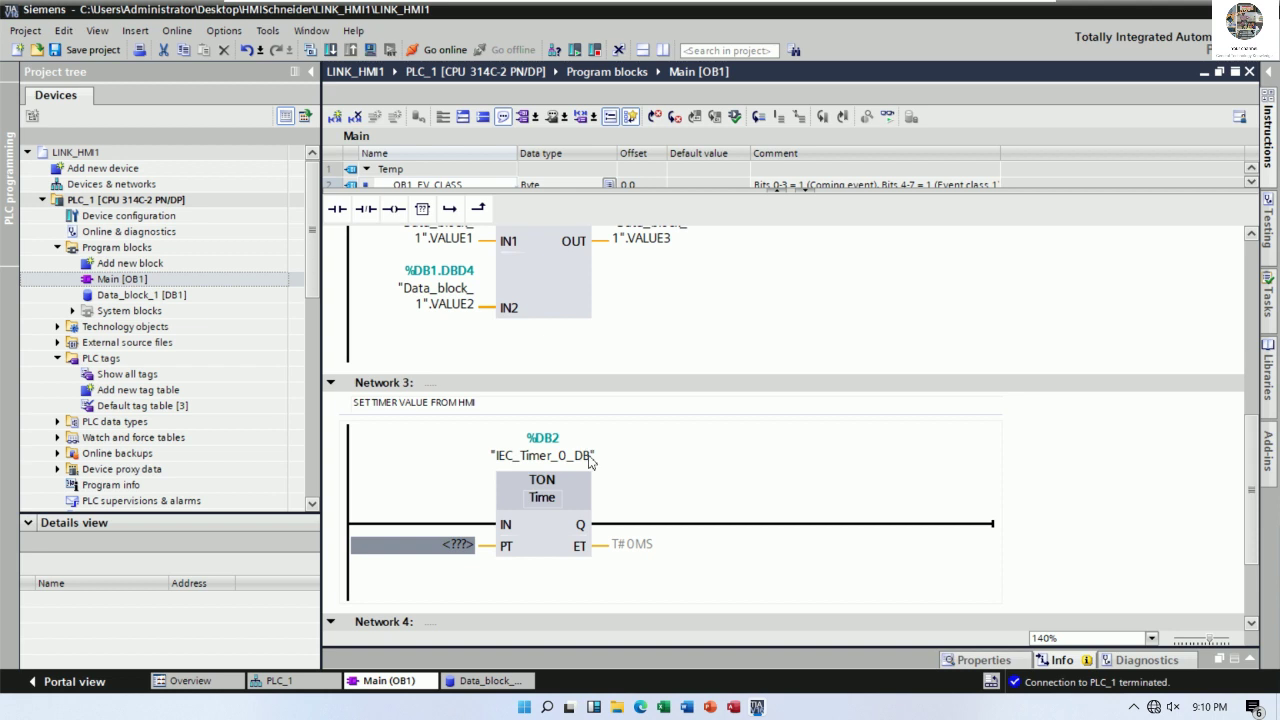
pyautogui.scroll(-1, 592, 462)
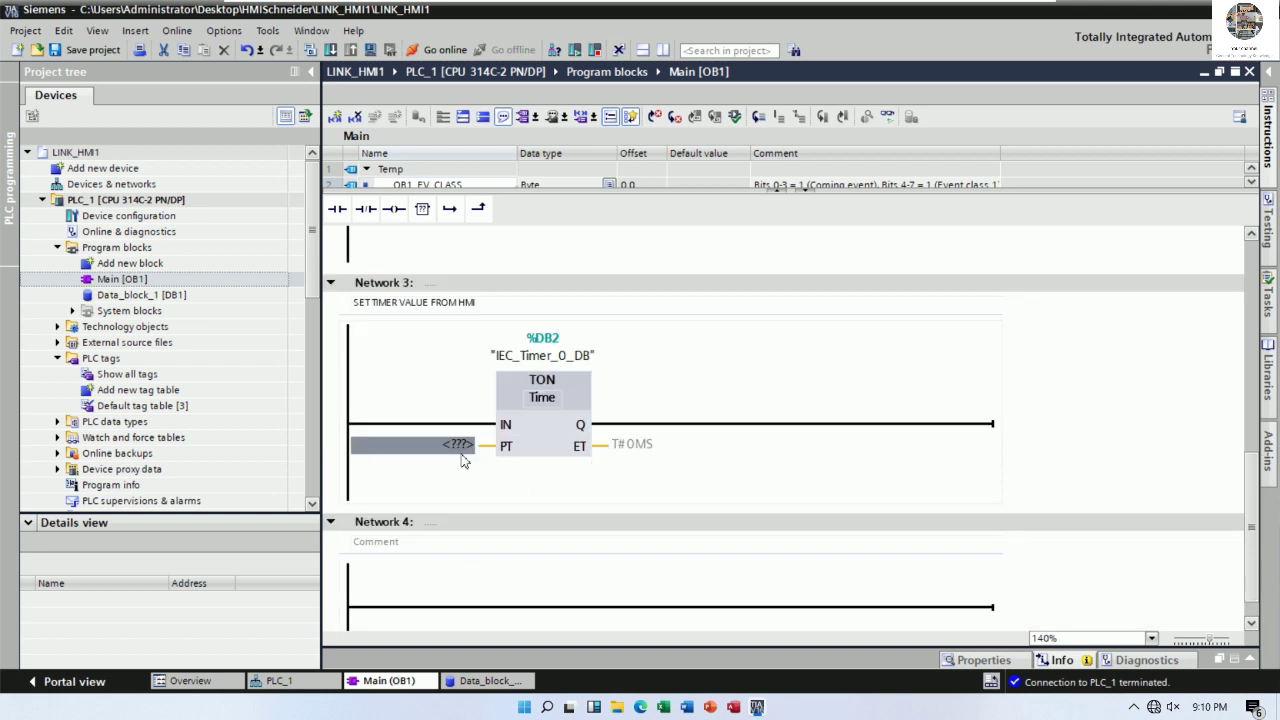
pyautogui.scroll(3, 671, 451)
pyautogui.scroll(-3, 674, 451)
pyautogui.scroll(1, 645, 424)
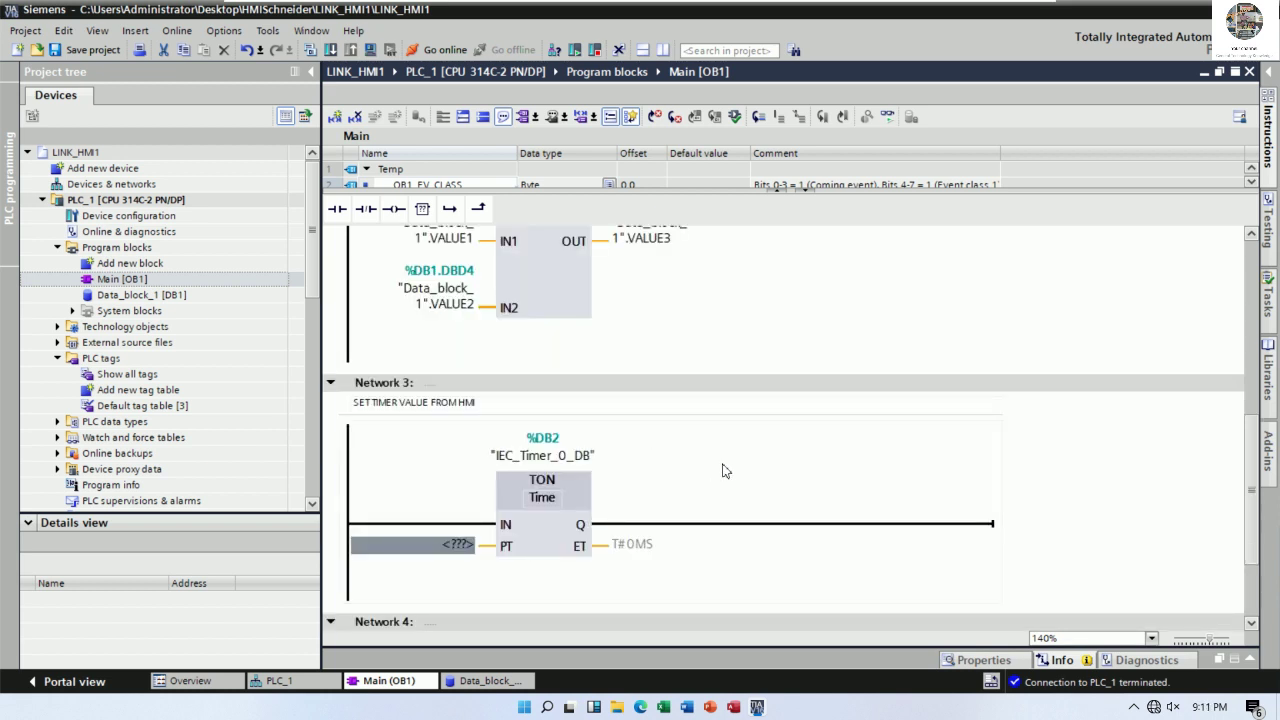
pyautogui.scroll(-1, 724, 471)
pyautogui.scroll(1, 723, 471)
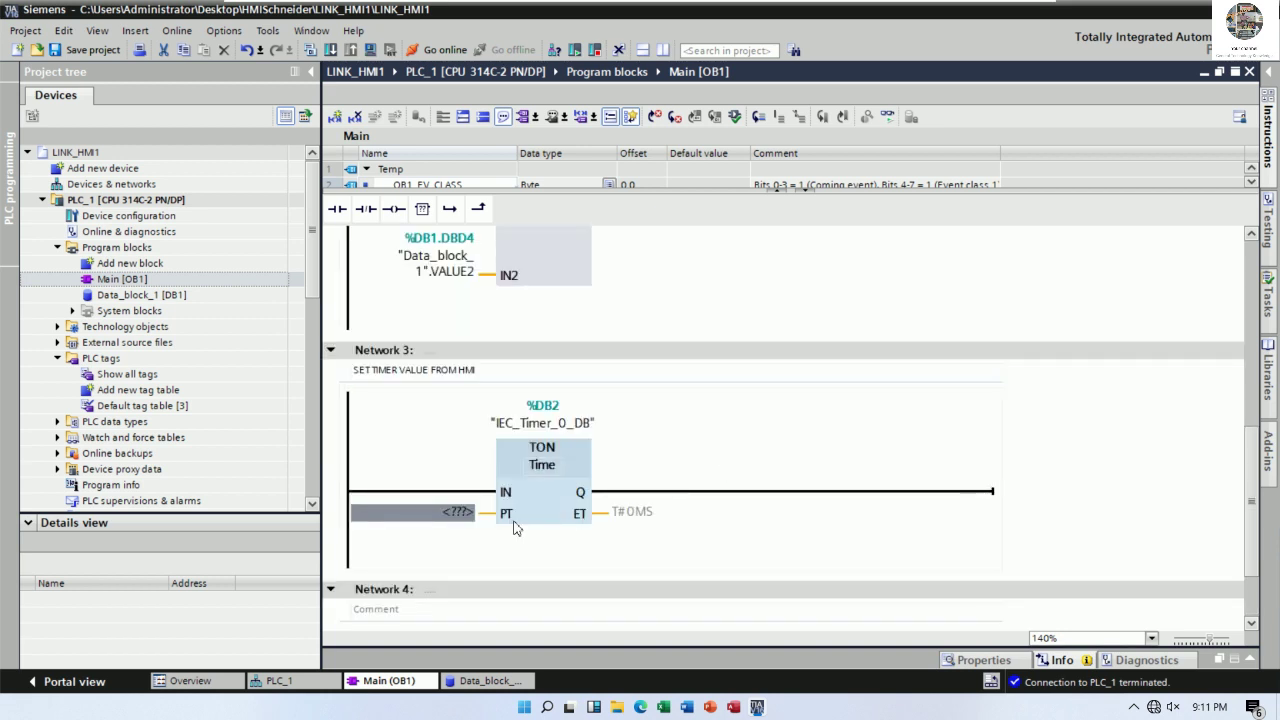
pyautogui.click(450, 512)
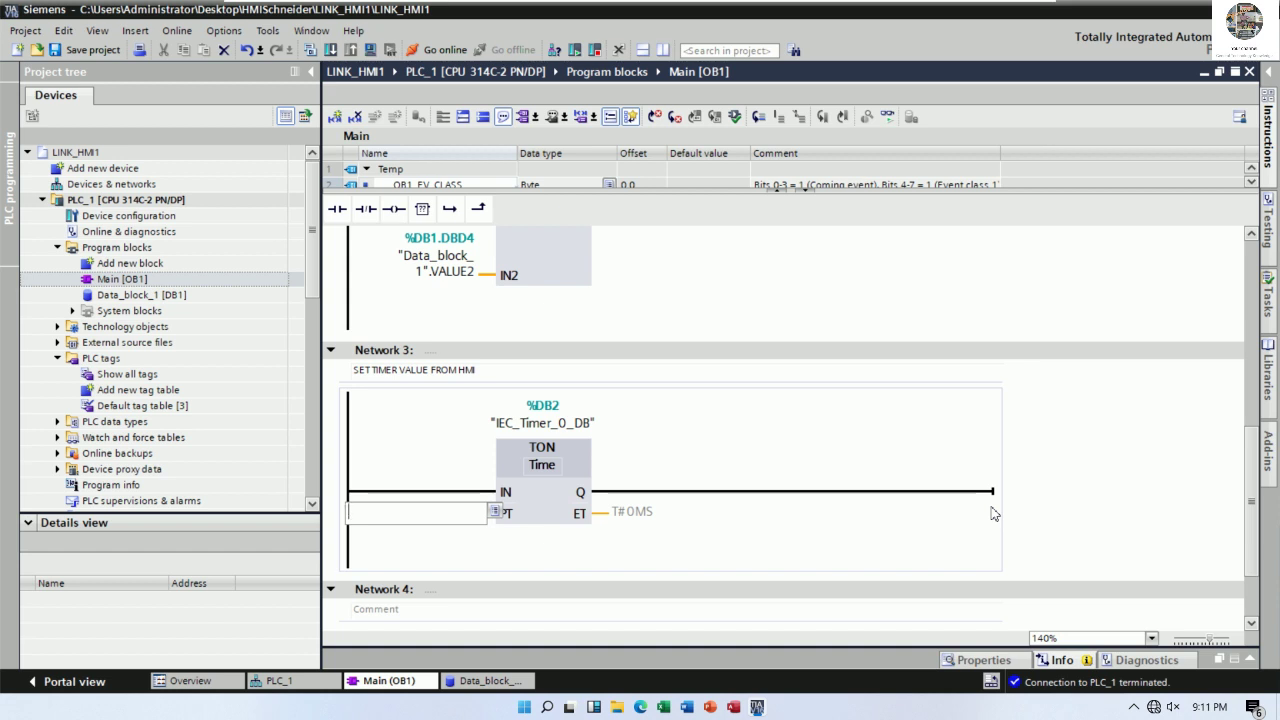
pyautogui.write('D')
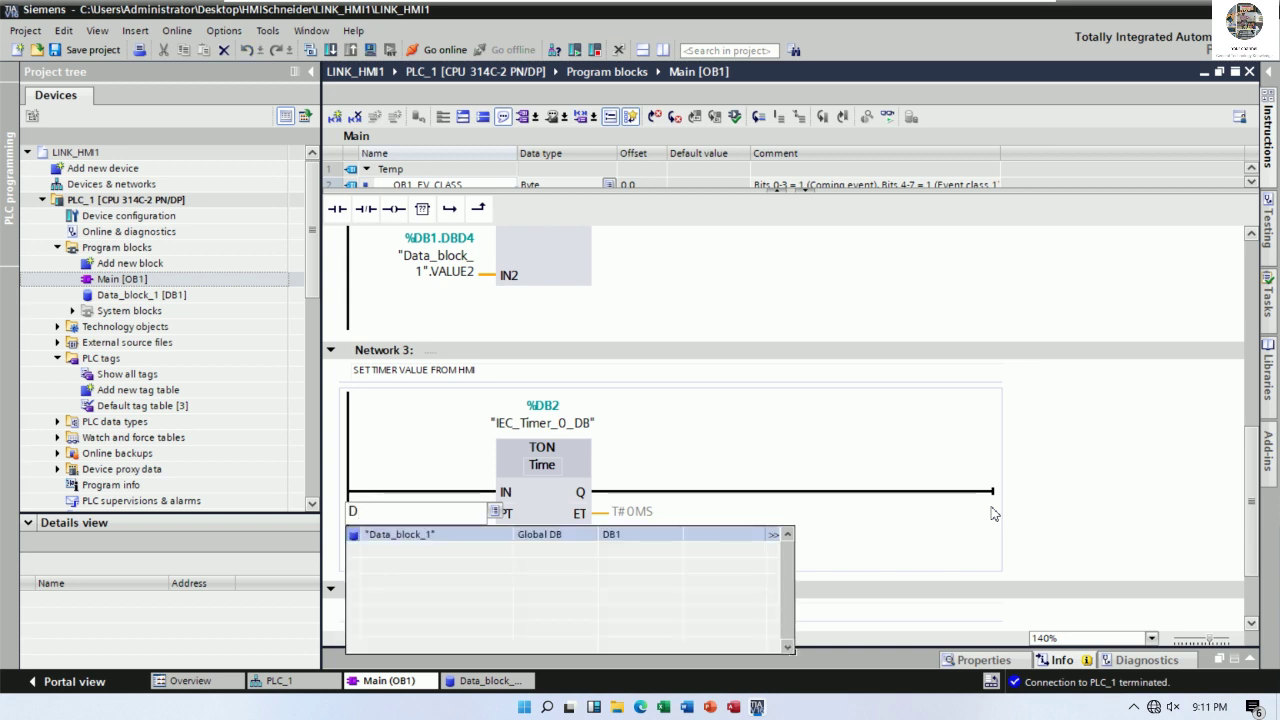
pyautogui.press('BackSpace')
pyautogui.write('I')
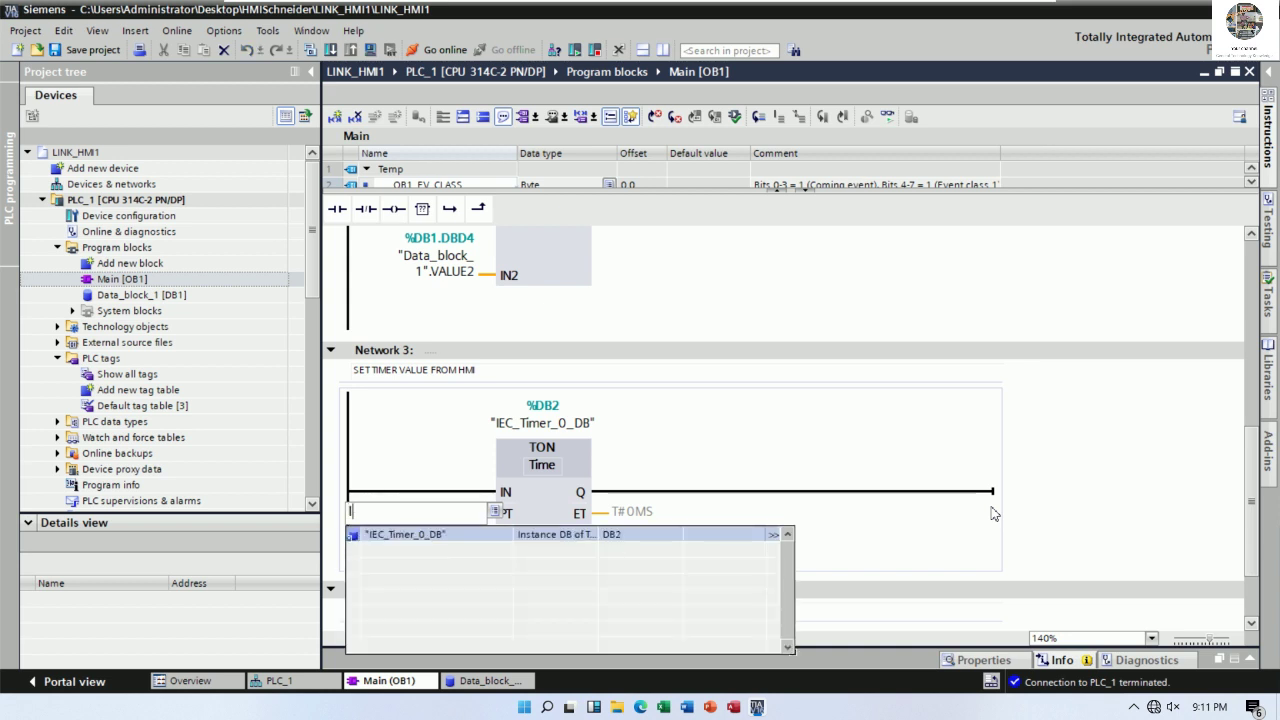
pyautogui.click(772, 537)
pyautogui.write('.')
pyautogui.click(380, 566)
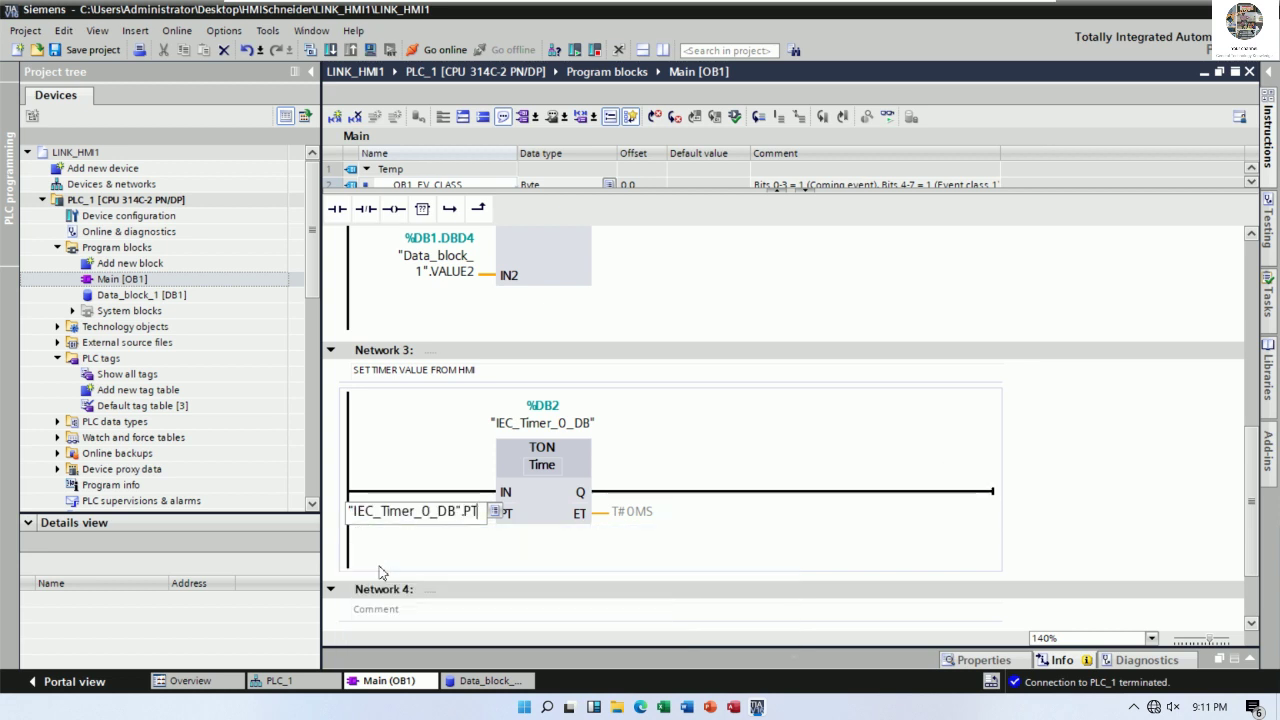
pyautogui.press('Return')
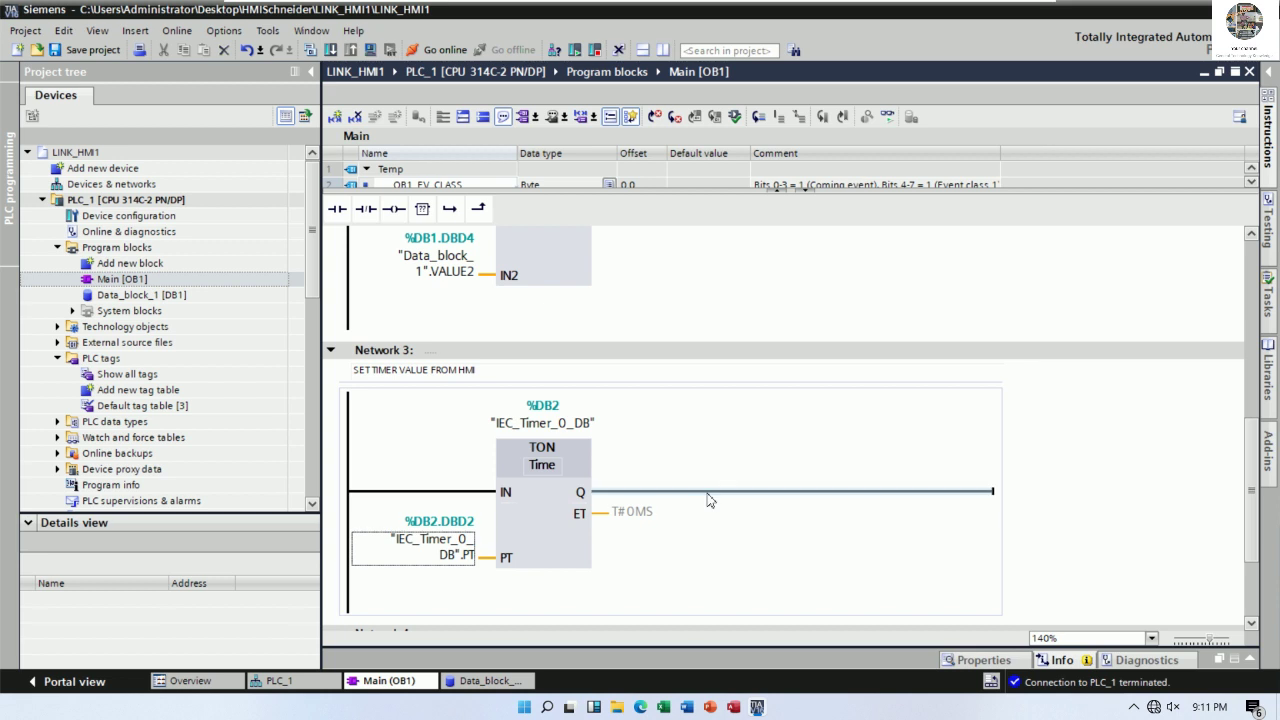
# Step: Assign "IEC_Timer_0_DB".ET to the ET output of the TON timer in Network 3
pyautogui.scroll(-3, 716, 501)
pyautogui.click(645, 368)
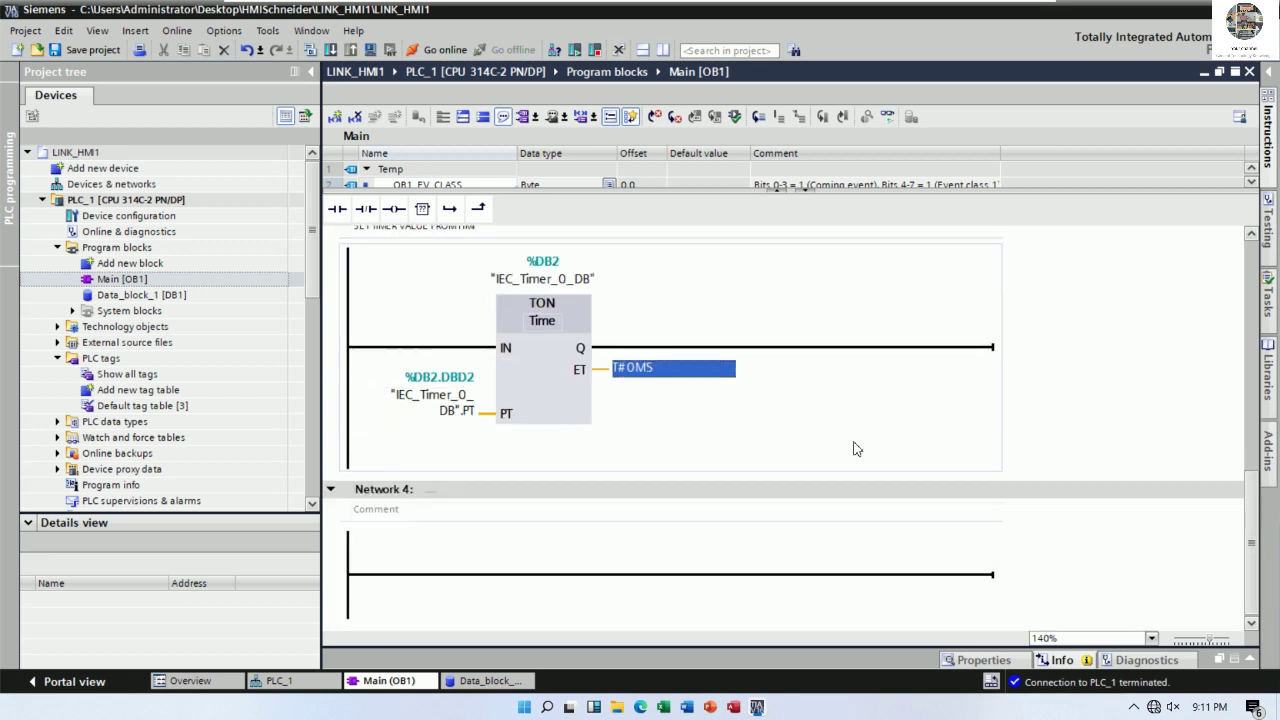
pyautogui.write('I')
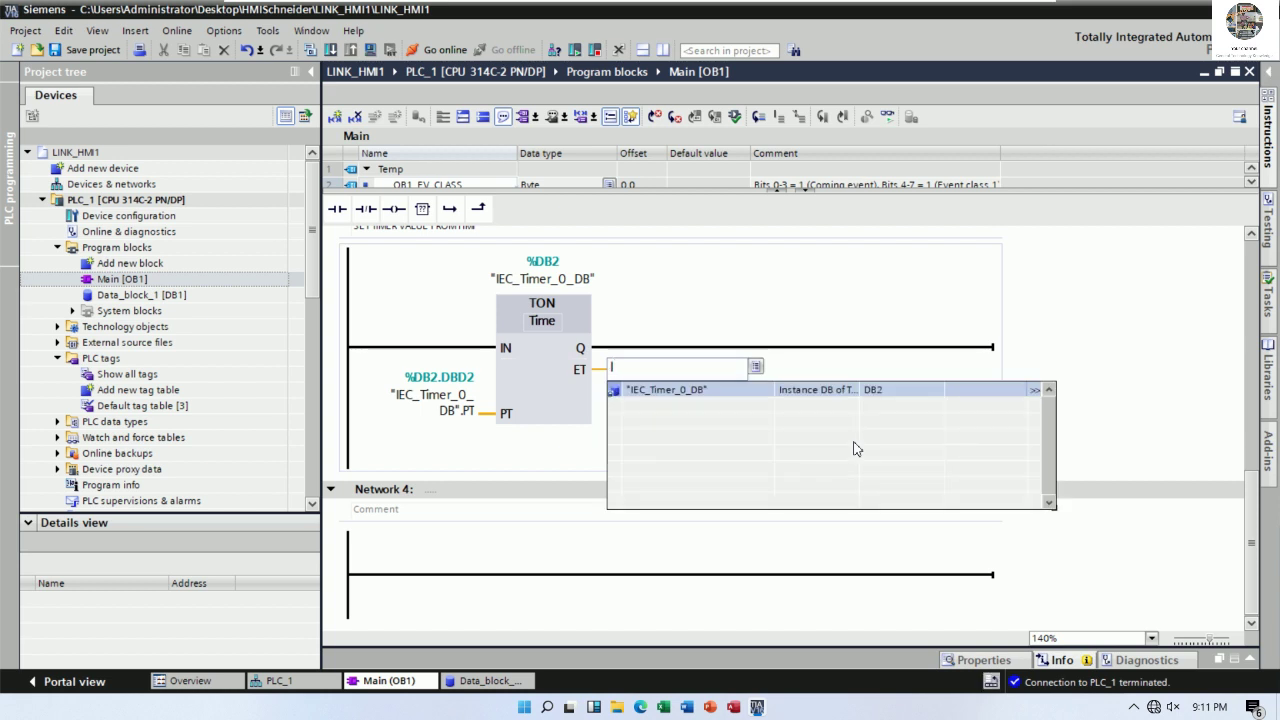
pyautogui.click(1035, 389)
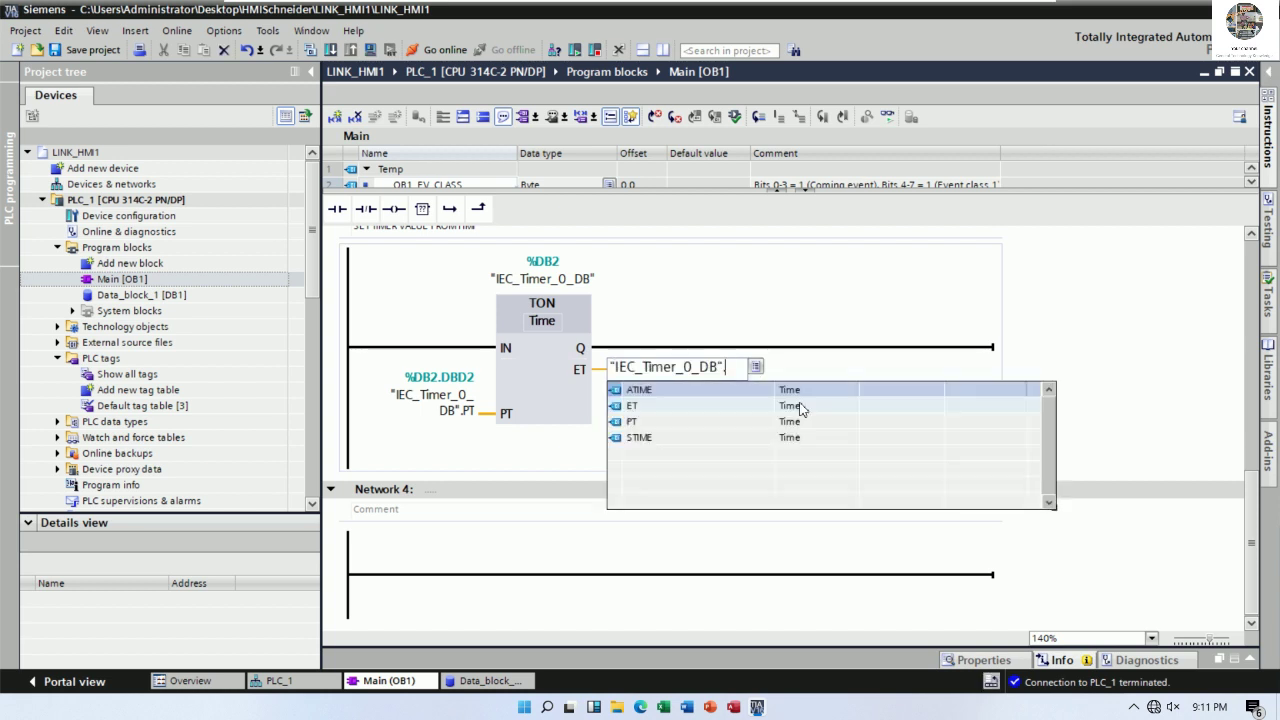
pyautogui.click(631, 405)
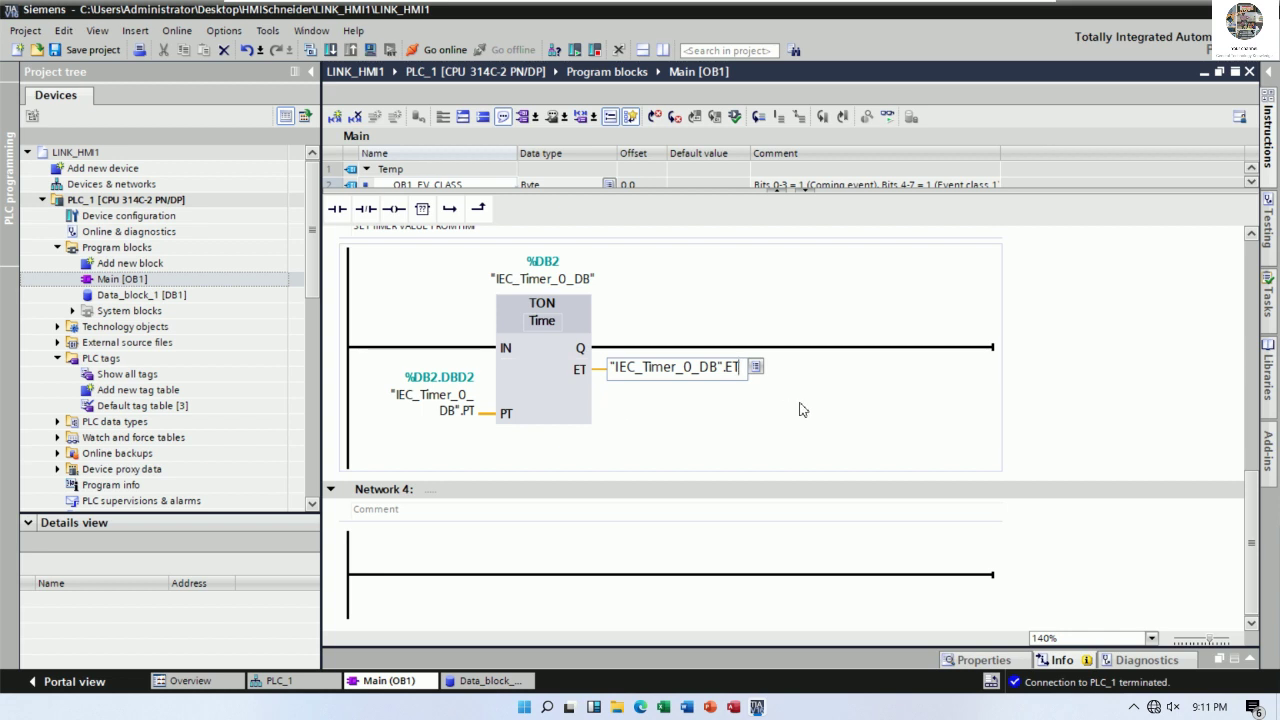
pyautogui.press('Return')
# Step: Insert a normally open contact with address M0.2 ahead of the TON timer's IN input in Network 3
pyautogui.scroll(6, 574, 410)
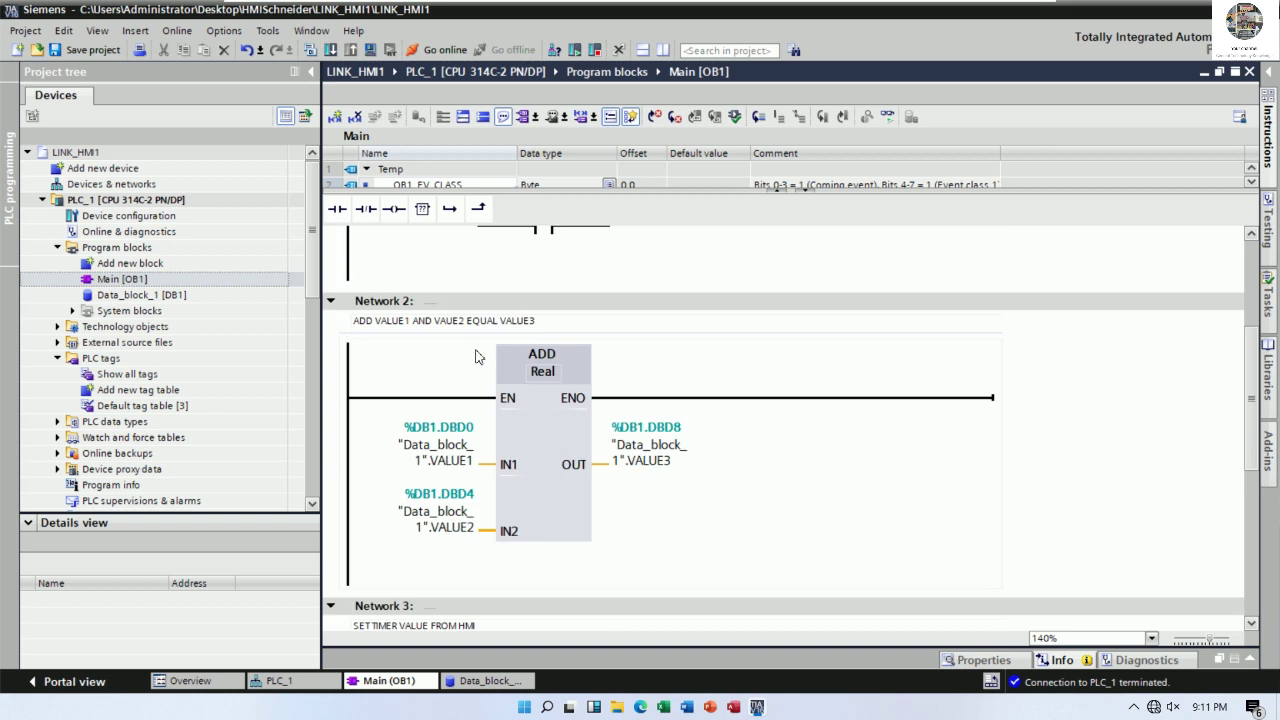
pyautogui.scroll(4, 476, 357)
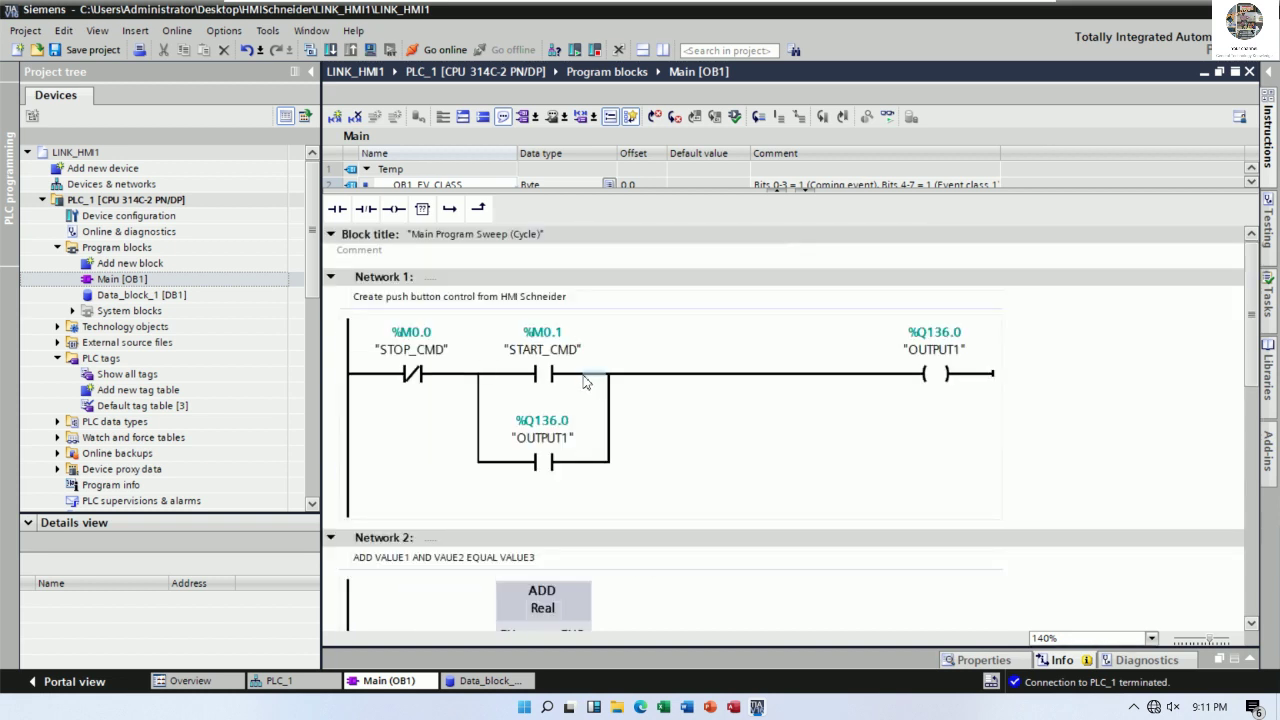
pyautogui.scroll(-10, 585, 381)
pyautogui.scroll(4, 422, 507)
pyautogui.scroll(-3, 422, 507)
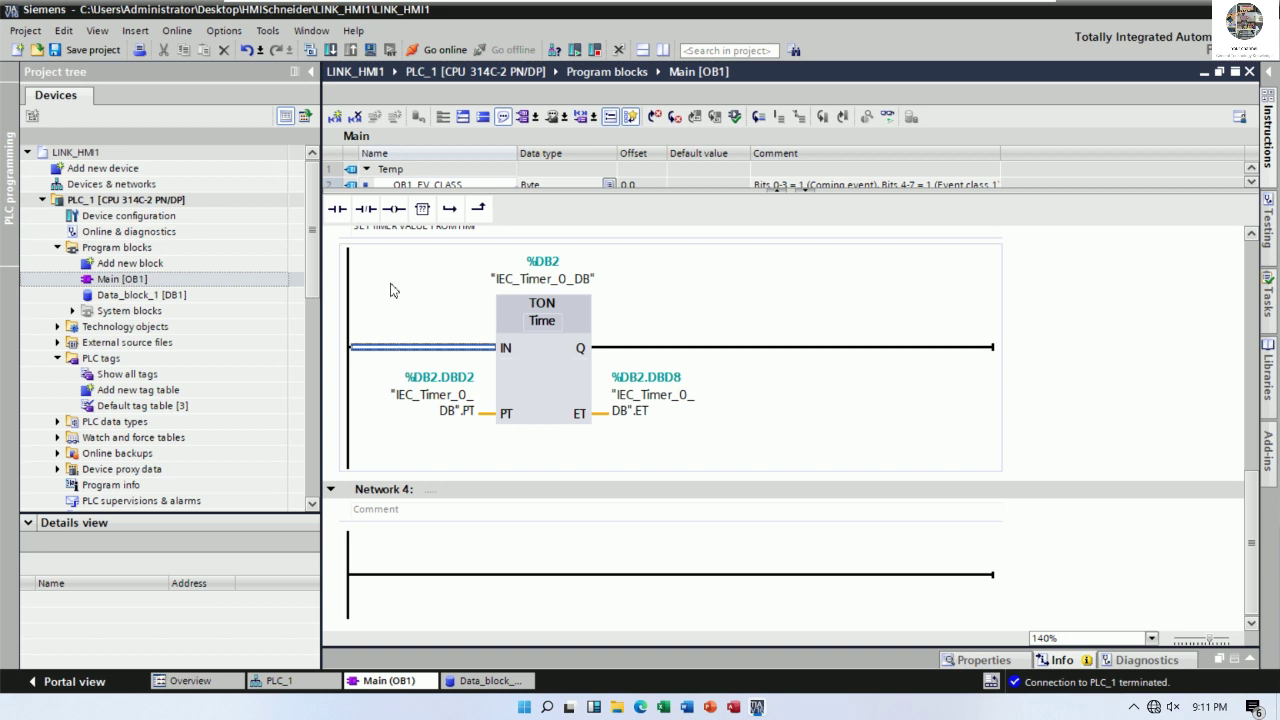
pyautogui.moveTo(358, 212); pyautogui.dragTo(407, 332)
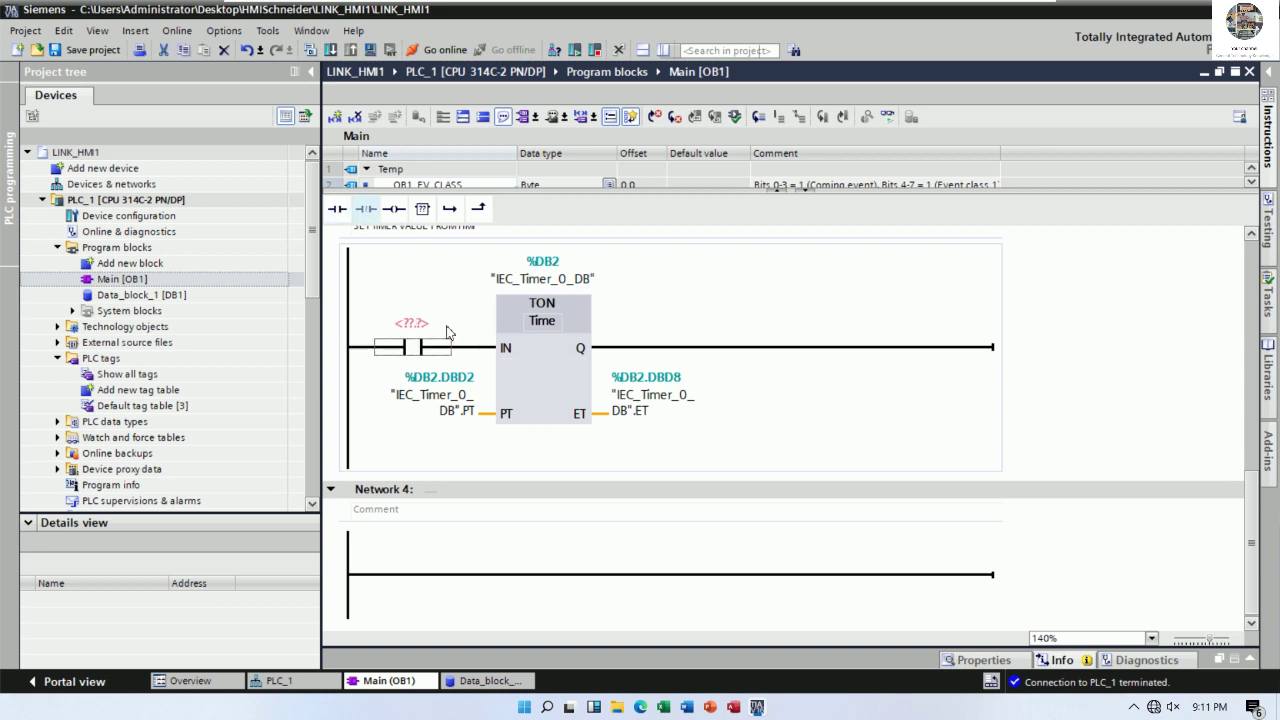
pyautogui.click(407, 330)
pyautogui.write('M')
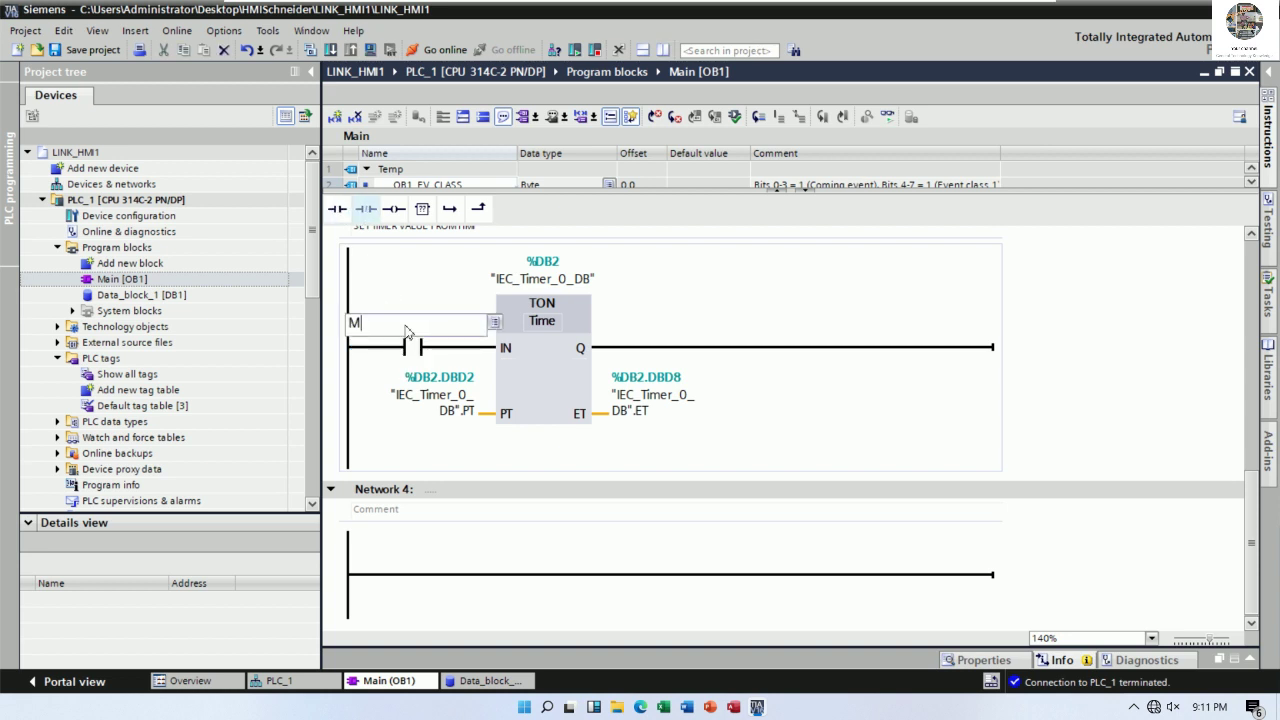
pyautogui.write('0.2')
pyautogui.press('Return')
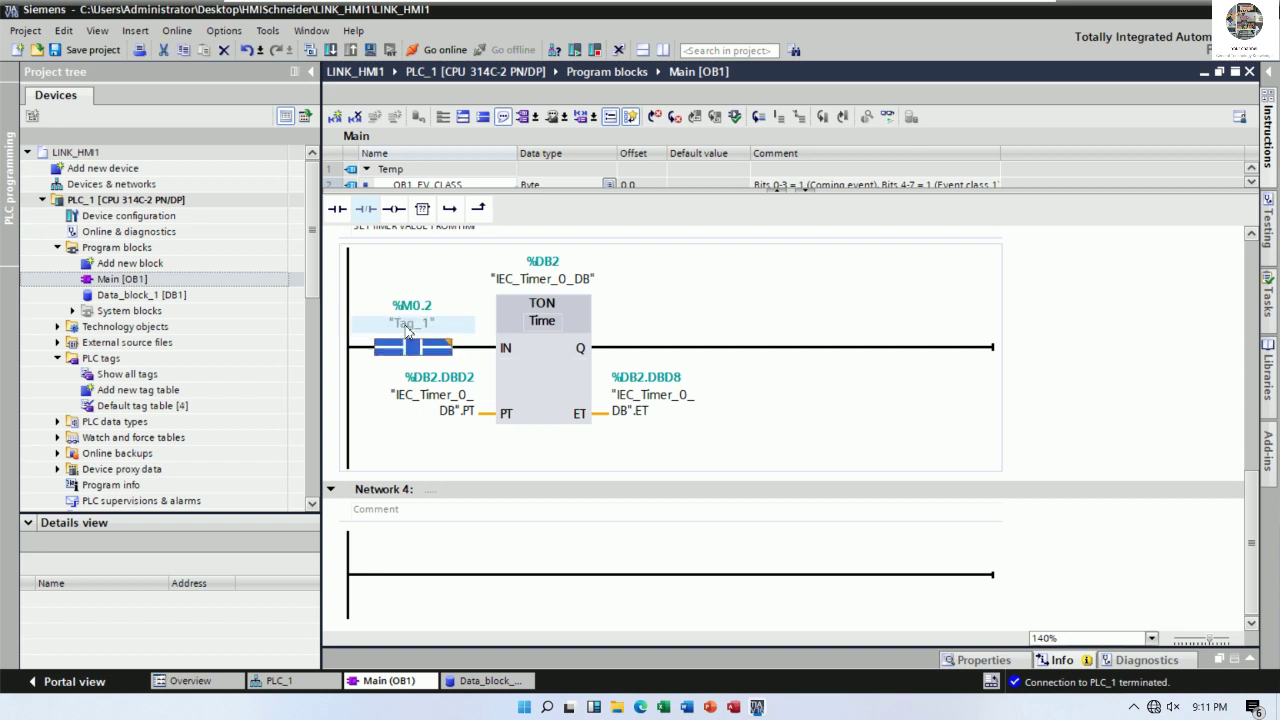
# Step: Rename the tag of the M0.2 contact to ENB_TIMER
pyautogui.rightClick(407, 332)
pyautogui.click(460, 392)
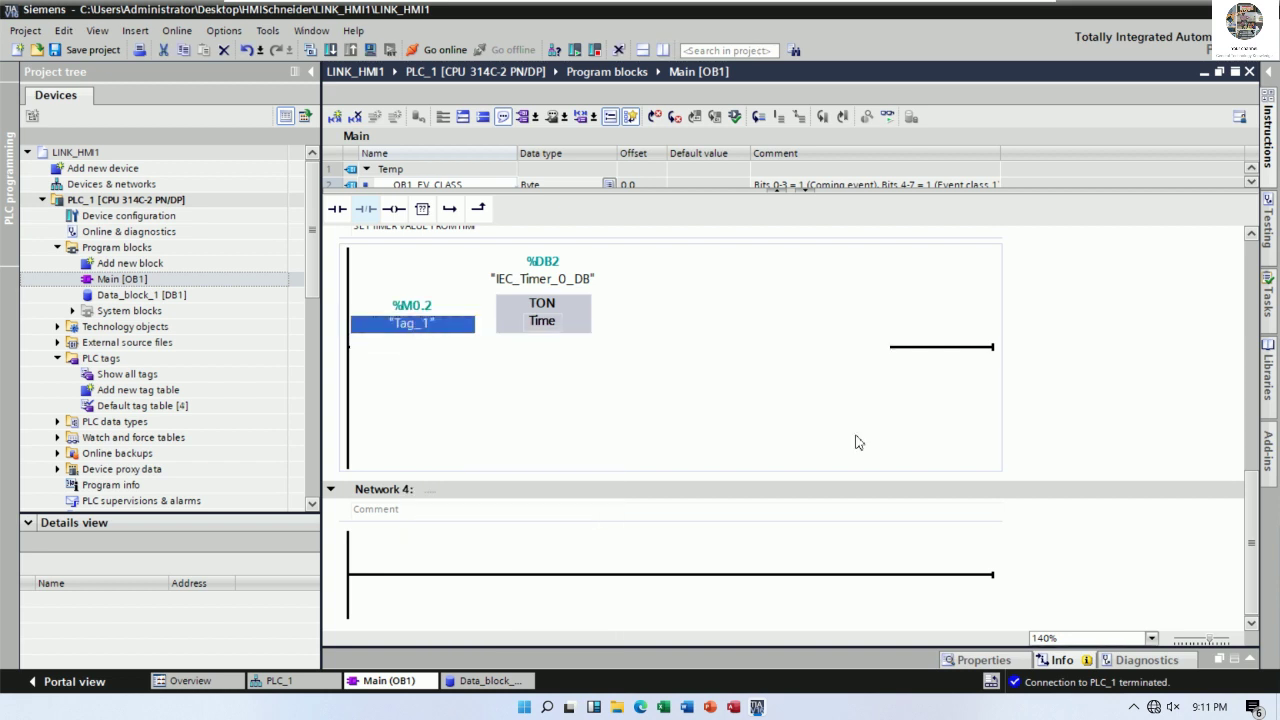
pyautogui.write('EN')
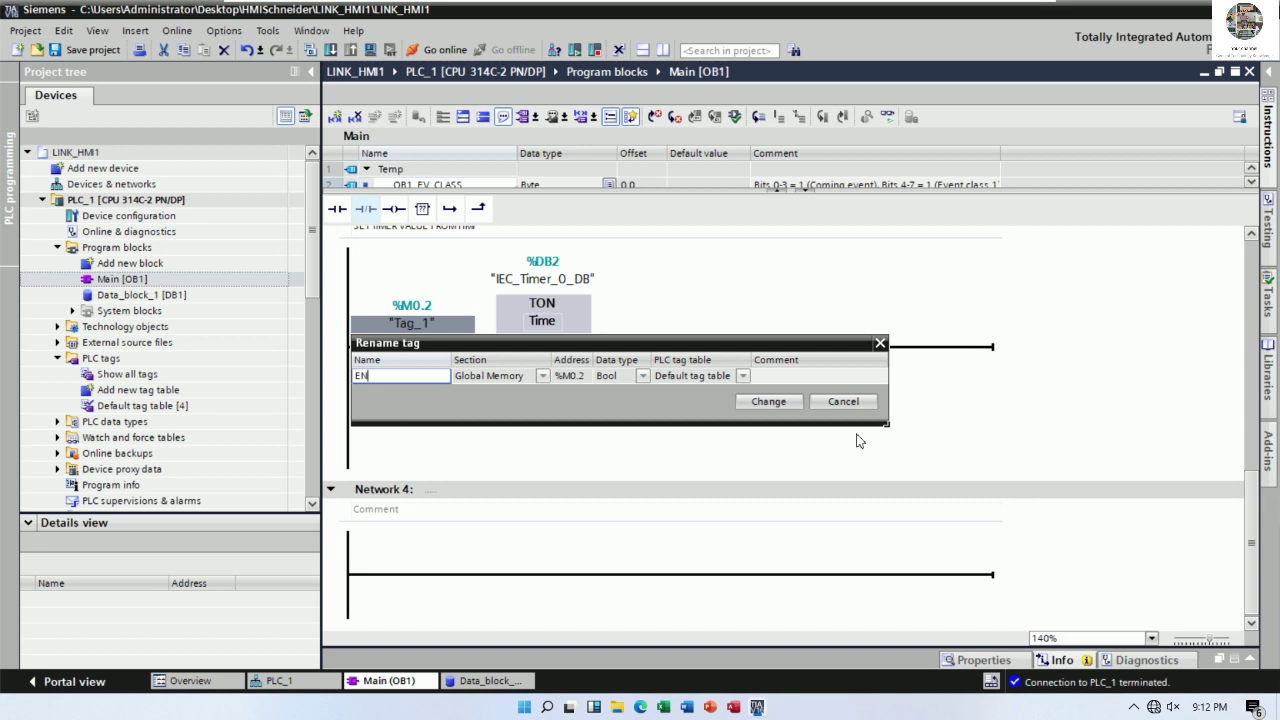
pyautogui.write('B_TIMER')
pyautogui.click(769, 401)
# Step: Insert an output coil with address Q136.1 on the Q output of the TON timer
pyautogui.click(799, 347)
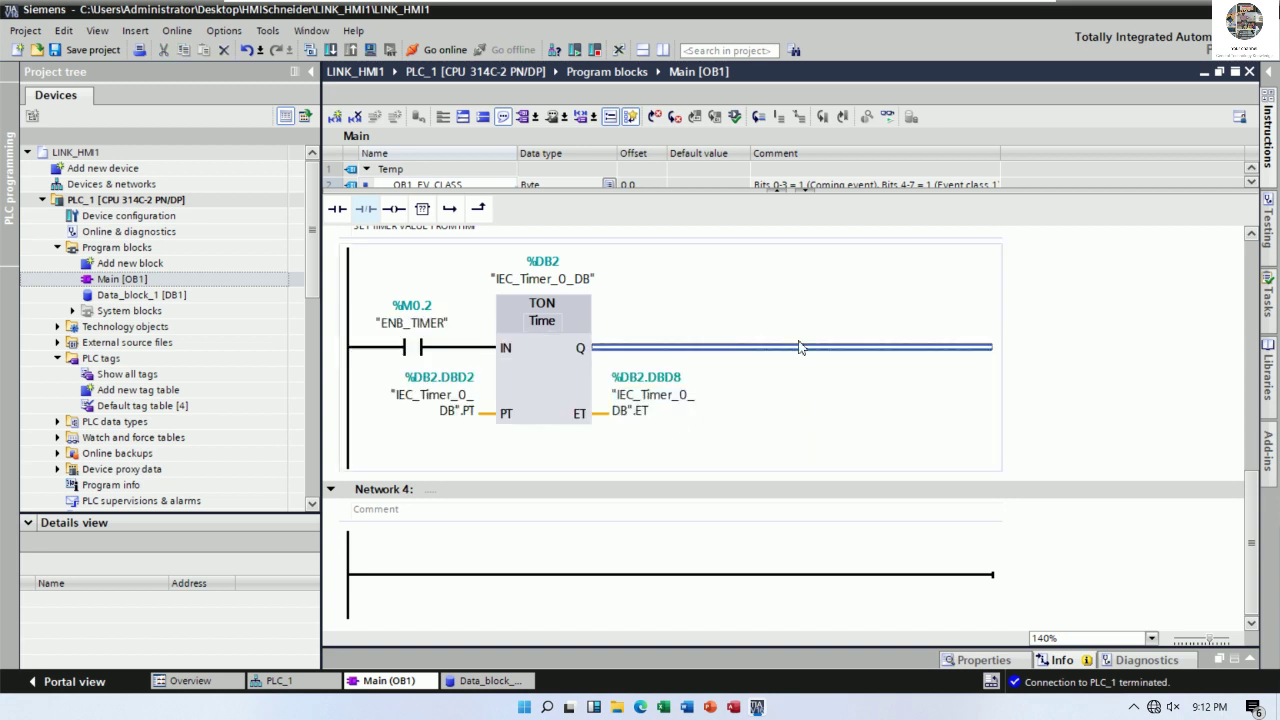
pyautogui.scroll(3, 945, 363)
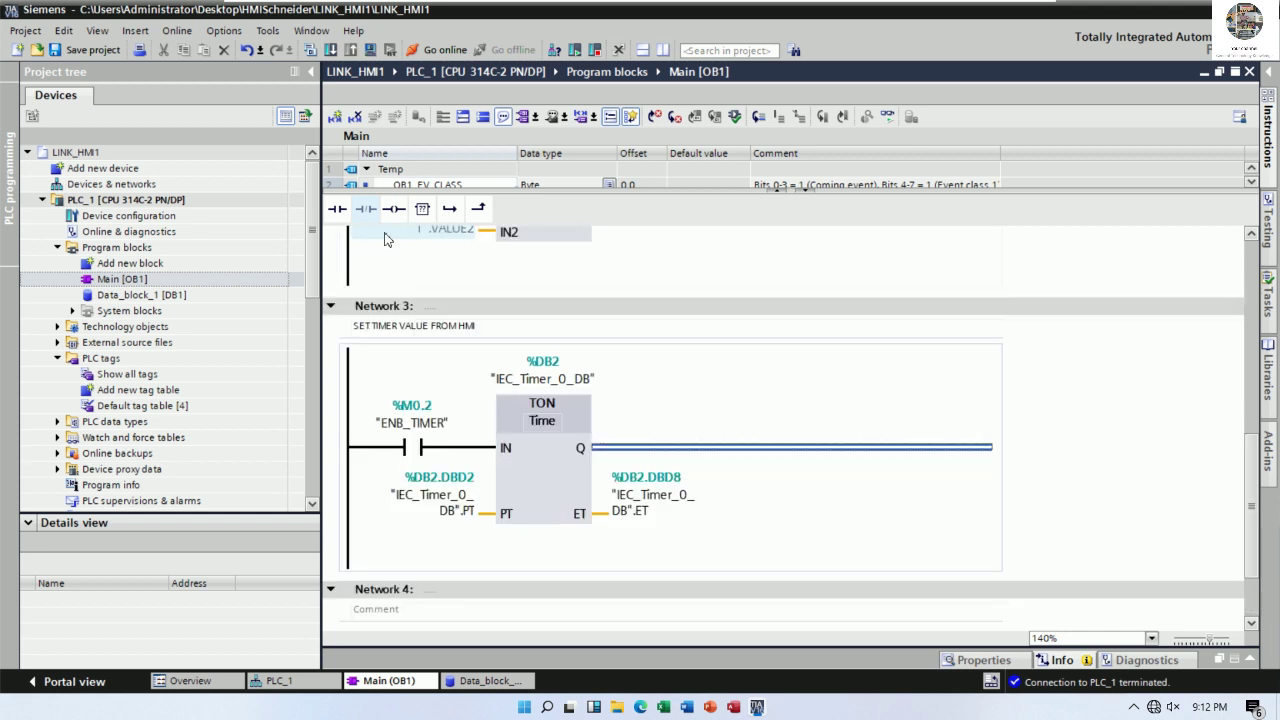
pyautogui.click(393, 208)
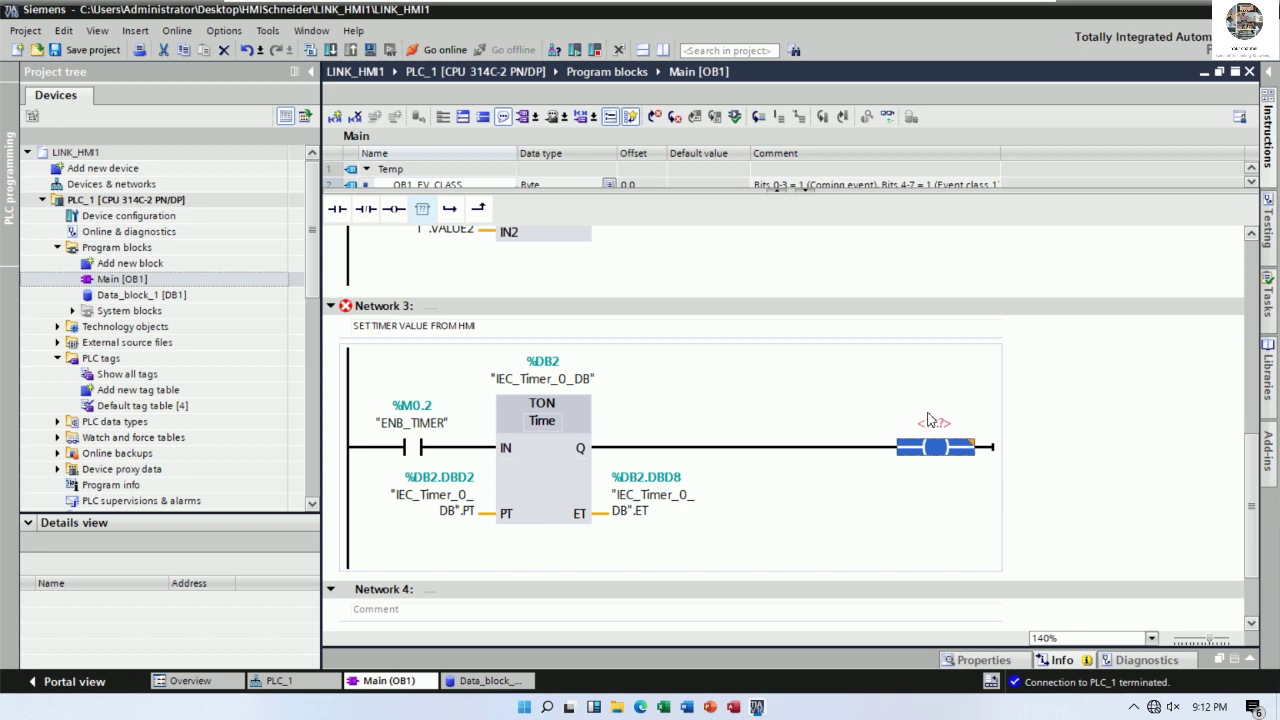
pyautogui.click(928, 421)
pyautogui.write('Q136.1')
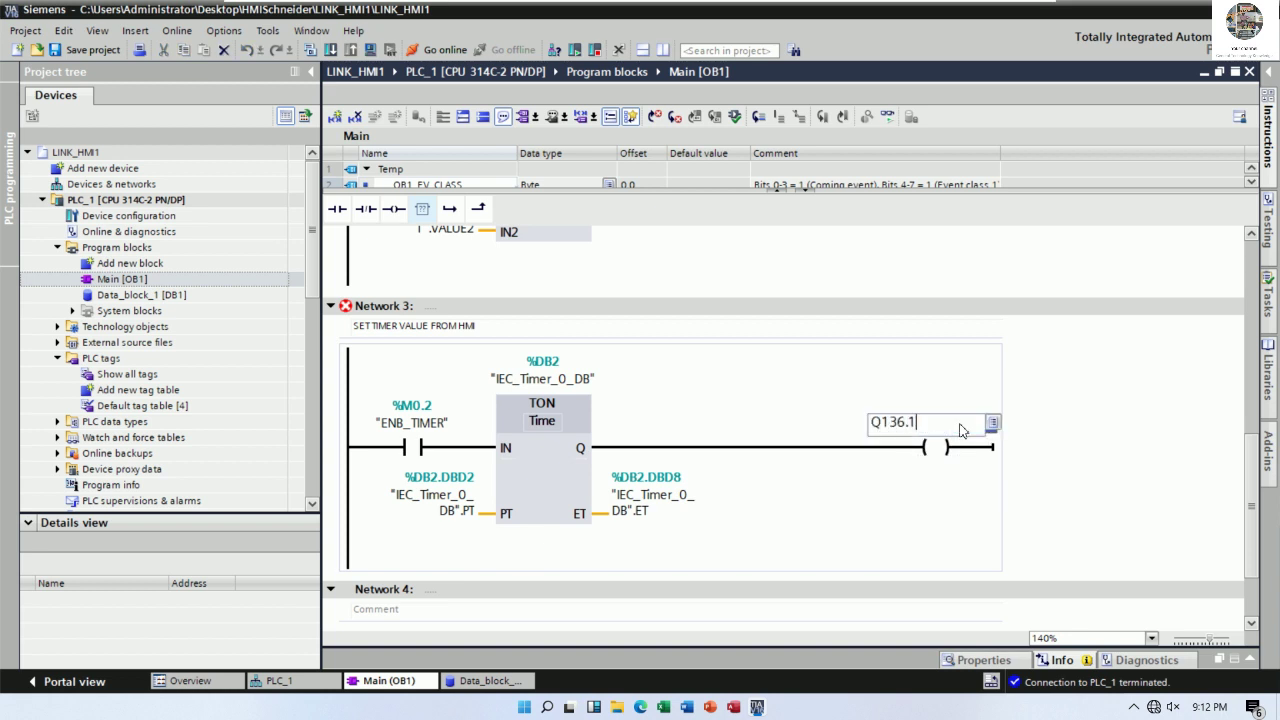
pyautogui.press('Return')
# Step: Rename the tag of the Q136.1 coil in Network 3 to OUTPUT2
pyautogui.scroll(3, 640, 392)
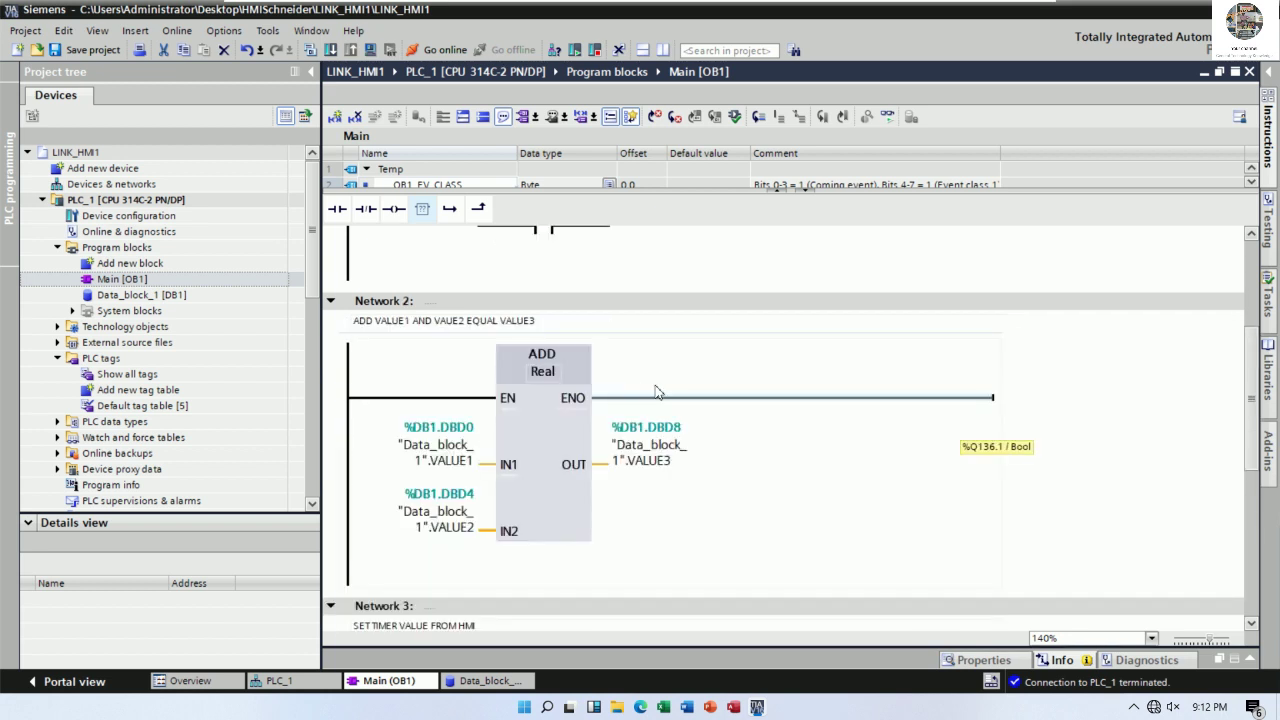
pyautogui.scroll(2, 656, 391)
pyautogui.scroll(2, 836, 435)
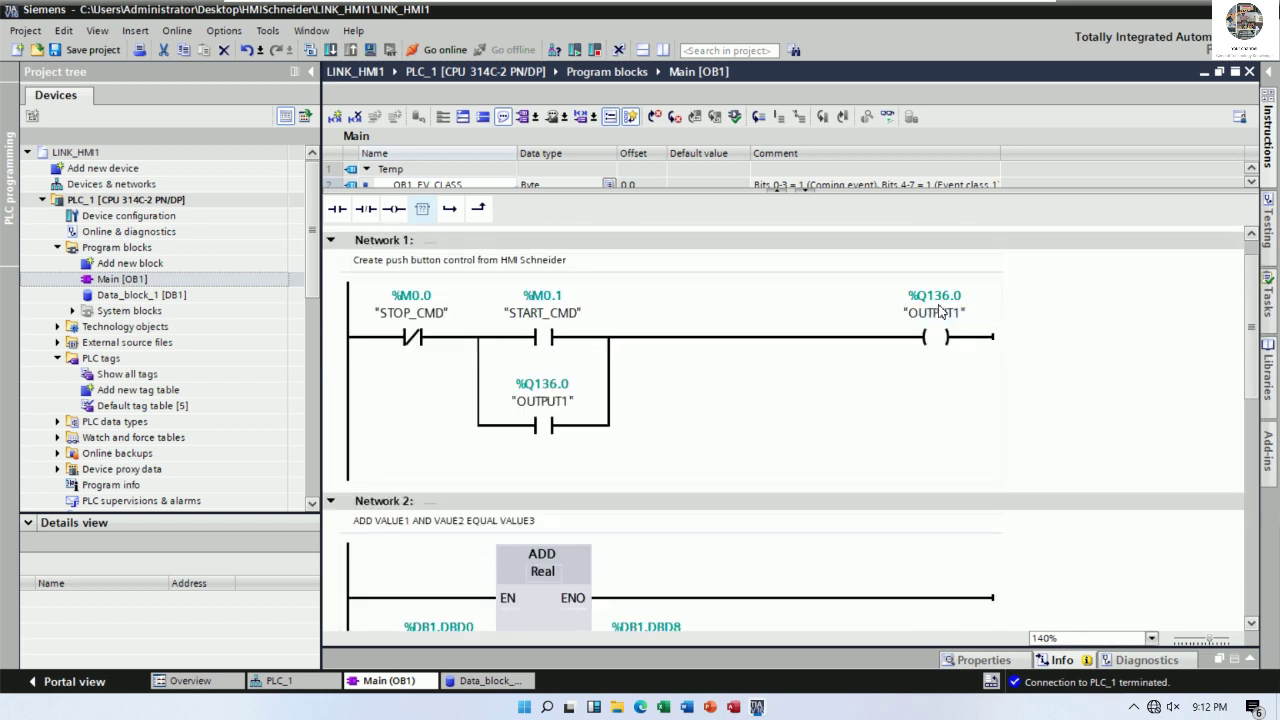
pyautogui.scroll(-10, 846, 371)
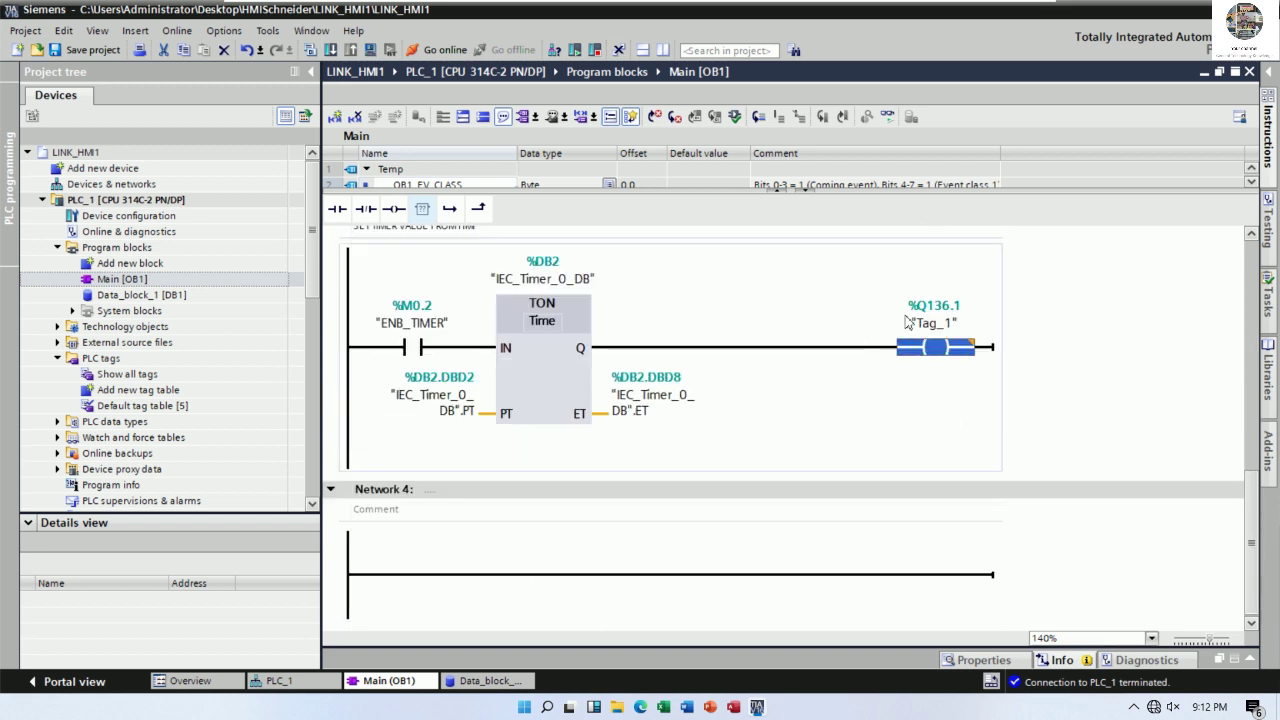
pyautogui.rightClick(924, 323)
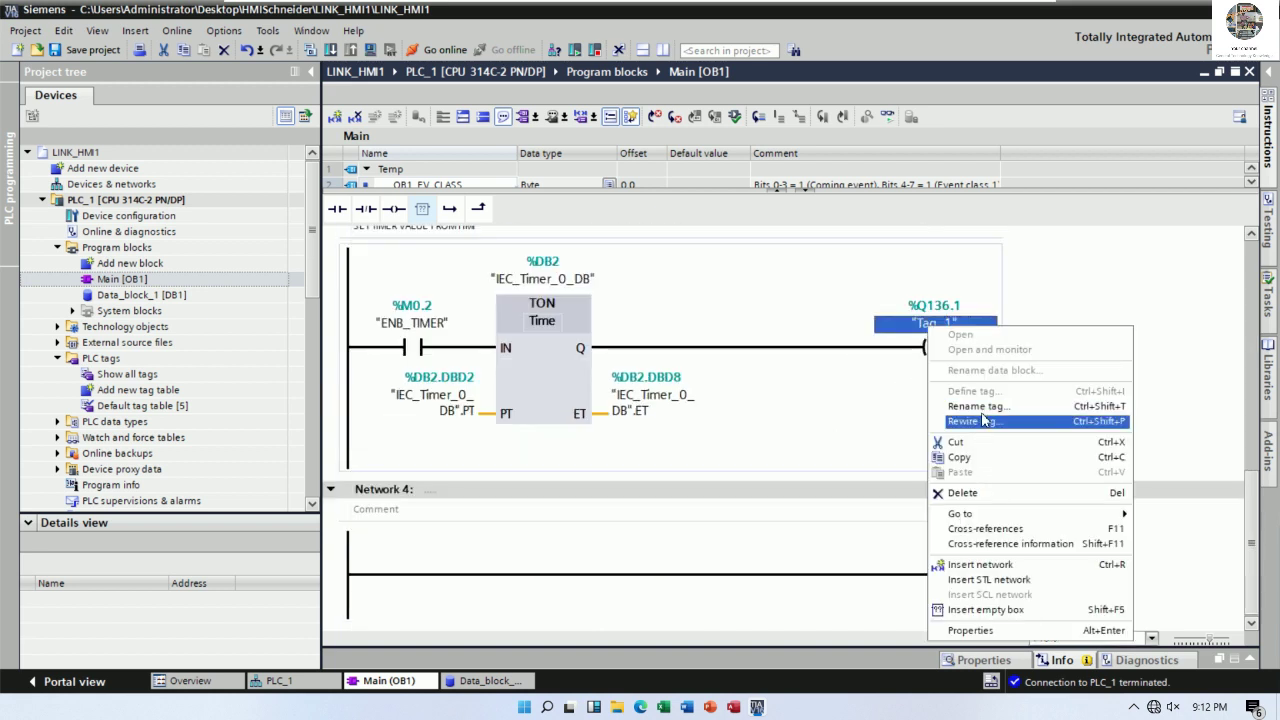
pyautogui.click(978, 406)
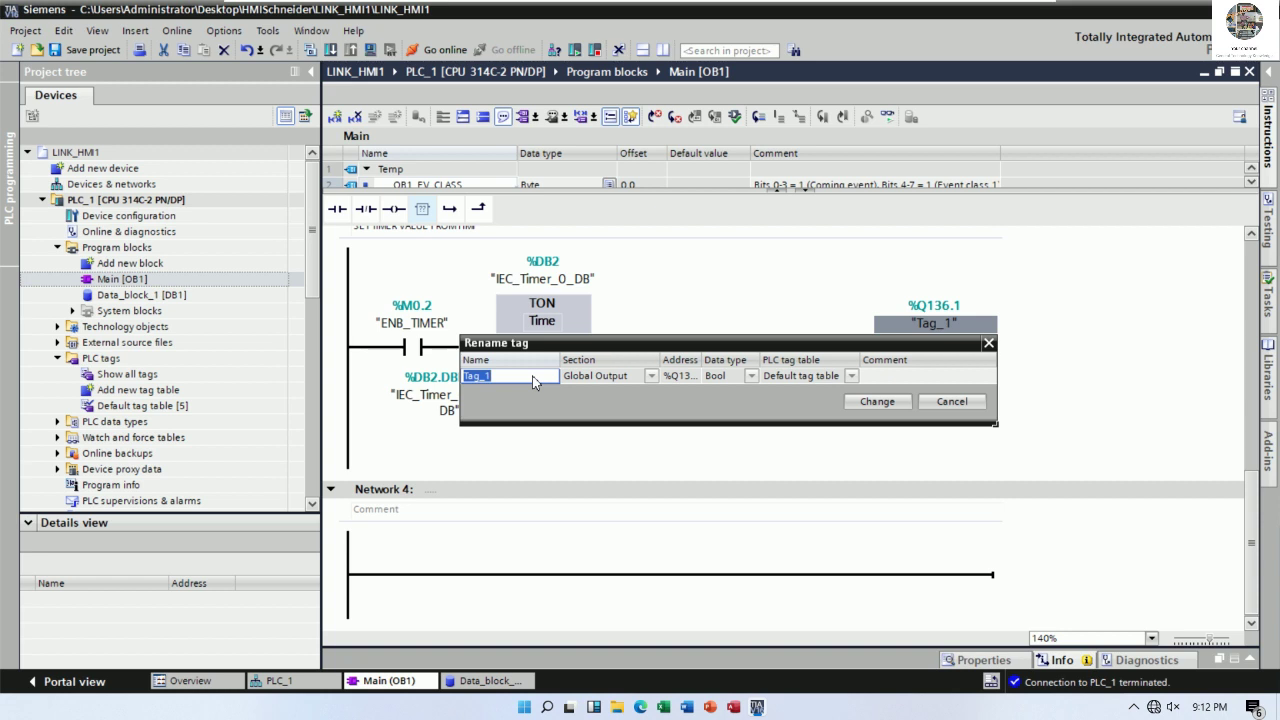
pyautogui.write('OUT')
pyautogui.press('Return')
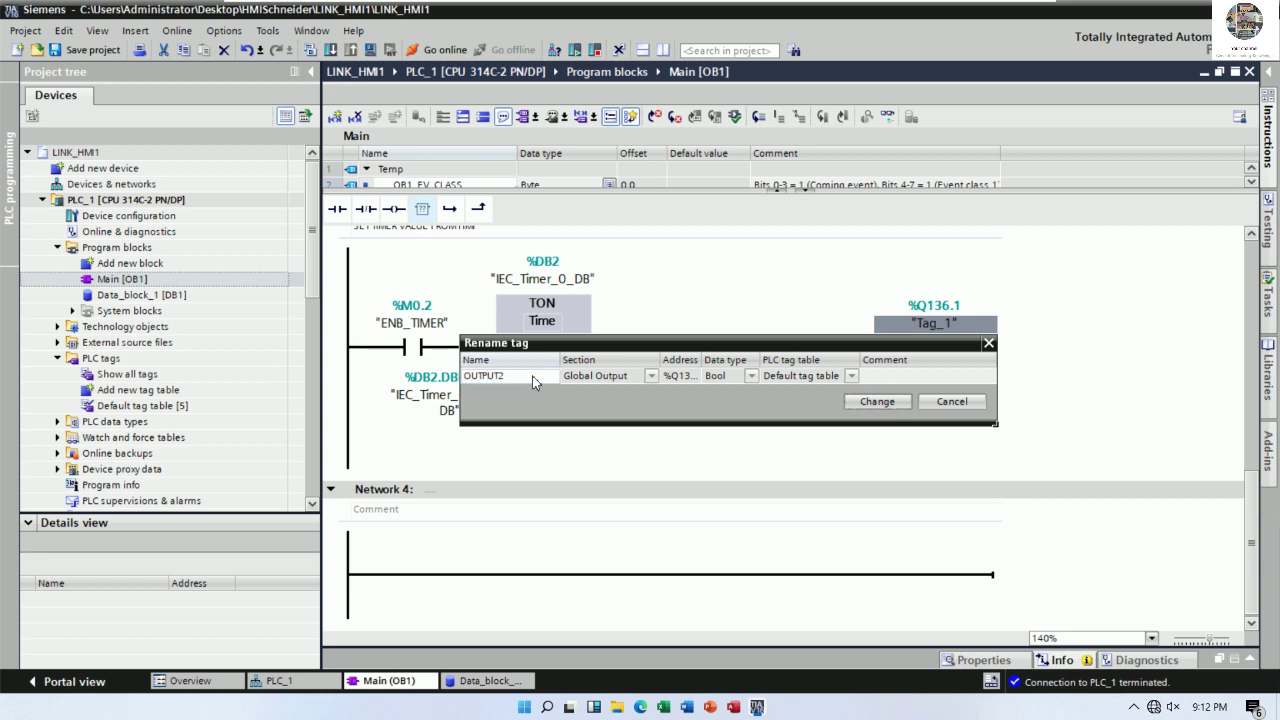
pyautogui.click(875, 401)
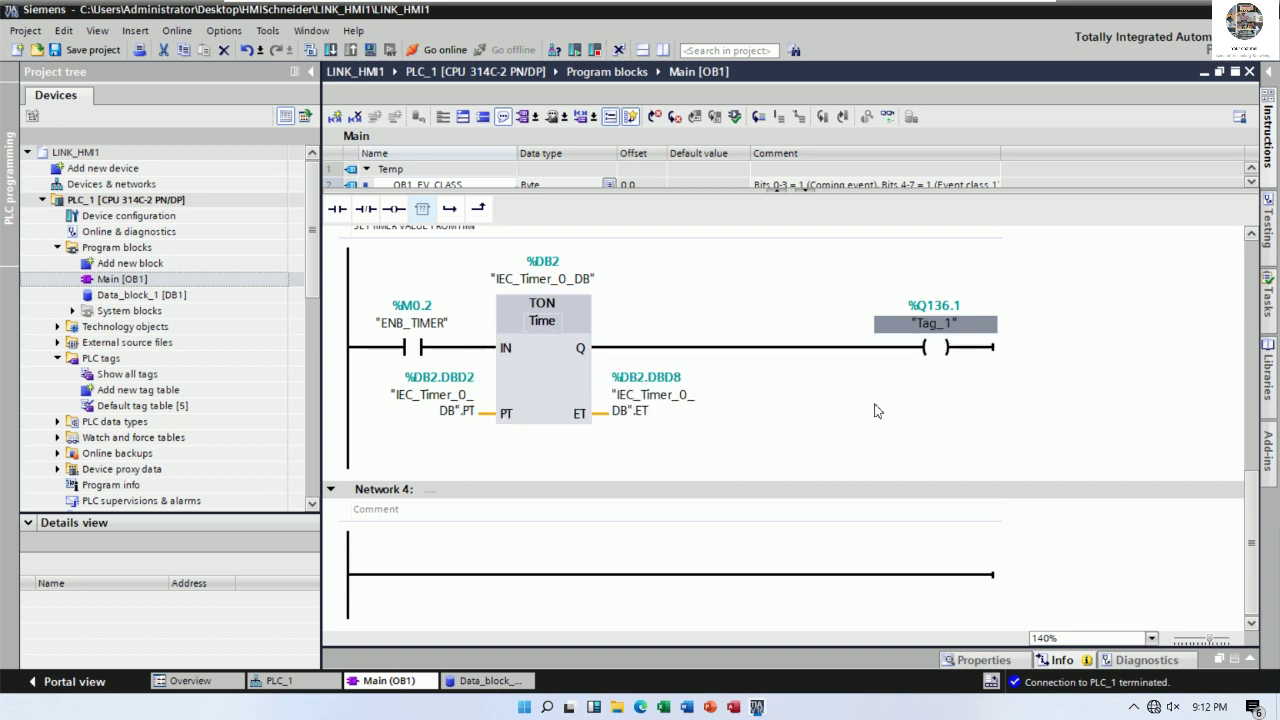
# Step: Open a branch between the timer's Q output and the OUTPUT2 coil, and add a coil with address Q136.2 on it
pyautogui.click(843, 348)
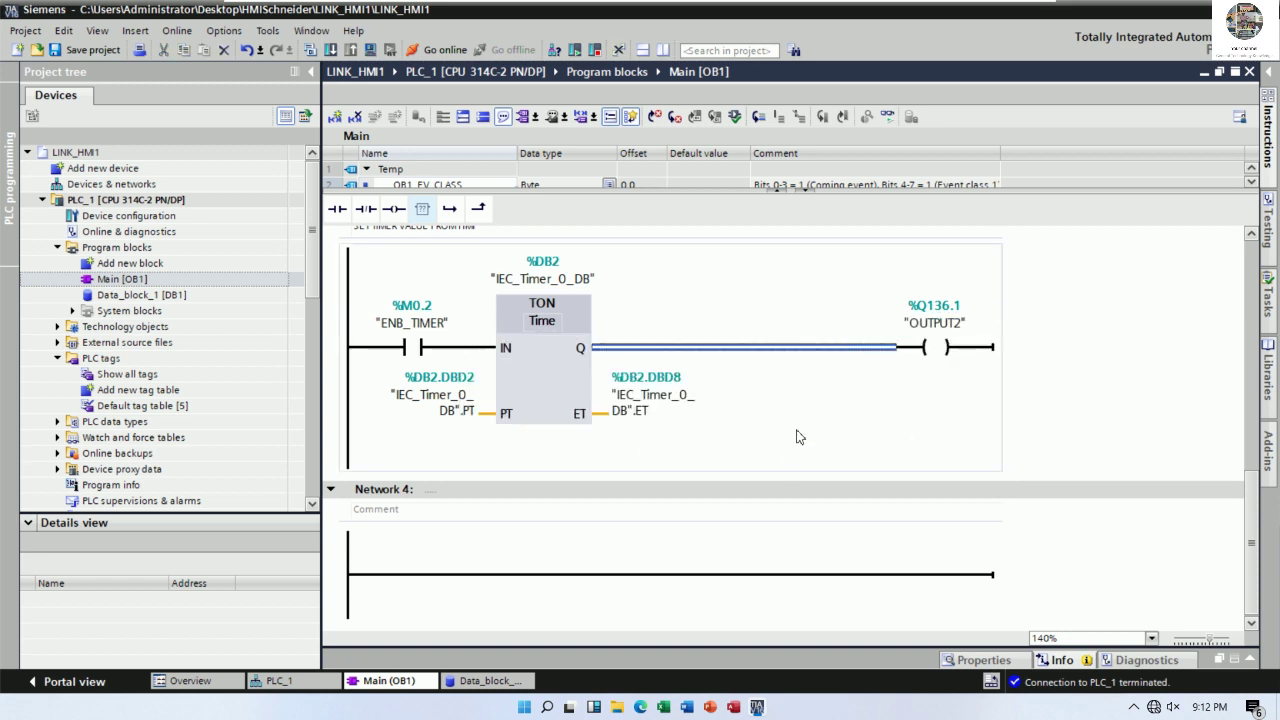
pyautogui.click(449, 208)
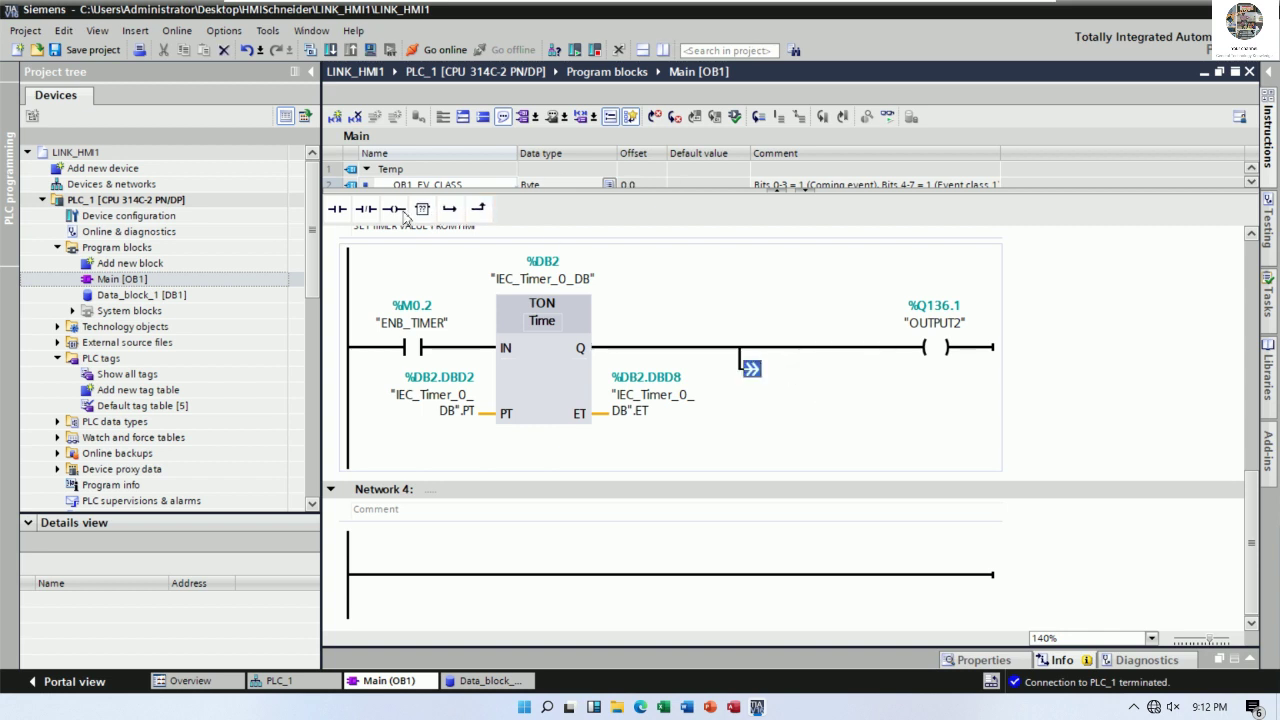
pyautogui.hotkey('shift', 'F7')
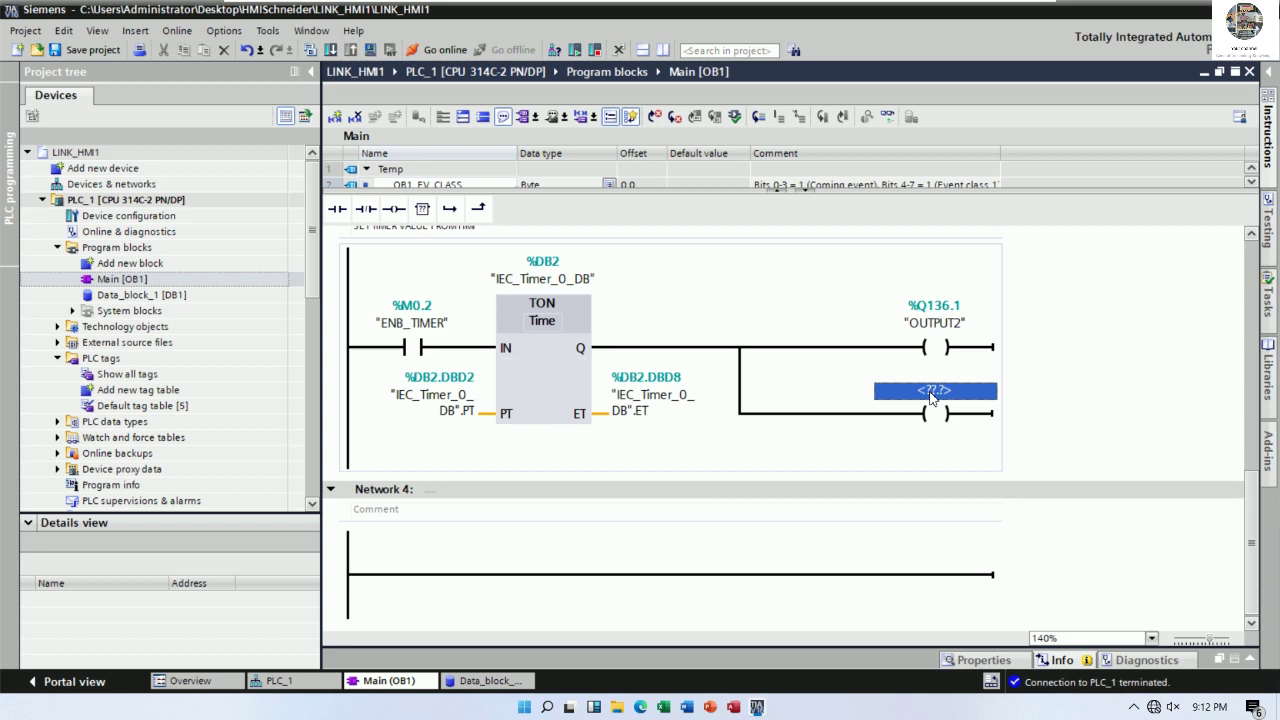
pyautogui.write('Q136.2')
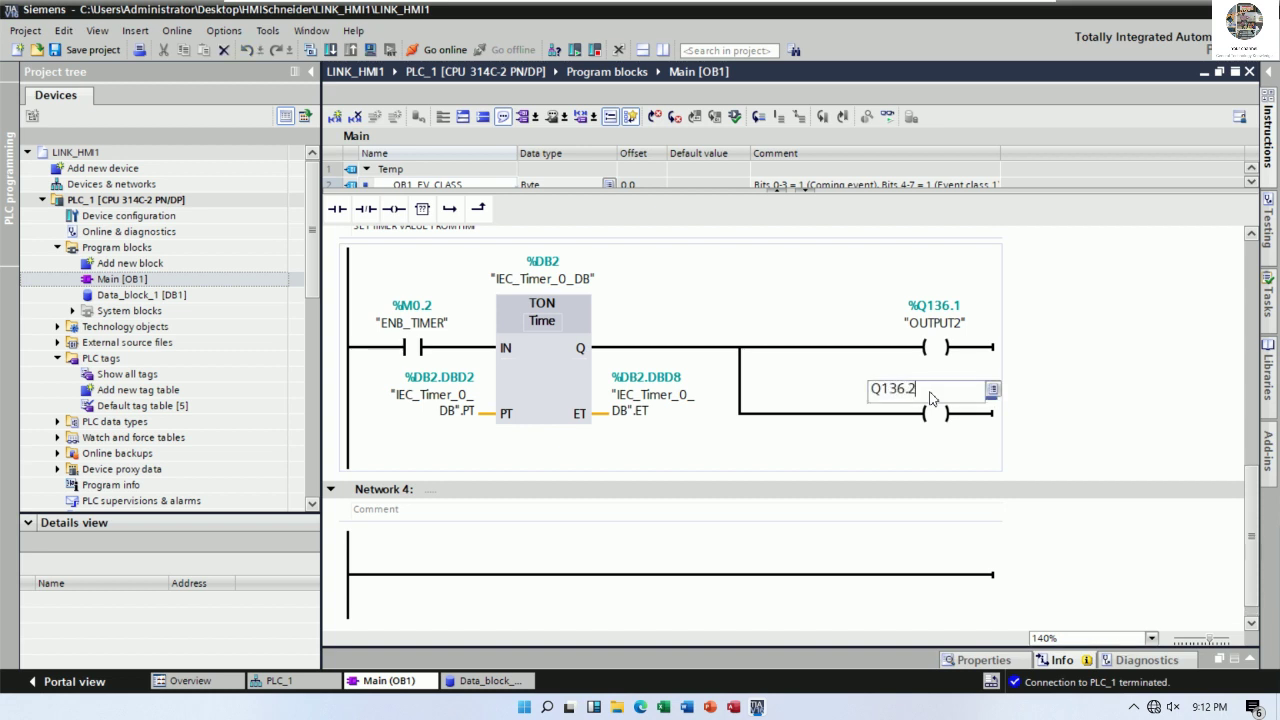
pyautogui.press('Return')
# Step: Rename the tag of the Q136.2 coil to OUTPUT3
pyautogui.rightClick(935, 413)
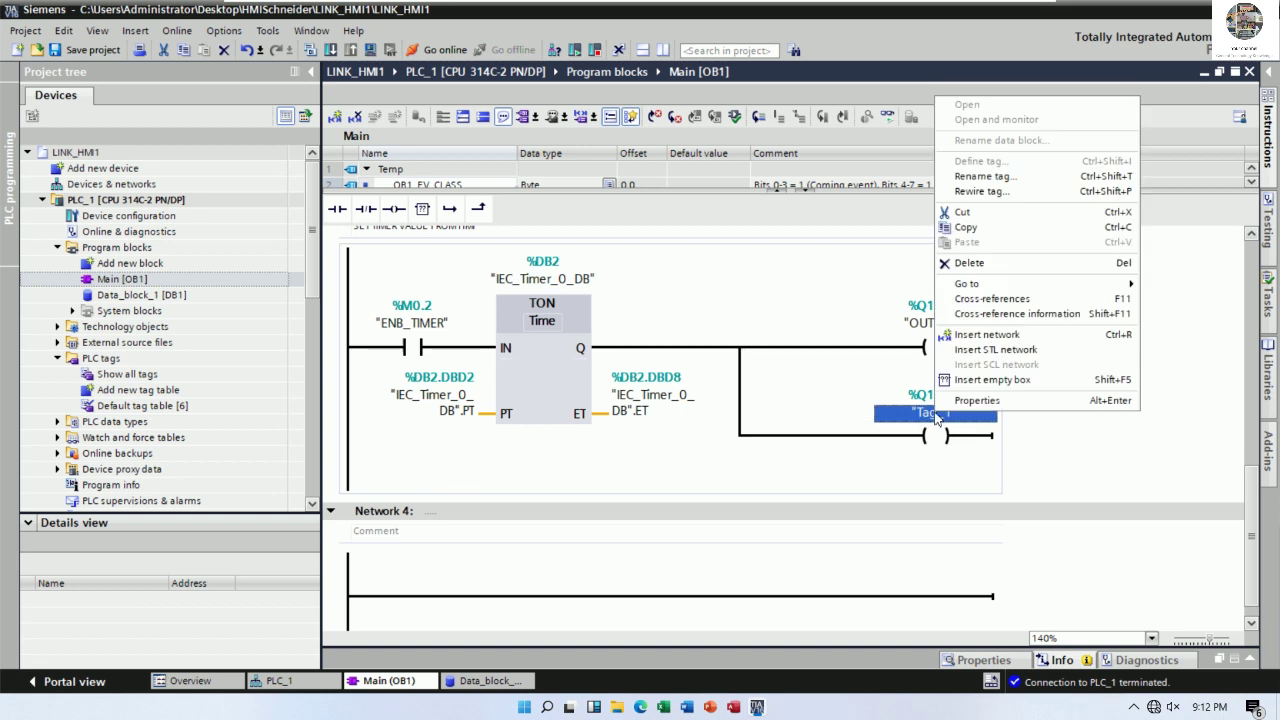
pyautogui.click(975, 176)
pyautogui.write('OUTPUT3')
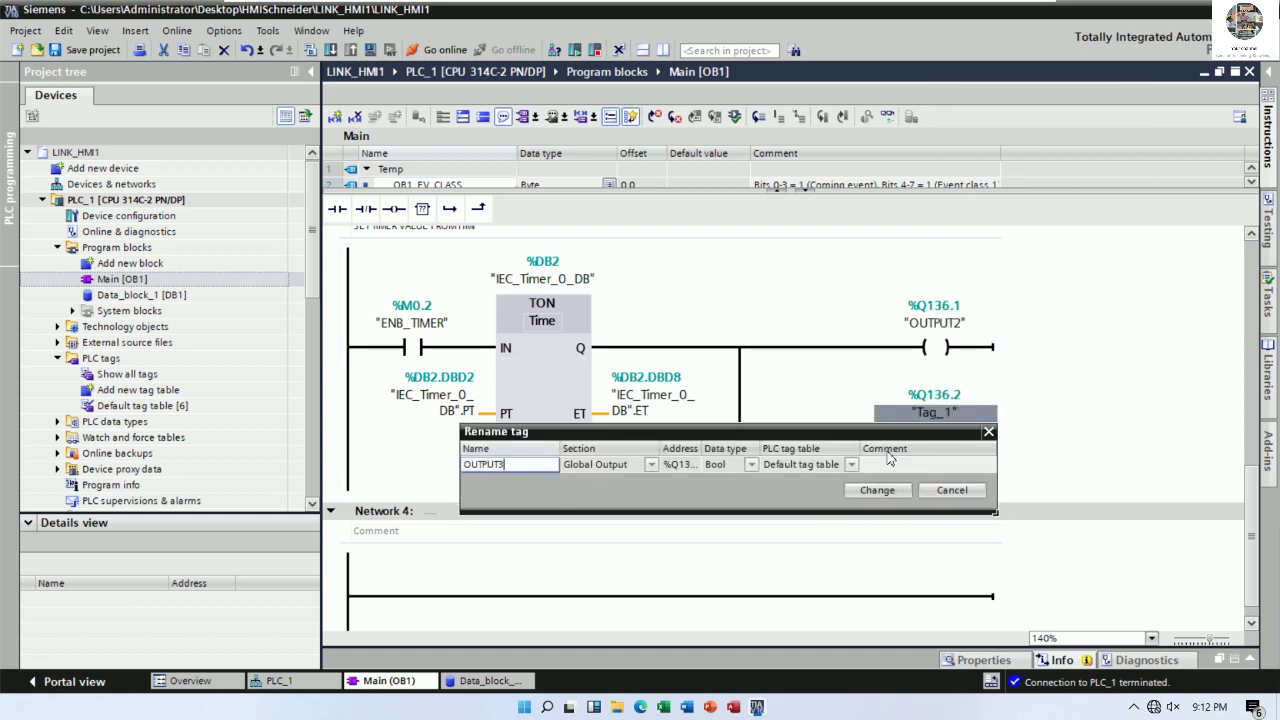
pyautogui.press('Return')
pyautogui.click(907, 499)
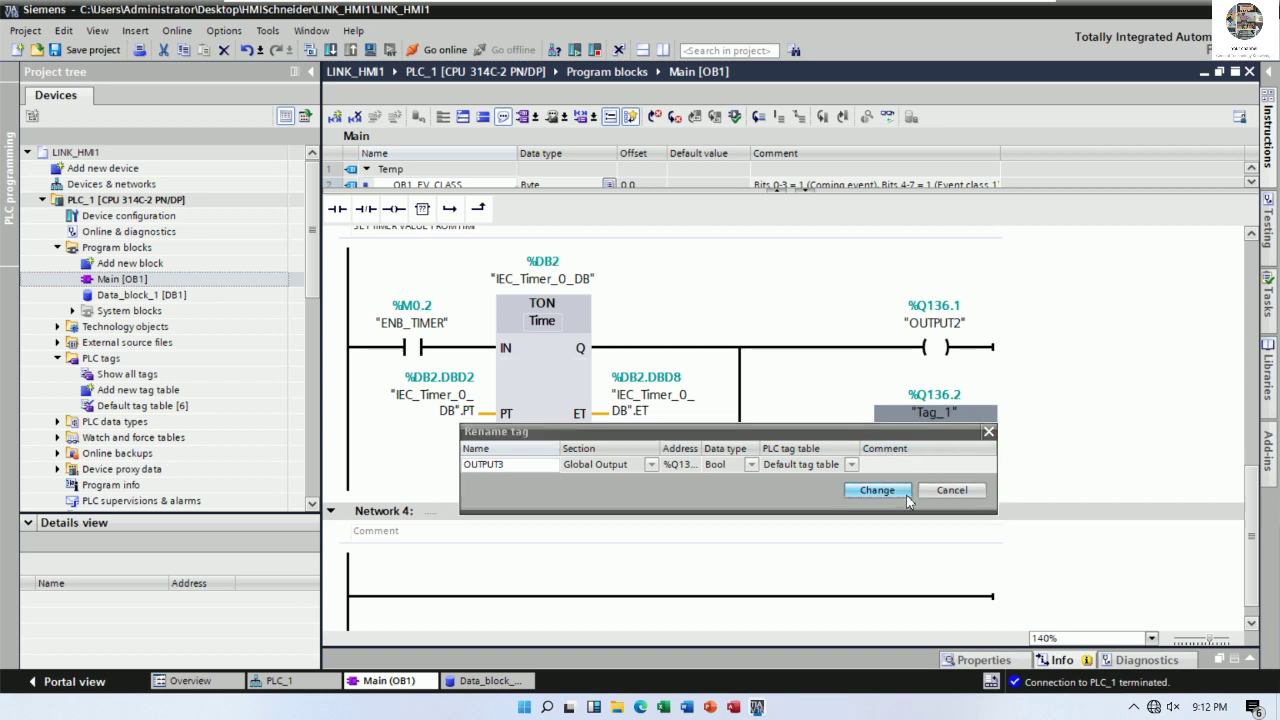
# Step: Open three more parallel branches below the OUTPUT3 coil in Network 3
pyautogui.scroll(-1, 915, 460)
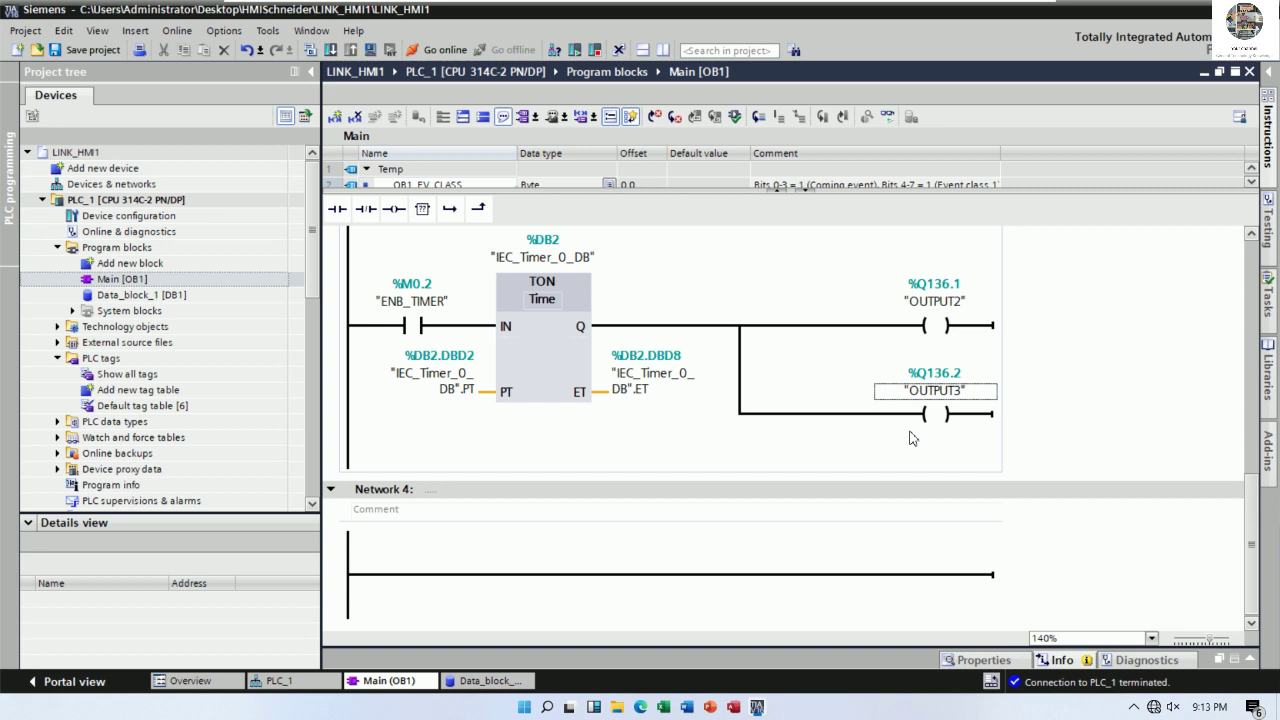
pyautogui.click(888, 414)
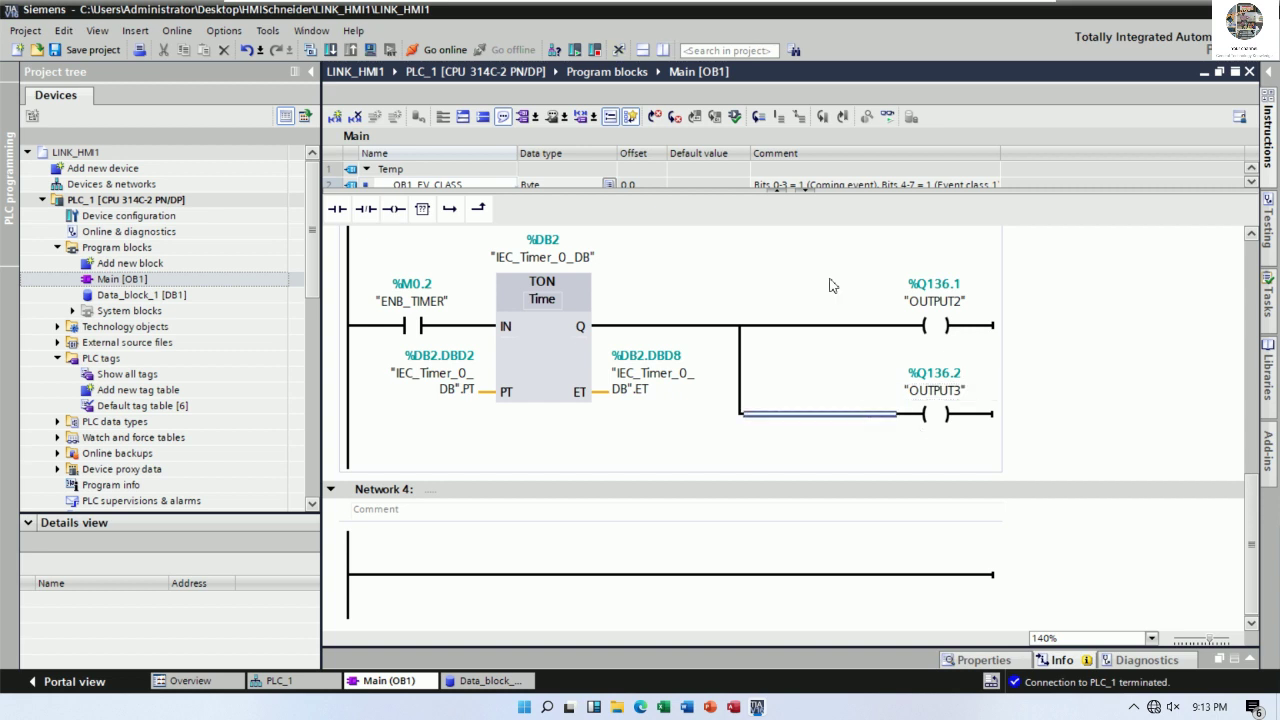
pyautogui.click(449, 210)
pyautogui.click(449, 210)
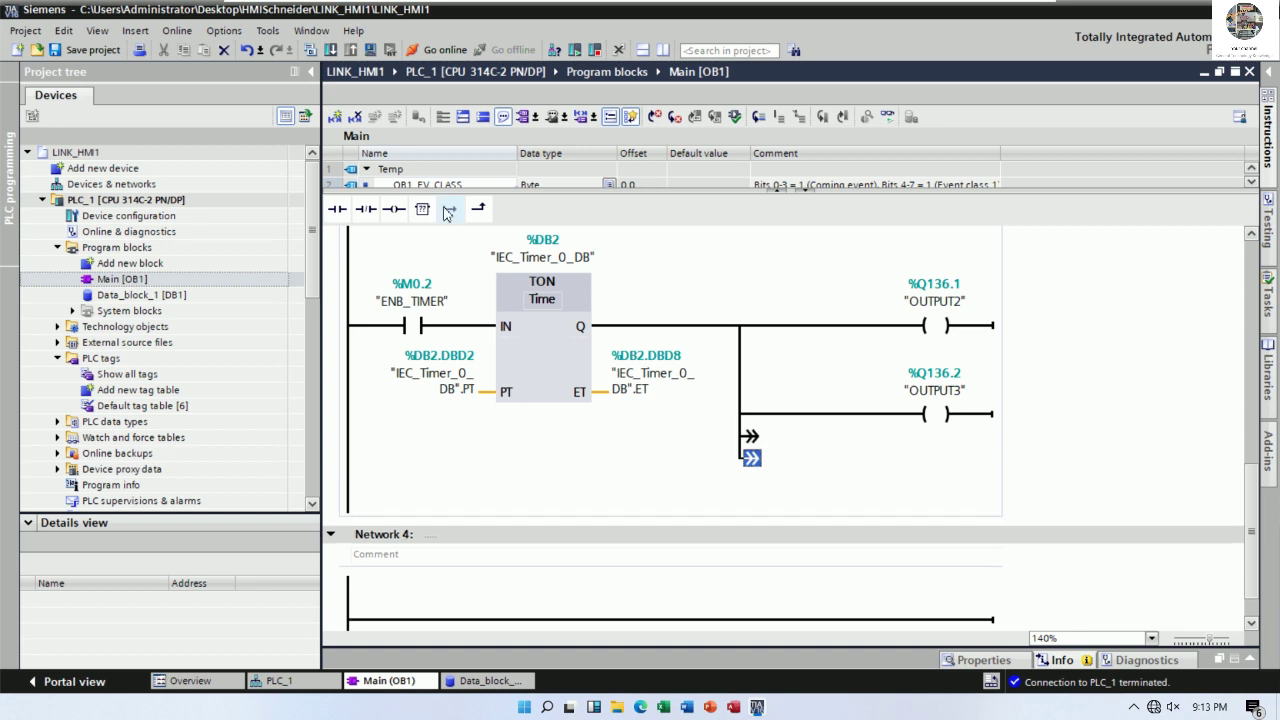
pyautogui.click(449, 210)
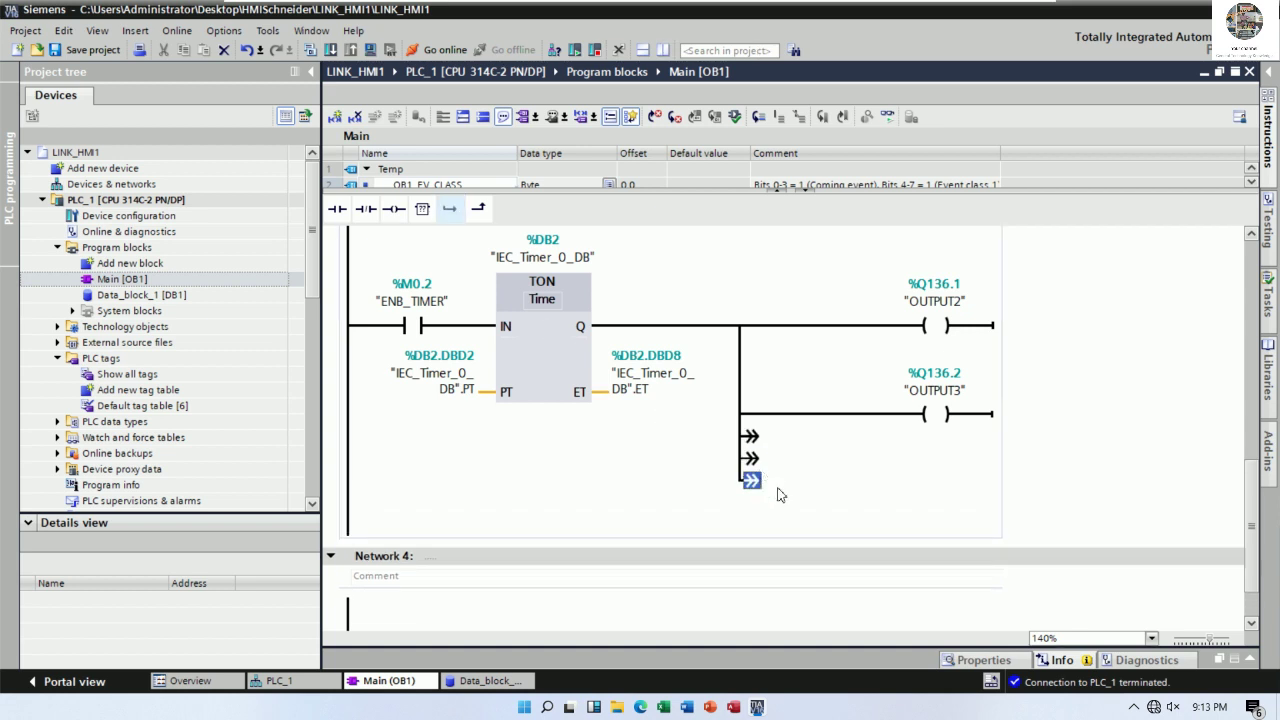
# Step: Insert an output coil on the first open branch below OUTPUT3 and enter its Q address
pyautogui.click(751, 436)
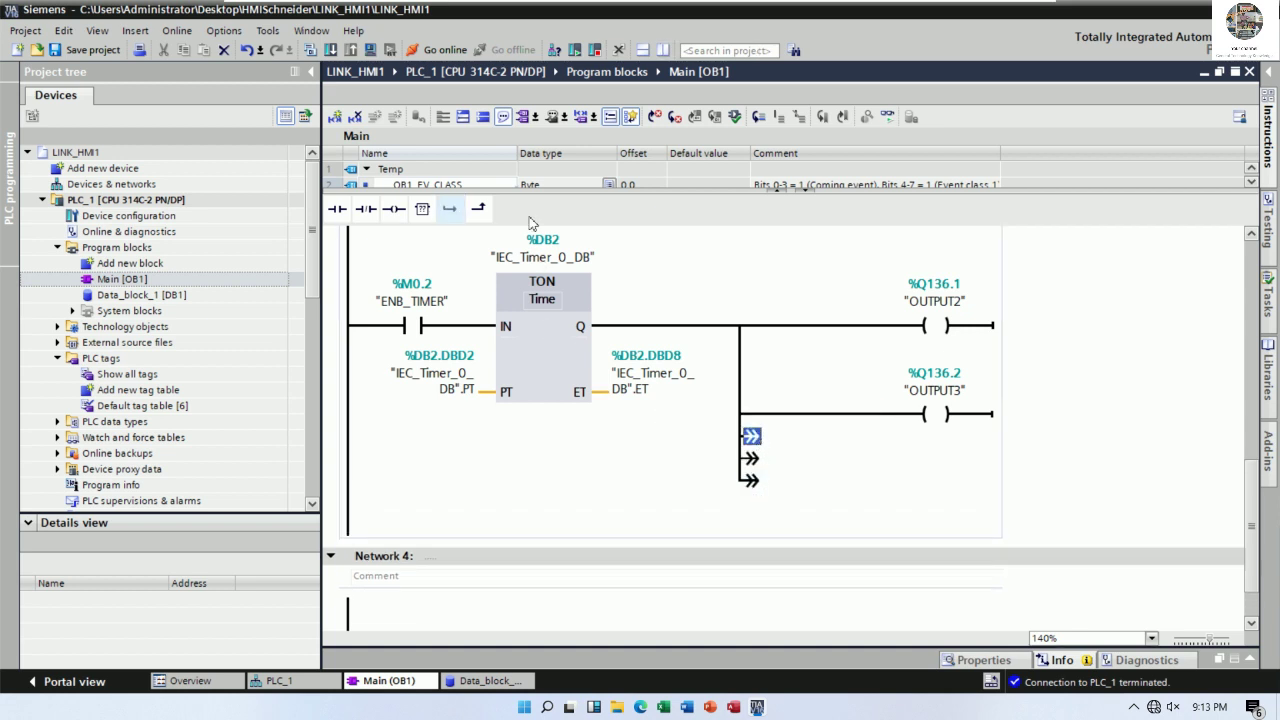
pyautogui.click(396, 210)
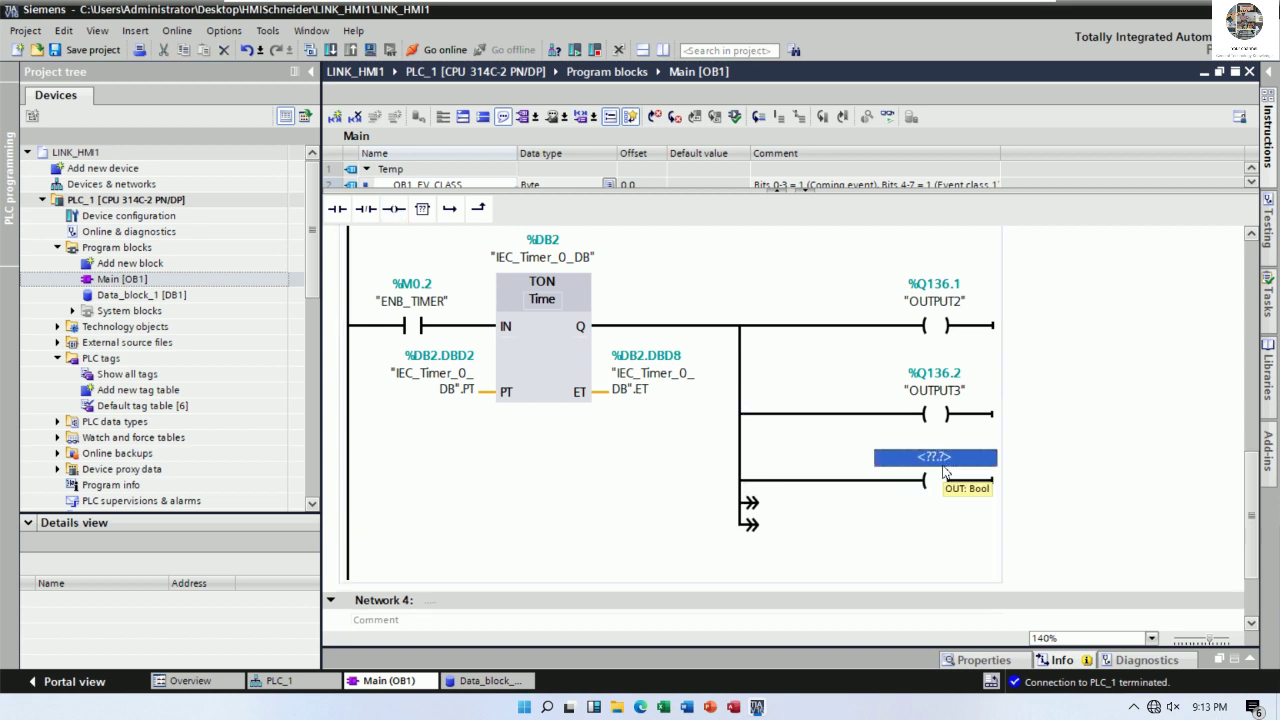
pyautogui.write('Q13')
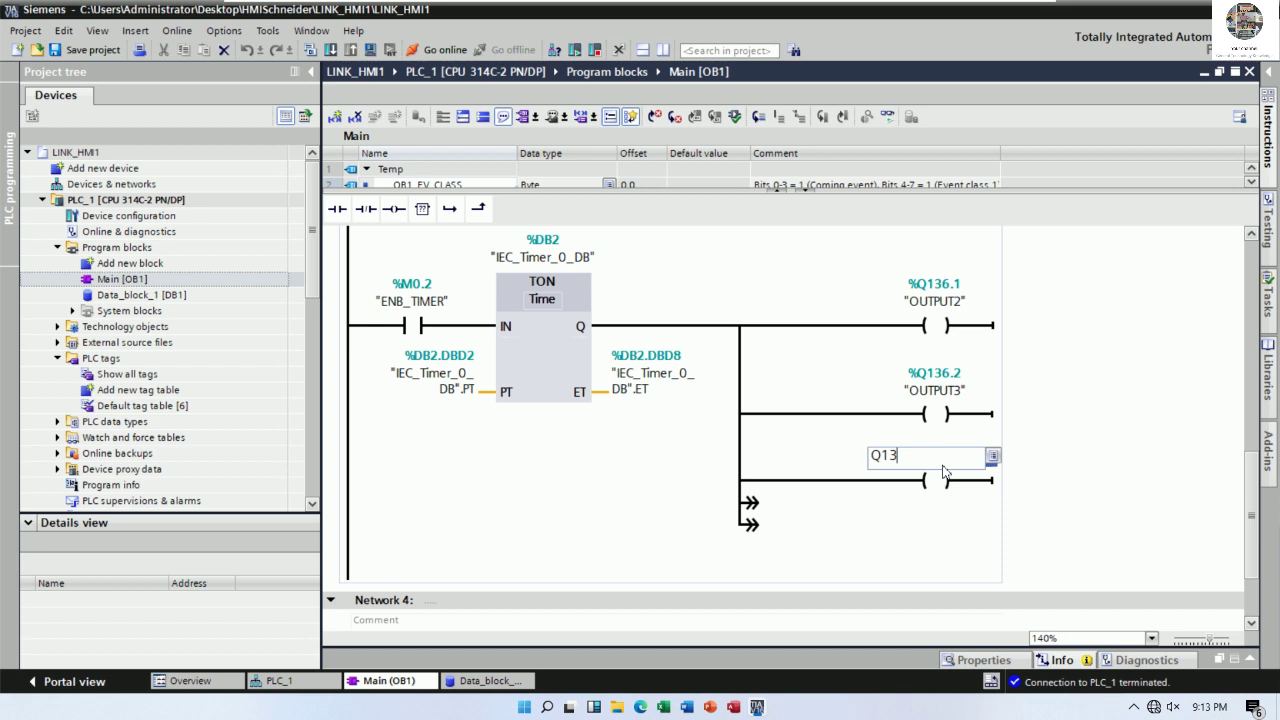
# Step: Assign Q136.3 to the third output coil of Network 3 and rename its tag OUTPUT4
pyautogui.write('6.3')
pyautogui.press('Return')
pyautogui.rightClick(942, 479)
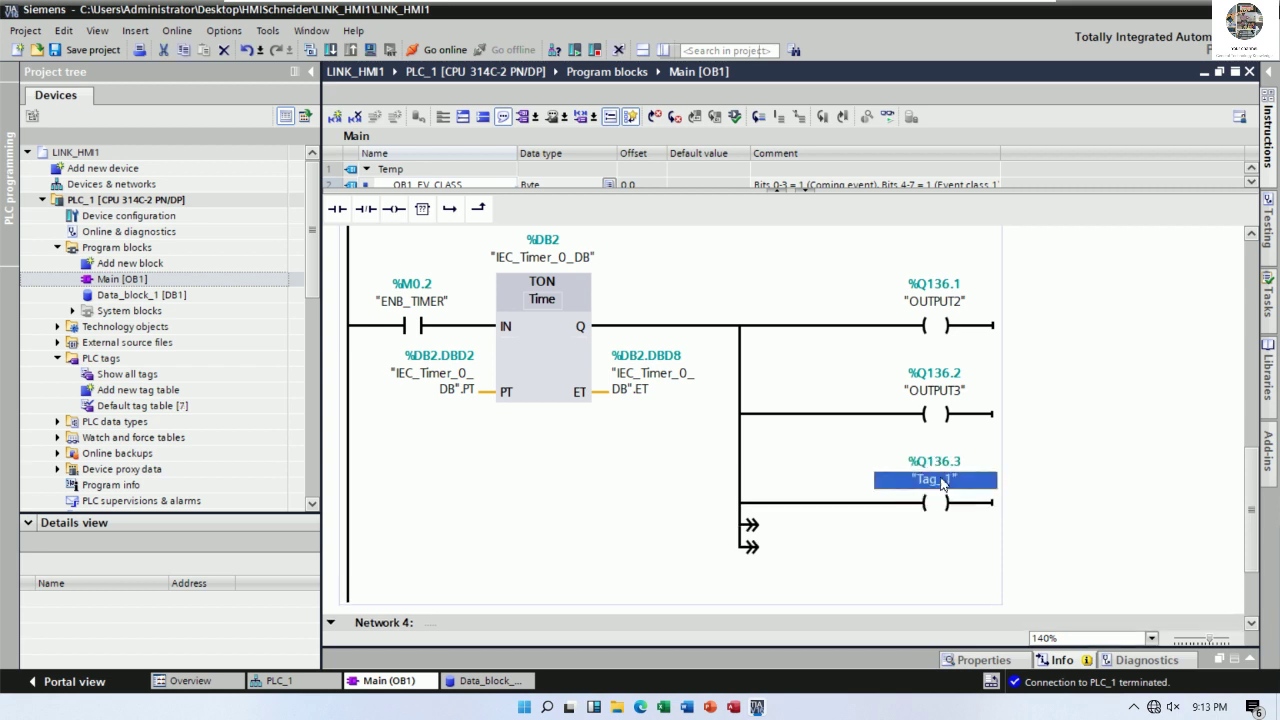
pyautogui.click(990, 247)
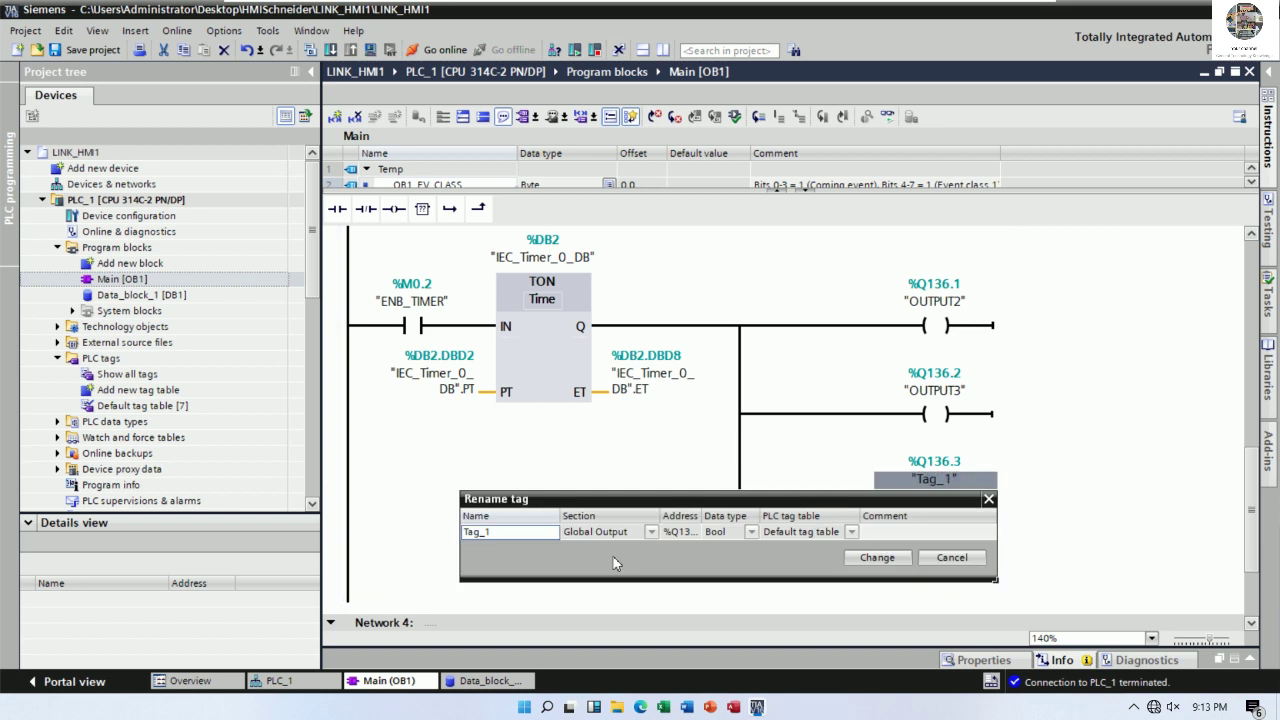
pyautogui.write('OUTPUT4')
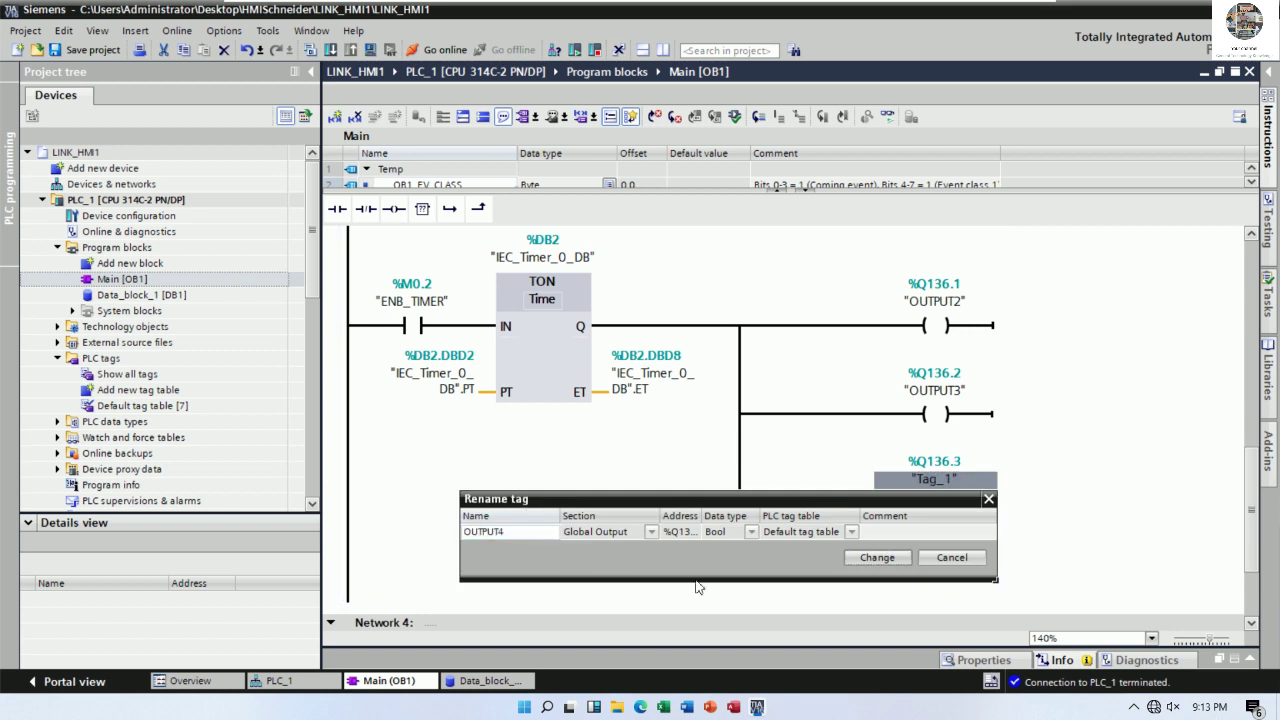
pyautogui.click(896, 557)
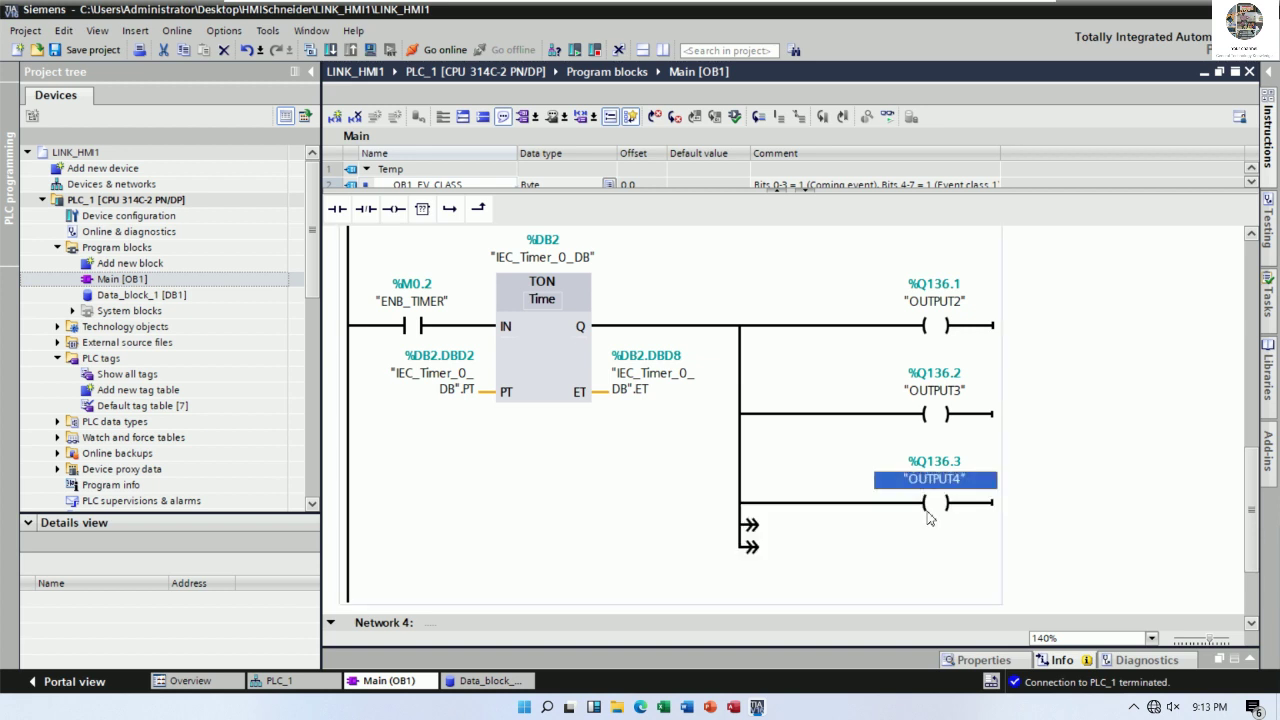
# Step: Add a coil on the branch below OUTPUT4, assign it to Q136.4 and rename its tag OUTPUT5
pyautogui.click(750, 524)
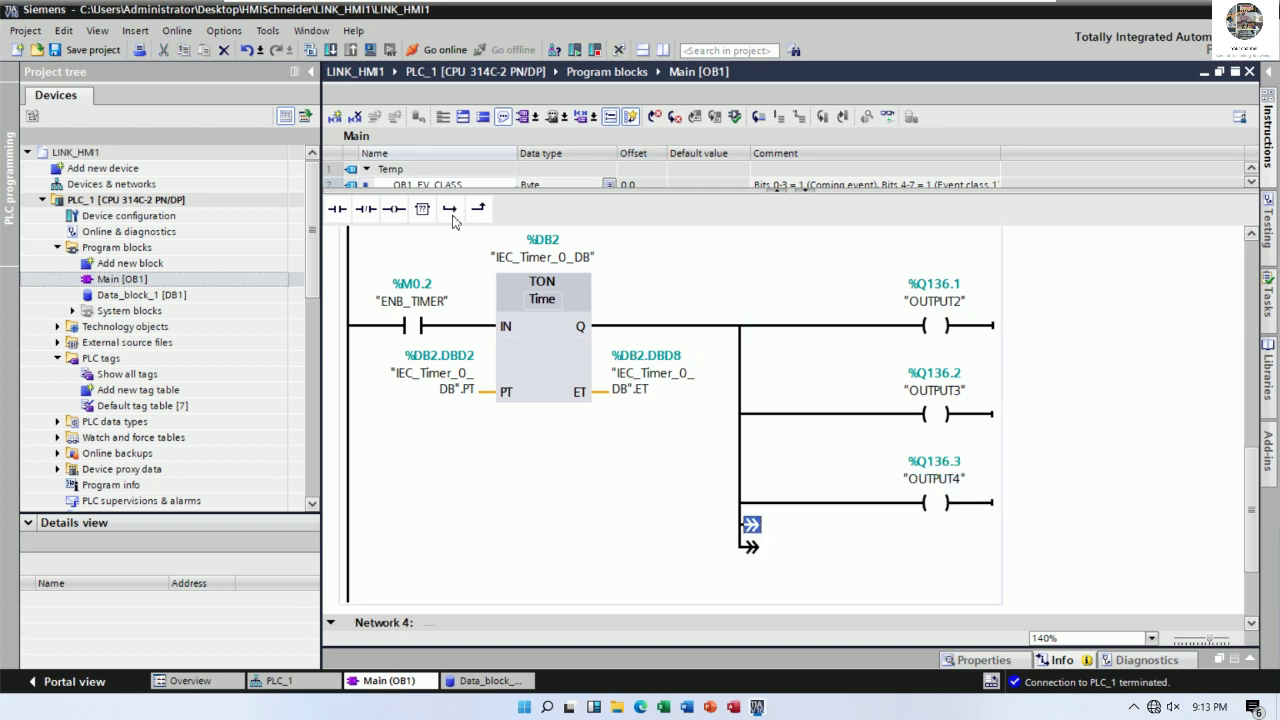
pyautogui.click(401, 212)
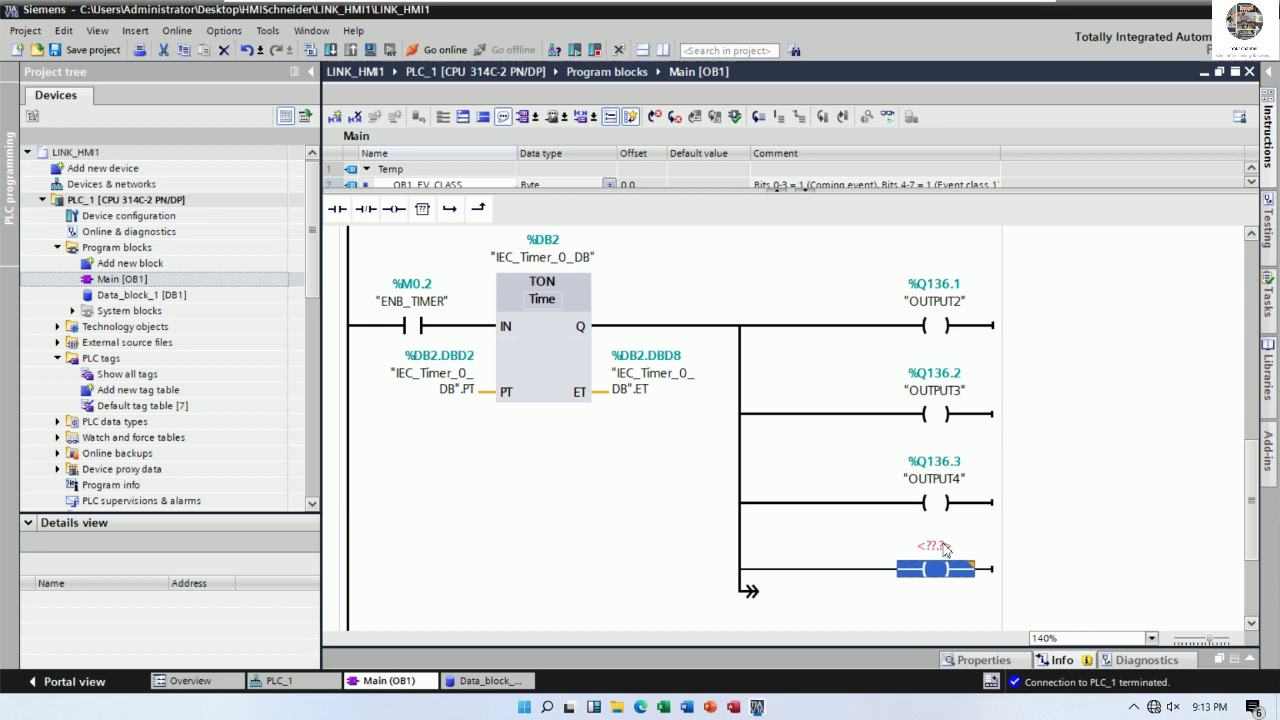
pyautogui.click(940, 546)
pyautogui.write('Q136.4')
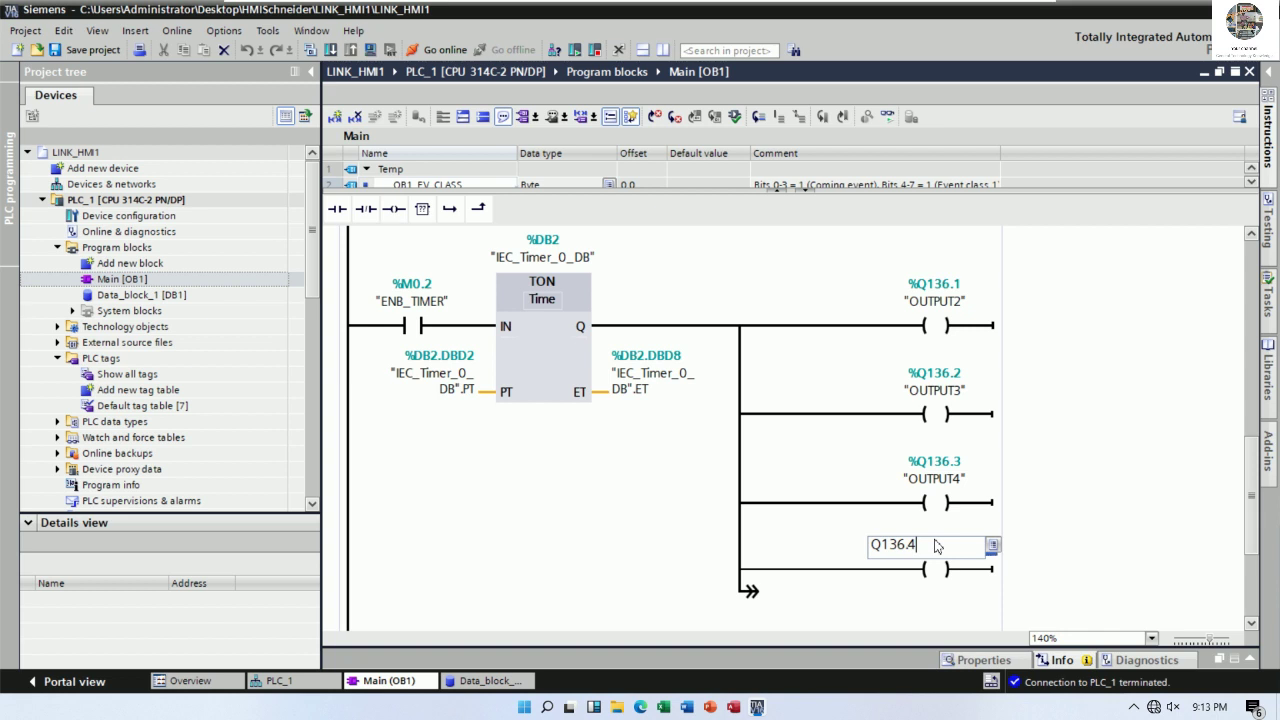
pyautogui.press('Return')
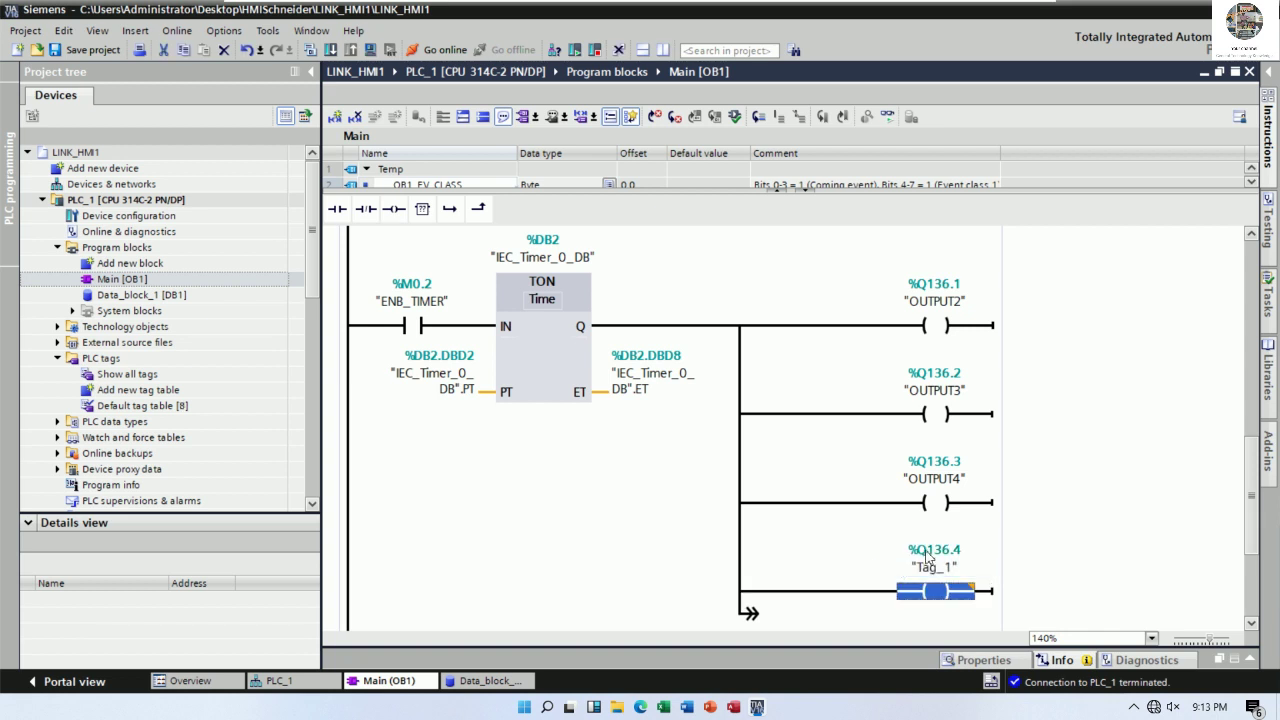
pyautogui.rightClick(928, 567)
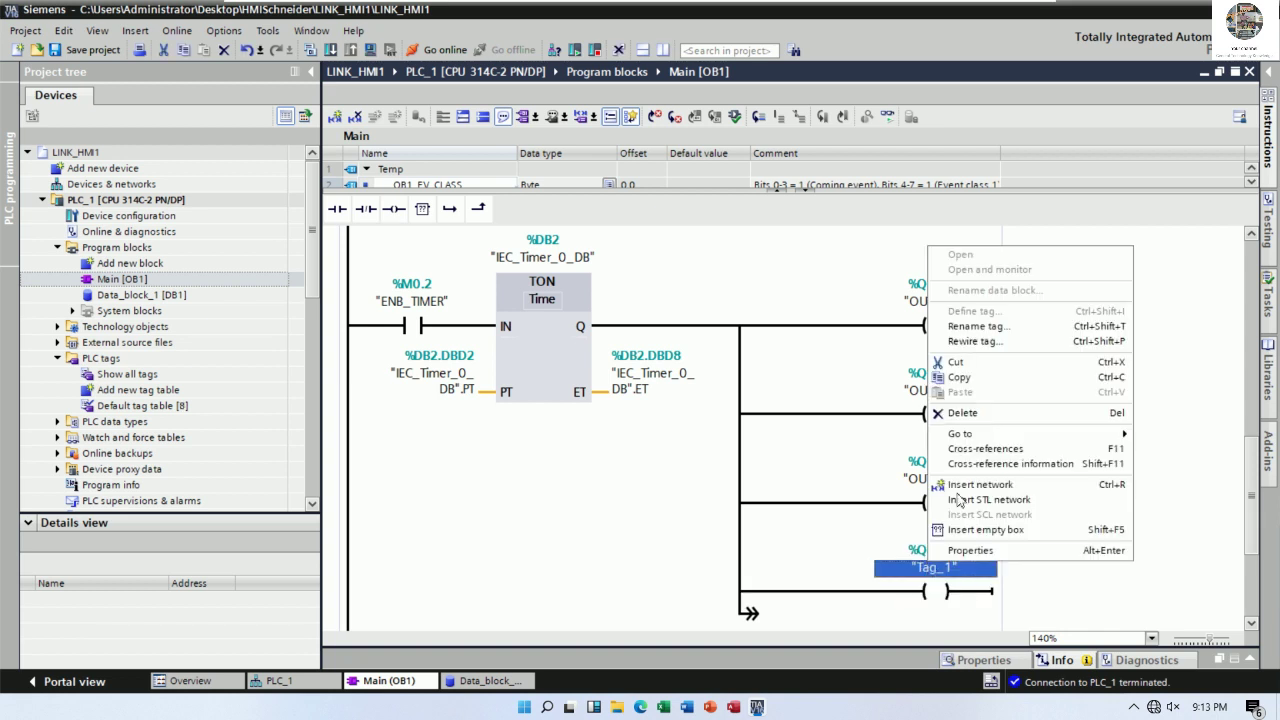
pyautogui.click(980, 333)
pyautogui.write('OUTPUT5')
pyautogui.click(878, 648)
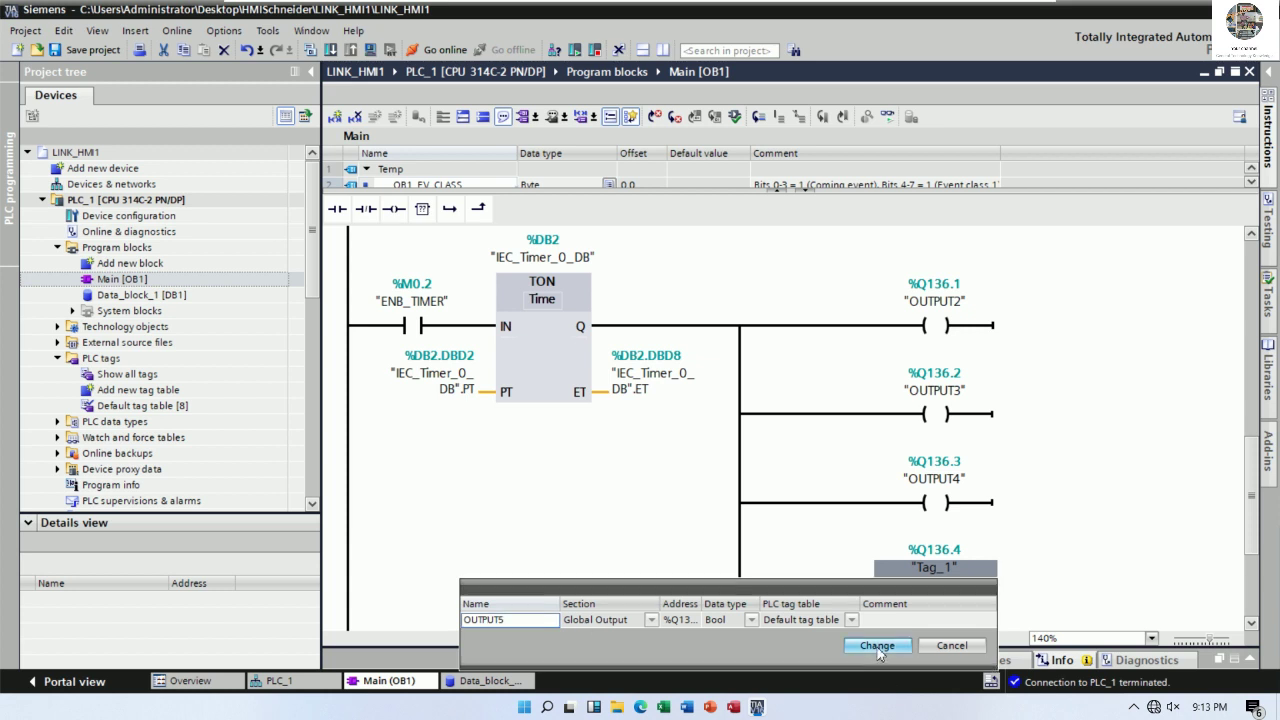
# Step: Add a coil on the branch below OUTPUT5, assign it to Q136.5 and rename its tag OUTPUT6
pyautogui.scroll(-3, 749, 606)
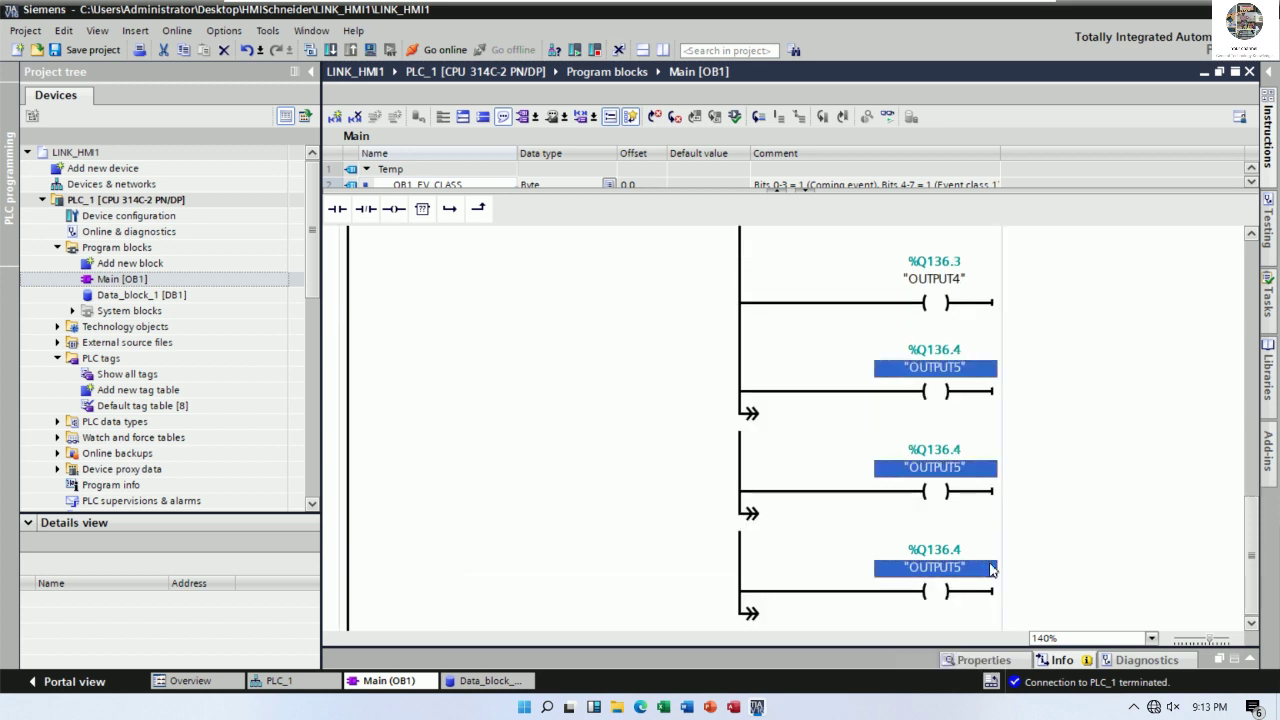
pyautogui.click(752, 416)
pyautogui.moveTo(393, 210); pyautogui.dragTo(945, 440)
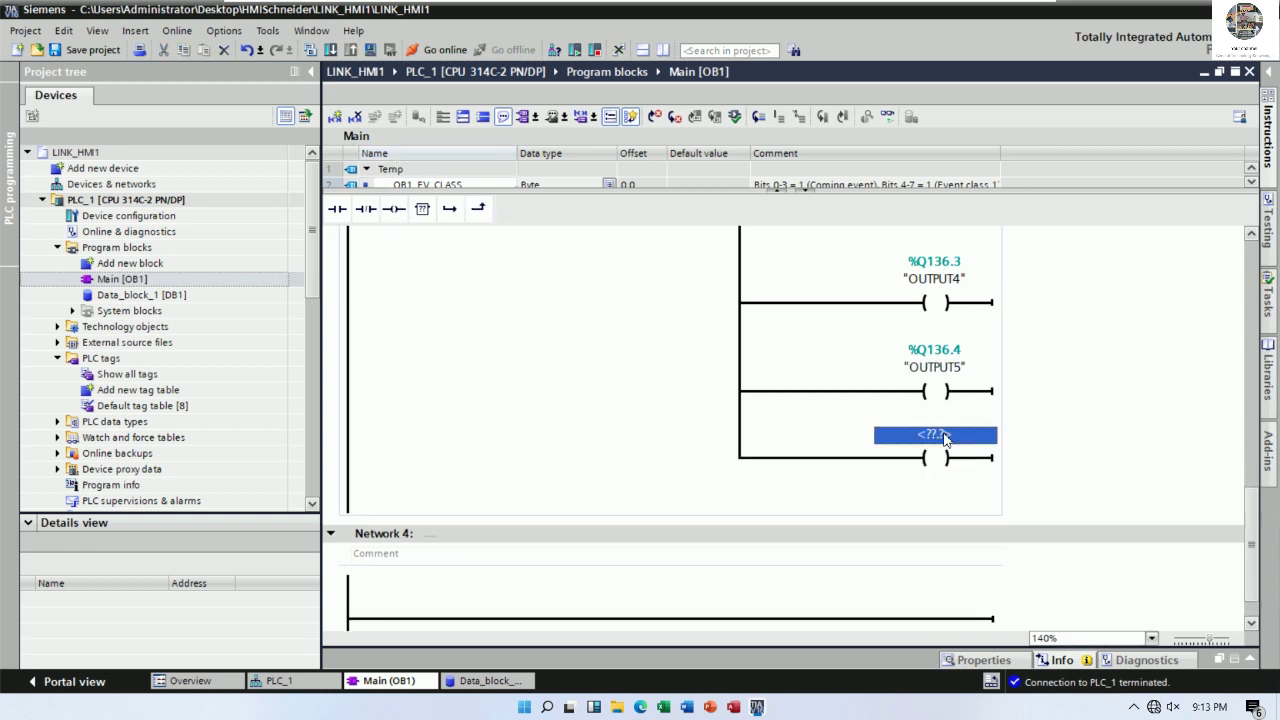
pyautogui.write('Q136.5')
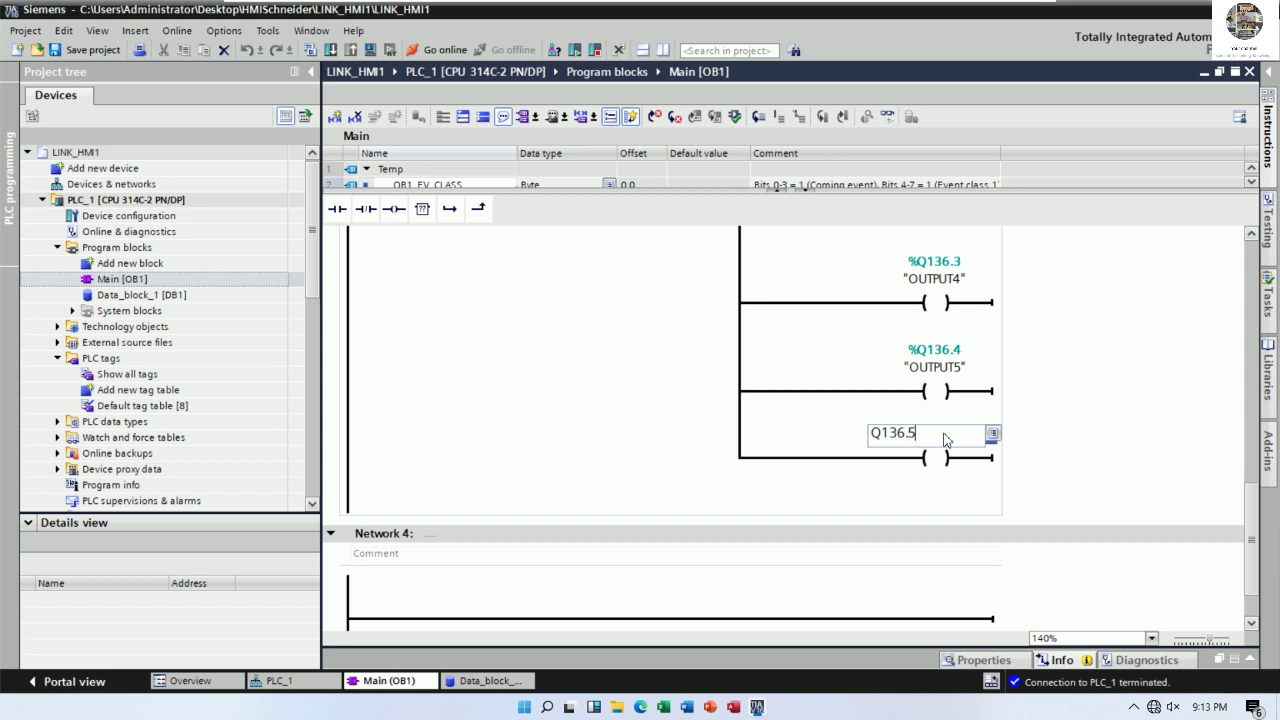
pyautogui.press('Return')
pyautogui.rightClick(938, 457)
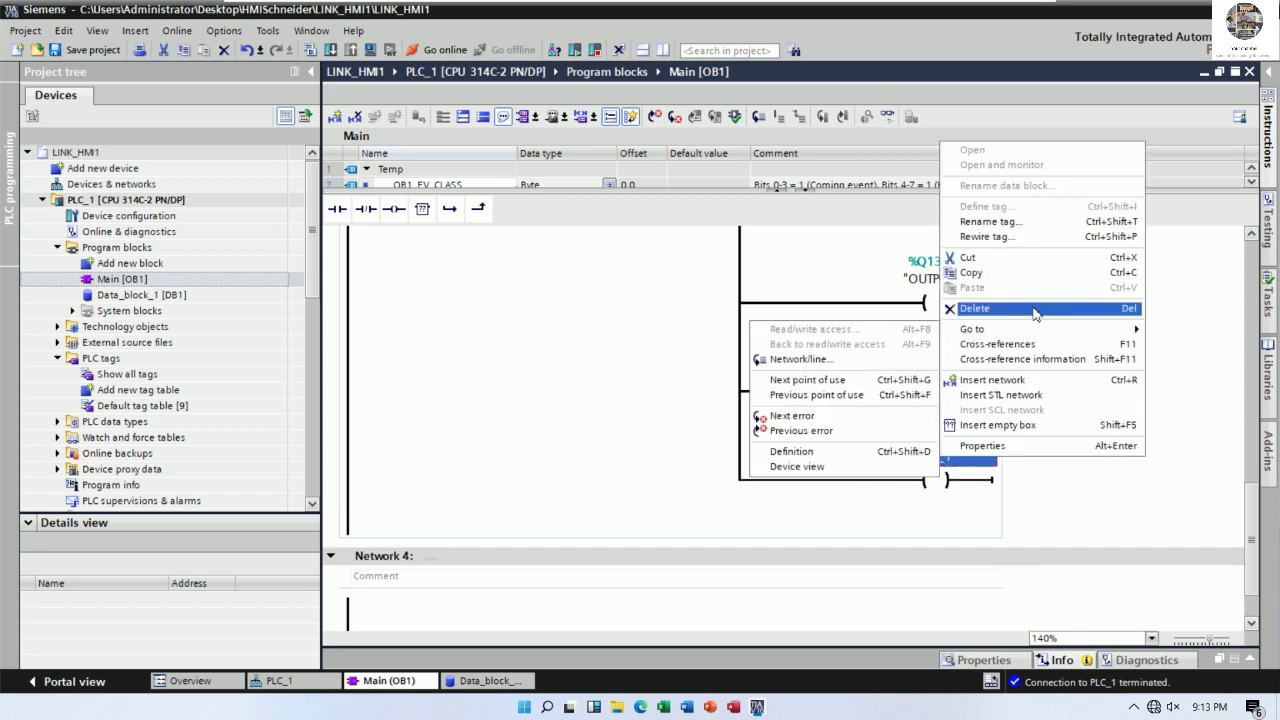
pyautogui.click(990, 221)
pyautogui.write('OUTPUT6')
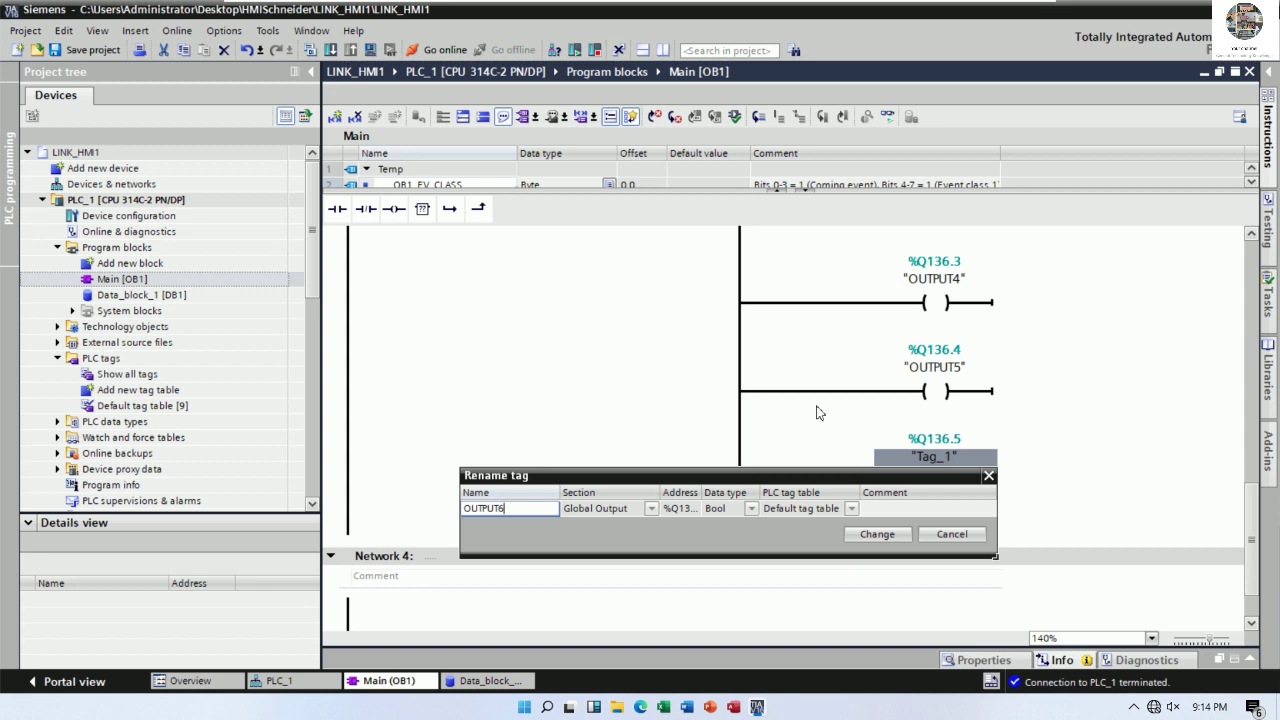
pyautogui.click(877, 534)
# Step: Save the project and compile the PLC_1 program
pyautogui.scroll(4, 1076, 479)
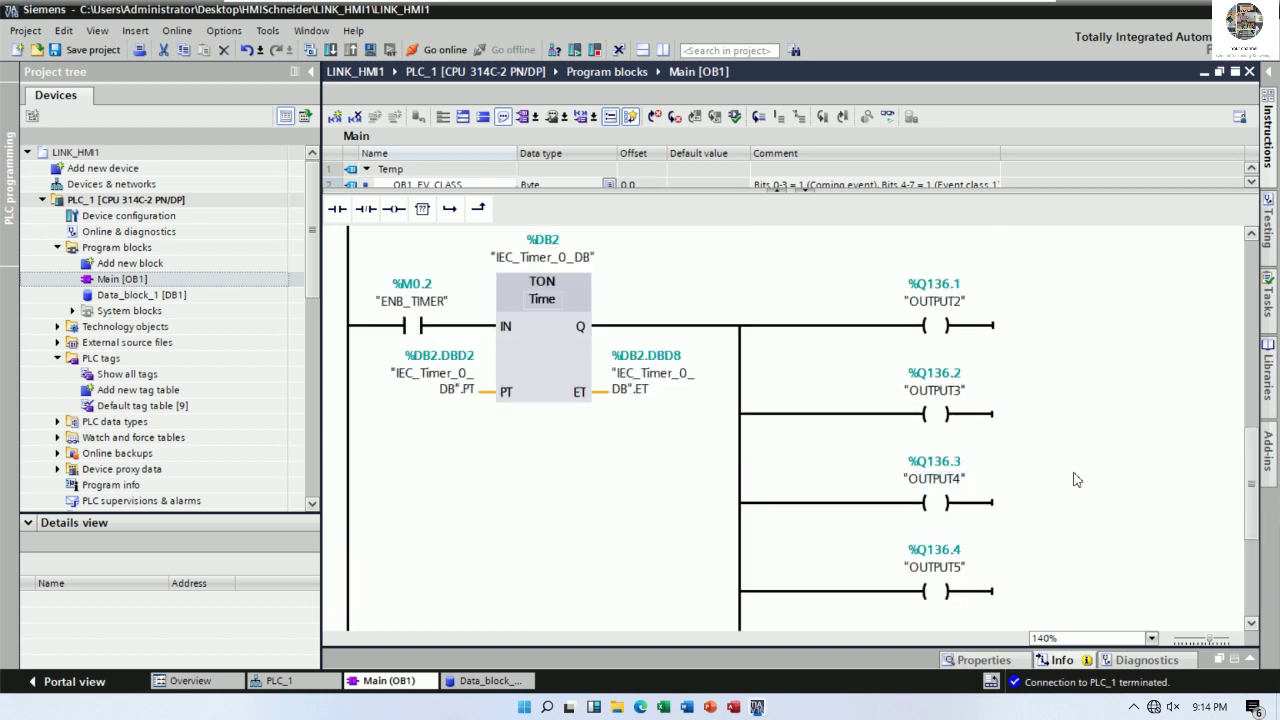
pyautogui.scroll(-1, 1076, 479)
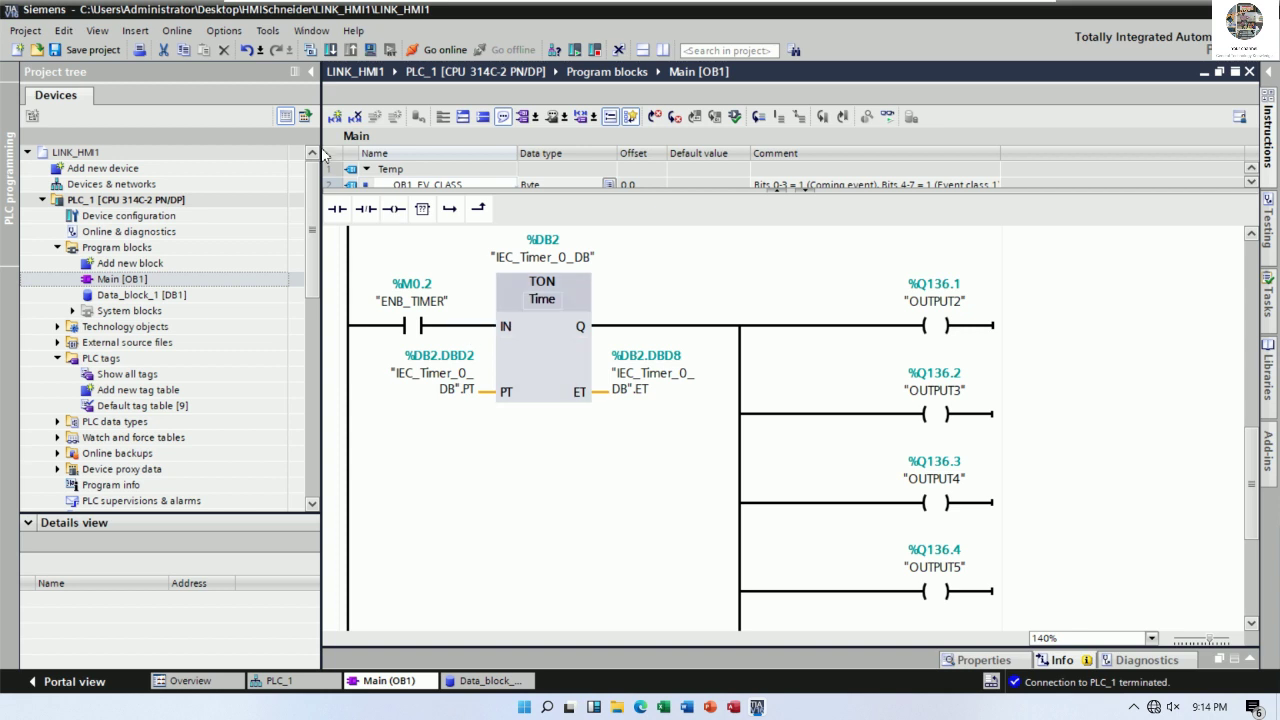
pyautogui.click(90, 49)
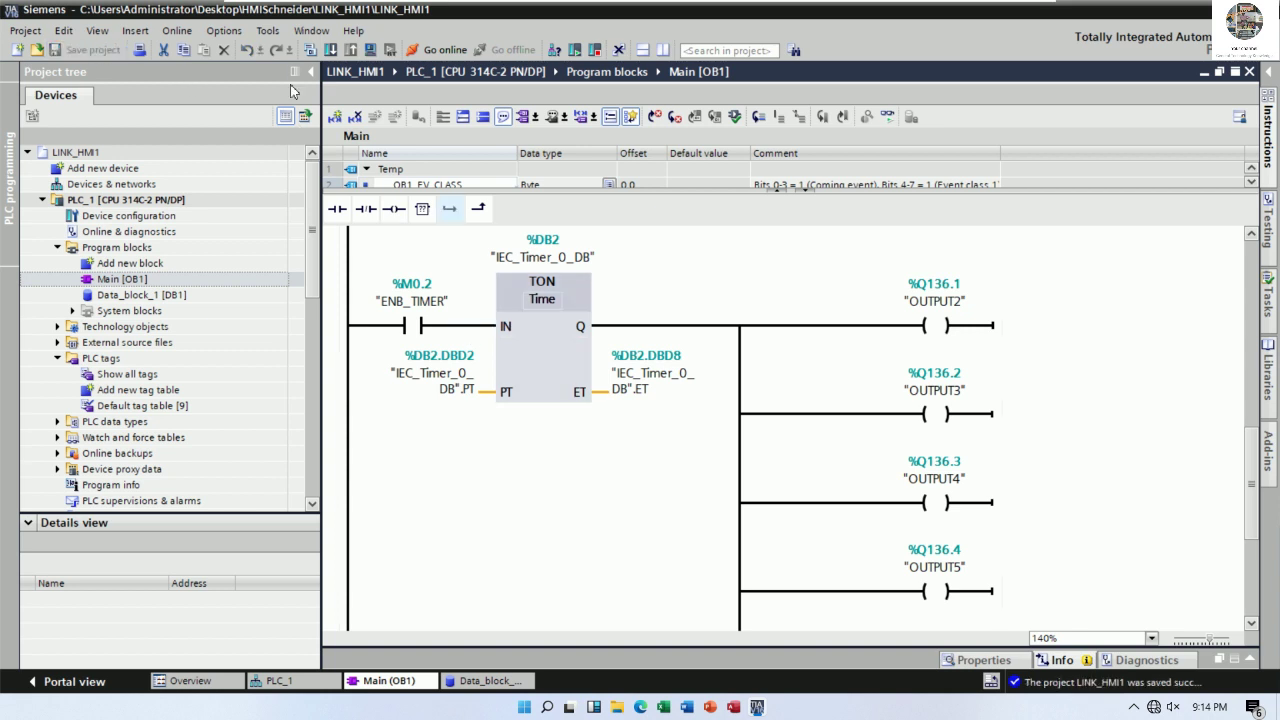
pyautogui.click(309, 50)
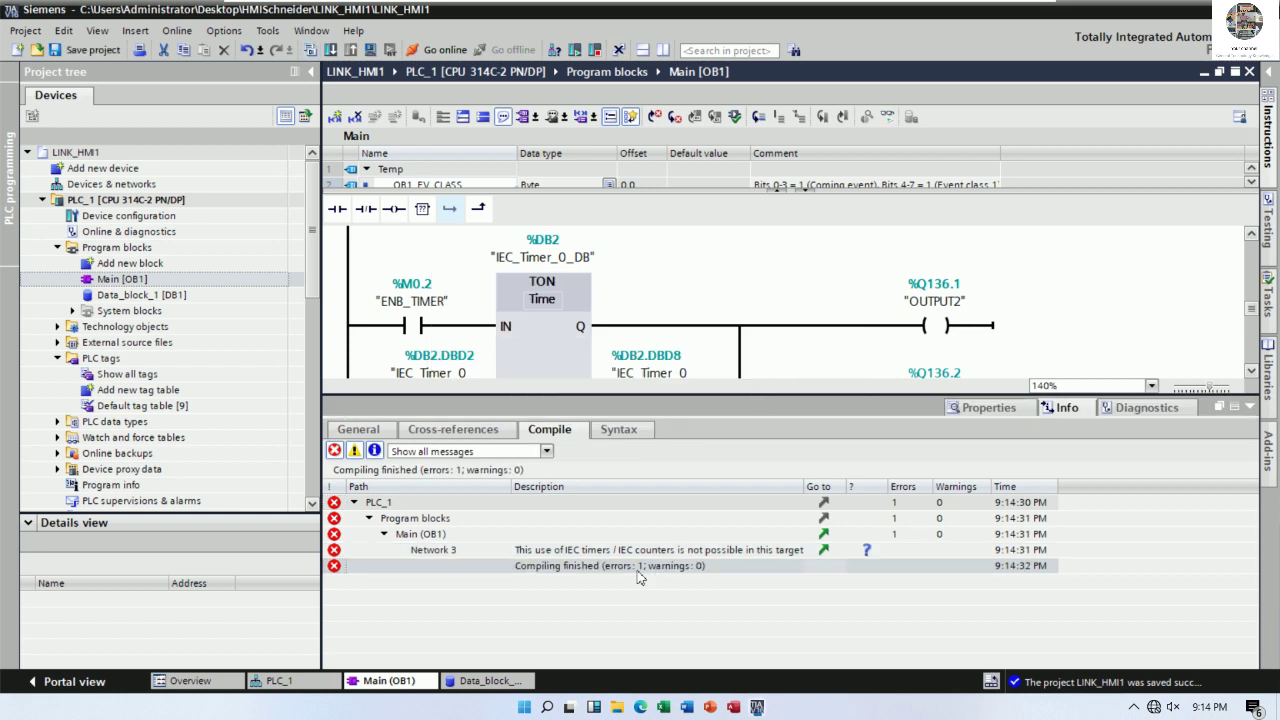
# Step: Go to the source of the Network 3 compile error and examine the timer block and the other networks in Main
pyautogui.doubleClick(590, 551)
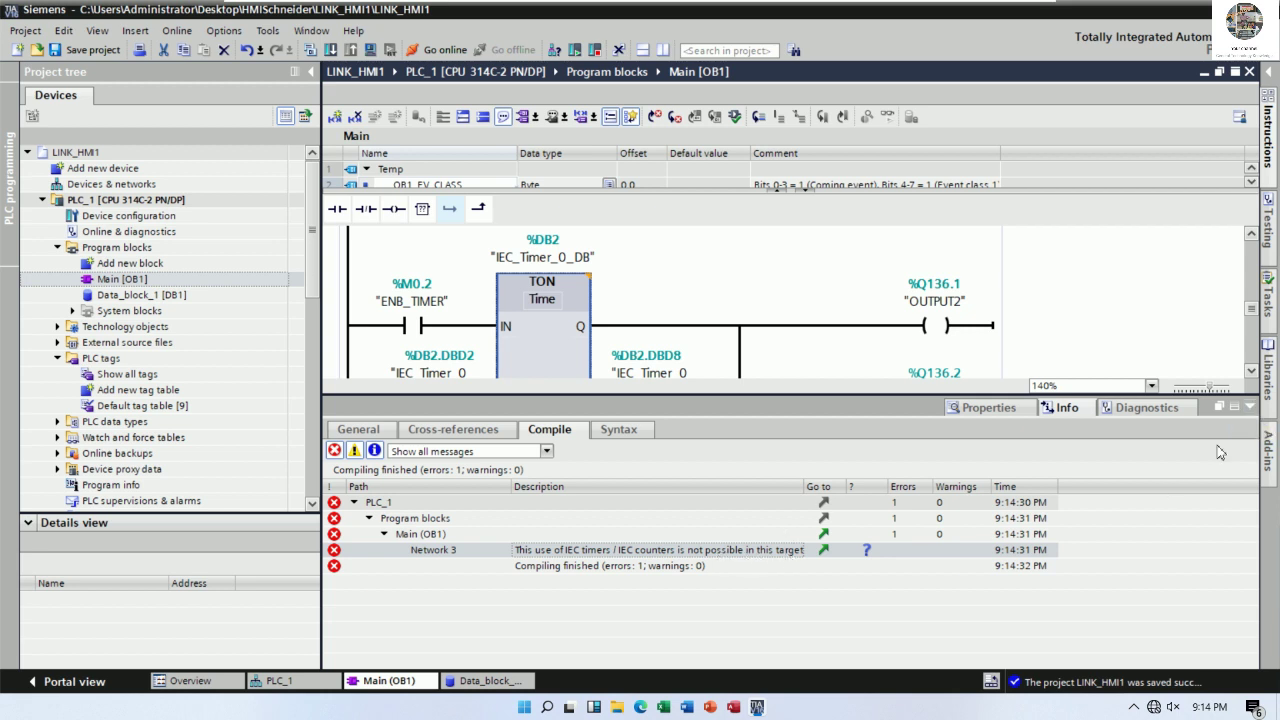
pyautogui.click(1233, 408)
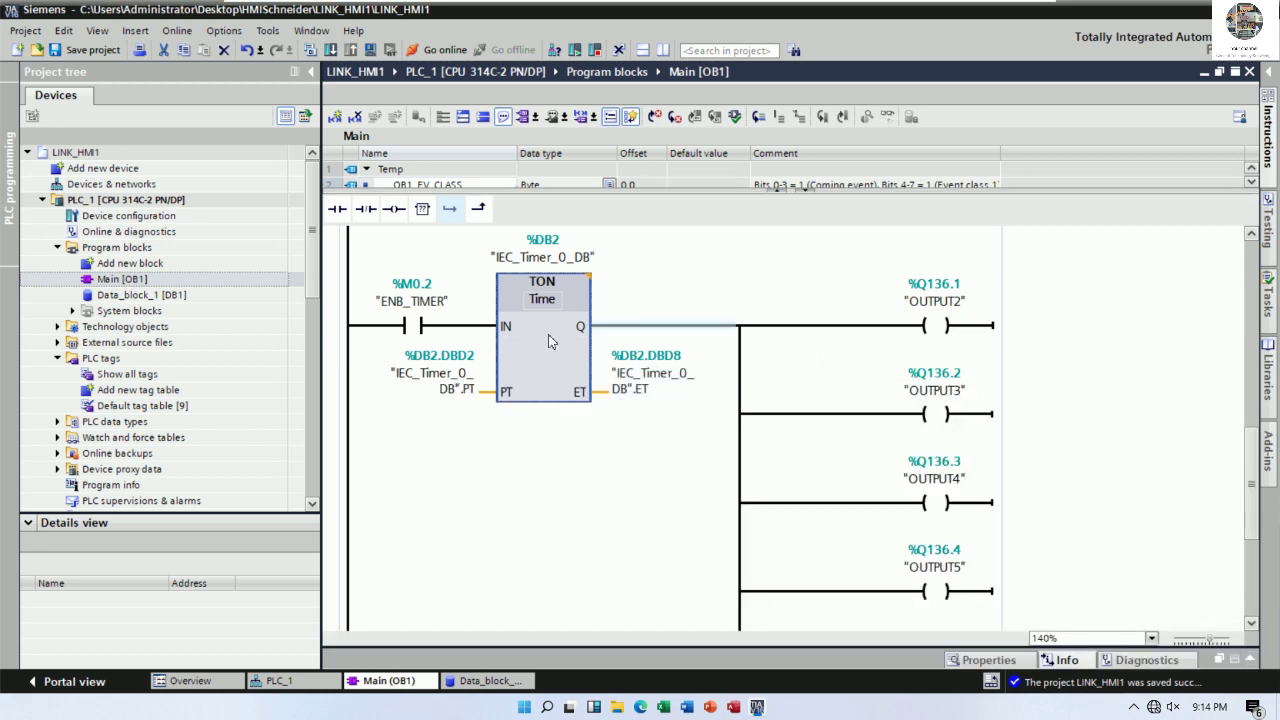
pyautogui.click(482, 442)
pyautogui.scroll(4, 651, 458)
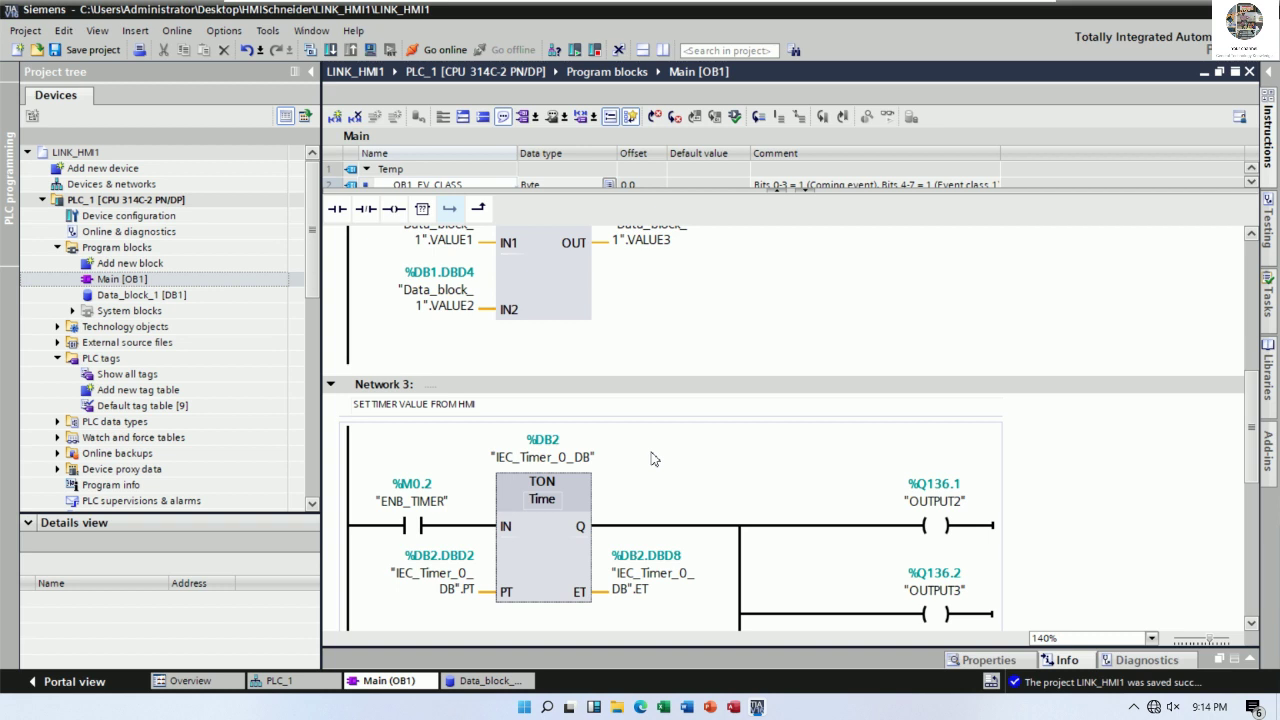
pyautogui.scroll(4, 651, 458)
pyautogui.scroll(5, 651, 458)
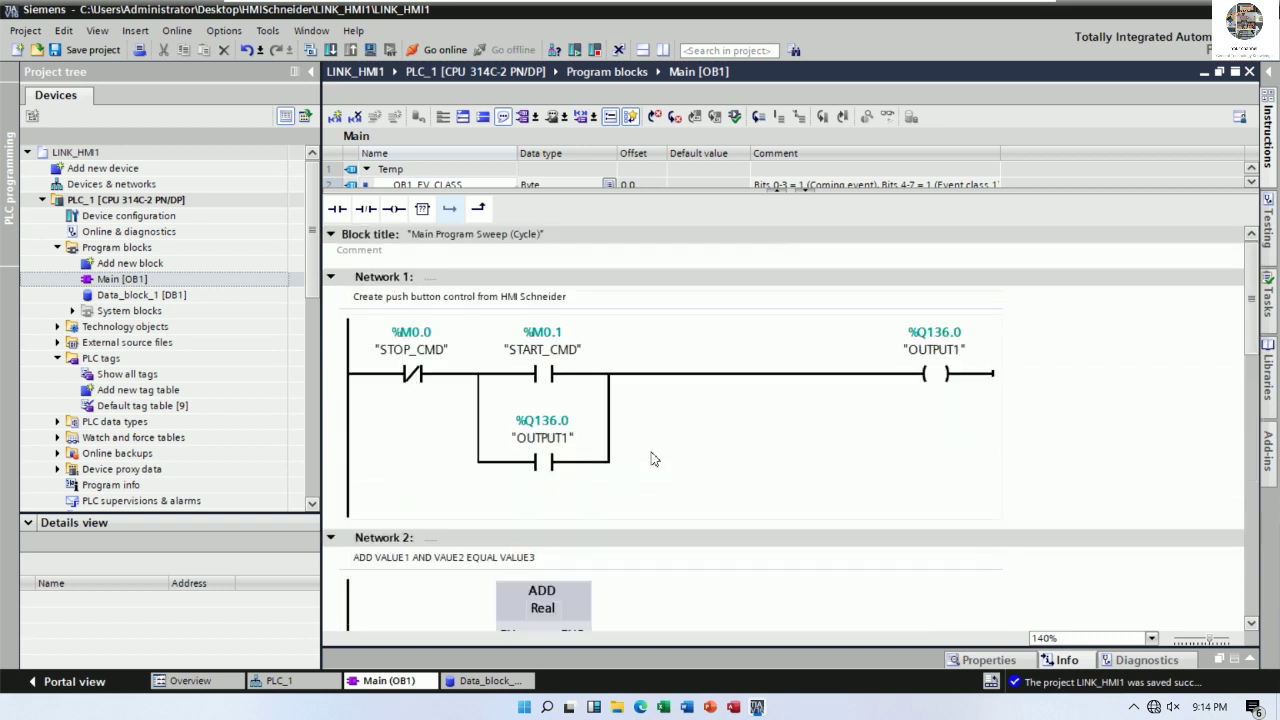
pyautogui.scroll(-13, 653, 458)
pyautogui.scroll(4, 655, 458)
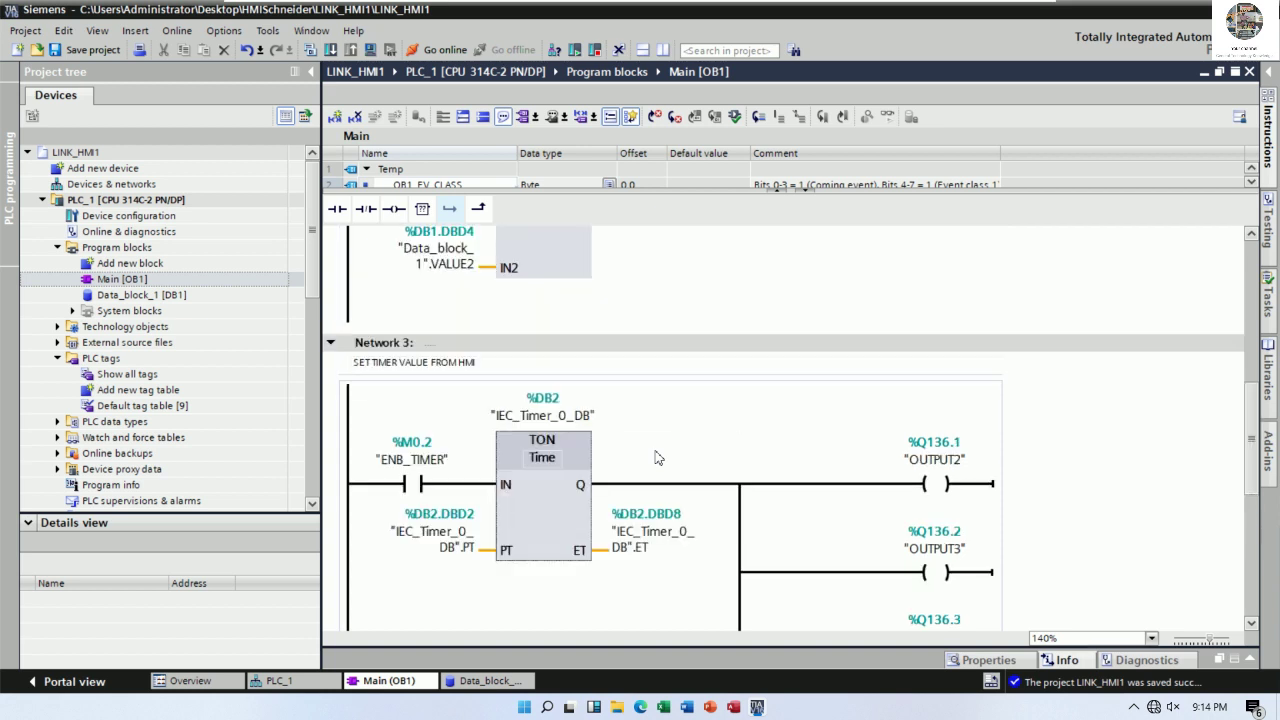
pyautogui.scroll(-2, 657, 450)
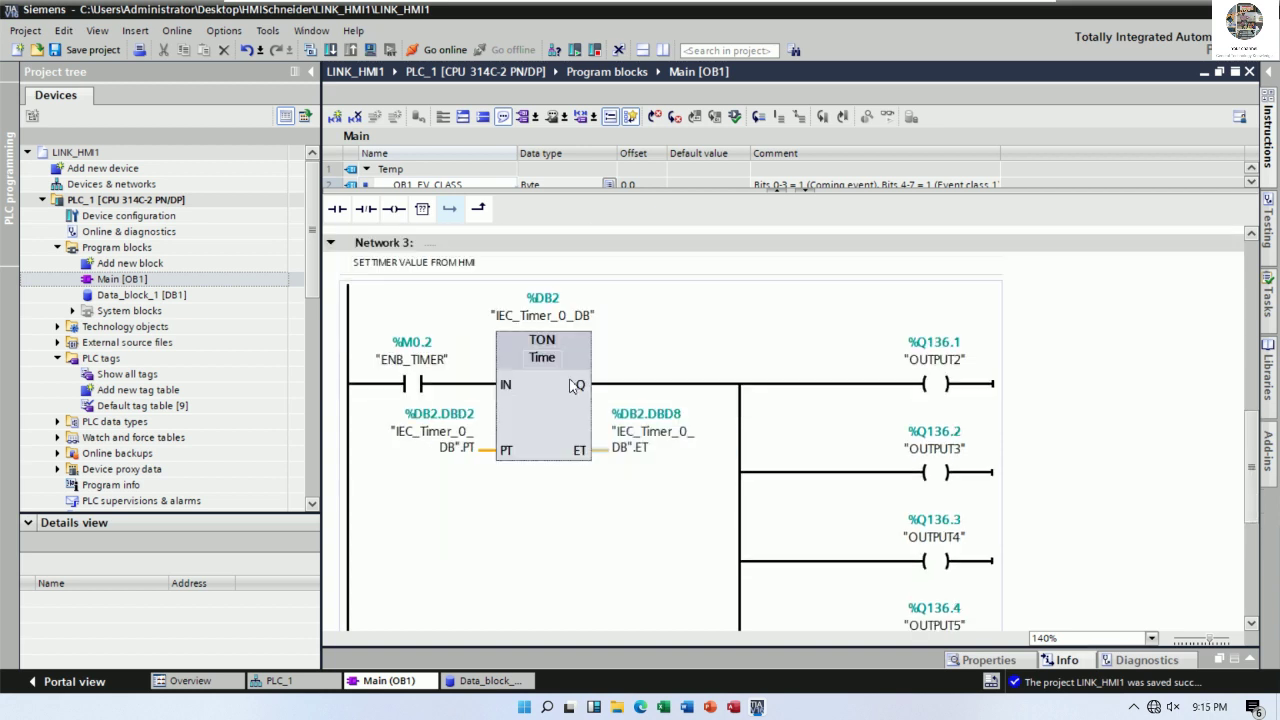
pyautogui.click(548, 343)
pyautogui.click(645, 327)
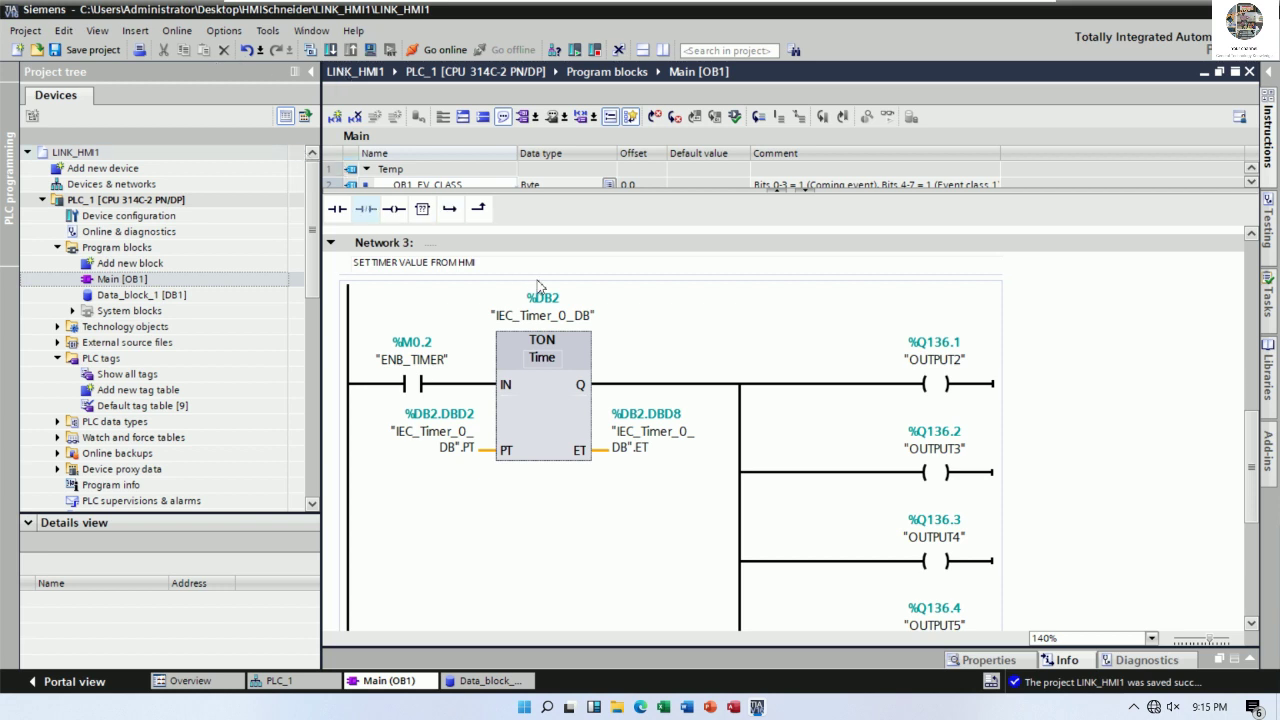
# Step: Compile the program again and read the full description of the Network 3 error
pyautogui.click(307, 51)
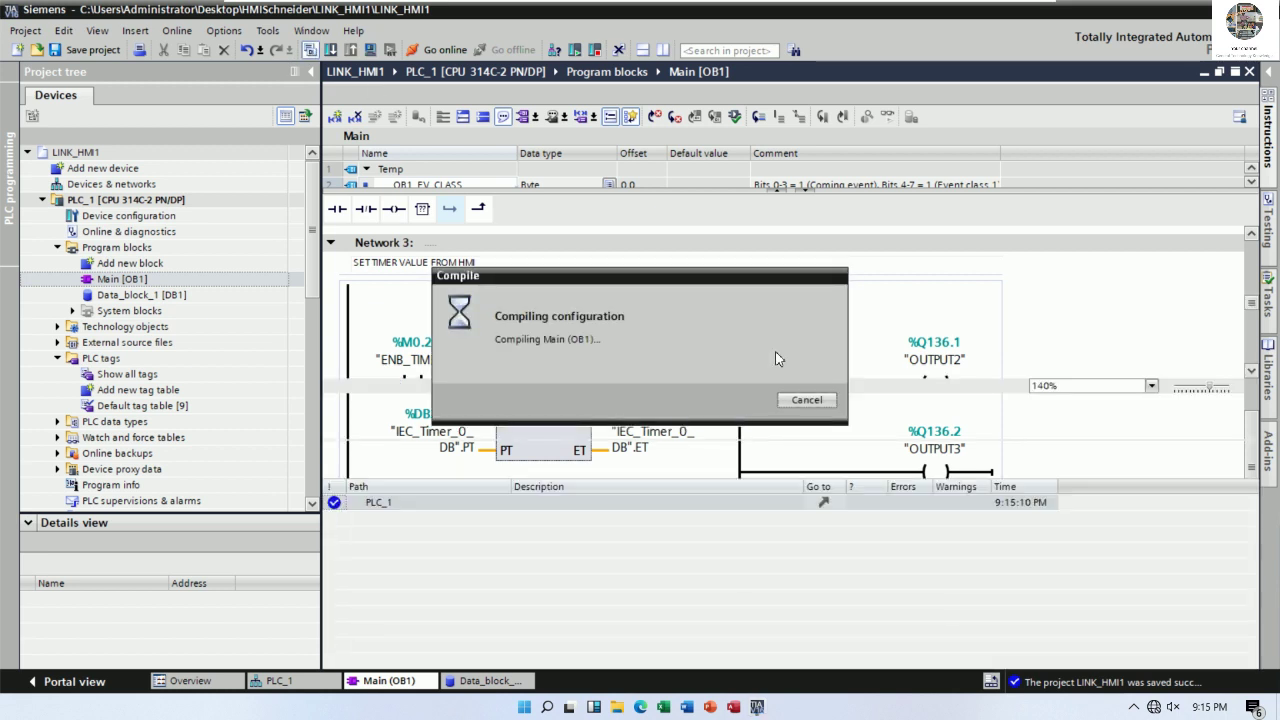
pyautogui.click(778, 358)
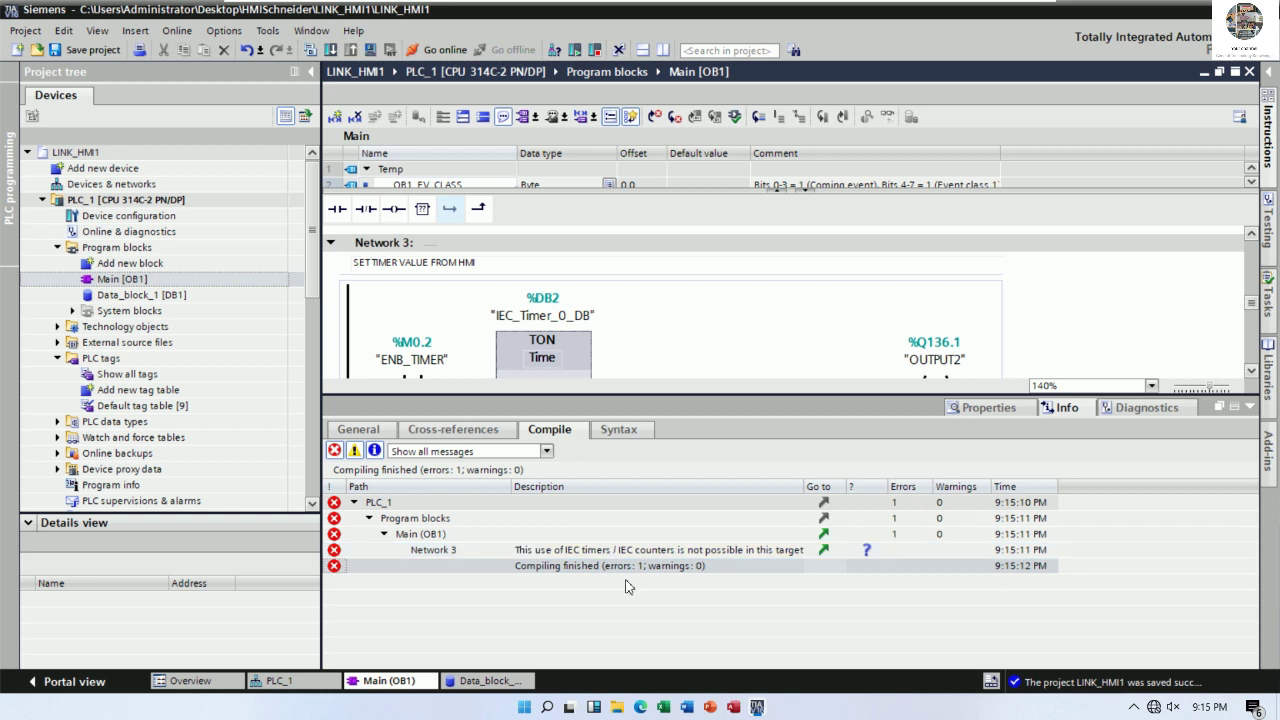
pyautogui.click(589, 553)
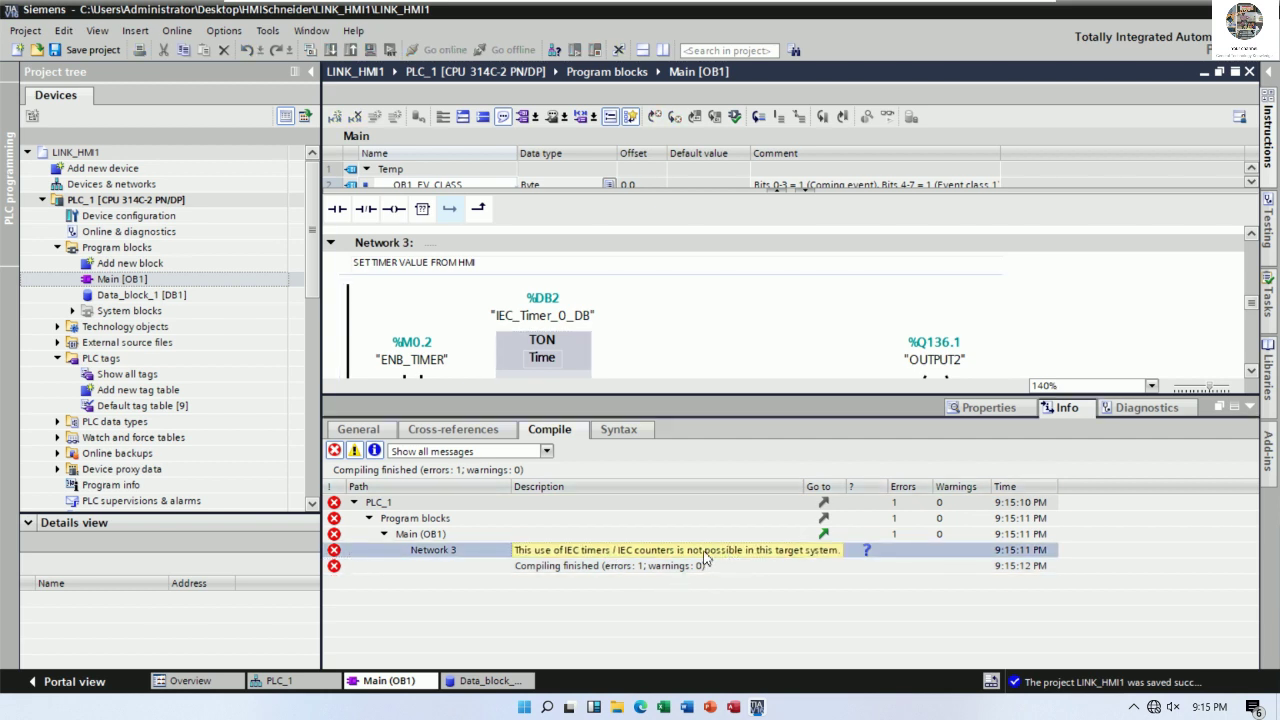
pyautogui.click(688, 344)
pyautogui.click(1253, 397)
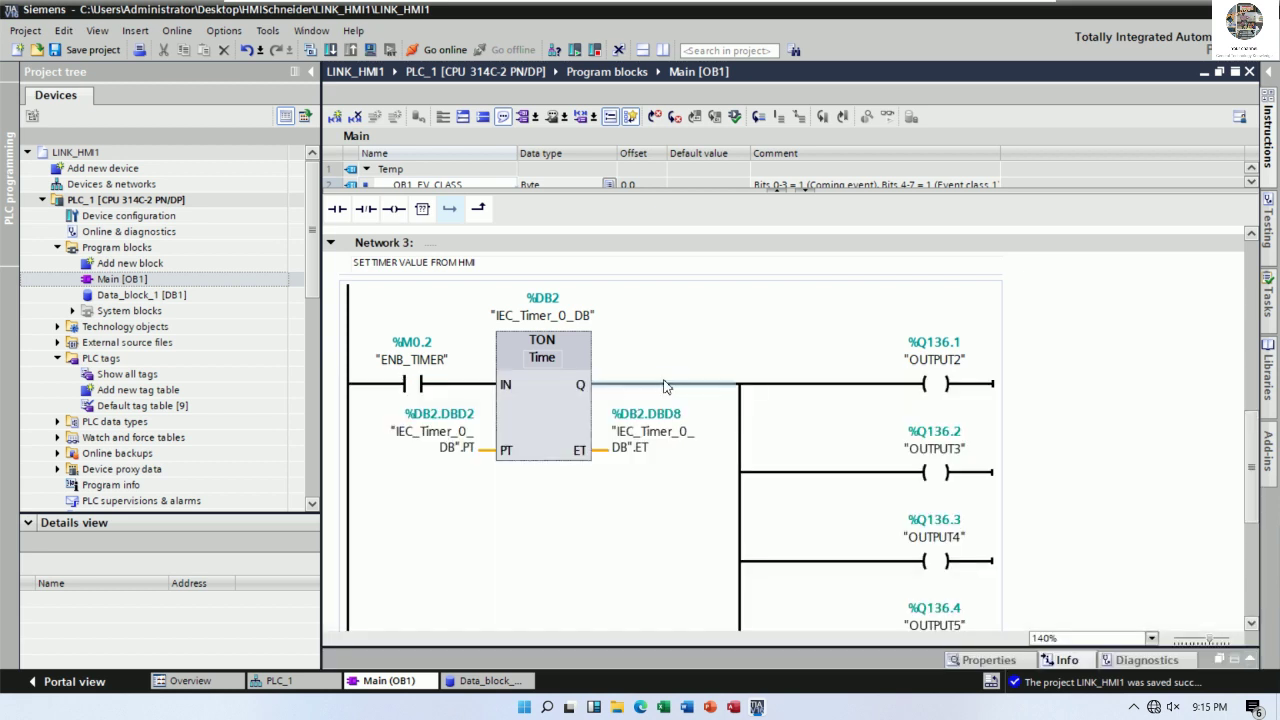
# Step: Check the PT operand and type options of the Network 3 timer, keep the type as TON, and save the project
pyautogui.click(451, 455)
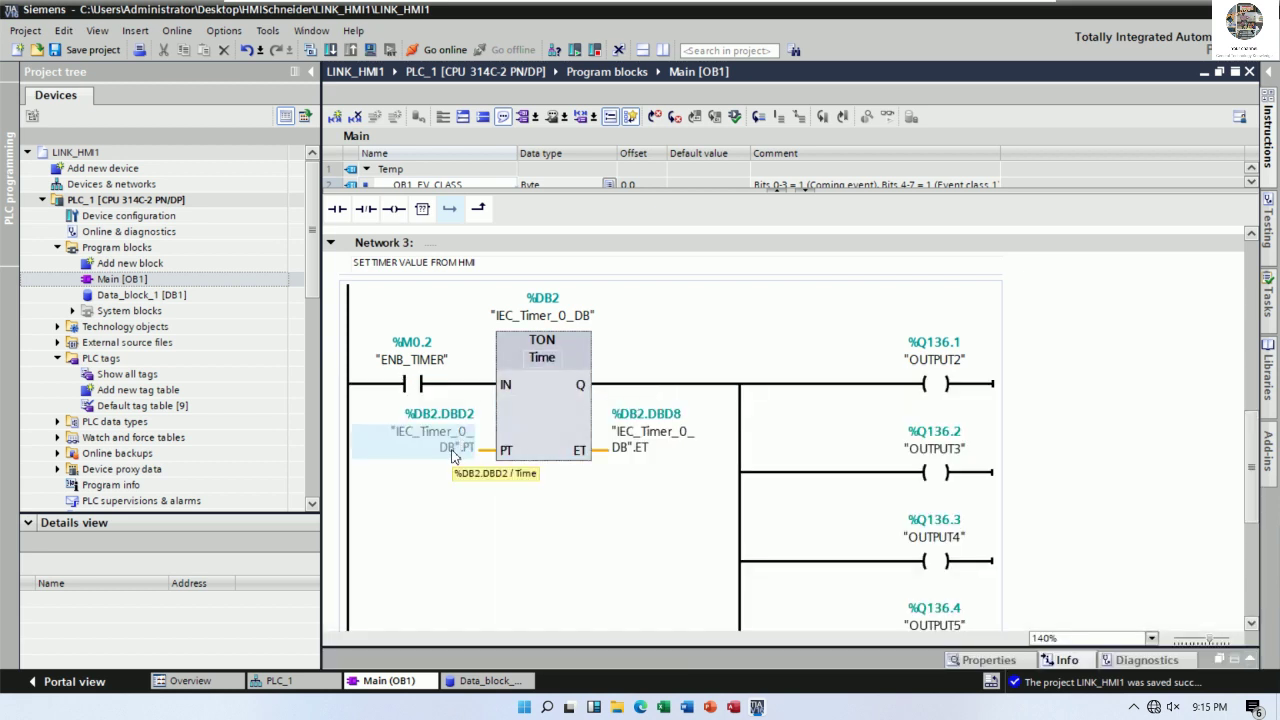
pyautogui.click(553, 346)
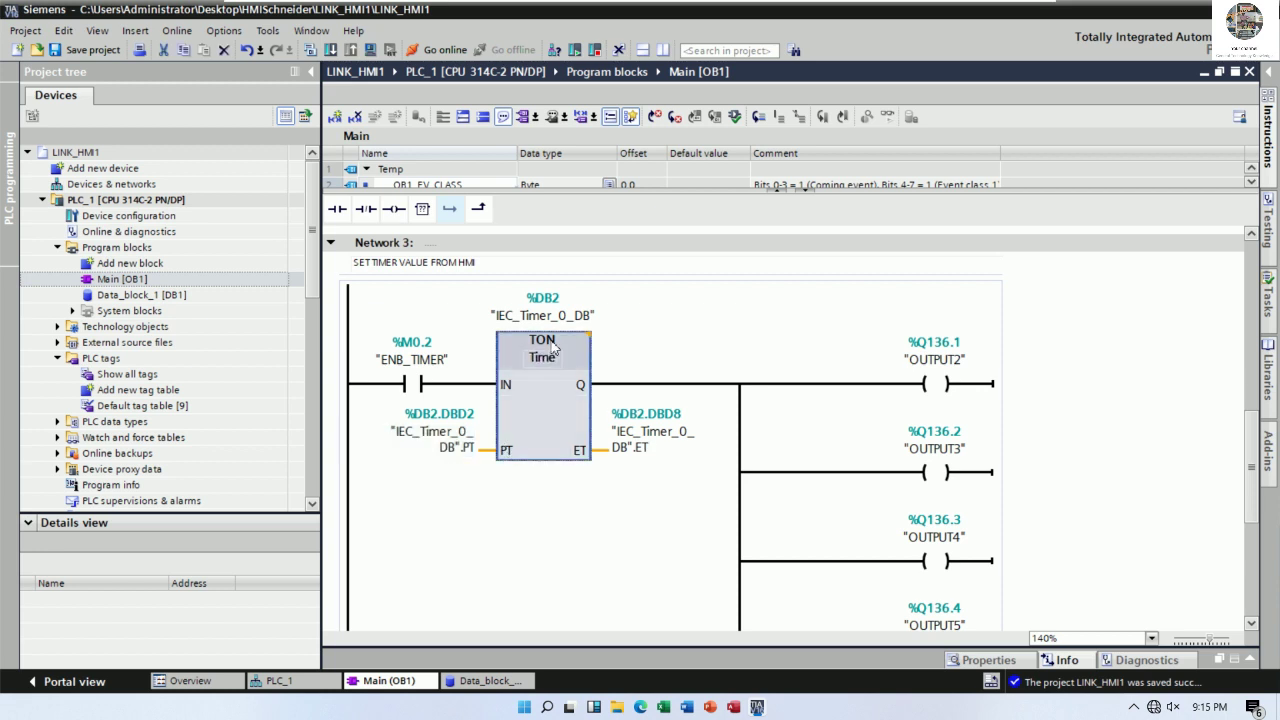
pyautogui.click(553, 346)
pyautogui.click(609, 340)
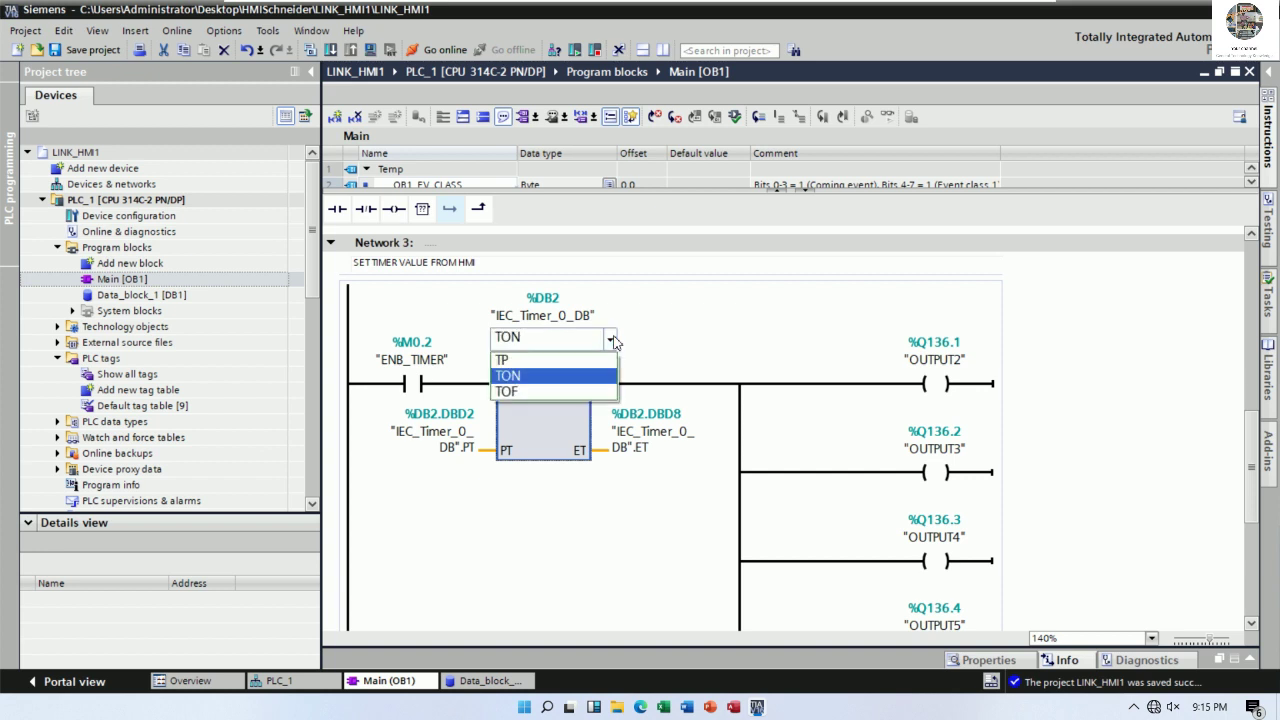
pyautogui.click(522, 386)
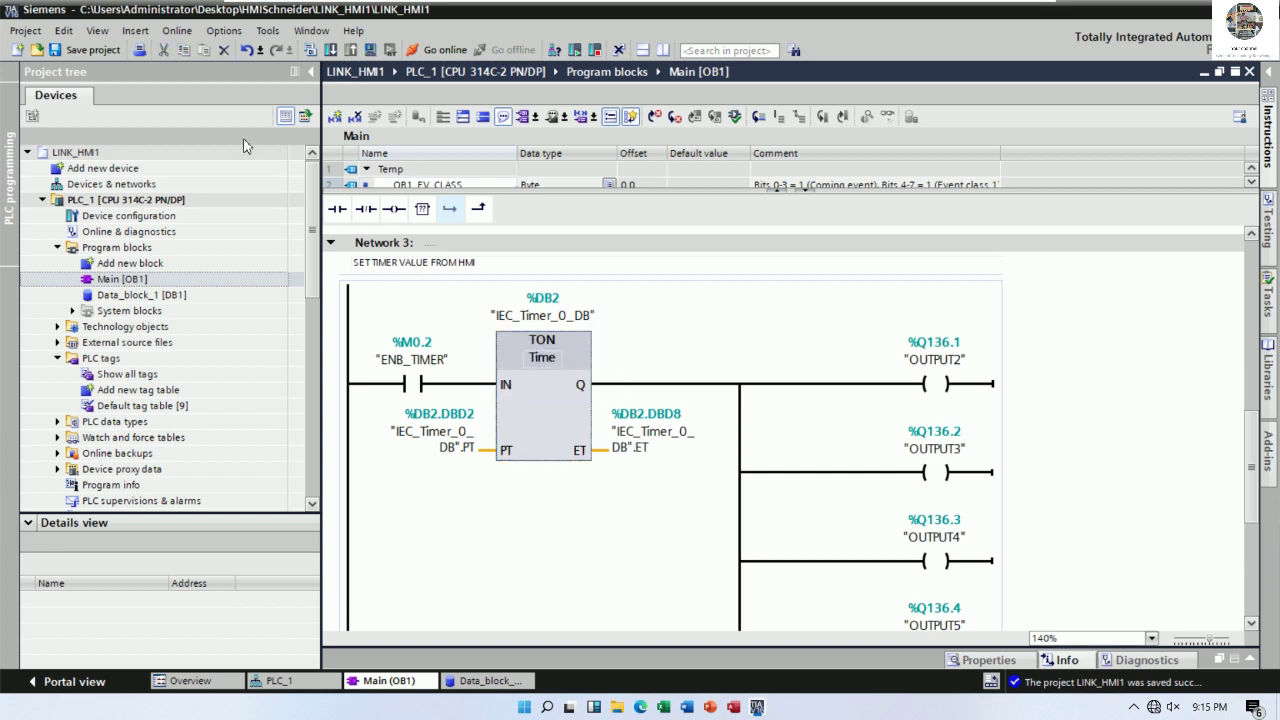
pyautogui.click(92, 51)
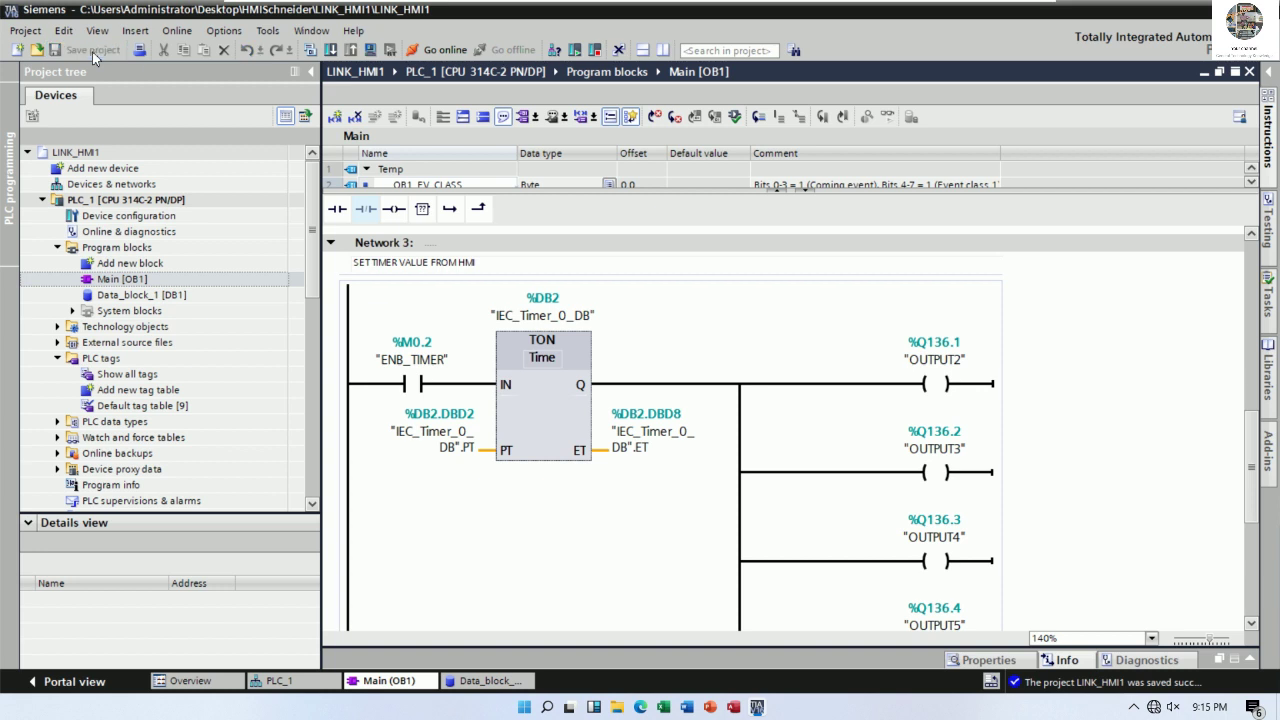
# Step: Compile the PLC_1 program again and close the compile results to return to Network 3
pyautogui.click(310, 50)
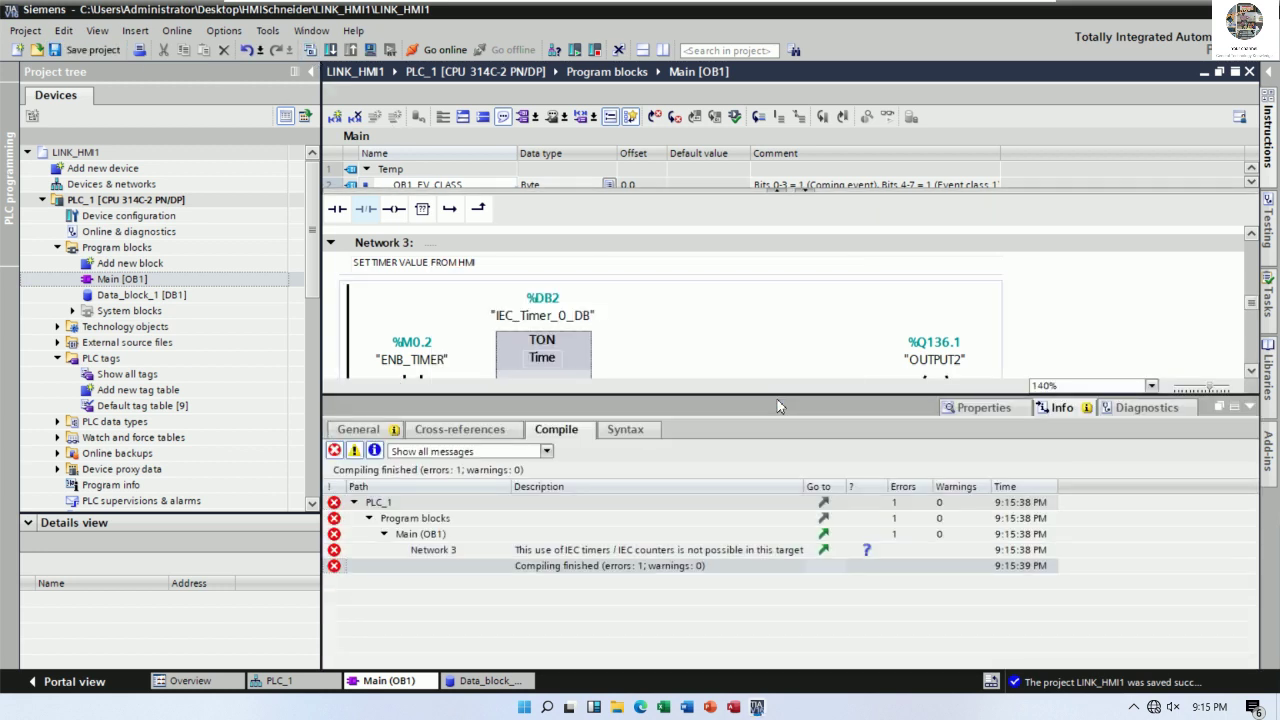
pyautogui.click(557, 320)
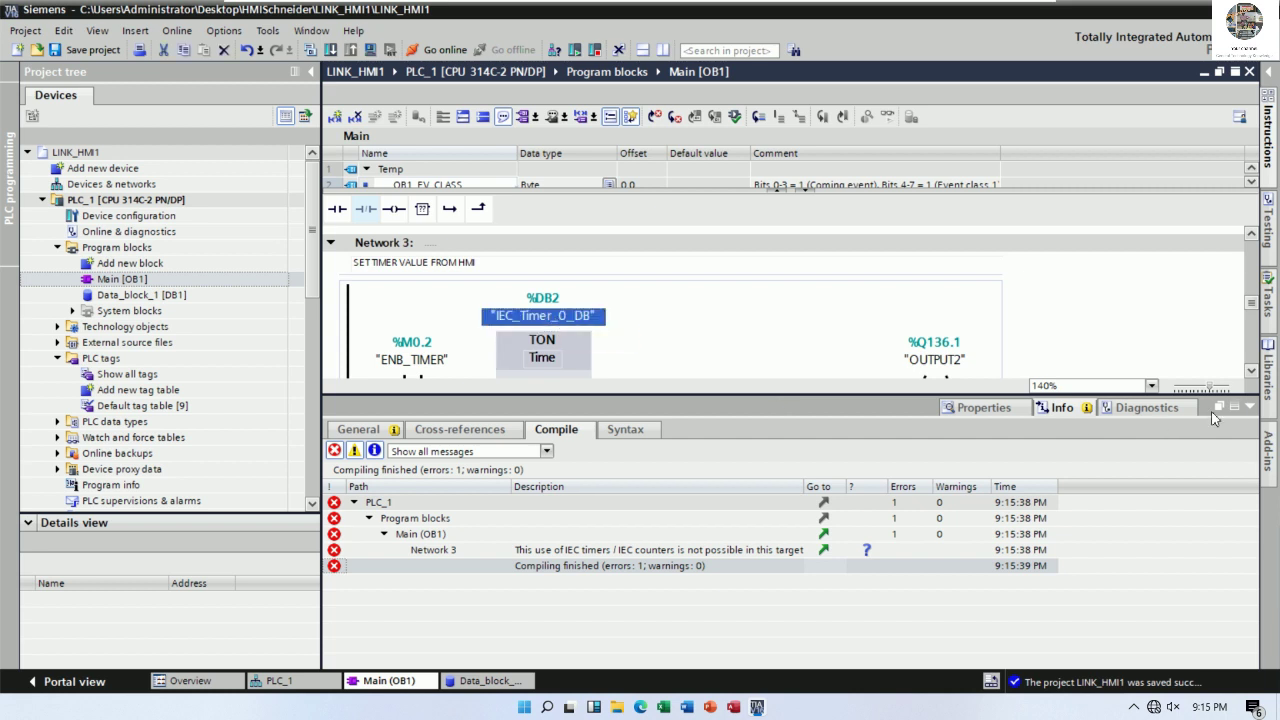
pyautogui.click(1250, 407)
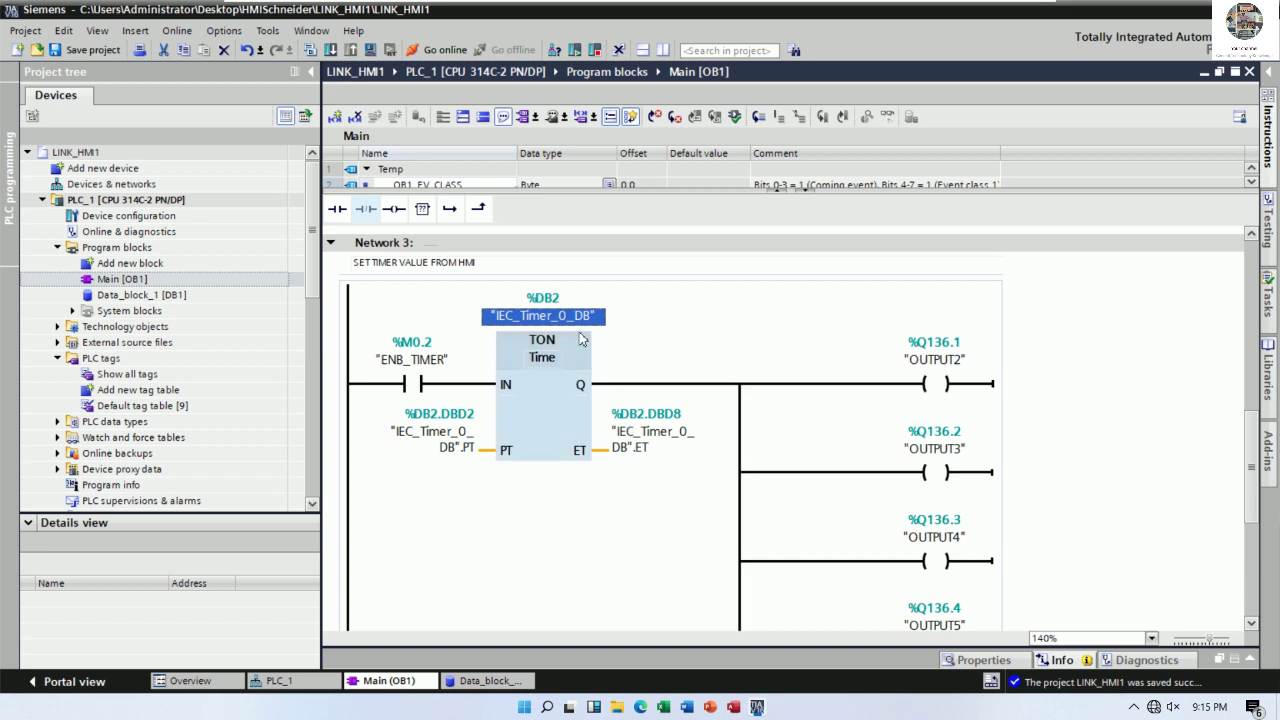
# Step: Check the available instance data blocks for the Network 3 TON timer and keep "IEC_Timer_0_DB"
pyautogui.click(589, 320)
pyautogui.click(625, 315)
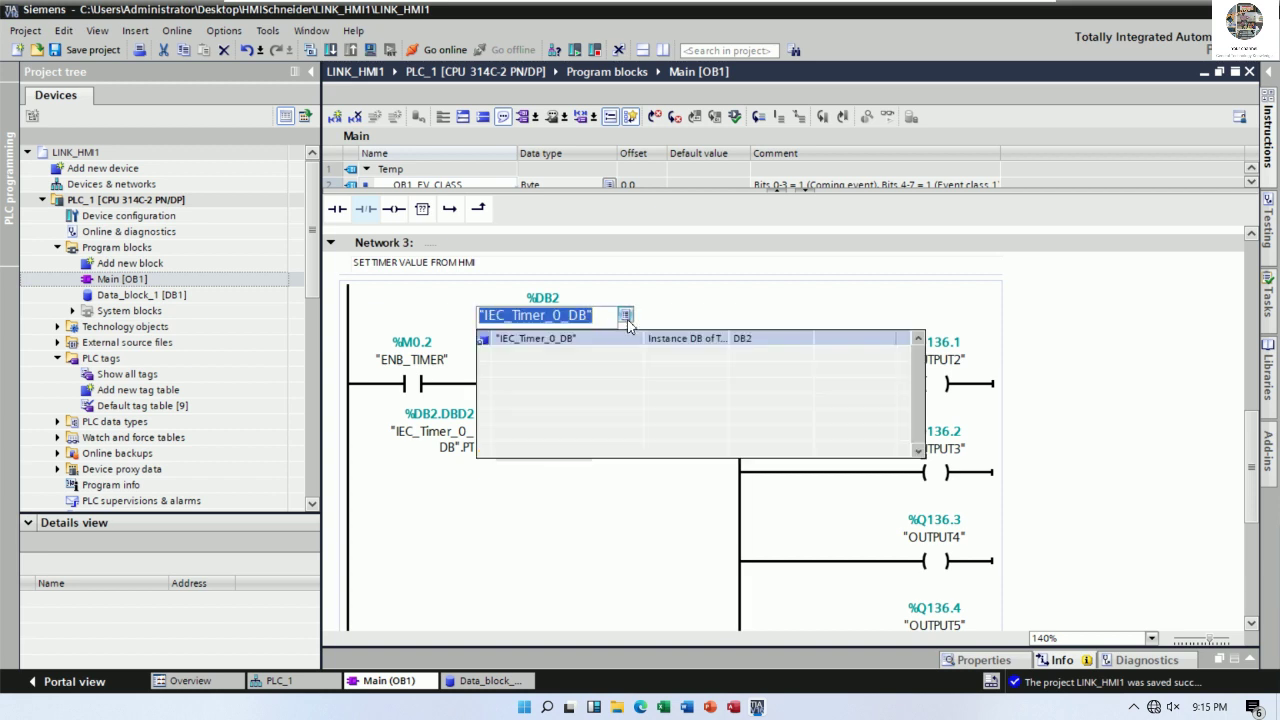
pyautogui.click(603, 340)
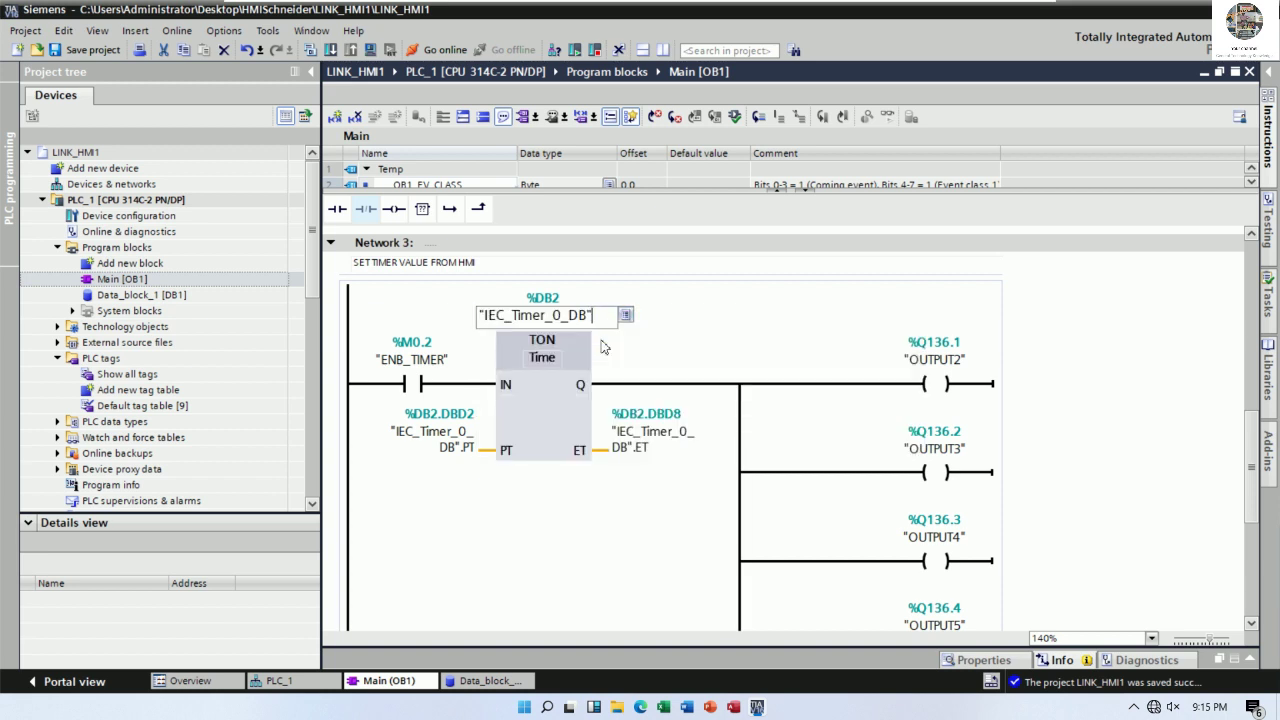
pyautogui.press('Return')
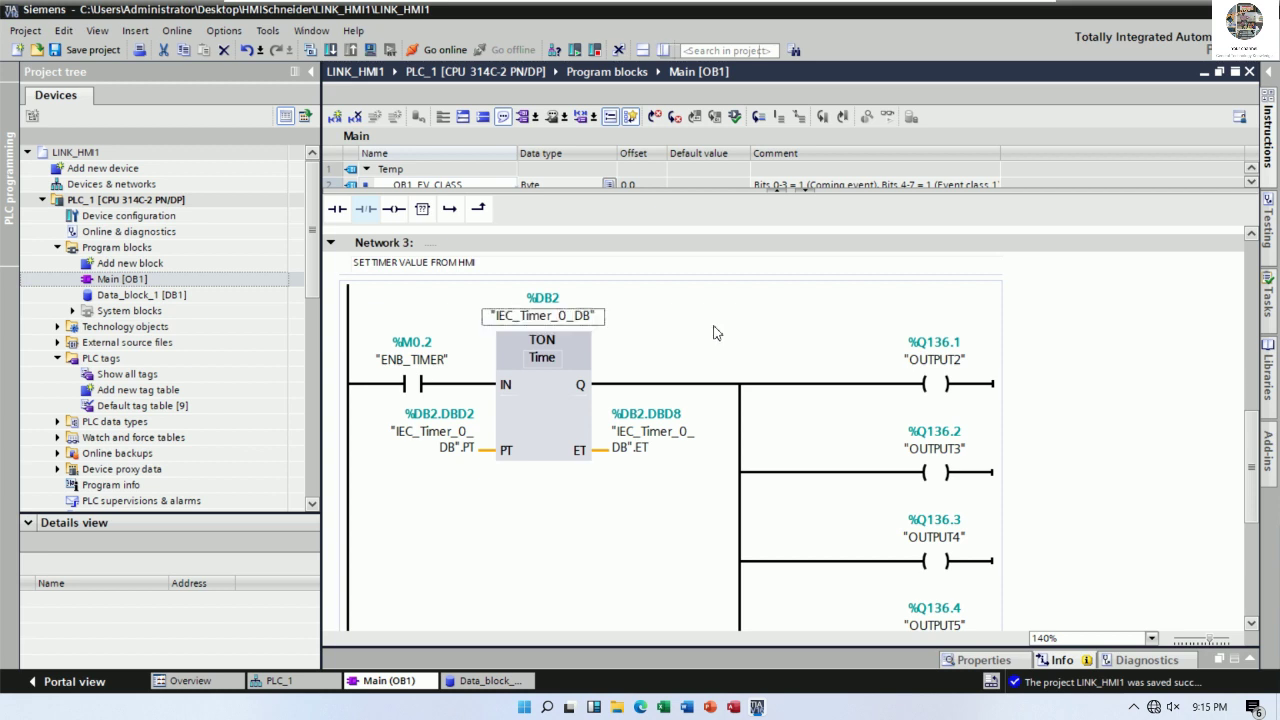
pyautogui.click(598, 320)
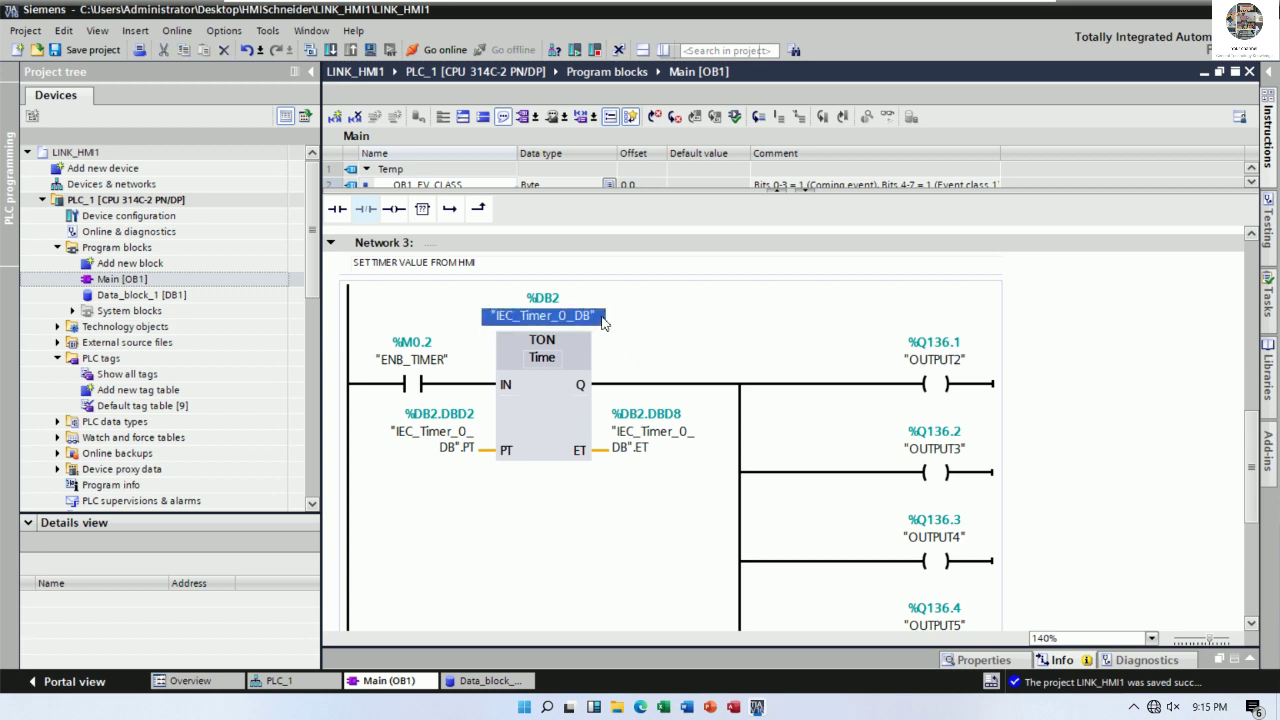
pyautogui.click(593, 320)
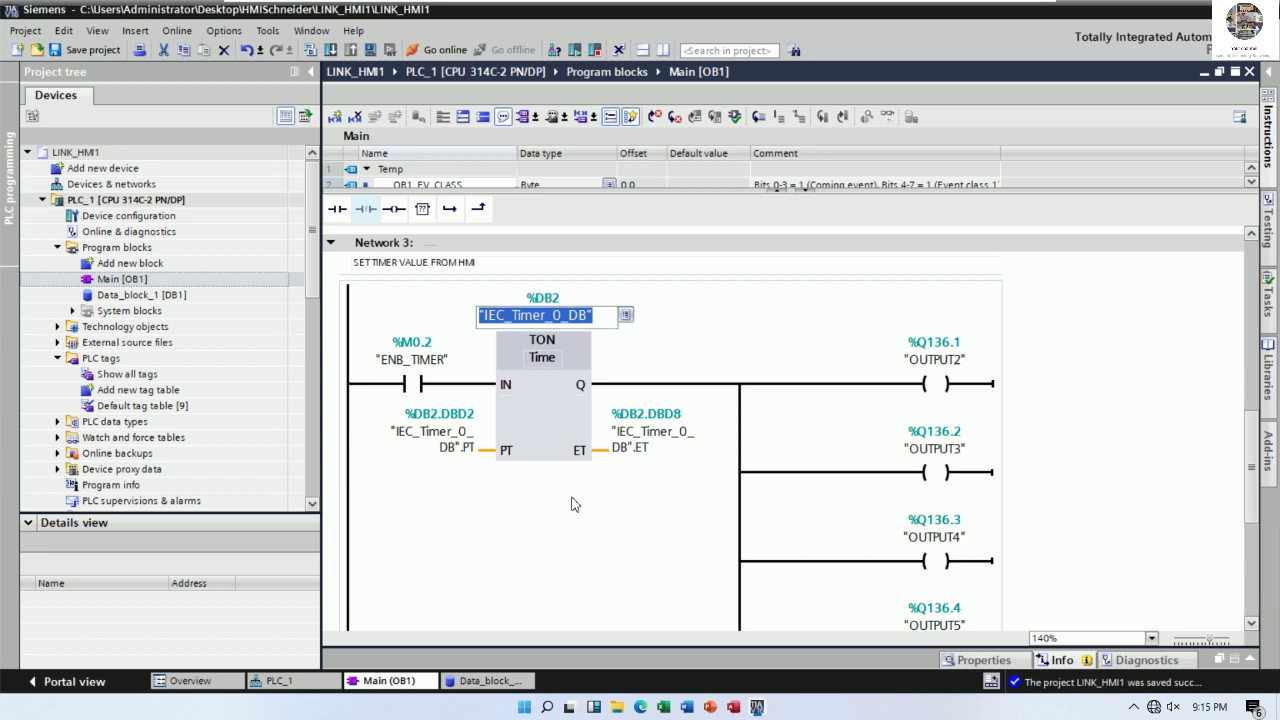
pyautogui.press('Return')
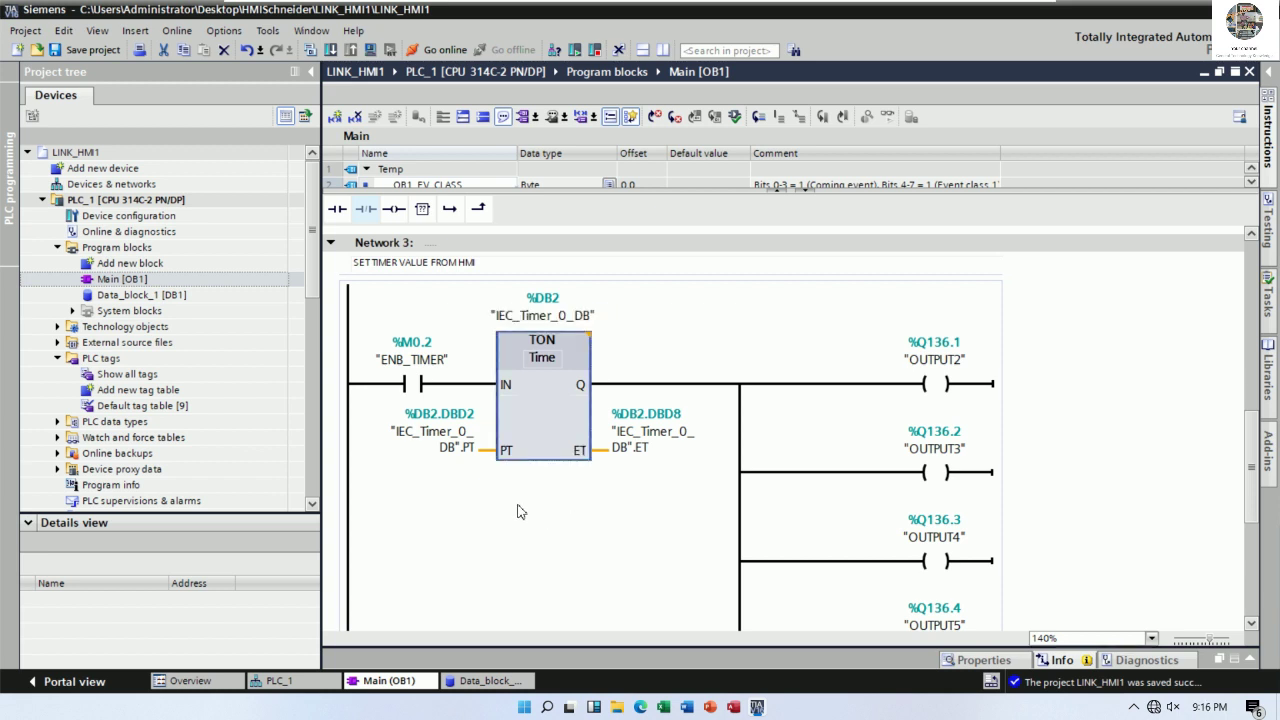
pyautogui.click(526, 556)
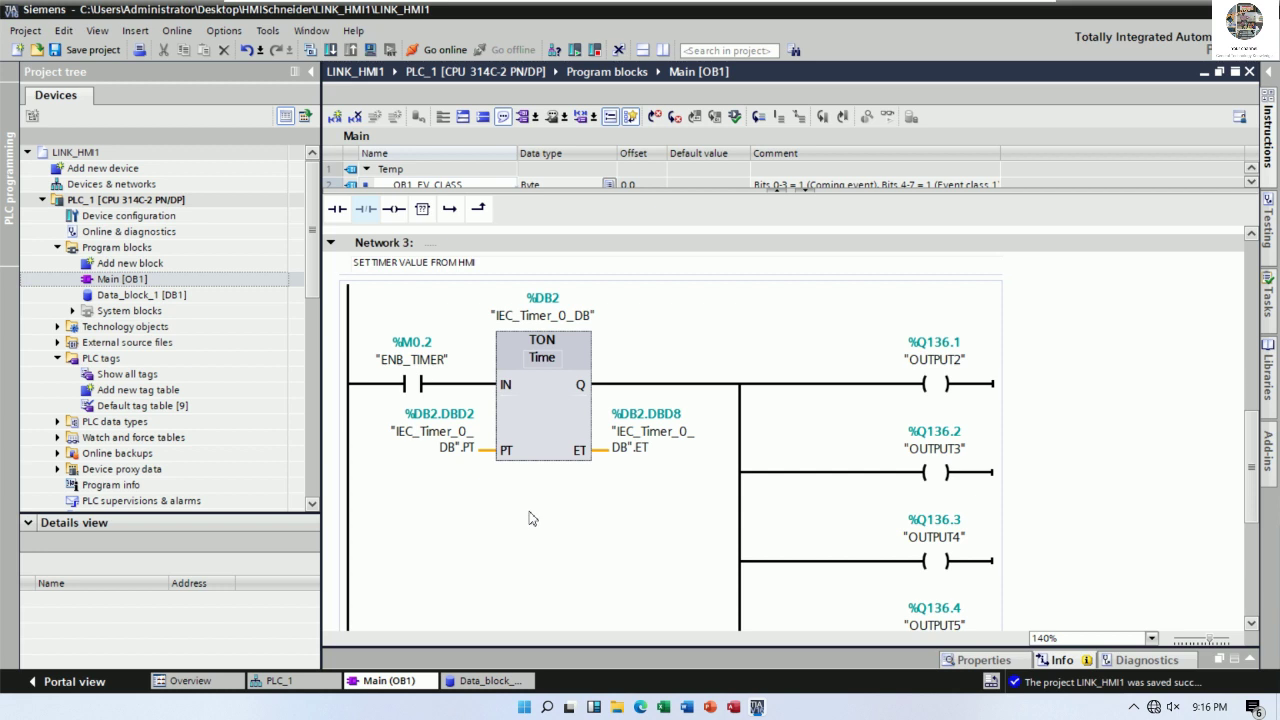
pyautogui.scroll(-2, 610, 510)
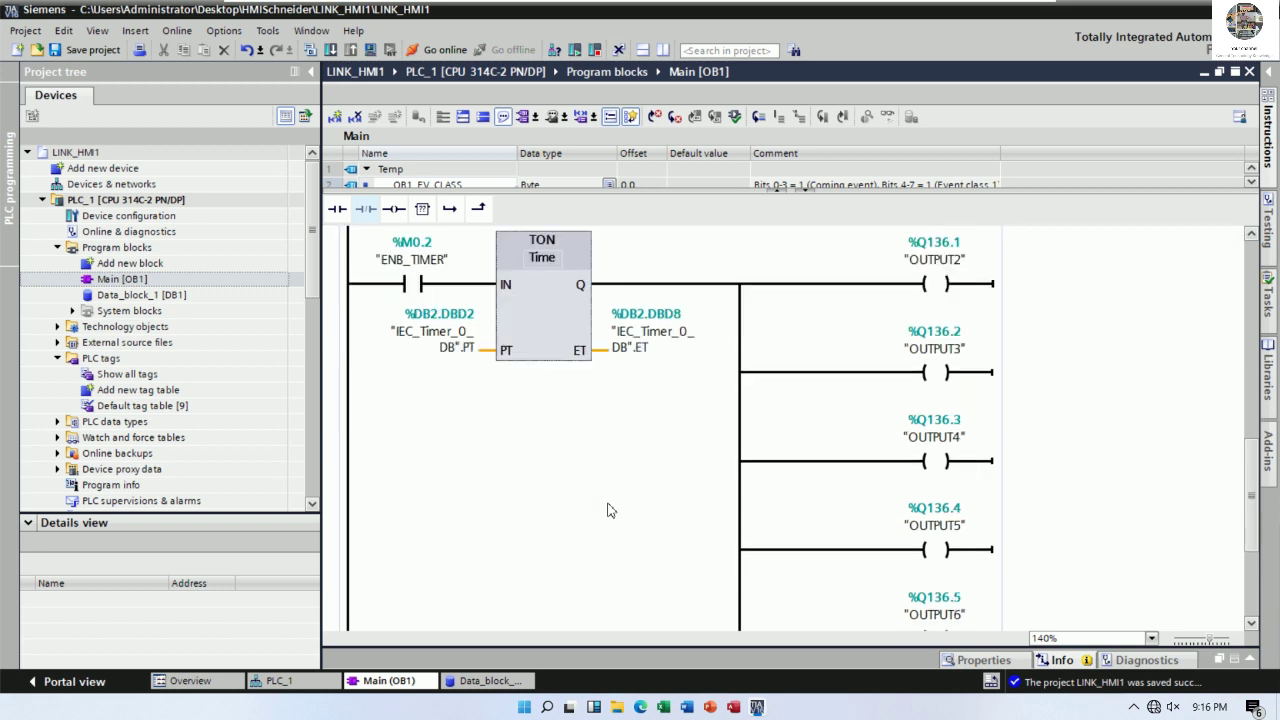
pyautogui.scroll(2, 607, 510)
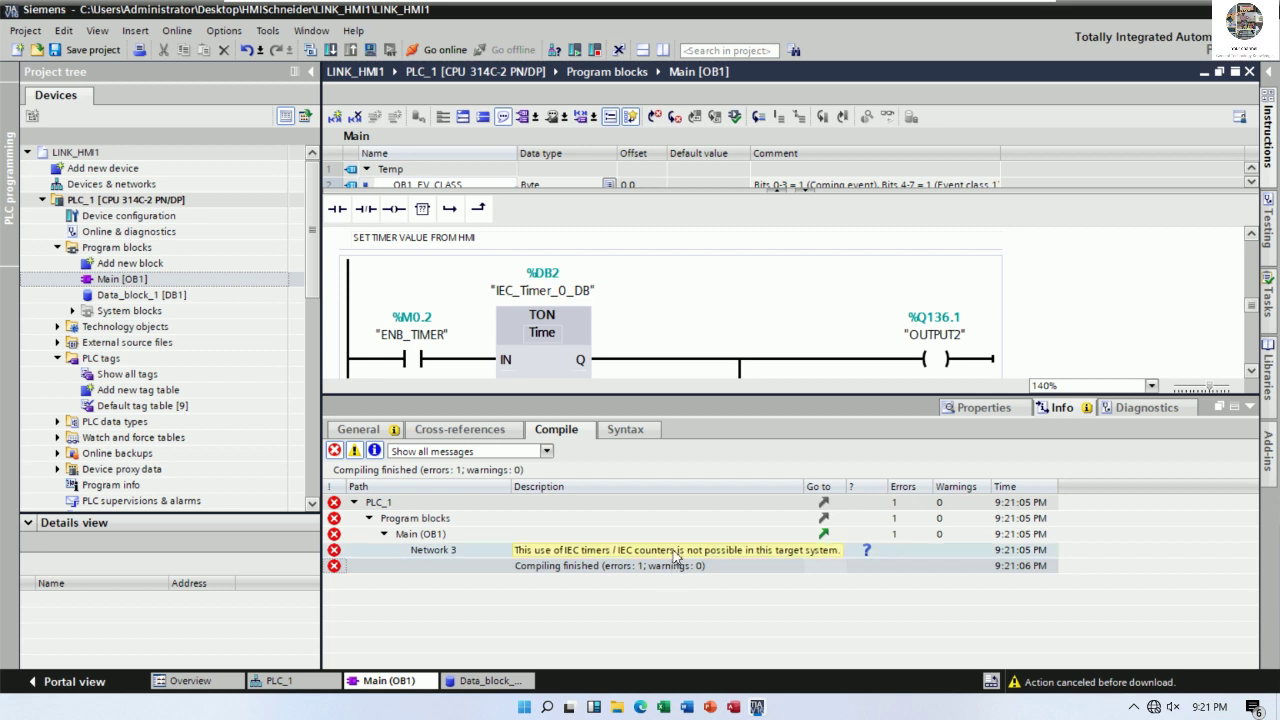
# Step: Insert a normally open contact at the start of the empty Network 4 rung
pyautogui.click(1250, 407)
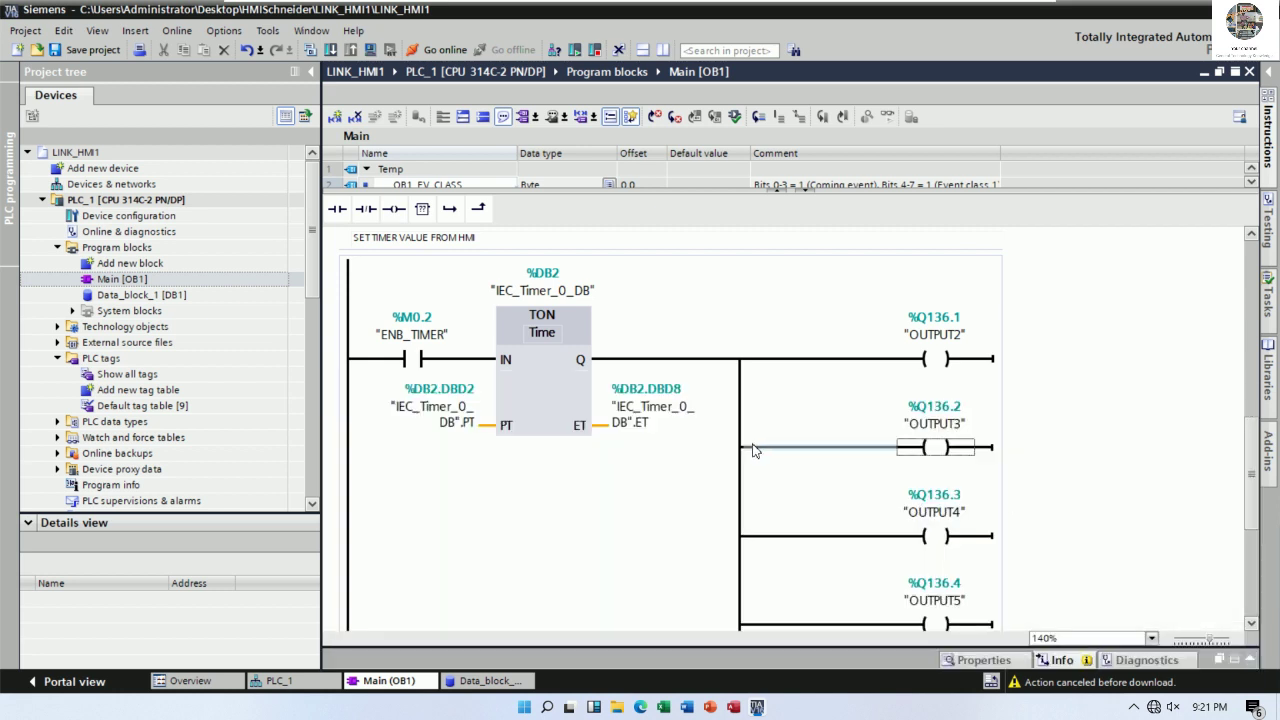
pyautogui.scroll(-3, 753, 450)
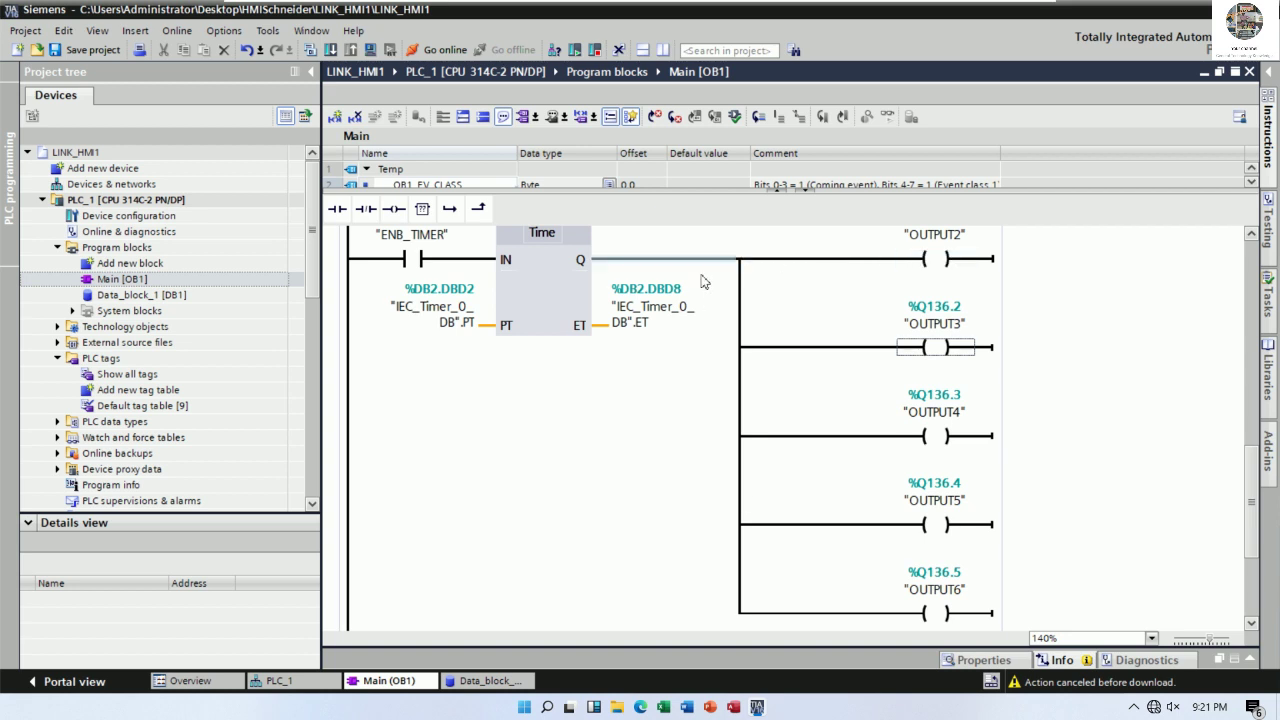
pyautogui.scroll(3, 696, 325)
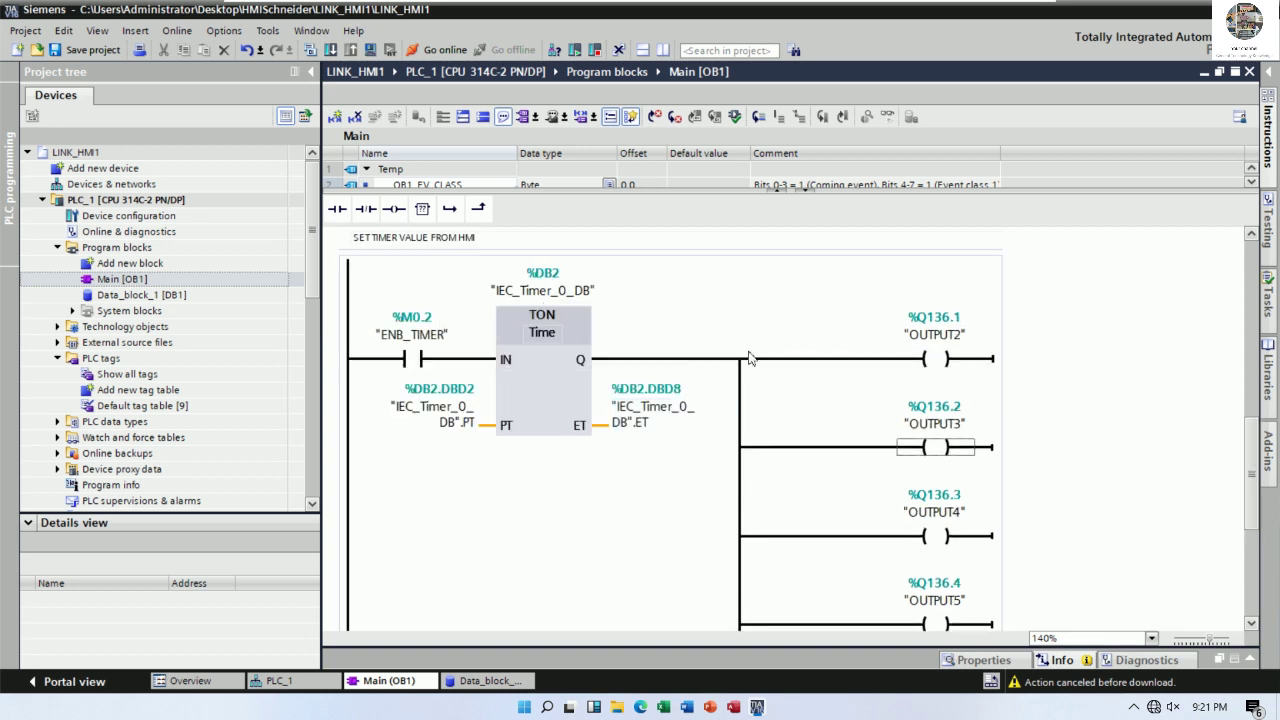
pyautogui.scroll(-9, 755, 400)
pyautogui.click(439, 575)
pyautogui.scroll(9, 893, 371)
pyautogui.scroll(-9, 889, 371)
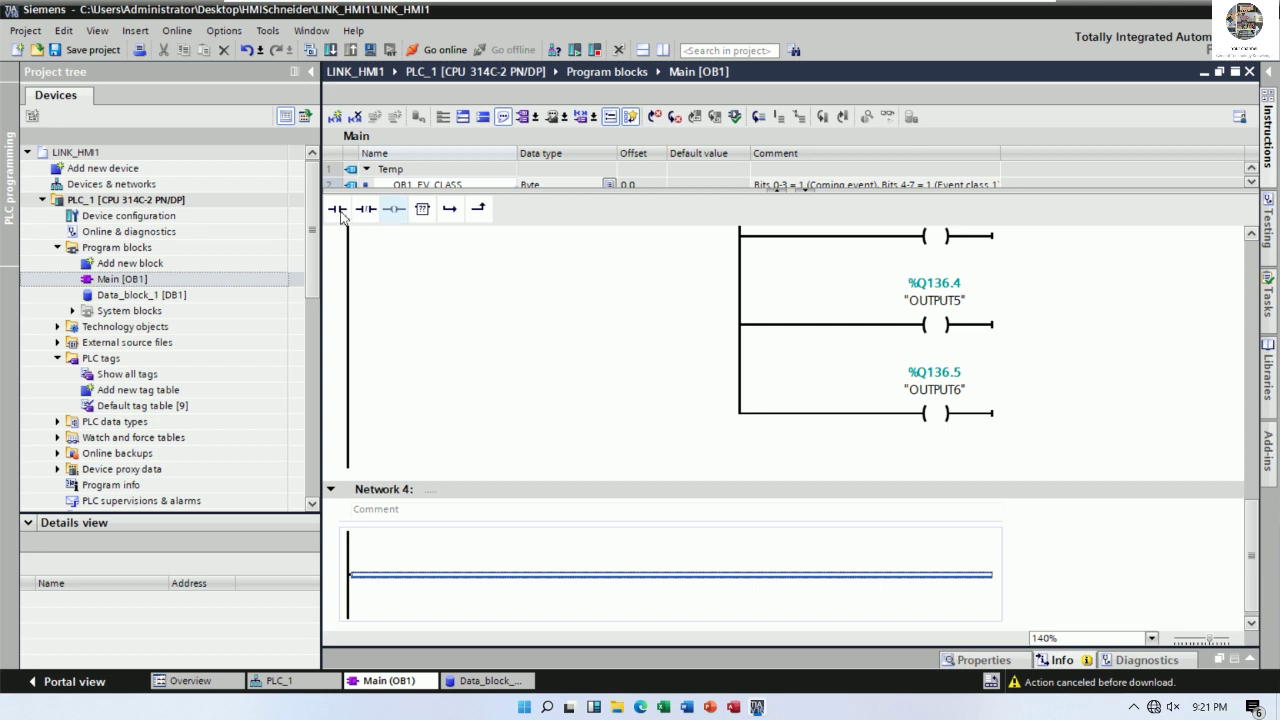
pyautogui.moveTo(399, 597); pyautogui.dragTo(401, 582)
pyautogui.scroll(5, 794, 466)
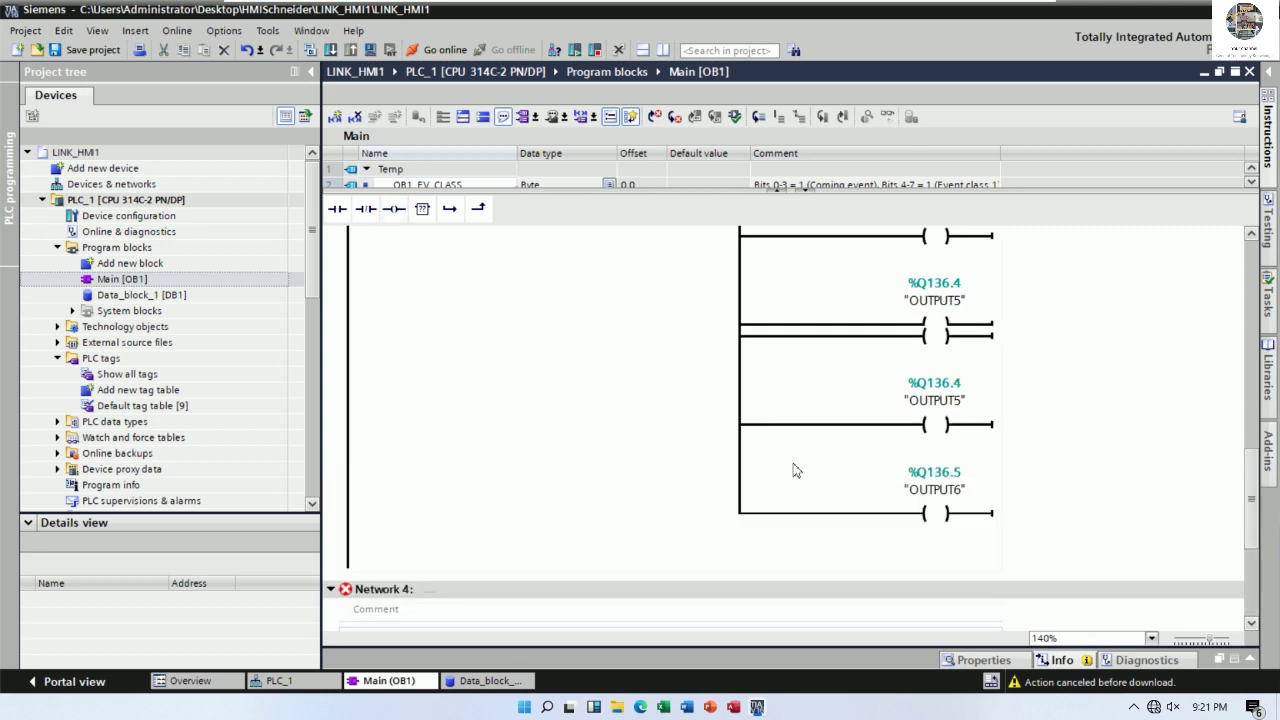
# Step: Assign "OUTPUT2" (%Q136.1) to the Network 4 contact by copying the operand from the first coil in Network 3
pyautogui.click(936, 336)
pyautogui.hotkey('ctrl', 'c')
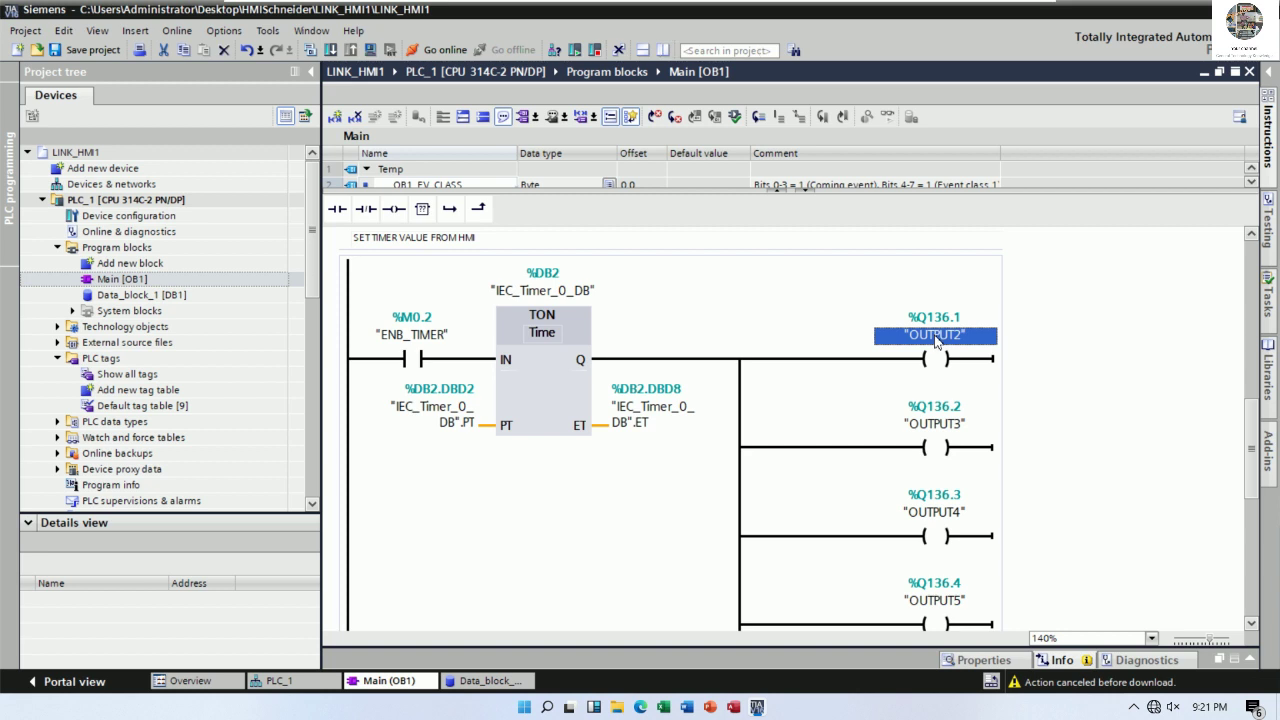
pyautogui.scroll(-5, 674, 517)
pyautogui.click(411, 389)
pyautogui.hotkey('ctrl', 'v')
pyautogui.press('Return')
pyautogui.scroll(5, 649, 420)
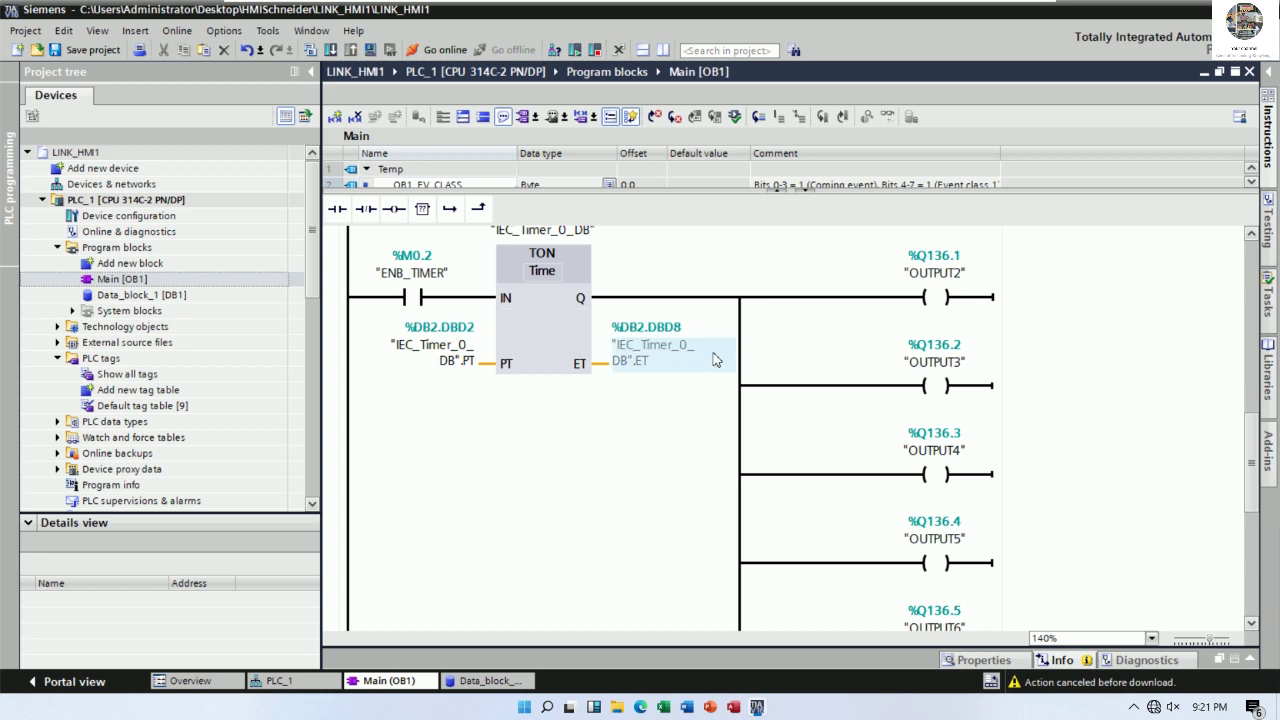
pyautogui.scroll(-5, 625, 425)
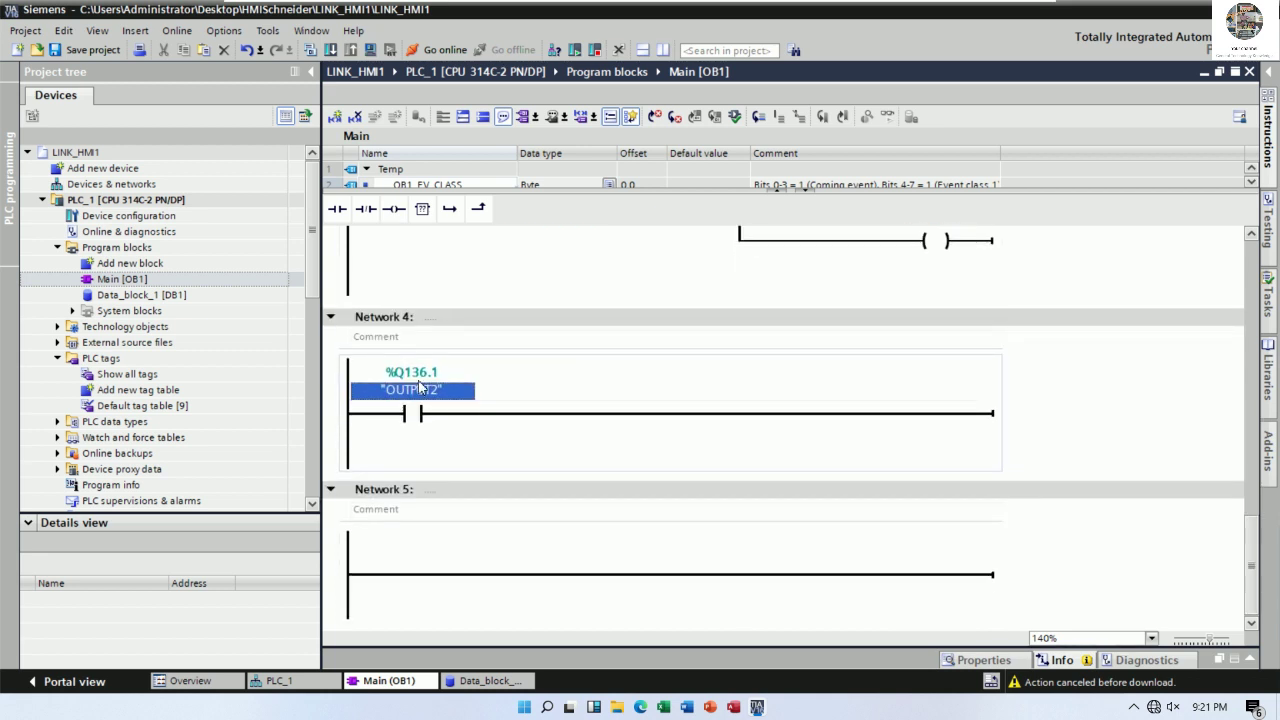
# Step: Cut the four coils OUTPUT3 to OUTPUT6 (%Q136.2 to %Q136.5) from Network 3, leaving OUTPUT2 on the timer output
pyautogui.scroll(6, 519, 391)
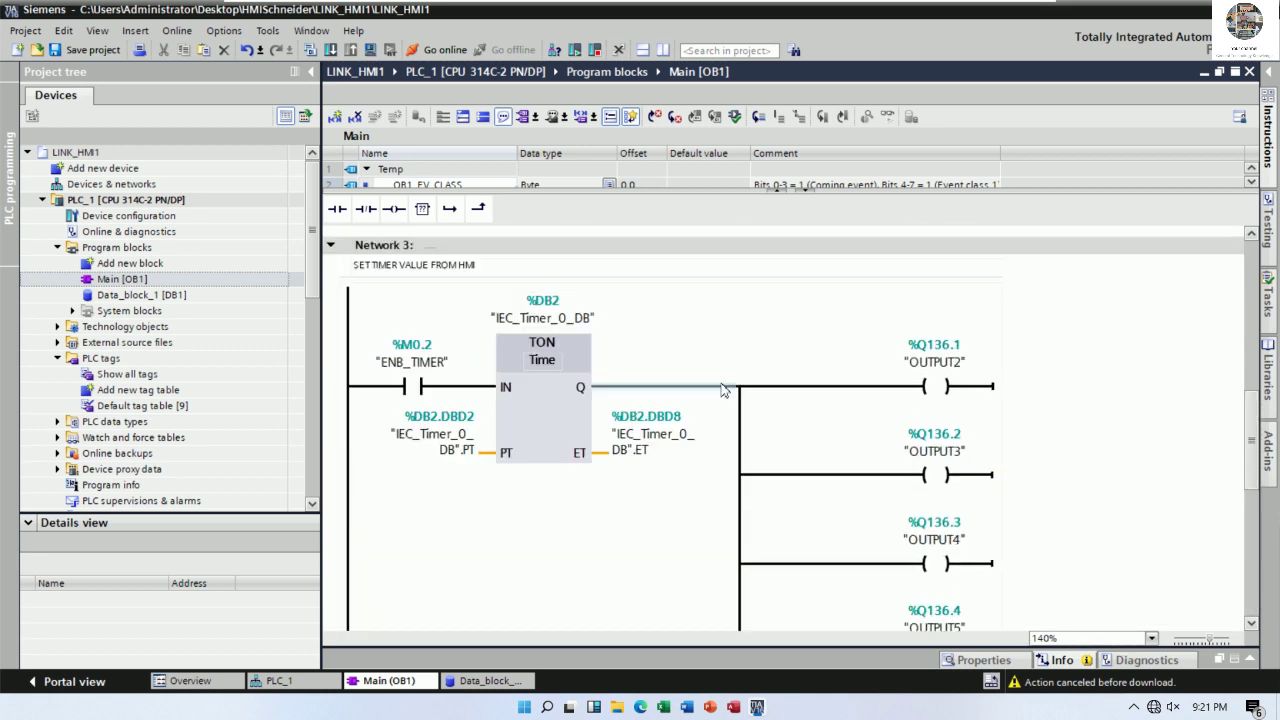
pyautogui.click(766, 476)
pyautogui.scroll(-3, 777, 443)
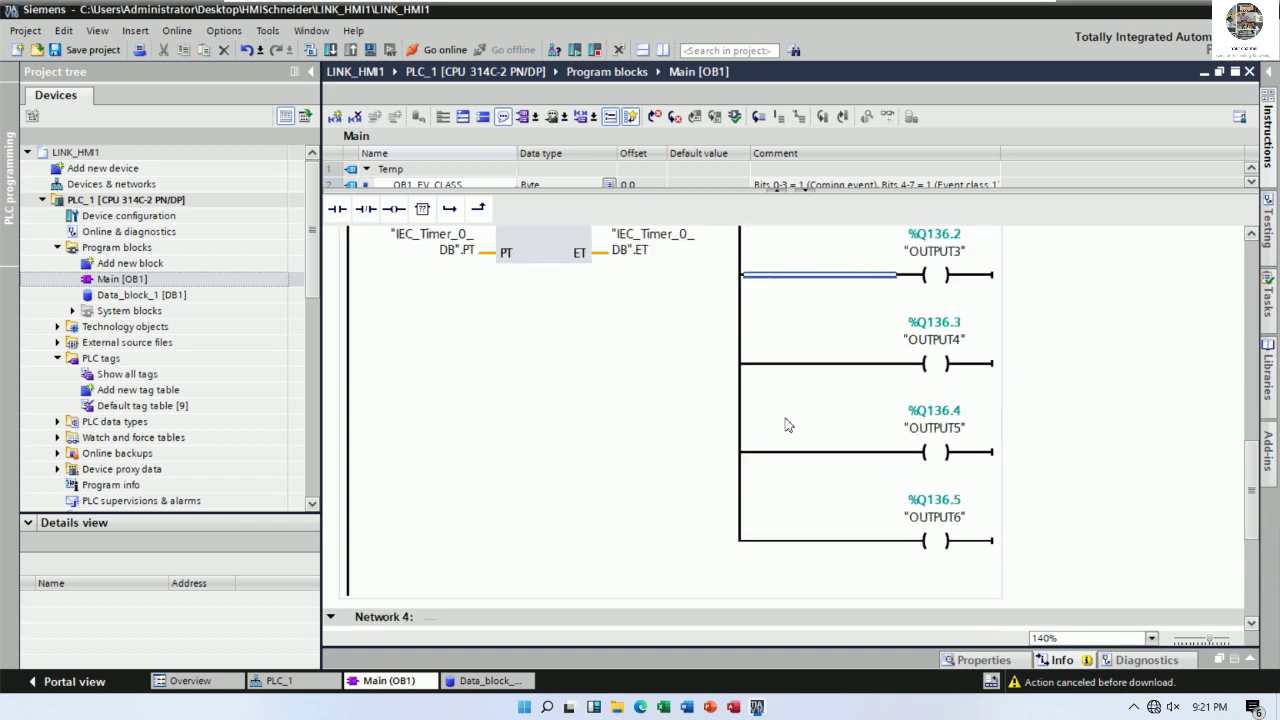
pyautogui.click(936, 276)
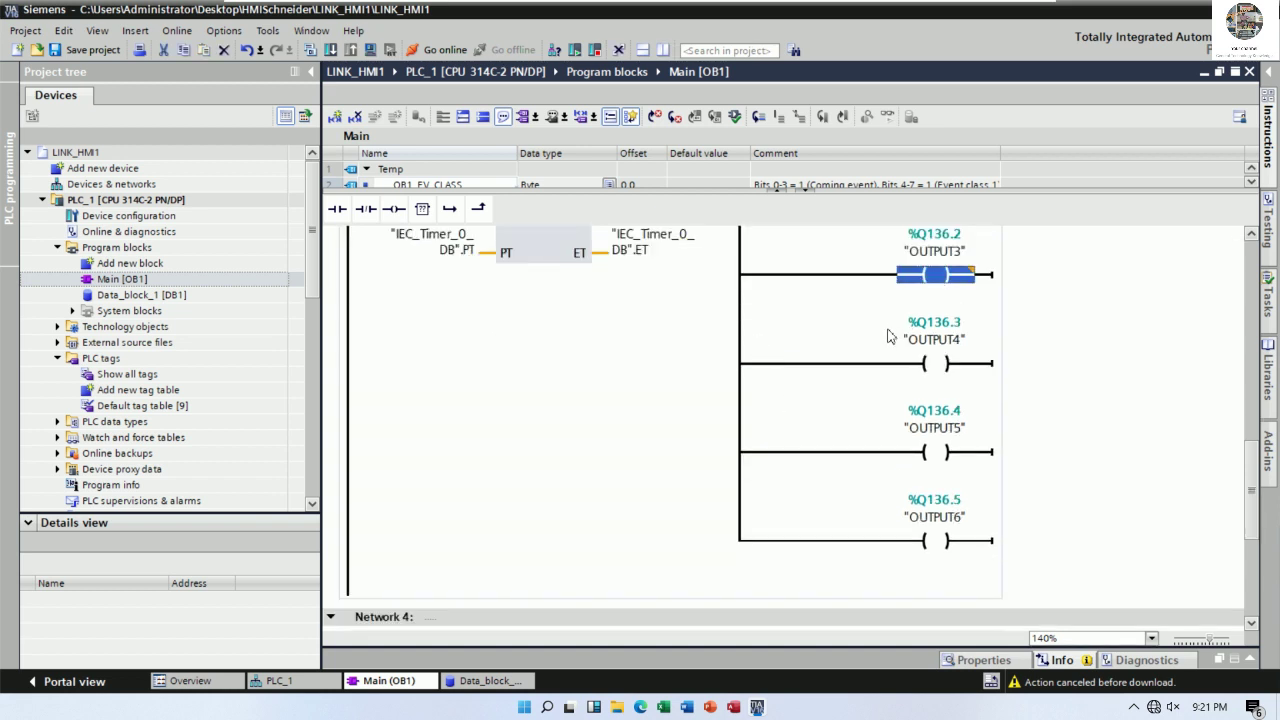
pyautogui.keyDown('ctrl'); pyautogui.click(936, 364); pyautogui.keyUp('ctrl')
pyautogui.keyDown('ctrl'); pyautogui.click(936, 452); pyautogui.keyUp('ctrl')
pyautogui.keyDown('ctrl'); pyautogui.click(943, 546); pyautogui.keyUp('ctrl')
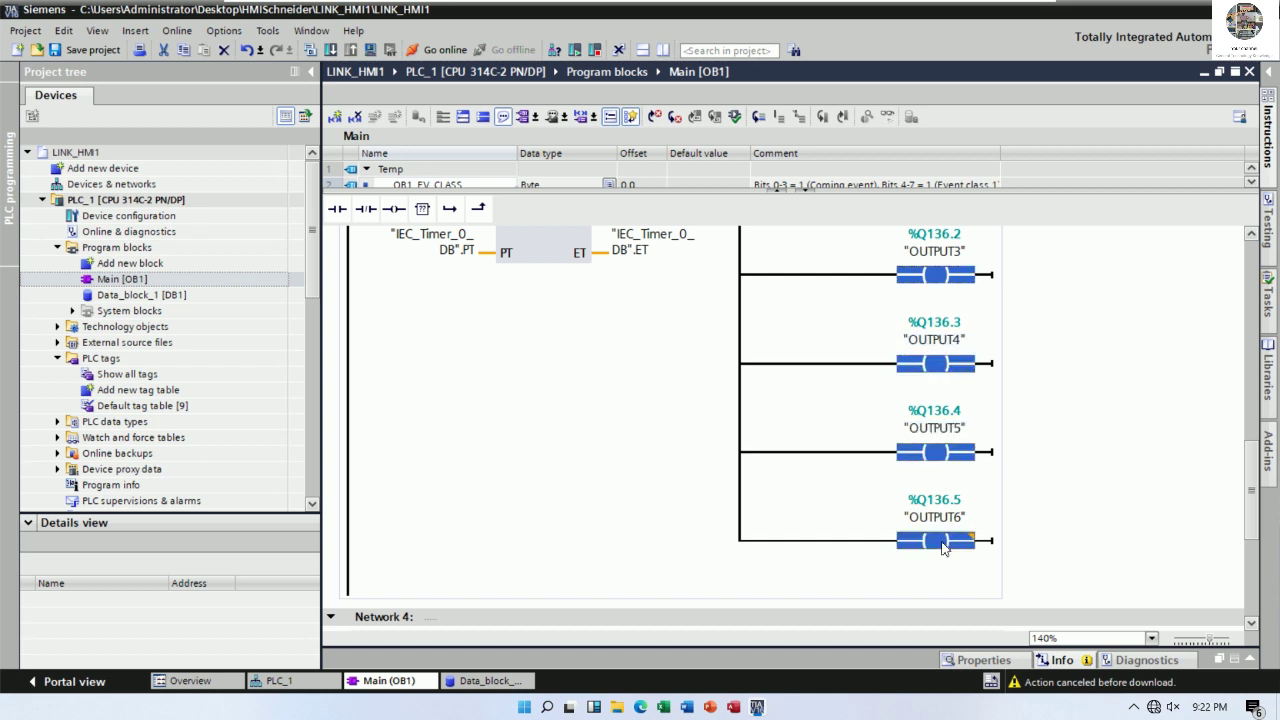
pyautogui.press('Delete')
# Step: Paste the coils OUTPUT3 to OUTPUT6 onto the Network 4 rung after the OUTPUT2 contact
pyautogui.scroll(2, 700, 450)
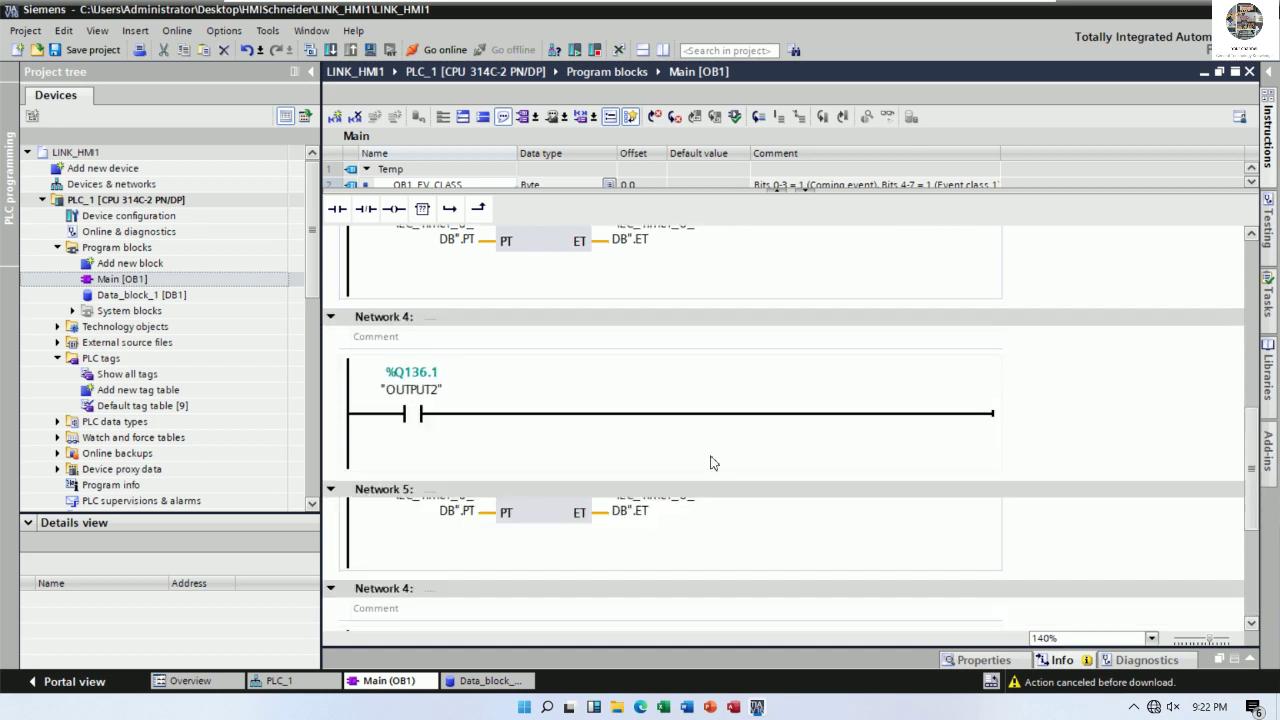
pyautogui.click(573, 488)
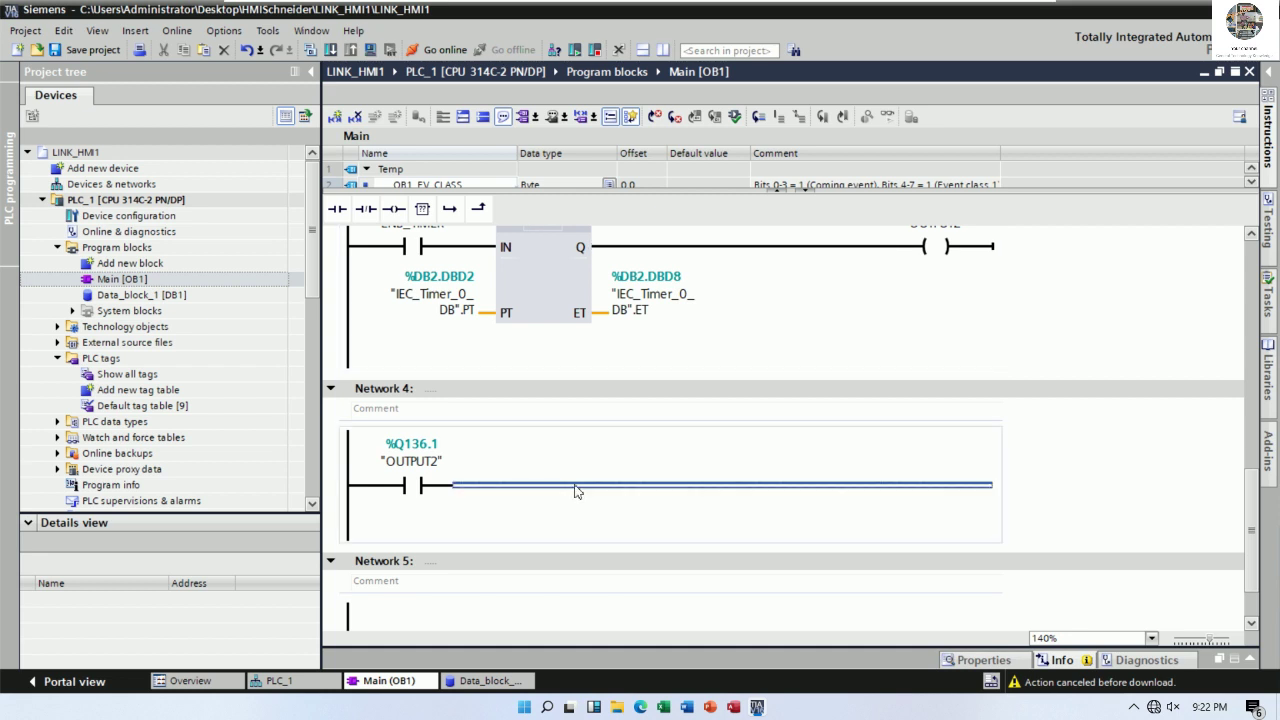
pyautogui.hotkey('ctrl', 'v')
pyautogui.scroll(-3, 717, 470)
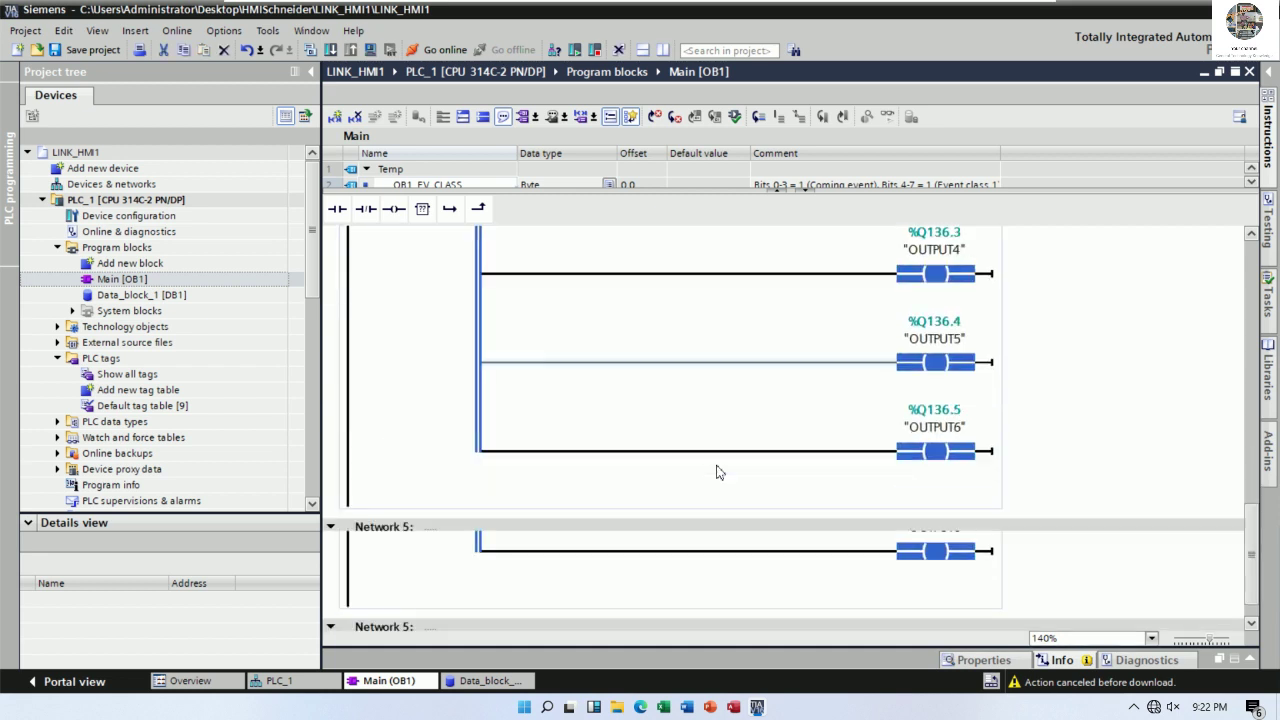
pyautogui.scroll(5, 717, 470)
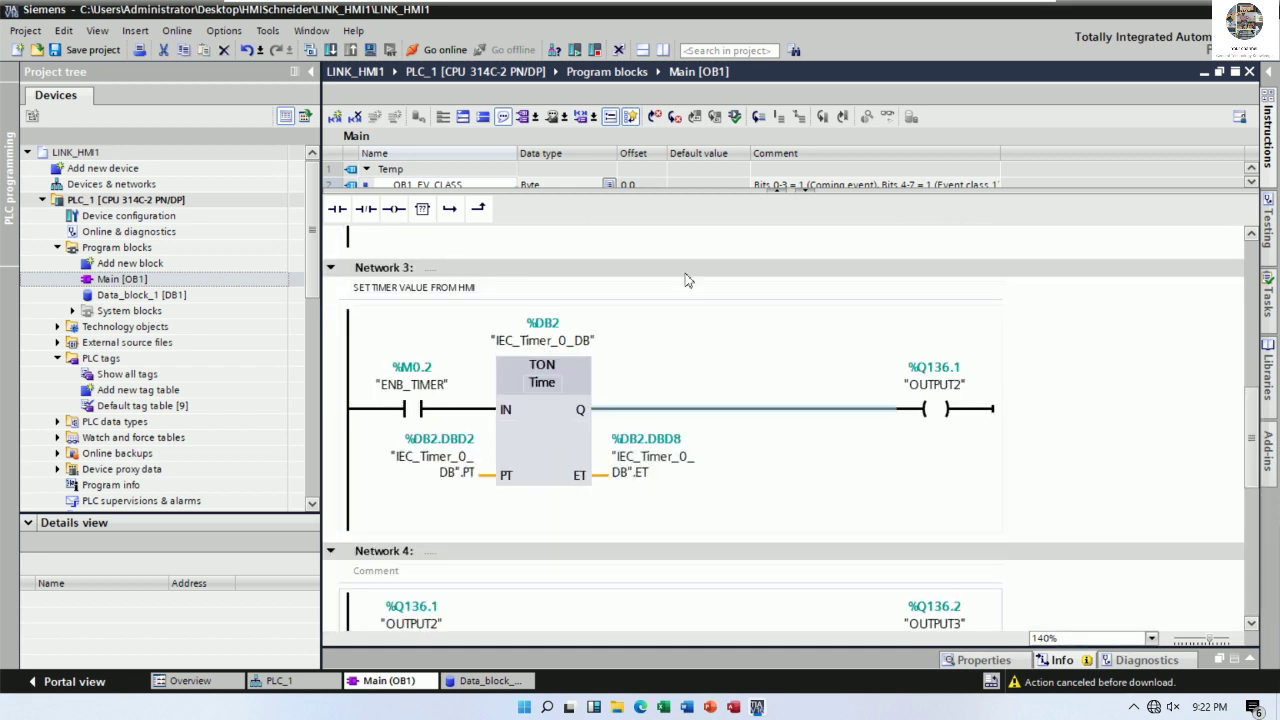
# Step: Compile the rearranged program and review Networks 2 to 4 of Main
pyautogui.click(309, 50)
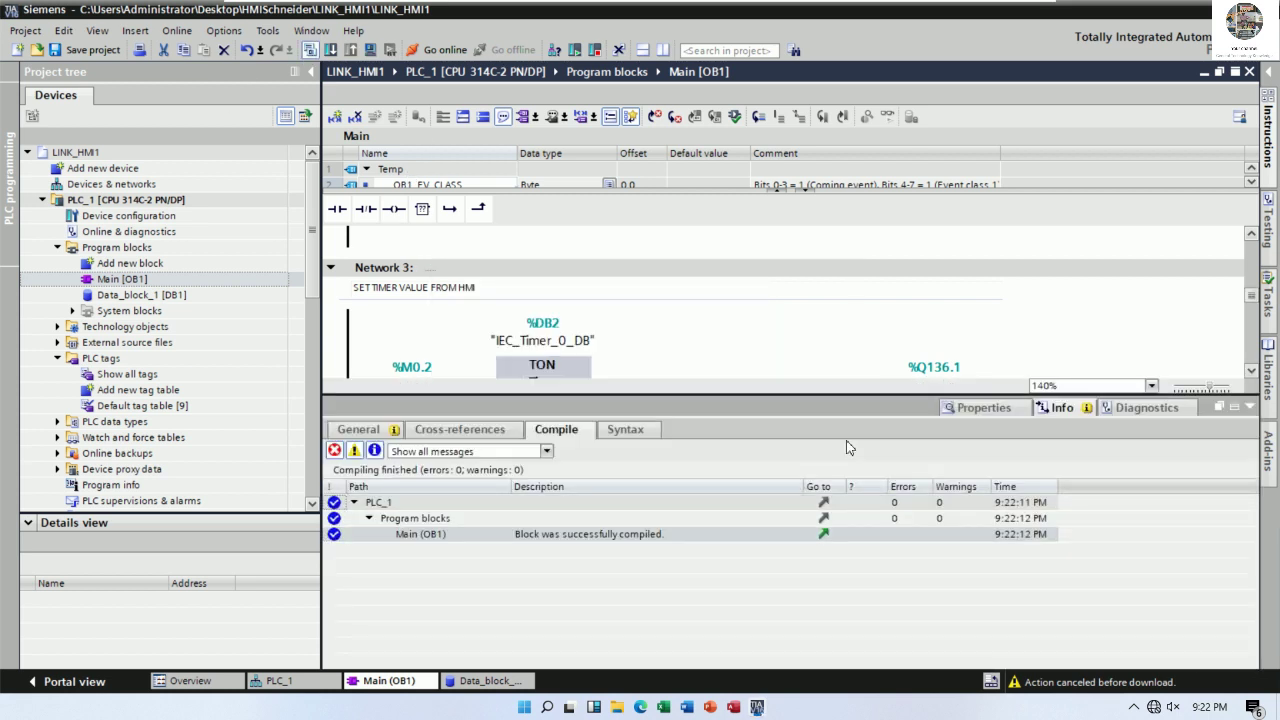
pyautogui.click(1250, 407)
pyautogui.scroll(5, 705, 415)
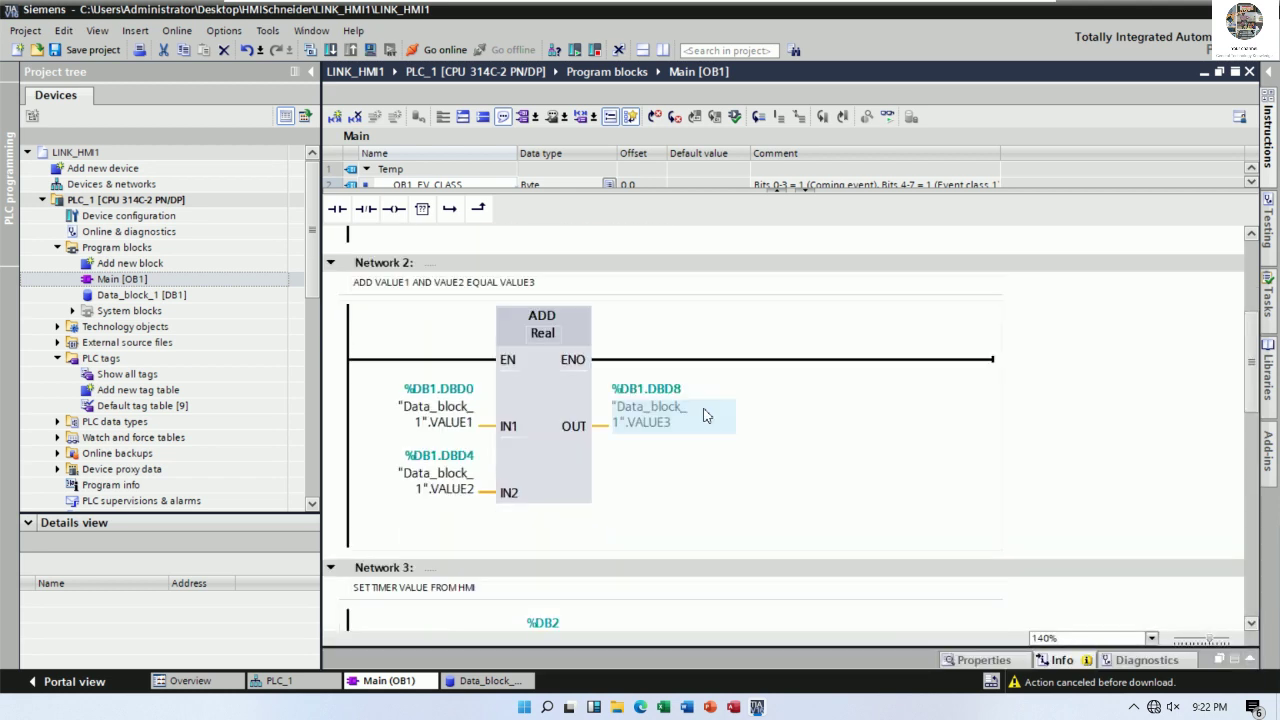
pyautogui.scroll(-5, 705, 415)
pyautogui.scroll(2, 771, 371)
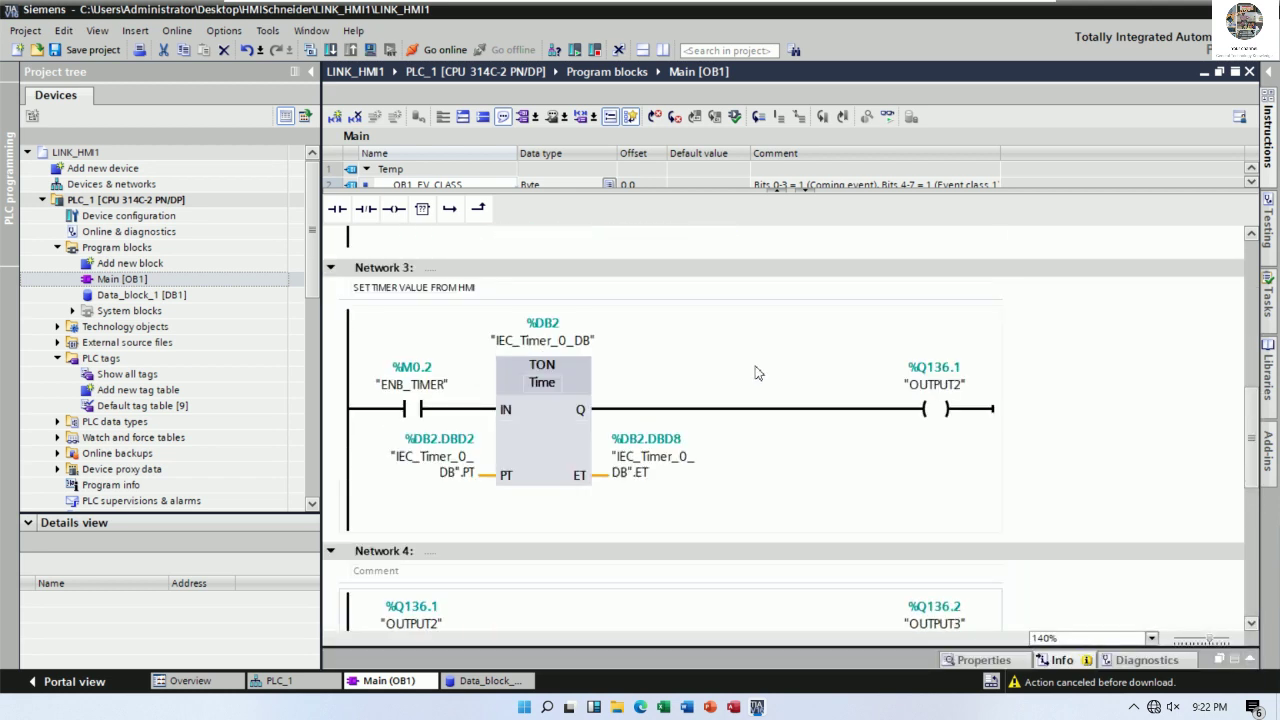
pyautogui.scroll(-4, 789, 452)
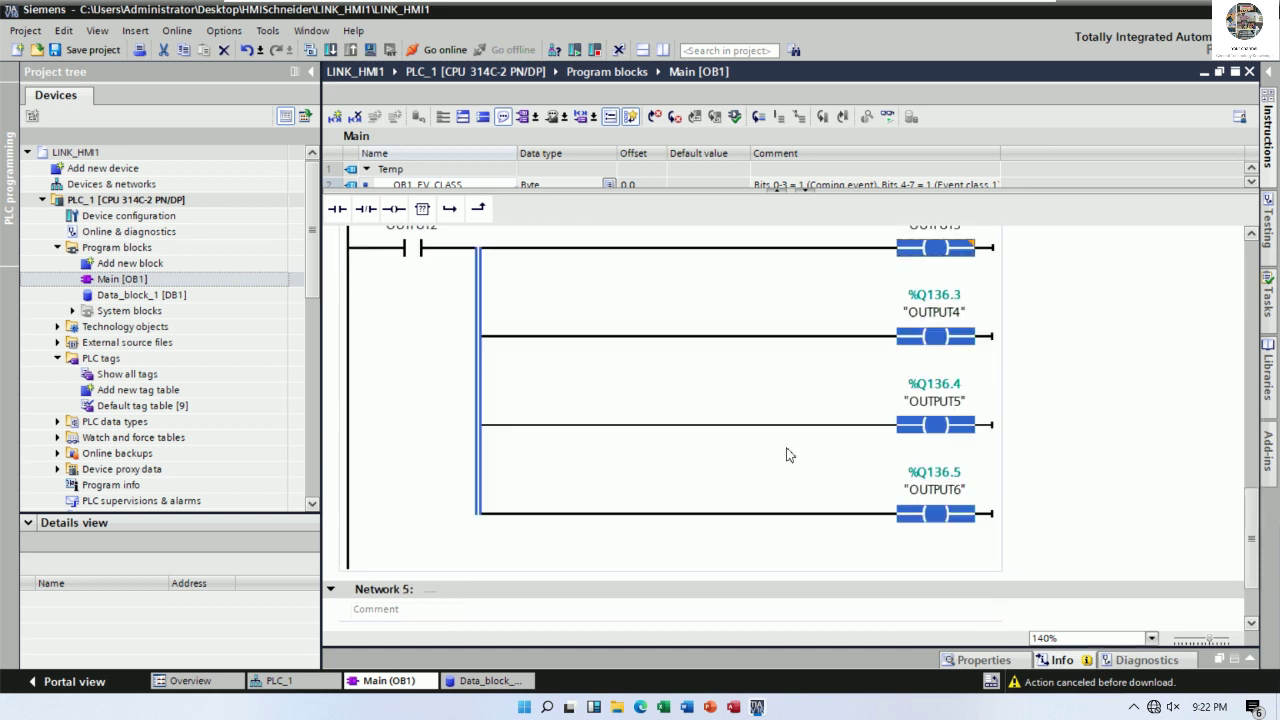
pyautogui.scroll(4, 789, 452)
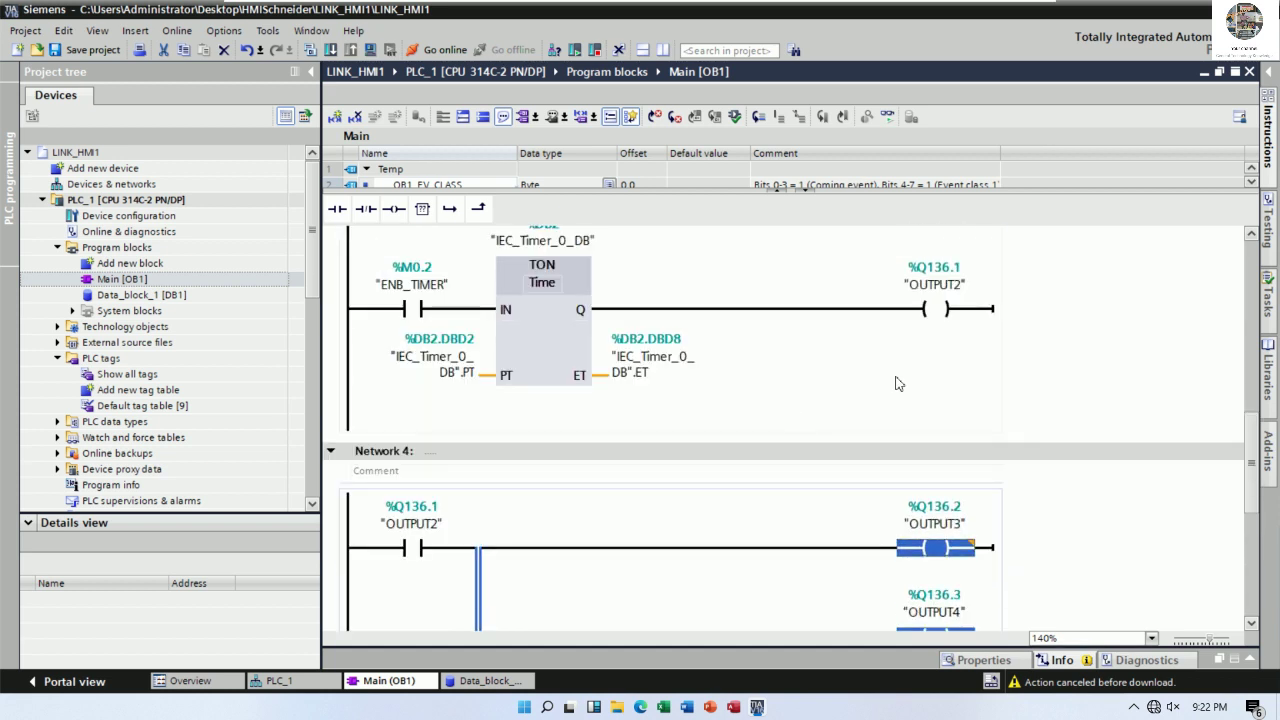
# Step: Save the LINK_HMI1 project and compile PLC_1 once more
pyautogui.click(85, 49)
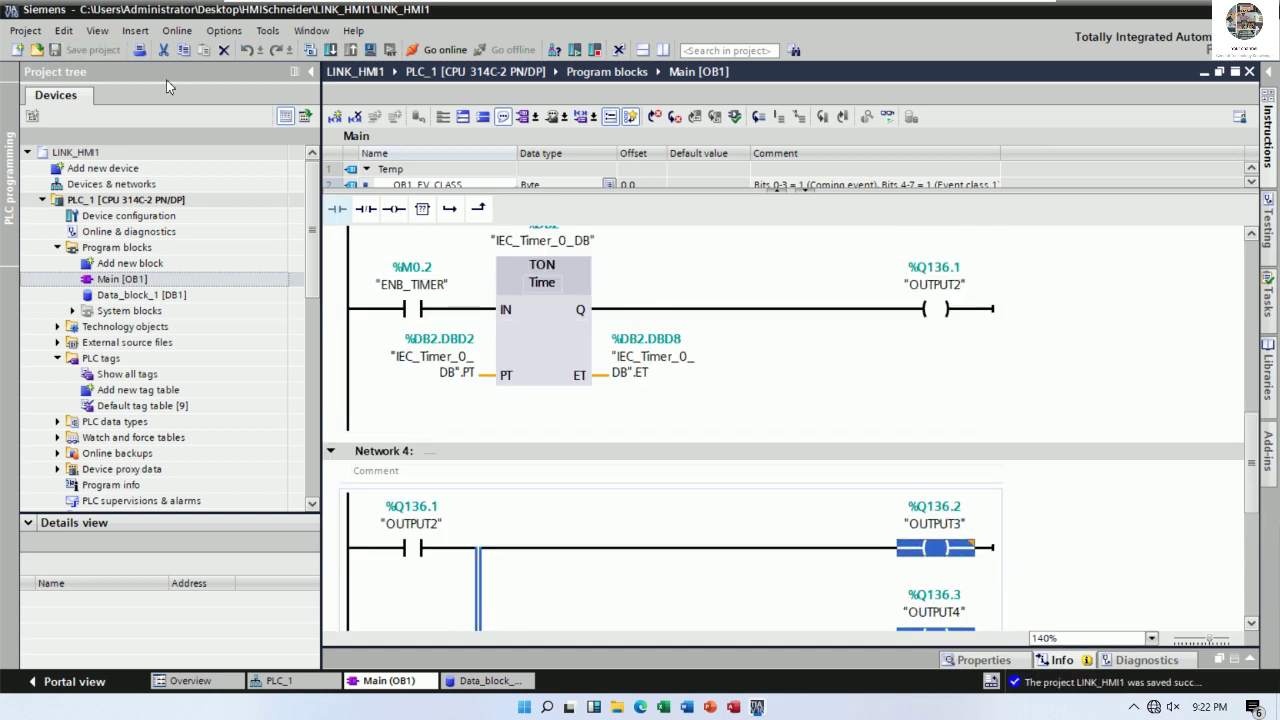
pyautogui.click(309, 49)
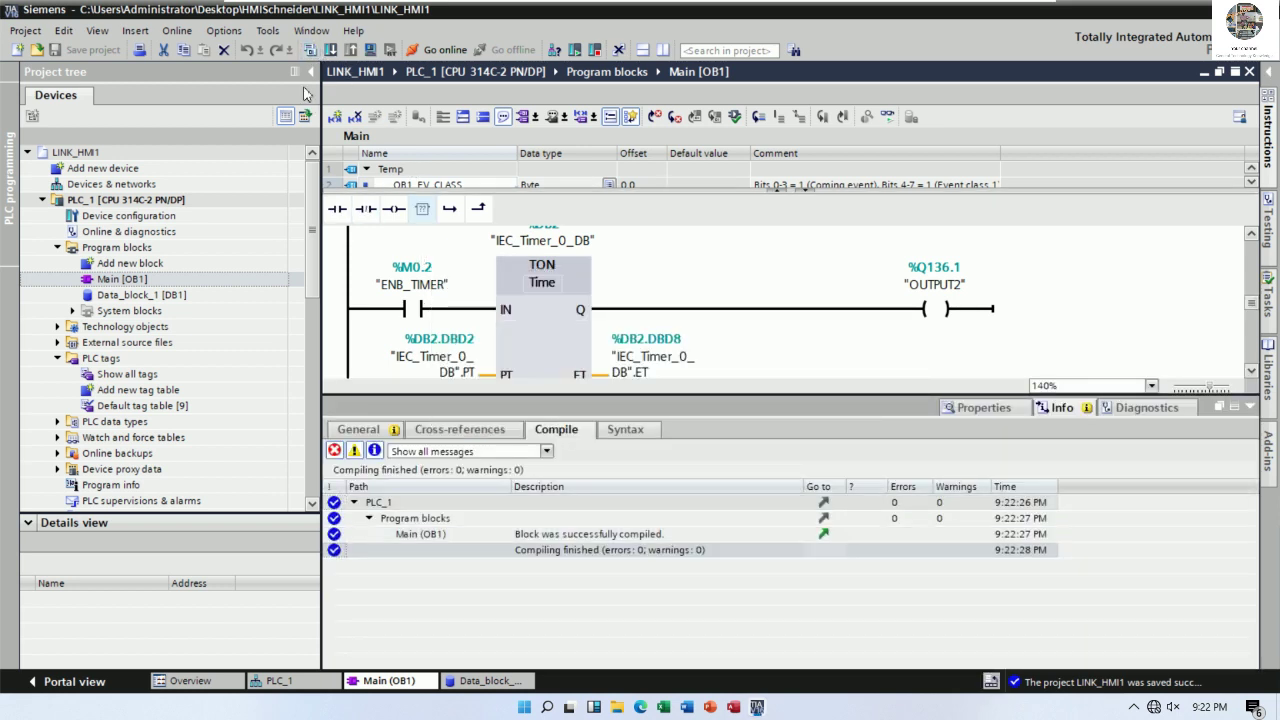
# Step: Download the changed Main [OB1] block to PLC_1, overwriting the online block, and finish the load without a start action
pyautogui.click(332, 50)
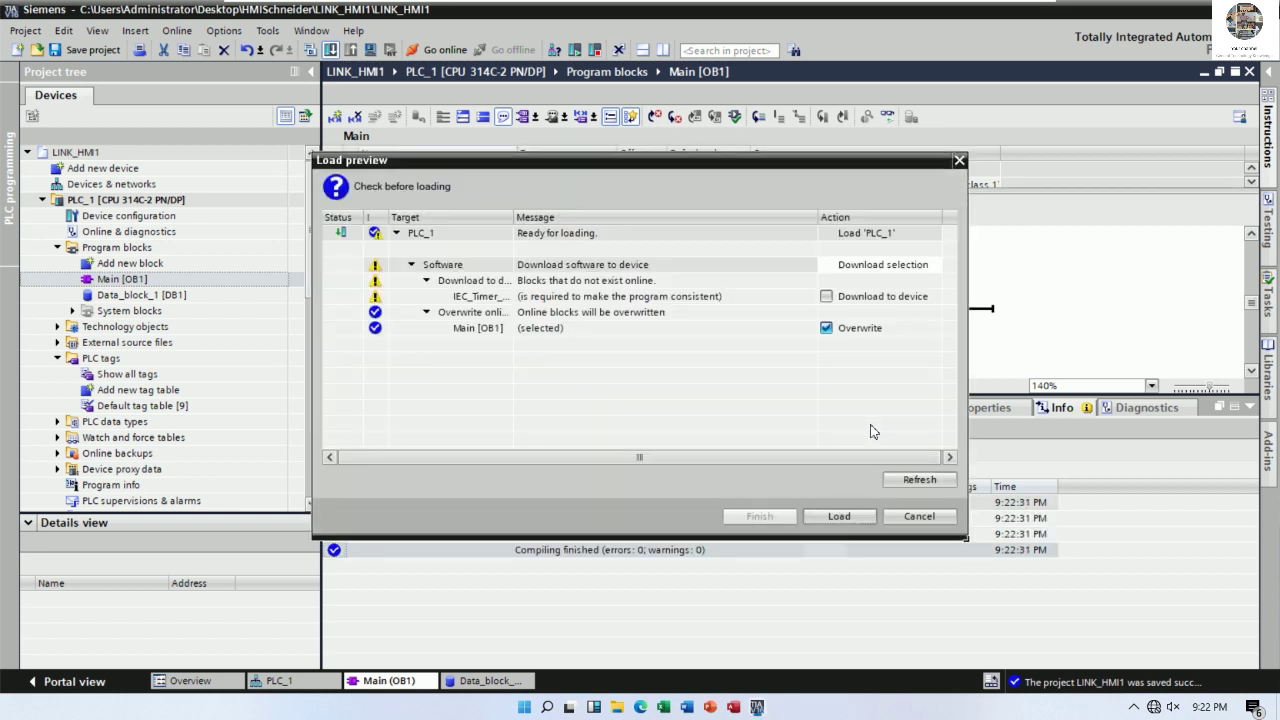
pyautogui.click(819, 514)
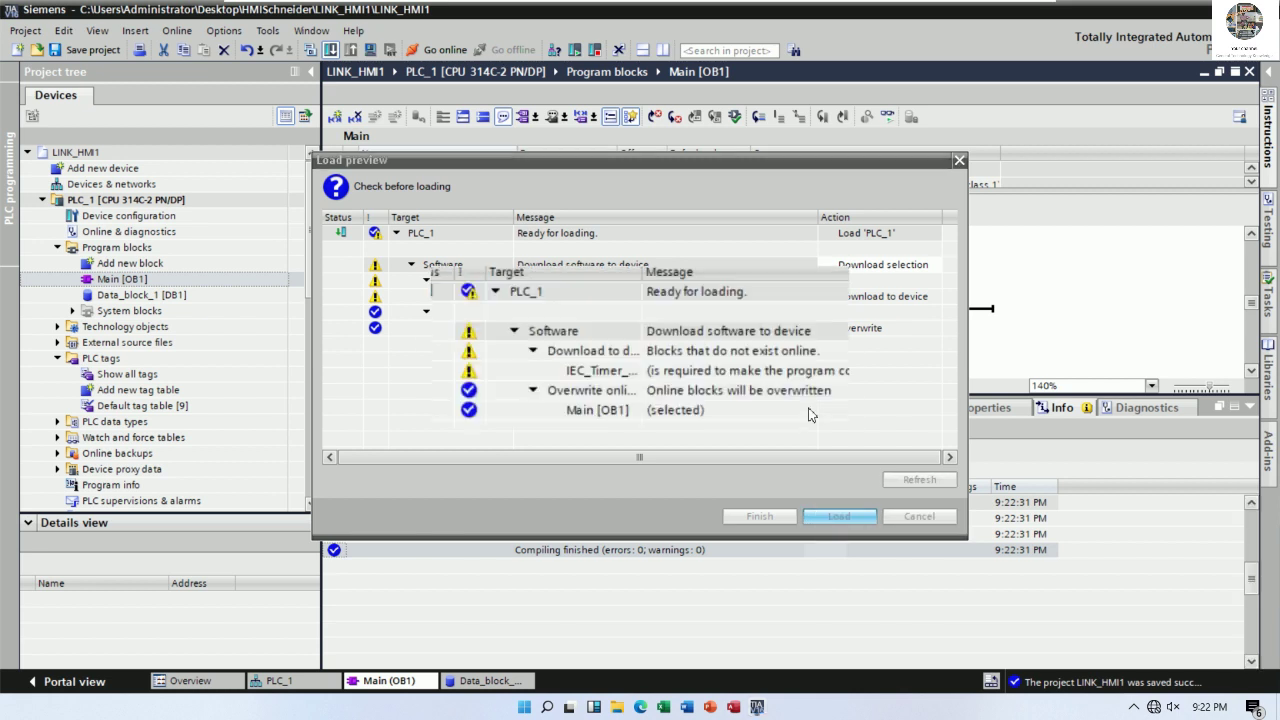
pyautogui.click(808, 405)
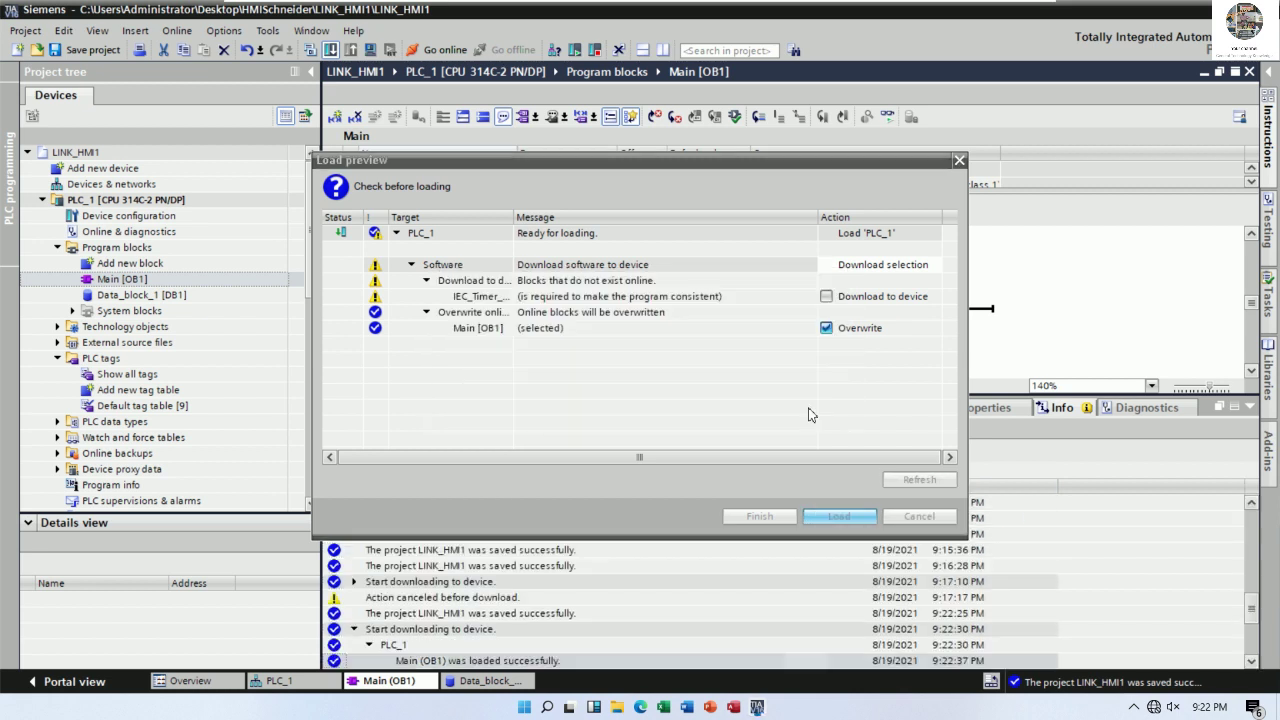
pyautogui.click(759, 515)
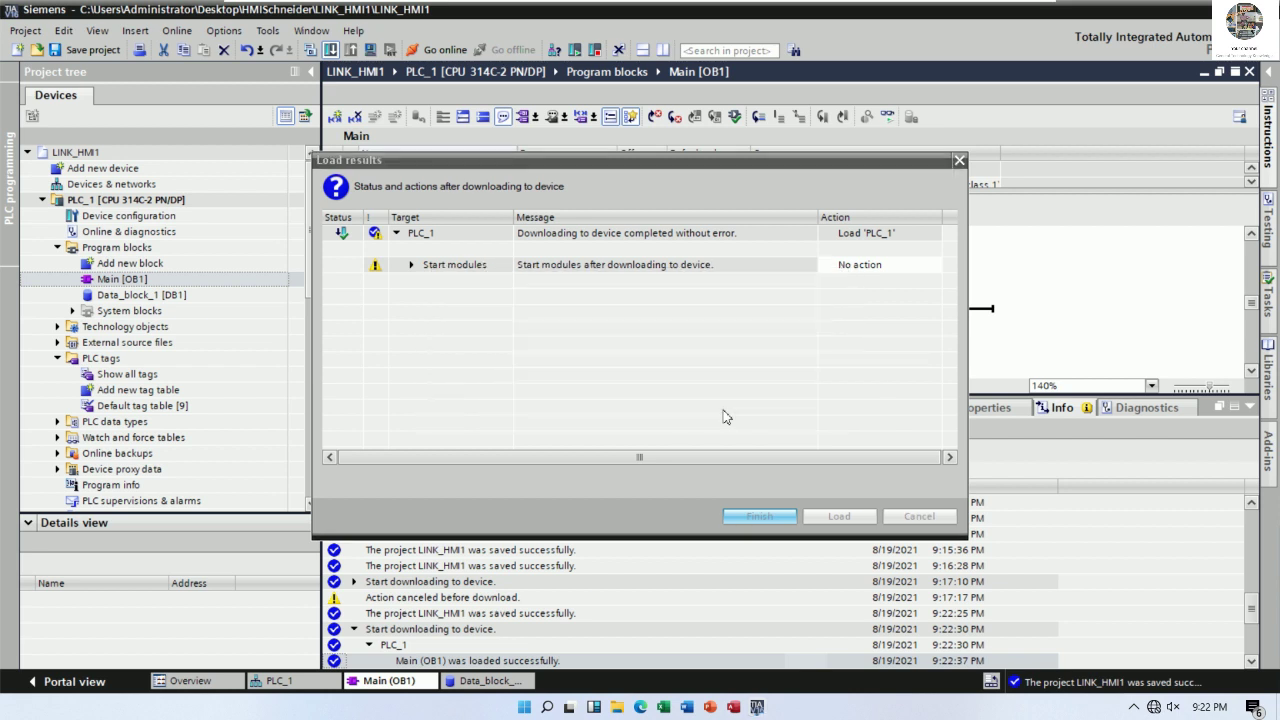
pyautogui.press('Return')
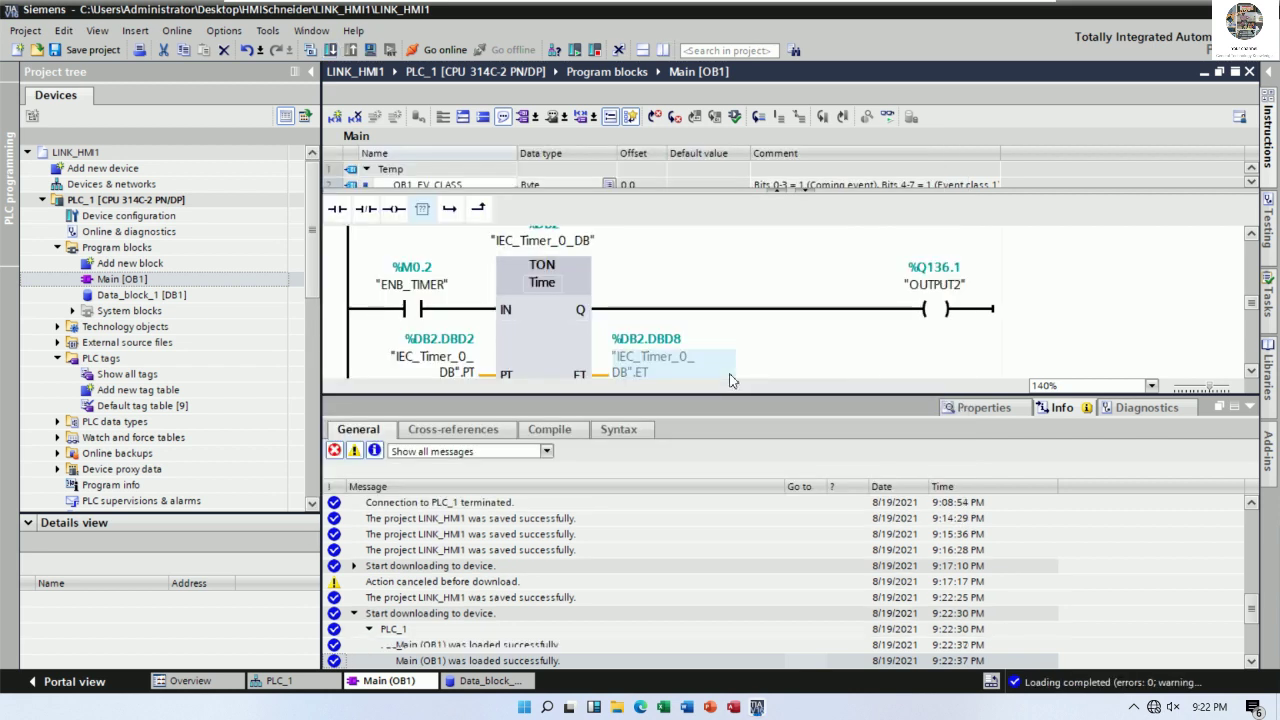
# Step: Download the complete PLC_1 hardware configuration and software, then finish with Start module as the action after loading
pyautogui.click(1234, 407)
pyautogui.scroll(-2, 897, 432)
pyautogui.scroll(-2, 851, 449)
pyautogui.scroll(2, 851, 449)
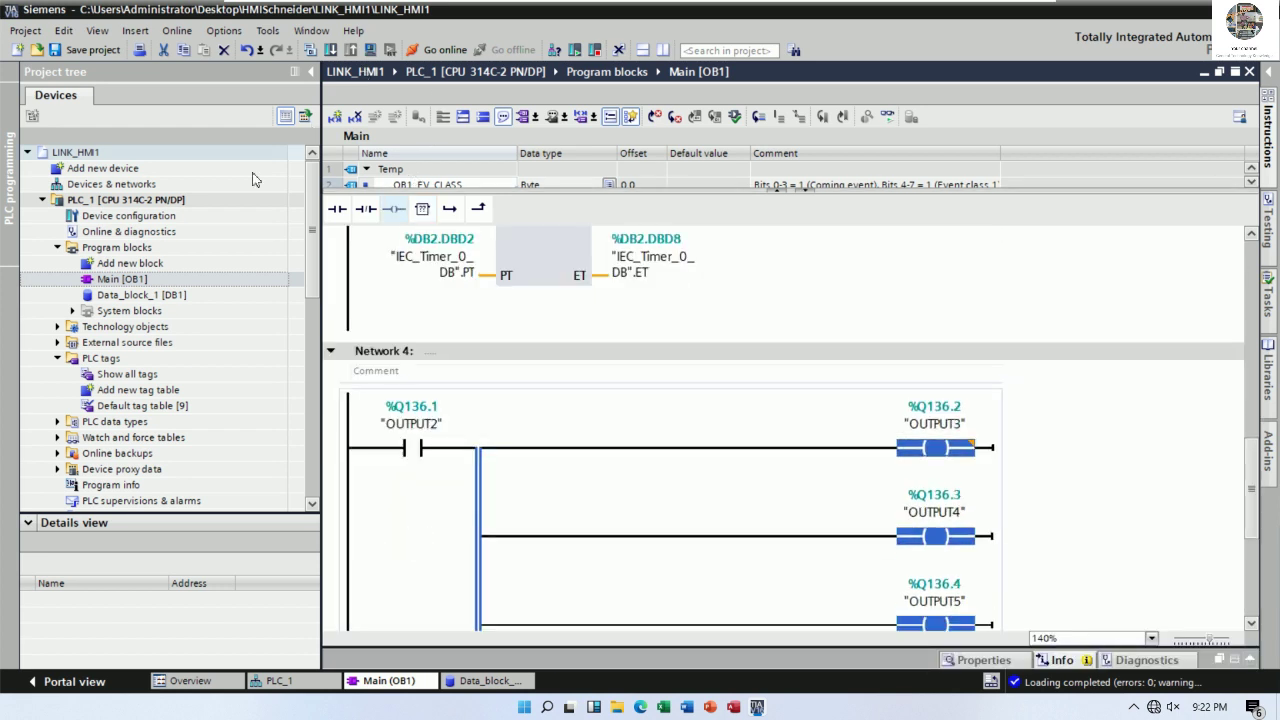
pyautogui.click(270, 199)
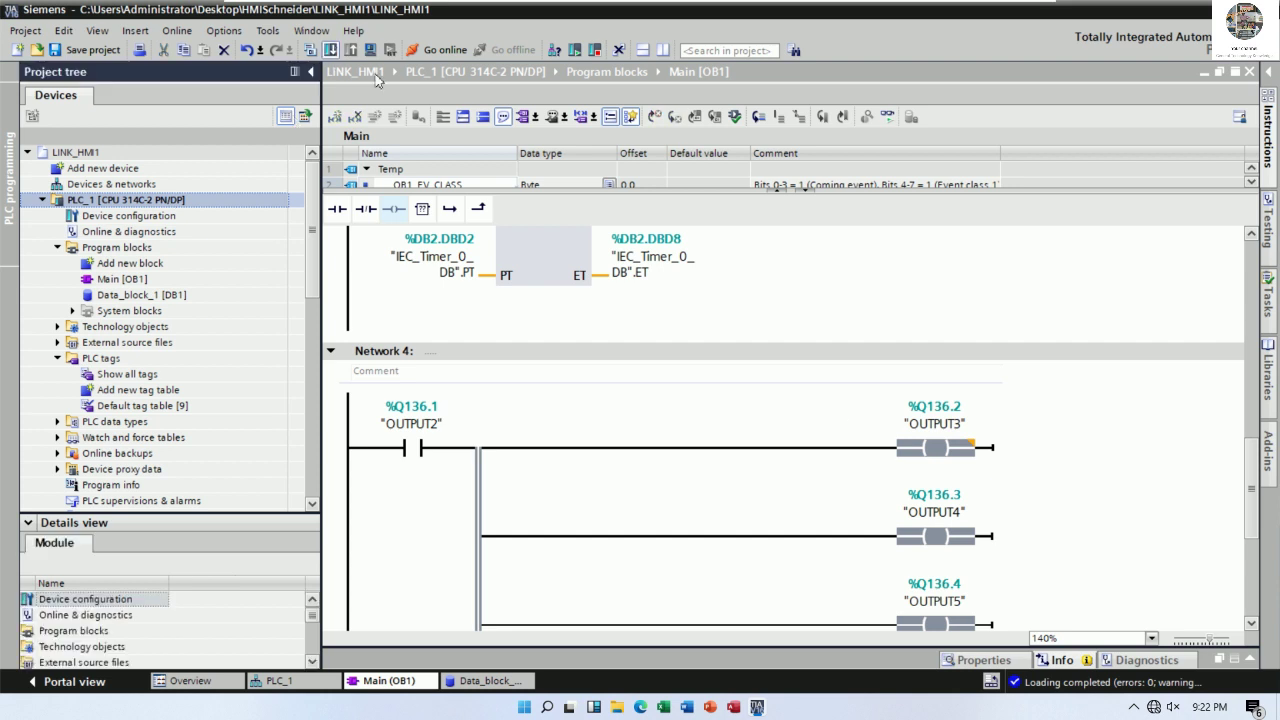
pyautogui.hotkey('ctrl', 'l')
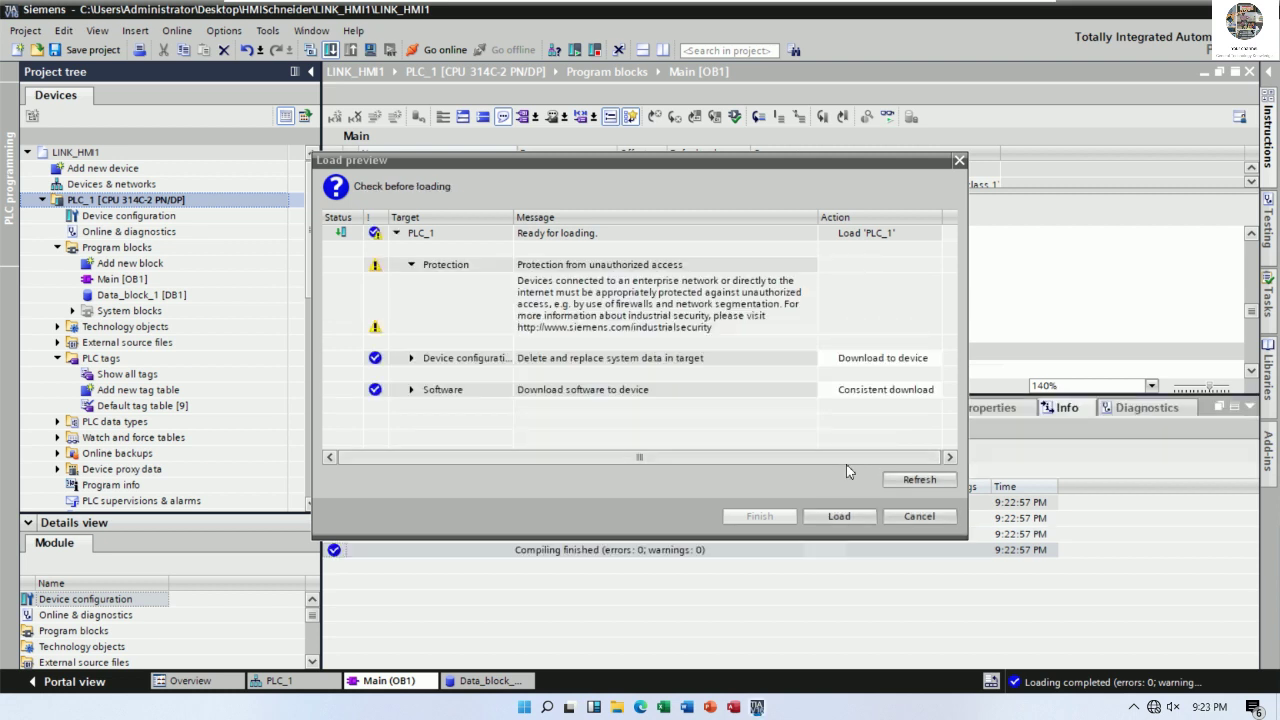
pyautogui.click(838, 516)
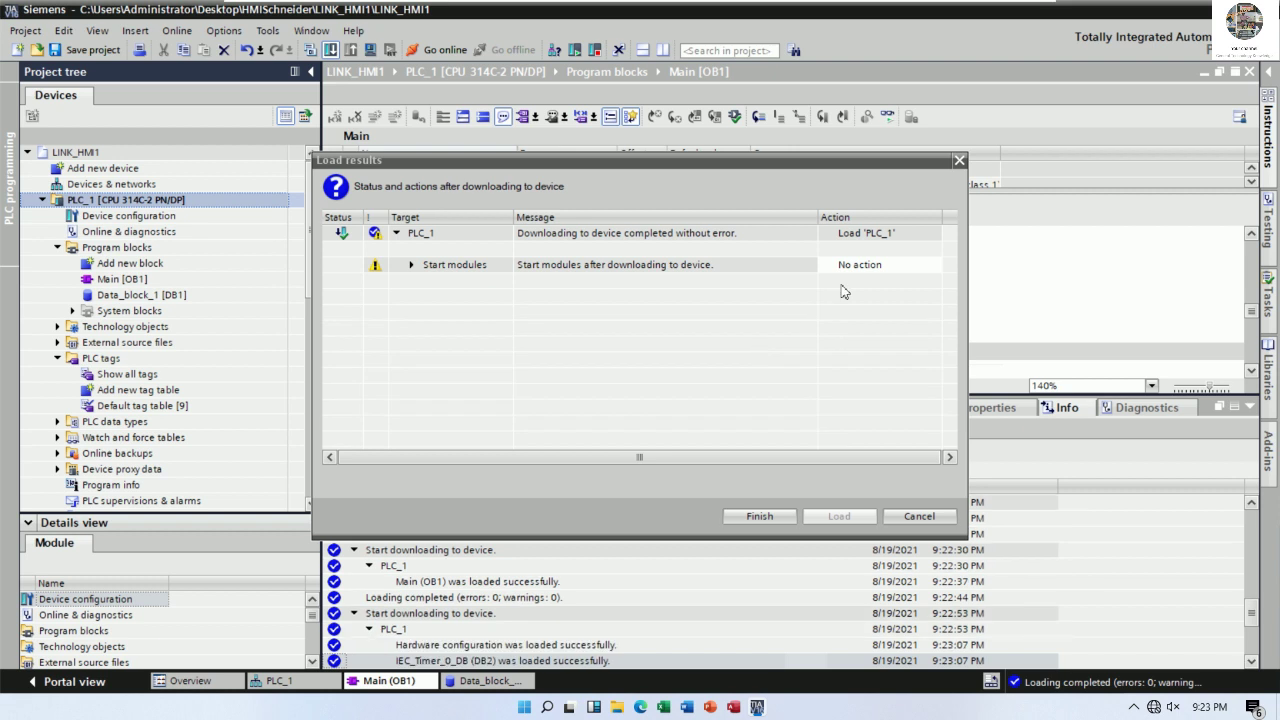
pyautogui.click(878, 268)
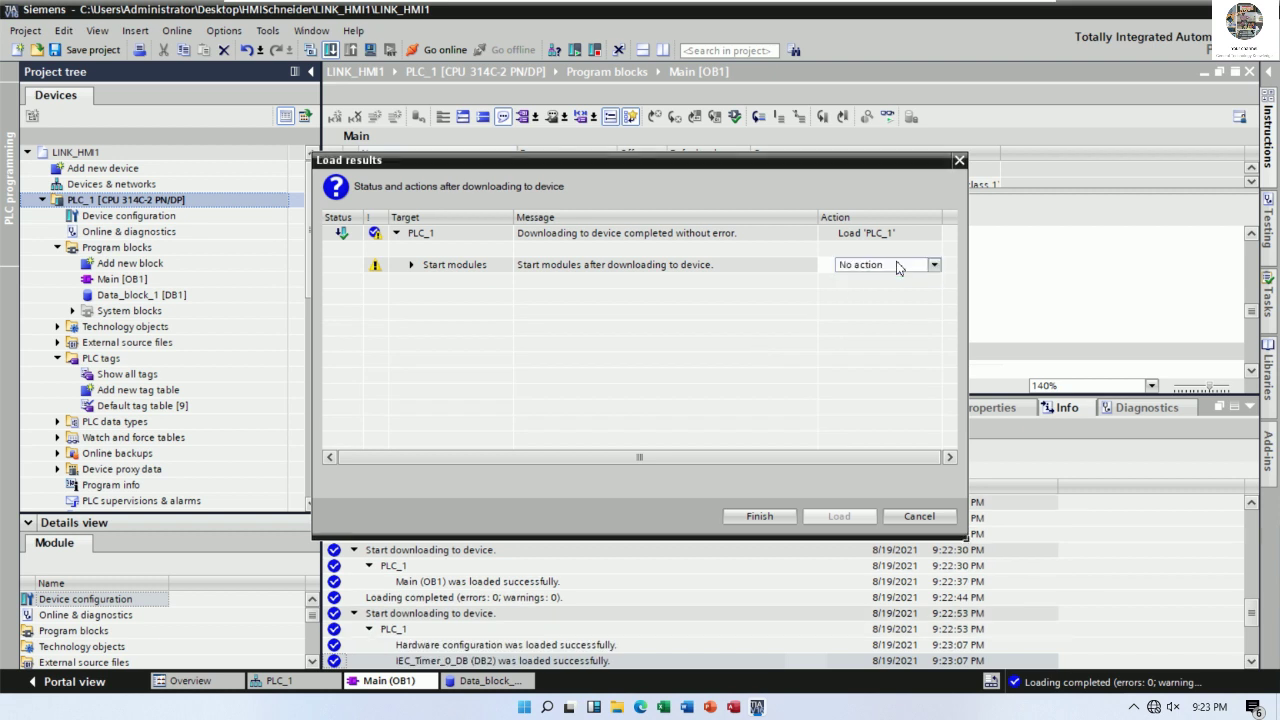
pyautogui.click(878, 266)
pyautogui.click(876, 291)
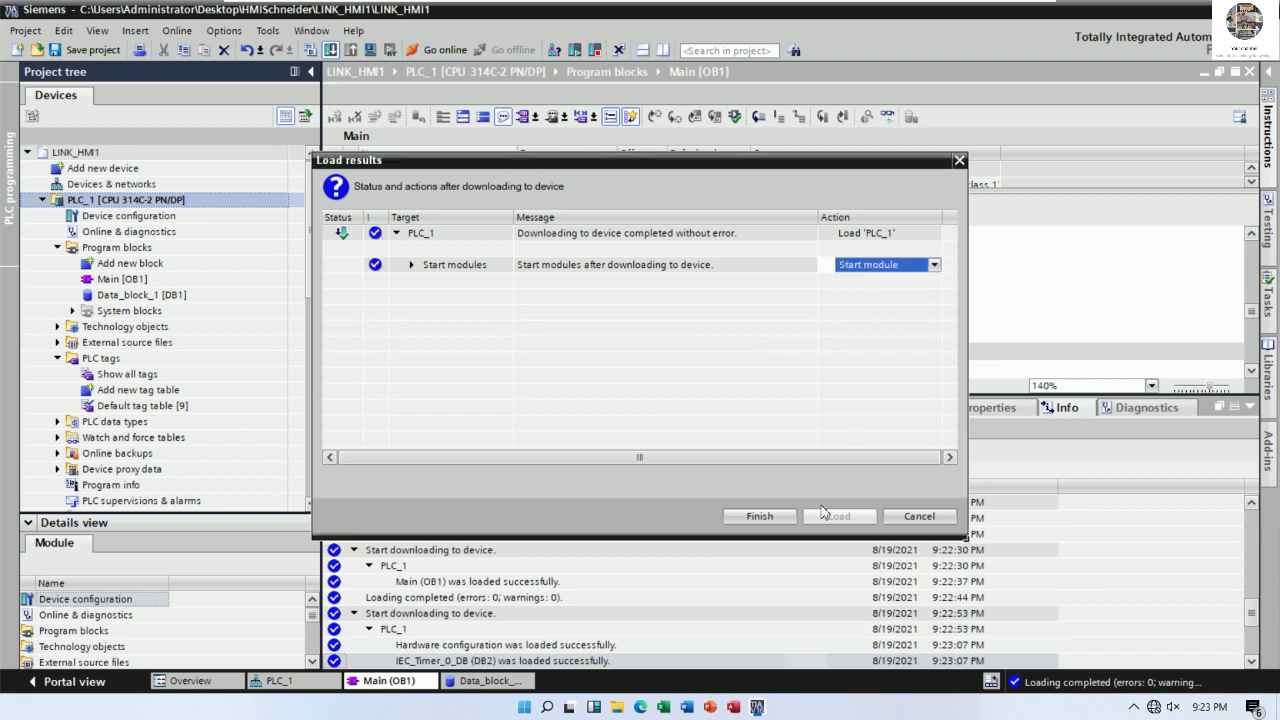
pyautogui.click(766, 517)
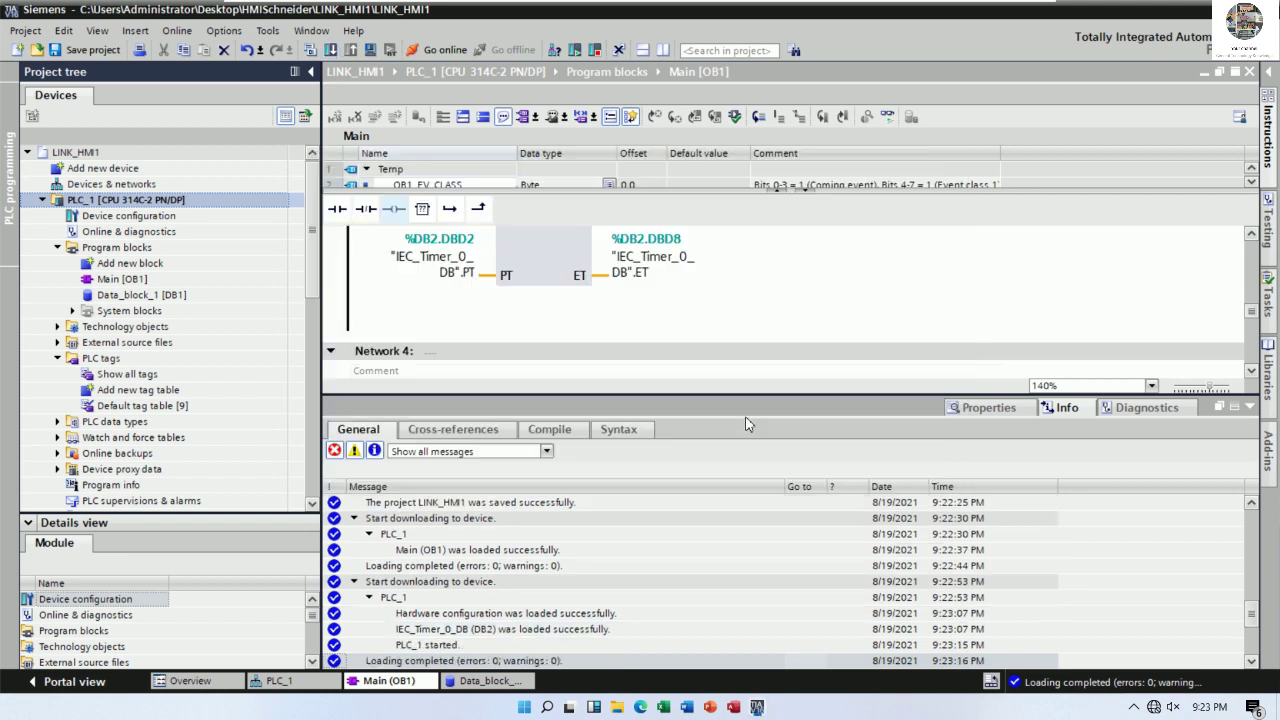
# Step: Switch on online monitoring of Main and examine the TON timer rung and the Network 4 output branches
pyautogui.click(1250, 407)
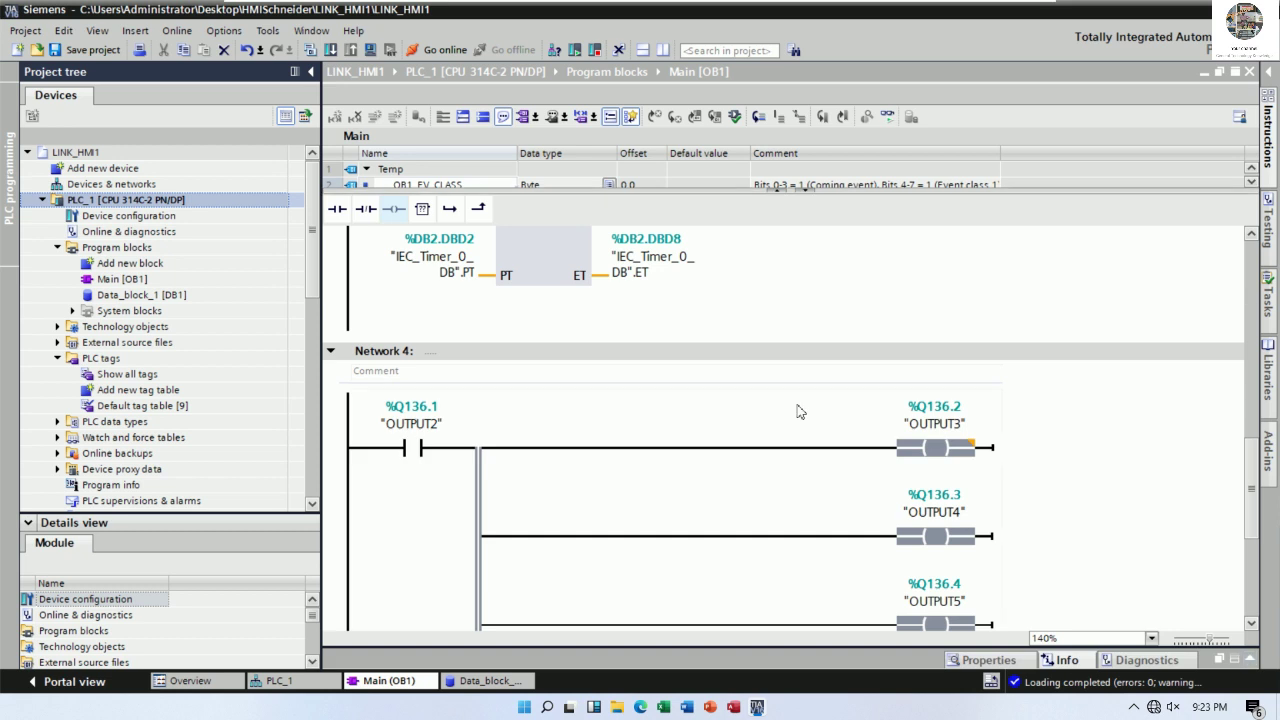
pyautogui.click(887, 116)
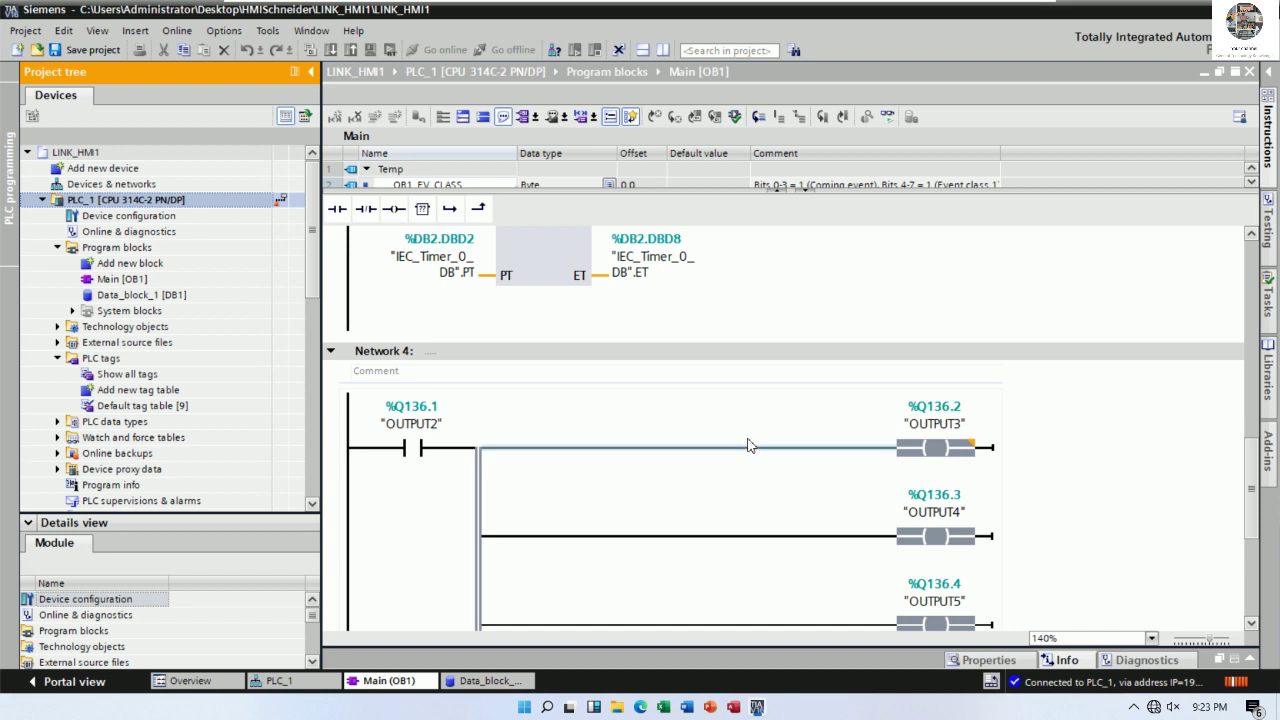
pyautogui.scroll(-3, 746, 420)
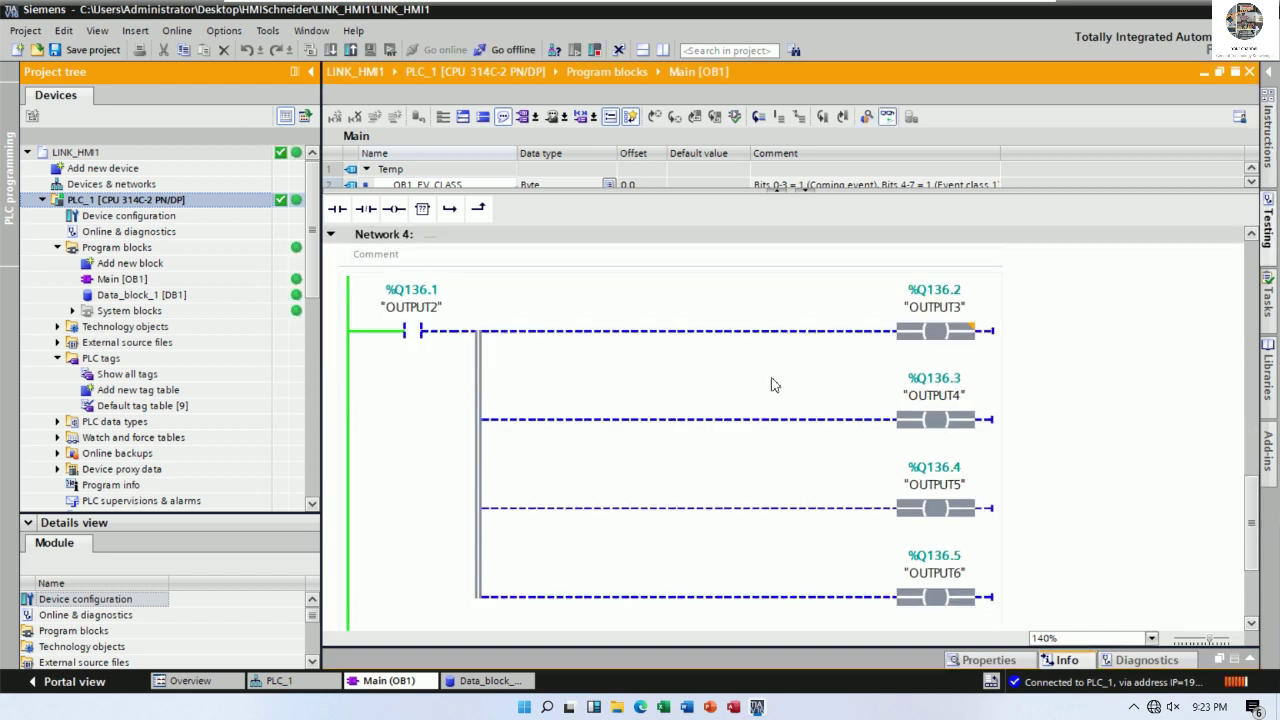
pyautogui.scroll(8, 1069, 411)
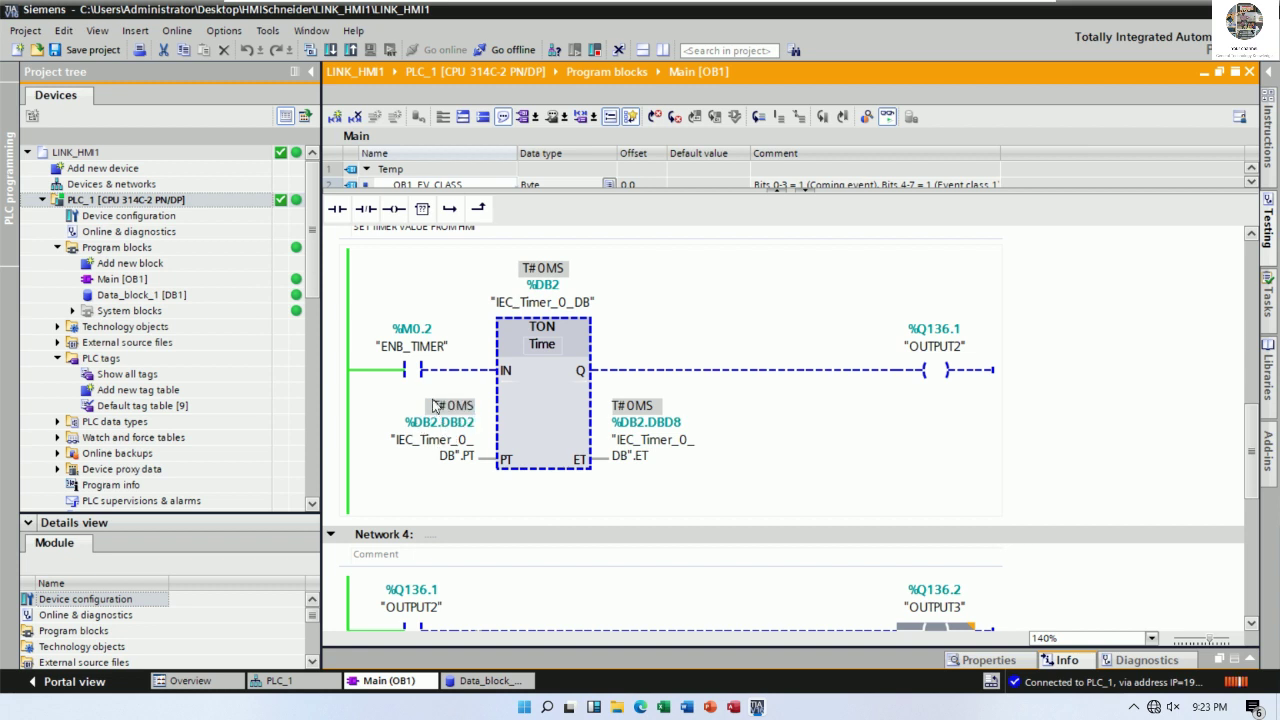
pyautogui.click(448, 451)
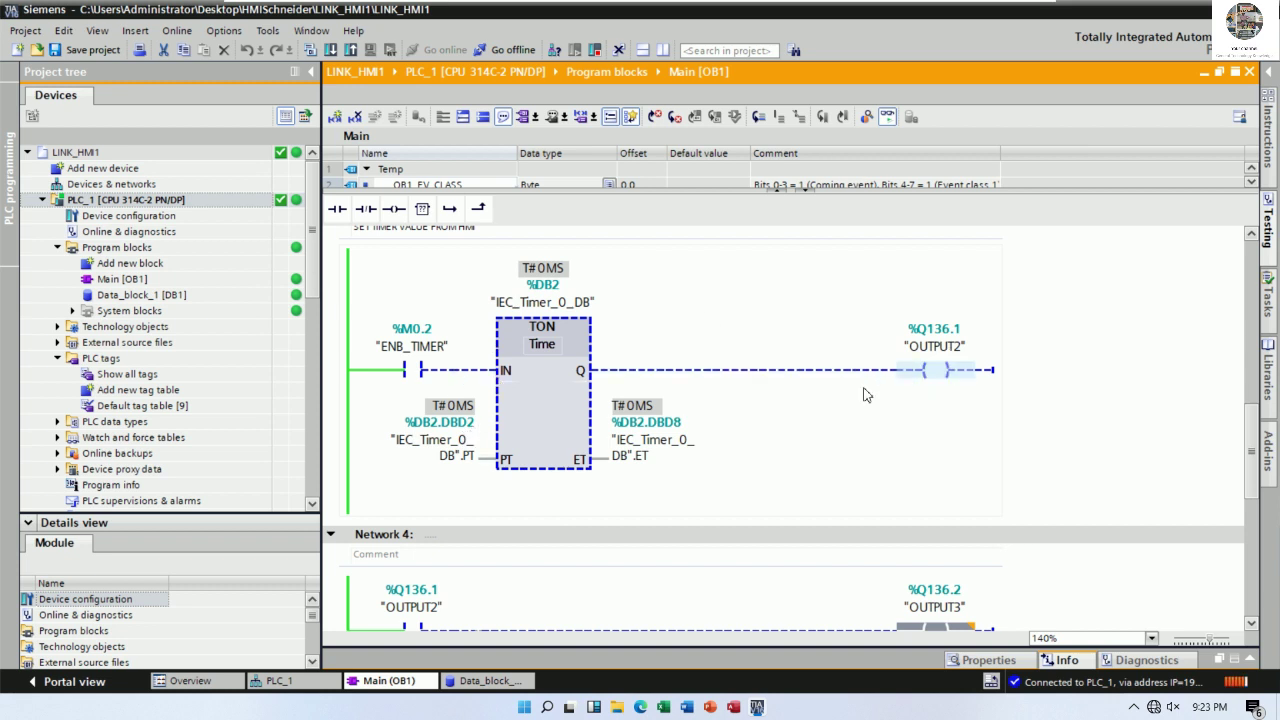
pyautogui.scroll(-5, 700, 430)
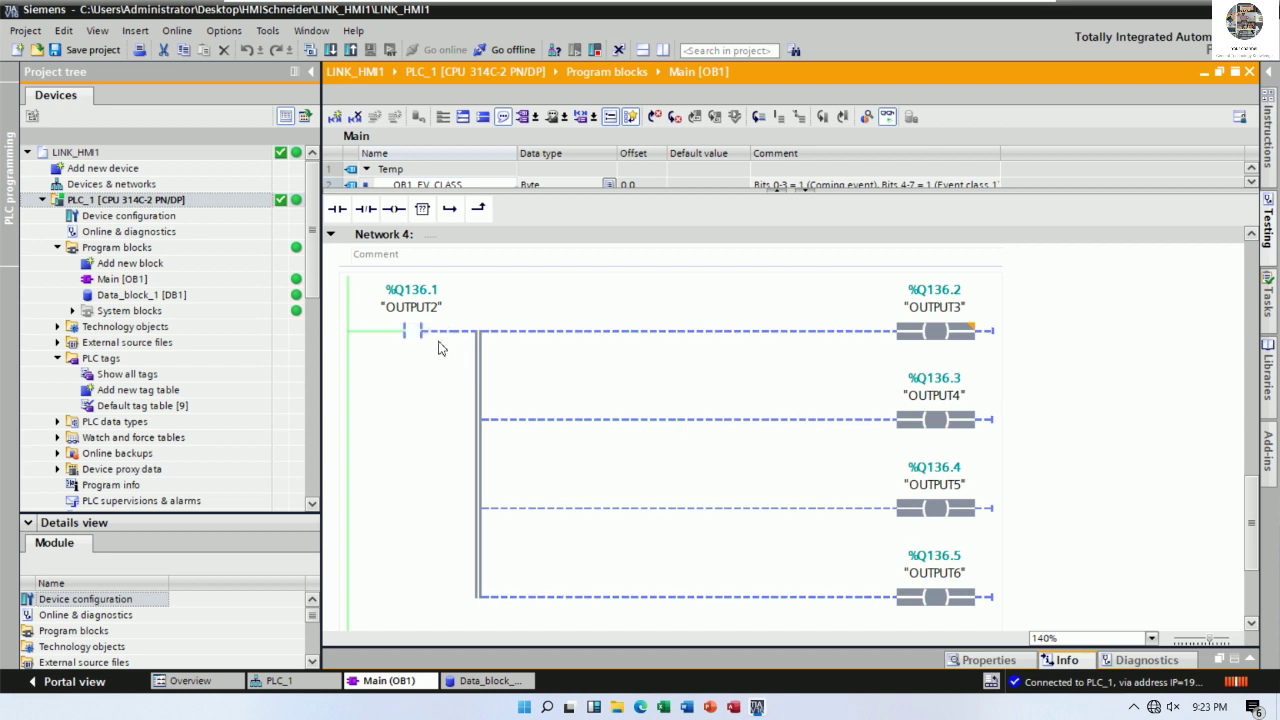
pyautogui.scroll(5, 840, 530)
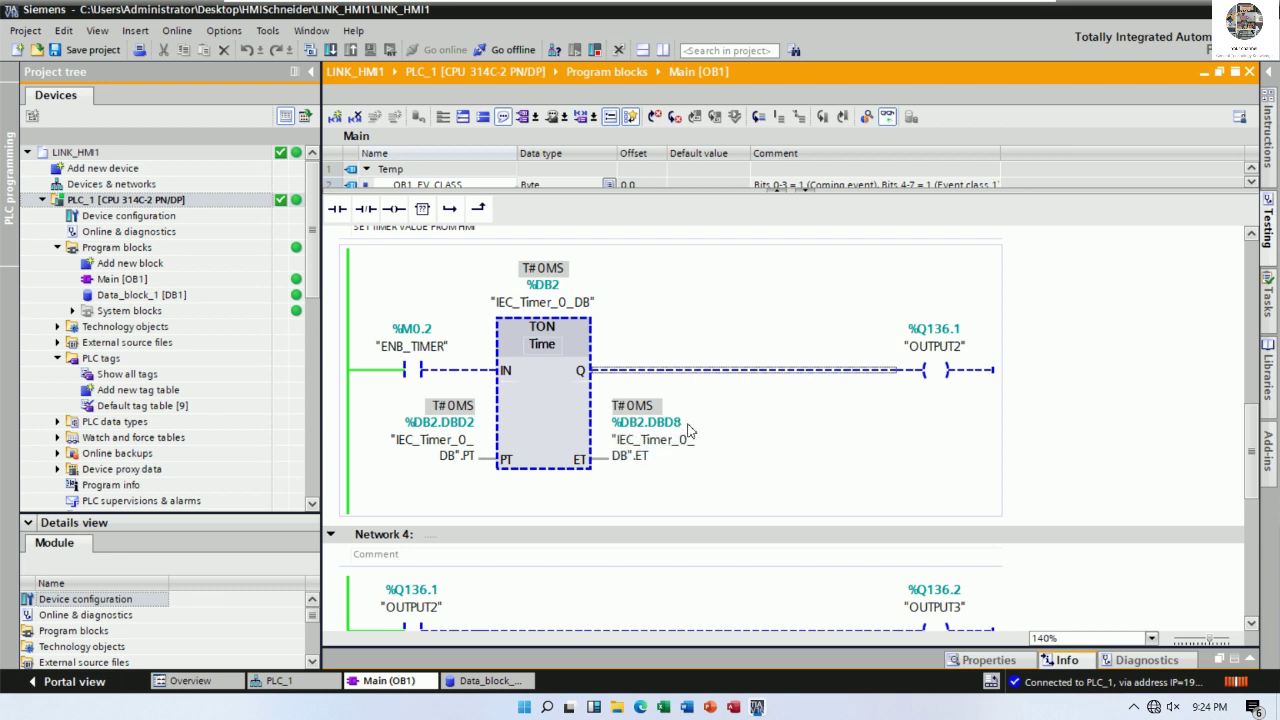
# Step: Switch to Vijeo Designer in the WinCC SMART virtual machine and inspect the first numeric display on Panel1
pyautogui.click(988, 18)
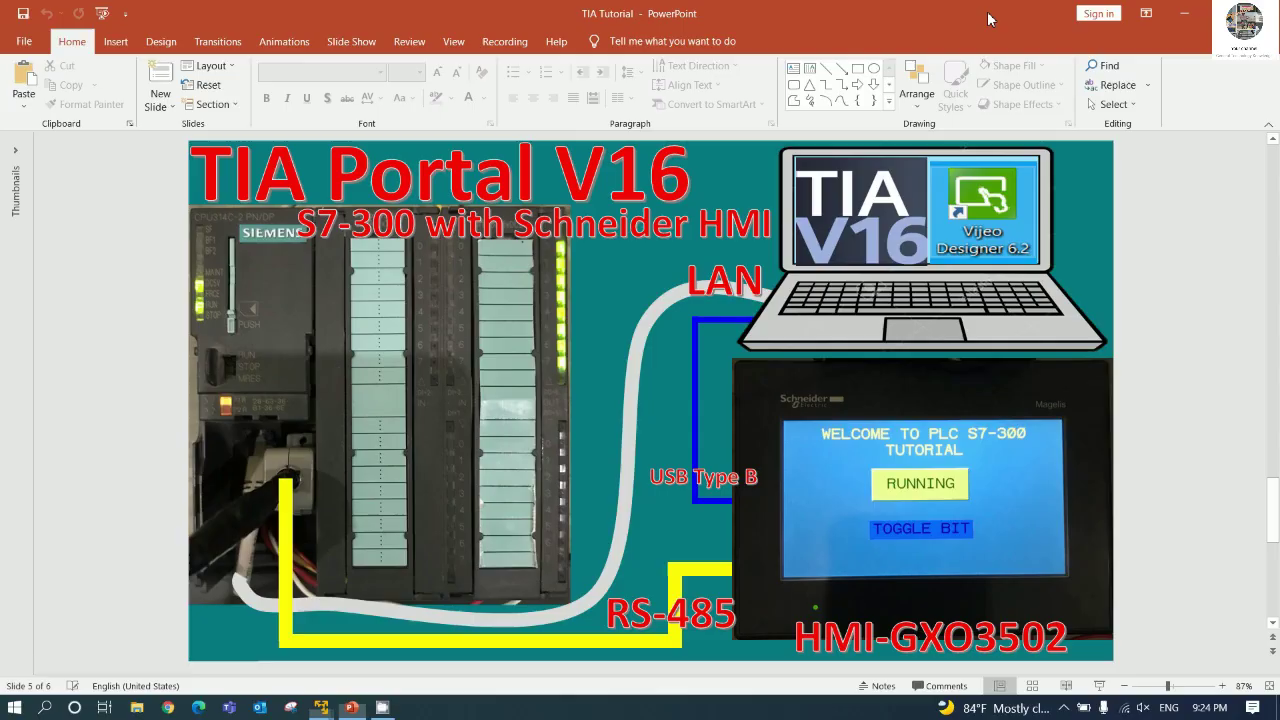
pyautogui.moveTo(322, 710)
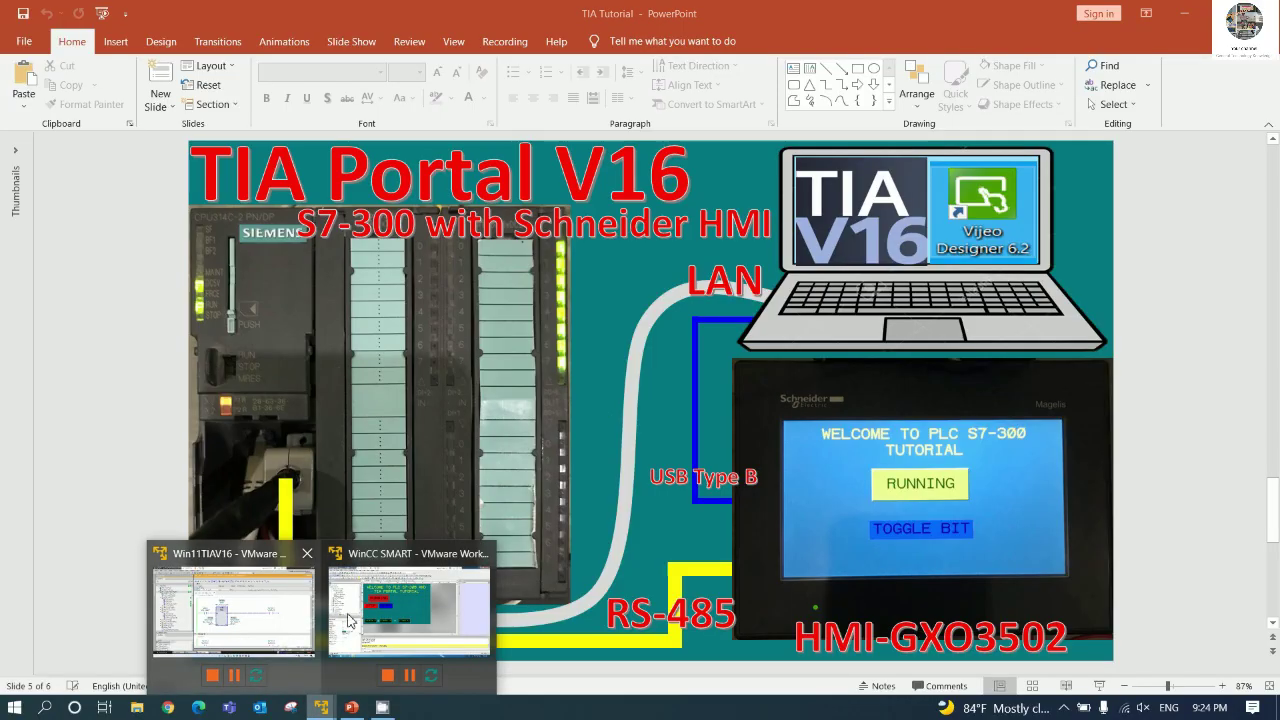
pyautogui.click(390, 612)
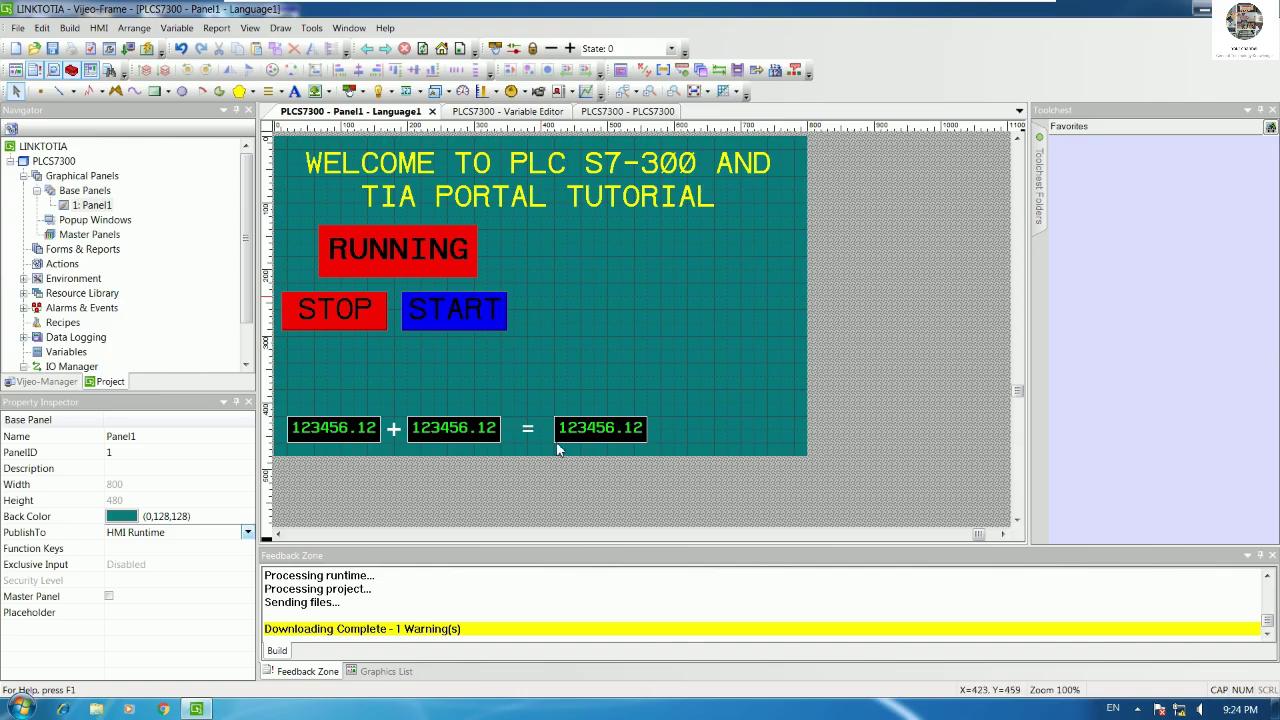
pyautogui.click(346, 441)
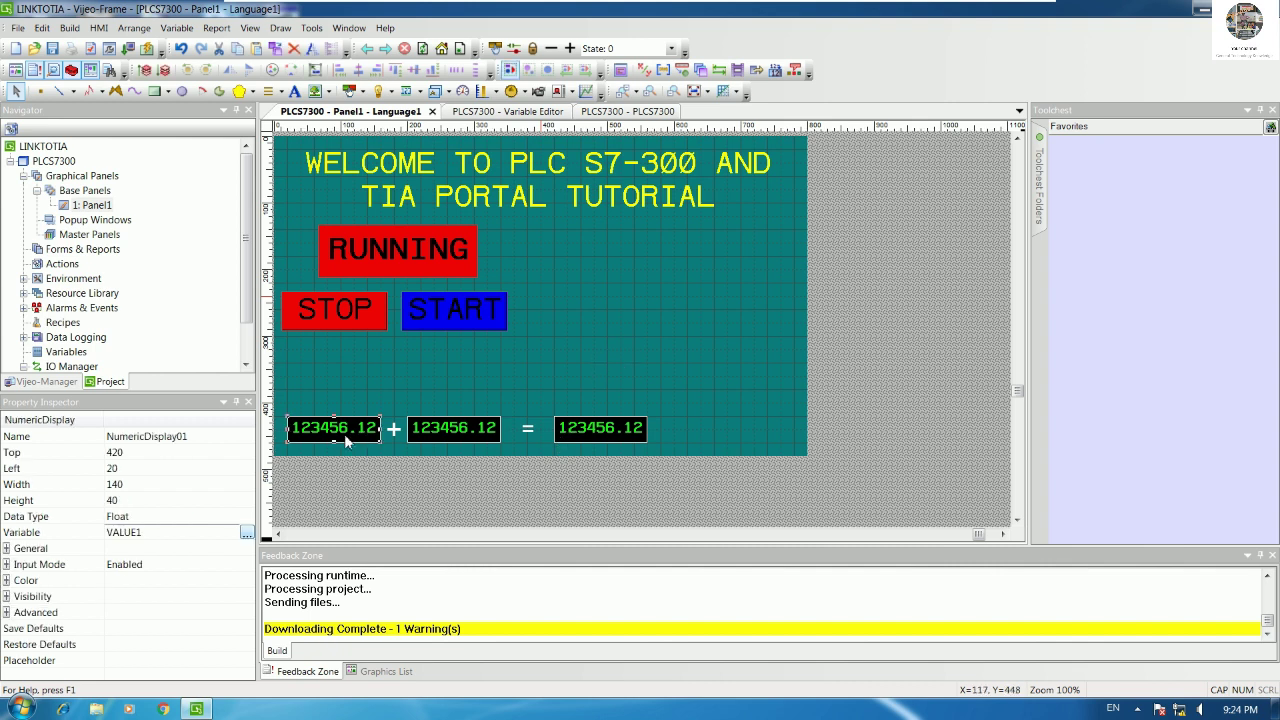
pyautogui.click(616, 330)
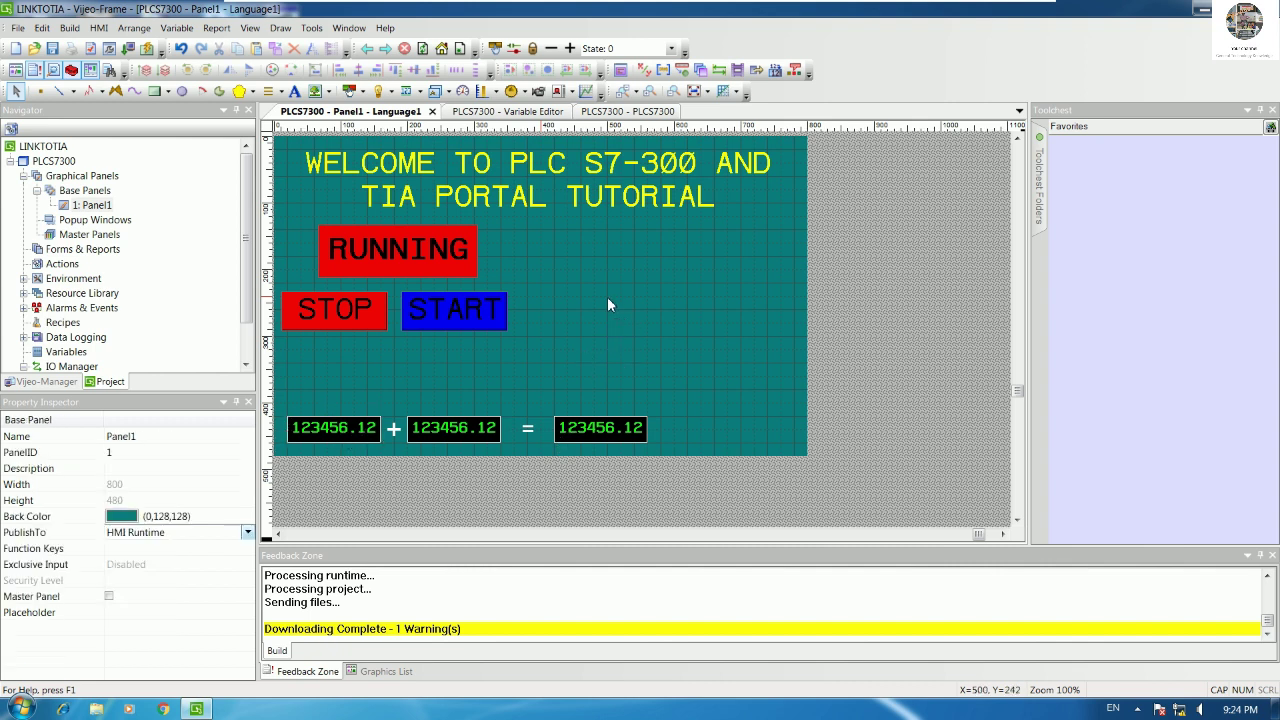
# Step: Copy the result numeric display after the equals sign straight above the original, at Left 420 and Top 300
pyautogui.click(606, 432)
pyautogui.moveTo(605, 431); pyautogui.dragTo(608, 355)
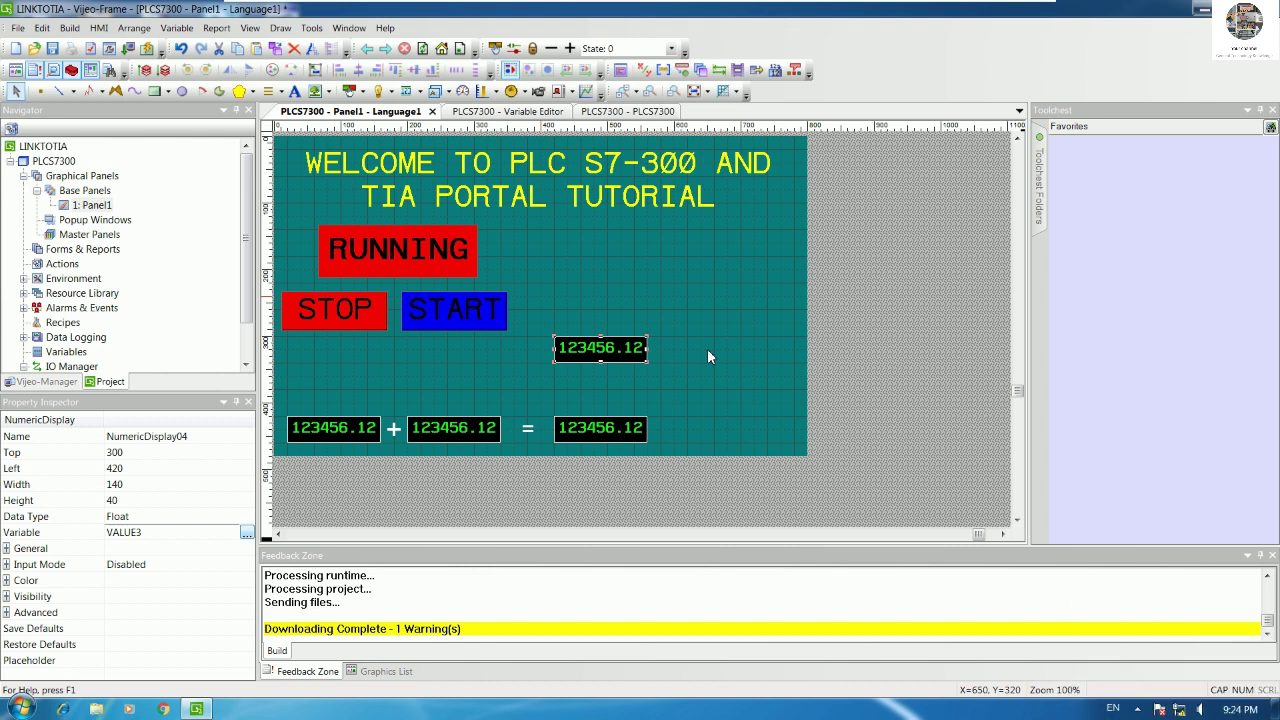
pyautogui.click(660, 288)
pyautogui.click(620, 356)
# Step: Add the text "SET TIME" above the copied numeric display, about 80 by 40 in size at Left 440 and Top 160
pyautogui.click(297, 92)
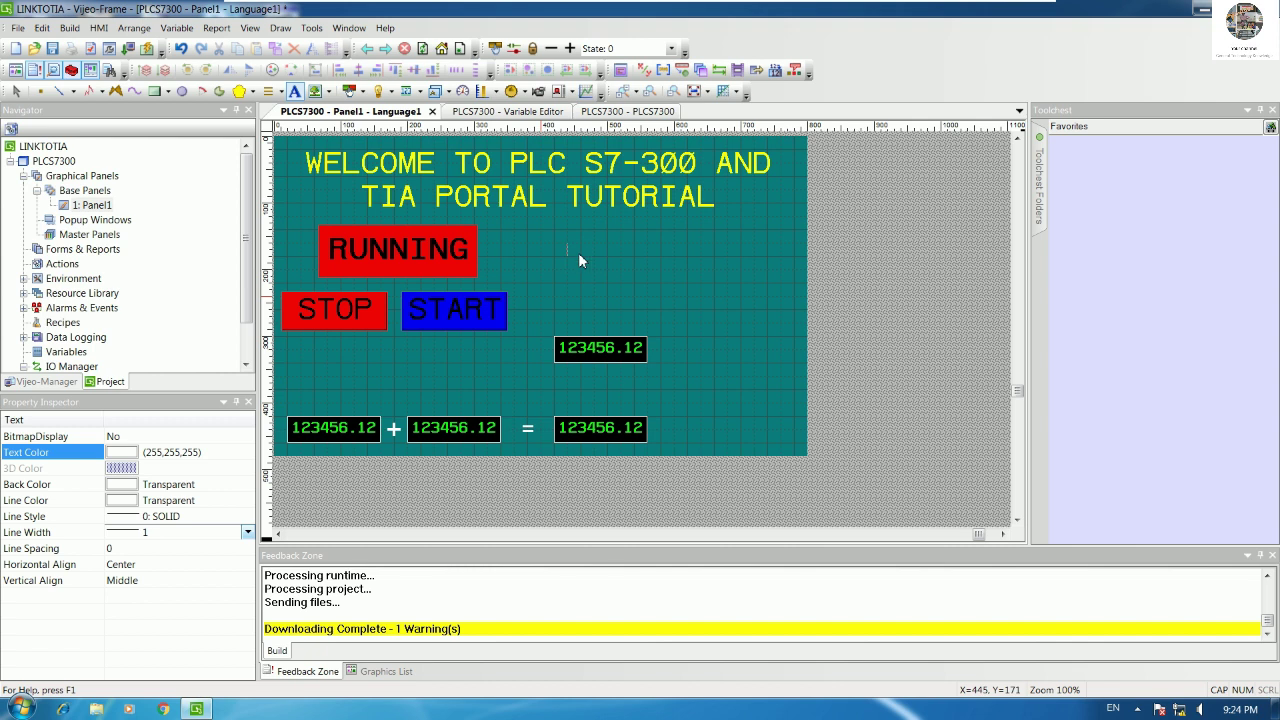
pyautogui.moveTo(622, 265); pyautogui.dragTo(622, 265)
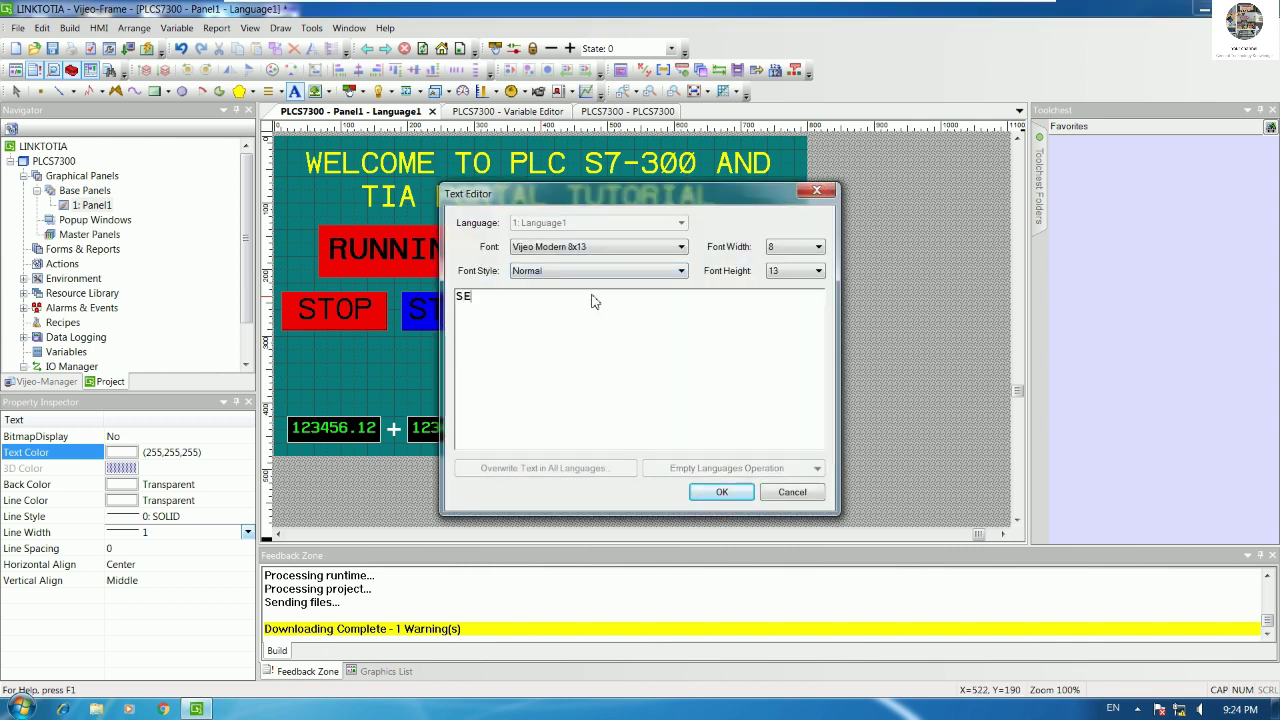
pyautogui.write('SET TIME')
pyautogui.click(716, 491)
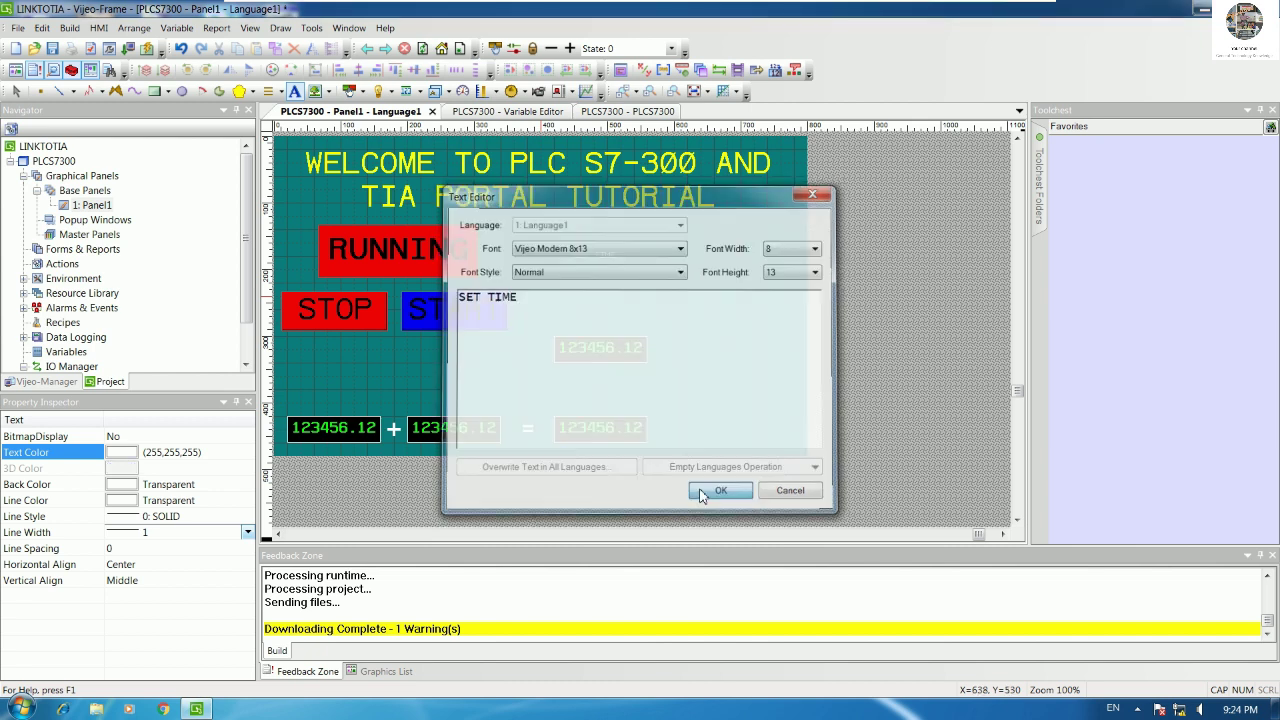
pyautogui.click(651, 283)
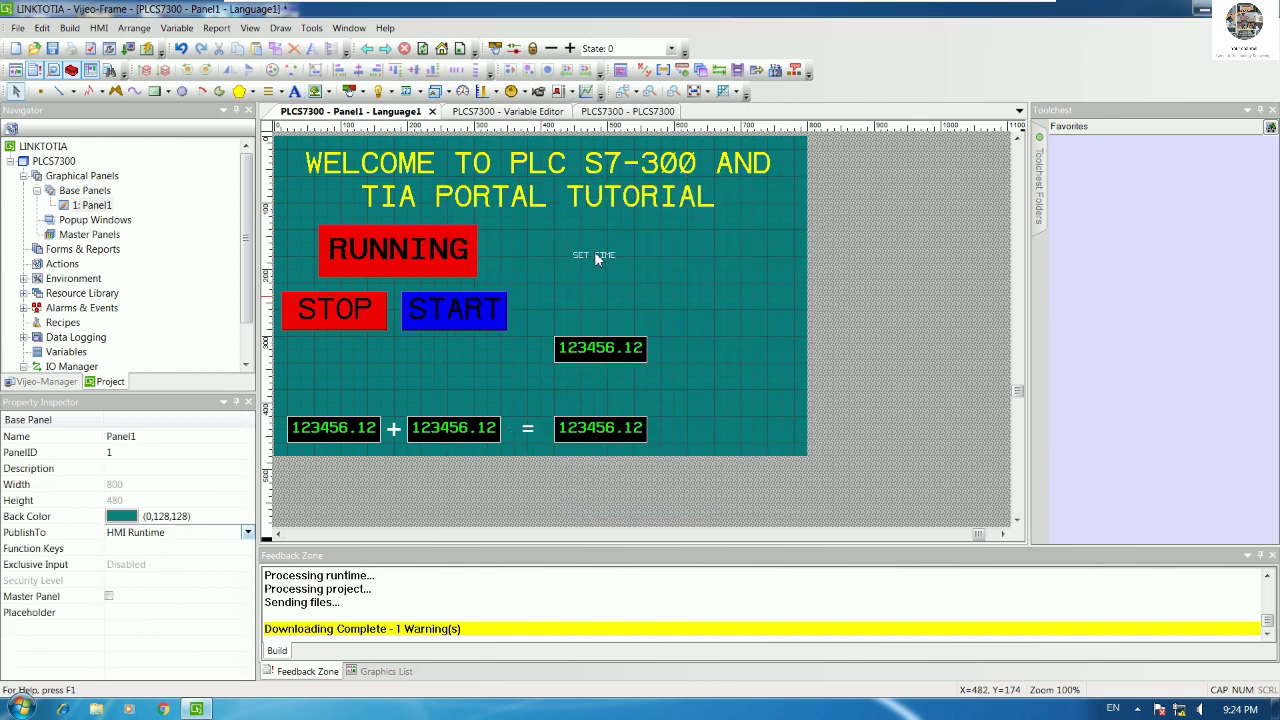
# Step: Set the font style of the SET TIME text to Bold
pyautogui.doubleClick(594, 253)
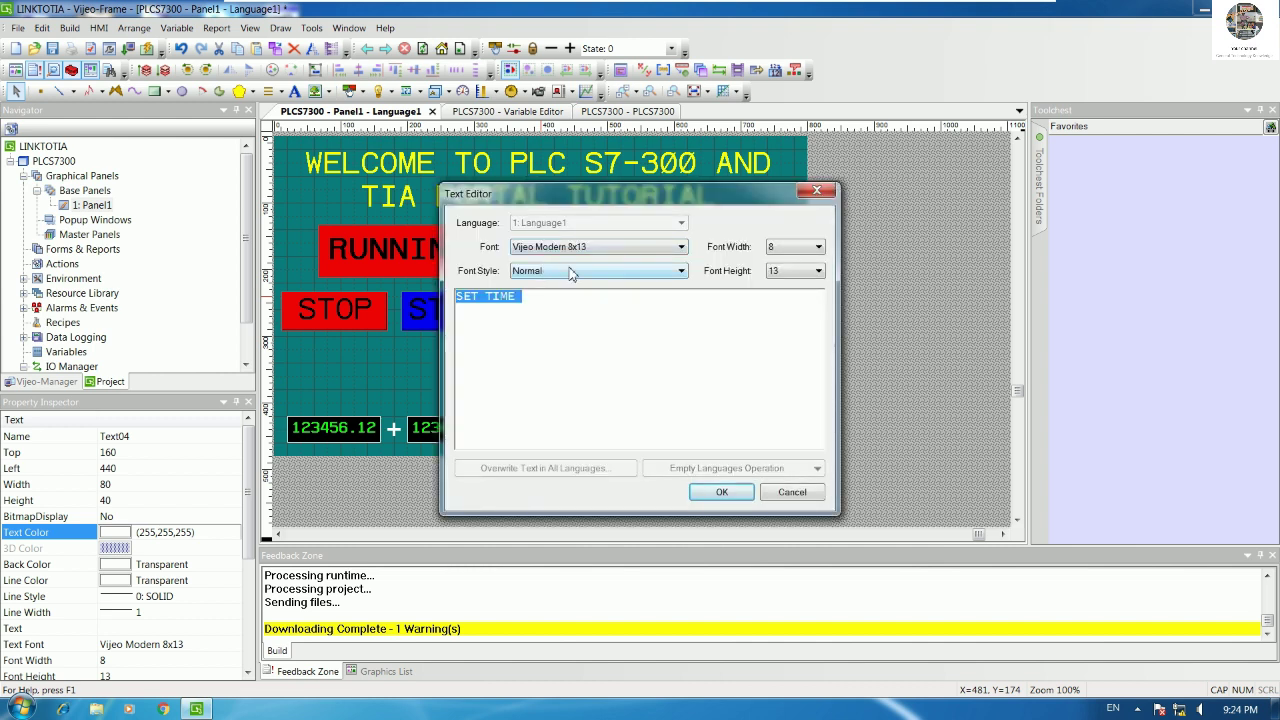
pyautogui.click(816, 190)
pyautogui.click(641, 297)
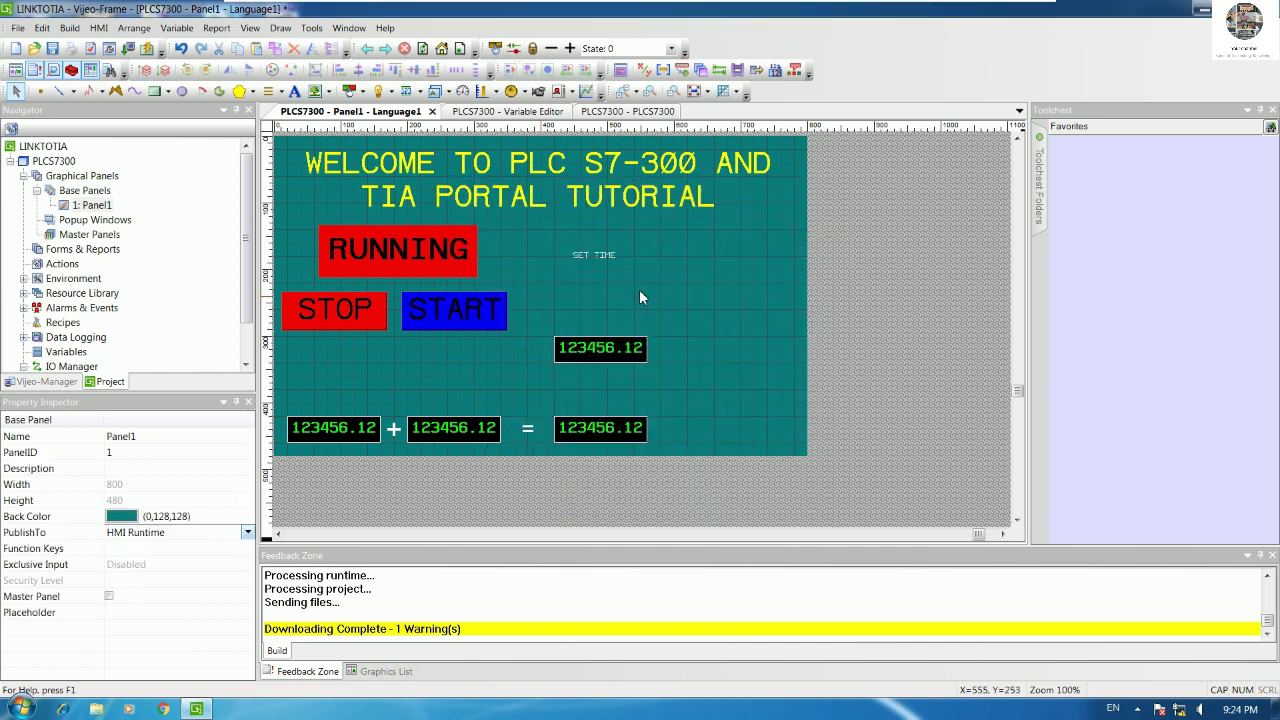
pyautogui.doubleClick(608, 258)
pyautogui.click(556, 271)
pyautogui.click(556, 296)
pyautogui.click(721, 491)
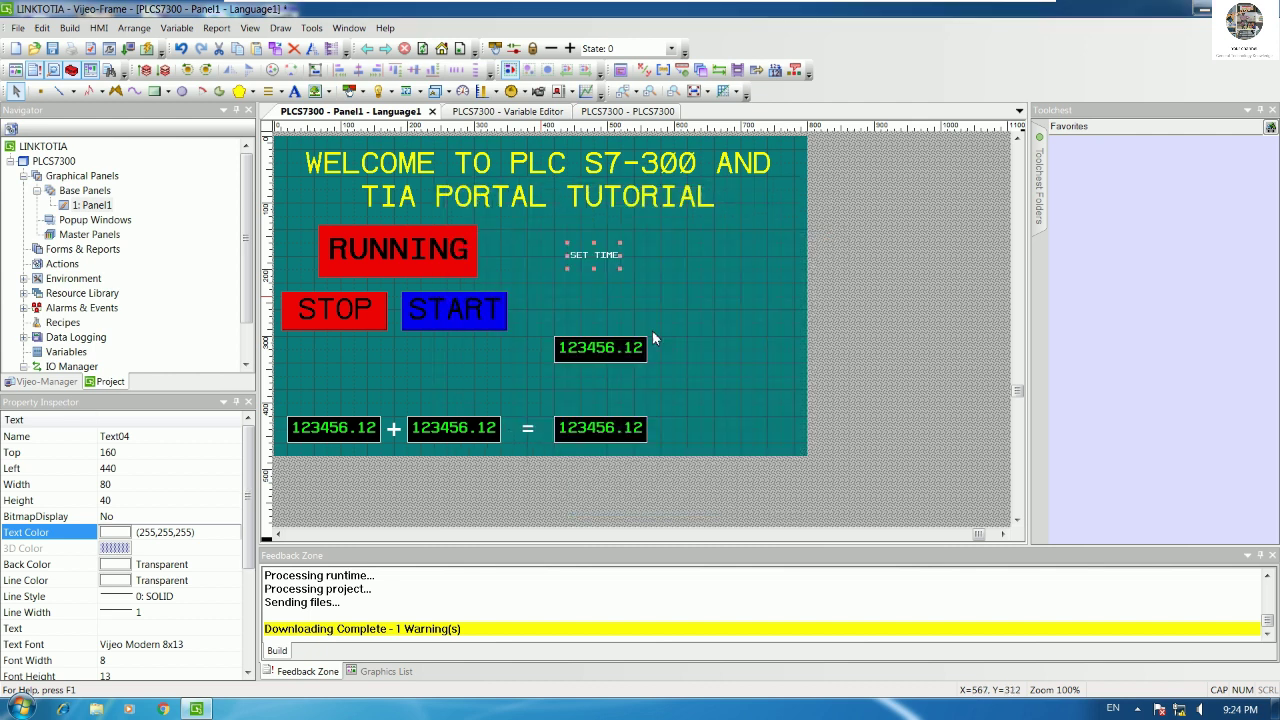
# Step: Set the text color of the SET TIME text to yellow (255,255,0)
pyautogui.click(641, 294)
pyautogui.doubleClick(607, 257)
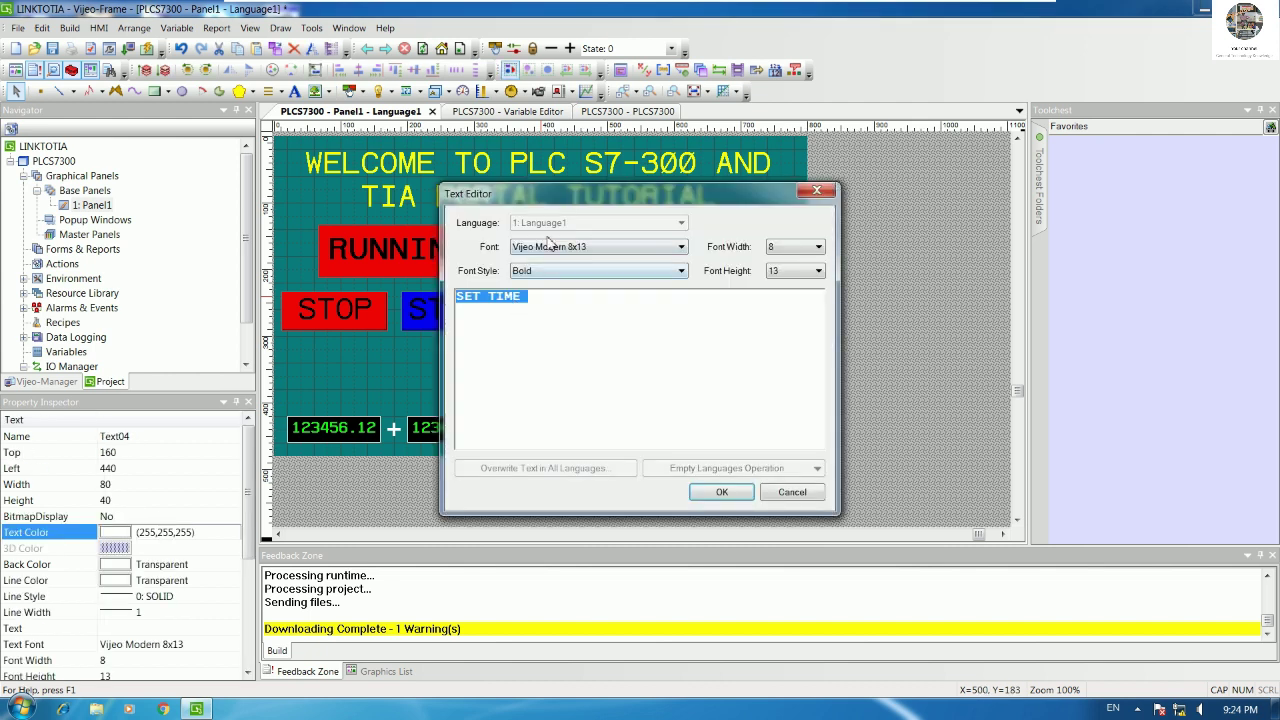
pyautogui.click(720, 492)
pyautogui.click(200, 532)
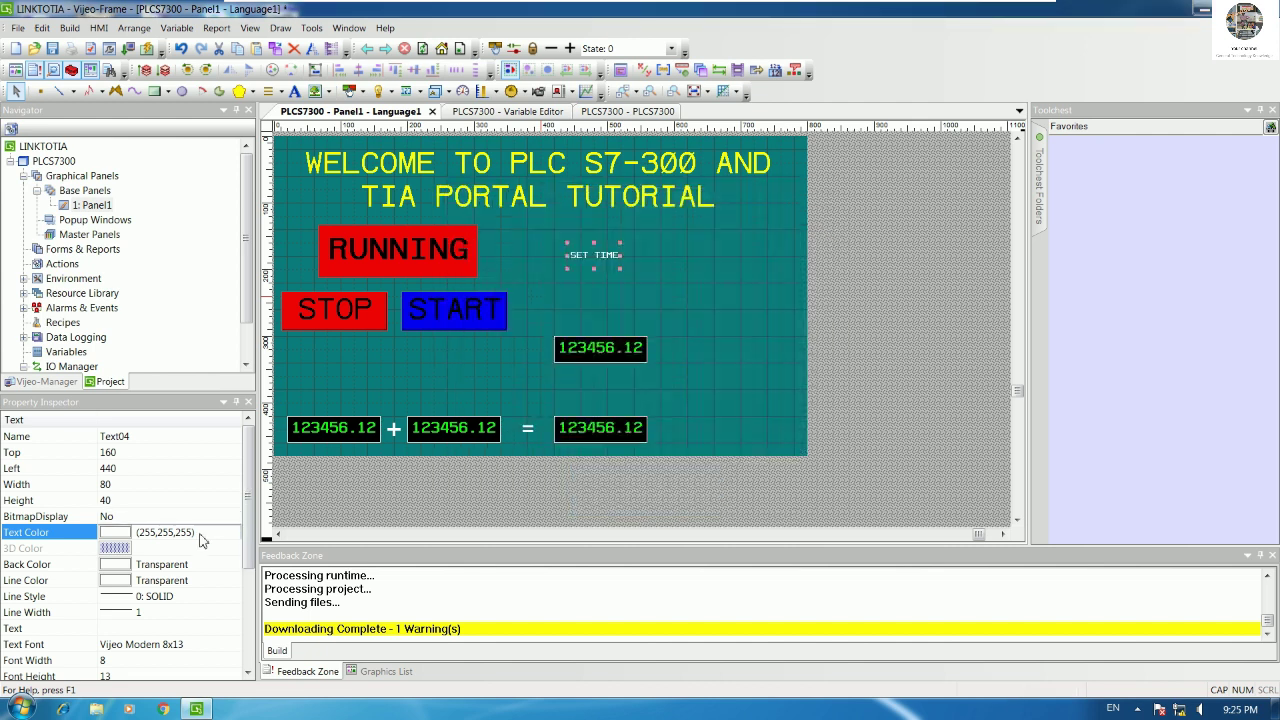
pyautogui.click(204, 540)
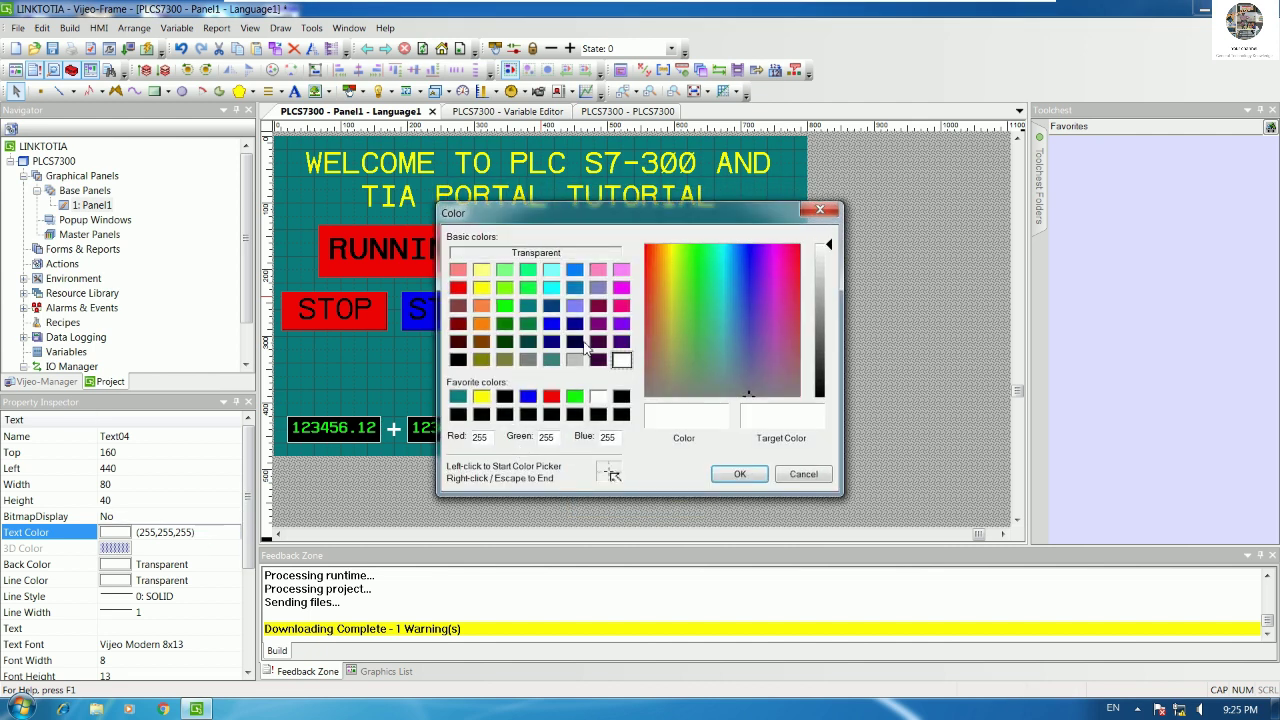
pyautogui.click(506, 310)
pyautogui.click(481, 290)
pyautogui.click(740, 474)
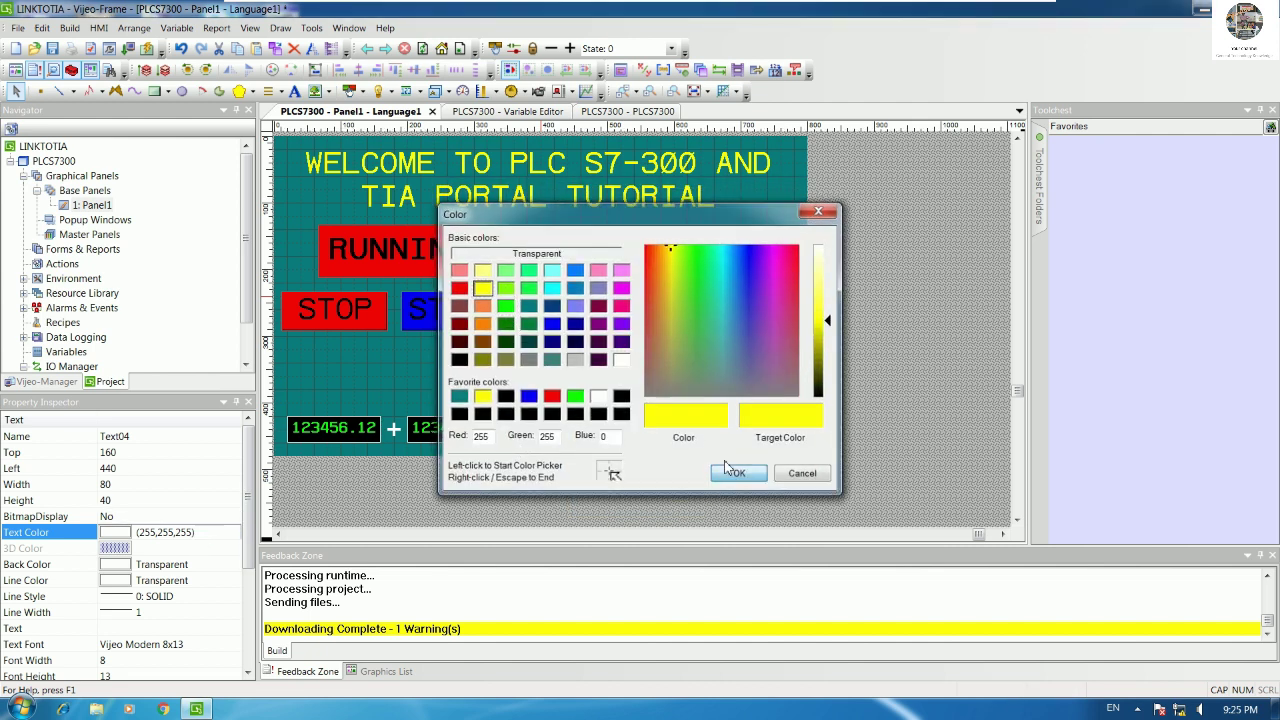
# Step: Change the font of the SET TIME text to Vijeo Modern 13x23 Bold
pyautogui.click(666, 309)
pyautogui.doubleClick(600, 268)
pyautogui.click(610, 247)
pyautogui.click(604, 410)
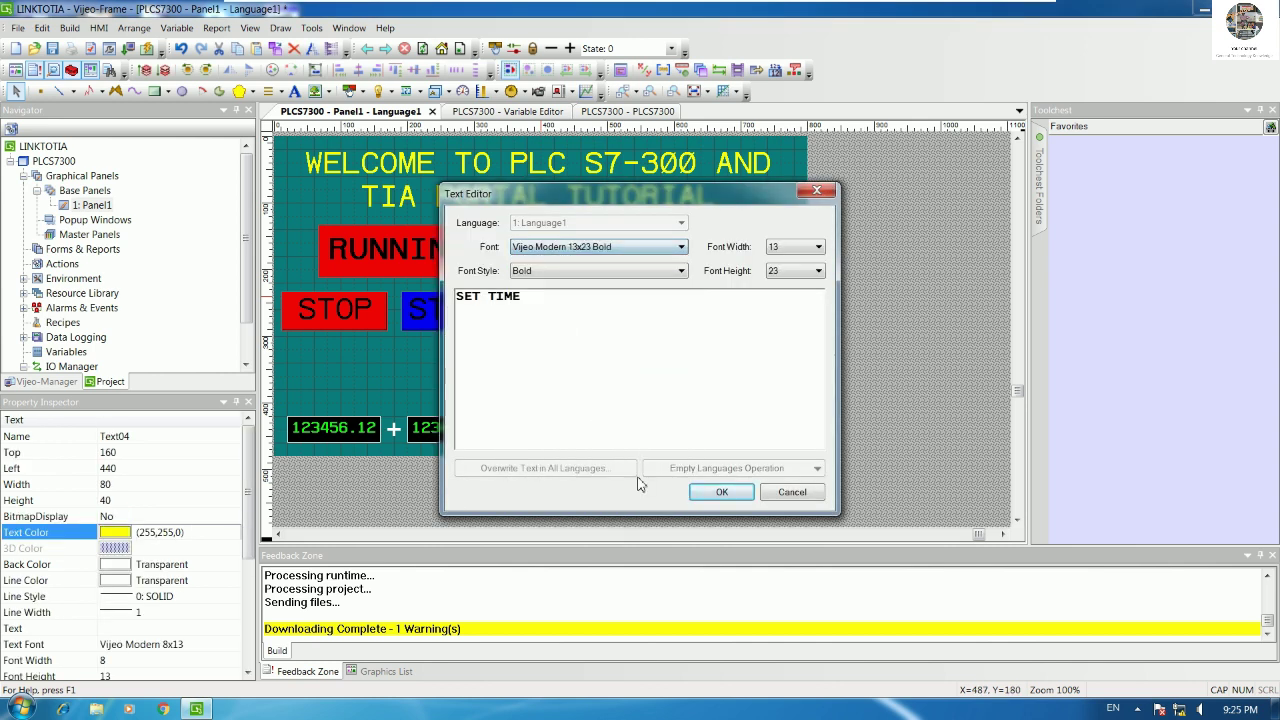
pyautogui.click(720, 492)
# Step: Widen the SET TIME text to 140 and place it at Left 360, Top 300, beside the copied display moved to Left 520
pyautogui.click(694, 340)
pyautogui.click(601, 255)
pyautogui.moveTo(621, 255); pyautogui.dragTo(660, 255)
pyautogui.moveTo(630, 360); pyautogui.dragTo(678, 352)
pyautogui.click(573, 356)
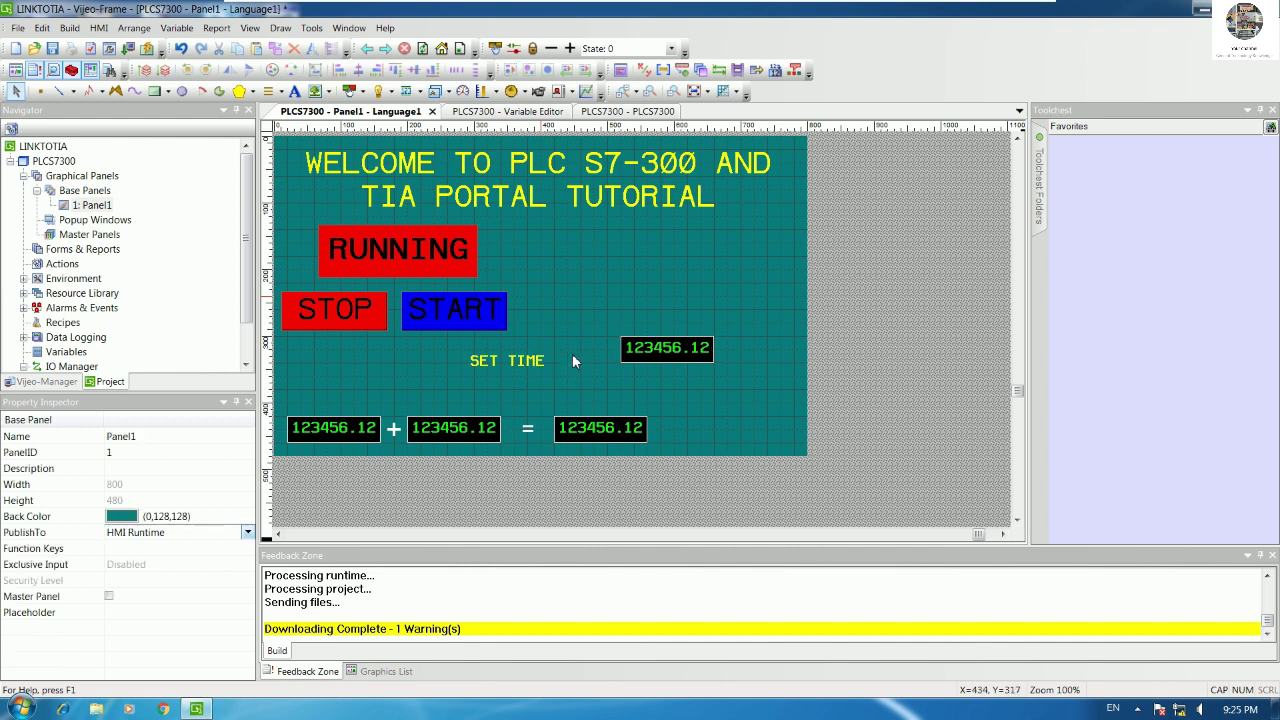
pyautogui.moveTo(513, 366); pyautogui.dragTo(590, 360)
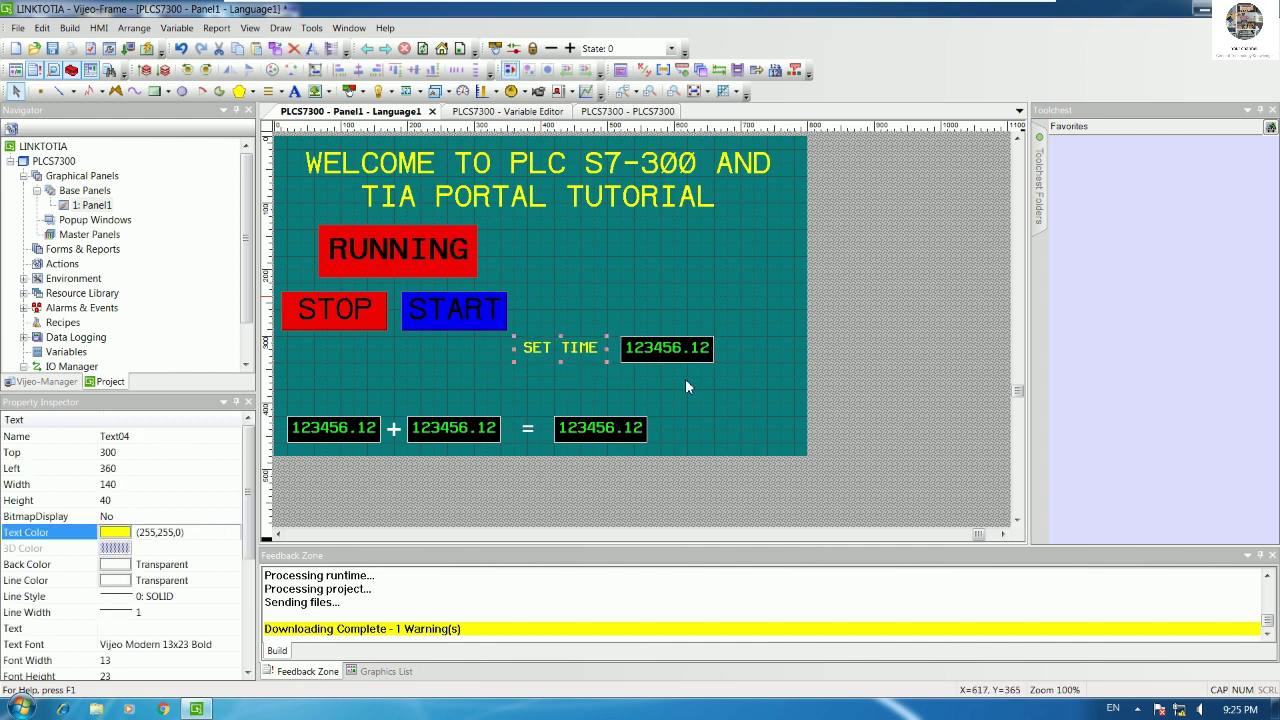
# Step: Nudge the numeric display closer to the SET TIME text, to Left 506 and Top 297
pyautogui.click(686, 378)
pyautogui.click(687, 355)
pyautogui.press('Up')
pyautogui.press('Left')
pyautogui.press('Left')
pyautogui.press('Left')
pyautogui.press('Left')
pyautogui.press('Left')
pyautogui.press('Left')
pyautogui.press('Left')
pyautogui.press('Left')
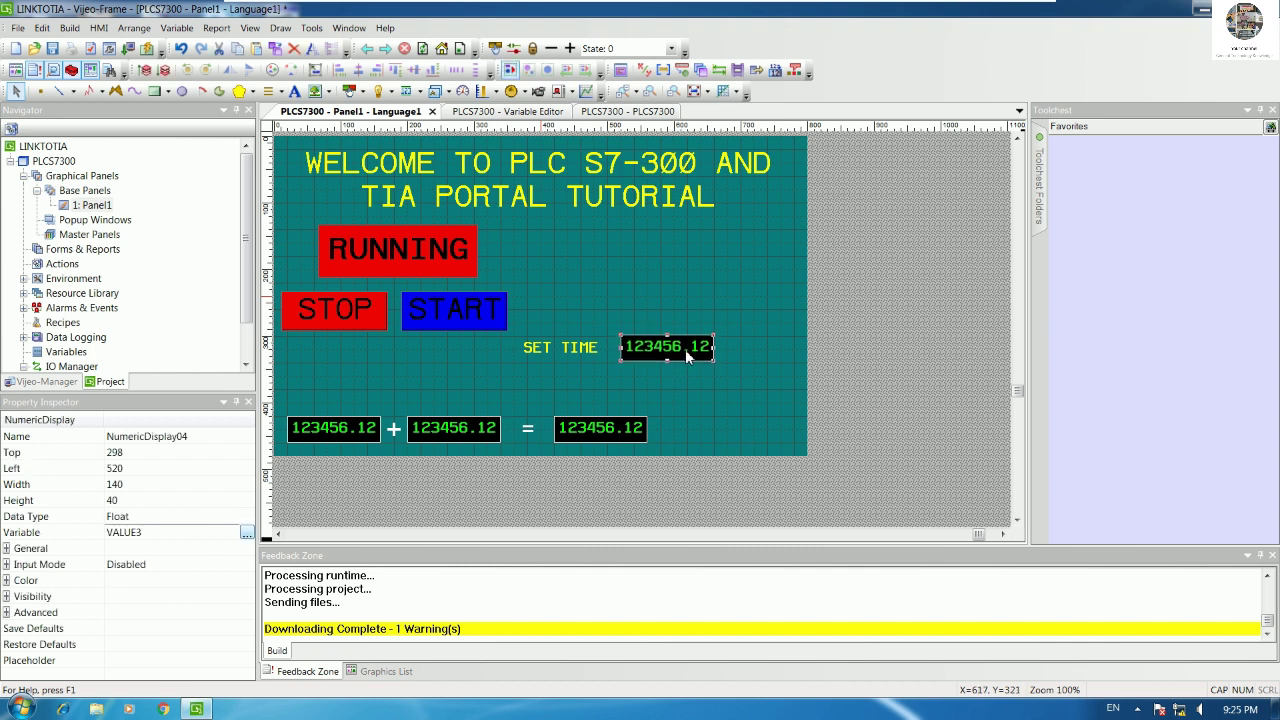
pyautogui.press('Left')
pyautogui.press('Left')
pyautogui.press('Left')
pyautogui.press('Left')
pyautogui.press('Left')
pyautogui.press('Left')
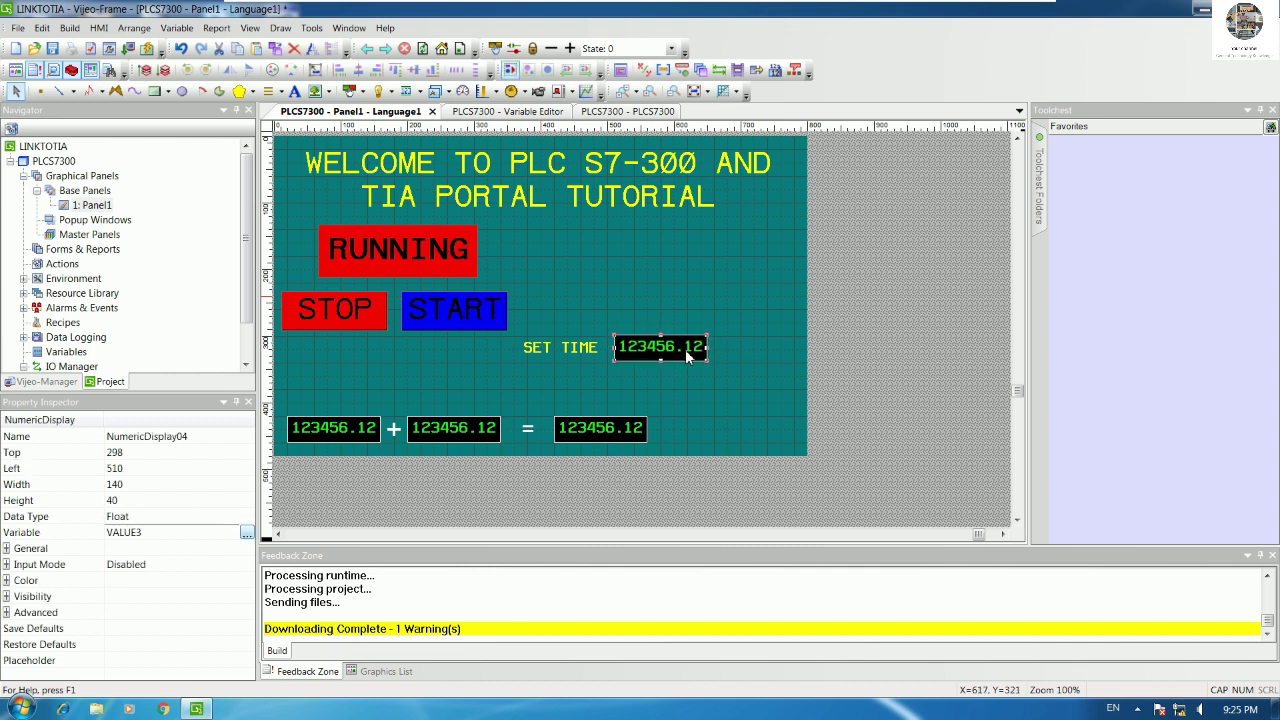
pyautogui.press('Up')
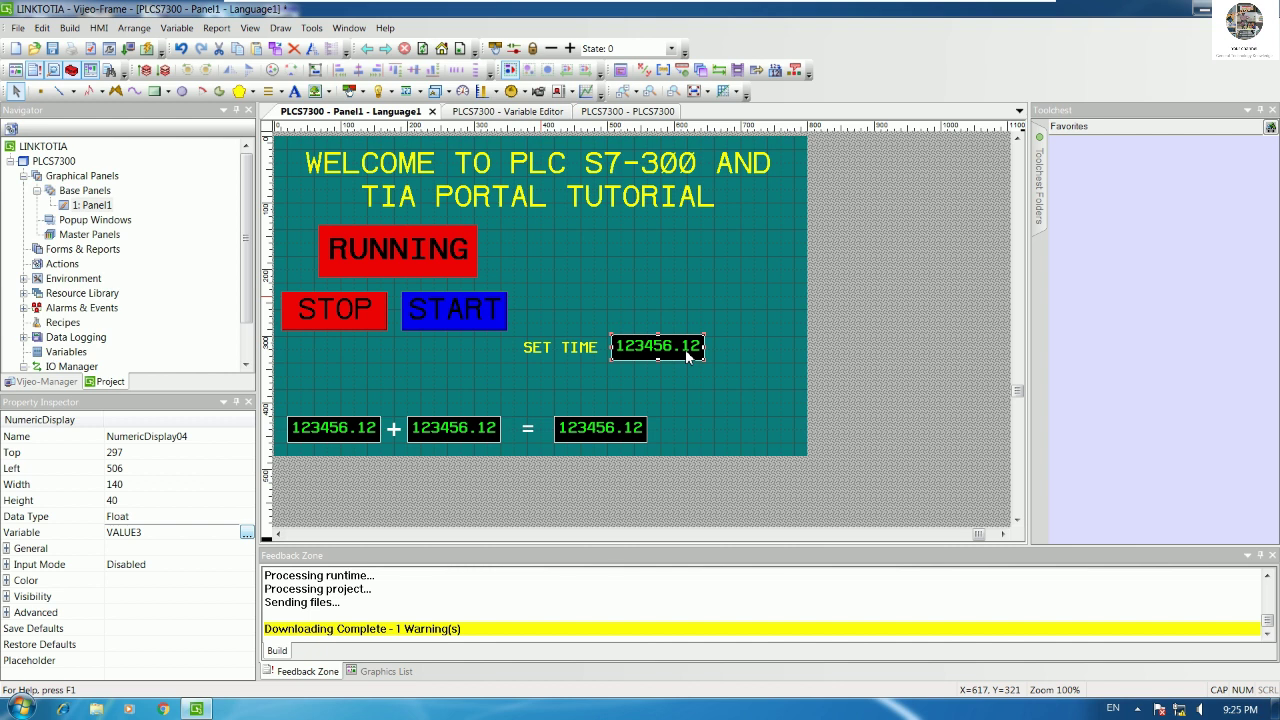
pyautogui.click(707, 367)
# Step: Move the SET TIME text and its numeric display together so the text sits at about Left 454, Top 283
pyautogui.click(597, 349)
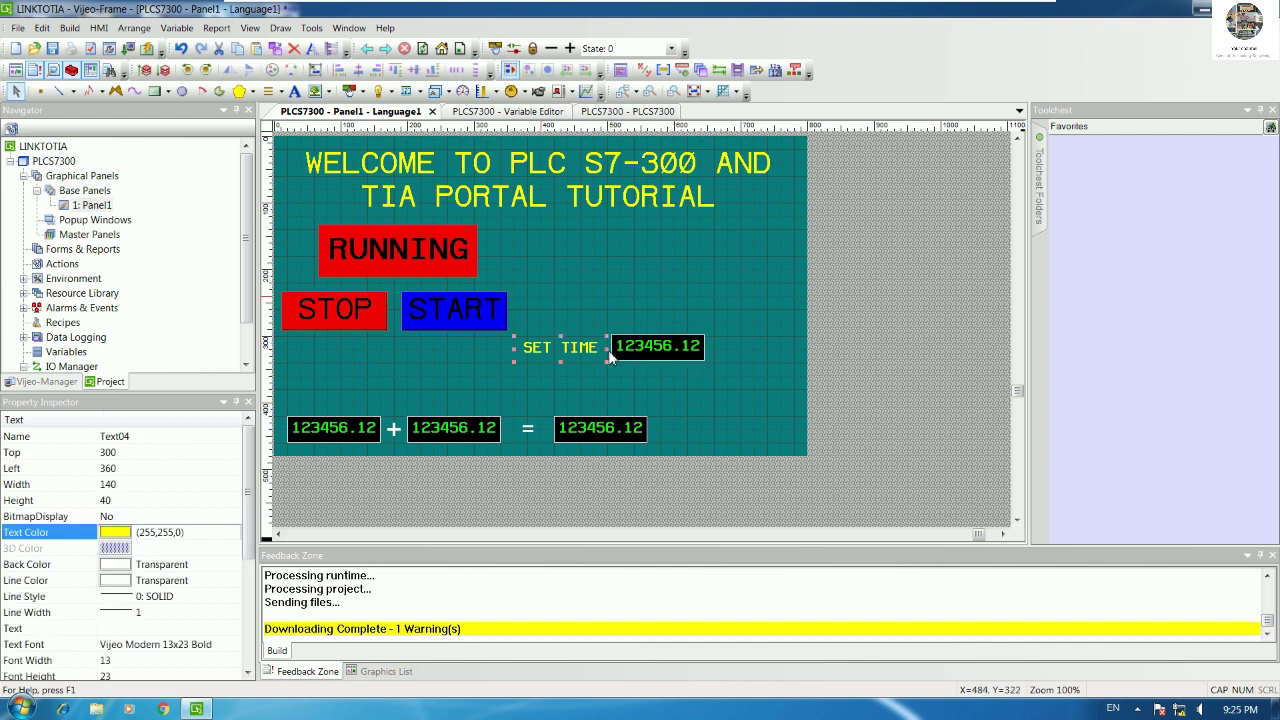
pyautogui.keyDown('shift'); pyautogui.click(657, 350); pyautogui.keyUp('shift')
pyautogui.moveTo(657, 352); pyautogui.dragTo(716, 340)
pyautogui.click(740, 373)
# Step: Copy the SET TIME text and its display straight below the originals, with the copied text at Left 455, Top 327
pyautogui.click(722, 346)
pyautogui.keyDown('shift'); pyautogui.click(657, 341); pyautogui.keyUp('shift')
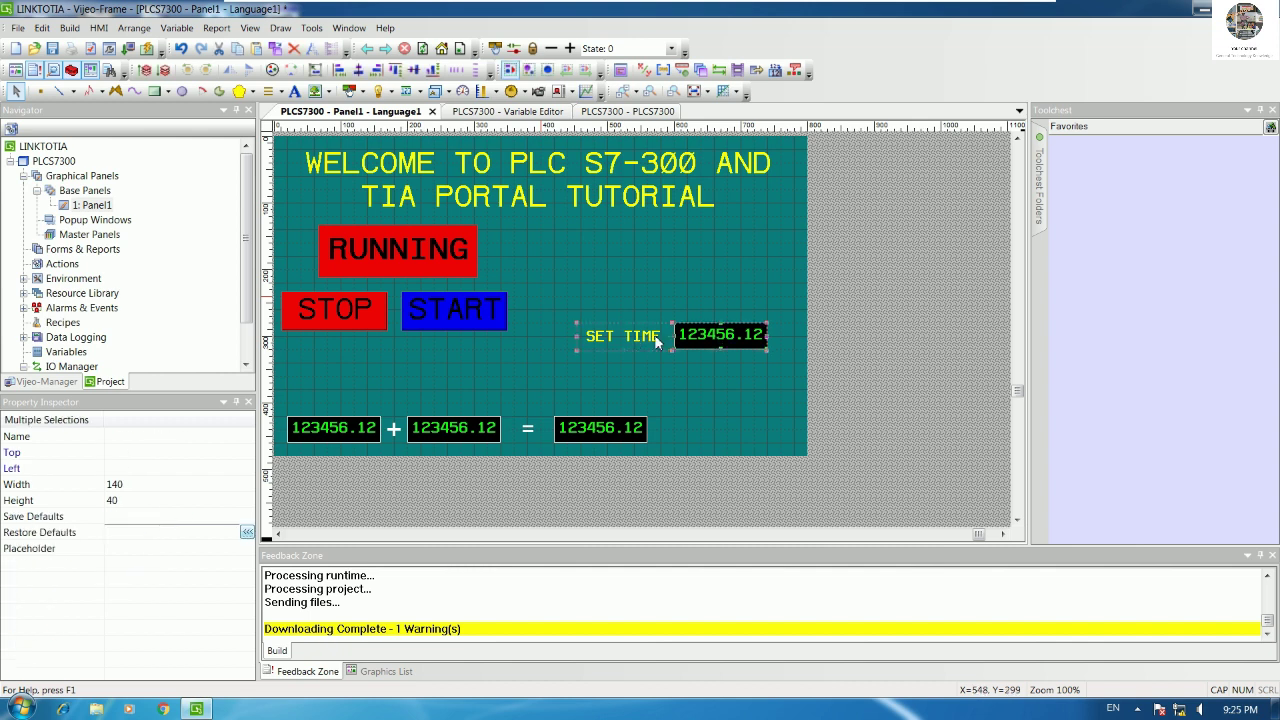
pyautogui.moveTo(714, 333); pyautogui.dragTo(731, 372)
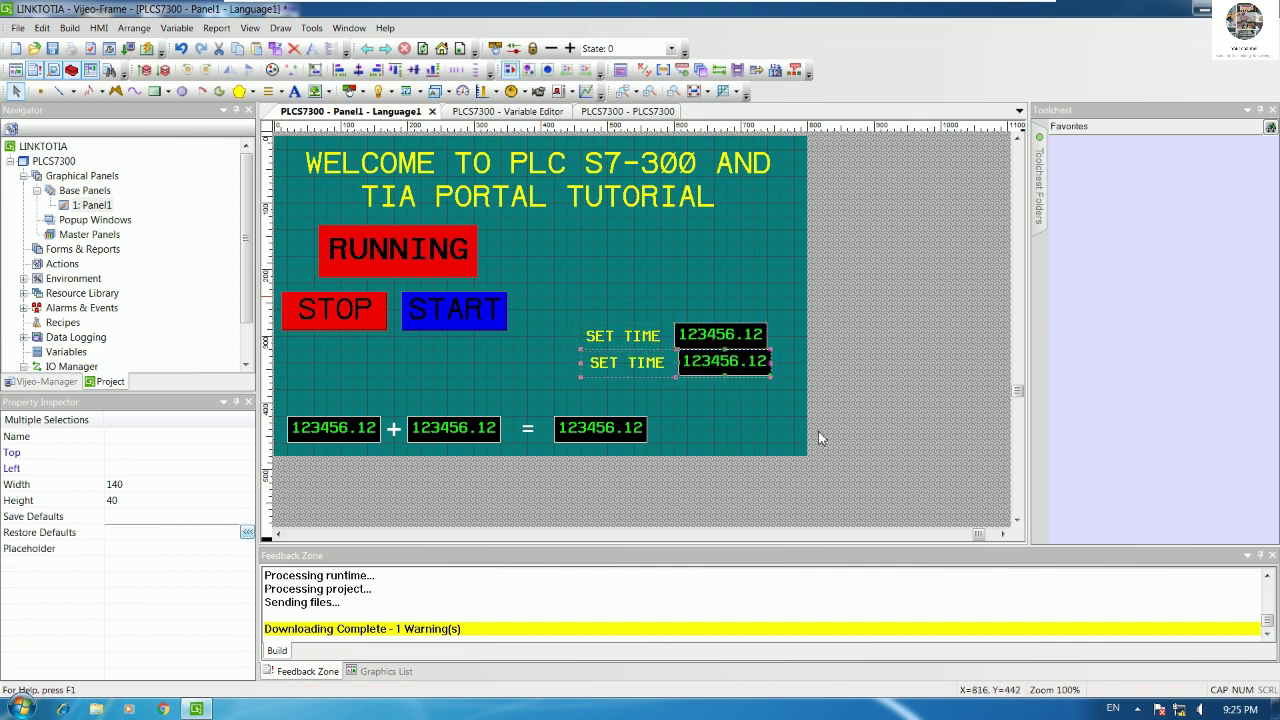
pyautogui.press('Down')
pyautogui.press('Down')
pyautogui.press('Down')
pyautogui.press('Left')
pyautogui.press('Left')
pyautogui.press('Left')
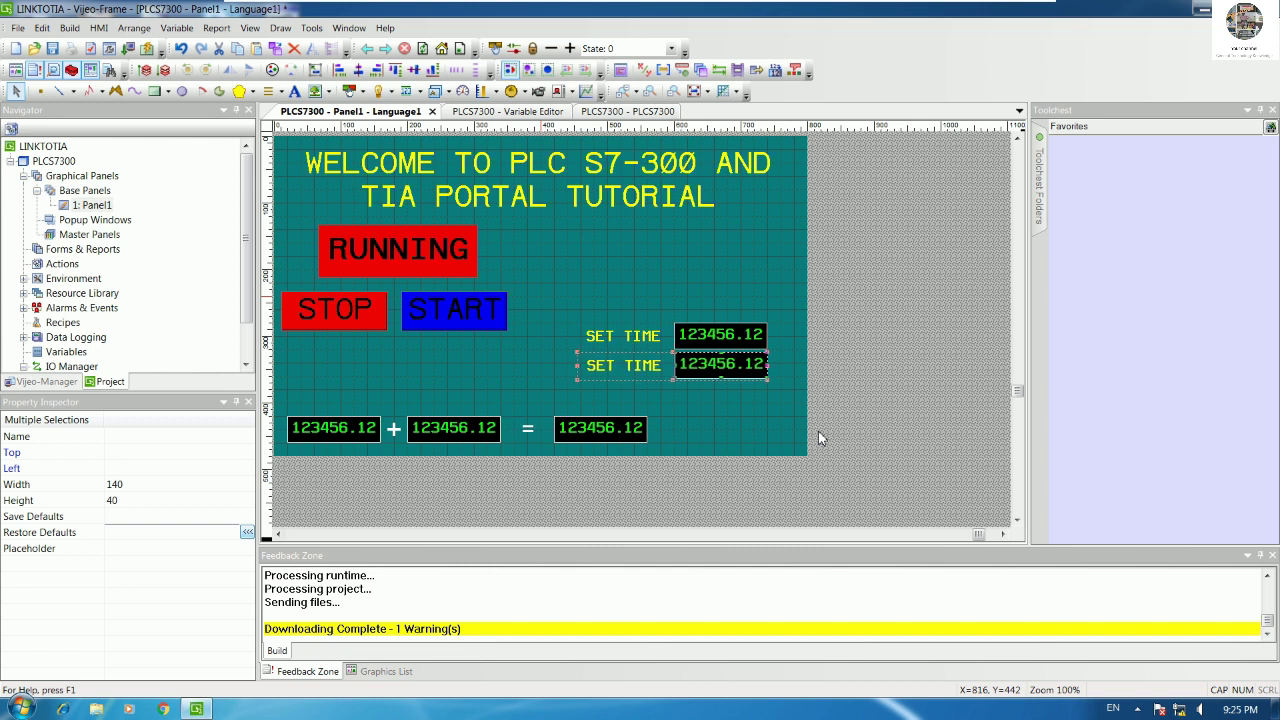
pyautogui.click(744, 434)
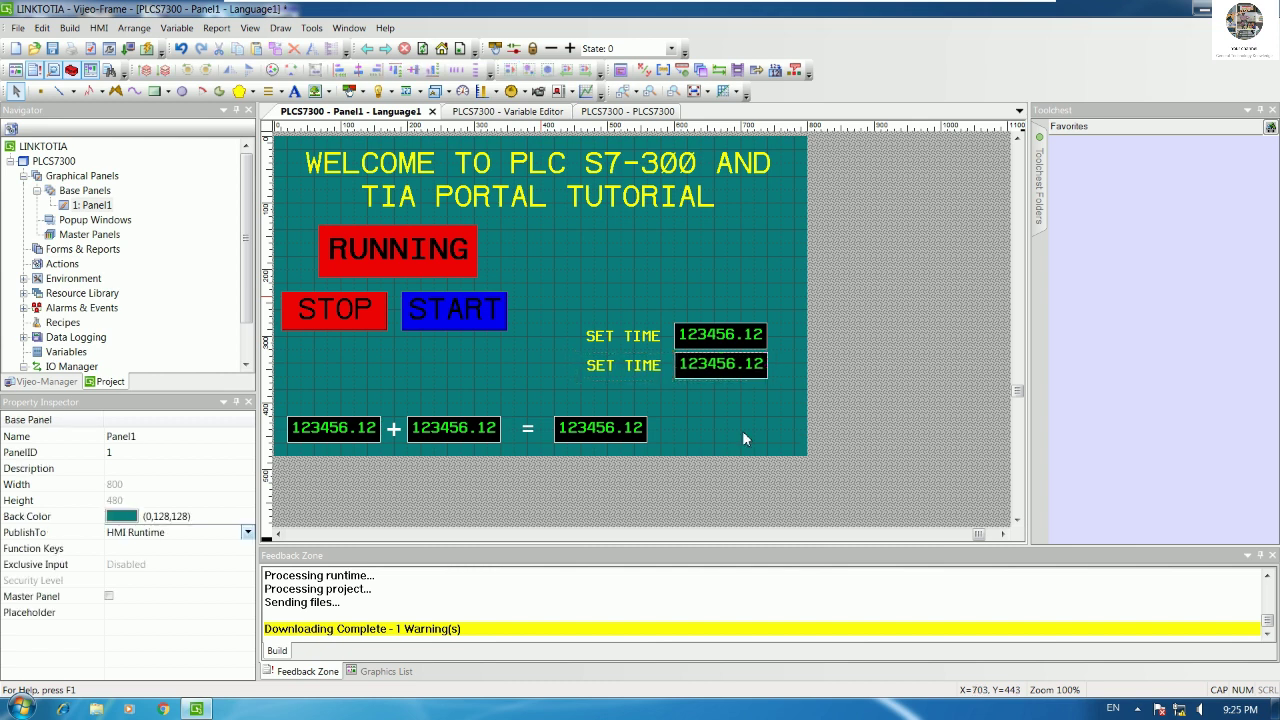
# Step: Change the copied lower label's text to "TIMER STATUS"
pyautogui.doubleClick(633, 362)
pyautogui.moveTo(481, 297); pyautogui.dragTo(432, 348)
pyautogui.press('BackSpace')
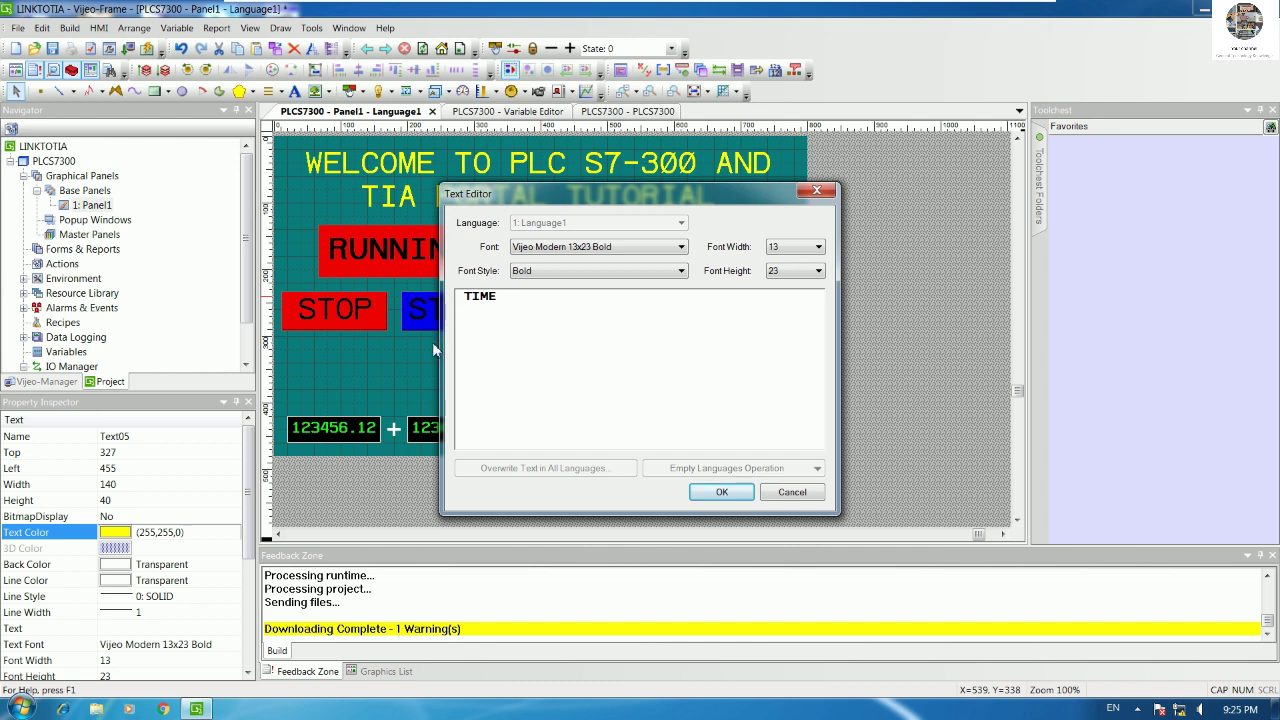
pyautogui.write('R STATUS')
pyautogui.press('BackSpace')
pyautogui.click(721, 491)
pyautogui.click(702, 408)
# Step: Widen the lower label to 175 at Left 420 and change its text to "TIME SHOW"
pyautogui.click(597, 371)
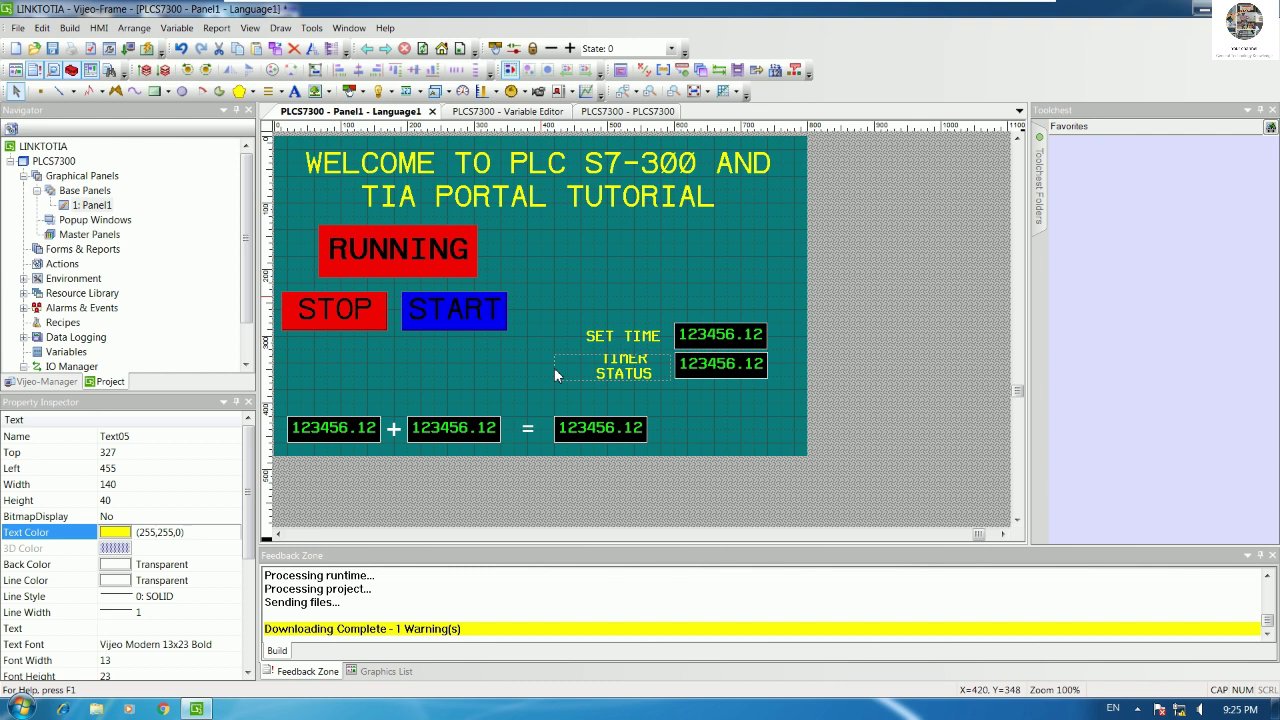
pyautogui.moveTo(557, 375); pyautogui.dragTo(522, 372)
pyautogui.doubleClick(610, 367)
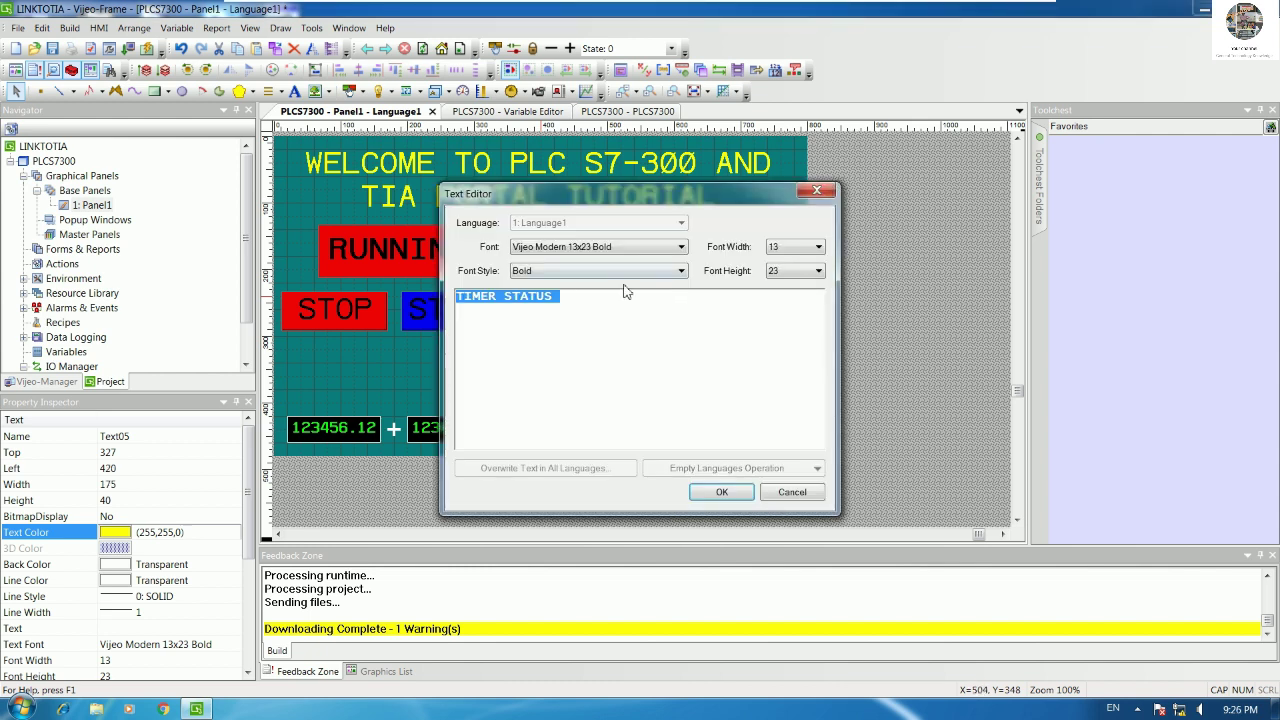
pyautogui.click(600, 303)
pyautogui.press('BackSpace')
pyautogui.press('BackSpace')
pyautogui.press('BackSpace')
pyautogui.press('BackSpace')
pyautogui.press('BackSpace')
pyautogui.press('BackSpace')
pyautogui.press('BackSpace')
pyautogui.press('BackSpace')
pyautogui.press('BackSpace')
pyautogui.press('BackSpace')
pyautogui.press('BackSpace')
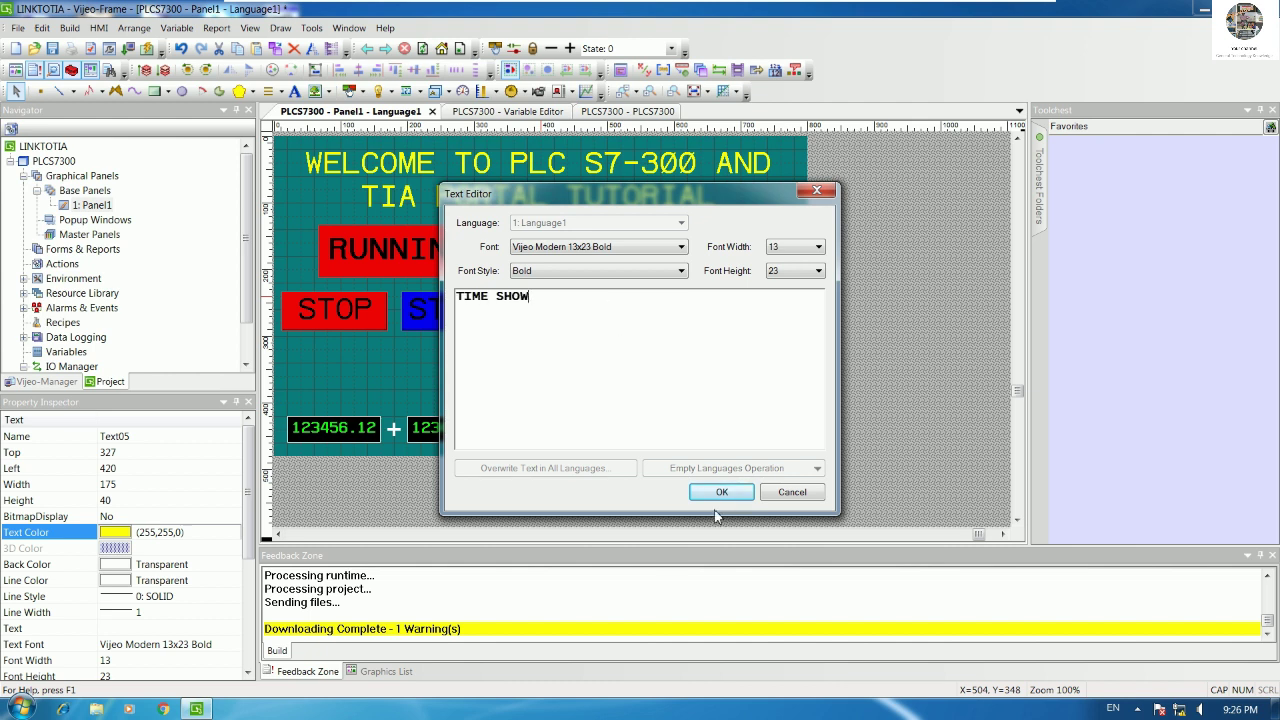
pyautogui.click(720, 492)
pyautogui.click(680, 410)
# Step: Shift the SET TIME text horizontally to Left 432 so it lines up with the start of TIME SHOW
pyautogui.click(622, 336)
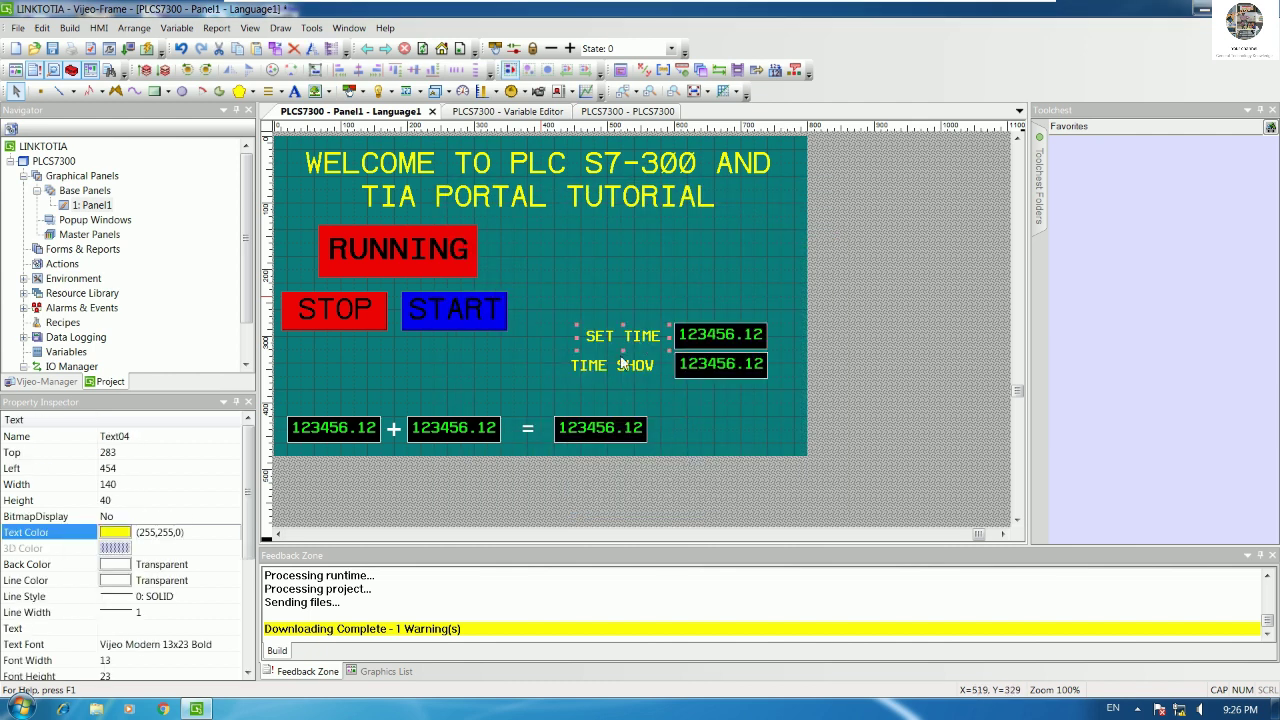
pyautogui.press('Left')
pyautogui.press('Left')
pyautogui.press('Left')
pyautogui.press('Left')
pyautogui.press('Left')
pyautogui.press('Left')
pyautogui.press('Left')
pyautogui.press('Left')
pyautogui.press('Left')
pyautogui.press('Left')
pyautogui.press('Left')
pyautogui.press('Left')
pyautogui.press('Left')
pyautogui.press('Left')
pyautogui.press('Left')
pyautogui.press('Left')
pyautogui.press('Left')
pyautogui.press('Left')
pyautogui.press('Left')
pyautogui.click(685, 410)
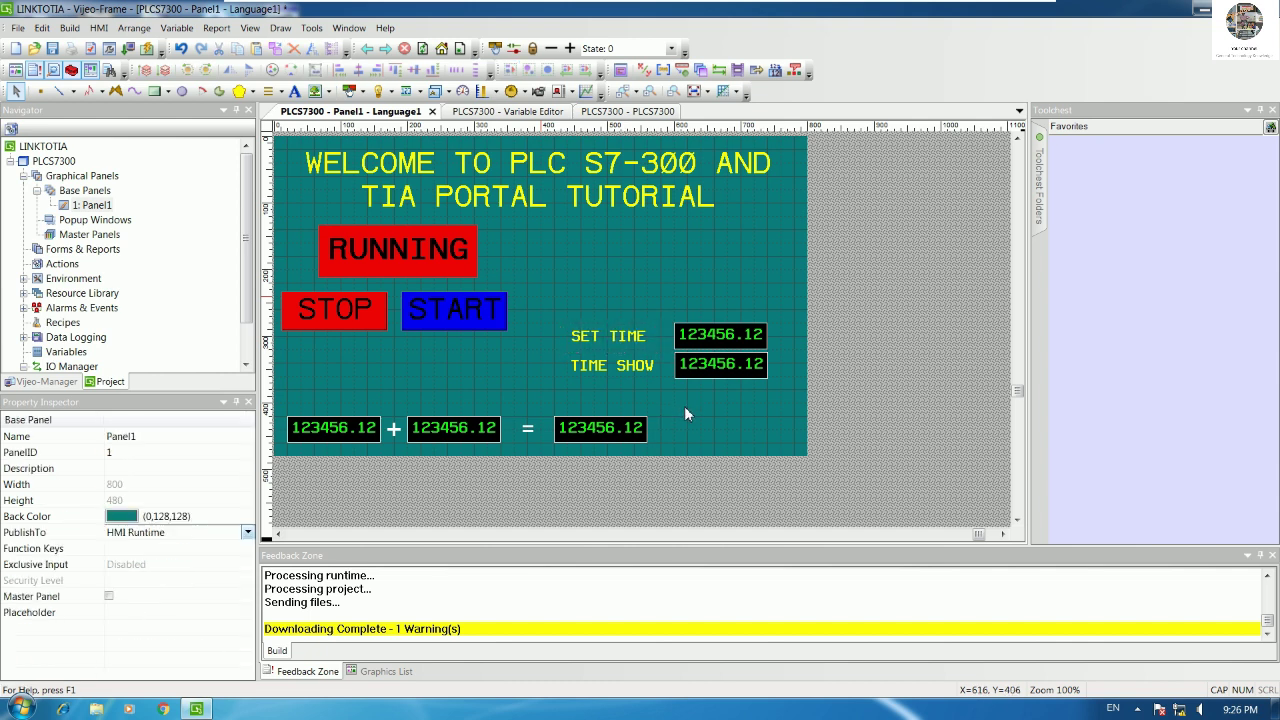
# Step: Move both numeric displays together horizontally until they sit right beside the SET TIME and TIME SHOW labels
pyautogui.click(725, 332)
pyautogui.keyDown('shift'); pyautogui.click(713, 364); pyautogui.keyUp('shift')
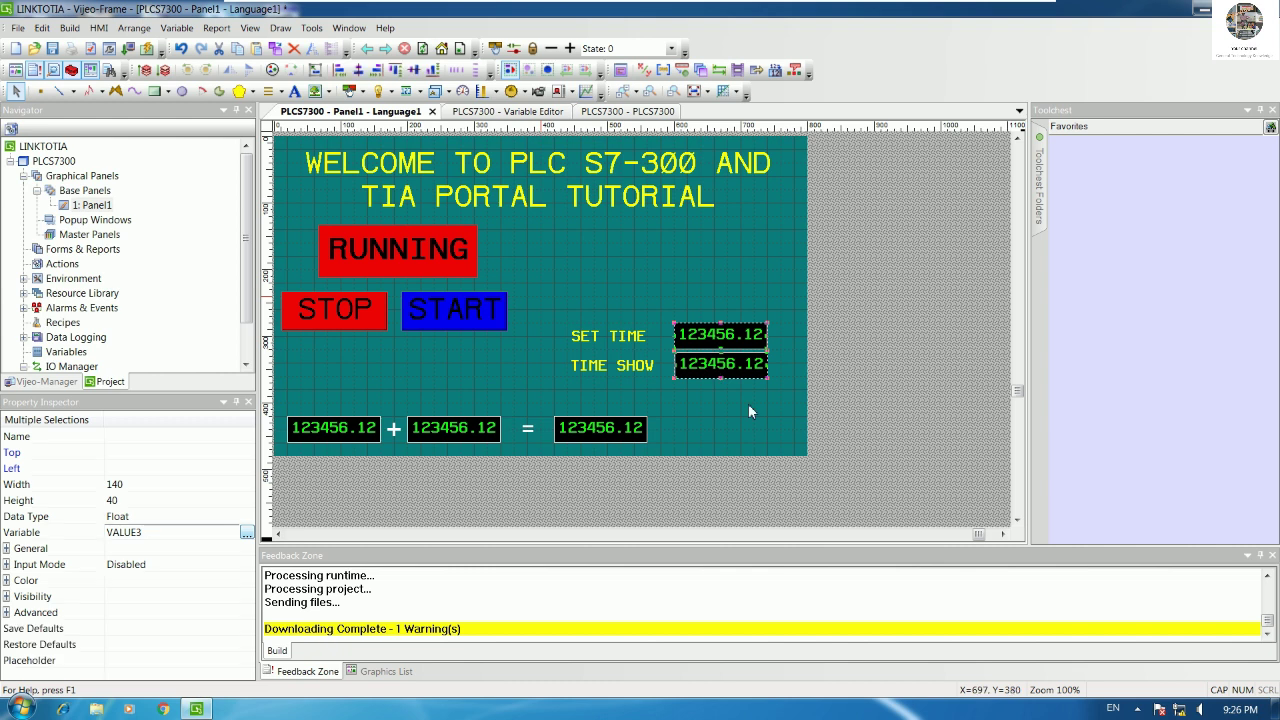
pyautogui.press('Left')
pyautogui.press('Left')
pyautogui.press('Left')
pyautogui.press('Left')
pyautogui.press('Left')
pyautogui.press('Left')
pyautogui.press('Left')
pyautogui.press('Left')
pyautogui.press('Left')
pyautogui.press('Left')
pyautogui.press('Left')
pyautogui.press('Left')
pyautogui.press('Left')
pyautogui.press('Left')
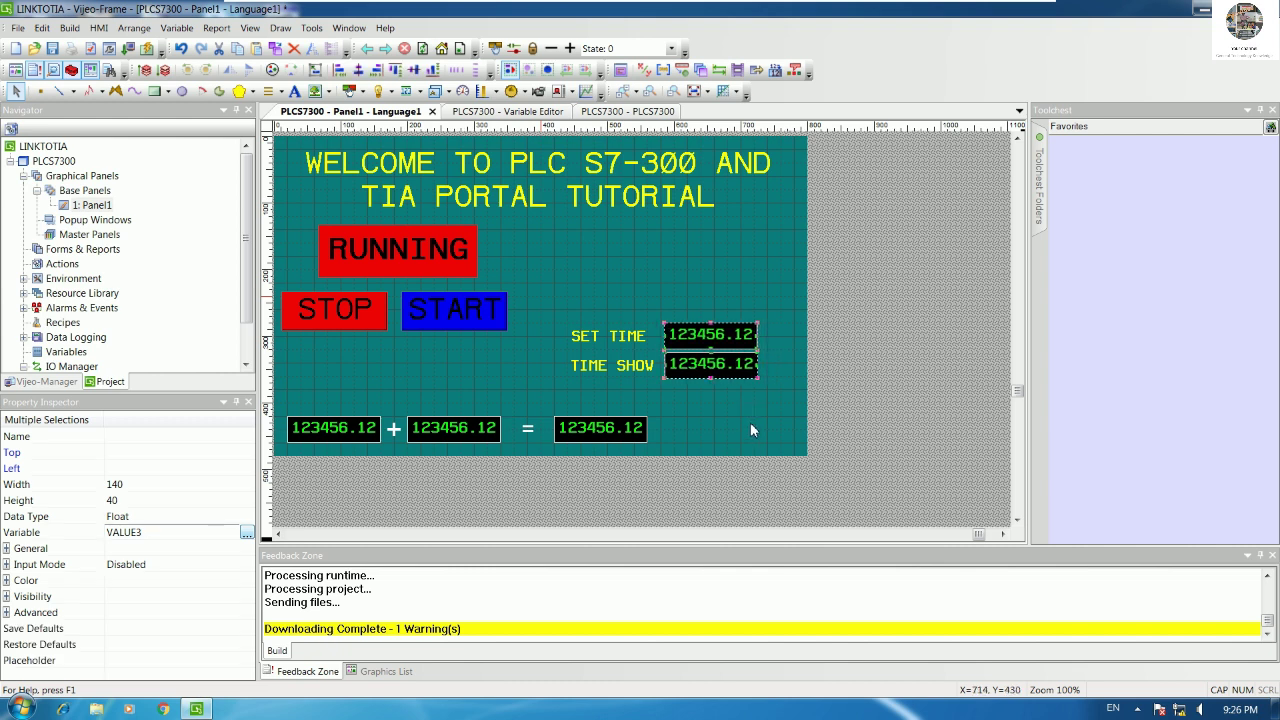
pyautogui.press('Left')
pyautogui.press('Left')
pyautogui.press('Left')
pyautogui.click(752, 430)
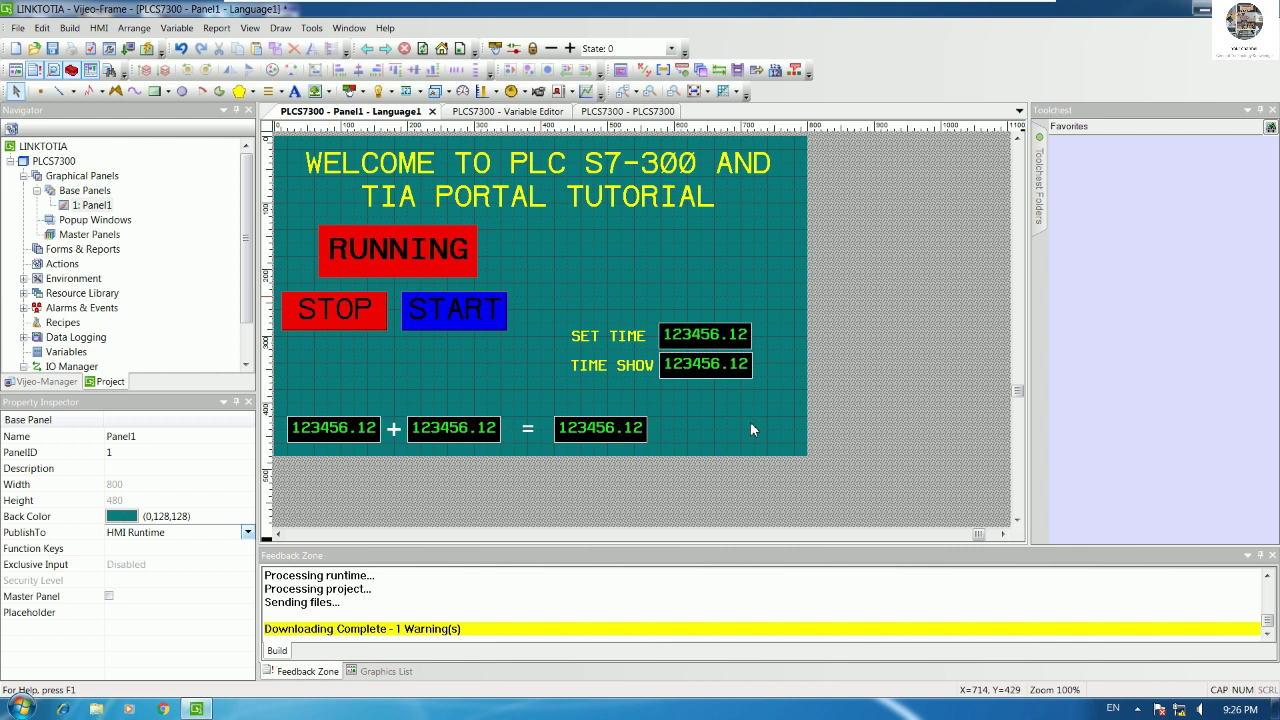
# Step: Move both labels and their numeric displays up together, level with the RUNNING indicator
pyautogui.click(640, 360)
pyautogui.keyDown('shift'); pyautogui.click(616, 345); pyautogui.keyUp('shift')
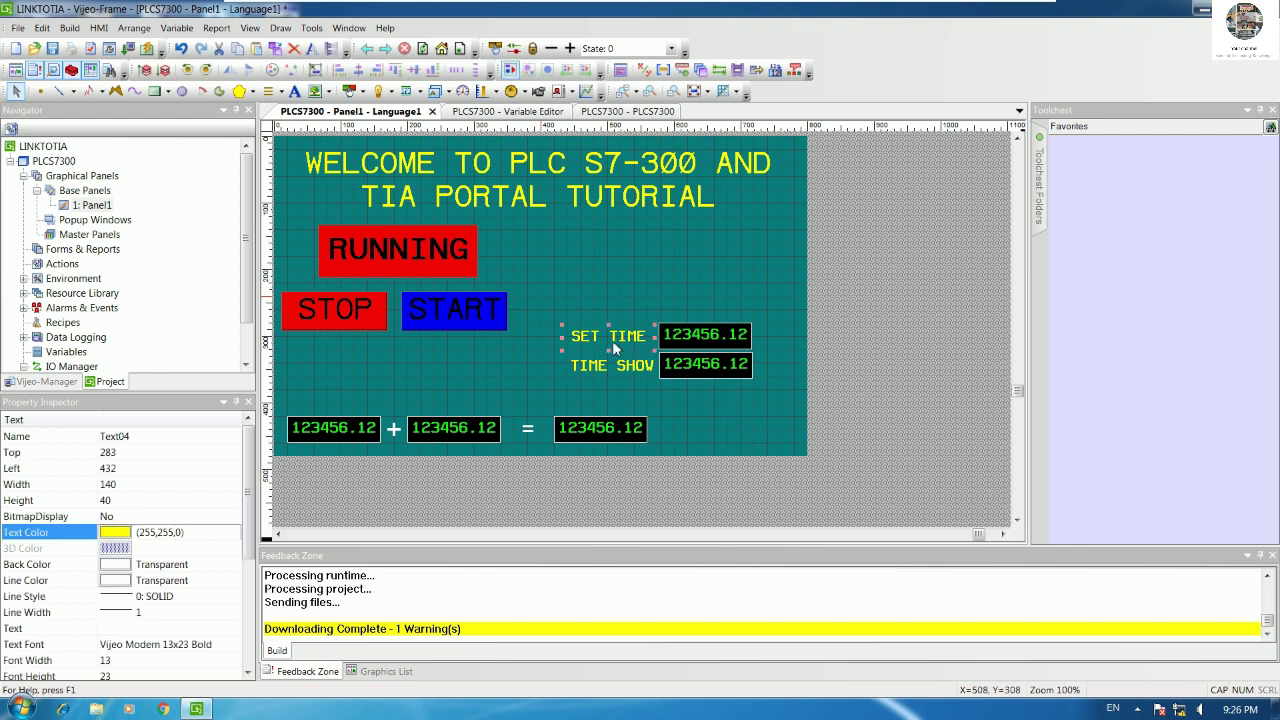
pyautogui.keyDown('shift'); pyautogui.click(706, 340); pyautogui.keyUp('shift')
pyautogui.keyDown('shift'); pyautogui.click(720, 377); pyautogui.keyUp('shift')
pyautogui.moveTo(722, 378); pyautogui.dragTo(742, 276)
pyautogui.click(730, 330)
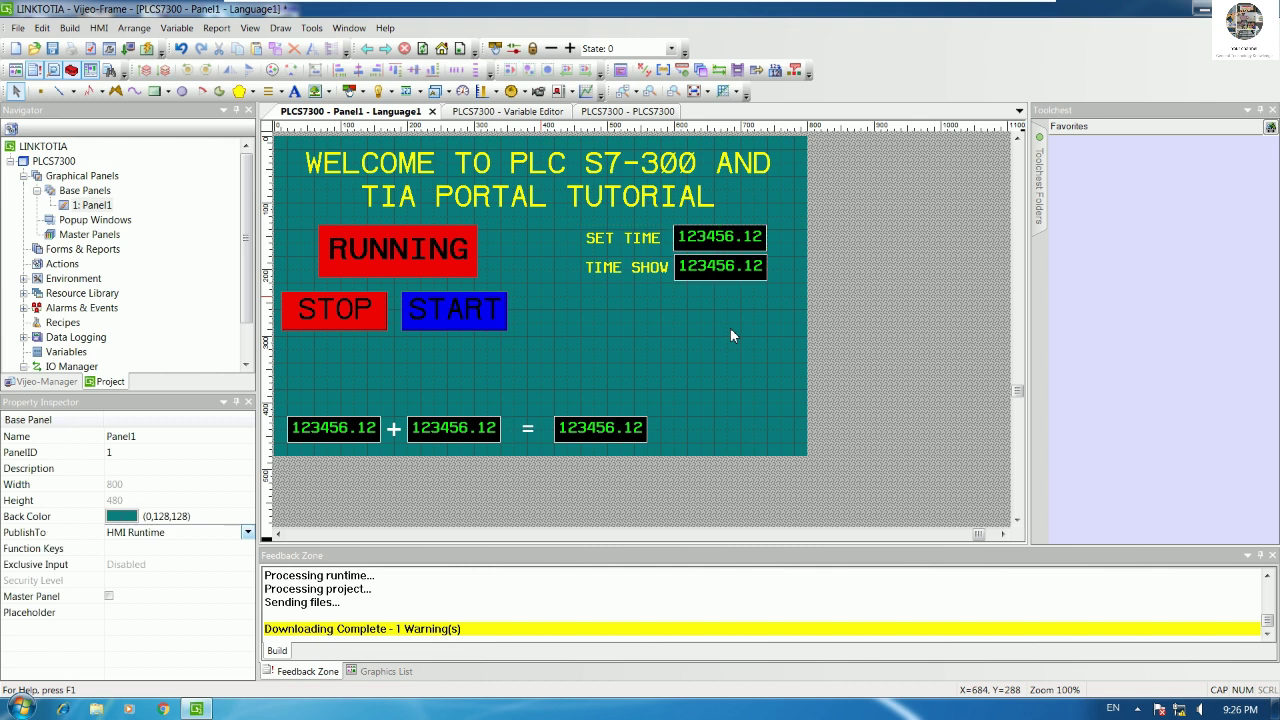
# Step: Lower the whole SET TIME and TIME SHOW group slightly below the panel title
pyautogui.click(651, 240)
pyautogui.keyDown('shift'); pyautogui.click(678, 265); pyautogui.keyUp('shift')
pyautogui.keyDown('shift'); pyautogui.click(705, 265); pyautogui.keyUp('shift')
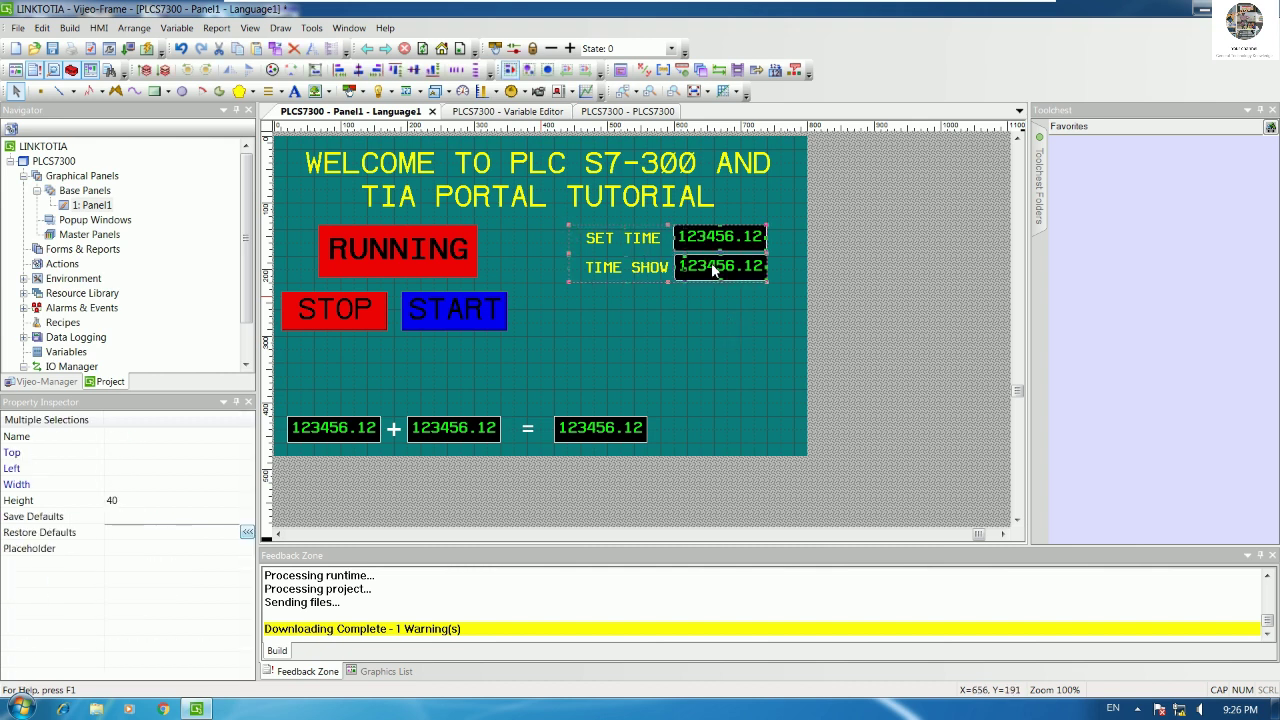
pyautogui.moveTo(713, 284); pyautogui.dragTo(727, 311)
pyautogui.click(738, 340)
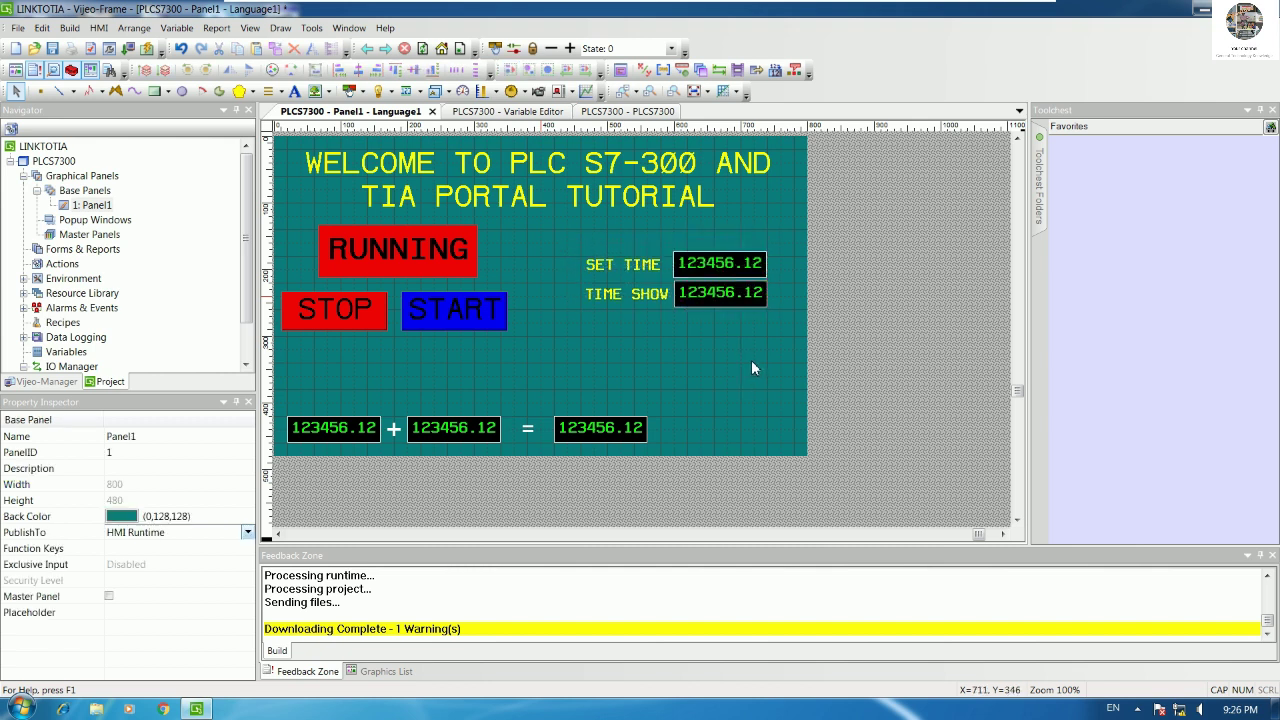
# Step: Copy the TIME SHOW label to Left 440, Top 280, and change the copy's text to "ms"
pyautogui.click(638, 297)
pyautogui.moveTo(638, 297); pyautogui.dragTo(643, 338)
pyautogui.doubleClick(644, 338)
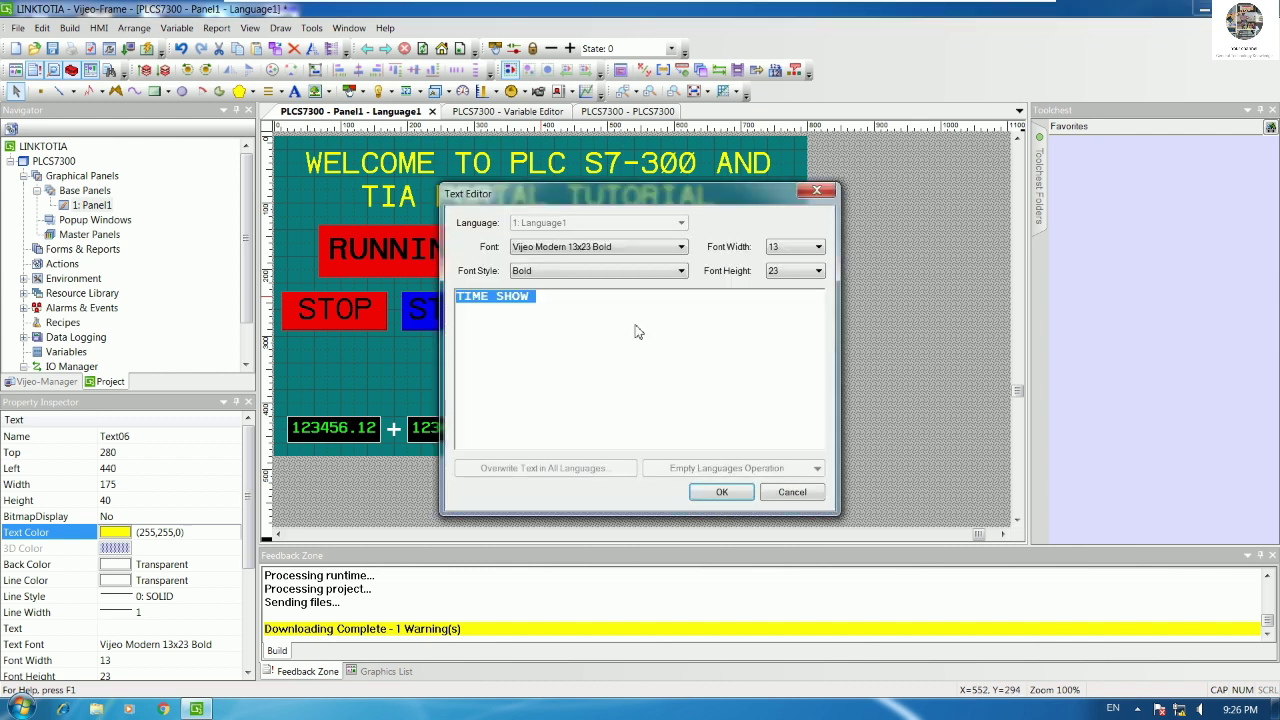
pyautogui.write('M')
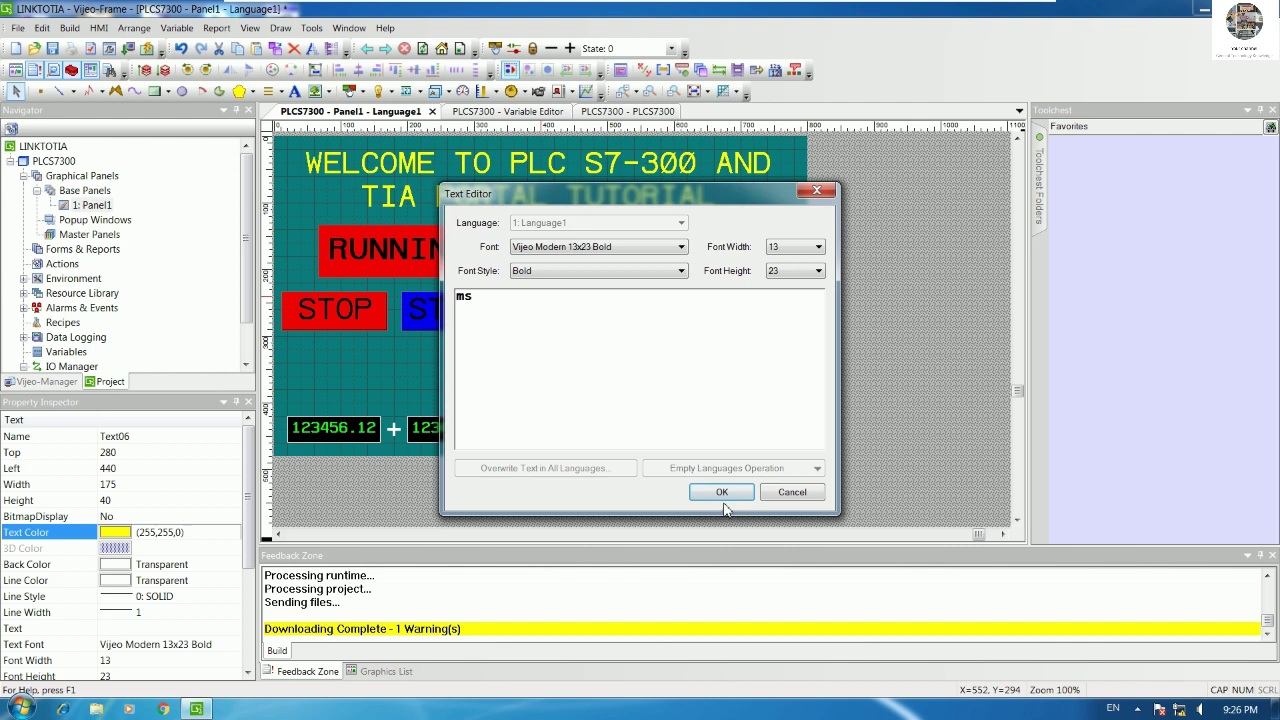
pyautogui.click(722, 492)
pyautogui.click(705, 360)
# Step: Narrow the ms text to a width of 60 and place it beside the SET TIME display at Left 733, Top 174
pyautogui.click(630, 335)
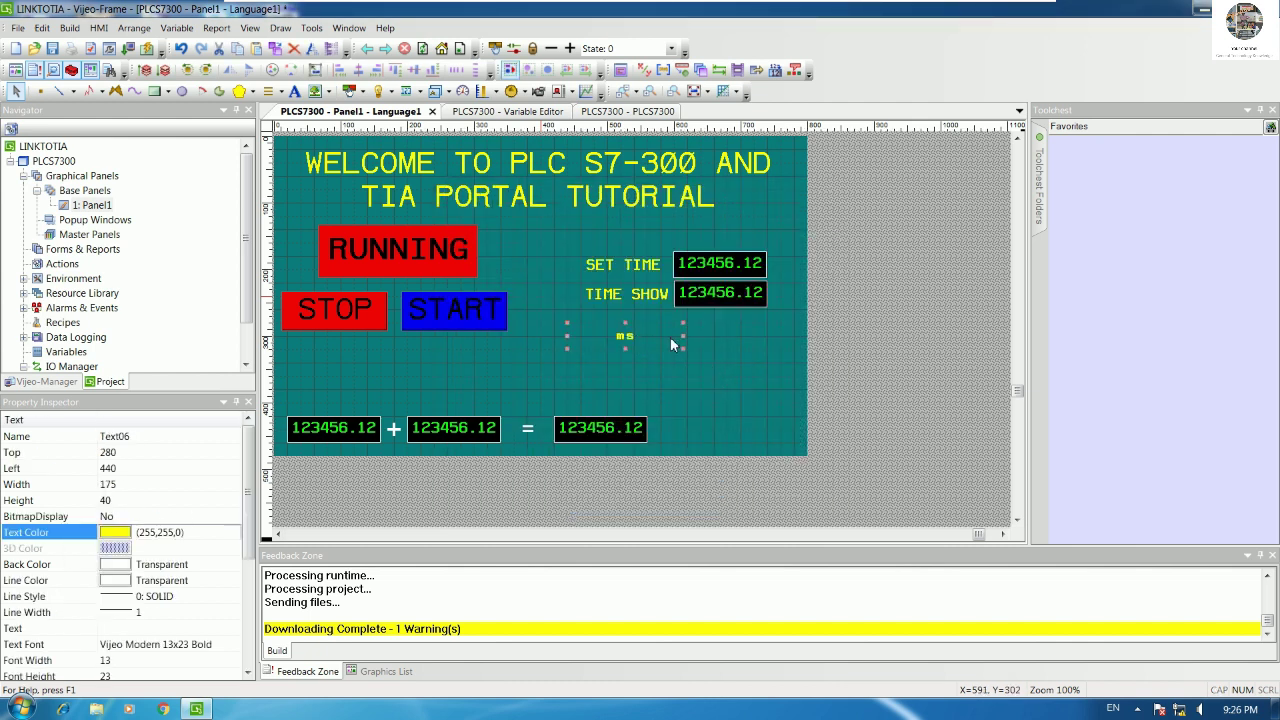
pyautogui.moveTo(682, 335); pyautogui.dragTo(620, 340)
pyautogui.click(609, 344)
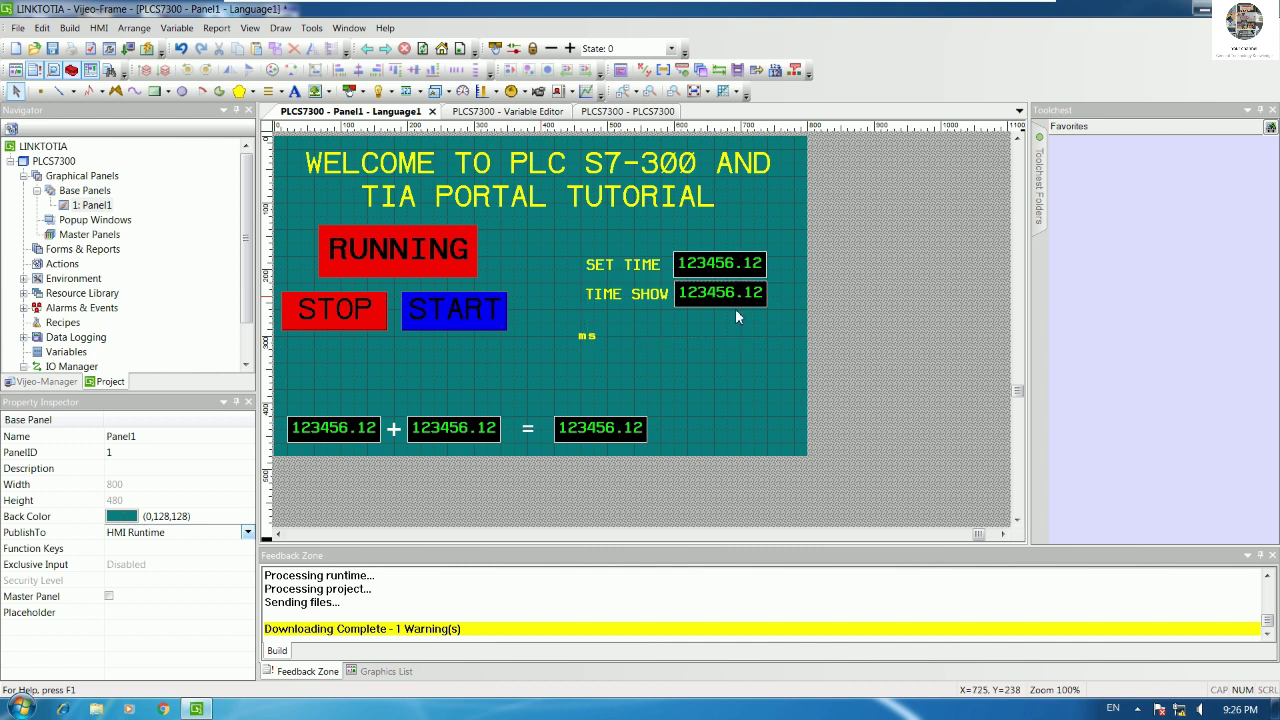
pyautogui.moveTo(589, 341); pyautogui.dragTo(784, 268)
pyautogui.press('Up')
pyautogui.press('Up')
pyautogui.press('Up')
pyautogui.press('Up')
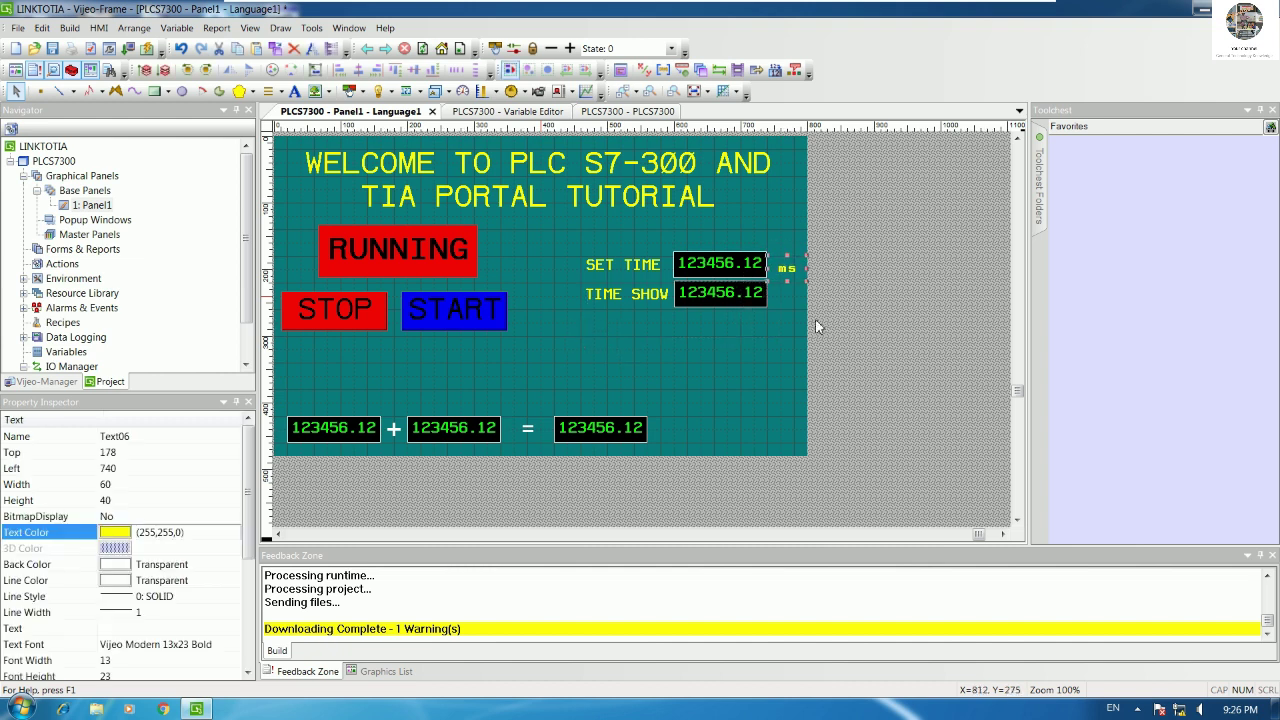
pyautogui.press('Left')
pyautogui.press('Left')
pyautogui.press('Left')
pyautogui.press('Left')
pyautogui.press('Left')
pyautogui.press('Up')
pyautogui.press('Up')
pyautogui.press('Left')
pyautogui.press('Left')
pyautogui.click(800, 292)
# Step: Change the text color of the ms label beside the SET TIME display to white (255,255,255)
pyautogui.doubleClick(789, 265)
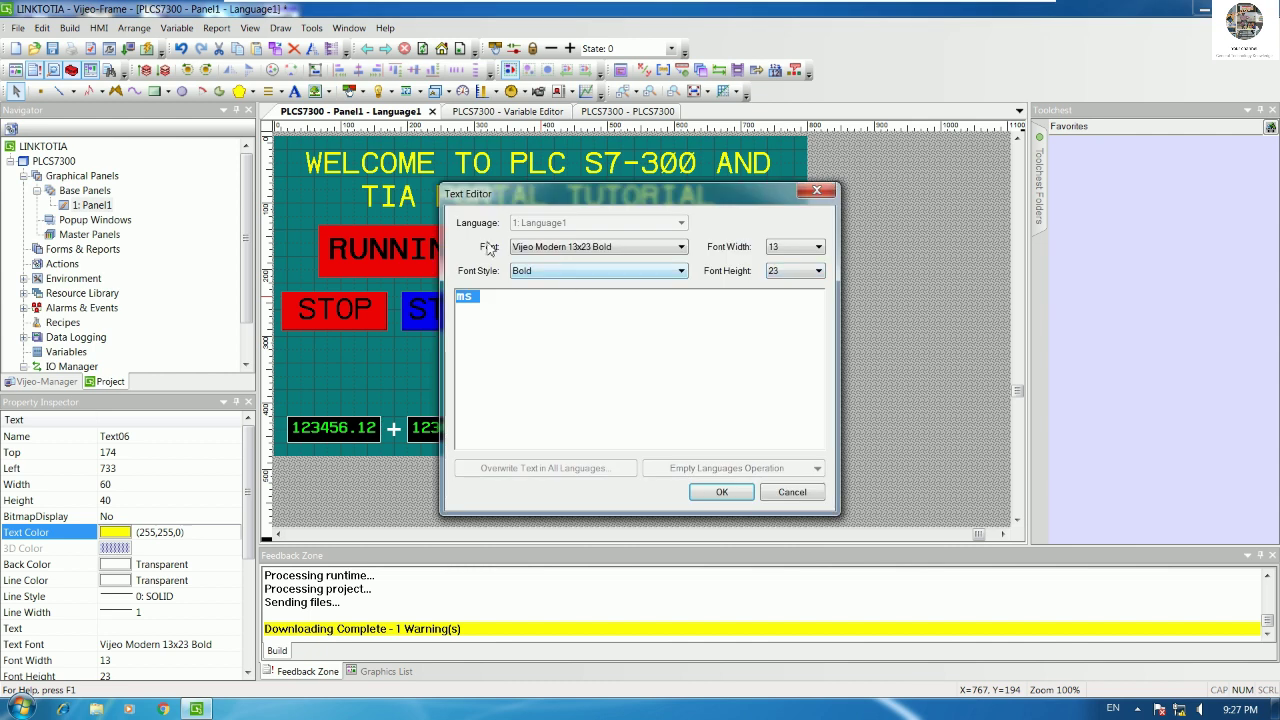
pyautogui.click(745, 491)
pyautogui.click(160, 520)
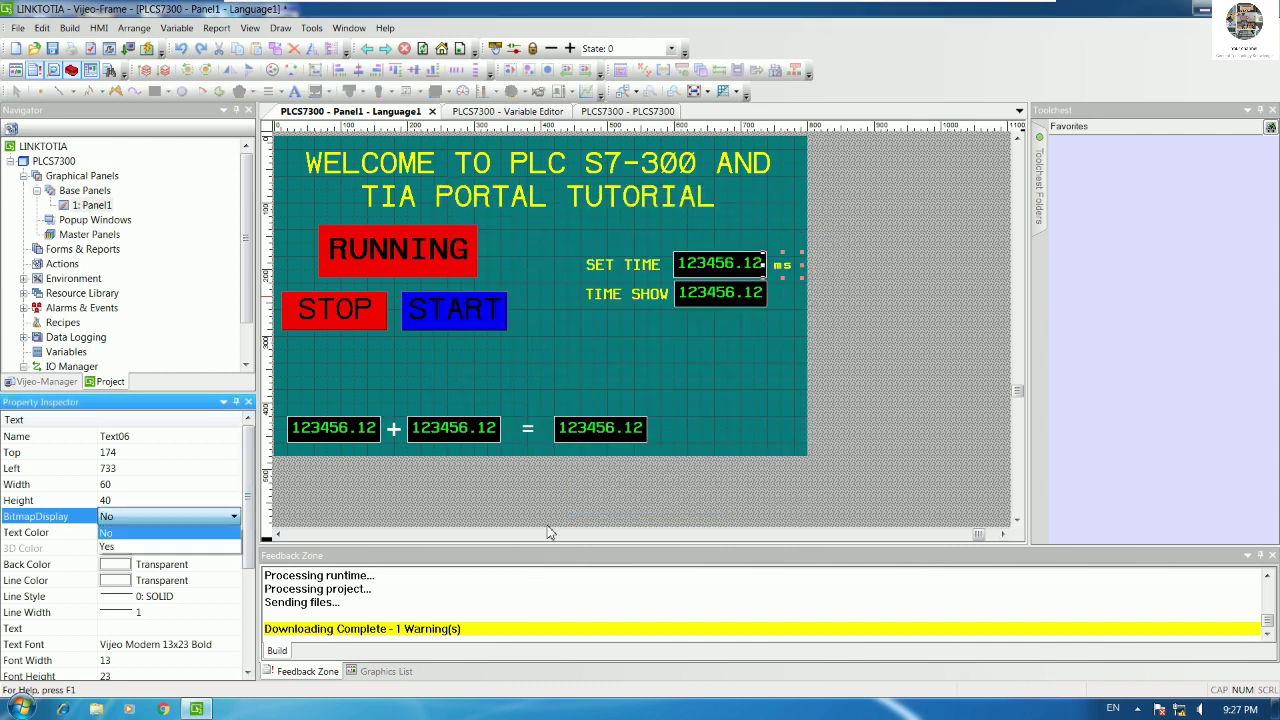
pyautogui.doubleClick(190, 540)
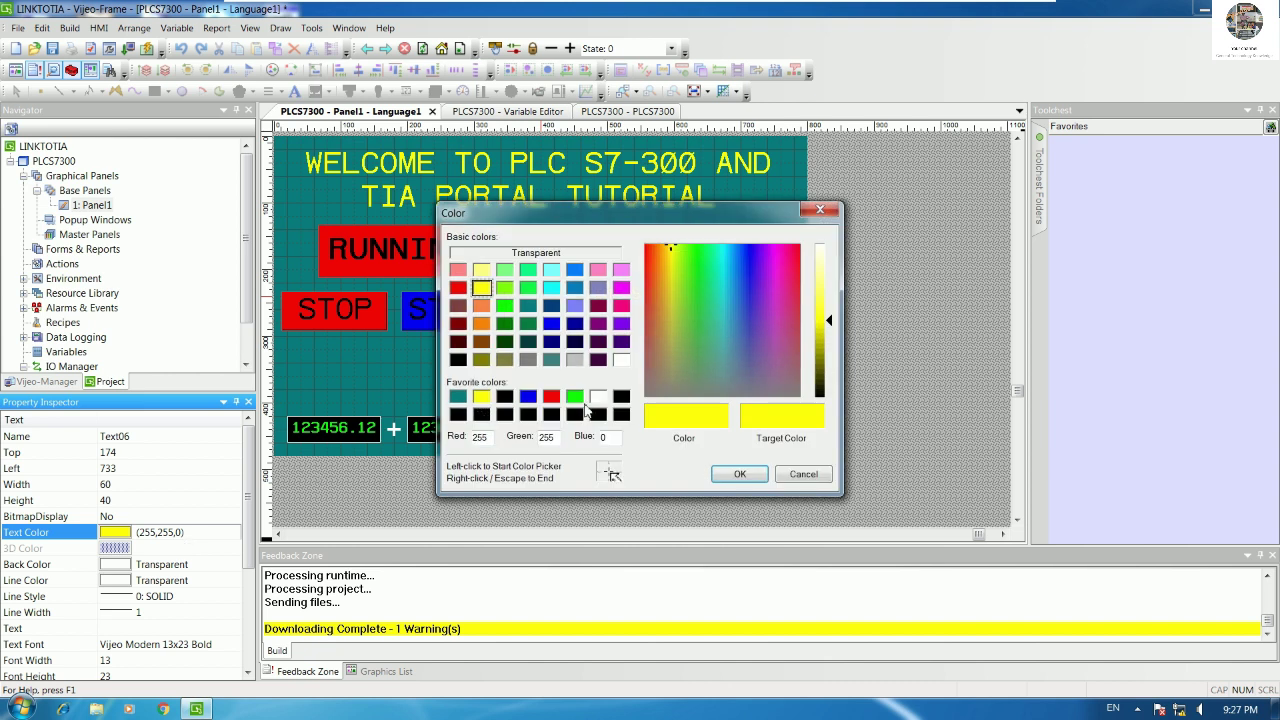
pyautogui.click(597, 397)
pyautogui.click(740, 474)
pyautogui.click(785, 408)
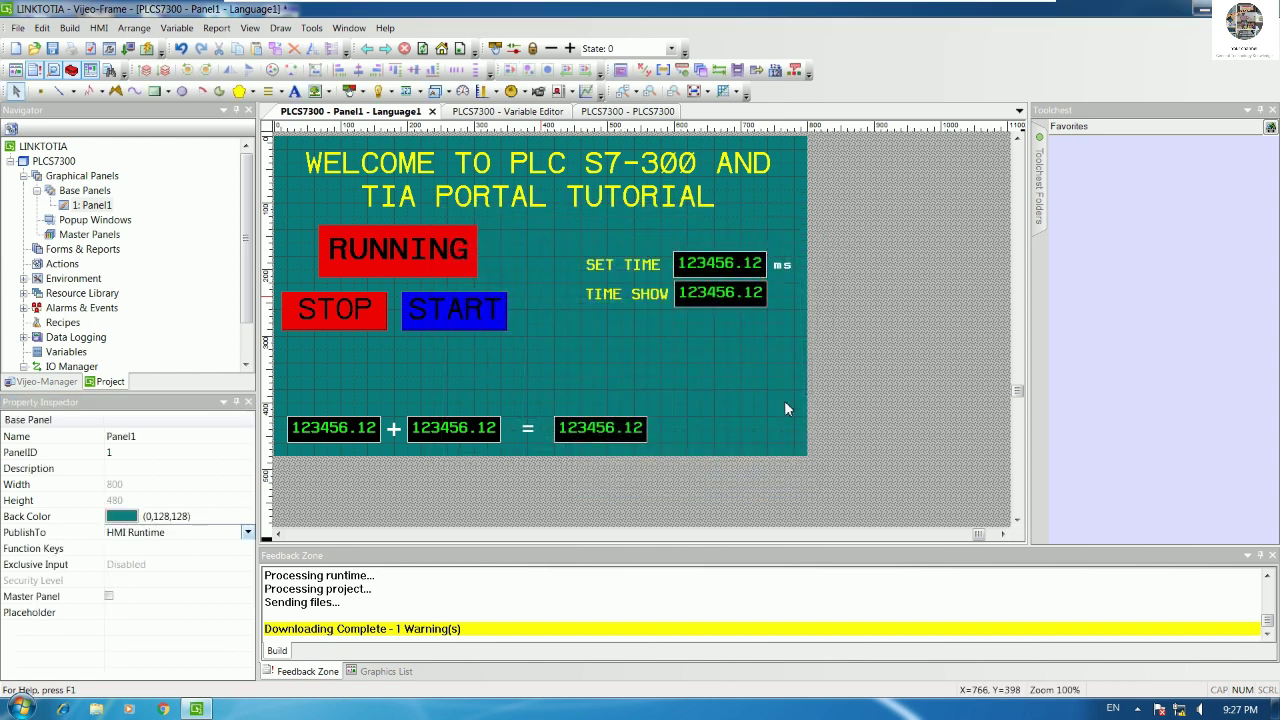
# Step: Copy the white ms label and place the copy beside the TIME SHOW display, aligned under the original
pyautogui.click(792, 270)
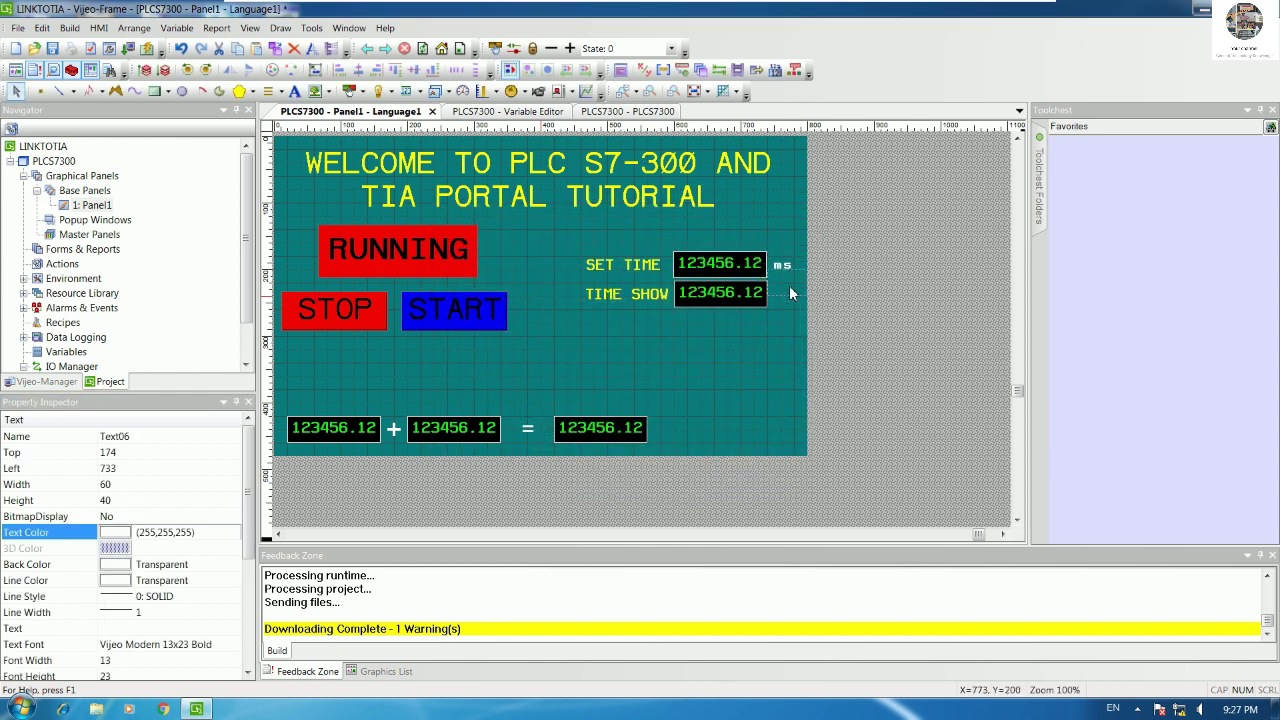
pyautogui.hotkey('ctrl', 'v')
pyautogui.press('Down')
pyautogui.press('Down')
pyautogui.press('Down')
pyautogui.press('Down')
pyautogui.press('Down')
pyautogui.press('Down')
pyautogui.press('Down')
pyautogui.press('Down')
pyautogui.press('Down')
pyautogui.press('Down')
pyautogui.press('Down')
pyautogui.press('Down')
pyautogui.press('Down')
pyautogui.press('Down')
pyautogui.press('Down')
pyautogui.press('Down')
pyautogui.press('Left')
pyautogui.press('Left')
pyautogui.press('Left')
pyautogui.press('Left')
pyautogui.press('Left')
pyautogui.press('Left')
pyautogui.press('Left')
pyautogui.click(805, 383)
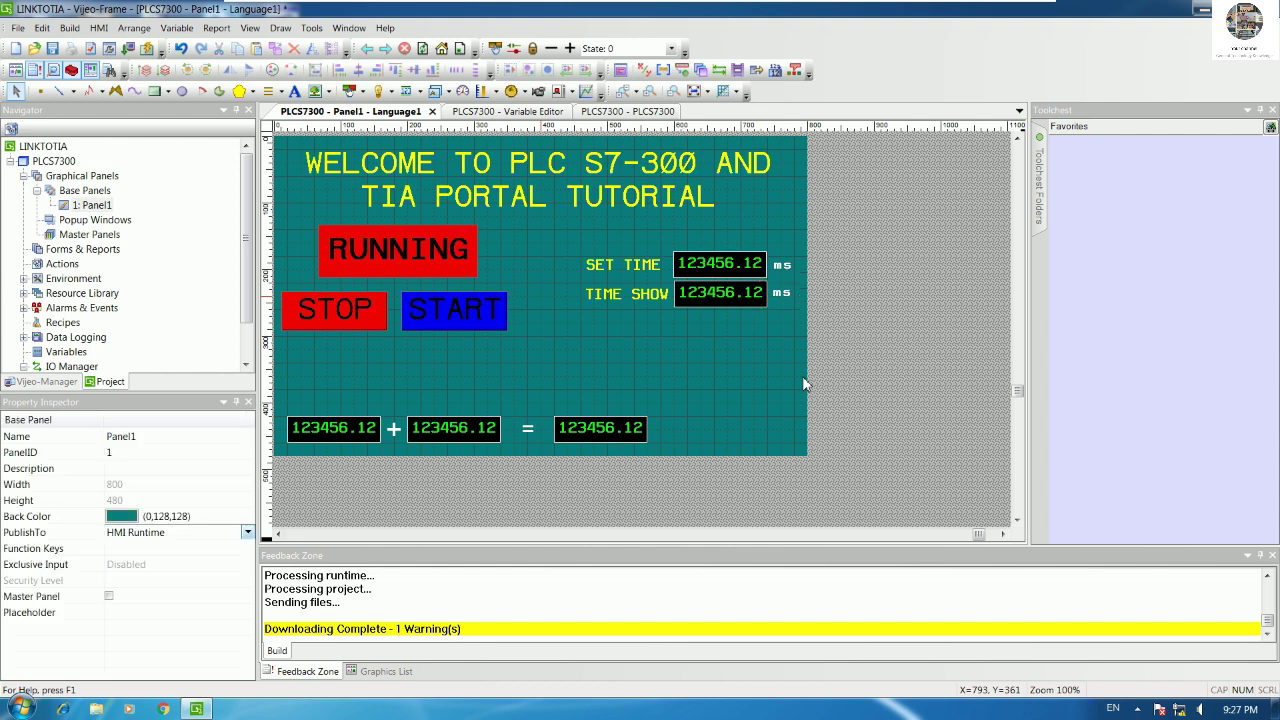
# Step: Switch to TIA Portal to check the timer addresses for the two displays, and return to the Vijeo-Frame panel
pyautogui.click(709, 264)
pyautogui.click(727, 306)
pyautogui.click(729, 291)
pyautogui.click(729, 272)
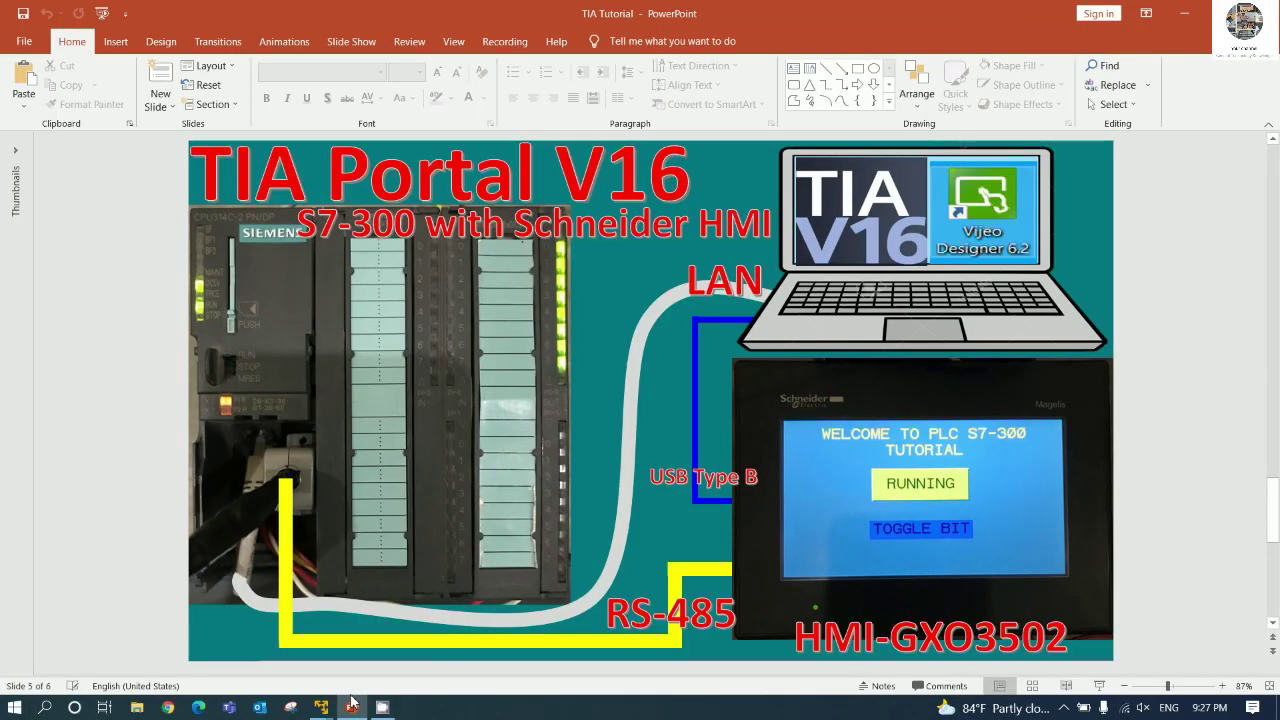
pyautogui.moveTo(382, 707)
pyautogui.click(277, 624)
pyautogui.moveTo(322, 707)
pyautogui.click(350, 627)
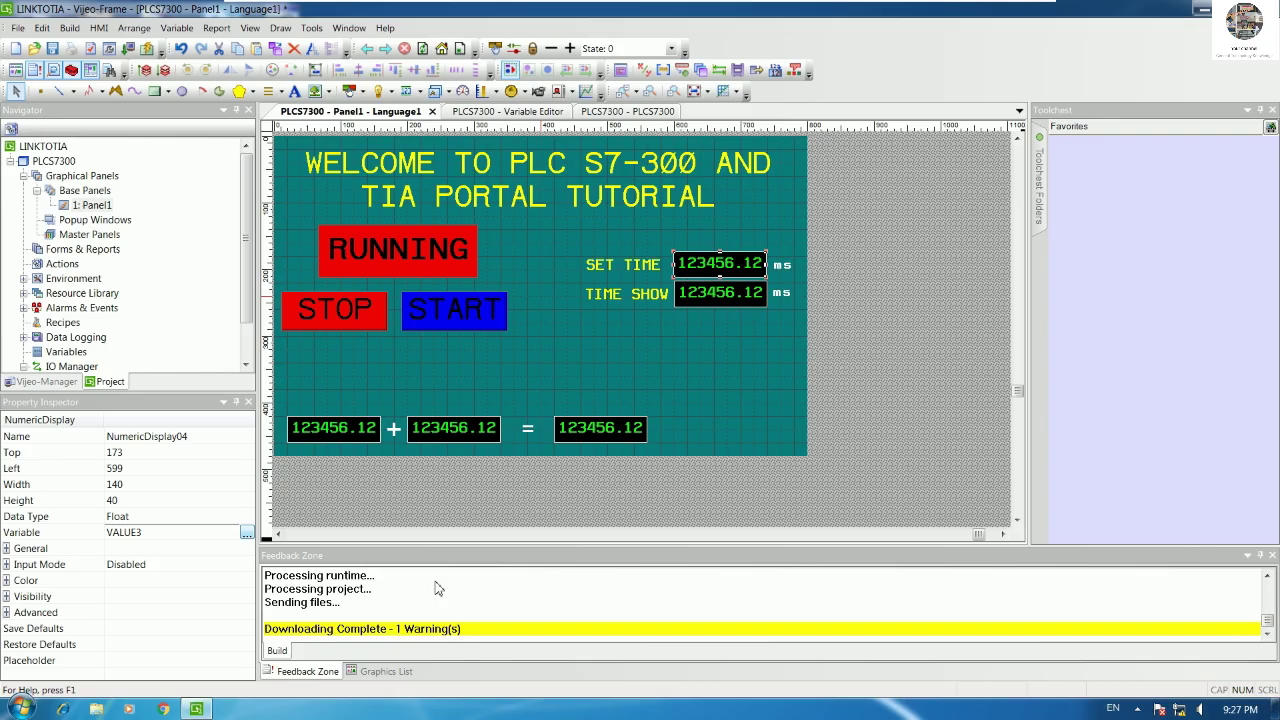
# Step: Enable input mode on the SET TIME numeric display, clear its assigned variable, and set its data type to Integer
pyautogui.doubleClick(726, 265)
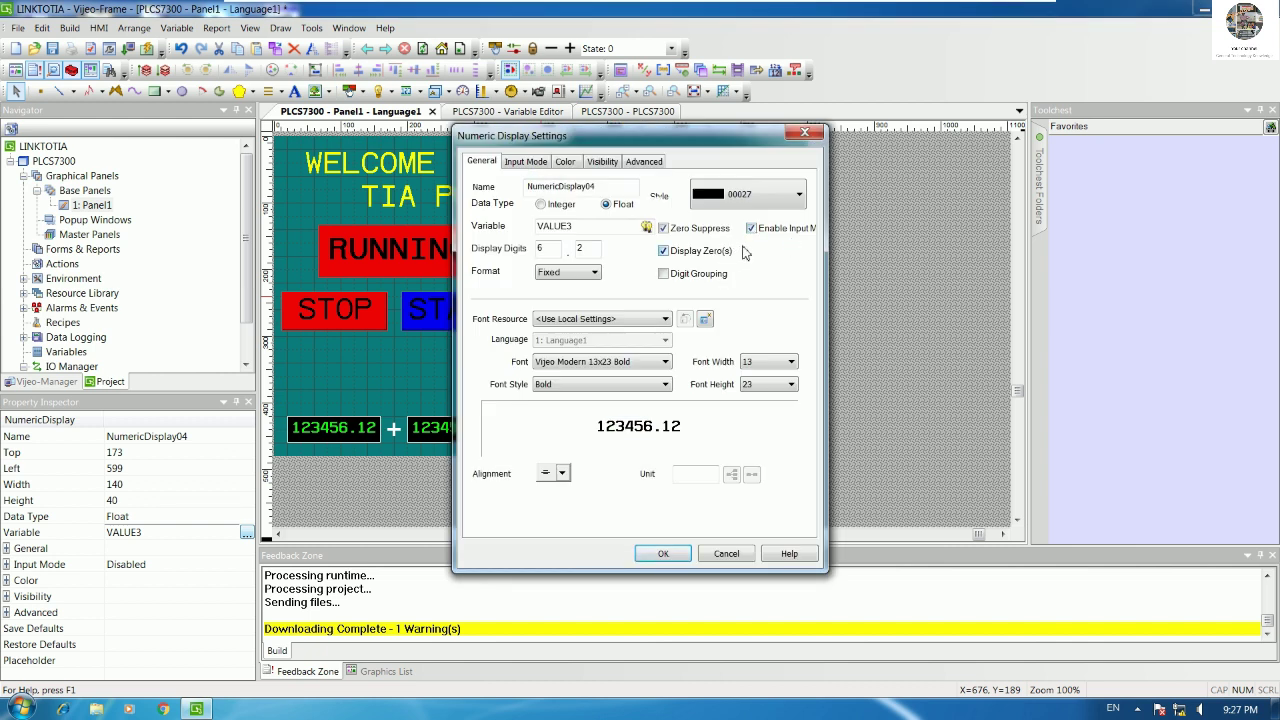
pyautogui.doubleClick(608, 228)
pyautogui.press('Delete')
pyautogui.click(541, 205)
# Step: Start a new external variable named SETTIMER for the SET TIME display, with memory area DB, data block 2 and address 2
pyautogui.click(647, 228)
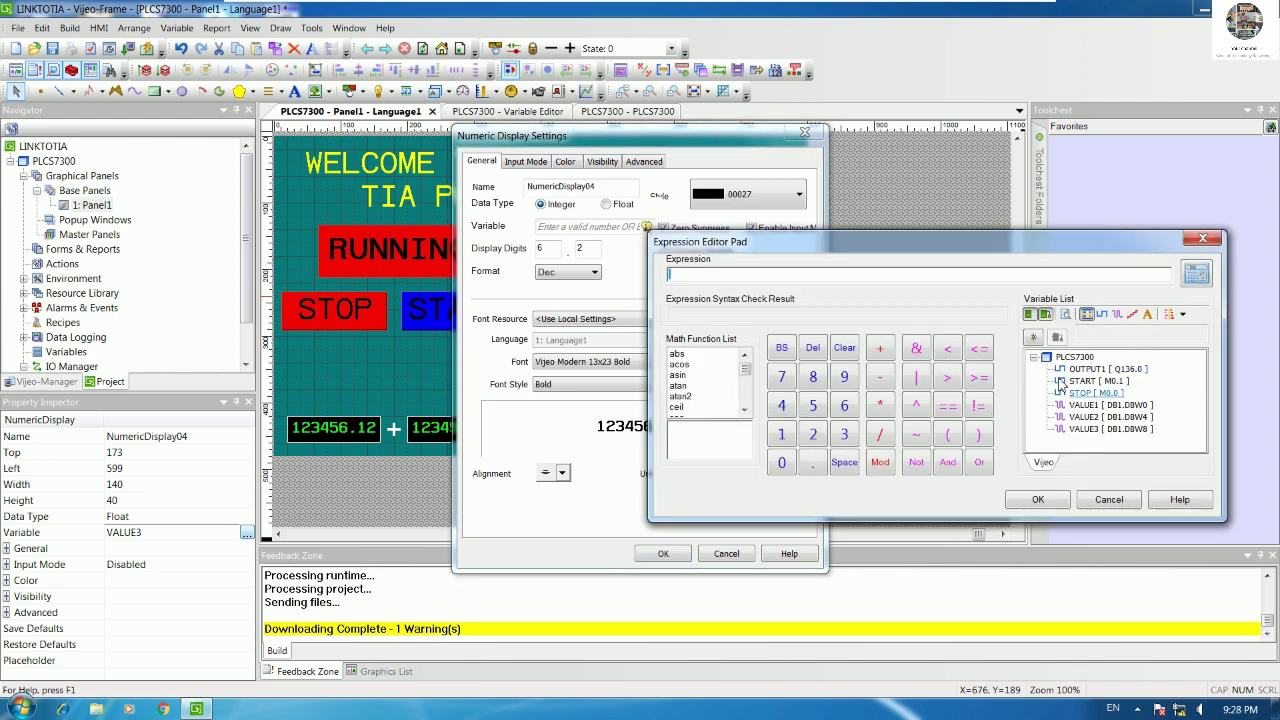
pyautogui.click(1034, 338)
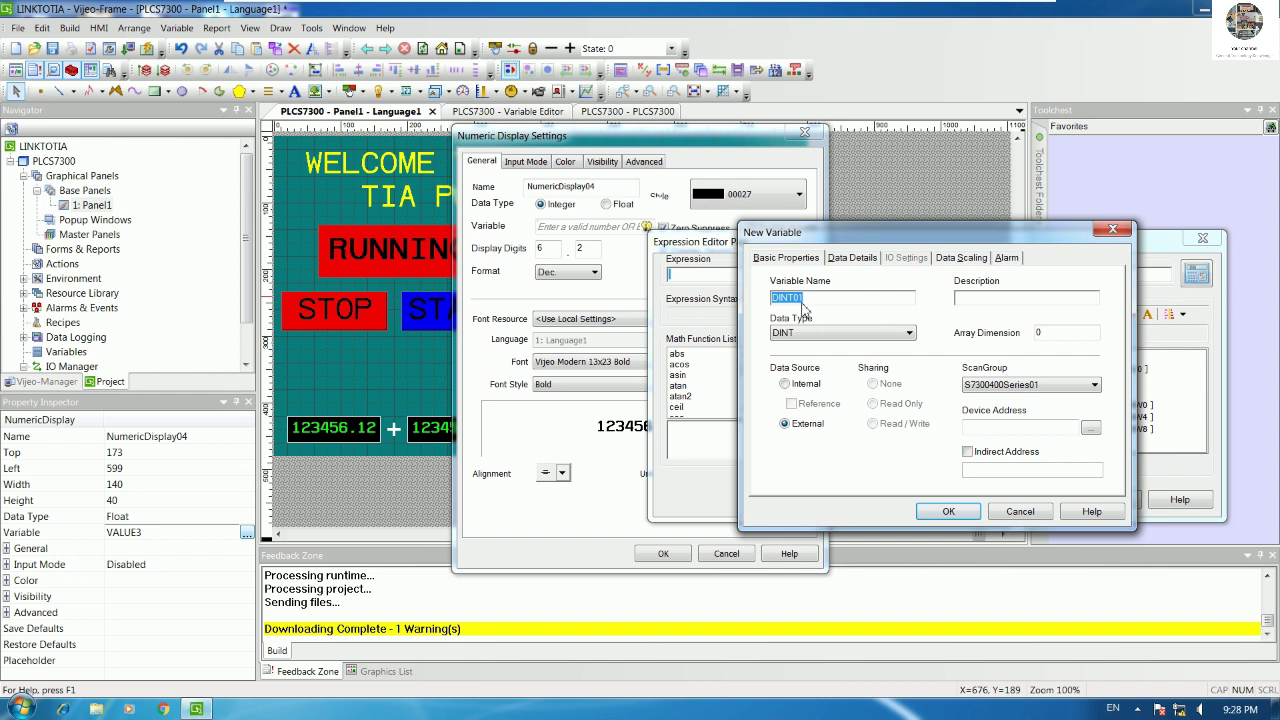
pyautogui.write('s')
pyautogui.click(1090, 427)
pyautogui.click(990, 328)
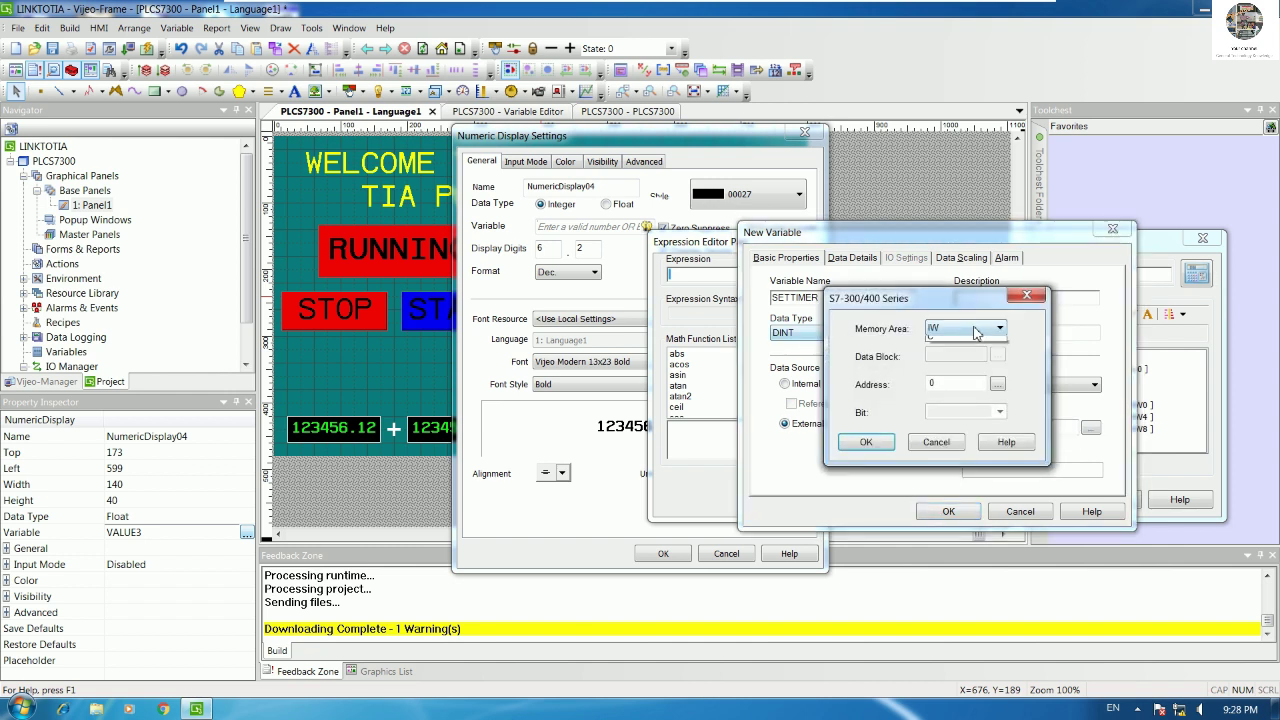
pyautogui.click(942, 385)
pyautogui.click(942, 385)
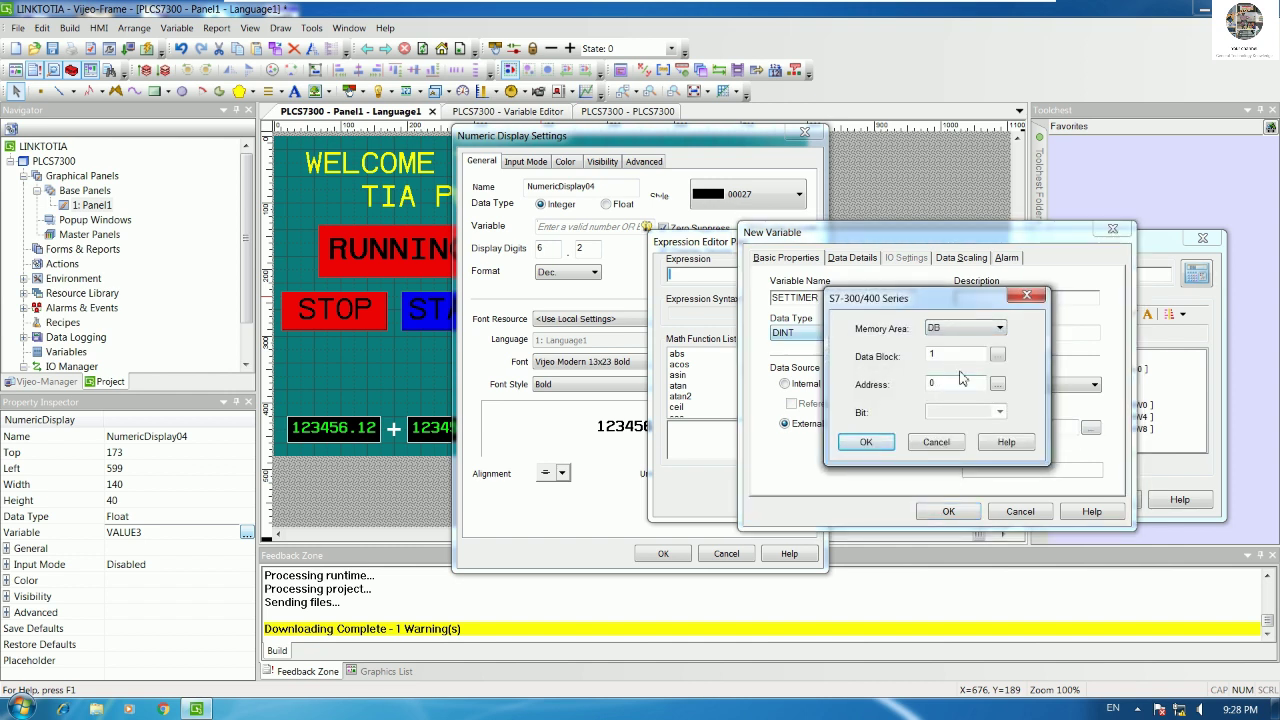
pyautogui.doubleClick(957, 360)
pyautogui.write('2')
pyautogui.press('Tab')
pyautogui.write('2')
pyautogui.click(866, 442)
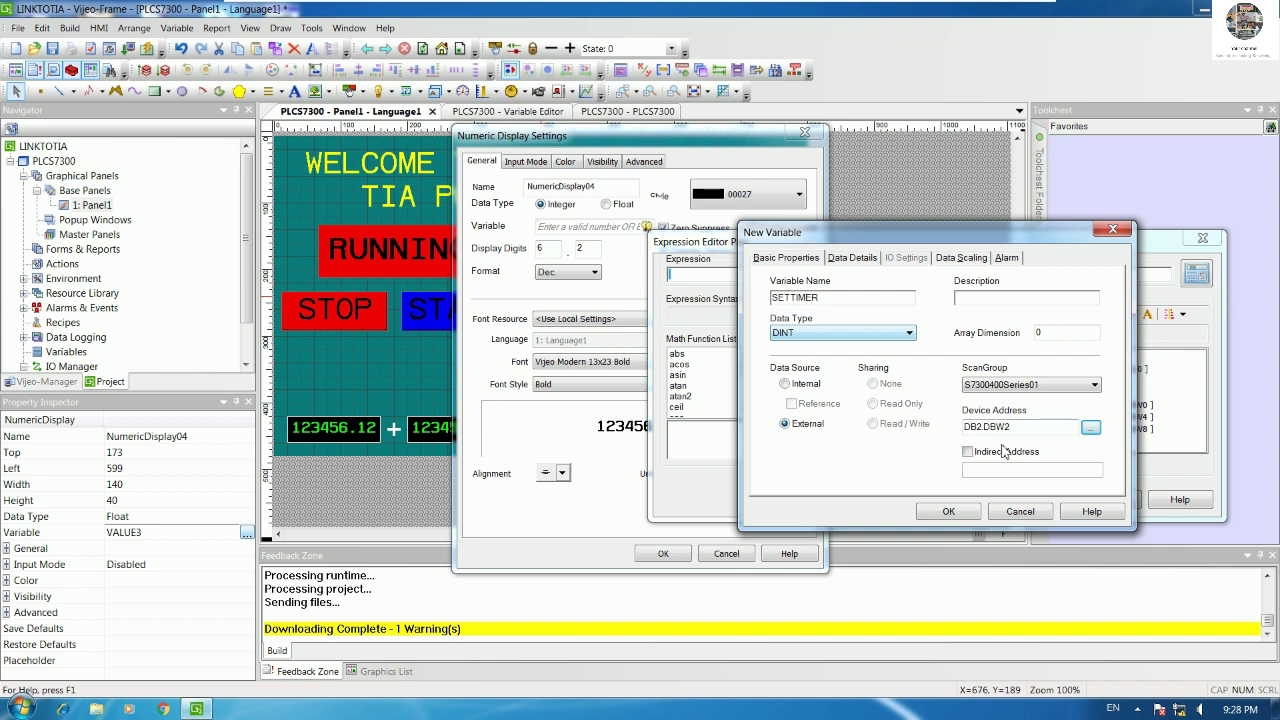
# Step: Choose DINT as SETTIMER's data type, create the variable, and assign it to the SET TIME display
pyautogui.click(828, 334)
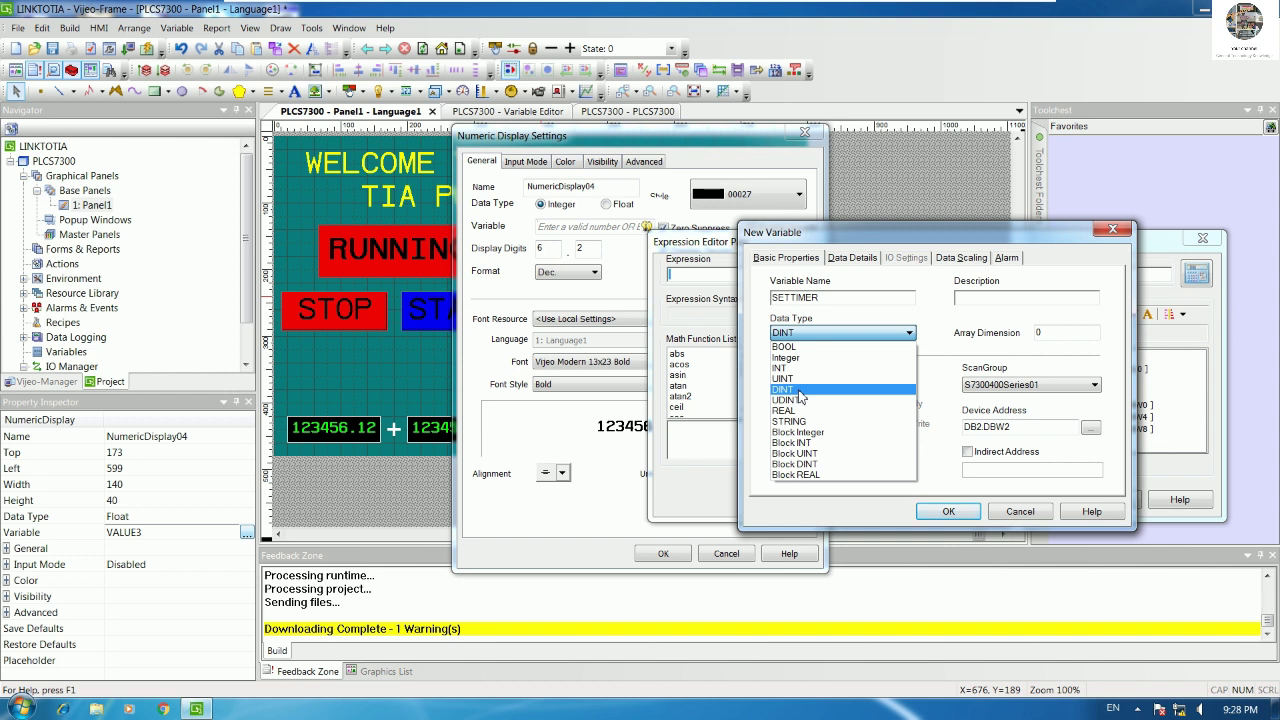
pyautogui.click(799, 390)
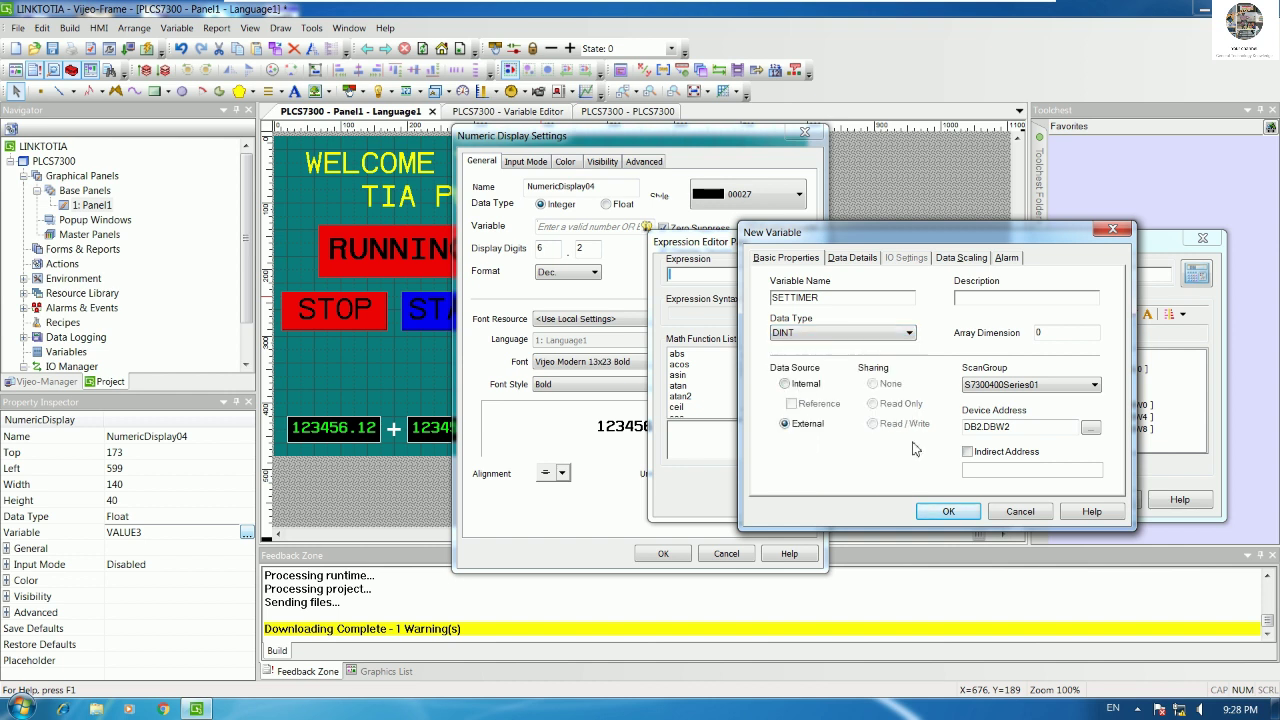
pyautogui.click(948, 511)
pyautogui.click(1035, 502)
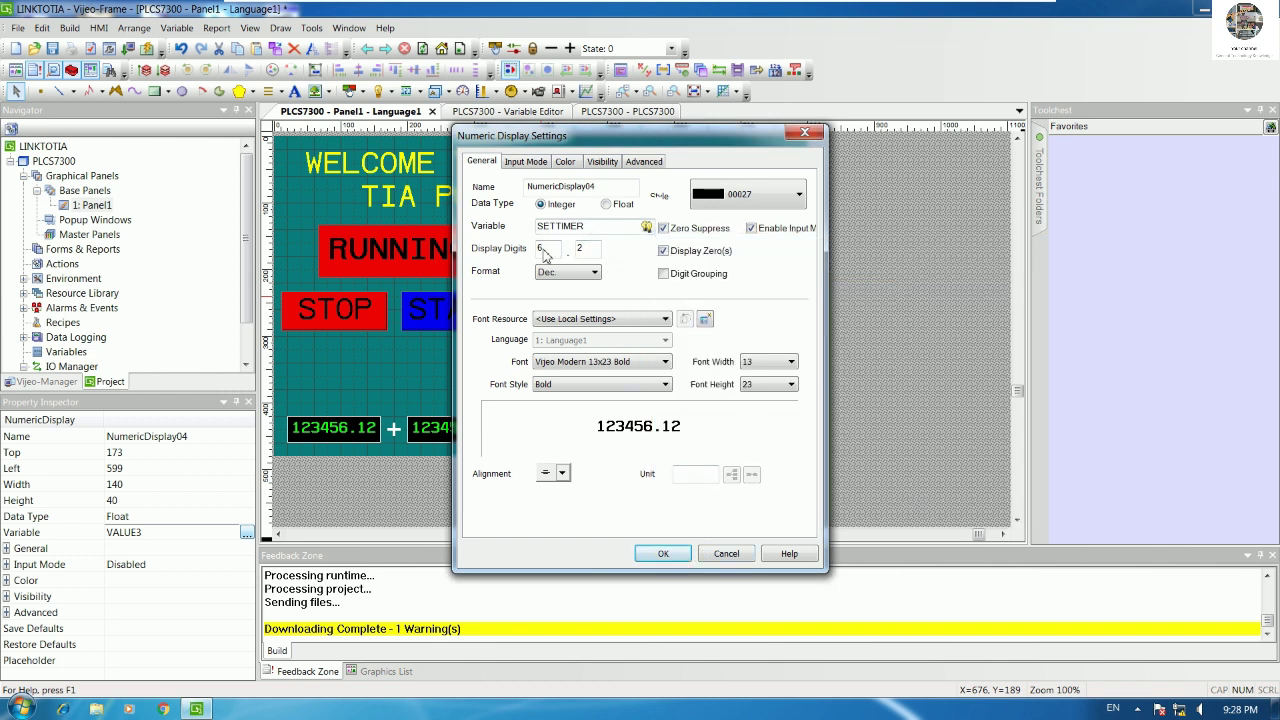
# Step: Set the SET TIME display to 8 digits with 0 decimals and apply its settings
pyautogui.click(593, 249)
pyautogui.doubleClick(548, 250)
pyautogui.moveTo(636, 143); pyautogui.dragTo(981, 147)
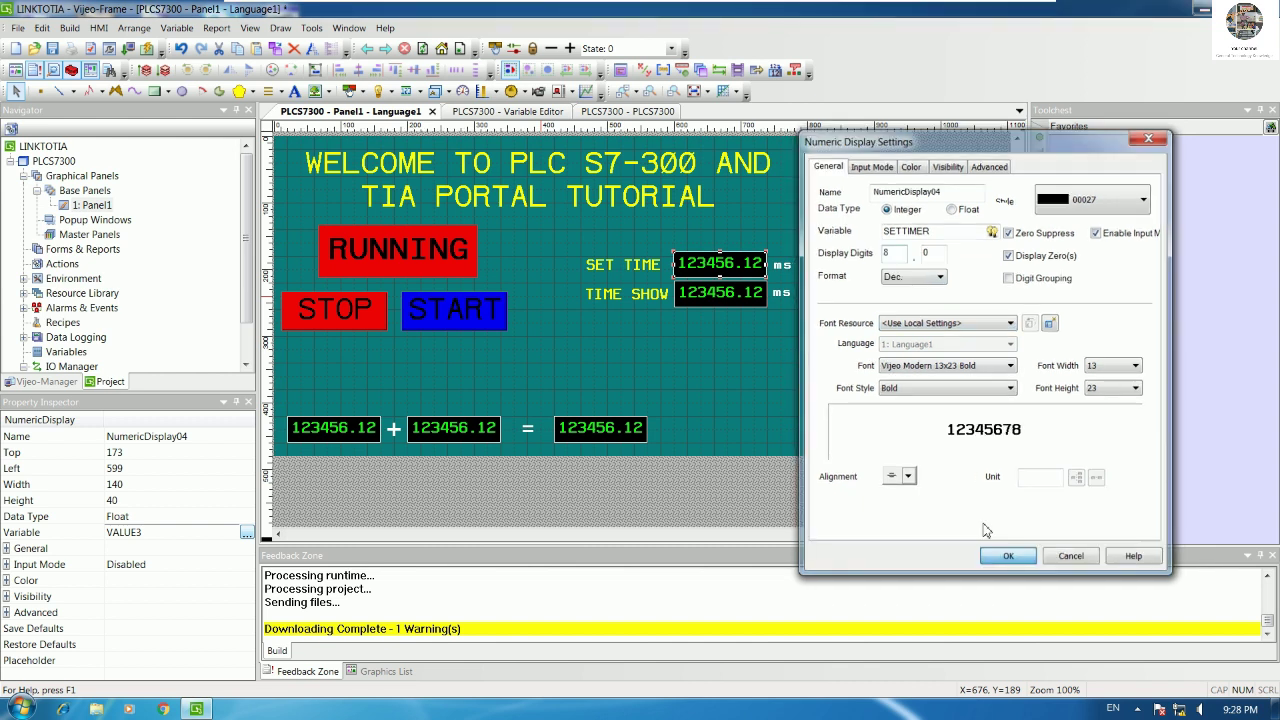
pyautogui.click(1000, 554)
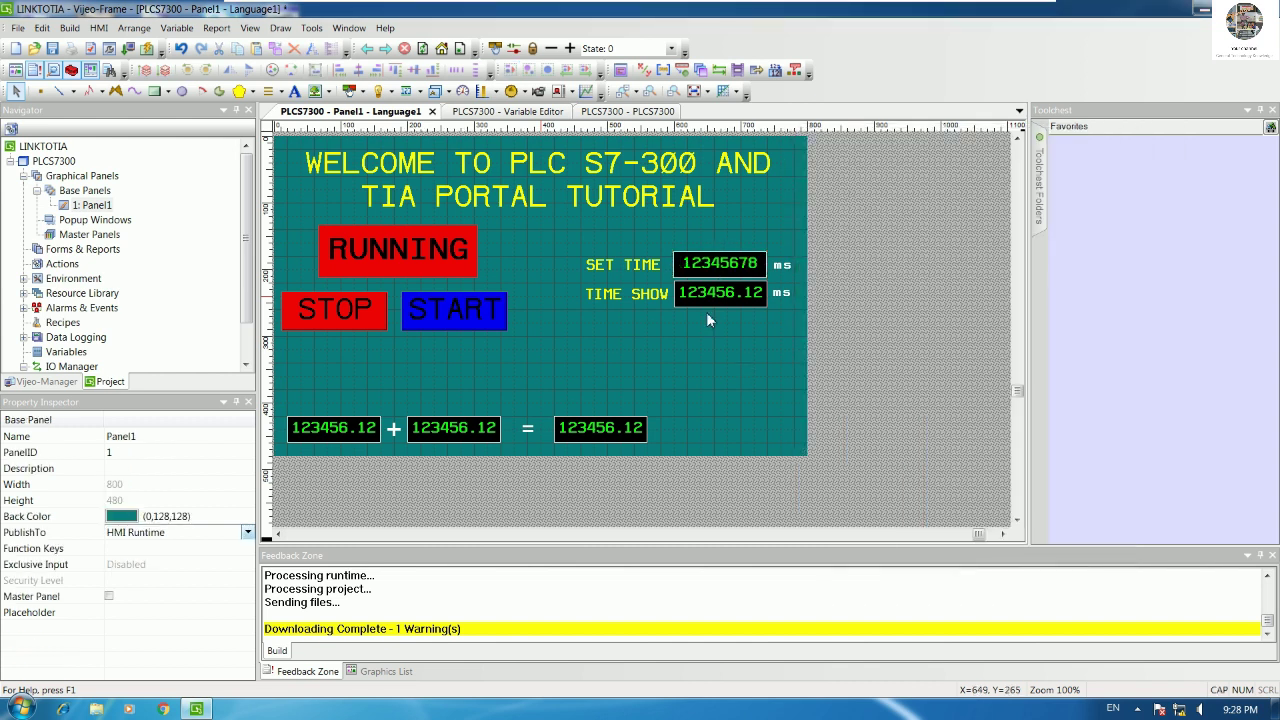
# Step: Set the TIME SHOW numeric display to 8 digits with 0 decimals and the Integer data type
pyautogui.click(731, 297)
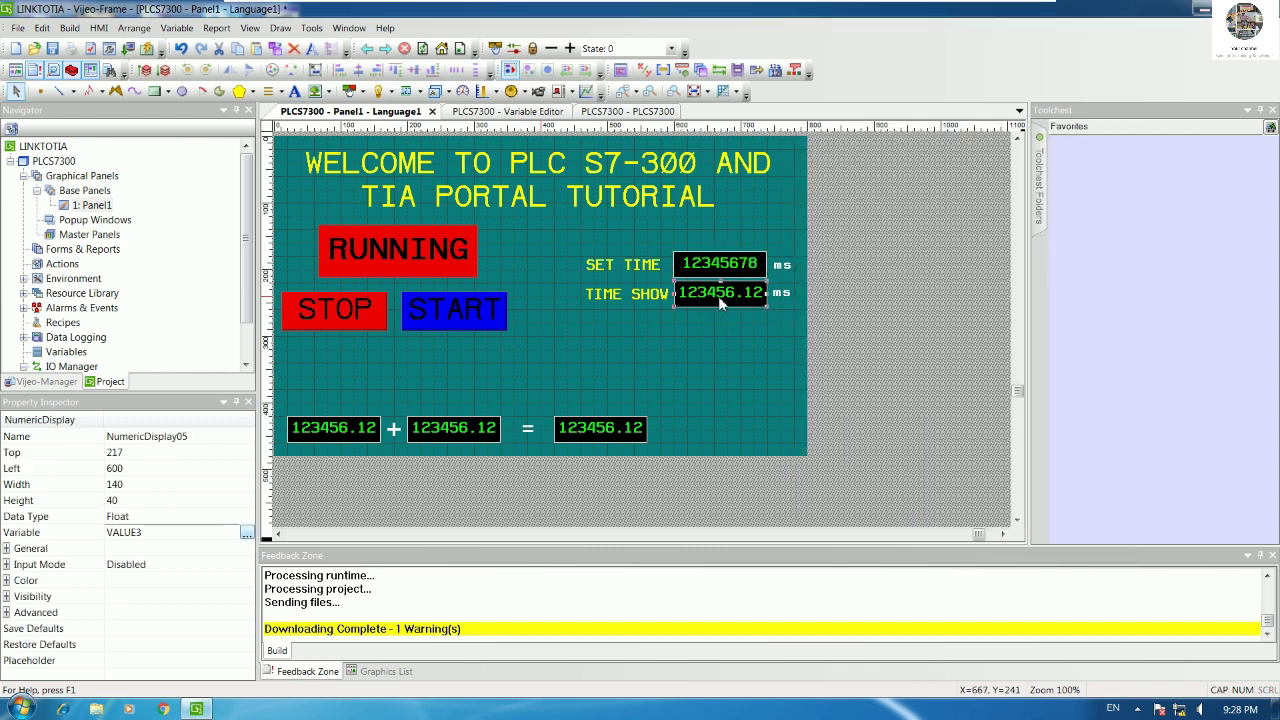
pyautogui.doubleClick(731, 297)
pyautogui.moveTo(725, 145); pyautogui.dragTo(1049, 159)
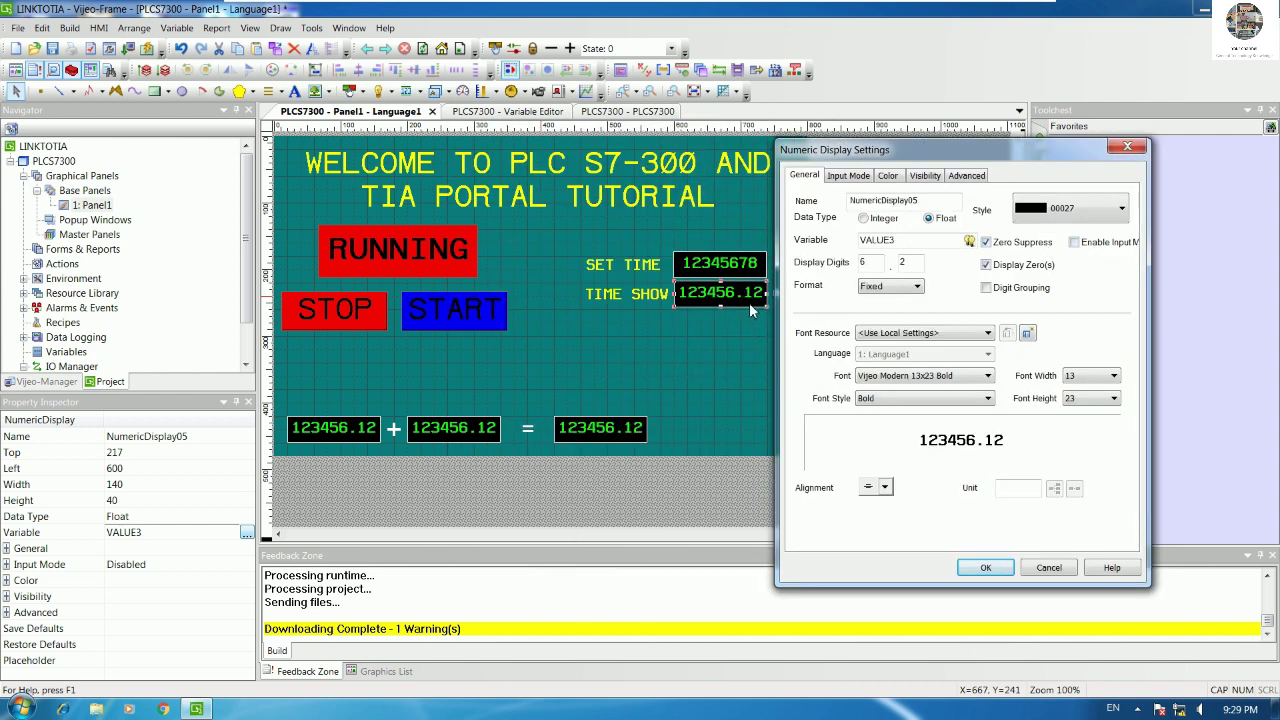
pyautogui.click(904, 265)
pyautogui.hotkey('shift', 'Home')
pyautogui.hotkey('shift', 'Tab')
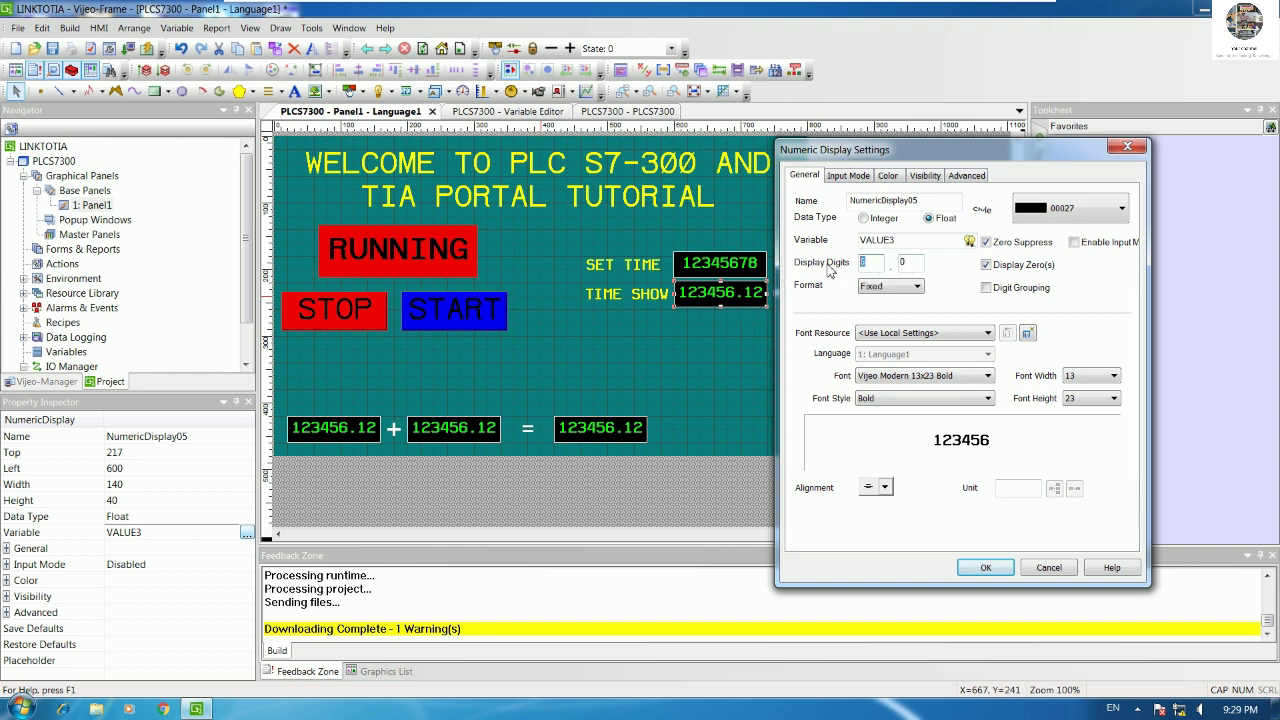
pyautogui.write('8')
pyautogui.press('Tab')
pyautogui.click(876, 220)
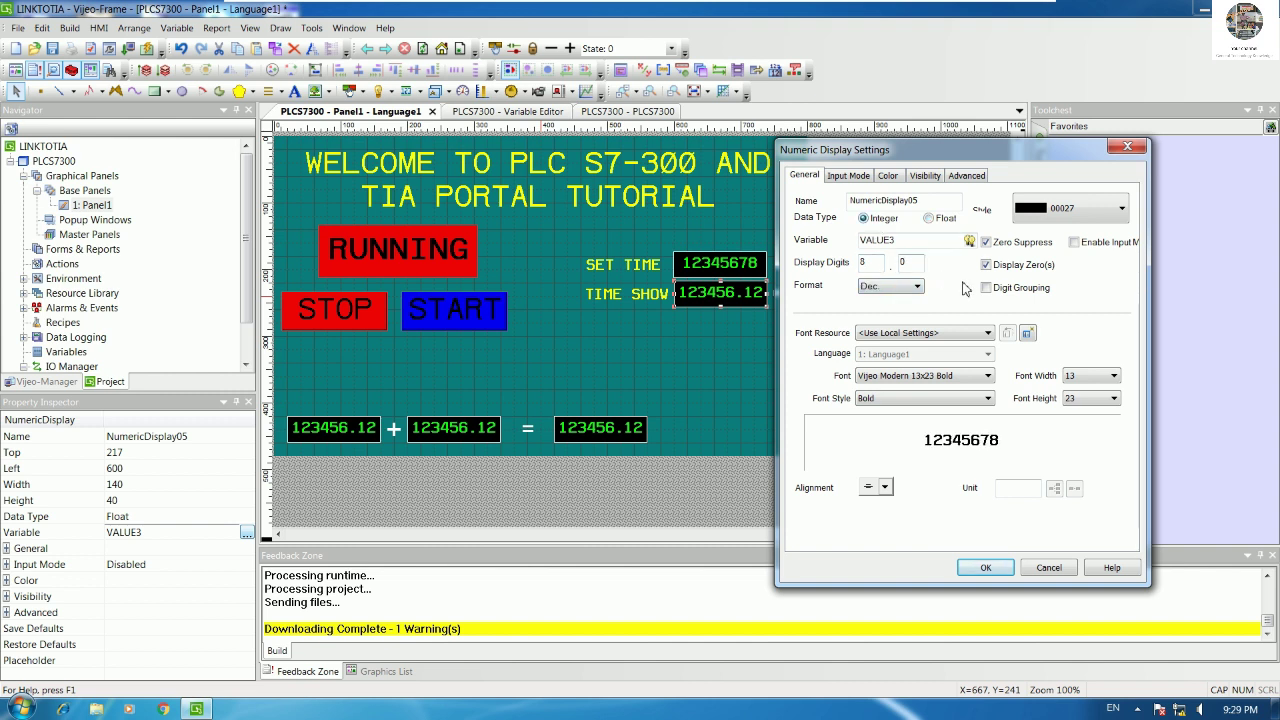
# Step: Clear the TIME SHOW display's variable and start a new DINT variable named TIMESHOW for it
pyautogui.doubleClick(905, 243)
pyautogui.press('BackSpace')
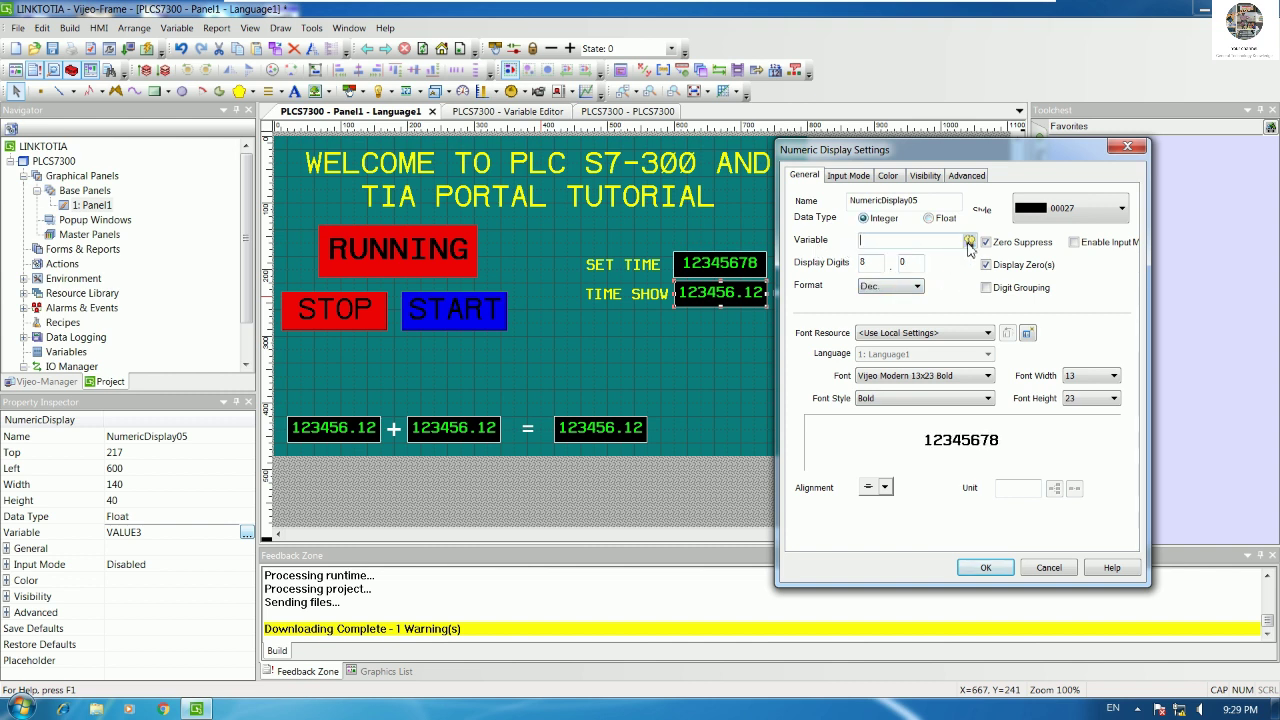
pyautogui.click(969, 243)
pyautogui.click(1093, 350)
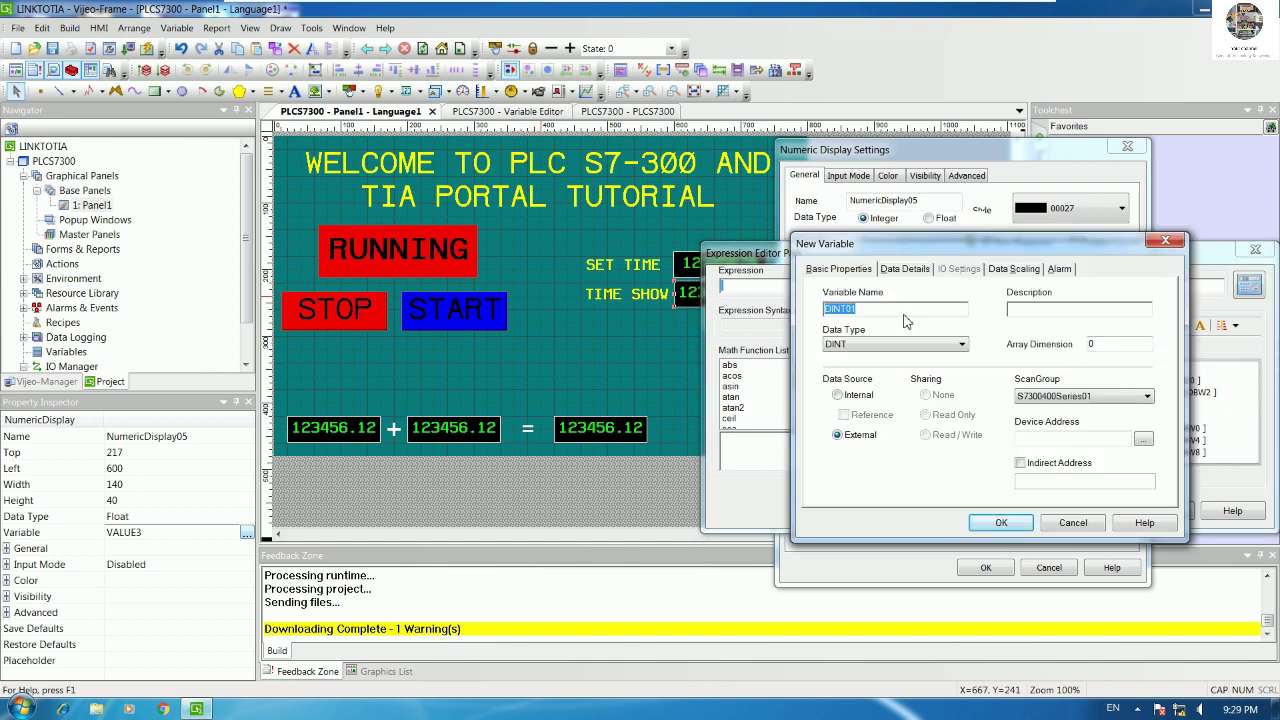
pyautogui.write('TIMESHOW')
pyautogui.click(955, 345)
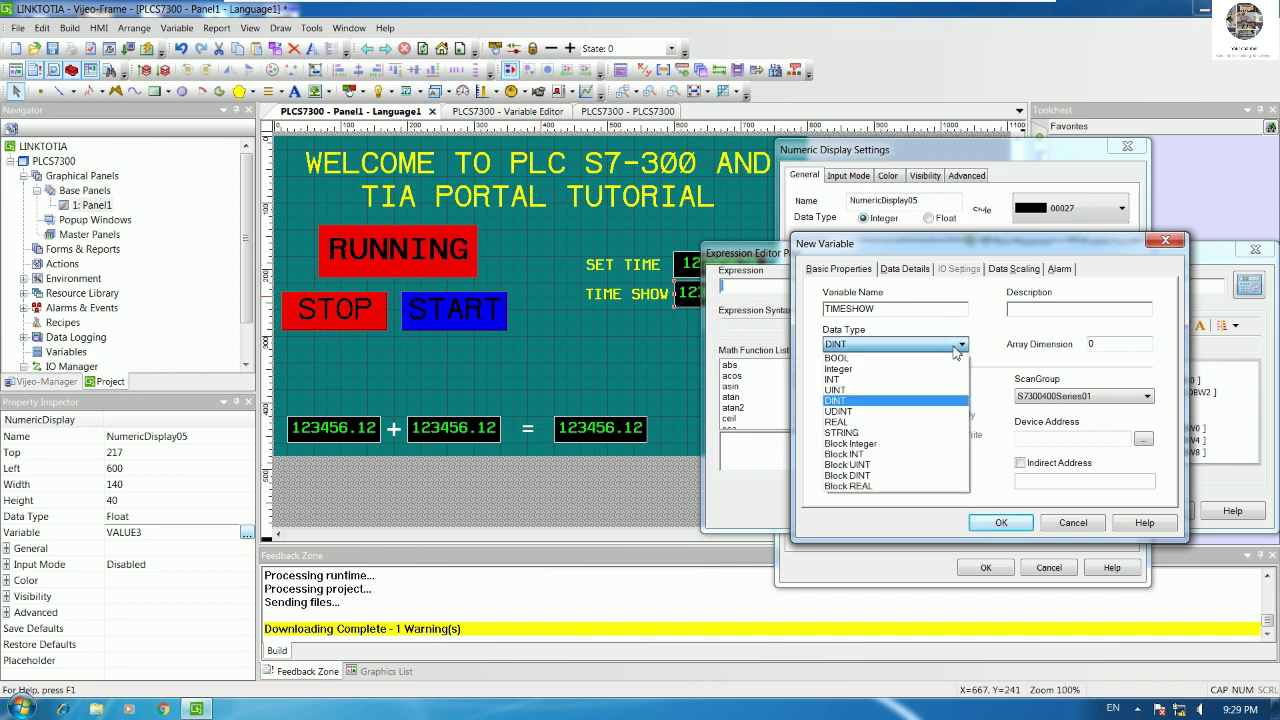
pyautogui.click(858, 405)
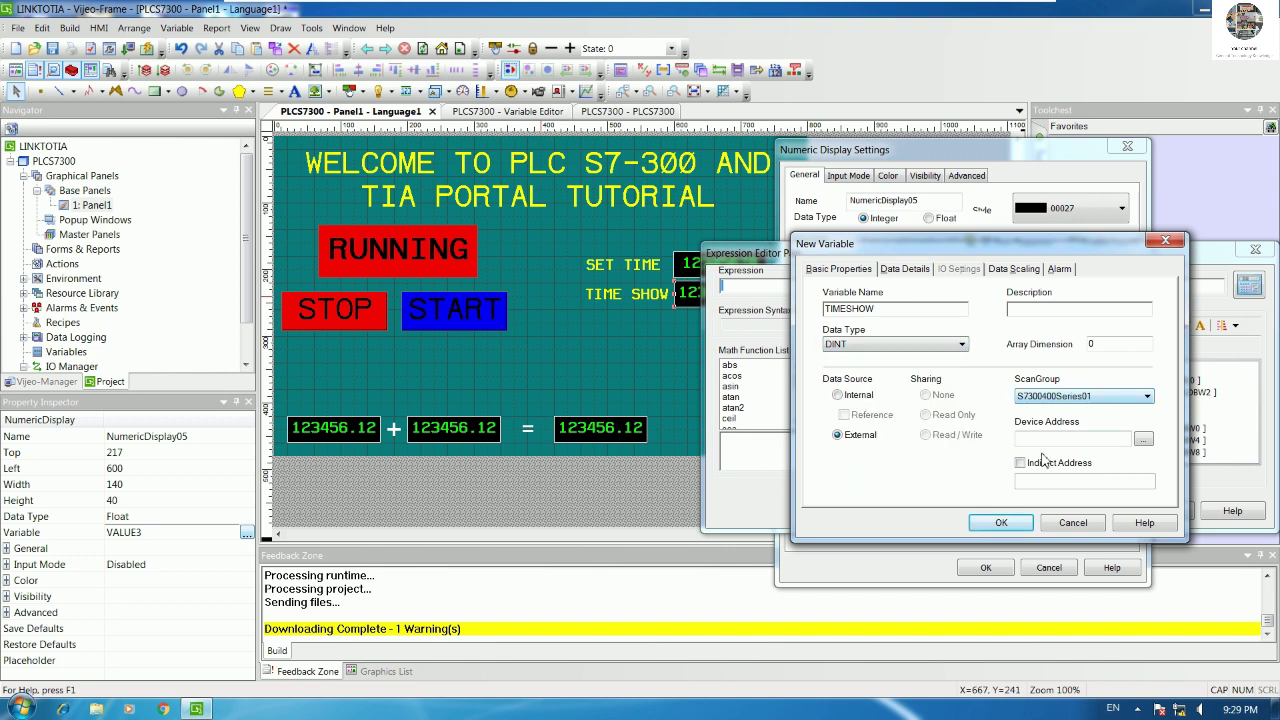
# Step: Set TIMESHOW's device address to memory area DB, data block 2, address 8
pyautogui.click(1143, 440)
pyautogui.click(1030, 340)
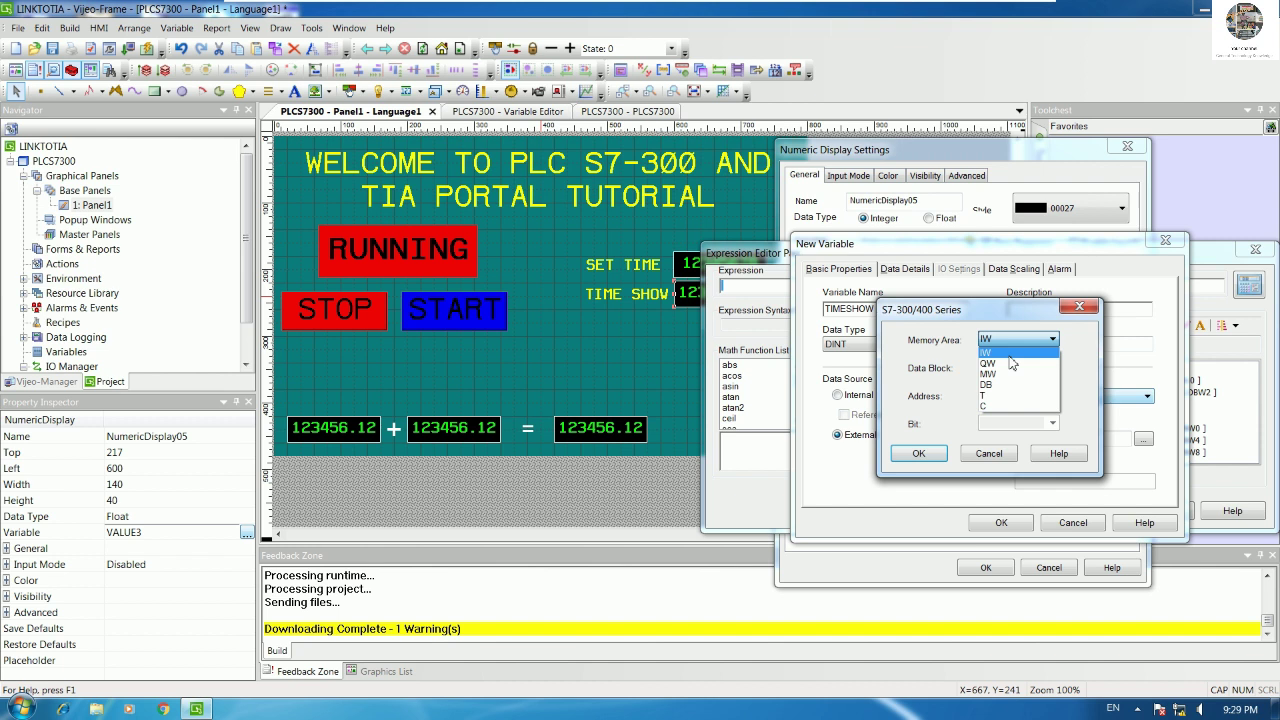
pyautogui.click(995, 385)
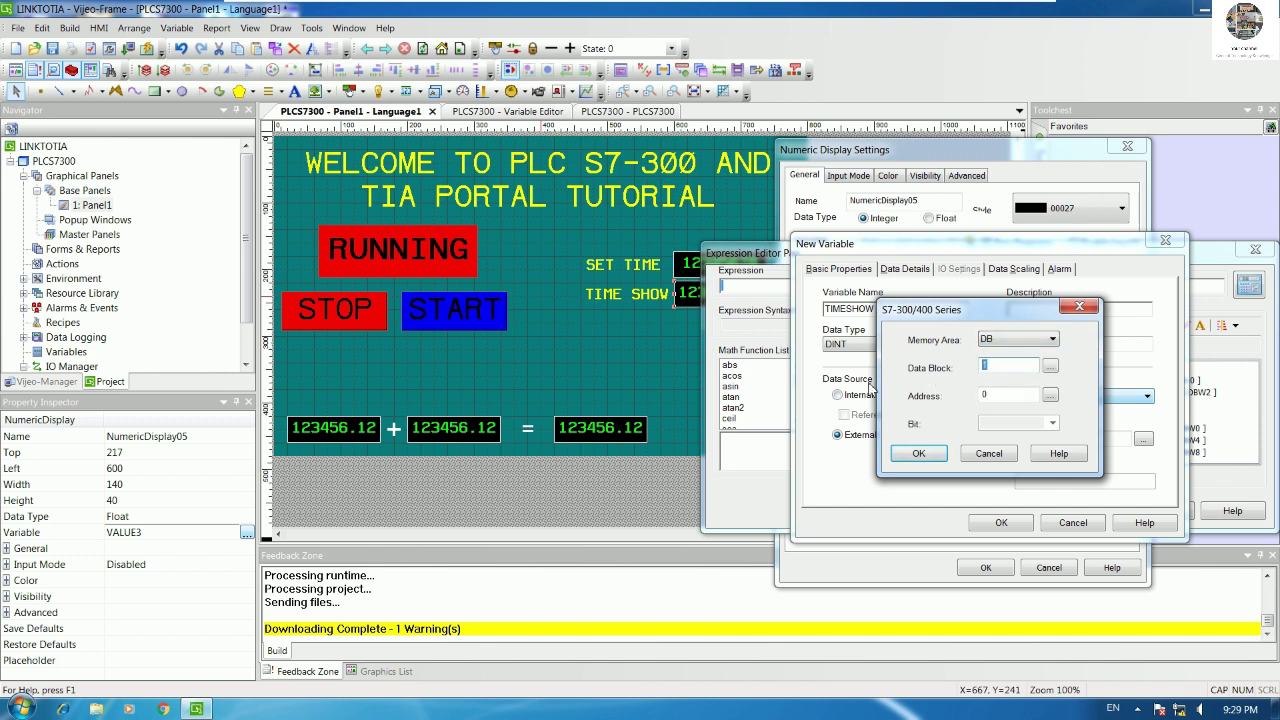
pyautogui.write('2')
pyautogui.press('Tab')
pyautogui.write('8')
pyautogui.click(918, 453)
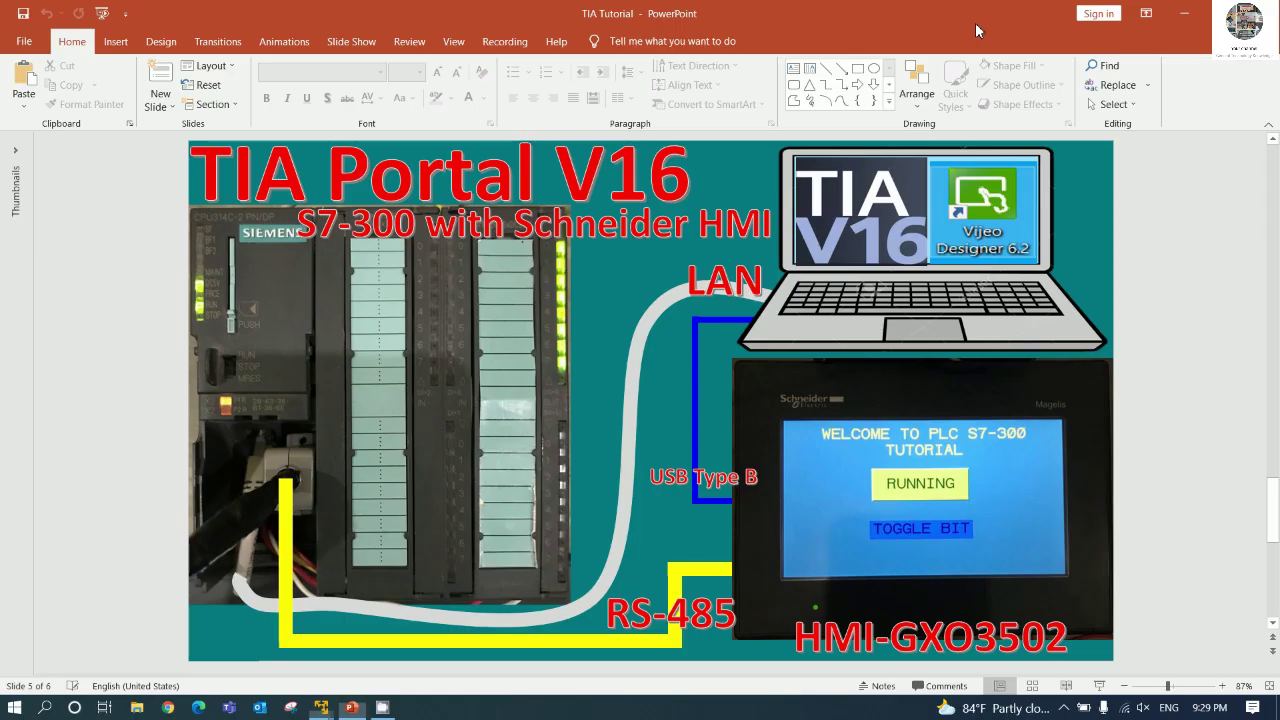
# Step: Switch to TIA Portal to check the TON timer's ET address, and return to the TIMESHOW variable settings
pyautogui.moveTo(328, 712)
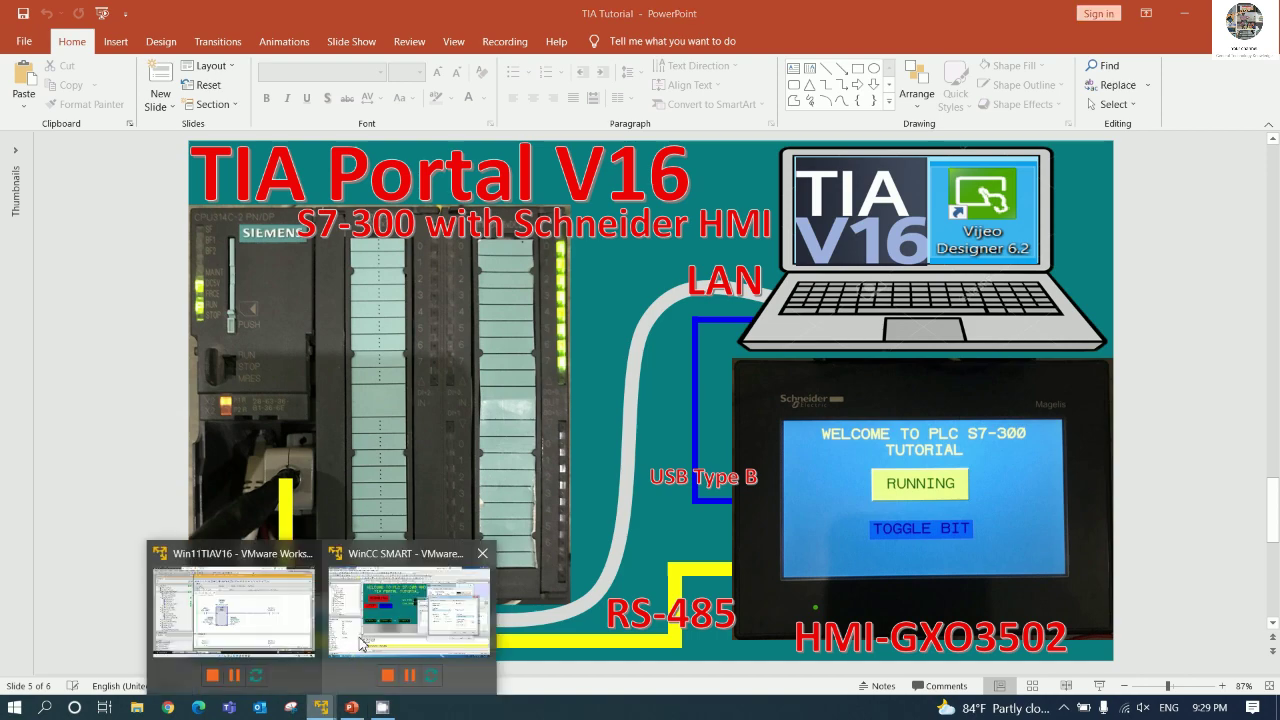
pyautogui.click(298, 632)
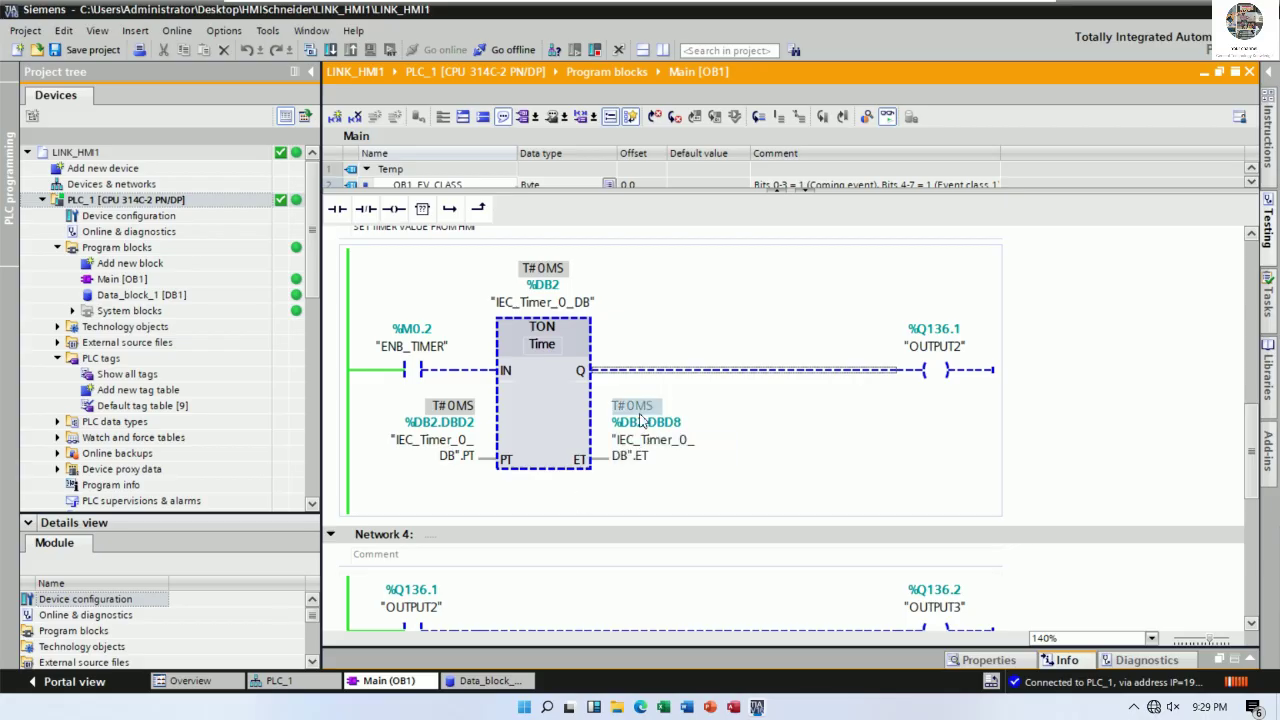
pyautogui.click(994, 11)
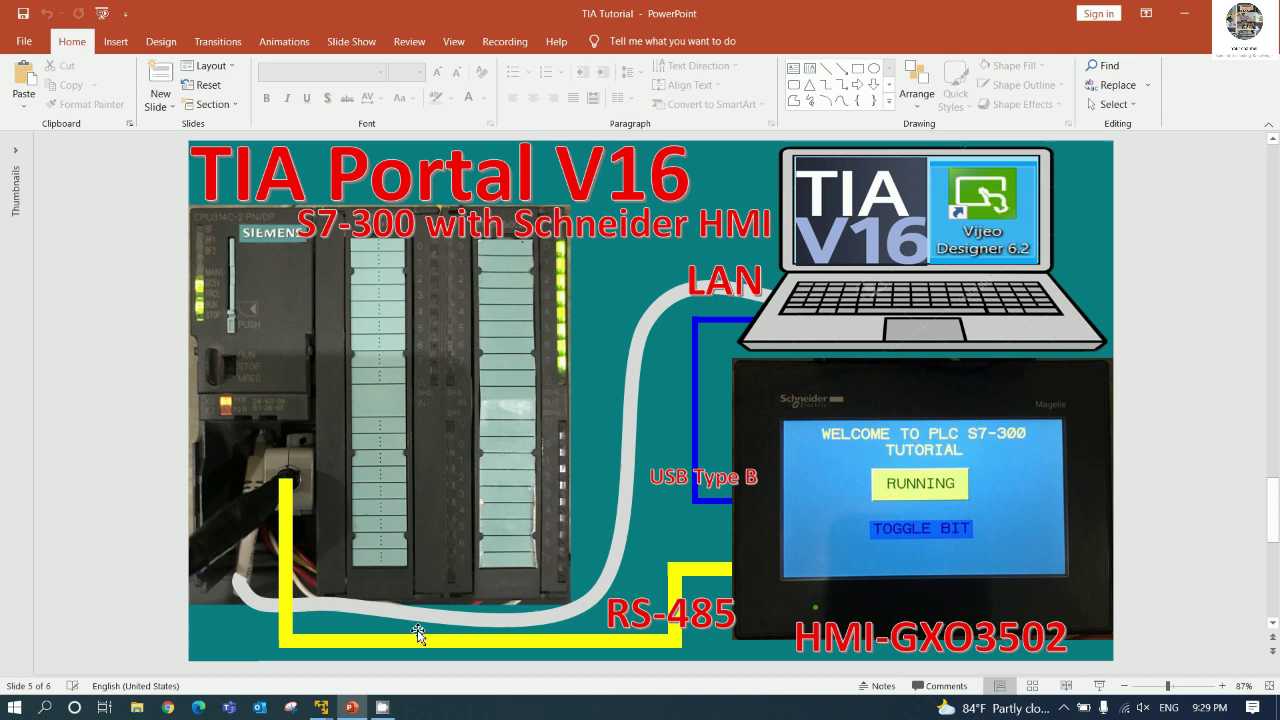
pyautogui.moveTo(330, 708)
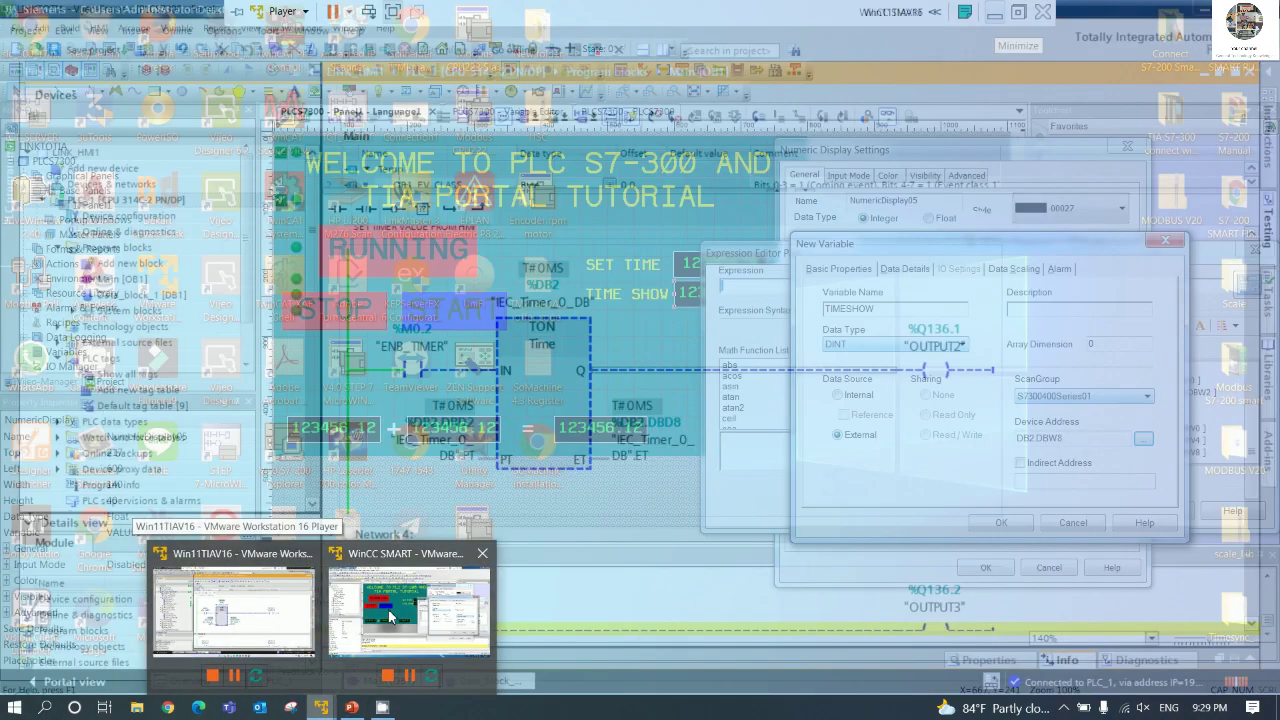
pyautogui.click(410, 610)
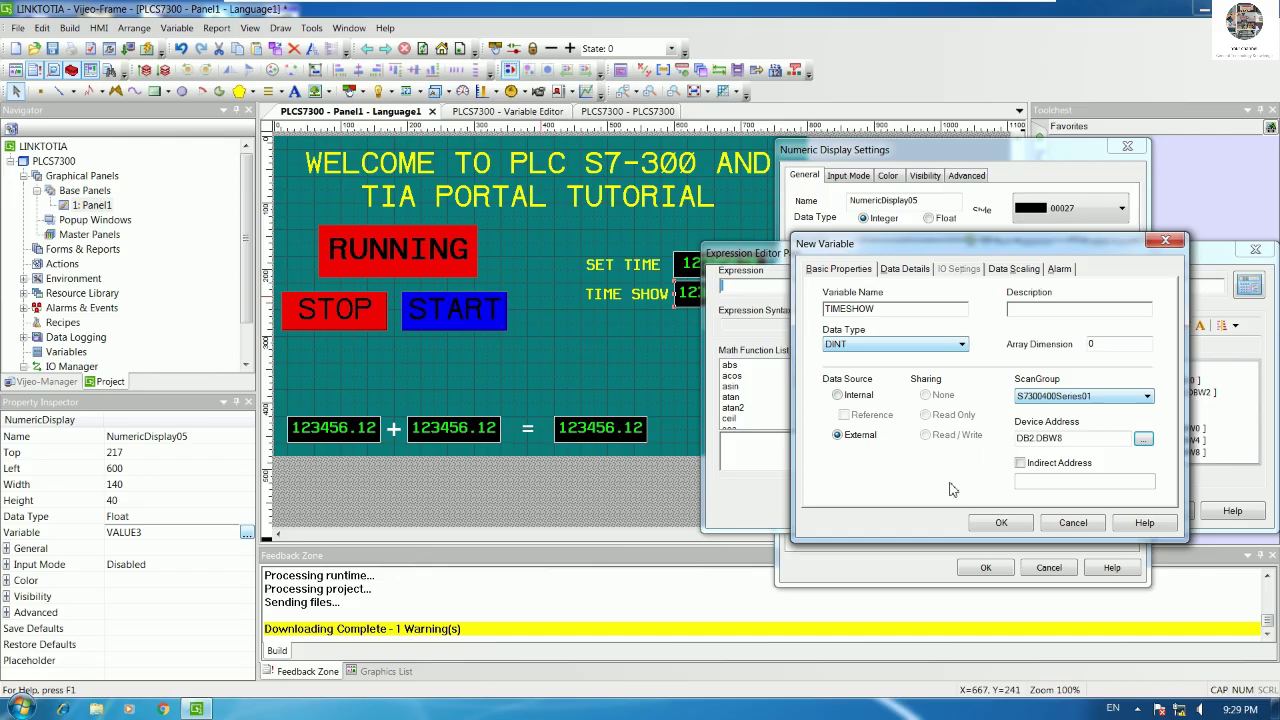
# Step: Save the TIMESHOW variable and assign it to the TIME SHOW numeric display
pyautogui.click(1084, 445)
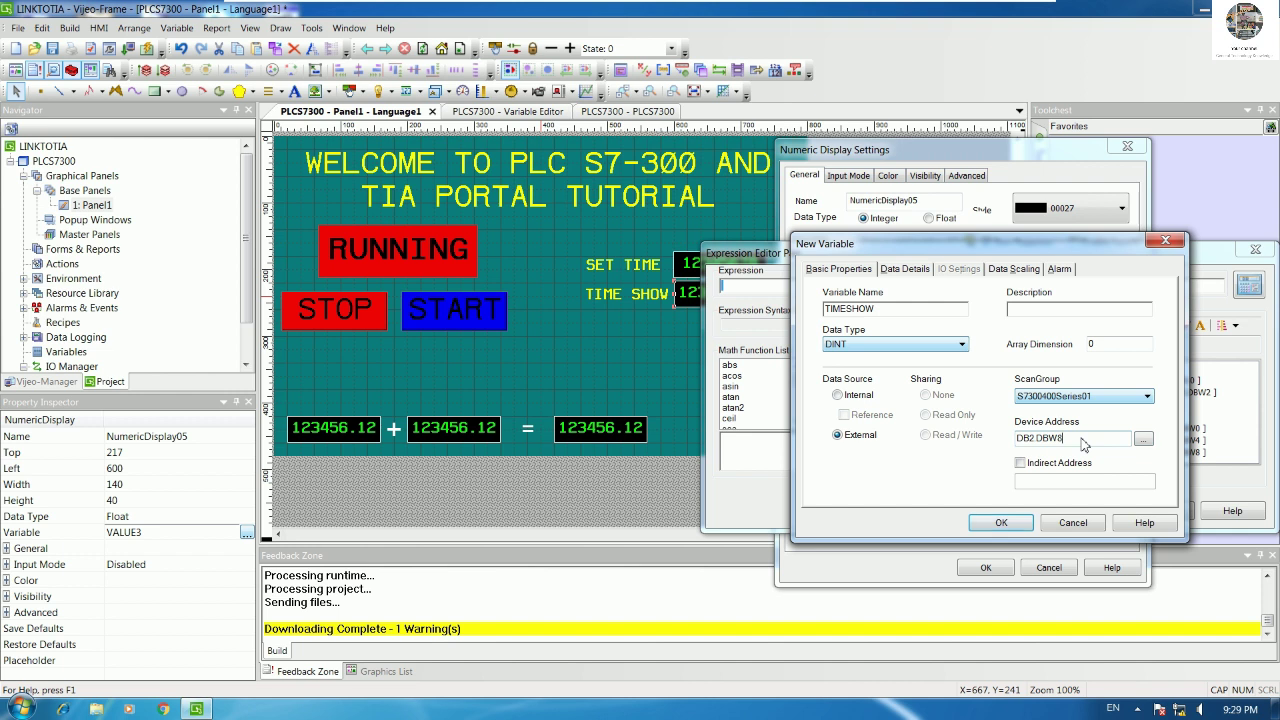
pyautogui.click(992, 524)
pyautogui.click(1091, 512)
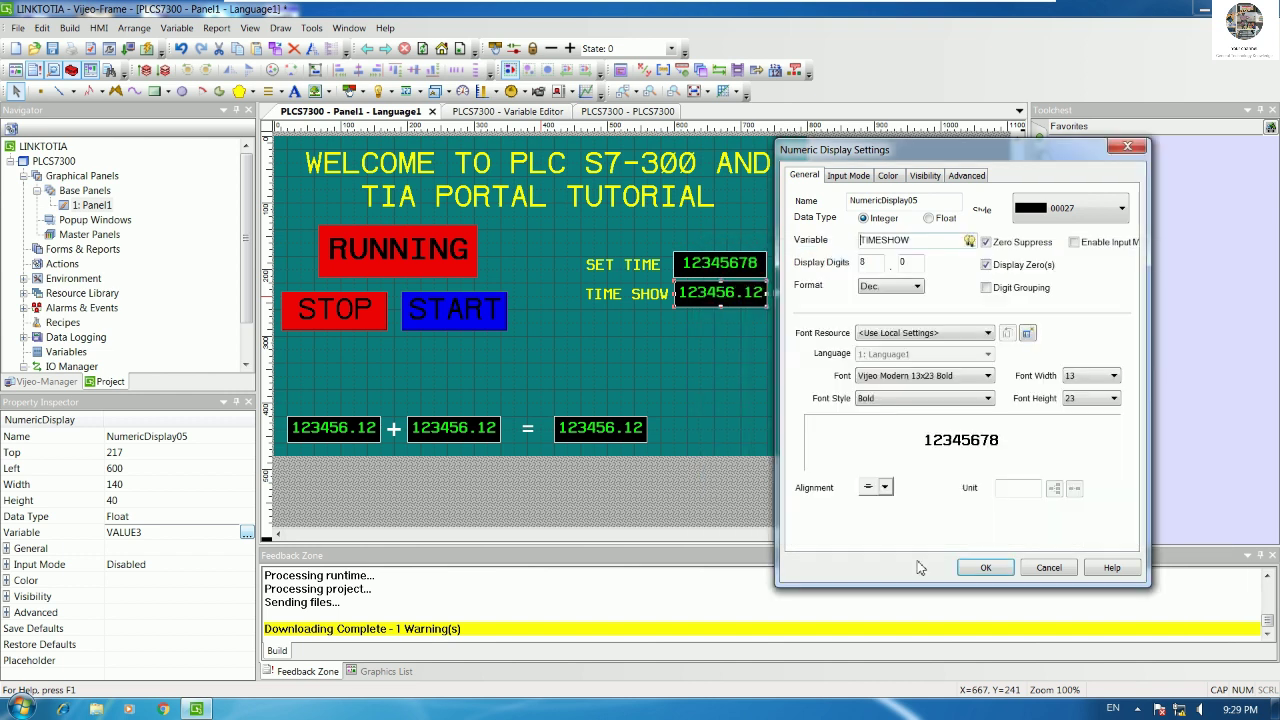
pyautogui.click(984, 568)
pyautogui.click(752, 386)
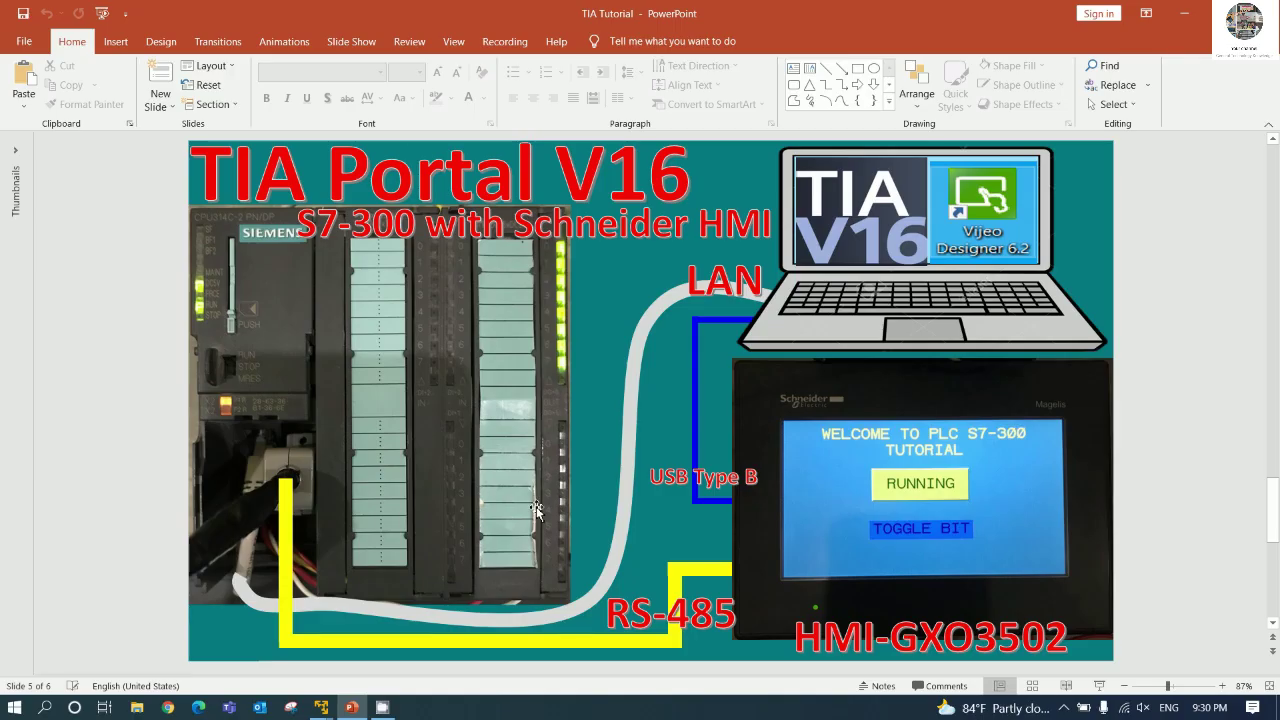
# Step: Switch to TIA Portal to check the contact enabling the TON timer, and return to the Vijeo Designer panel
pyautogui.moveTo(321, 707)
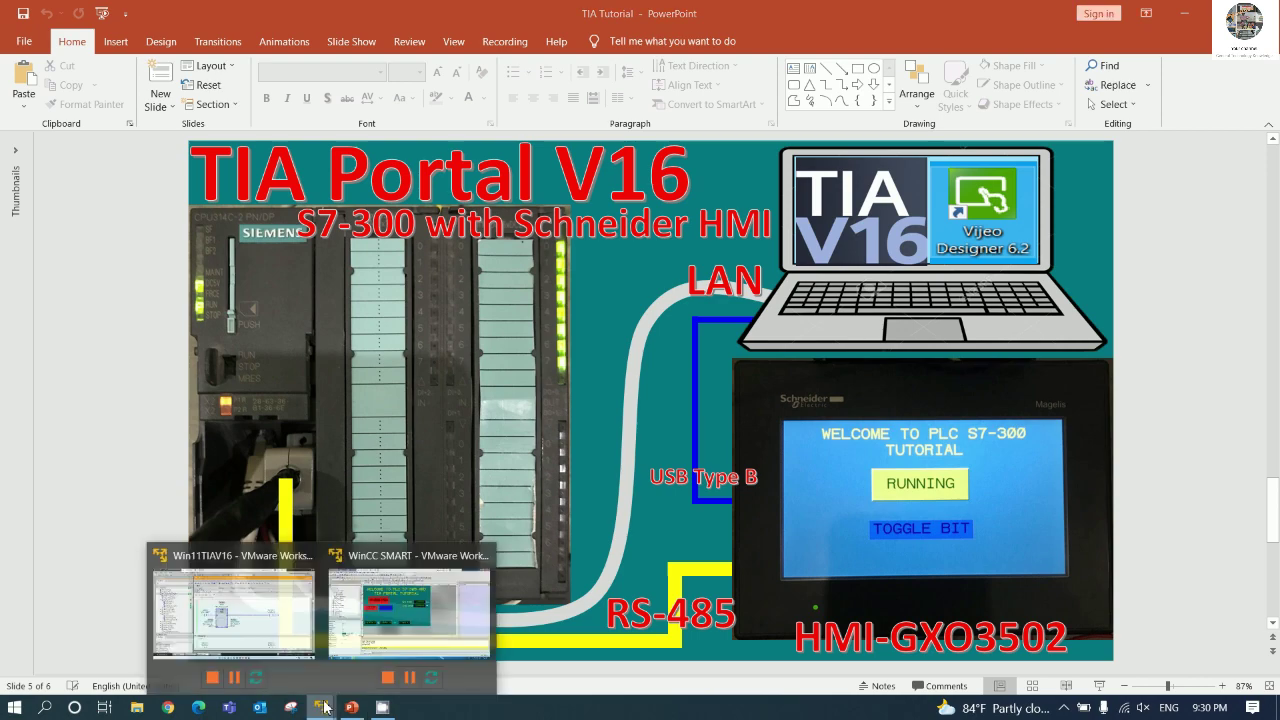
pyautogui.click(250, 620)
pyautogui.click(395, 370)
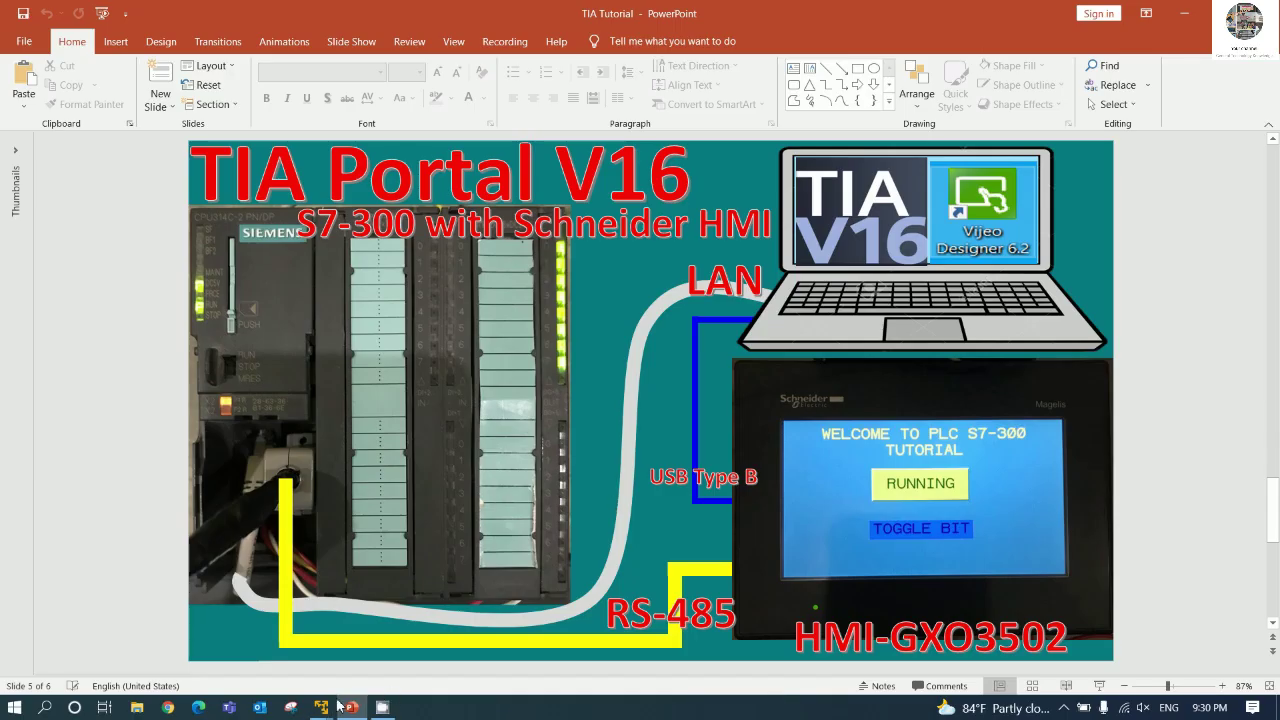
pyautogui.moveTo(325, 707)
pyautogui.click(405, 612)
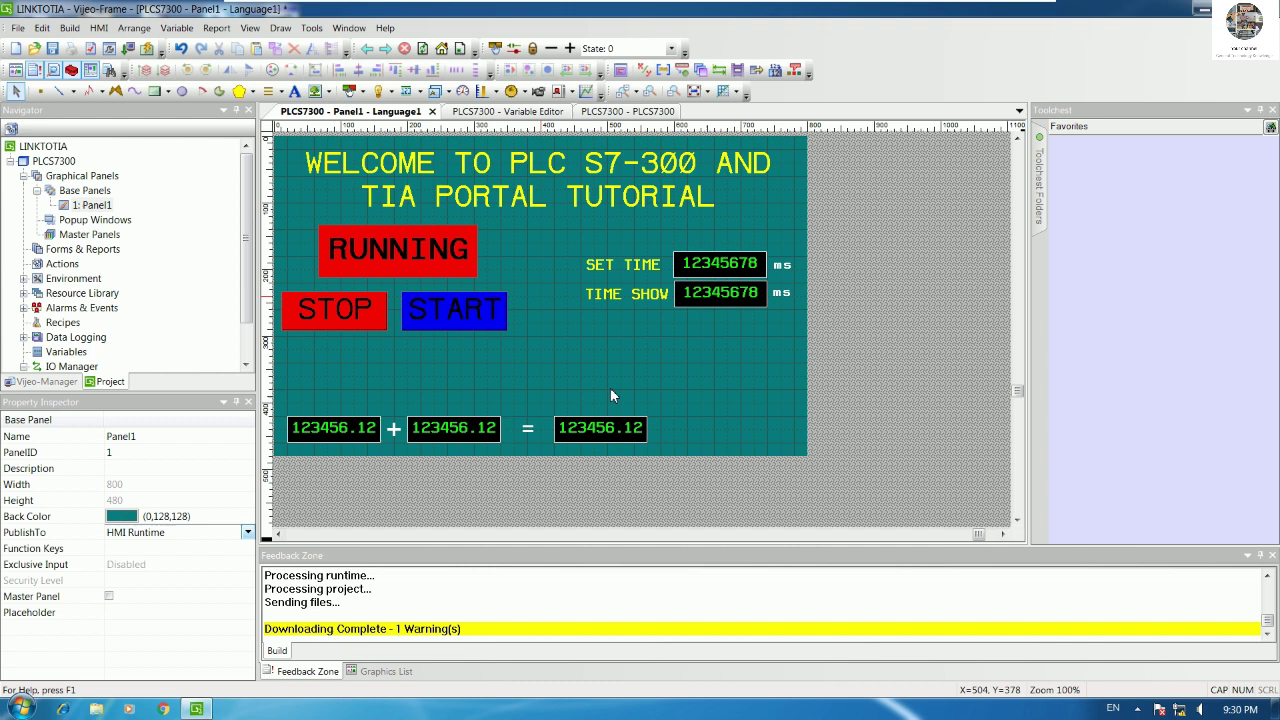
# Step: Duplicate the START button and place the 160 by 40 copy just above the SET TIME display
pyautogui.click(444, 311)
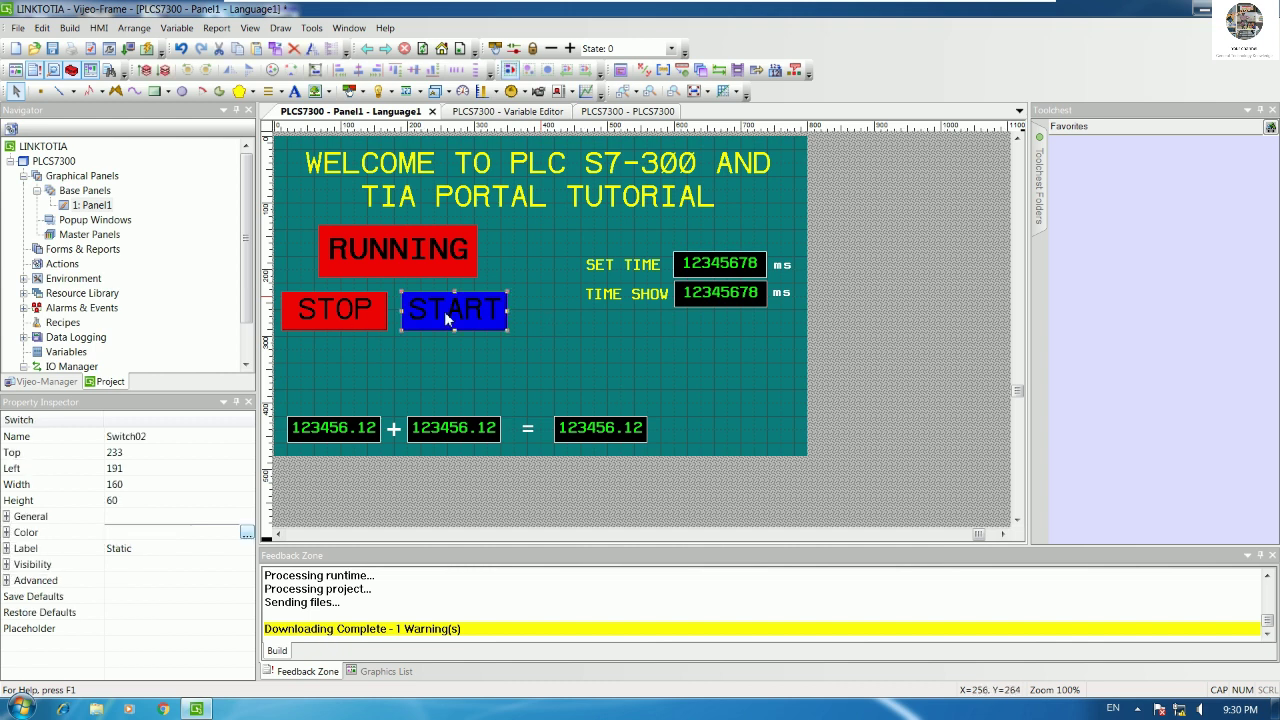
pyautogui.rightClick(448, 311)
pyautogui.click(506, 373)
pyautogui.rightClick(558, 323)
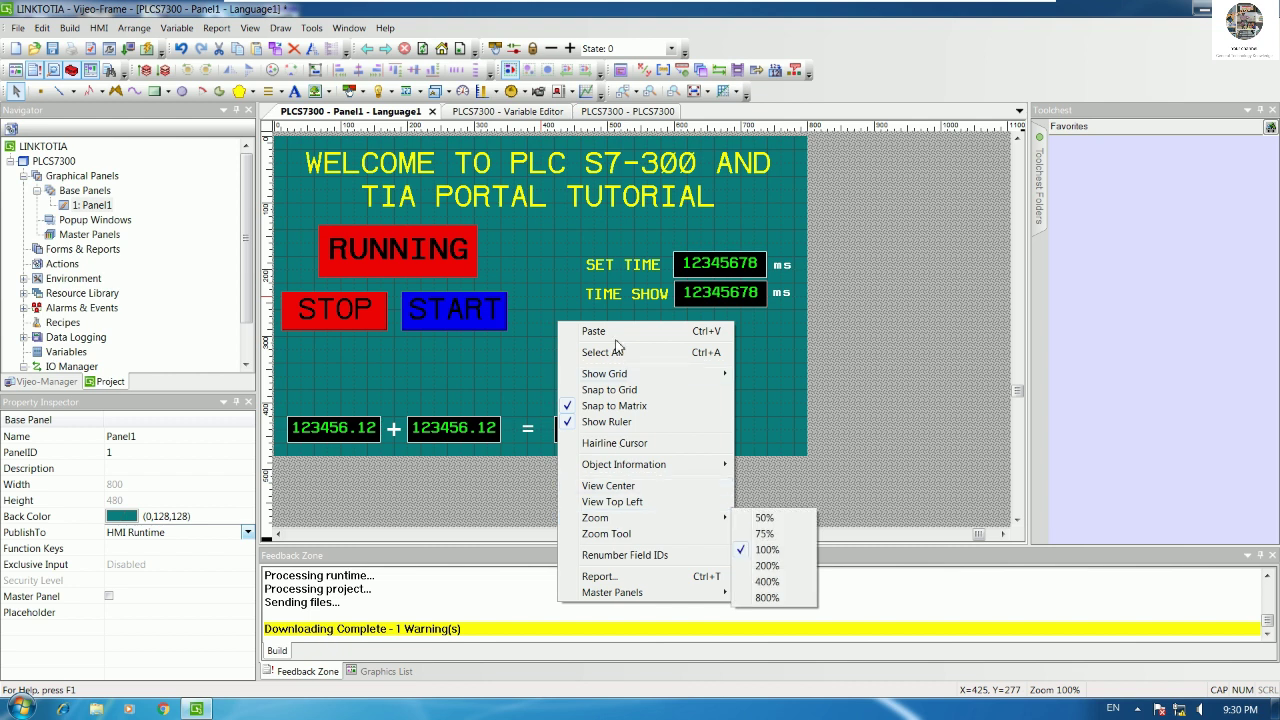
pyautogui.click(615, 336)
pyautogui.moveTo(460, 314); pyautogui.dragTo(716, 229)
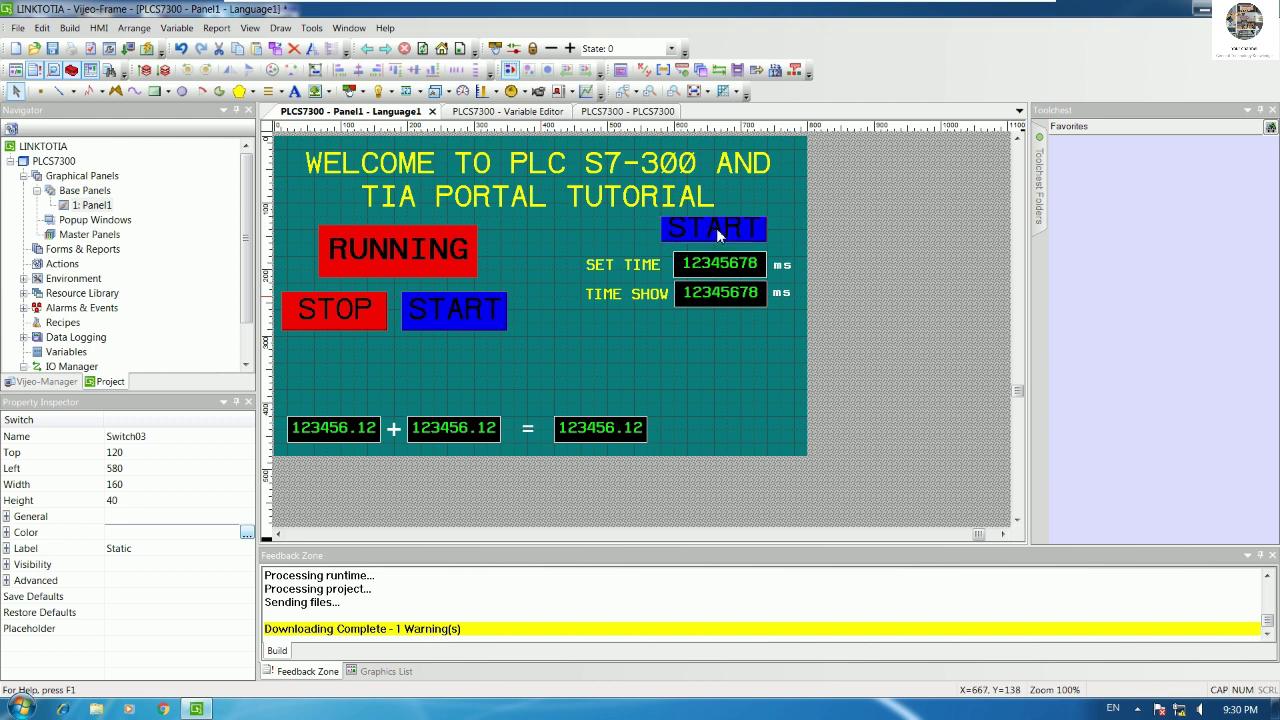
# Step: Change the copied button's label text to ENABLE TIMER
pyautogui.doubleClick(716, 228)
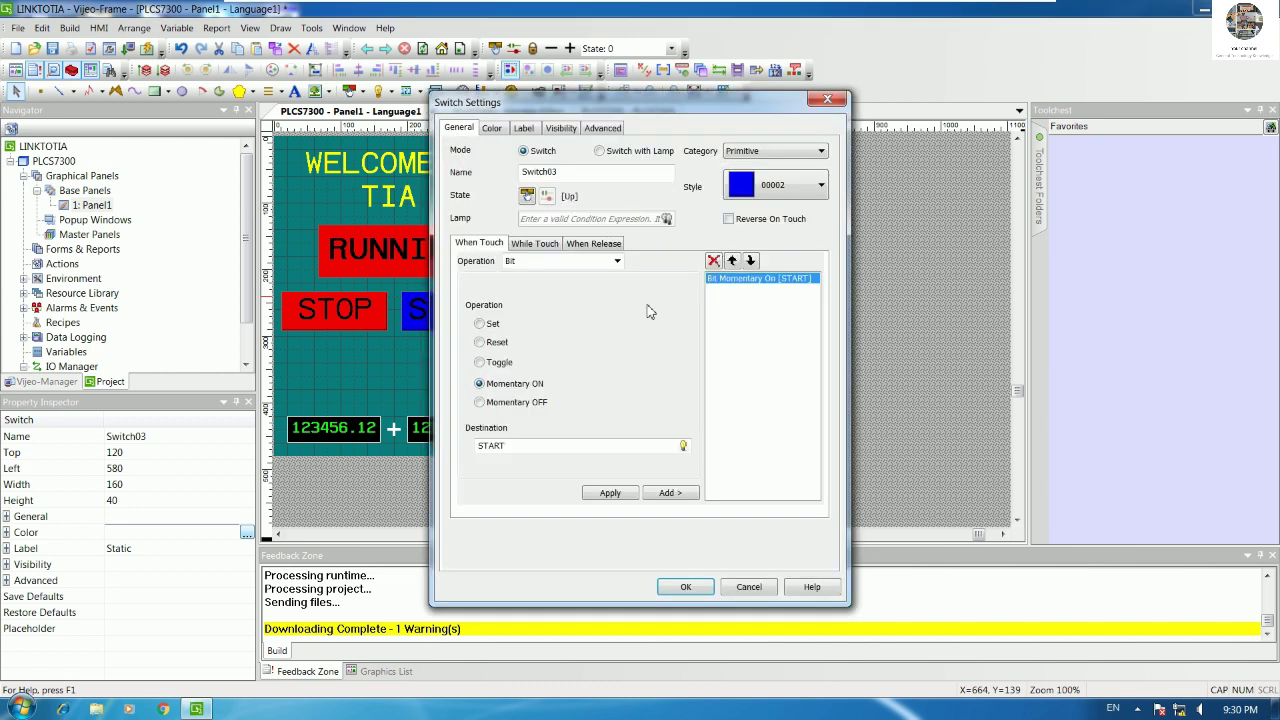
pyautogui.click(492, 128)
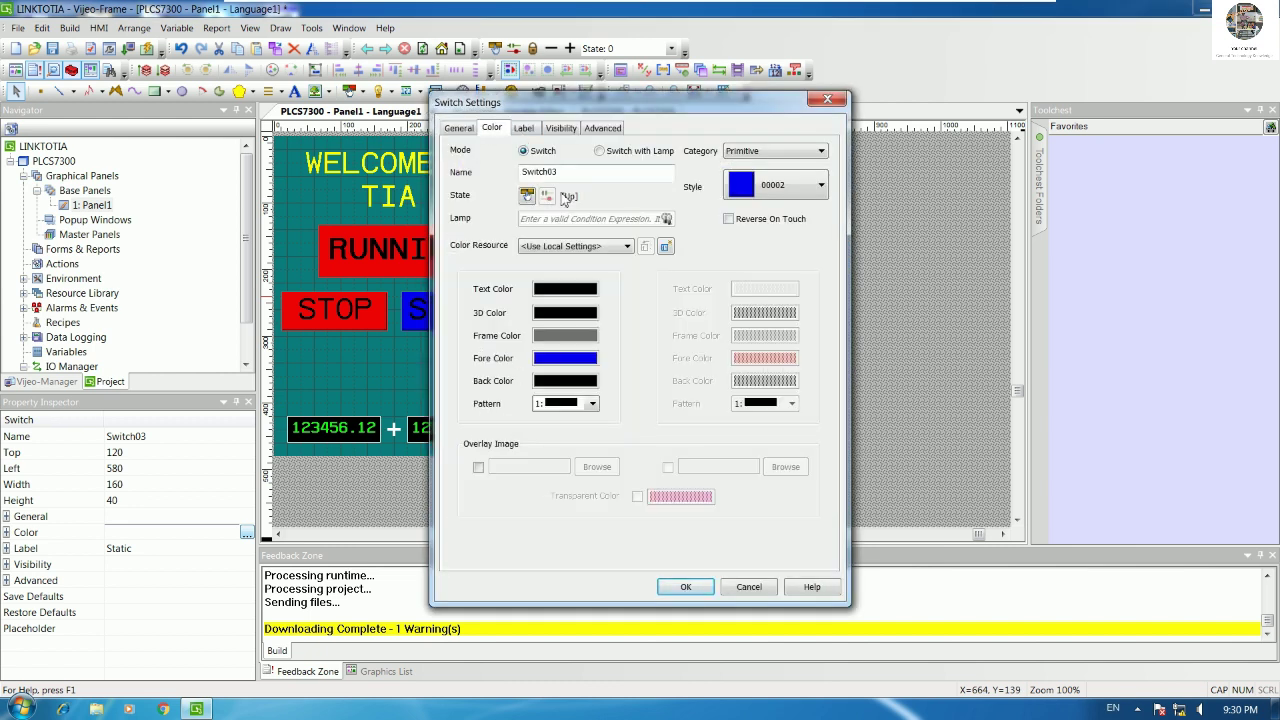
pyautogui.click(524, 128)
pyautogui.write('ENABLE TIMER')
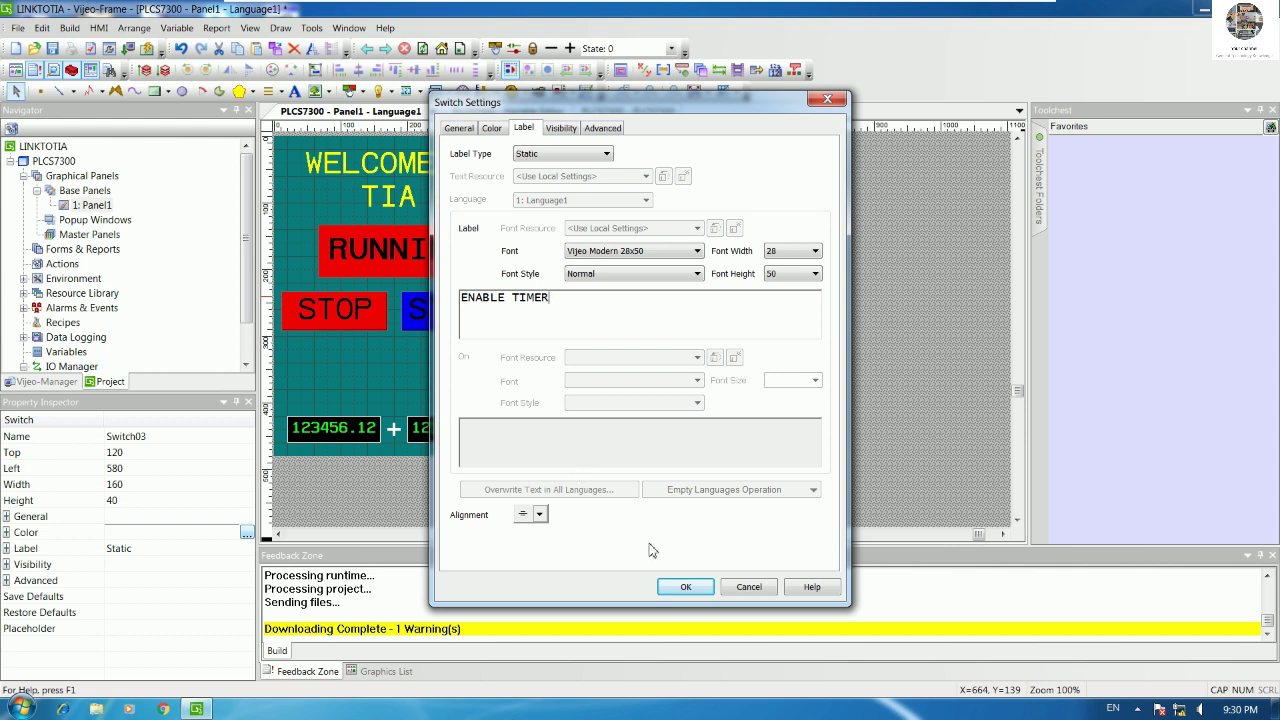
pyautogui.click(683, 587)
# Step: Set the ENABLE TIMER label font to Vijeo Modern 13x23 Bold and widen the button to 180
pyautogui.doubleClick(745, 240)
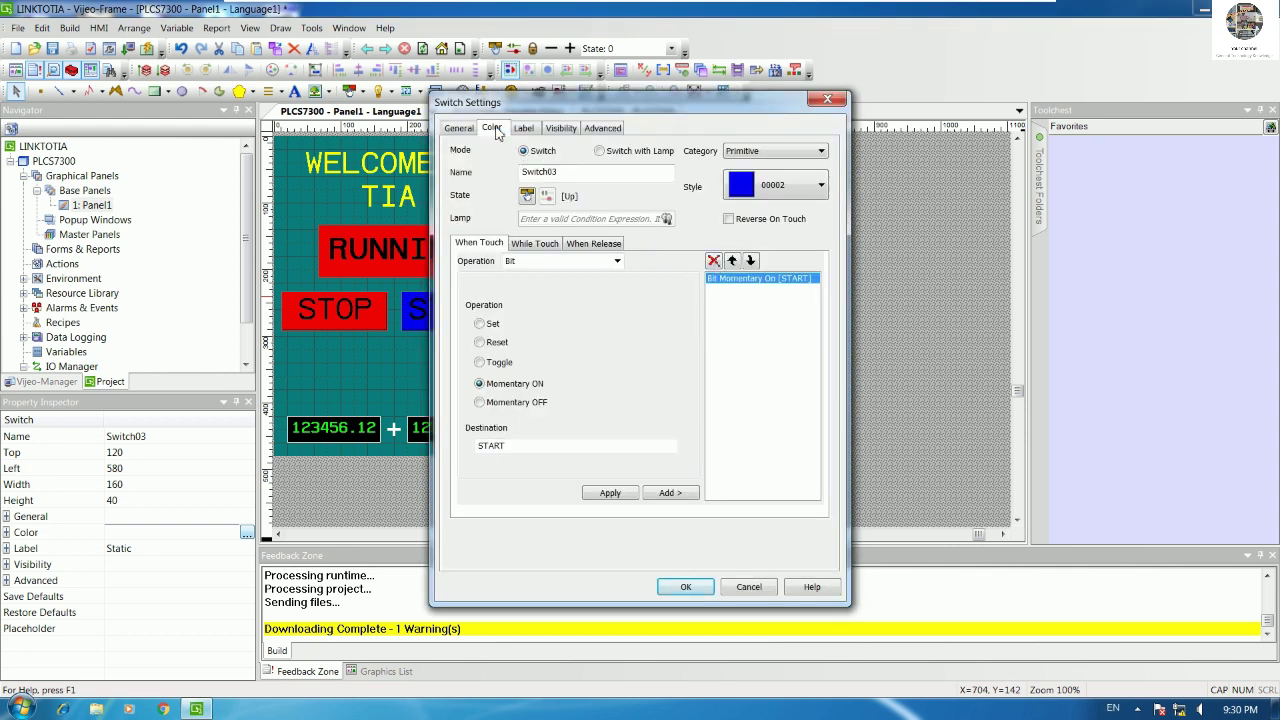
pyautogui.click(527, 129)
pyautogui.click(641, 252)
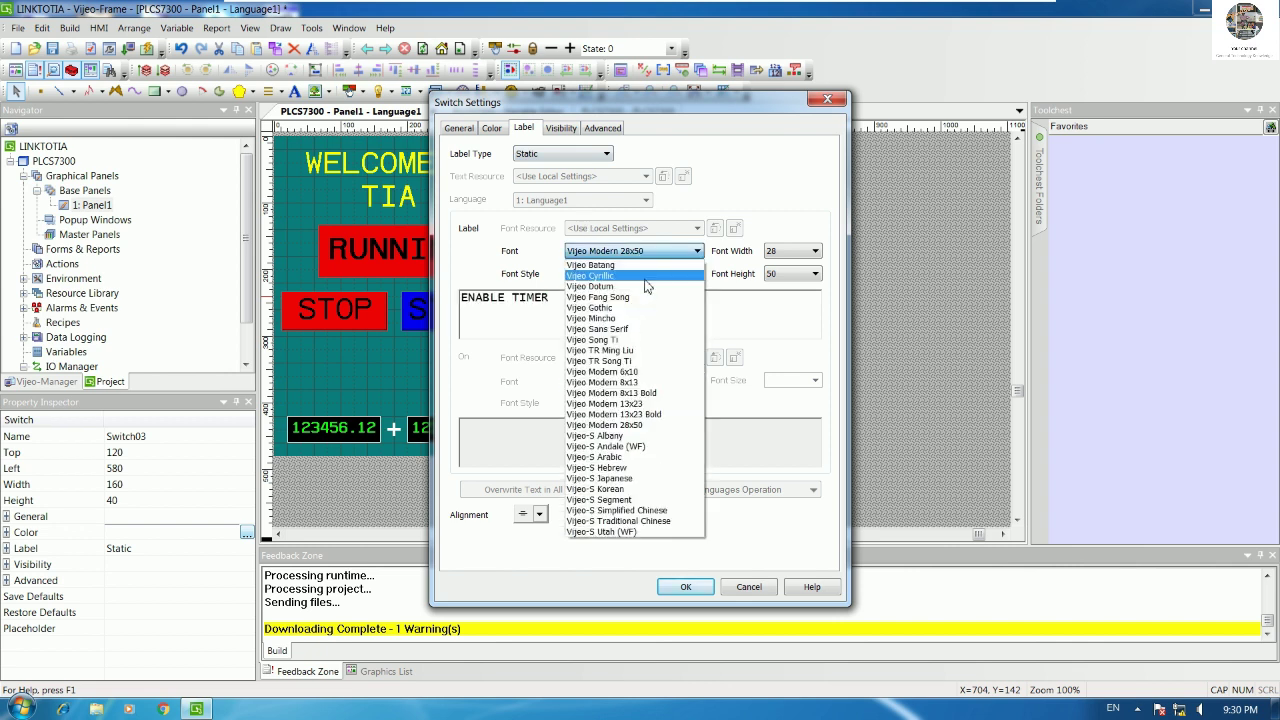
pyautogui.click(651, 414)
pyautogui.click(683, 586)
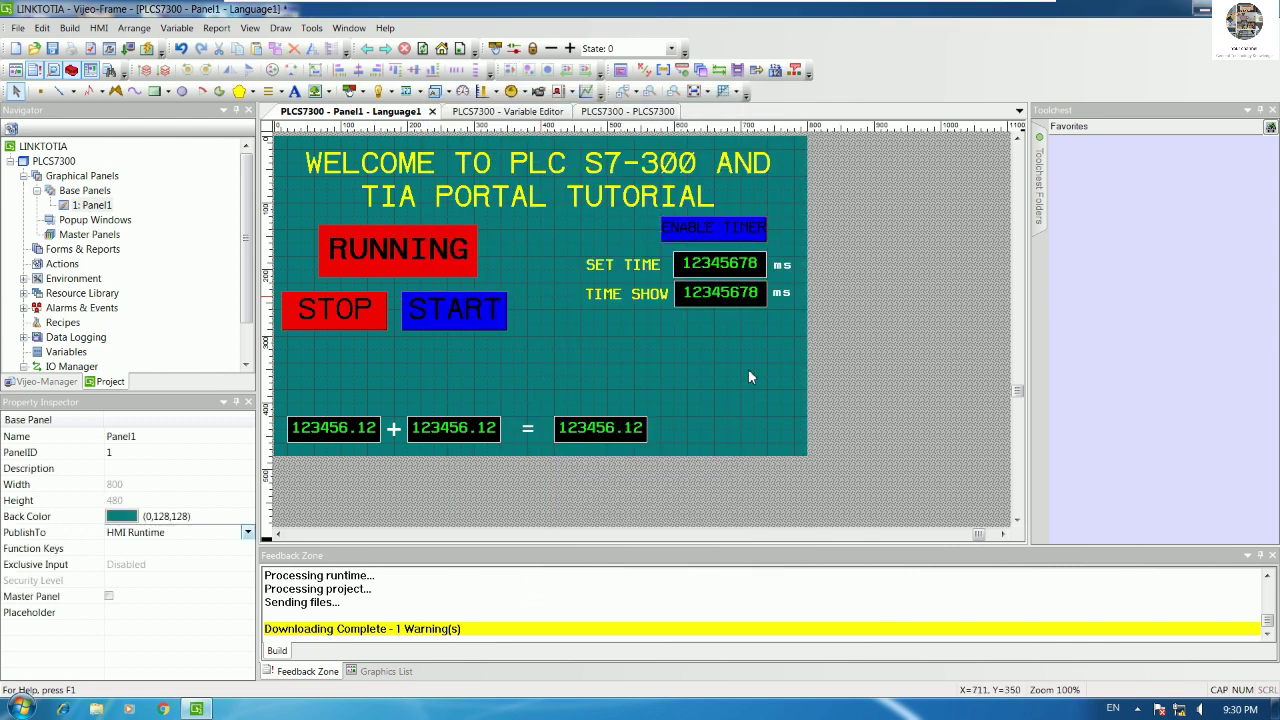
pyautogui.click(684, 228)
pyautogui.moveTo(661, 228); pyautogui.dragTo(648, 228)
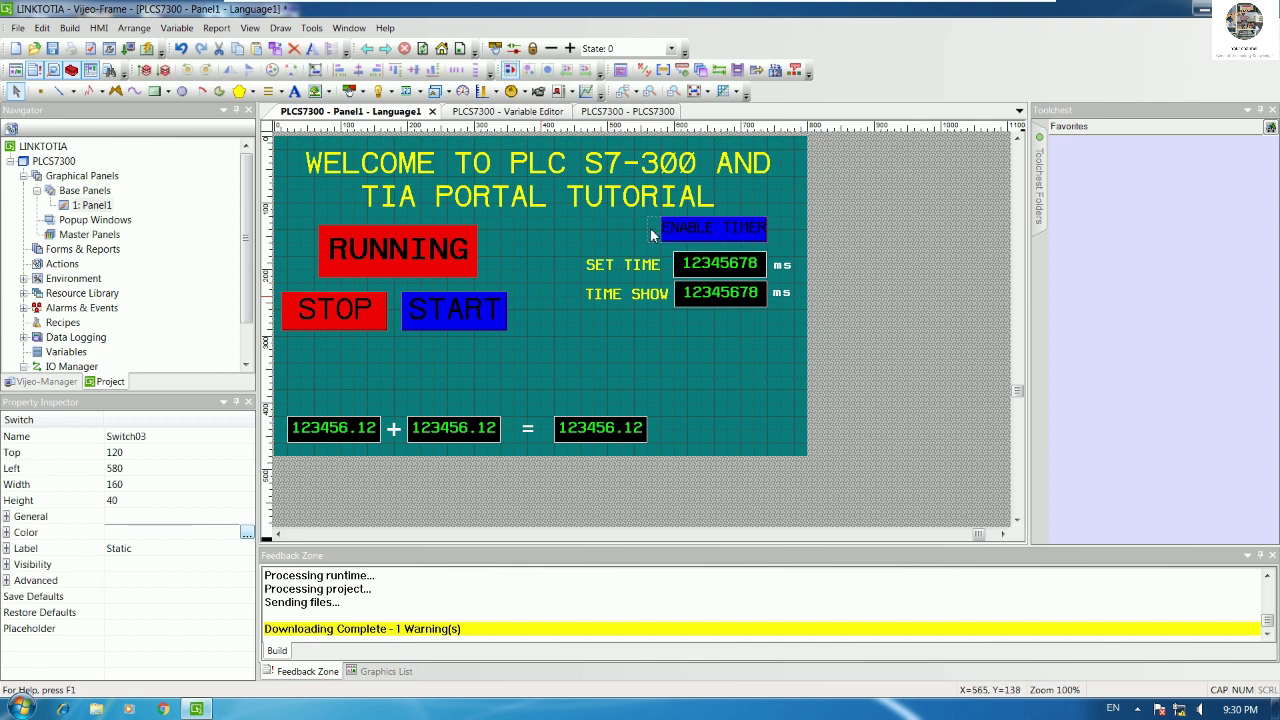
# Step: Set the ENABLE TIMER button's fore color to pink
pyautogui.doubleClick(667, 228)
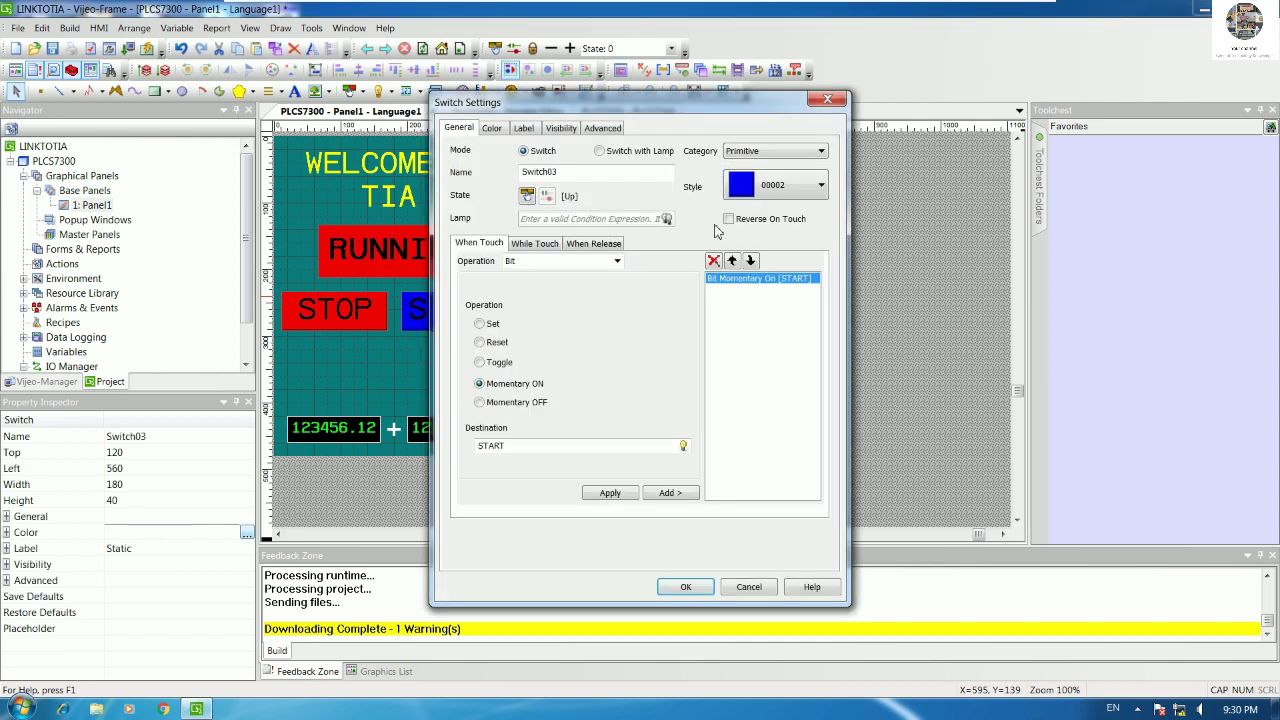
pyautogui.click(491, 129)
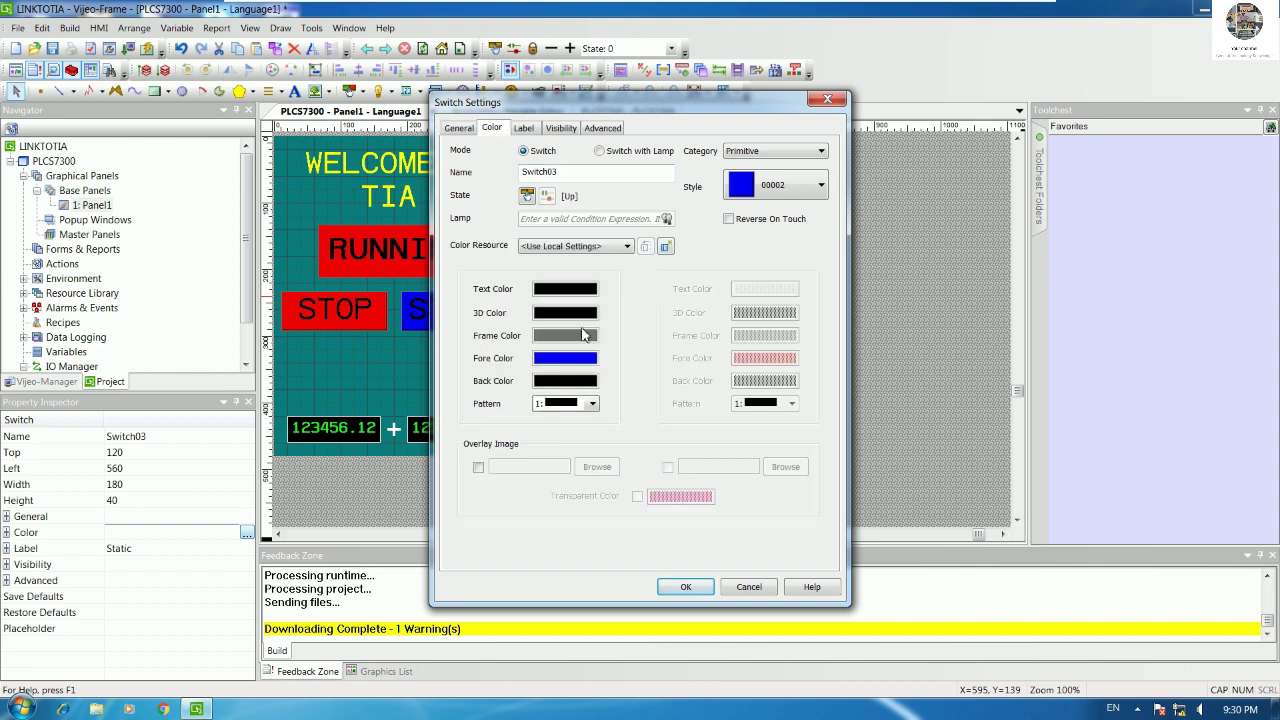
pyautogui.click(579, 358)
pyautogui.click(621, 306)
pyautogui.click(740, 474)
pyautogui.click(686, 587)
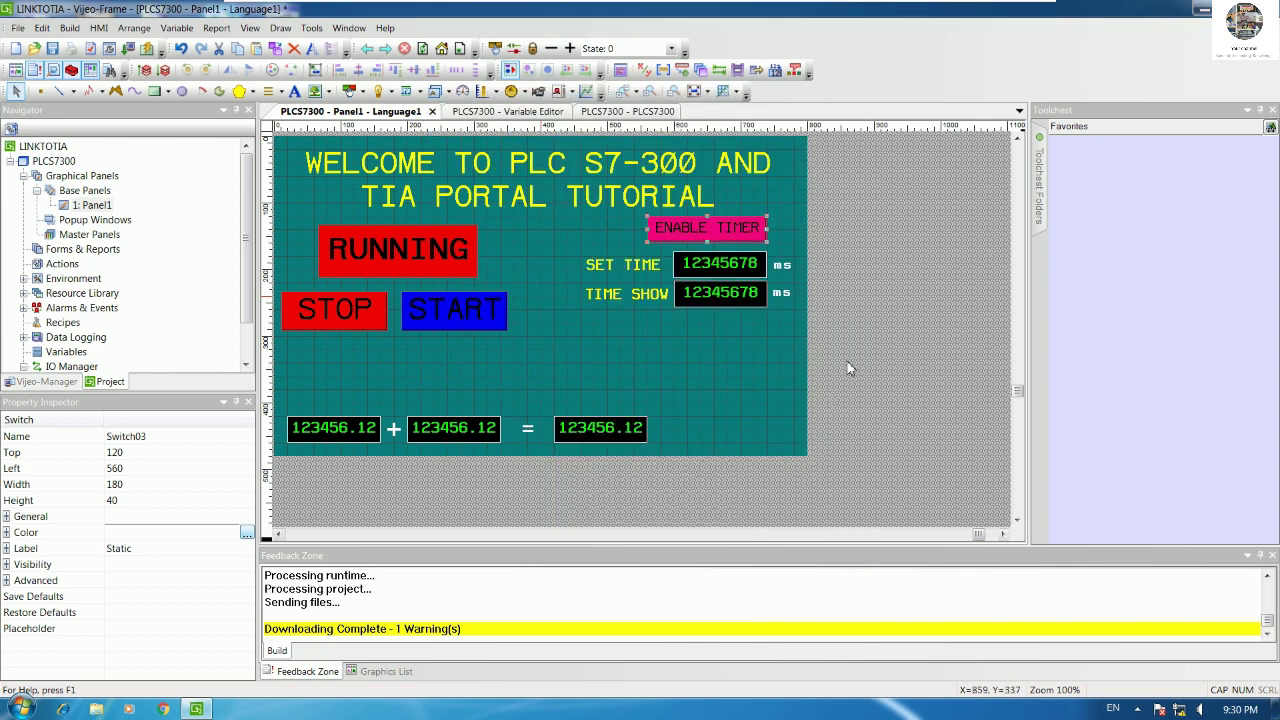
# Step: Nudge the ENABLE TIMER button to Left 580 and Top 125, above the SET TIME display
pyautogui.click(848, 368)
pyautogui.click(755, 232)
pyautogui.press('Right')
pyautogui.press('Right')
pyautogui.press('Right')
pyautogui.press('Right')
pyautogui.press('Right')
pyautogui.press('Right')
pyautogui.press('Right')
pyautogui.press('Right')
pyautogui.press('Right')
pyautogui.press('Right')
pyautogui.press('Right')
pyautogui.press('Right')
pyautogui.press('Right')
pyautogui.press('Right')
pyautogui.press('Right')
pyautogui.press('Right')
pyautogui.press('Right')
pyautogui.press('Right')
pyautogui.press('Right')
pyautogui.press('Right')
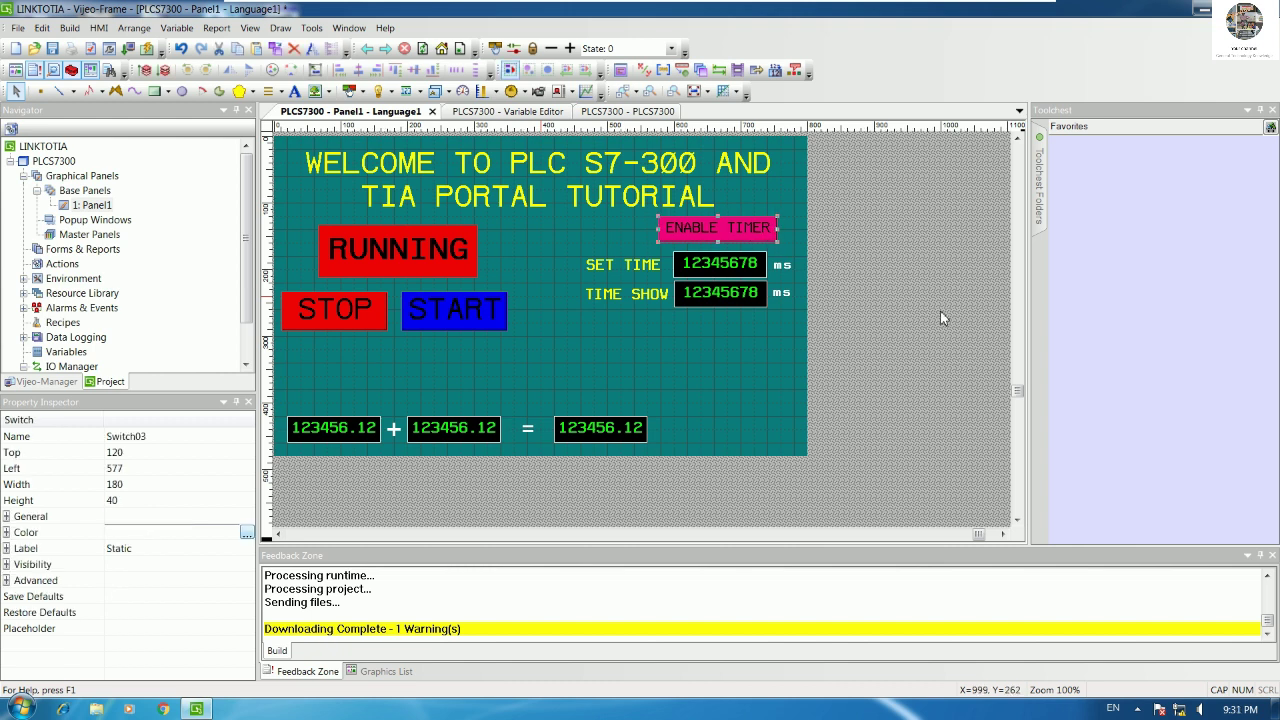
pyautogui.press('Left')
pyautogui.press('Left')
pyautogui.press('Down')
pyautogui.press('Down')
pyautogui.press('Down')
pyautogui.press('Down')
pyautogui.press('Down')
pyautogui.press('Right')
pyautogui.click(767, 370)
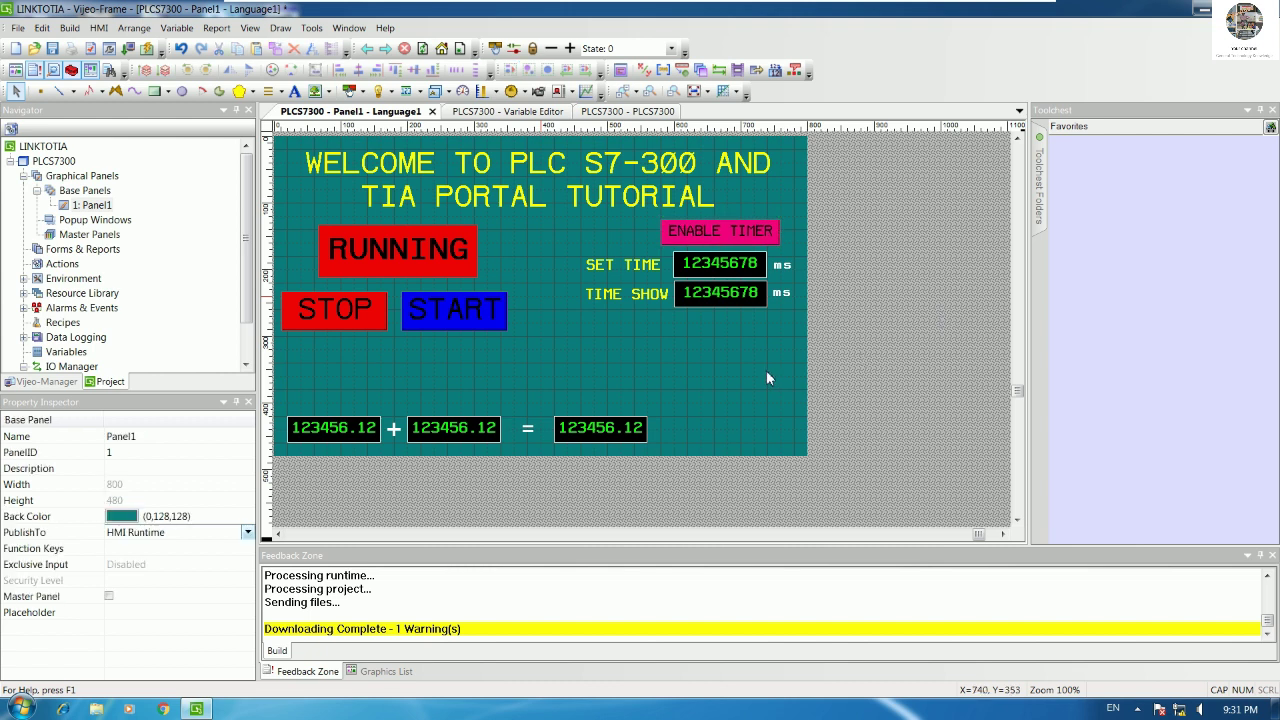
# Step: Switch to TIA Portal to look up the ENB_TIMER contact's address, and return to the Vijeo Designer panel
pyautogui.click(993, 12)
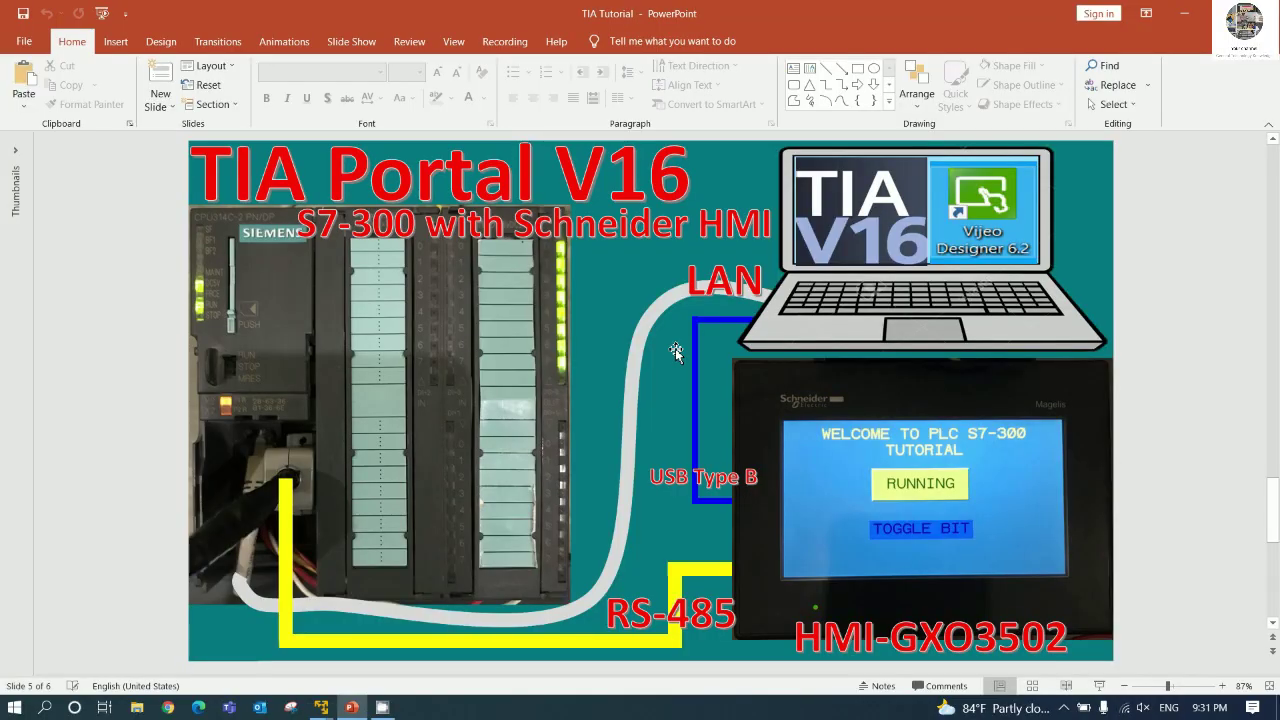
pyautogui.moveTo(326, 711)
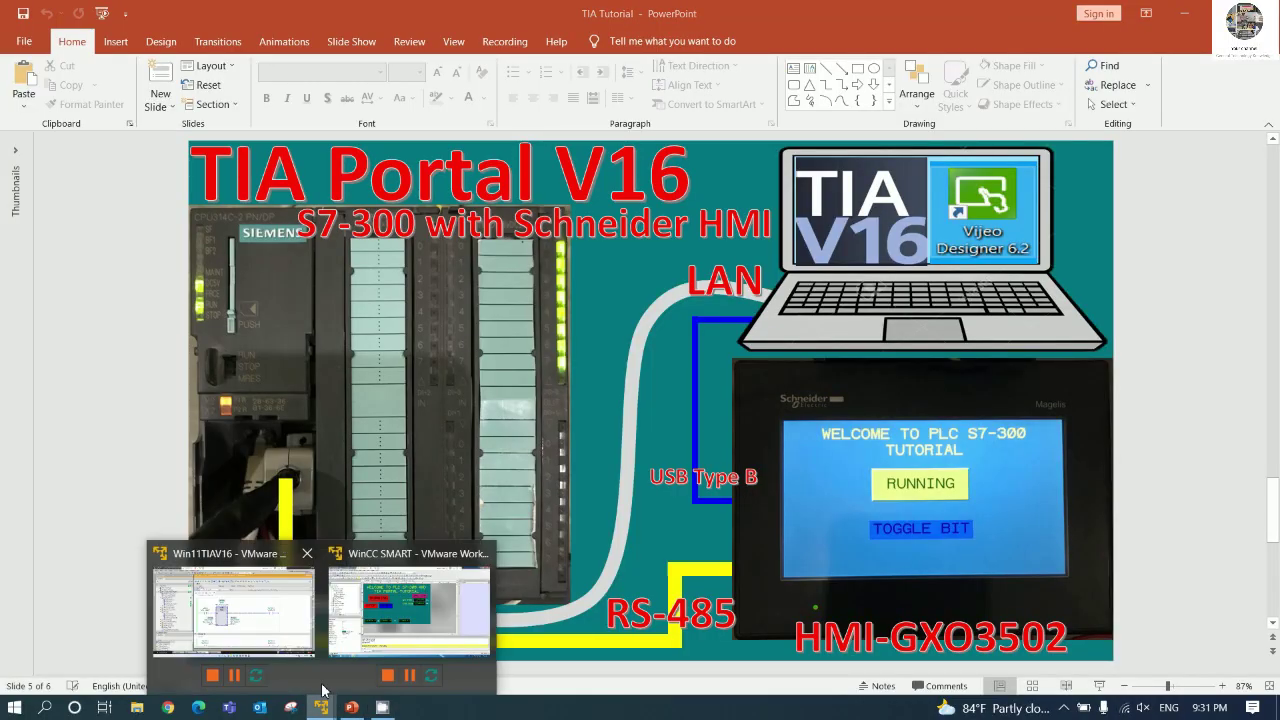
pyautogui.click(256, 615)
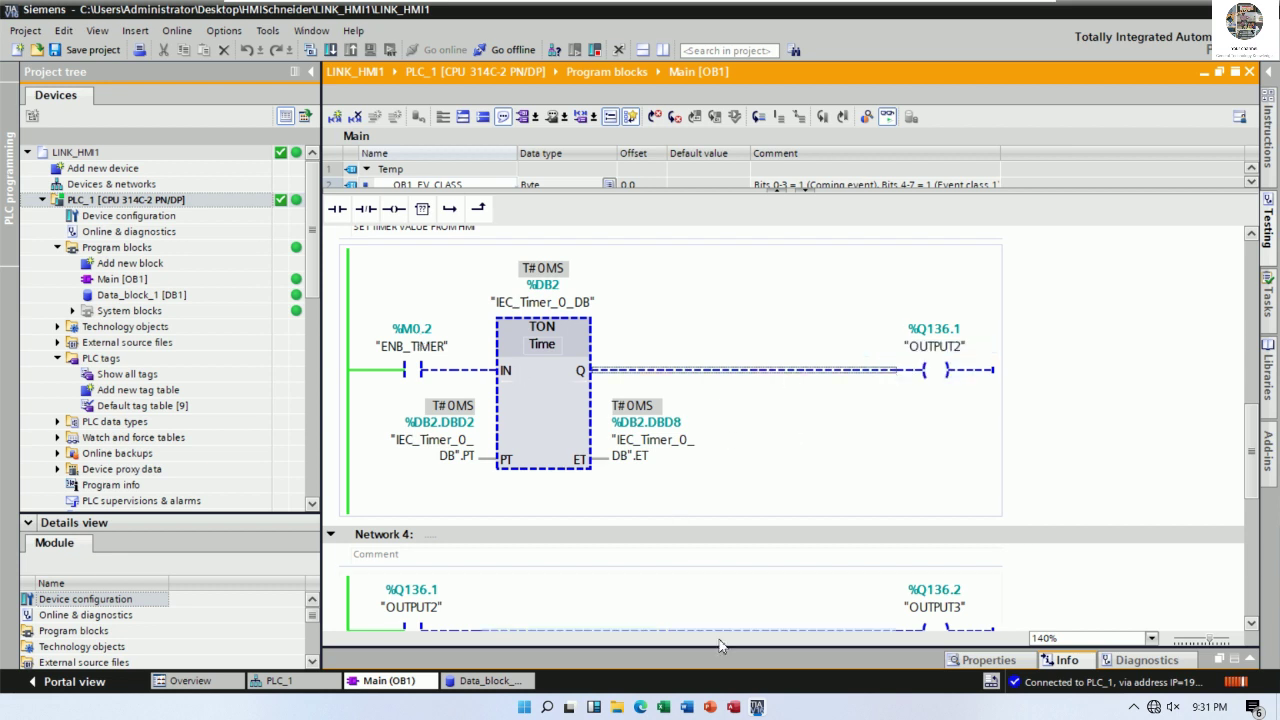
pyautogui.hotkey('alt', 'Tab')
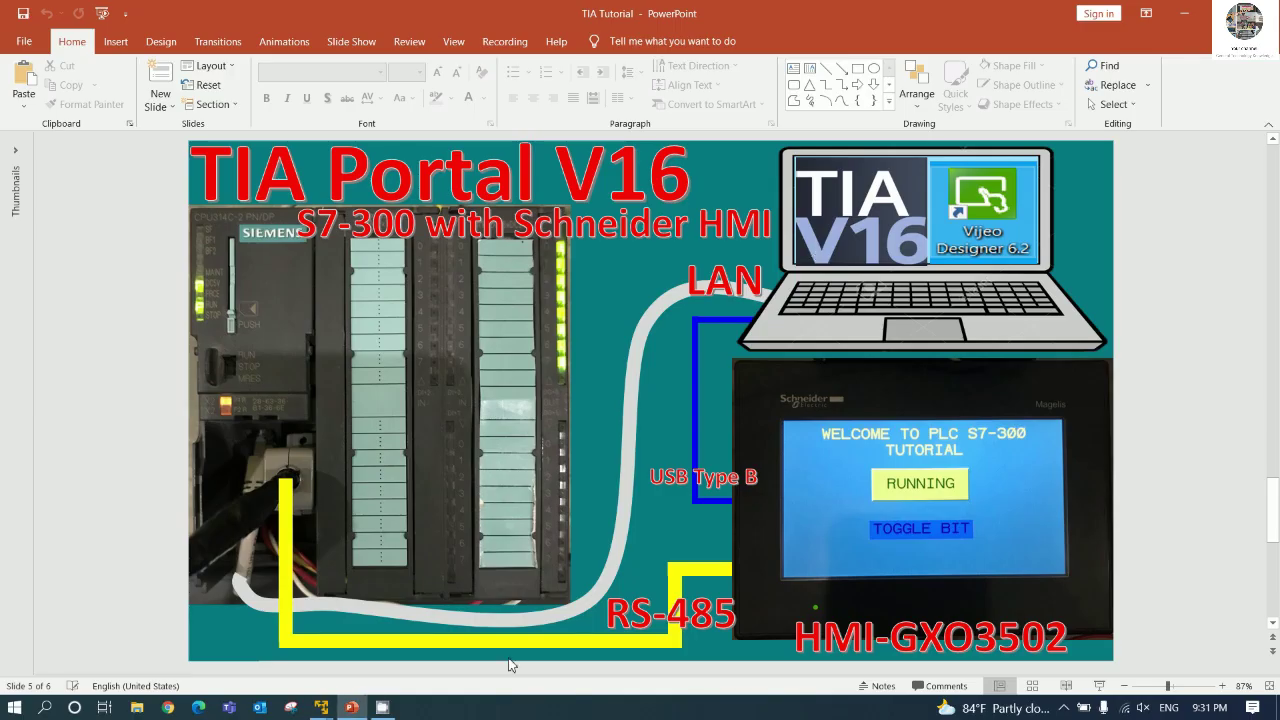
pyautogui.moveTo(327, 708)
pyautogui.click(301, 638)
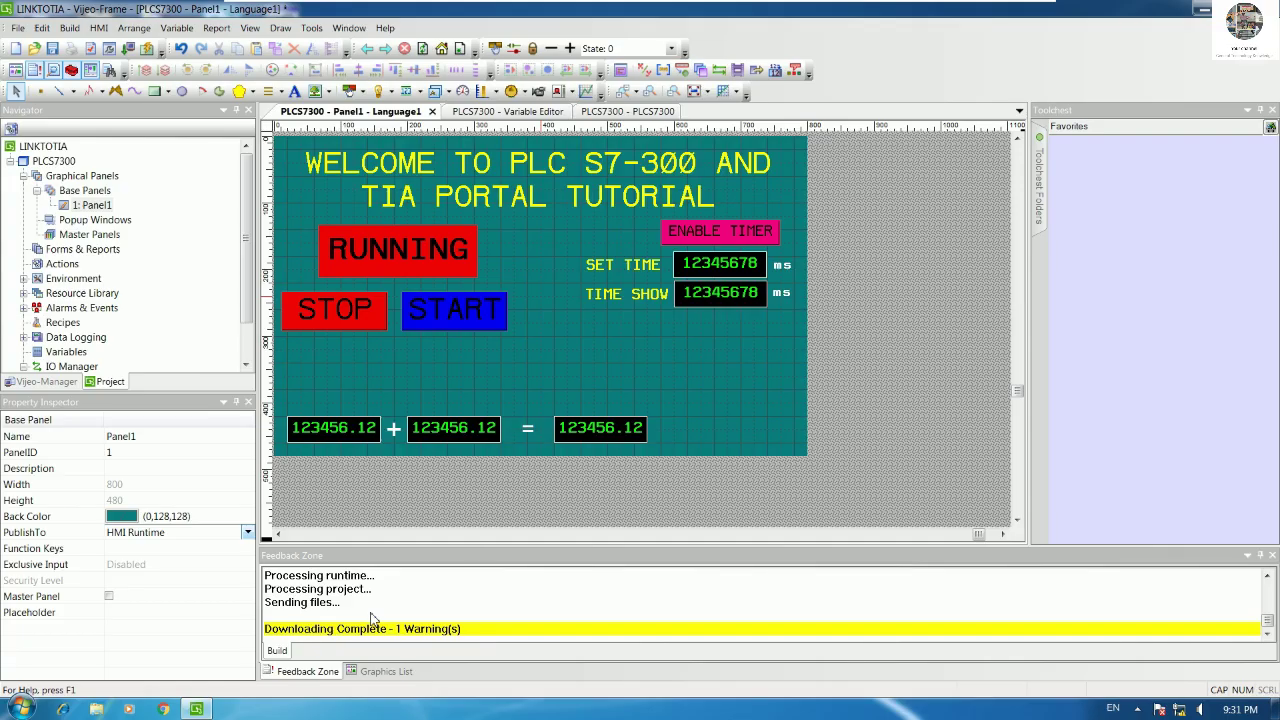
# Step: Set the ENABLE TIMER button's touch operation to Toggle and clear its START destination
pyautogui.doubleClick(733, 229)
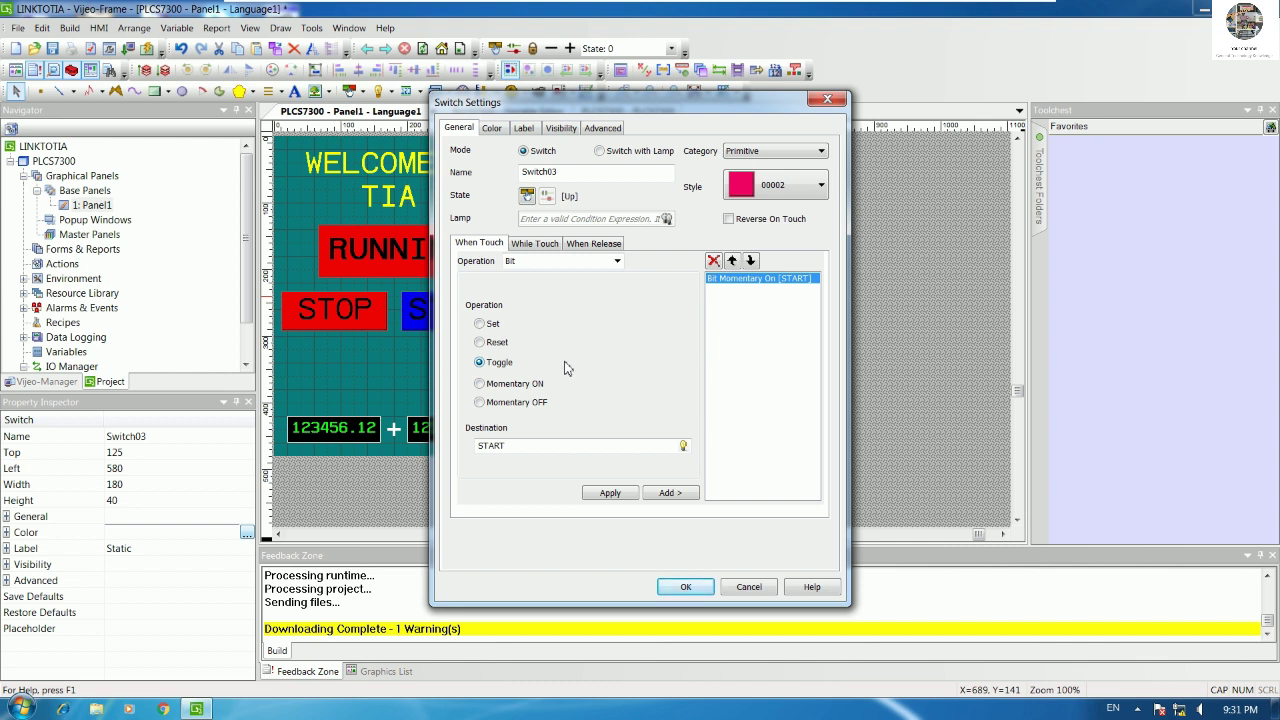
pyautogui.moveTo(552, 447); pyautogui.dragTo(467, 451)
pyautogui.press('BackSpace')
# Step: Create an external BOOL variable named ENABLETIMER with device address M0.2
pyautogui.click(683, 445)
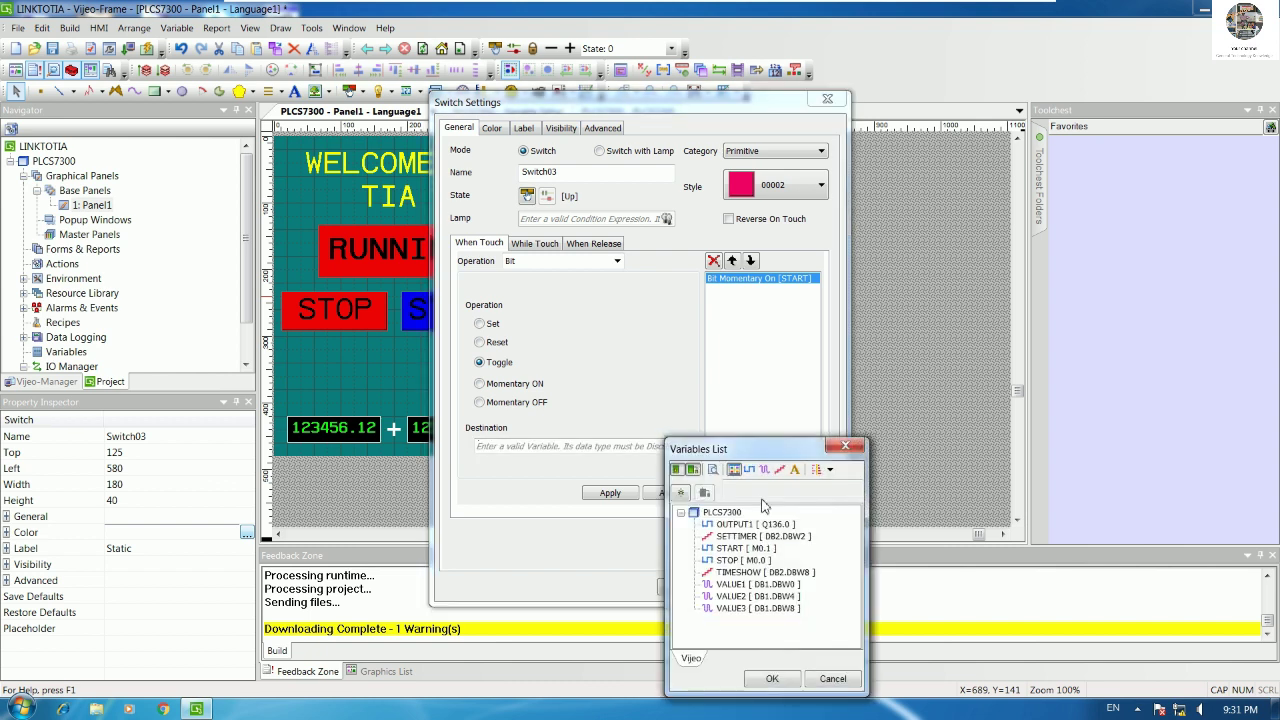
pyautogui.click(684, 493)
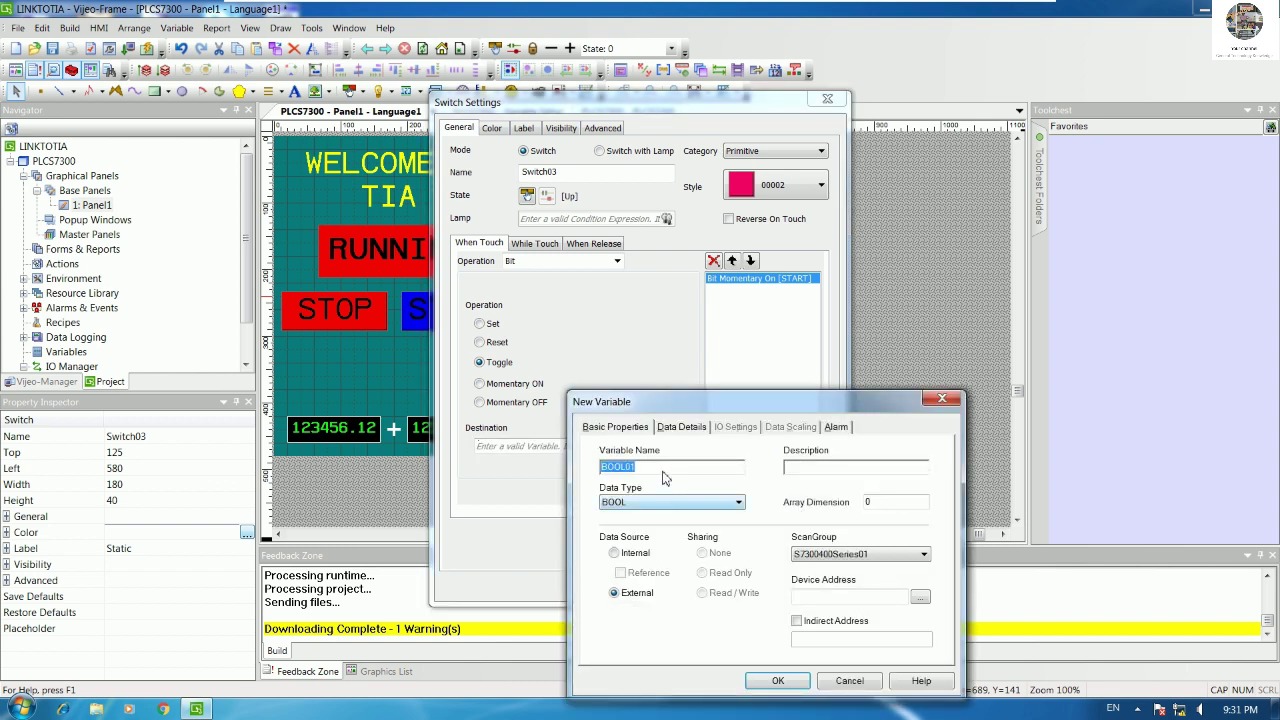
pyautogui.write('ENABLETIMER')
pyautogui.click(920, 597)
pyautogui.click(808, 499)
pyautogui.click(795, 535)
pyautogui.click(790, 581)
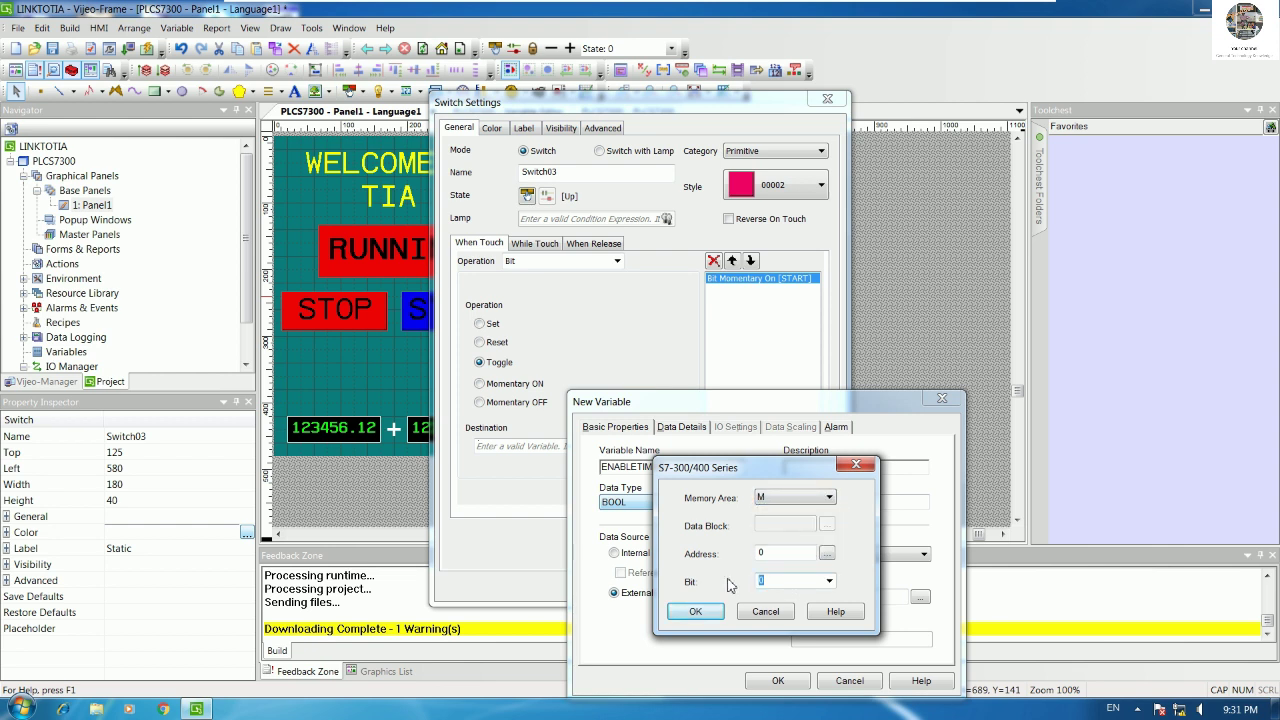
pyautogui.click(695, 611)
pyautogui.click(780, 680)
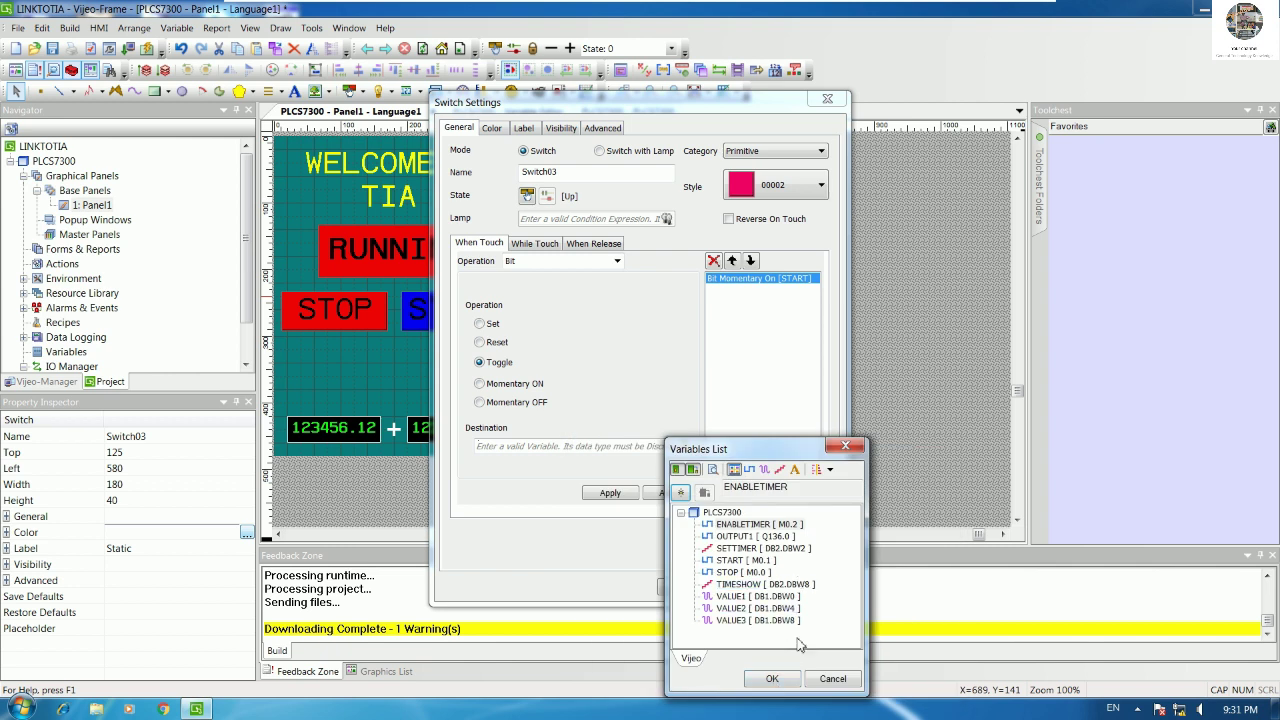
# Step: Assign ENABLETIMER as the button's toggle destination, review its color and label settings, and save the switch settings
pyautogui.click(768, 529)
pyautogui.click(772, 678)
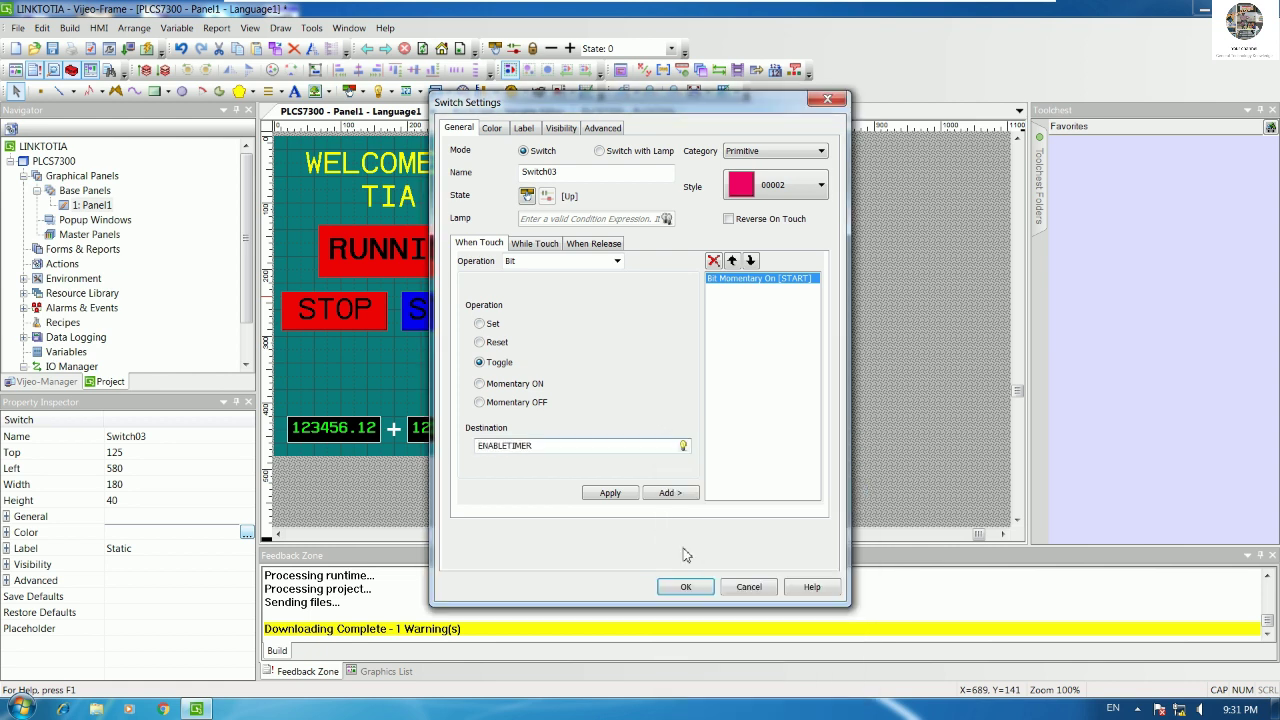
pyautogui.click(493, 129)
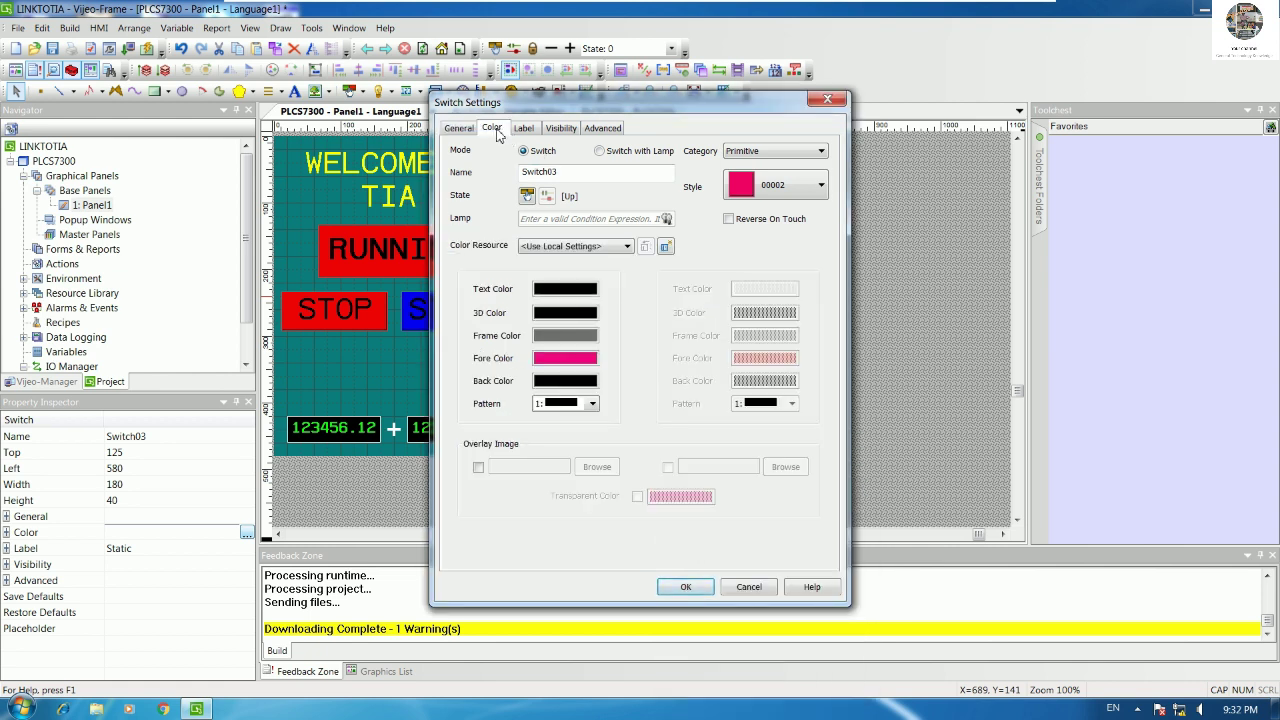
pyautogui.click(522, 129)
pyautogui.click(495, 130)
pyautogui.click(686, 588)
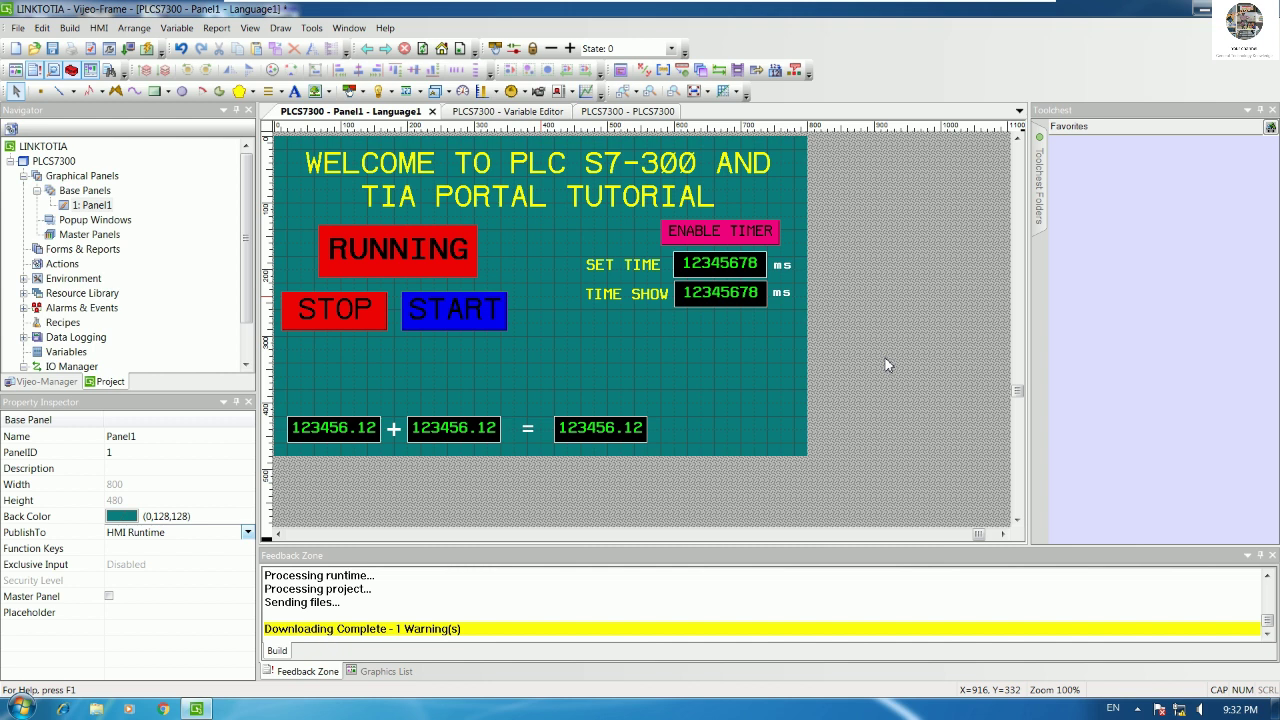
pyautogui.click(433, 250)
pyautogui.rightClick(433, 250)
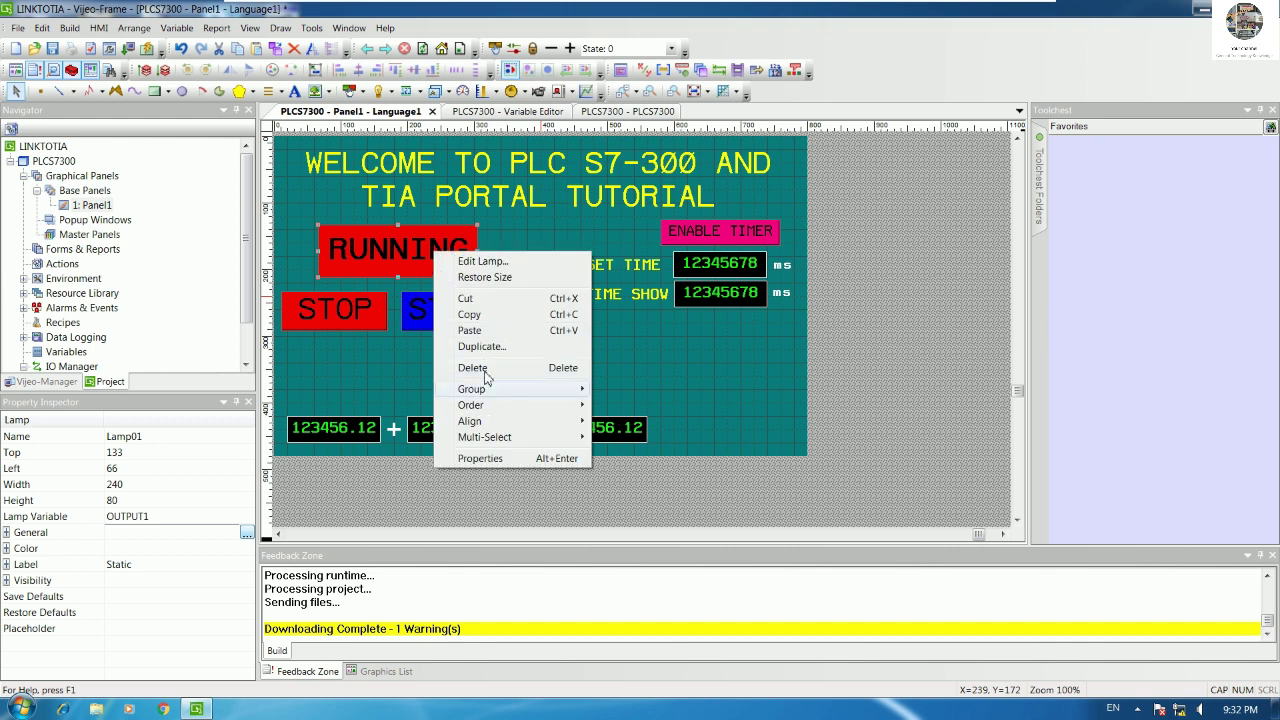
pyautogui.click(469, 314)
pyautogui.rightClick(593, 339)
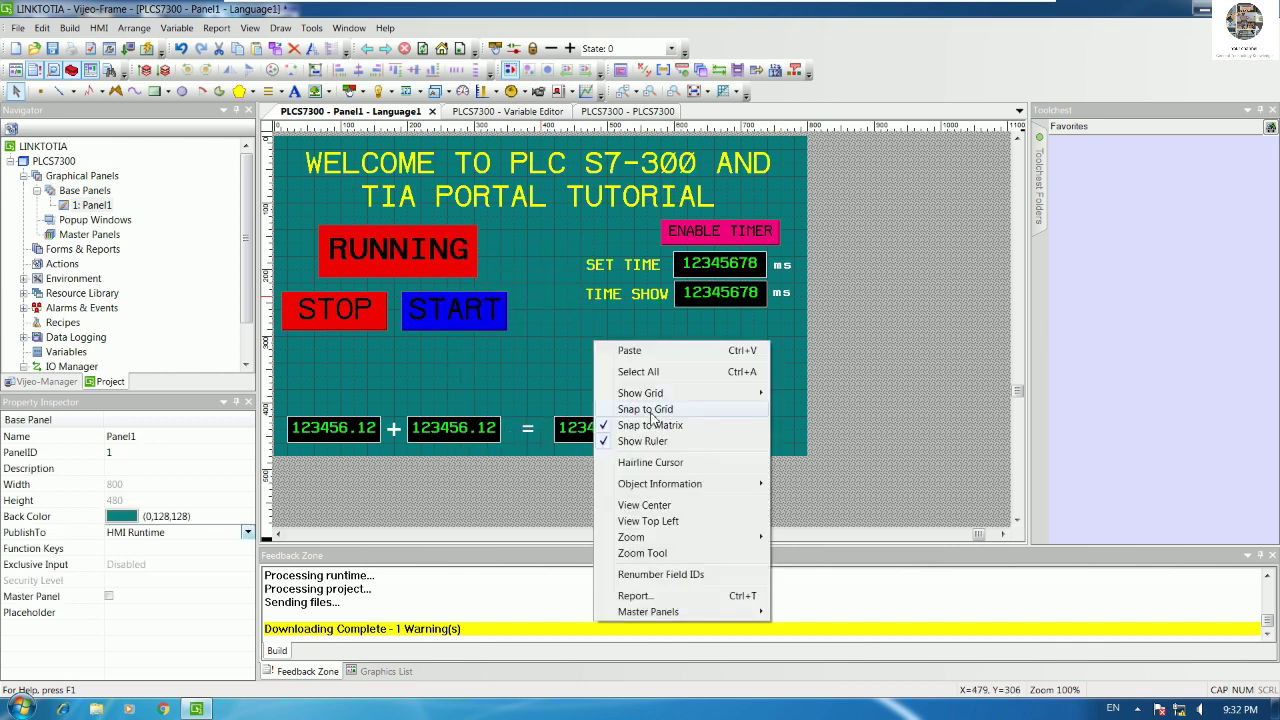
pyautogui.click(572, 358)
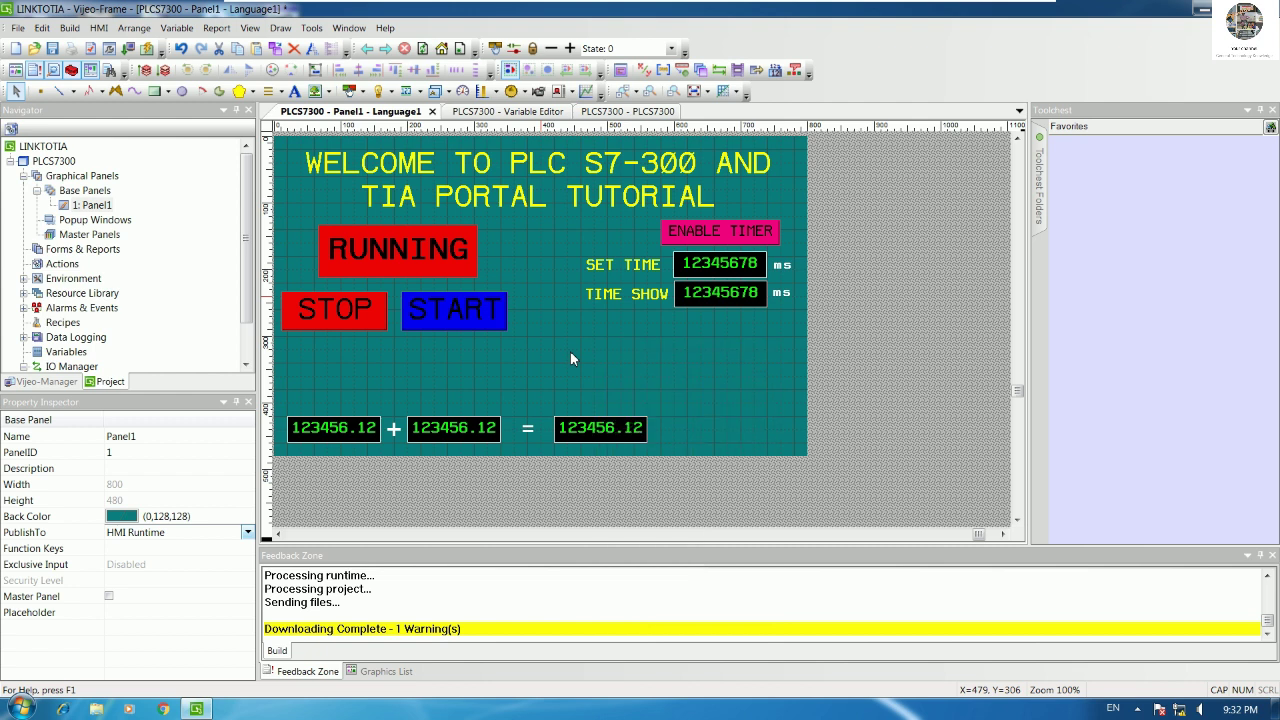
pyautogui.click(349, 91)
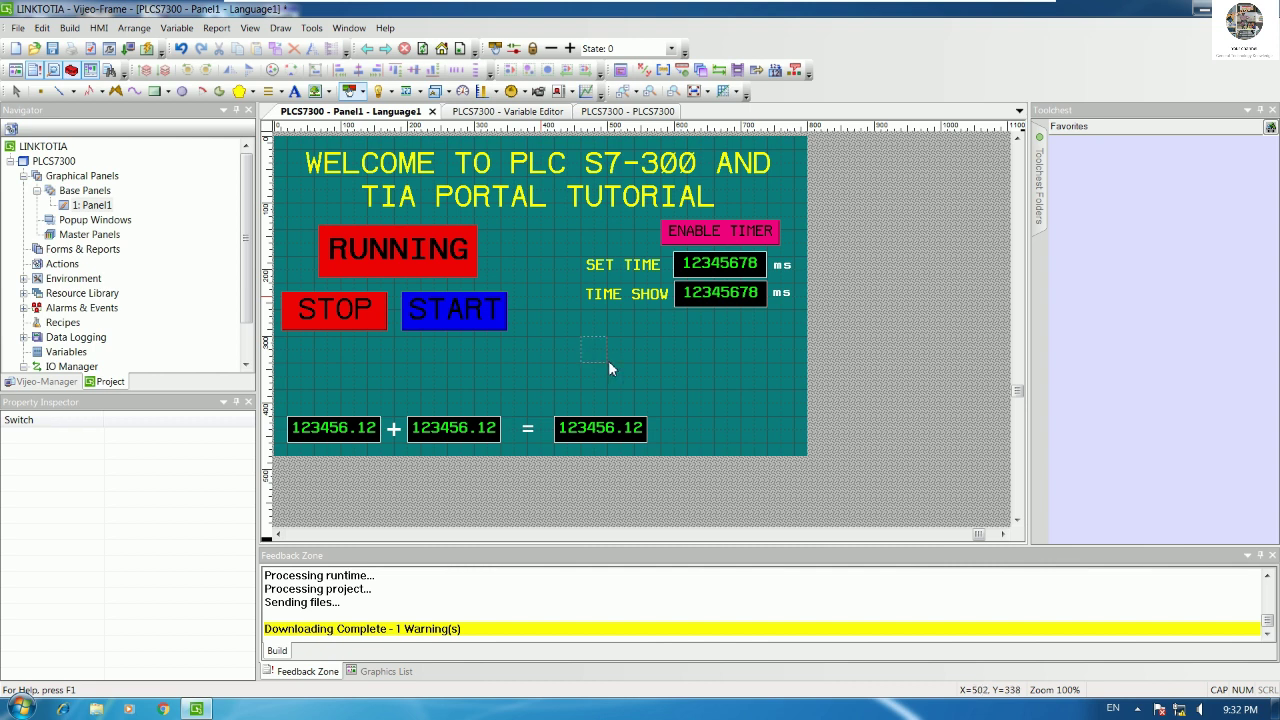
pyautogui.moveTo(609, 364); pyautogui.dragTo(612, 364)
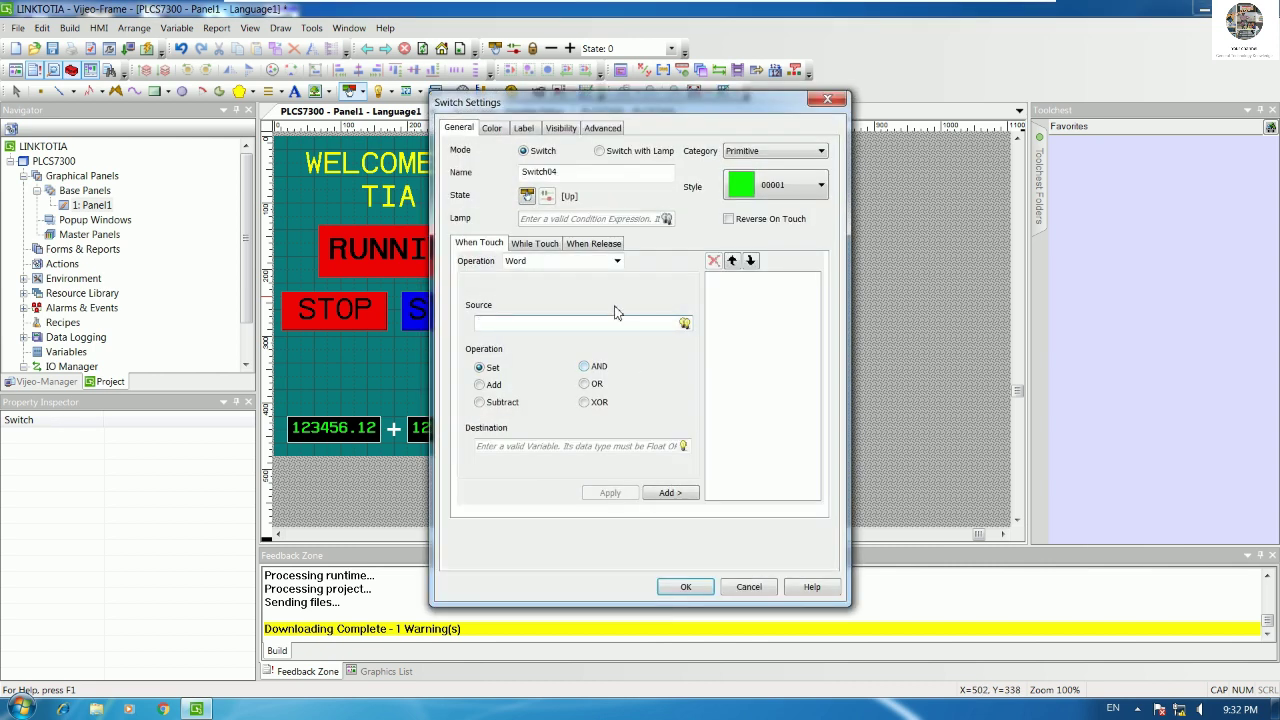
pyautogui.click(555, 264)
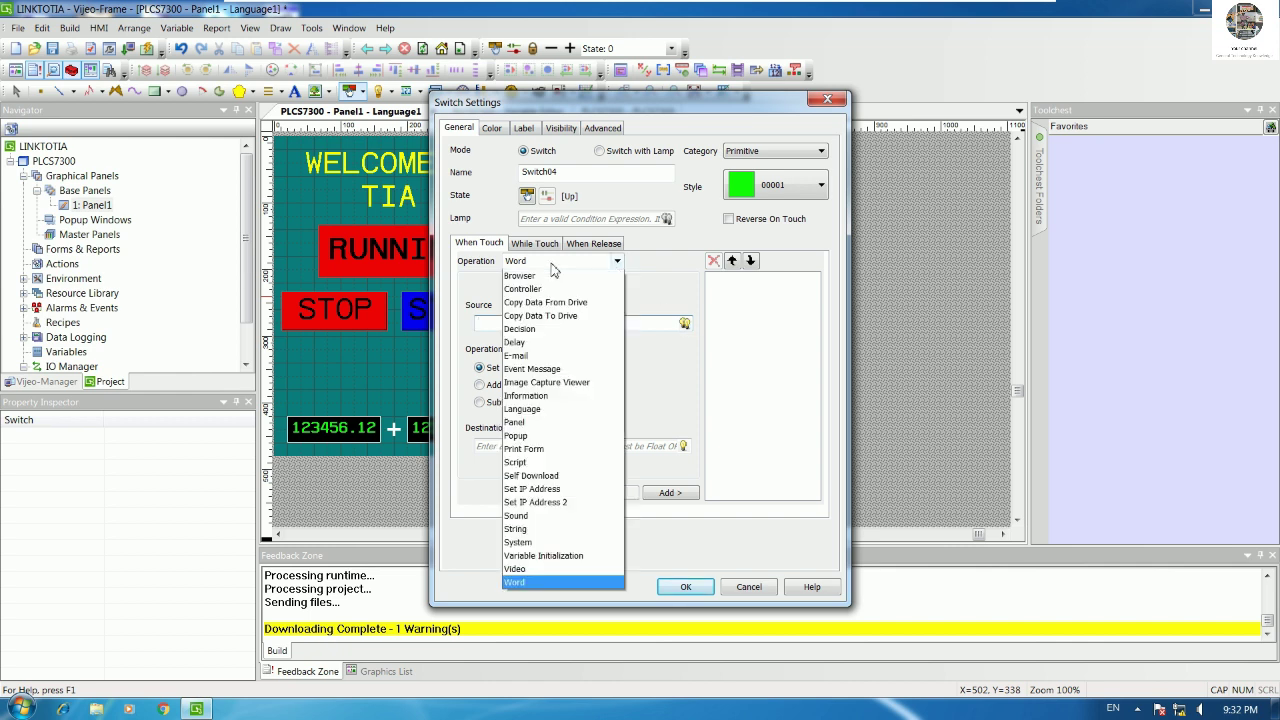
pyautogui.click(545, 317)
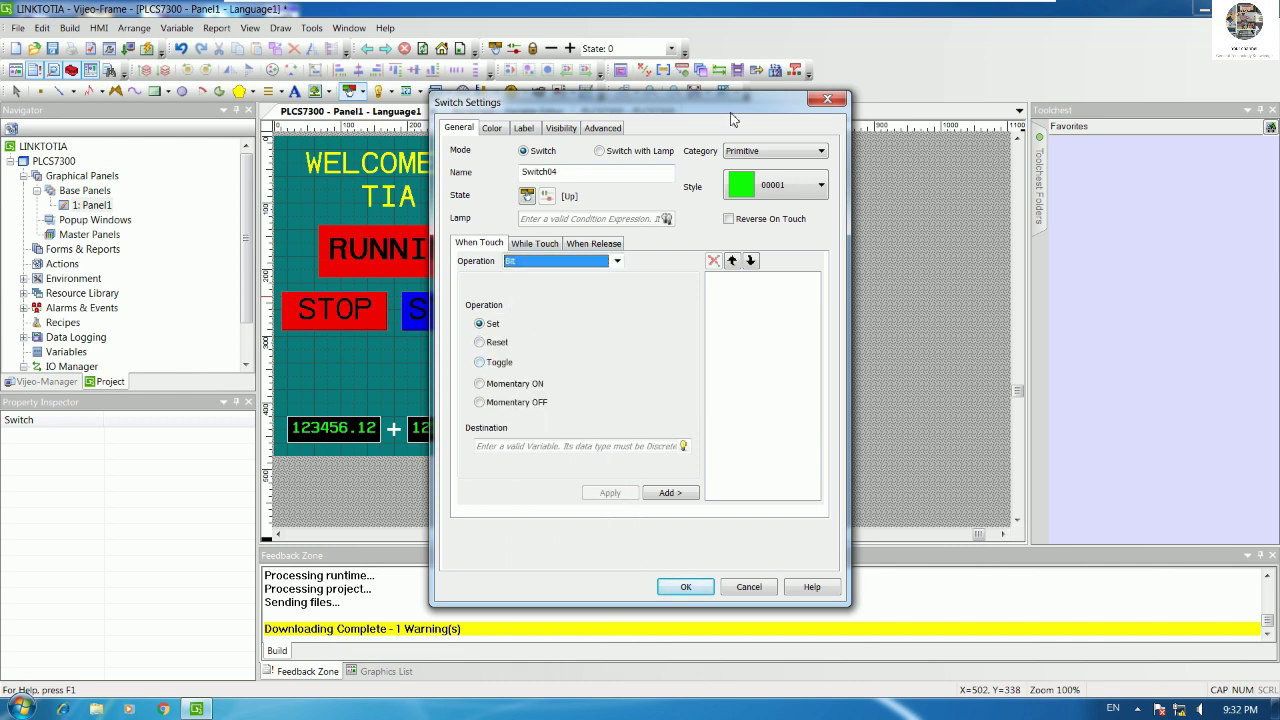
pyautogui.click(827, 98)
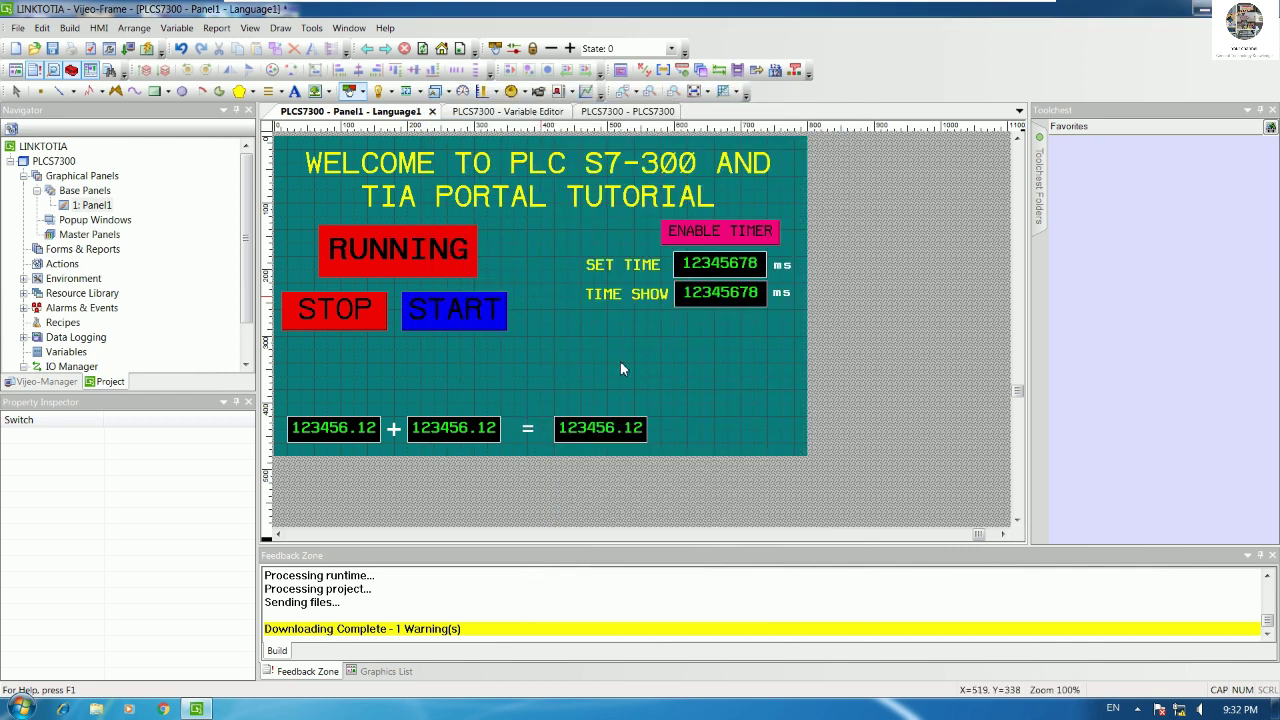
pyautogui.click(620, 369)
pyautogui.click(378, 91)
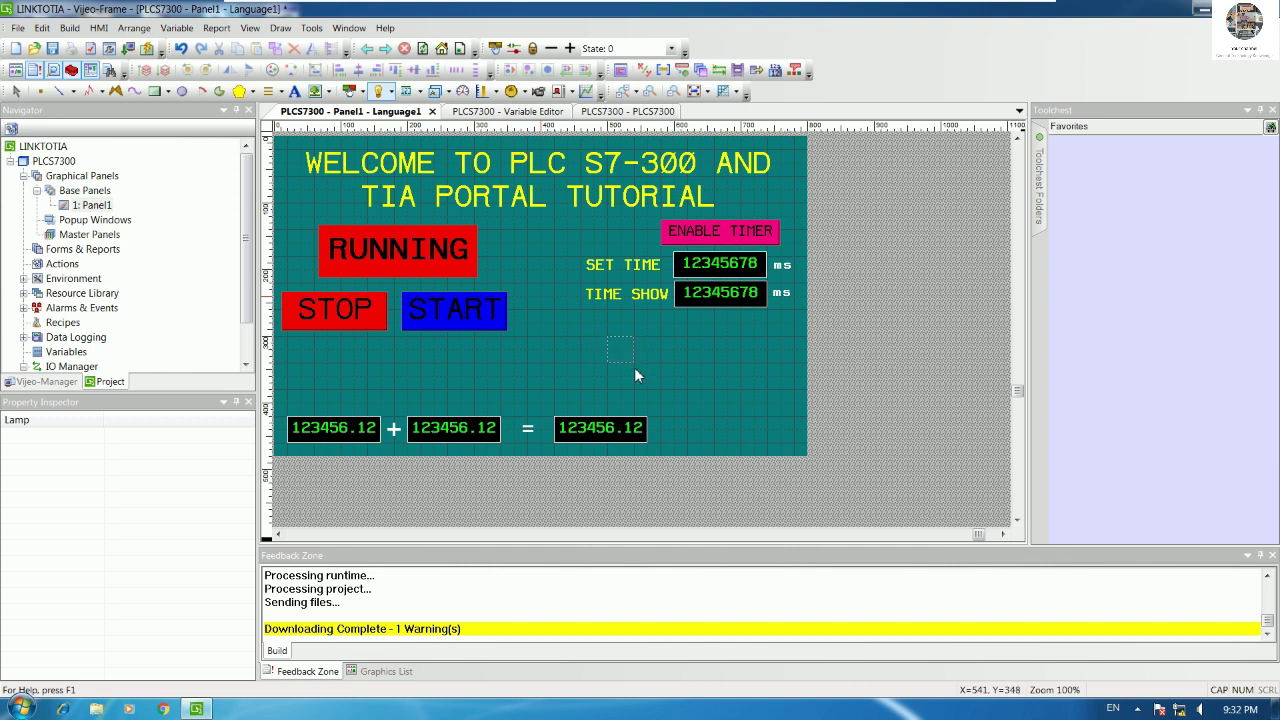
pyautogui.moveTo(644, 374); pyautogui.dragTo(644, 374)
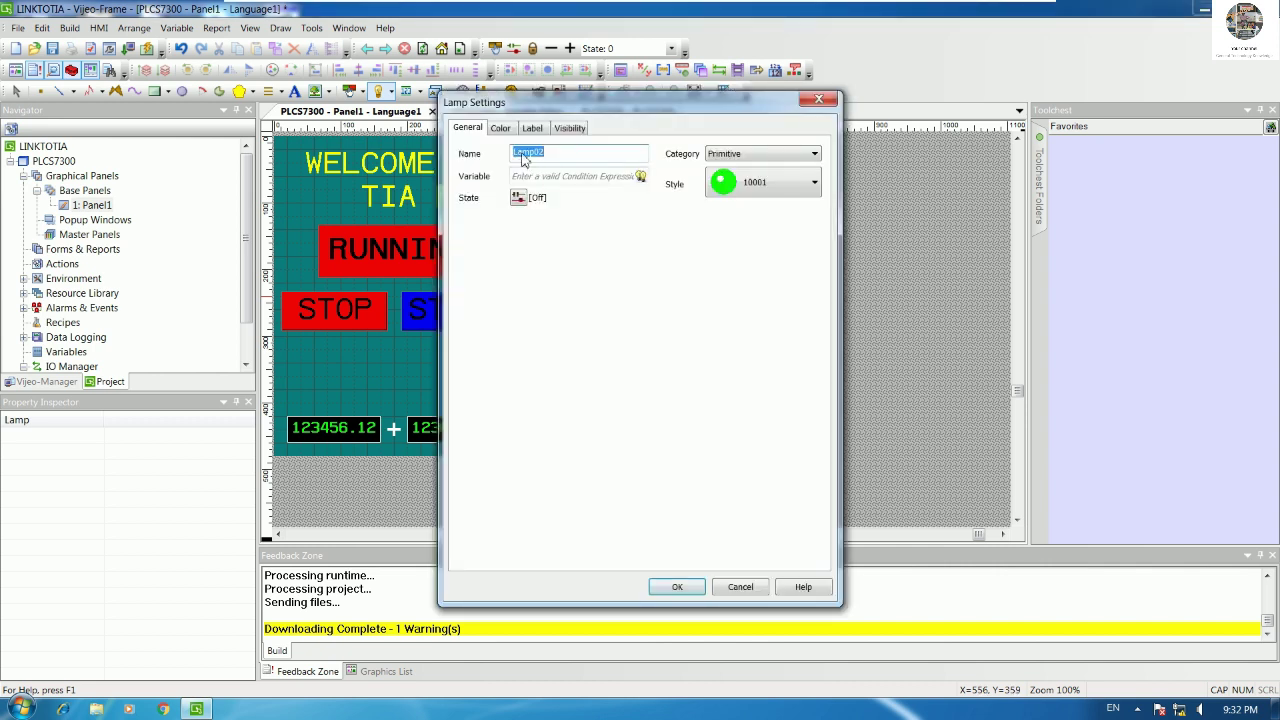
pyautogui.click(737, 190)
pyautogui.click(756, 302)
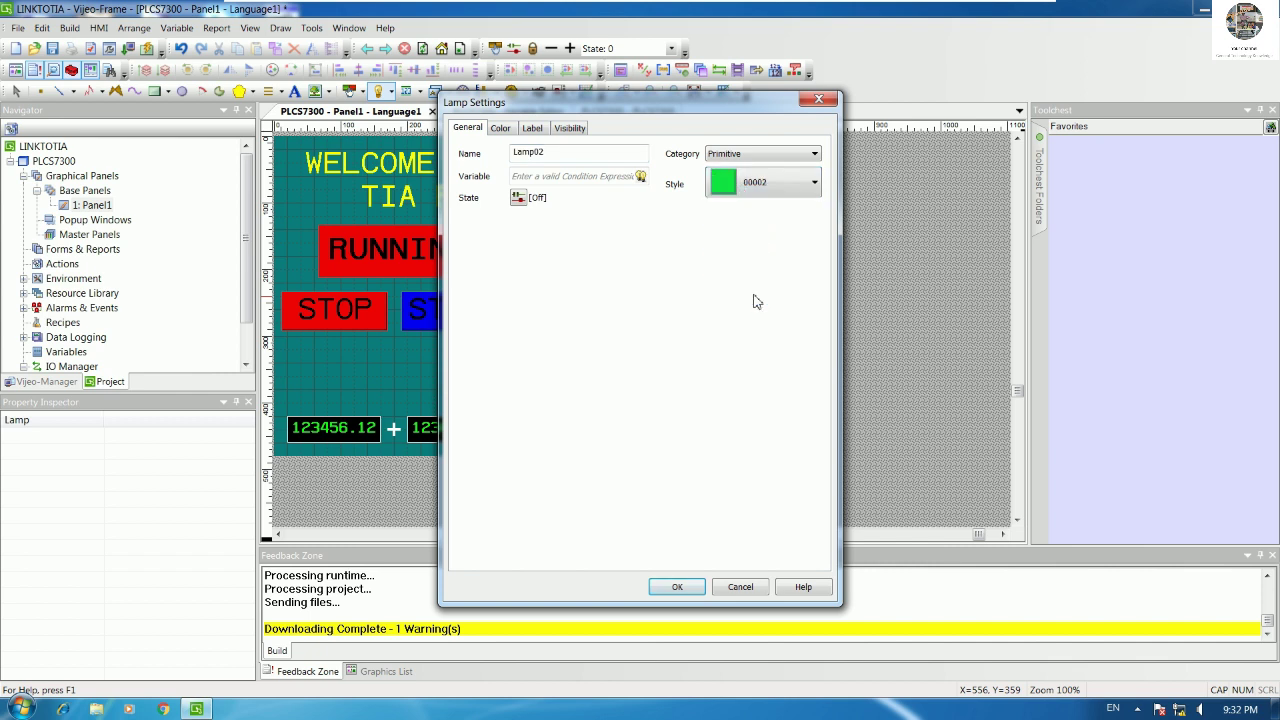
pyautogui.click(756, 196)
pyautogui.click(752, 243)
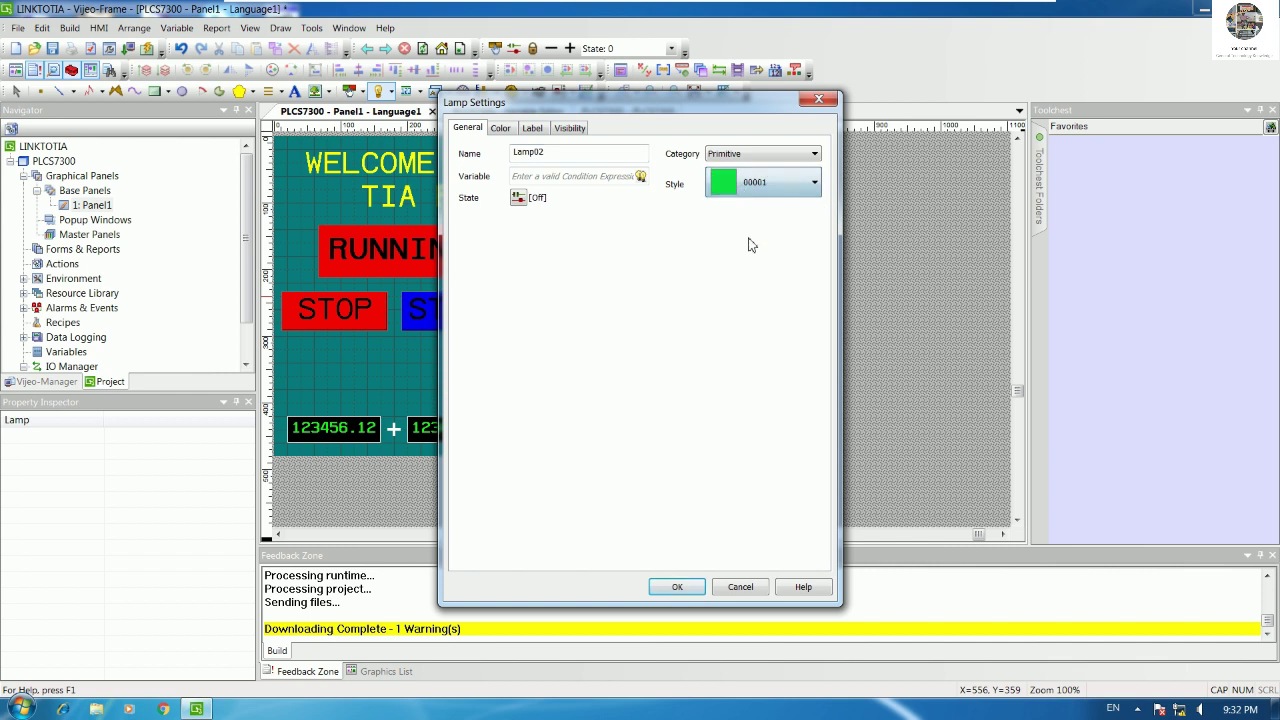
pyautogui.click(511, 131)
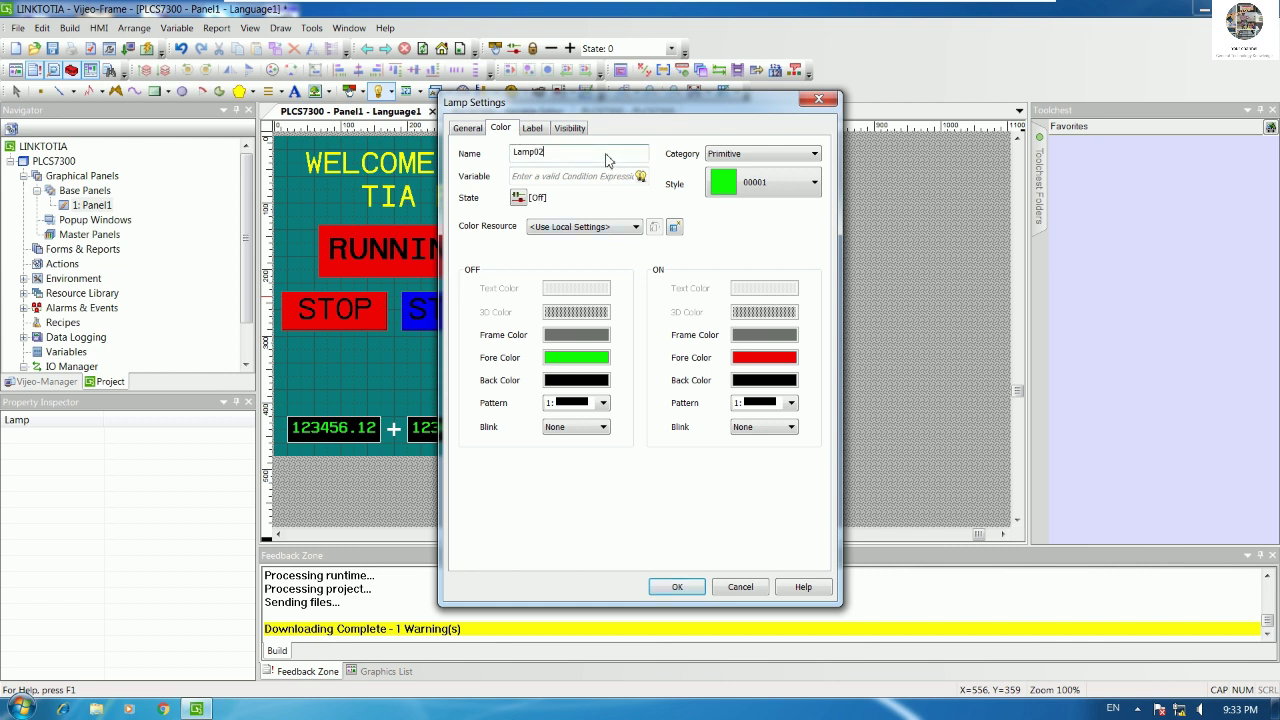
pyautogui.doubleClick(530, 152)
pyautogui.write('0')
pyautogui.click(741, 586)
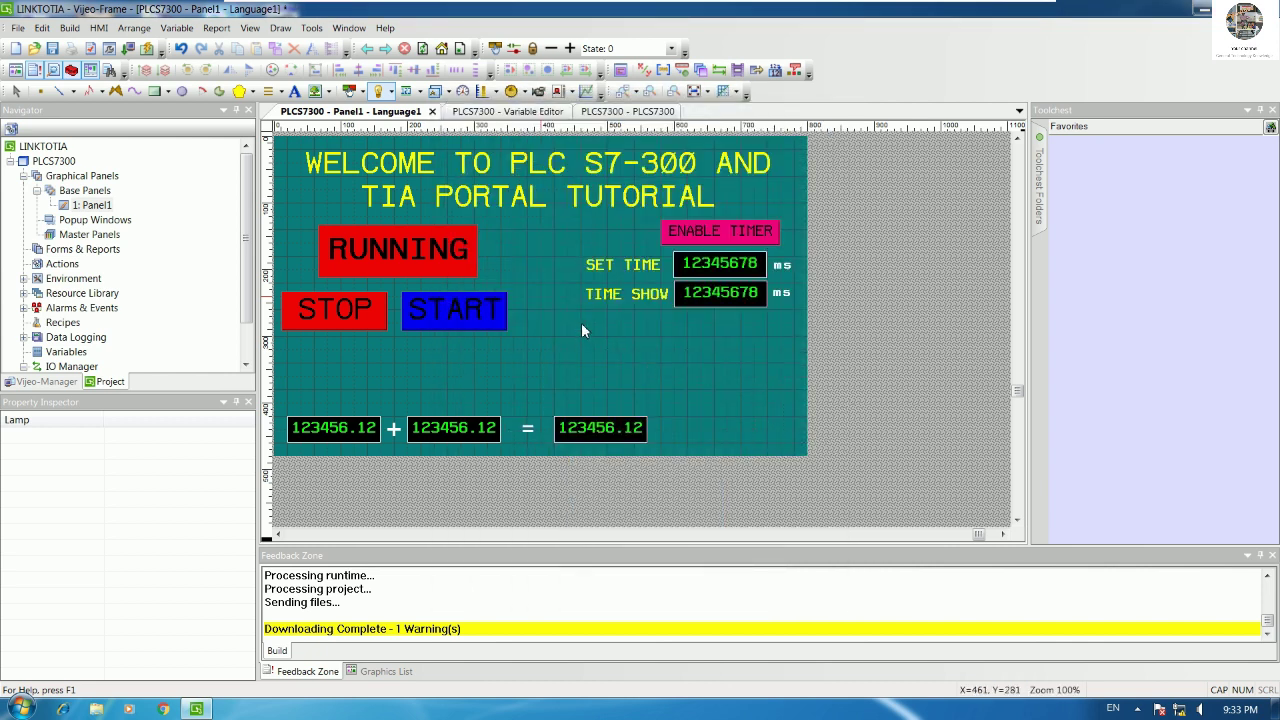
# Step: Place a lamp about 60 by 60 pixels below the TIME SHOW label and start an external BOOL variable named OUTPUT2 for it
pyautogui.click(615, 366)
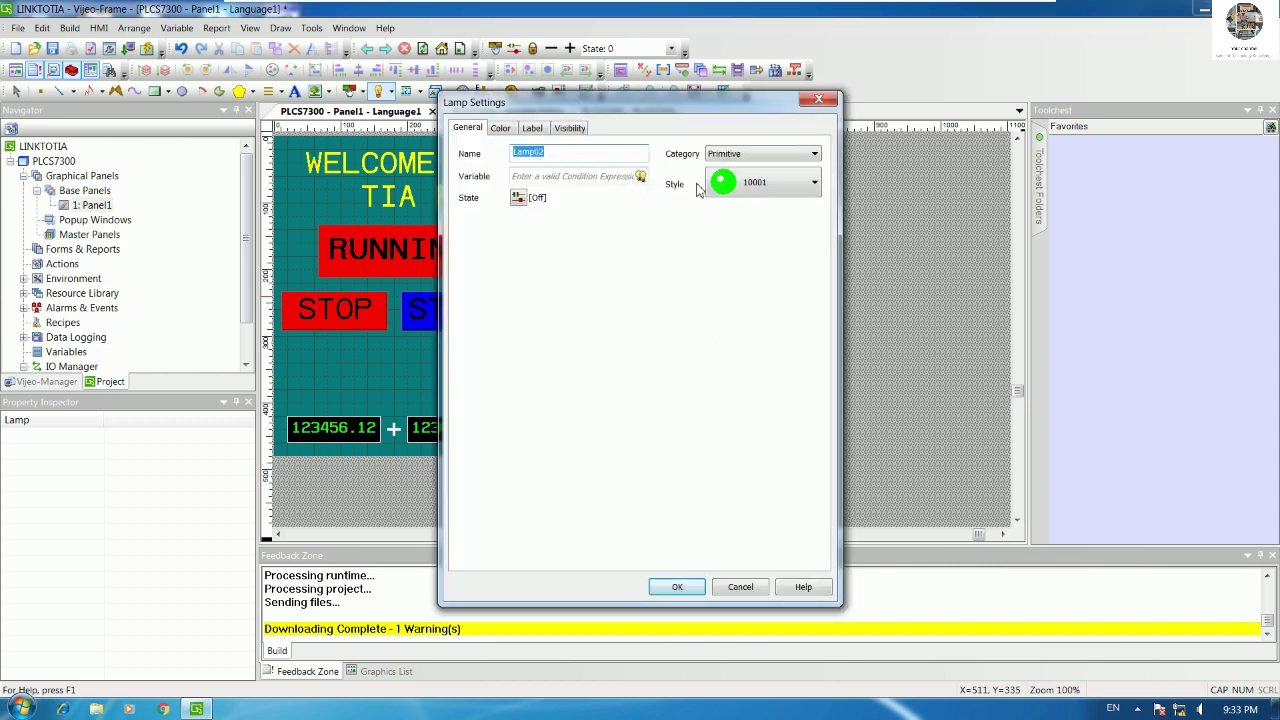
pyautogui.click(640, 176)
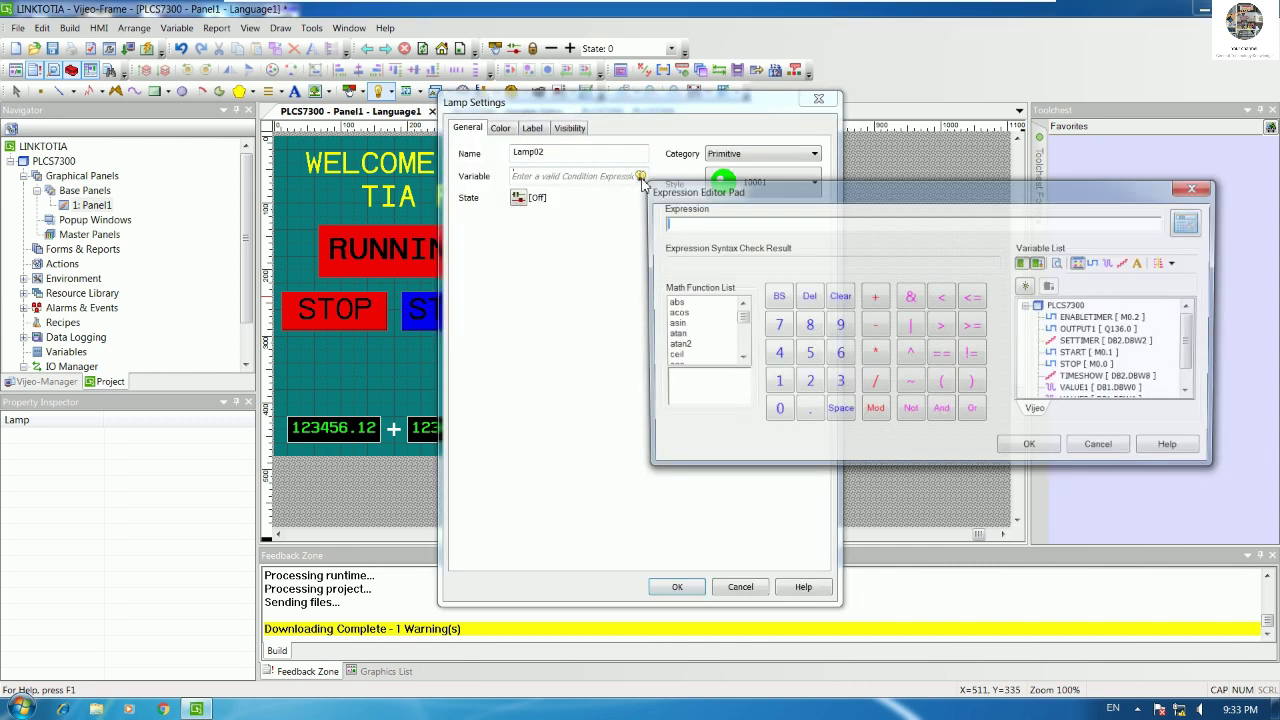
pyautogui.moveTo(1192, 323); pyautogui.dragTo(1192, 347)
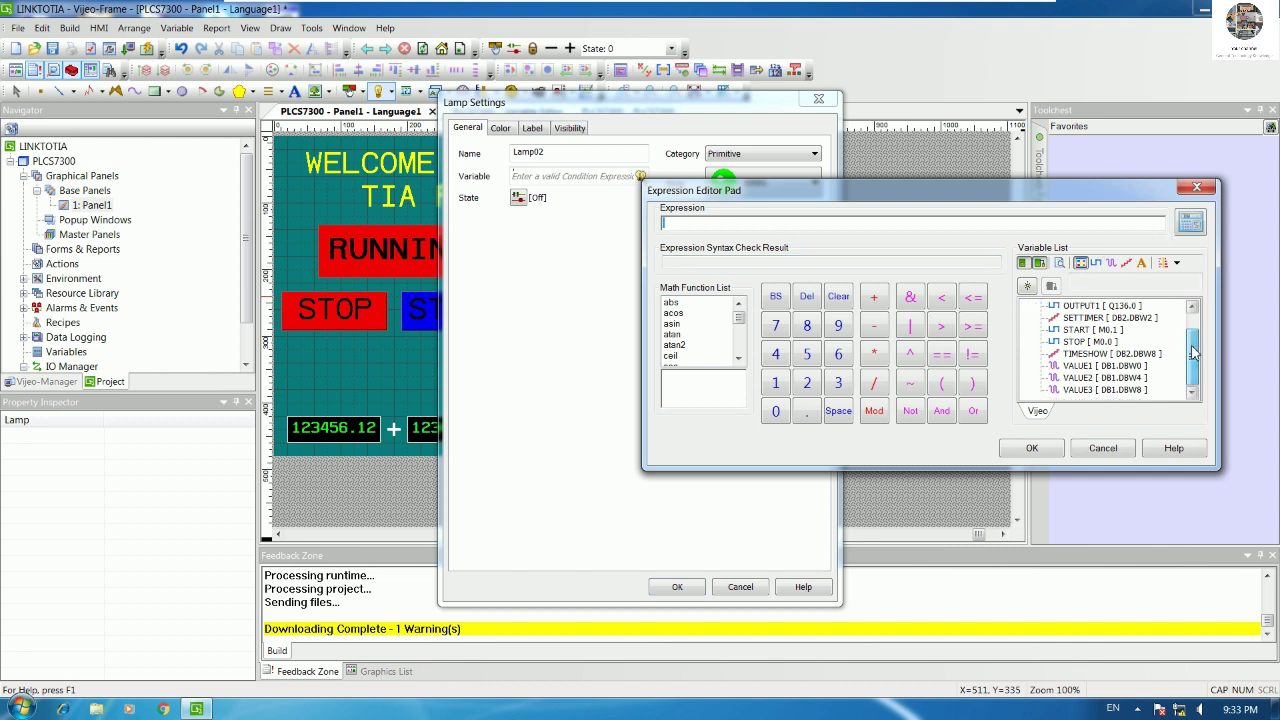
pyautogui.scroll(1, 1193, 352)
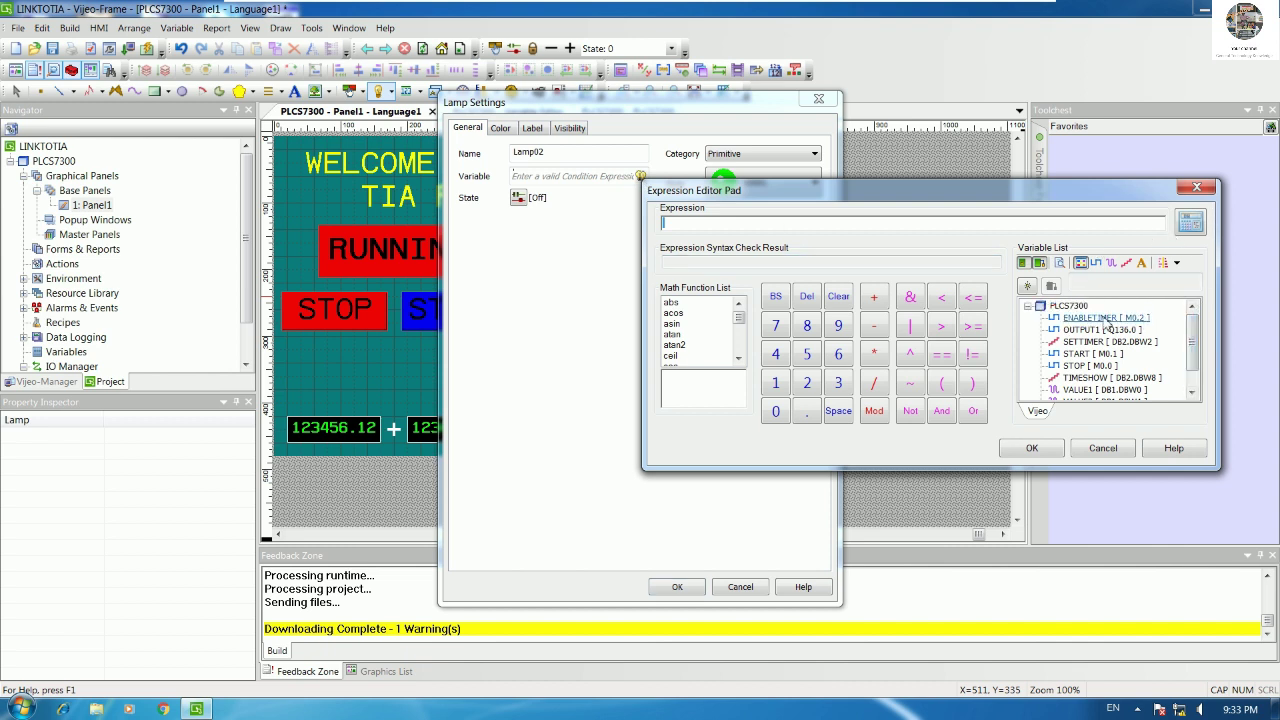
pyautogui.click(1028, 287)
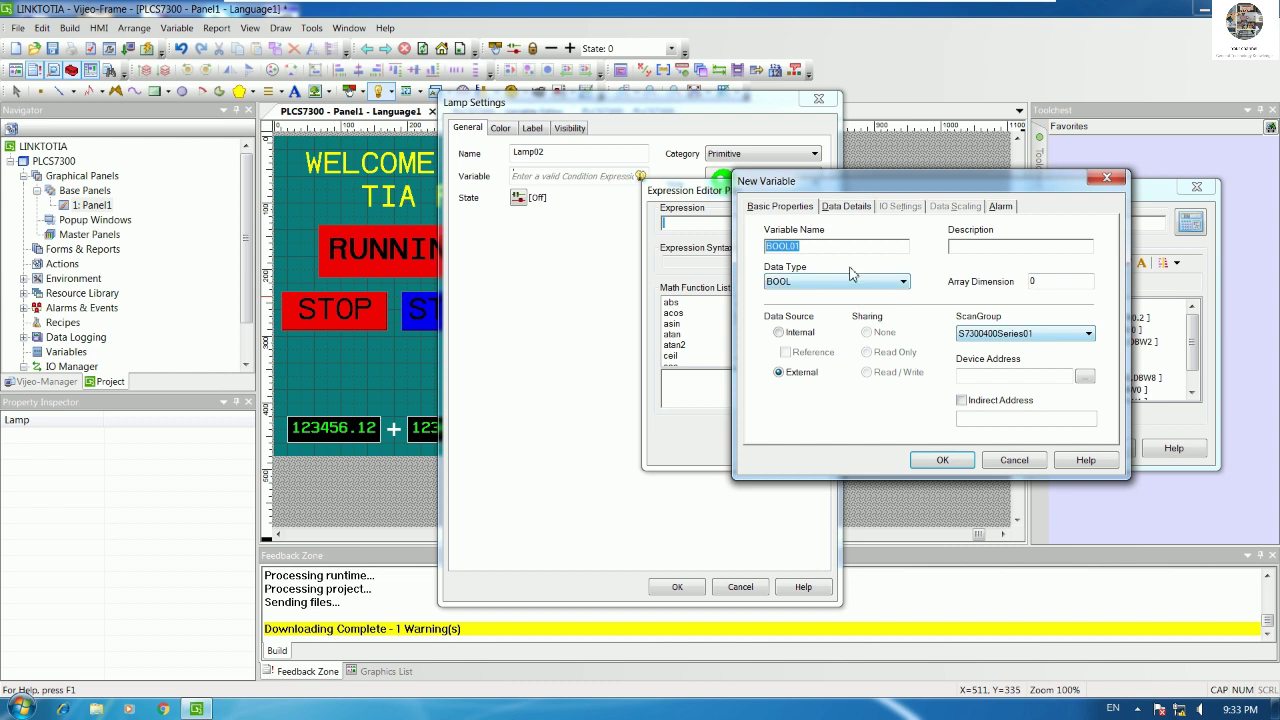
pyautogui.write('OUTPUT2')
# Step: Set OUTPUT2's device address to memory area Q, address 136, bit 1, and assign it as the lamp's variable
pyautogui.click(1085, 376)
pyautogui.click(978, 296)
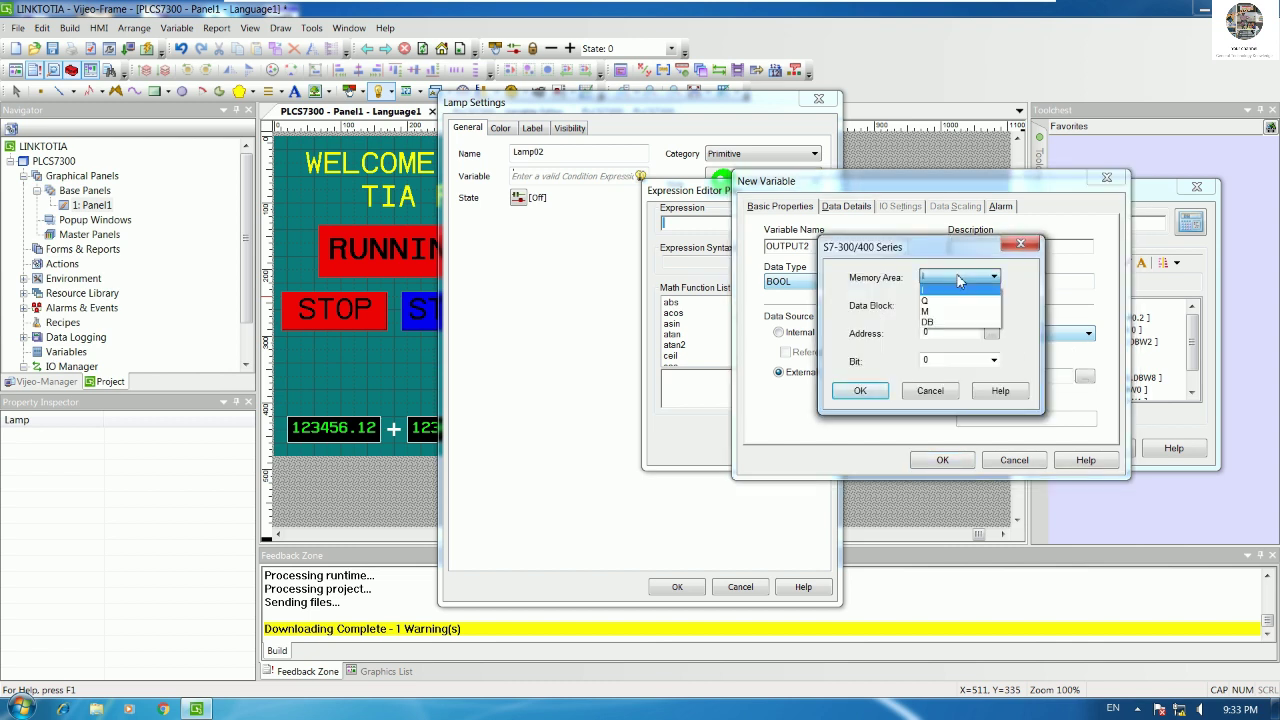
pyautogui.click(948, 305)
pyautogui.click(926, 335)
pyautogui.write('136')
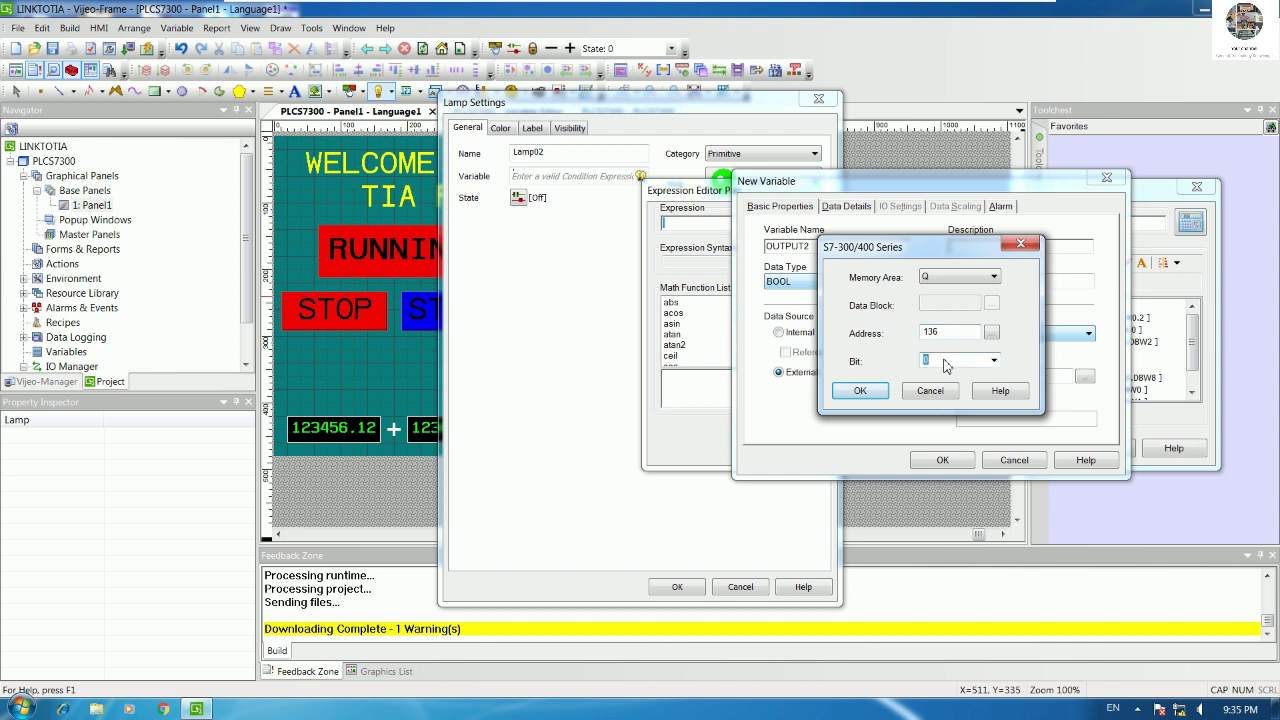
pyautogui.click(992, 361)
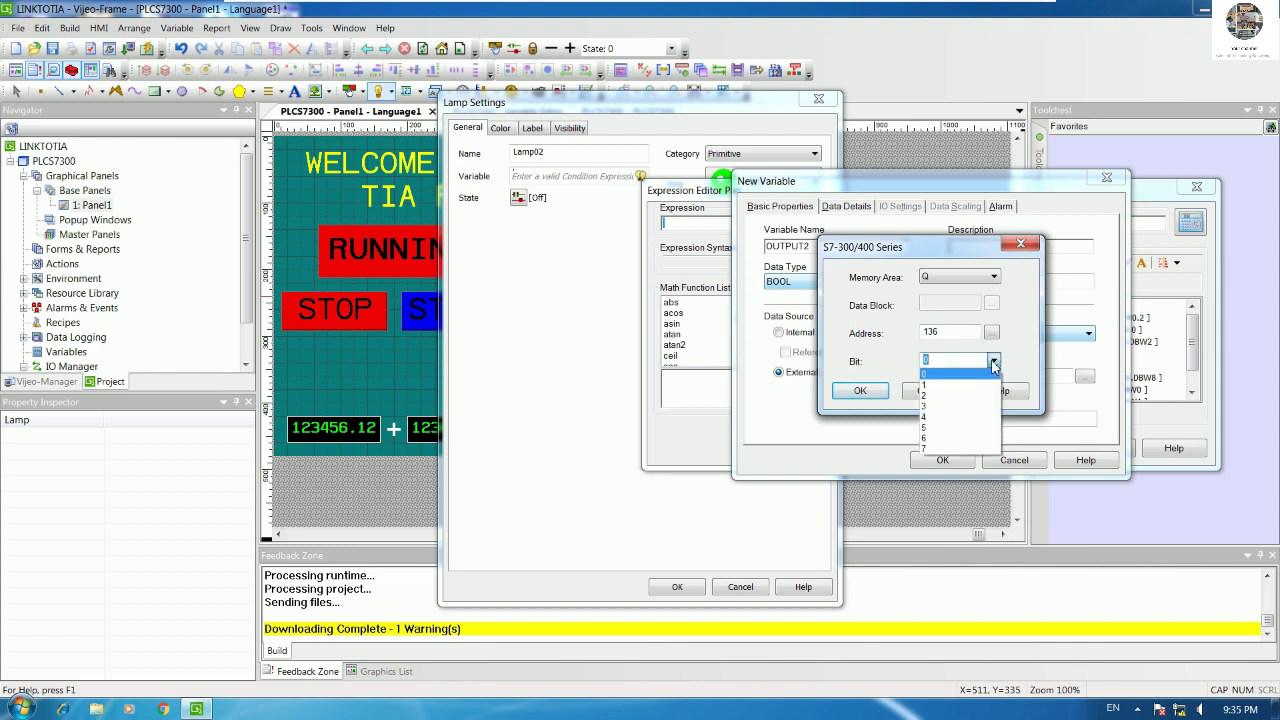
pyautogui.click(933, 385)
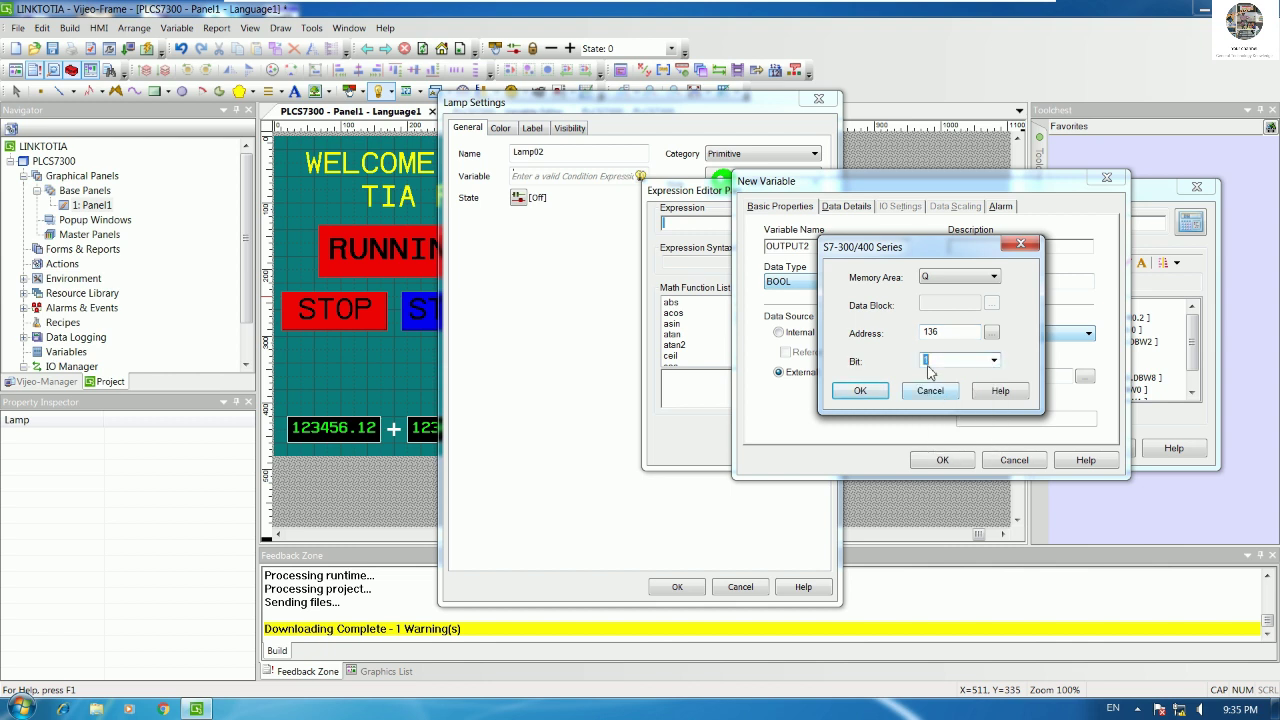
pyautogui.click(872, 392)
pyautogui.click(952, 460)
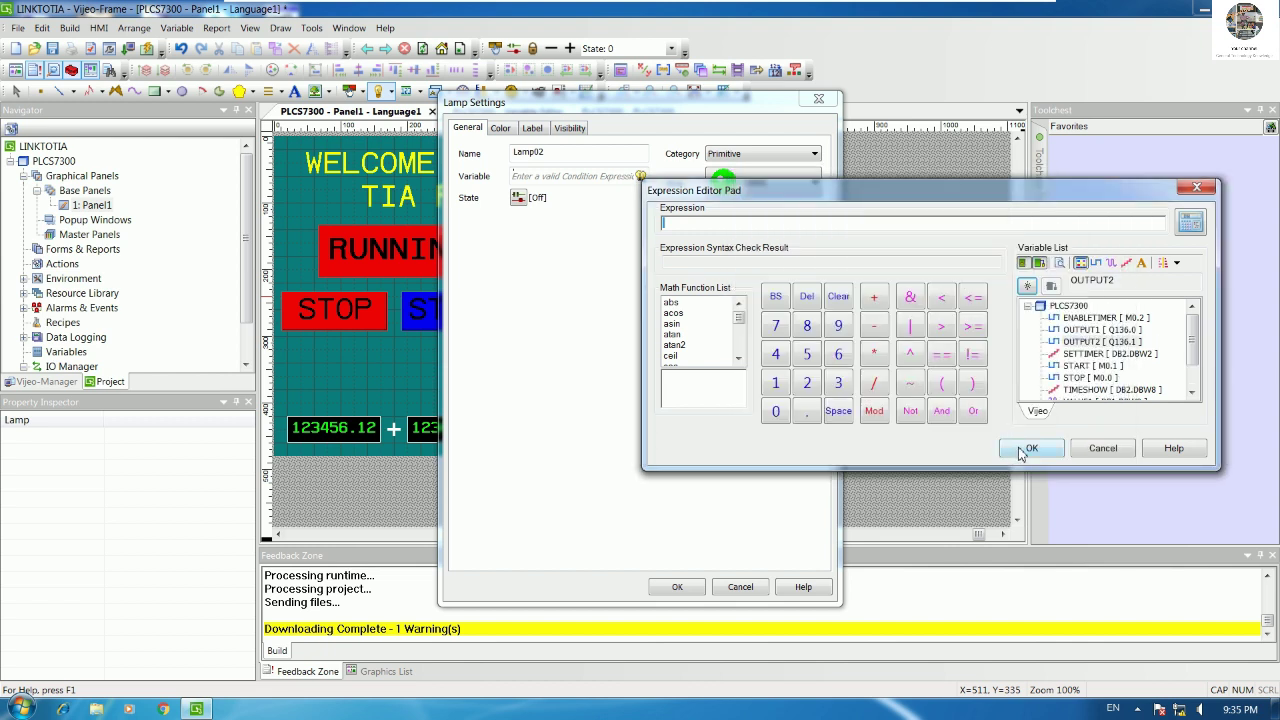
pyautogui.click(1024, 449)
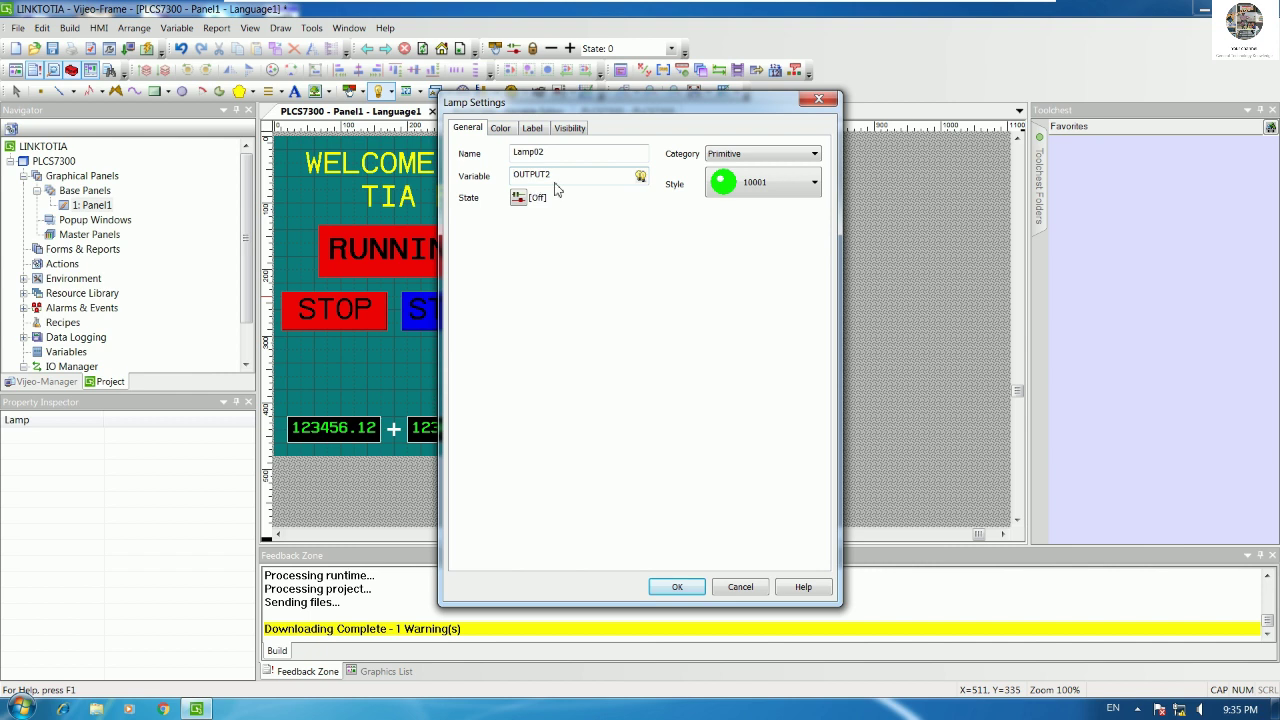
# Step: Give the lamp style 00002 with a red OFF fore color and a green ON fore color, and save its settings
pyautogui.click(754, 189)
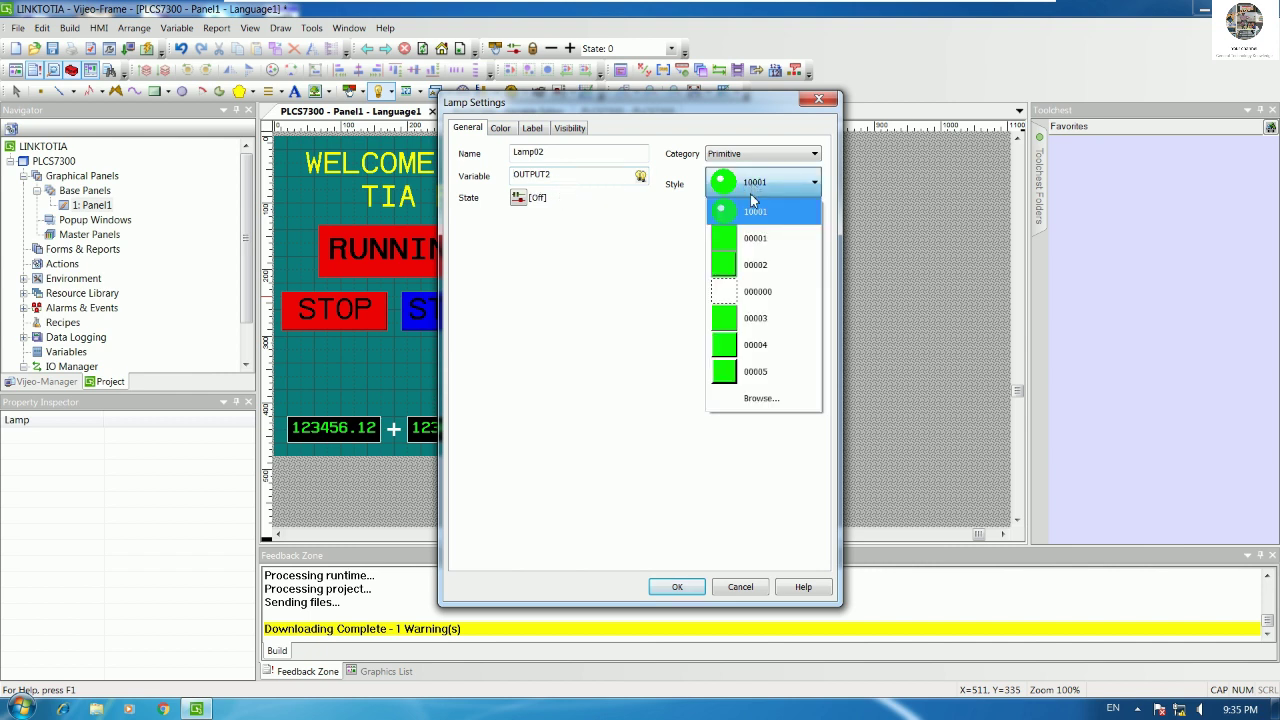
pyautogui.click(737, 272)
pyautogui.click(500, 128)
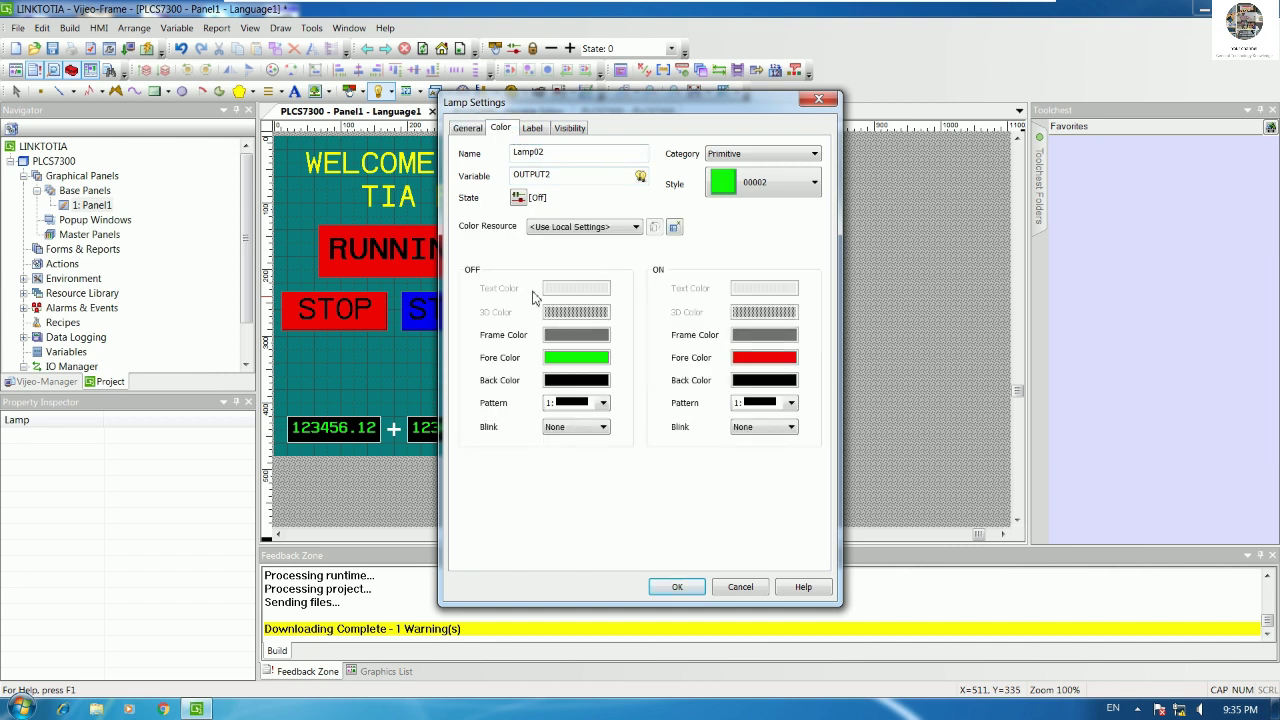
pyautogui.click(598, 358)
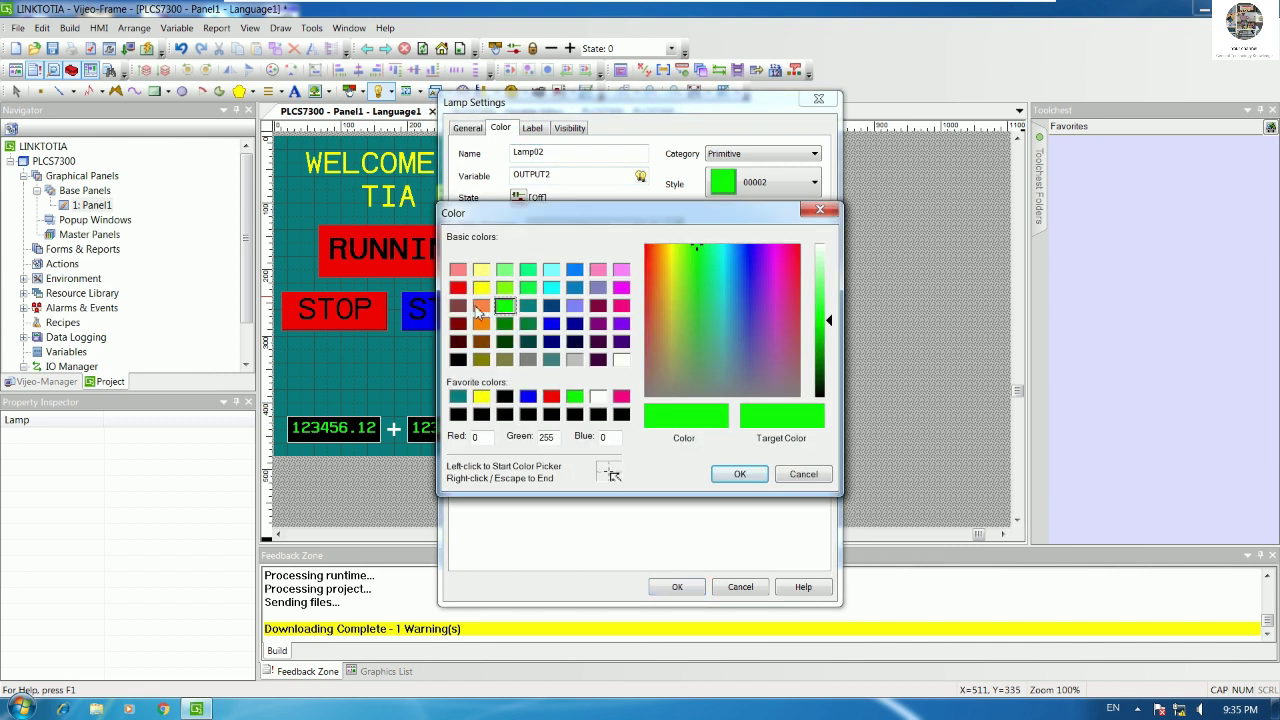
pyautogui.click(458, 288)
pyautogui.click(740, 474)
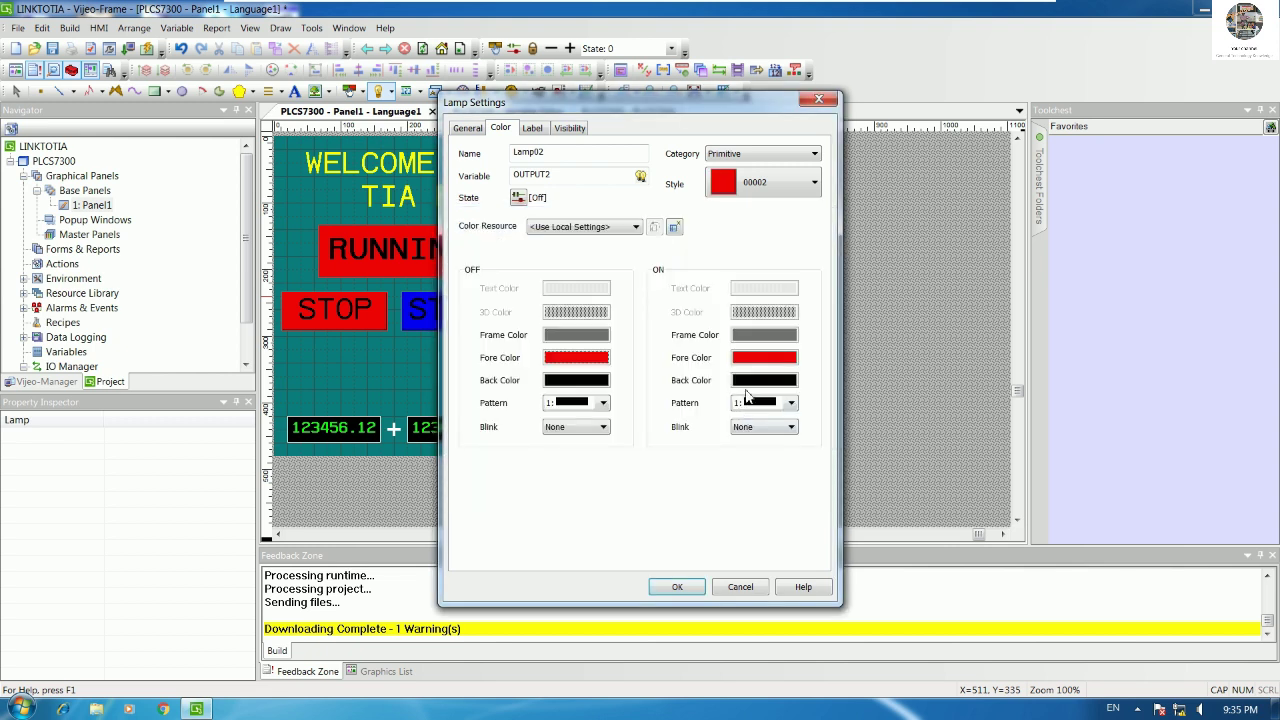
pyautogui.click(757, 358)
pyautogui.click(510, 309)
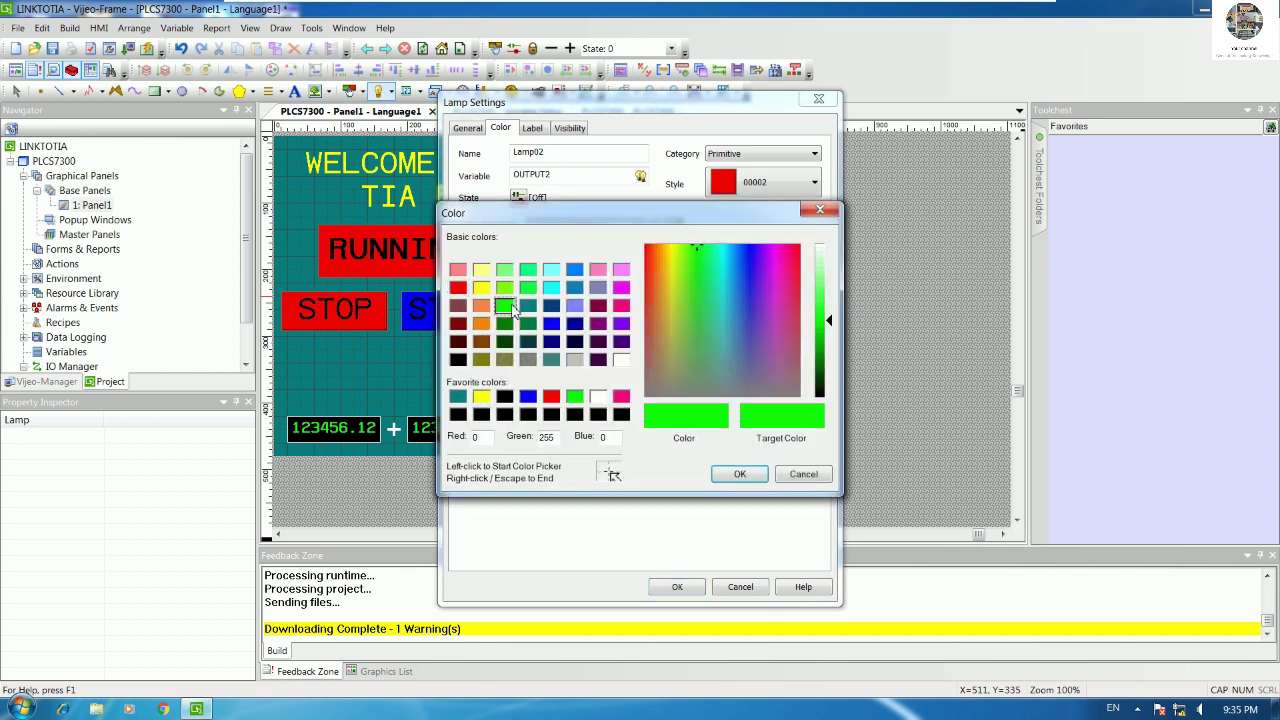
pyautogui.click(740, 474)
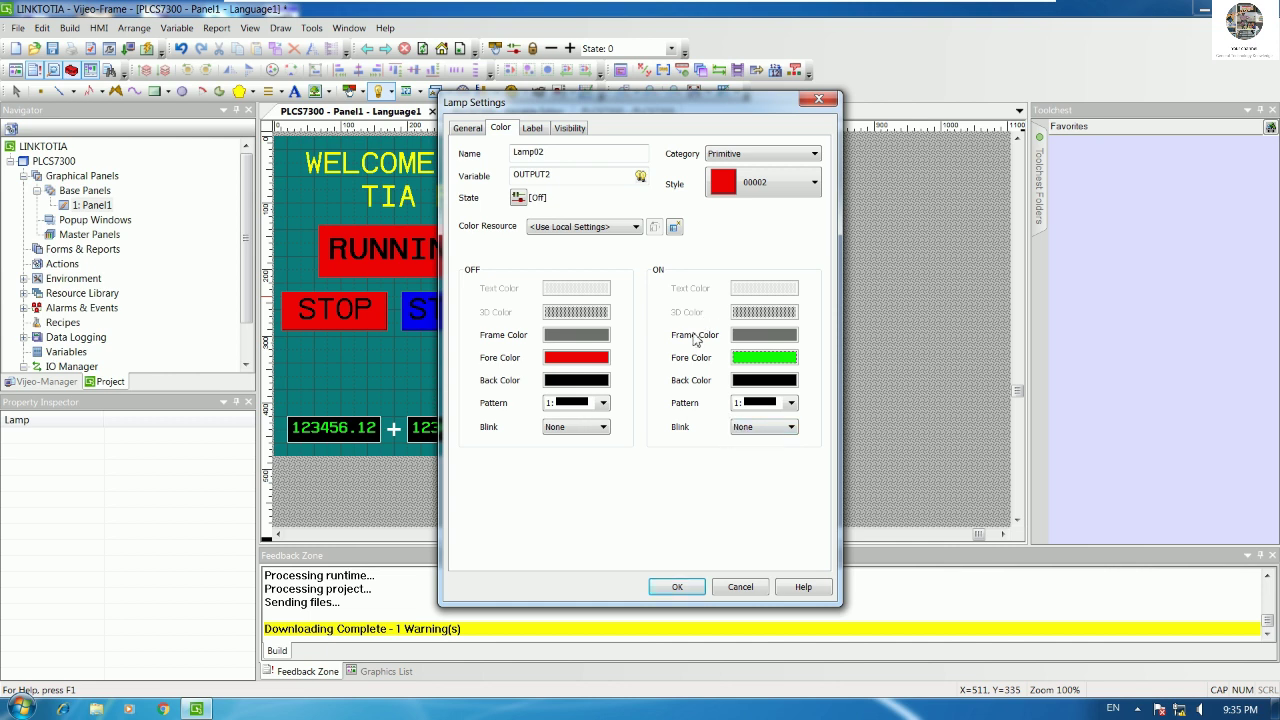
pyautogui.click(672, 590)
pyautogui.click(640, 361)
# Step: Review the color and label settings of the new lamp below TIME SHOW, and close them without changes
pyautogui.doubleClick(600, 348)
pyautogui.click(502, 134)
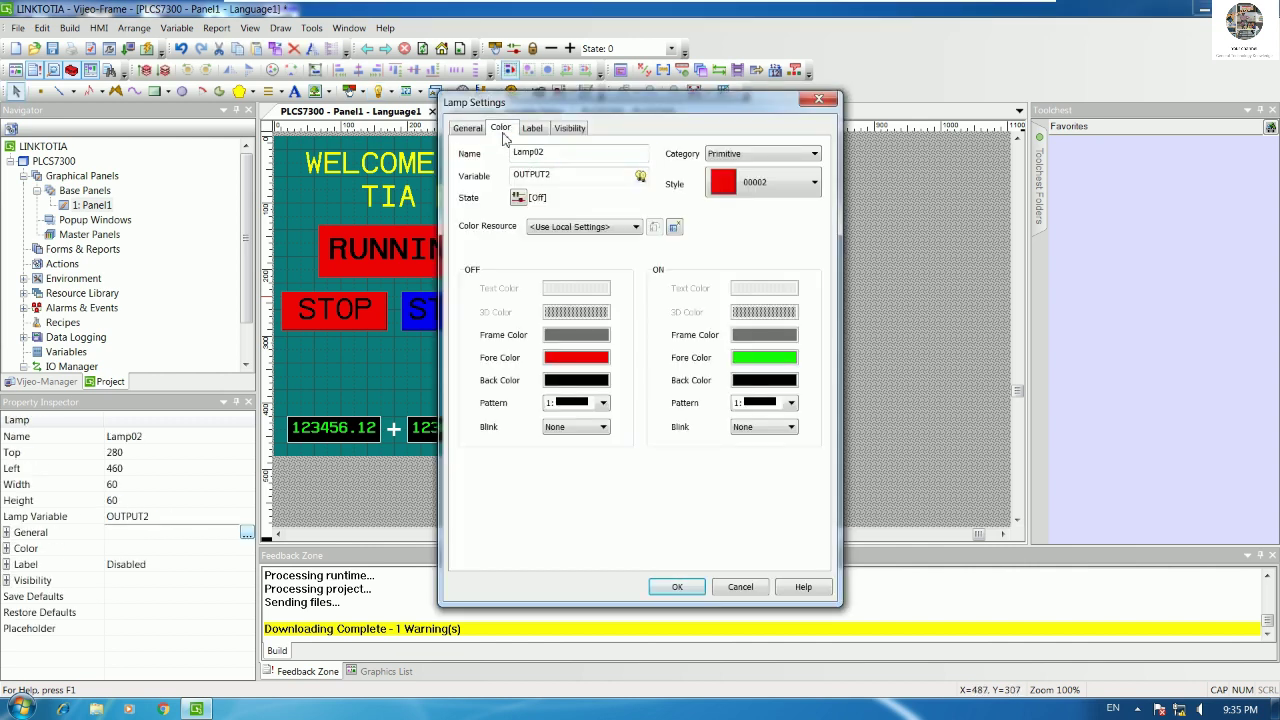
pyautogui.click(580, 227)
pyautogui.click(580, 227)
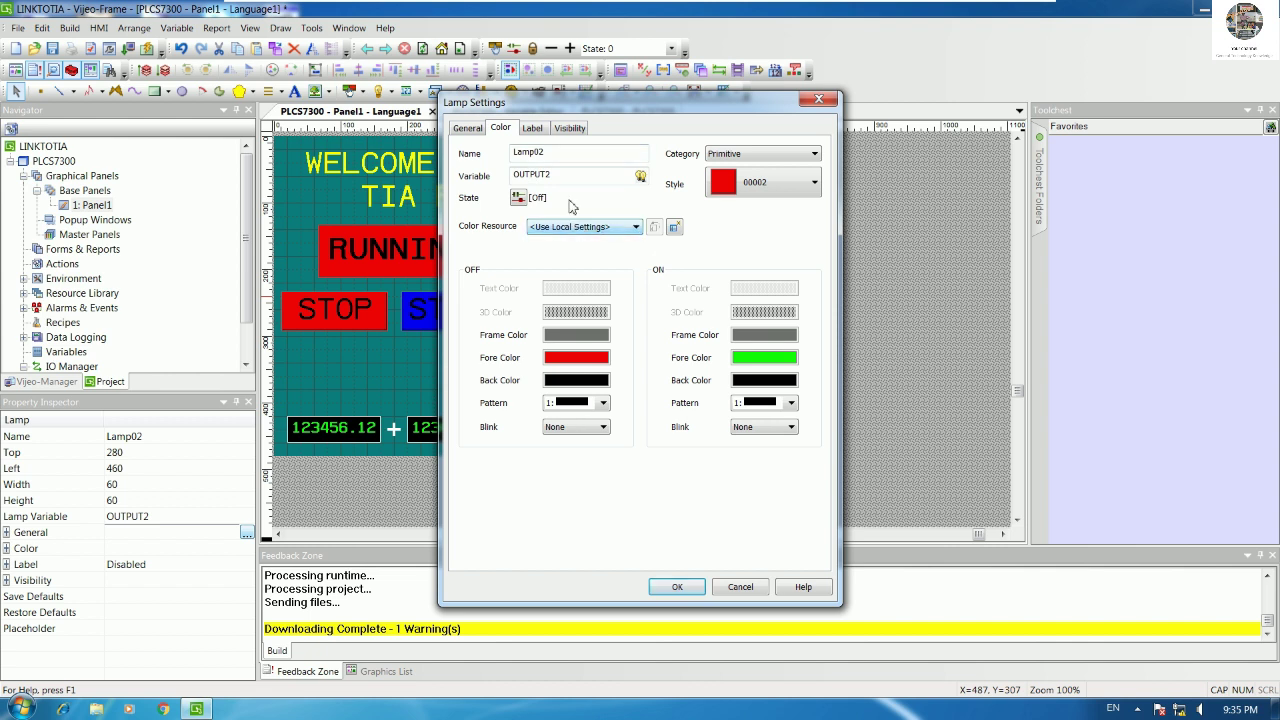
pyautogui.click(541, 132)
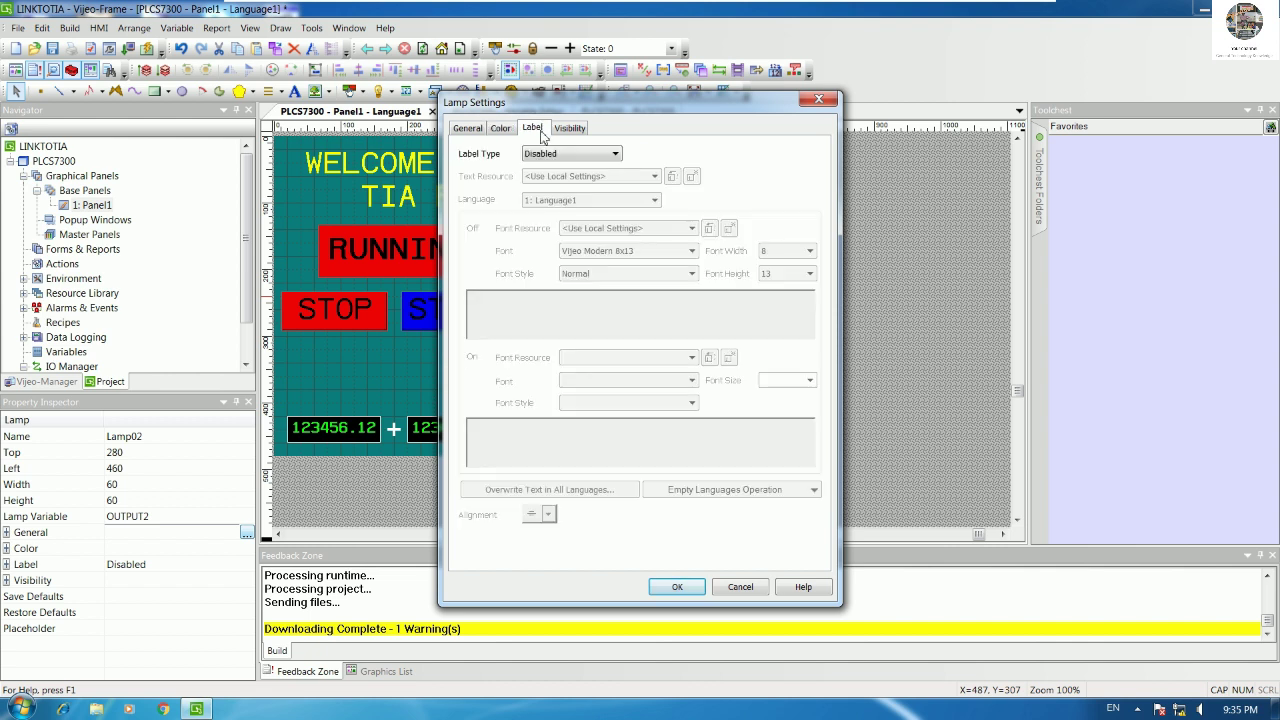
pyautogui.click(741, 587)
pyautogui.click(863, 399)
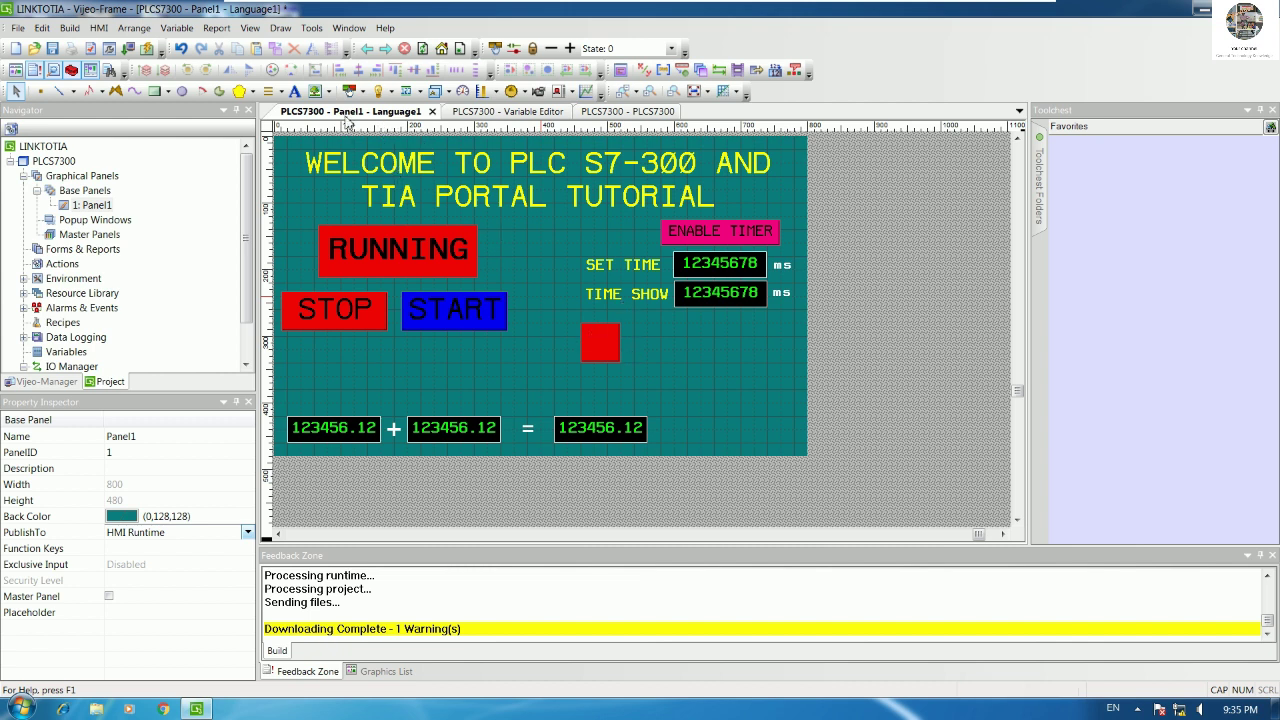
pyautogui.click(295, 91)
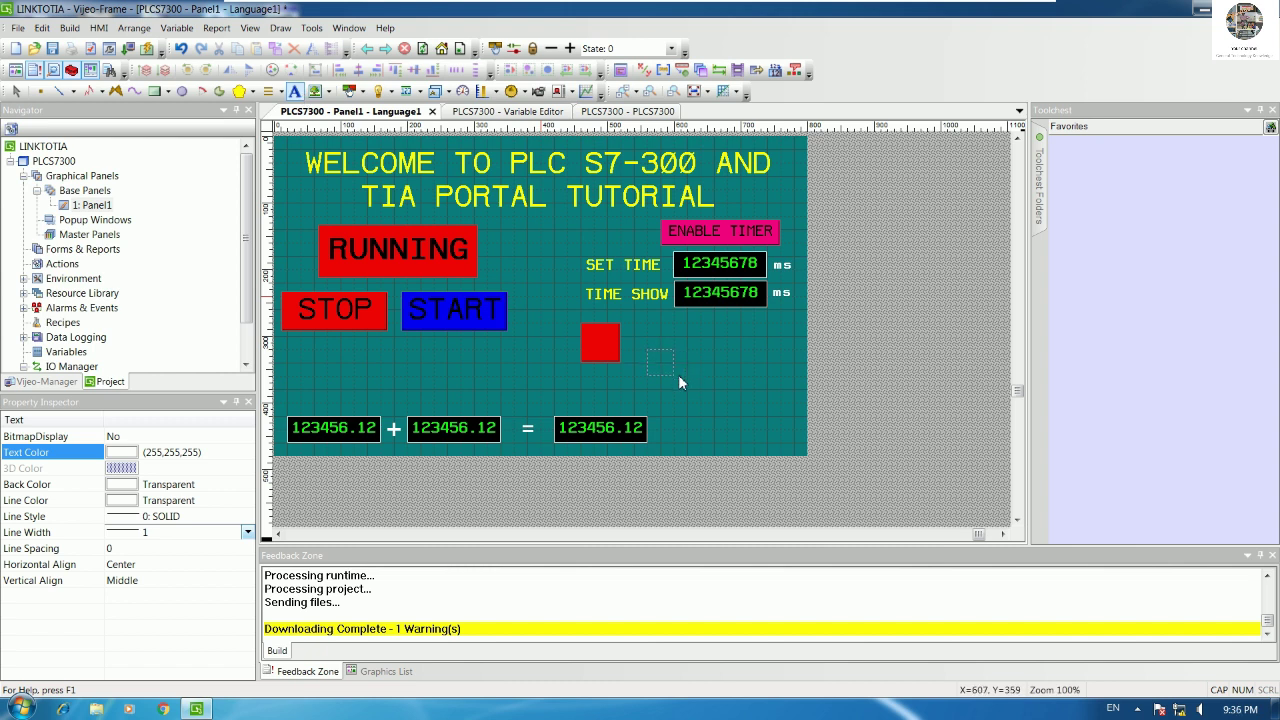
pyautogui.click(678, 374)
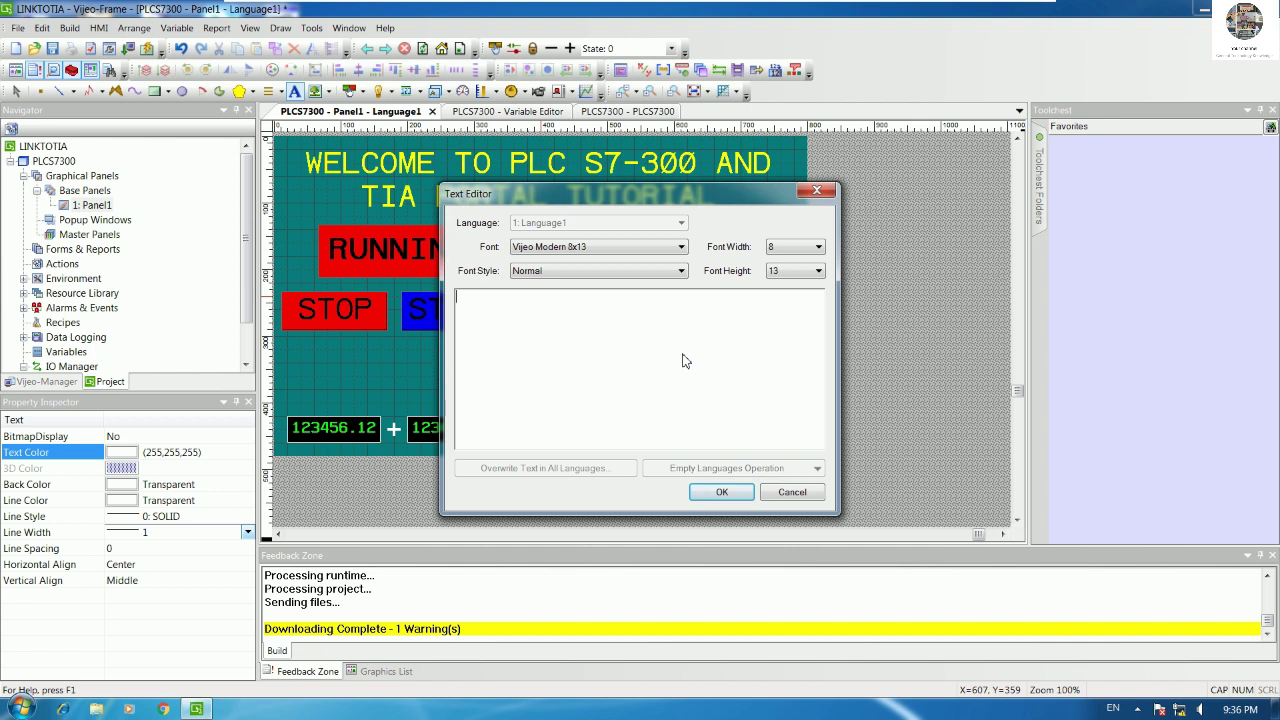
pyautogui.click(584, 277)
pyautogui.click(581, 270)
pyautogui.press('Escape')
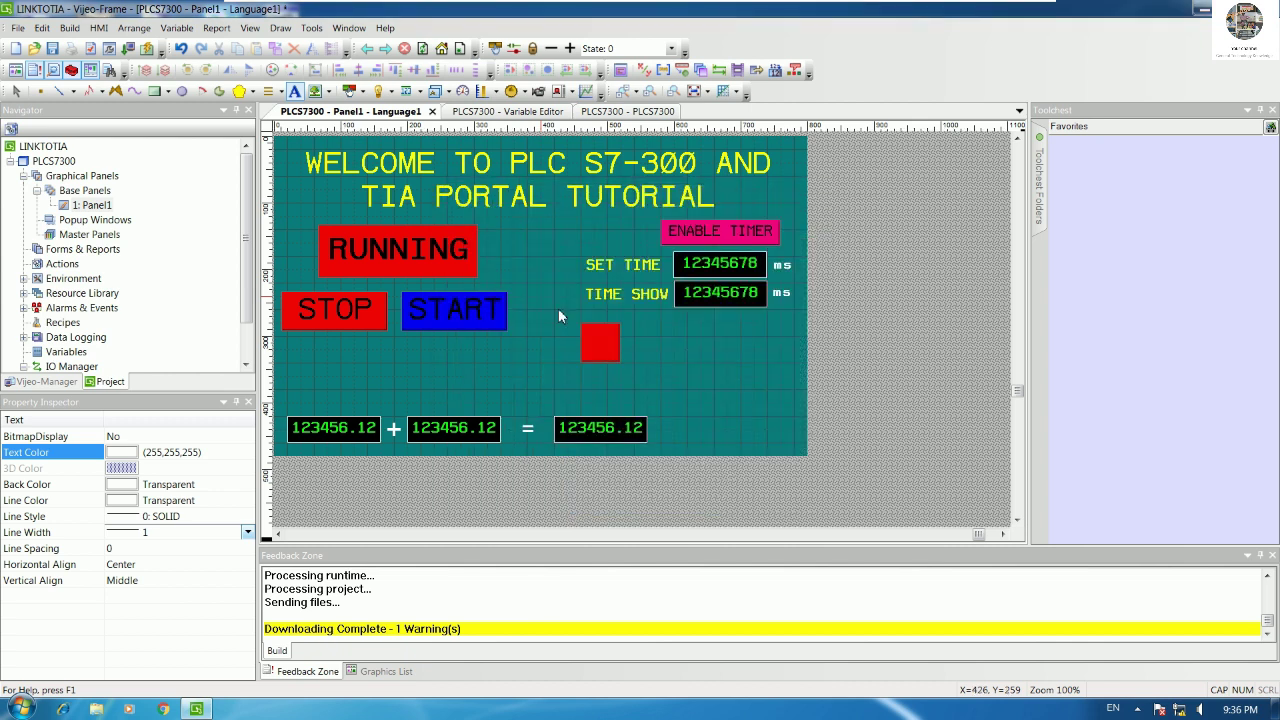
pyautogui.click(664, 378)
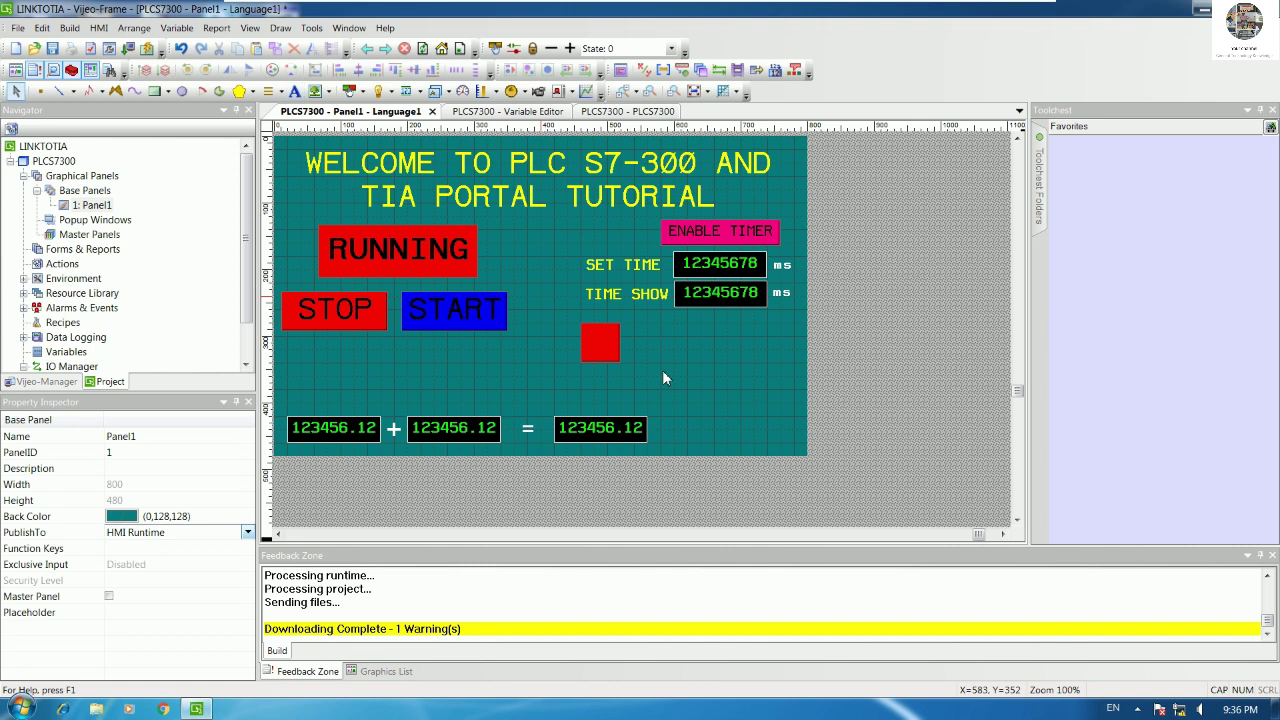
# Step: Review the color and label settings of the RUNNING lamp and close them without changes
pyautogui.doubleClick(428, 259)
pyautogui.click(500, 128)
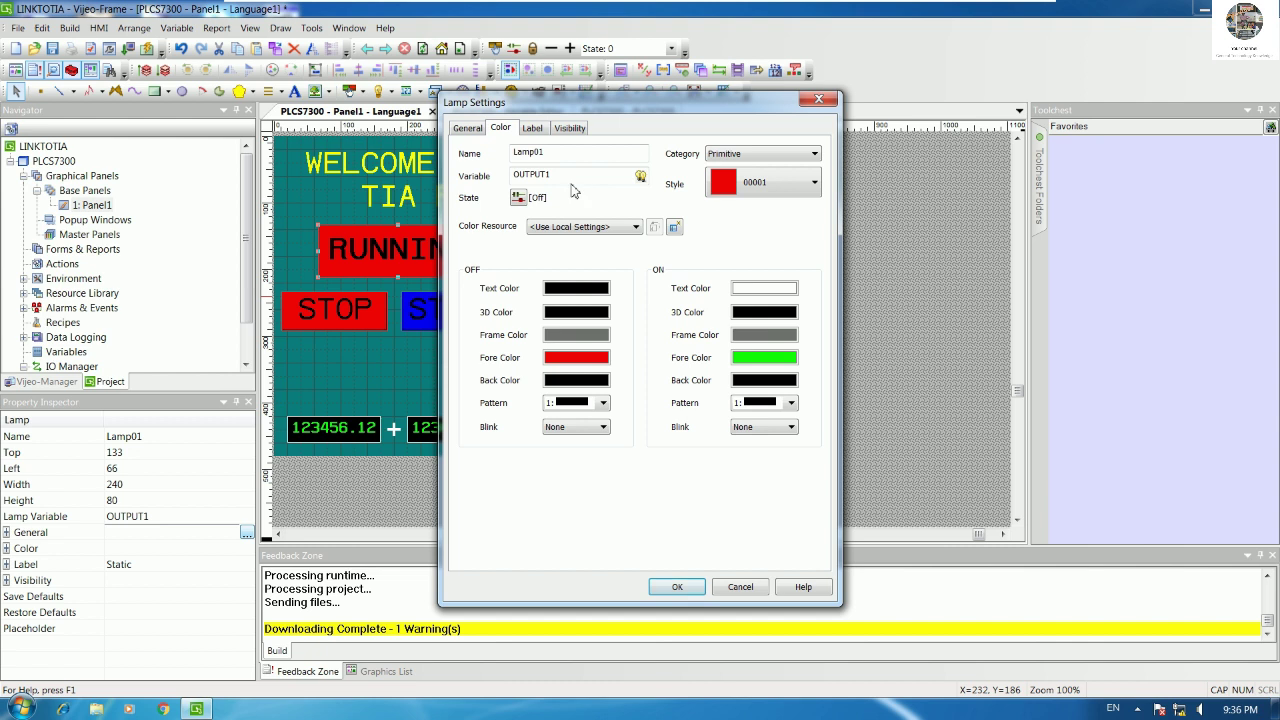
pyautogui.click(532, 130)
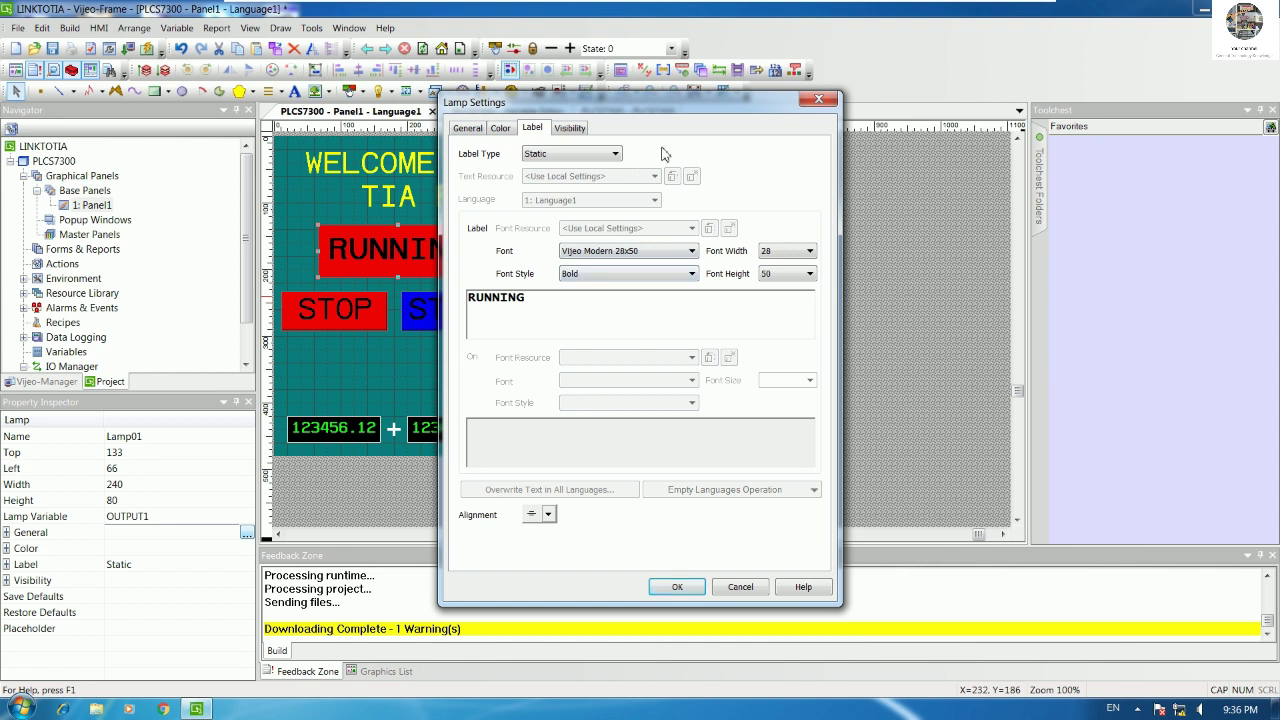
pyautogui.click(818, 98)
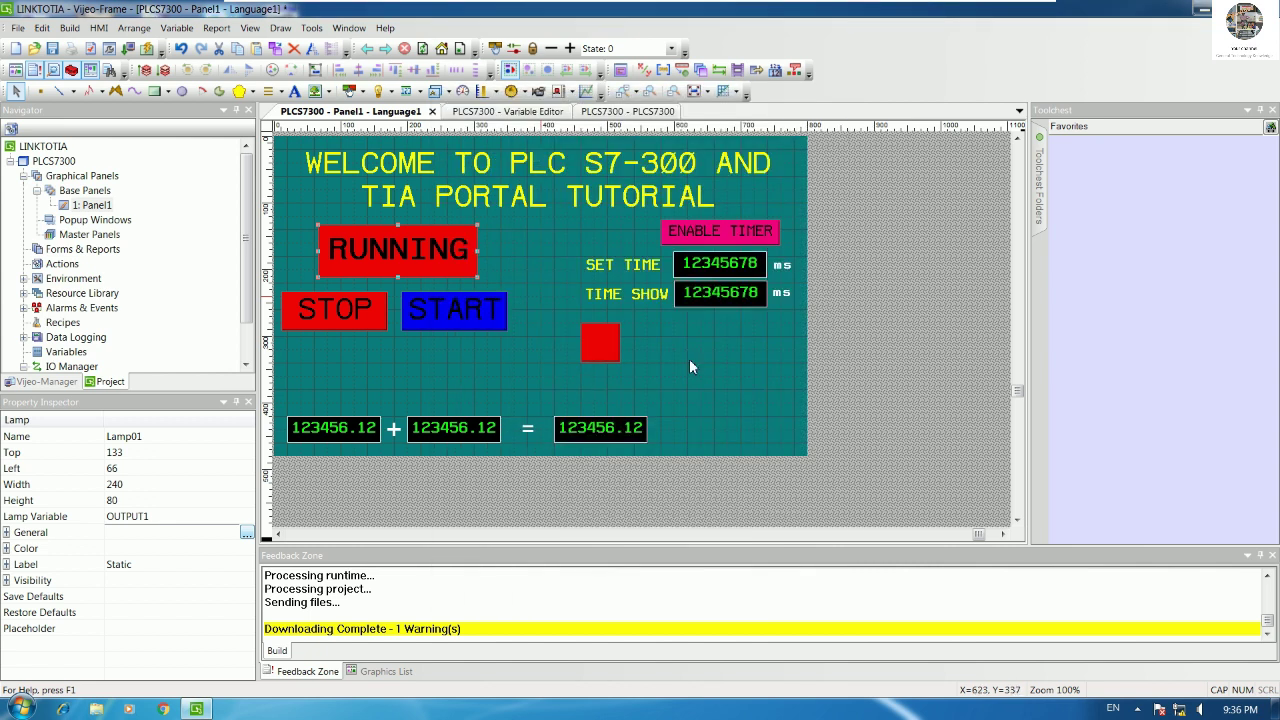
pyautogui.click(689, 358)
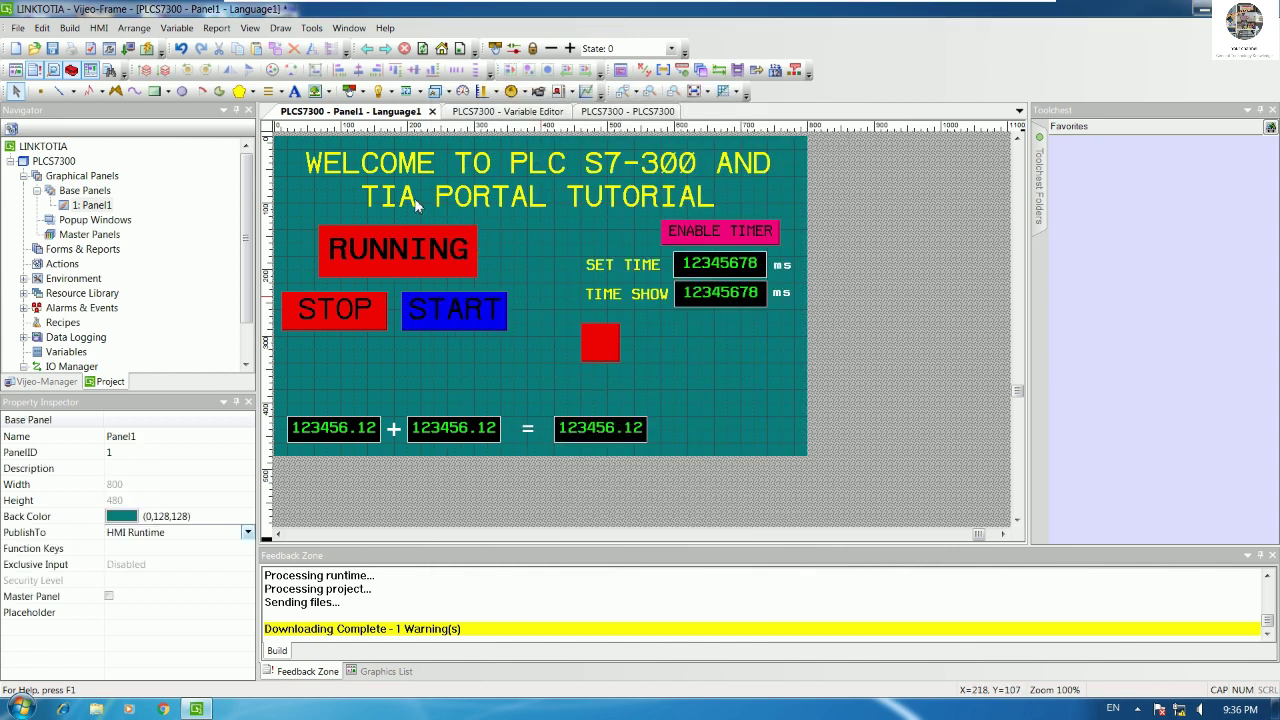
# Step: Place a text object reading ##, about 80 by 40 pixels, beside the small red lamp below TIME SHOW
pyautogui.click(295, 91)
pyautogui.moveTo(690, 367); pyautogui.dragTo(694, 364)
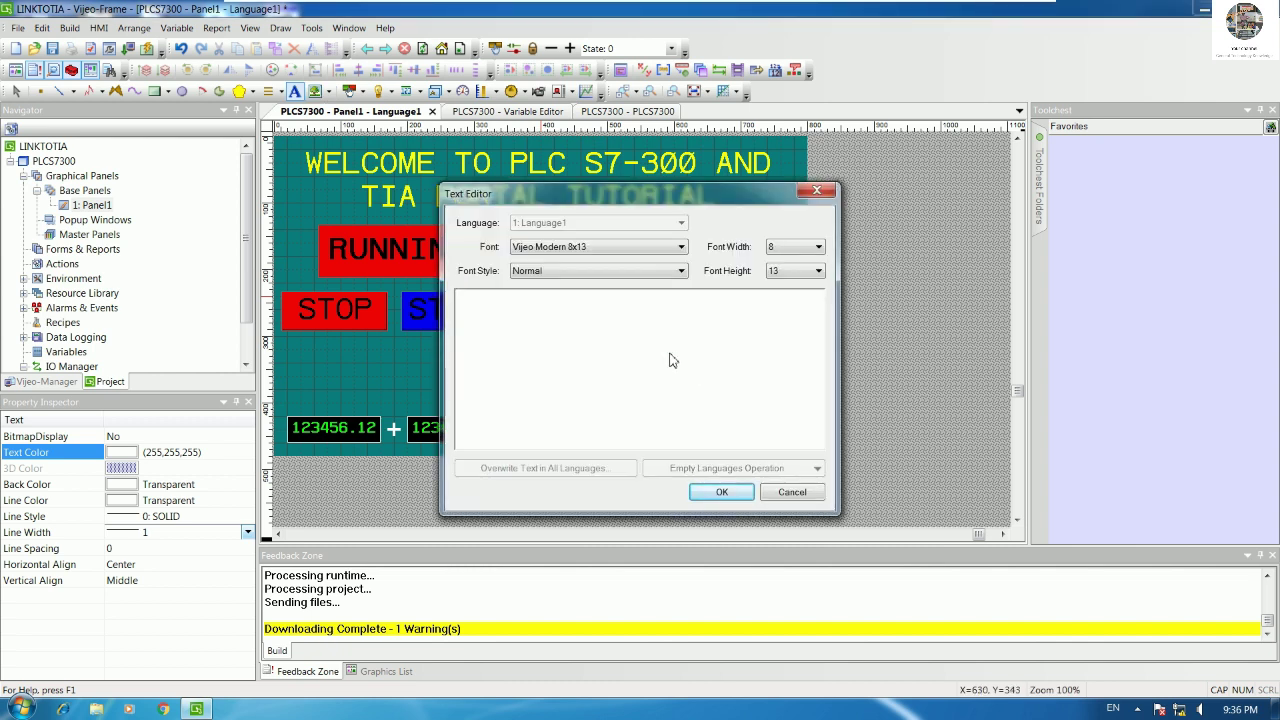
pyautogui.write('##')
pyautogui.click(721, 491)
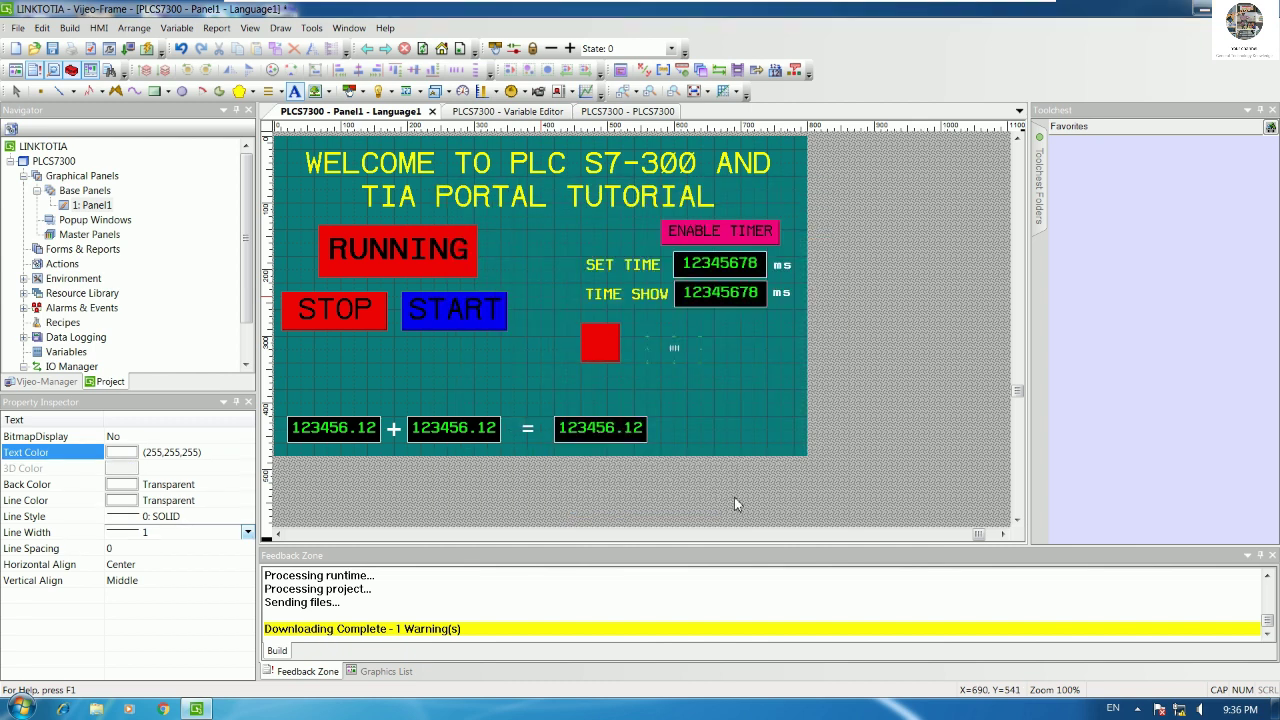
pyautogui.click(709, 375)
# Step: Open the ## text's animation properties and examine its color, position, touch and value options
pyautogui.doubleClick(673, 350)
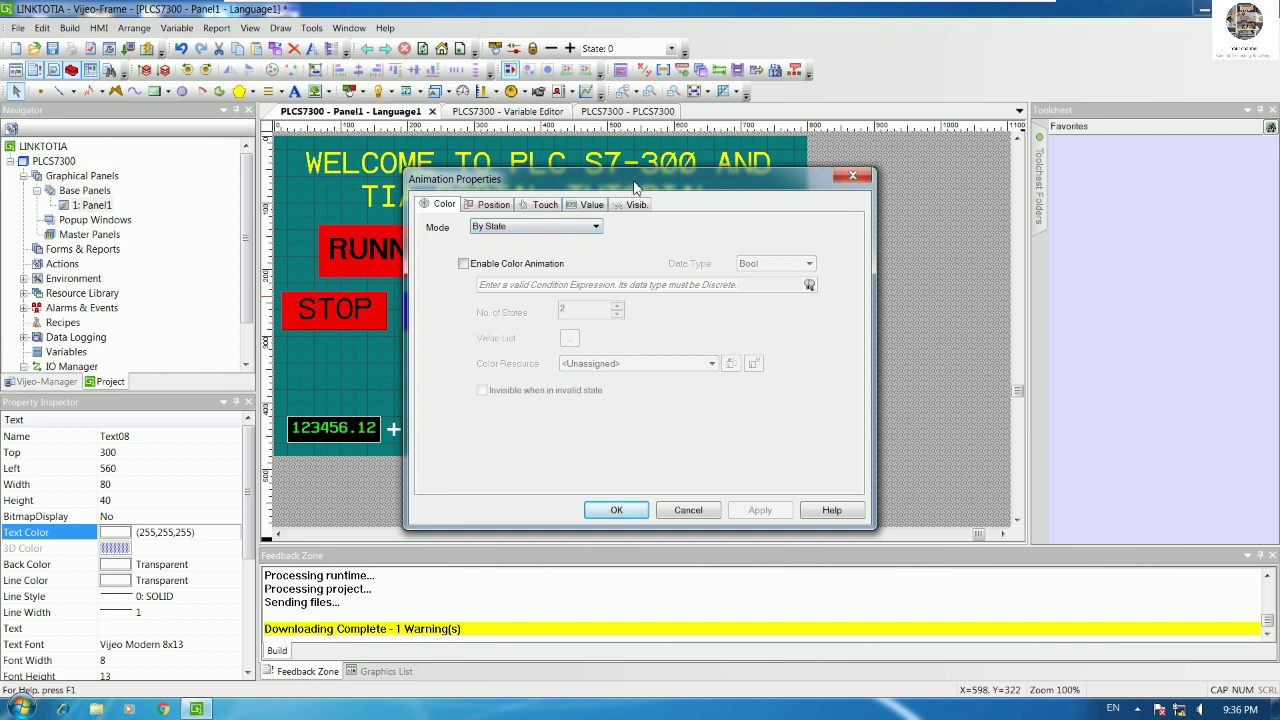
pyautogui.moveTo(641, 180); pyautogui.dragTo(1000, 152)
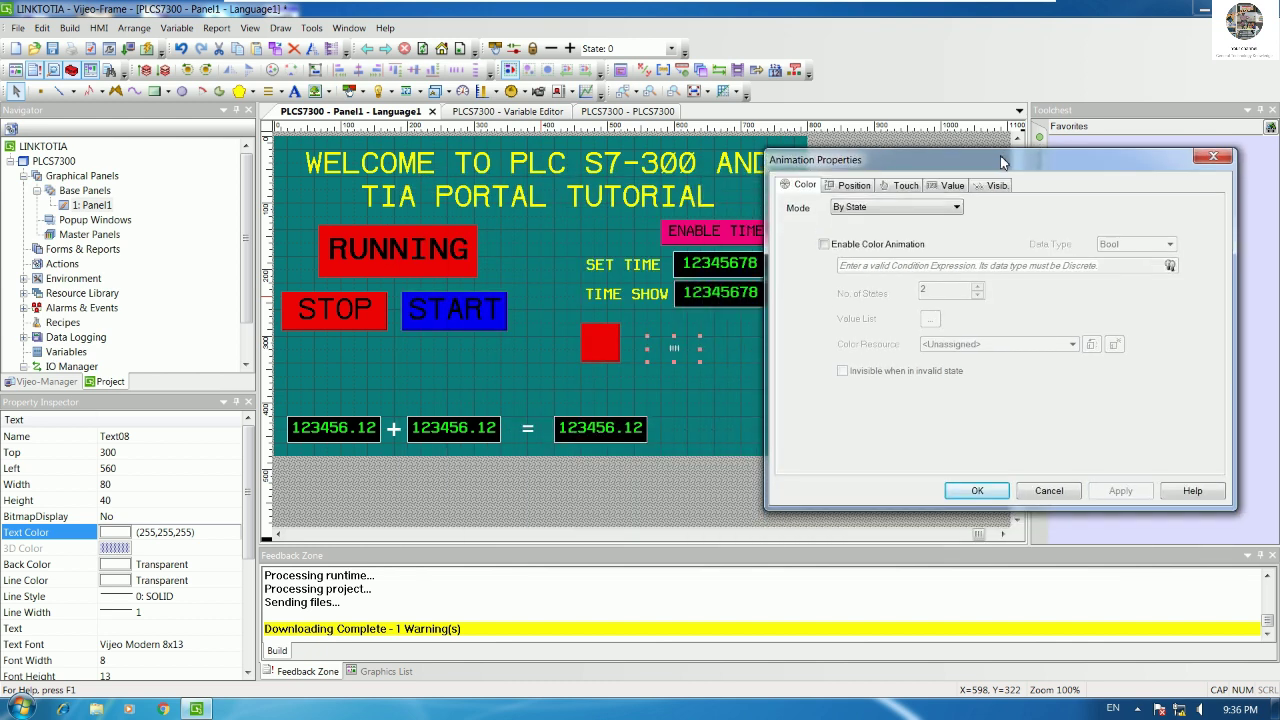
pyautogui.click(950, 183)
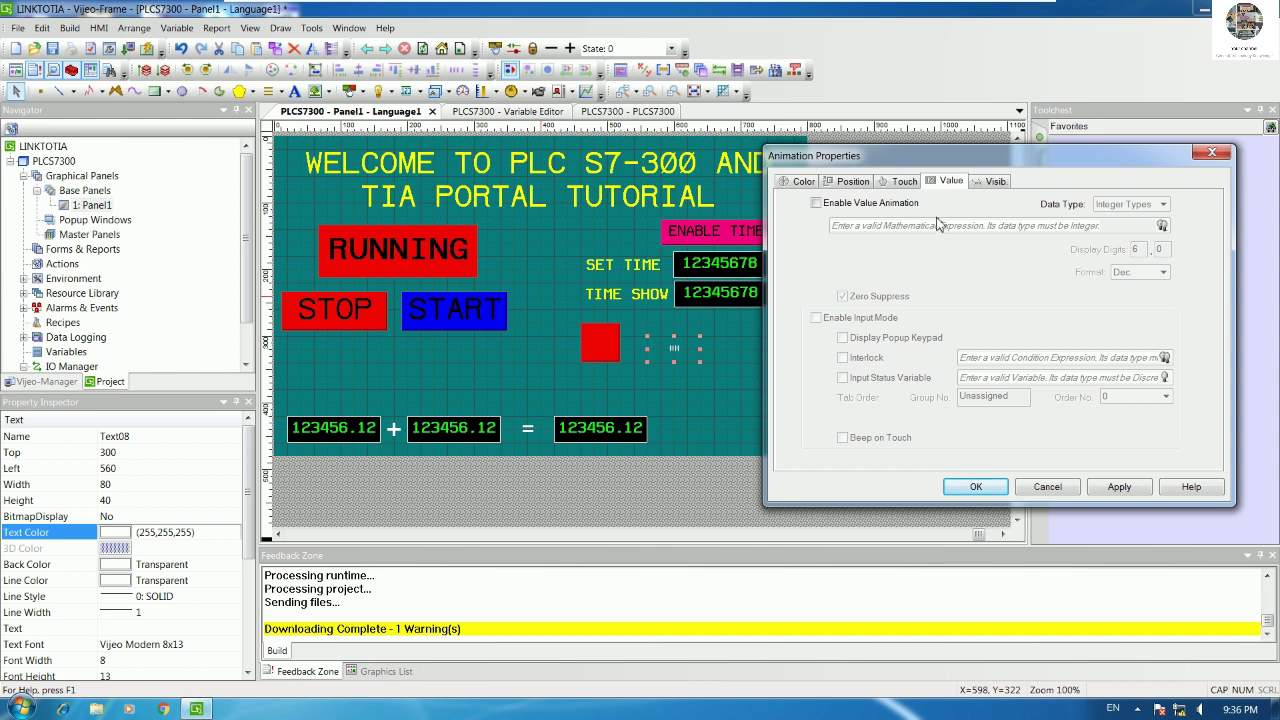
pyautogui.click(862, 187)
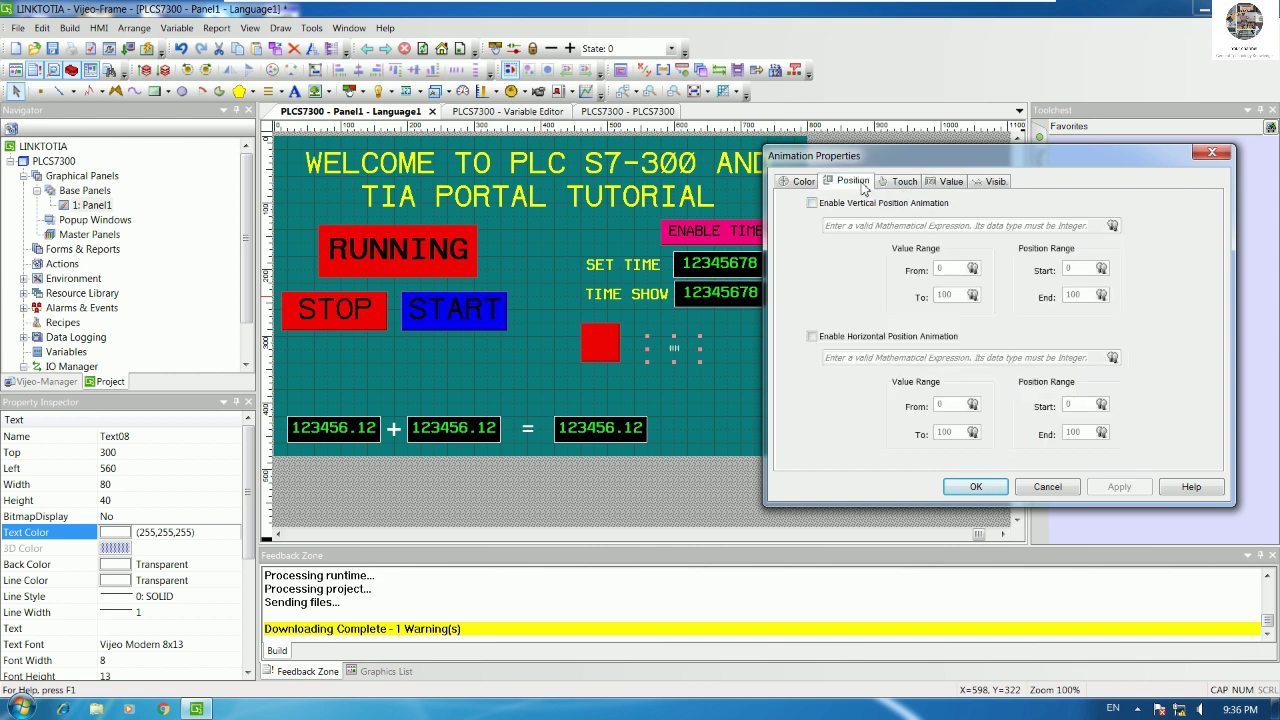
pyautogui.click(804, 184)
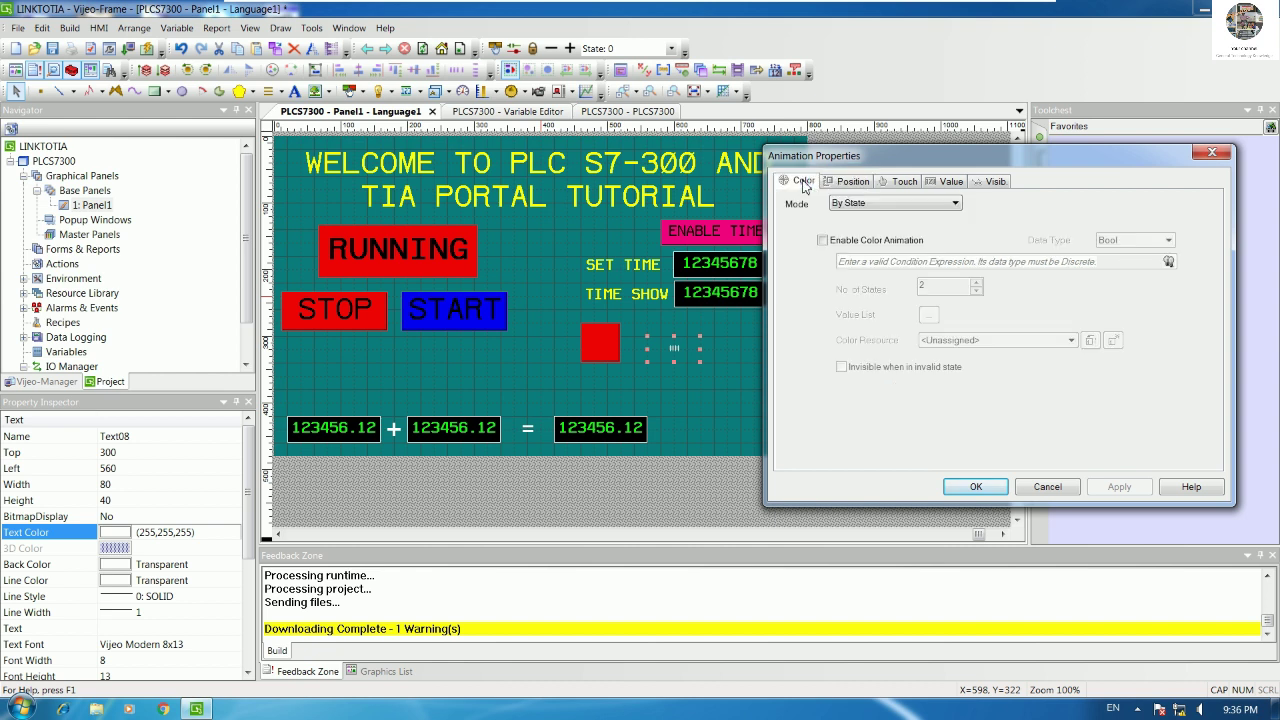
pyautogui.click(856, 188)
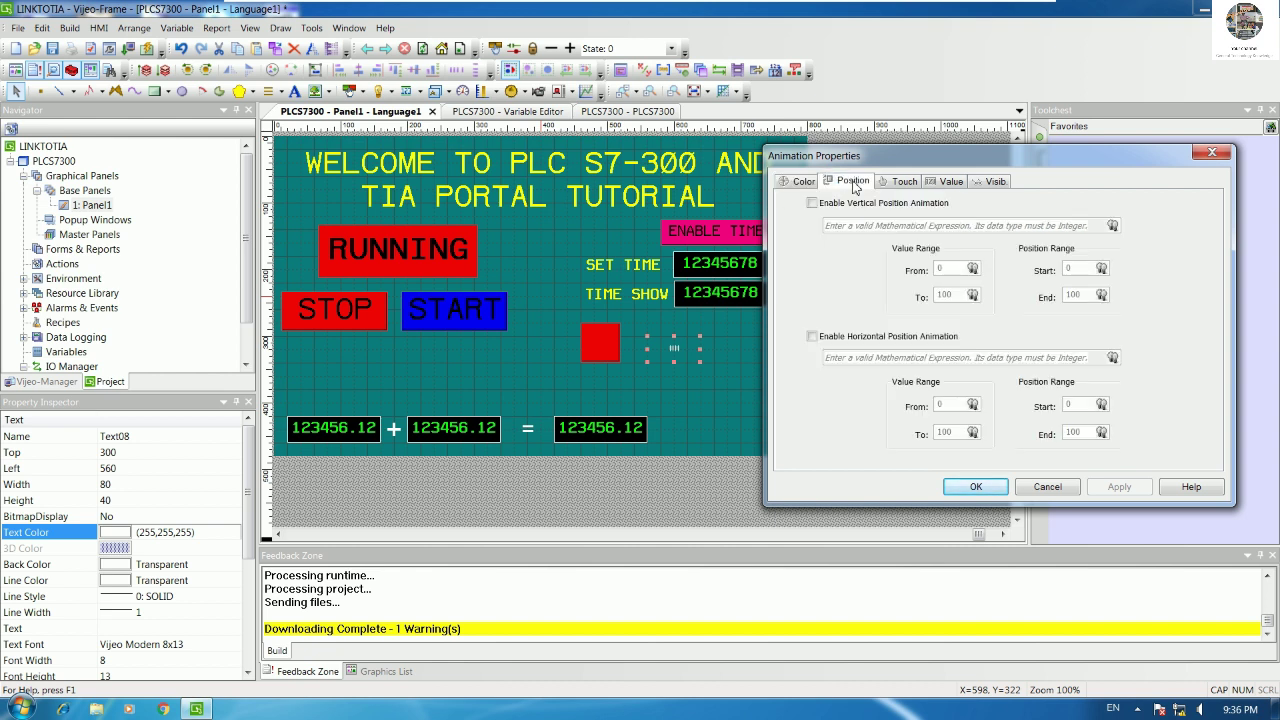
pyautogui.click(894, 186)
pyautogui.click(952, 184)
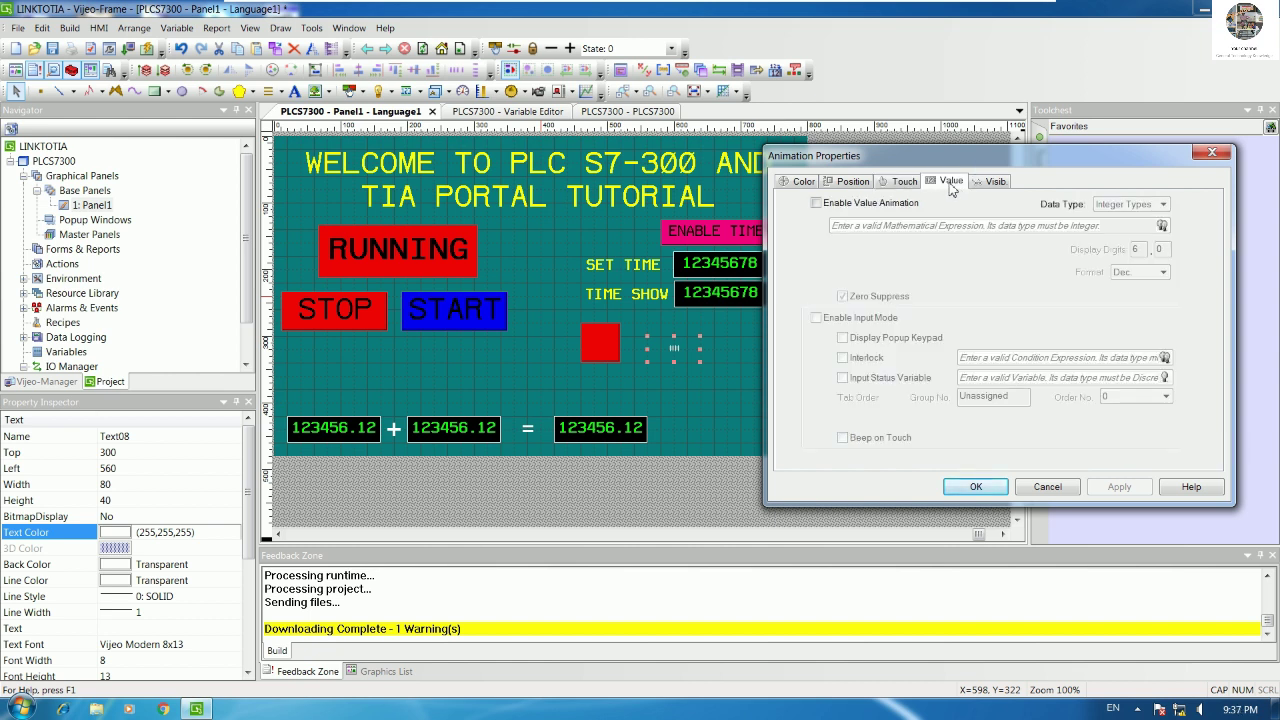
# Step: Enable value animation for the ## text with data type Bool, on label ON and off label OFF
pyautogui.click(842, 204)
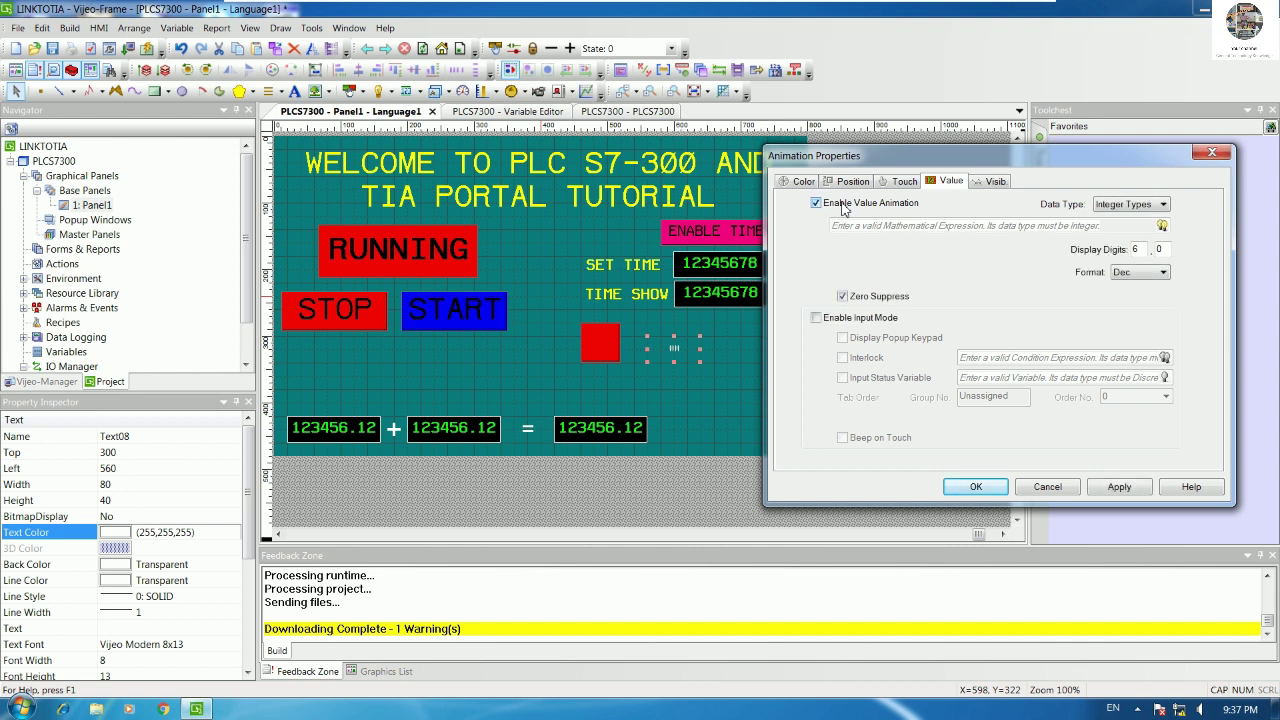
pyautogui.click(1131, 206)
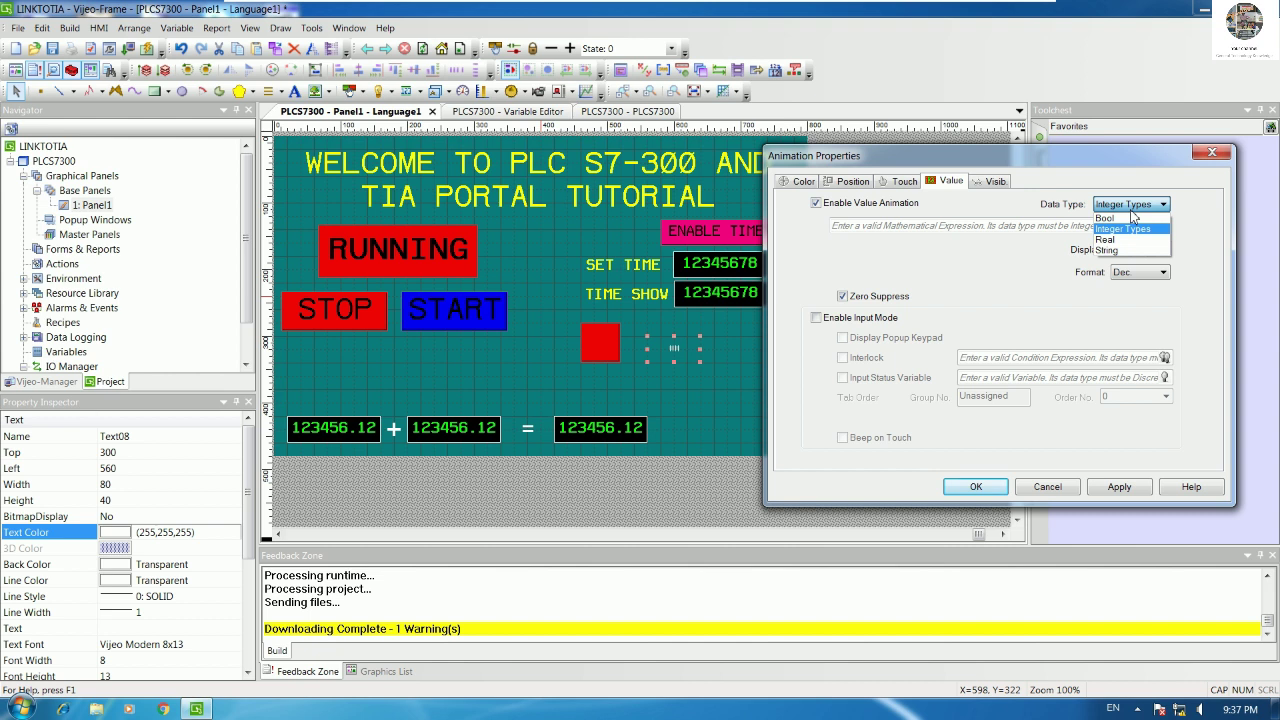
pyautogui.click(1133, 217)
pyautogui.click(891, 253)
pyautogui.doubleClick(892, 252)
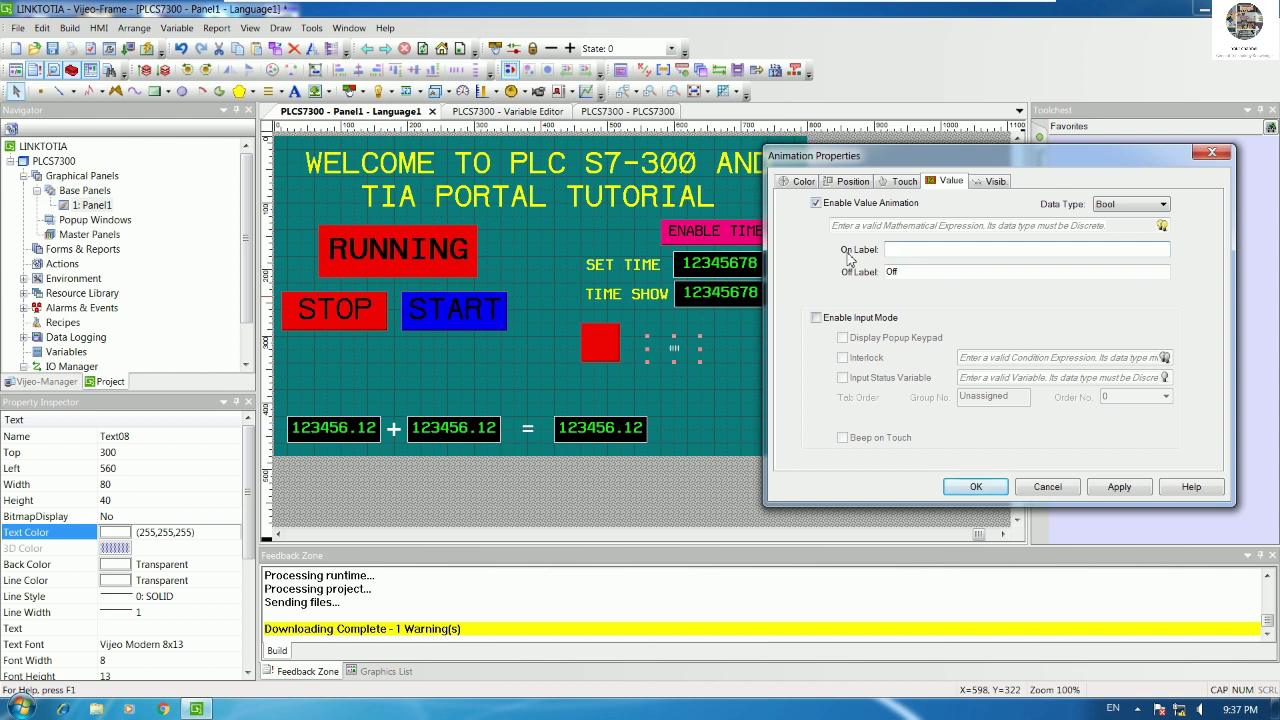
pyautogui.press('Tab')
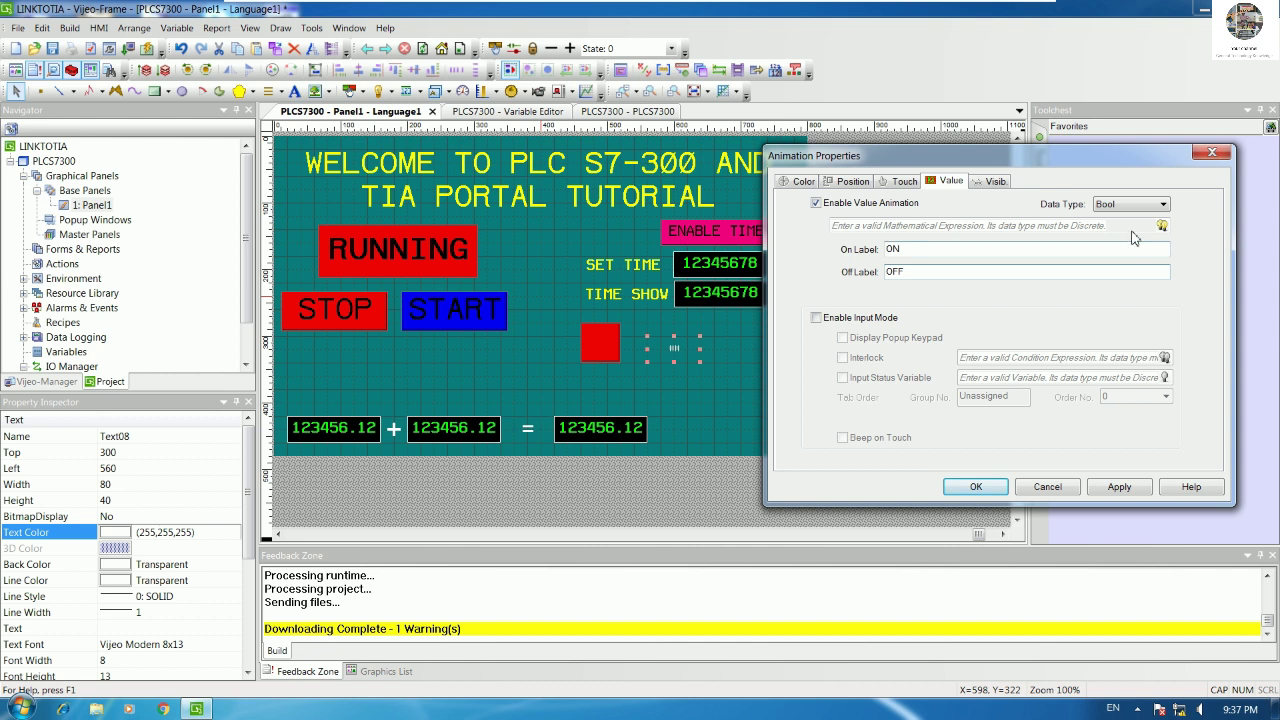
# Step: Assign OUTPUT2 as the expression of the text's value animation and save the animation properties
pyautogui.click(1162, 228)
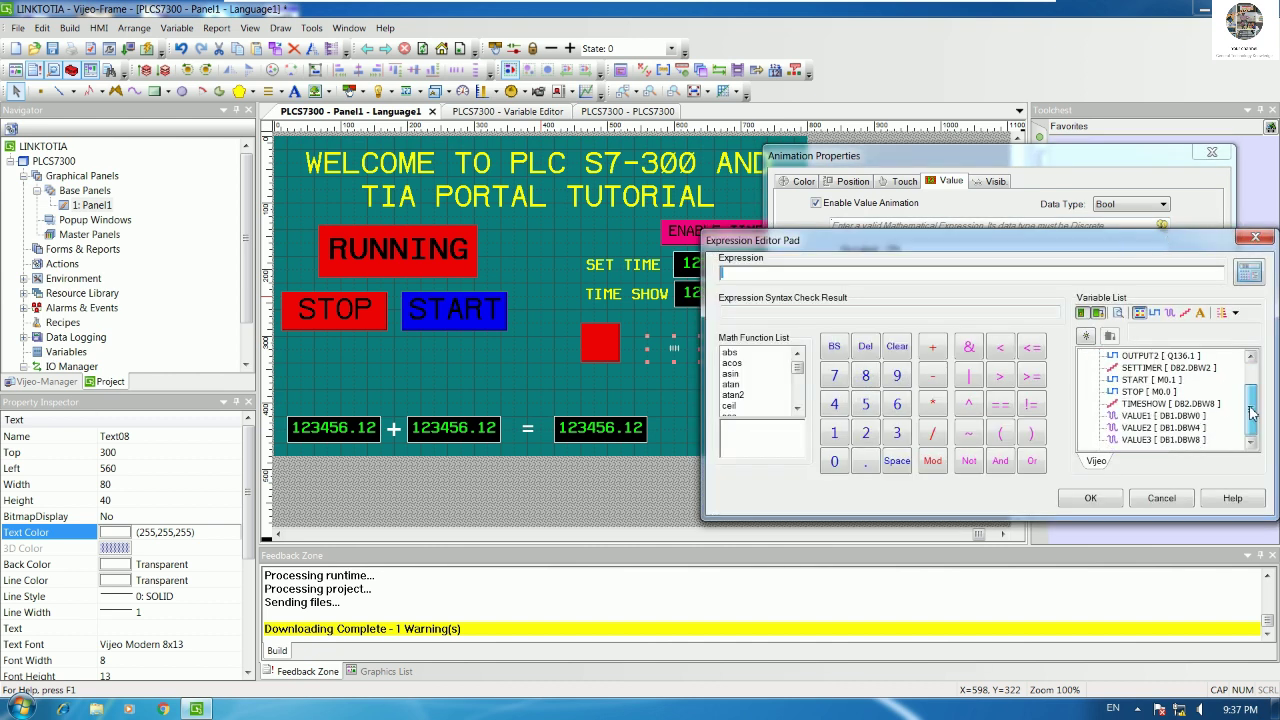
pyautogui.doubleClick(1160, 391)
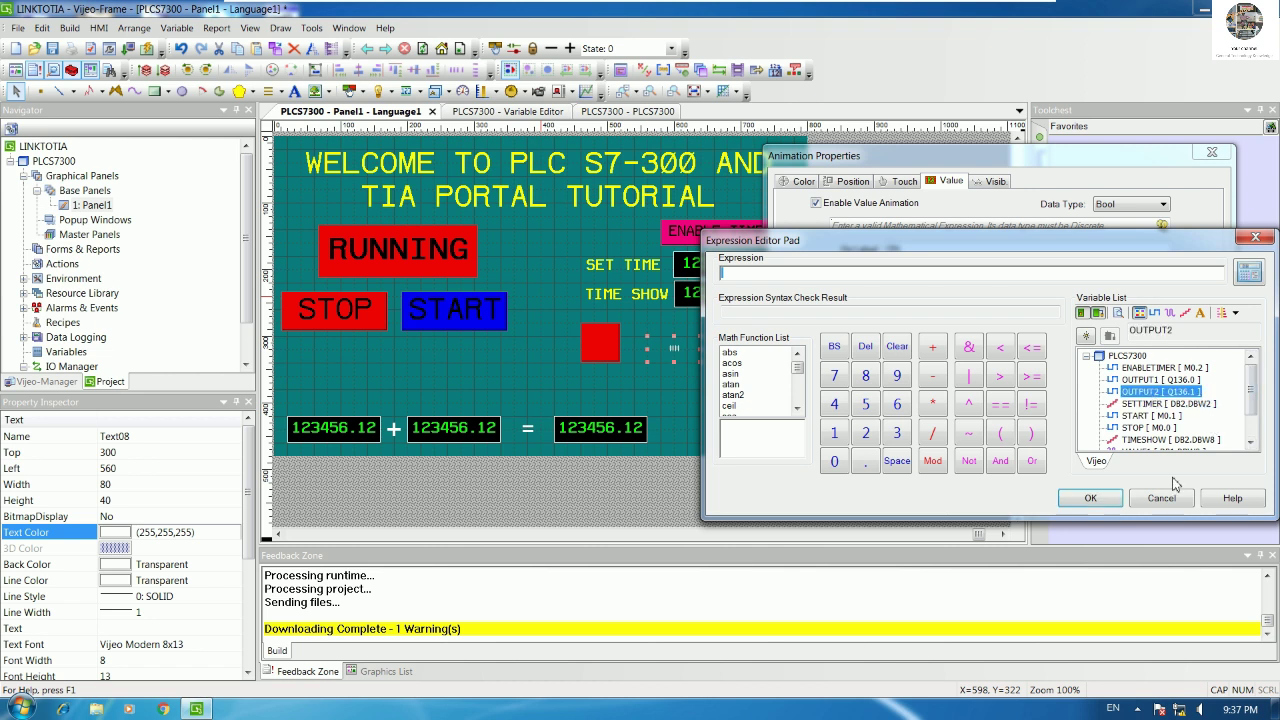
pyautogui.click(1090, 498)
pyautogui.click(976, 487)
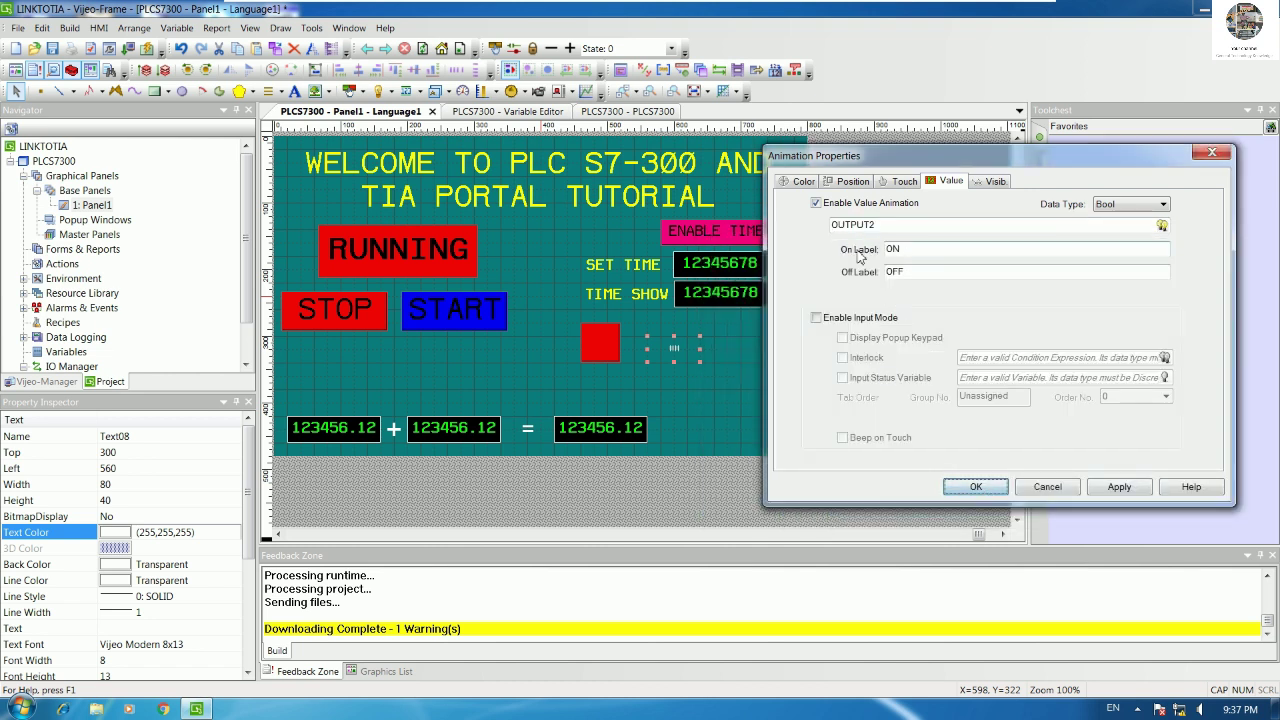
pyautogui.click(900, 276)
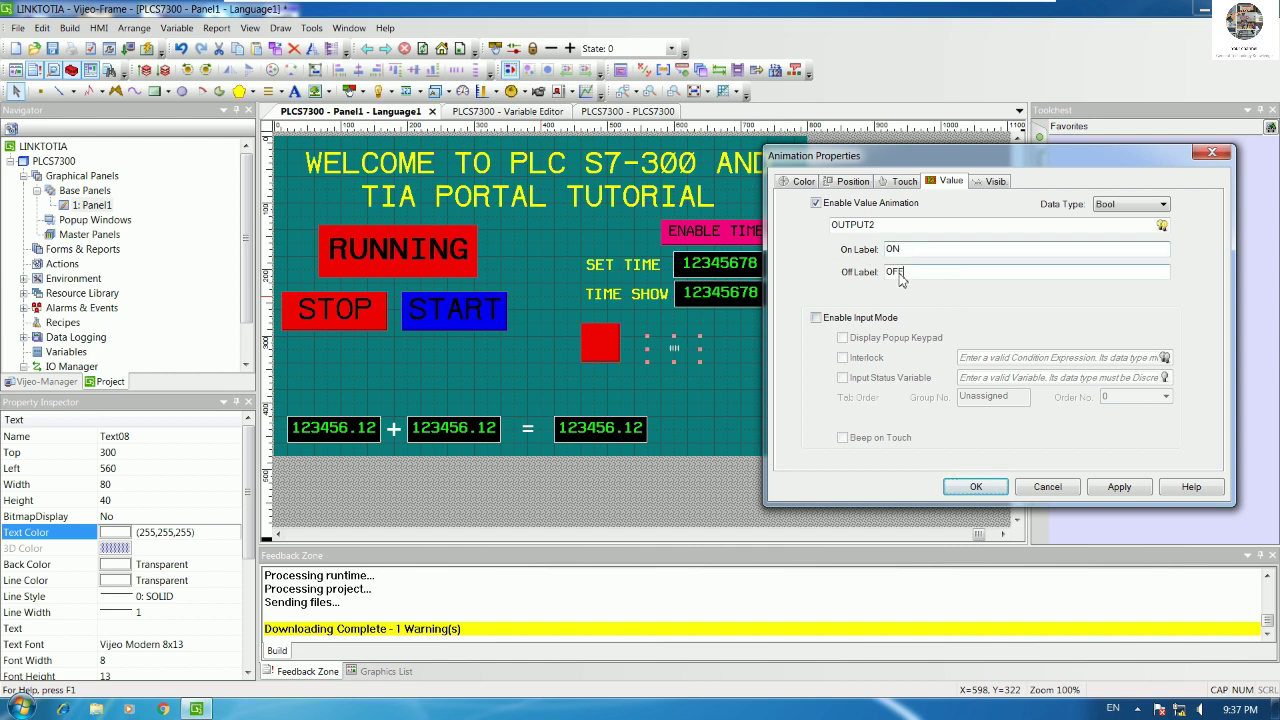
pyautogui.click(976, 487)
pyautogui.click(710, 392)
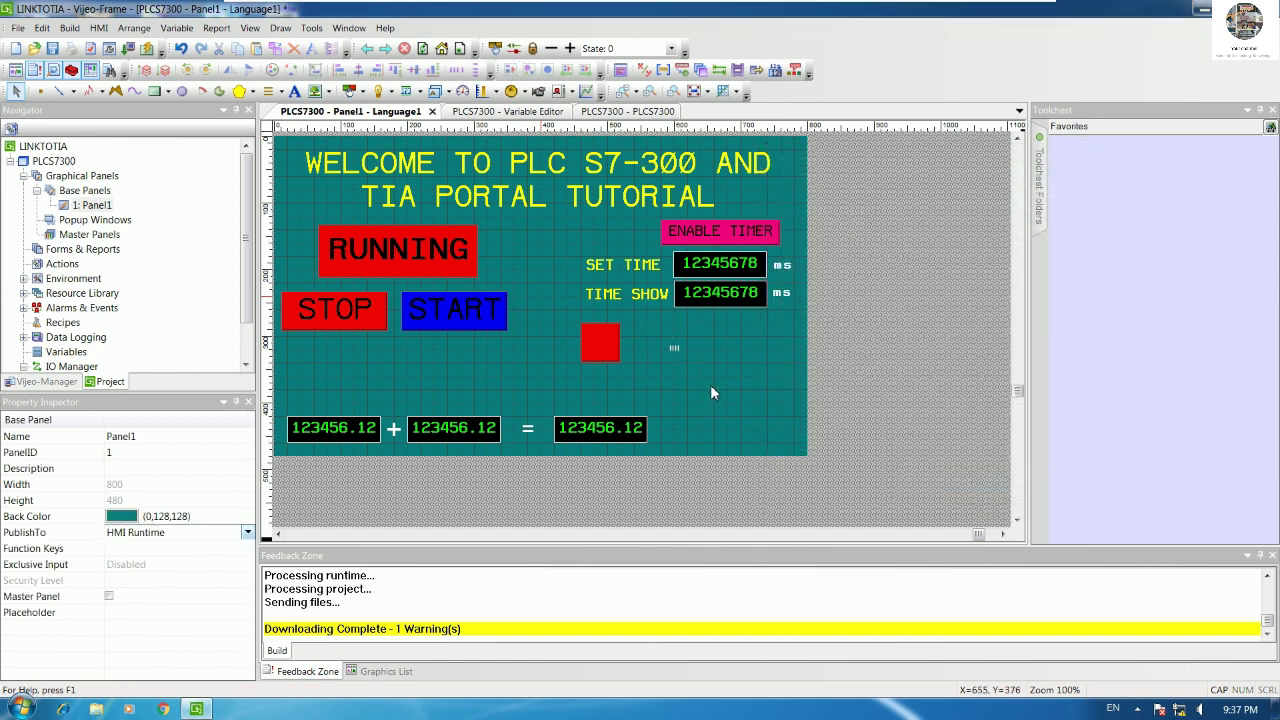
# Step: Recheck the ## text's value and color animation settings and close them without changes
pyautogui.doubleClick(674, 349)
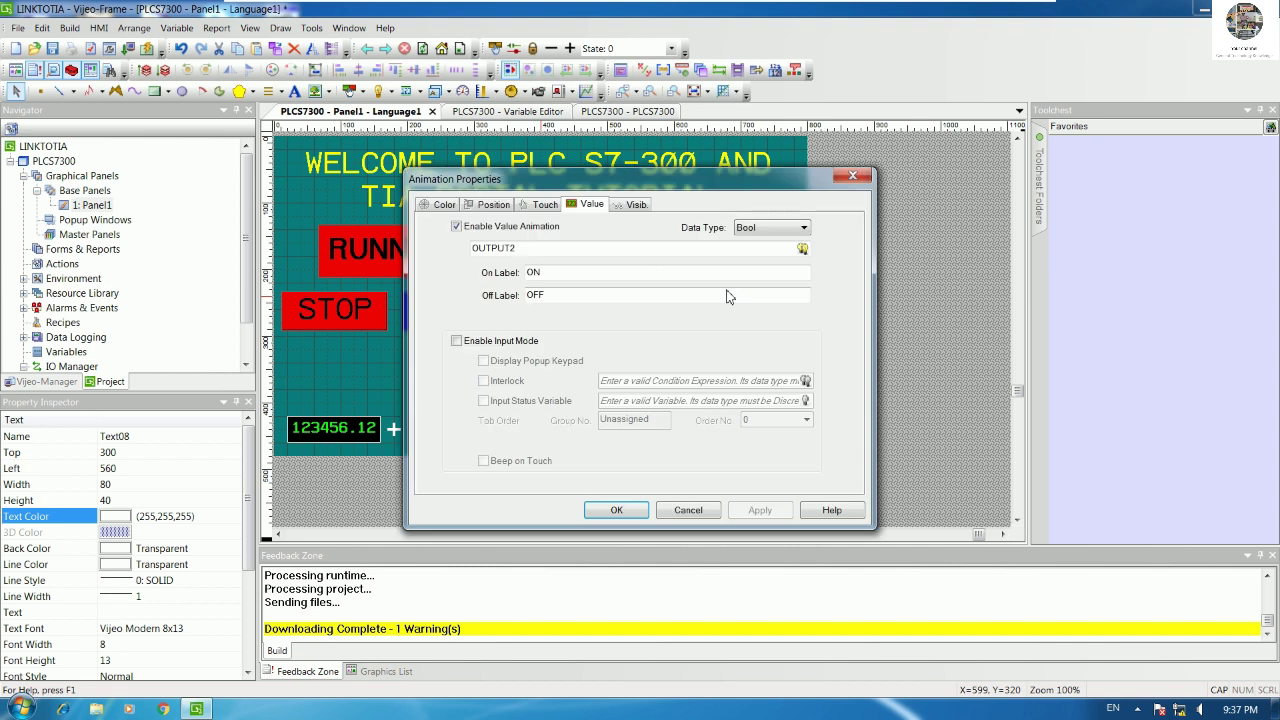
pyautogui.click(447, 210)
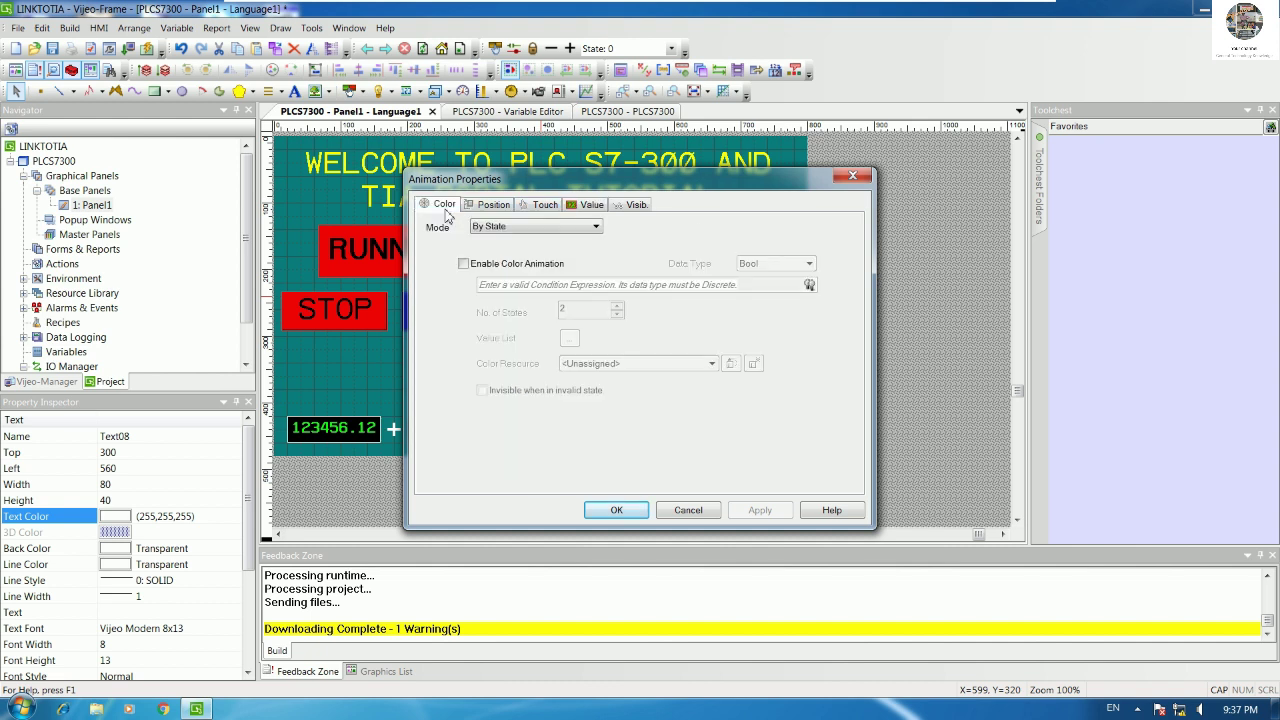
pyautogui.click(616, 510)
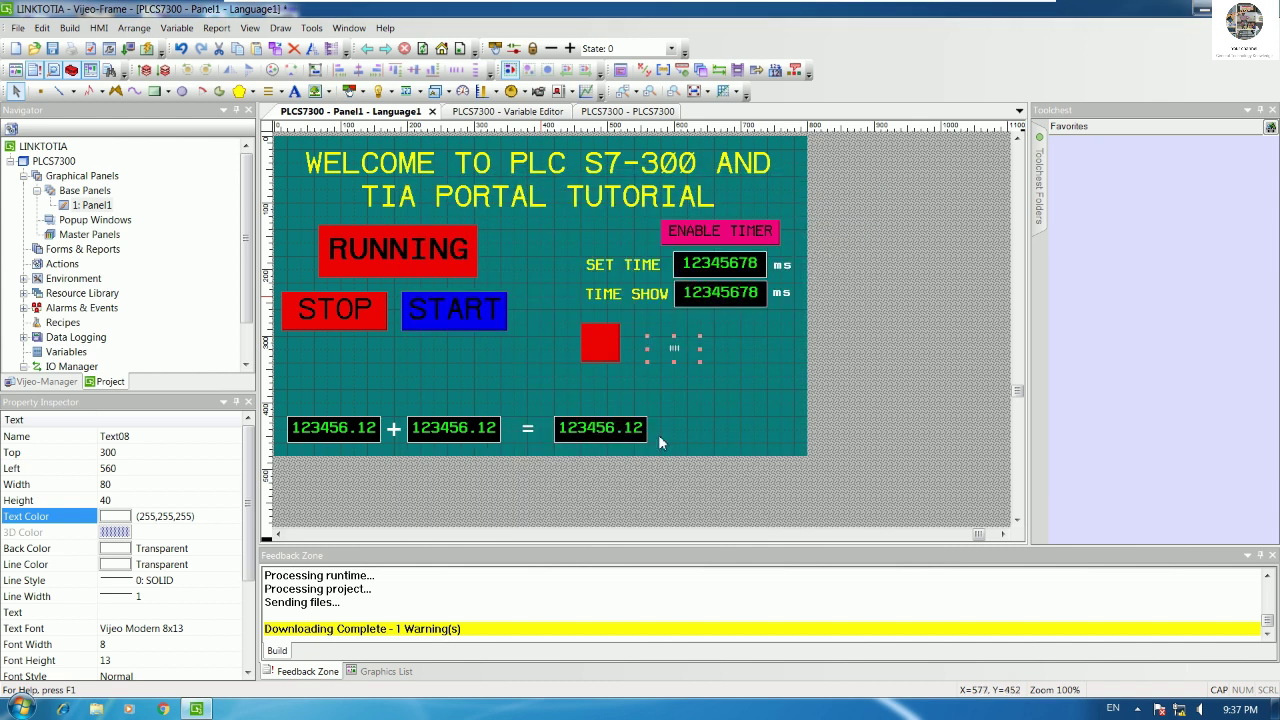
# Step: Change the ## text's font to Vijeo Modern 28x50
pyautogui.rightClick(679, 348)
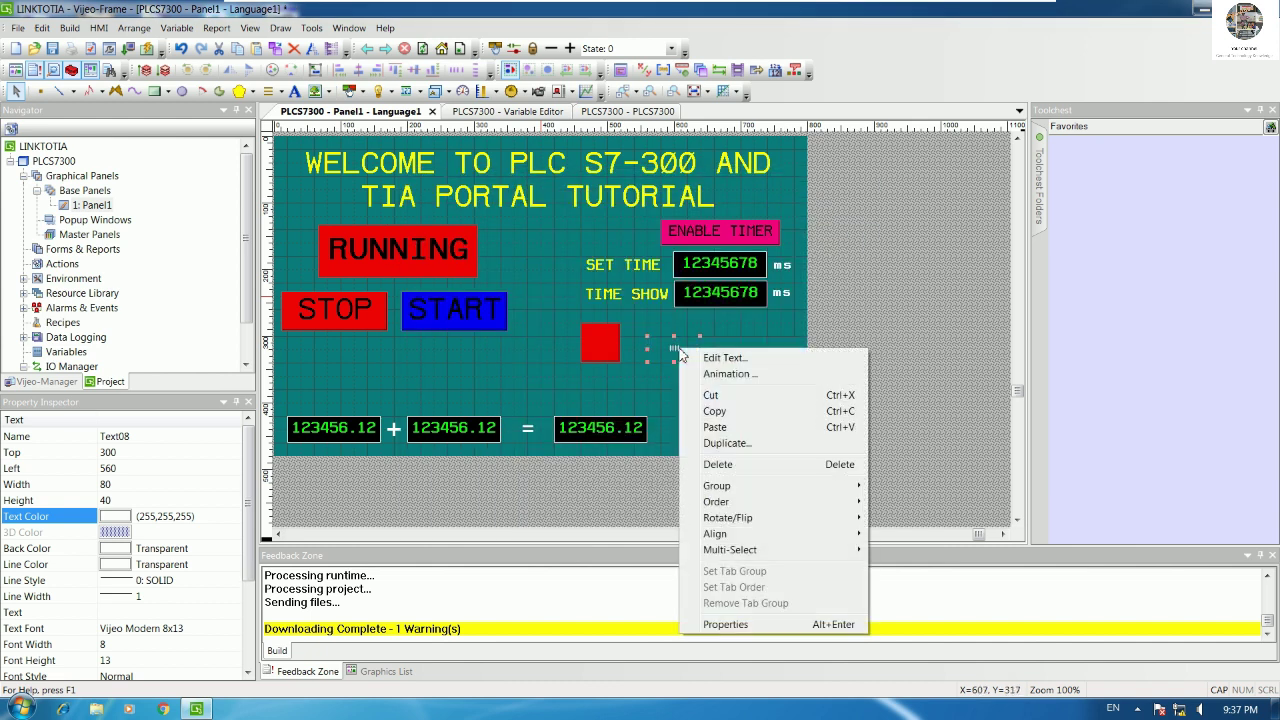
pyautogui.click(712, 357)
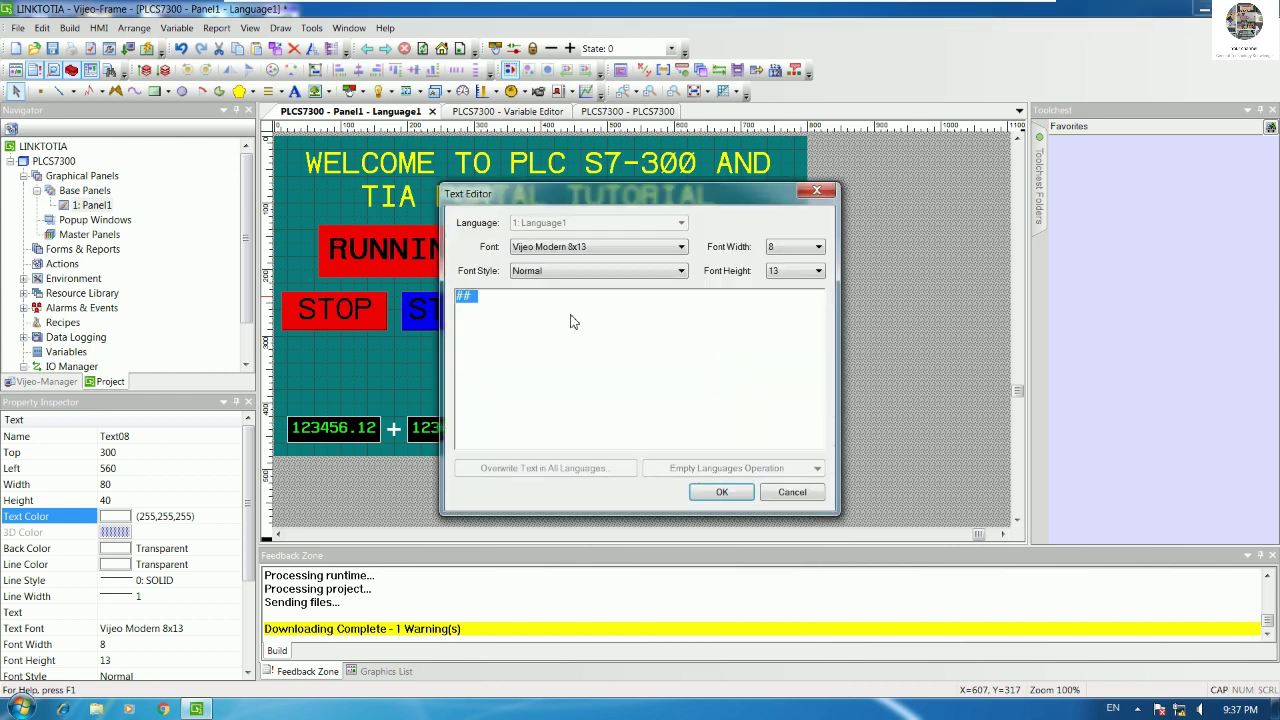
pyautogui.click(607, 255)
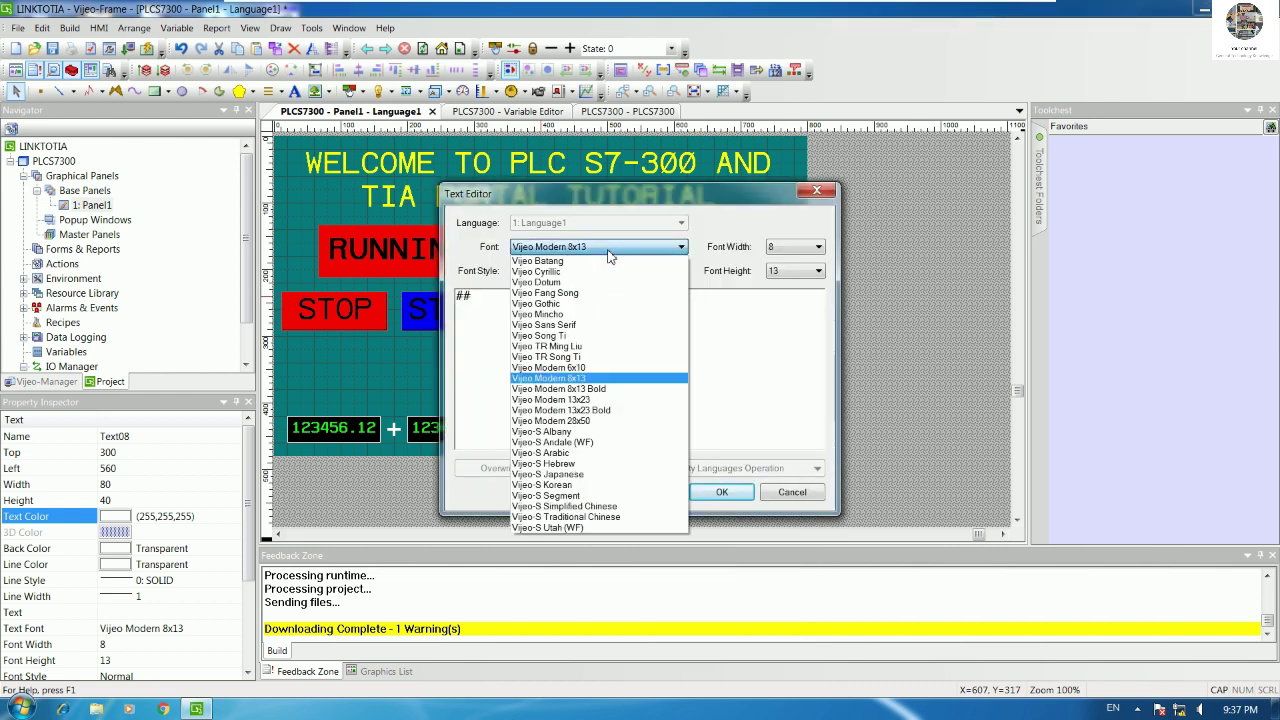
pyautogui.click(583, 424)
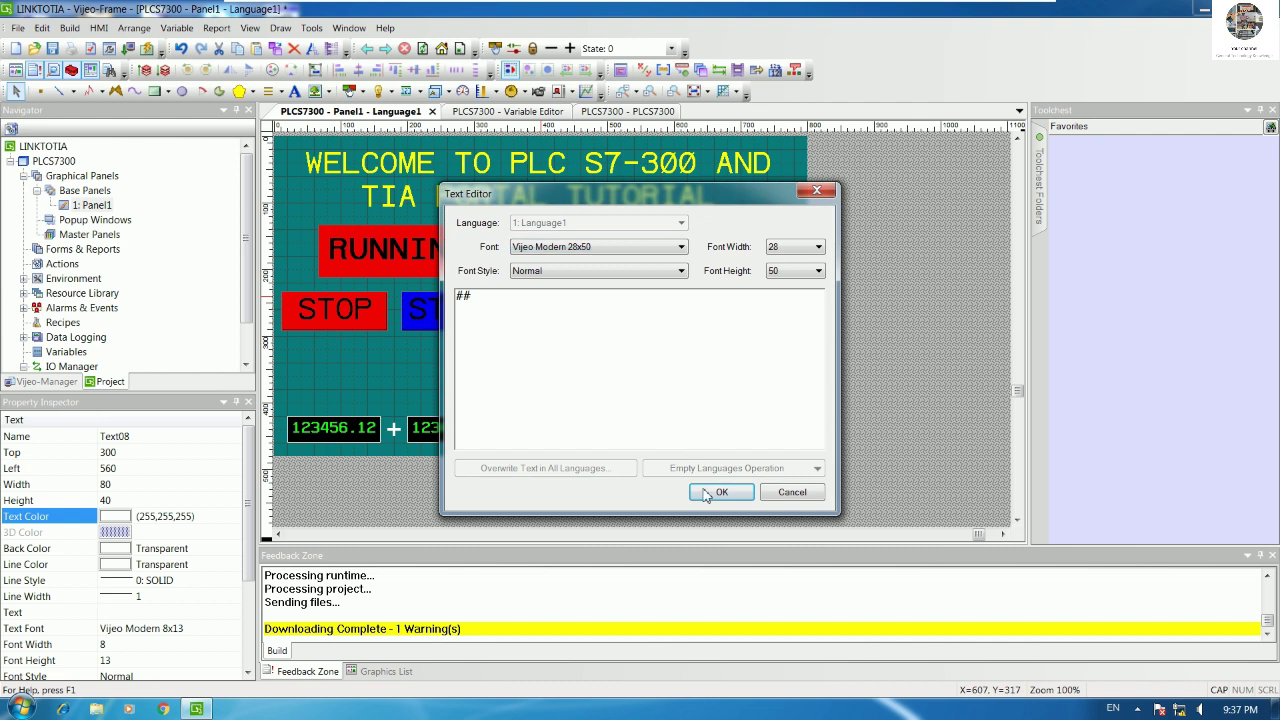
pyautogui.click(721, 492)
pyautogui.click(742, 395)
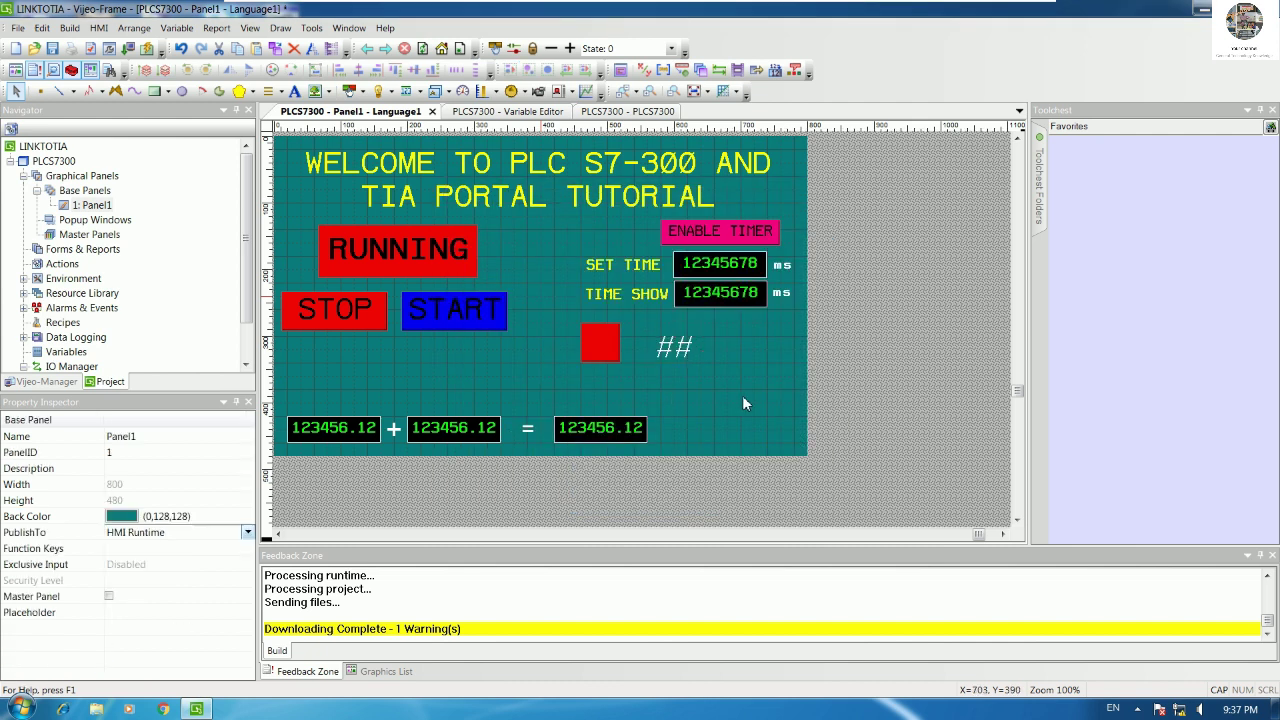
# Step: Move the ## text onto the small red lamp, with its left edge at 460, and check its value animation
pyautogui.click(685, 358)
pyautogui.moveTo(615, 350); pyautogui.dragTo(559, 350)
pyautogui.doubleClick(559, 350)
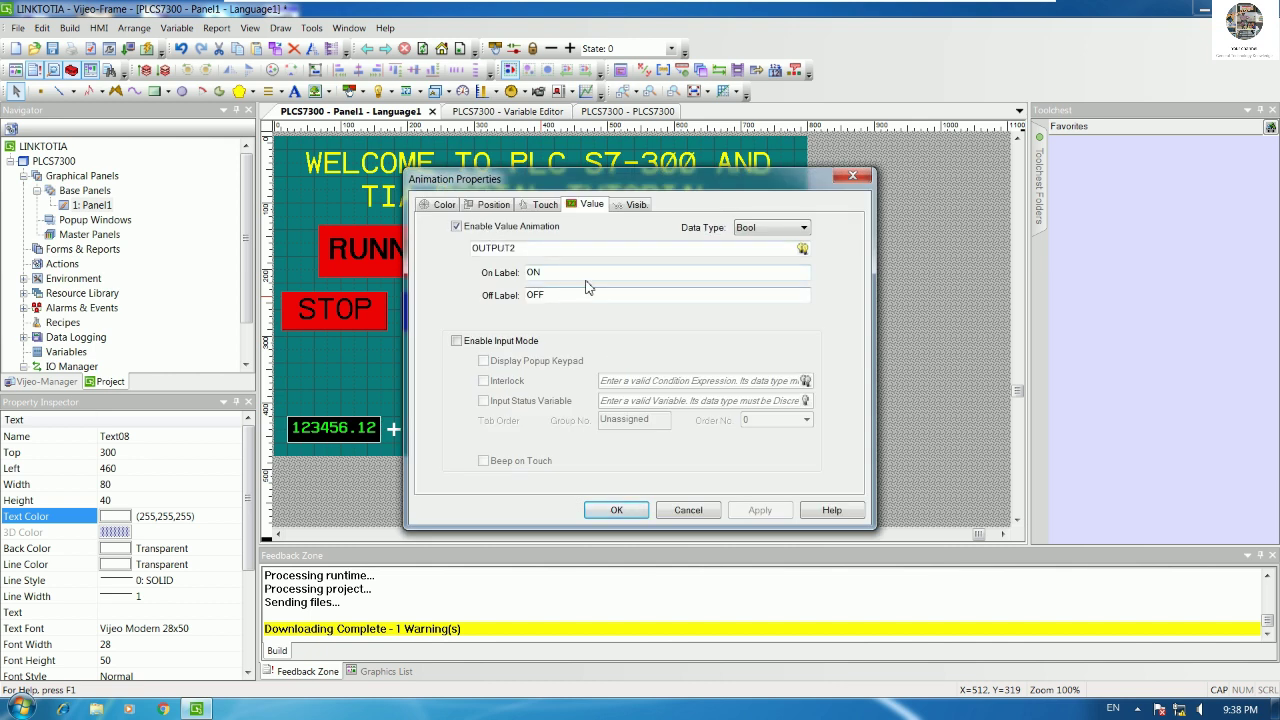
pyautogui.click(616, 510)
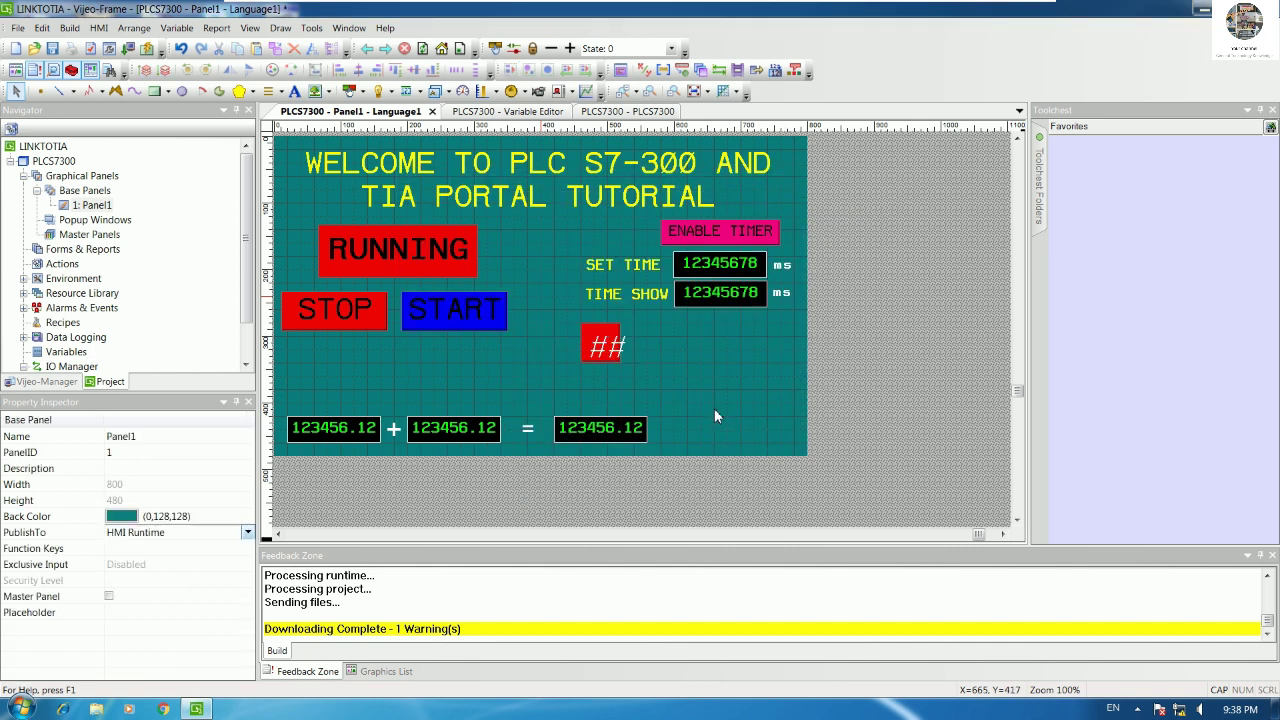
# Step: Move the red lamp to left 420, top 280, and centre the ## text over it at left 421, top 290
pyautogui.click(614, 357)
pyautogui.moveTo(676, 360); pyautogui.dragTo(603, 355)
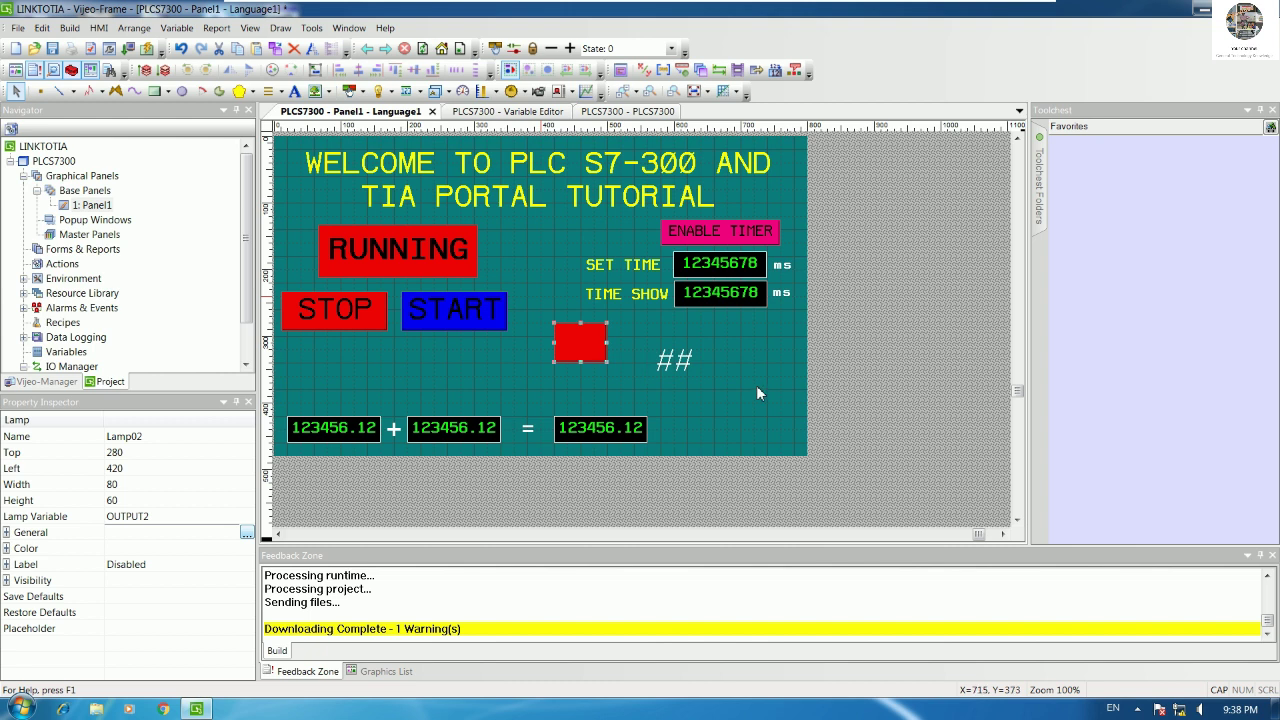
pyautogui.click(696, 360)
pyautogui.moveTo(680, 364); pyautogui.dragTo(605, 347)
pyautogui.press('Left')
pyautogui.press('Left')
pyautogui.press('Left')
pyautogui.press('Left')
pyautogui.press('Left')
pyautogui.press('Left')
pyautogui.press('Left')
pyautogui.press('Left')
pyautogui.press('Down')
pyautogui.press('Down')
pyautogui.press('Down')
pyautogui.press('Down')
pyautogui.press('Down')
pyautogui.press('Left')
pyautogui.press('Left')
pyautogui.press('Left')
pyautogui.press('Left')
pyautogui.press('Left')
pyautogui.press('Left')
pyautogui.press('Left')
pyautogui.press('Left')
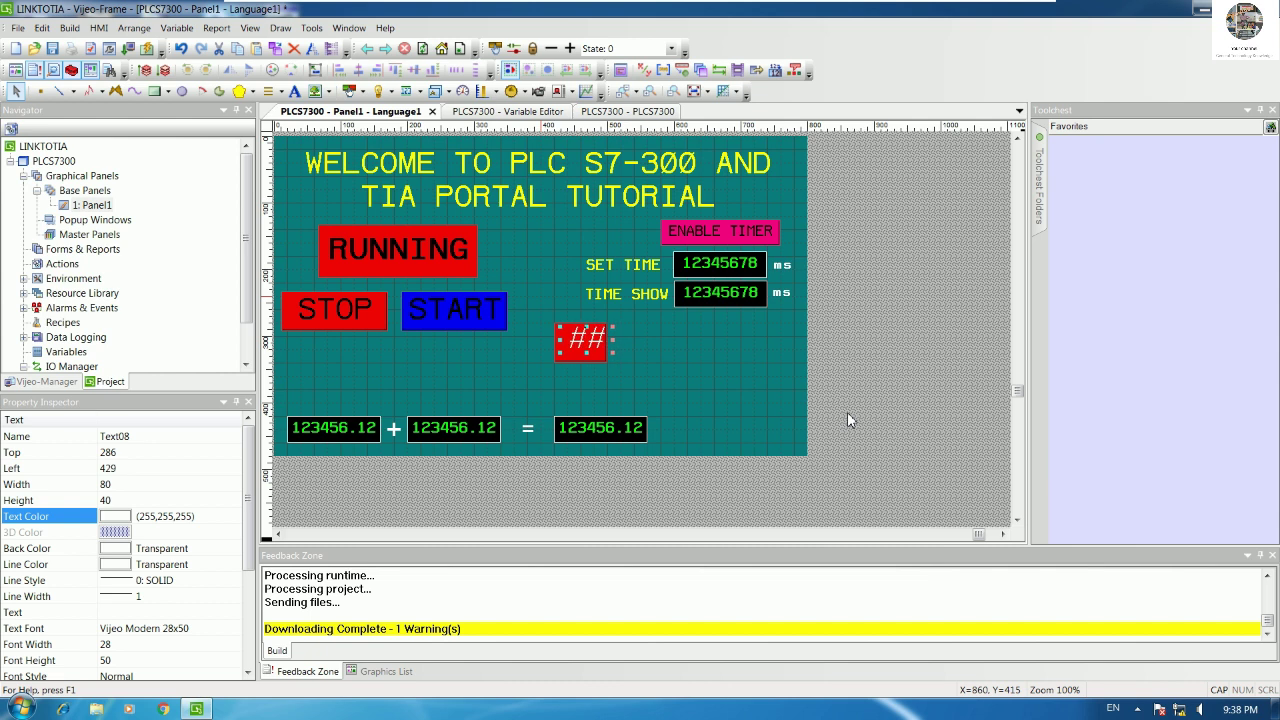
pyautogui.press('Down')
pyautogui.press('Down')
pyautogui.press('Down')
pyautogui.press('Down')
pyautogui.press('Left')
pyautogui.press('Left')
pyautogui.press('Left')
pyautogui.press('Up')
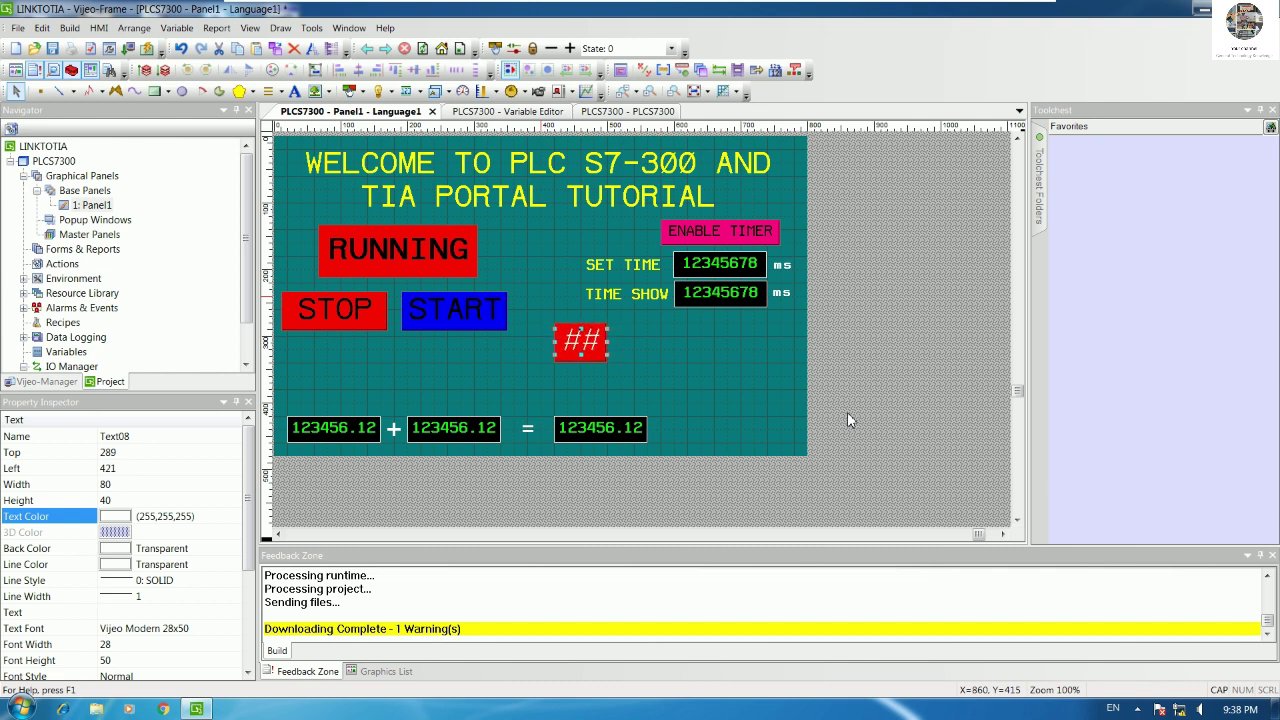
pyautogui.press('Down')
pyautogui.press('Right')
# Step: Examine the ## text's value animation, including its linked variable and its on and off labels
pyautogui.click(705, 374)
pyautogui.click(592, 340)
pyautogui.doubleClick(592, 340)
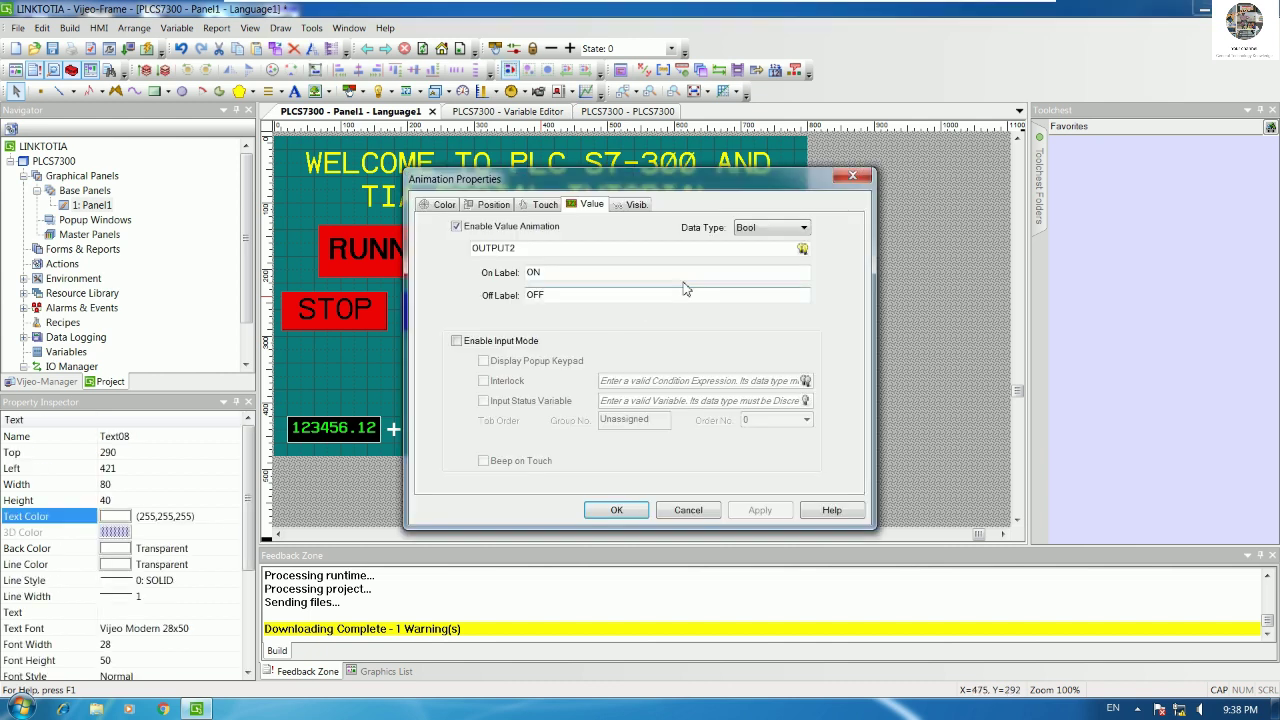
pyautogui.click(852, 176)
# Step: Set the text colour of the ## label on the red lamp to black (0,0,0)
pyautogui.rightClick(597, 346)
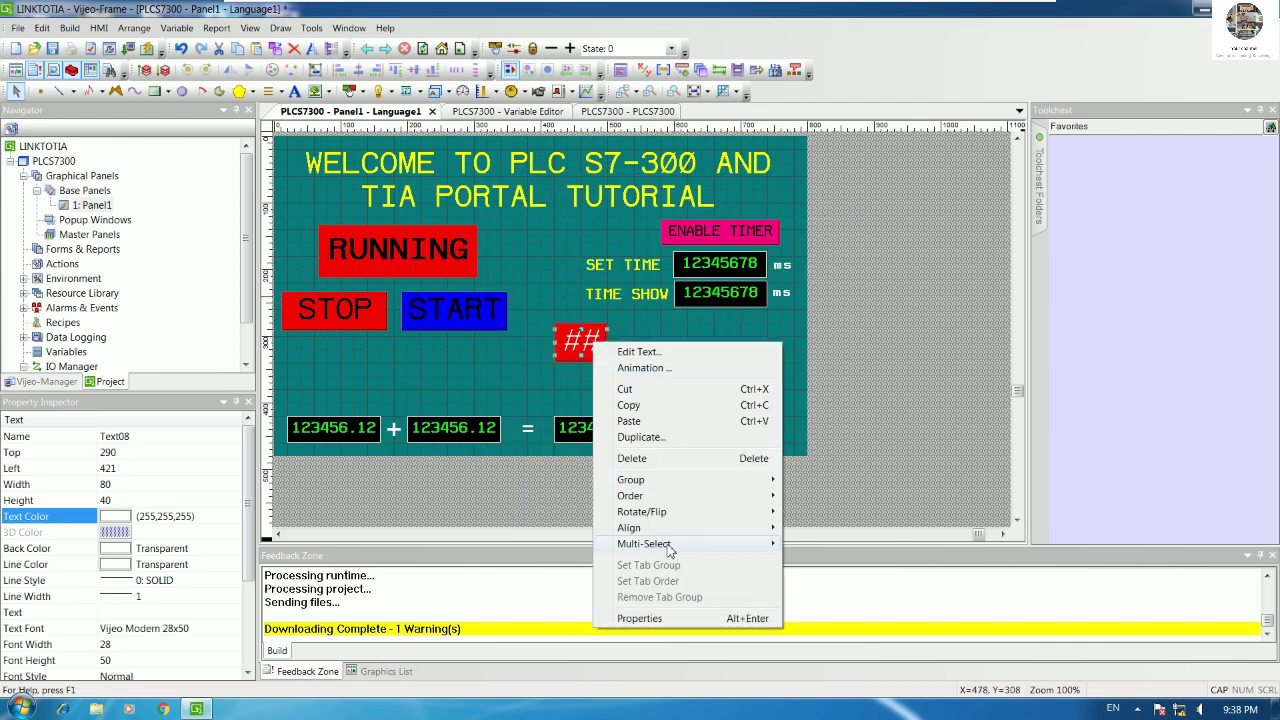
pyautogui.click(143, 524)
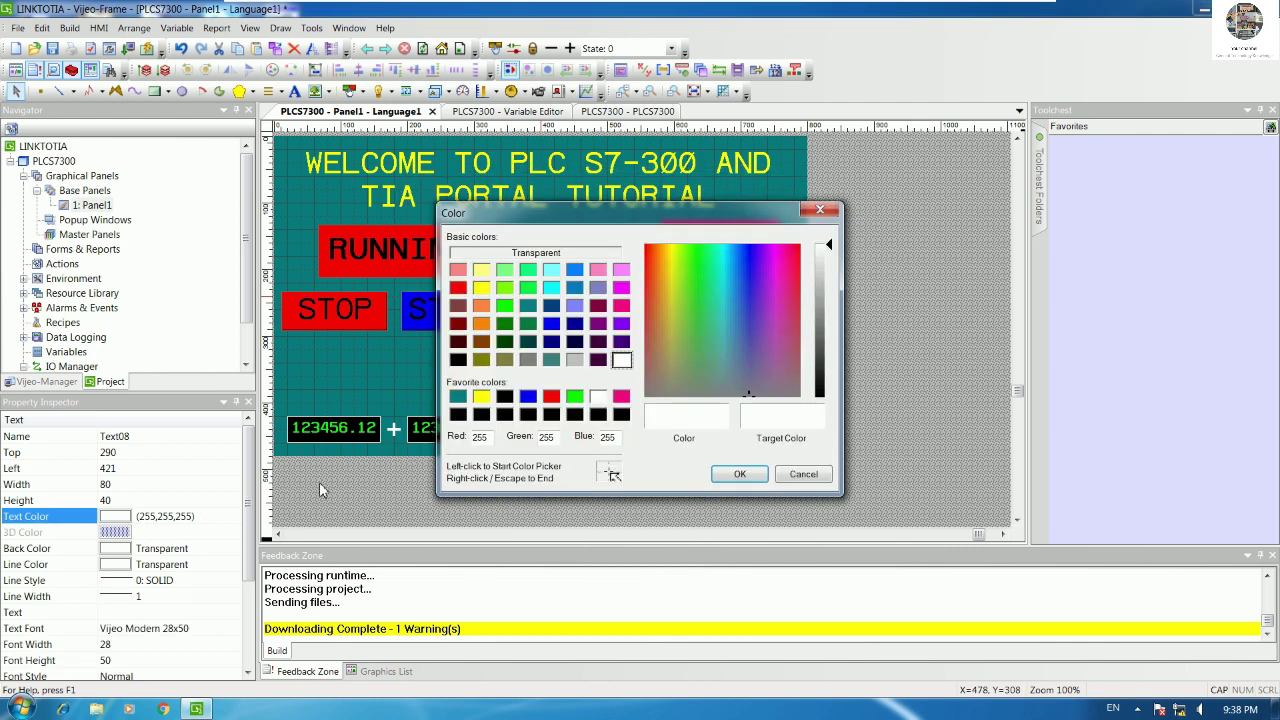
pyautogui.click(458, 342)
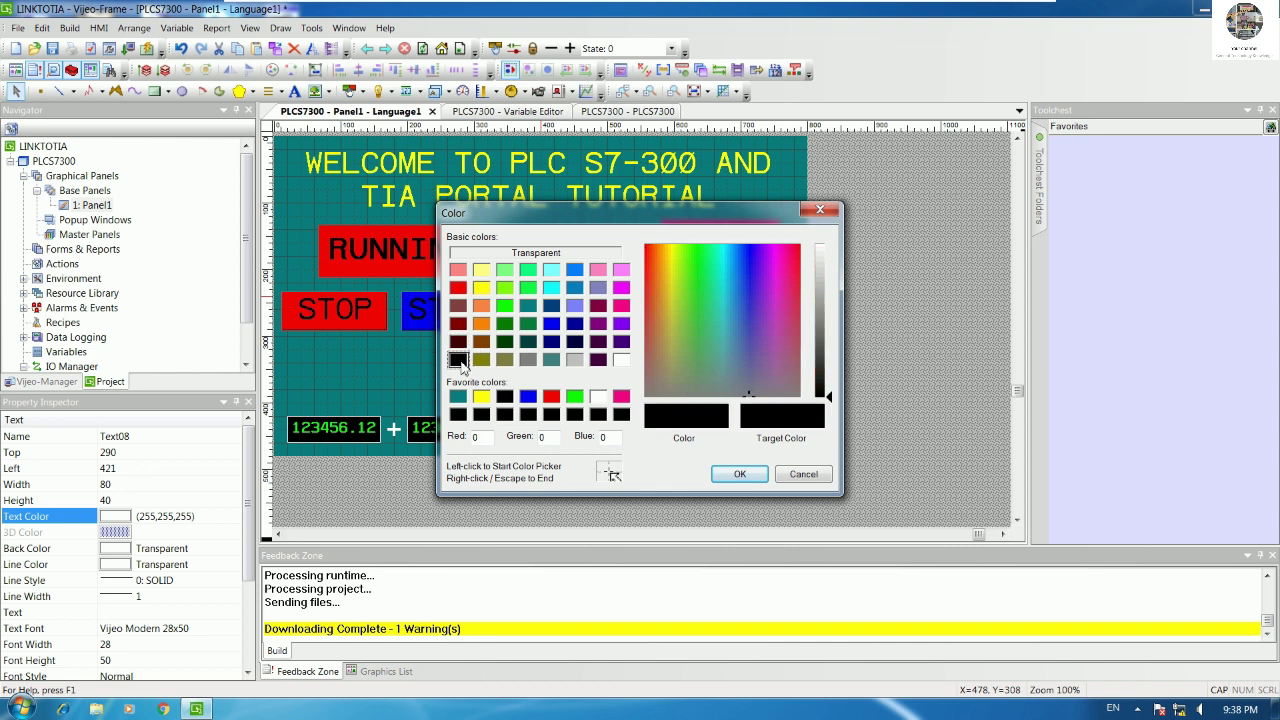
pyautogui.click(740, 474)
pyautogui.click(786, 395)
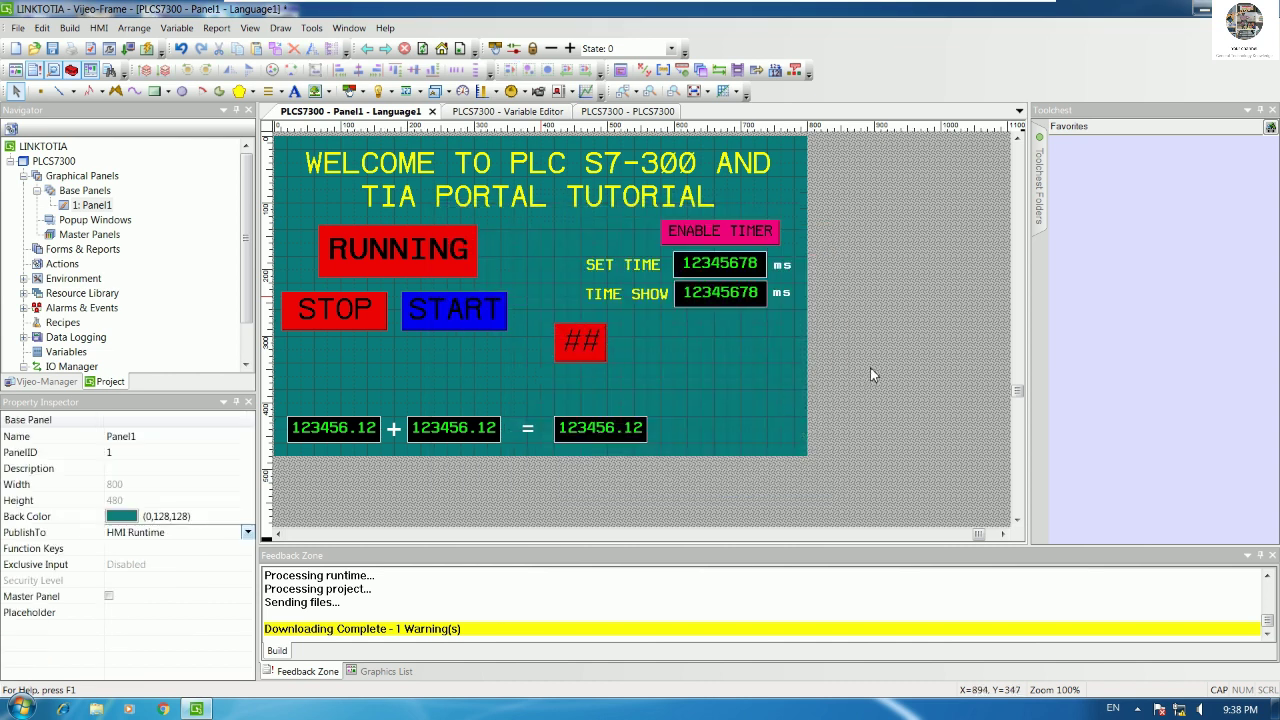
# Step: Duplicate the red lamp together with its ## text three times toward the right to form a row of four
pyautogui.click(595, 355)
pyautogui.press('Escape')
pyautogui.click(596, 348)
pyautogui.click(633, 368)
pyautogui.moveTo(633, 370); pyautogui.dragTo(780, 350)
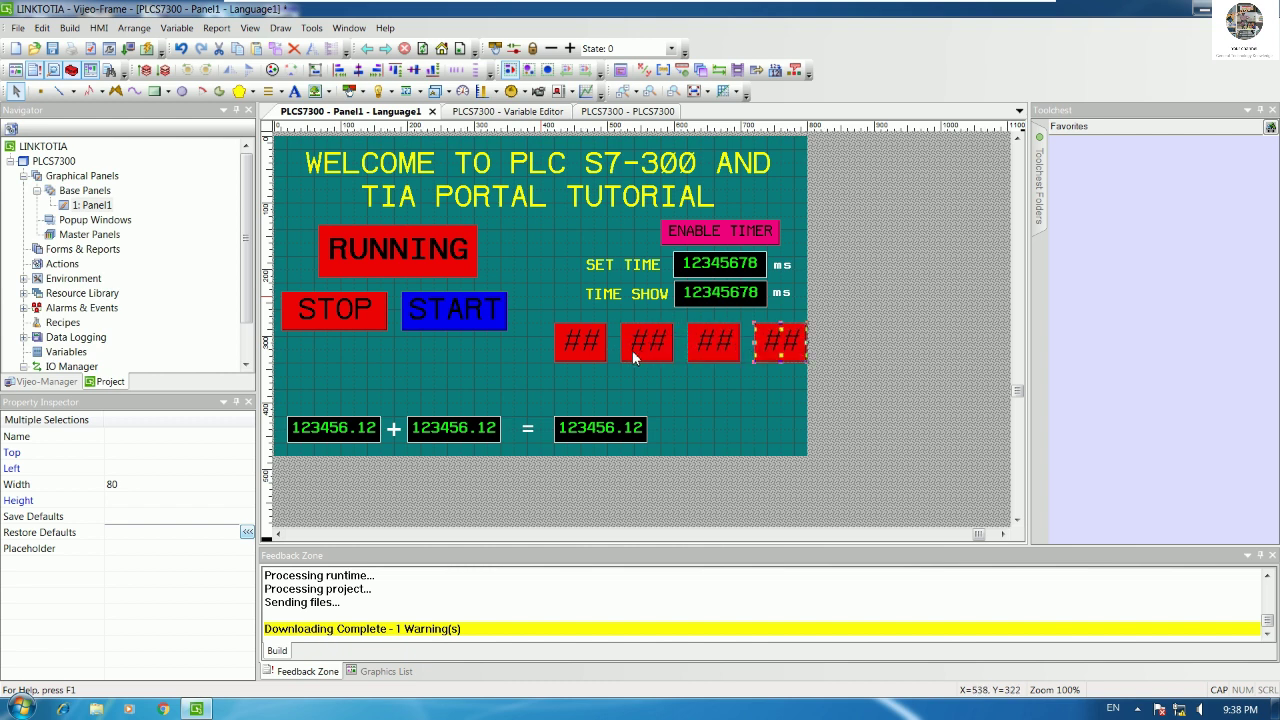
# Step: Shift the first lamp and its ## text left along the row, to just past the START button's right edge
pyautogui.click(591, 355)
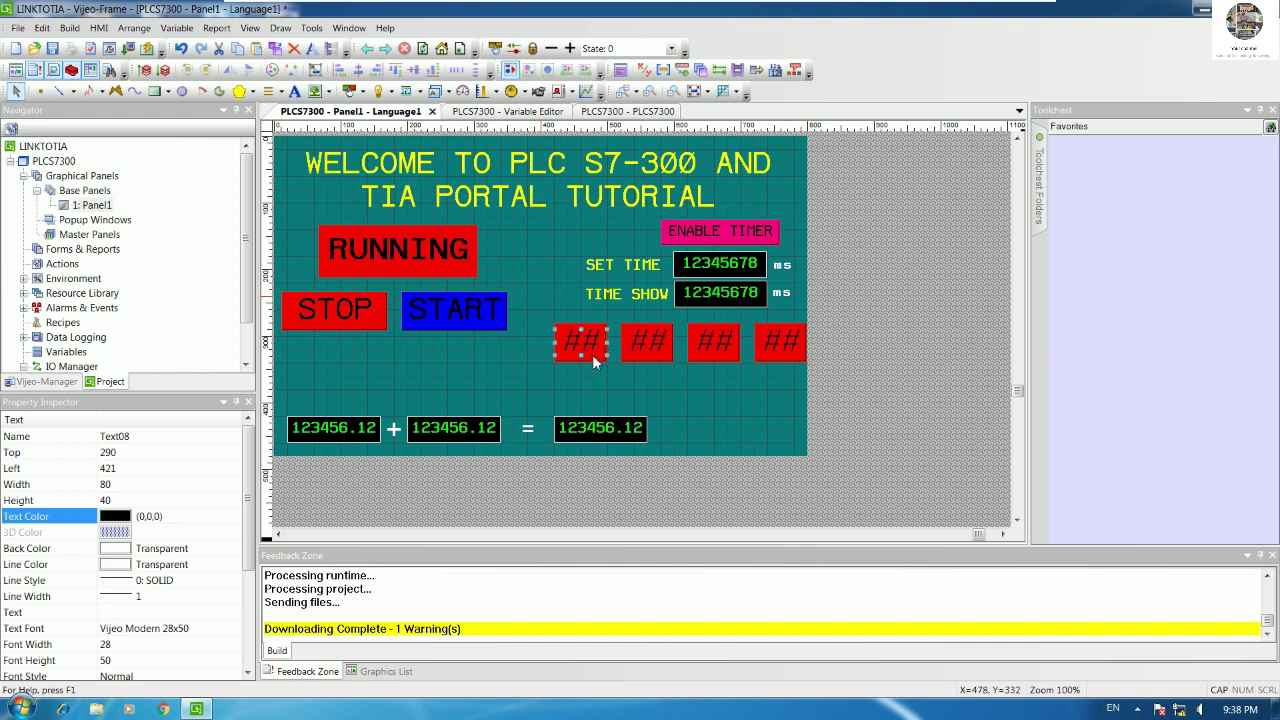
pyautogui.click(546, 325)
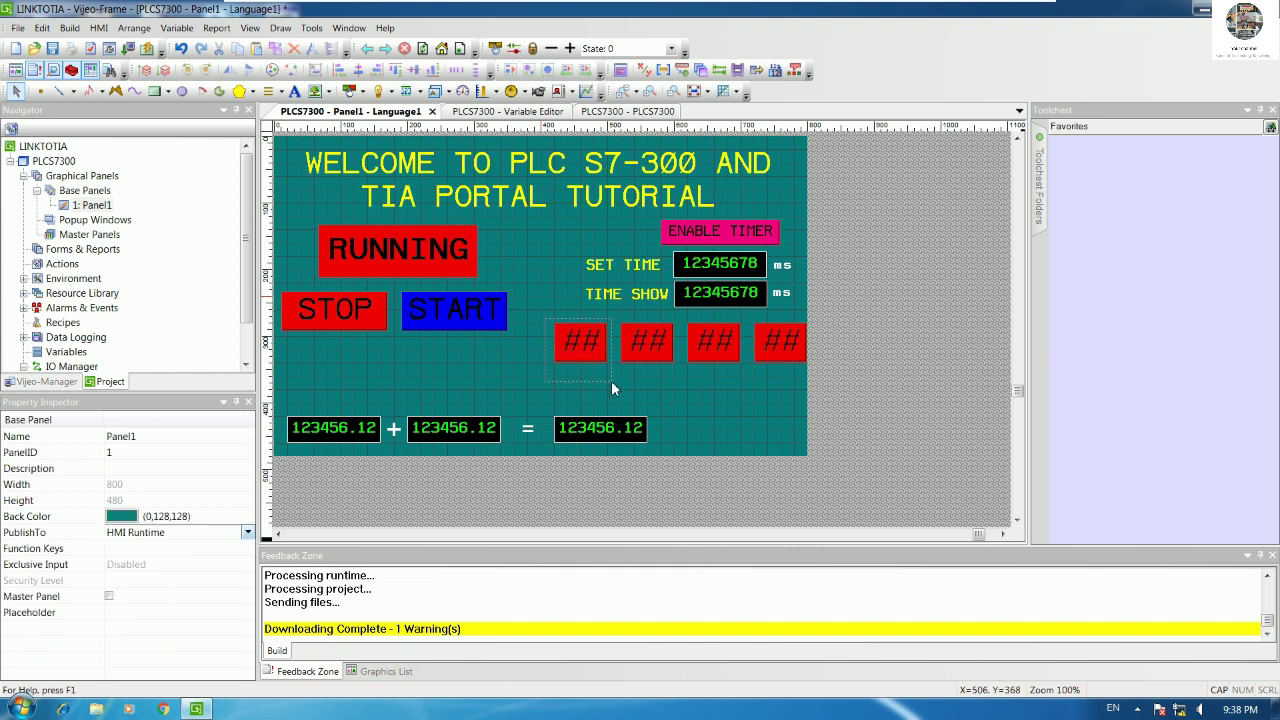
pyautogui.moveTo(612, 382); pyautogui.dragTo(614, 384)
pyautogui.press('Left')
pyautogui.press('Left')
pyautogui.press('Left')
pyautogui.press('Left')
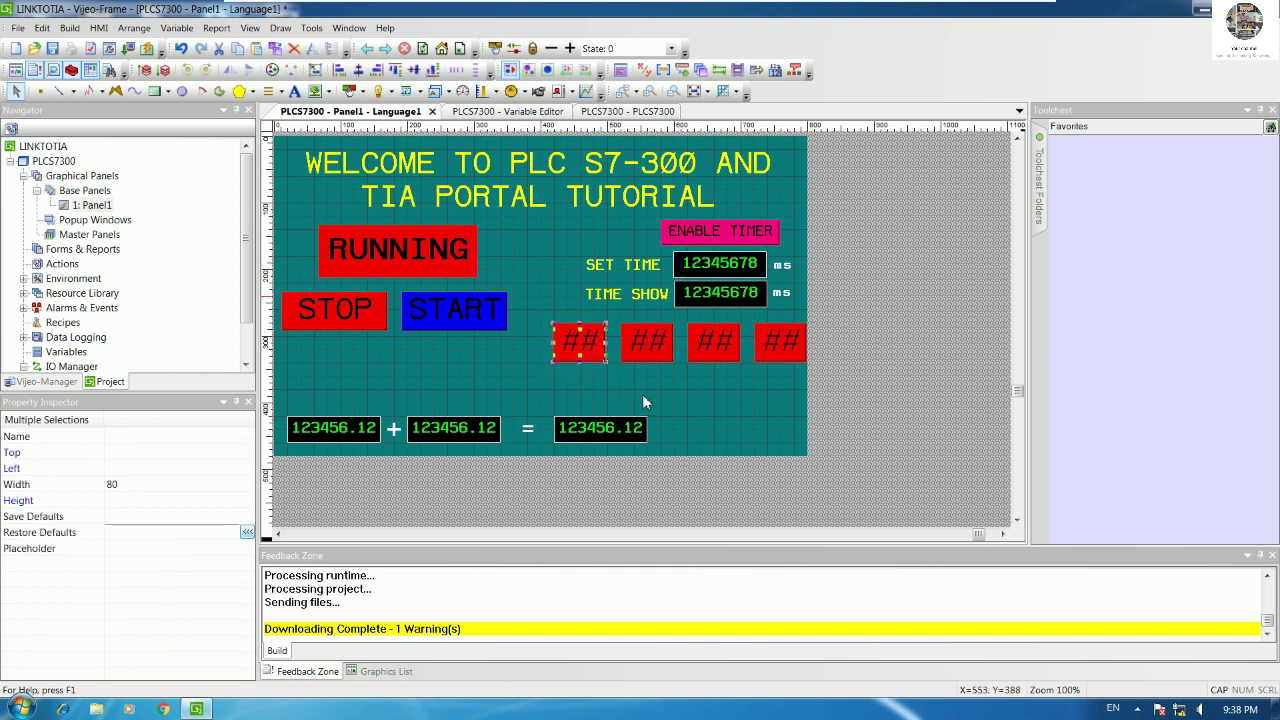
pyautogui.press('Left')
pyautogui.press('Left')
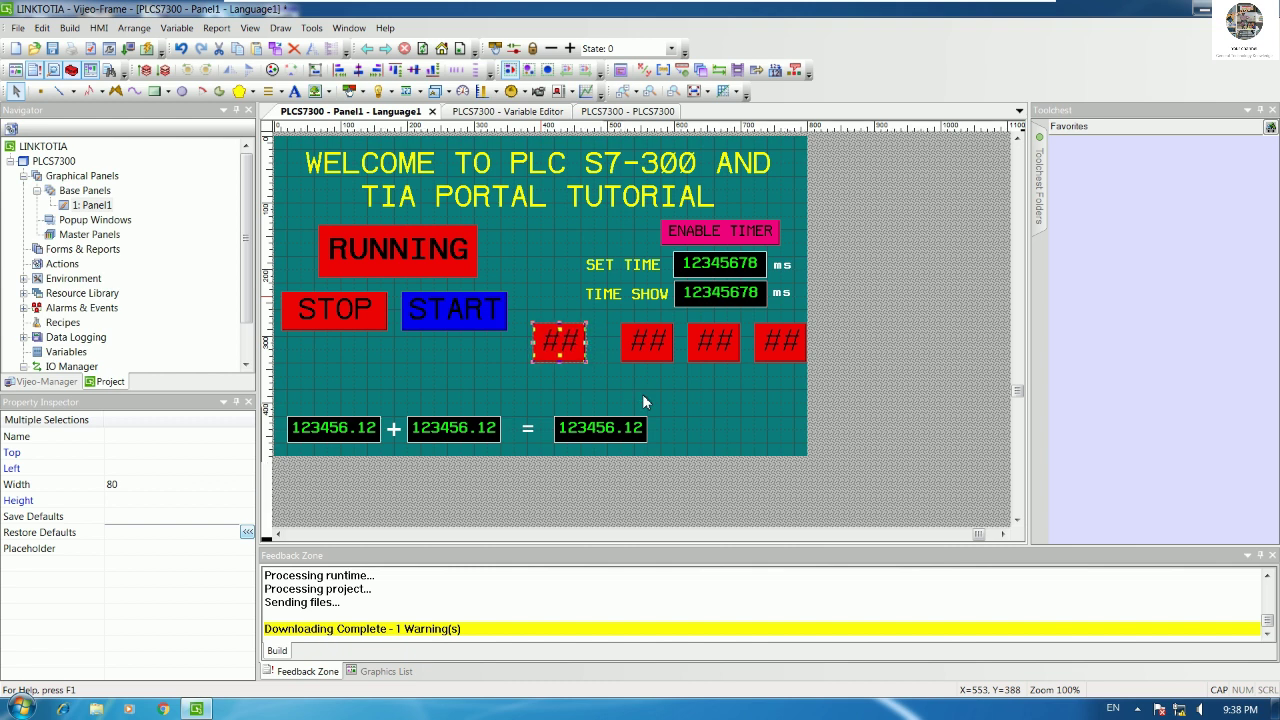
pyautogui.press('Left')
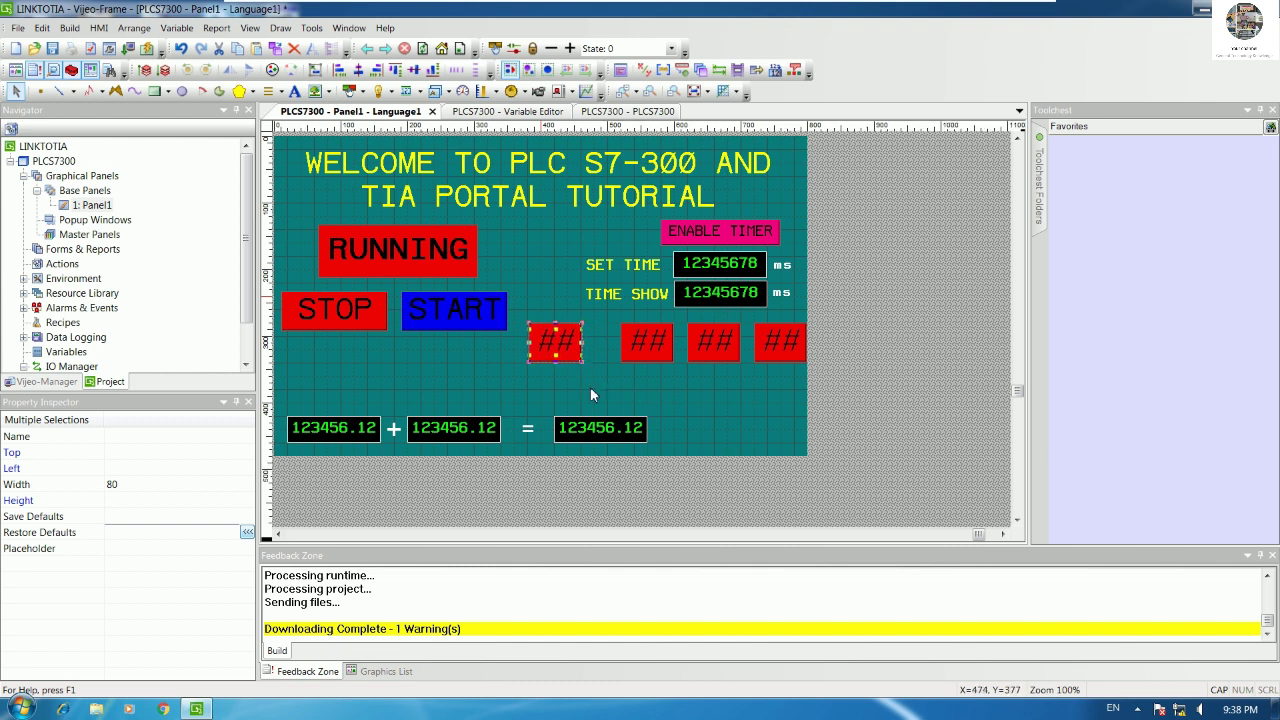
pyautogui.press('Left')
pyautogui.press('Left')
pyautogui.press('Left')
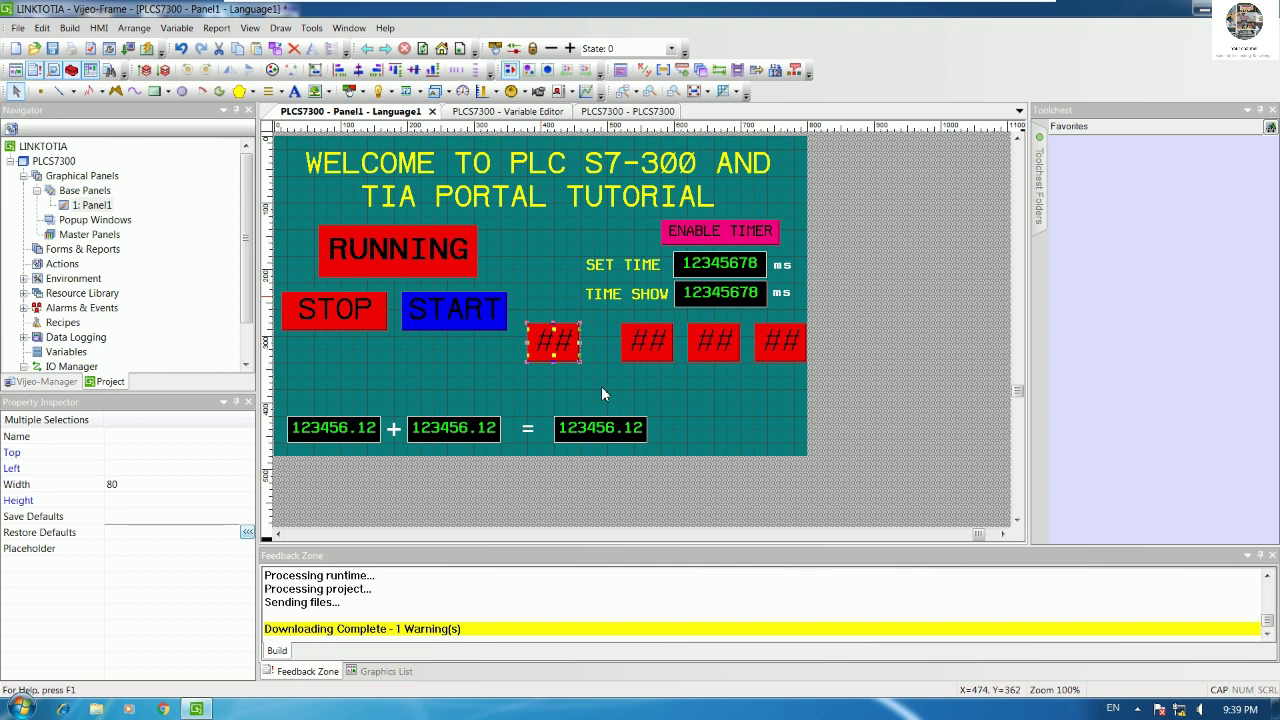
pyautogui.click(602, 393)
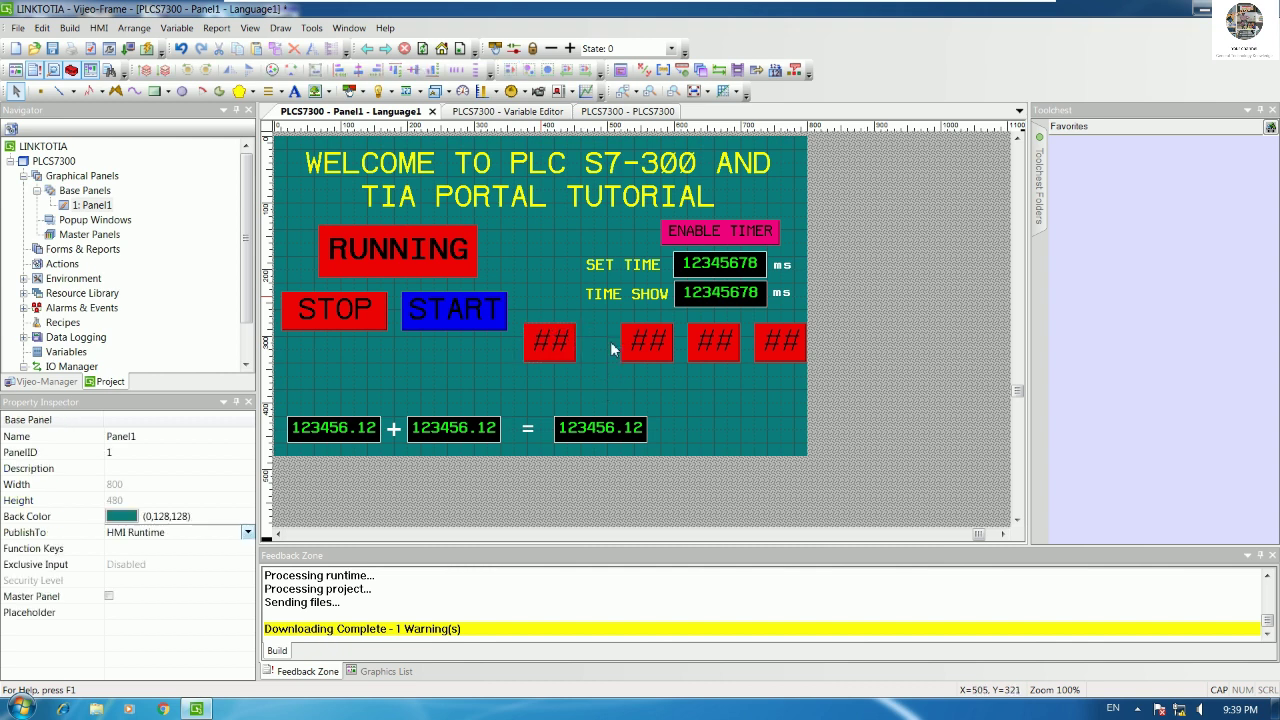
# Step: Shift the second lamp and its ## text left until only a narrow gap separates it from the first lamp
pyautogui.moveTo(668, 372); pyautogui.dragTo(679, 386)
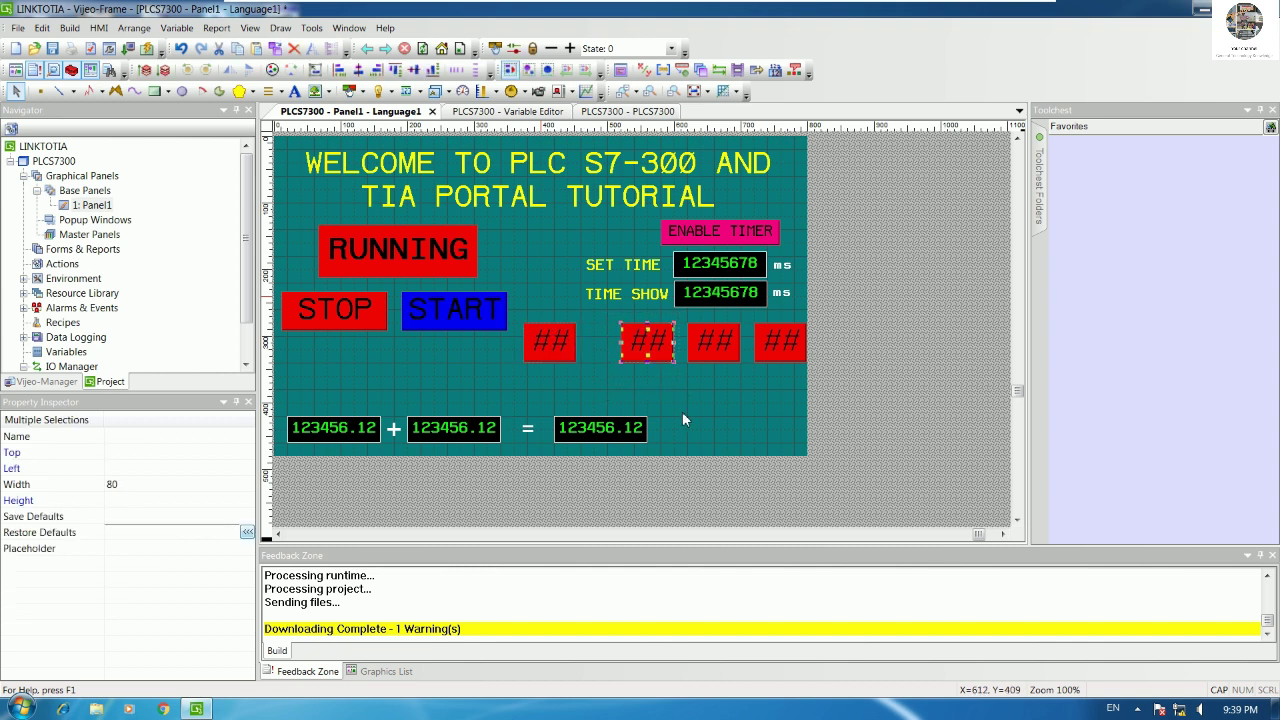
pyautogui.press('Left')
pyautogui.press('Left')
pyautogui.press('Left')
pyautogui.press('Left')
pyautogui.press('Left')
pyautogui.press('Left')
pyautogui.press('Left')
pyautogui.press('Left')
pyautogui.press('Left')
pyautogui.press('Left')
pyautogui.press('Left')
pyautogui.press('Left')
pyautogui.press('Left')
pyautogui.press('Left')
pyautogui.press('Left')
pyautogui.press('Left')
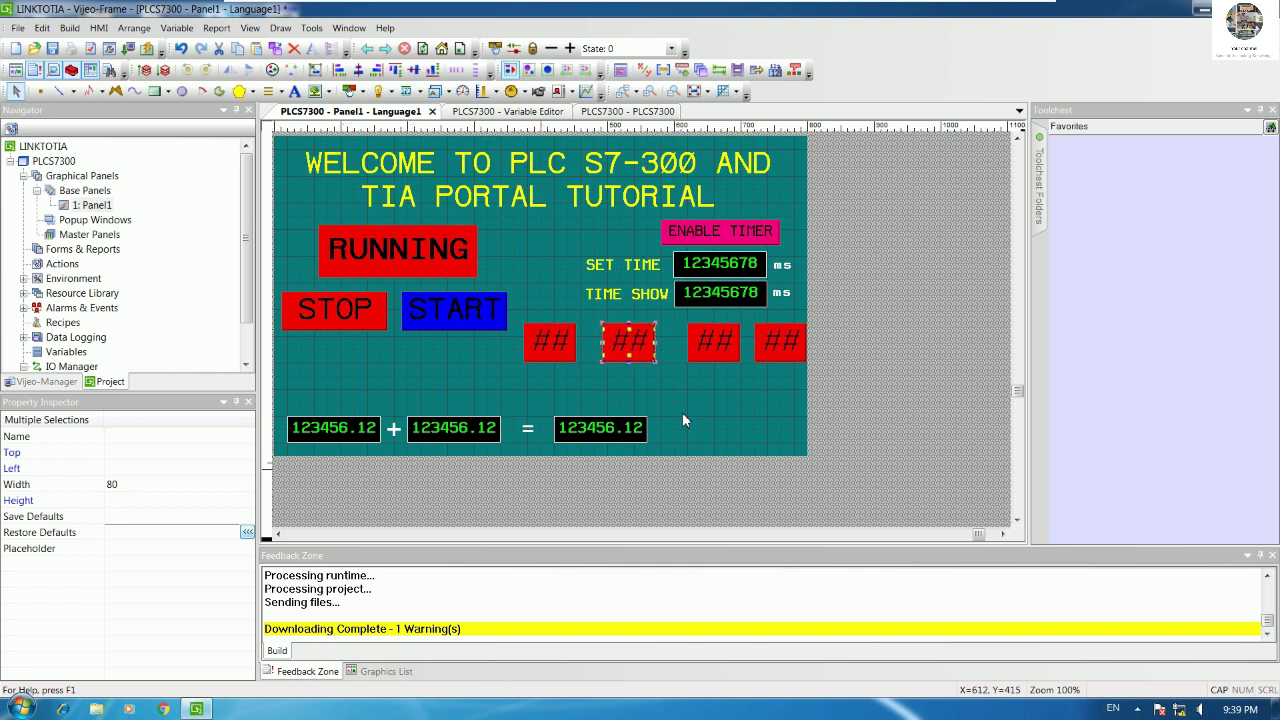
pyautogui.press('Left')
pyautogui.press('Left')
pyautogui.press('Left')
pyautogui.press('Left')
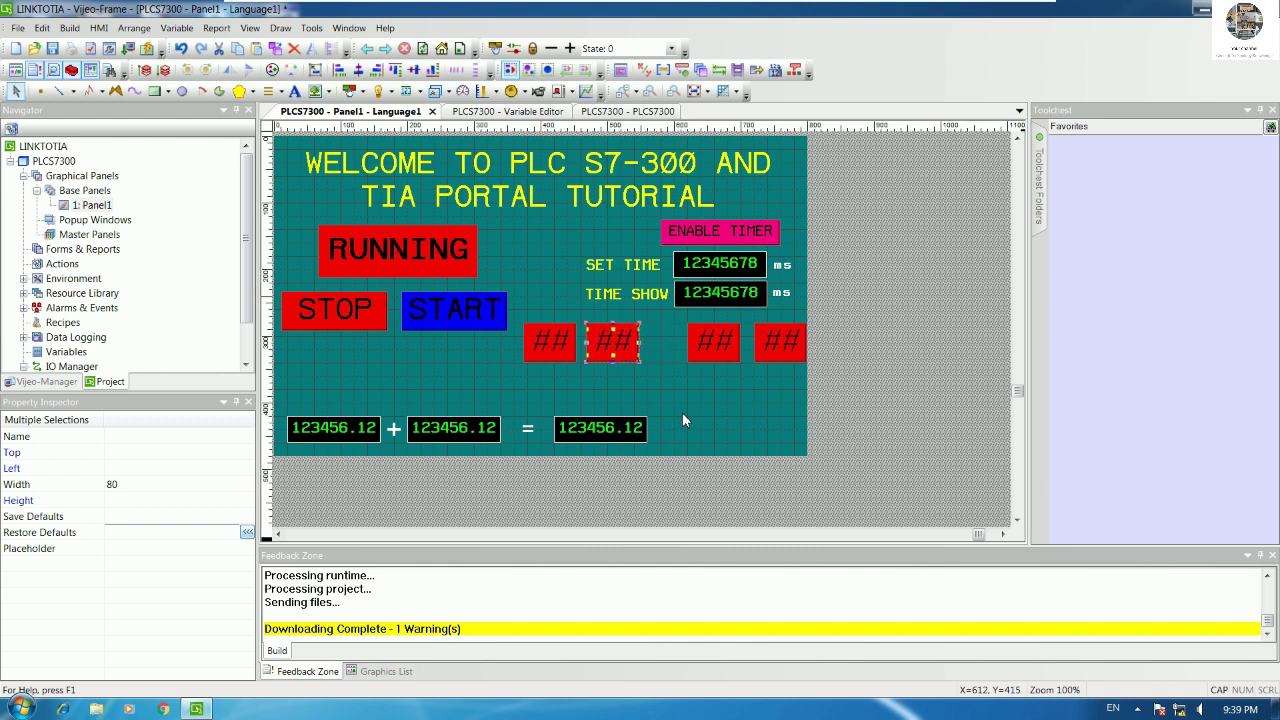
pyautogui.press('Left')
pyautogui.click(660, 385)
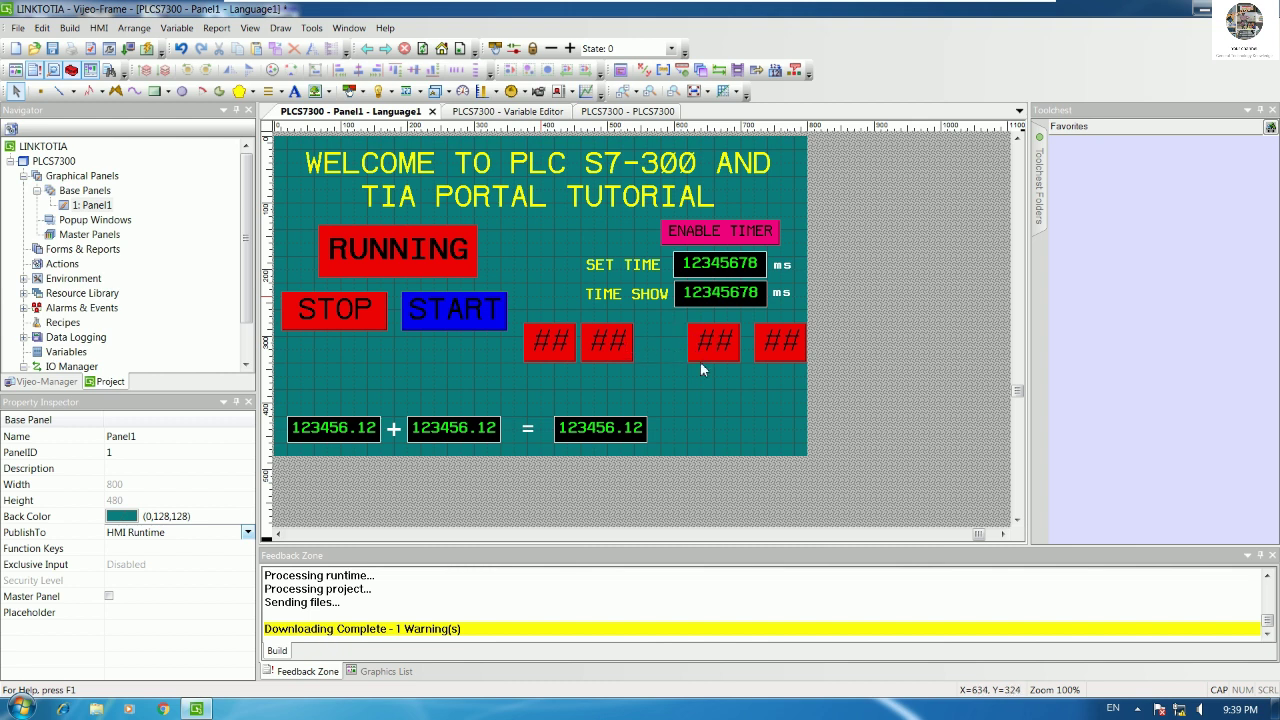
# Step: Copy the third lamp with its ## text into the gap on its left, and nudge the first lamp right to tighten the spacing
pyautogui.moveTo(743, 369); pyautogui.dragTo(665, 314)
pyautogui.moveTo(720, 348); pyautogui.dragTo(684, 352)
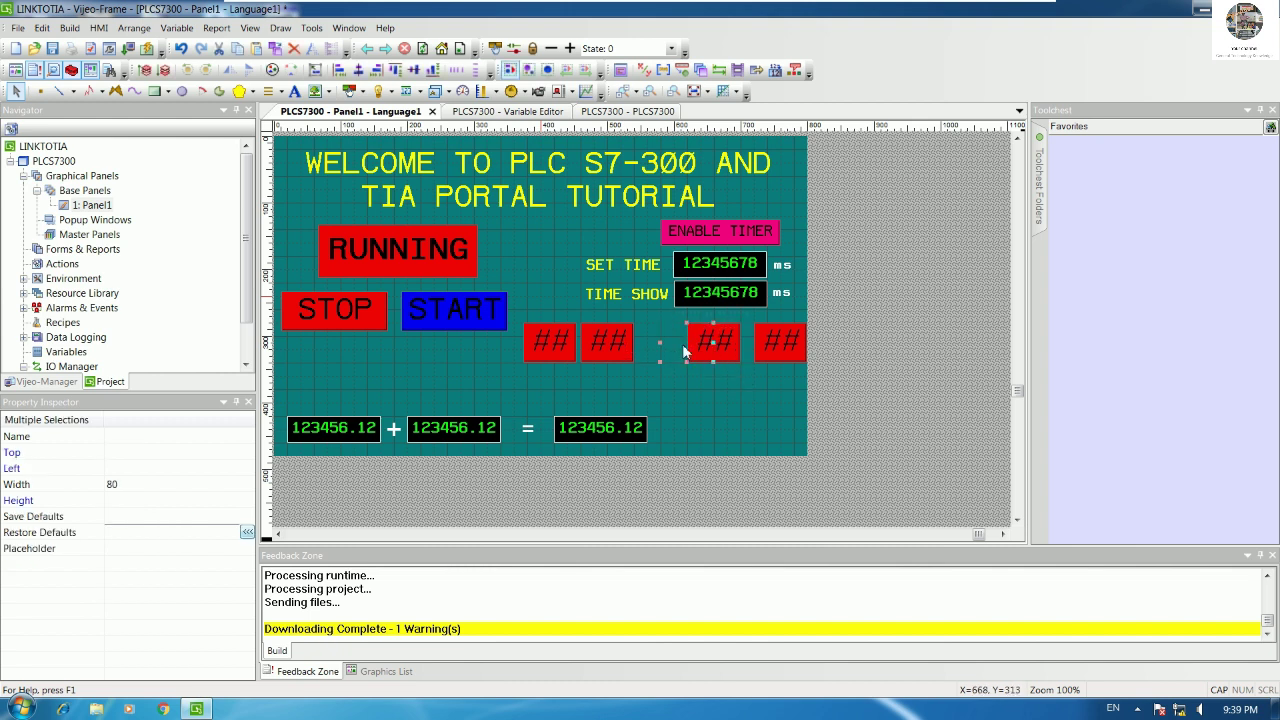
pyautogui.click(711, 407)
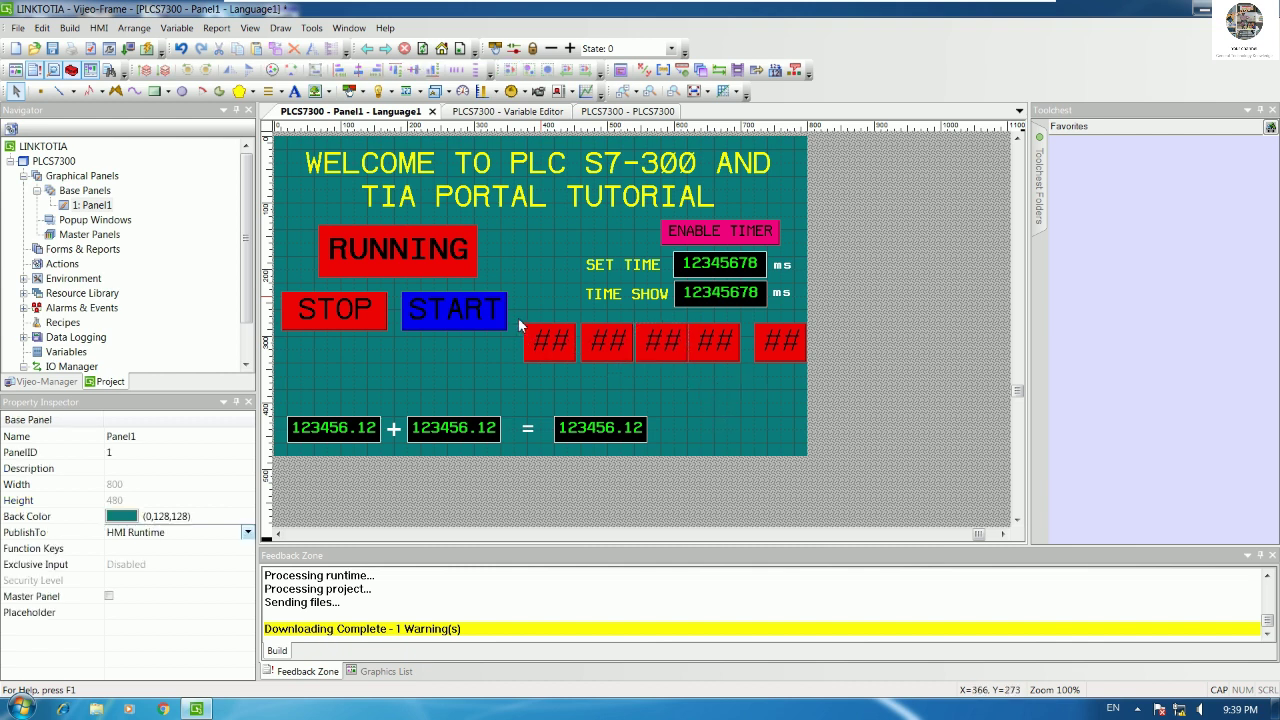
pyautogui.moveTo(576, 392); pyautogui.dragTo(579, 391)
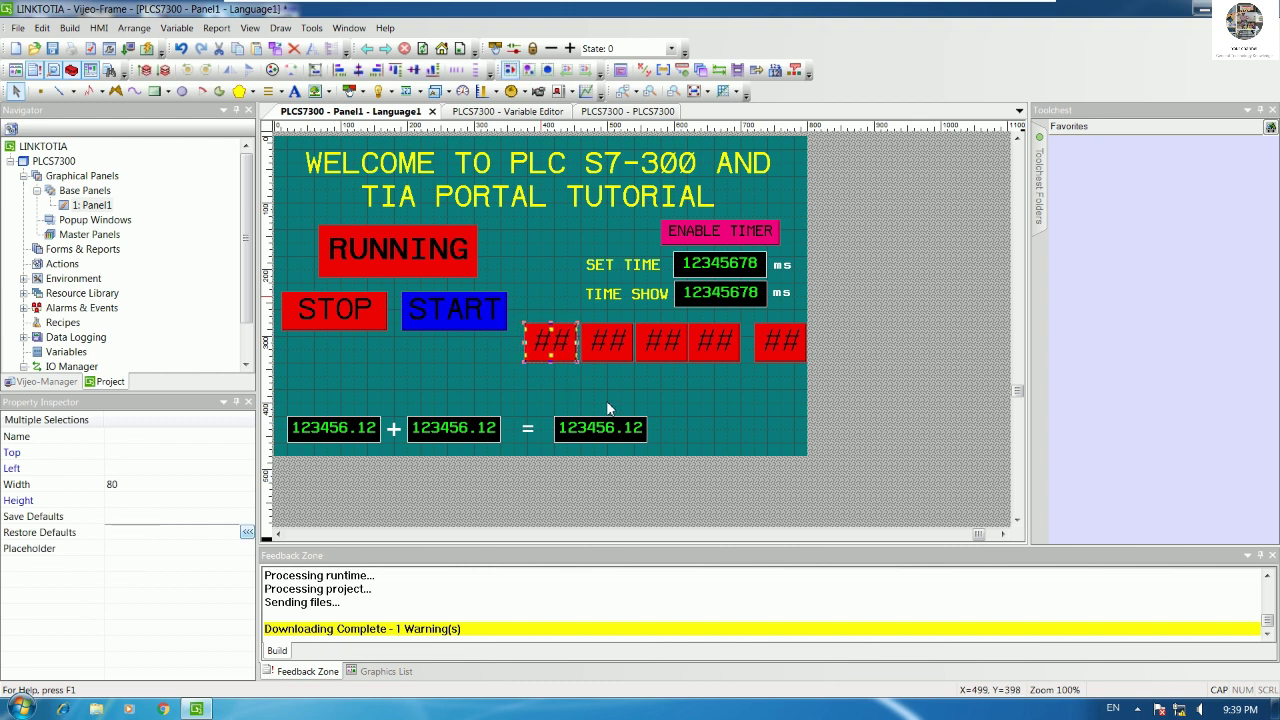
pyautogui.click(679, 420)
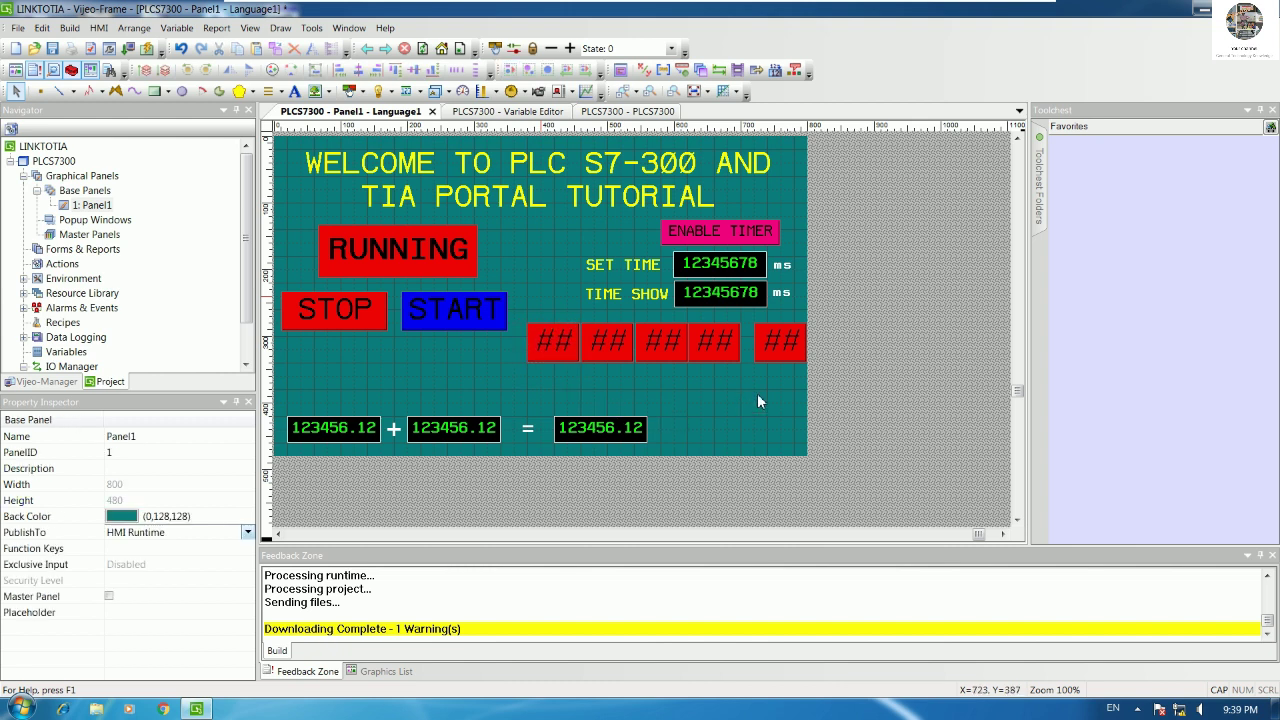
# Step: Move the last lamp and its ## text left, close beside the fourth lamp and fully inside the panel
pyautogui.moveTo(815, 372); pyautogui.dragTo(749, 318)
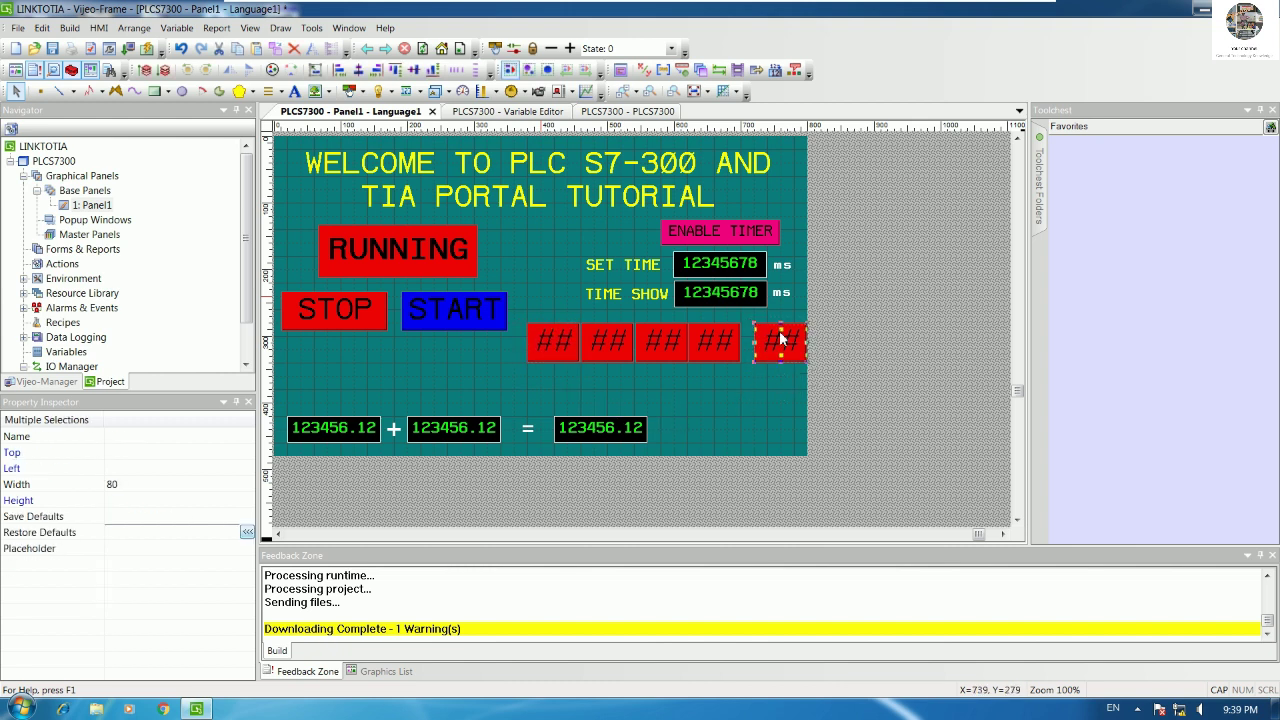
pyautogui.press('Left')
pyautogui.press('Left')
pyautogui.press('Left')
pyautogui.press('Left')
pyautogui.press('Left')
pyautogui.press('Left')
pyautogui.press('Left')
pyautogui.press('Left')
pyautogui.press('Left')
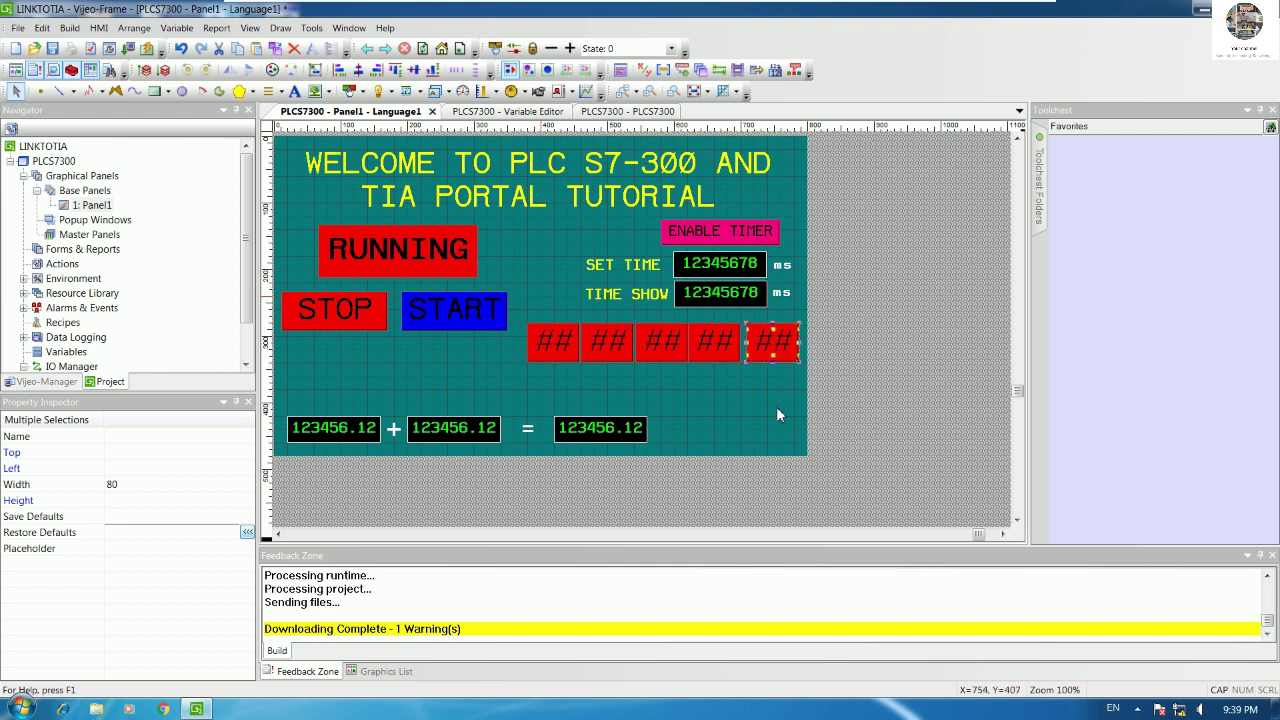
pyautogui.press('Left')
pyautogui.press('Left')
pyautogui.click(726, 396)
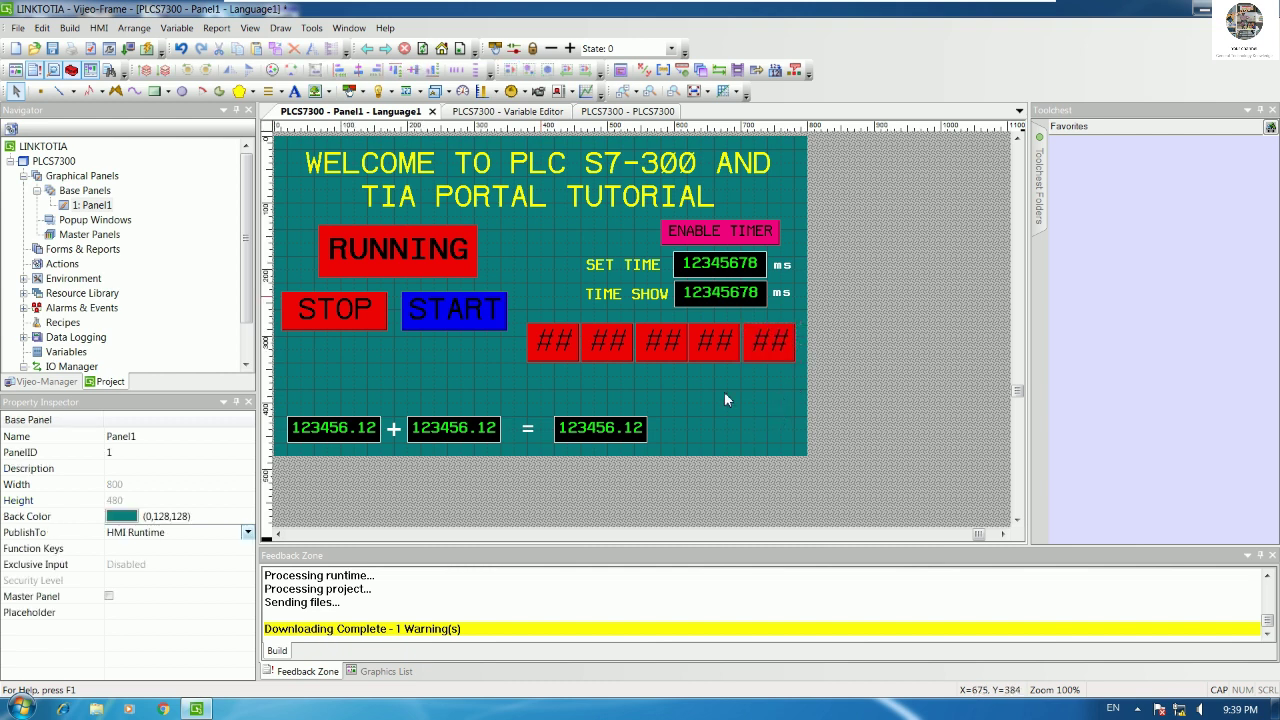
pyautogui.click(727, 355)
pyautogui.press('Escape')
pyautogui.moveTo(800, 381); pyautogui.dragTo(688, 313)
pyautogui.press('Right')
pyautogui.press('Right')
pyautogui.press('Right')
pyautogui.press('Right')
pyautogui.press('Right')
pyautogui.press('Right')
pyautogui.press('Right')
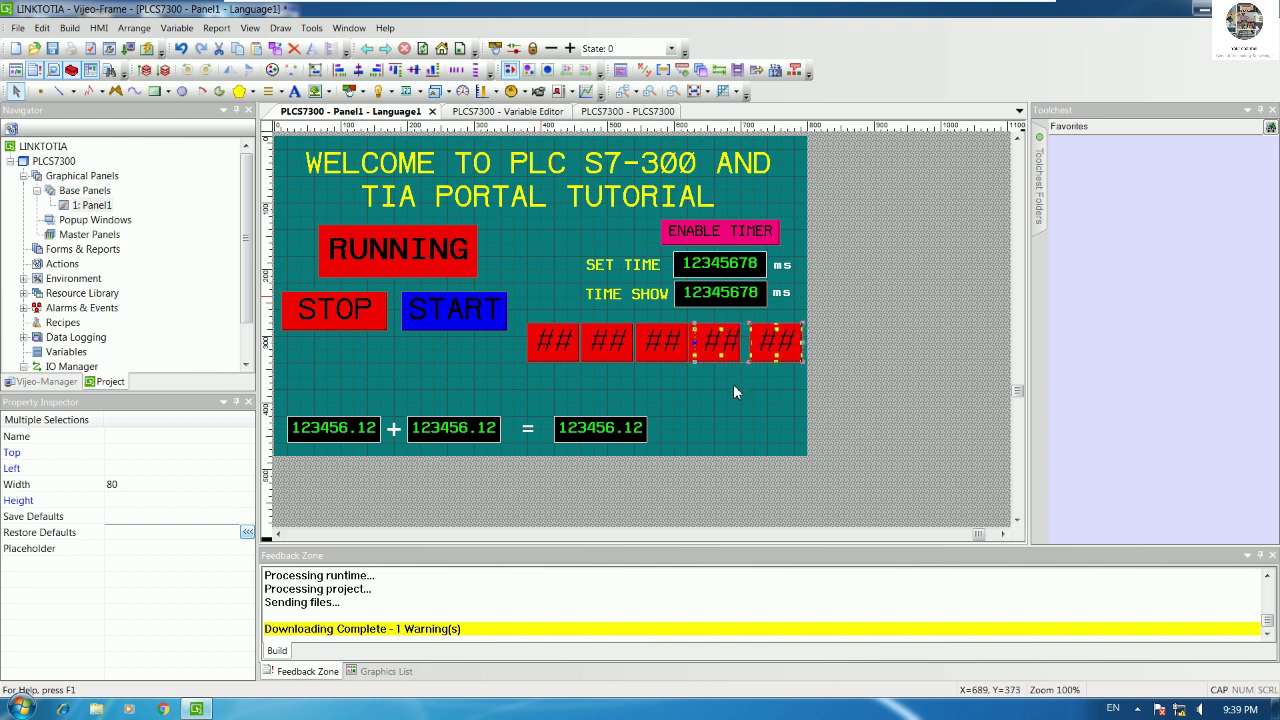
pyautogui.press('Left')
pyautogui.press('Left')
pyautogui.press('Left')
pyautogui.press('Left')
pyautogui.press('Left')
pyautogui.press('Left')
pyautogui.click(734, 386)
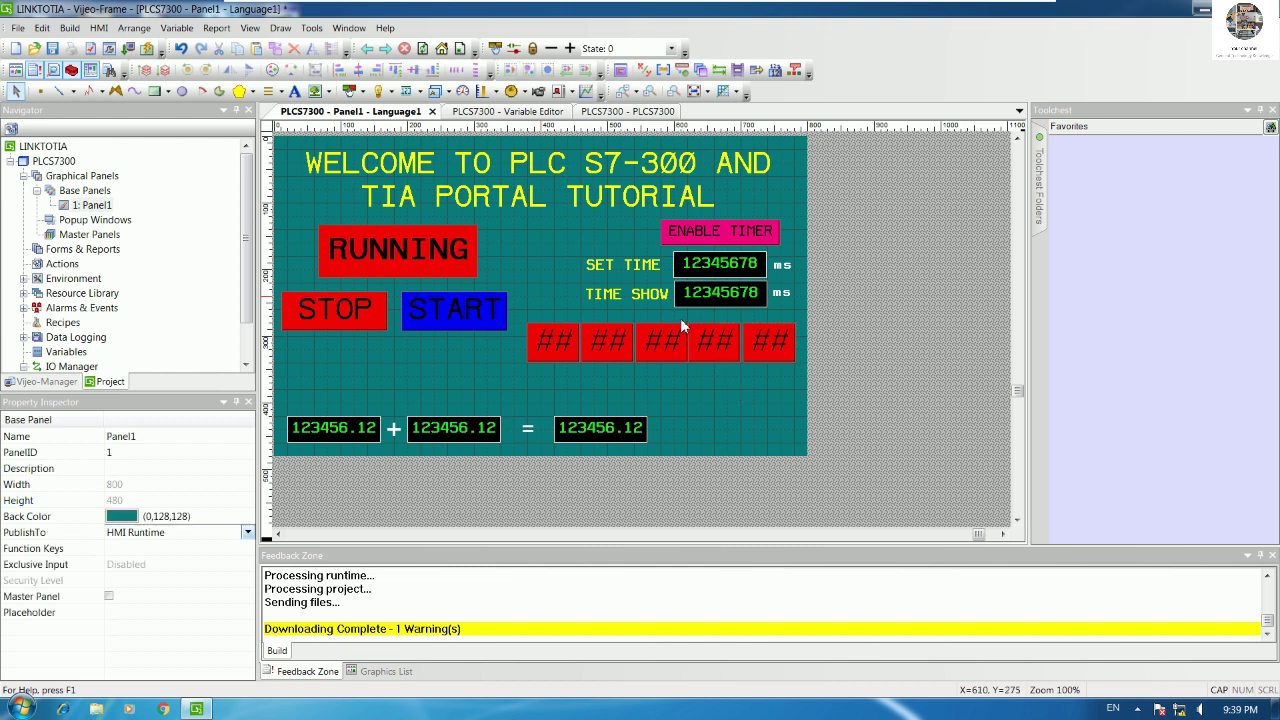
# Step: Nudge the fourth lamp and its ## text slightly right to even the spacing between its neighbours
pyautogui.moveTo(748, 396); pyautogui.dragTo(744, 393)
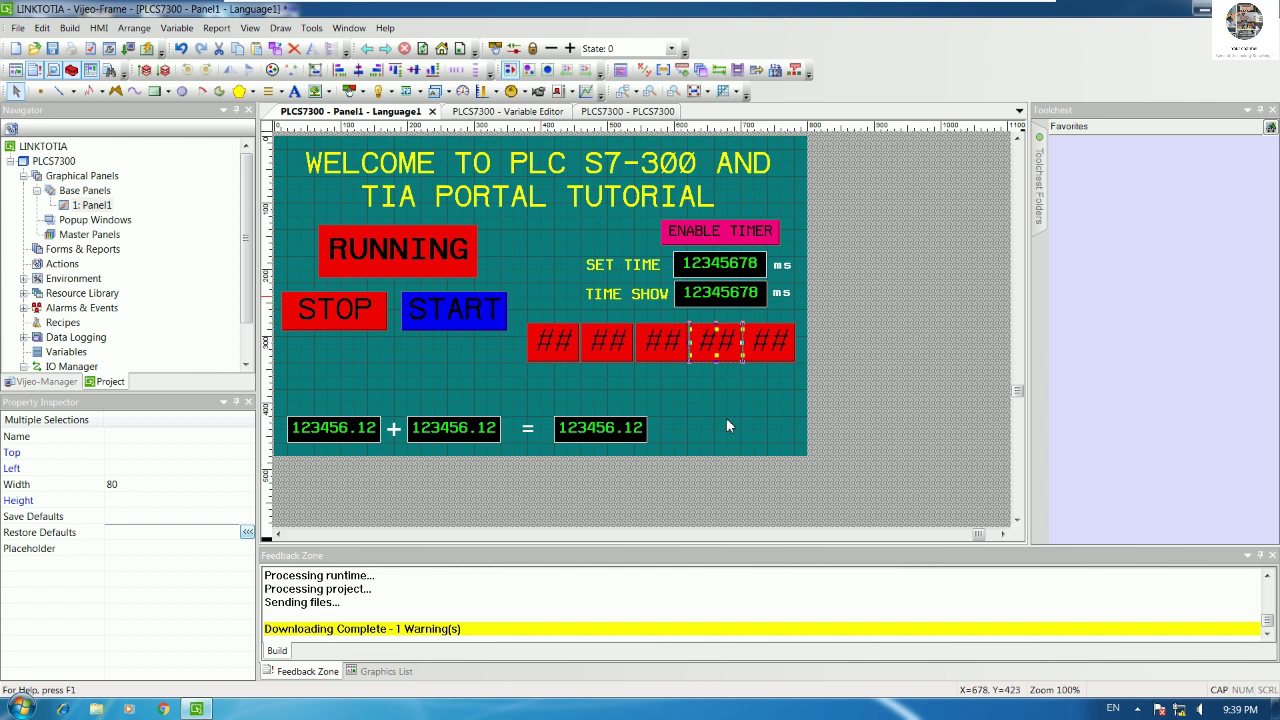
pyautogui.click(726, 417)
pyautogui.moveTo(806, 378); pyautogui.dragTo(740, 316)
pyautogui.click(755, 417)
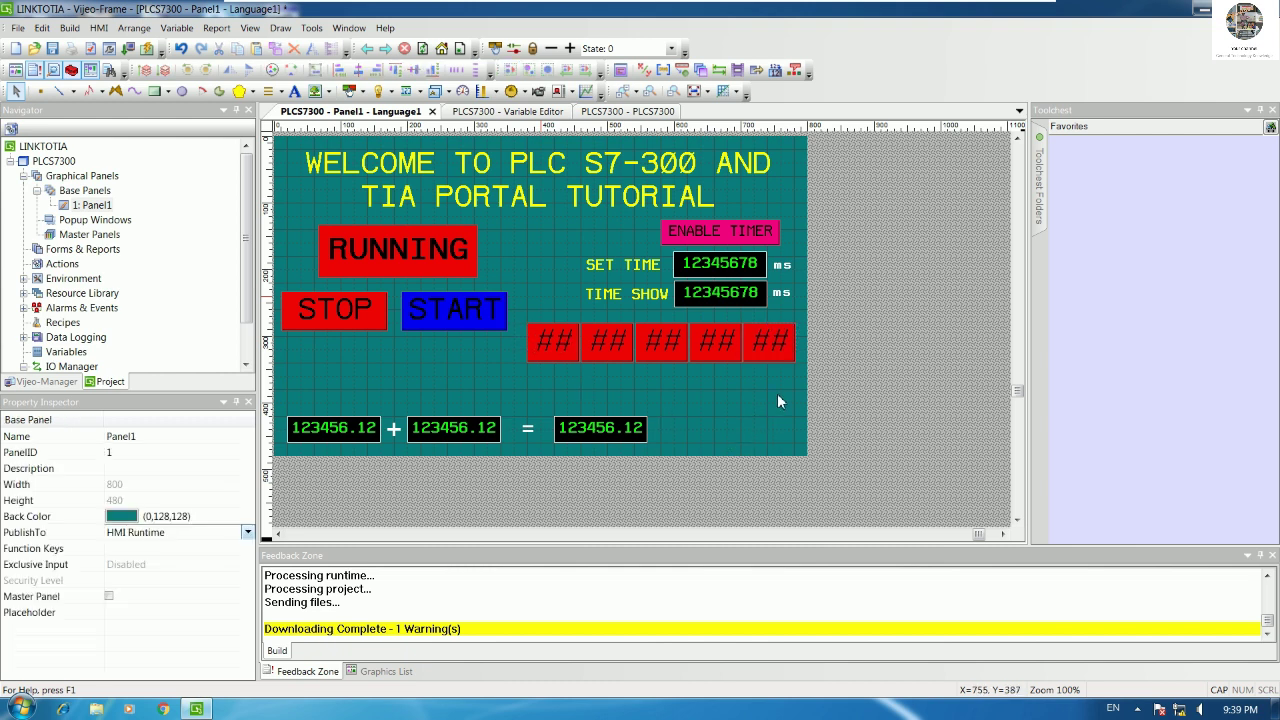
# Step: Move the ENABLE TIMER button and the SET TIME and TIME SHOW fields with their labels left, centring them above the lamp row
pyautogui.moveTo(564, 228); pyautogui.dragTo(823, 318)
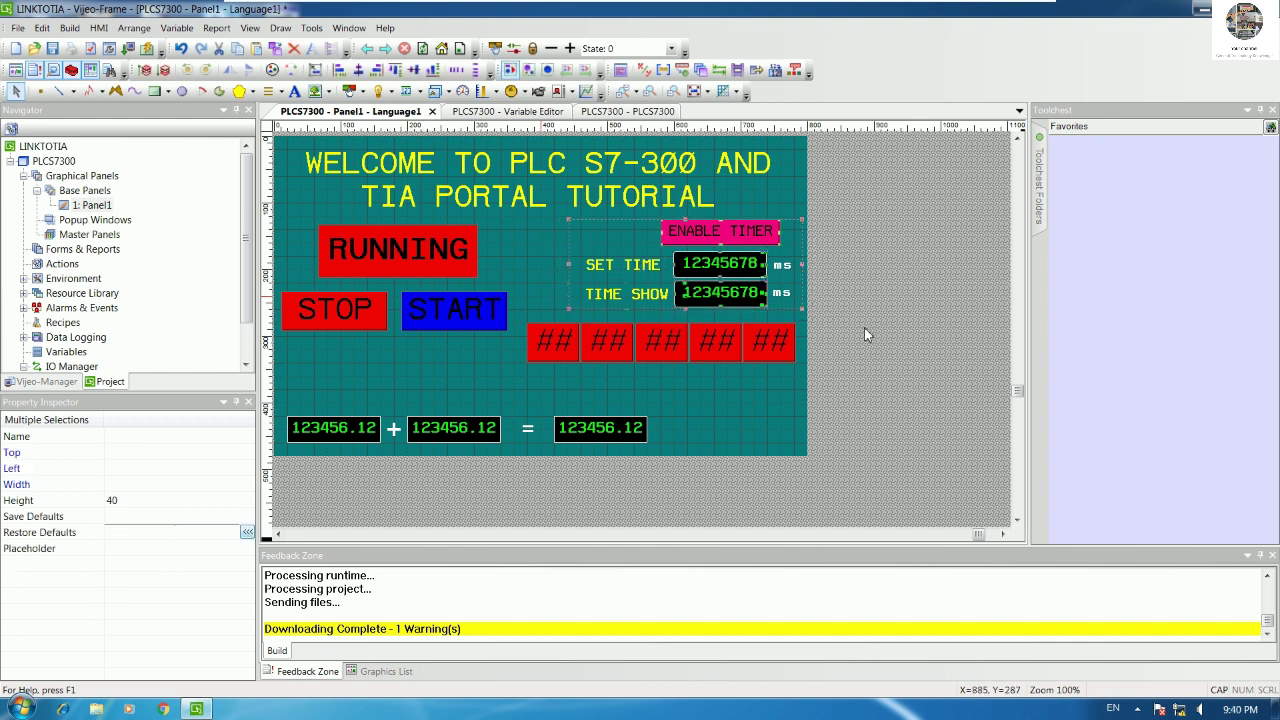
pyautogui.press('Left')
pyautogui.press('Left')
pyautogui.press('Left')
pyautogui.press('Left')
pyautogui.press('Left')
pyautogui.press('Left')
pyautogui.press('Left')
pyautogui.press('Left')
pyautogui.press('Left')
pyautogui.press('Left')
pyautogui.press('Left')
pyautogui.press('Left')
pyautogui.press('Left')
pyautogui.press('Left')
pyautogui.press('Left')
pyautogui.press('Left')
pyautogui.press('Left')
pyautogui.press('Left')
pyautogui.press('Left')
pyautogui.press('Left')
pyautogui.press('Left')
pyautogui.press('Left')
pyautogui.press('Left')
pyautogui.press('Left')
pyautogui.press('Left')
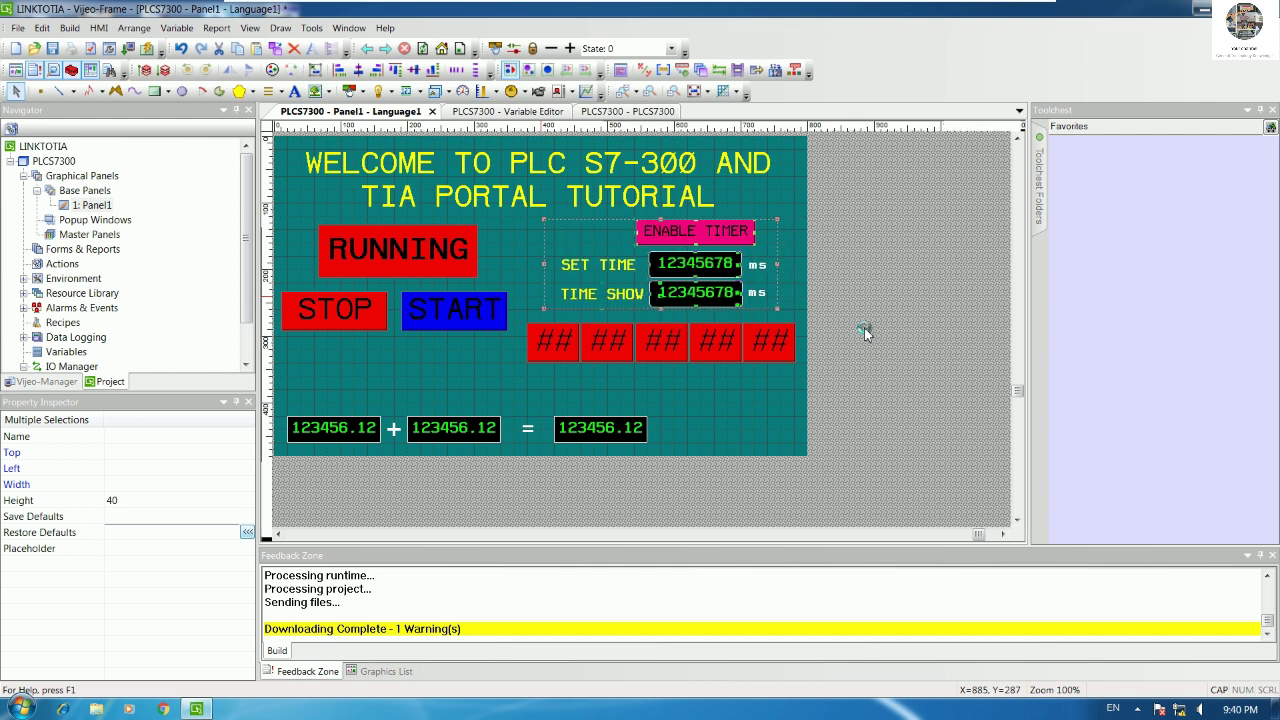
# Step: Nudge the selected timer button, value fields and labels further left so the group sits centred over the five lamps
pyautogui.press('Left')
pyautogui.press('Left')
pyautogui.press('Left')
pyautogui.press('Left')
pyautogui.press('Left')
pyautogui.press('Left')
pyautogui.press('Left')
pyautogui.press('Left')
pyautogui.press('Left')
pyautogui.press('Left')
pyautogui.press('Left')
pyautogui.press('Left')
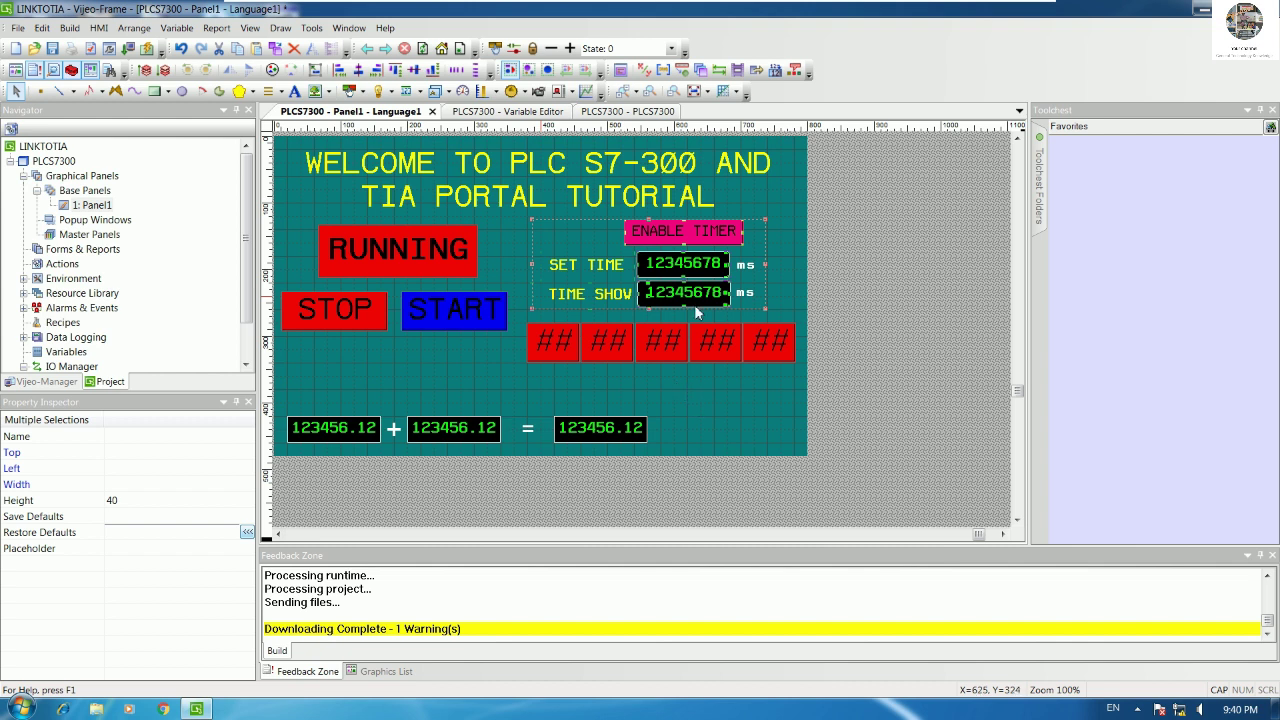
pyautogui.click(727, 403)
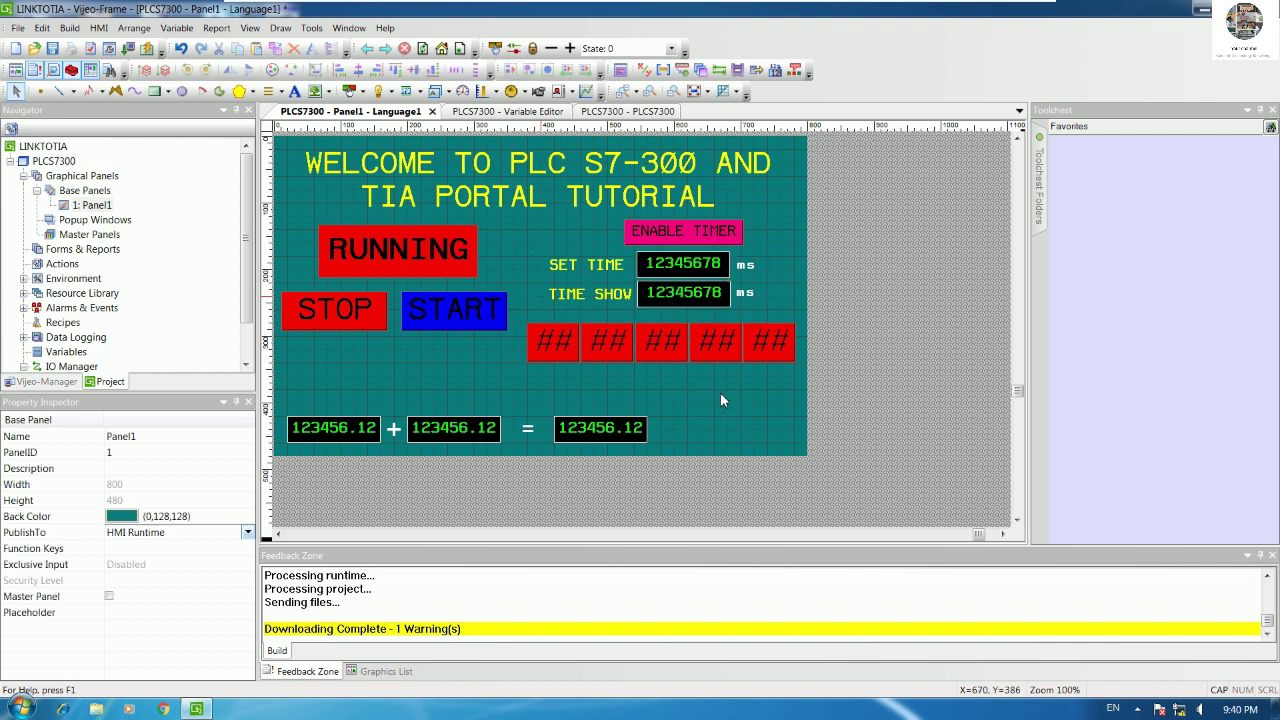
# Step: Check which variable the second lamp and its ## text are linked to, leaving their settings as they are
pyautogui.doubleClick(596, 351)
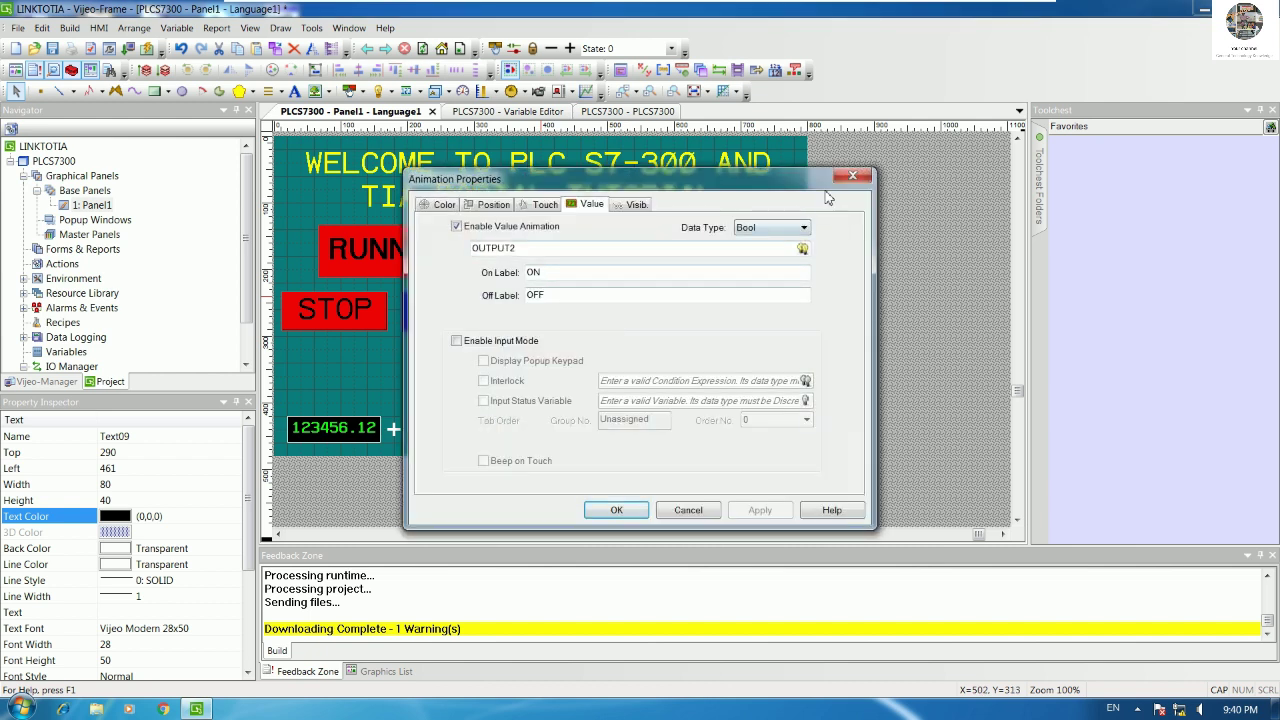
pyautogui.moveTo(752, 189); pyautogui.dragTo(884, 221)
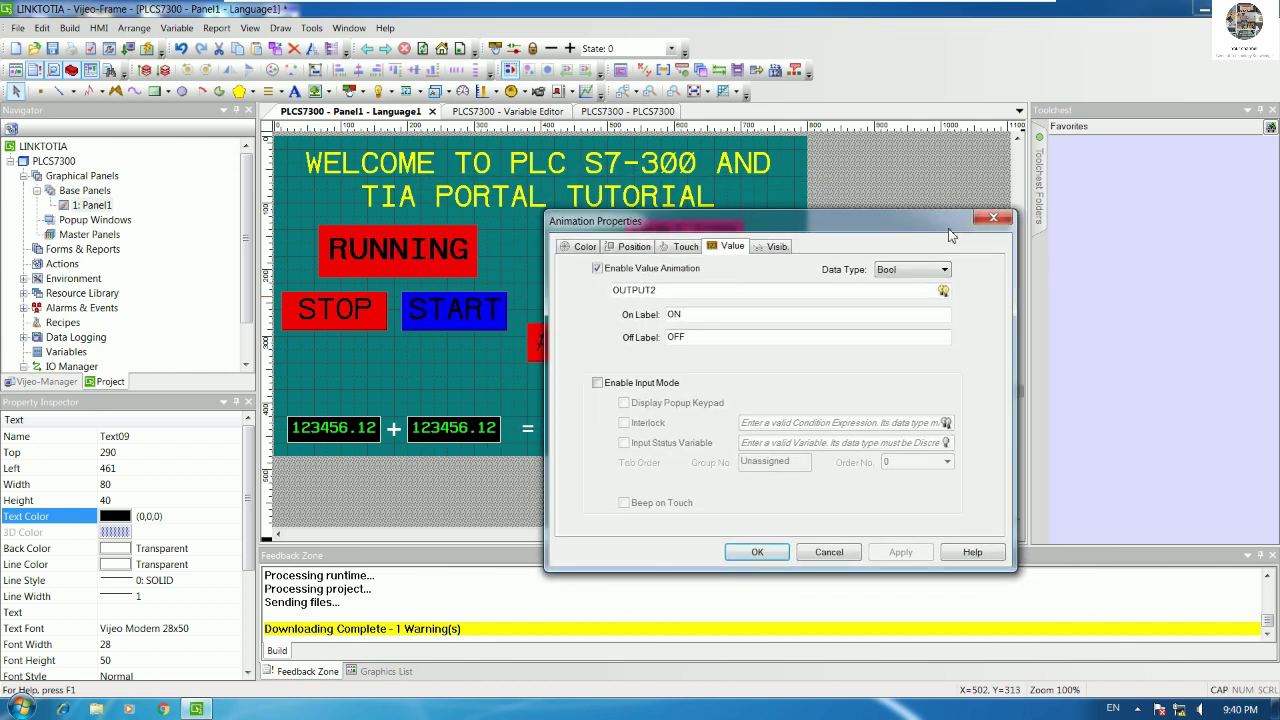
pyautogui.click(1005, 212)
pyautogui.click(617, 366)
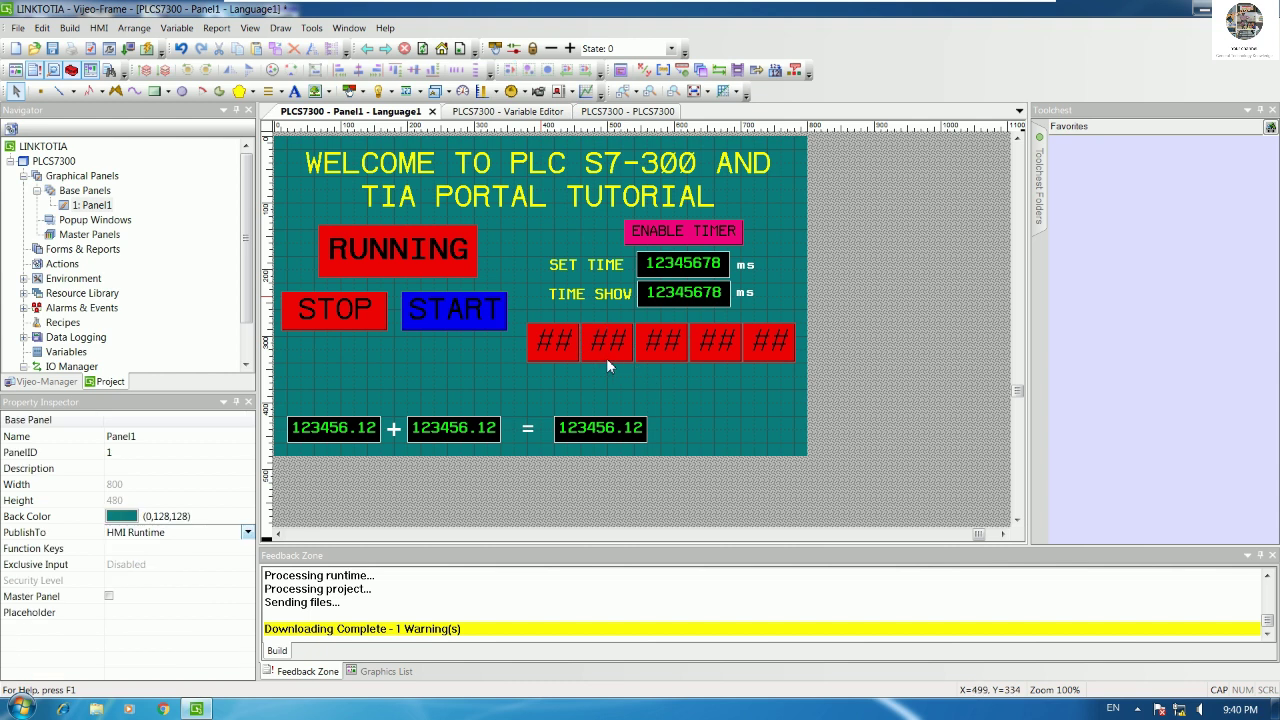
pyautogui.click(606, 358)
# Step: Open the project's variable list and add a new BOOL variable named OUTPUT3
pyautogui.moveTo(248, 322); pyautogui.dragTo(248, 357)
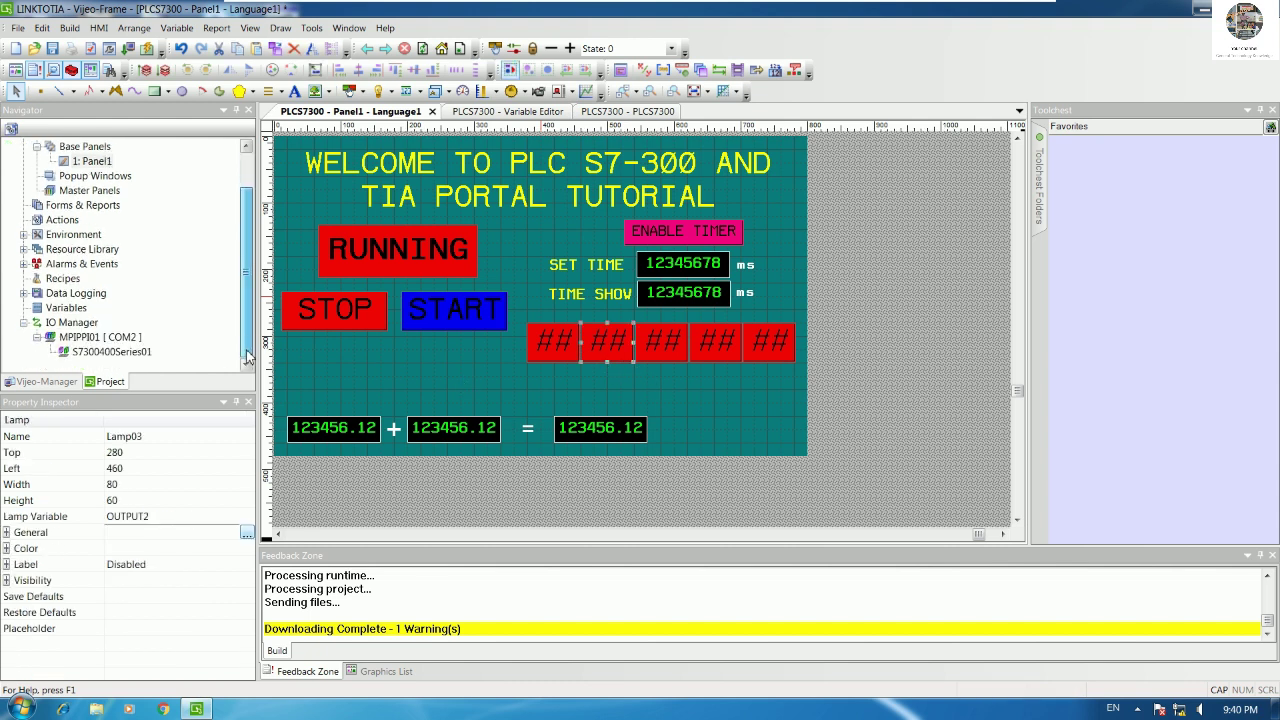
pyautogui.doubleClick(66, 308)
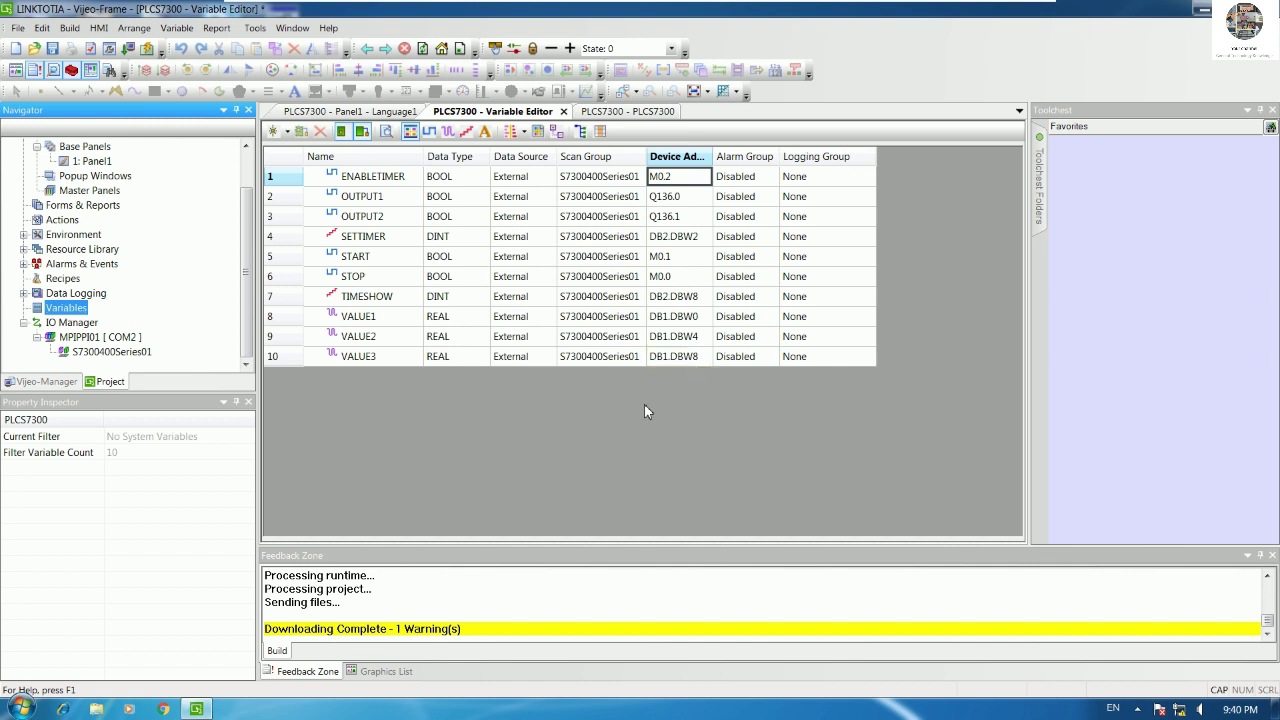
pyautogui.click(287, 131)
pyautogui.click(300, 155)
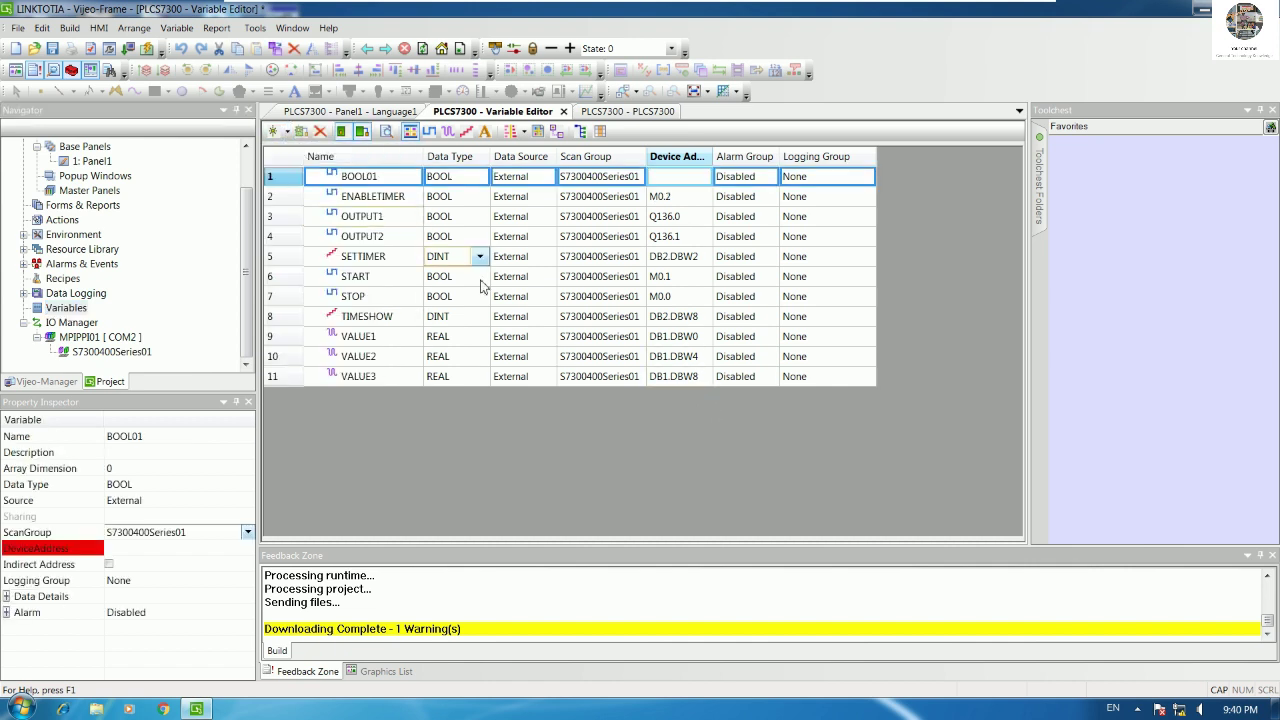
pyautogui.click(396, 183)
pyautogui.write('OUTPUT3')
pyautogui.press('Return')
# Step: Set OUTPUT3's device address to memory area Q, address 136, bit 2
pyautogui.click(678, 182)
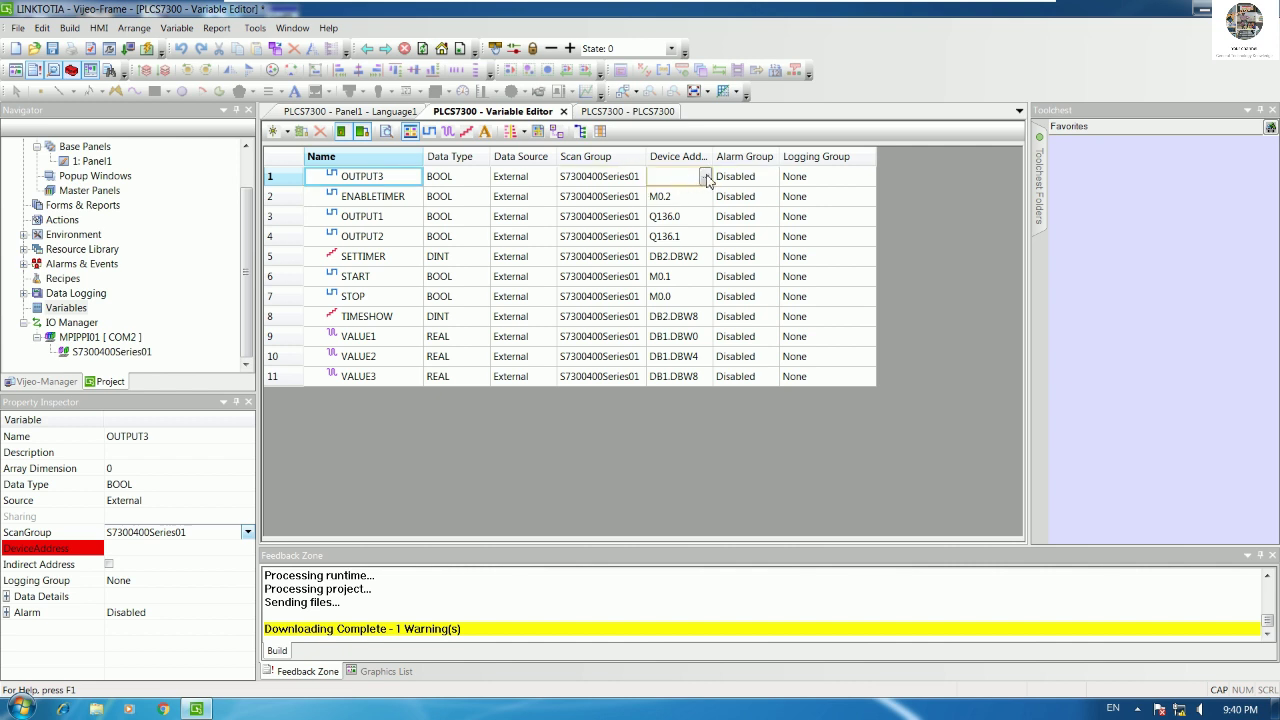
pyautogui.click(705, 177)
pyautogui.click(678, 300)
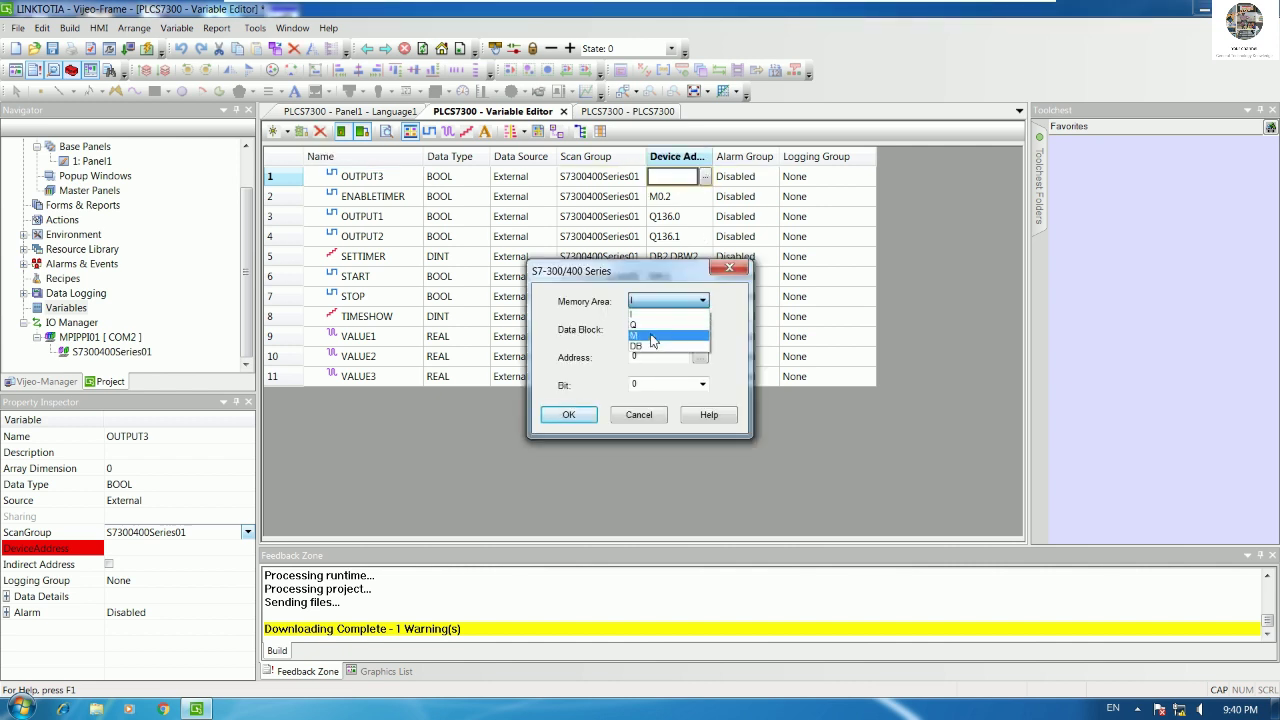
pyautogui.click(642, 324)
pyautogui.write('136')
pyautogui.moveTo(650, 278); pyautogui.dragTo(878, 225)
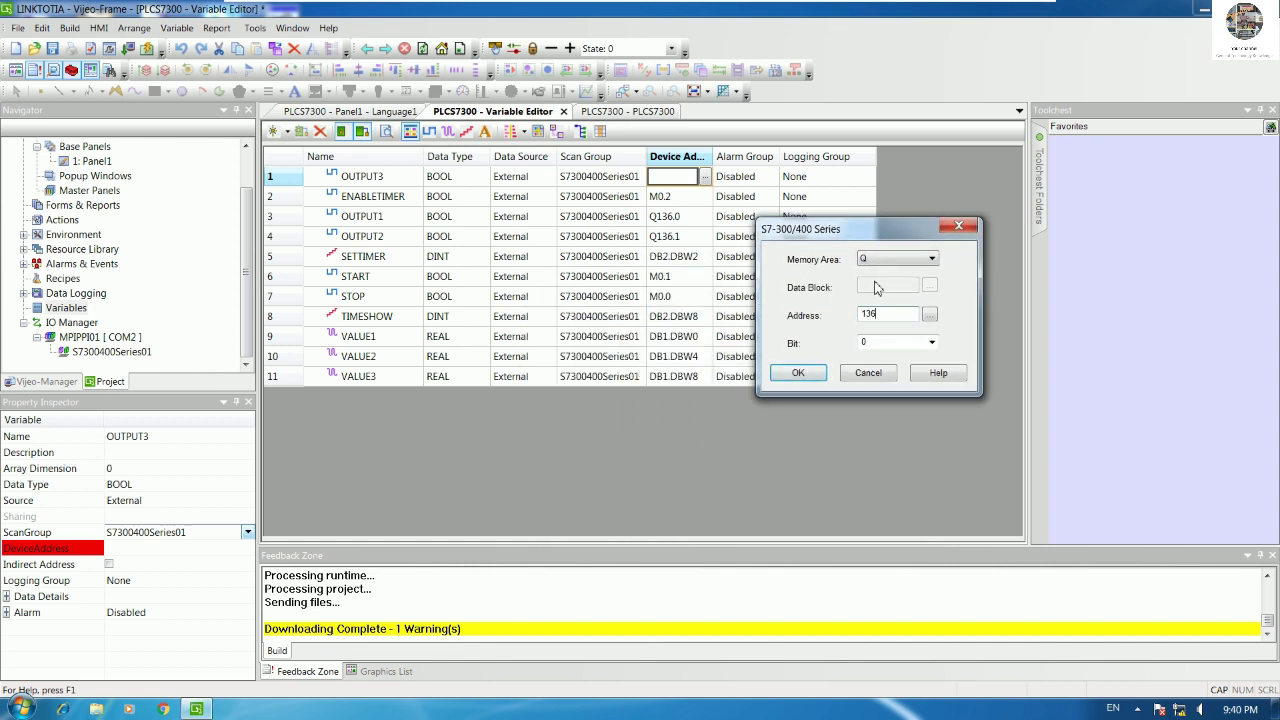
pyautogui.click(868, 342)
pyautogui.write('2')
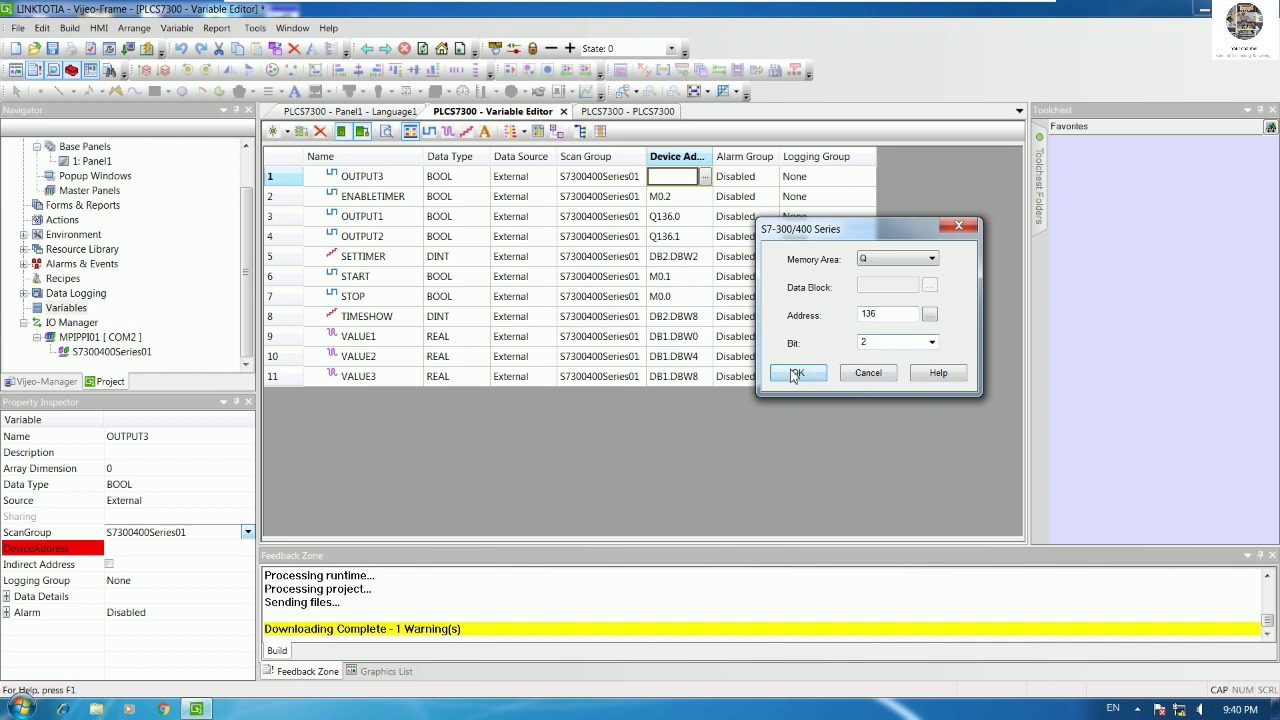
pyautogui.click(820, 374)
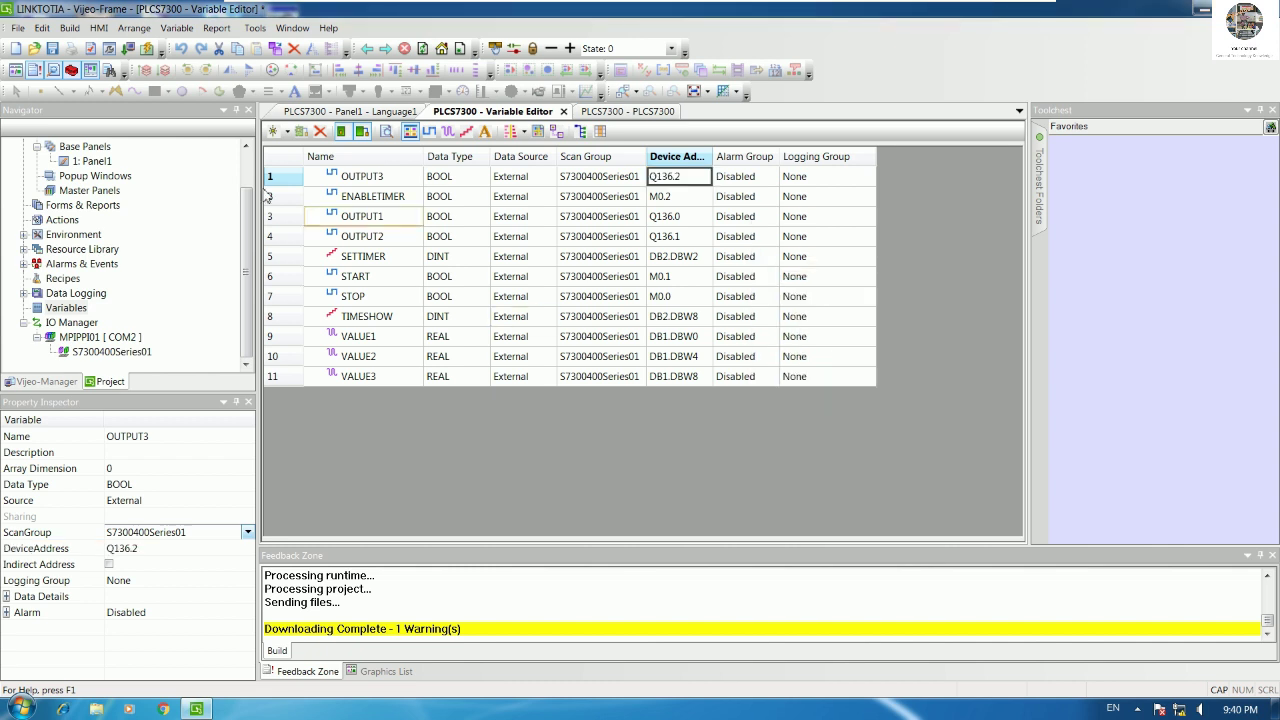
# Step: Copy the OUTPUT3 variable, paste it as OUTPUT4, and set the copy's device address to Q136.3
pyautogui.rightClick(286, 179)
pyautogui.click(278, 175)
pyautogui.rightClick(278, 175)
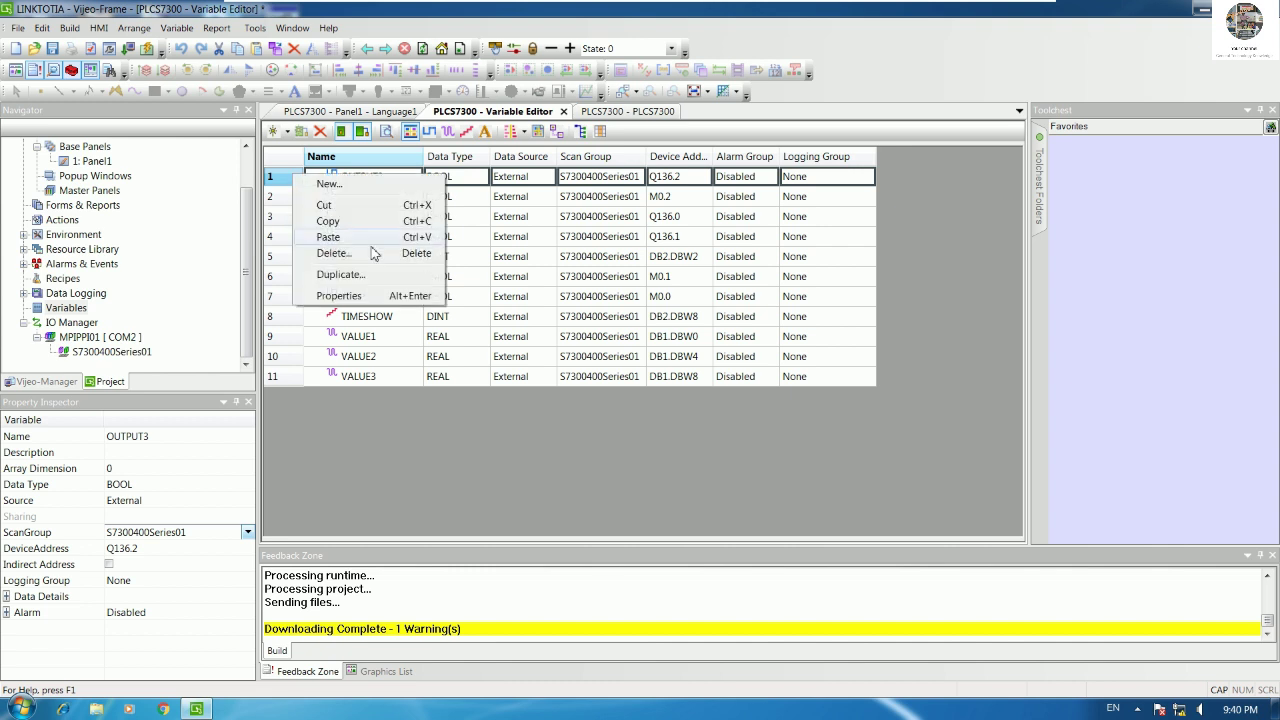
pyautogui.click(346, 240)
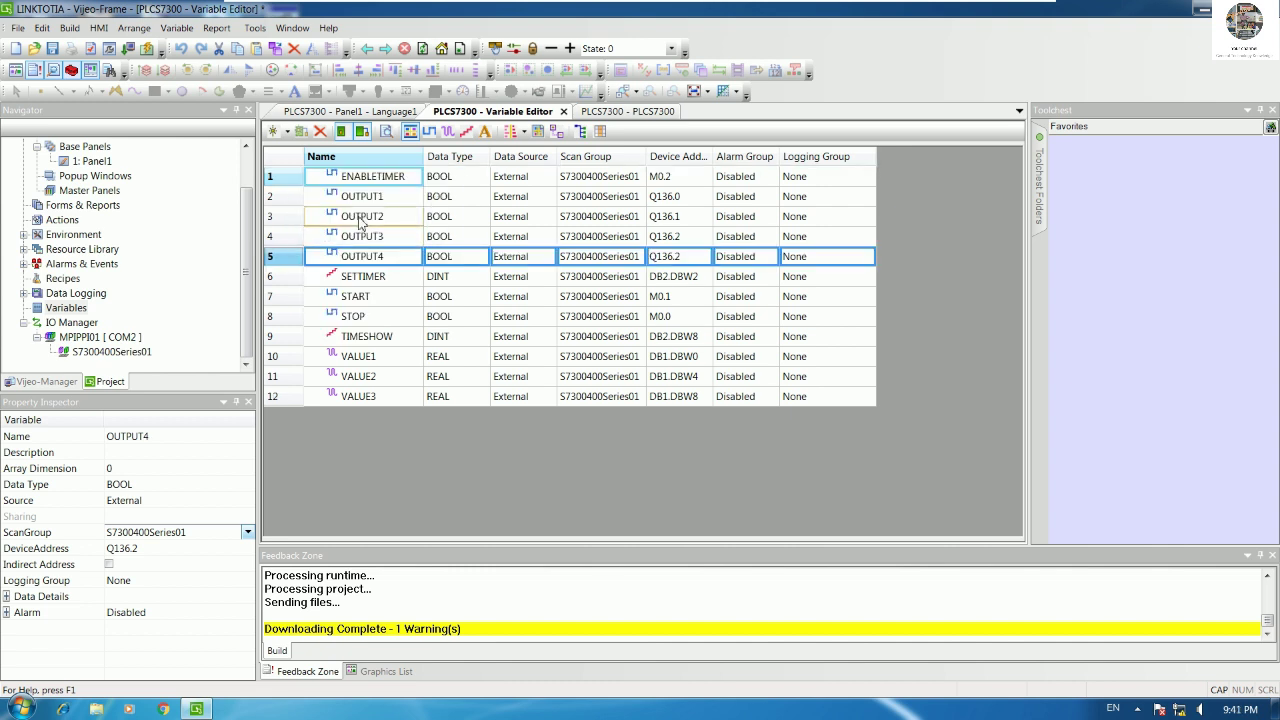
pyautogui.click(400, 257)
pyautogui.click(397, 258)
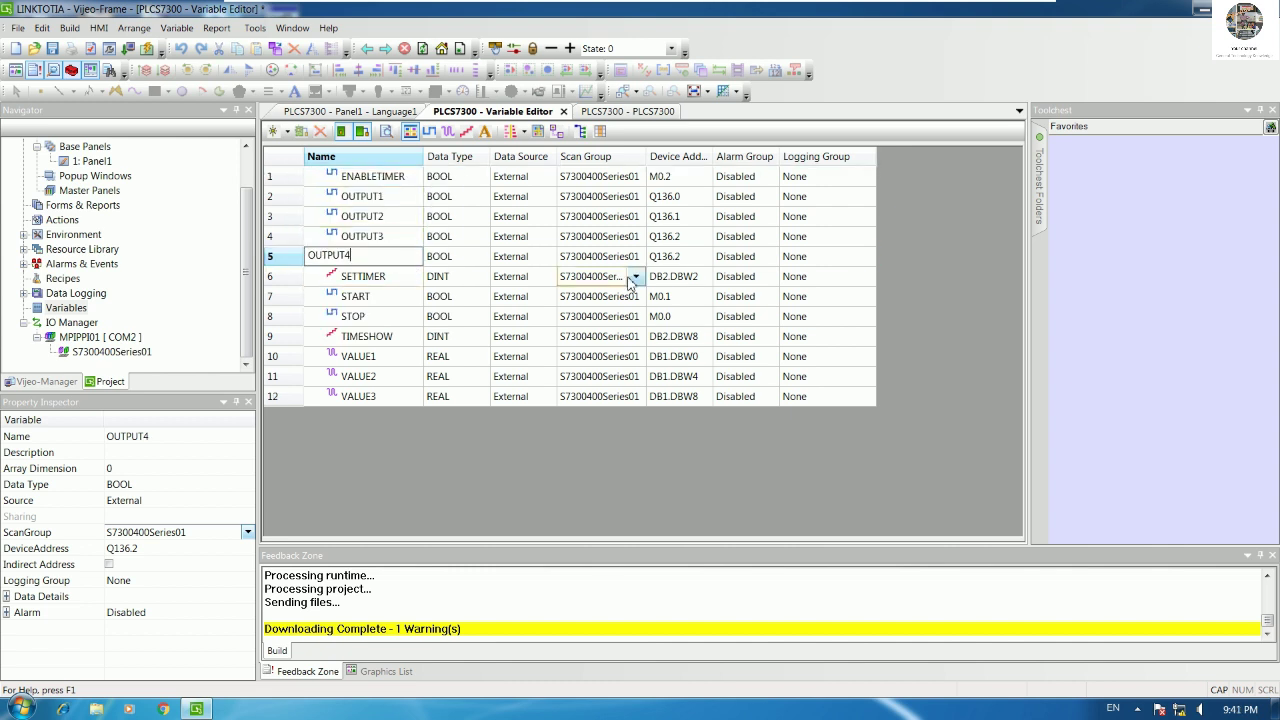
pyautogui.click(704, 258)
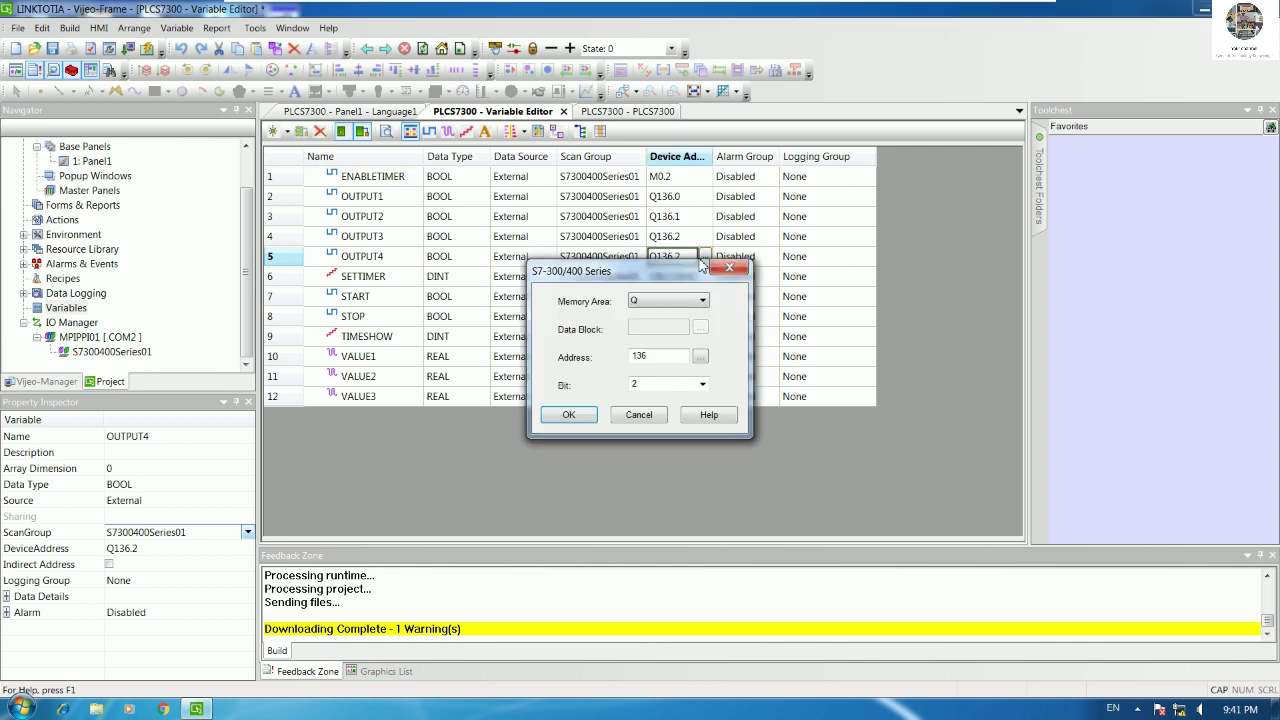
pyautogui.scroll(-1, 625, 390)
pyautogui.click(588, 418)
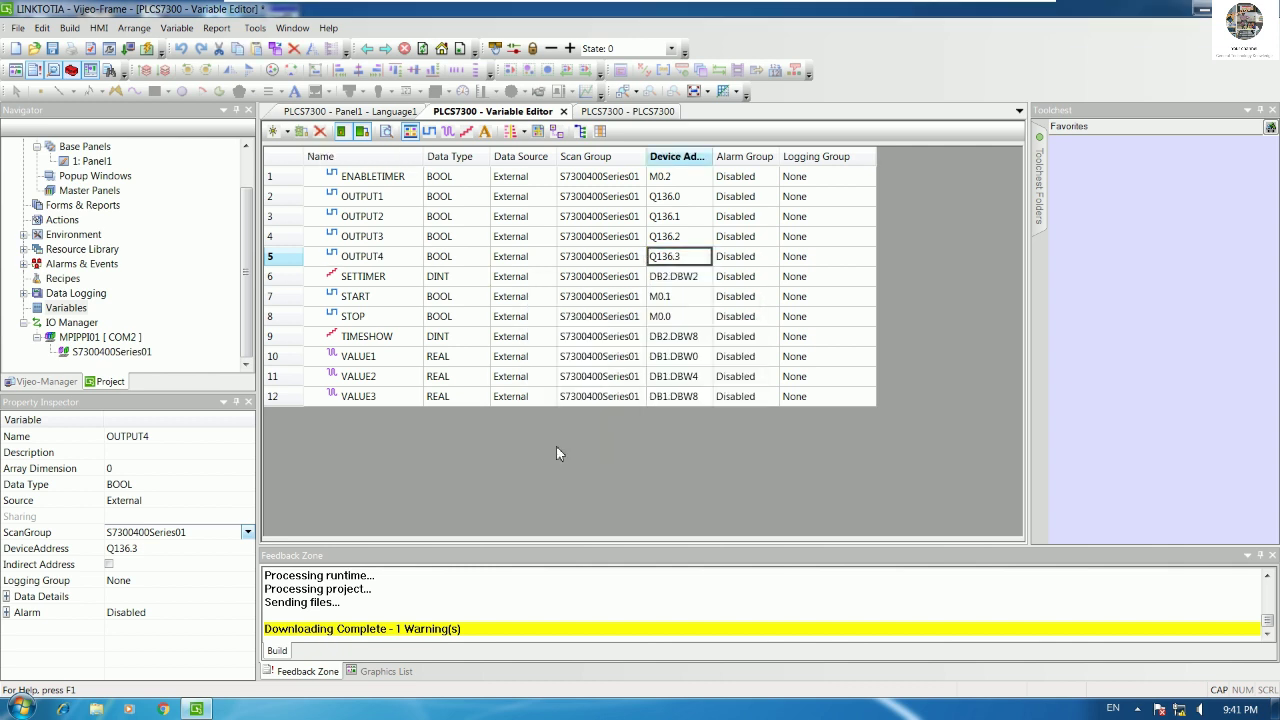
# Step: Paste another copy of OUTPUT3 as the fifth output variable and set its device address to Q136.4
pyautogui.rightClick(281, 283)
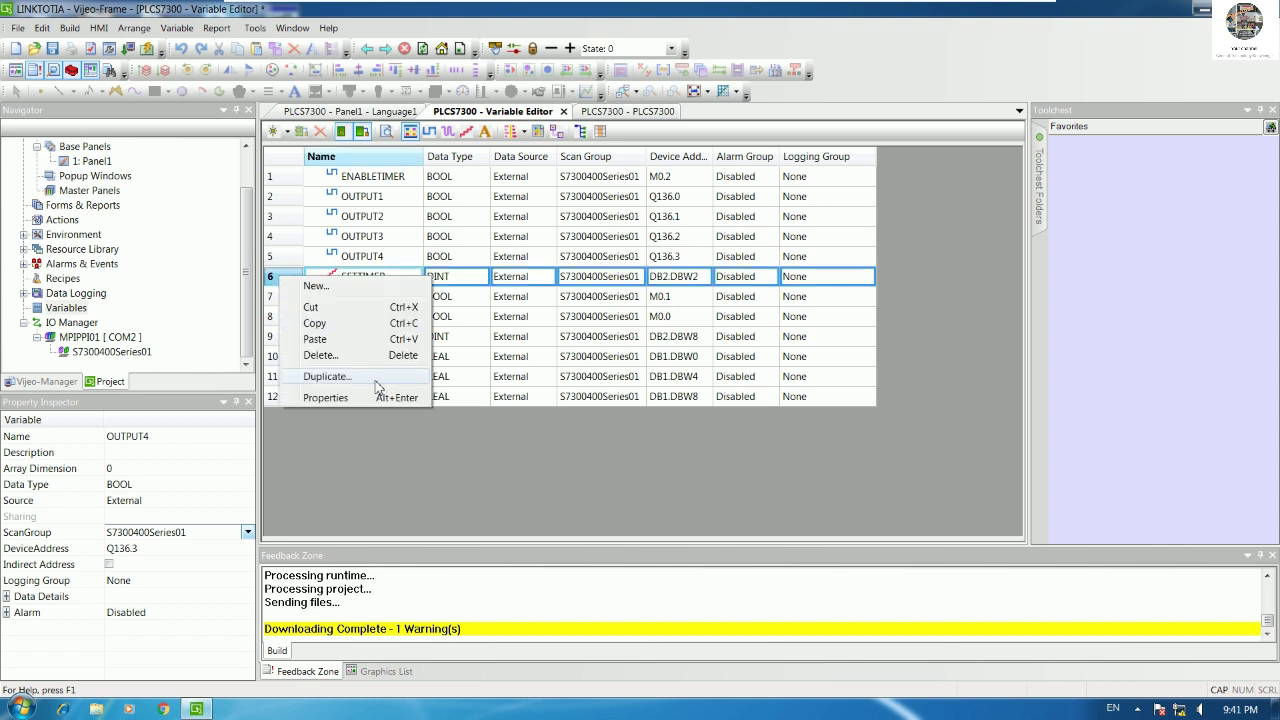
pyautogui.click(361, 340)
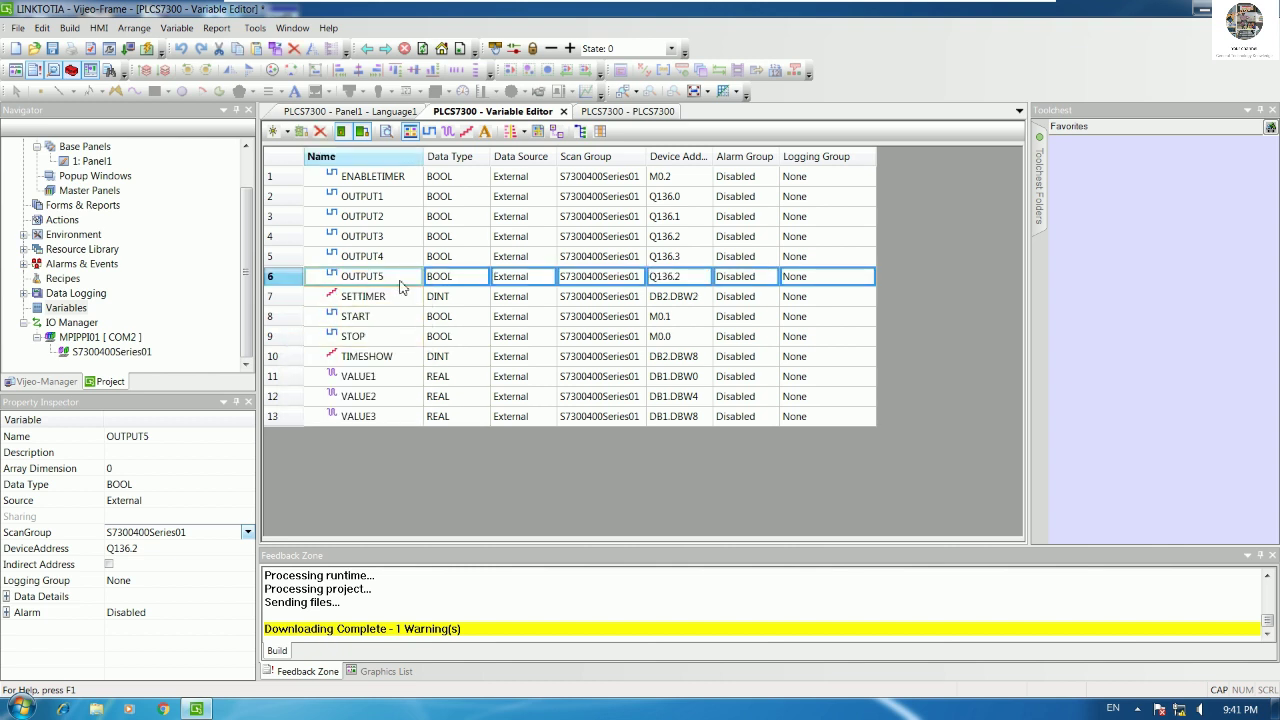
pyautogui.click(690, 280)
pyautogui.click(705, 277)
pyautogui.click(652, 384)
pyautogui.write('4')
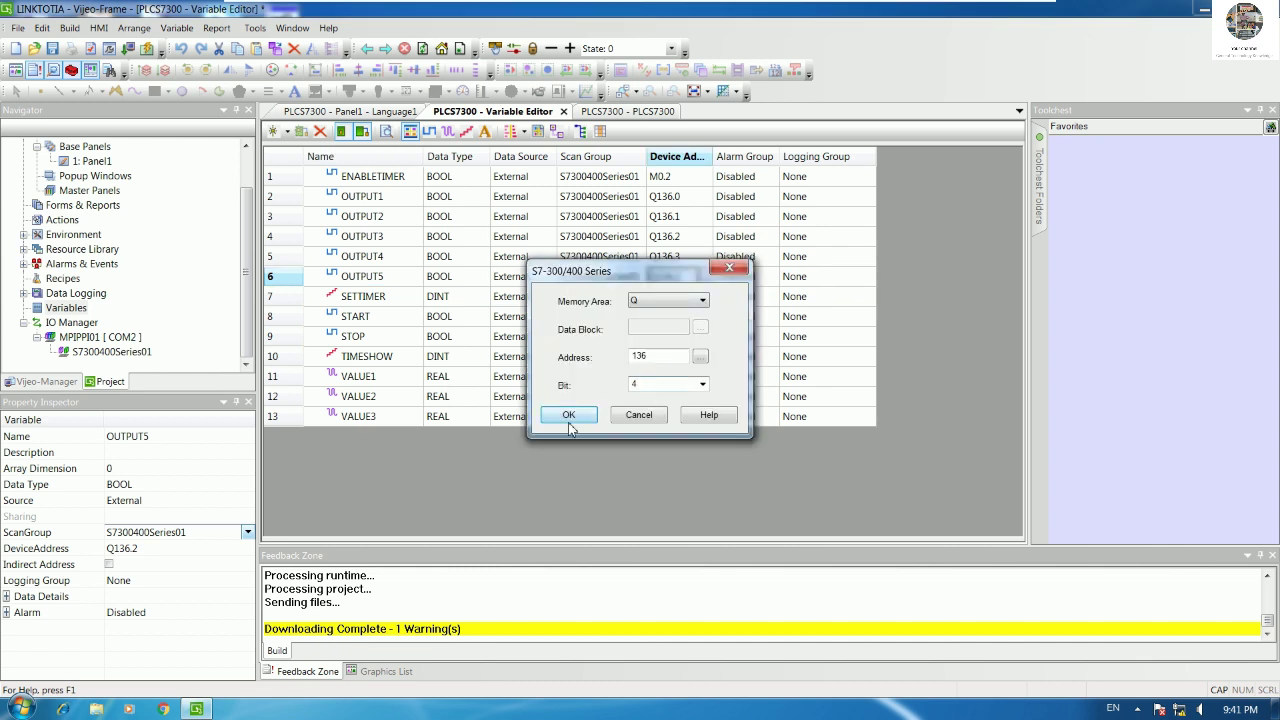
pyautogui.click(568, 414)
# Step: Paste one more copy of OUTPUT3 as the sixth output variable and set its device address to Q136.5
pyautogui.rightClick(272, 300)
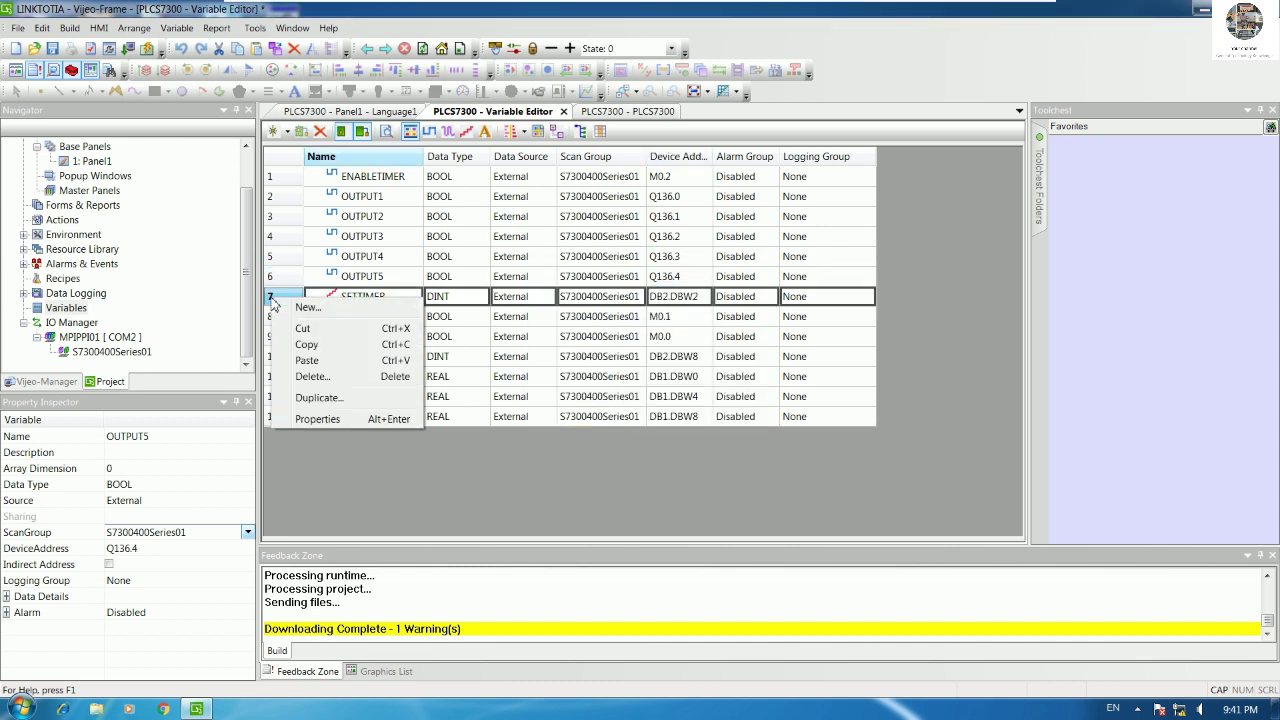
pyautogui.click(340, 360)
pyautogui.click(672, 296)
pyautogui.click(705, 297)
pyautogui.doubleClick(628, 386)
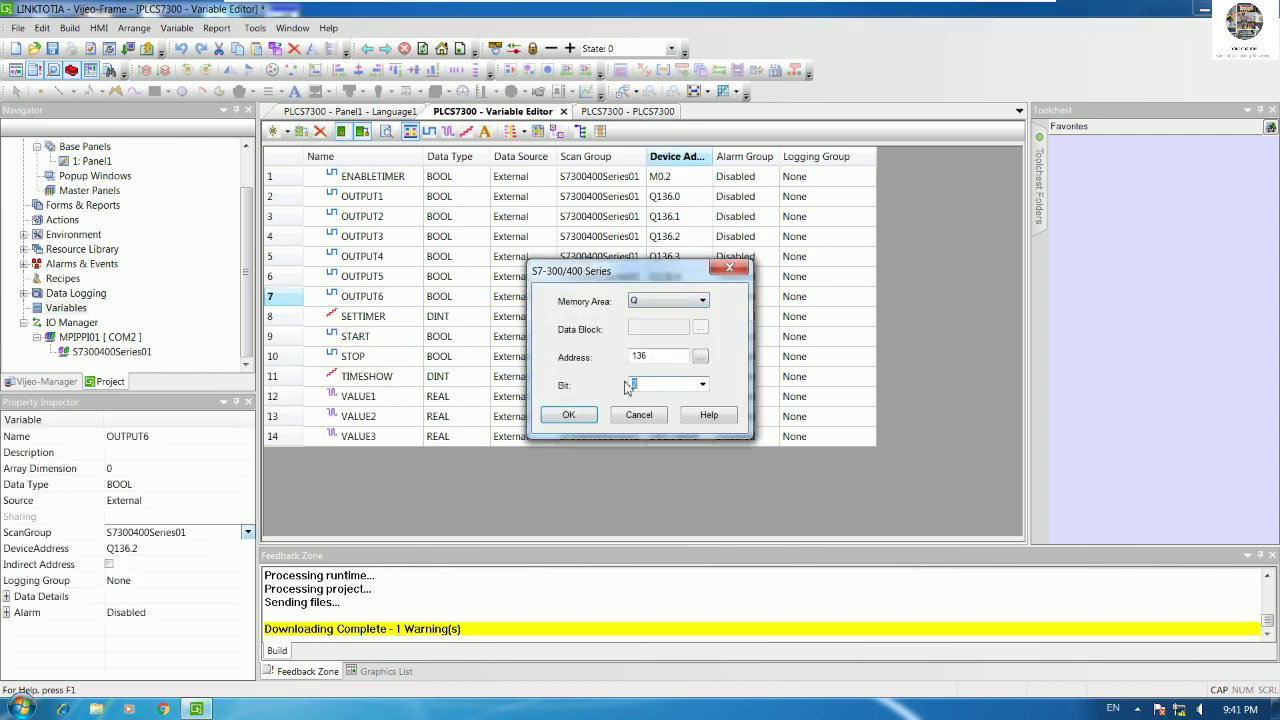
pyautogui.write('5')
pyautogui.click(566, 415)
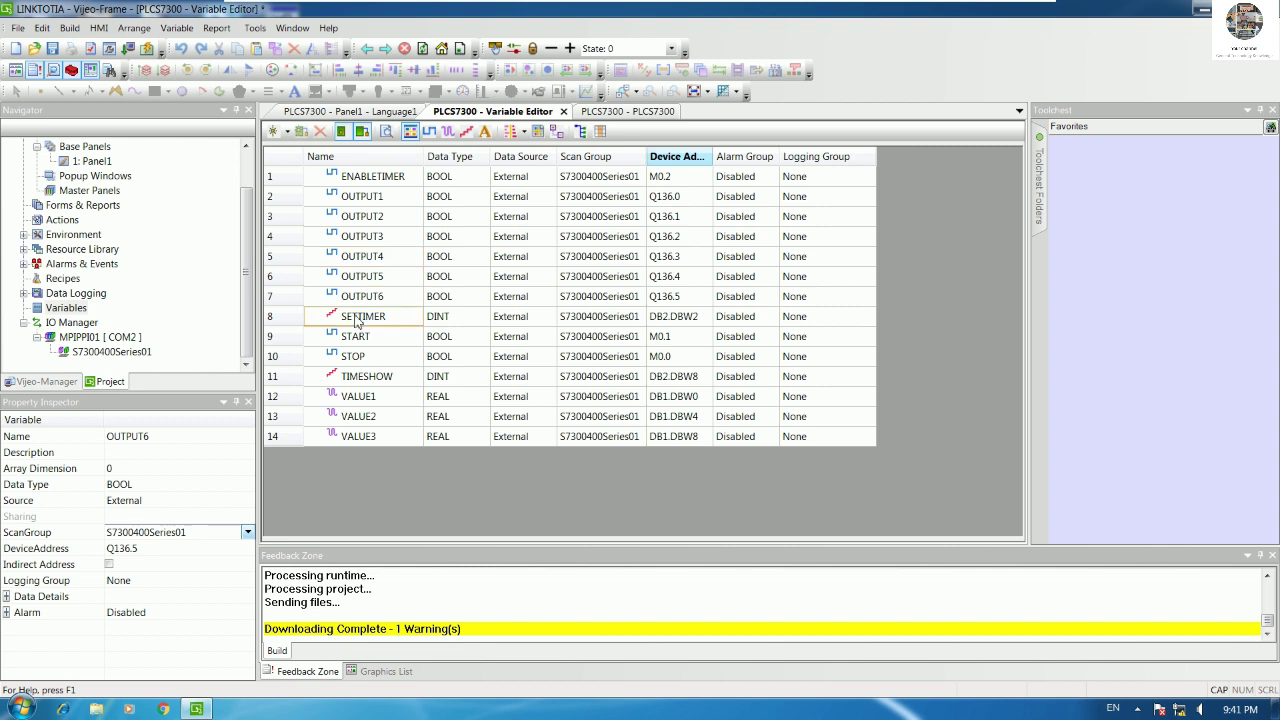
pyautogui.rightClick(285, 325)
pyautogui.click(423, 490)
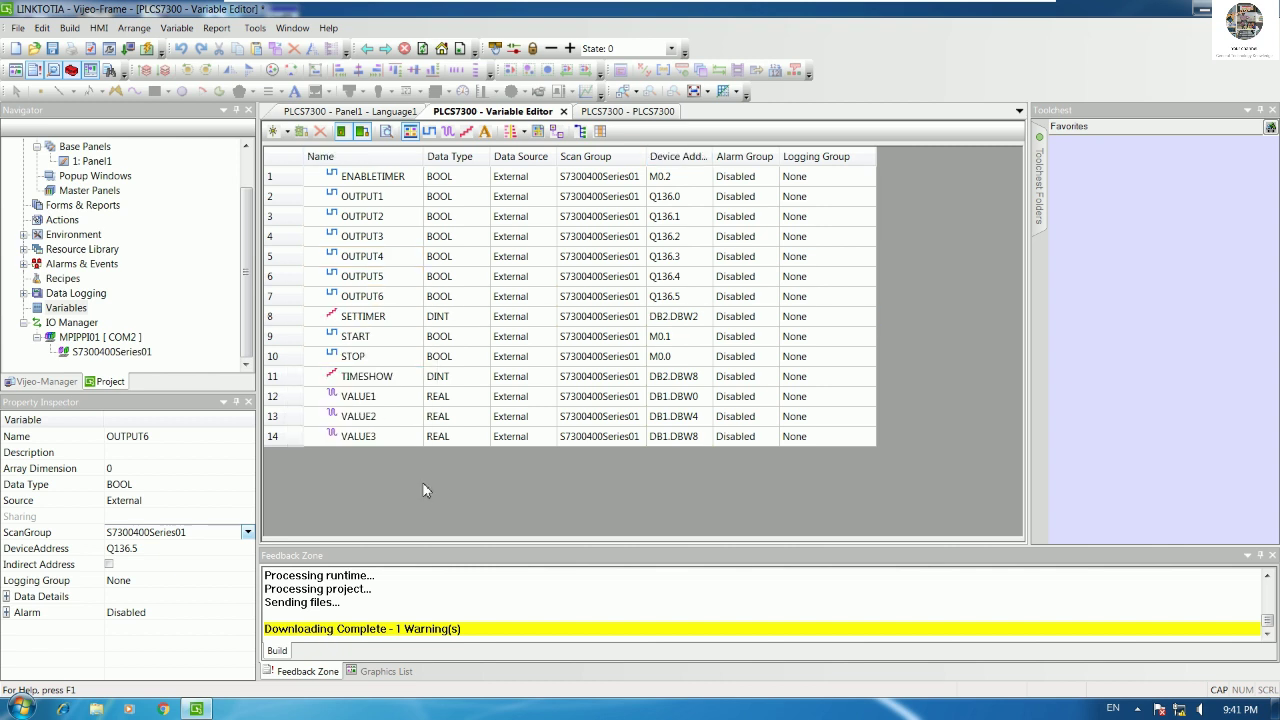
# Step: Switch to TIA Portal, examine the output coil addresses in Networks 3 and 4 of Main [OB1], and return to the Vijeo-Frame variable list
pyautogui.click(1012, 16)
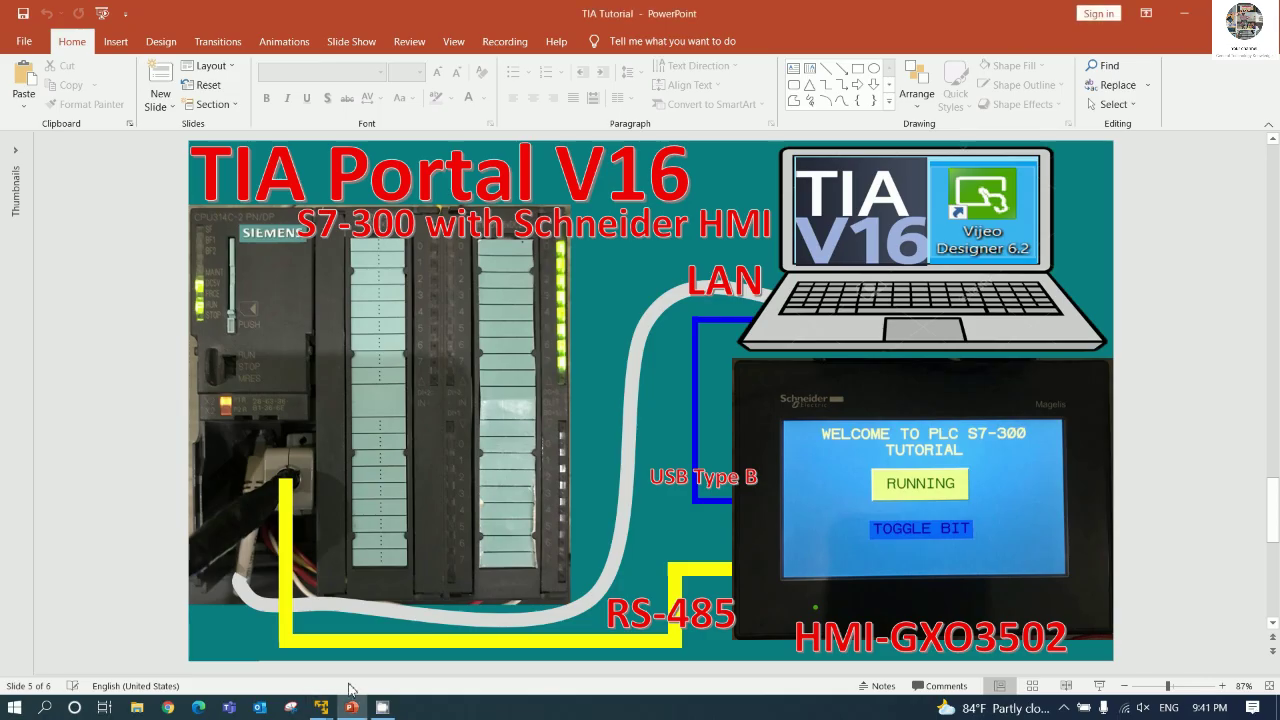
pyautogui.moveTo(320, 710)
pyautogui.click(262, 622)
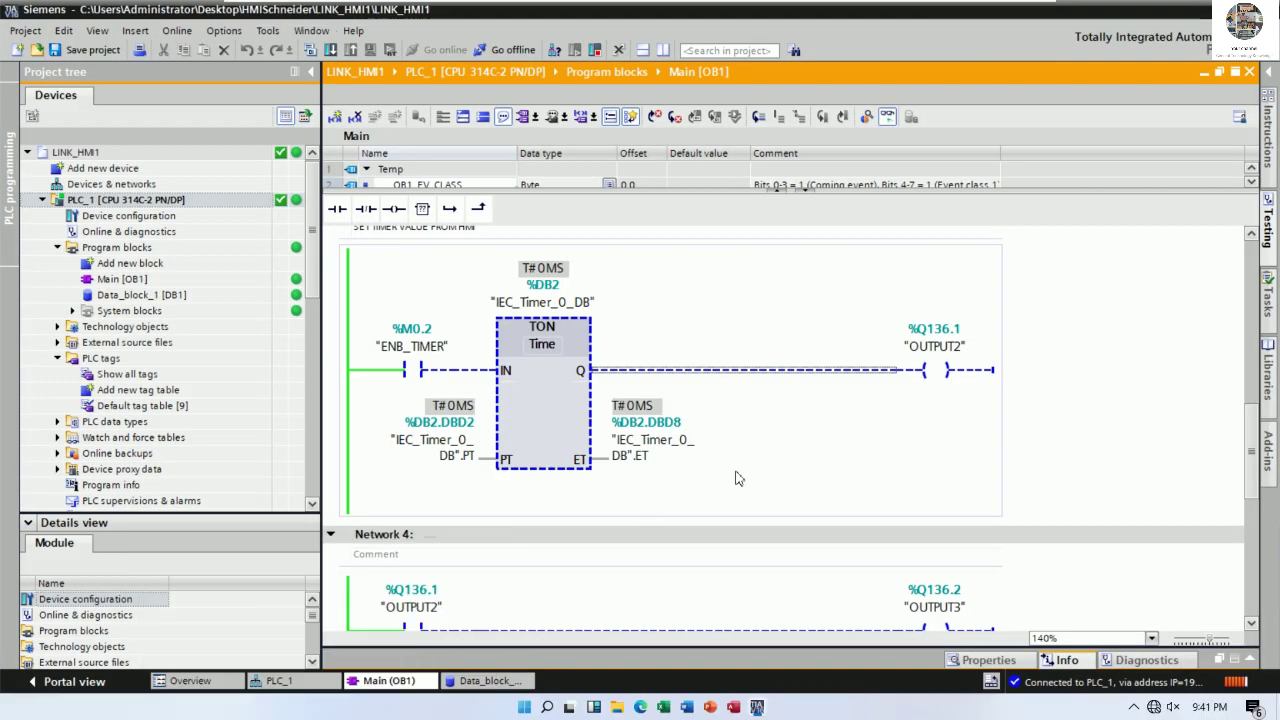
pyautogui.scroll(-2, 906, 460)
pyautogui.scroll(-2, 906, 460)
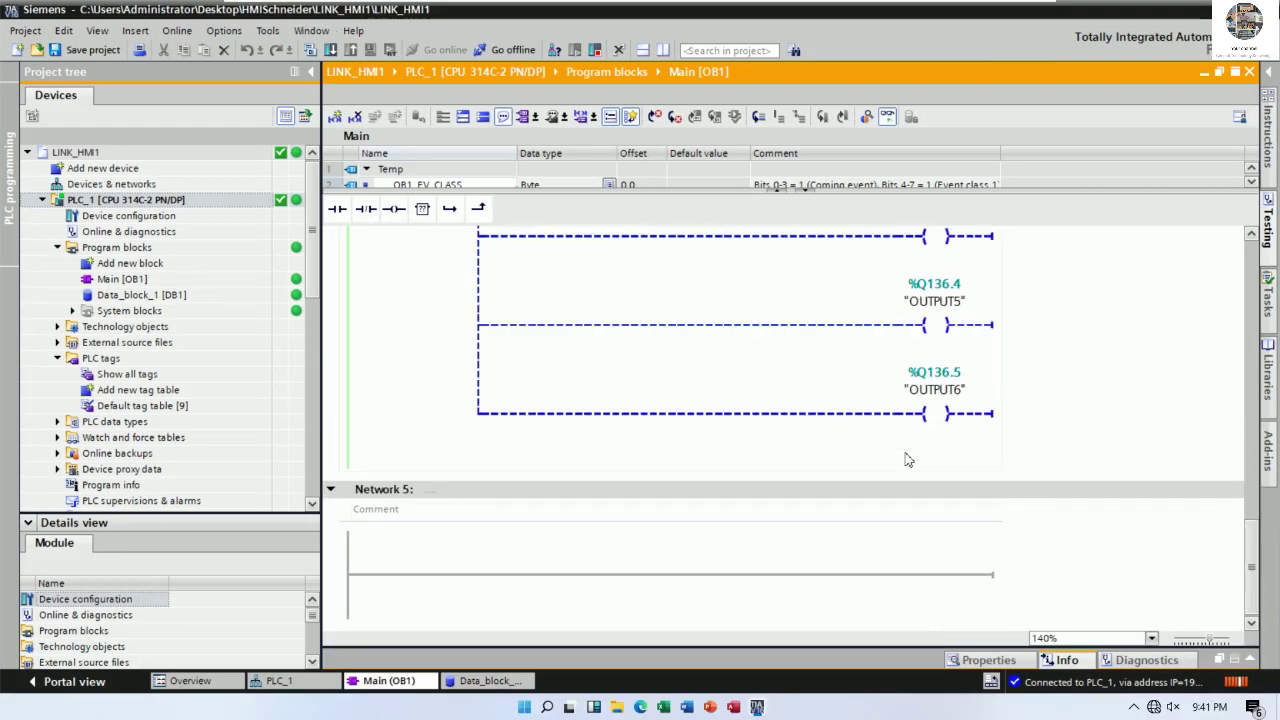
pyautogui.scroll(-1, 906, 460)
pyautogui.scroll(3, 908, 457)
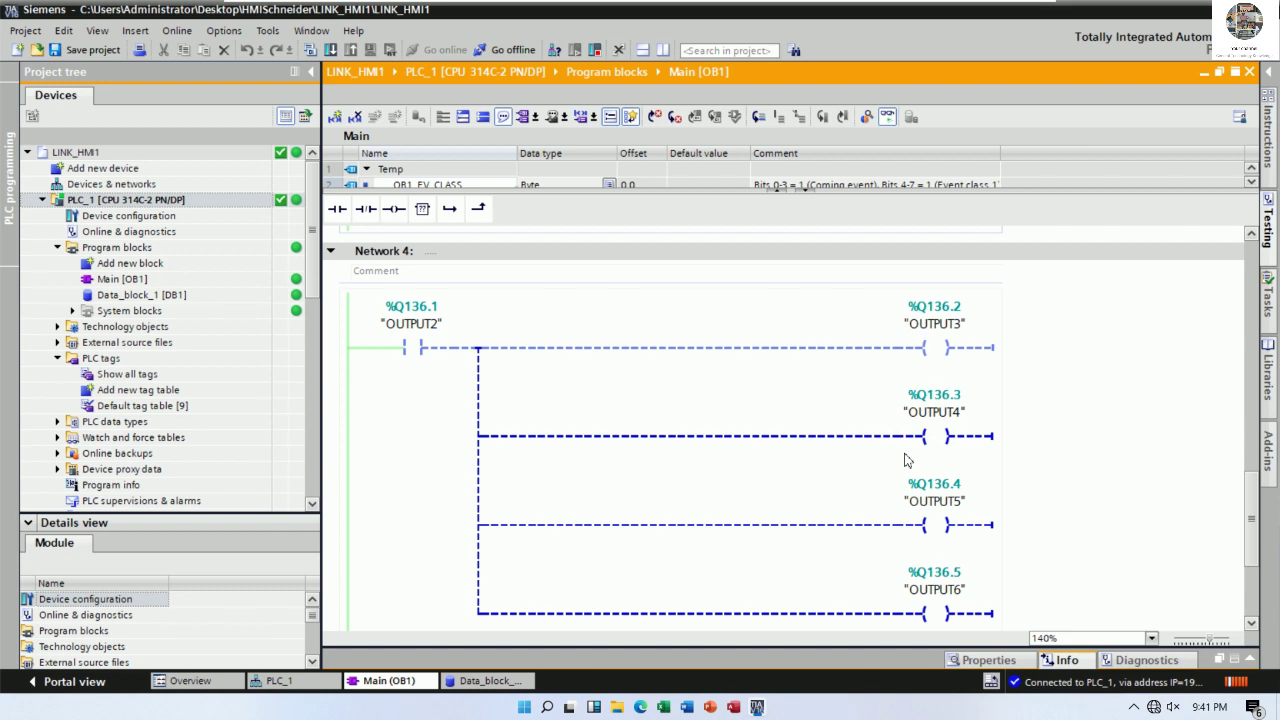
pyautogui.scroll(2, 828, 390)
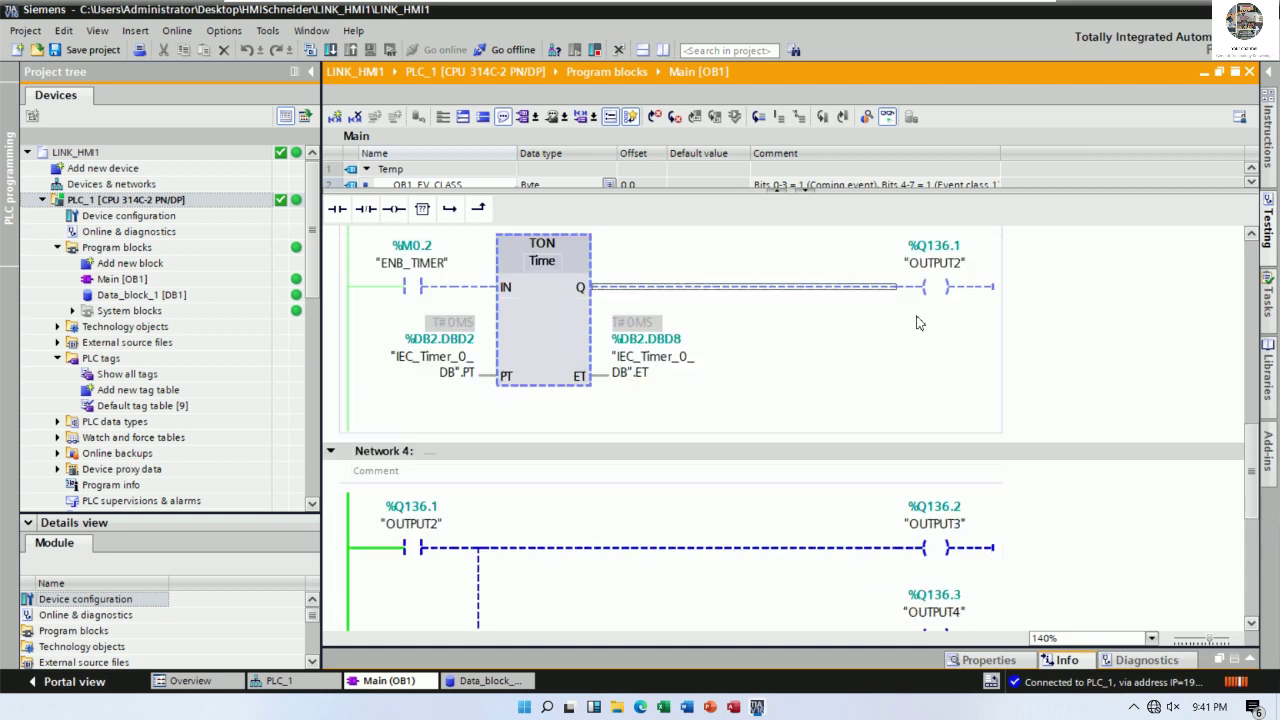
pyautogui.scroll(-2, 943, 287)
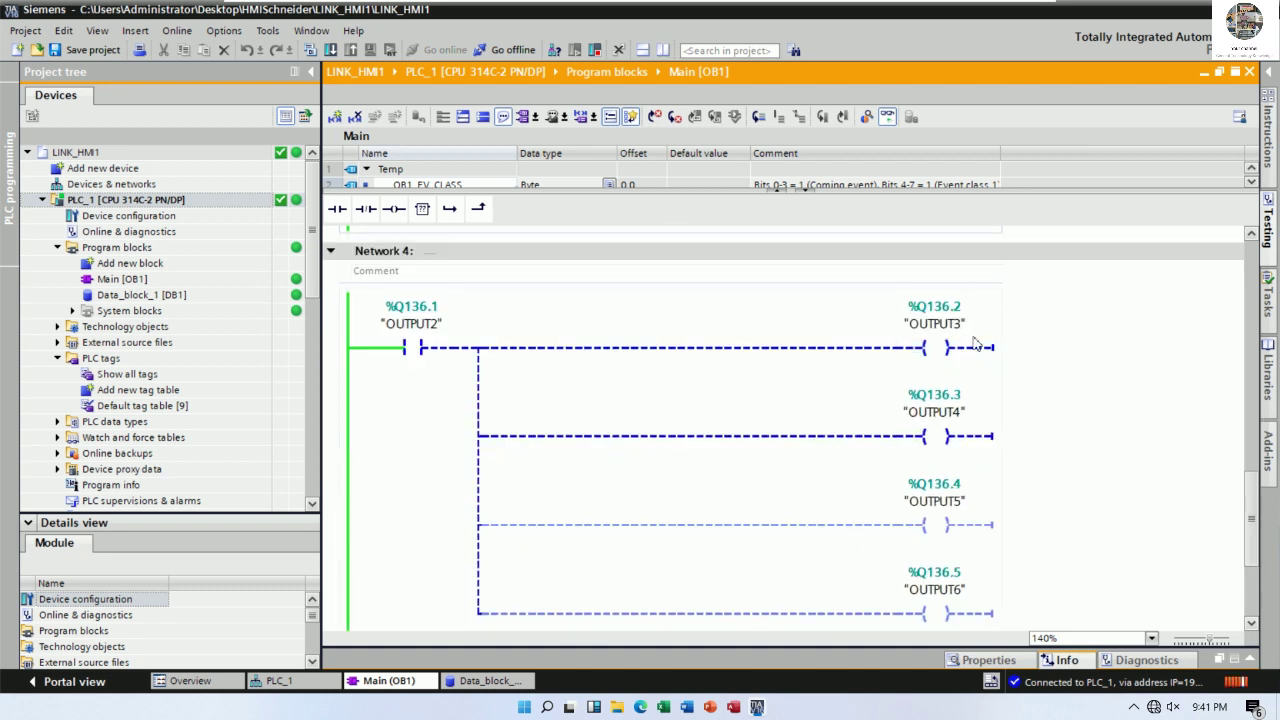
pyautogui.scroll(-1, 950, 403)
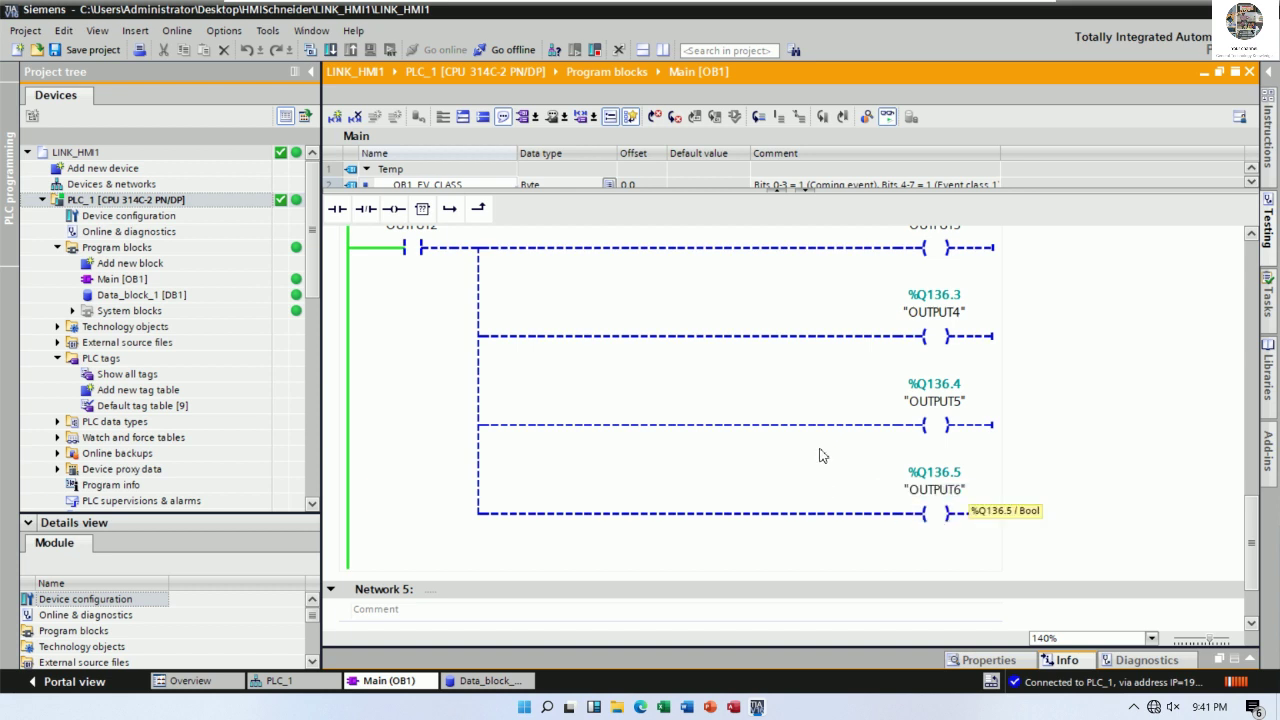
pyautogui.scroll(1, 820, 451)
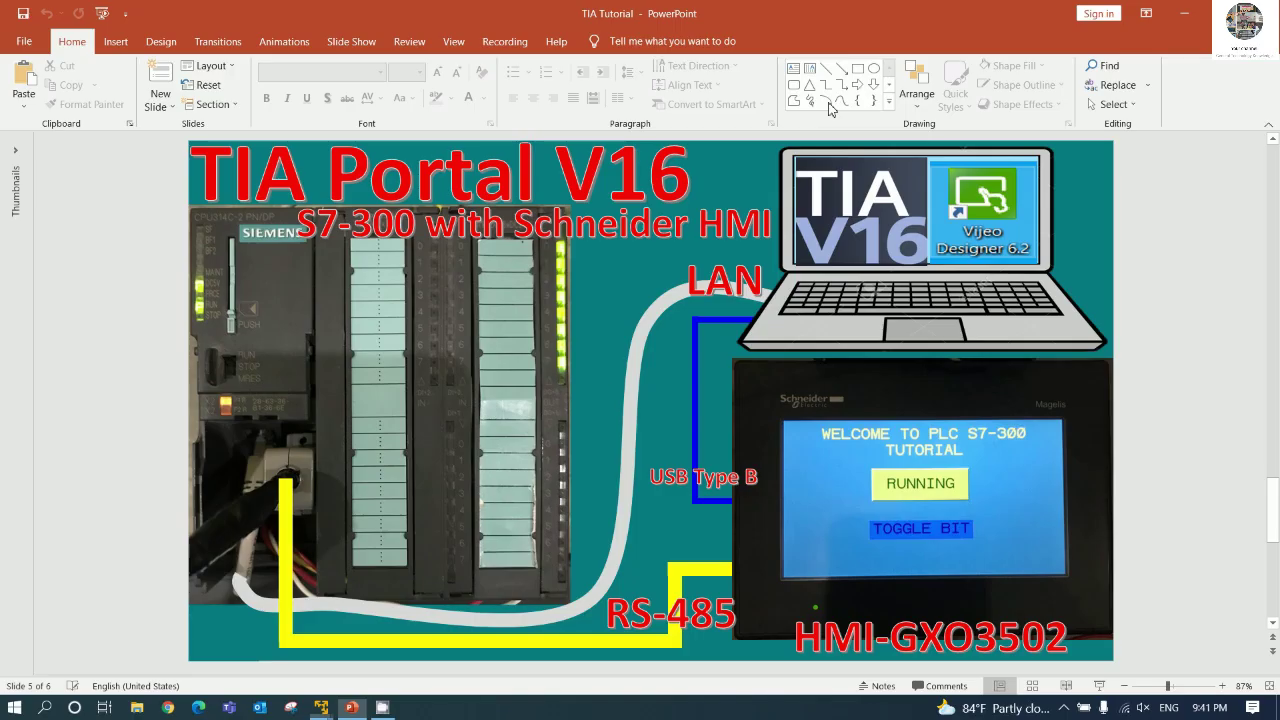
pyautogui.moveTo(322, 707)
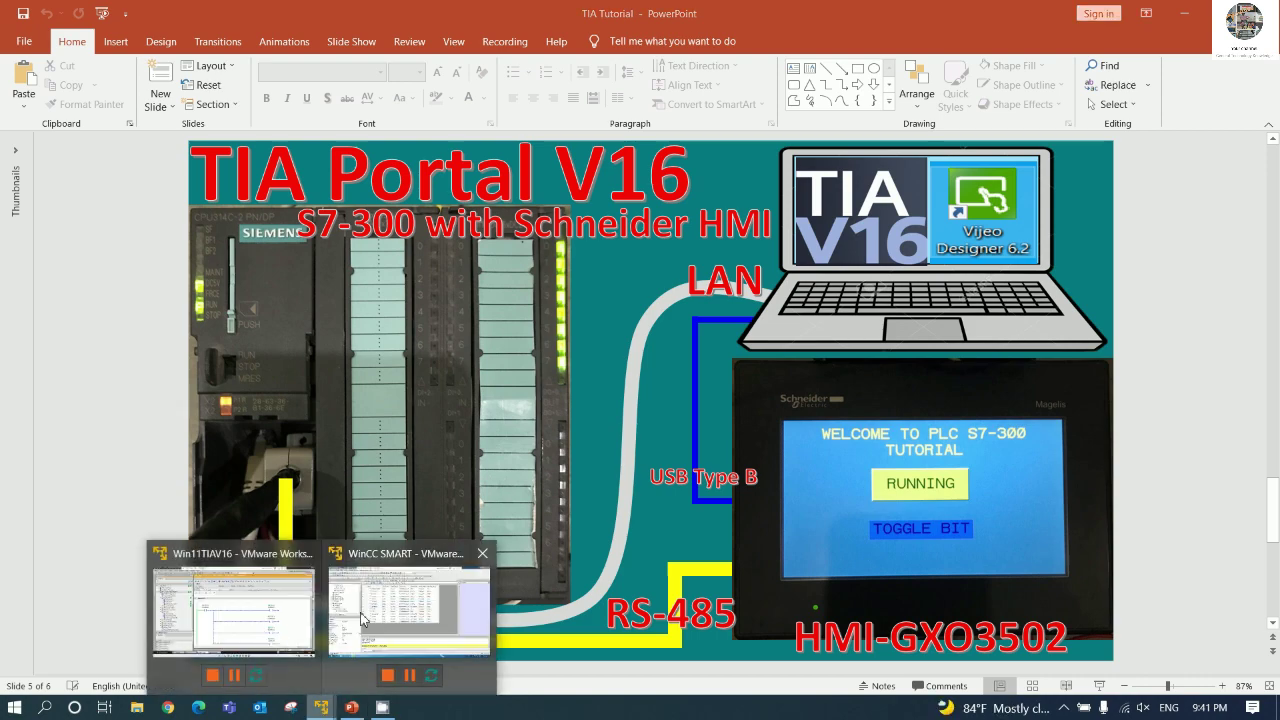
pyautogui.click(412, 612)
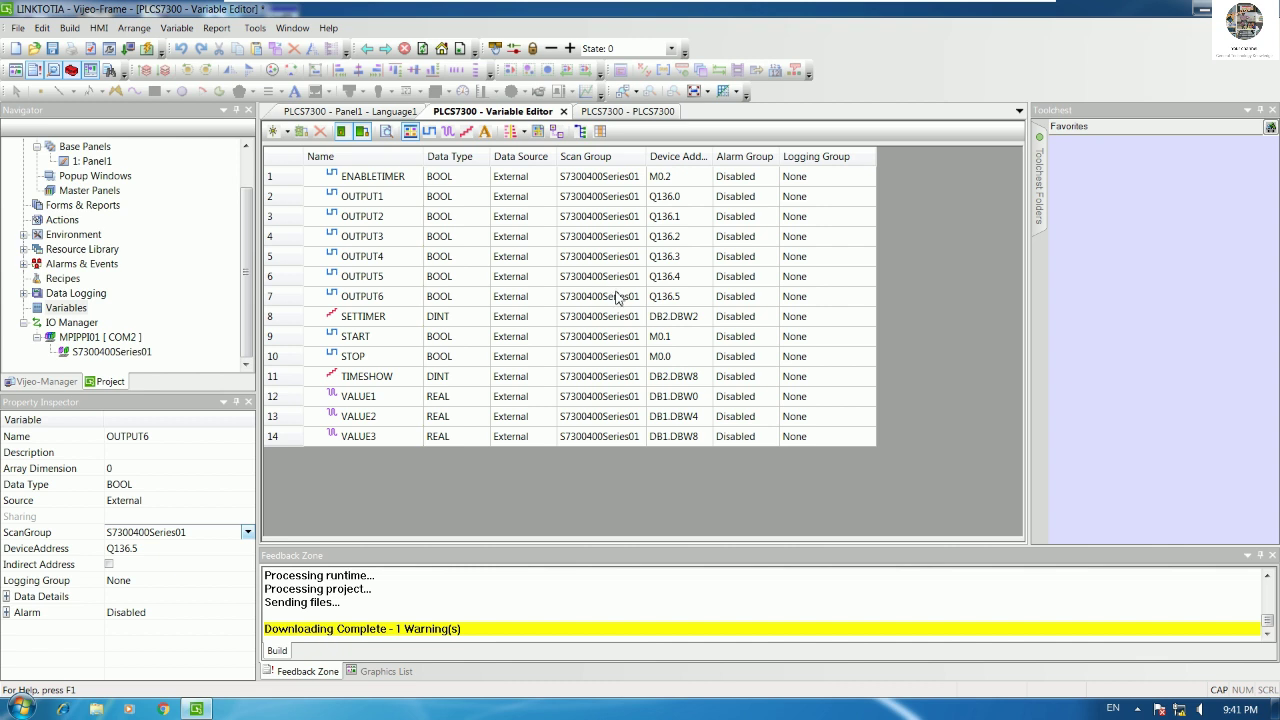
# Step: On Panel1, move the second lamp's text below the lamp and open the uncovered lamp's settings
pyautogui.click(385, 113)
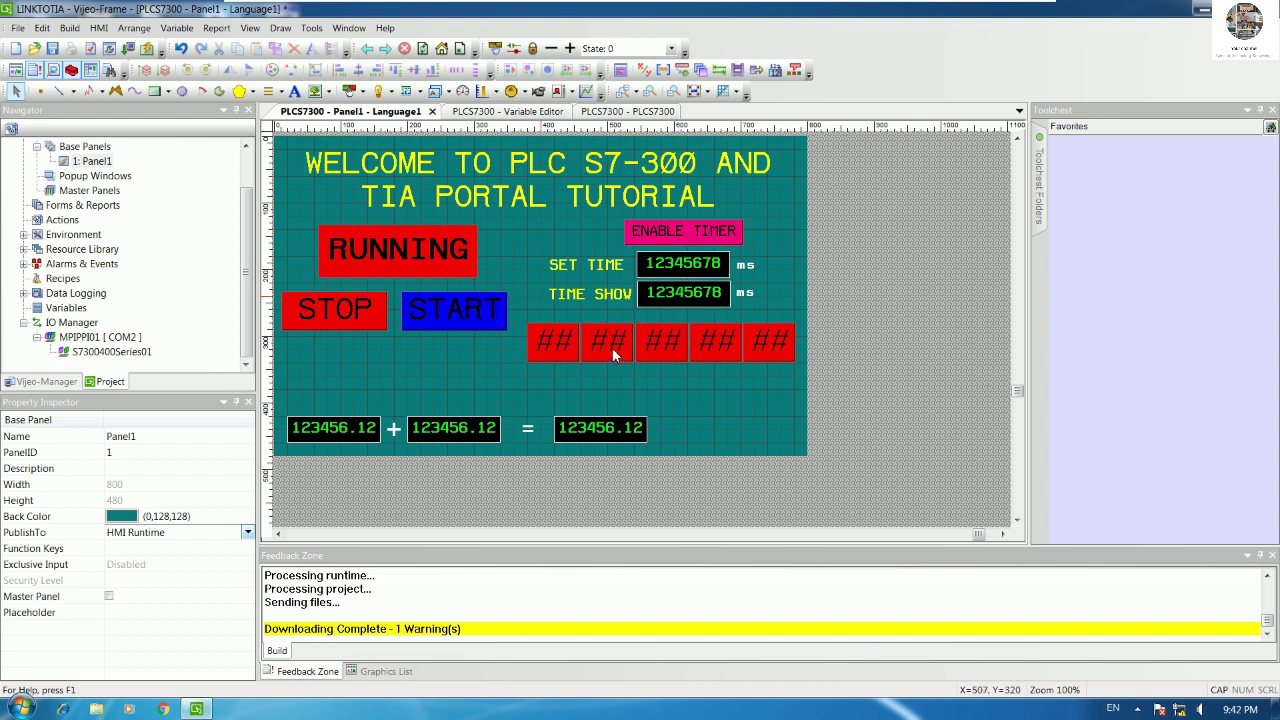
pyautogui.click(612, 347)
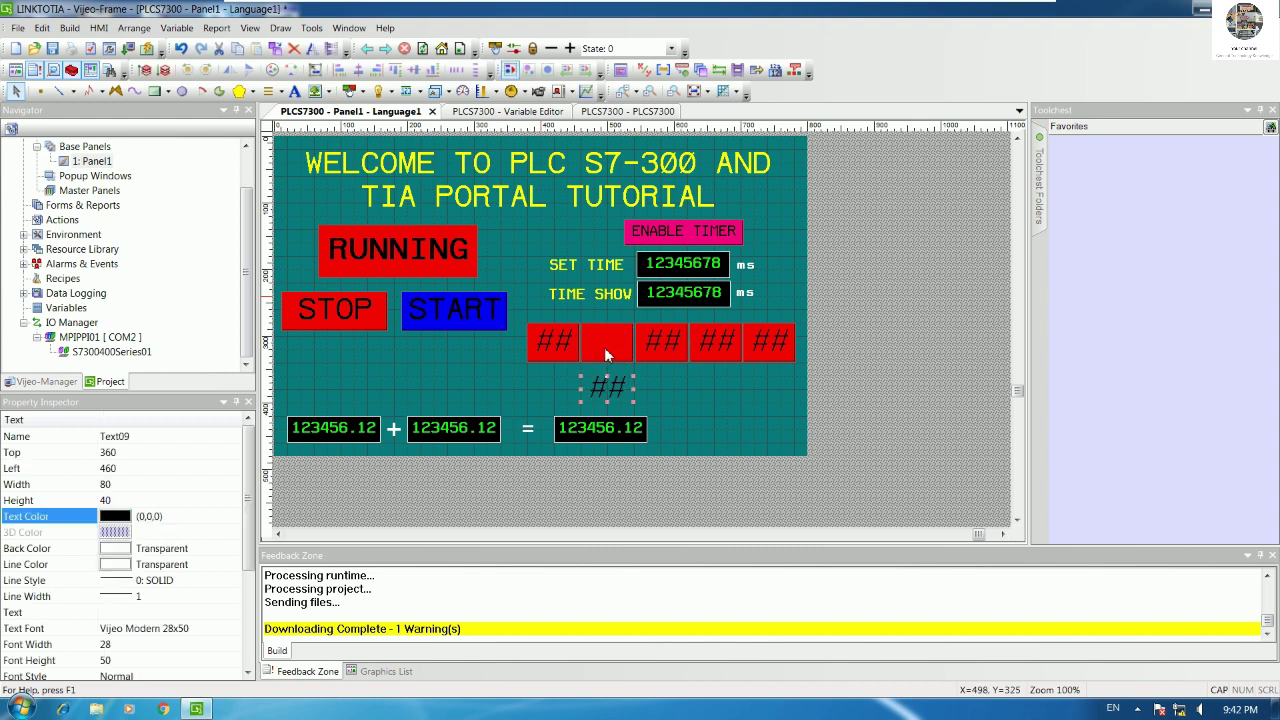
pyautogui.doubleClick(605, 350)
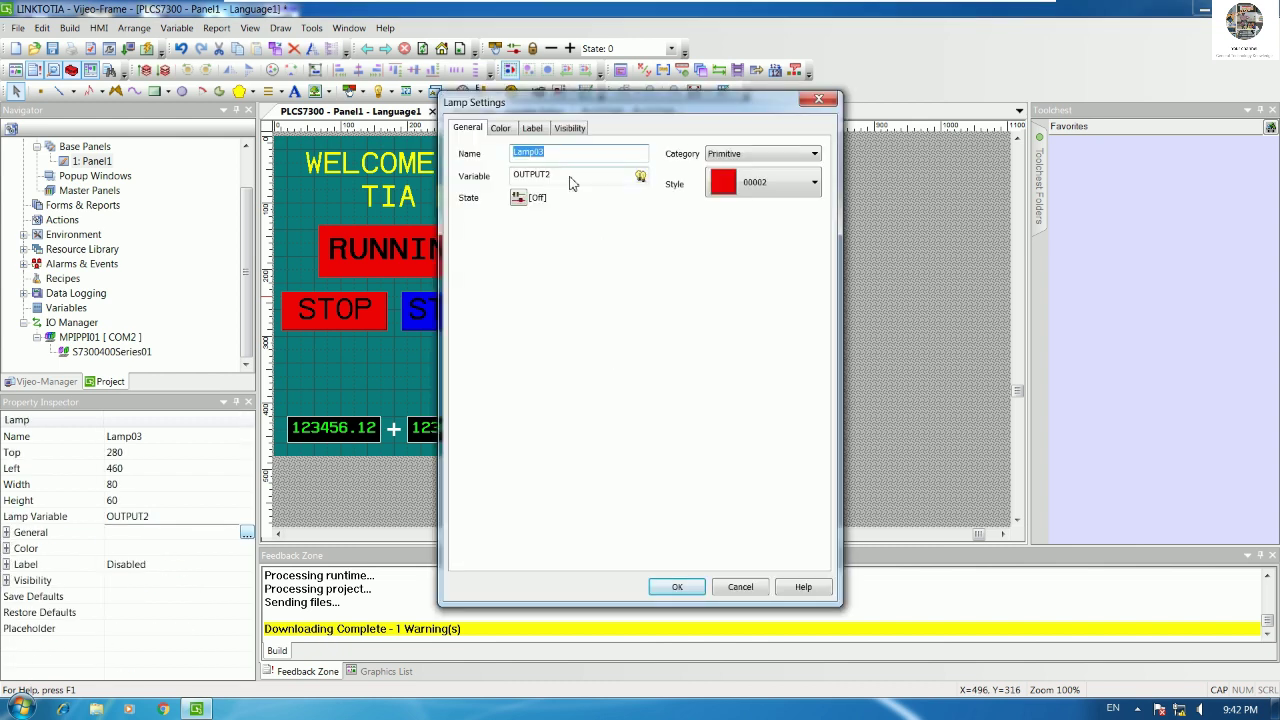
# Step: Try to replace the second lamp's variable with OUTPUT3 picked from the variable list
pyautogui.click(640, 176)
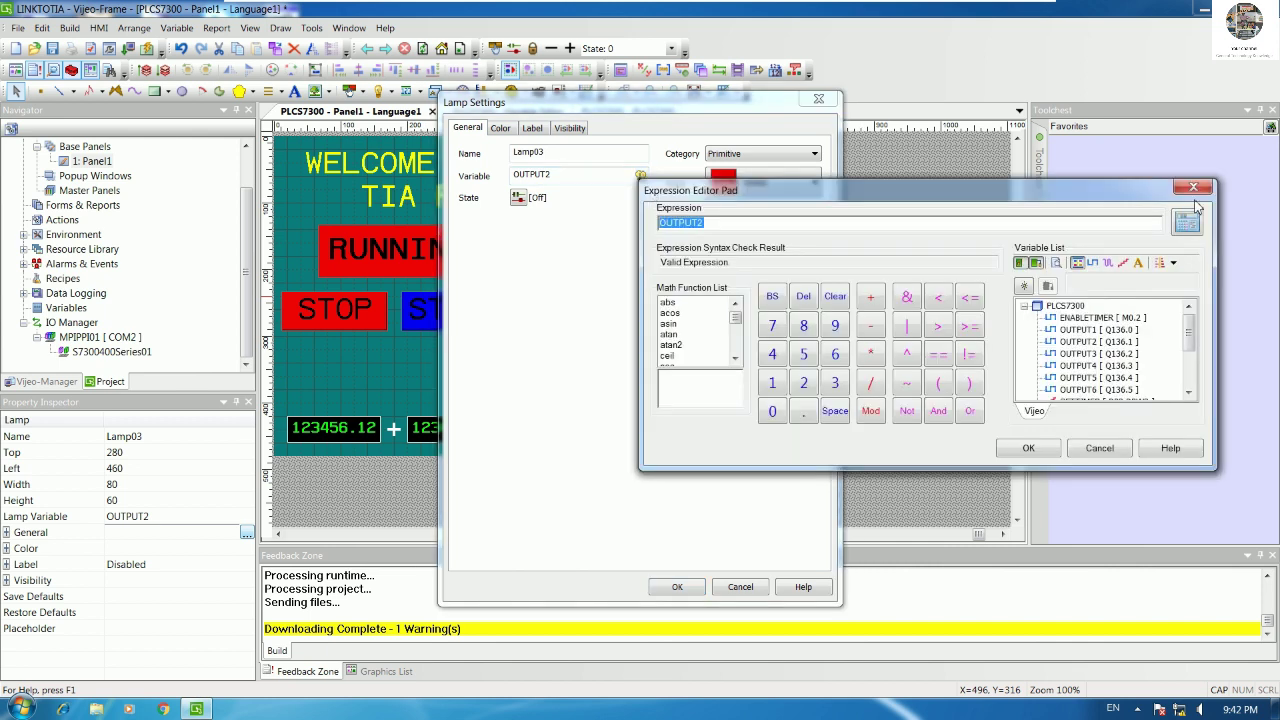
pyautogui.moveTo(1187, 347); pyautogui.dragTo(1191, 346)
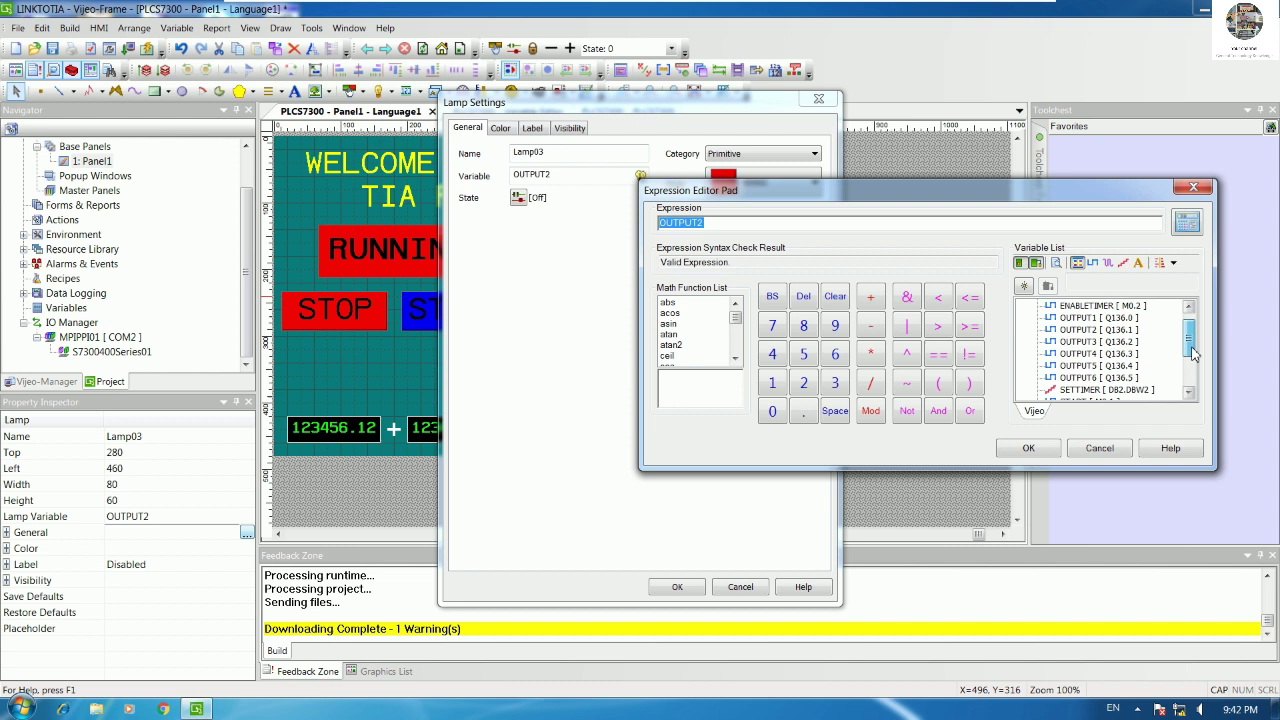
pyautogui.click(1098, 341)
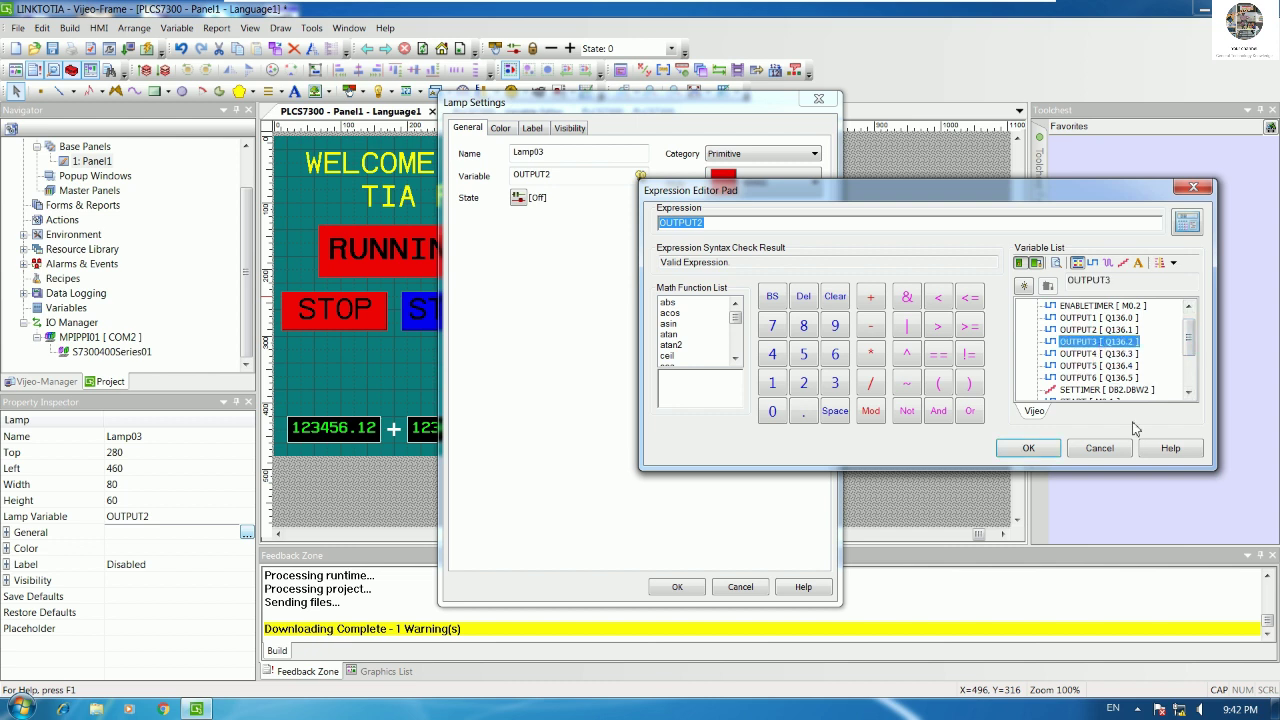
pyautogui.click(1028, 450)
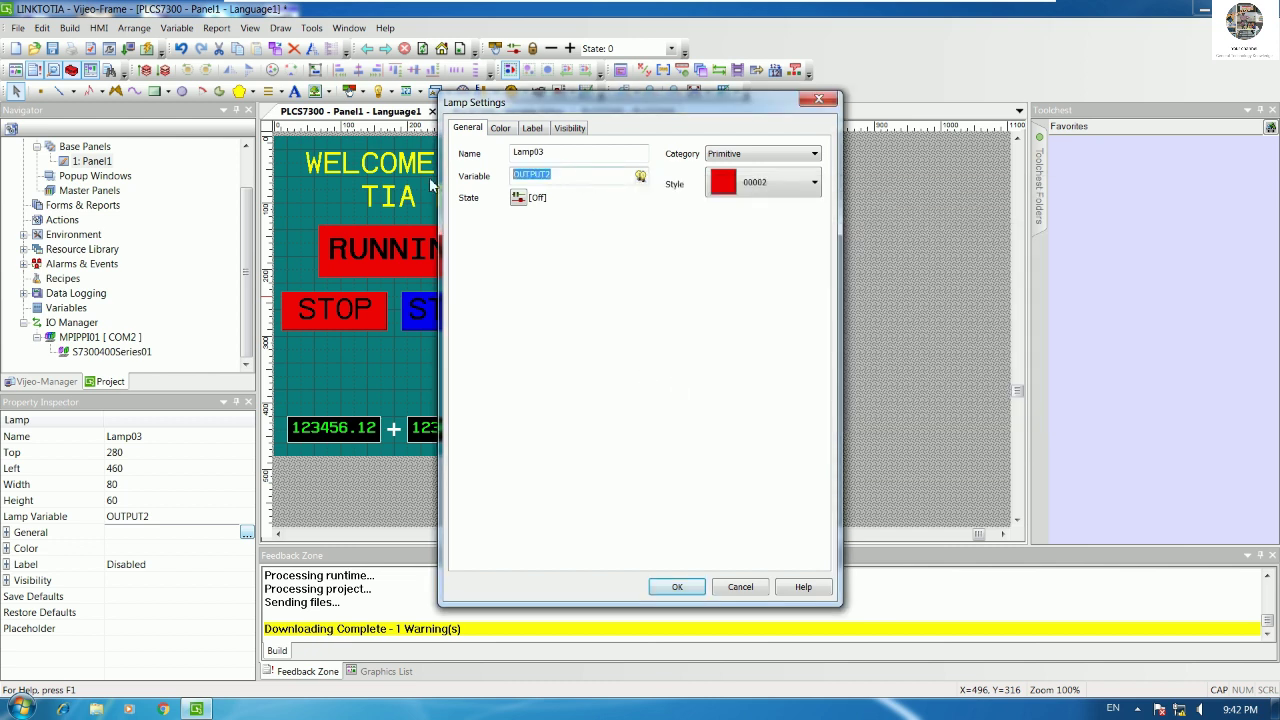
# Step: Clear the second lamp's variable and assign OUTPUT3 from the variable list to it
pyautogui.press('Delete')
pyautogui.click(640, 176)
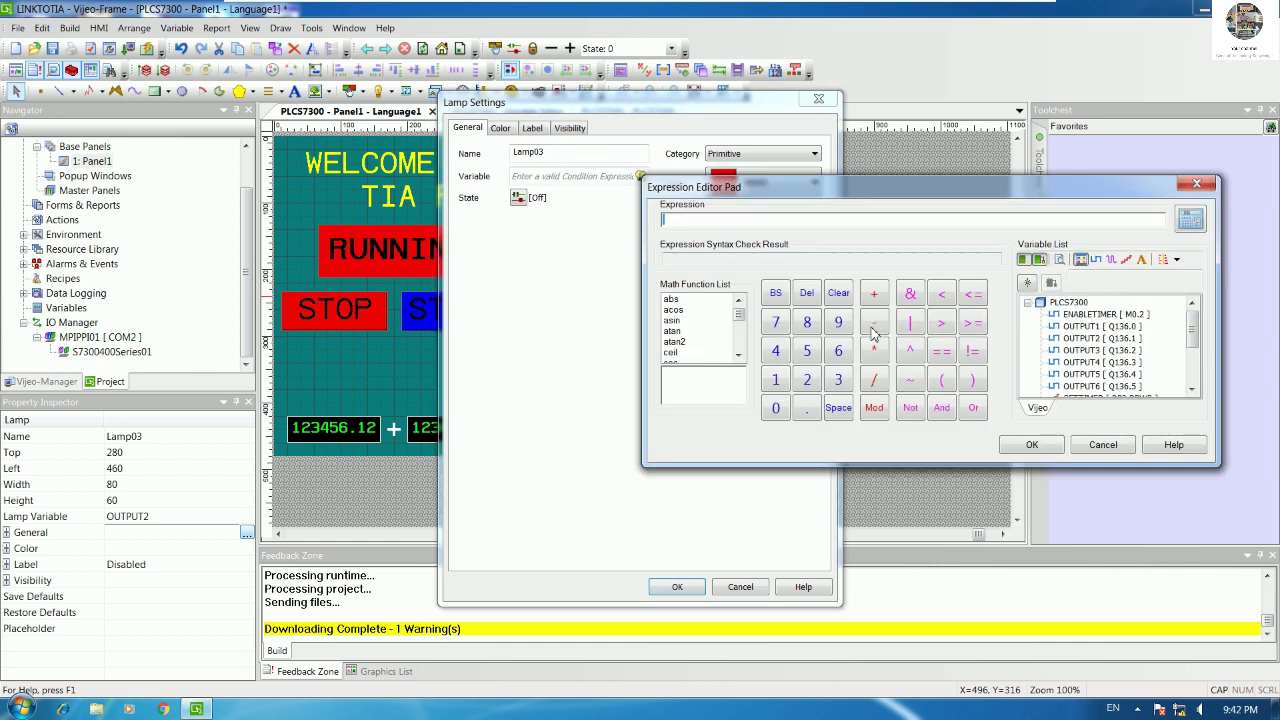
pyautogui.click(1097, 350)
pyautogui.click(1045, 447)
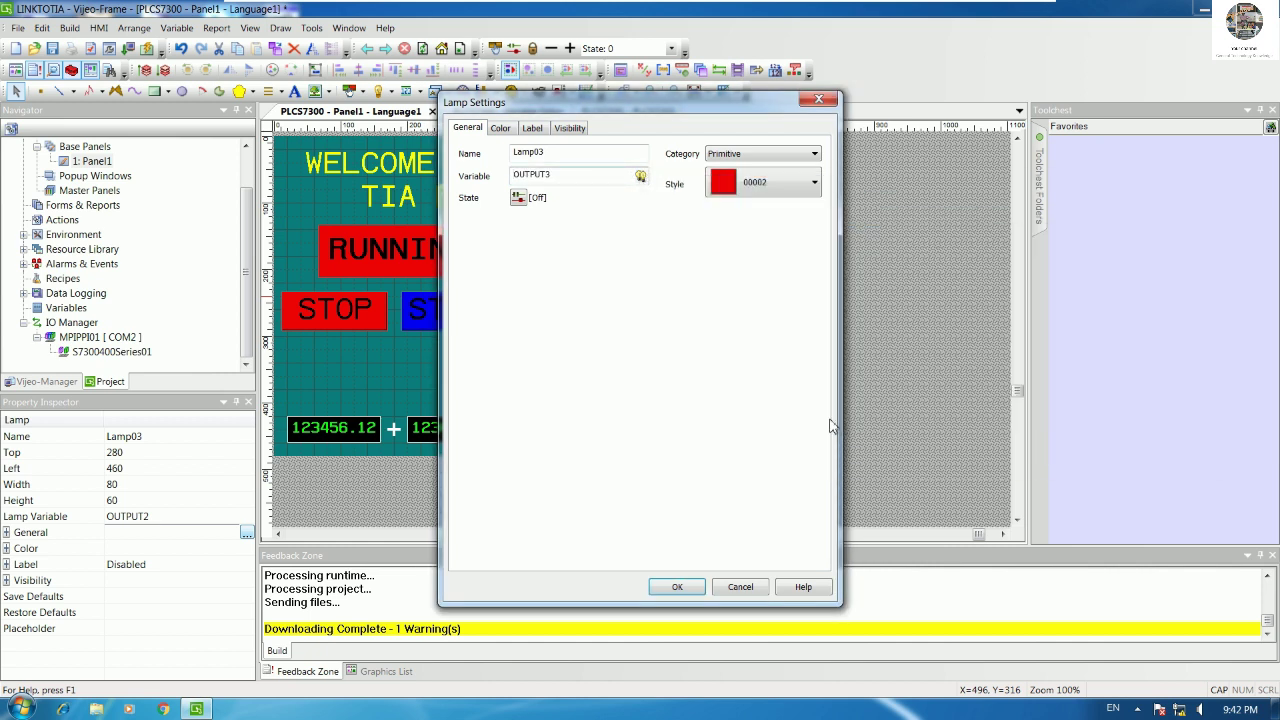
pyautogui.click(678, 587)
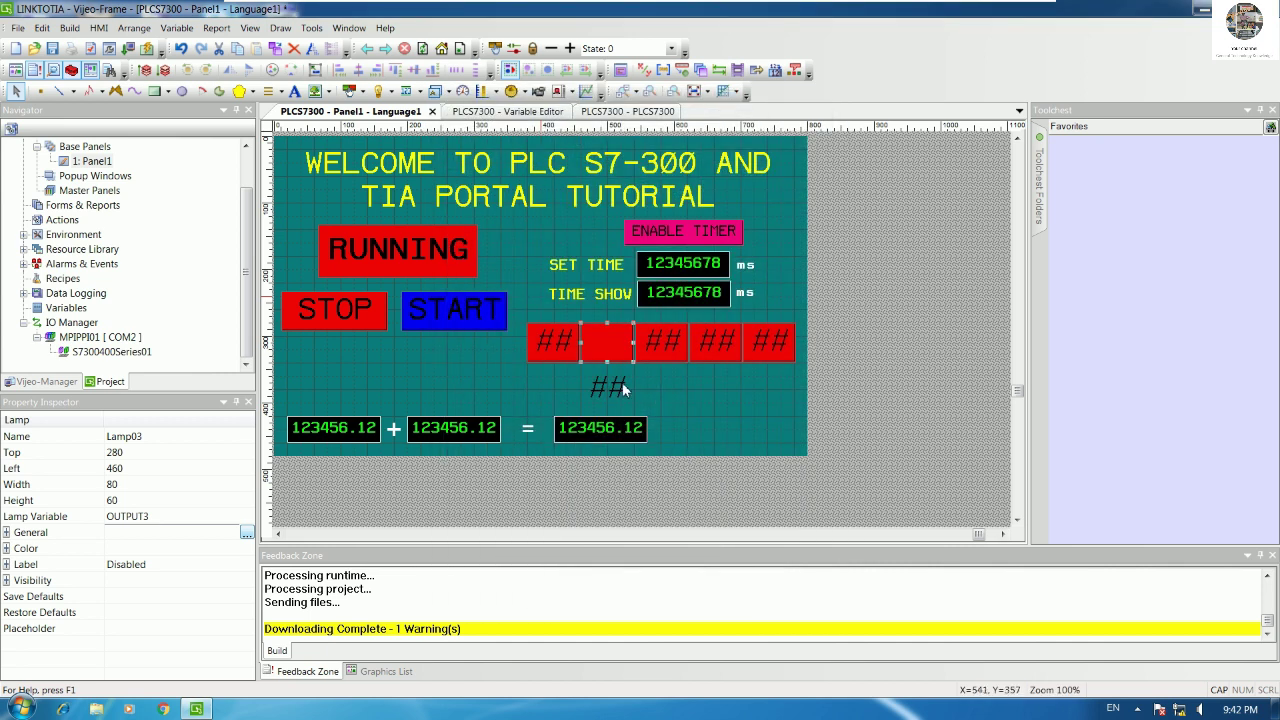
# Step: Set the value animation variable of the text below the second lamp to OUTPUT3
pyautogui.doubleClick(619, 386)
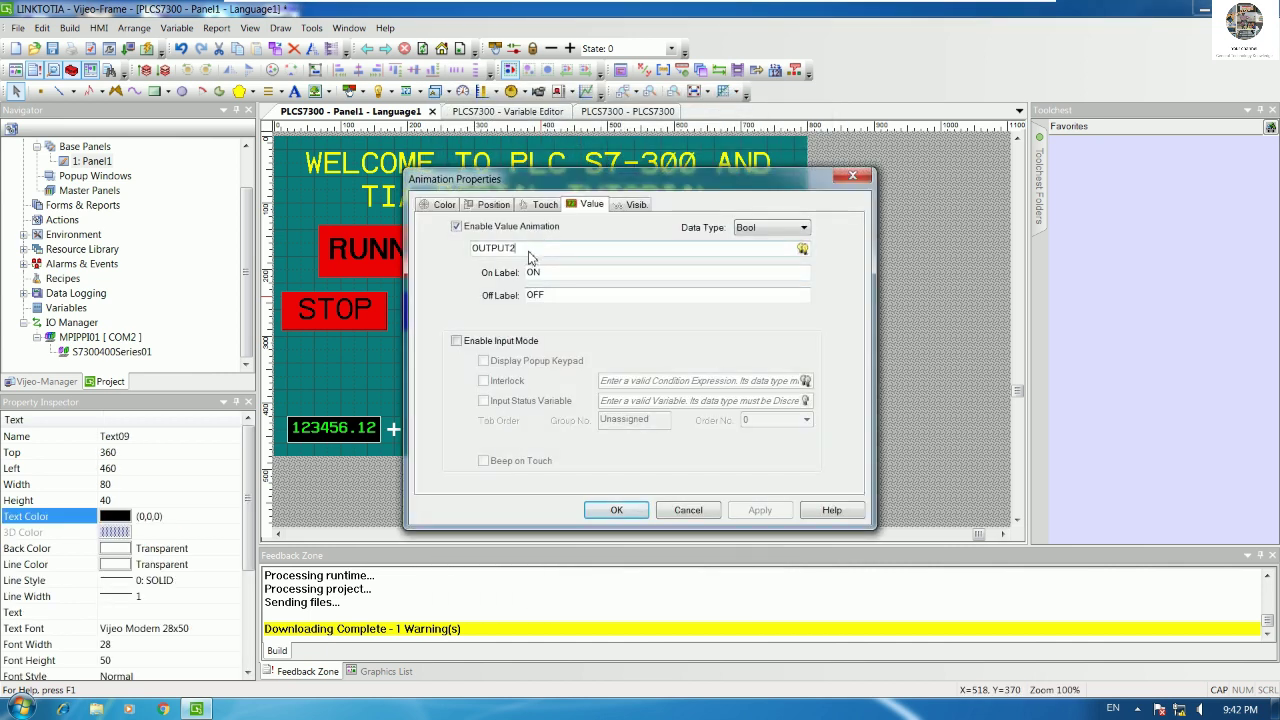
pyautogui.press('BackSpace')
pyautogui.write('3')
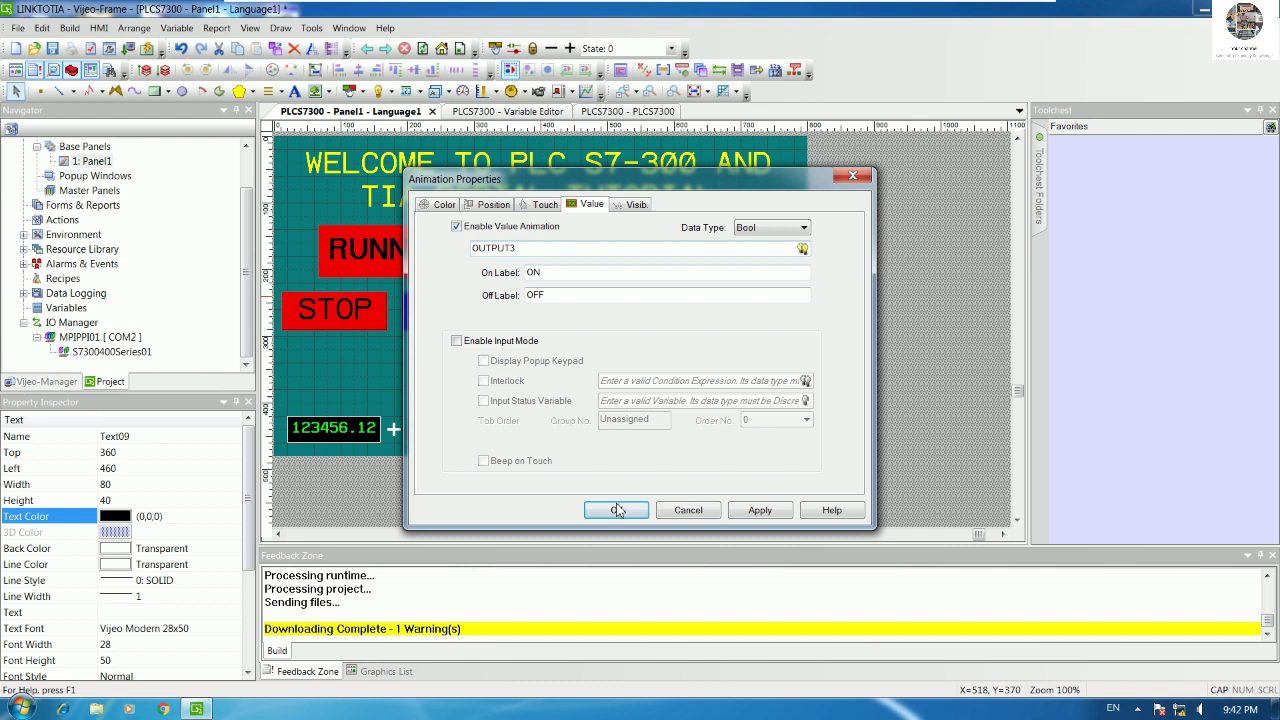
pyautogui.click(617, 510)
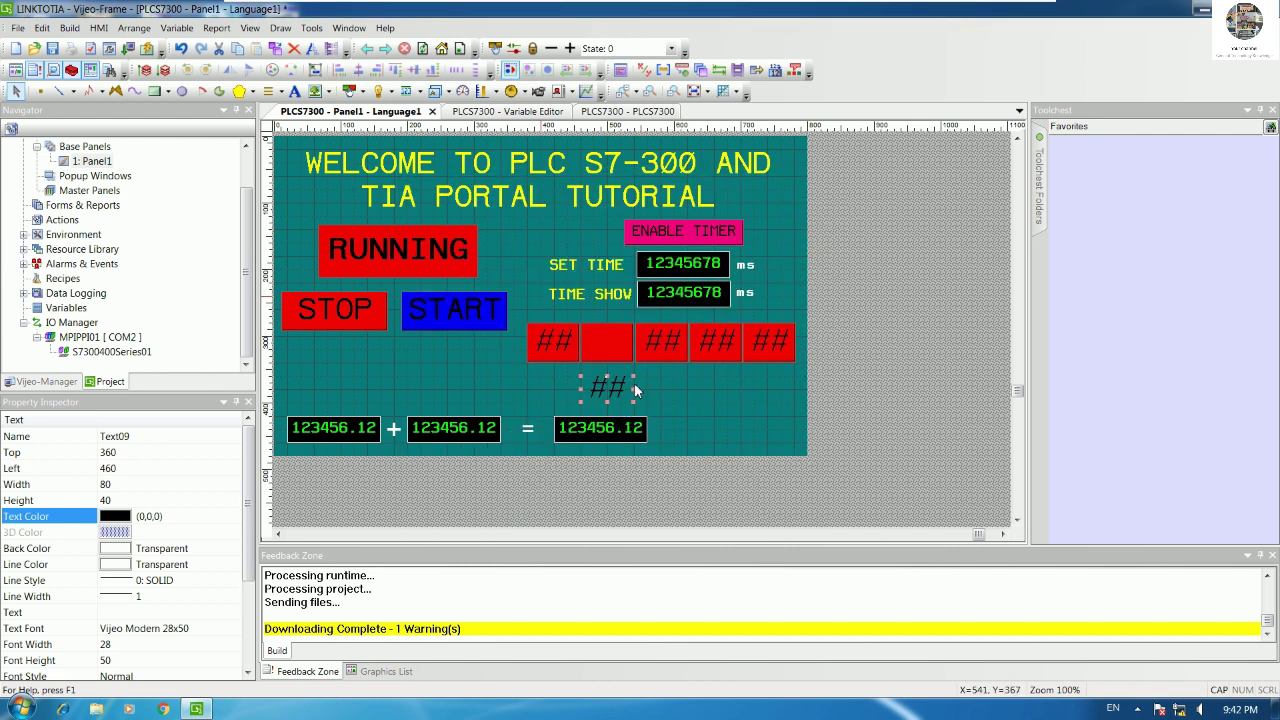
# Step: Nudge the ## text straight up until it sits back on the second lamp
pyautogui.press('Up')
pyautogui.press('Up')
pyautogui.press('Up')
pyautogui.press('Up')
pyautogui.press('Up')
pyautogui.press('Up')
pyautogui.press('Up')
pyautogui.press('Up')
pyautogui.click(706, 416)
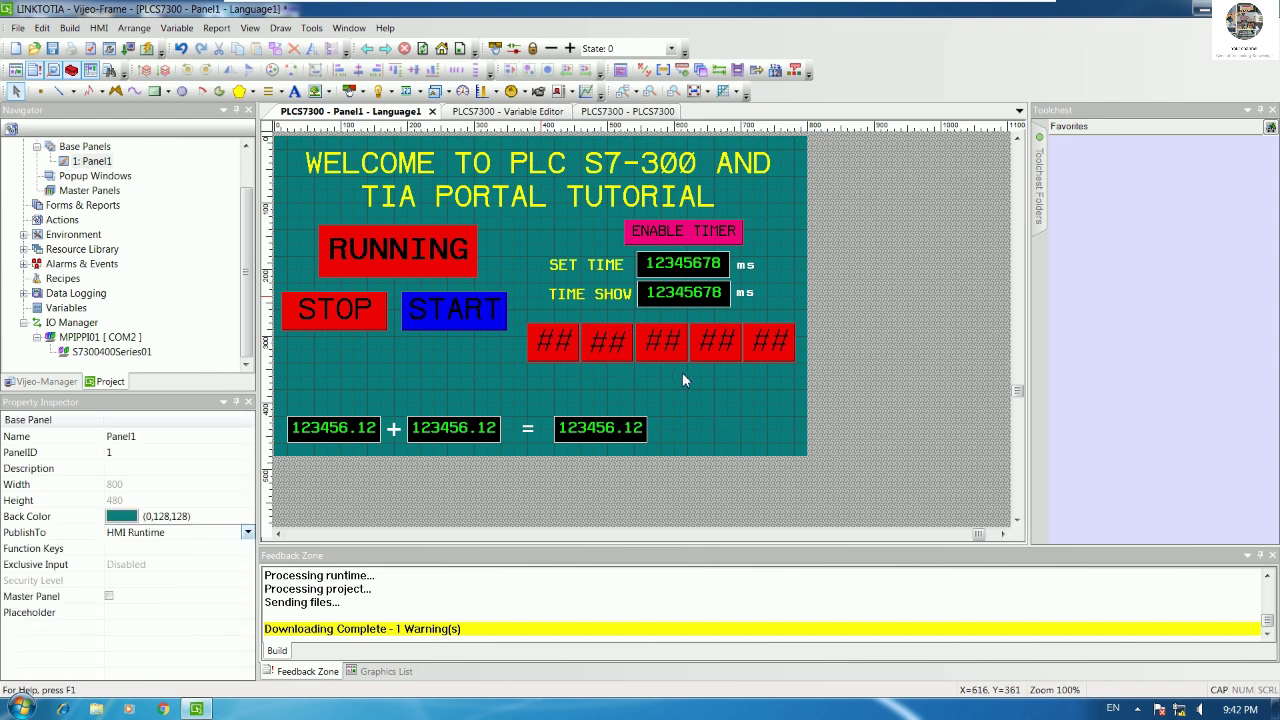
# Step: Set the value animation variable of the third lamp's text to OUTPUT4
pyautogui.doubleClick(664, 341)
pyautogui.click(532, 252)
pyautogui.press('BackSpace')
pyautogui.write('4')
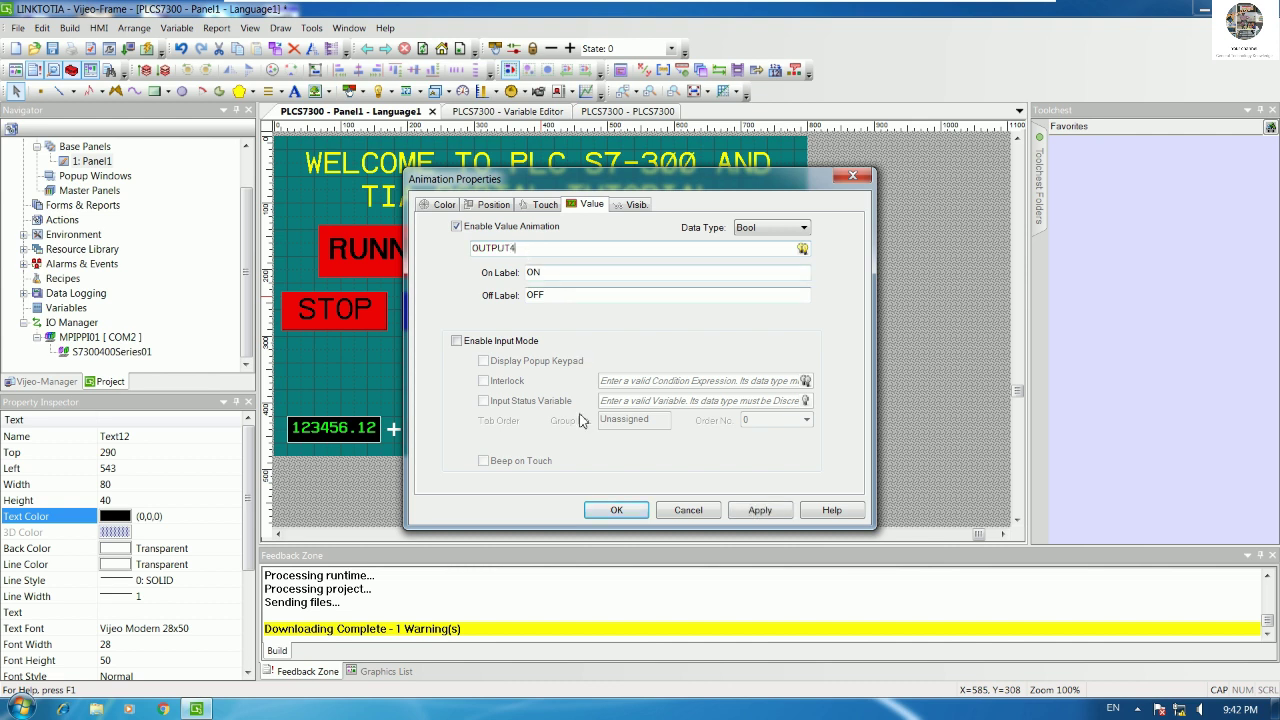
pyautogui.click(614, 510)
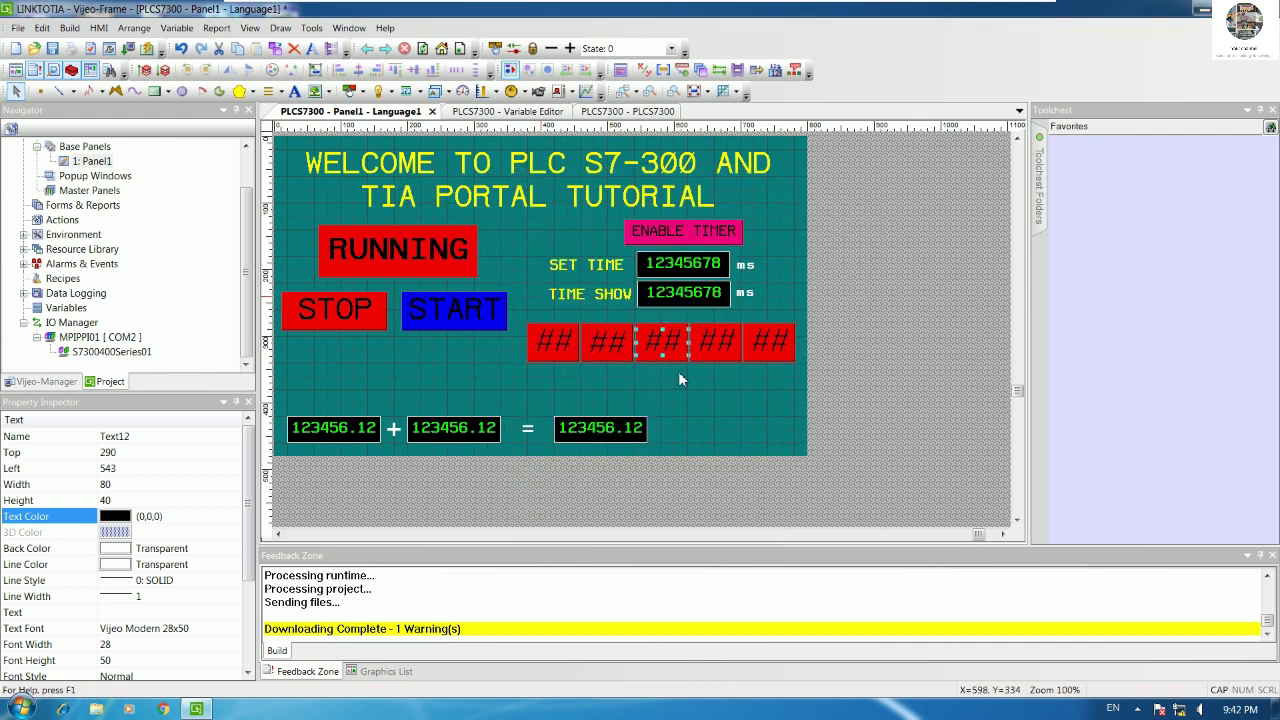
# Step: Set the lamp variable of the third lamp in the row to OUTPUT4
pyautogui.click(675, 364)
pyautogui.doubleClick(674, 362)
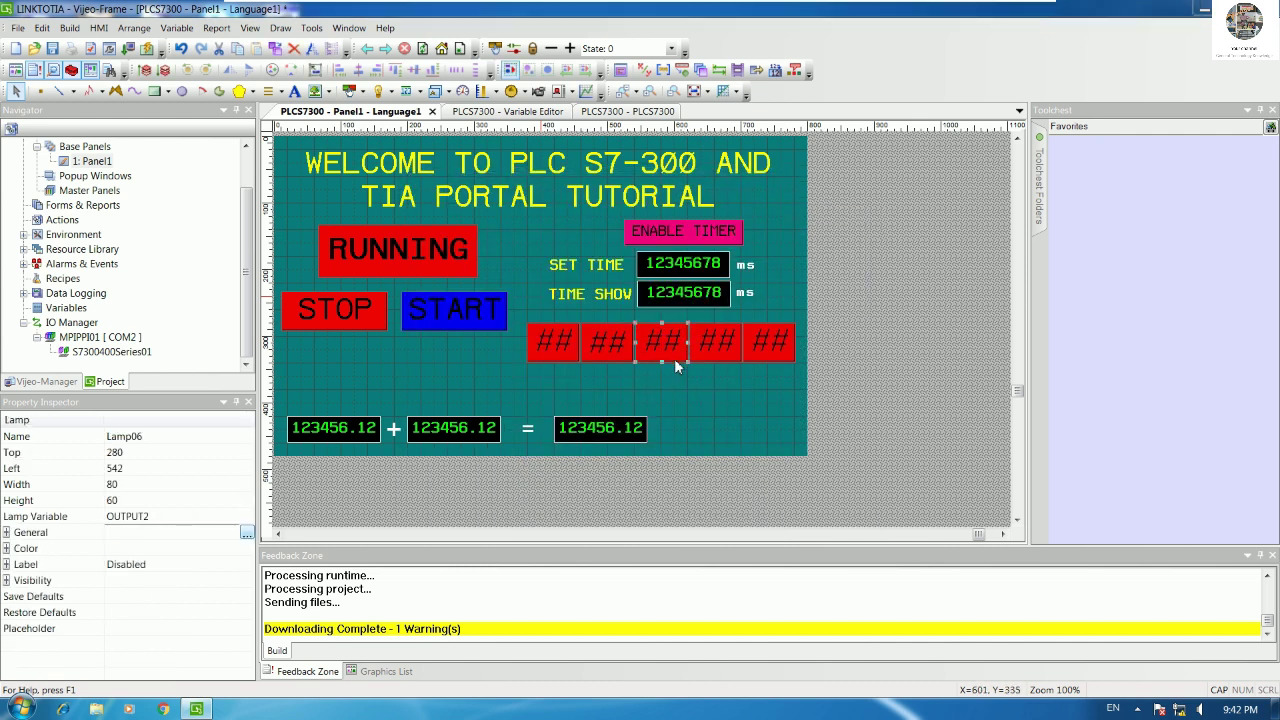
pyautogui.click(580, 182)
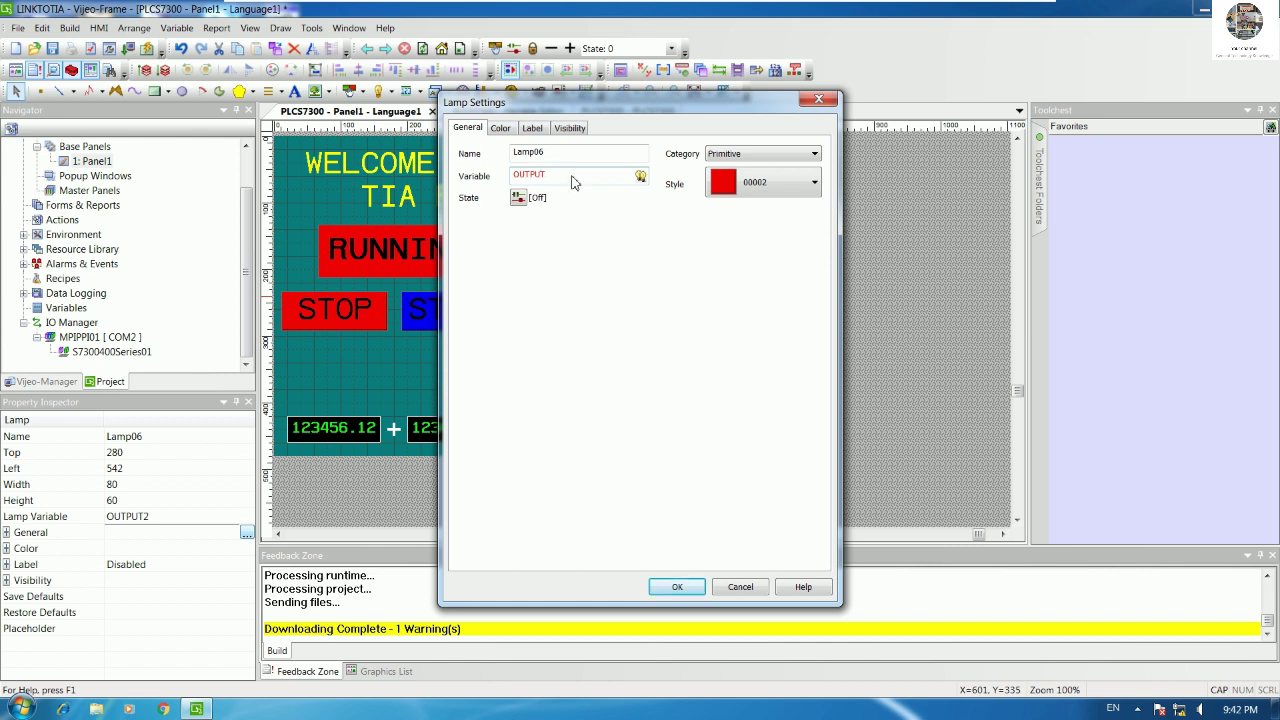
pyautogui.click(677, 587)
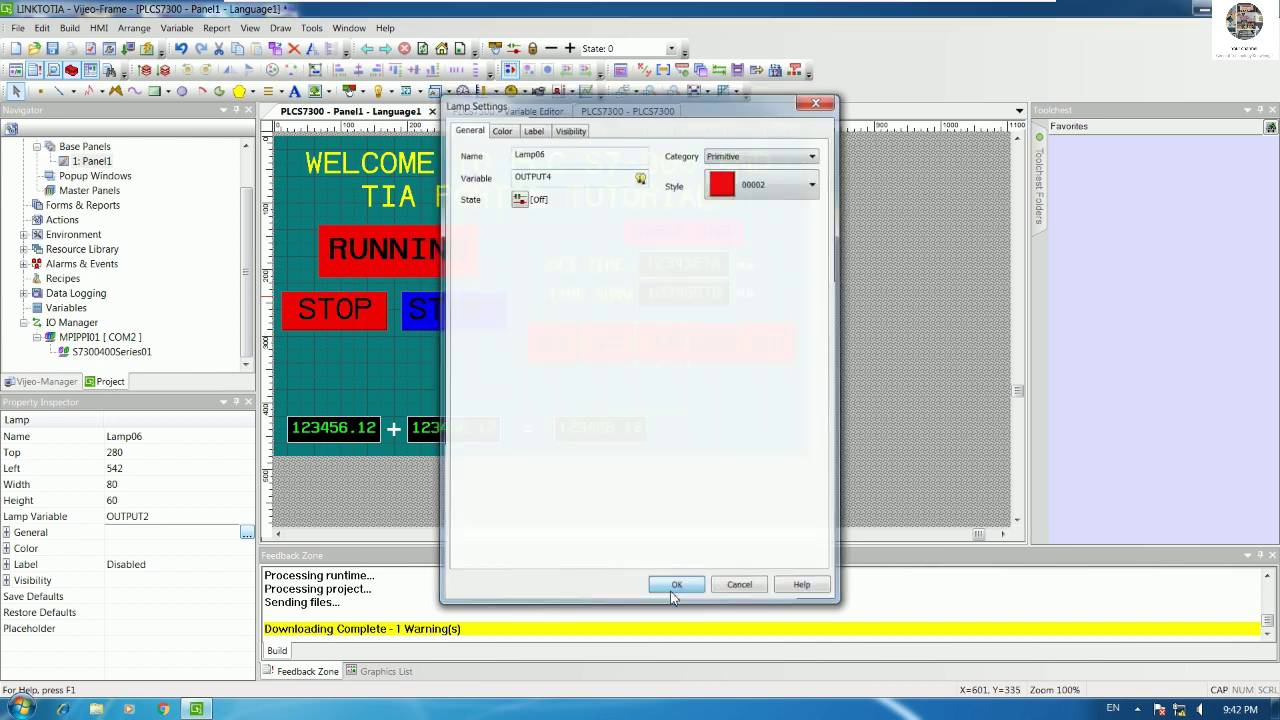
pyautogui.click(701, 389)
# Step: Set the value animation variable of the fourth lamp's text to OUTPUT5
pyautogui.doubleClick(721, 344)
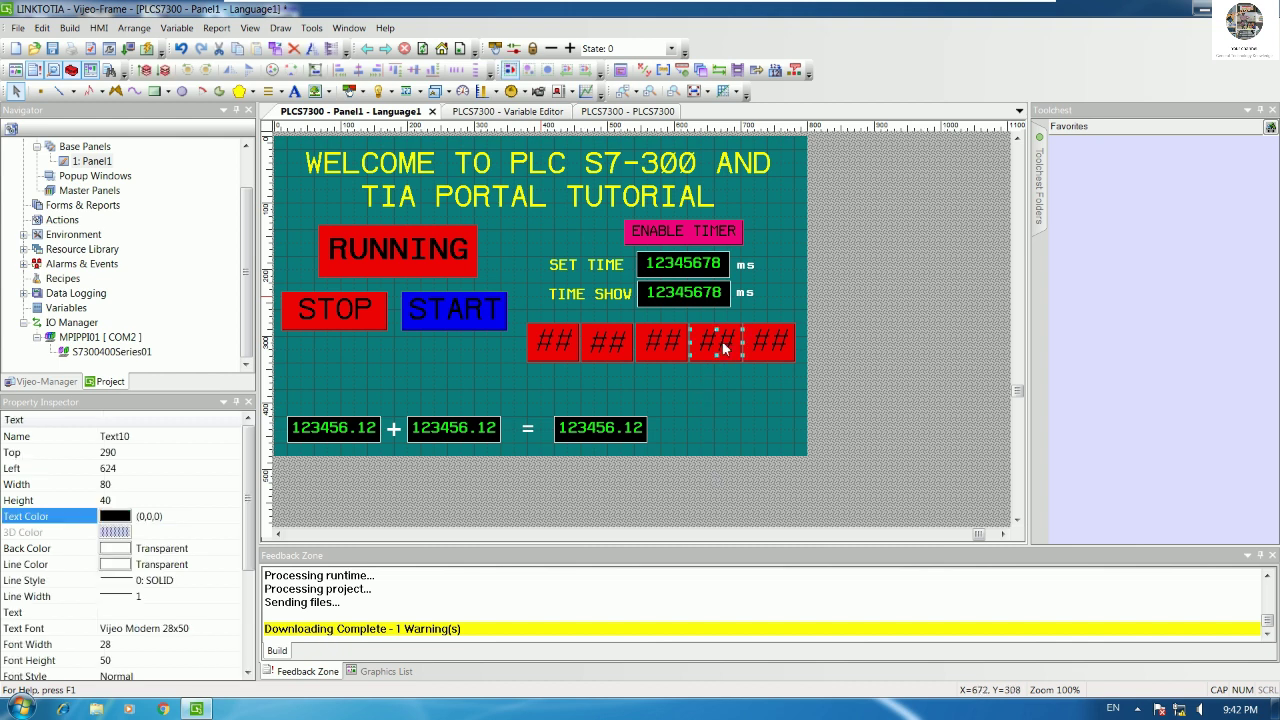
pyautogui.press('BackSpace')
pyautogui.write('5')
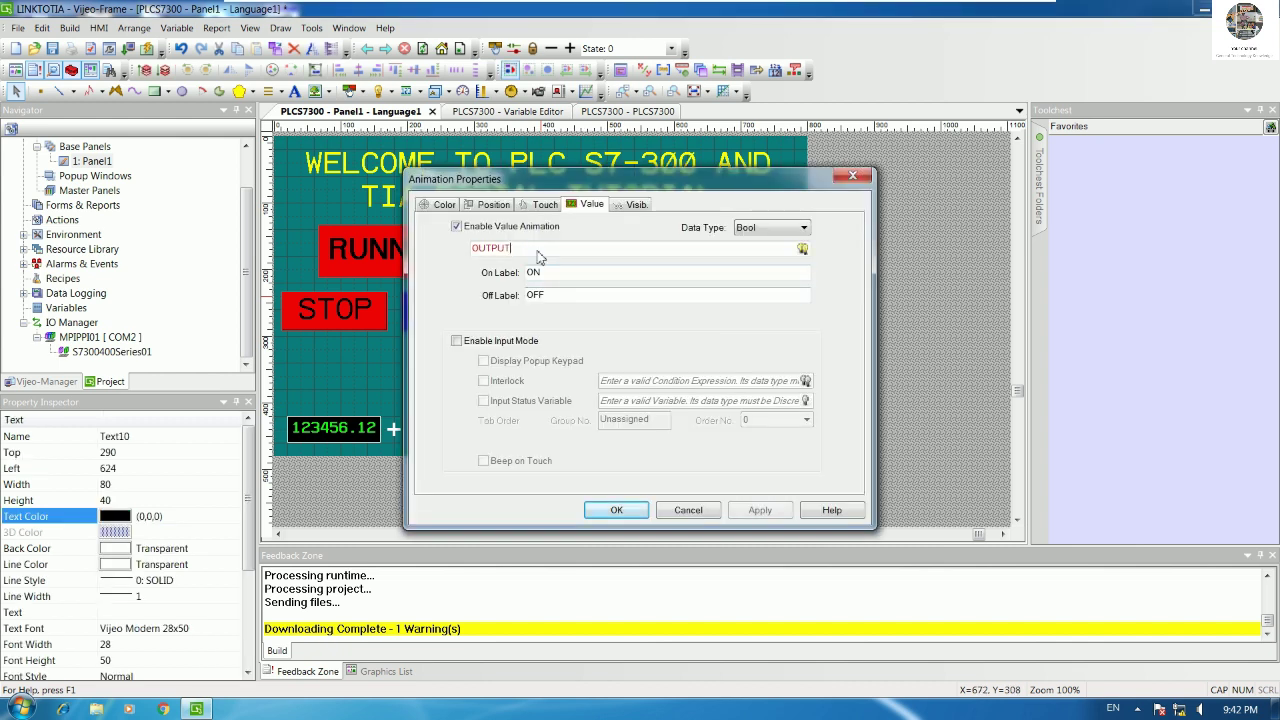
pyautogui.click(617, 510)
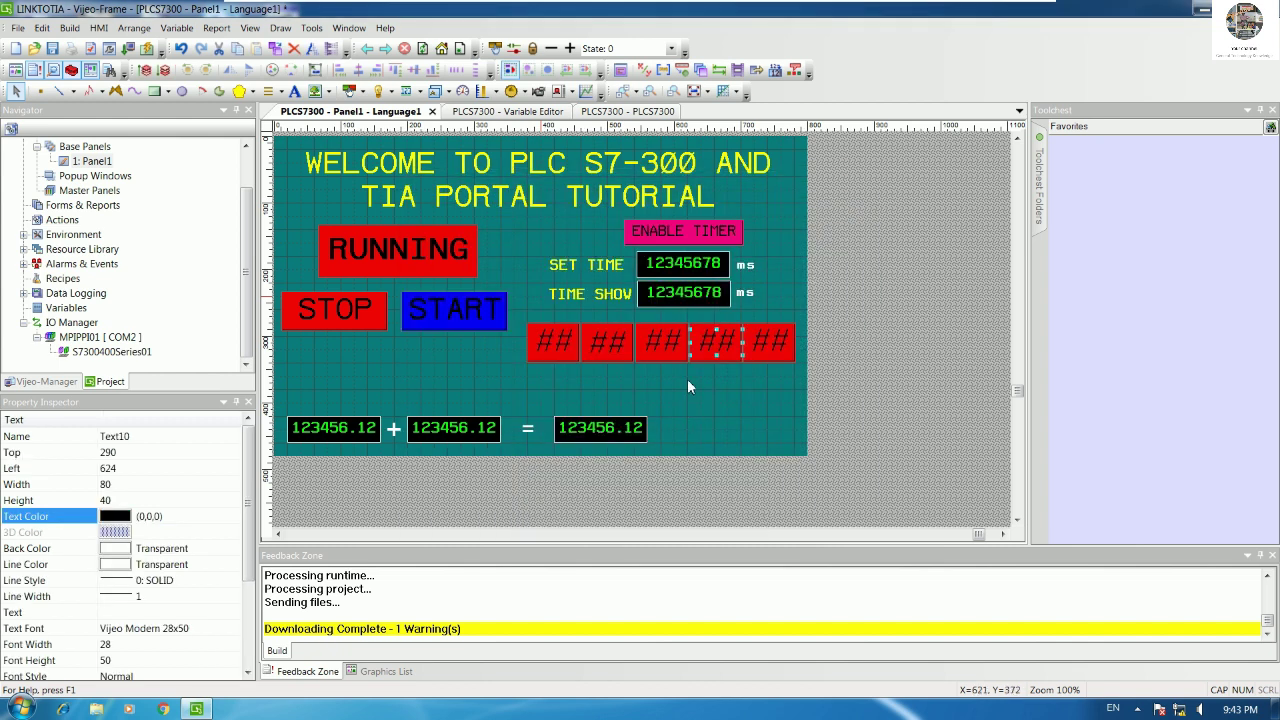
# Step: Set the lamp variable of the fourth lamp in the row to OUTPUT5
pyautogui.click(713, 362)
pyautogui.doubleClick(714, 364)
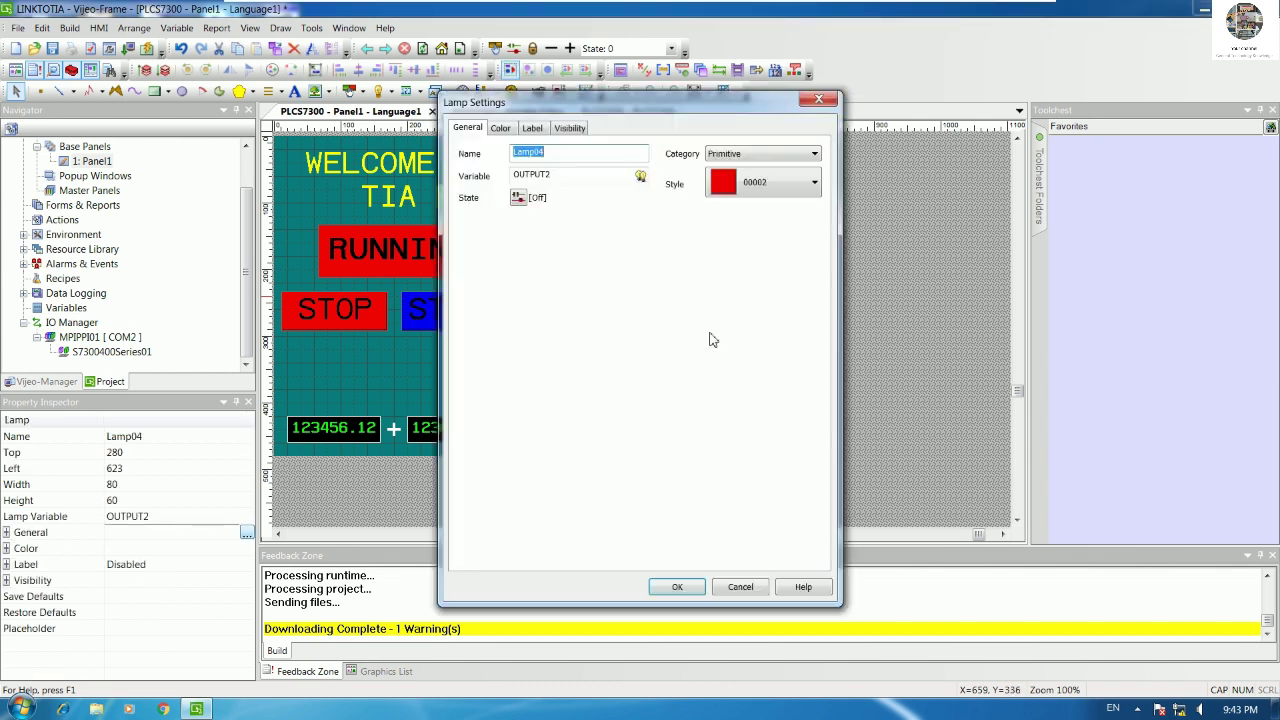
pyautogui.click(576, 177)
pyautogui.write('3')
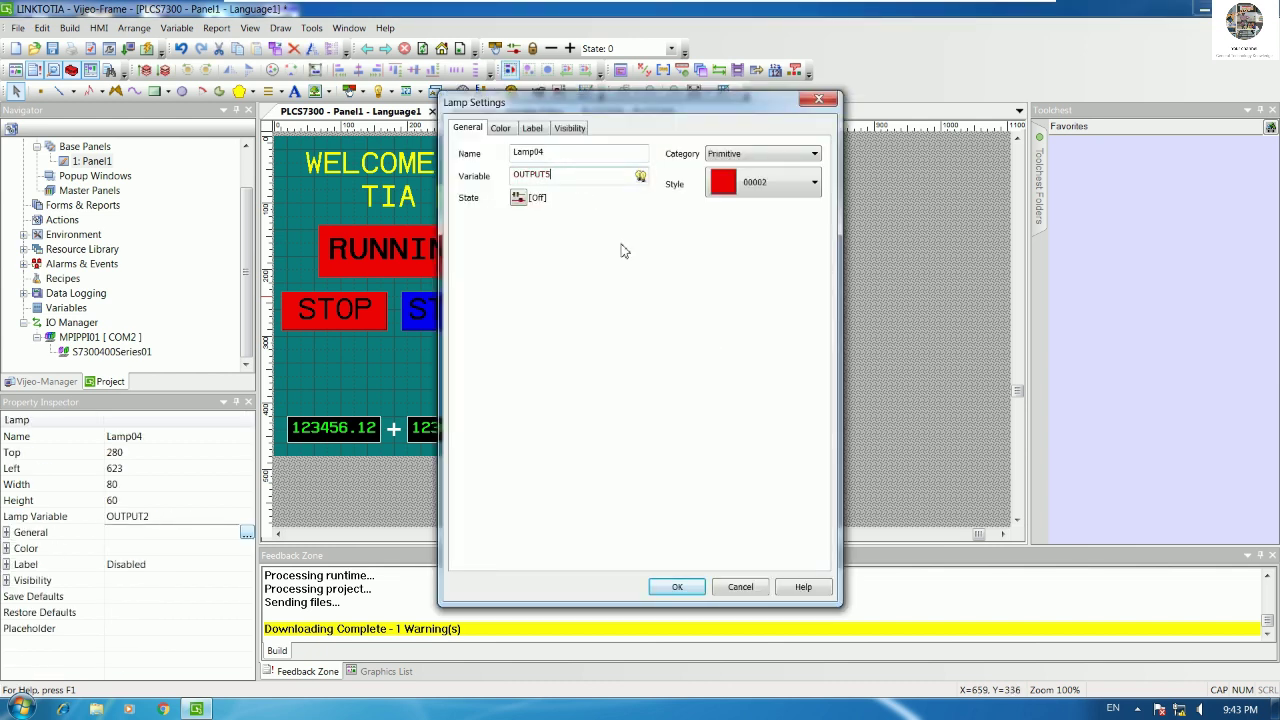
pyautogui.click(677, 587)
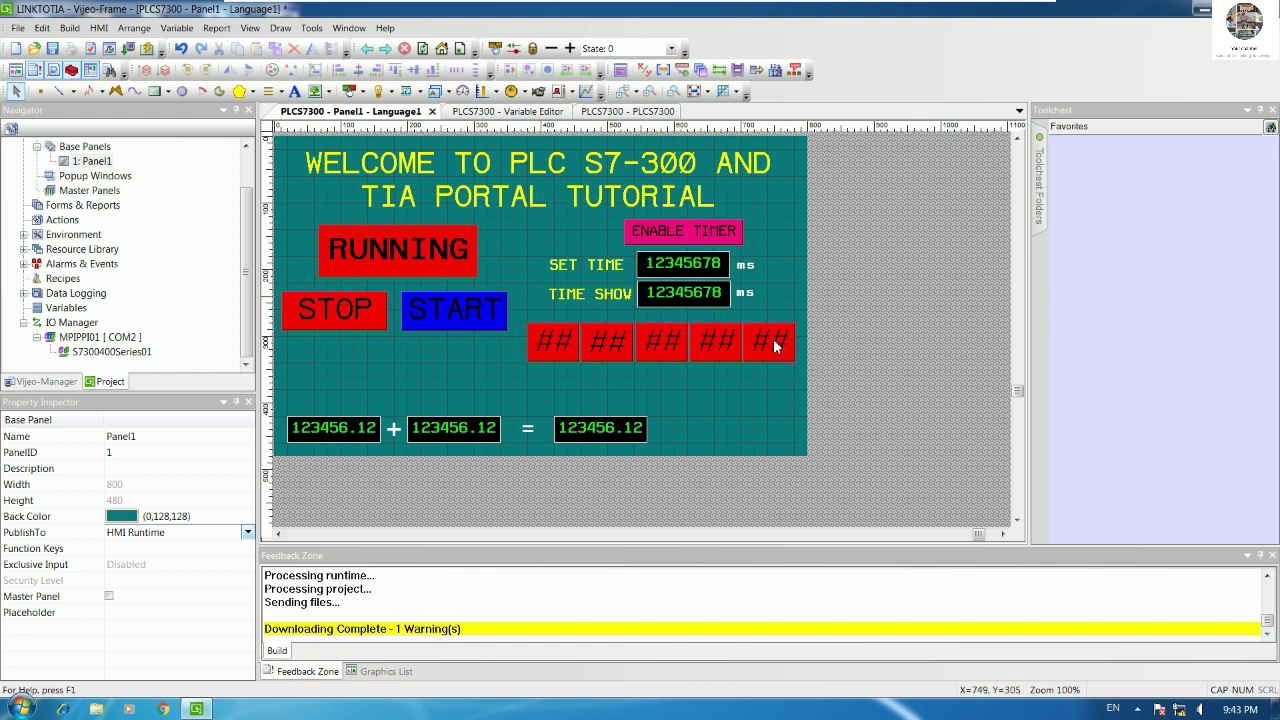
# Step: Set the value animation variable of the fifth lamp's text to OUTPUT6
pyautogui.doubleClick(775, 345)
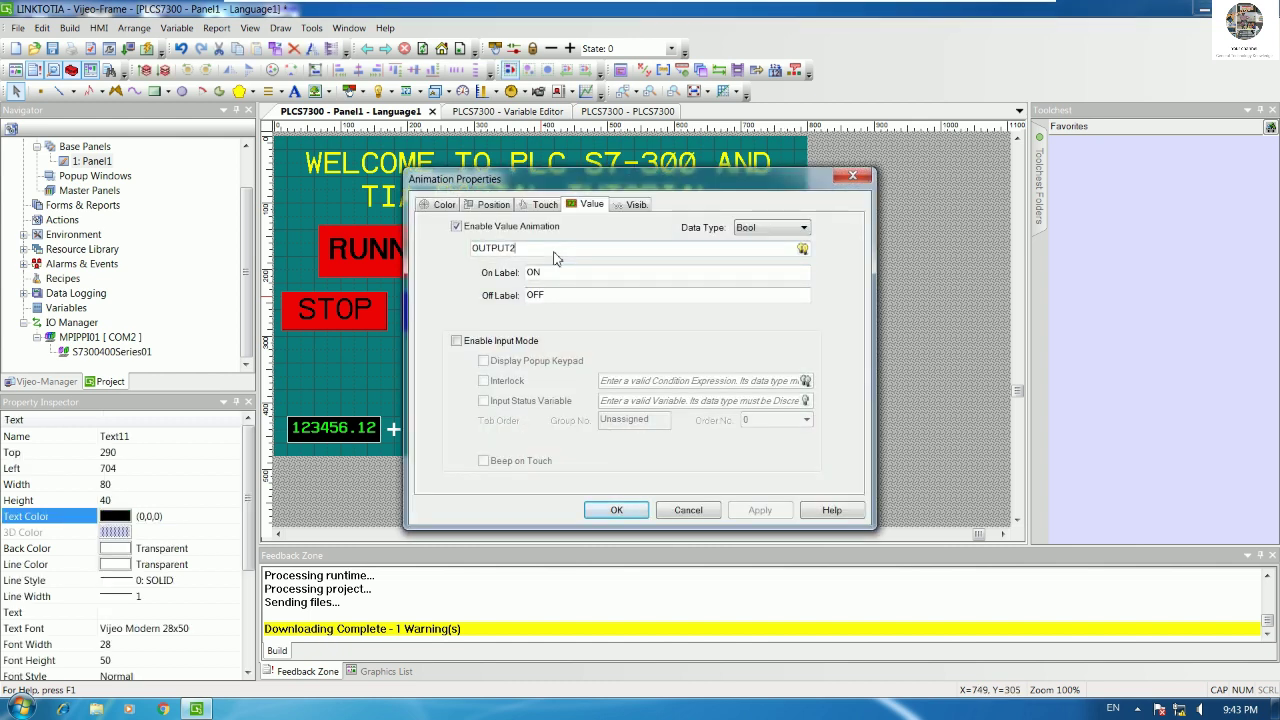
pyautogui.write('4')
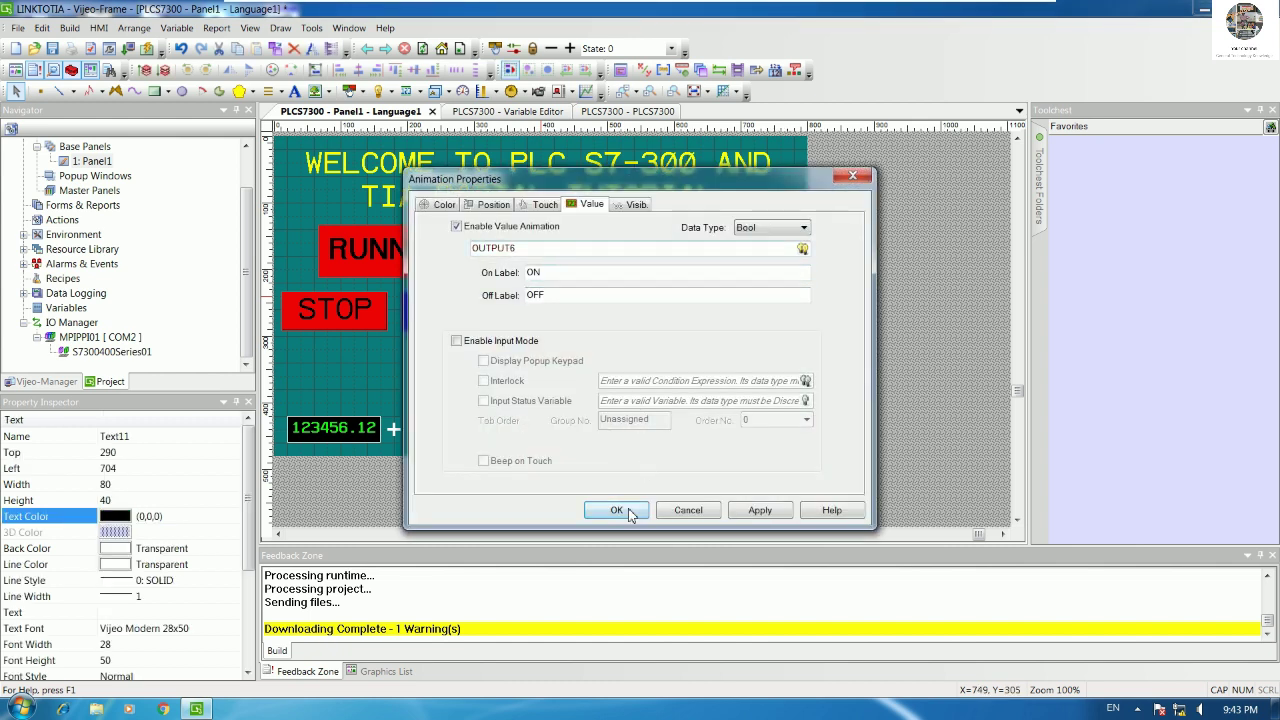
pyautogui.click(616, 510)
# Step: Set the lamp variable of the fifth lamp in the row to OUTPUT6
pyautogui.doubleClick(764, 362)
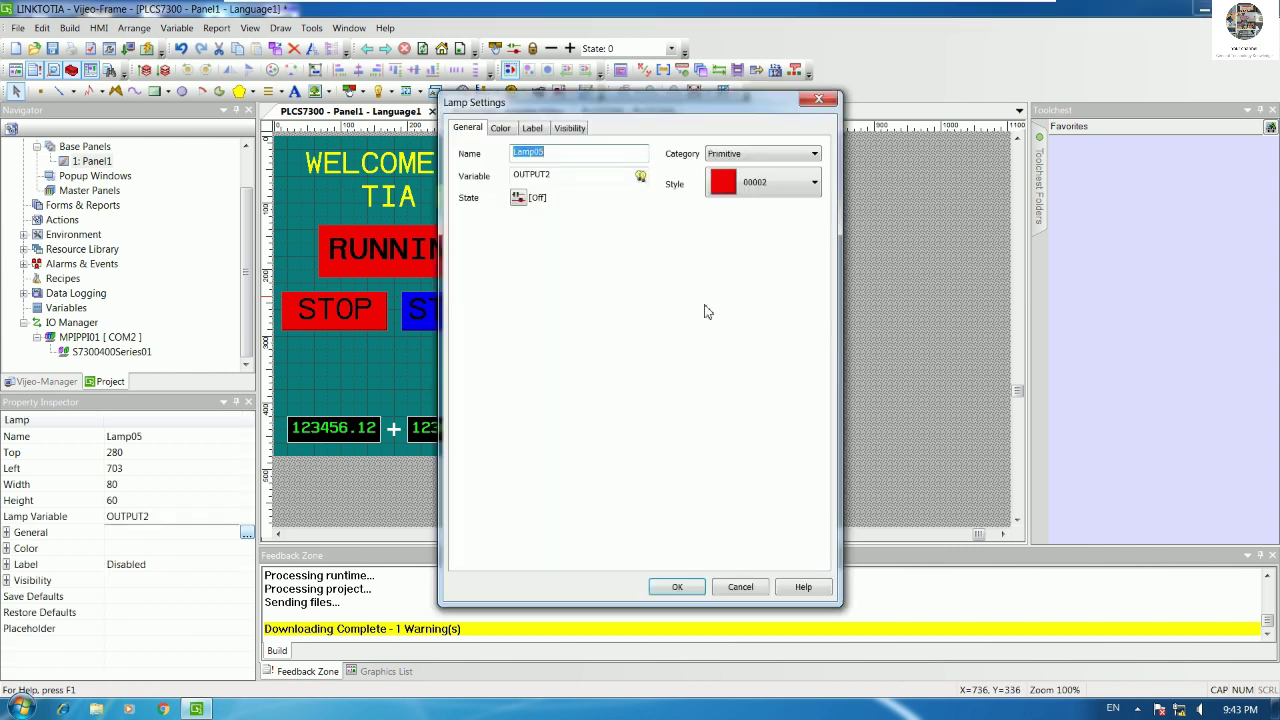
pyautogui.click(569, 178)
pyautogui.write('6')
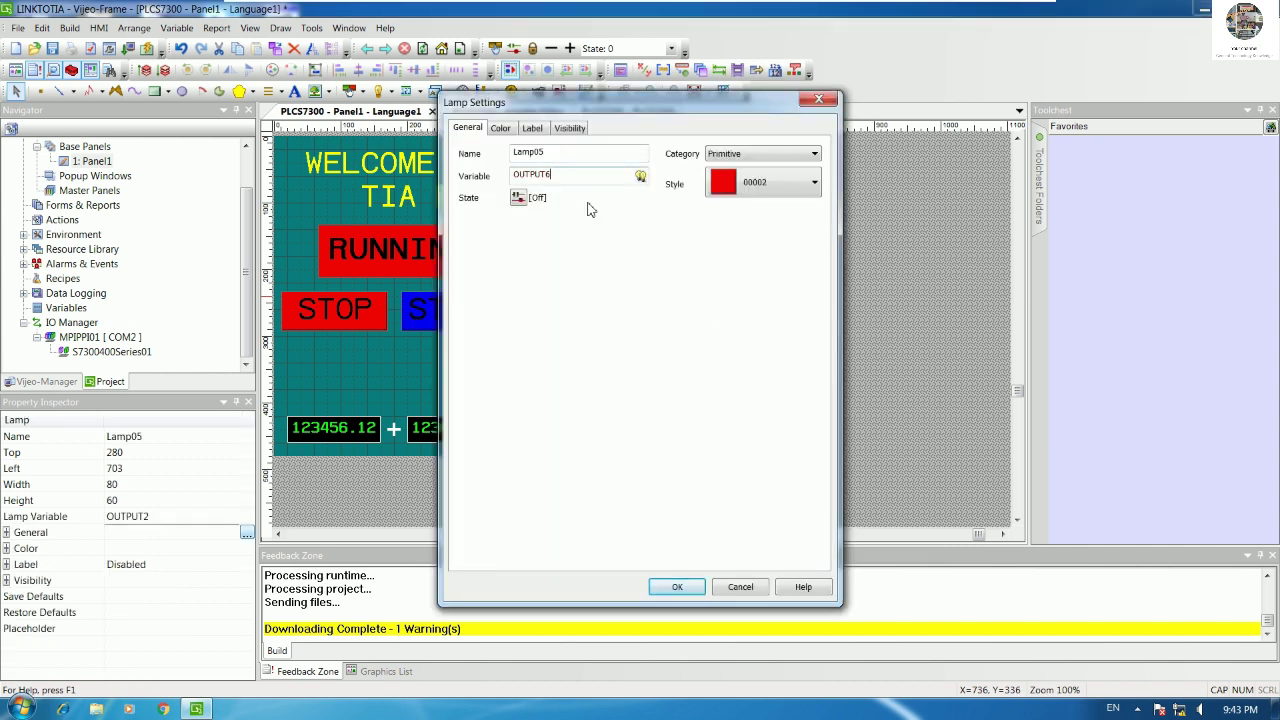
pyautogui.click(676, 585)
pyautogui.click(709, 432)
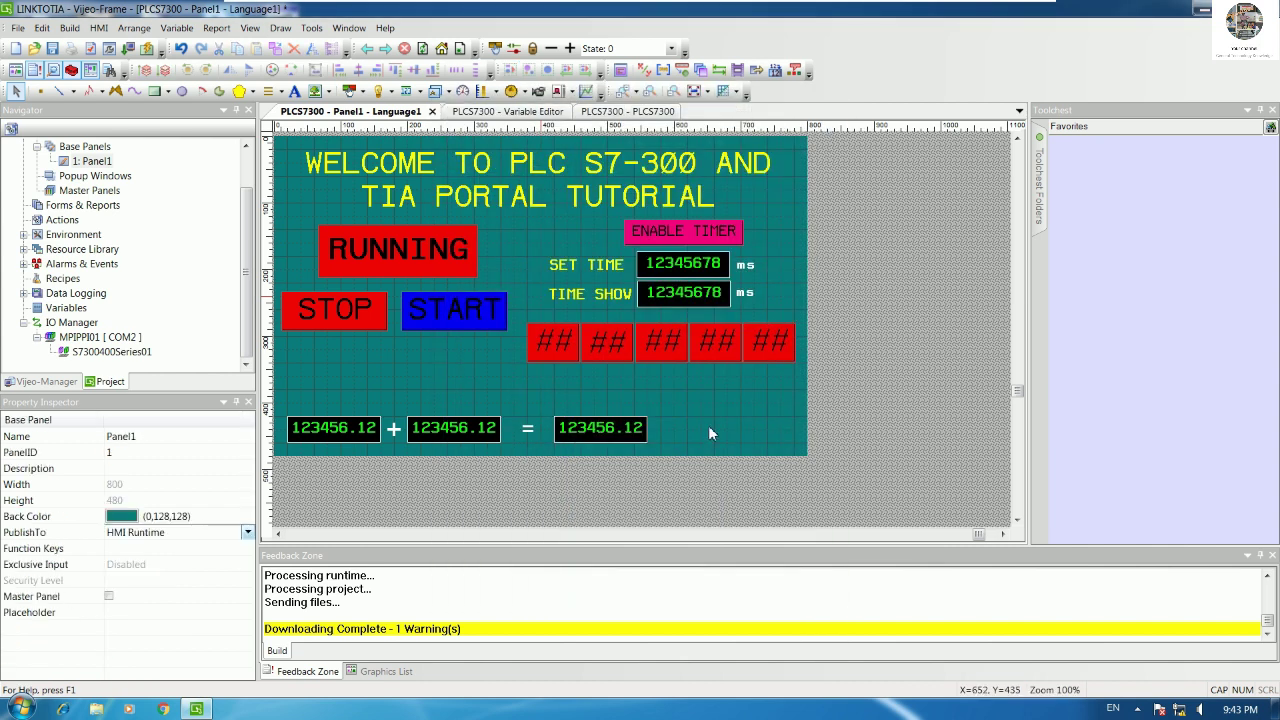
# Step: Save the project, run the panel in simulation, and close the runtime window
pyautogui.click(52, 48)
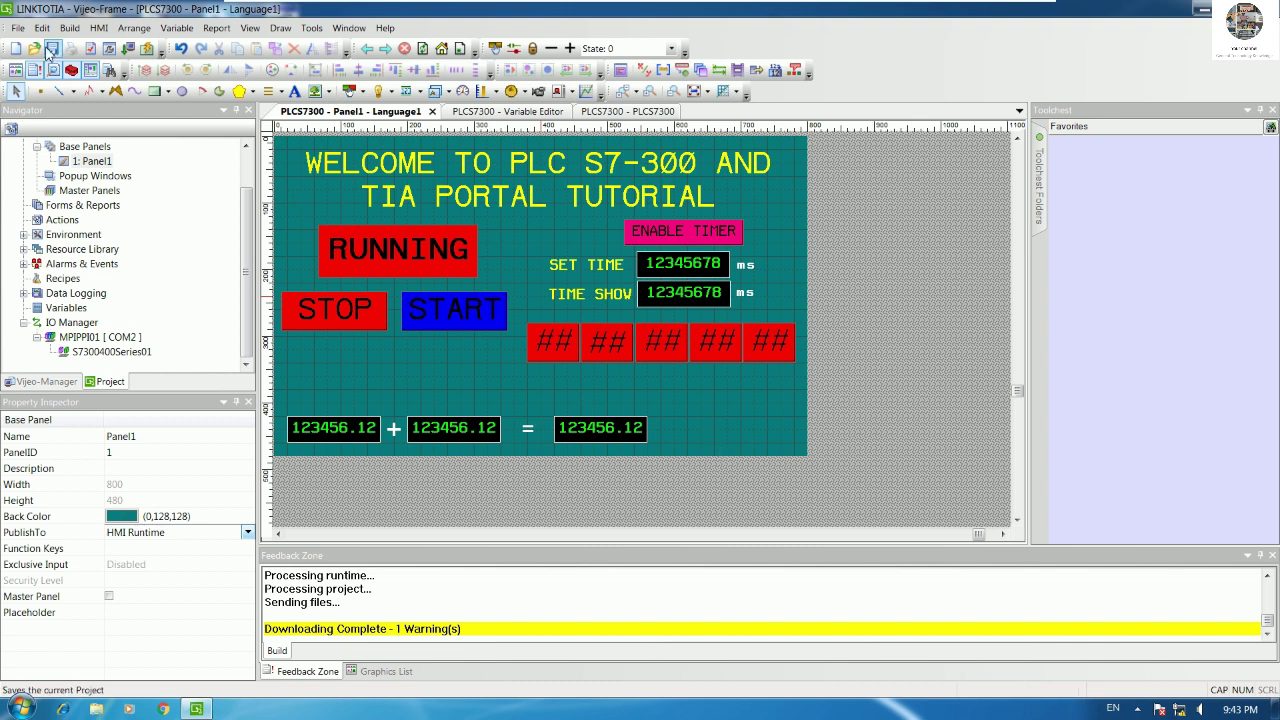
pyautogui.click(147, 50)
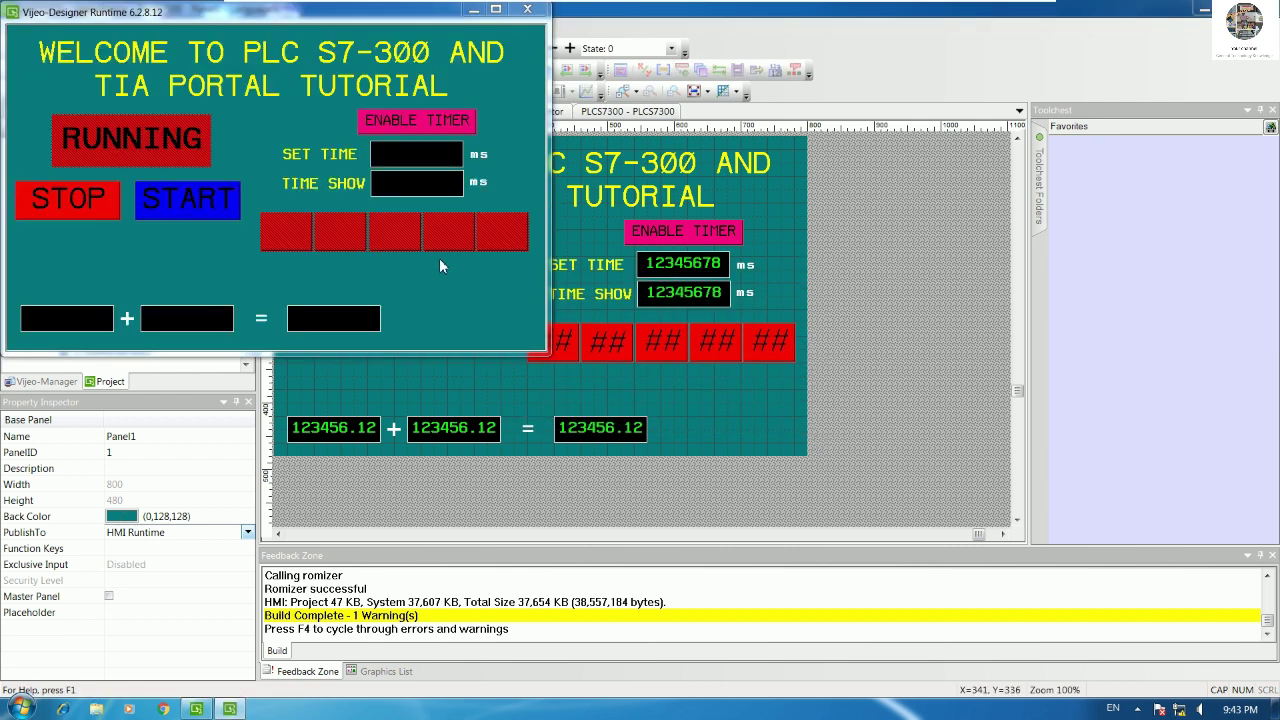
pyautogui.click(527, 9)
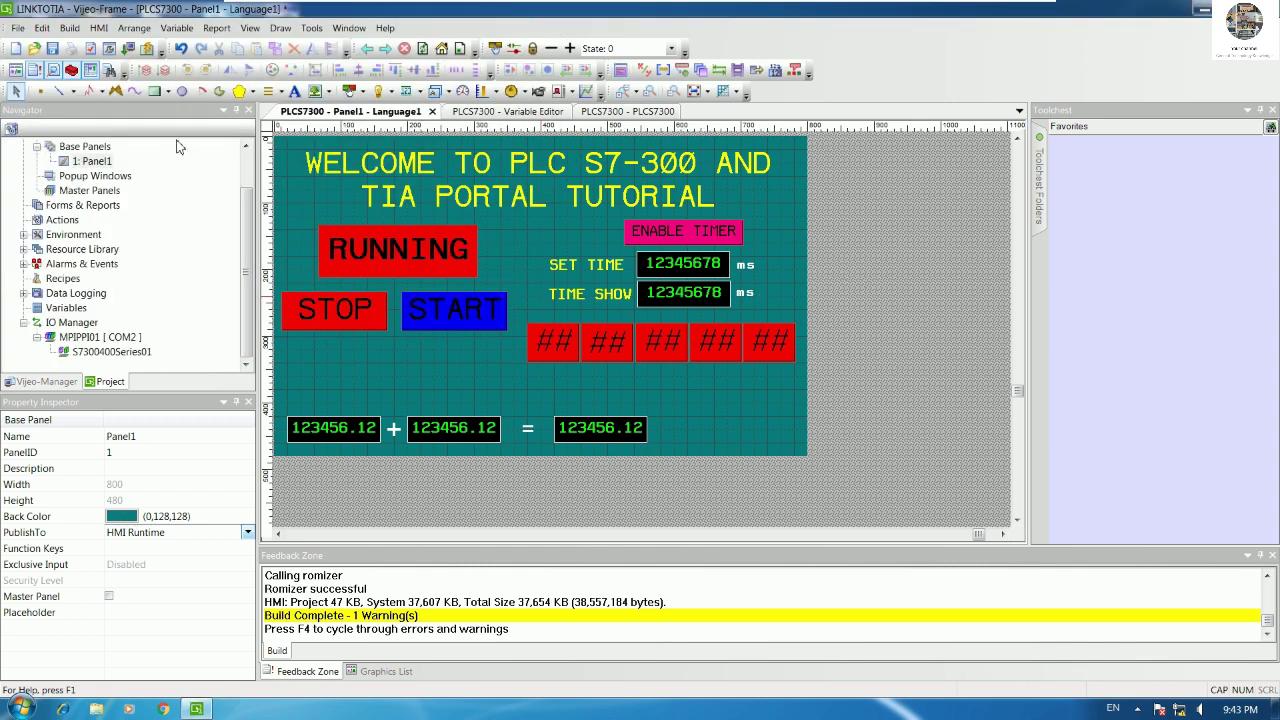
# Step: Download the project to the HMI target, saving it so that the backup can be included
pyautogui.click(127, 49)
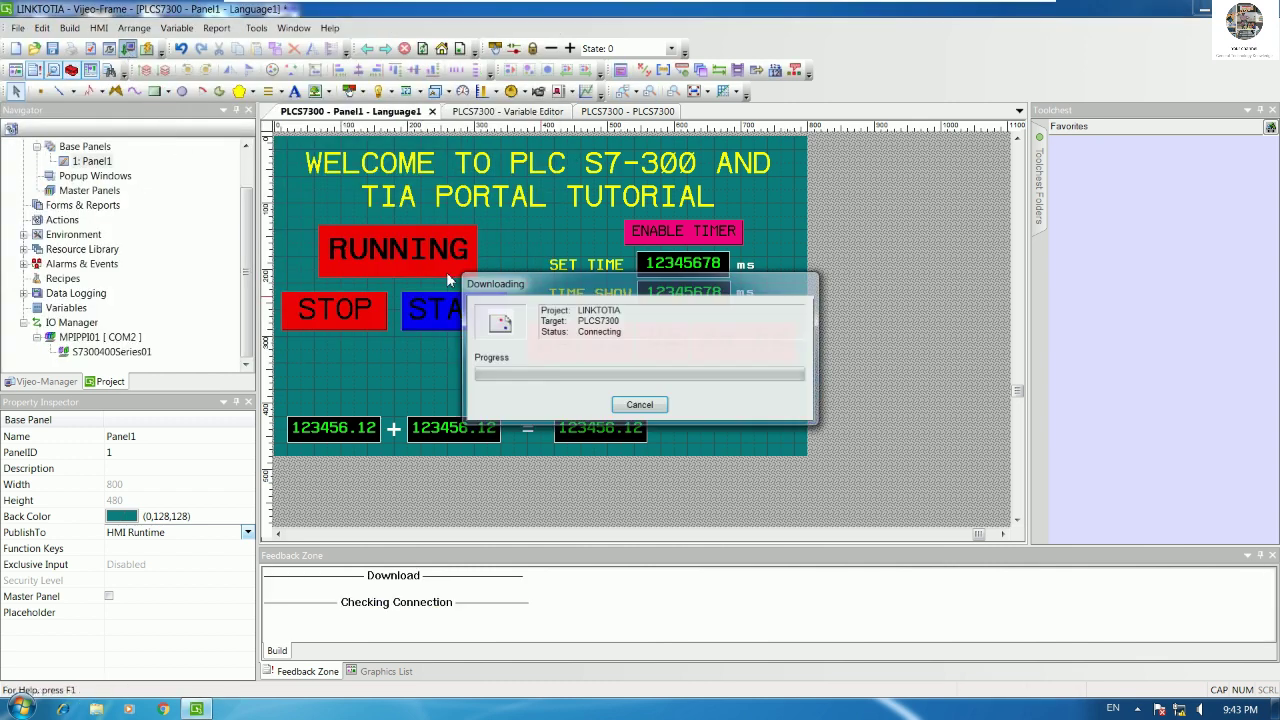
pyautogui.click(668, 398)
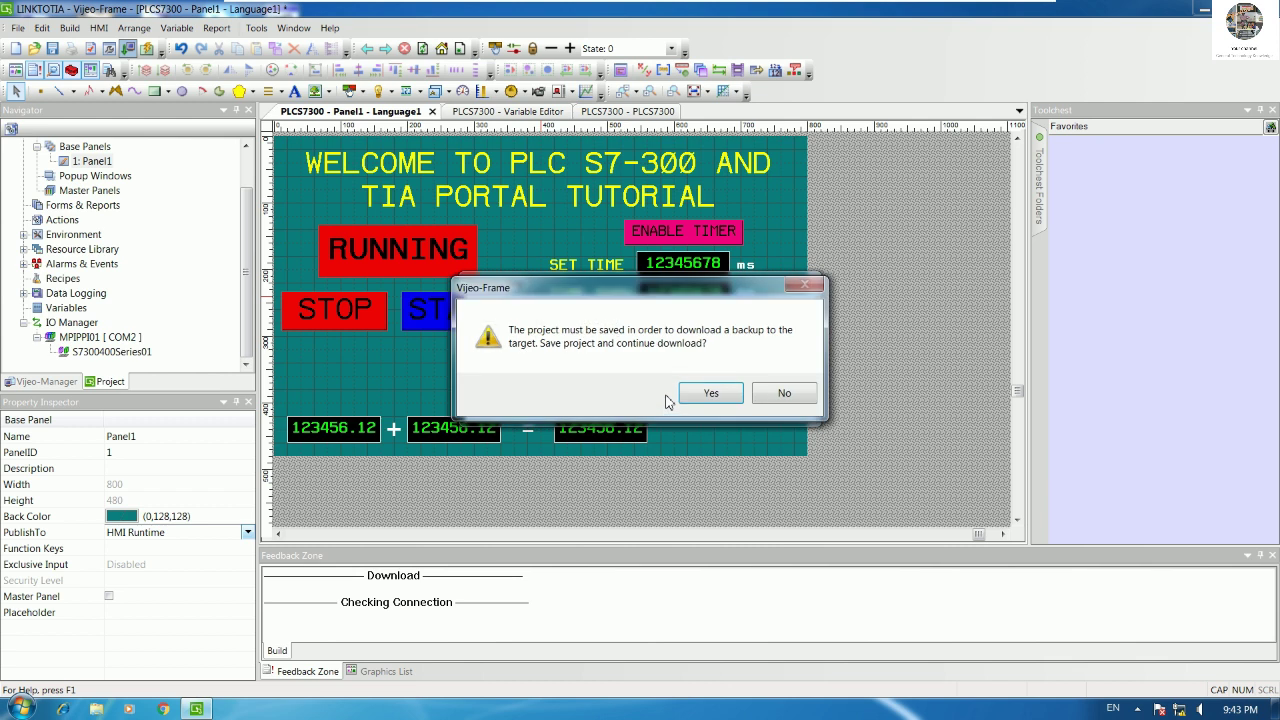
pyautogui.click(711, 393)
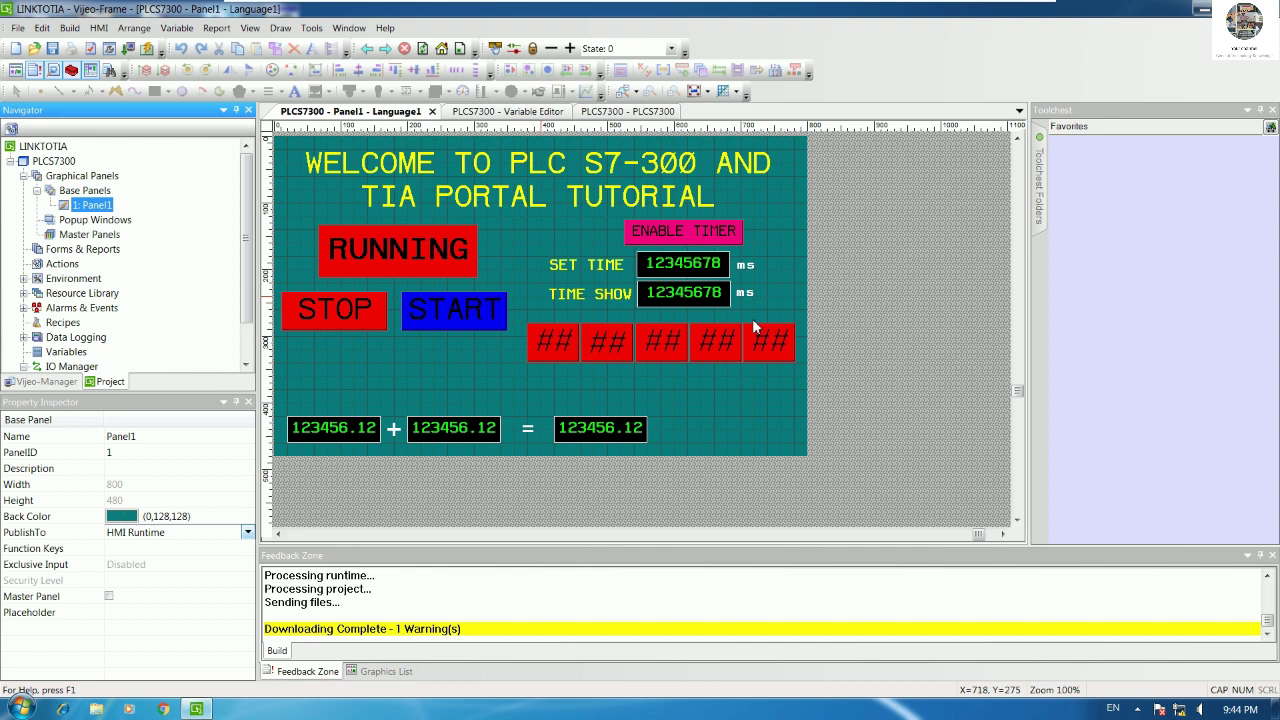
# Step: Change the font of the first lamp's ## text in the row to Vijeo Modern 13x23 Bold
pyautogui.doubleClick(564, 355)
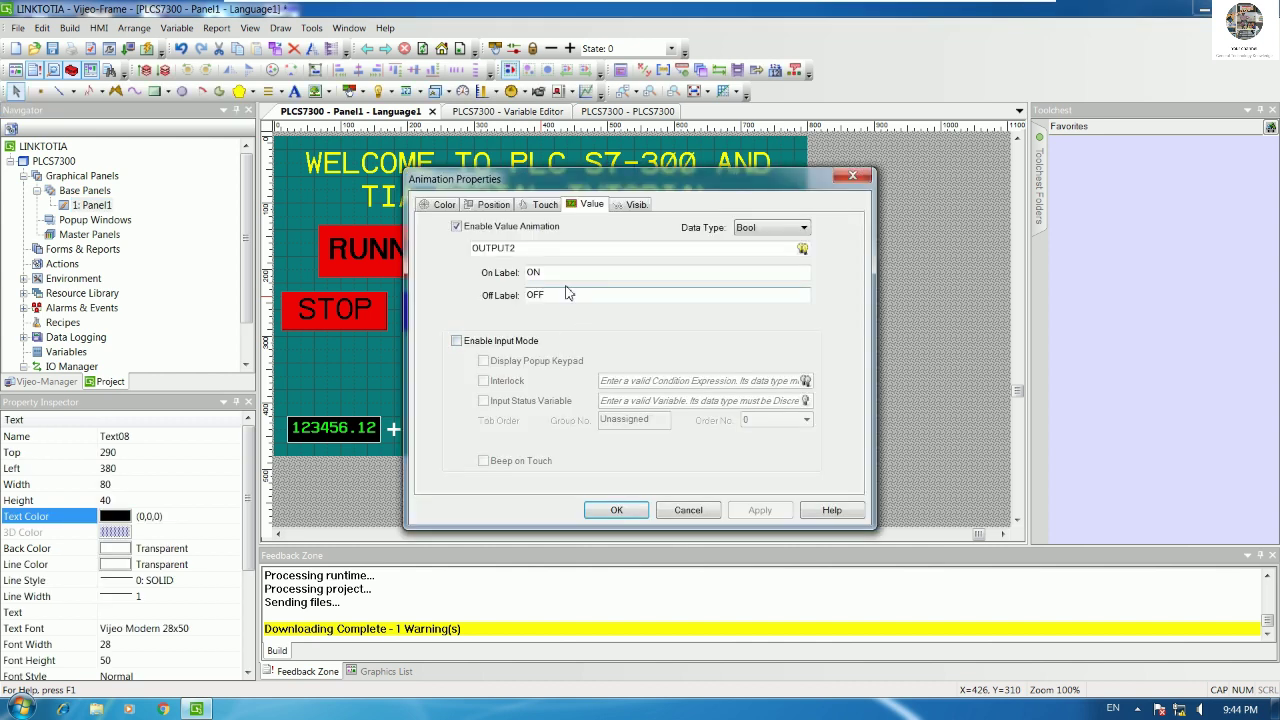
pyautogui.click(850, 177)
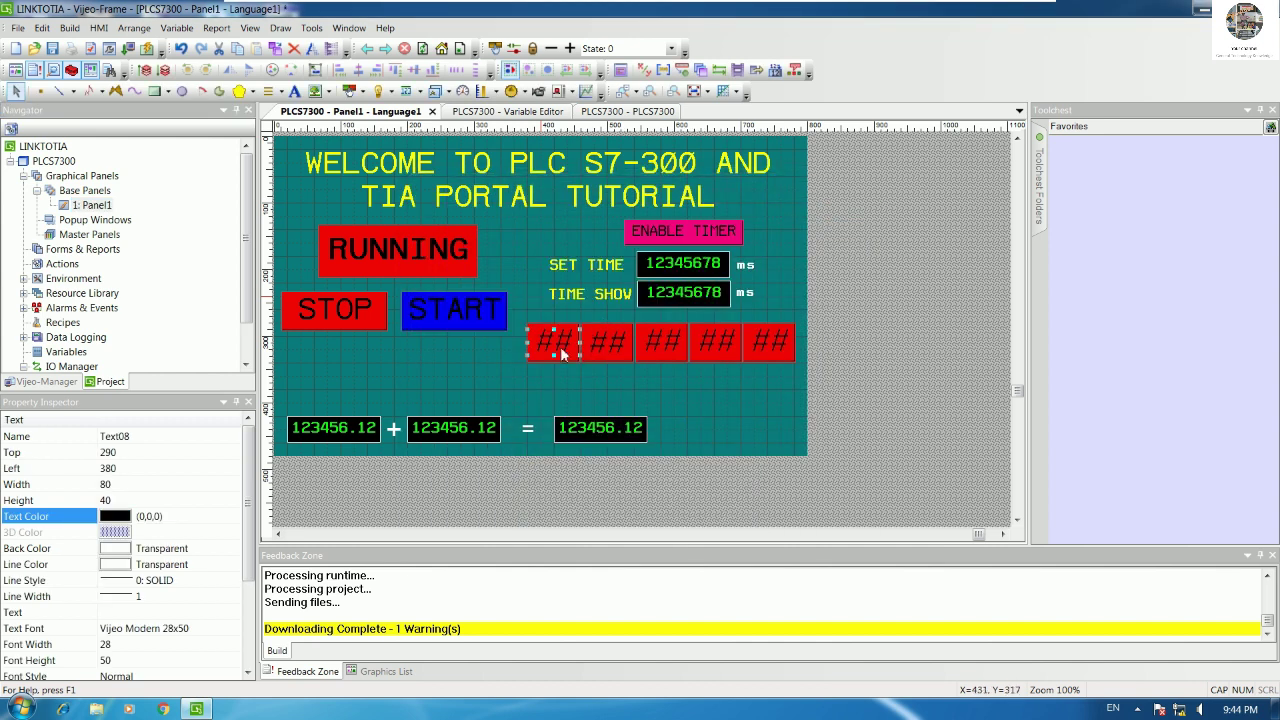
pyautogui.rightClick(562, 352)
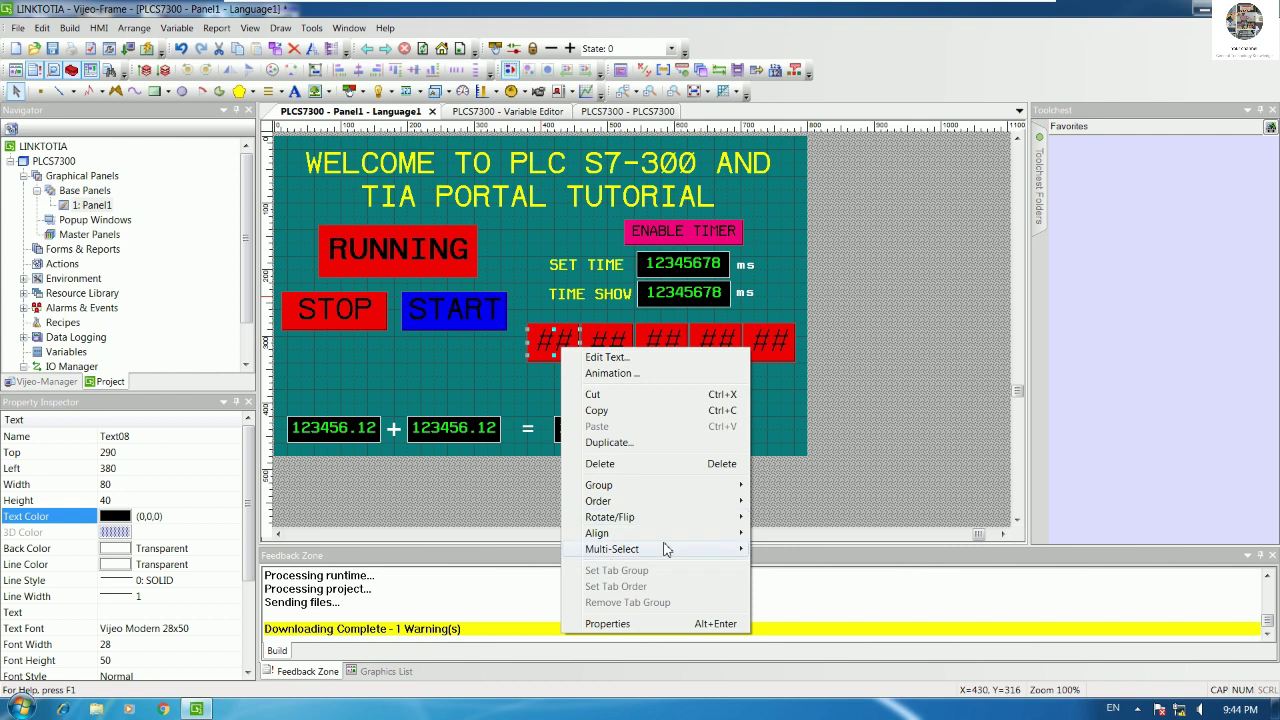
pyautogui.click(637, 361)
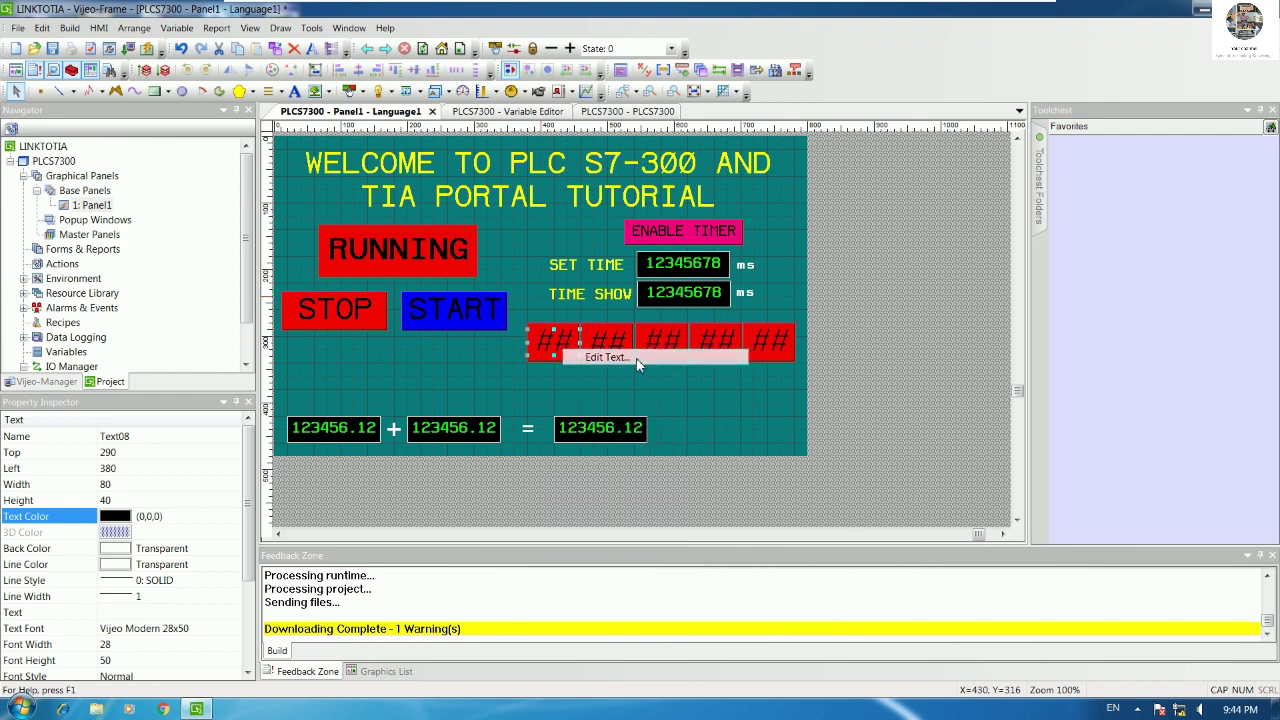
pyautogui.click(630, 250)
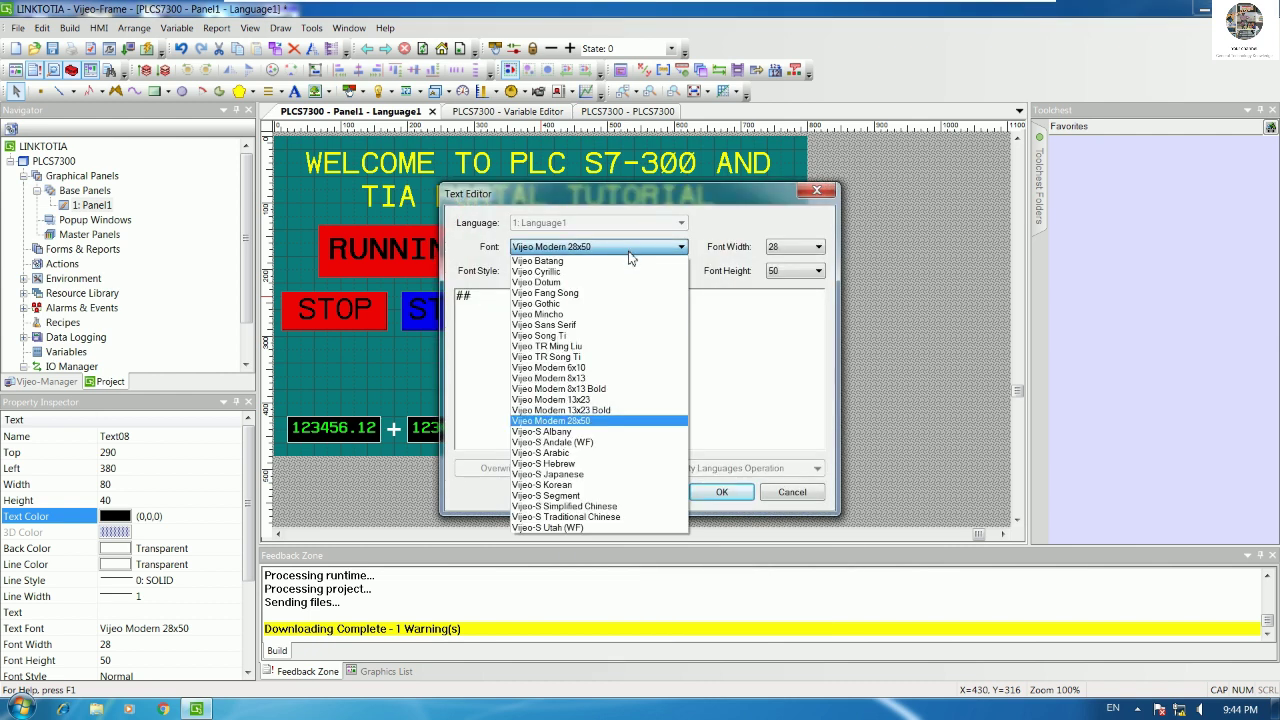
pyautogui.click(595, 410)
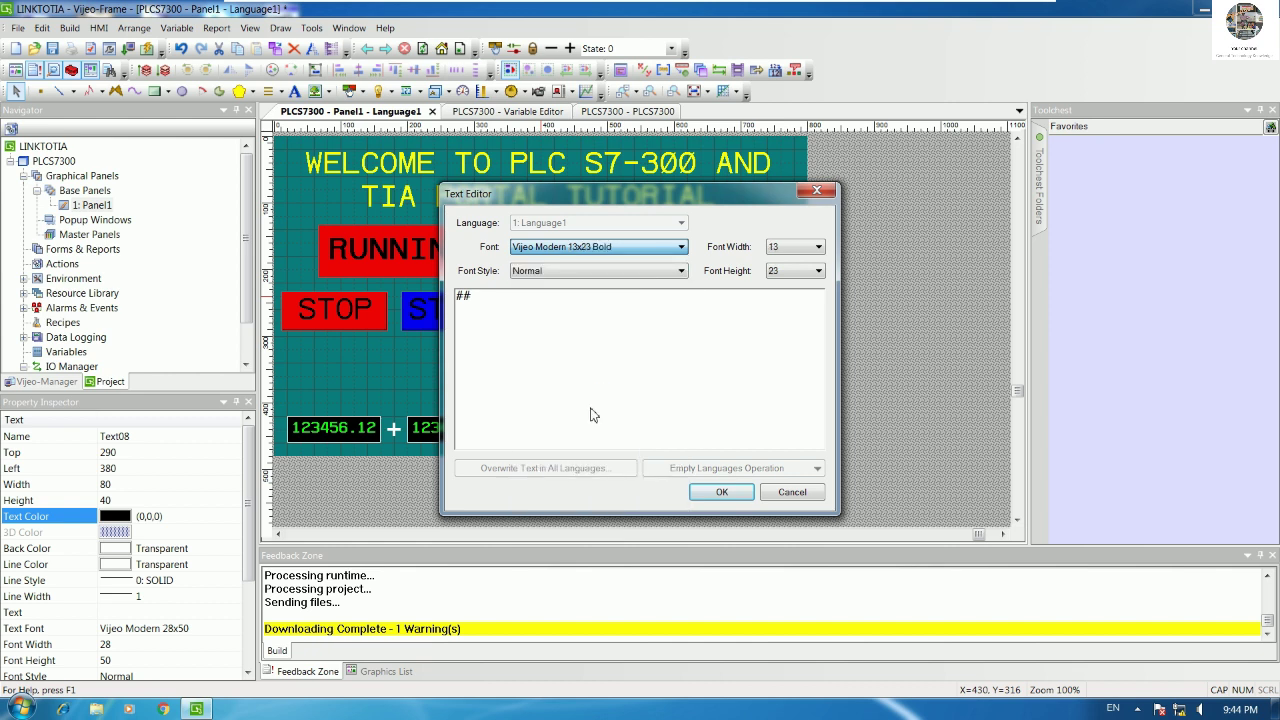
pyautogui.click(716, 493)
# Step: Change the font of the second lamp's ## text in the row to Vijeo Modern 13x23 Bold
pyautogui.doubleClick(614, 346)
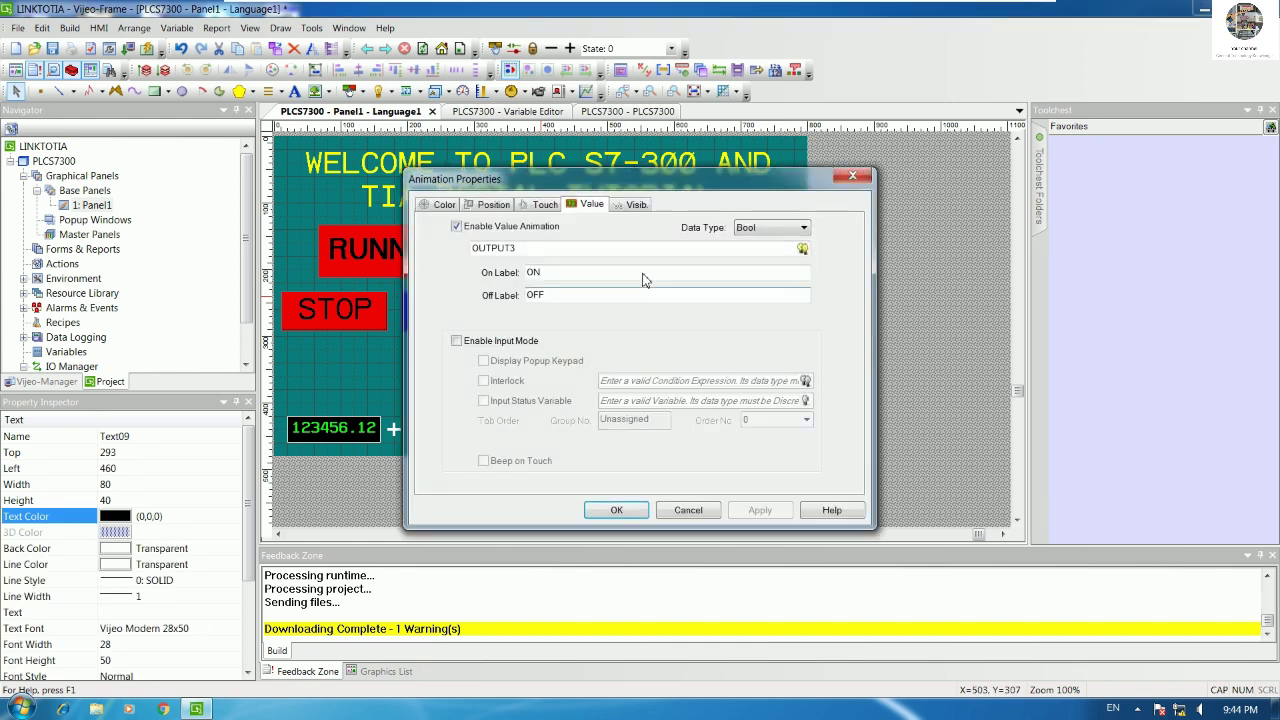
pyautogui.click(853, 178)
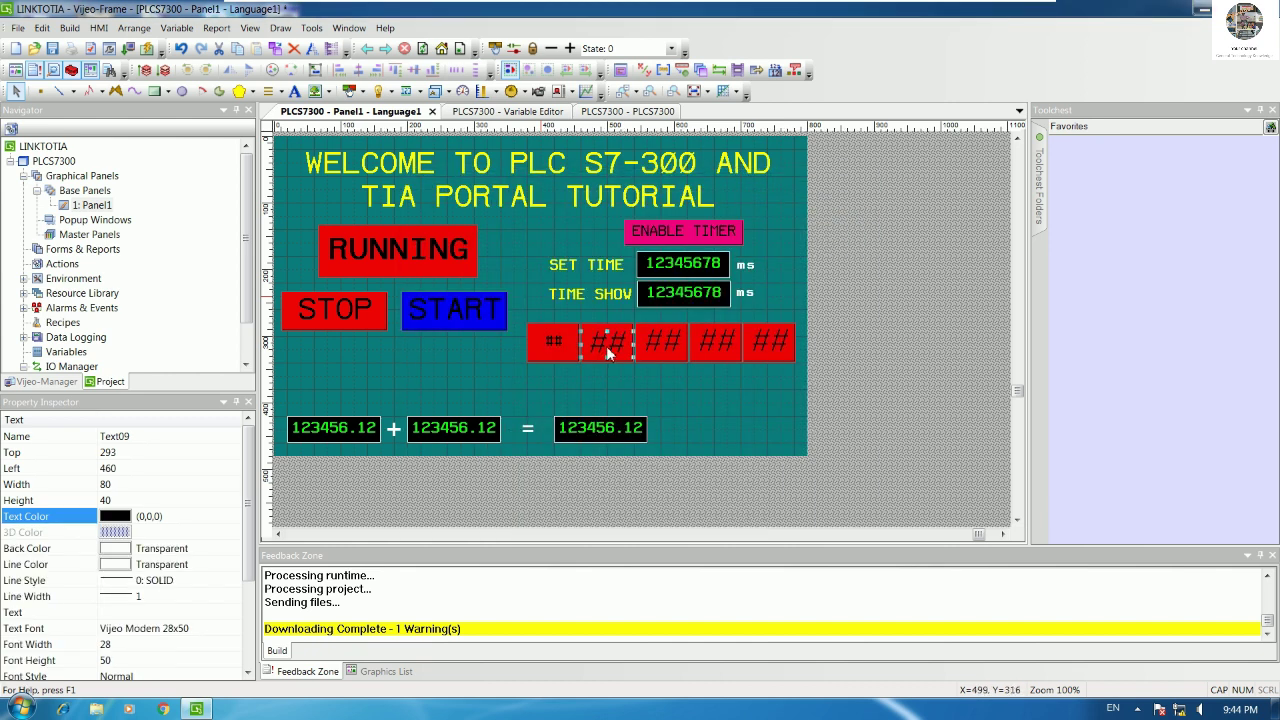
pyautogui.rightClick(608, 348)
pyautogui.click(659, 358)
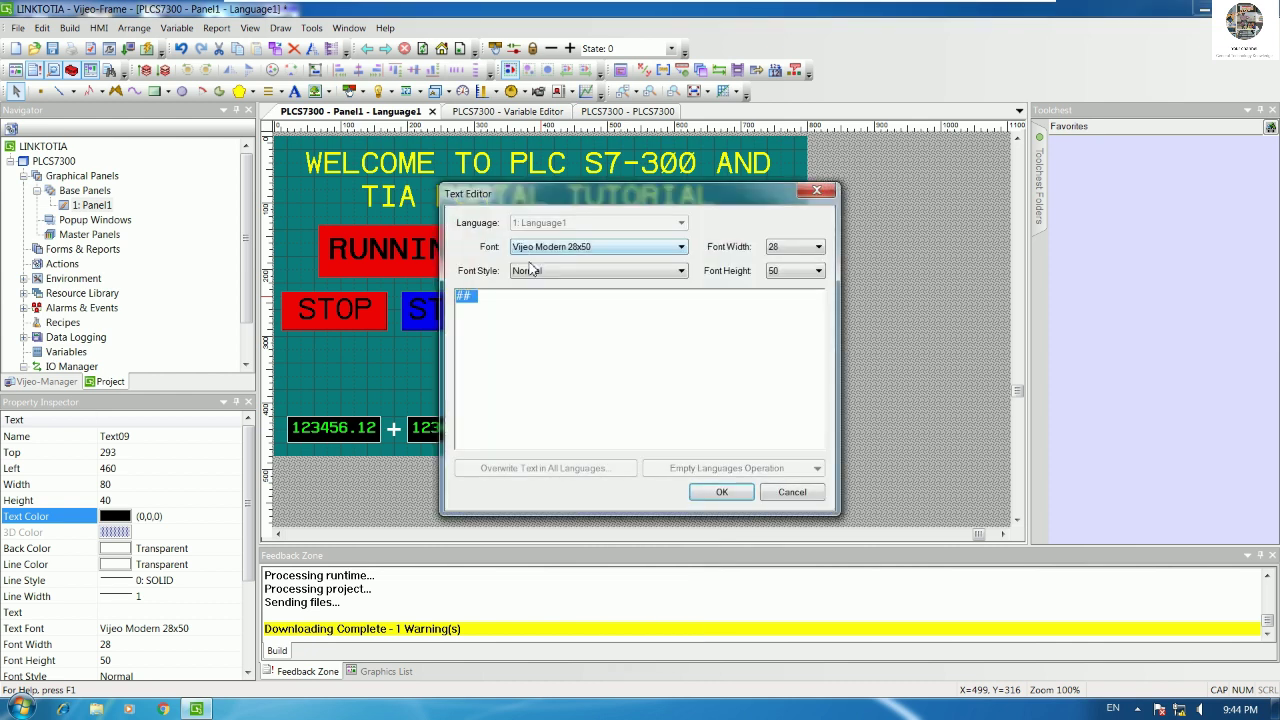
pyautogui.click(624, 250)
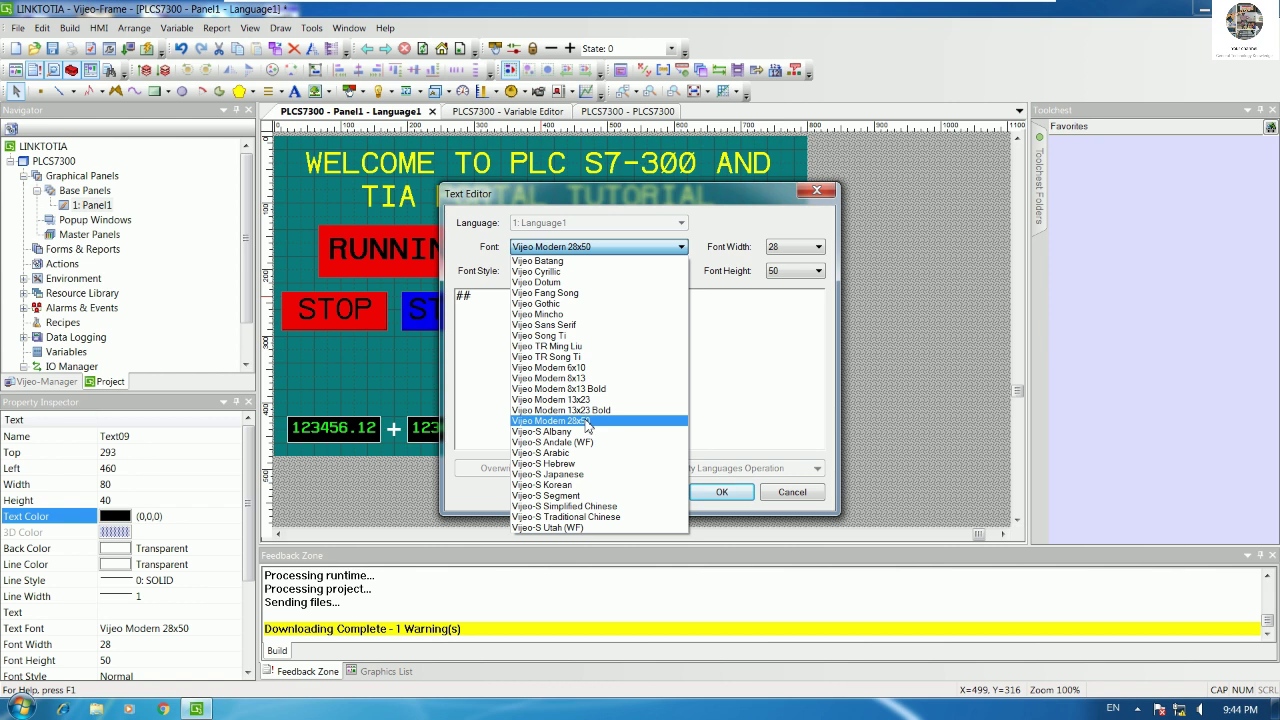
pyautogui.click(585, 410)
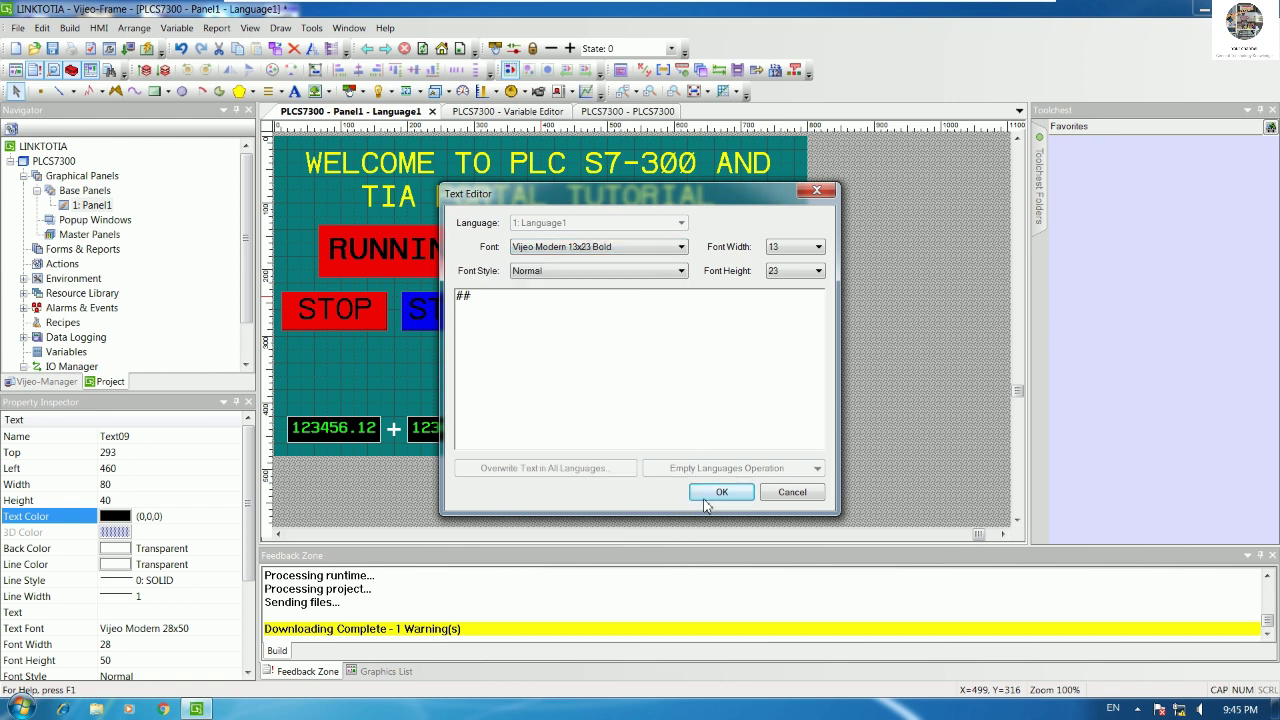
pyautogui.click(721, 492)
# Step: Set the font style of the first lamp's ## text to Bold
pyautogui.doubleClick(563, 347)
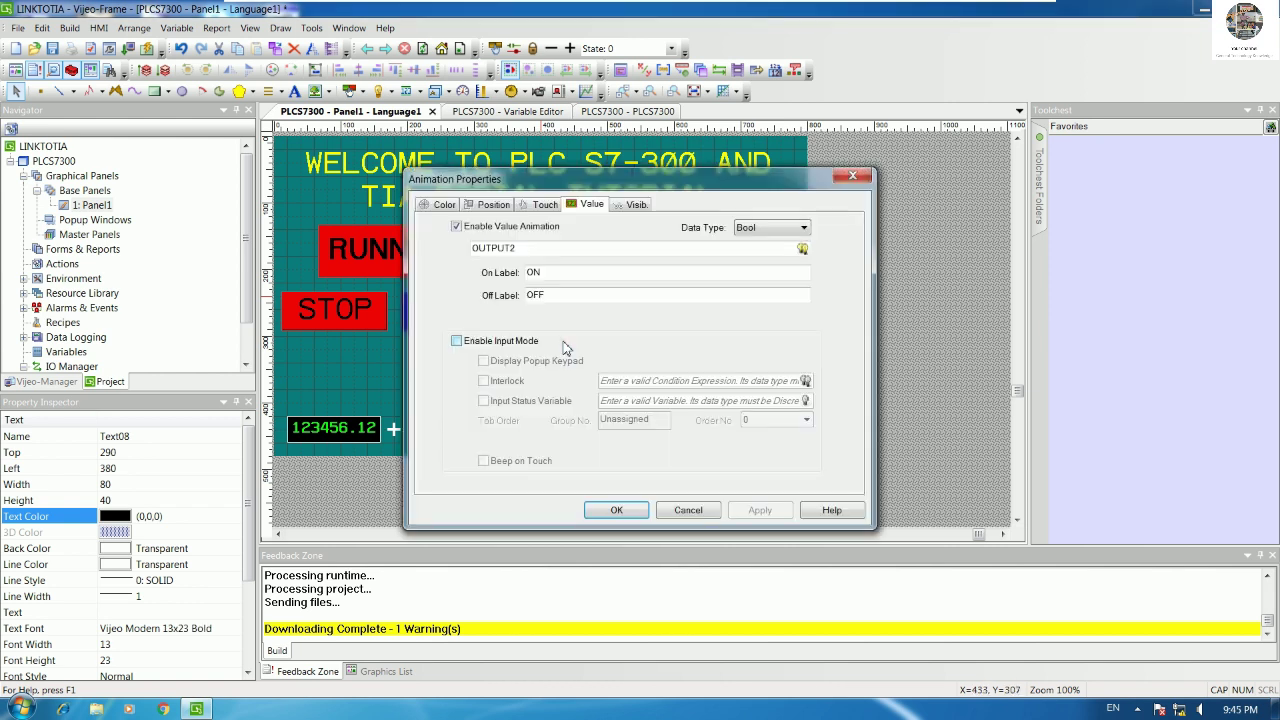
pyautogui.click(852, 177)
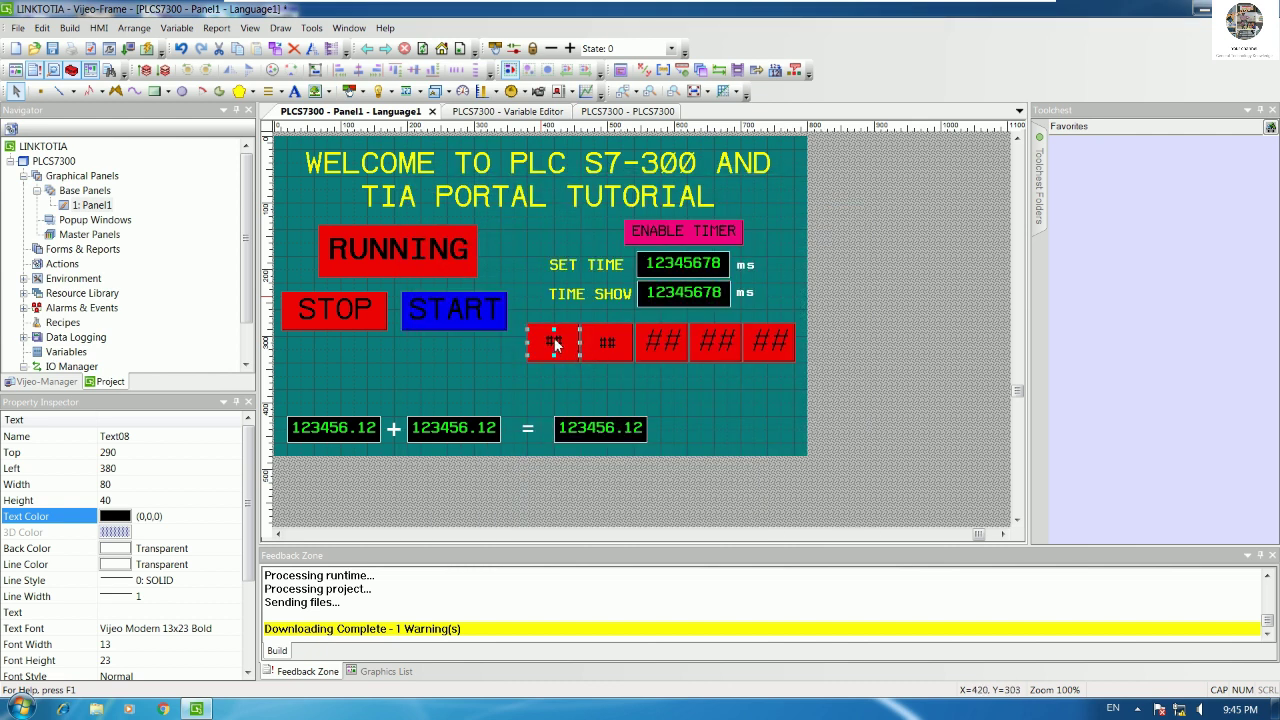
pyautogui.rightClick(556, 343)
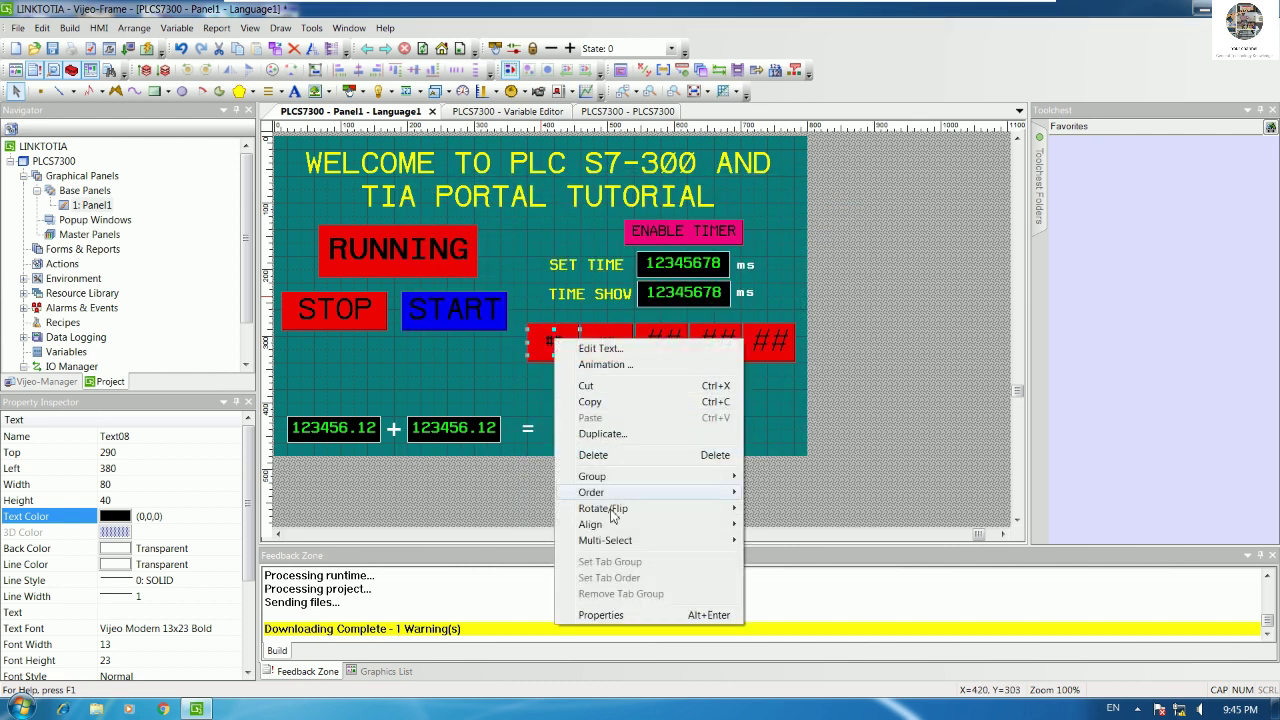
pyautogui.click(612, 347)
pyautogui.click(641, 271)
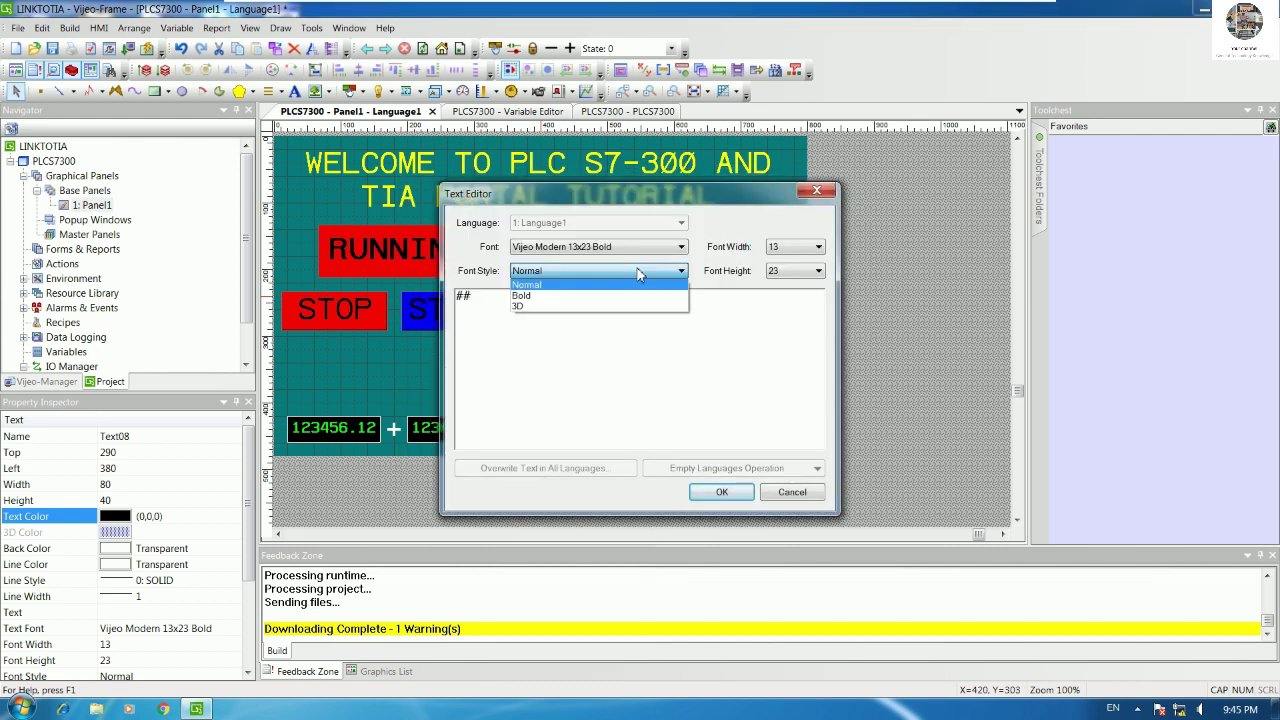
pyautogui.click(571, 302)
pyautogui.click(721, 492)
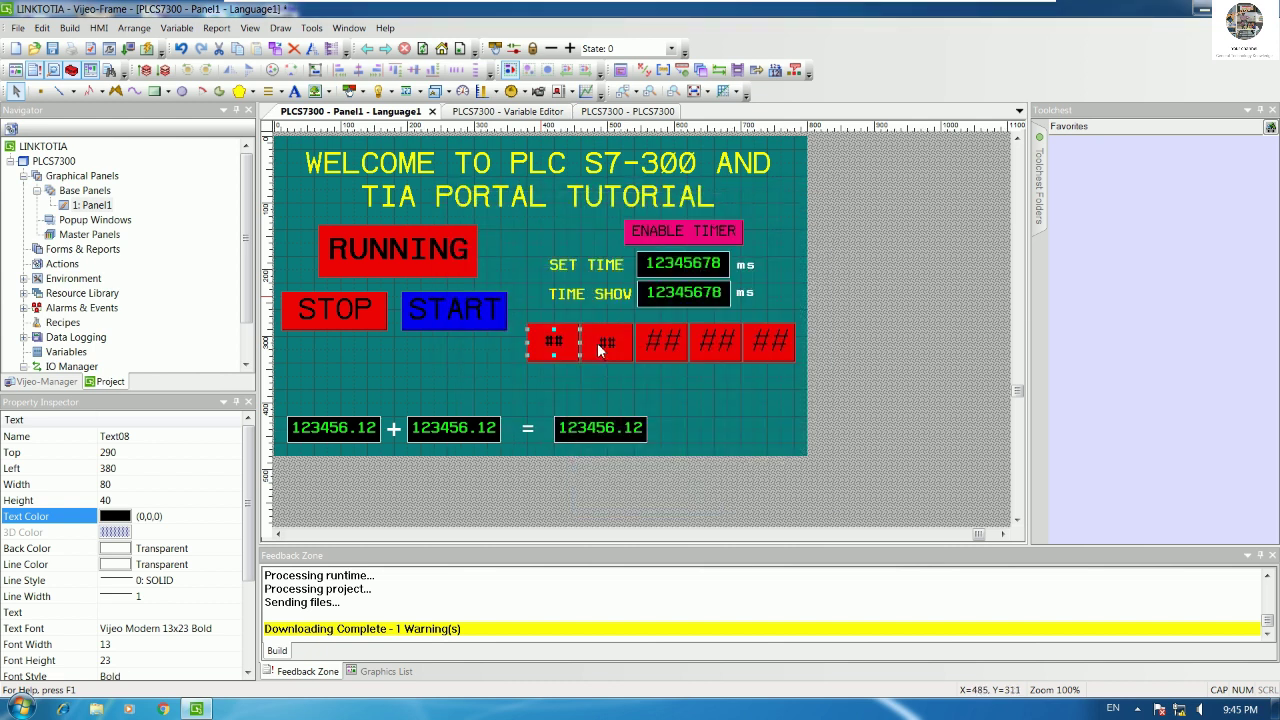
# Step: Set the font style of the second lamp's ## text to Bold
pyautogui.rightClick(597, 342)
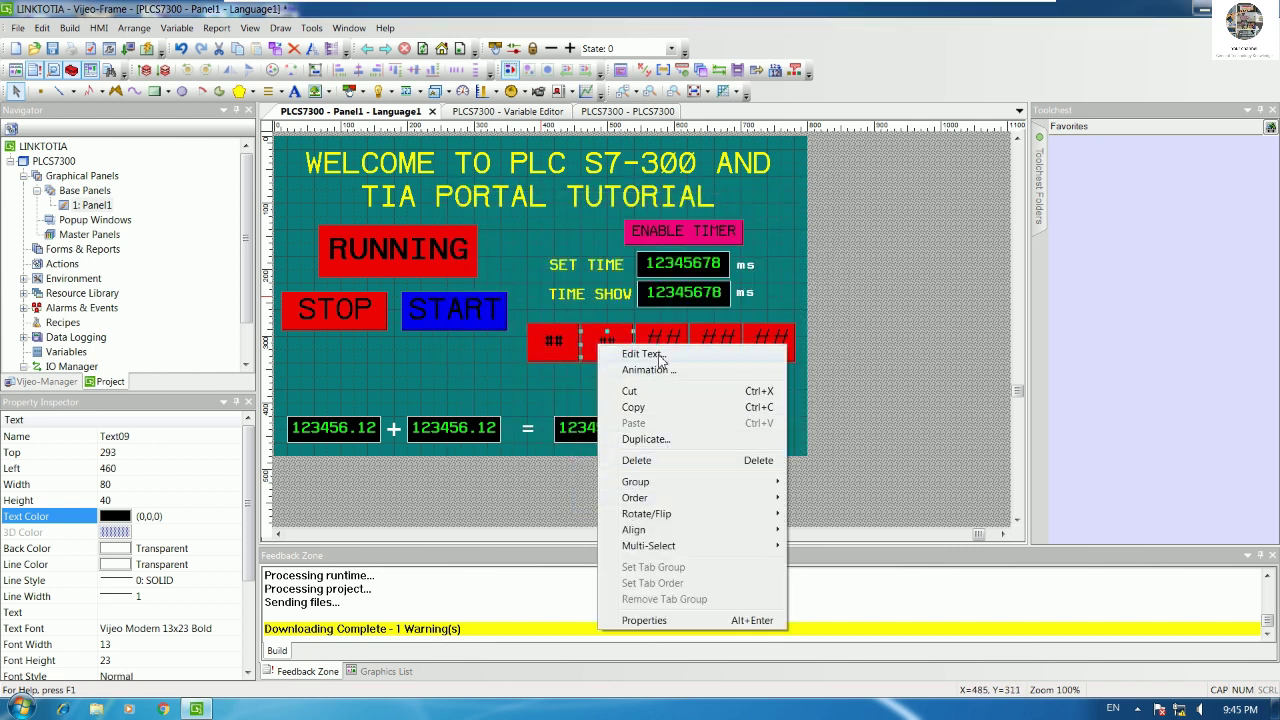
pyautogui.click(655, 354)
pyautogui.click(578, 270)
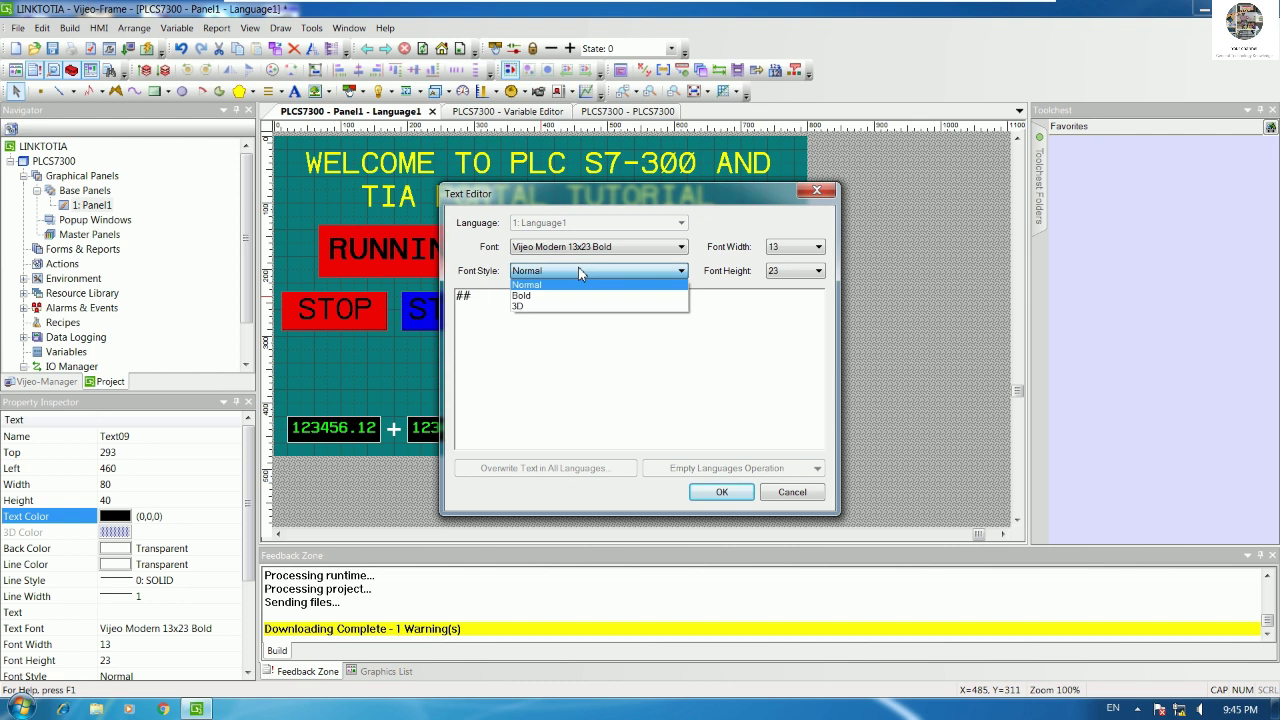
pyautogui.click(540, 296)
pyautogui.click(718, 488)
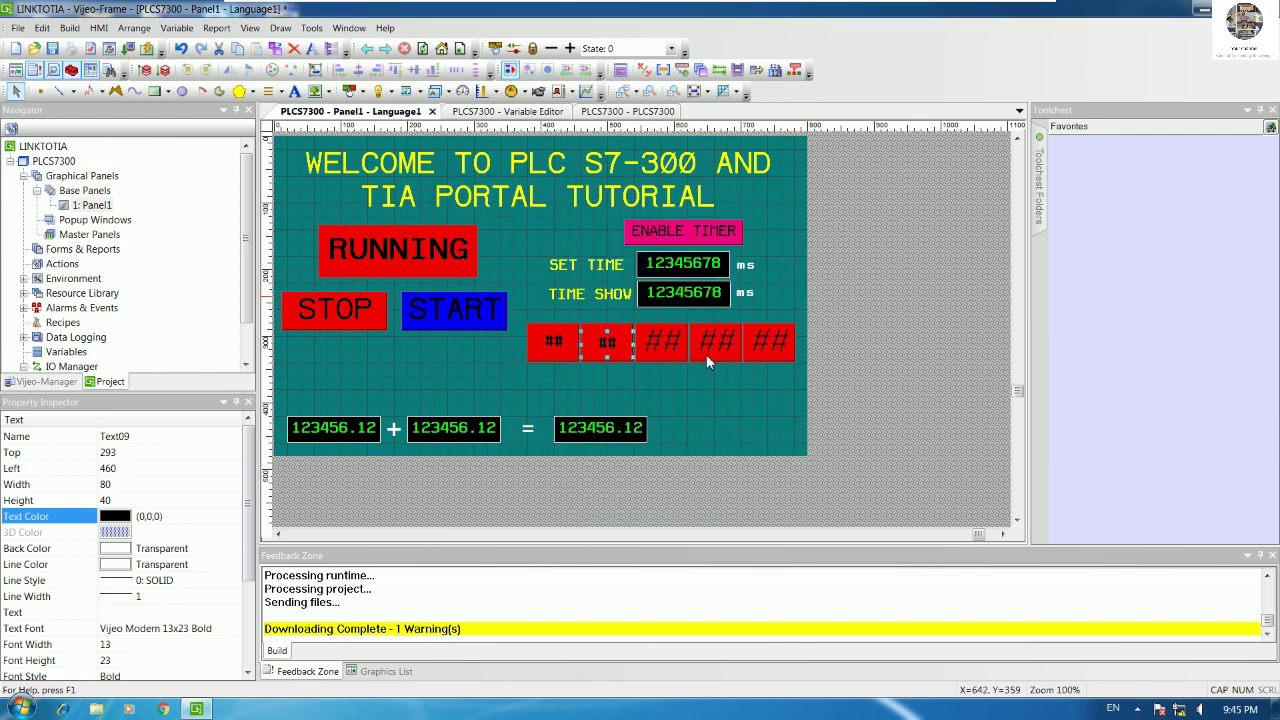
# Step: Change the third lamp's ## text to the Vijeo Modern 13x23 Bold font with the Bold font style
pyautogui.click(663, 334)
pyautogui.rightClick(663, 334)
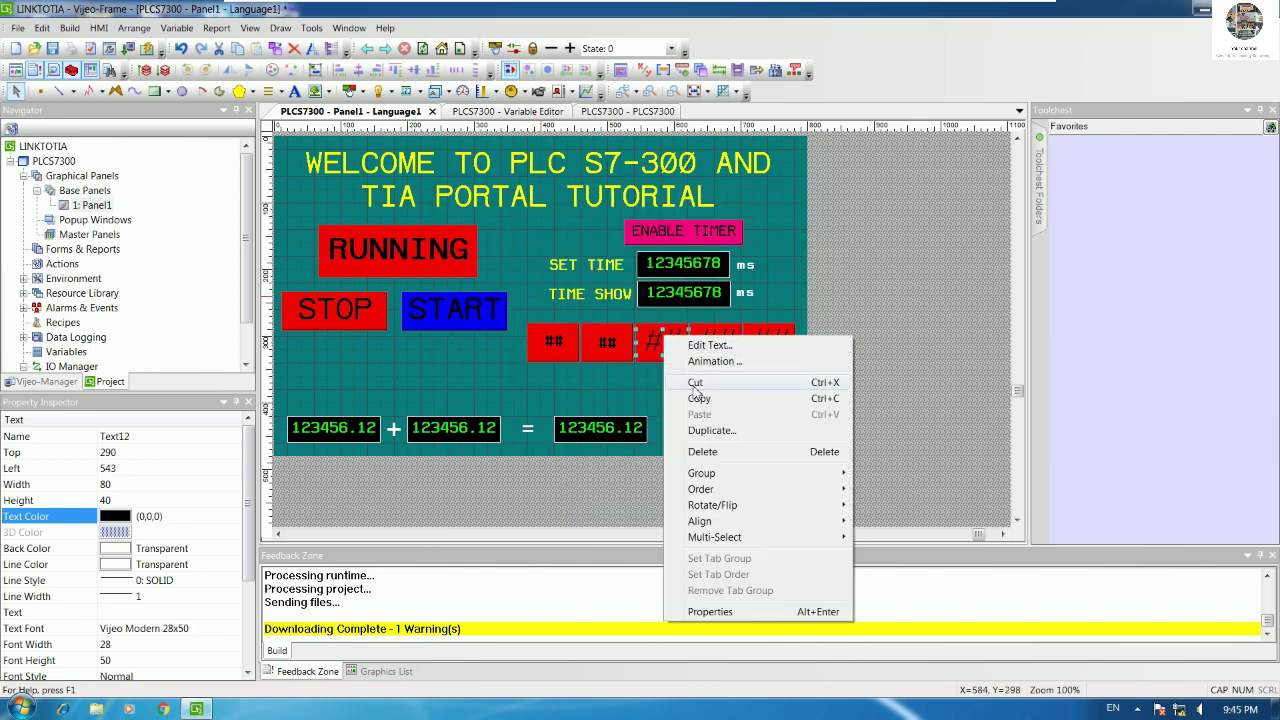
pyautogui.click(710, 345)
pyautogui.click(660, 247)
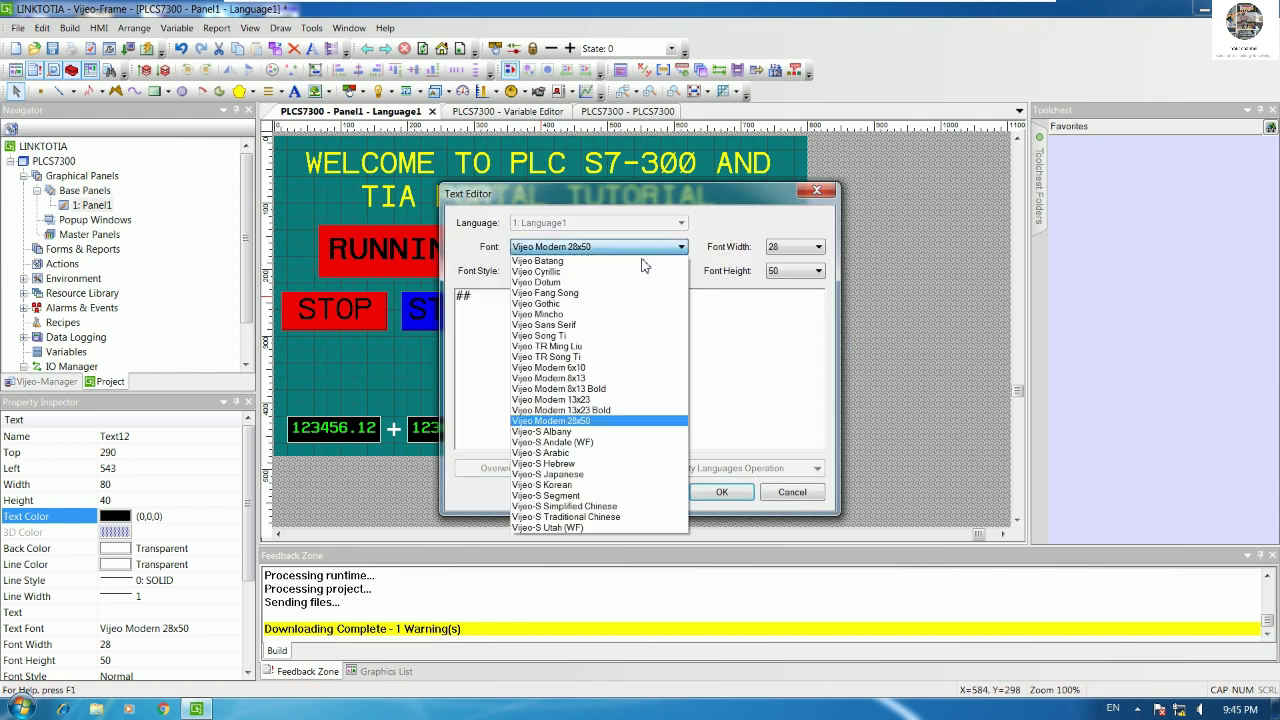
pyautogui.click(605, 411)
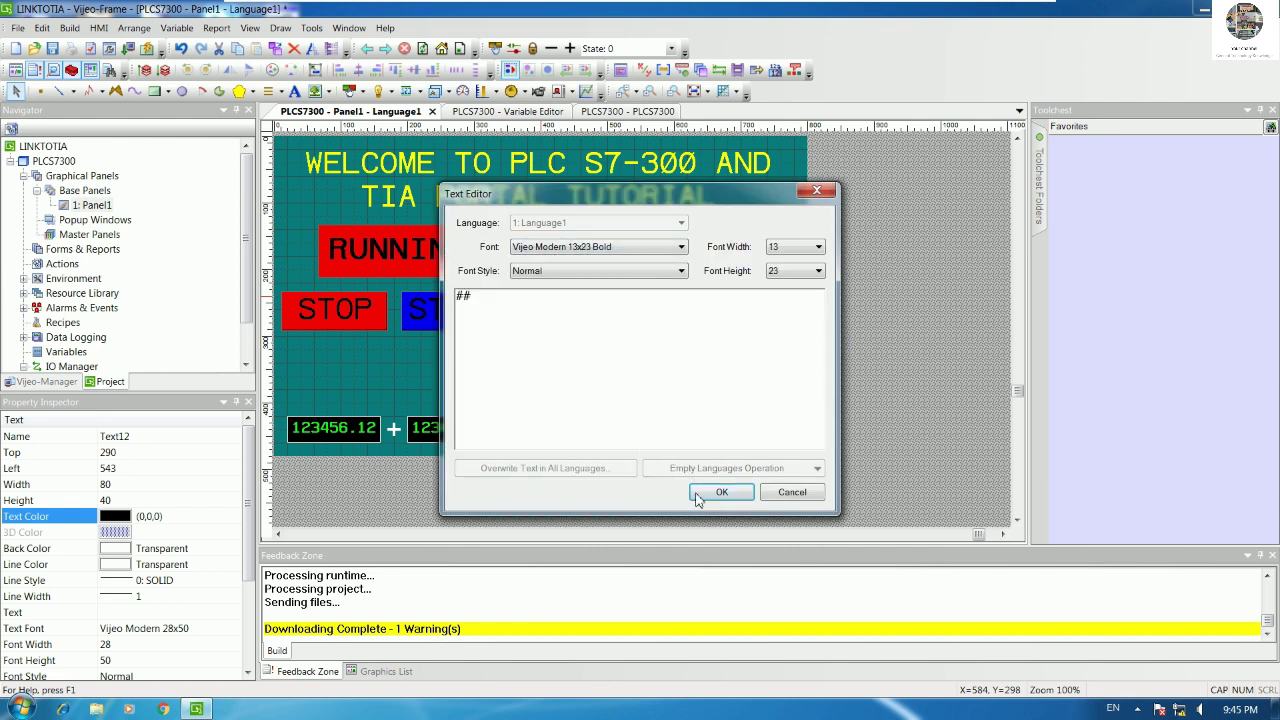
pyautogui.click(722, 492)
pyautogui.rightClick(664, 337)
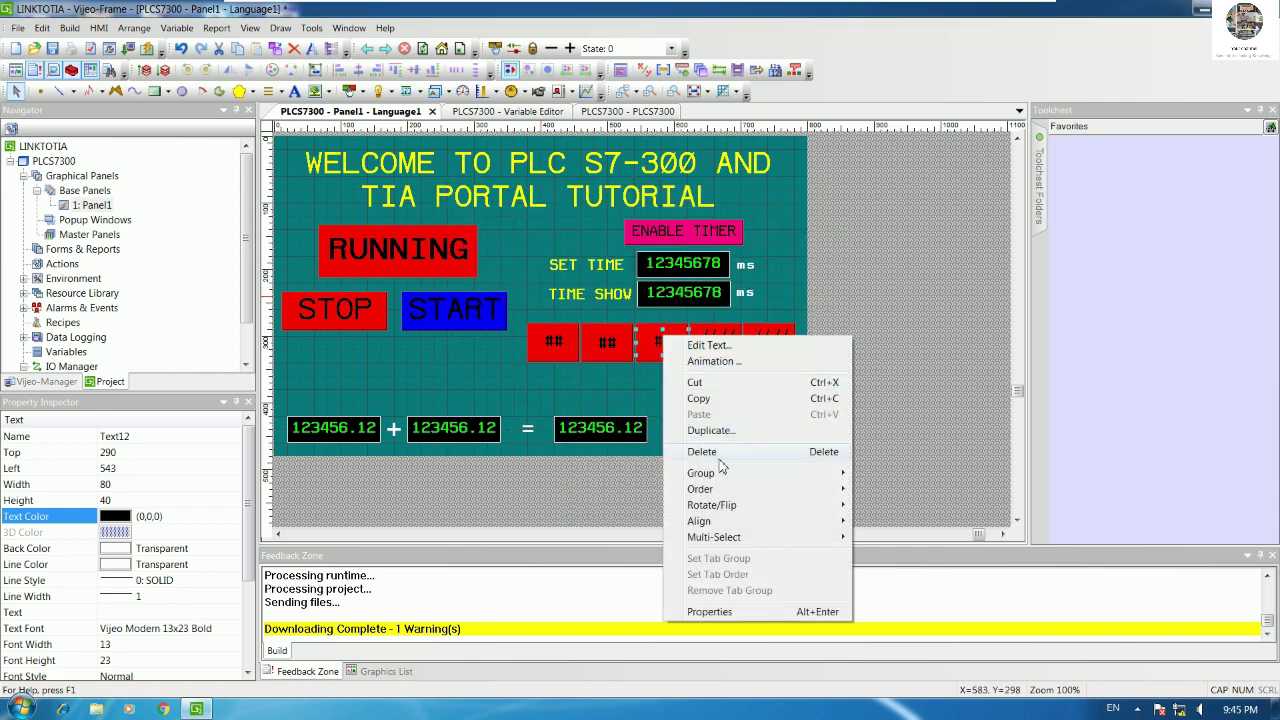
pyautogui.click(708, 345)
pyautogui.click(579, 270)
pyautogui.click(575, 291)
pyautogui.click(721, 492)
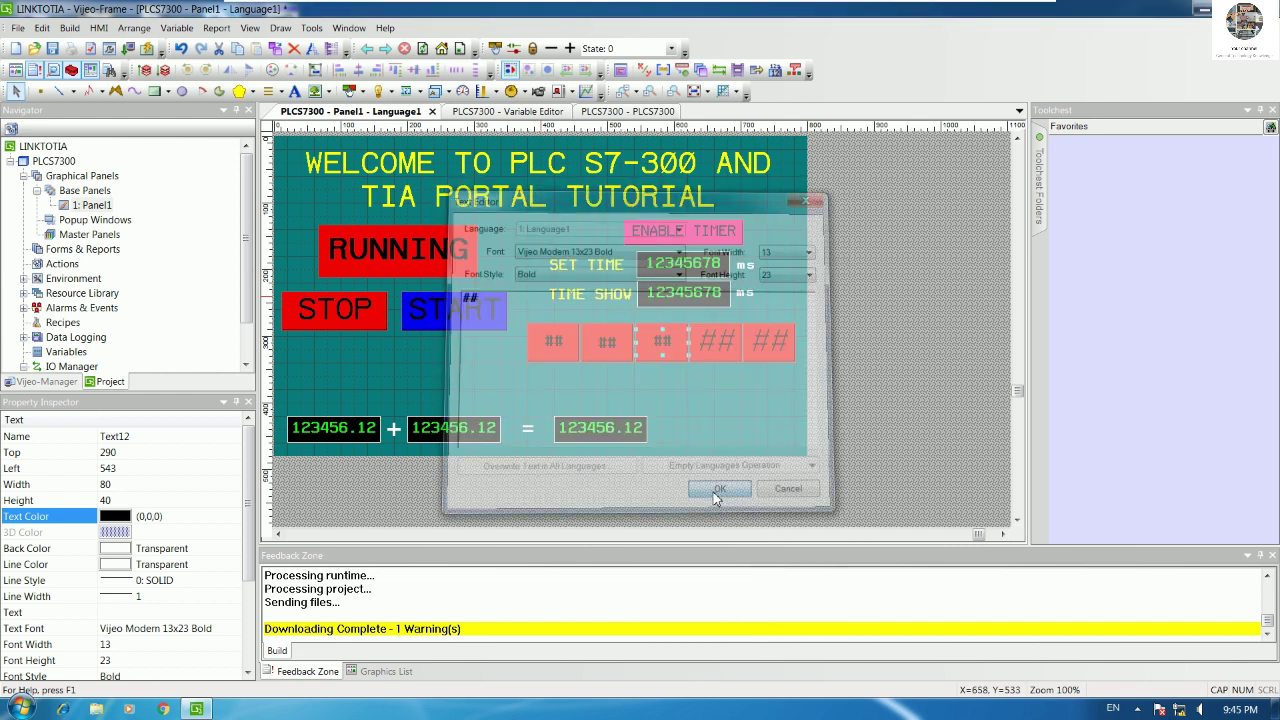
# Step: Change the fourth lamp's ## text to the Vijeo Modern 13x23 Bold font with the Bold font style
pyautogui.click(724, 336)
pyautogui.rightClick(724, 336)
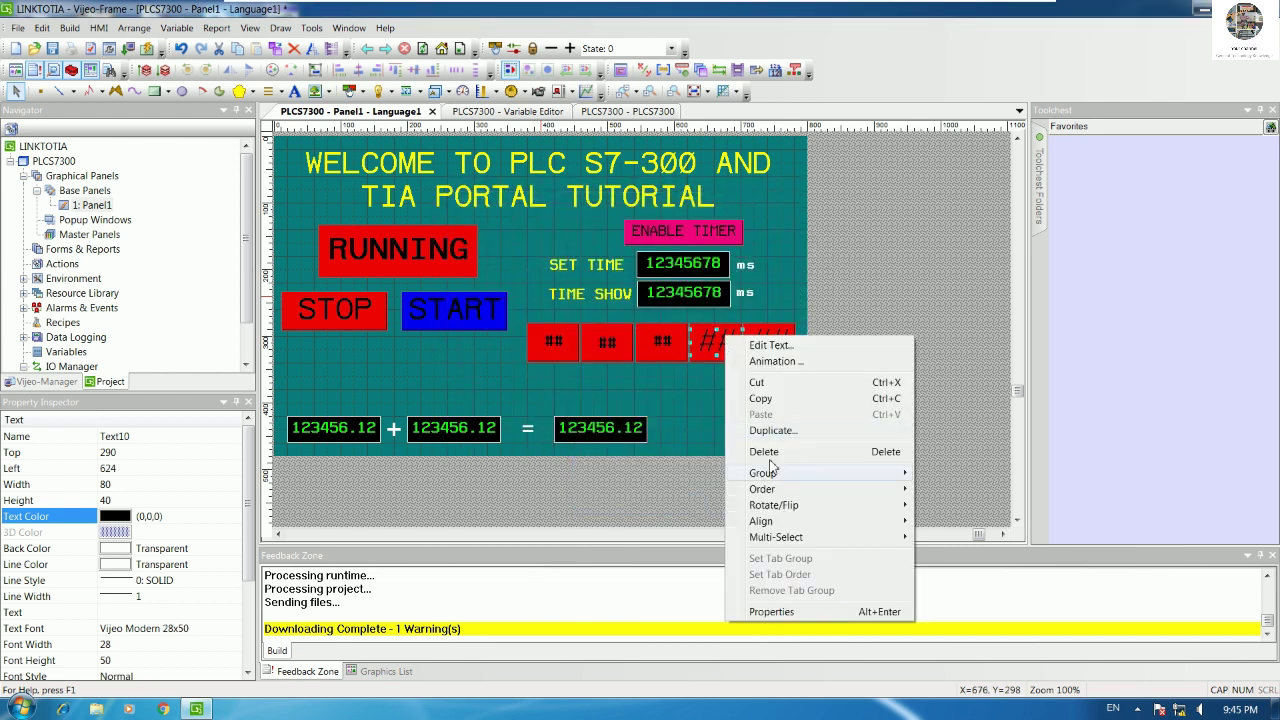
pyautogui.click(770, 345)
pyautogui.click(600, 247)
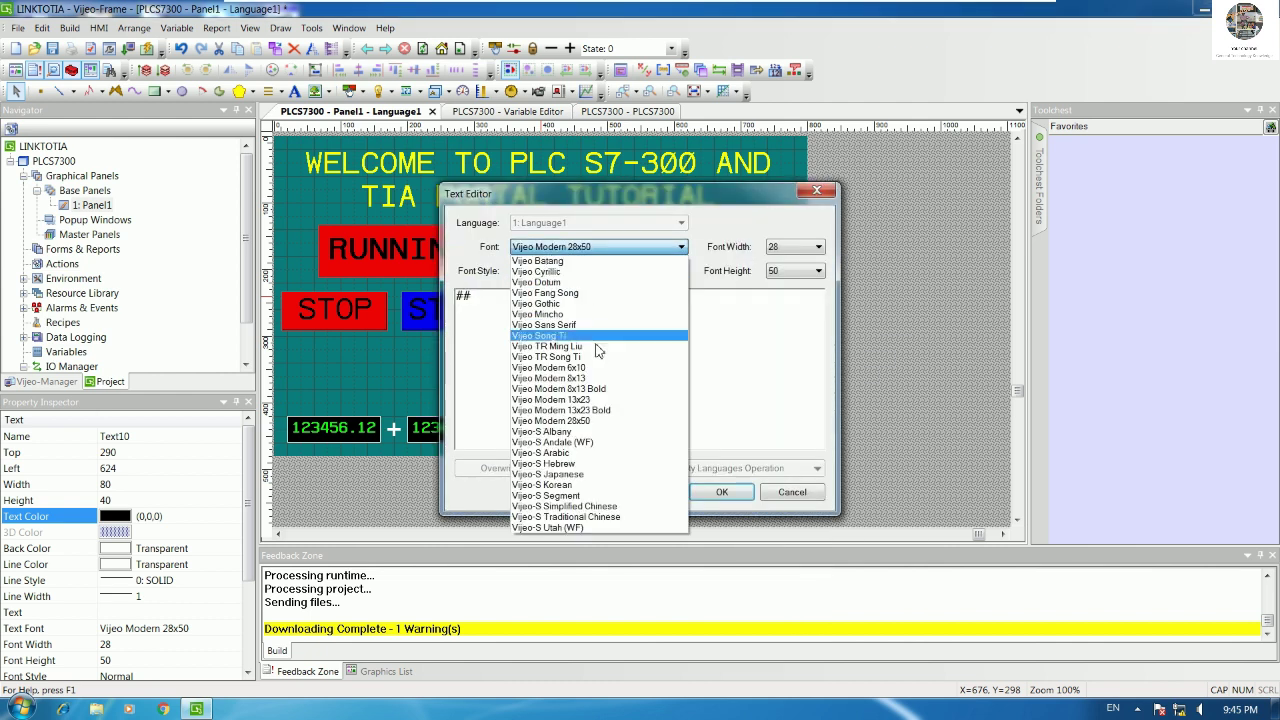
pyautogui.click(597, 410)
pyautogui.click(576, 273)
pyautogui.click(521, 296)
pyautogui.click(721, 492)
# Step: Give the fifth lamp's ## text the Bold font style and the Vijeo Modern 13x23 Bold font
pyautogui.click(760, 345)
pyautogui.rightClick(760, 345)
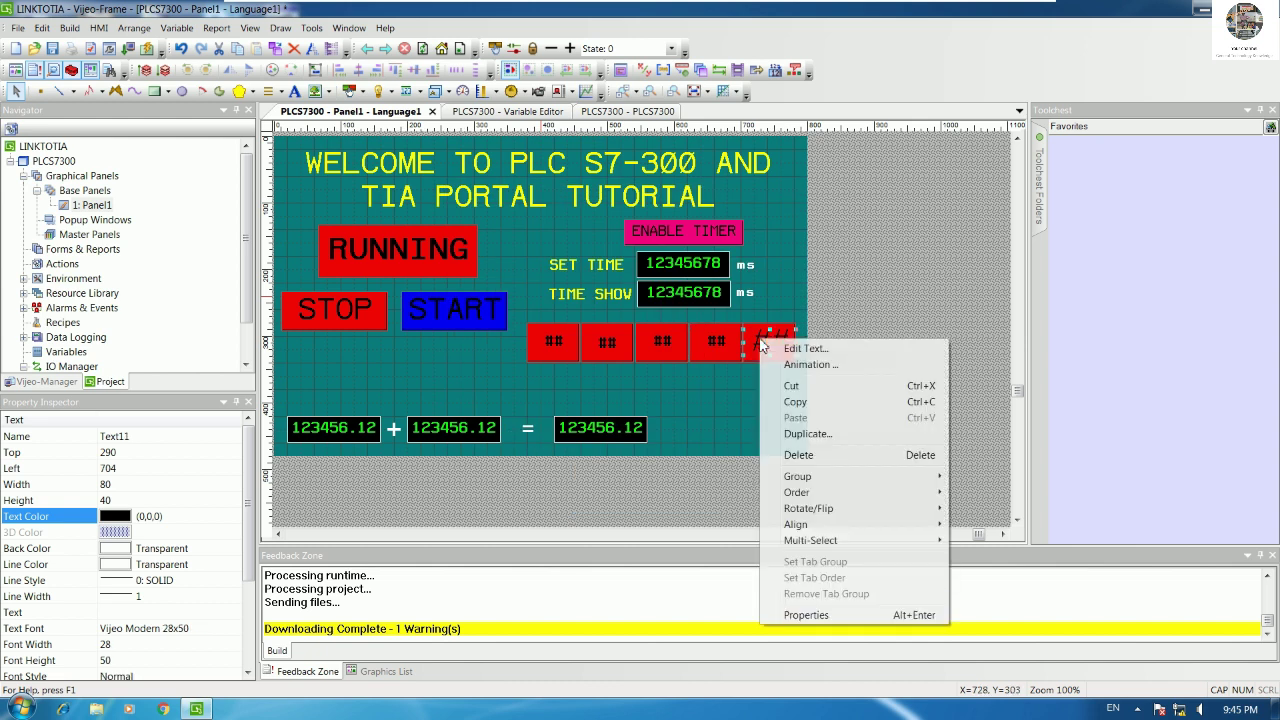
pyautogui.click(795, 348)
pyautogui.click(596, 271)
pyautogui.click(556, 297)
pyautogui.click(590, 247)
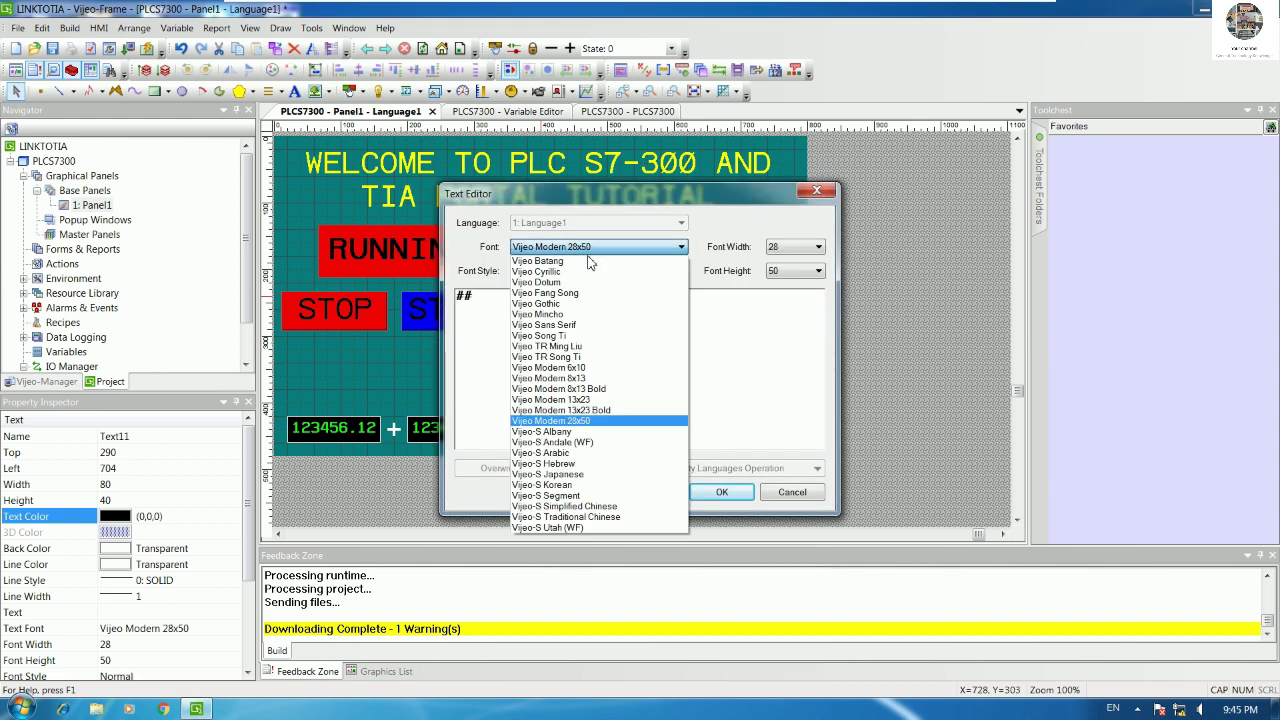
pyautogui.click(595, 410)
pyautogui.click(721, 490)
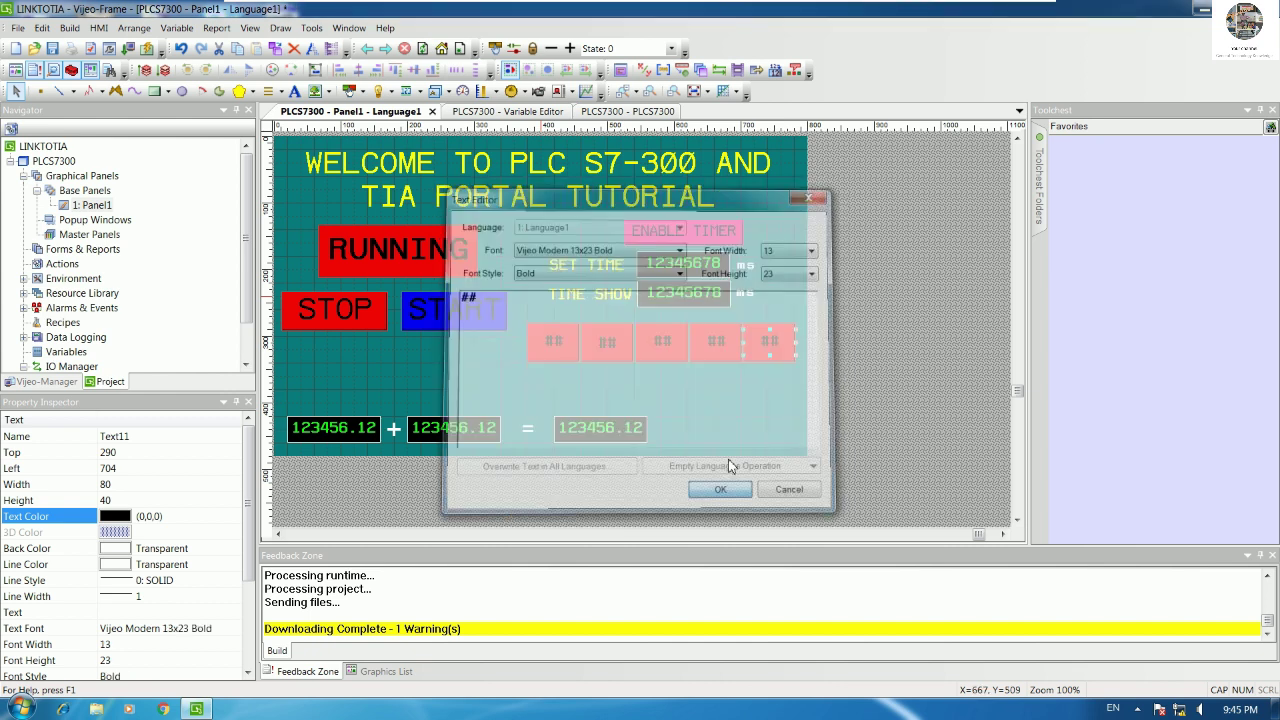
pyautogui.click(751, 402)
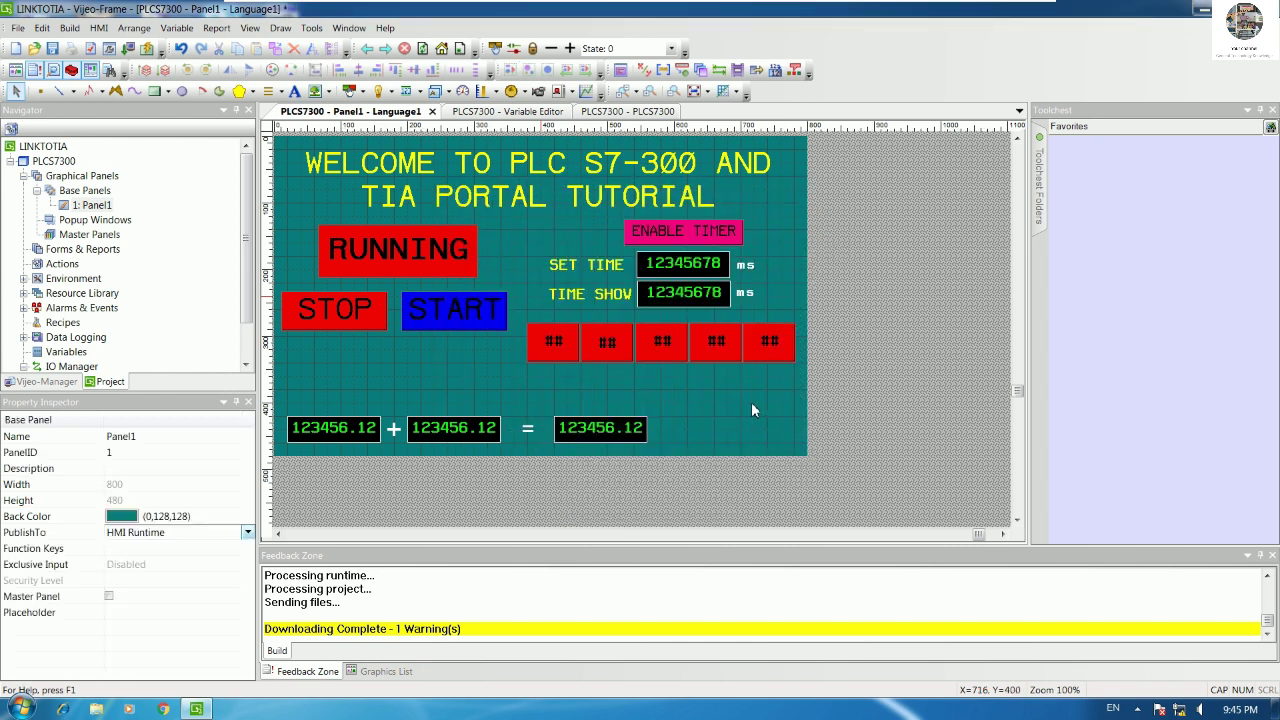
# Step: Check which variable is assigned in the RUNNING lamp's settings and close them without changes
pyautogui.doubleClick(460, 259)
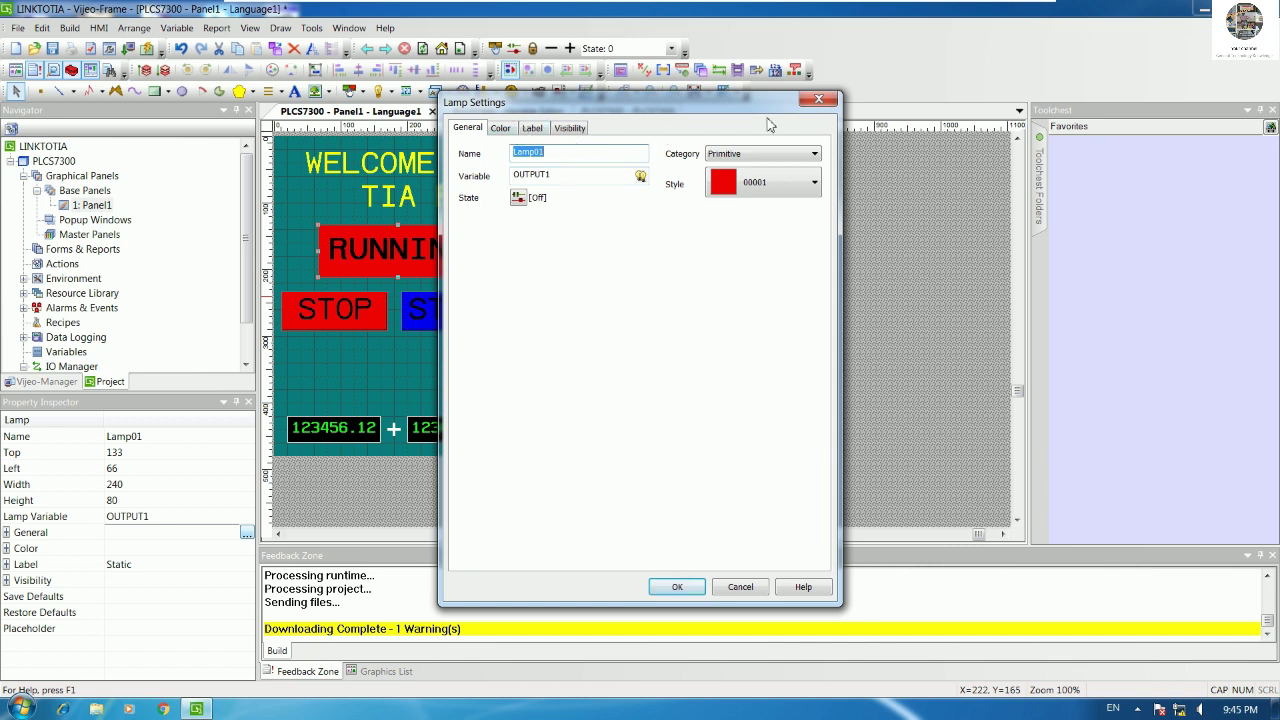
pyautogui.click(818, 99)
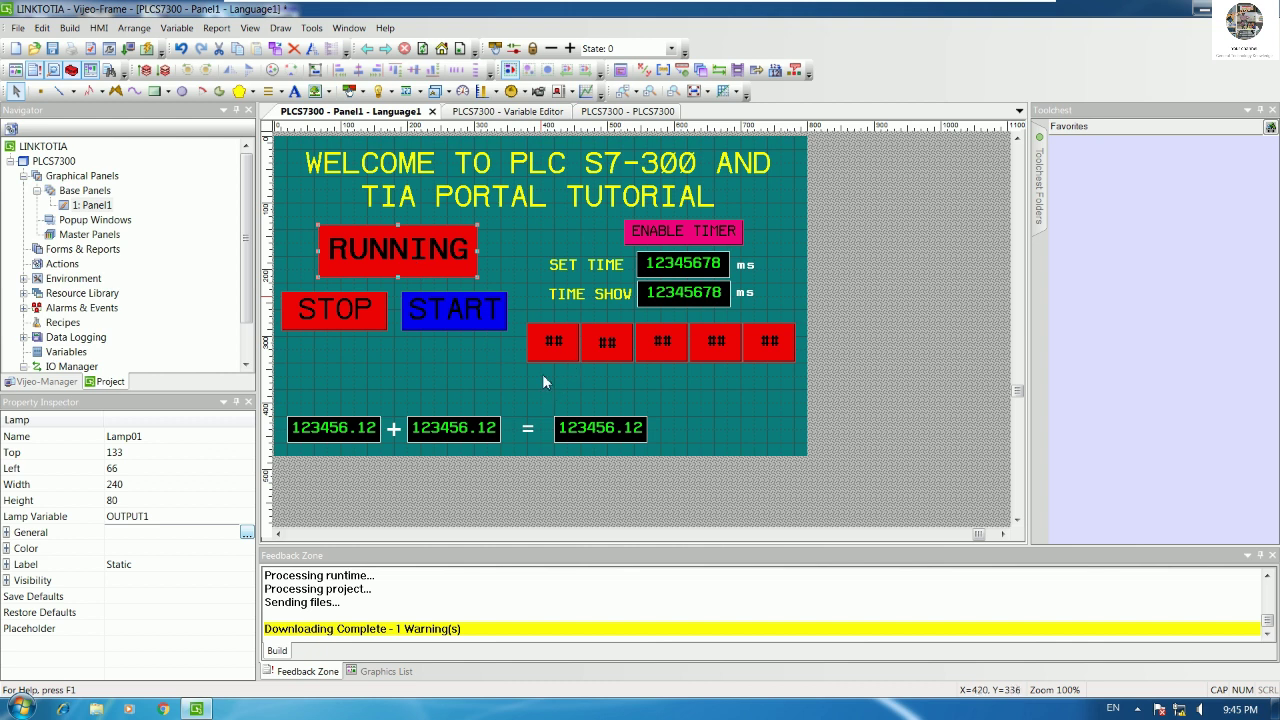
# Step: Copy the variable name OUTPUT1 from the large RUNNING lamp's settings and close them without changes
pyautogui.click(553, 340)
pyautogui.click(417, 253)
pyautogui.doubleClick(416, 250)
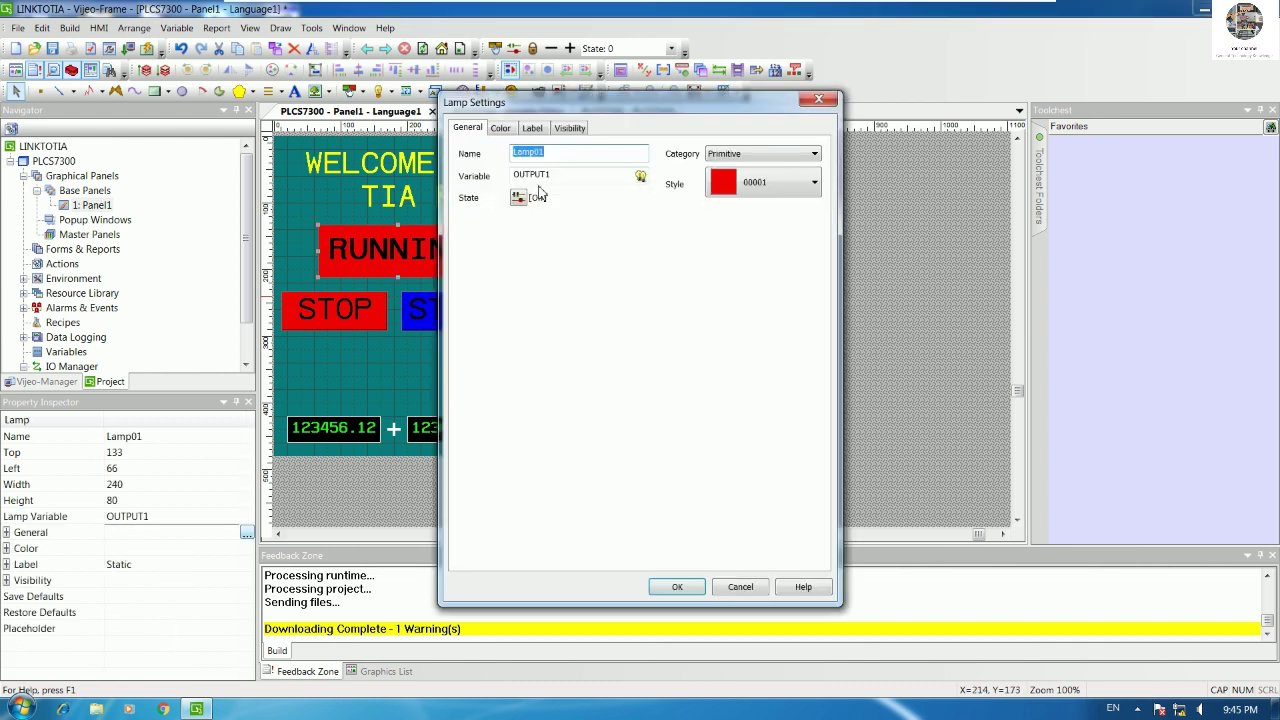
pyautogui.press('Tab')
pyautogui.hotkey('ctrl', 'c')
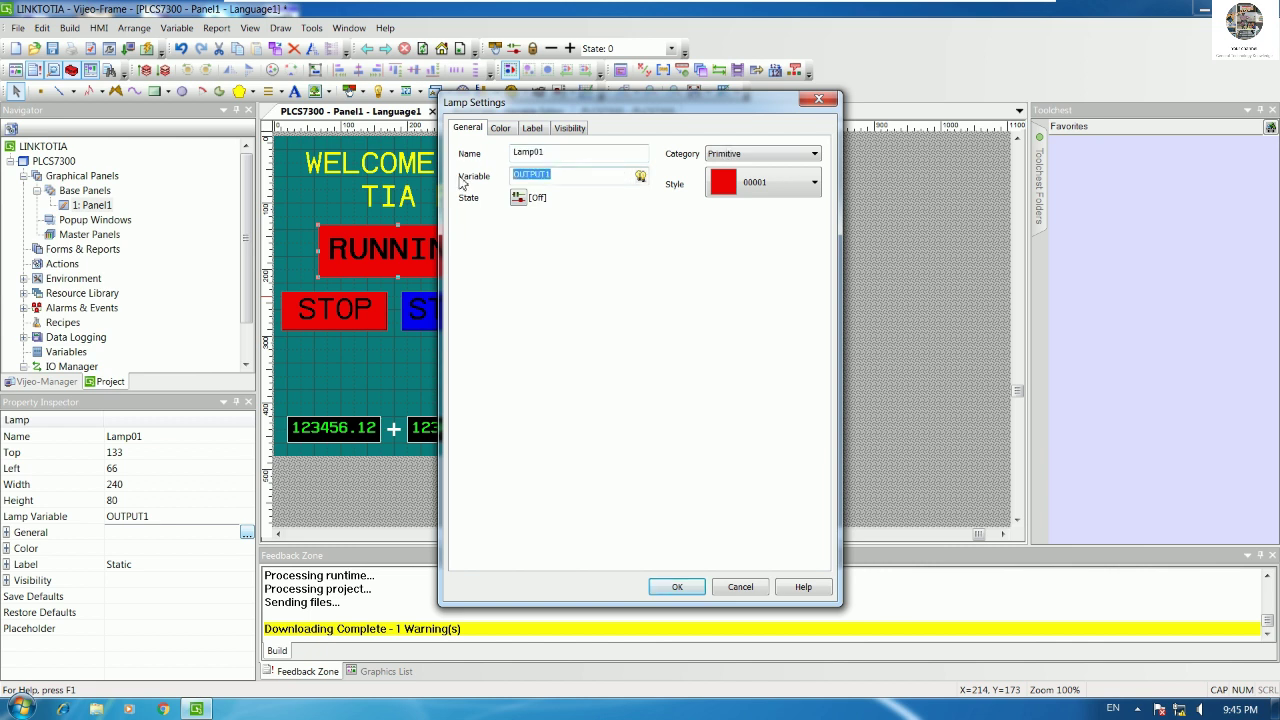
pyautogui.click(825, 106)
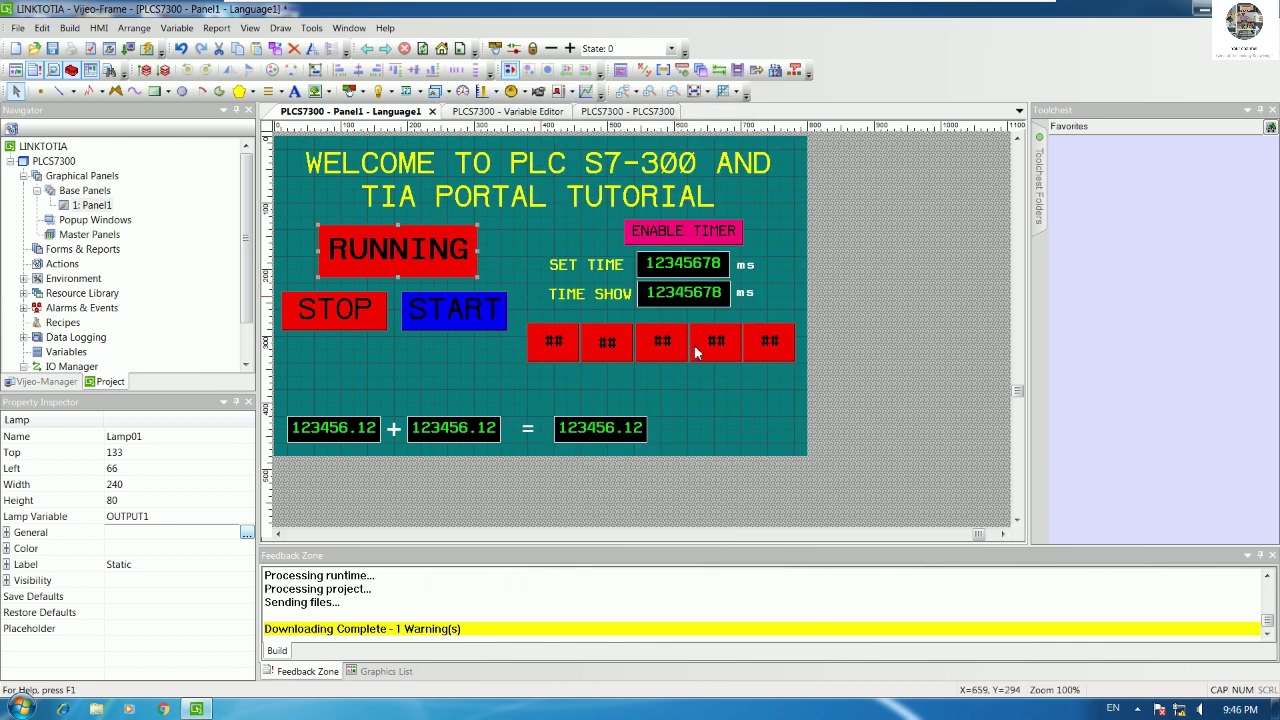
# Step: Duplicate the first small lamp's ## text into the free area below START and link the copy's value animation to OUTPUT1
pyautogui.click(558, 345)
pyautogui.moveTo(481, 349); pyautogui.dragTo(462, 352)
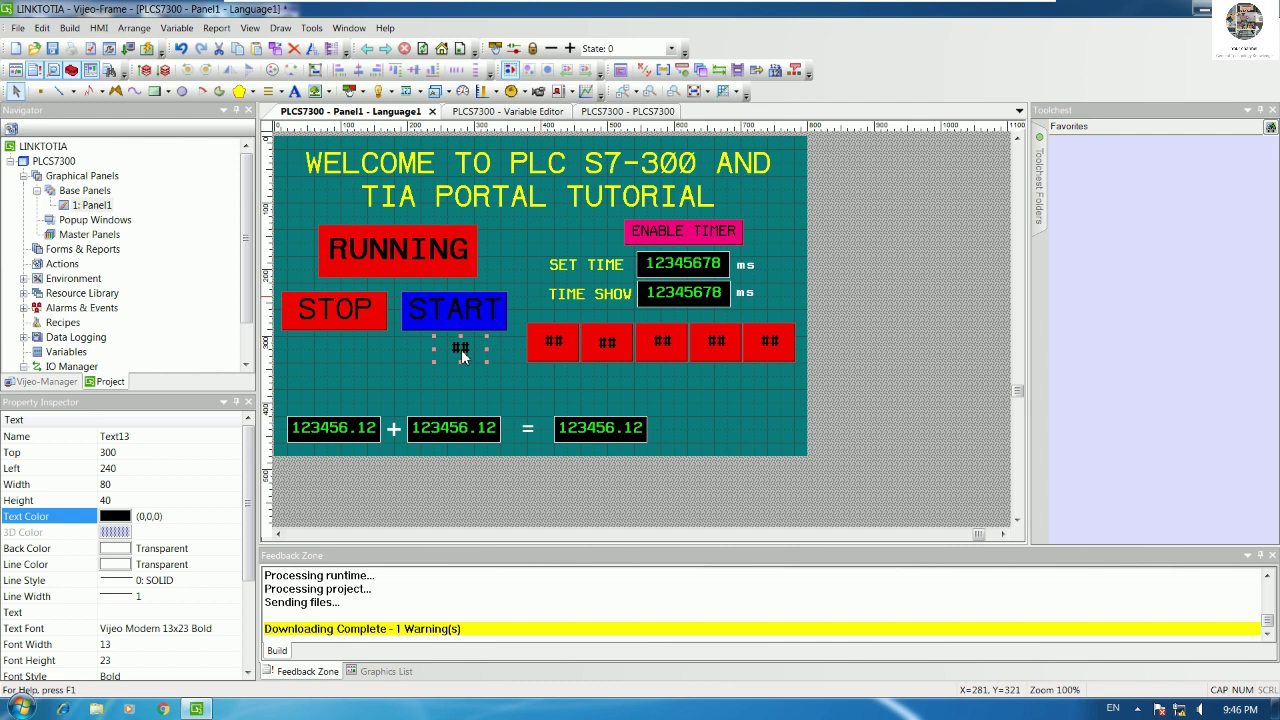
pyautogui.doubleClick(462, 356)
pyautogui.moveTo(548, 257); pyautogui.dragTo(440, 256)
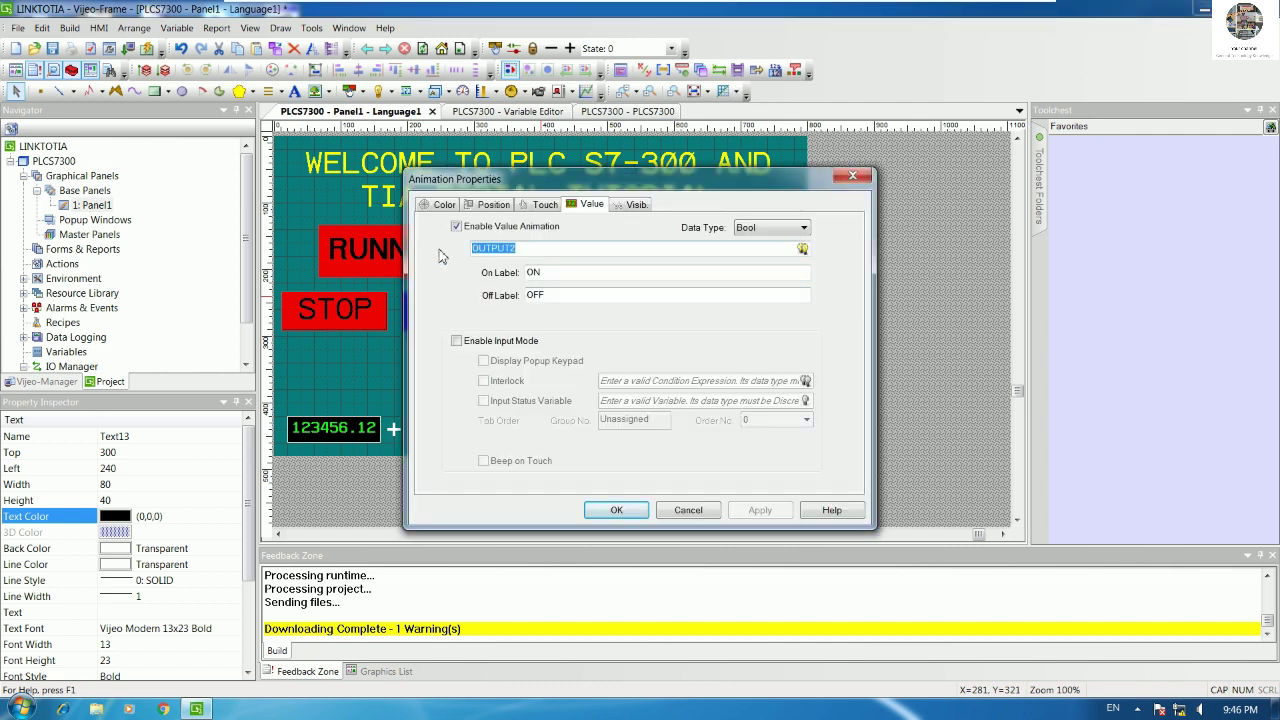
pyautogui.hotkey('ctrl', 'v')
pyautogui.click(616, 510)
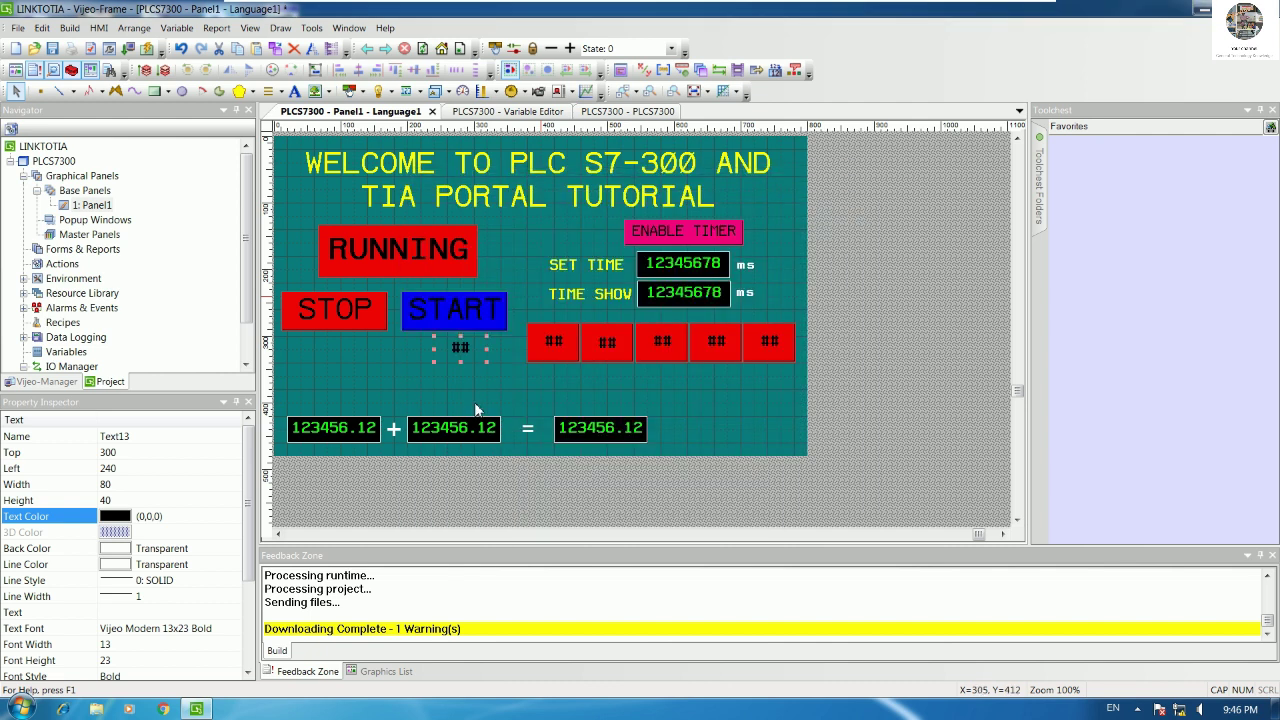
pyautogui.click(476, 409)
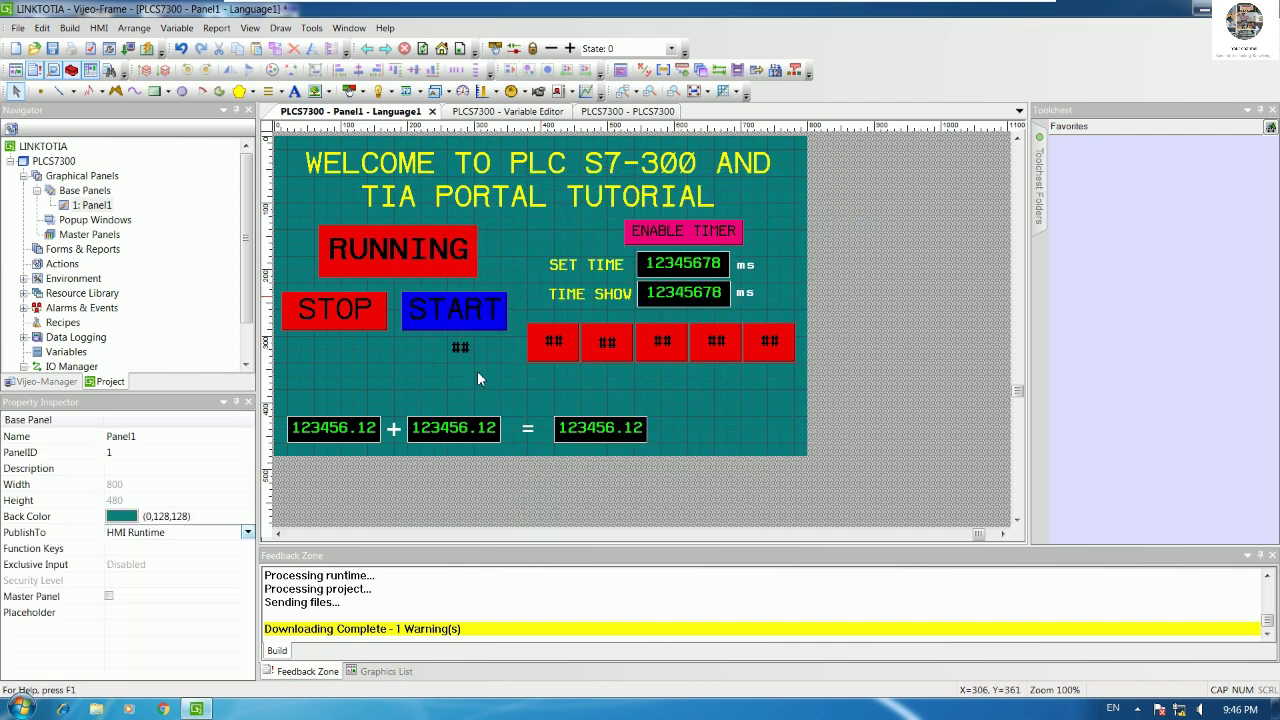
# Step: Clear the RUNNING label text in the large red lamp's settings
pyautogui.click(443, 245)
pyautogui.doubleClick(433, 248)
pyautogui.click(500, 127)
pyautogui.click(481, 129)
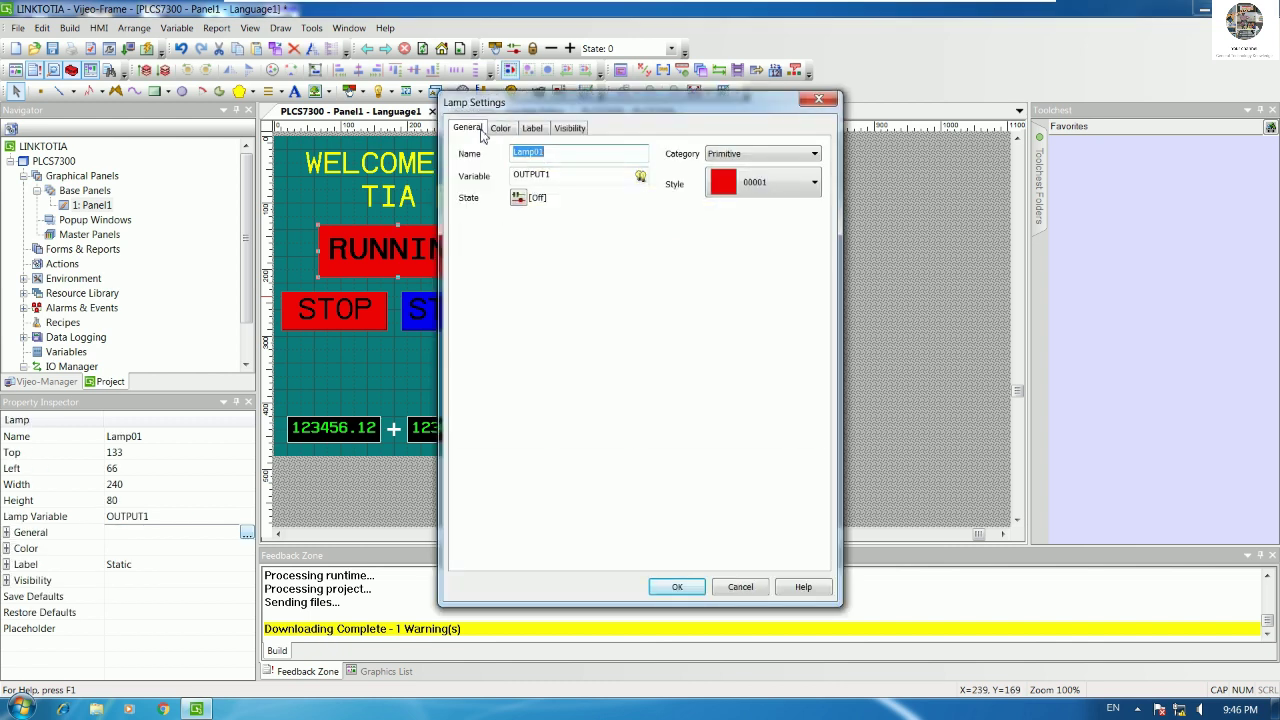
pyautogui.click(530, 129)
pyautogui.moveTo(570, 297); pyautogui.dragTo(429, 314)
pyautogui.press('Delete')
pyautogui.click(675, 587)
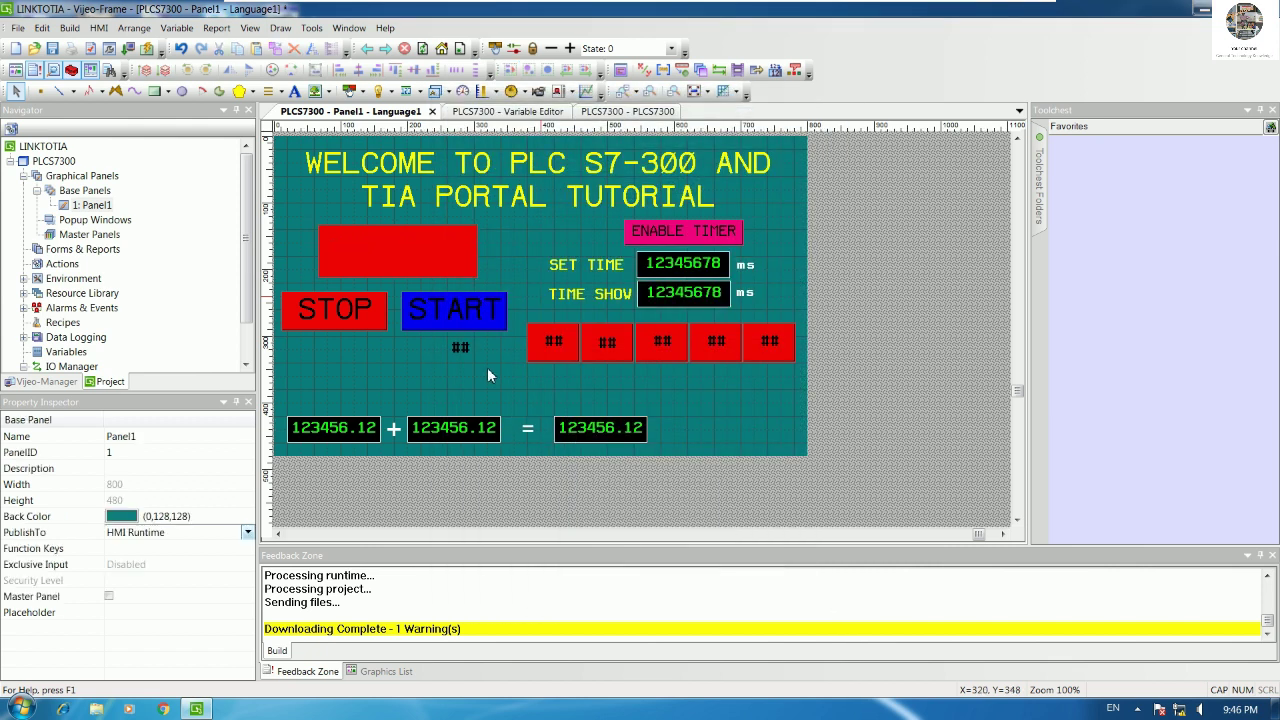
# Step: Move the duplicated ## text onto the middle of the large red lamp and enlarge it to about 101 by 46
pyautogui.moveTo(466, 346); pyautogui.dragTo(407, 252)
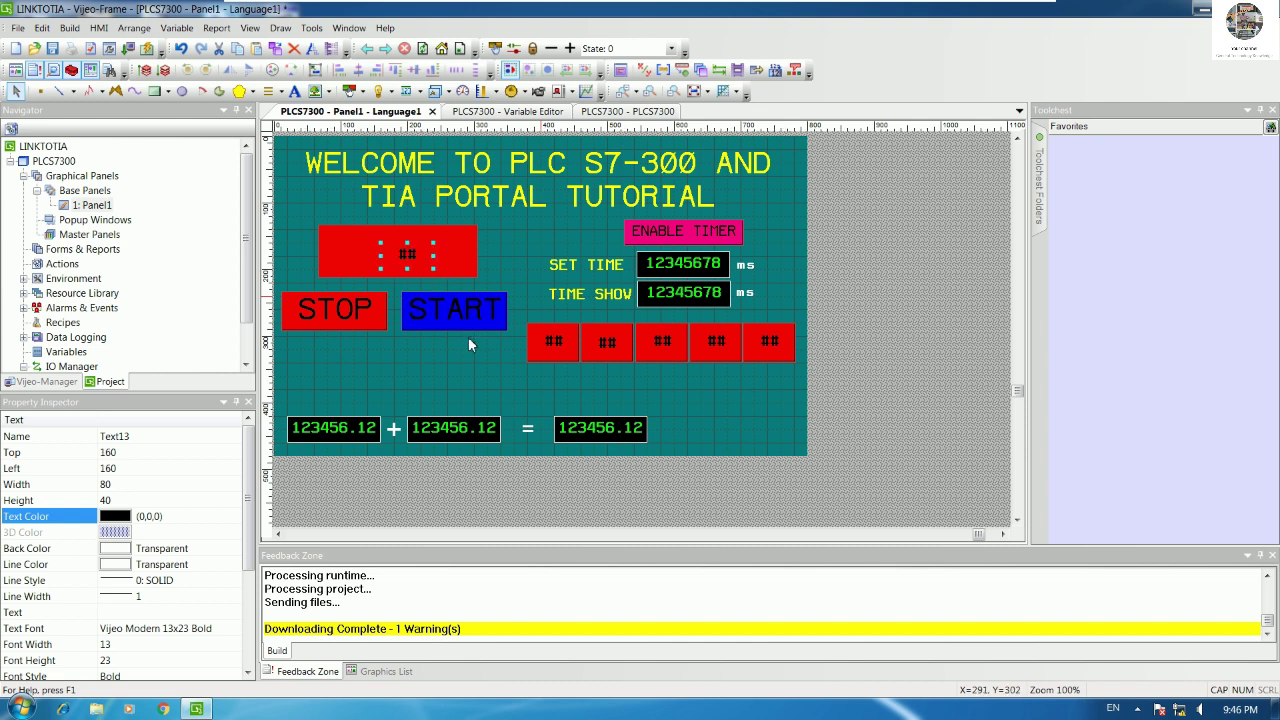
pyautogui.press('Up')
pyautogui.press('Up')
pyautogui.press('Up')
pyautogui.press('Up')
pyautogui.press('Up')
pyautogui.press('Up')
pyautogui.moveTo(432, 264); pyautogui.dragTo(445, 269)
pyautogui.moveTo(391, 256); pyautogui.dragTo(391, 256)
pyautogui.press('Right')
pyautogui.press('Right')
pyautogui.press('Up')
pyautogui.press('Right')
pyautogui.press('Right')
pyautogui.press('Right')
# Step: Set the large lamp's ## text to show RUNNING as its On Label and STOPPED as its Off Label
pyautogui.doubleClick(397, 265)
pyautogui.doubleClick(538, 272)
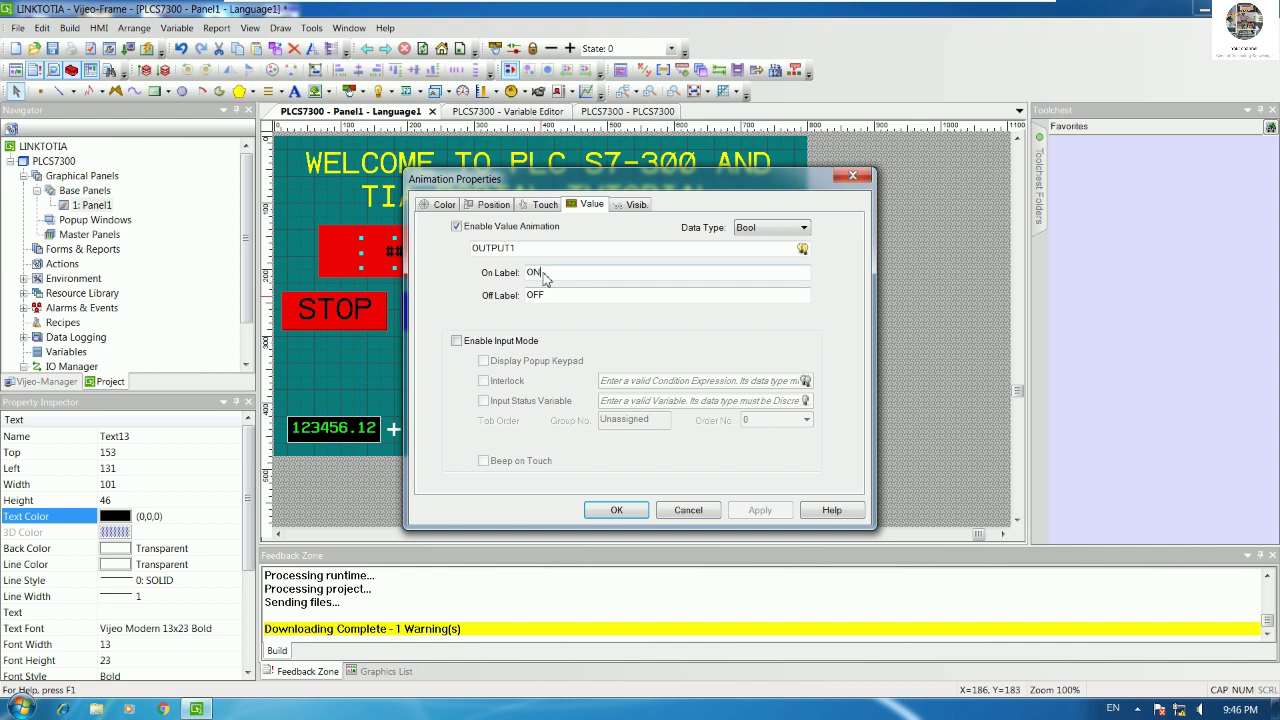
pyautogui.write('RUNNING')
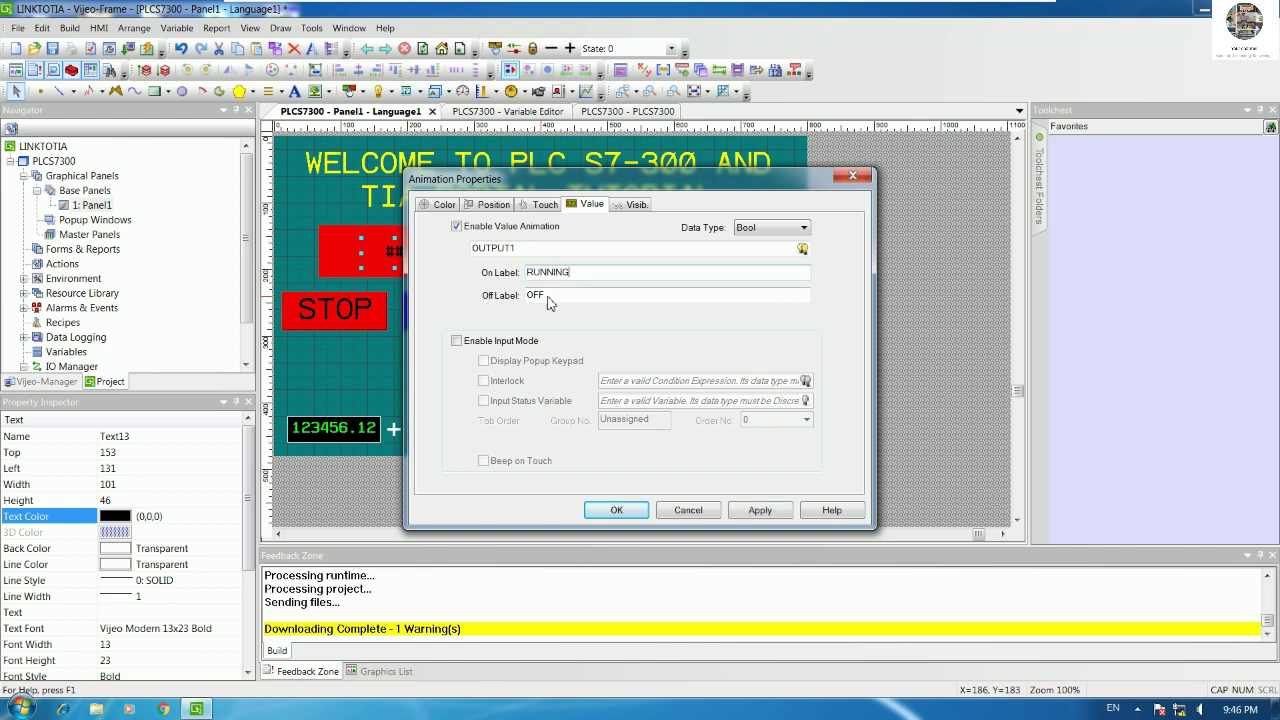
pyautogui.press('Tab')
pyautogui.write('S')
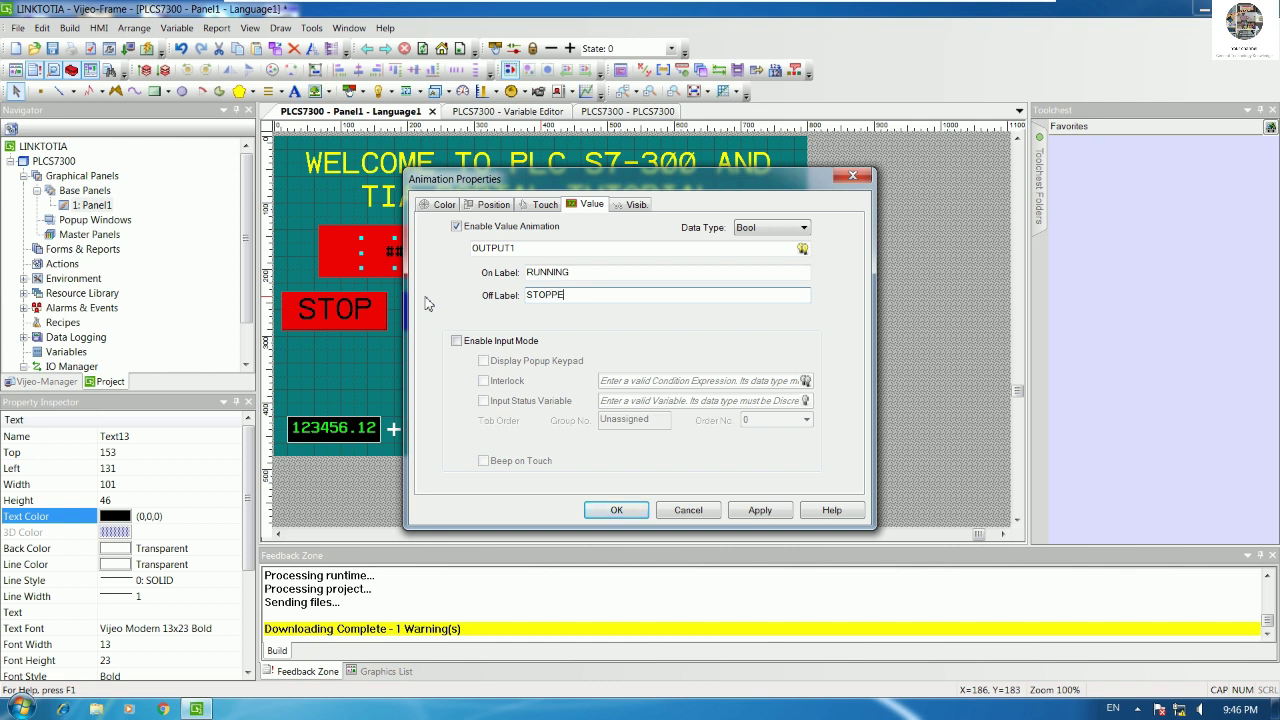
pyautogui.click(614, 510)
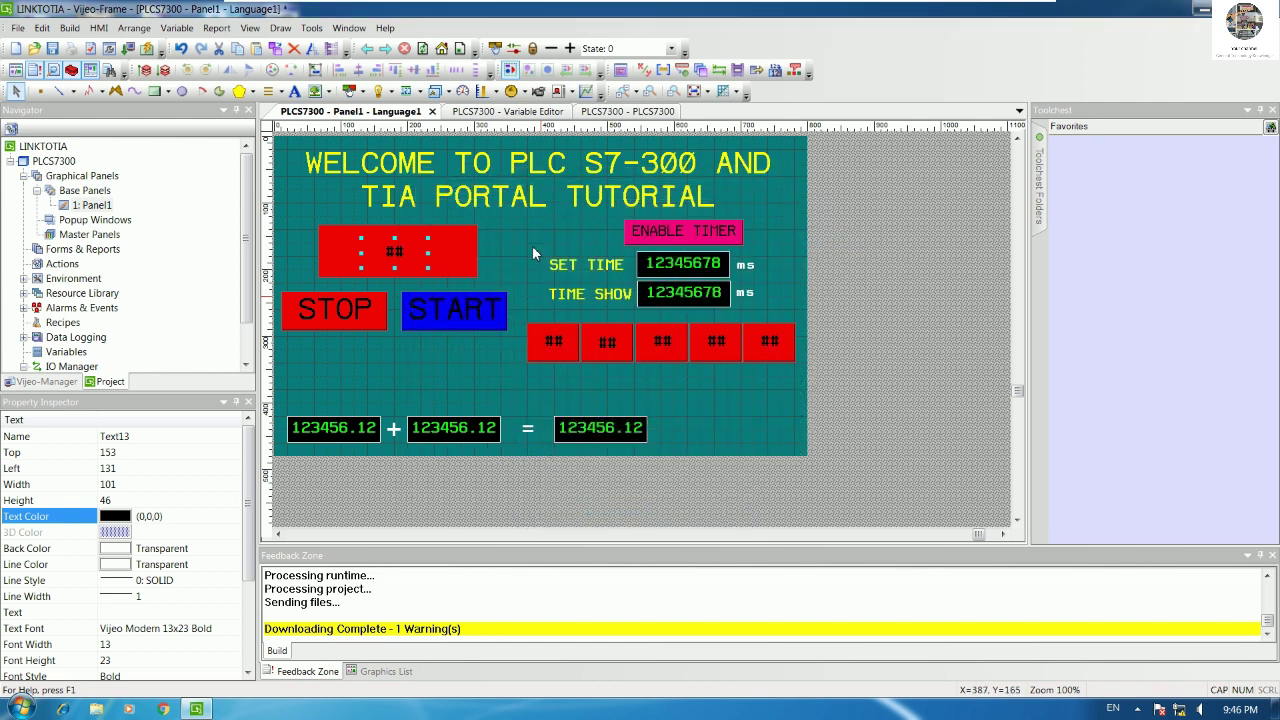
# Step: Nudge the ## text slightly up and right to centre it on the large red lamp, and save the project
pyautogui.click(532, 245)
pyautogui.click(395, 250)
pyautogui.press('Up')
pyautogui.press('Up')
pyautogui.press('Up')
pyautogui.press('Right')
pyautogui.press('Right')
pyautogui.click(528, 276)
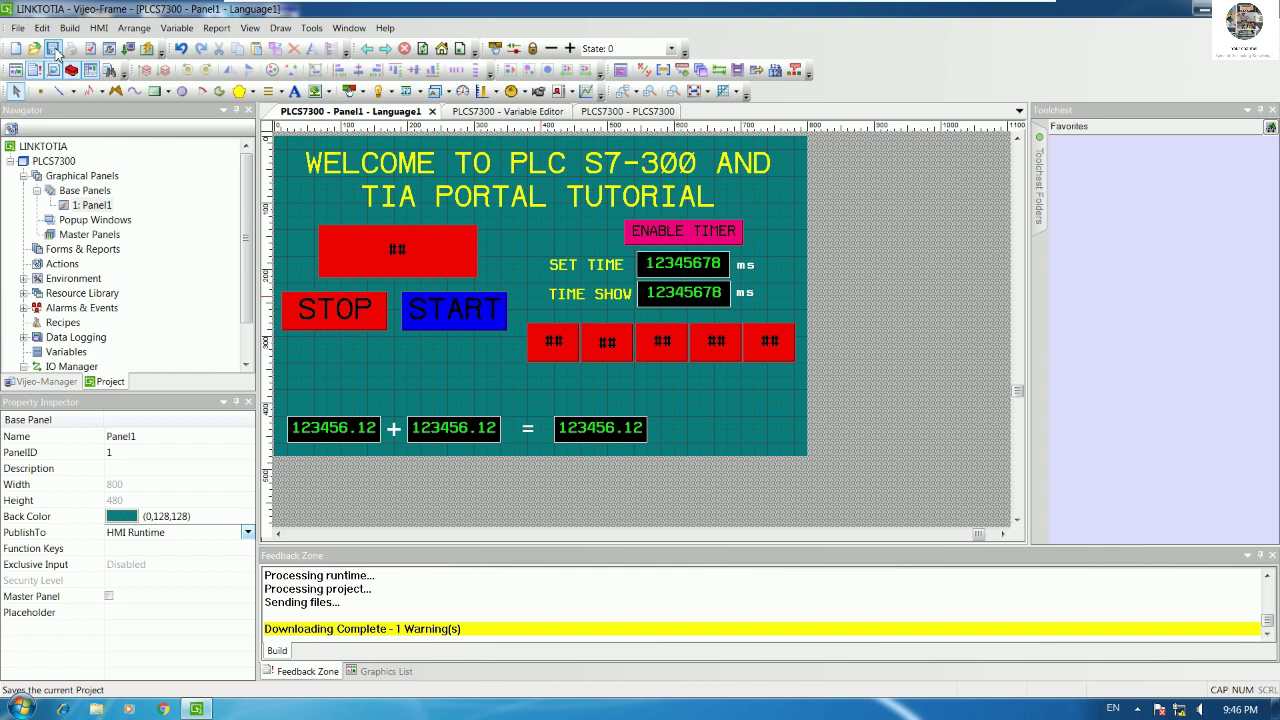
# Step: Close the simulation and download the project to the HMI, deleting all run-time data and agreeing to save the project
pyautogui.click(147, 48)
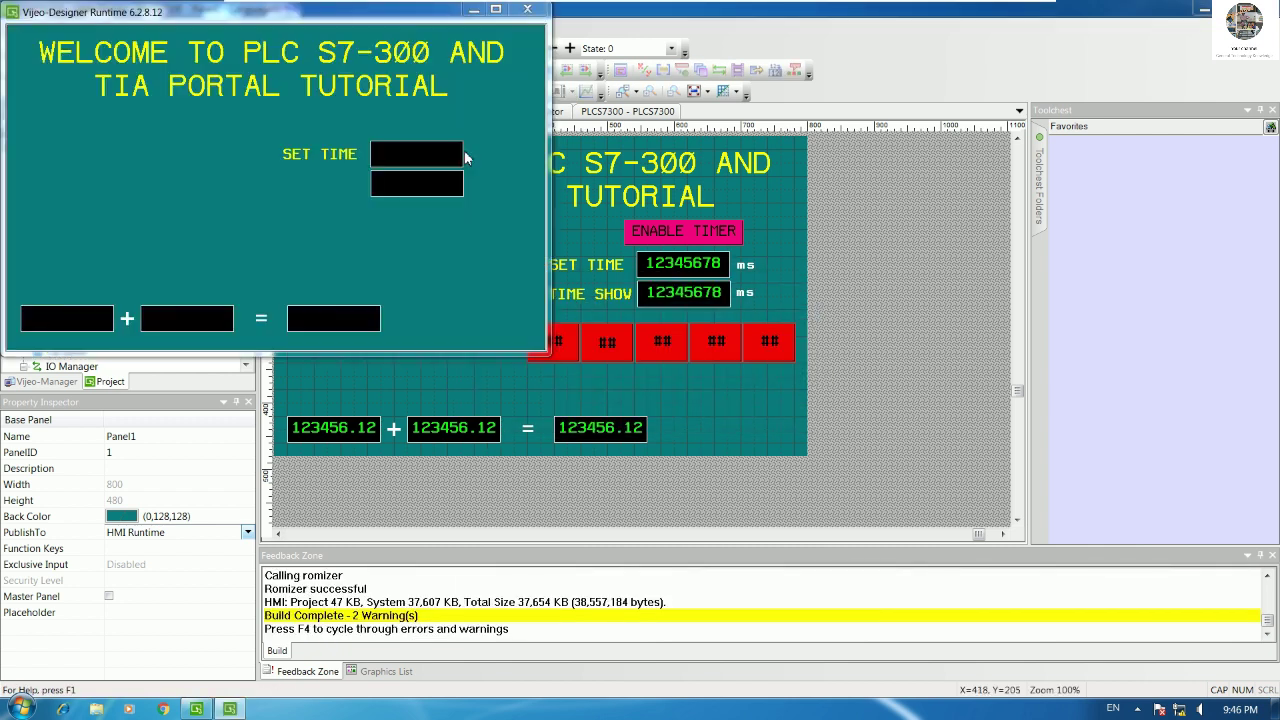
pyautogui.click(527, 9)
pyautogui.click(128, 48)
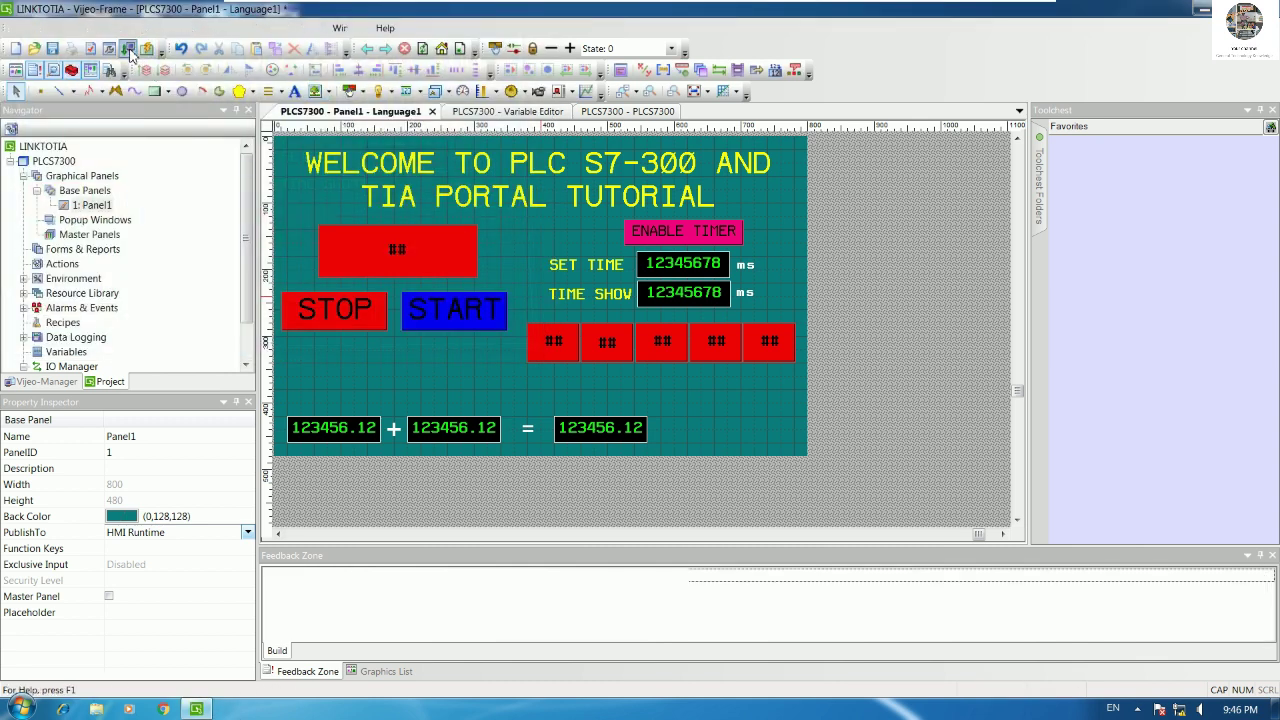
pyautogui.click(690, 427)
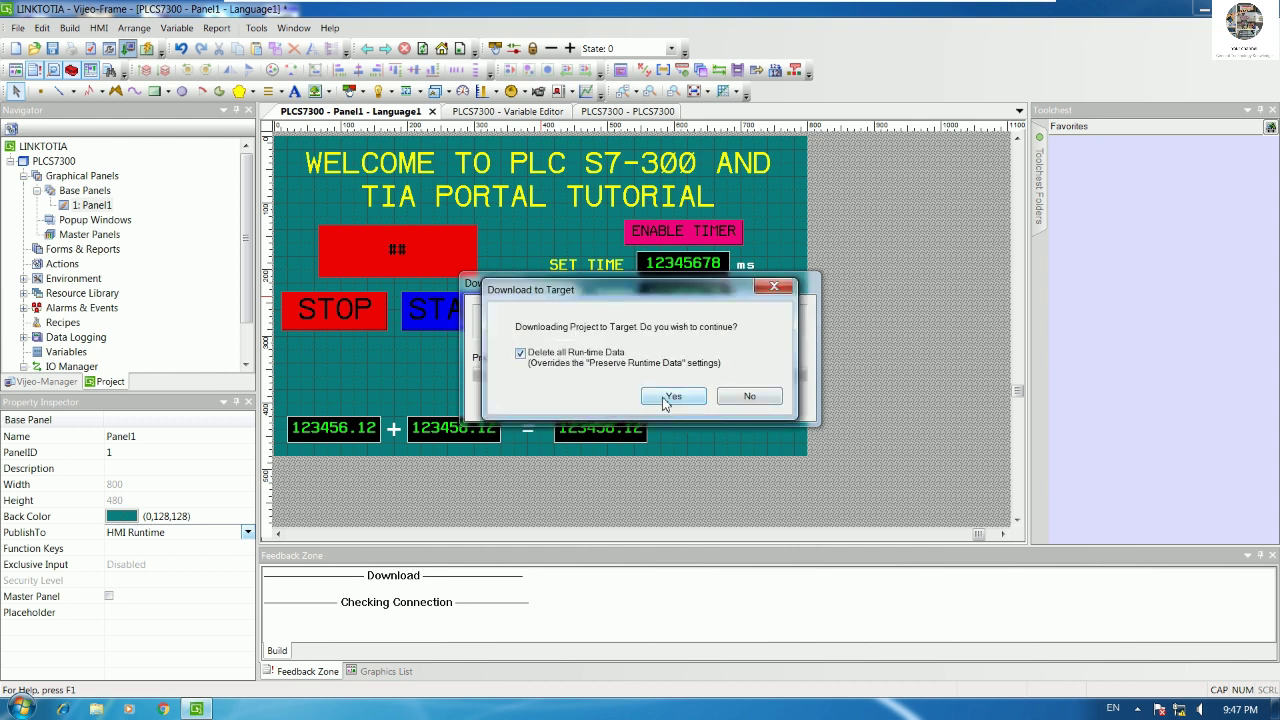
pyautogui.click(672, 397)
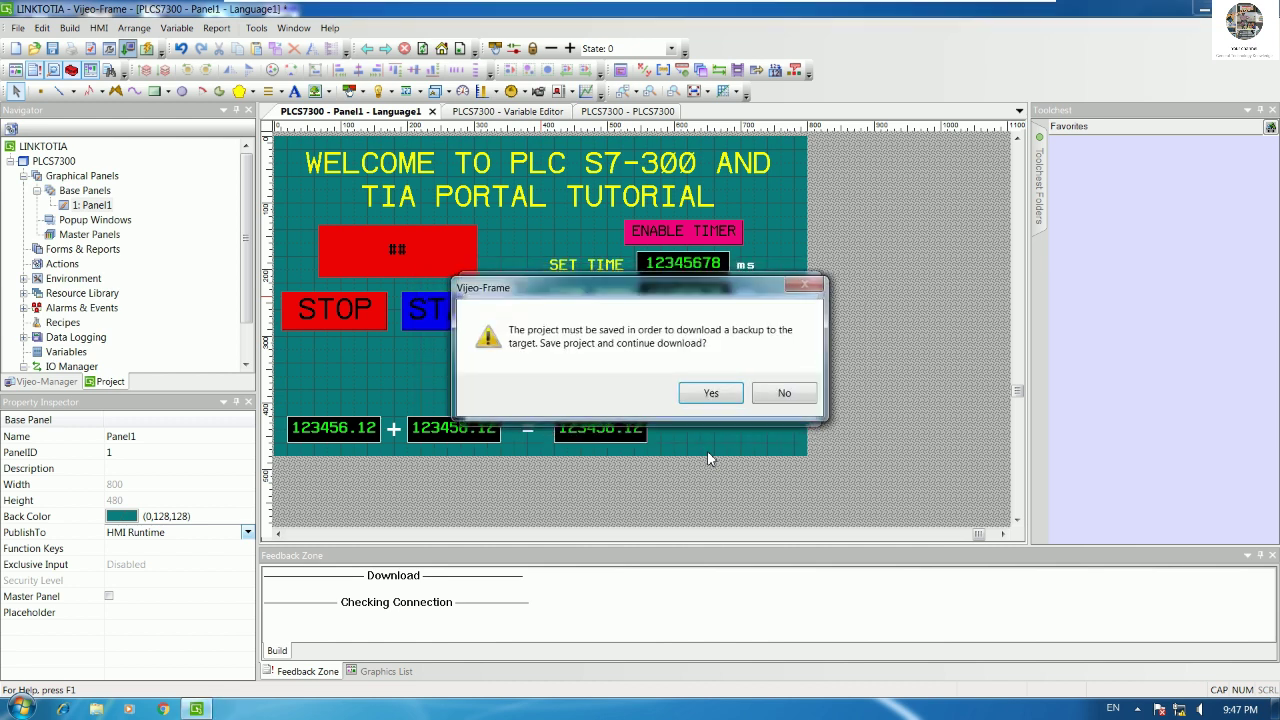
pyautogui.press('Return')
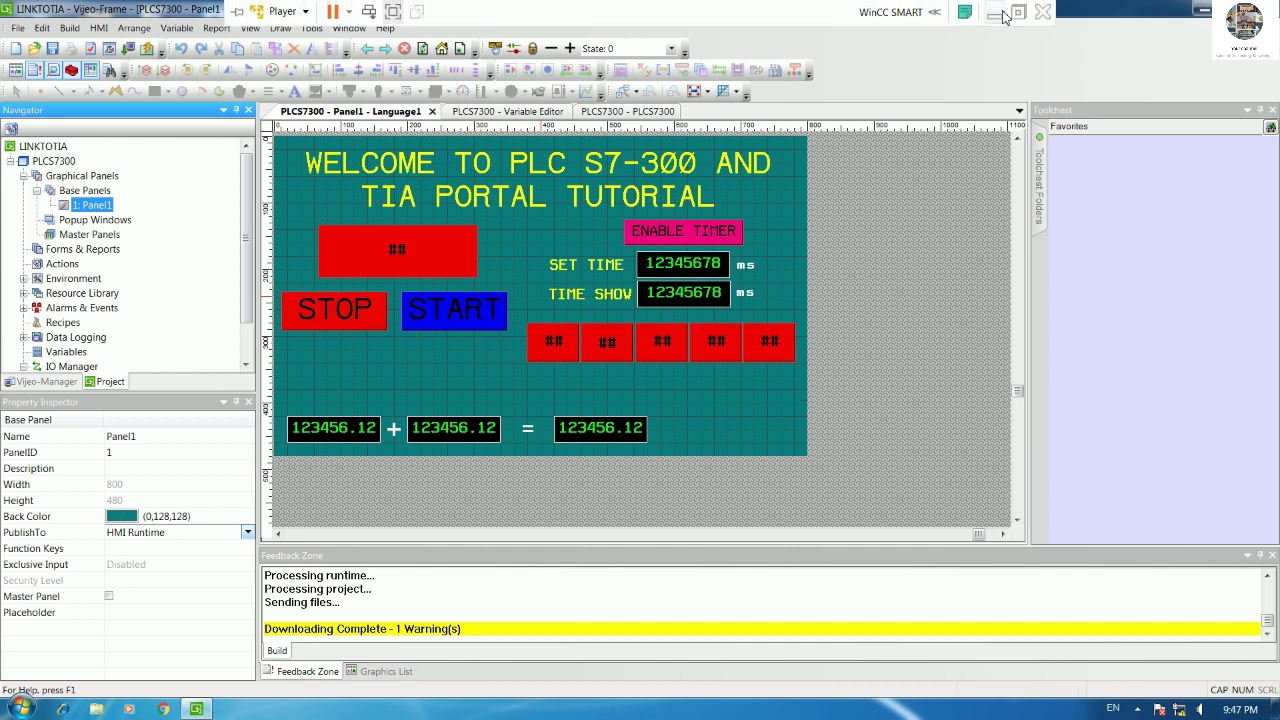
# Step: Switch to TIA Portal and examine the live status of the timer and output networks in Main [OB1], enlarging the ladder area
pyautogui.click(1003, 14)
pyautogui.moveTo(320, 707)
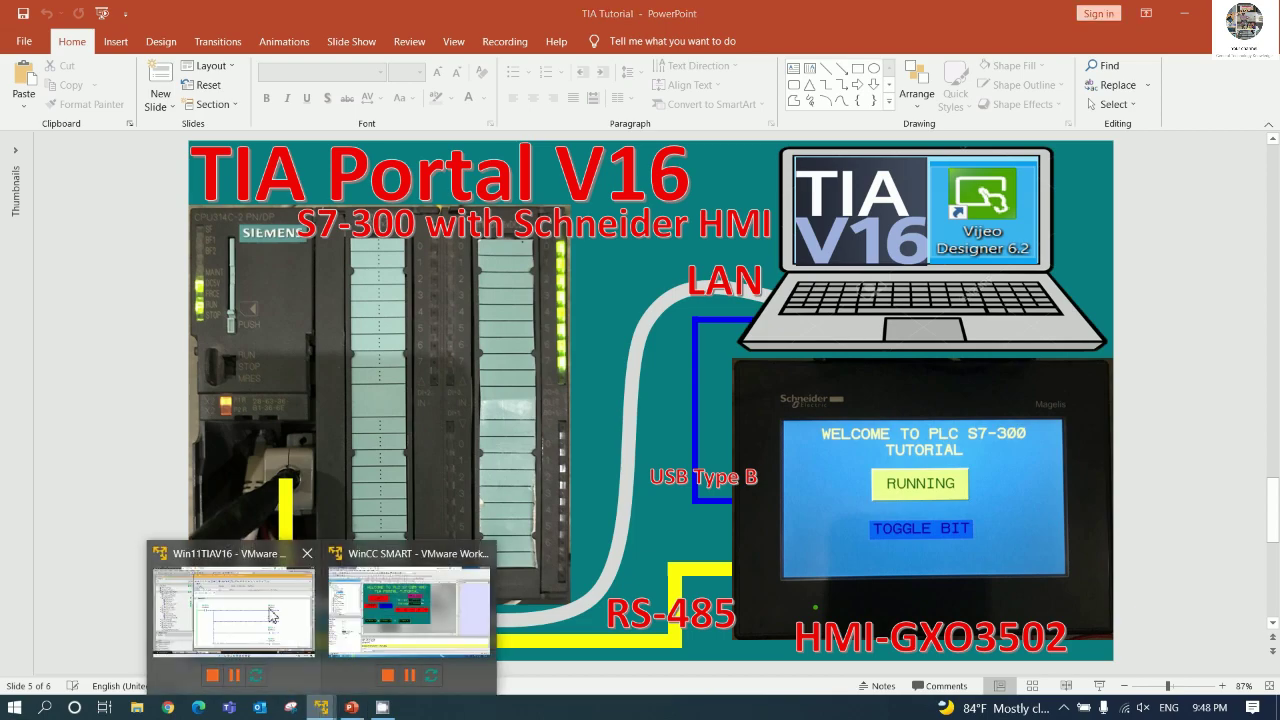
pyautogui.click(272, 615)
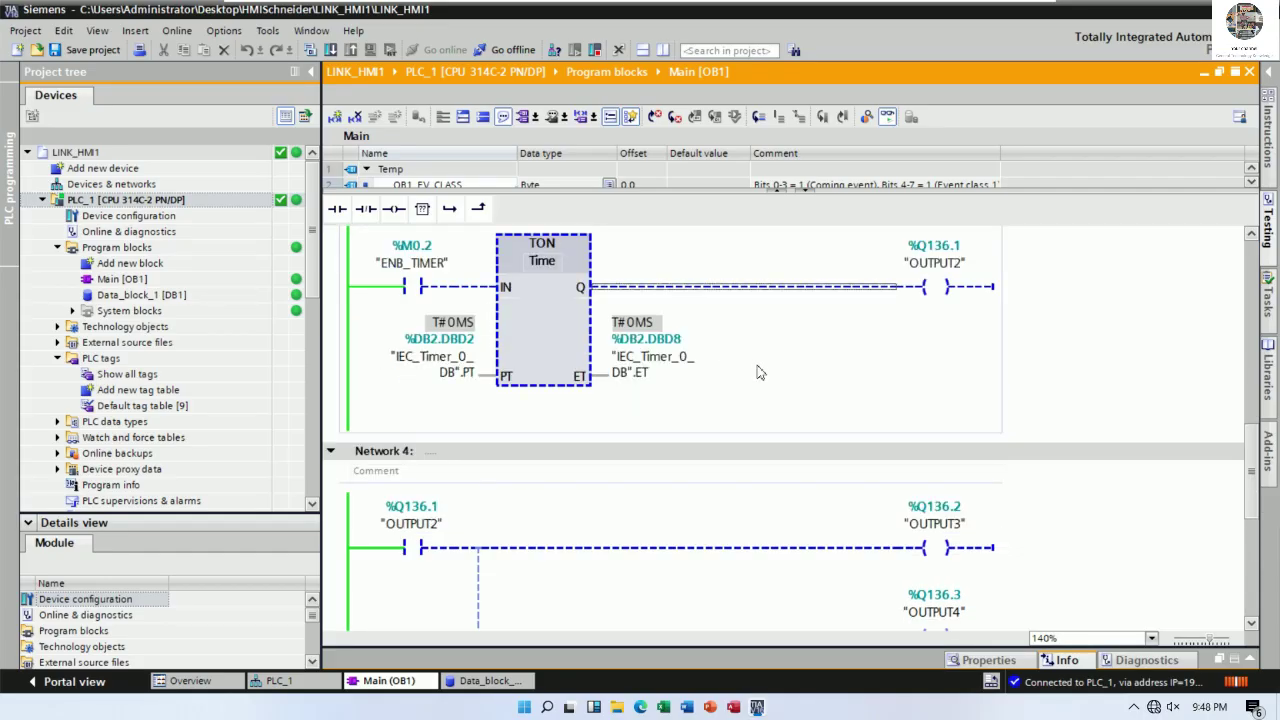
pyautogui.scroll(-3, 766, 364)
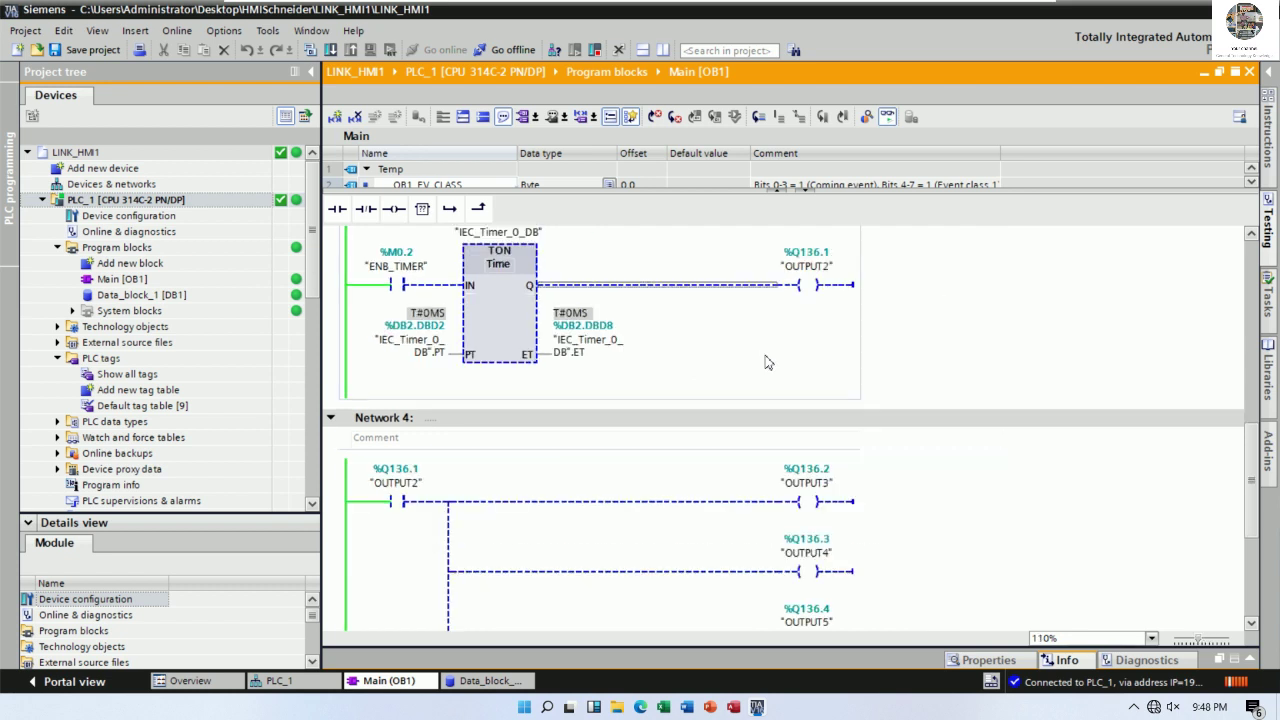
pyautogui.scroll(-1, 767, 363)
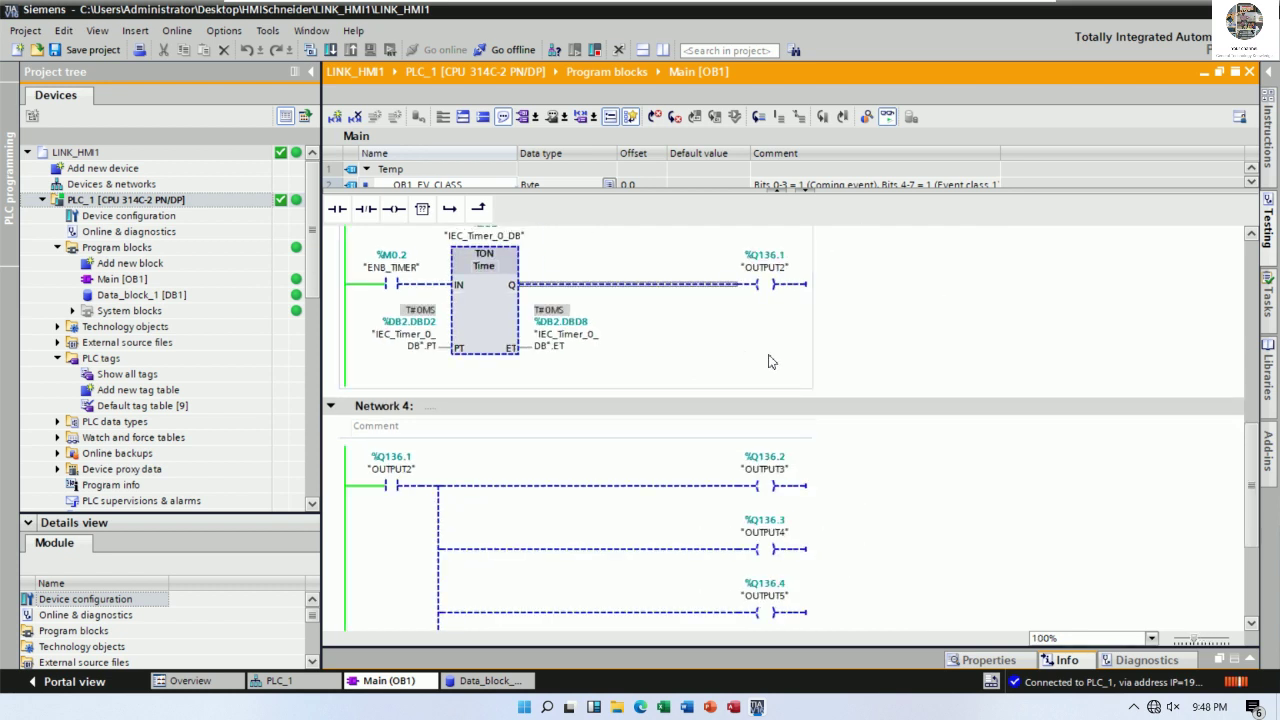
pyautogui.scroll(-1, 768, 360)
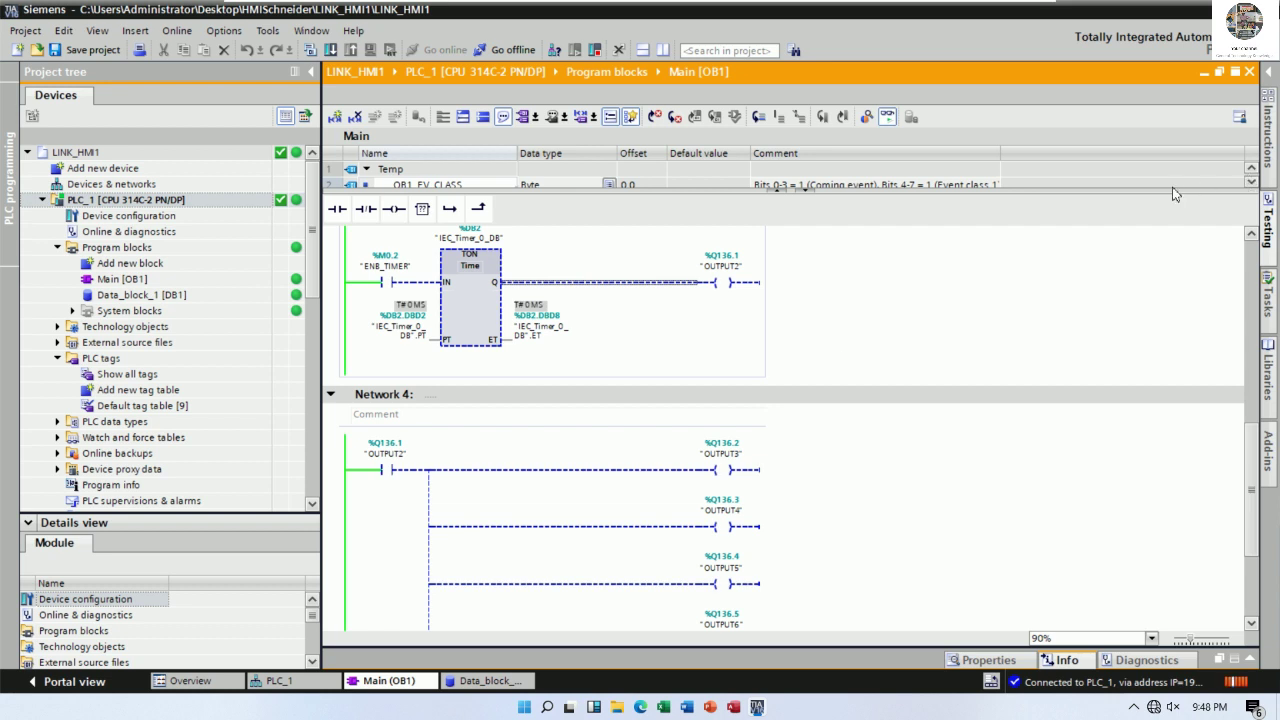
pyautogui.moveTo(1175, 194); pyautogui.dragTo(1175, 152)
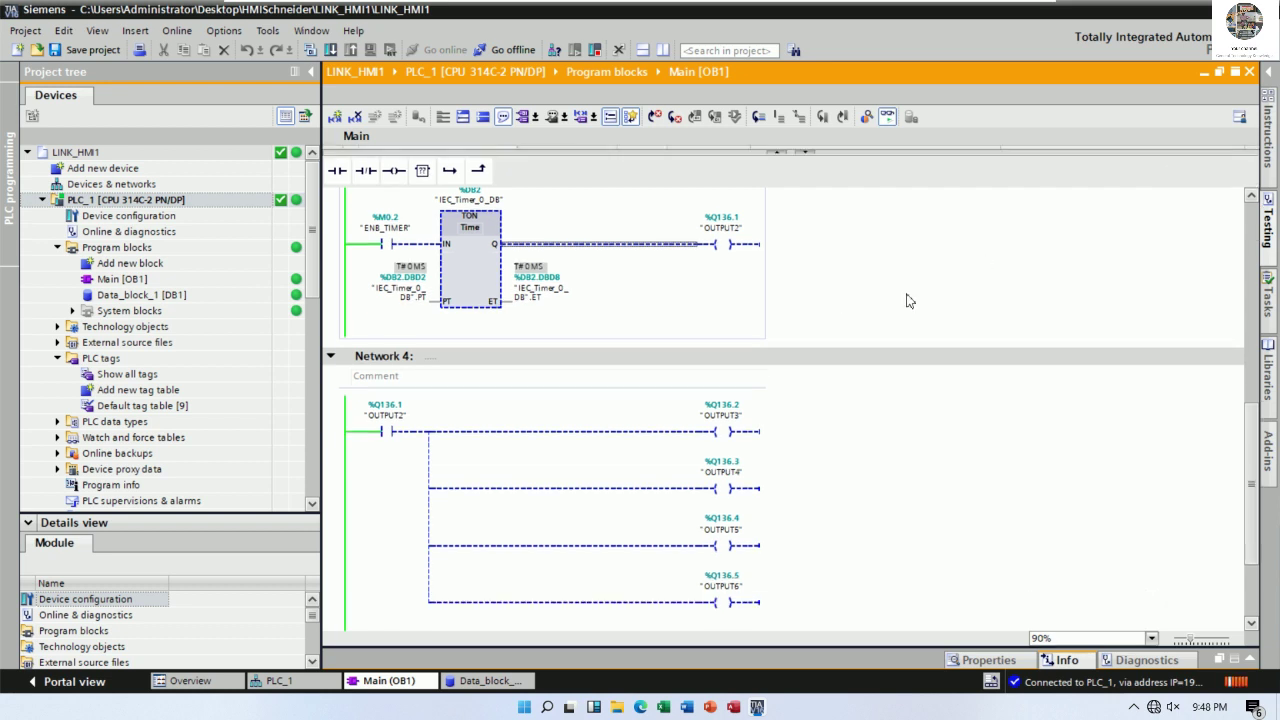
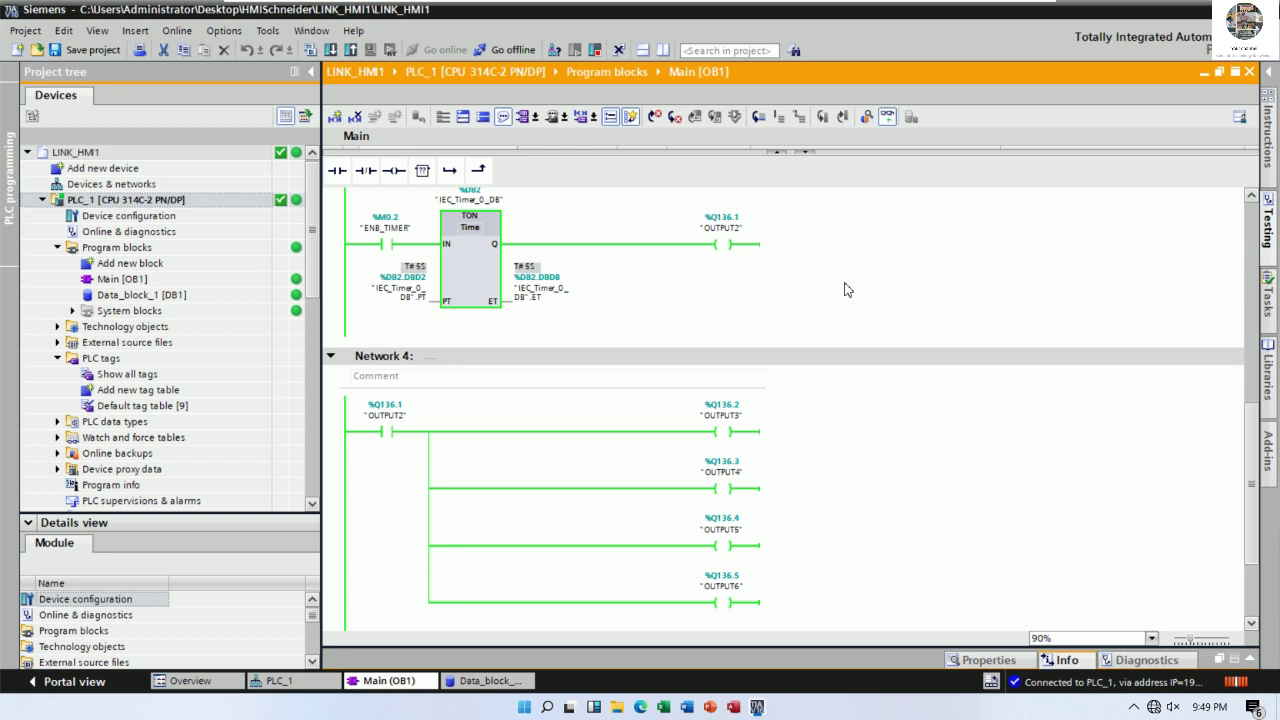
pyautogui.scroll(2, 714, 295)
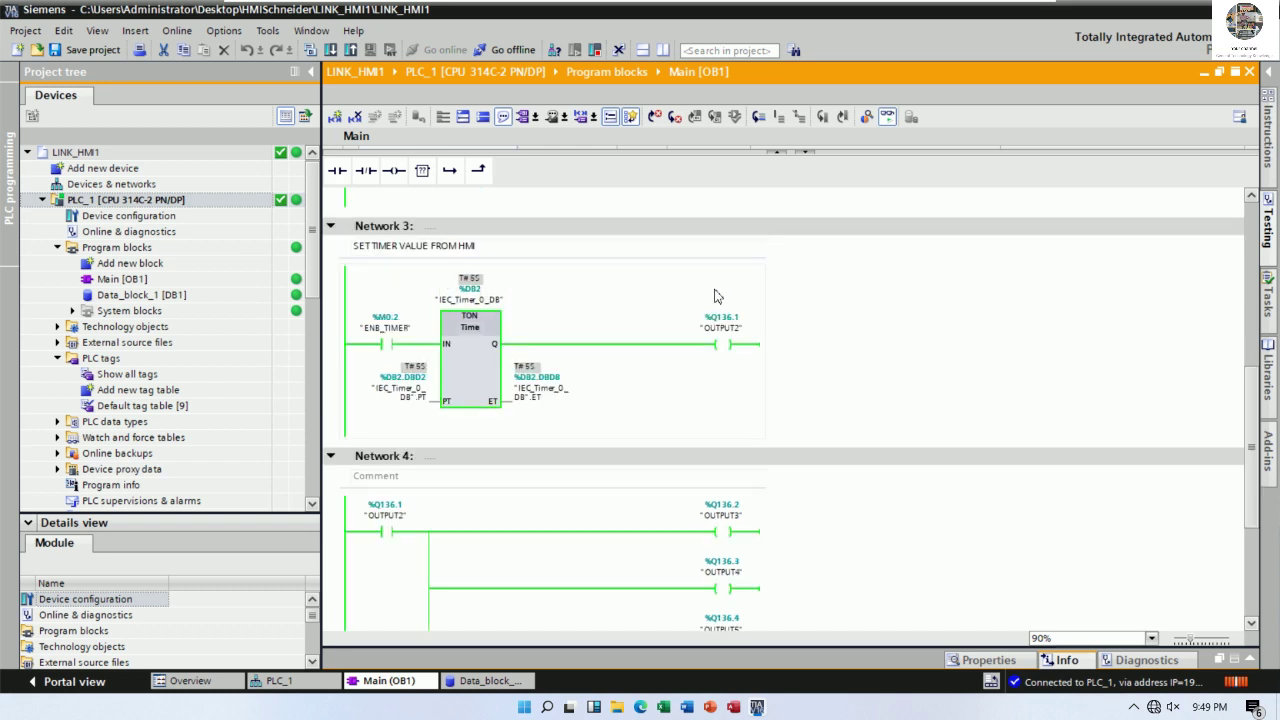
# Step: Go offline from PLC_1, insert an empty network between the ADD network and the timer network, and select its rung
pyautogui.click(893, 117)
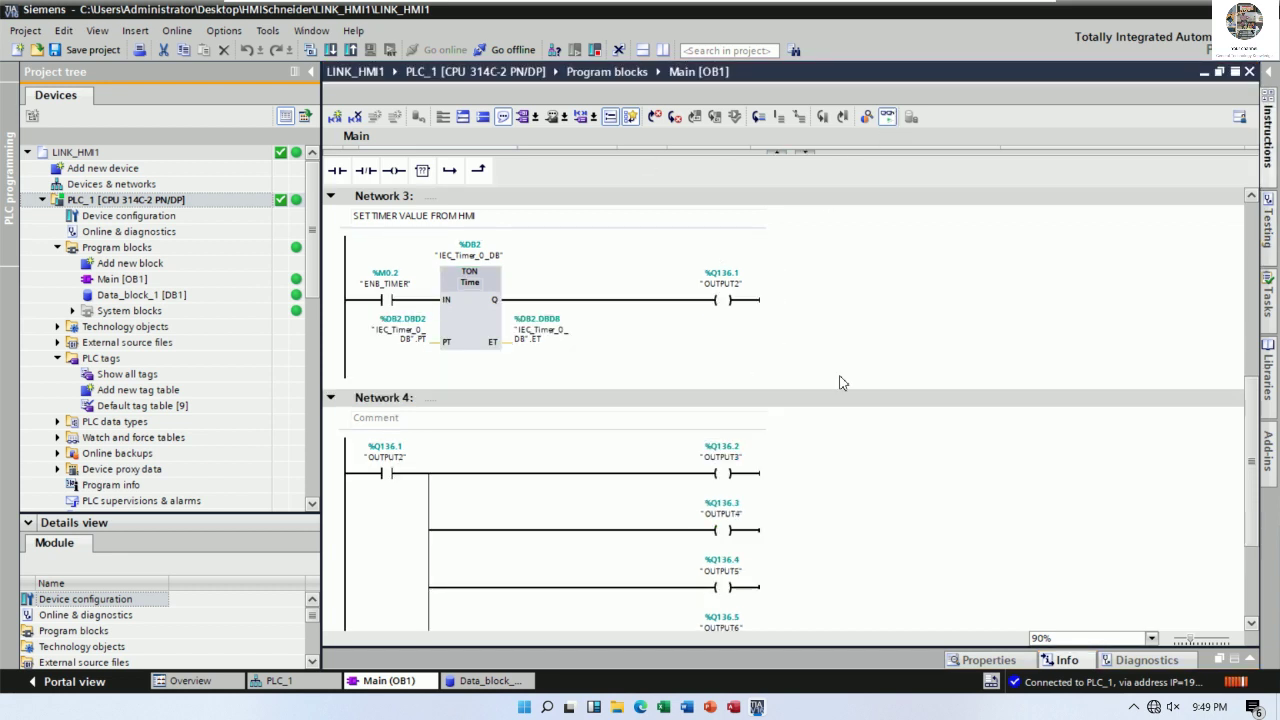
pyautogui.hotkey('ctrl', 'm')
pyautogui.scroll(3, 897, 337)
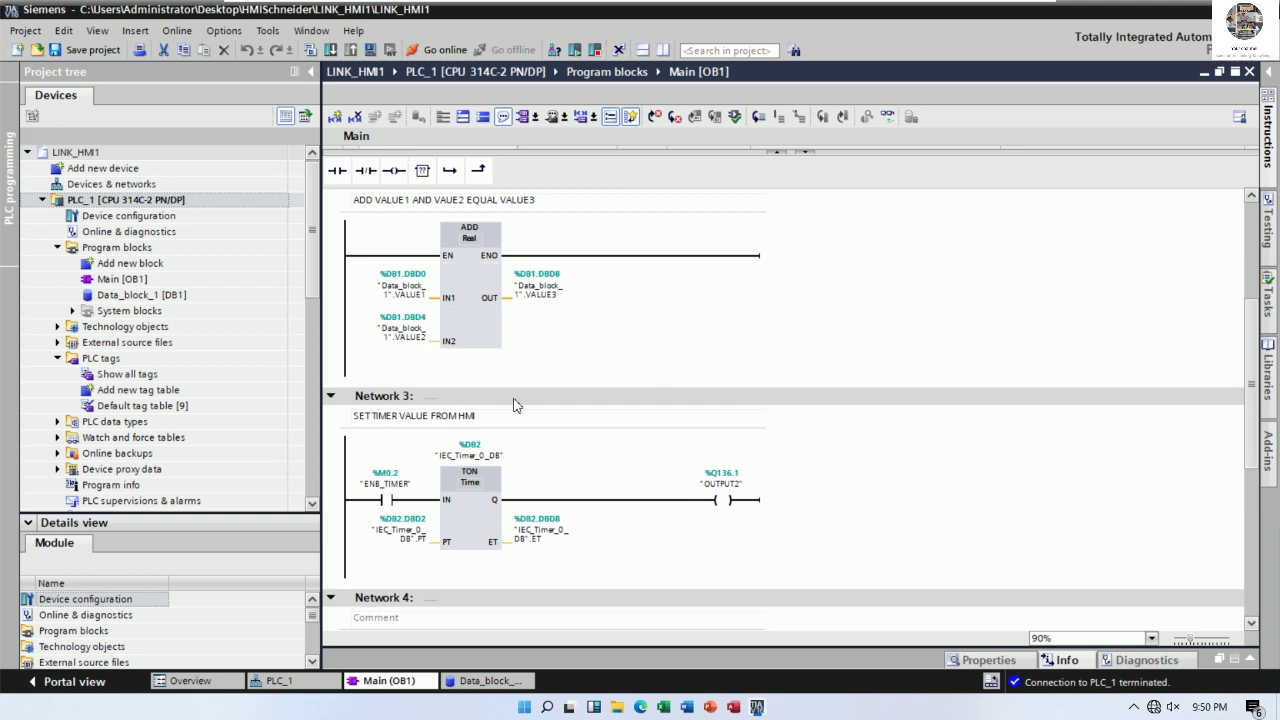
pyautogui.click(549, 400)
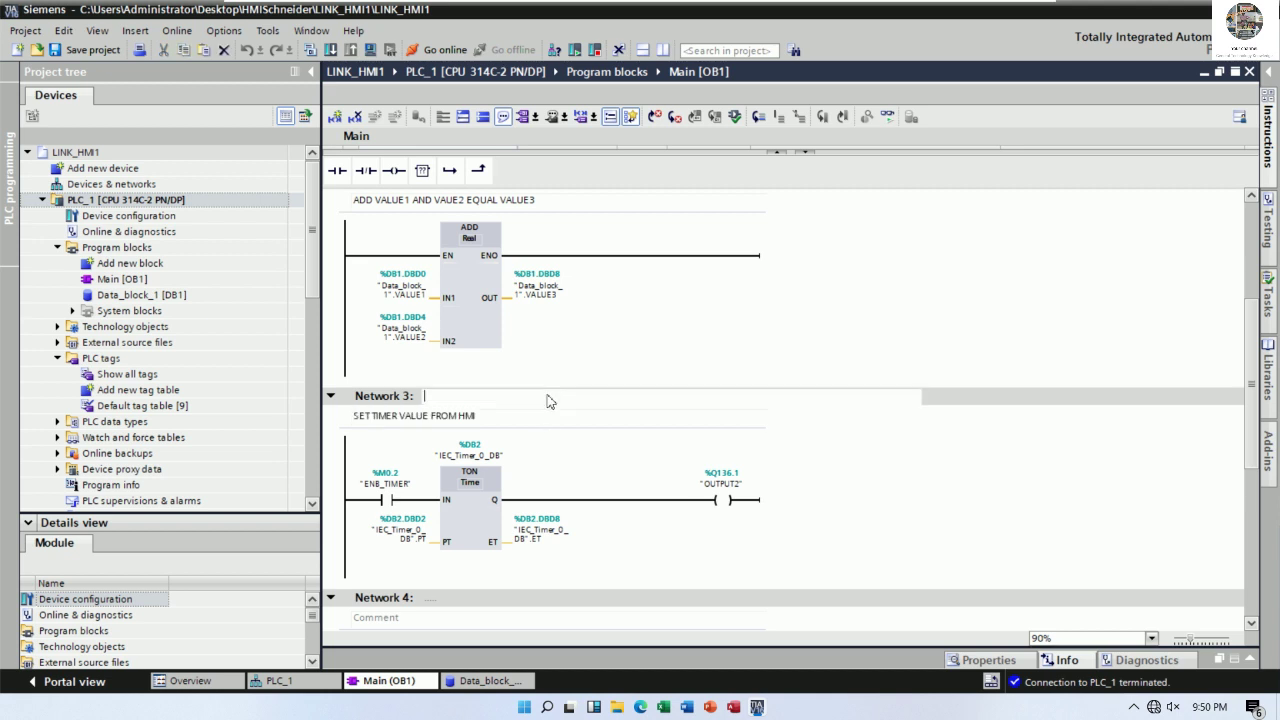
pyautogui.rightClick(550, 401)
pyautogui.click(588, 371)
pyautogui.rightClick(588, 370)
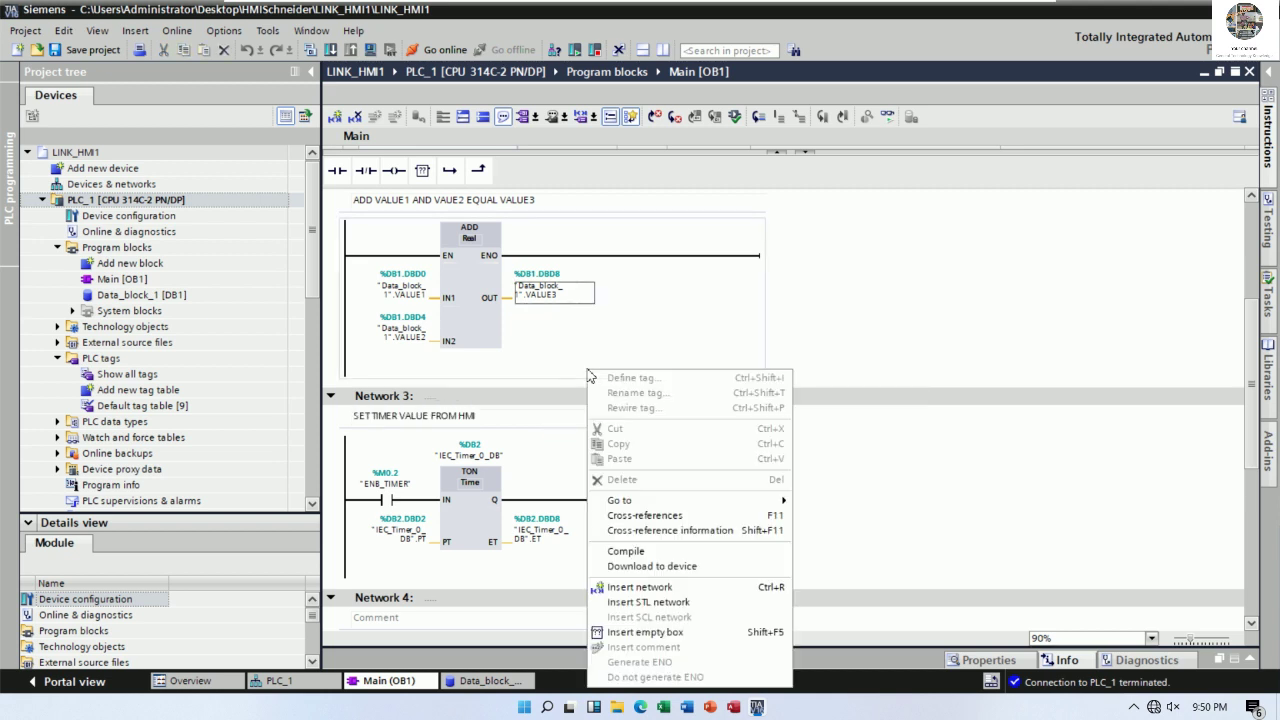
pyautogui.click(726, 587)
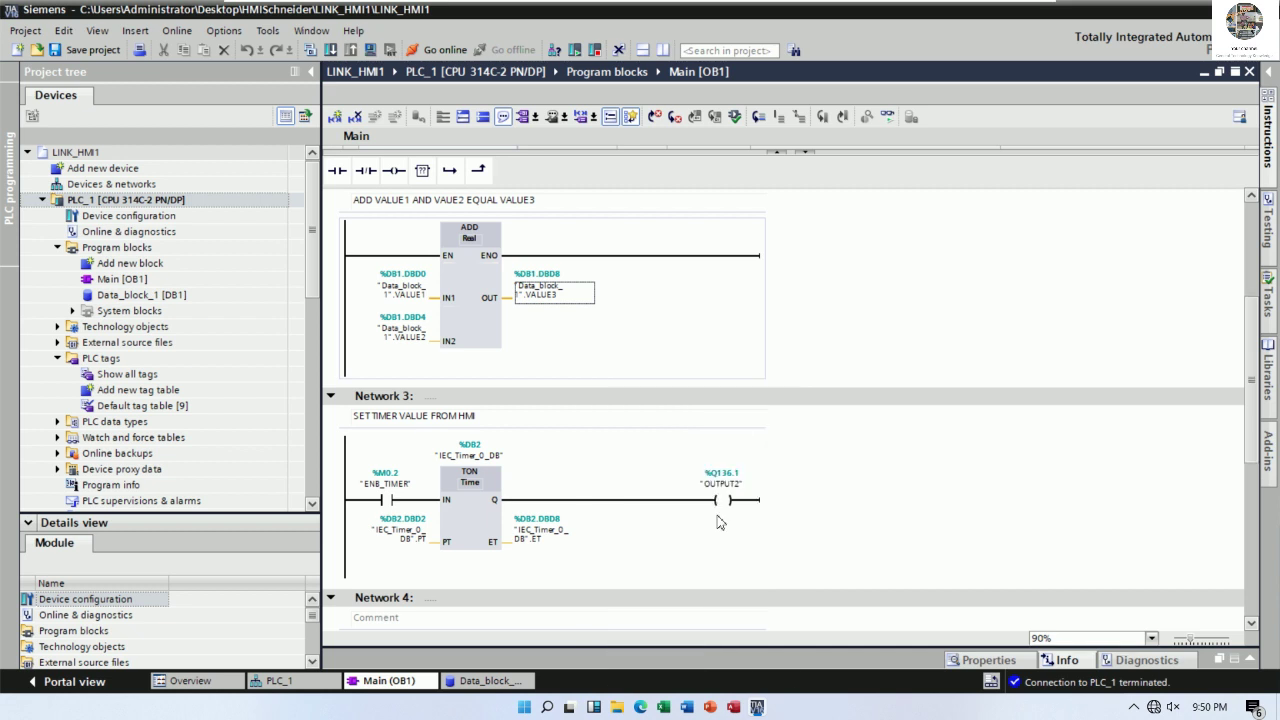
pyautogui.click(409, 423)
pyautogui.scroll(-2, 570, 435)
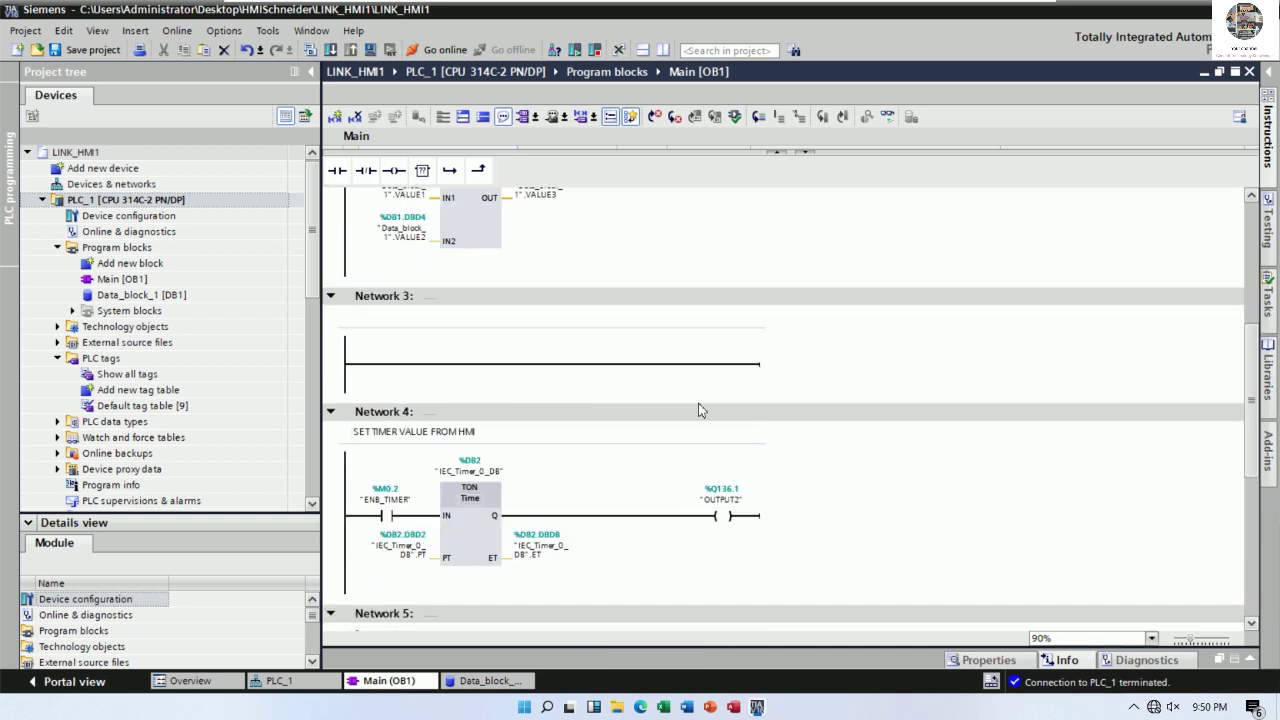
pyautogui.click(495, 366)
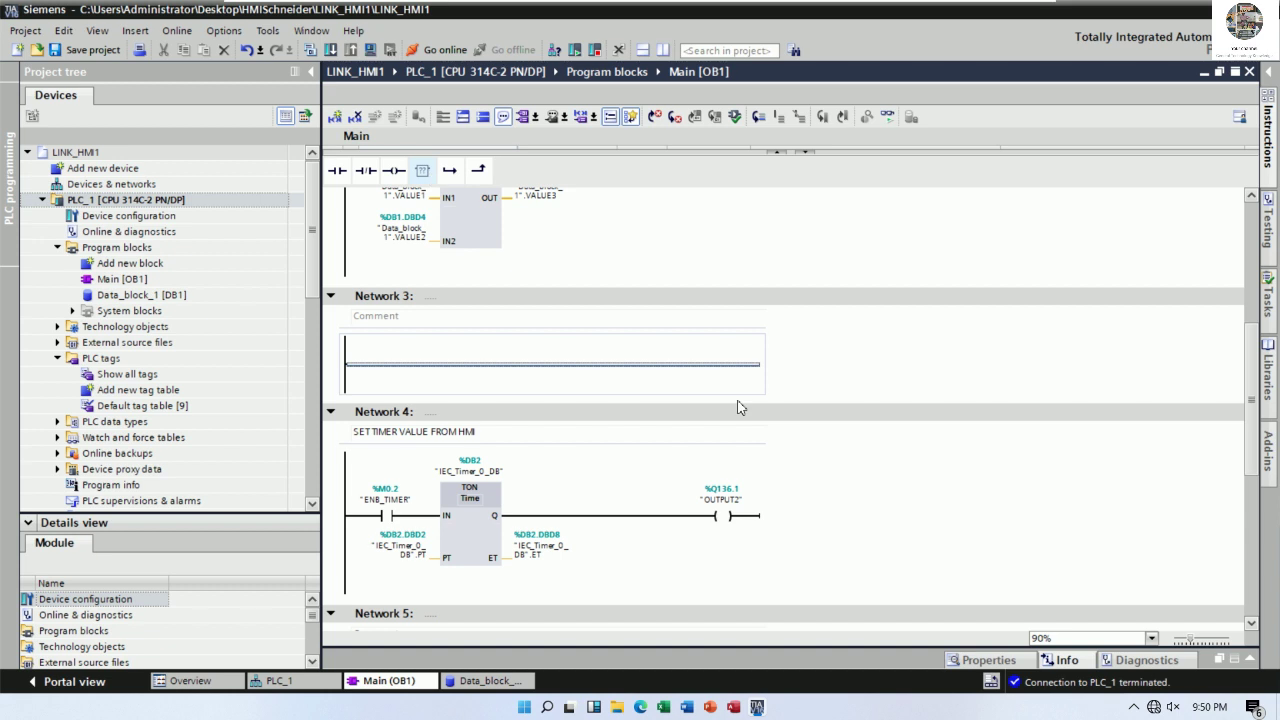
# Step: Insert a MUL instruction on the rung of Network 3 and set its data type to DInt
pyautogui.hotkey('shift', 'F5')
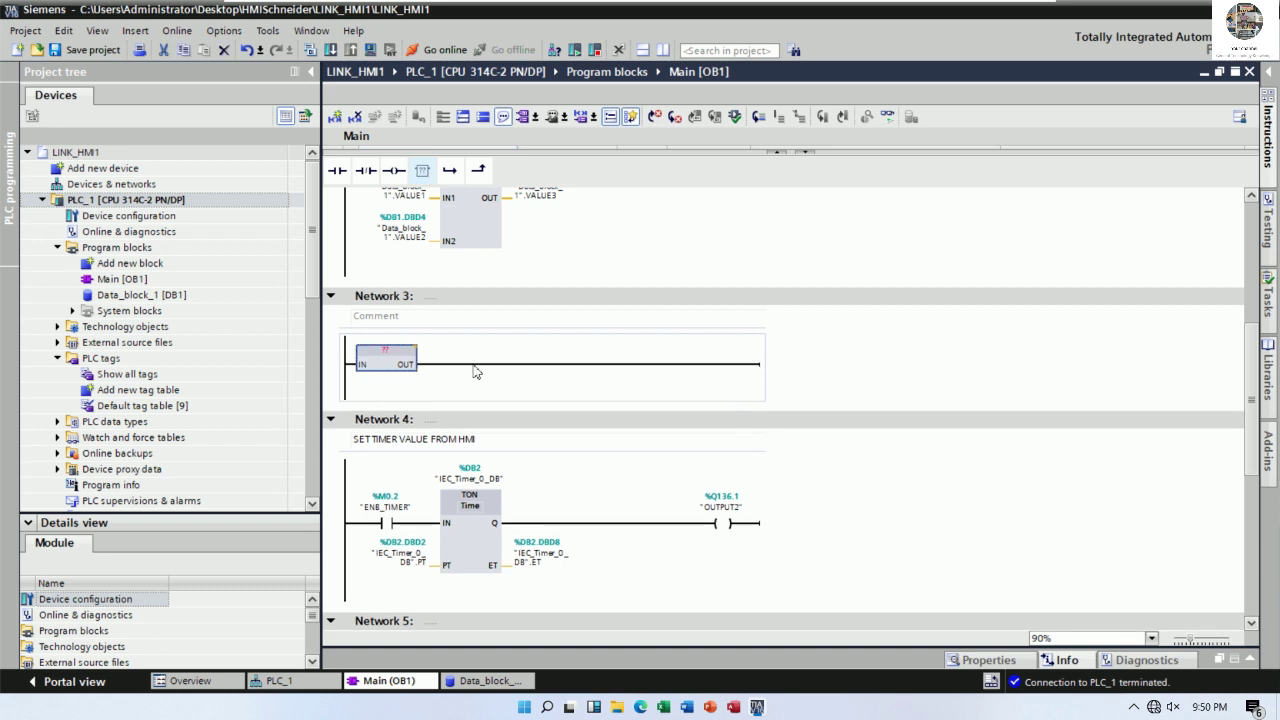
pyautogui.doubleClick(389, 357)
pyautogui.write('MUL')
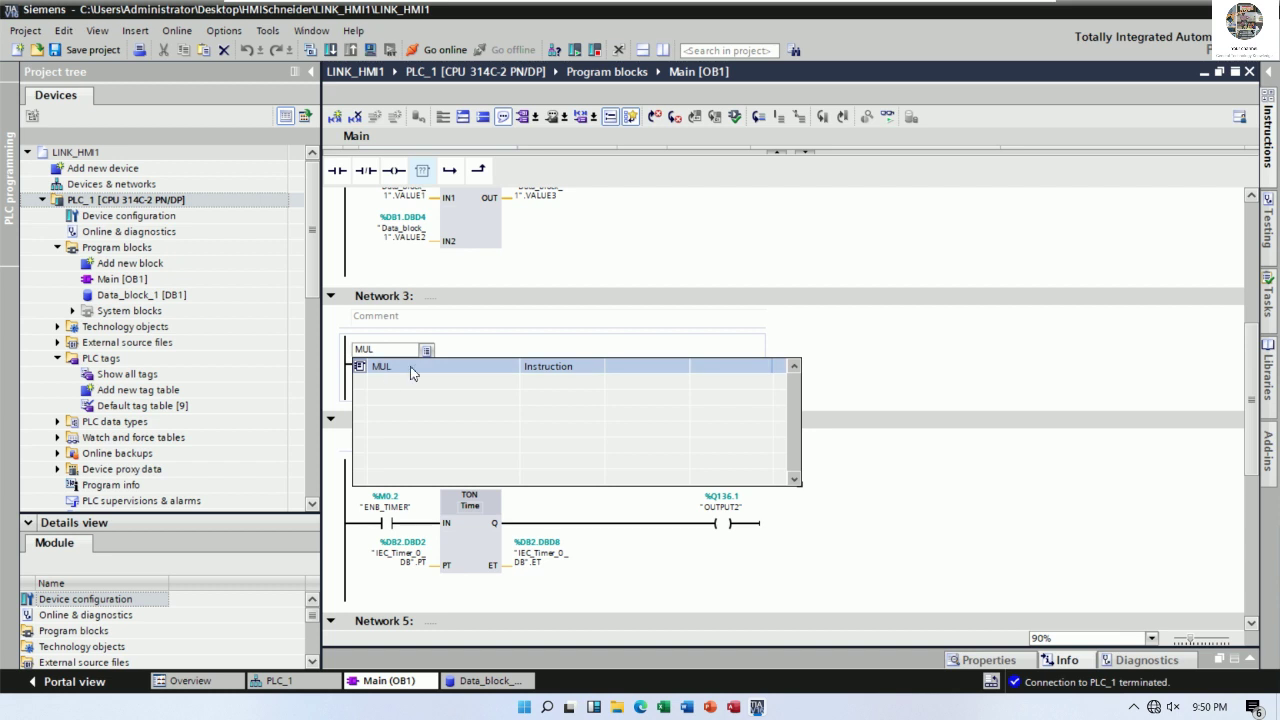
pyautogui.click(410, 366)
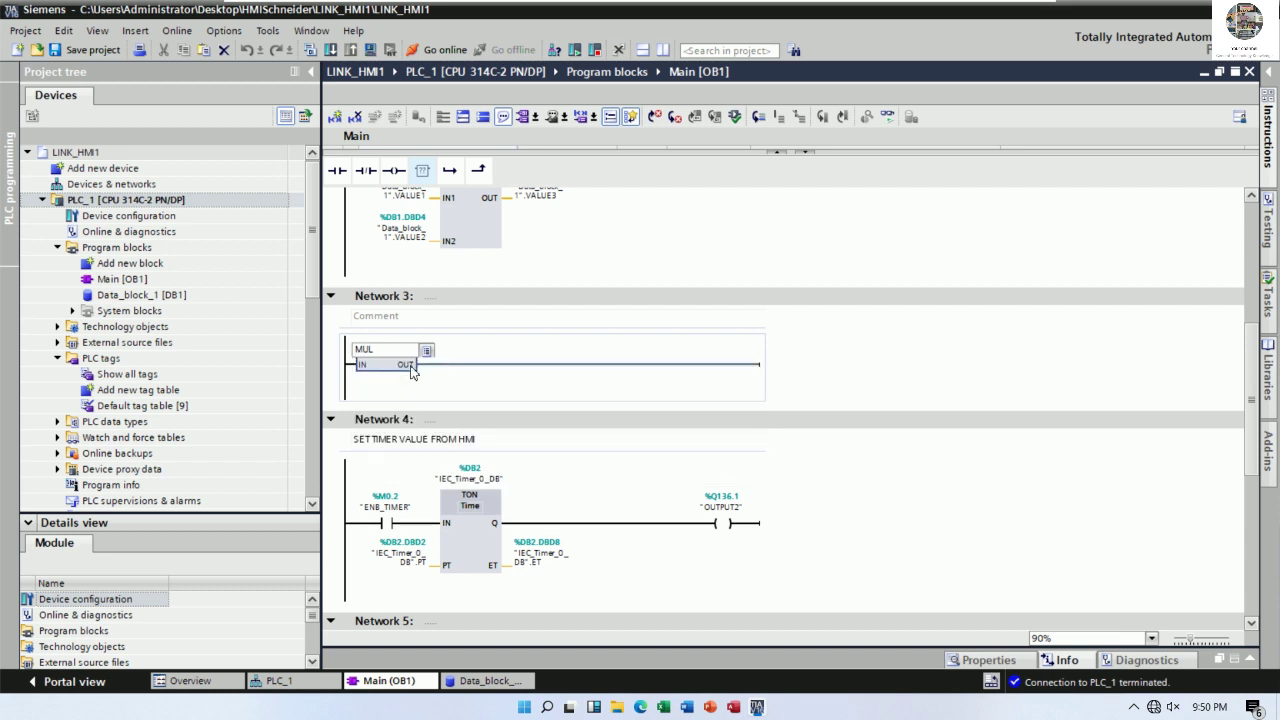
pyautogui.press('Return')
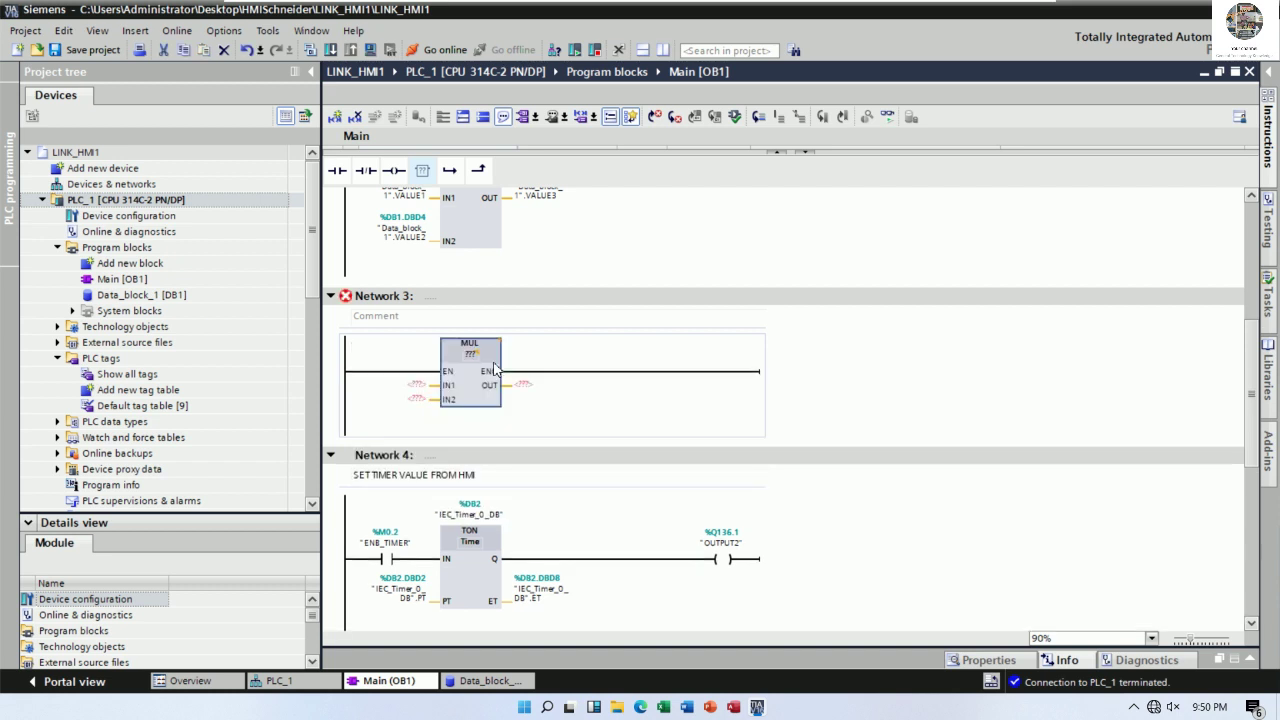
pyautogui.click(486, 356)
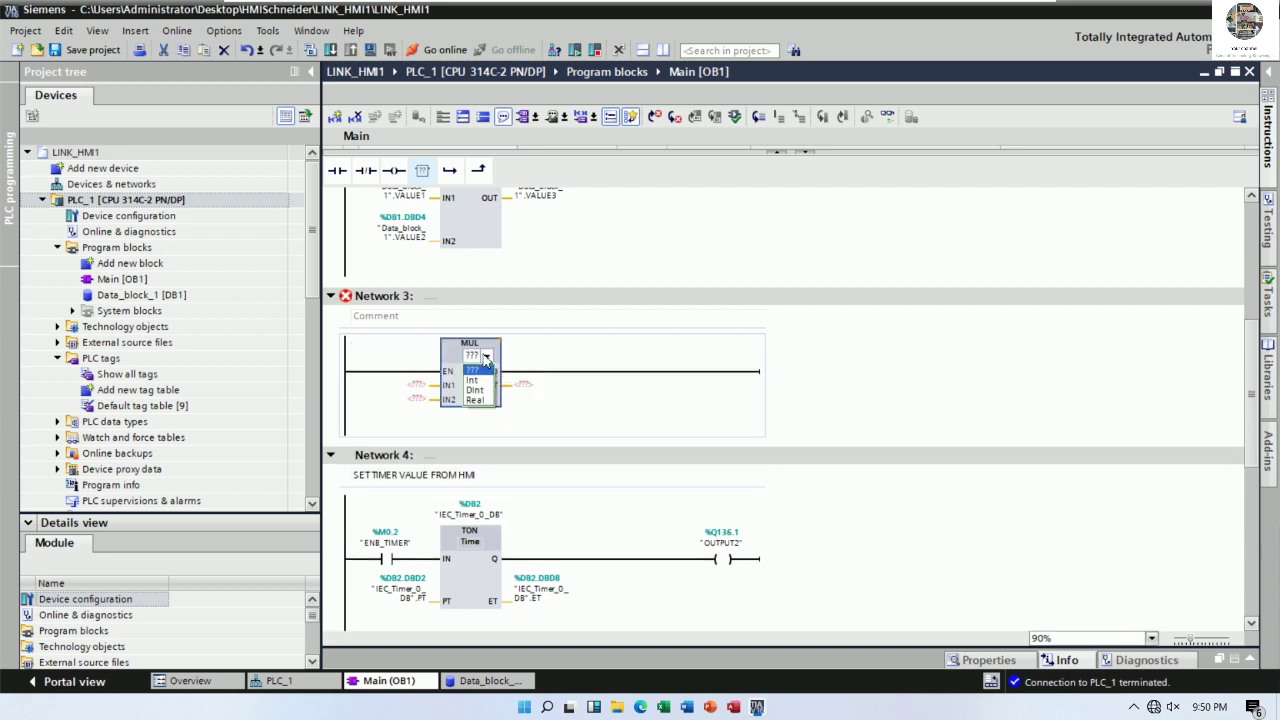
pyautogui.click(478, 391)
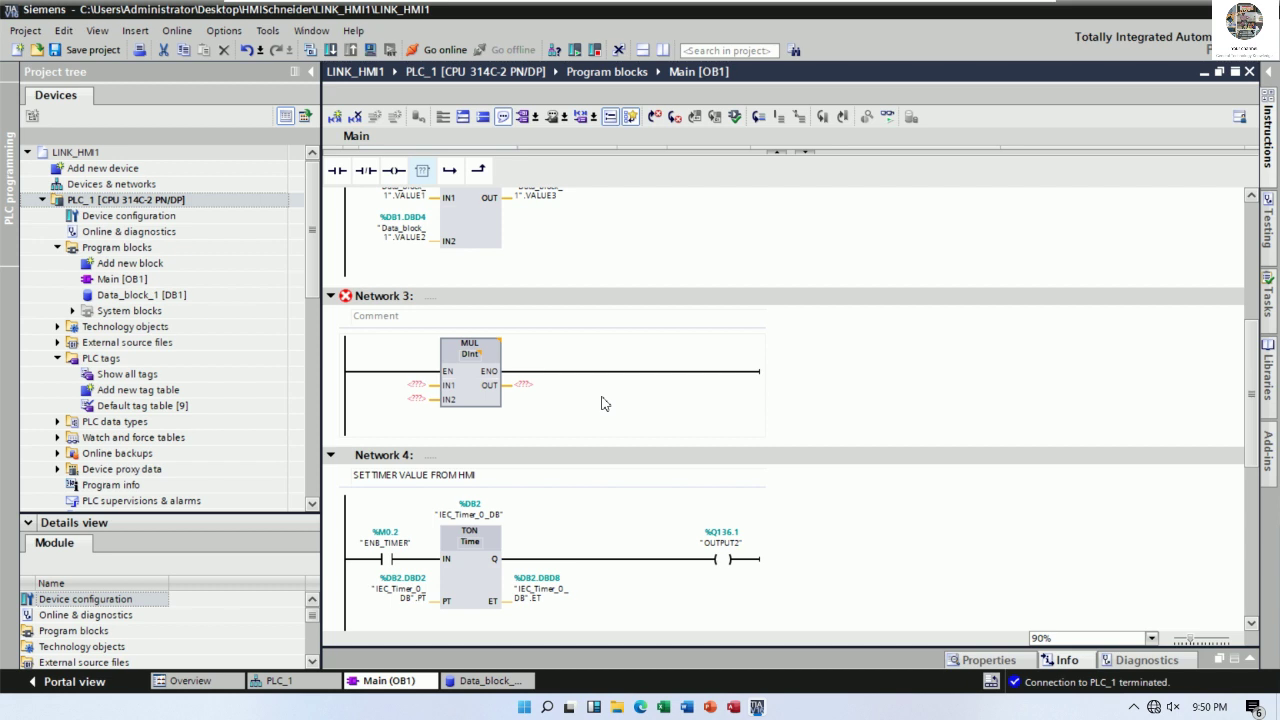
# Step: Move the "IEC_Timer_0_DB".PT operand from the timer's PT input to the MUL block's IN1 and set IN2 to 1000
pyautogui.scroll(-2, 600, 415)
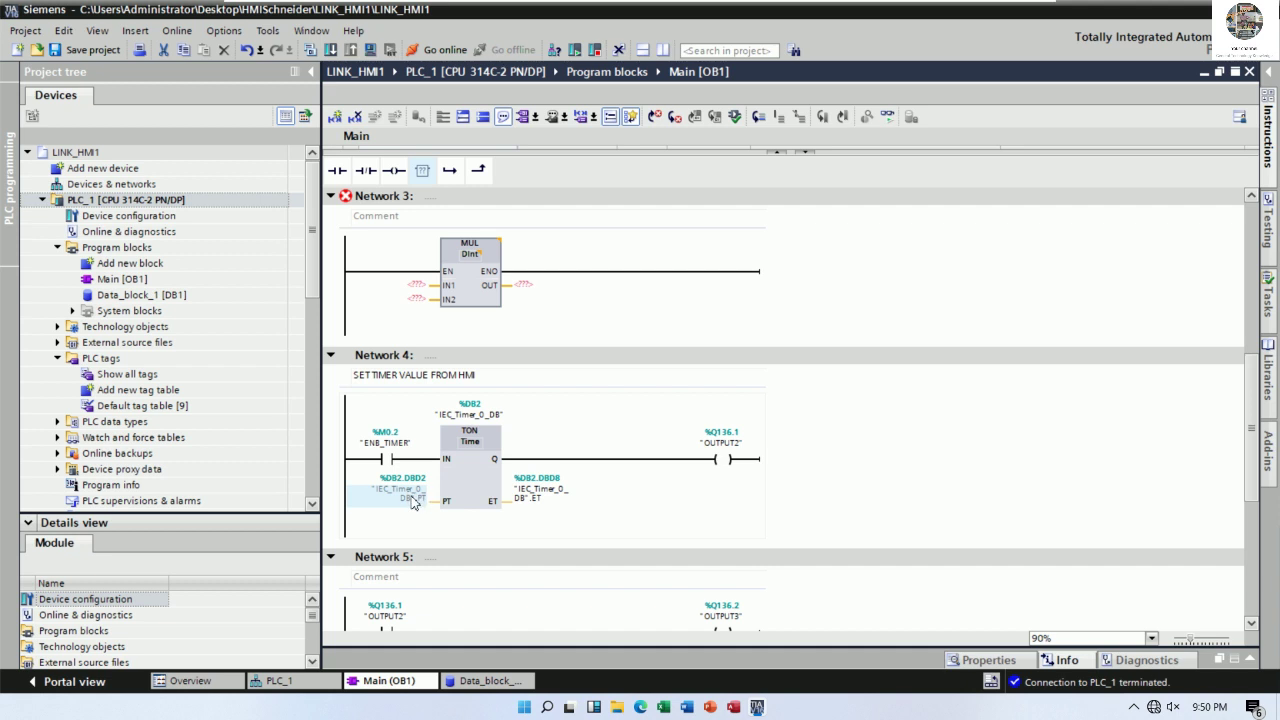
pyautogui.moveTo(410, 500); pyautogui.dragTo(447, 318)
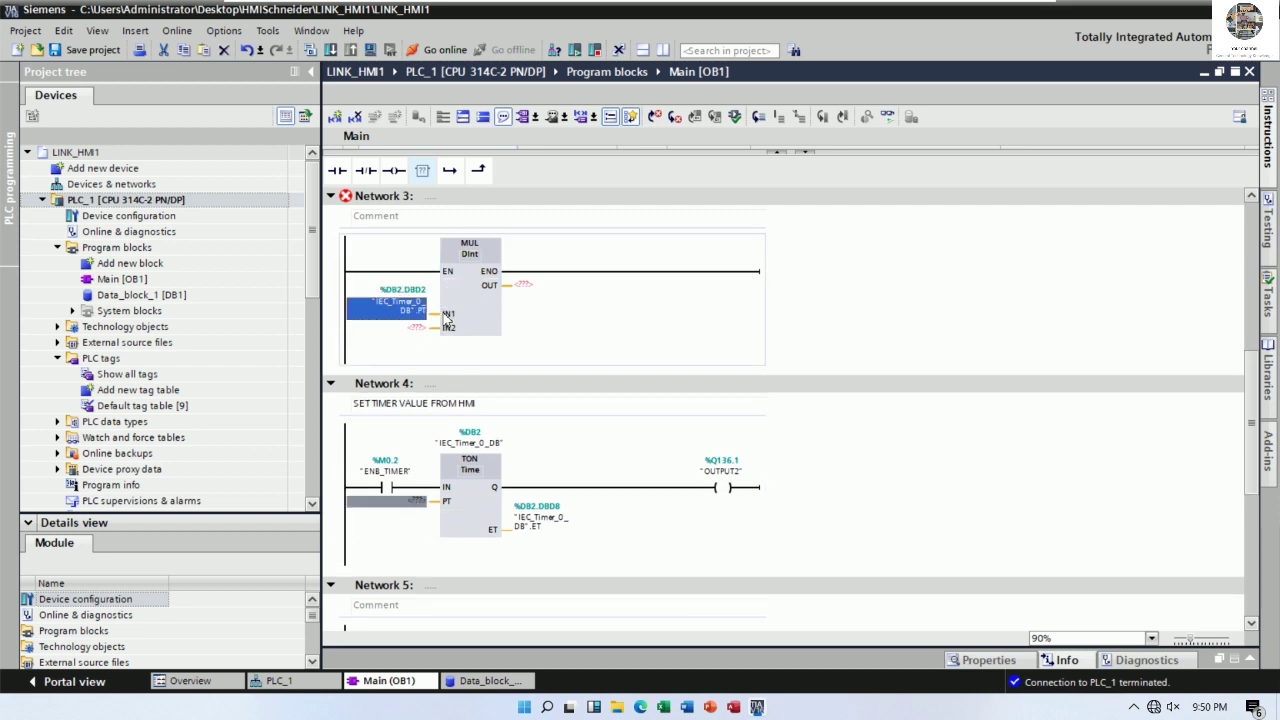
pyautogui.click(420, 328)
pyautogui.write('1000')
pyautogui.press('Return')
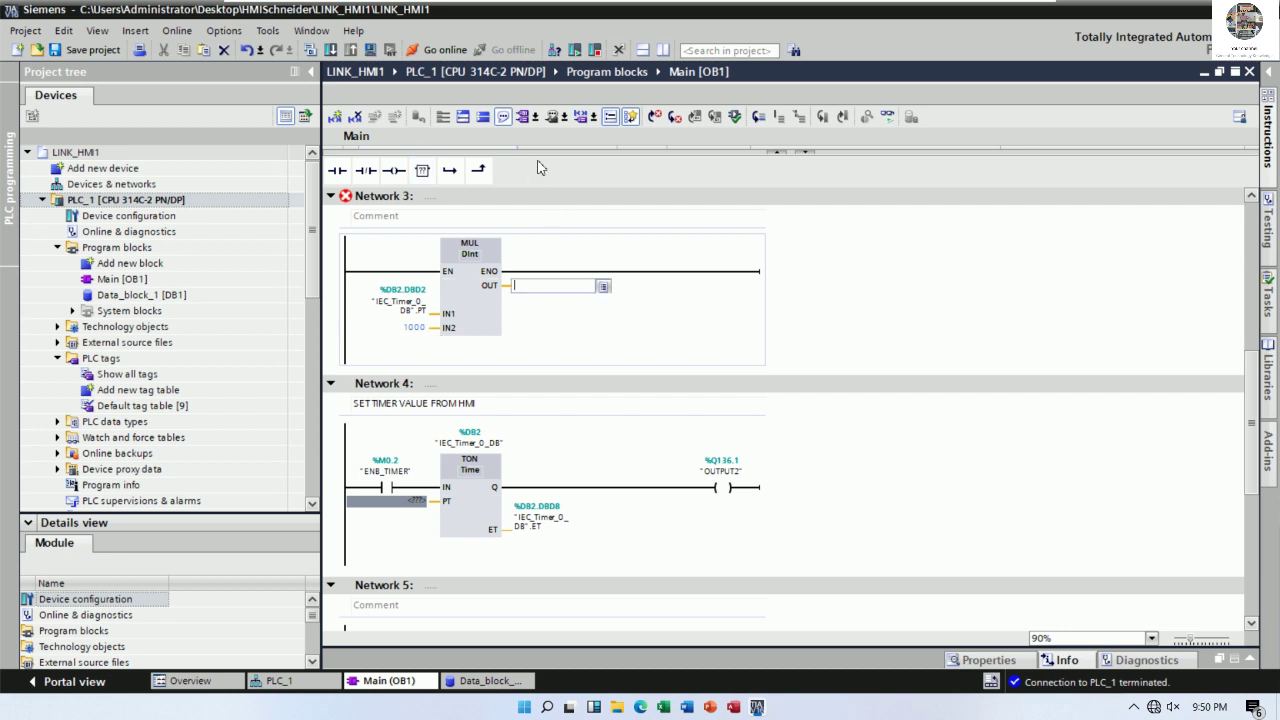
# Step: Expand the block interface of Main and insert a temporary variable named TIMER1_MUL above OB1_EV_CLASS
pyautogui.moveTo(550, 159); pyautogui.dragTo(547, 214)
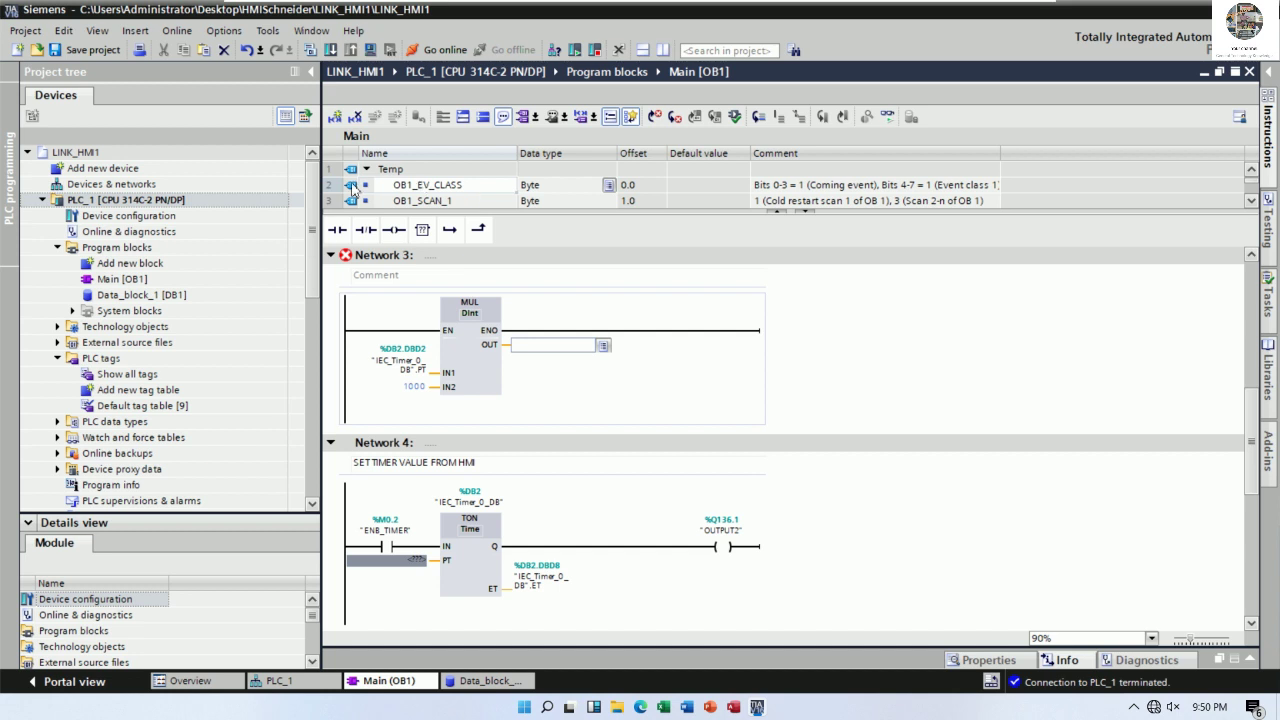
pyautogui.rightClick(352, 188)
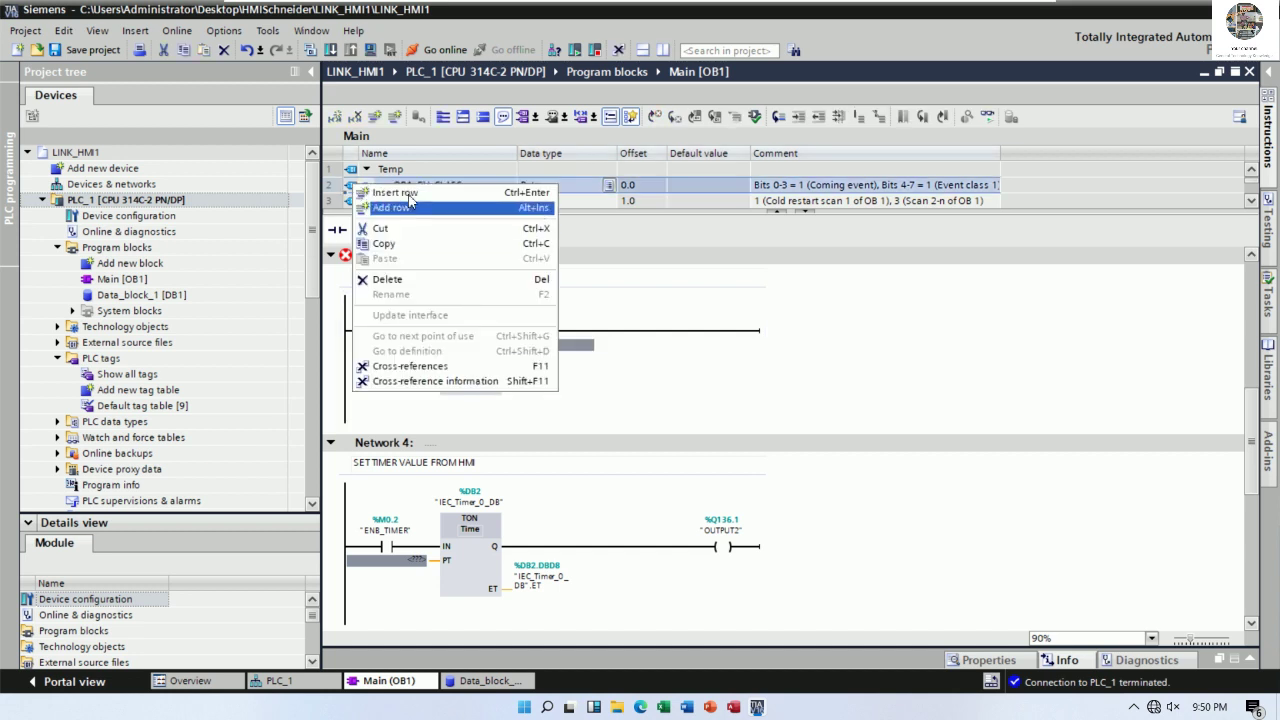
pyautogui.click(410, 191)
pyautogui.click(418, 191)
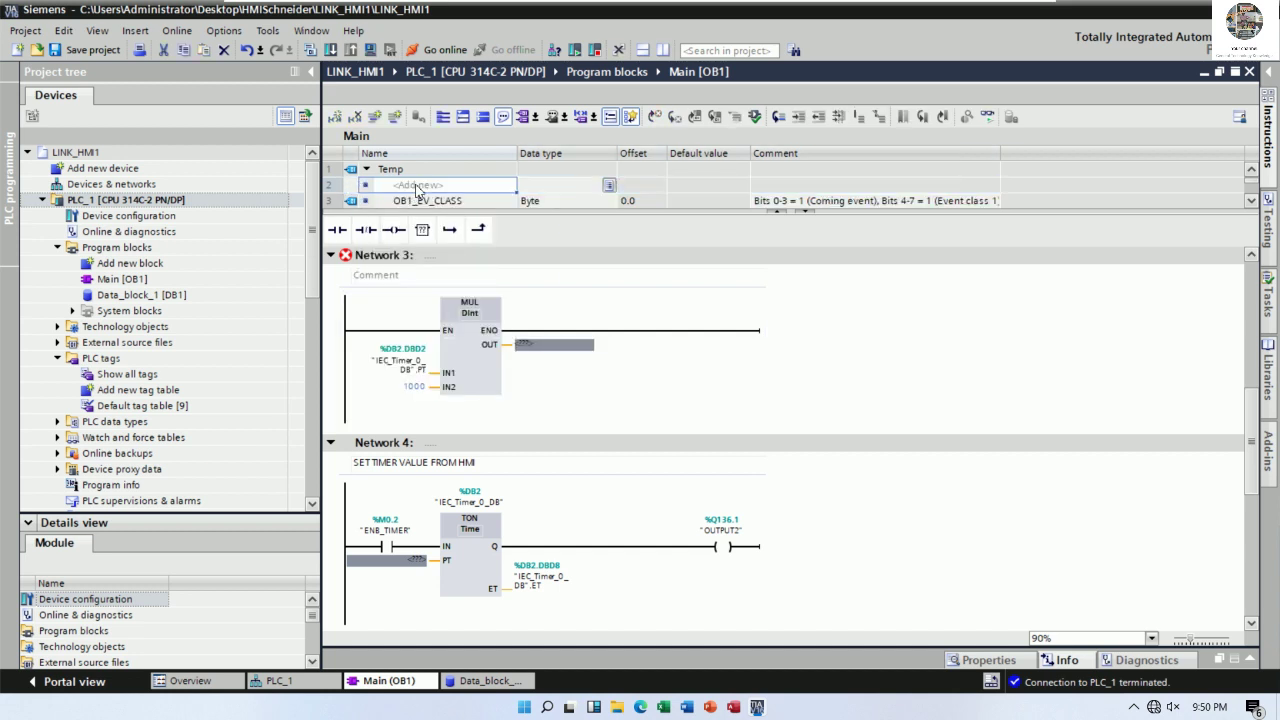
pyautogui.click(474, 193)
pyautogui.write('TIMER1_MUL')
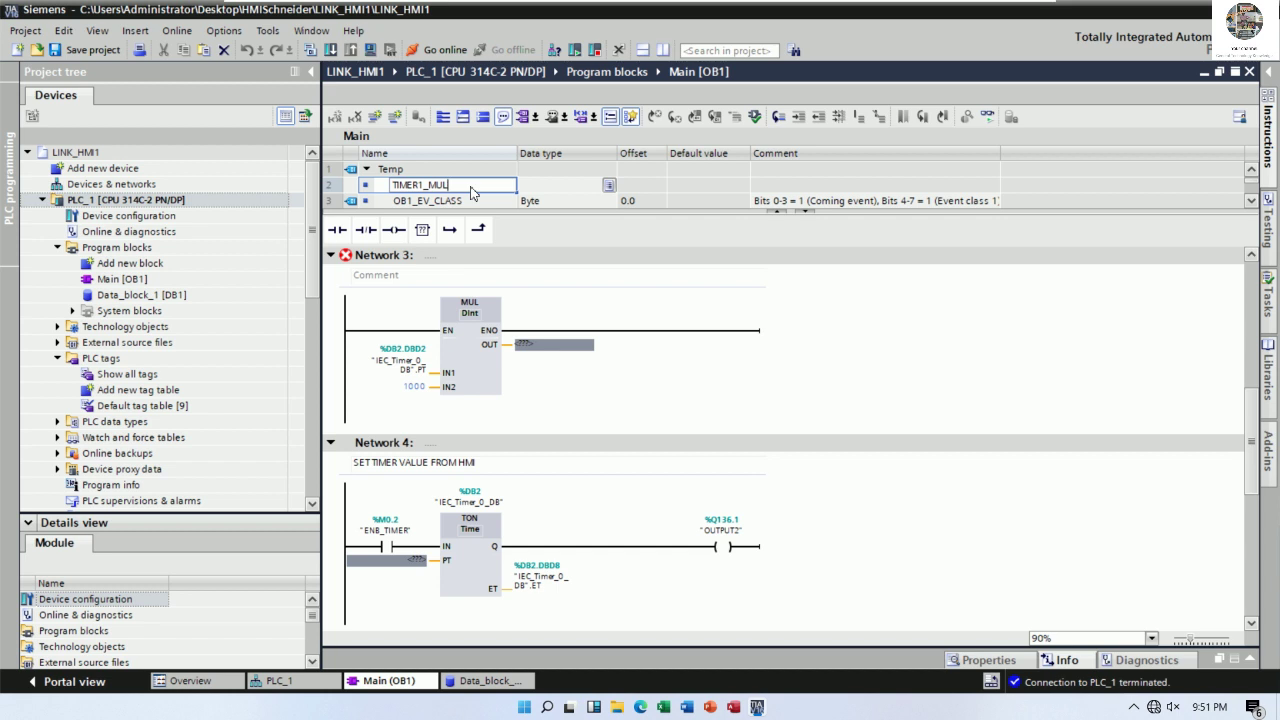
pyautogui.press('Return')
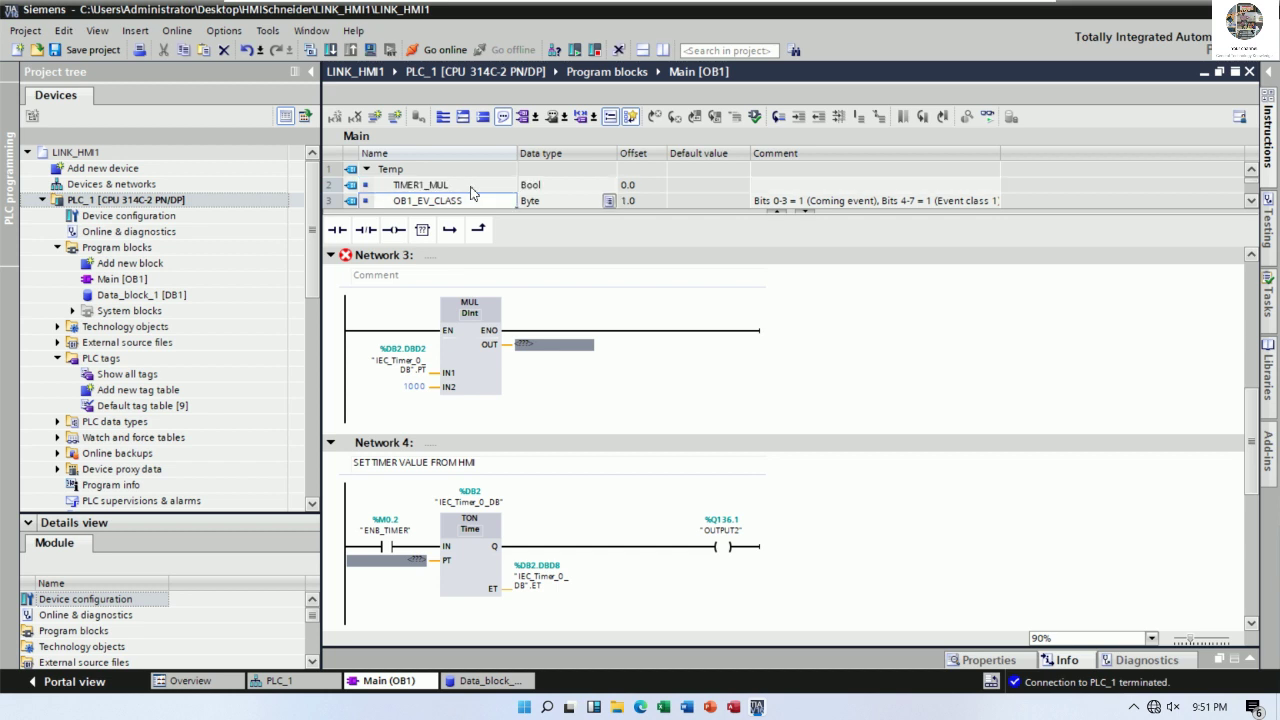
# Step: Set the data type of the TIMER1_MUL variable to Time
pyautogui.click(568, 188)
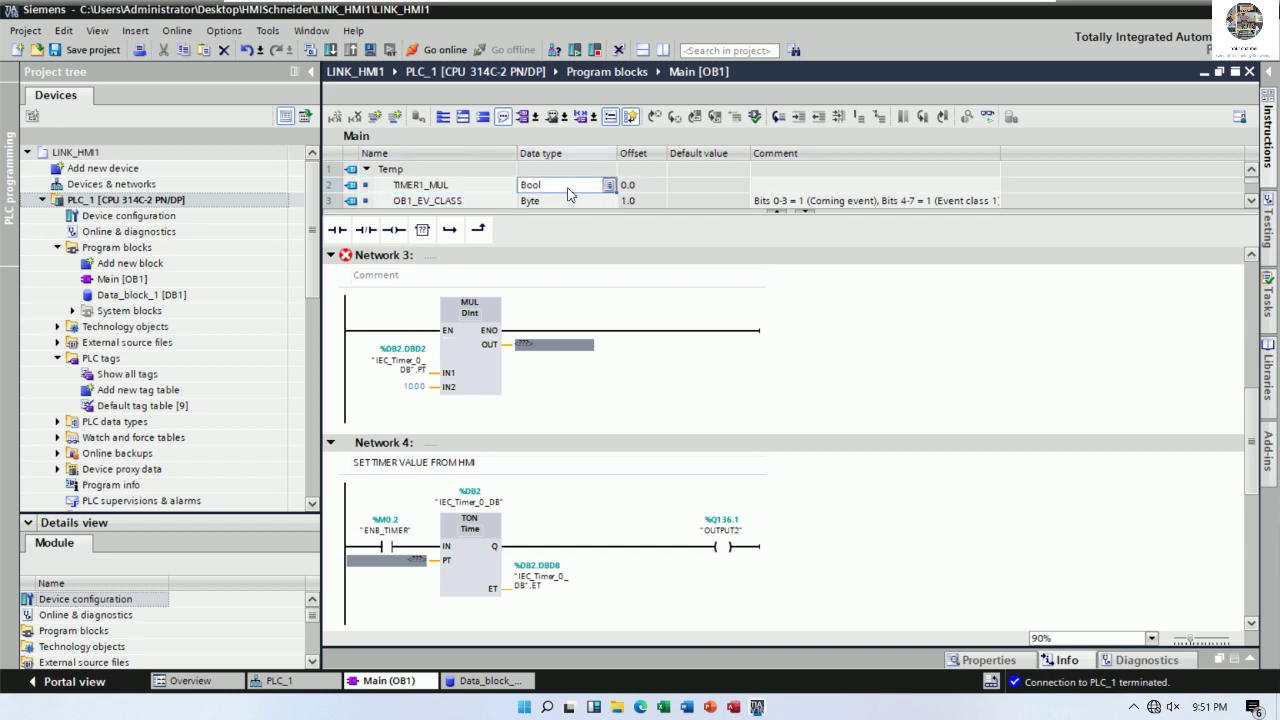
pyautogui.write('TIMER')
pyautogui.press('BackSpace')
pyautogui.press('BackSpace')
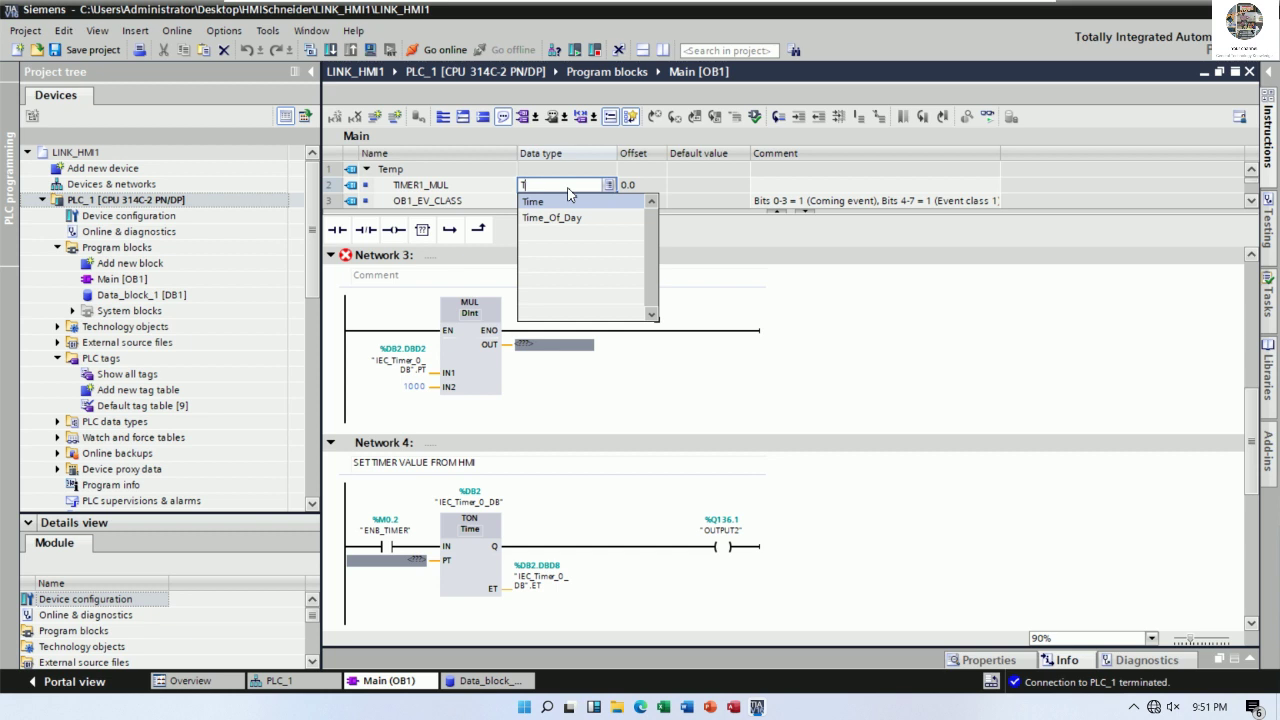
pyautogui.press('BackSpace')
pyautogui.click(531, 202)
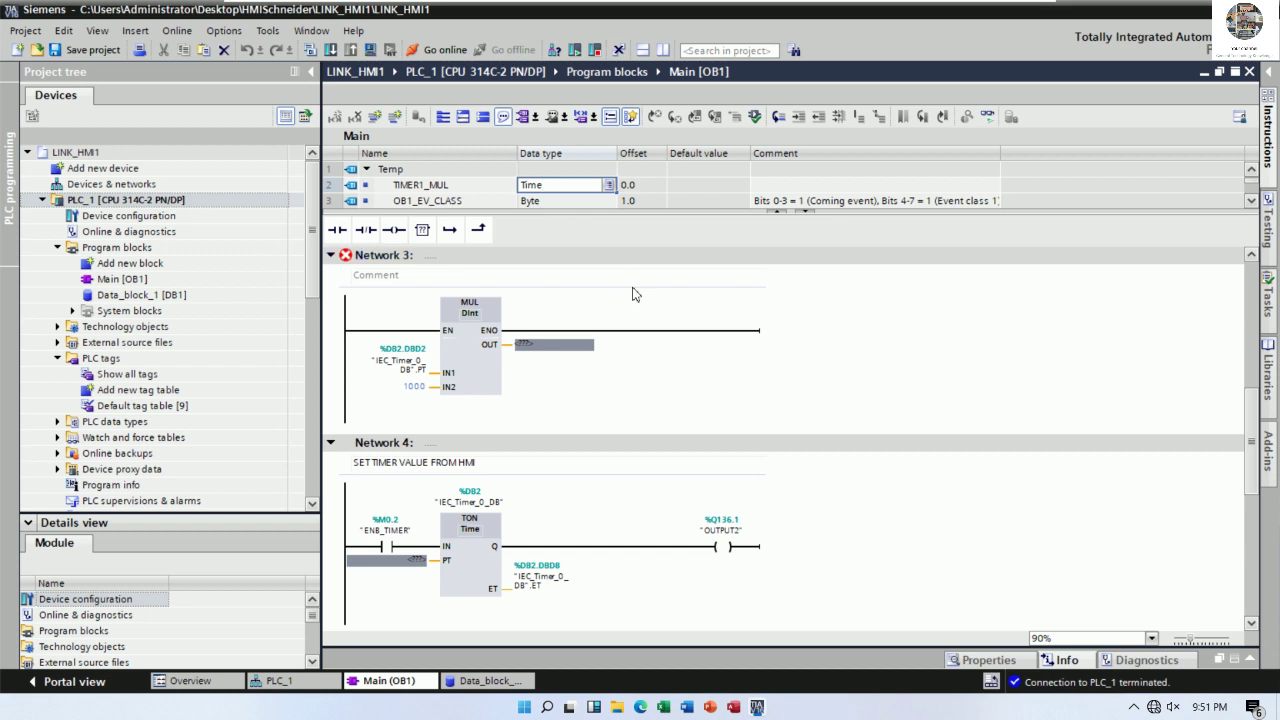
pyautogui.press('Return')
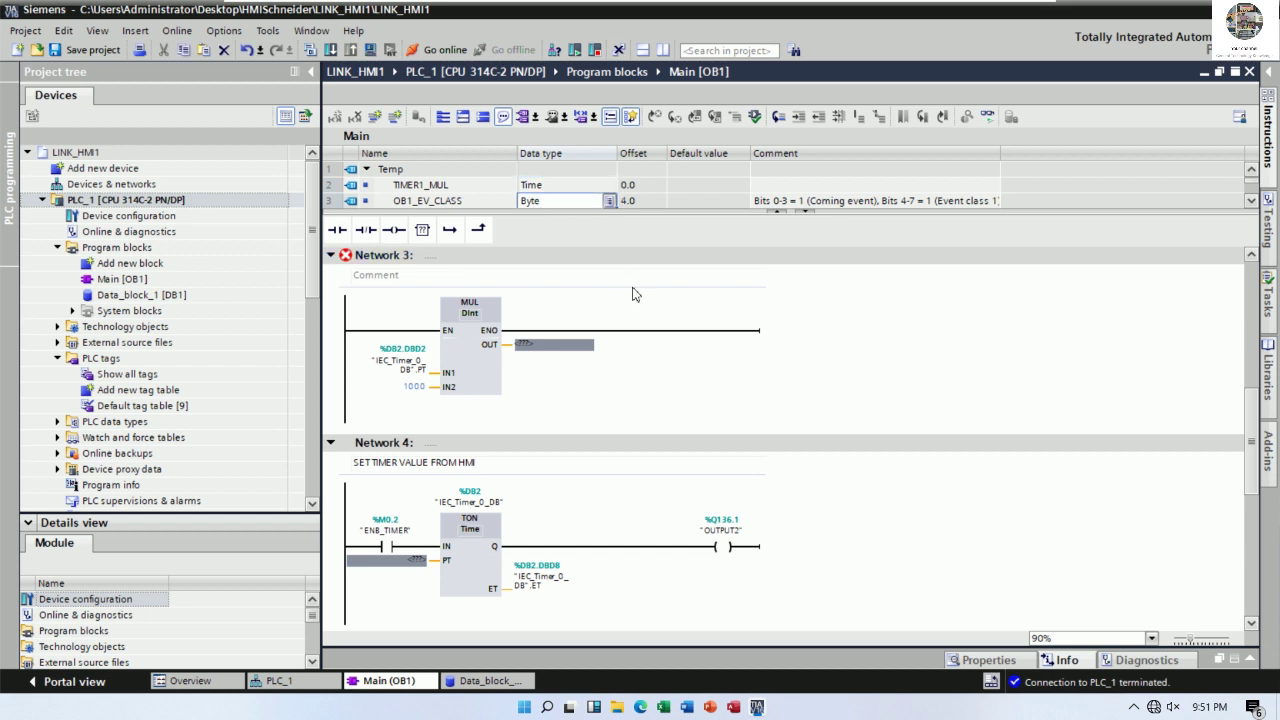
# Step: Assign #TIMER1_MUL to the OUT output of the MUL block in Network 3
pyautogui.click(540, 346)
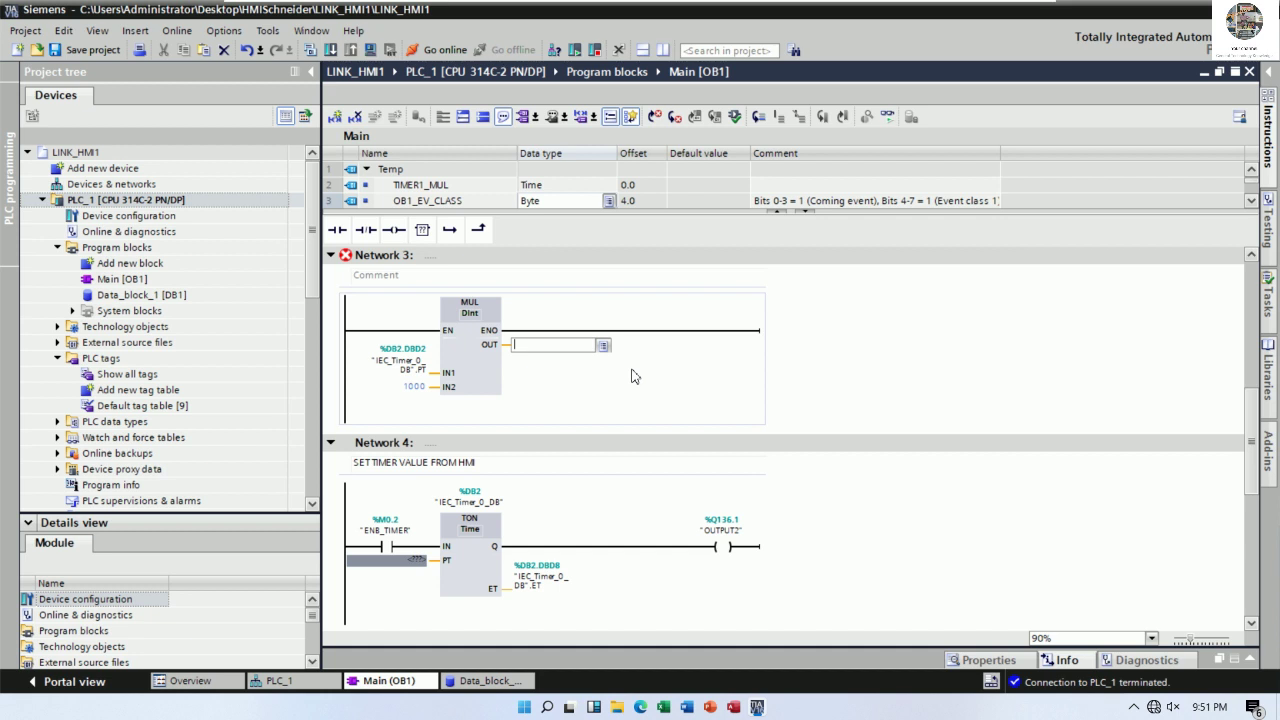
pyautogui.write('#T')
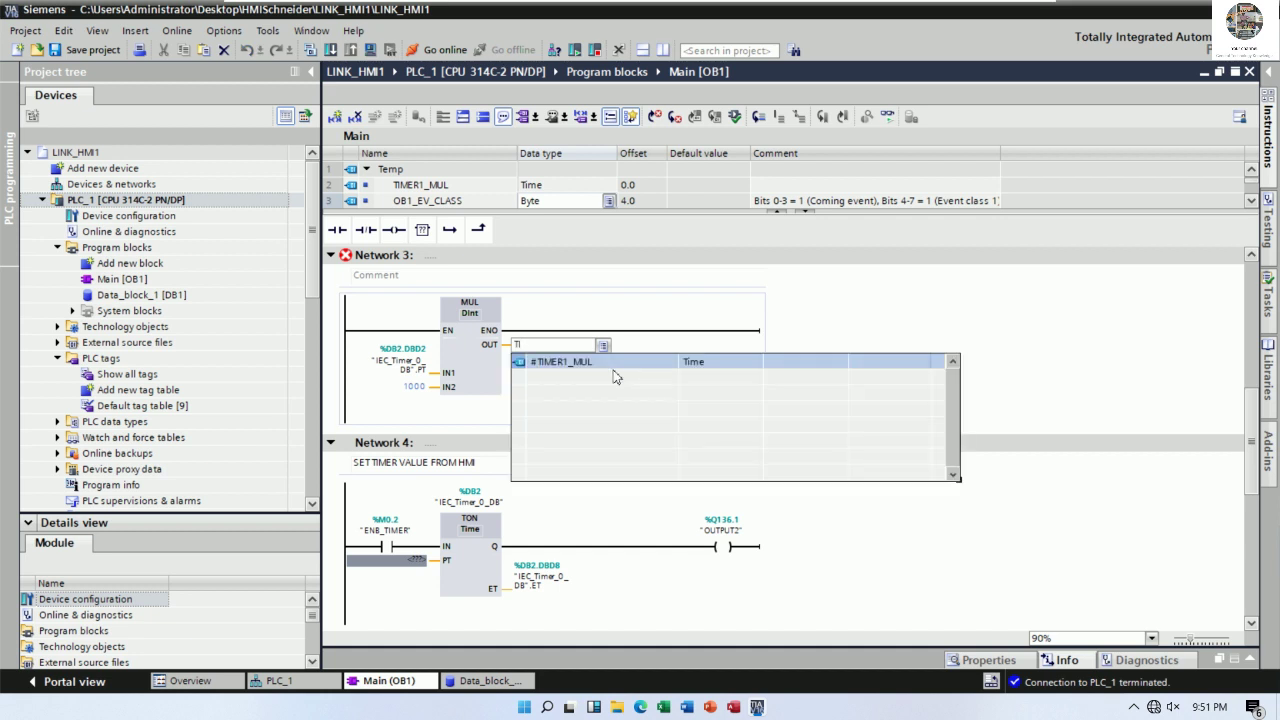
pyautogui.click(608, 372)
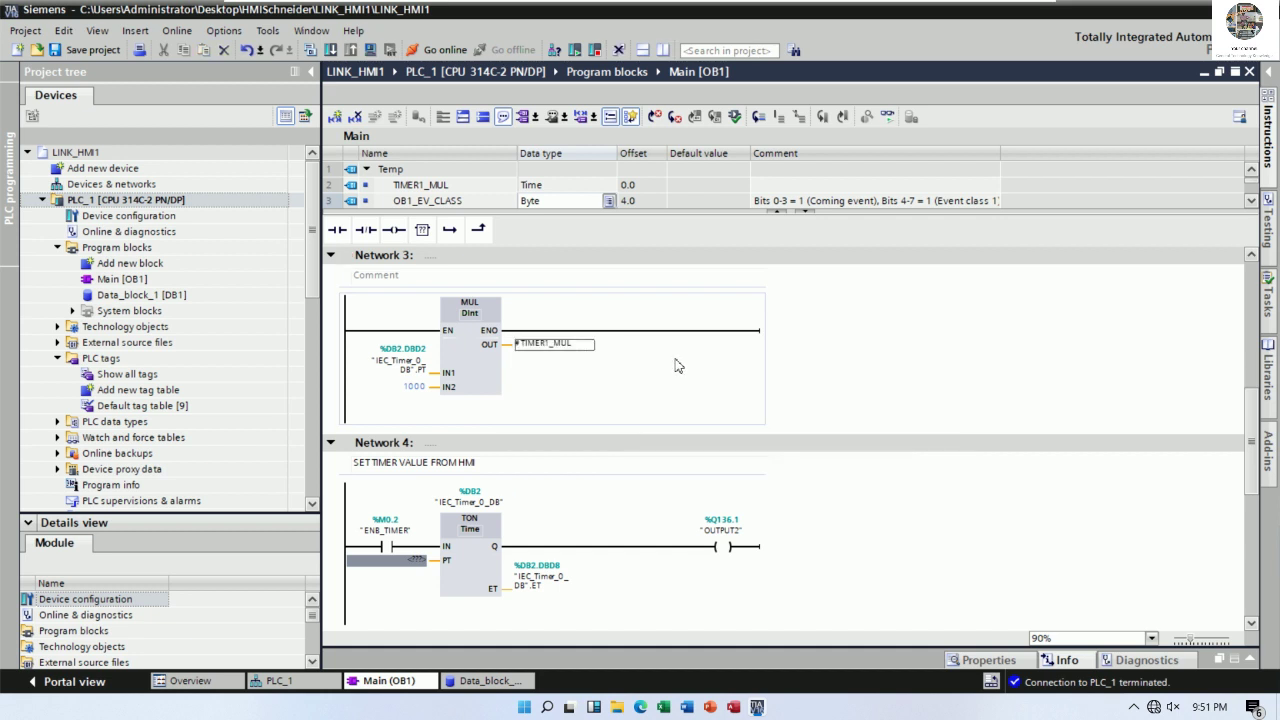
# Step: Assign the TIMER1_MUL variable to the PT input of the TON timer in Network 4
pyautogui.scroll(-3, 671, 364)
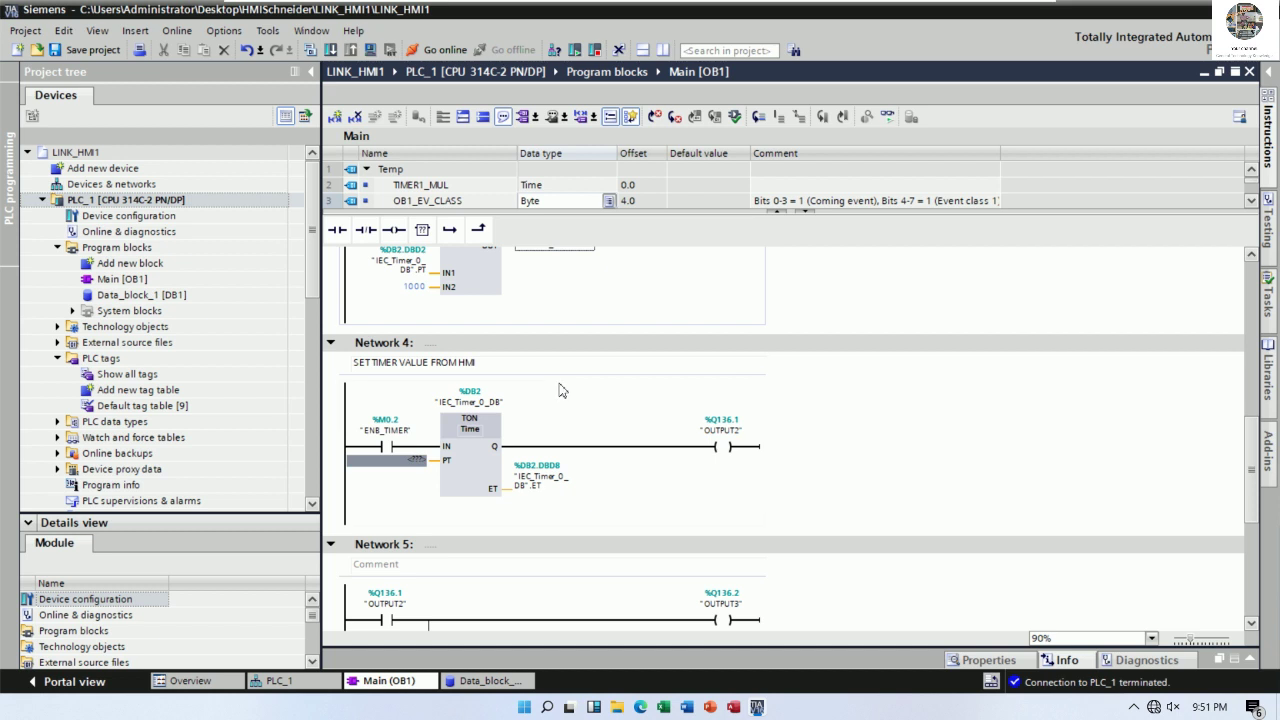
pyautogui.scroll(3, 560, 390)
pyautogui.rightClick(546, 348)
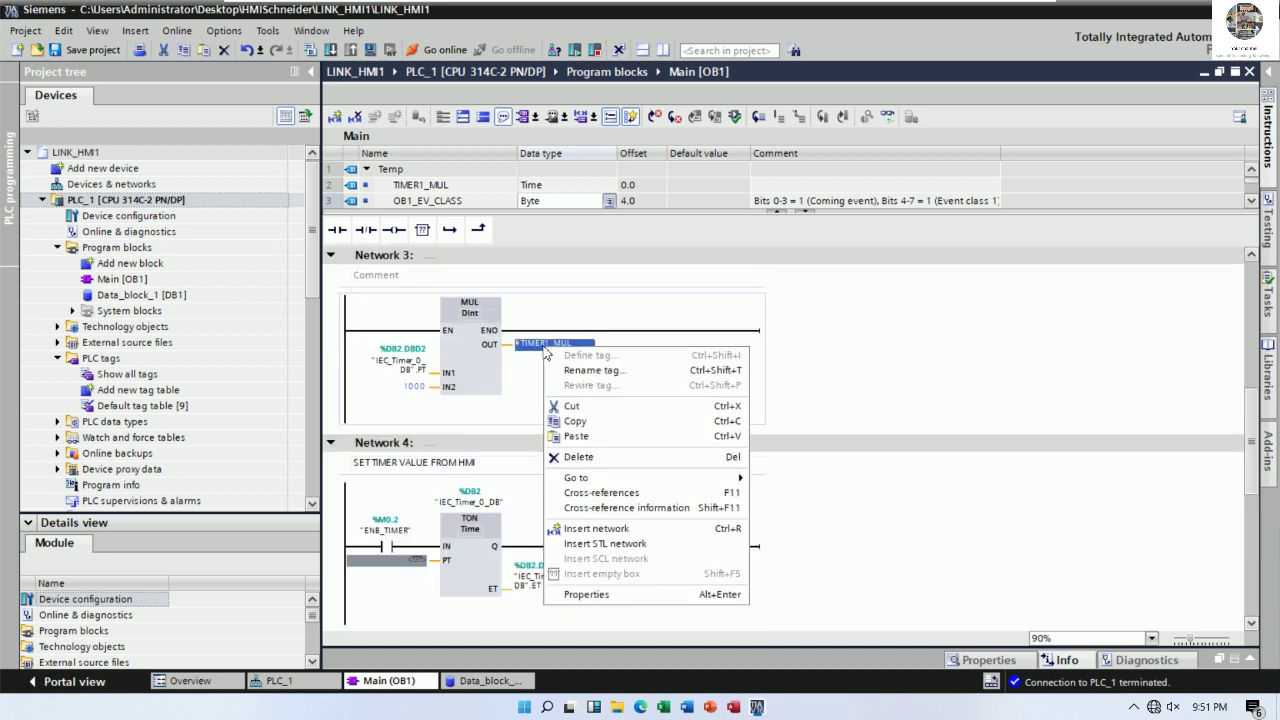
pyautogui.click(521, 403)
pyautogui.moveTo(404, 566)
pyautogui.mouseDown()
pyautogui.moveTo(395, 555)
pyautogui.moveTo(425, 556)
pyautogui.mouseUp()
pyautogui.moveTo(453, 188); pyautogui.dragTo(415, 562)
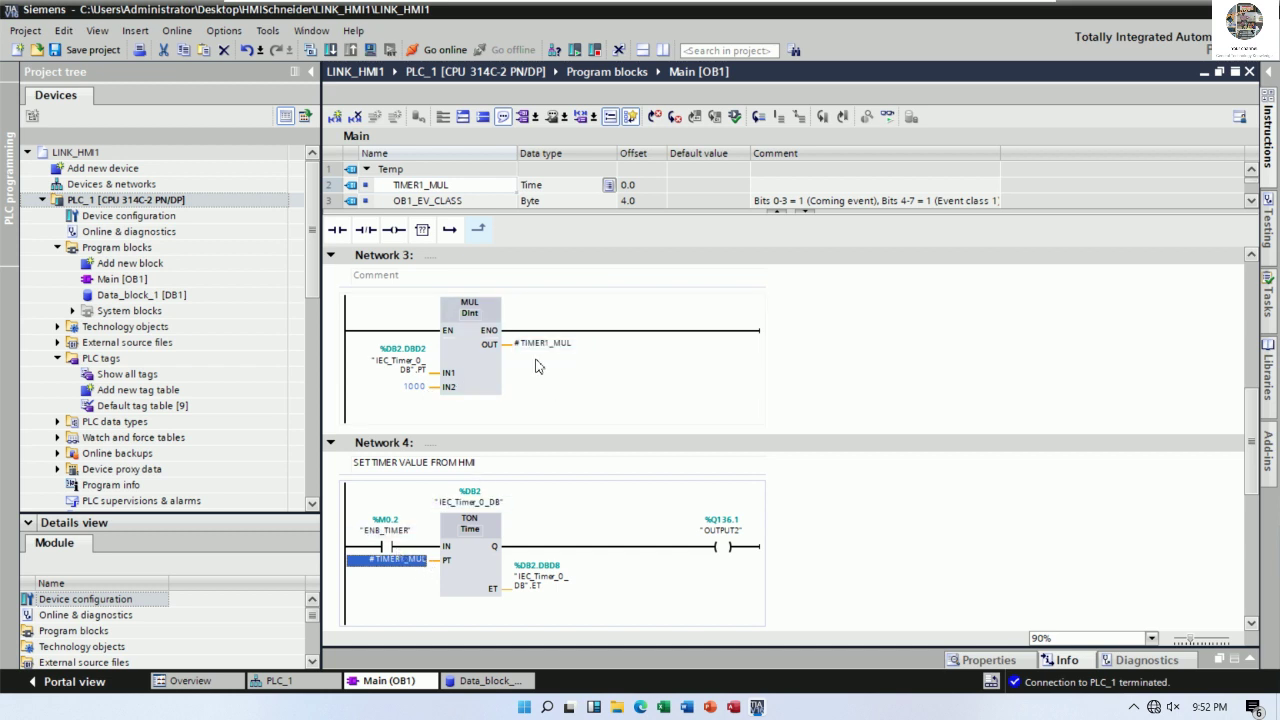
# Step: Save and compile the project, and download it to PLC_1, overwriting the Main [OB1] block
pyautogui.scroll(-3, 555, 400)
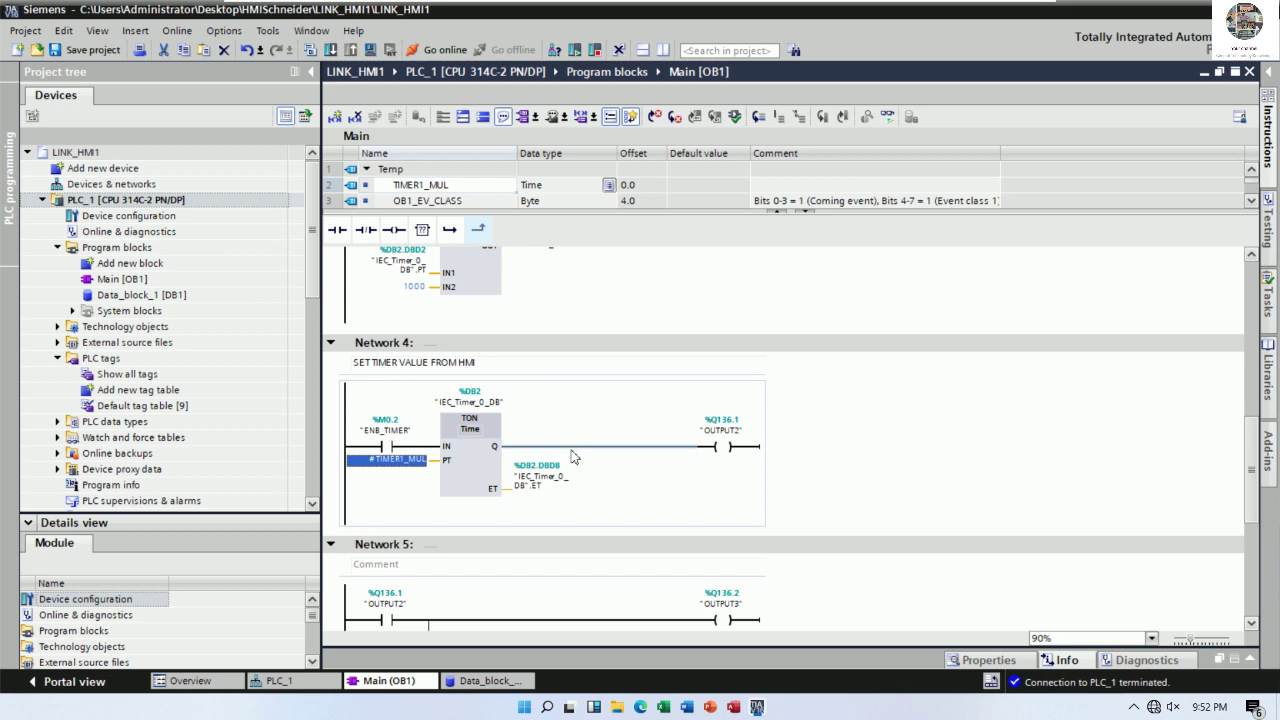
pyautogui.scroll(-1, 575, 456)
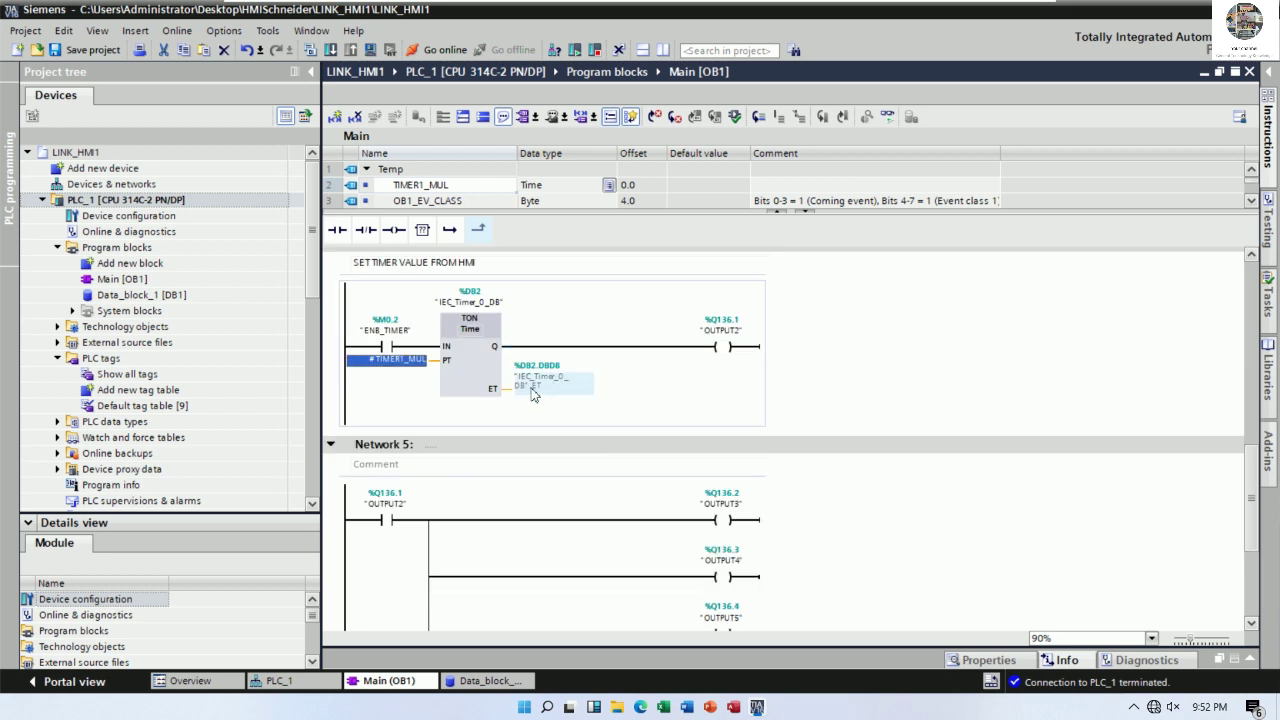
pyautogui.scroll(2, 558, 403)
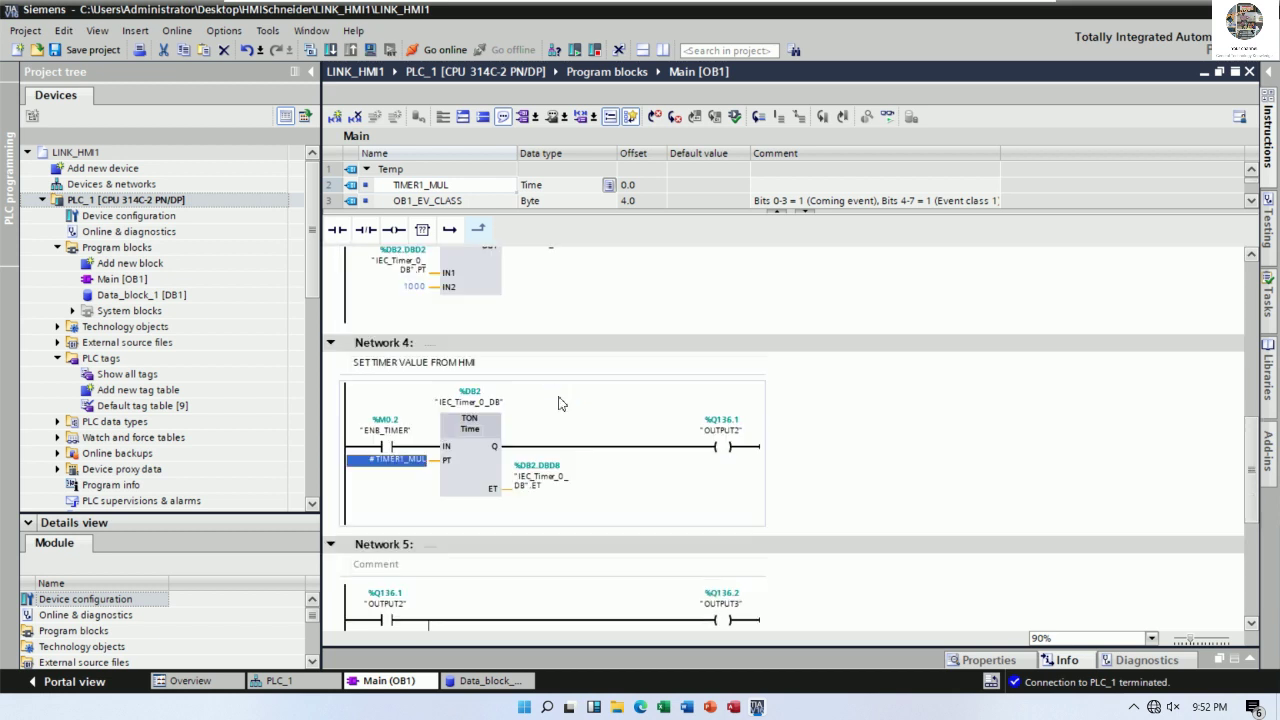
pyautogui.click(93, 49)
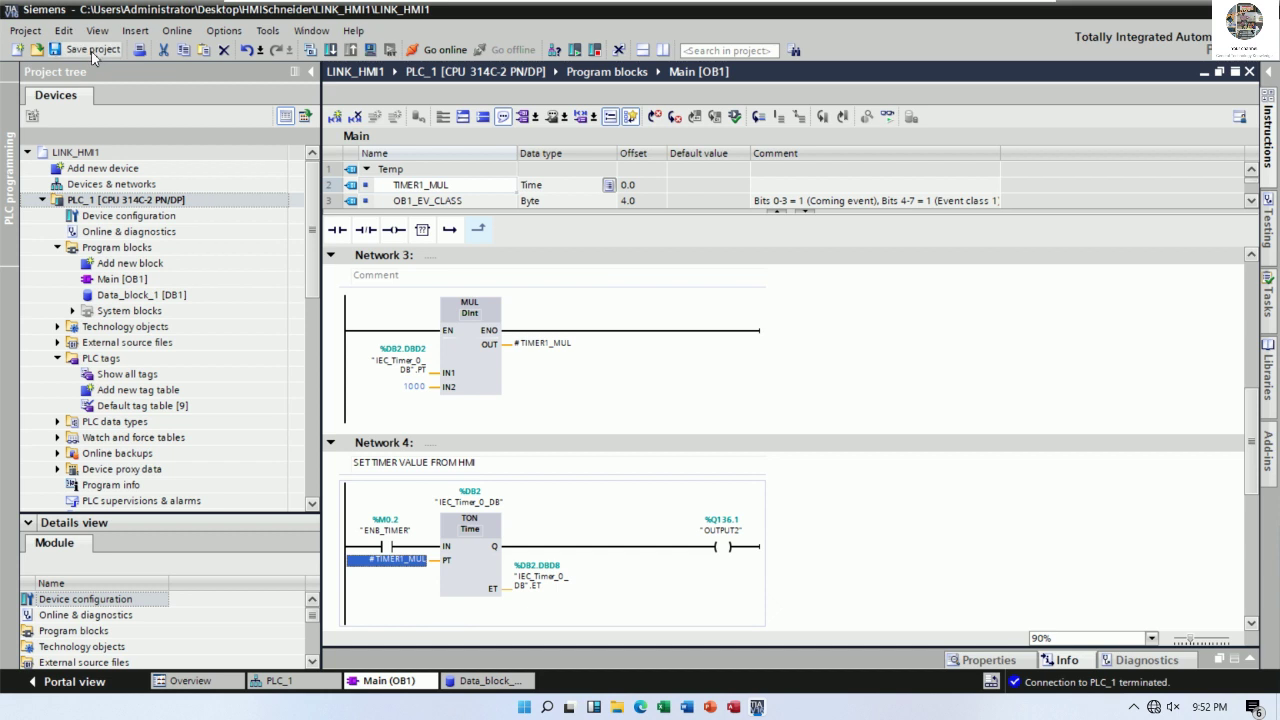
pyautogui.click(310, 49)
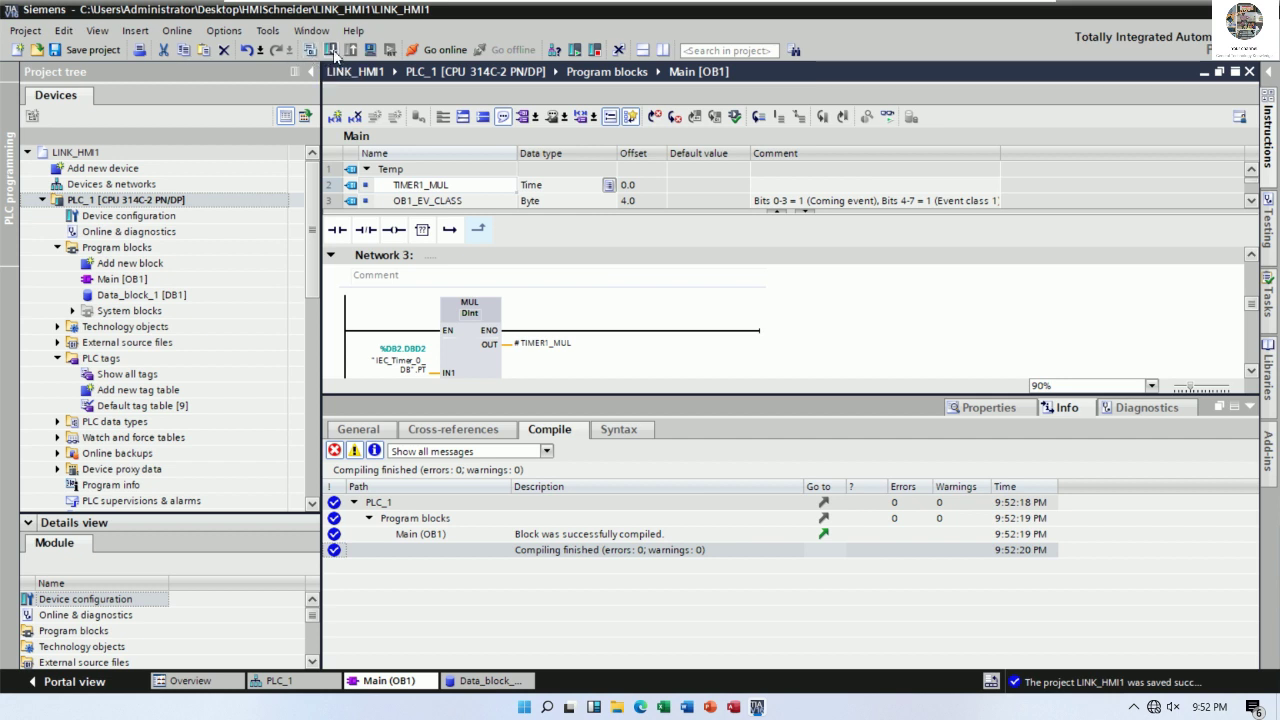
pyautogui.hotkey('ctrl', 'l')
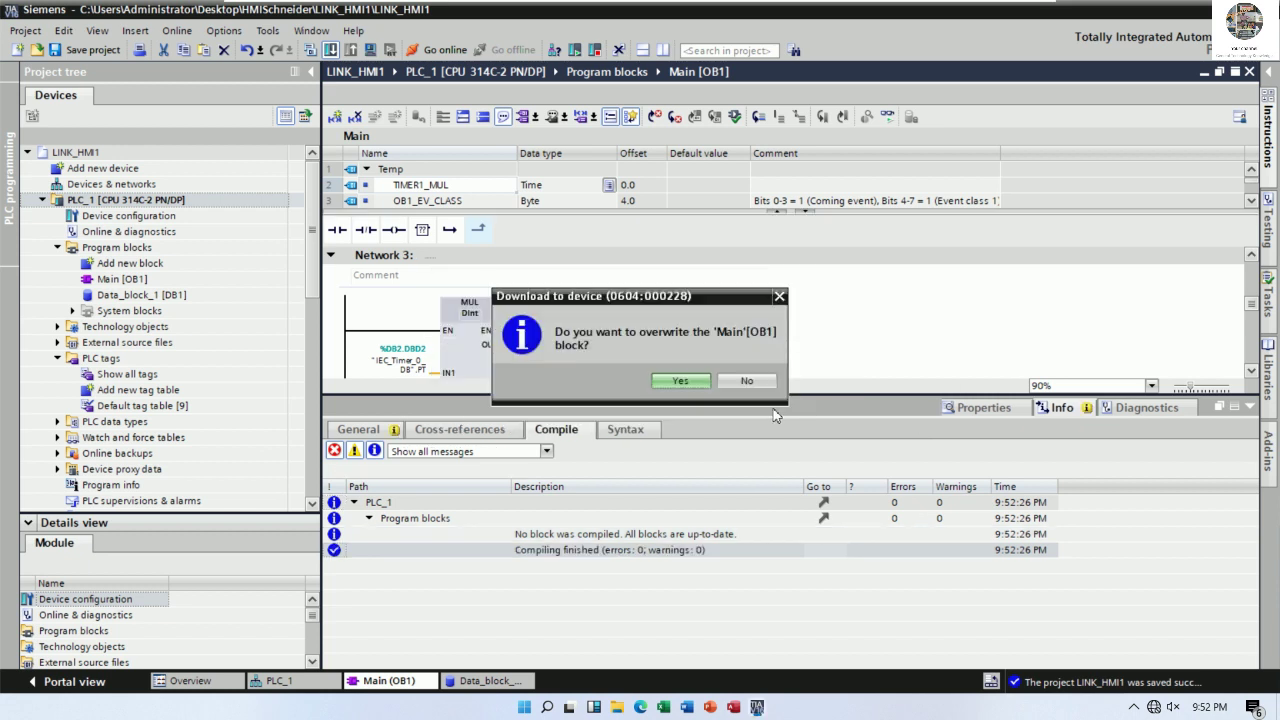
pyautogui.click(683, 382)
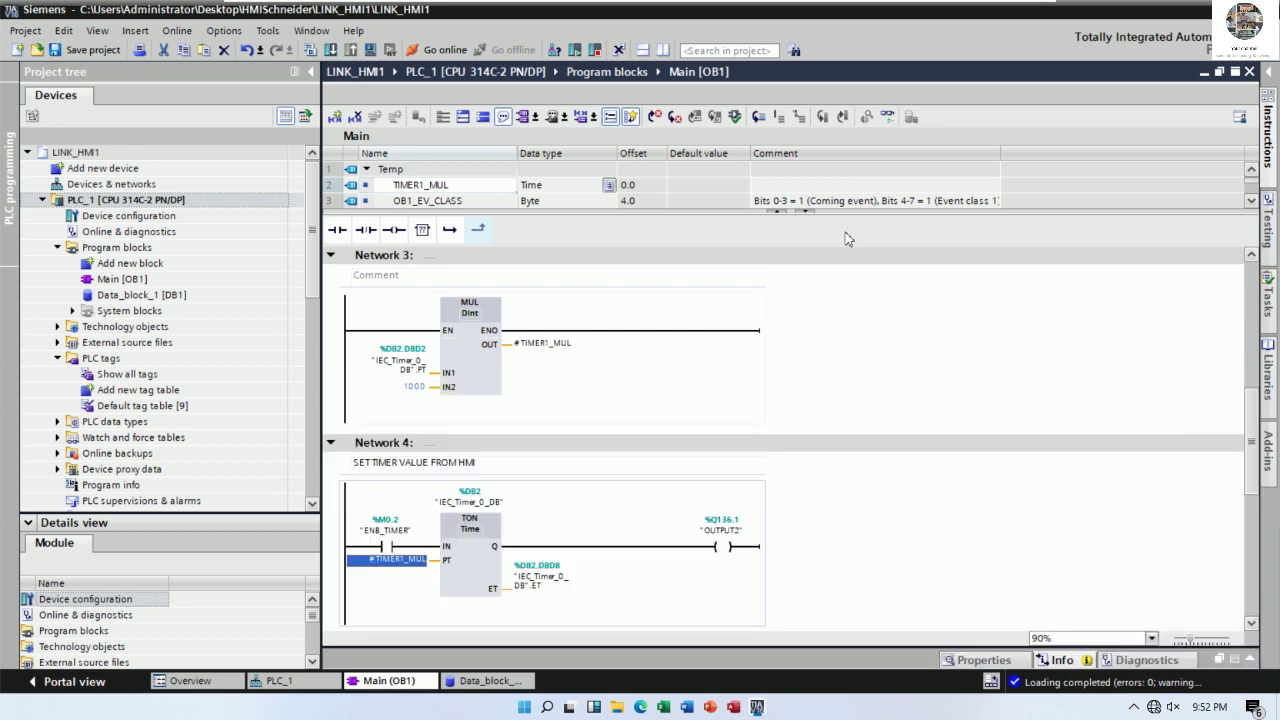
# Step: Go online with PLC_1 and turn on monitoring to view the MUL and timer networks live
pyautogui.hotkey('ctrl', 'k')
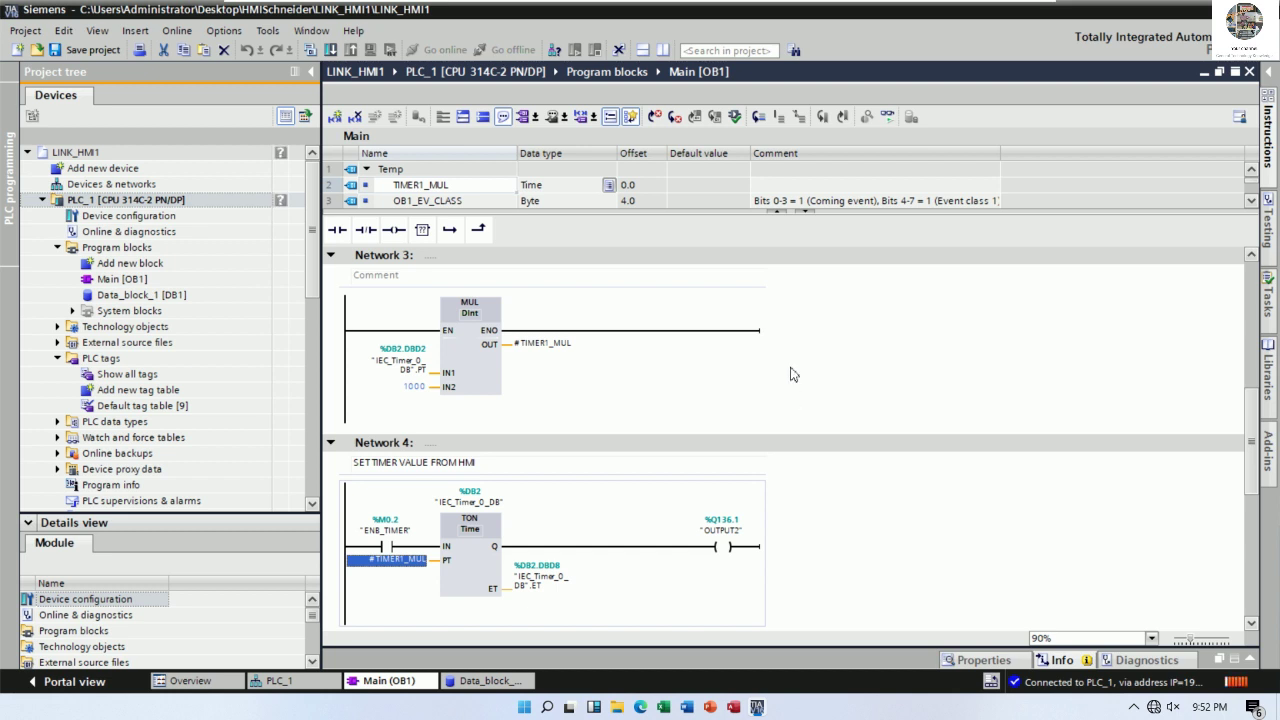
pyautogui.hotkey('ctrl', 't')
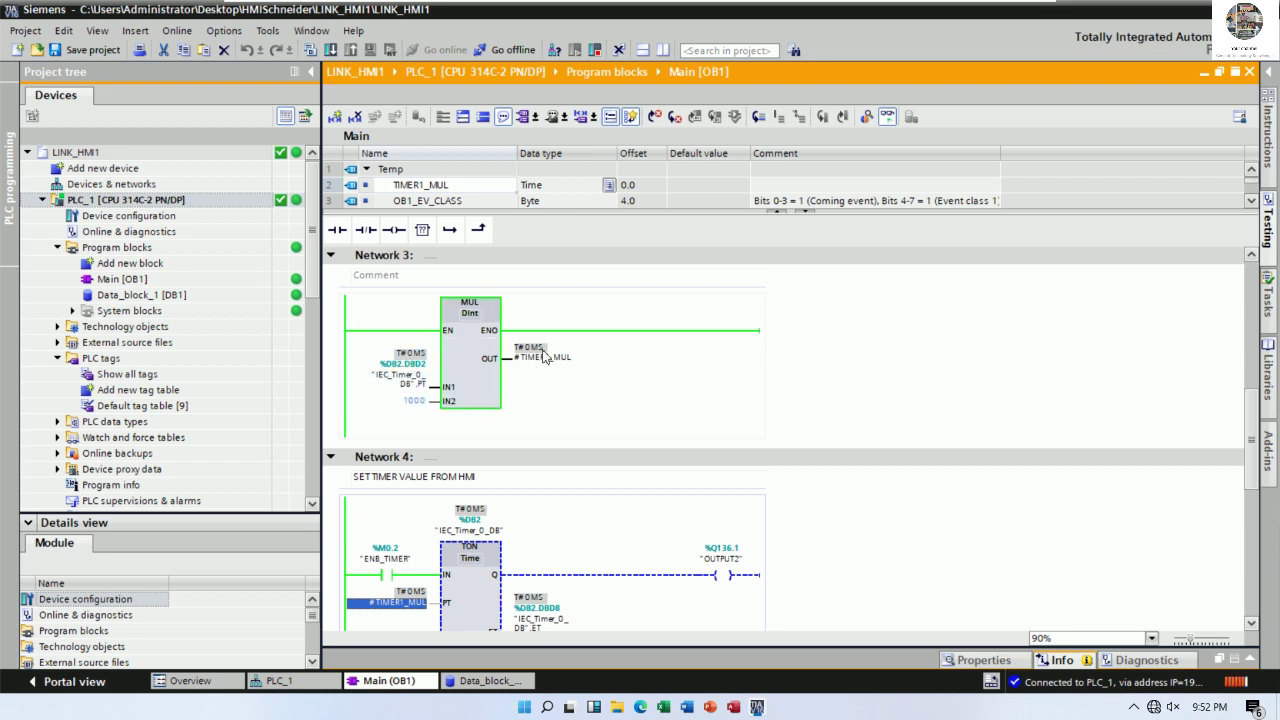
pyautogui.scroll(-2, 418, 598)
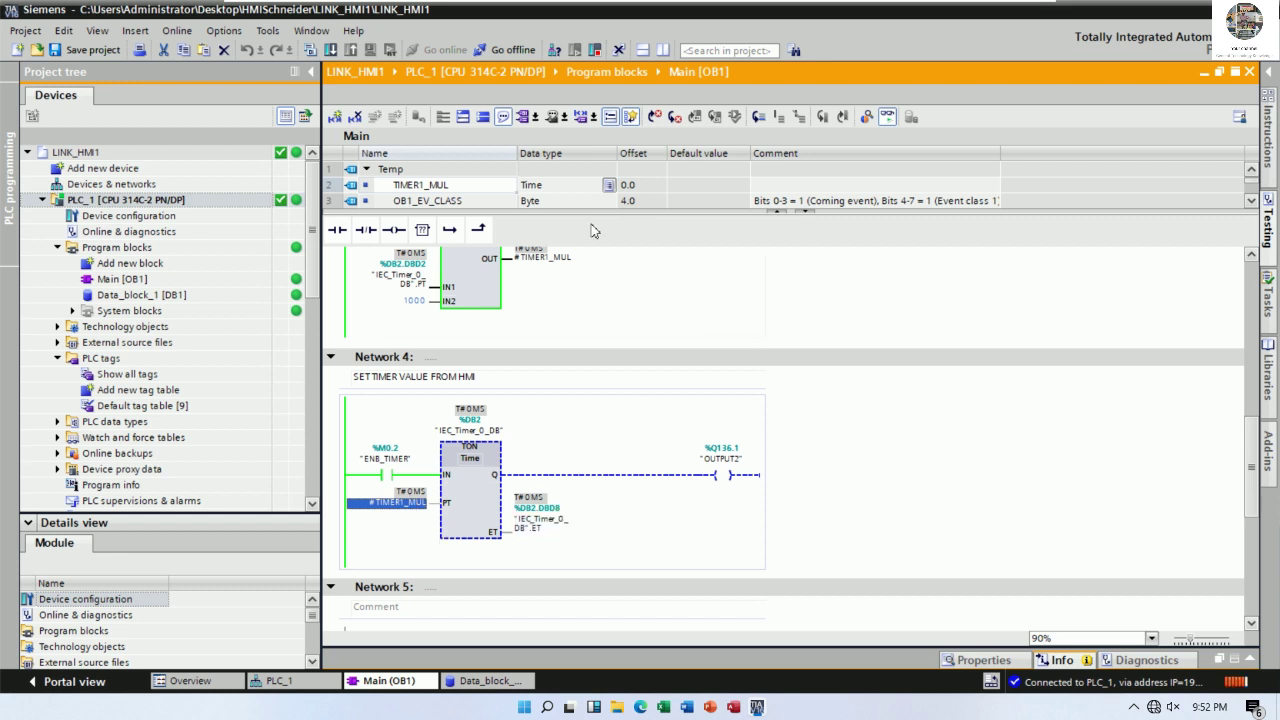
# Step: Switch to the Vijeo-Frame project and change the unit labels beside the SET TIME and TIME SHOW displays to S
pyautogui.moveTo(823, 8)
pyautogui.click(993, 15)
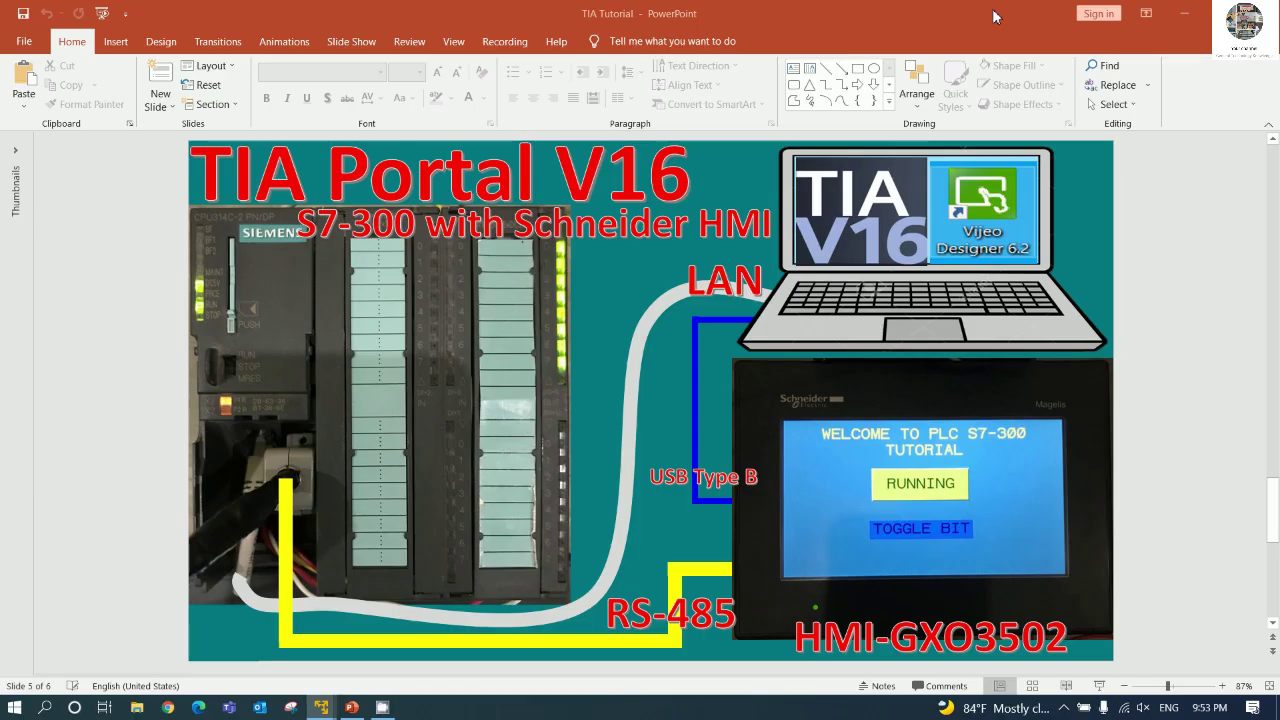
pyautogui.moveTo(322, 707)
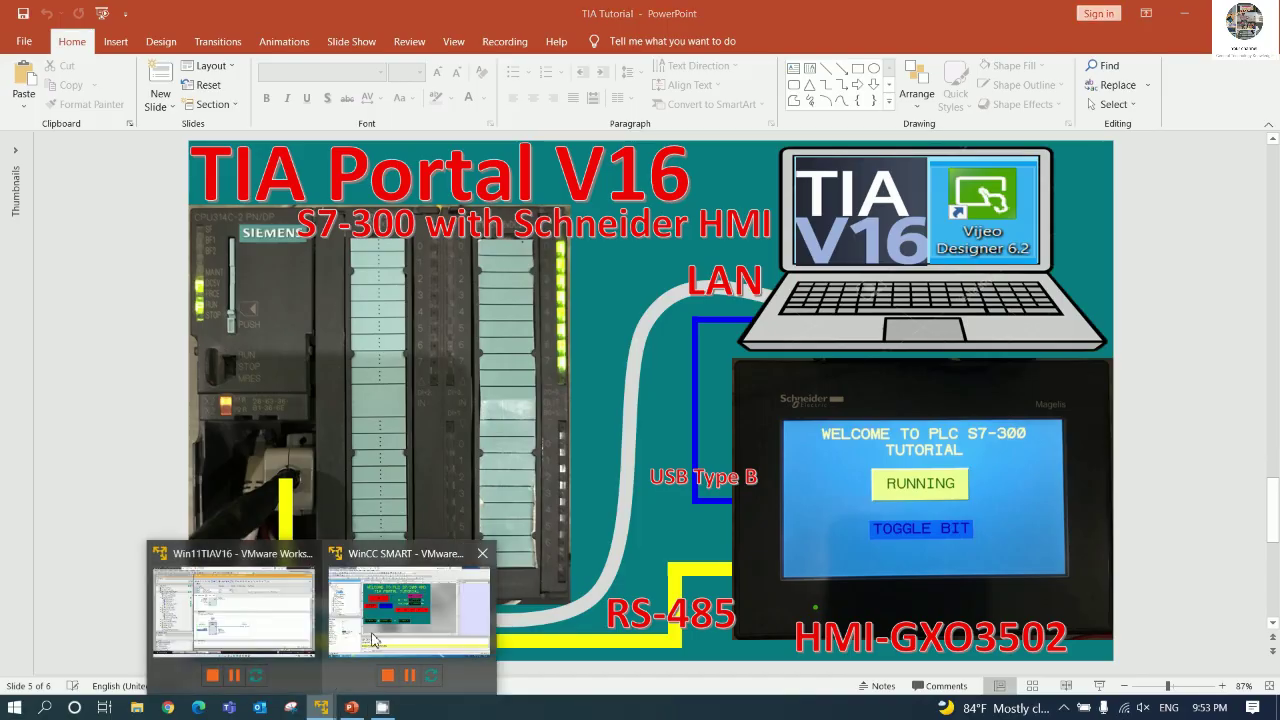
pyautogui.click(378, 638)
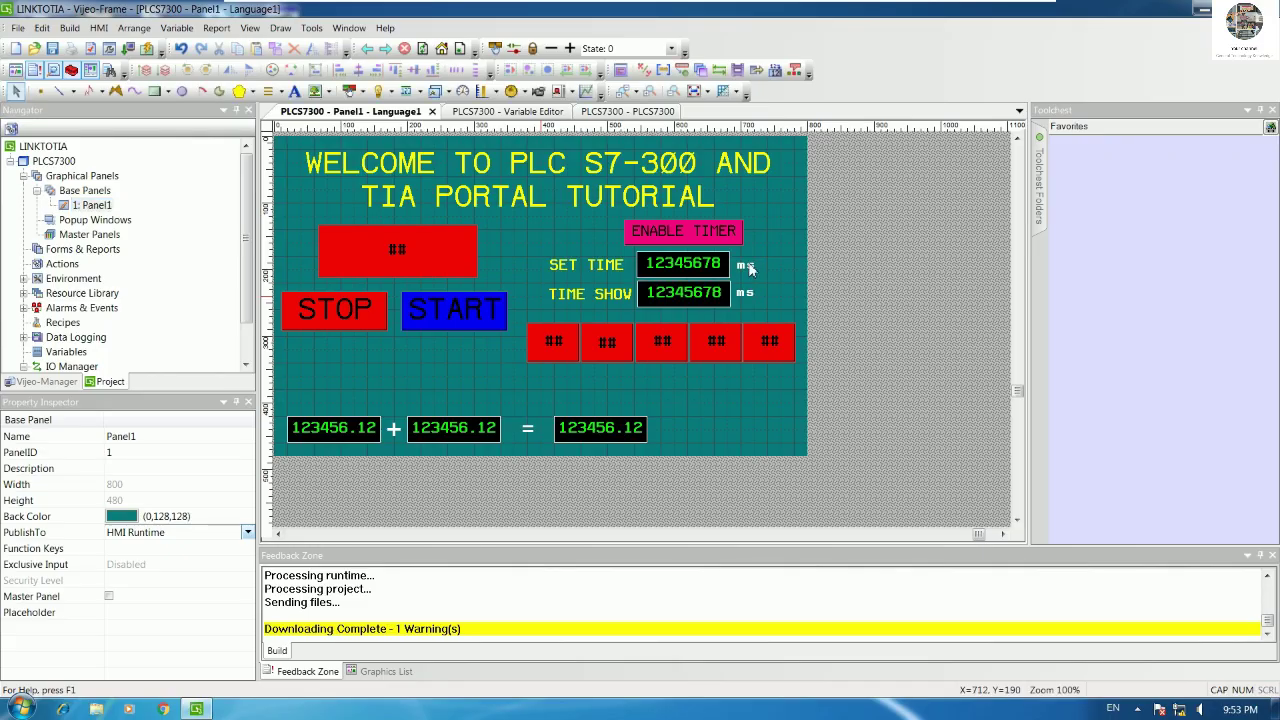
pyautogui.doubleClick(746, 266)
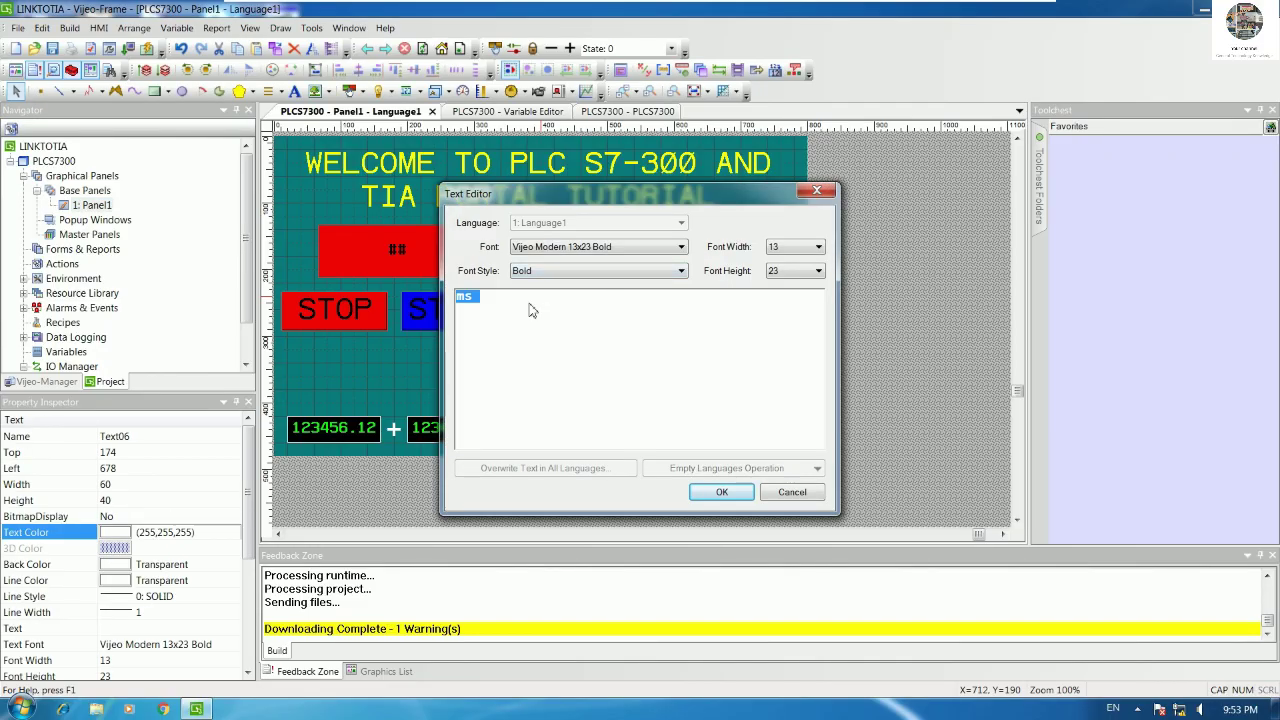
pyautogui.write('S')
pyautogui.click(721, 491)
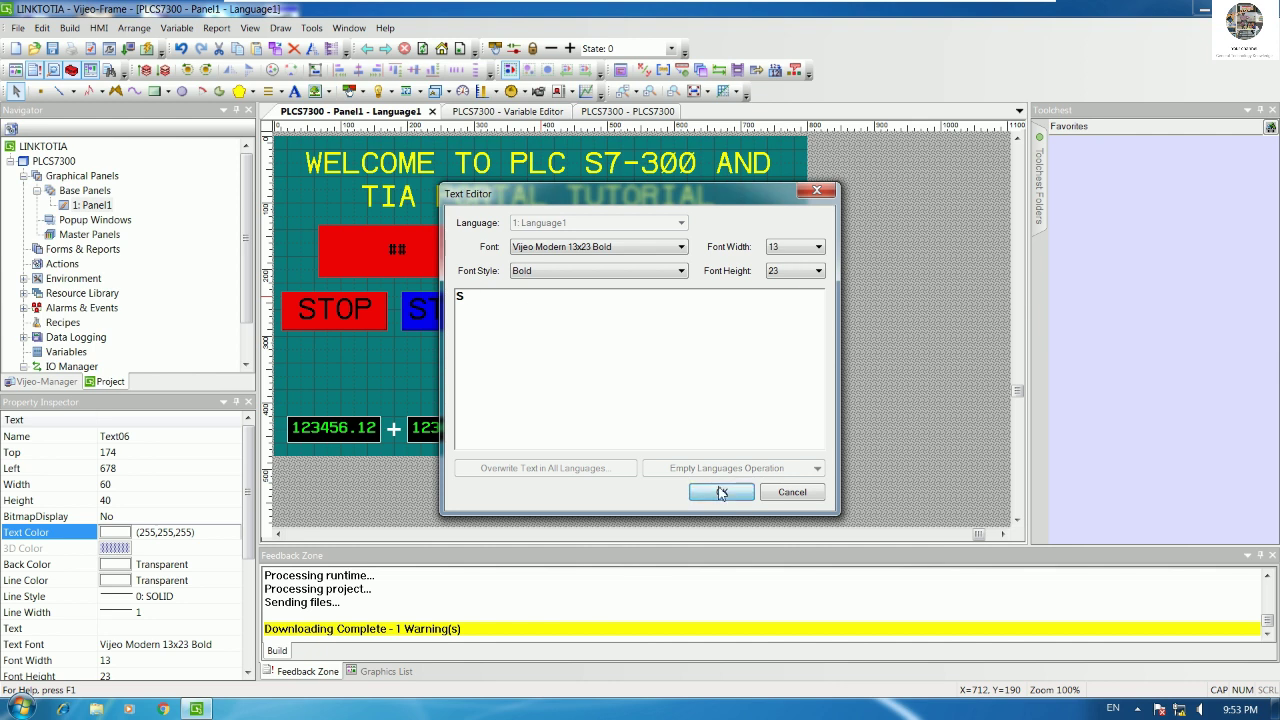
pyautogui.doubleClick(745, 293)
pyautogui.write('S')
pyautogui.click(709, 492)
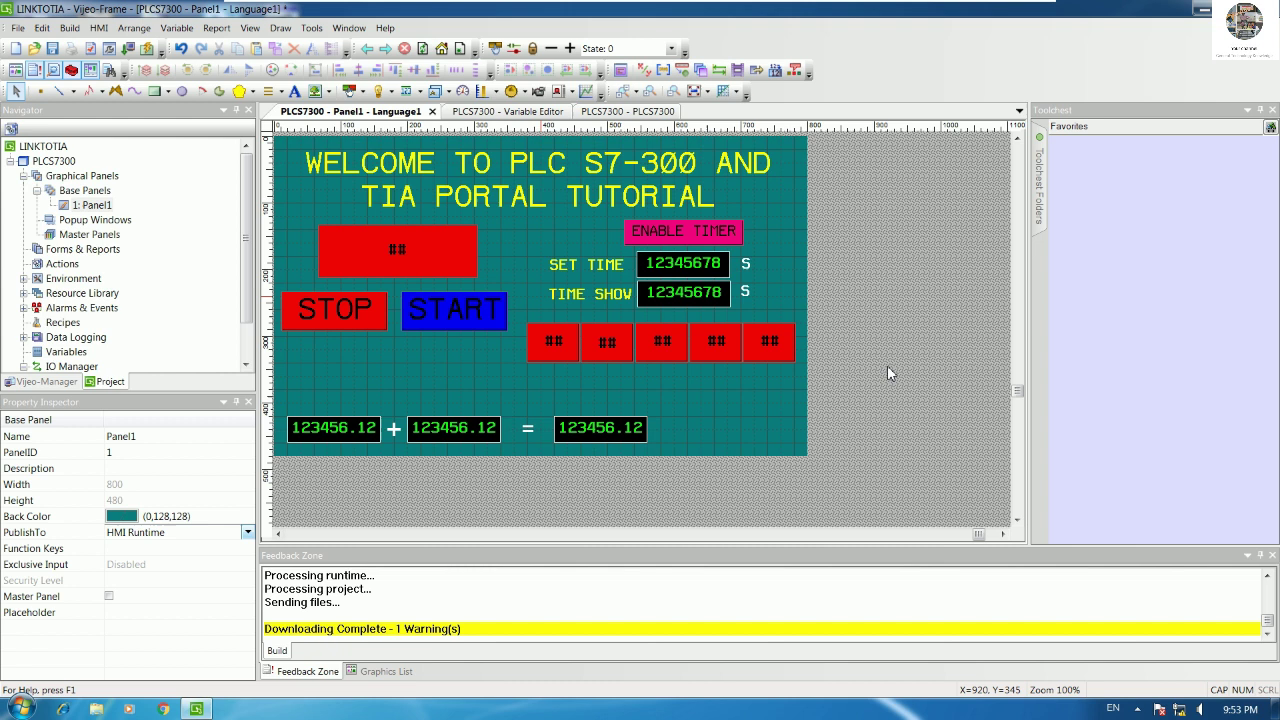
# Step: Set the variable expression of the TIME SHOW numeric display to TIMESHOW/1000
pyautogui.click(687, 270)
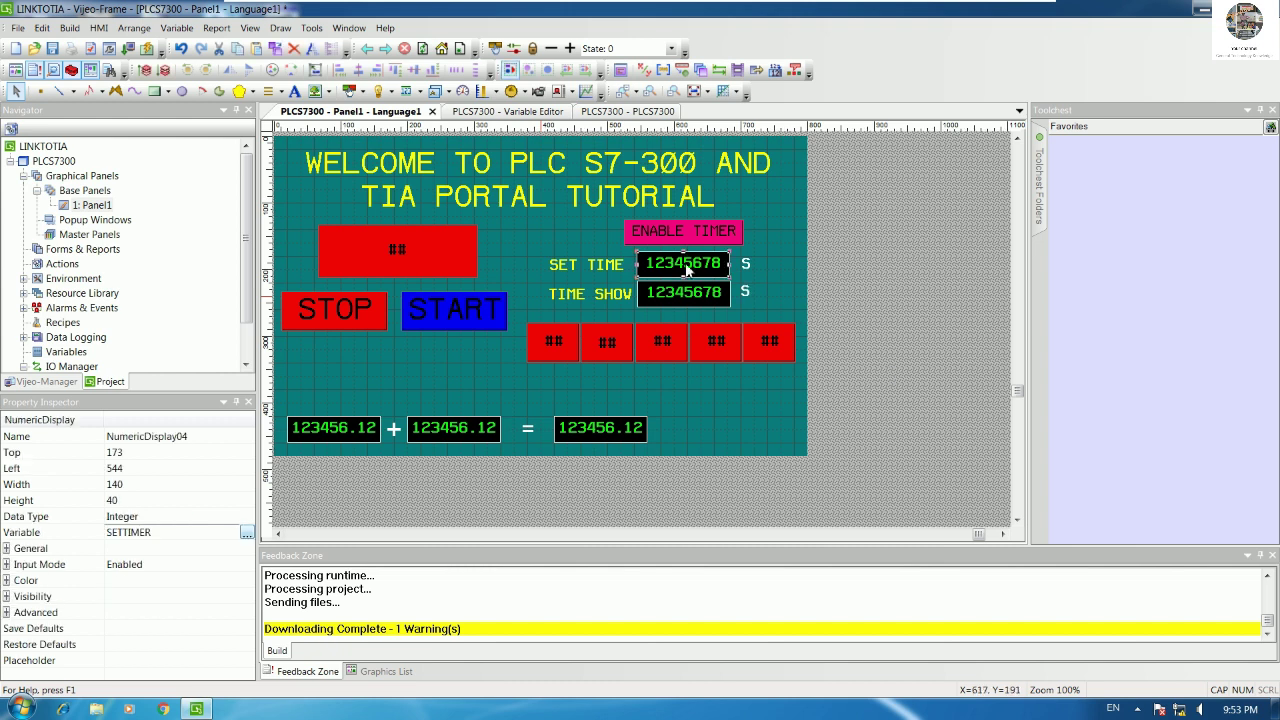
pyautogui.click(852, 304)
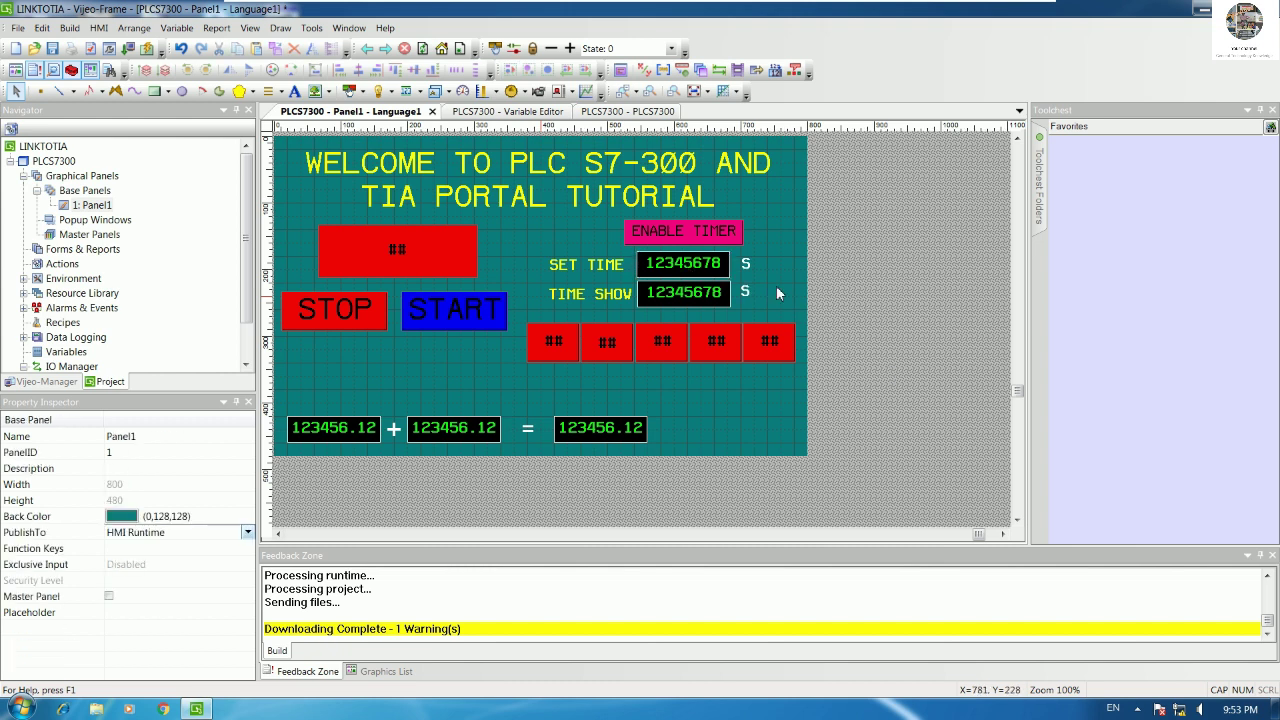
pyautogui.click(697, 268)
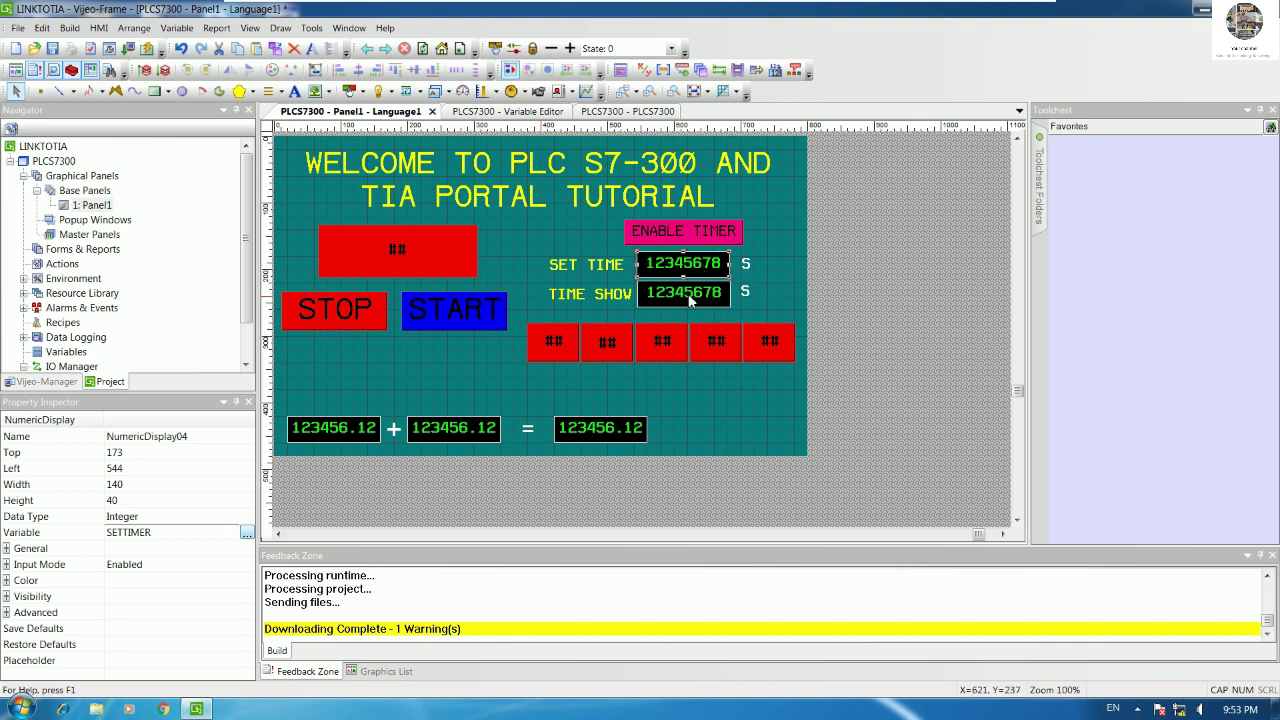
pyautogui.doubleClick(689, 297)
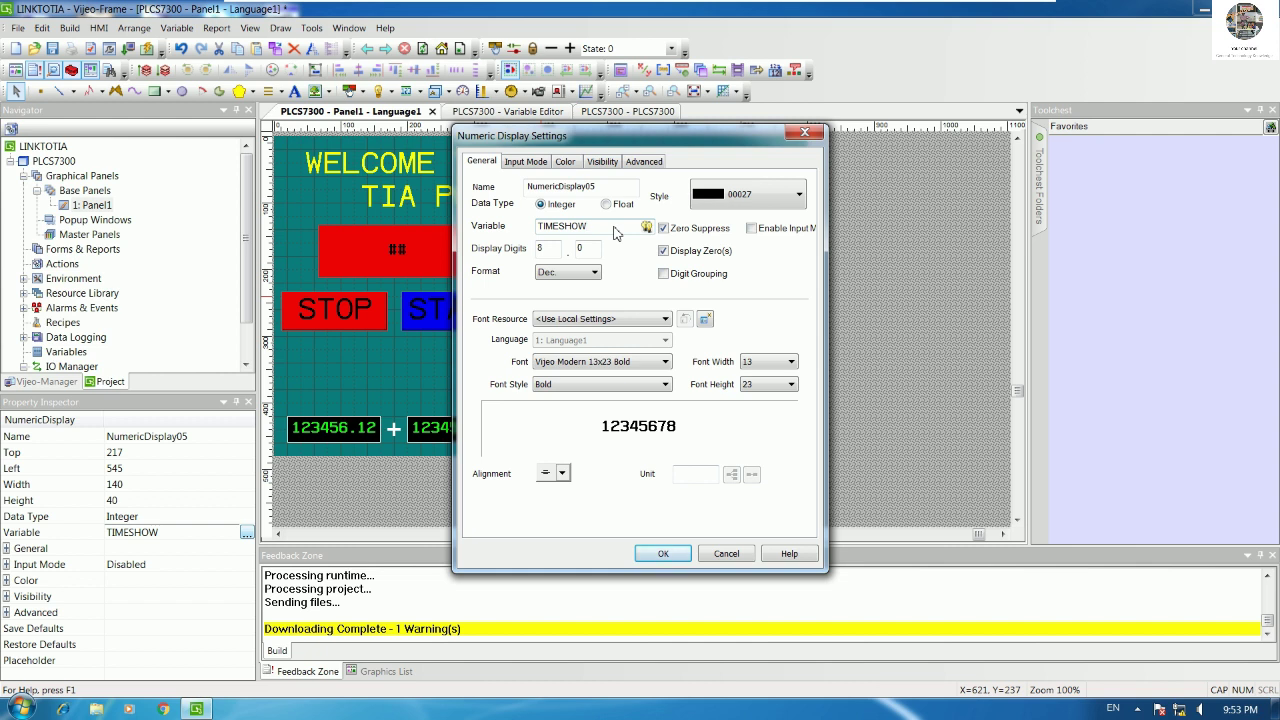
pyautogui.write('/1000')
pyautogui.click(661, 553)
pyautogui.click(836, 305)
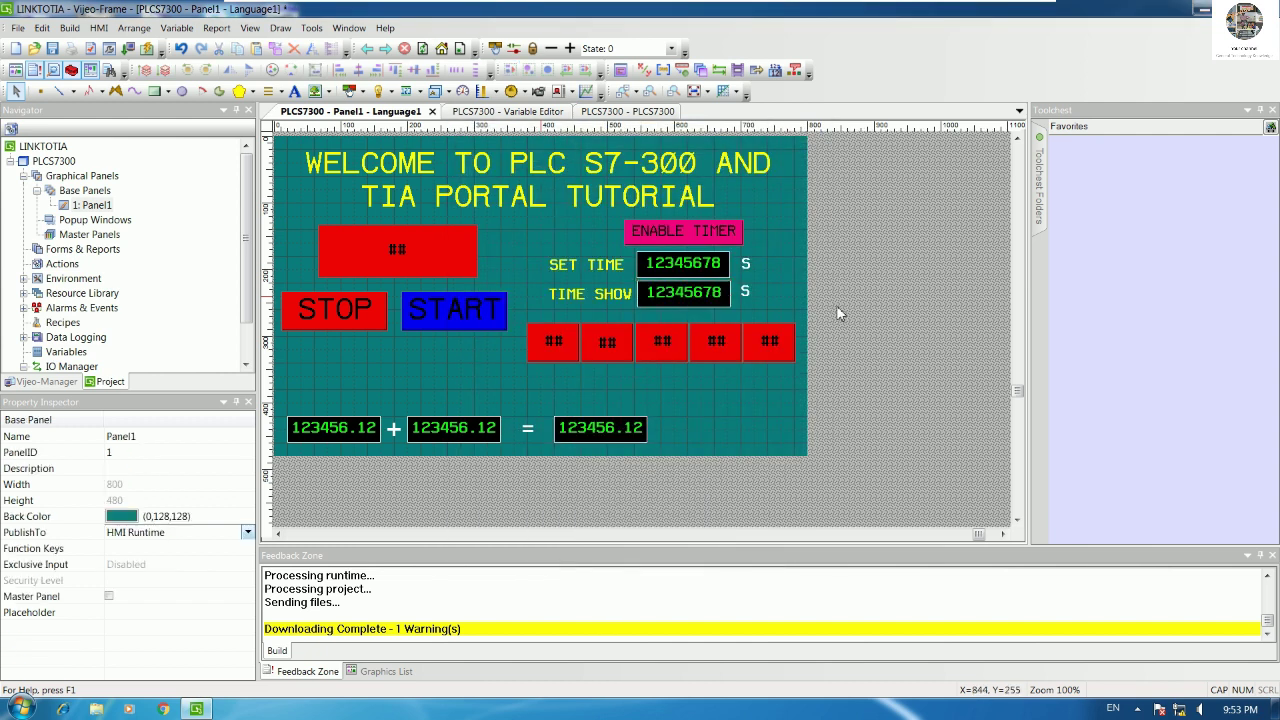
# Step: Save the HMI project and download it to the PLCS7300 target, deleting all run-time data and including the project backup
pyautogui.click(53, 50)
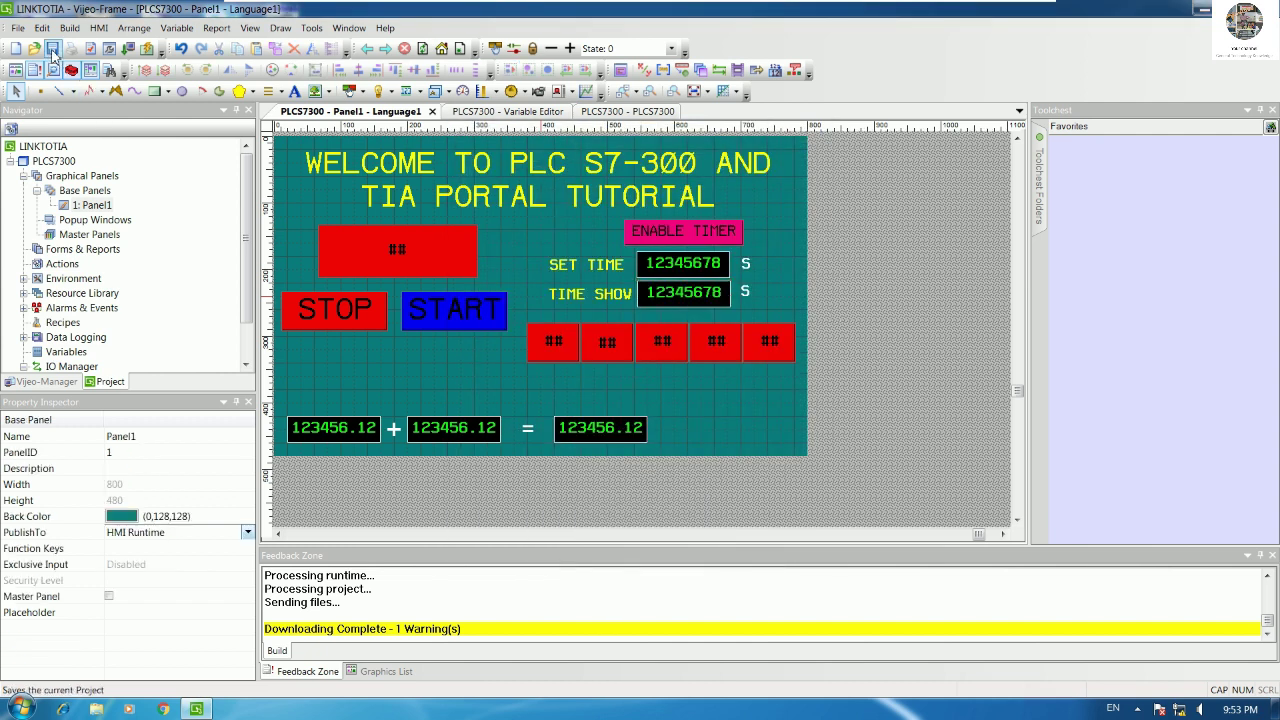
pyautogui.click(129, 50)
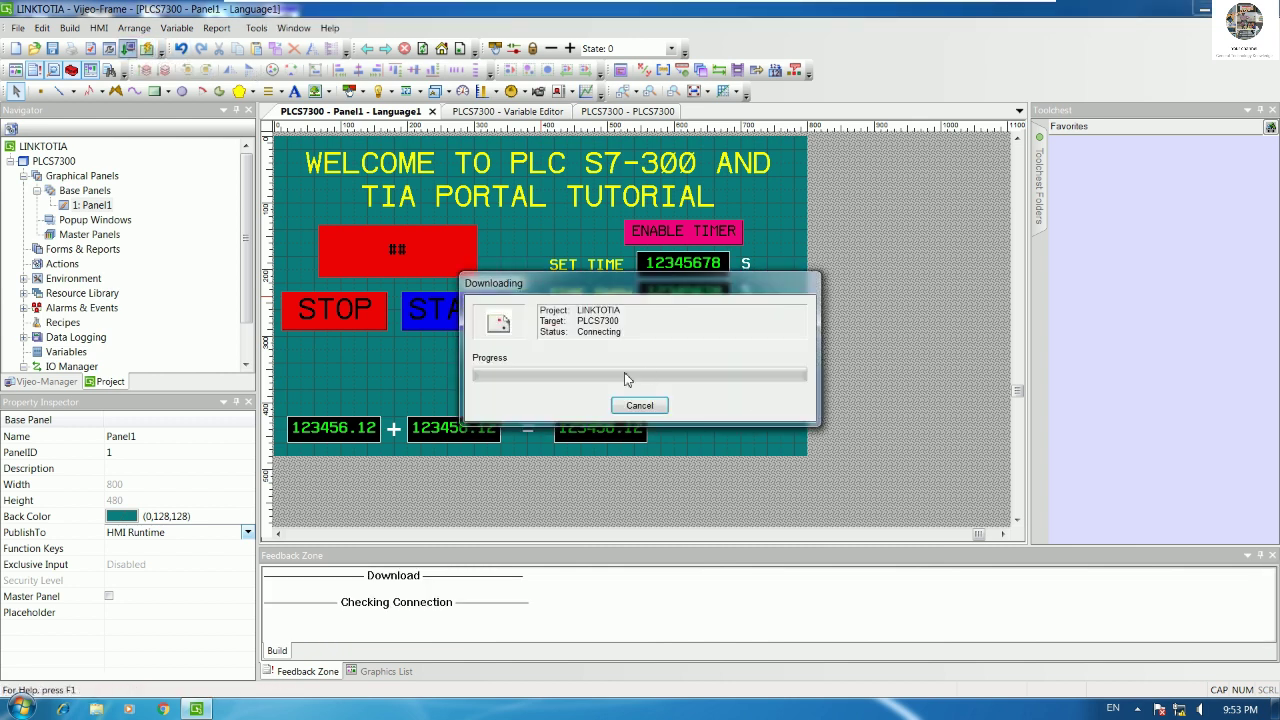
pyautogui.click(552, 356)
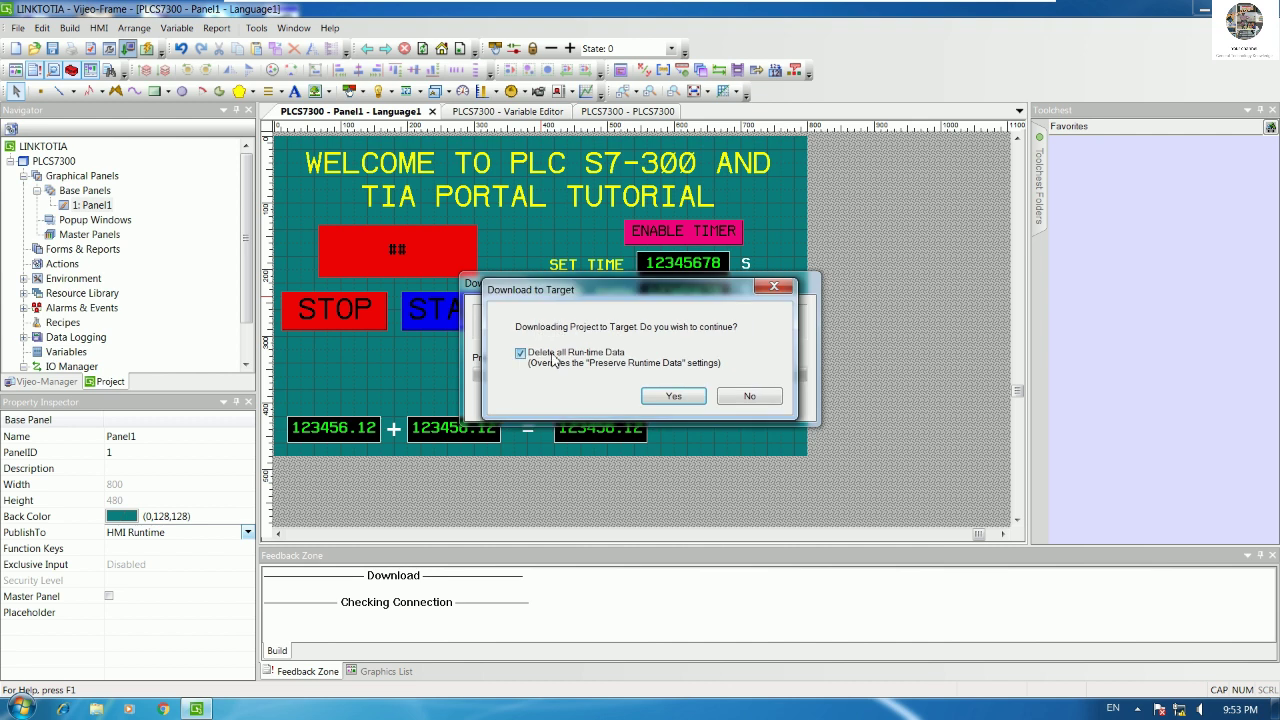
pyautogui.click(672, 396)
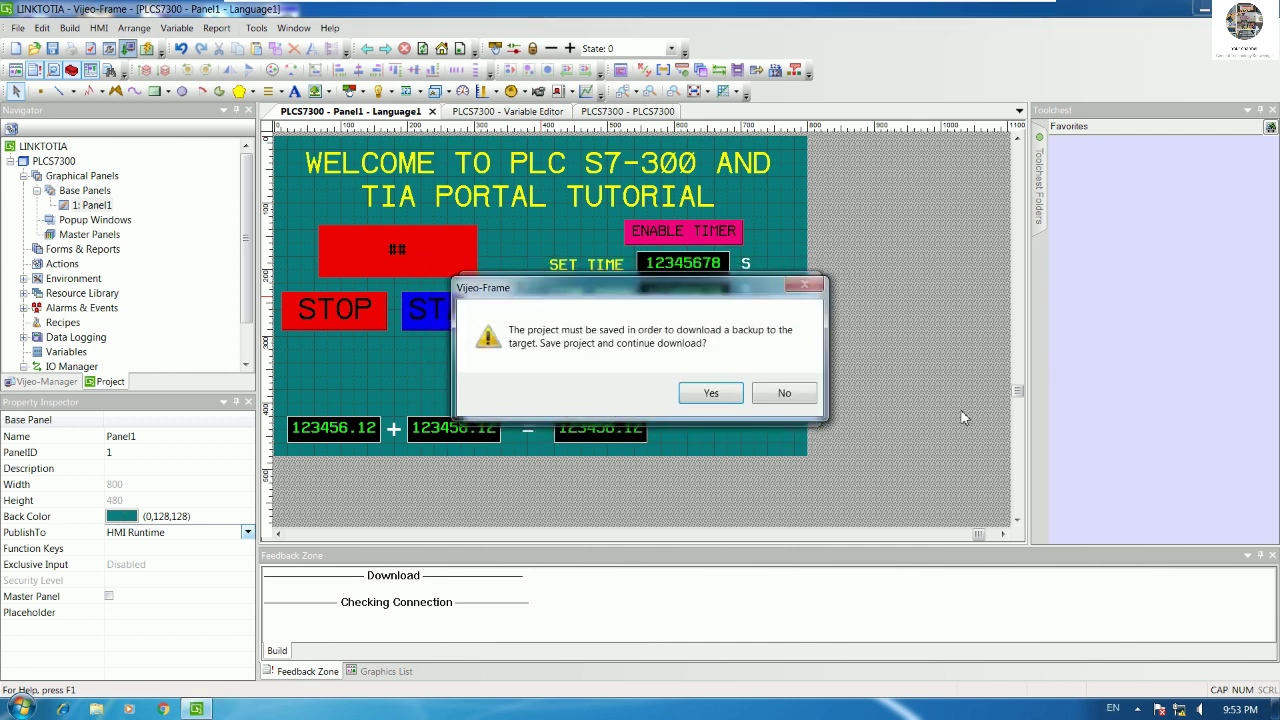
pyautogui.click(718, 395)
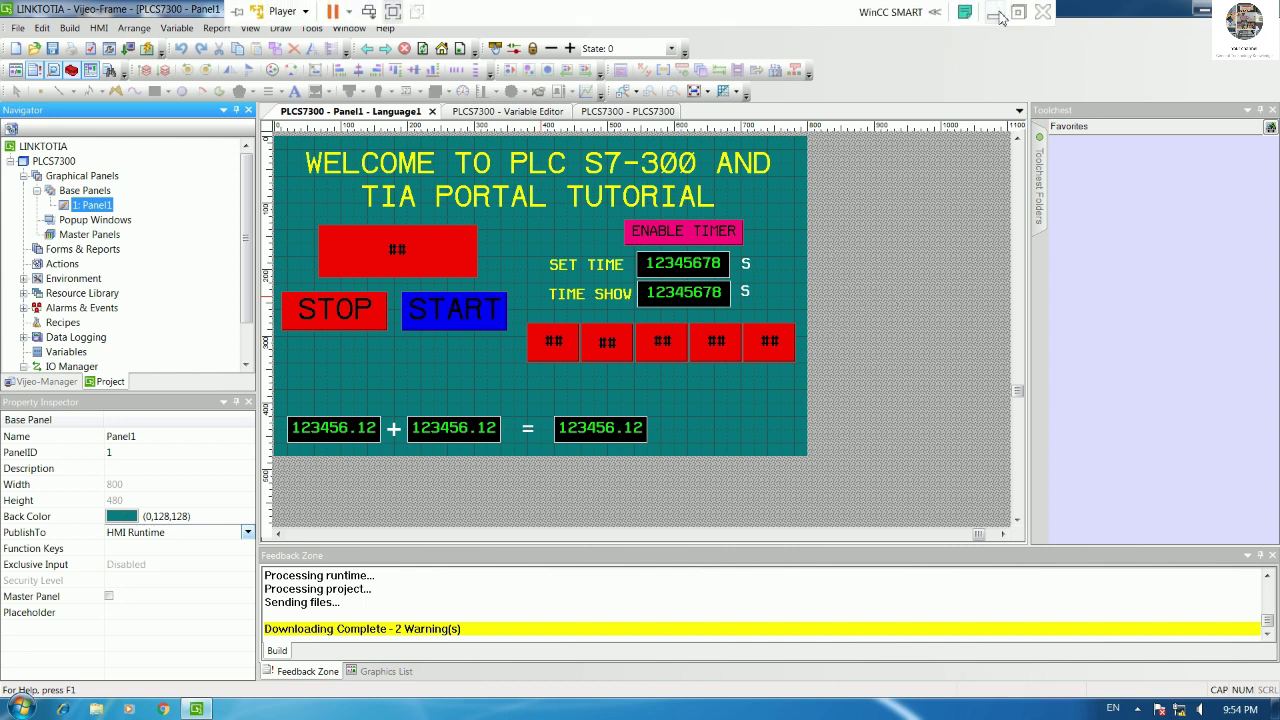
# Step: Switch to TIA Portal, collapse the block interface of Main [OB1], and examine the live values in the ADD, MUL and timer networks
pyautogui.click(1003, 14)
pyautogui.moveTo(321, 707)
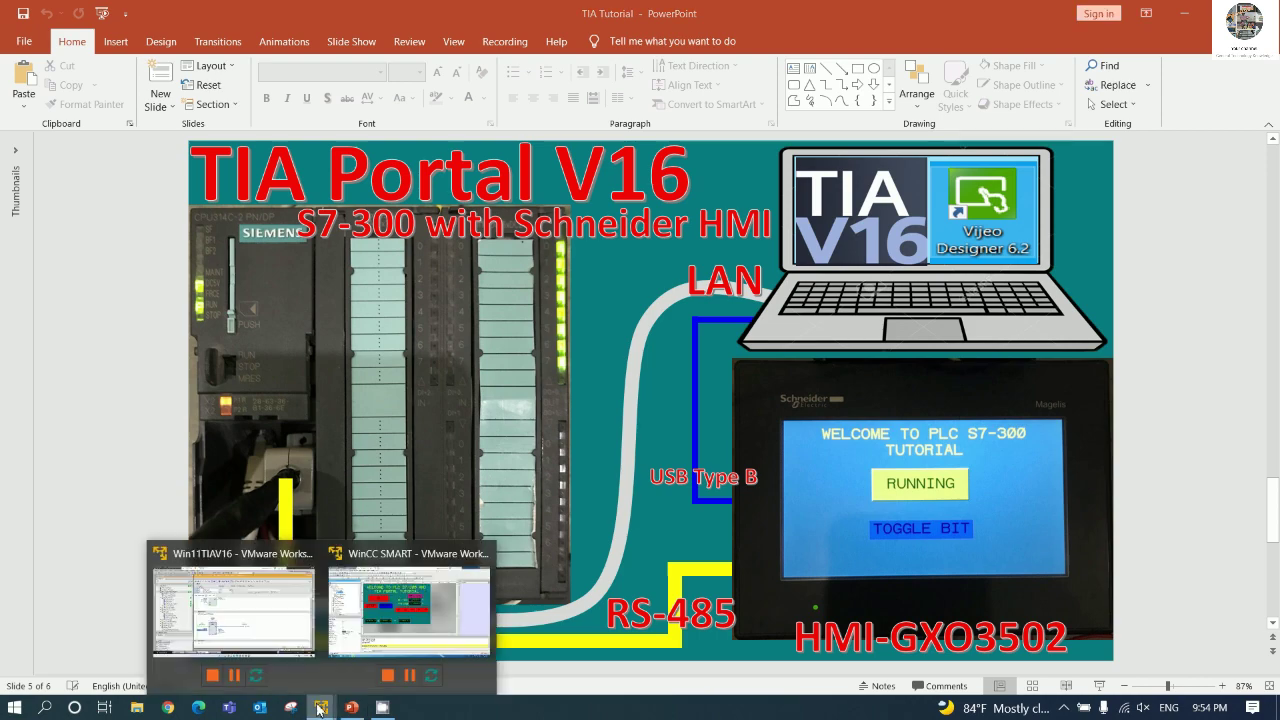
pyautogui.click(258, 608)
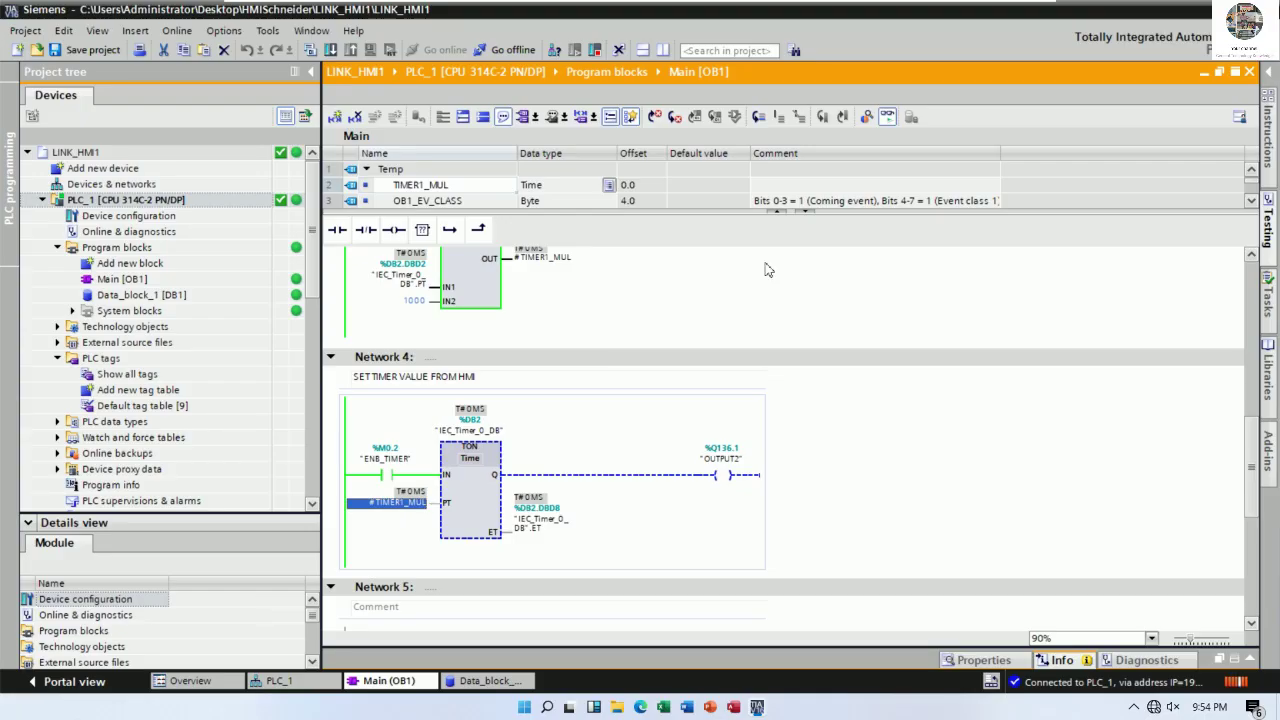
pyautogui.moveTo(963, 218); pyautogui.dragTo(968, 132)
pyautogui.scroll(2, 864, 310)
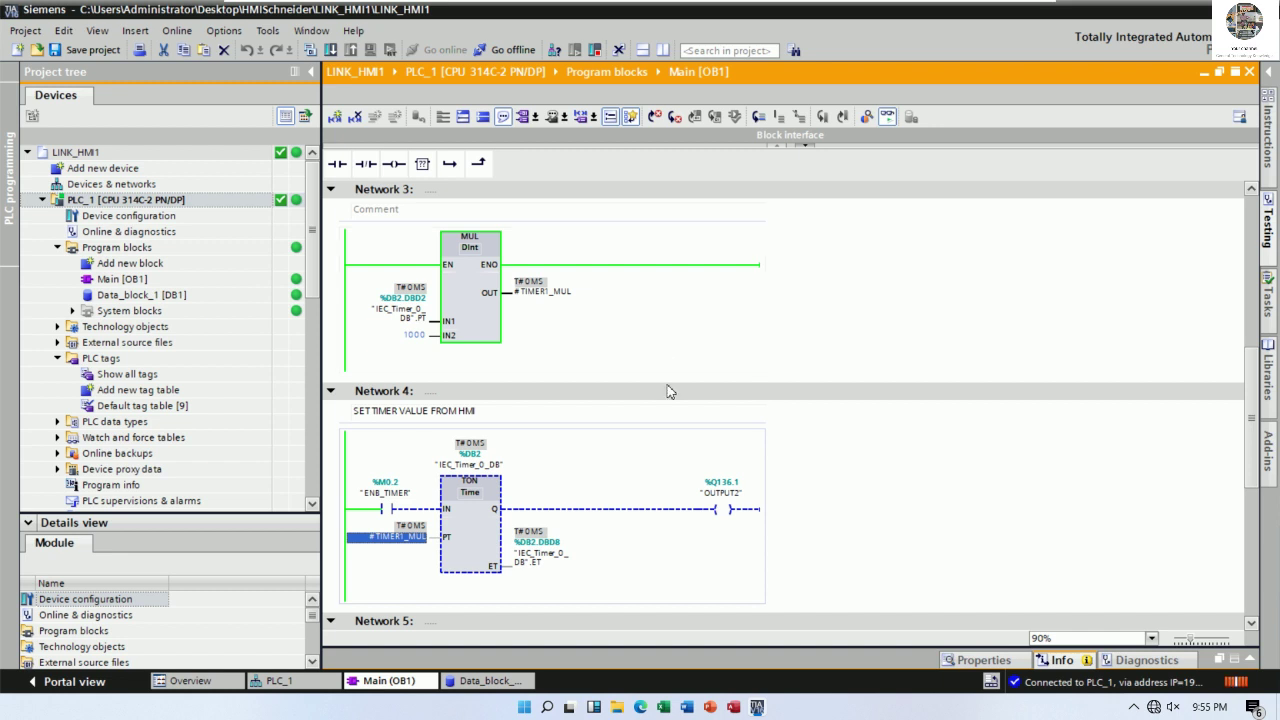
pyautogui.click(857, 338)
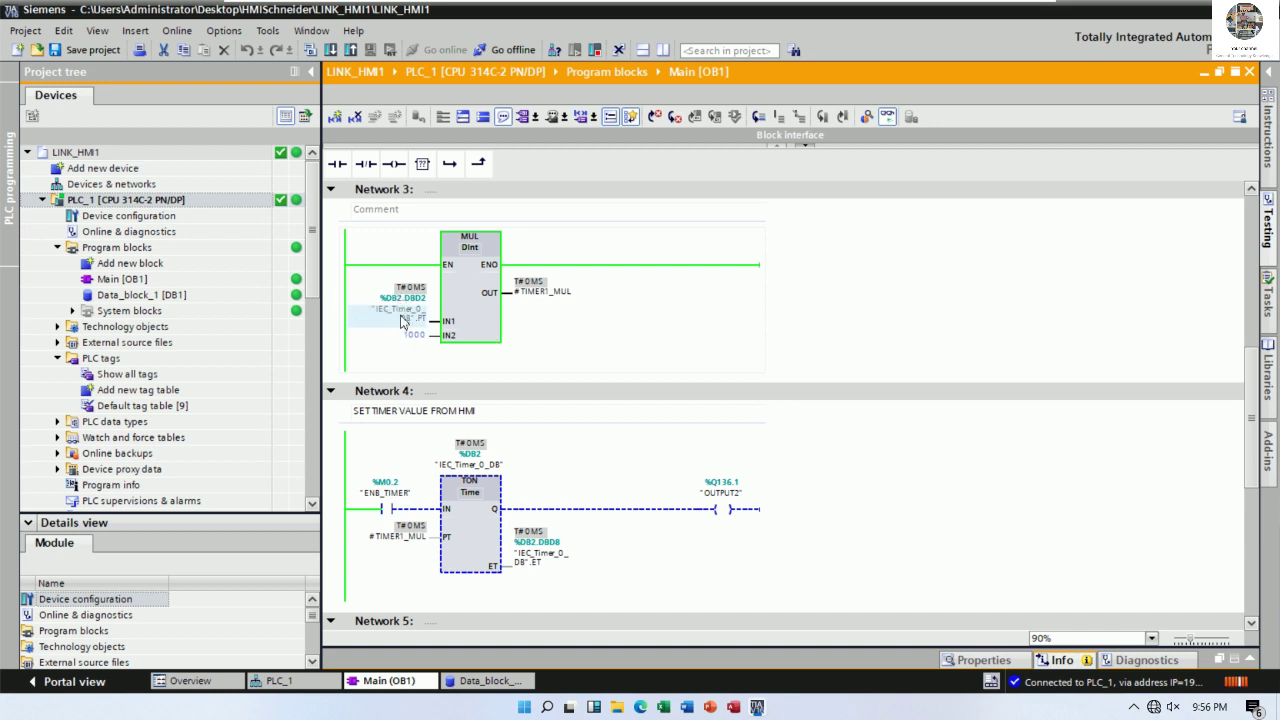
pyautogui.scroll(3, 815, 323)
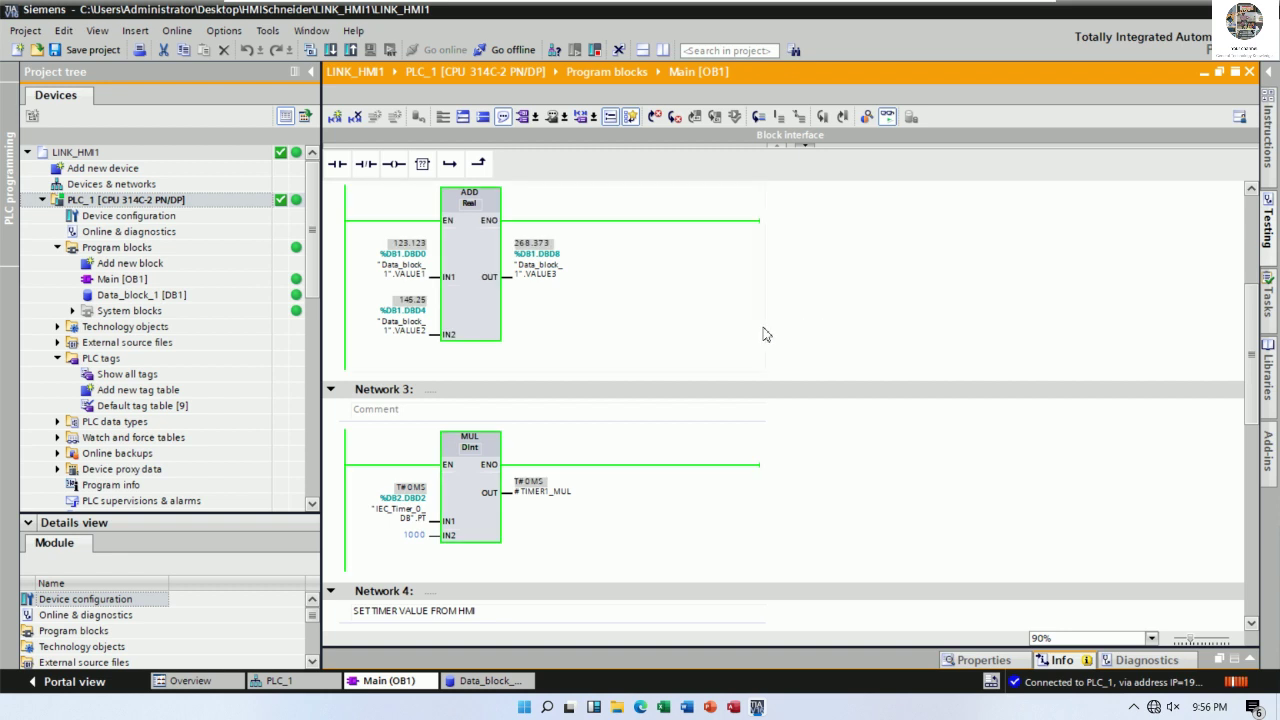
pyautogui.scroll(-2, 763, 335)
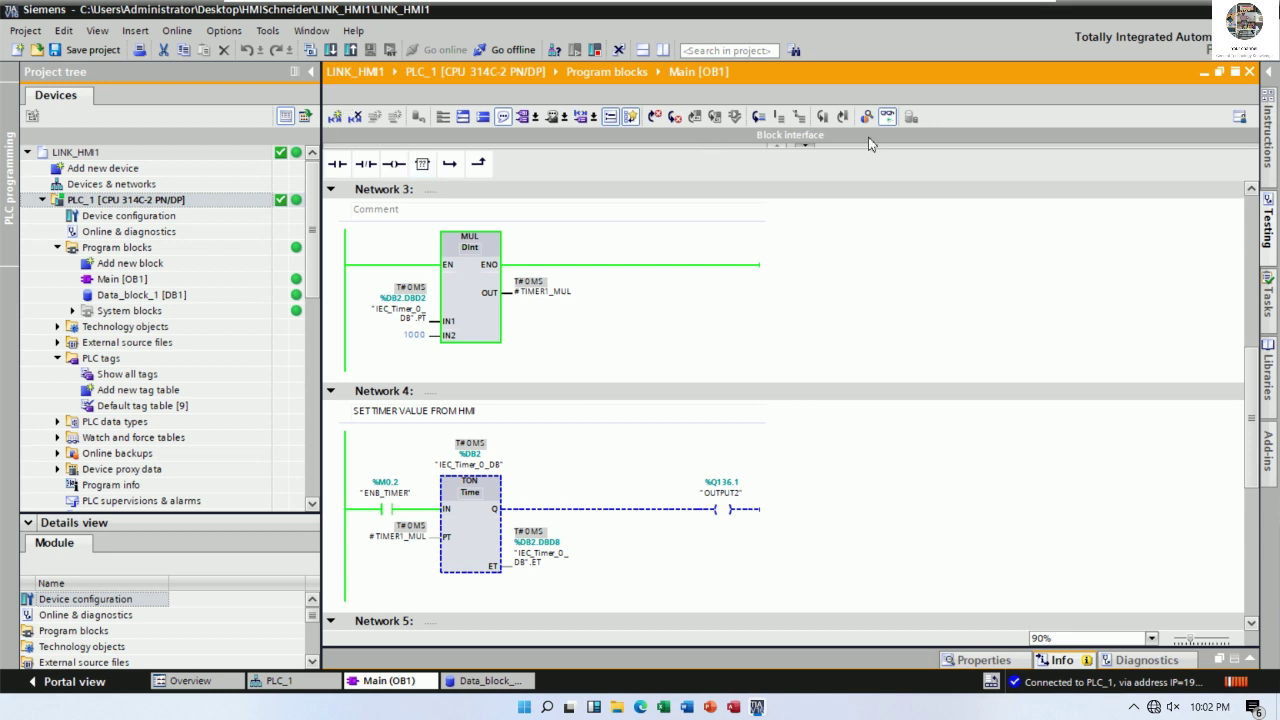
# Step: End the online monitoring of PLC_1 and add a variable named SETTIMER to Data_block_1 [DB1]
pyautogui.click(887, 117)
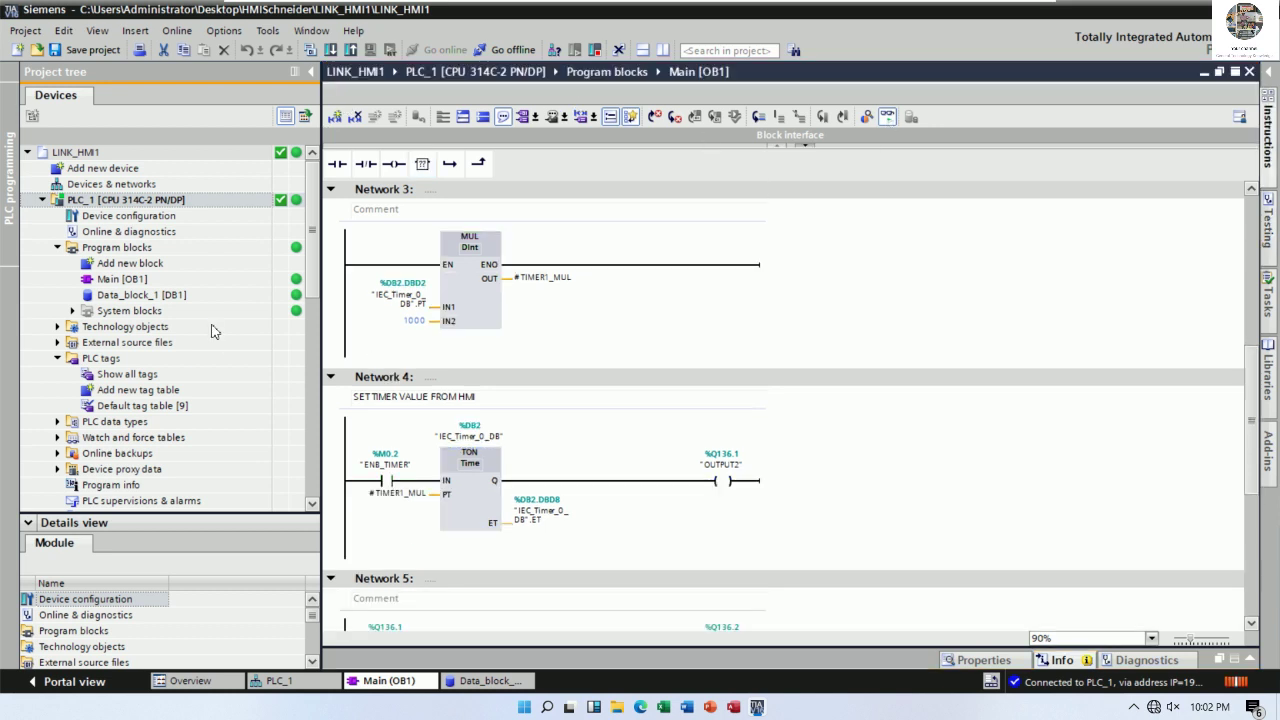
pyautogui.doubleClick(166, 296)
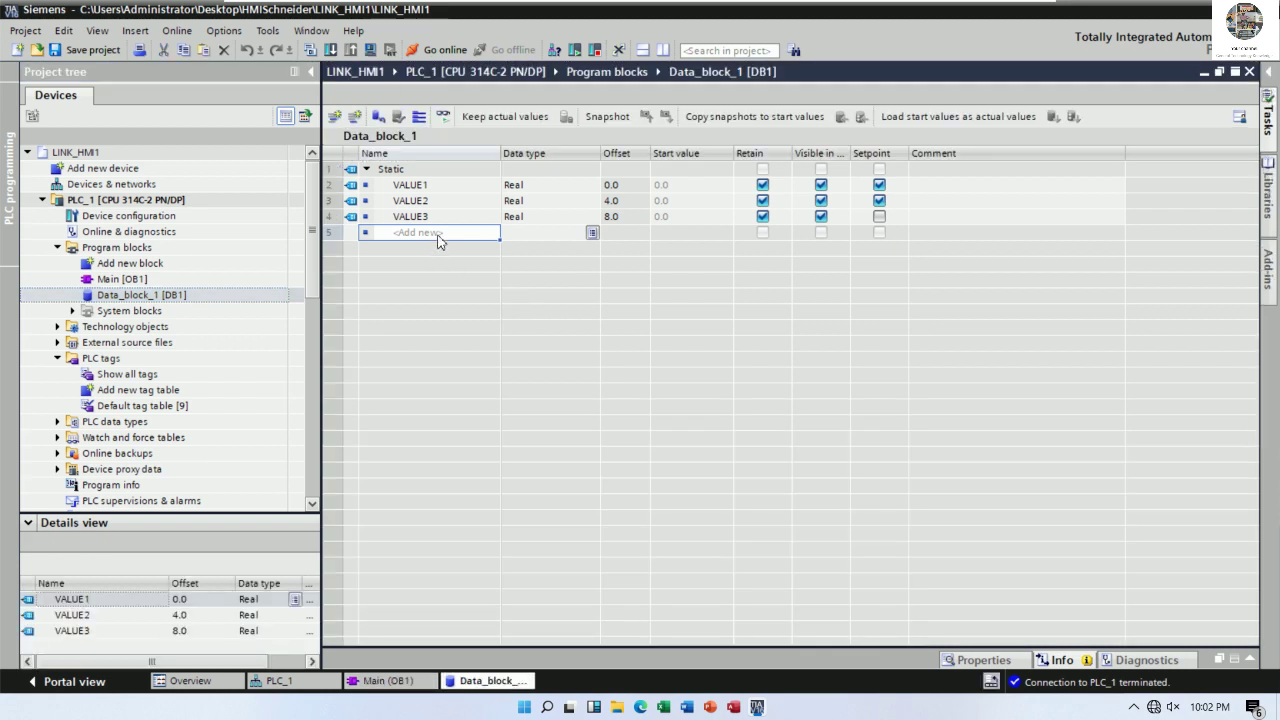
pyautogui.click(437, 240)
pyautogui.write('SETTIMER')
pyautogui.press('Return')
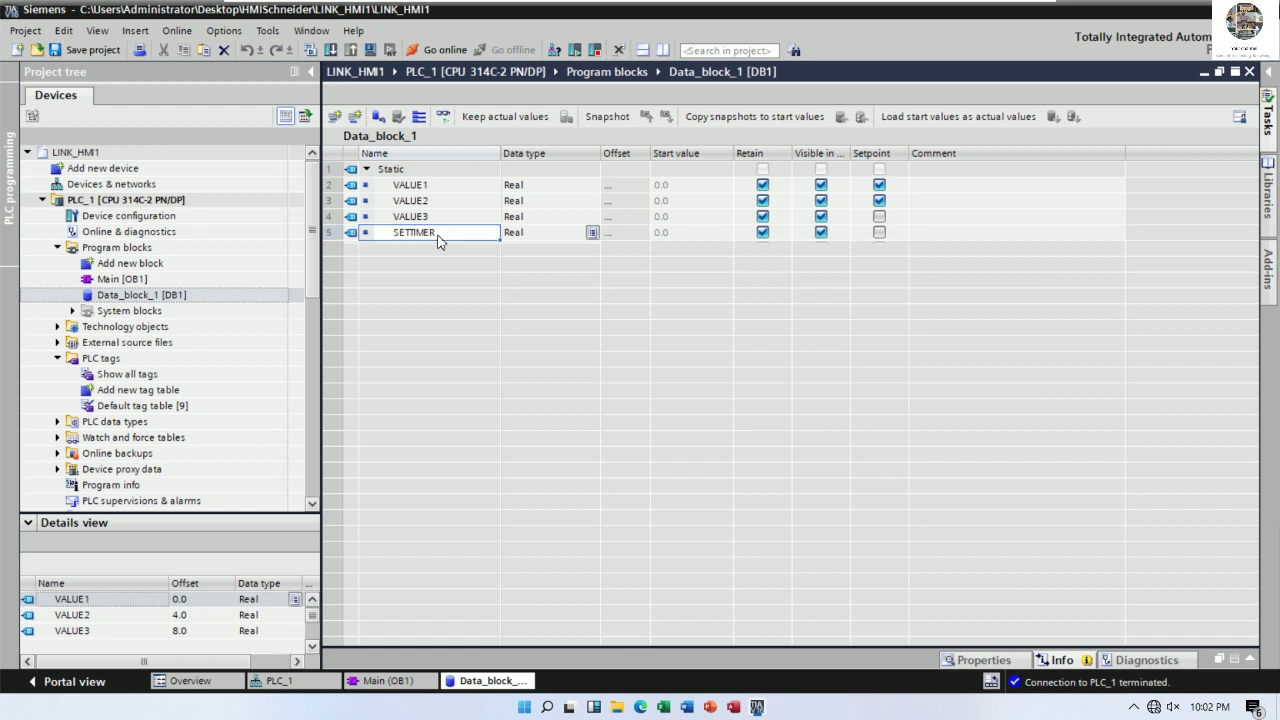
# Step: Set the data type of SETTIMER to Time and compile Data_block_1
pyautogui.click(530, 234)
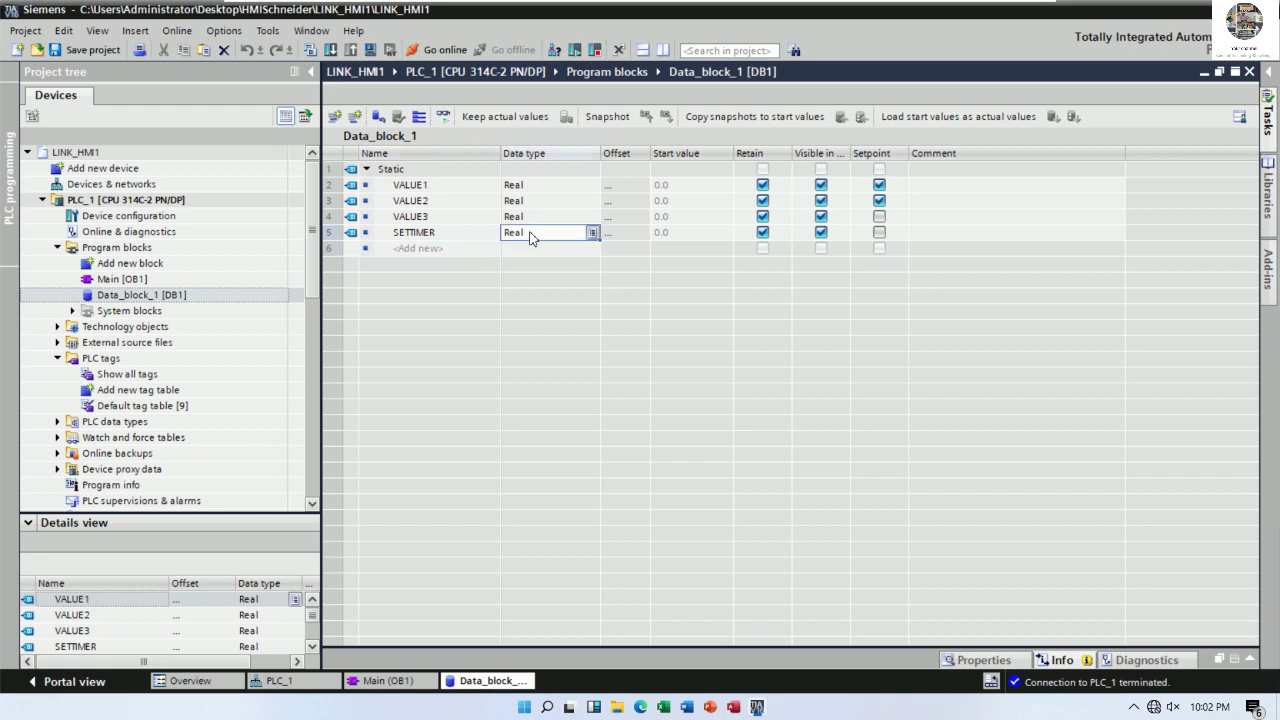
pyautogui.write('TIME')
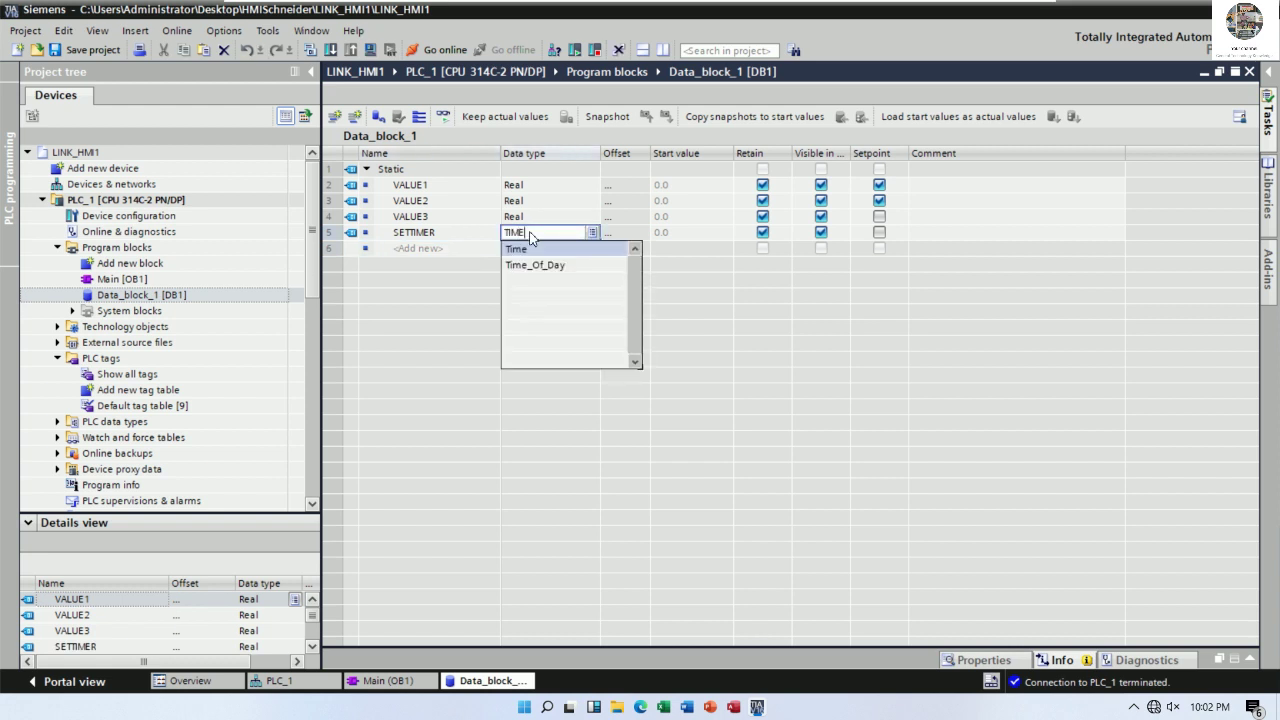
pyautogui.click(537, 250)
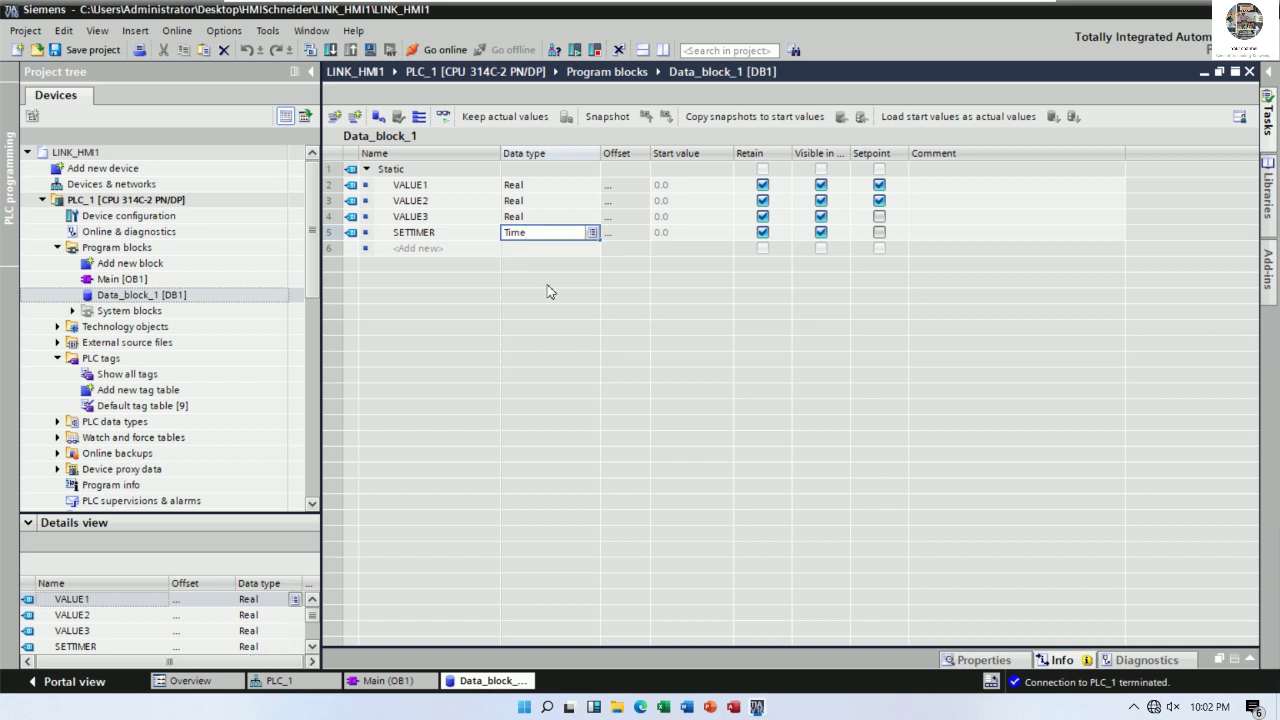
pyautogui.click(543, 249)
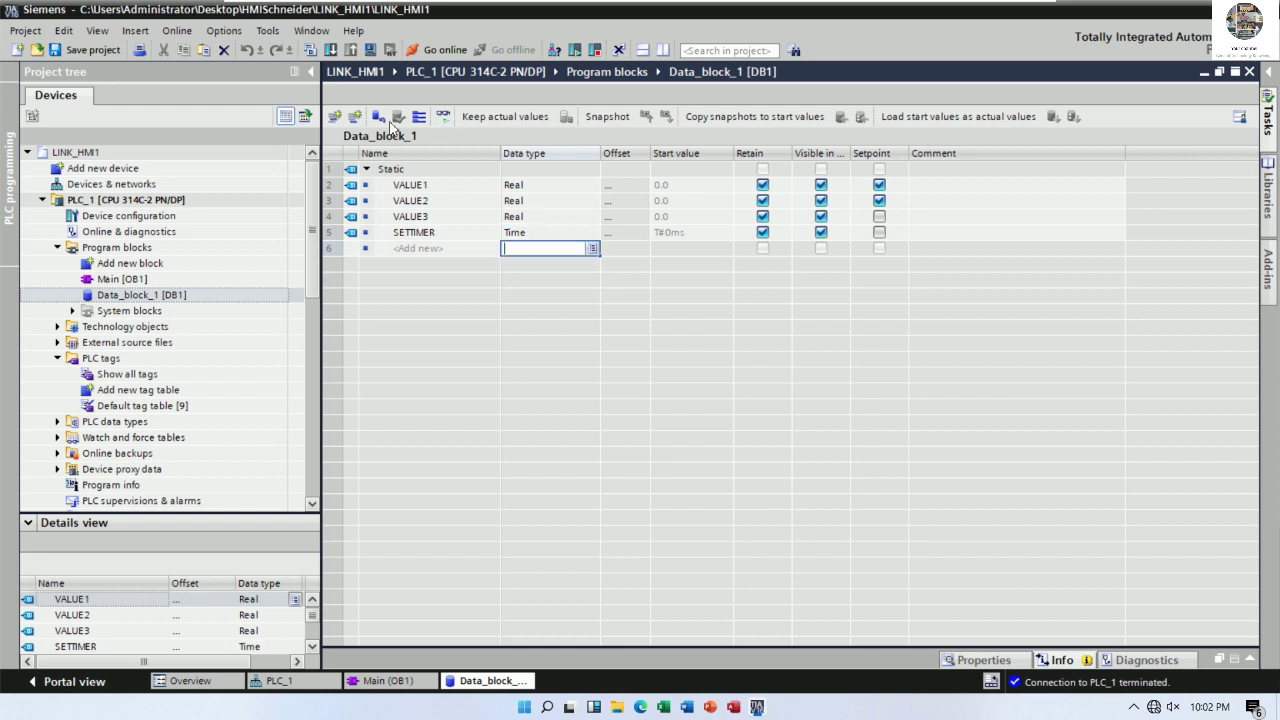
pyautogui.click(310, 49)
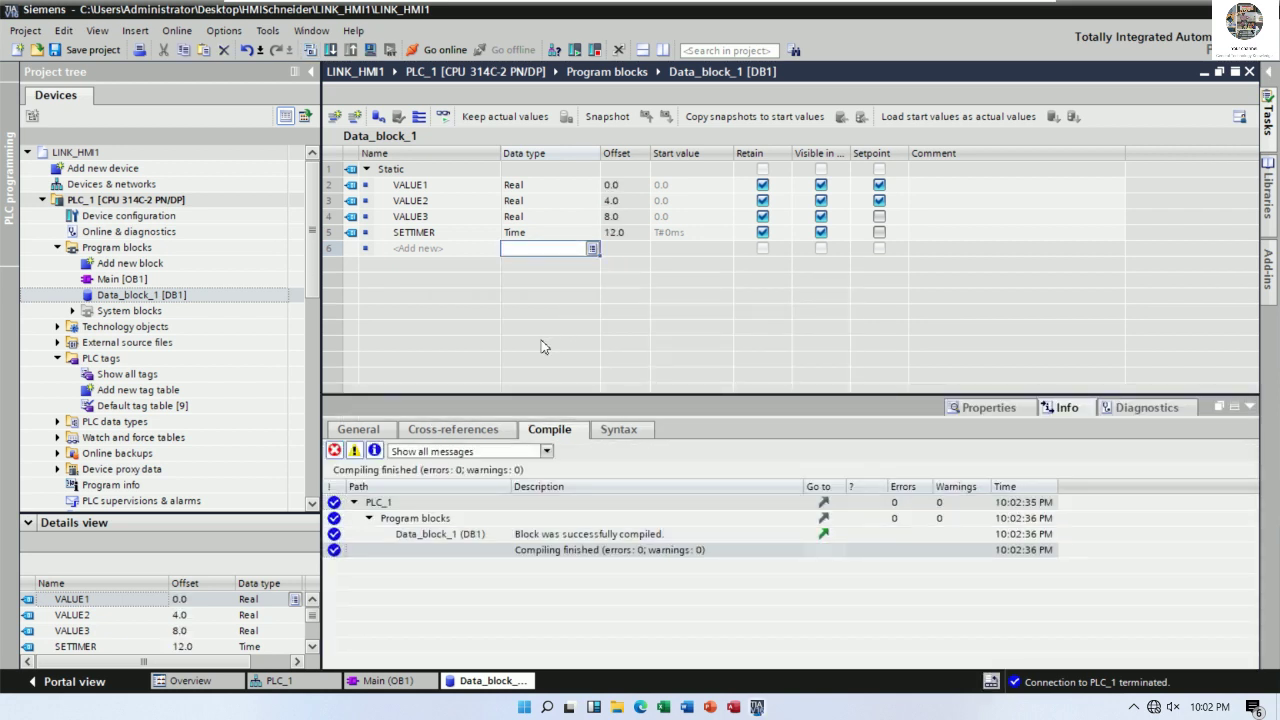
# Step: Set the data type of SETTIMER to DInt, recompile Data_block_1, and return to Main [OB1]
pyautogui.click(532, 234)
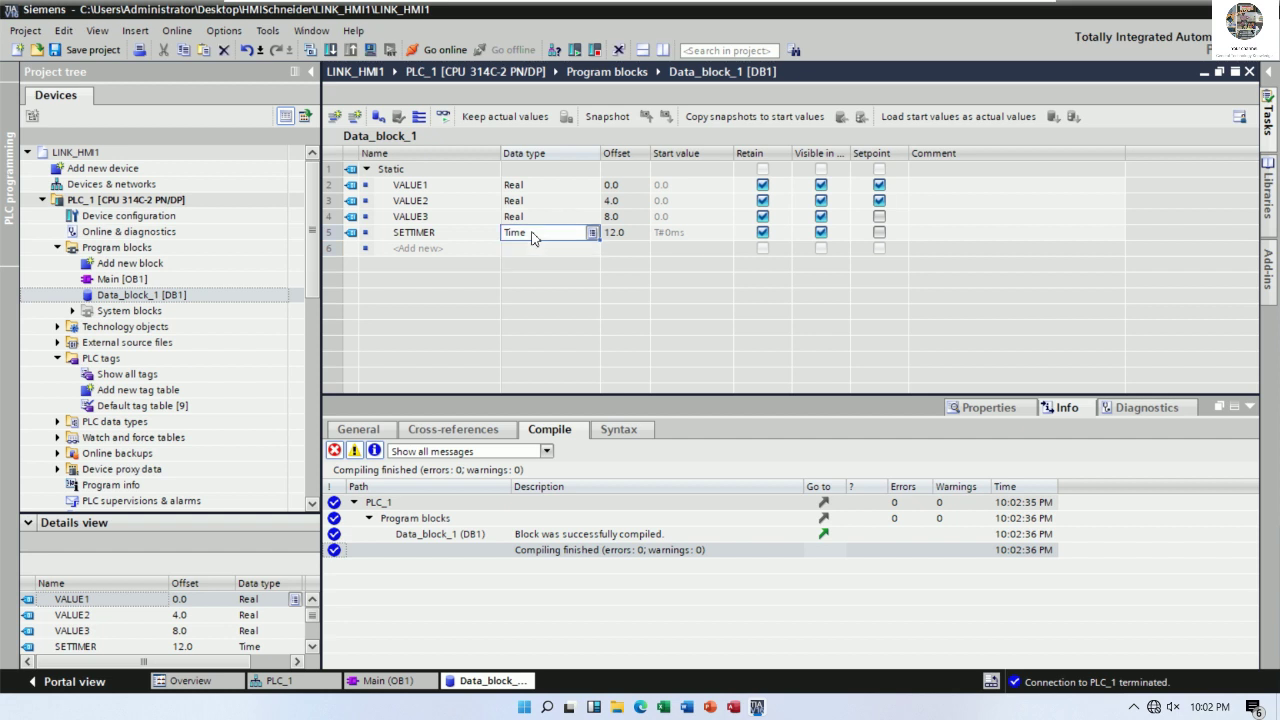
pyautogui.write('DINT')
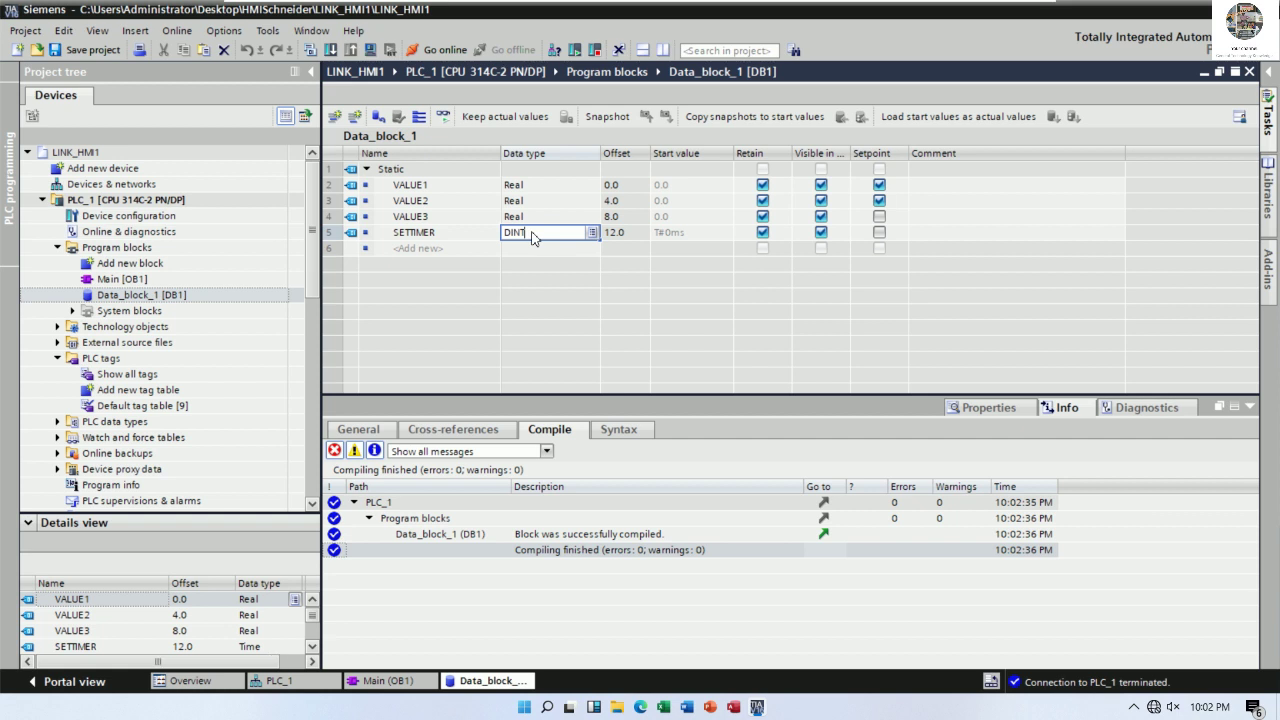
pyautogui.press('Return')
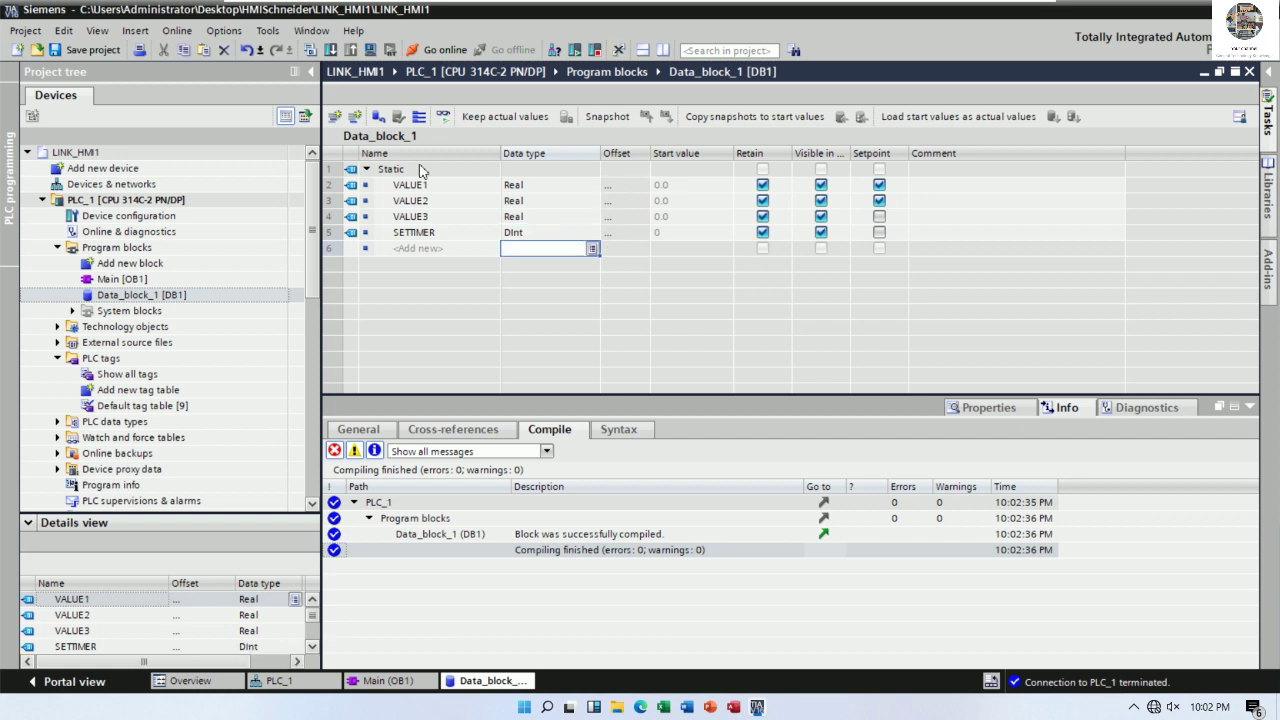
pyautogui.click(310, 49)
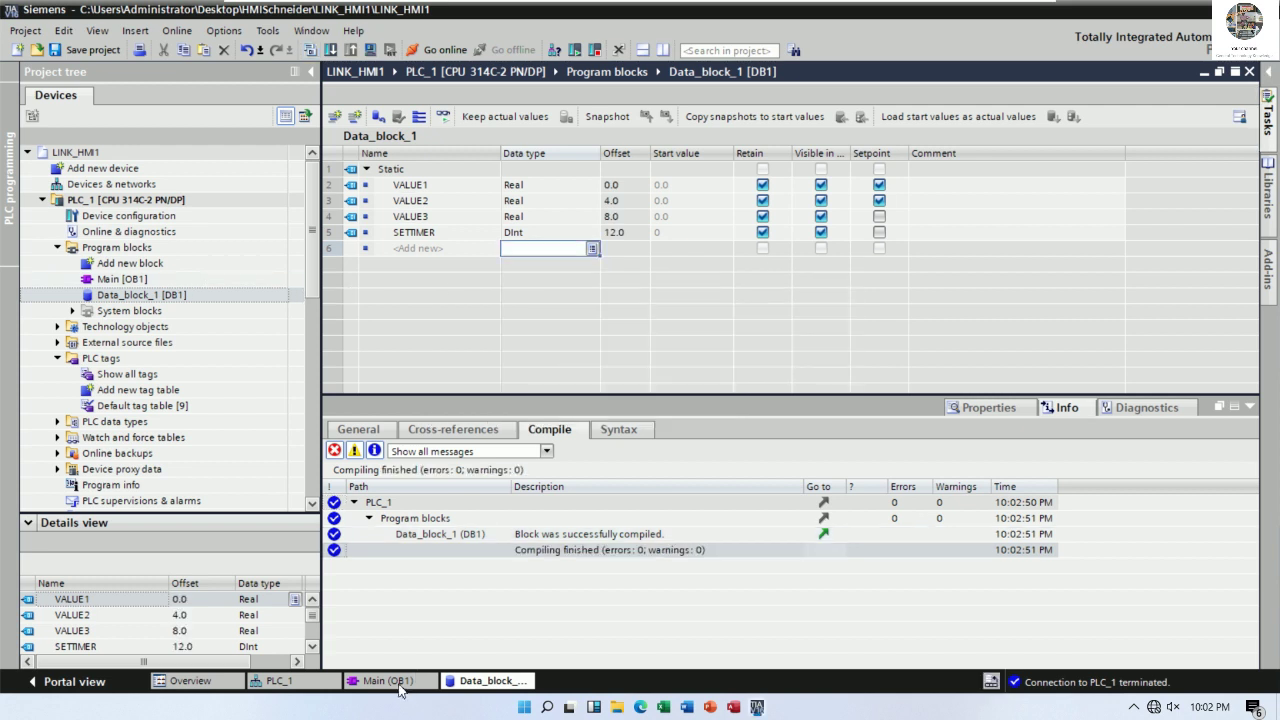
pyautogui.hotkey('ctrl', 'Tab')
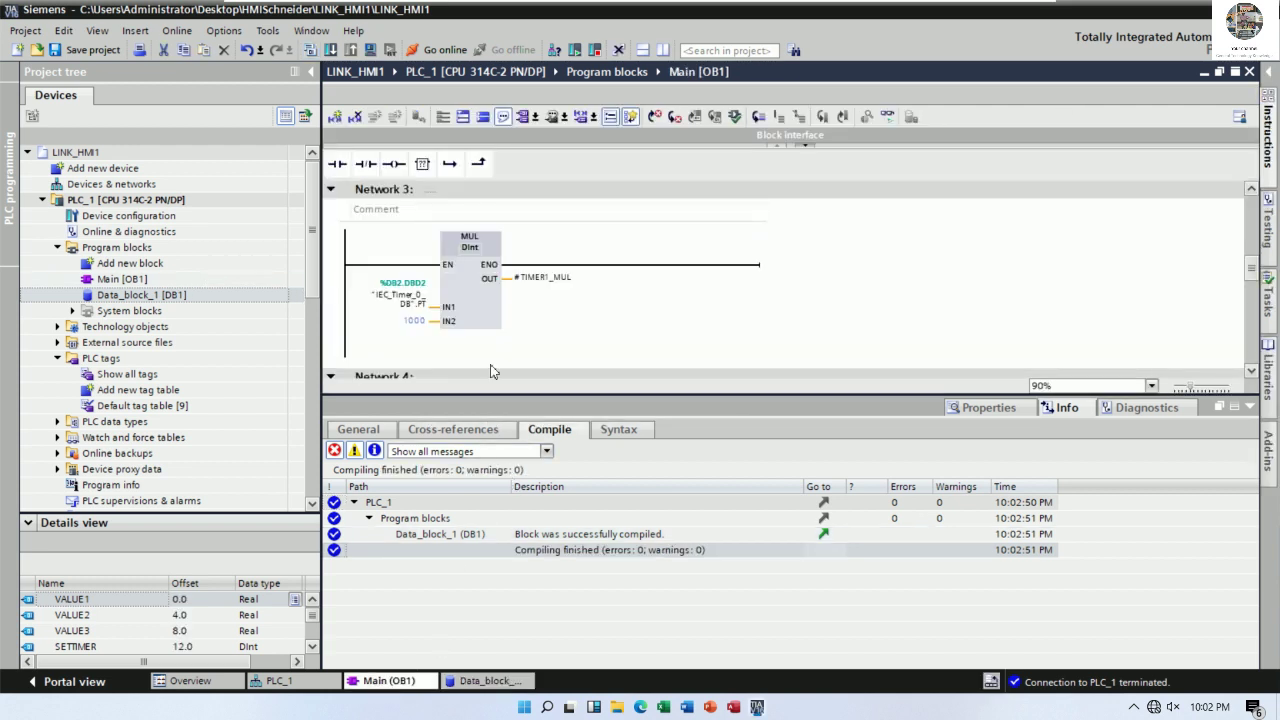
# Step: Set the IN1 operand of the MUL block in Network 3 to "Data_block_1".SETTIMER
pyautogui.click(1235, 407)
pyautogui.click(413, 300)
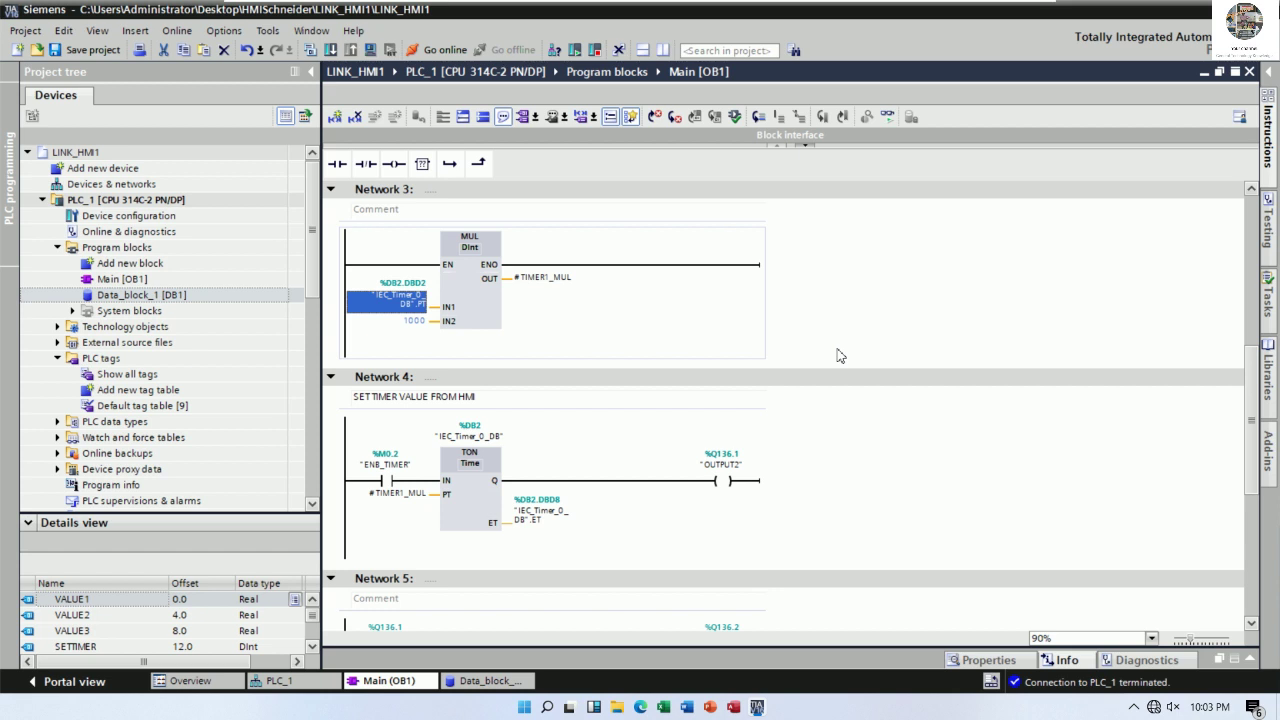
pyautogui.write('D')
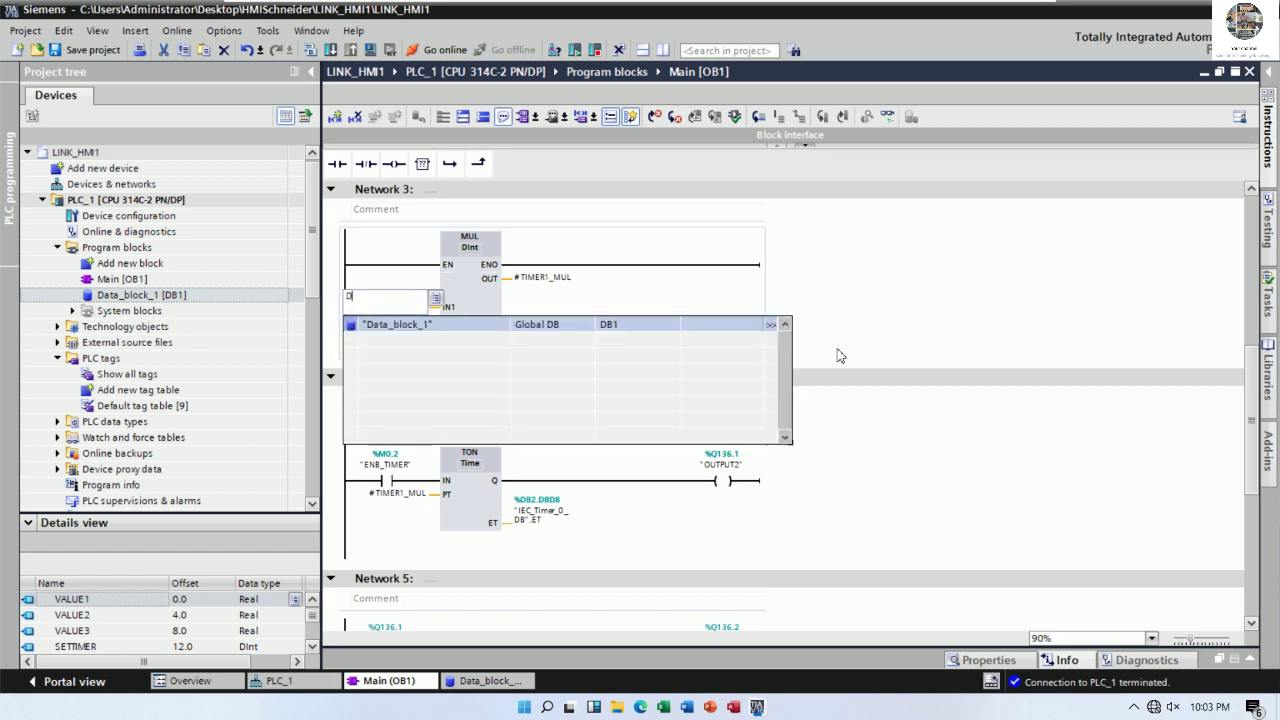
pyautogui.click(770, 324)
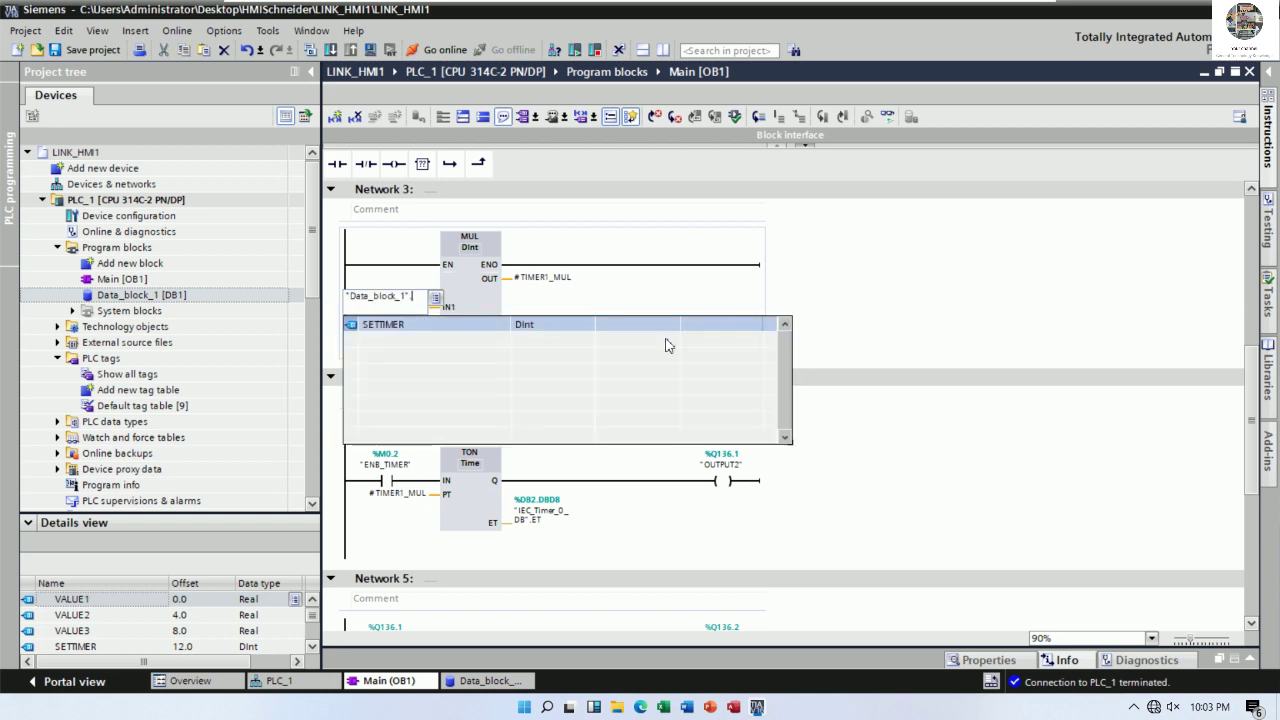
pyautogui.click(397, 334)
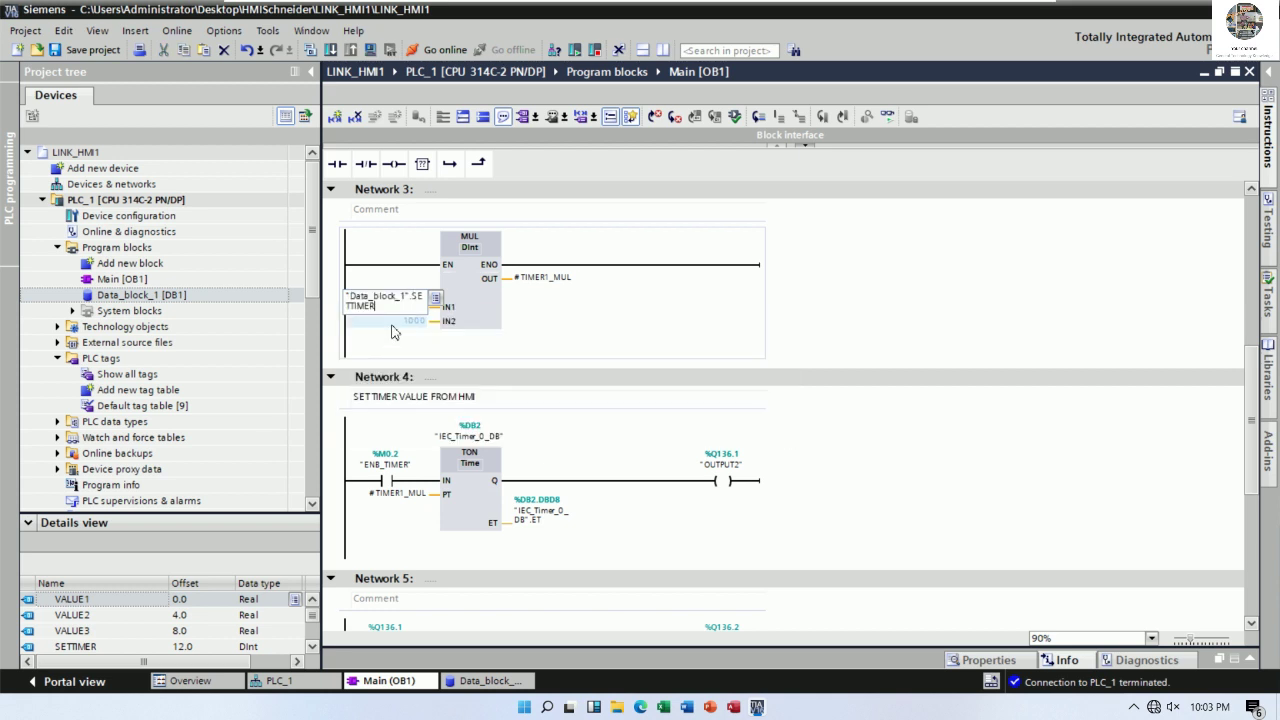
pyautogui.click(870, 321)
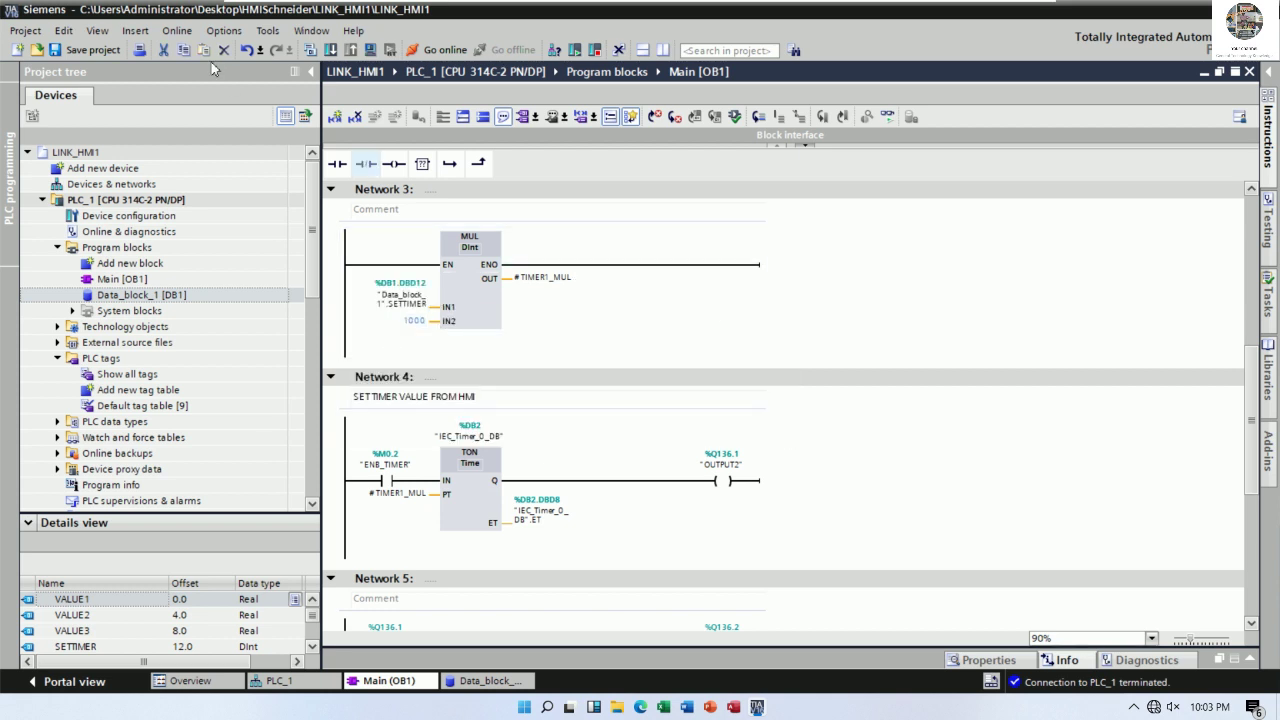
# Step: Save and compile the program, and load it to PLC_1 with Data_block_1 overwritten and data block re-initialization set to Re-initialize
pyautogui.click(93, 50)
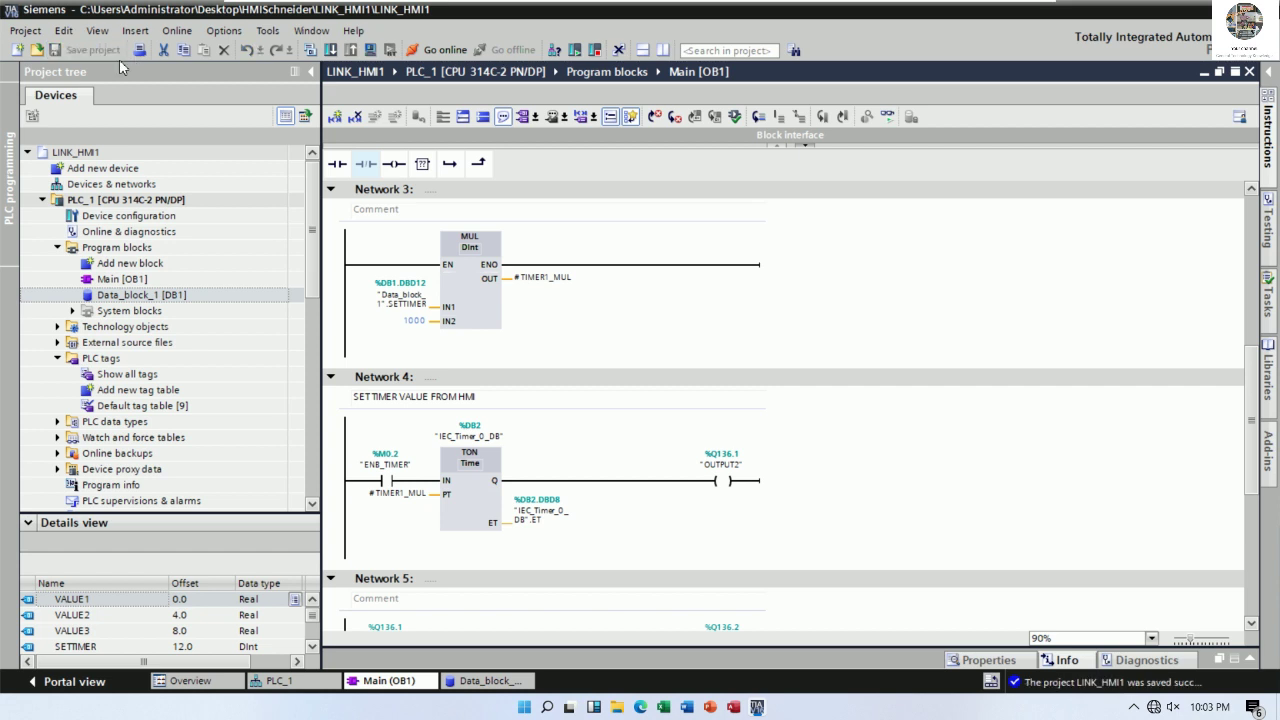
pyautogui.click(311, 49)
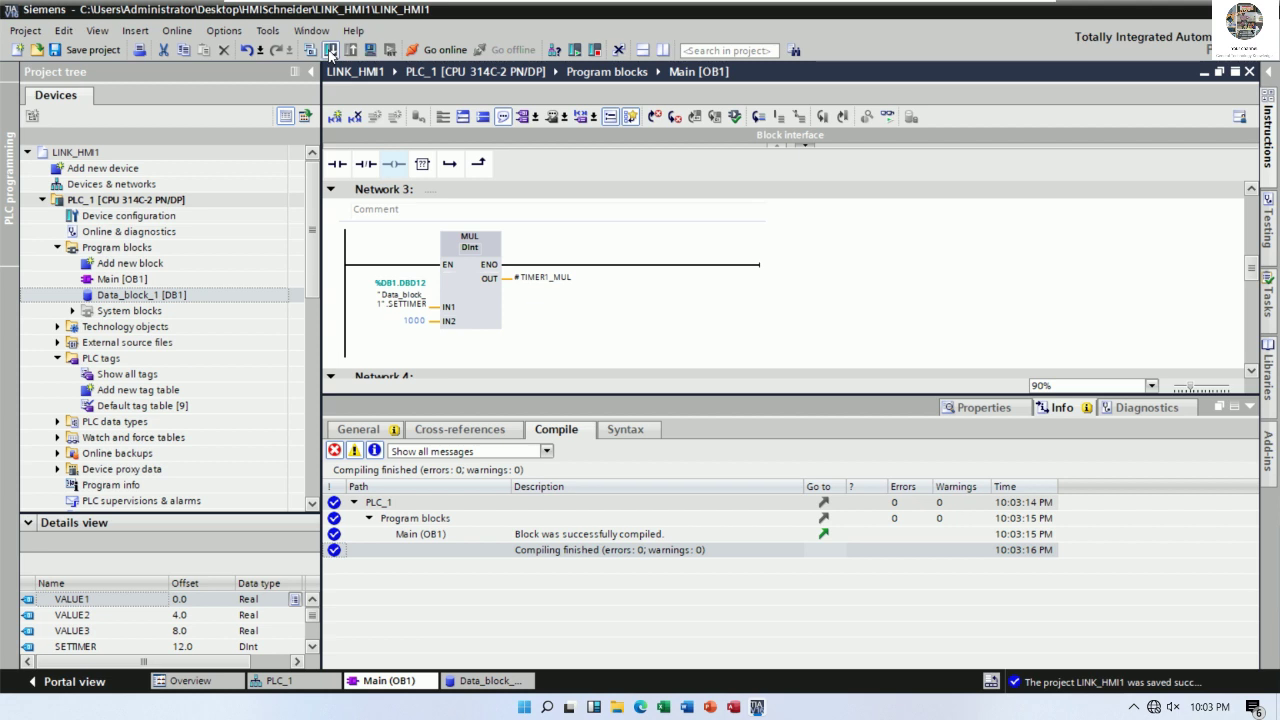
pyautogui.hotkey('ctrl', 'l')
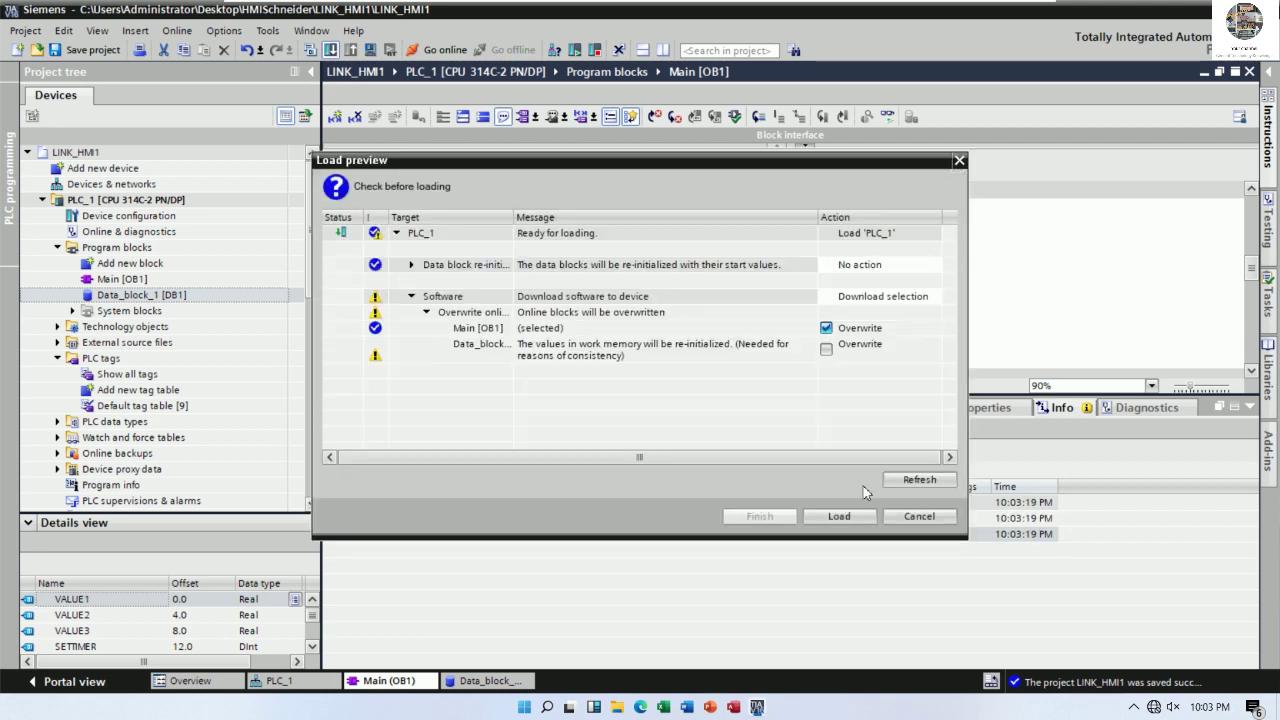
pyautogui.click(828, 350)
pyautogui.click(889, 266)
pyautogui.click(889, 266)
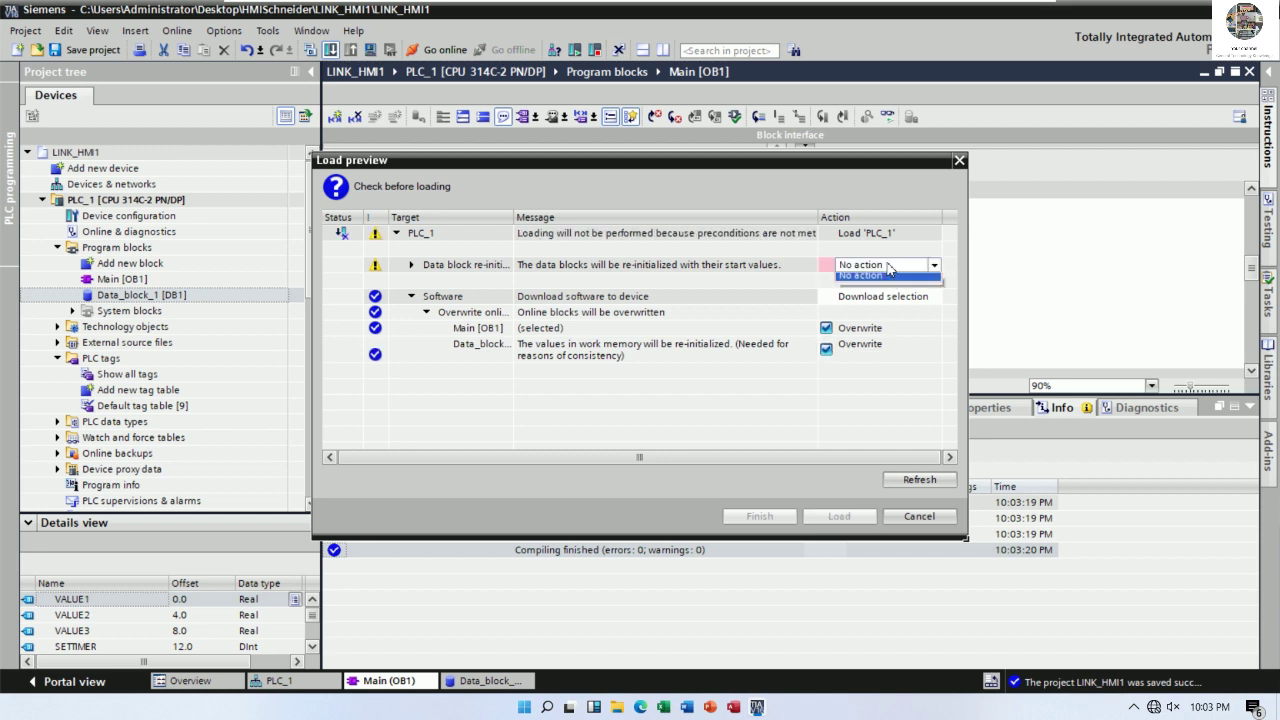
pyautogui.click(895, 287)
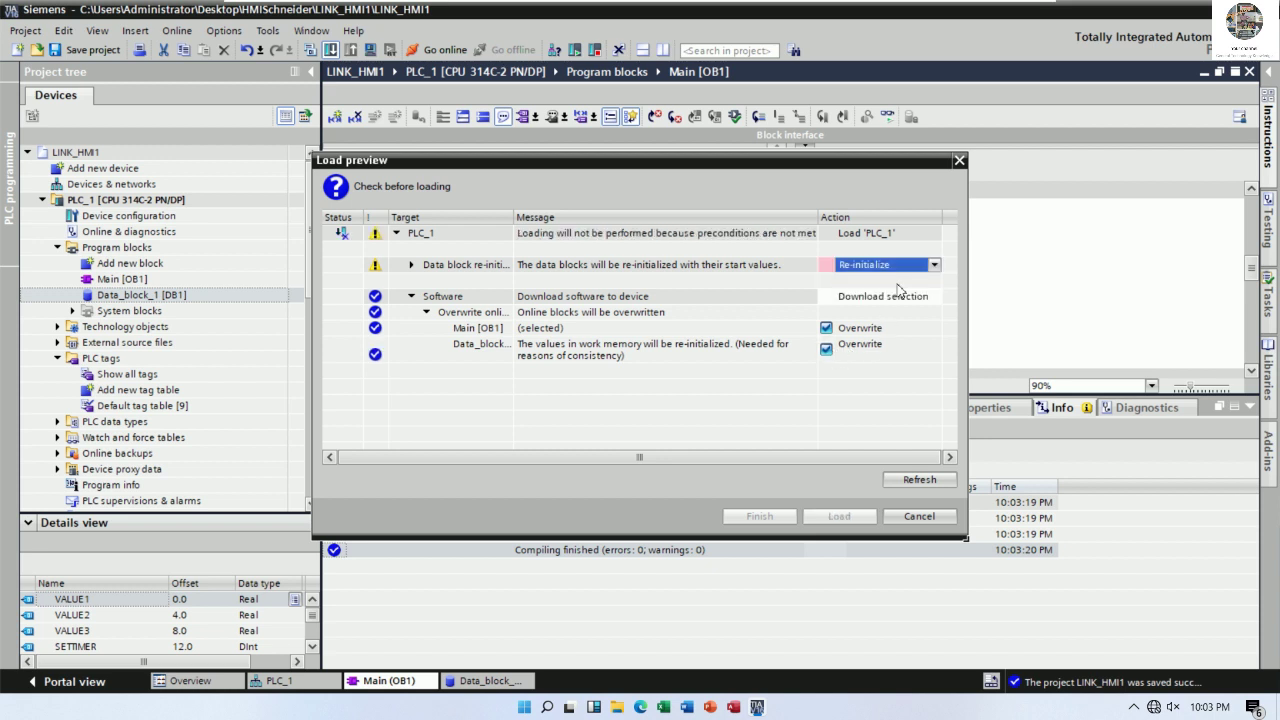
pyautogui.click(838, 517)
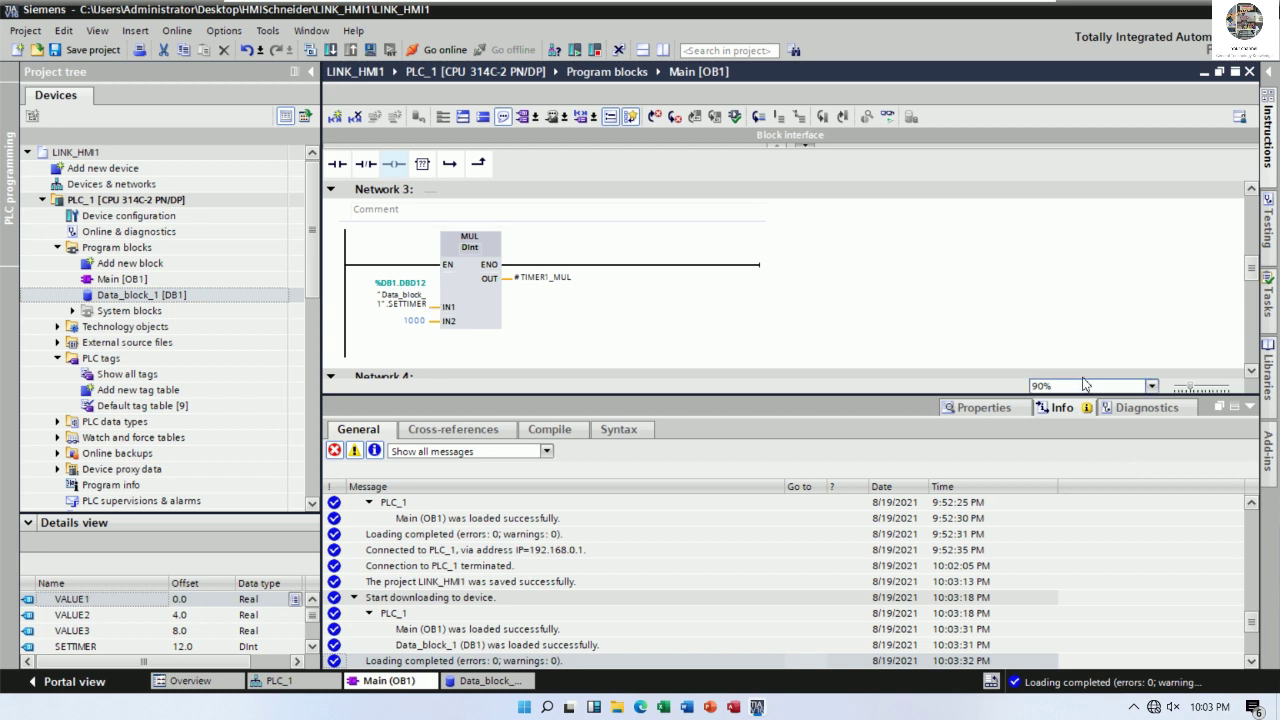
# Step: Start online monitoring of Main [OB1] and switch to the LINKTOTIA project in Vijeo-Designer
pyautogui.click(1249, 407)
pyautogui.click(887, 117)
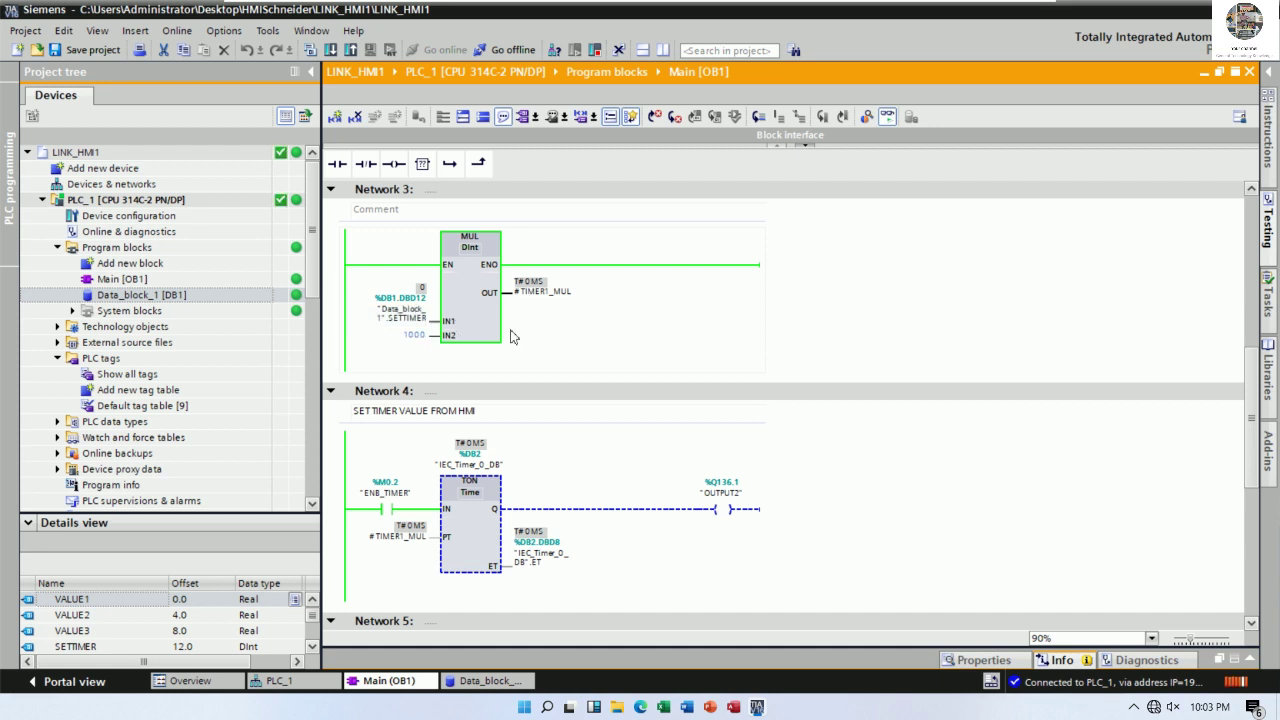
pyautogui.moveTo(975, 3)
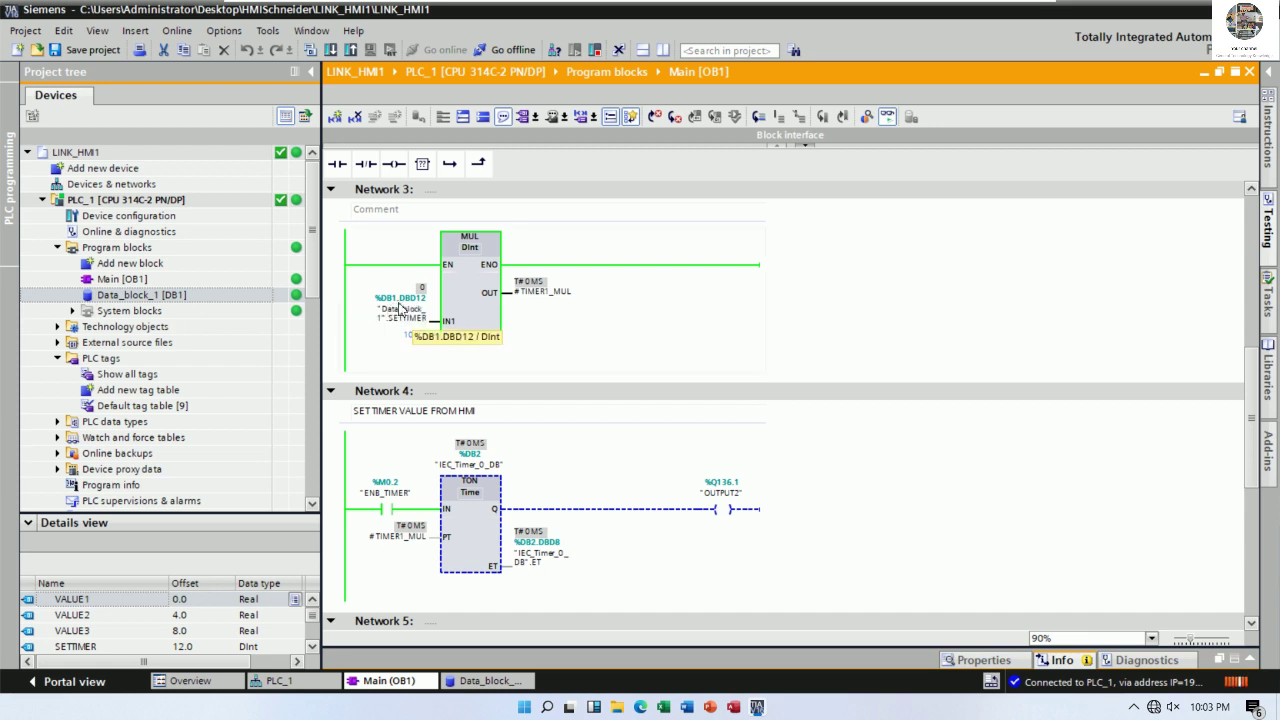
pyautogui.click(996, 13)
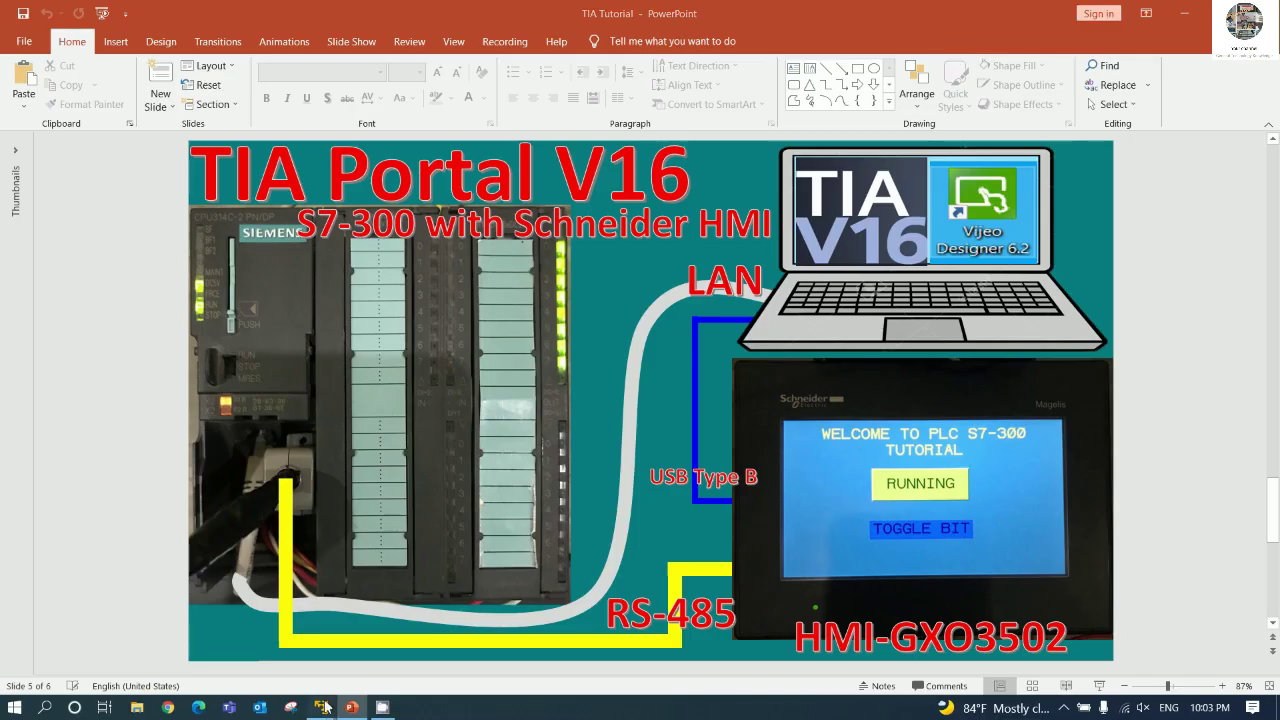
pyautogui.moveTo(320, 707)
pyautogui.click(397, 615)
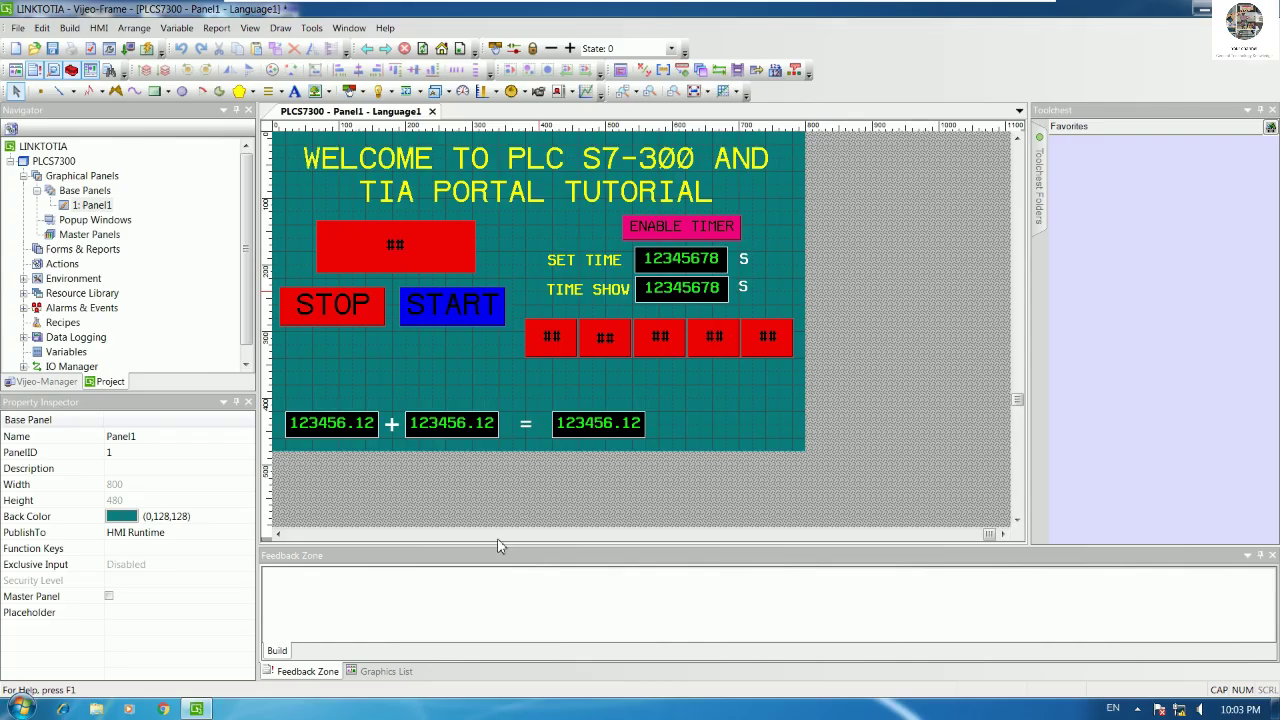
# Step: Open the properties of the SETTIMER variable from the SET TIME numeric display's expression editor
pyautogui.doubleClick(684, 260)
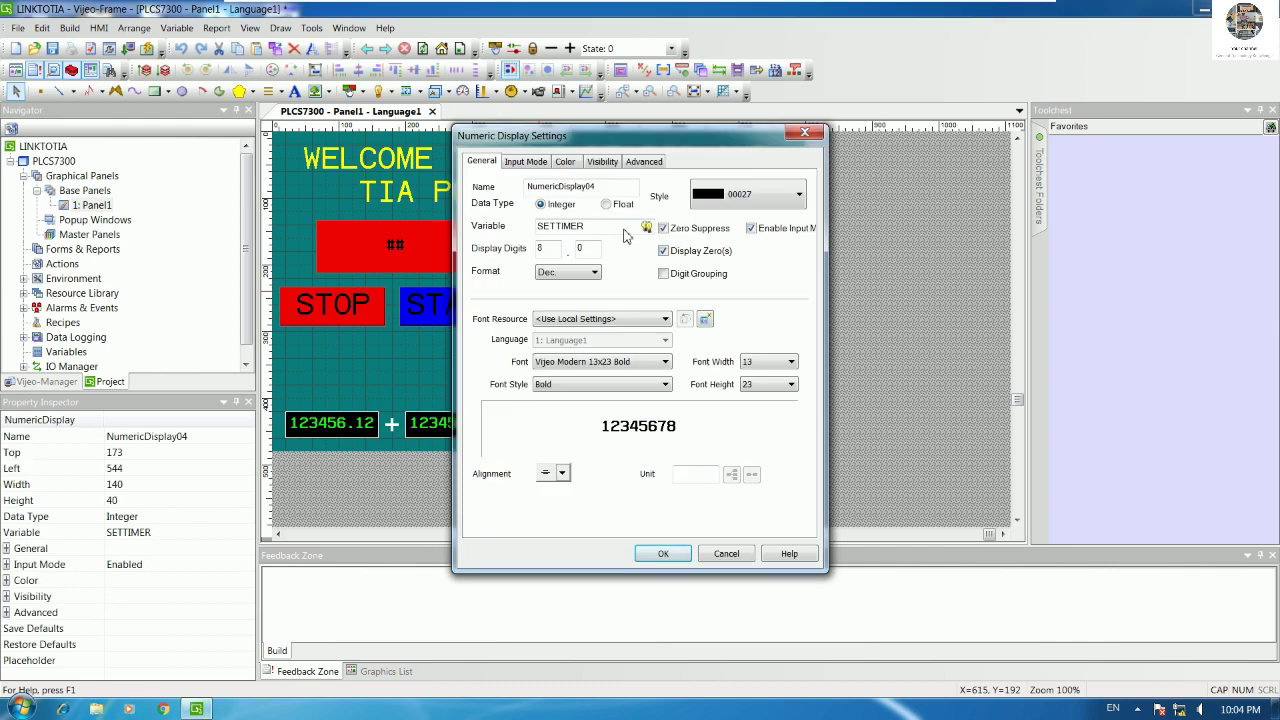
pyautogui.click(647, 228)
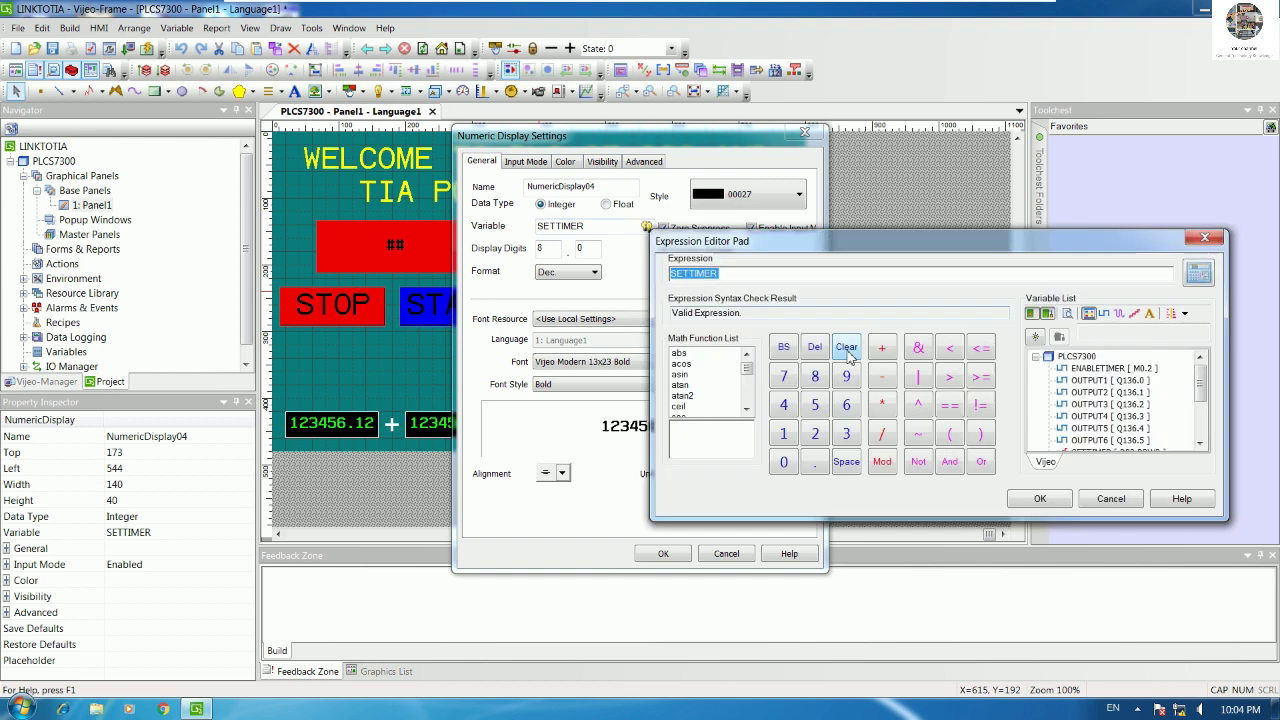
pyautogui.moveTo(1203, 372); pyautogui.dragTo(1206, 420)
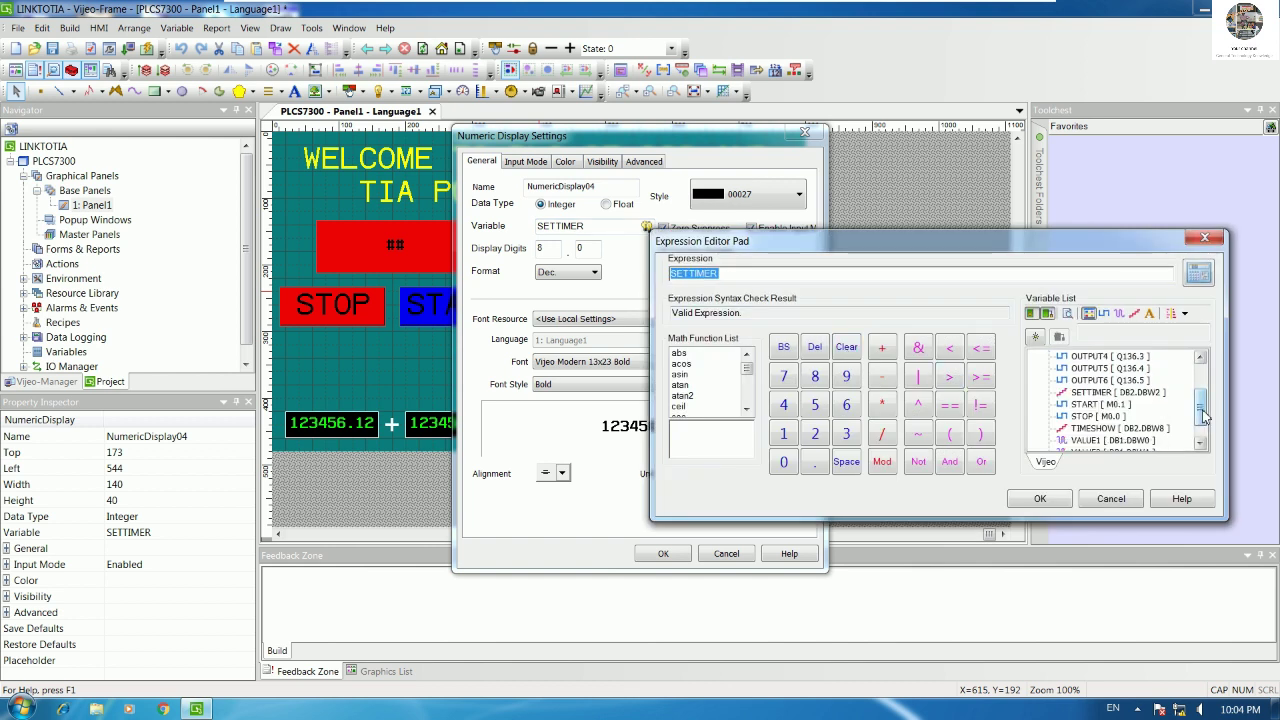
pyautogui.moveTo(1205, 417); pyautogui.dragTo(1207, 421)
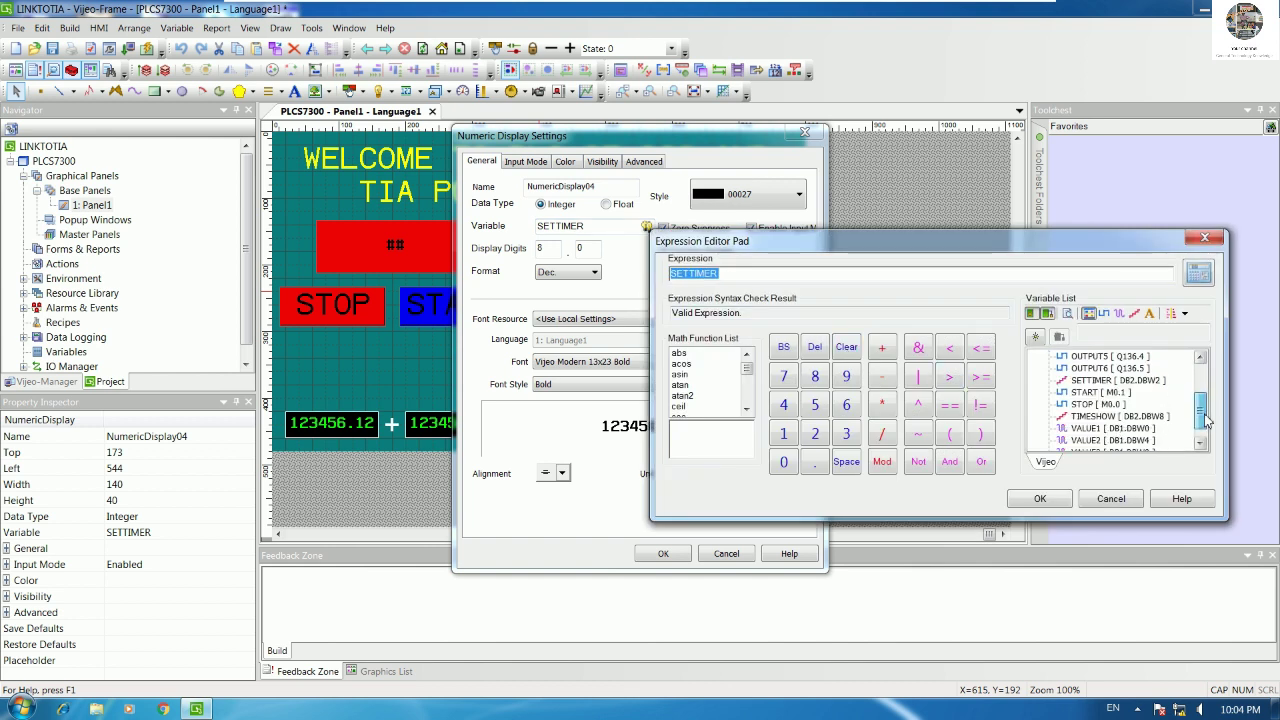
pyautogui.rightClick(1128, 391)
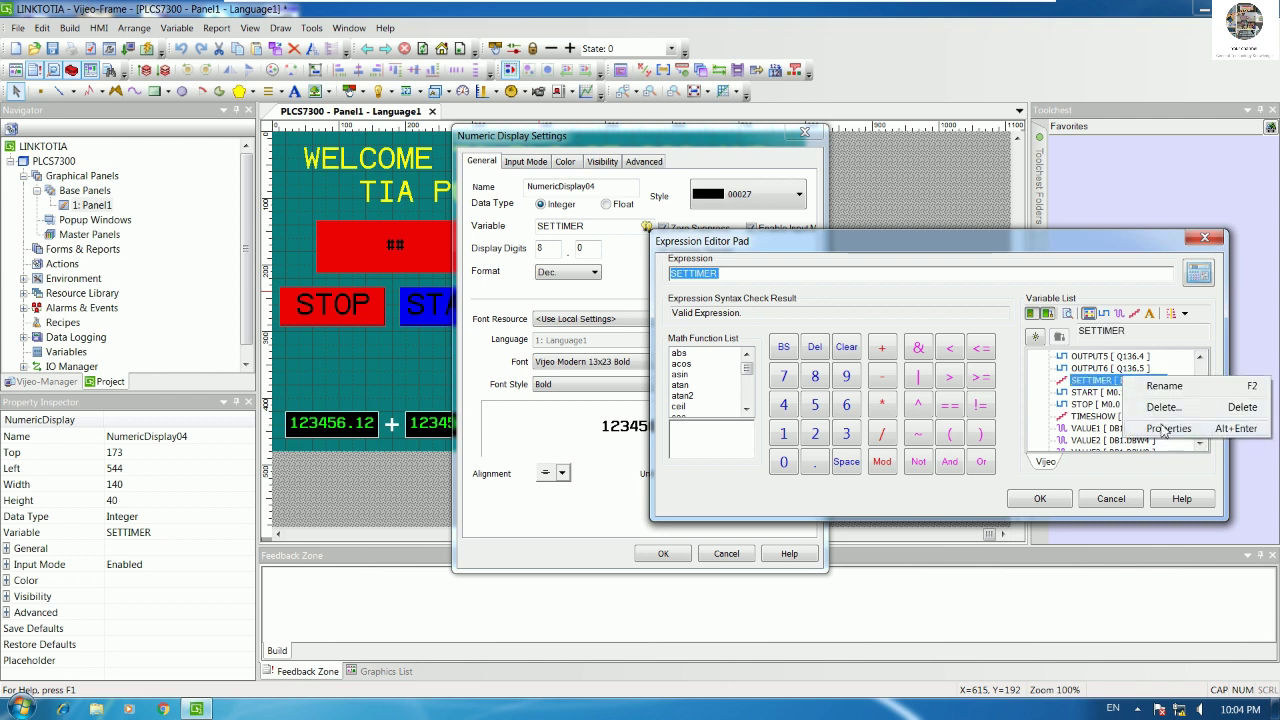
pyautogui.click(1162, 428)
# Step: Set the device address of SETTIMER to data block 1, address 12, and accept the SET TIME display settings
pyautogui.click(1092, 428)
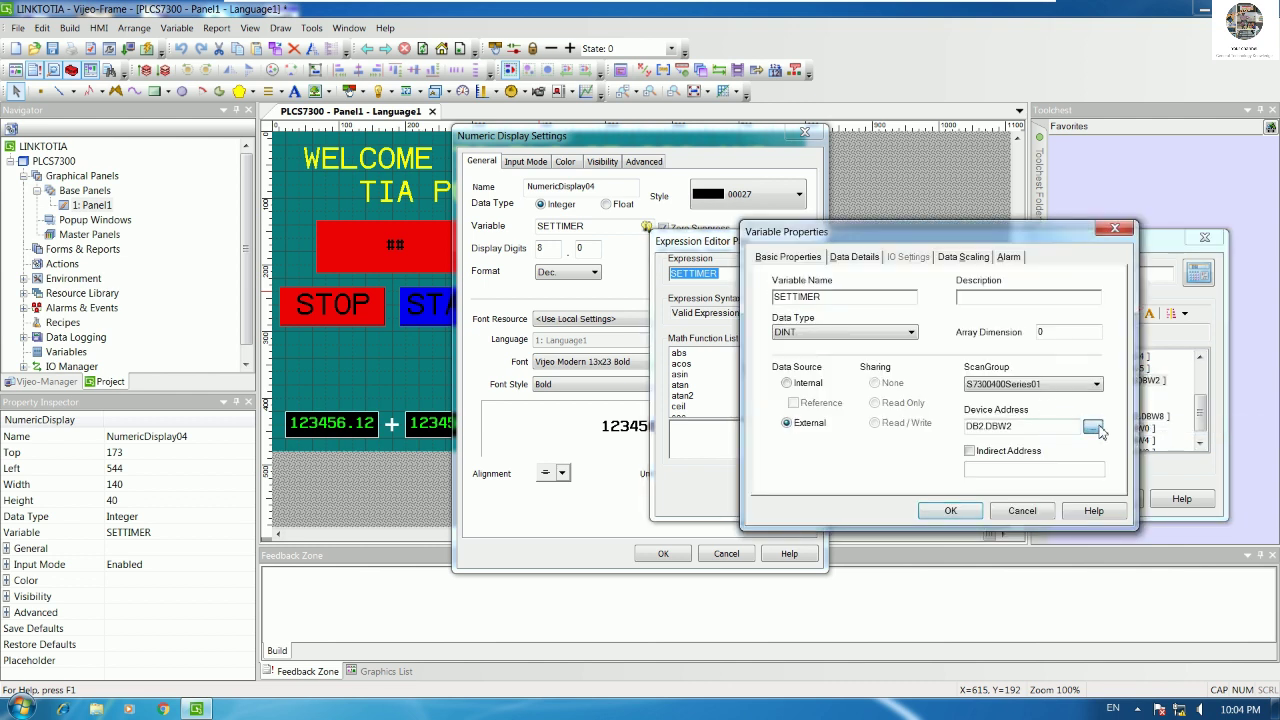
pyautogui.write('1')
pyautogui.press('Tab')
pyautogui.write('1')
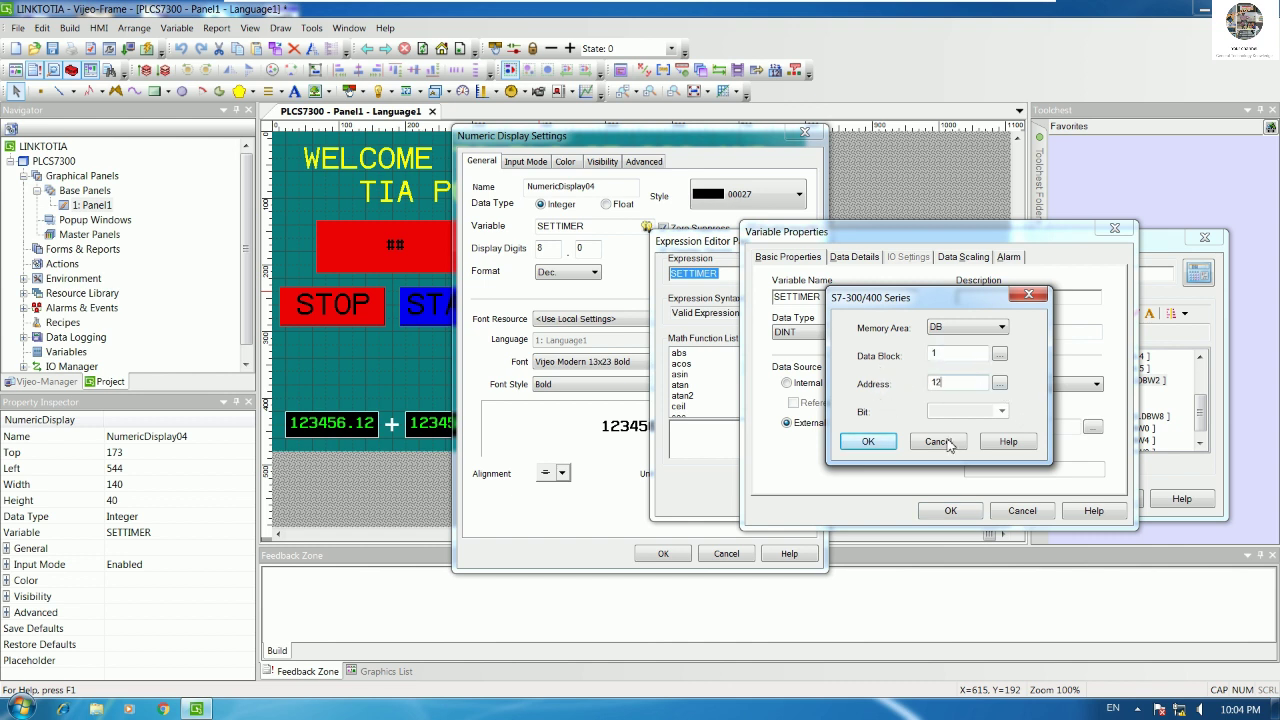
pyautogui.click(868, 441)
pyautogui.click(950, 510)
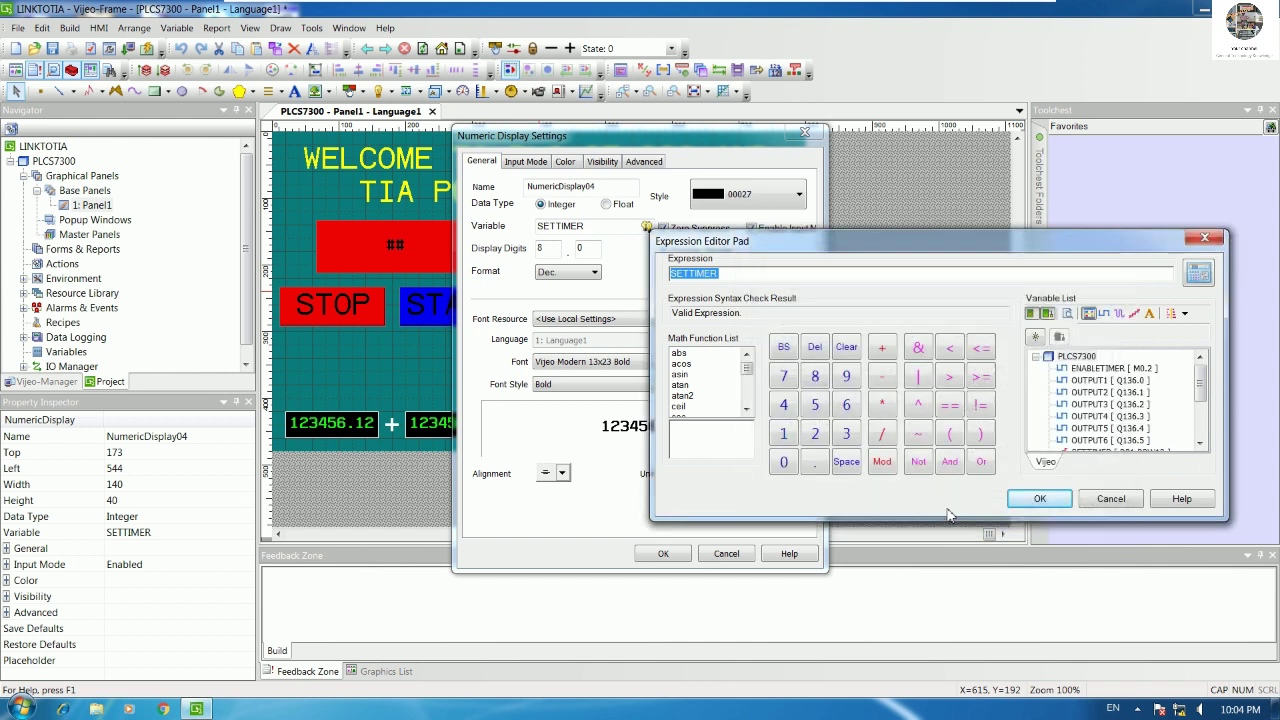
pyautogui.click(1040, 498)
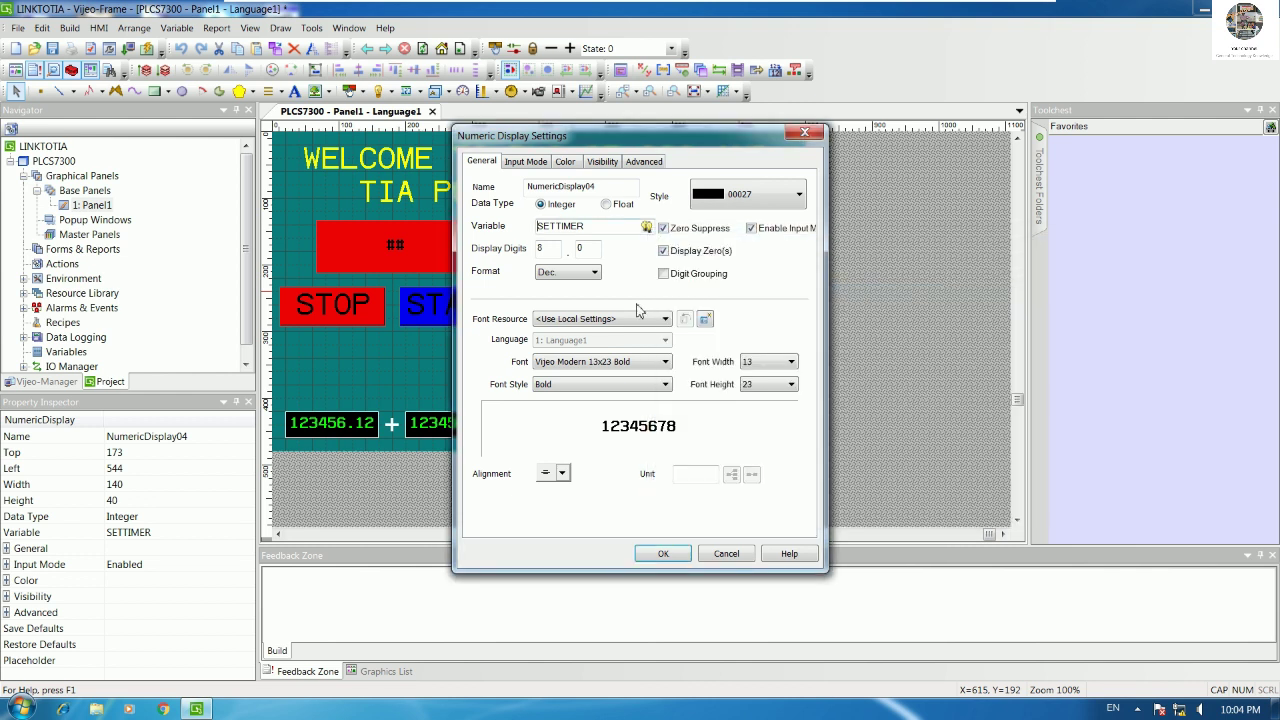
pyautogui.click(663, 553)
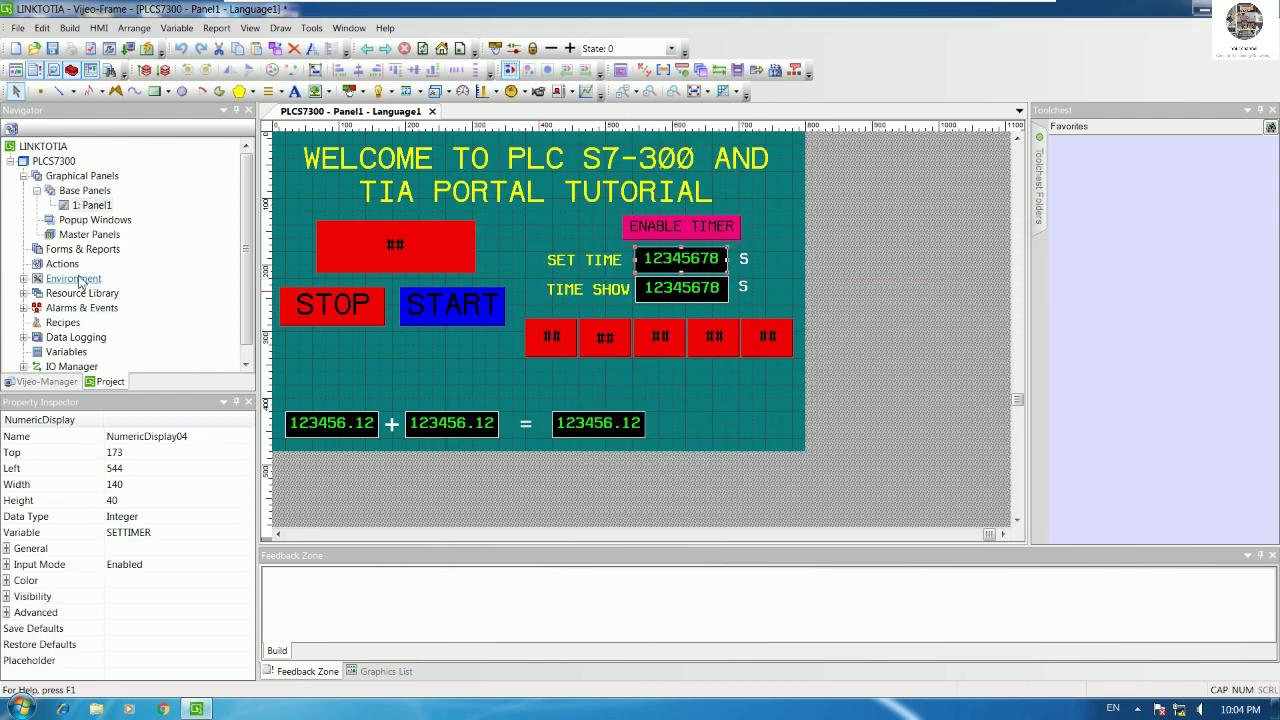
# Step: Check the device address of SETTIMER in the project's variable list and return to Panel1
pyautogui.doubleClick(68, 352)
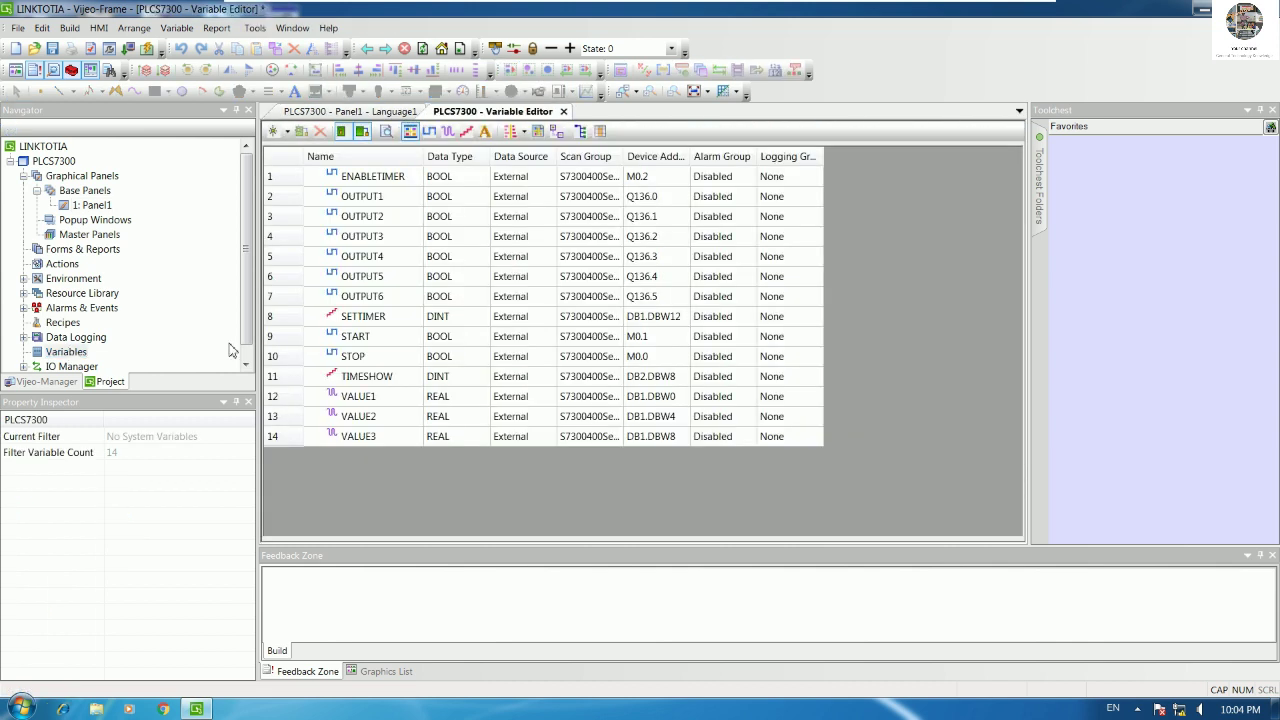
pyautogui.click(662, 335)
pyautogui.click(683, 324)
pyautogui.click(348, 113)
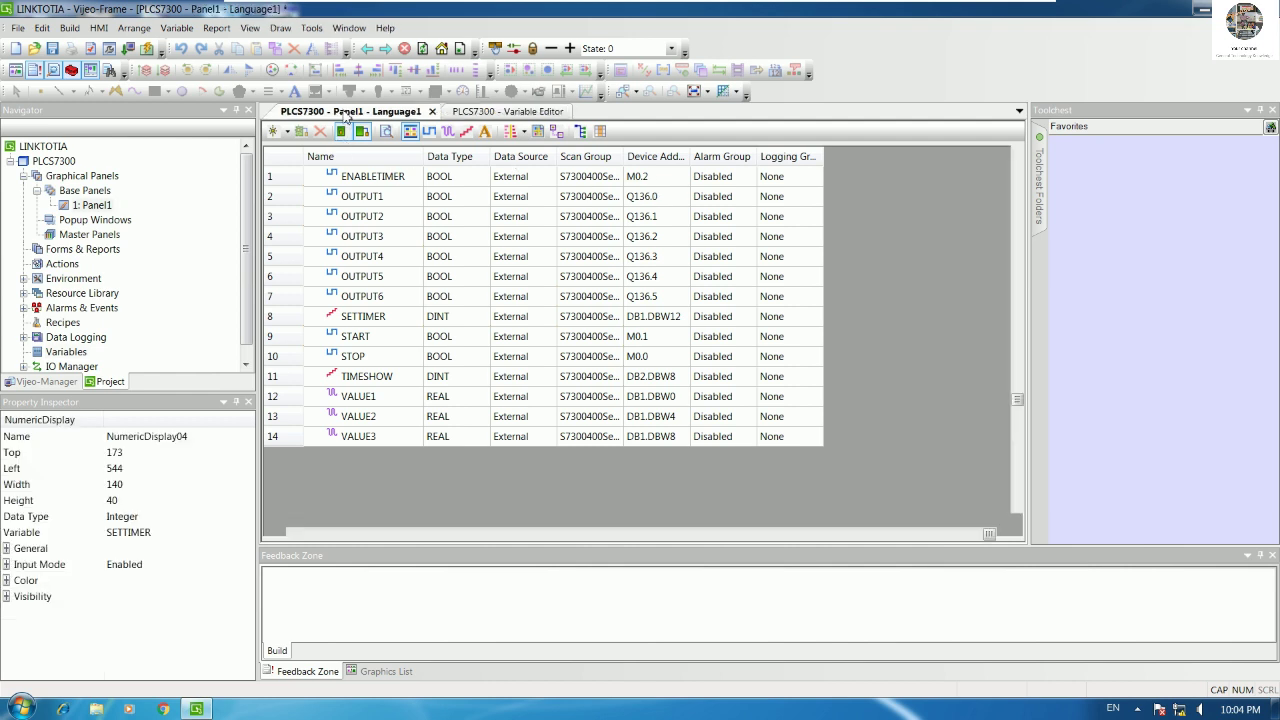
# Step: Save the HMI project and download it to the target, allowing the save for the backup
pyautogui.click(52, 48)
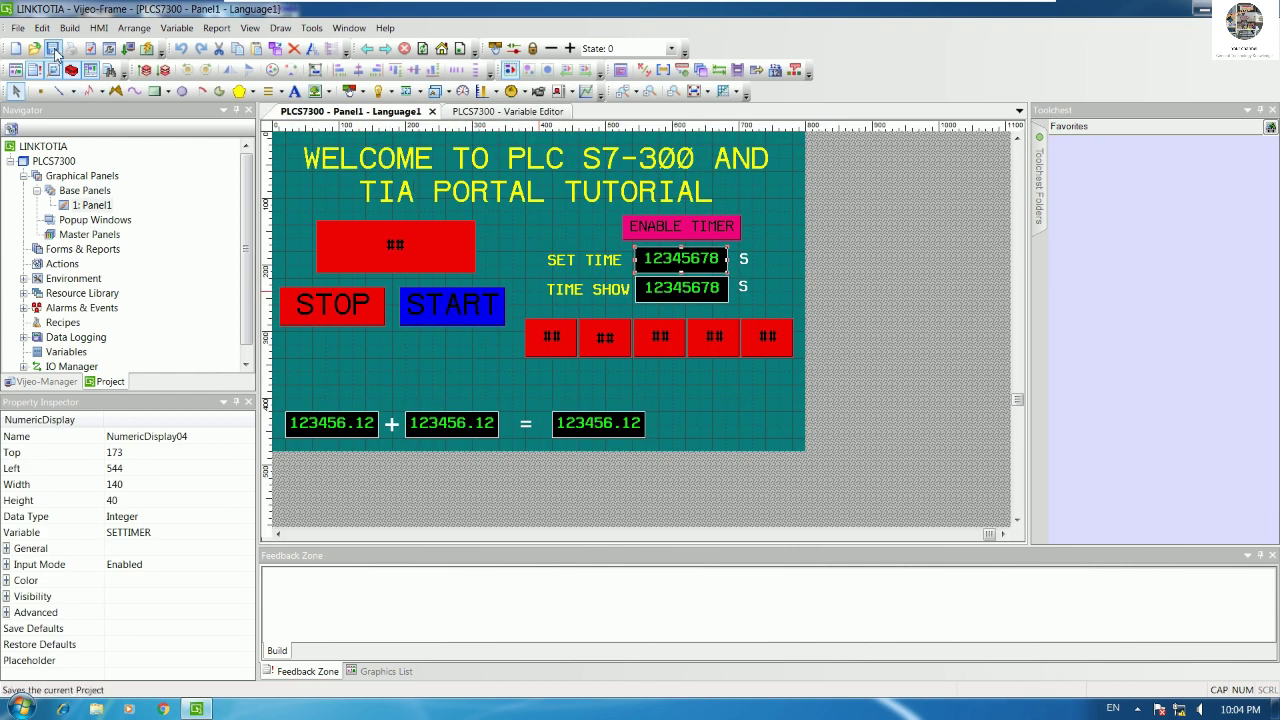
pyautogui.click(127, 48)
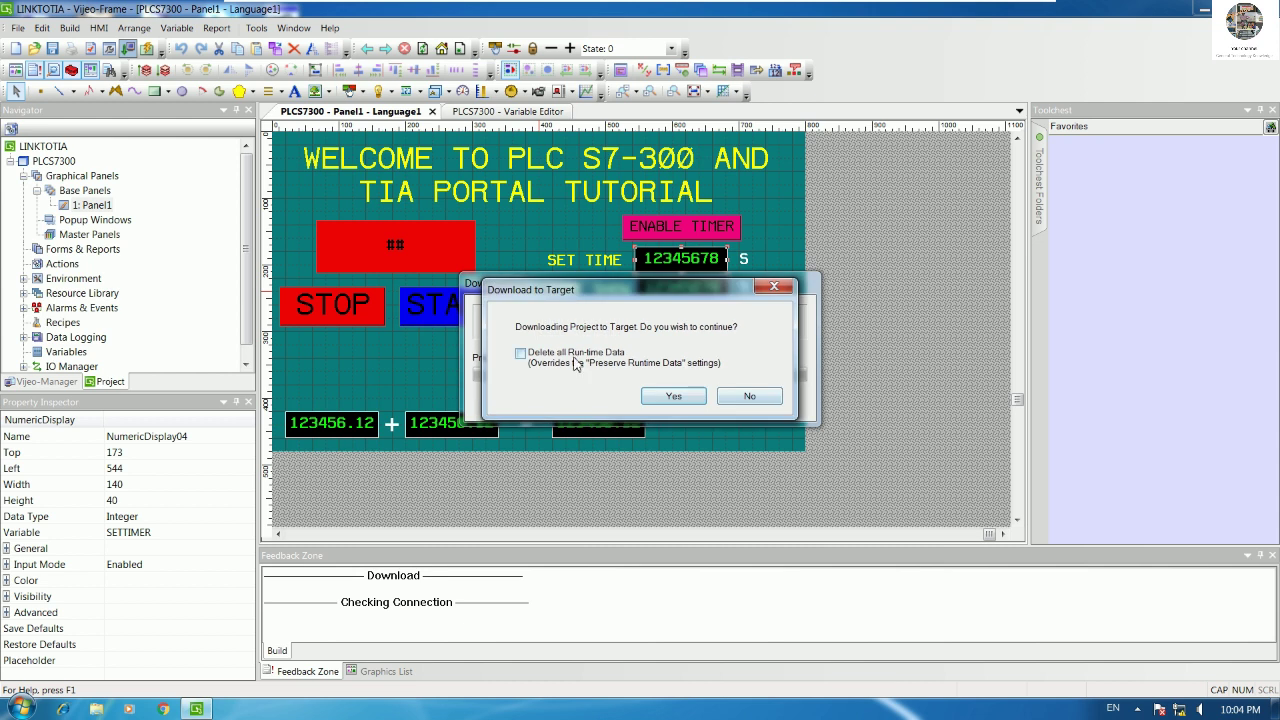
pyautogui.click(672, 397)
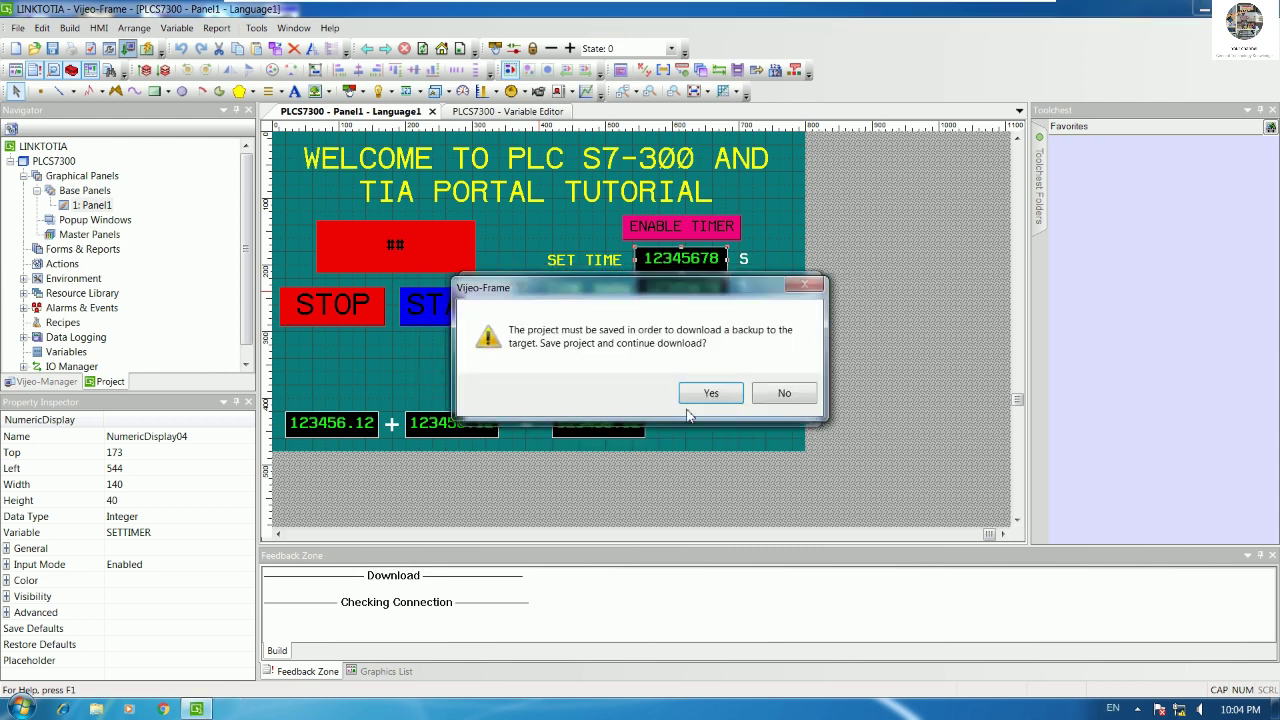
pyautogui.click(700, 394)
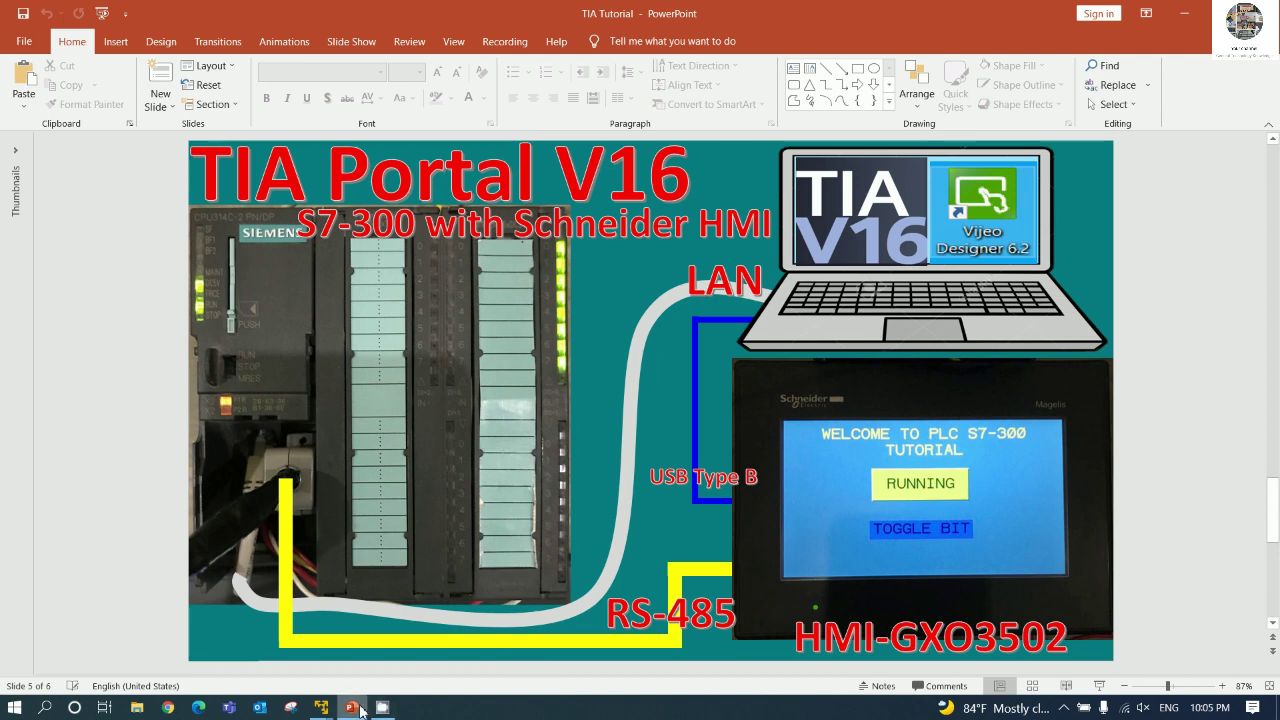
# Step: Switch to TIA Portal and examine the live SETTIMER, TIMER1_MUL and timer values in Networks 3 and 4
pyautogui.moveTo(321, 707)
pyautogui.click(232, 610)
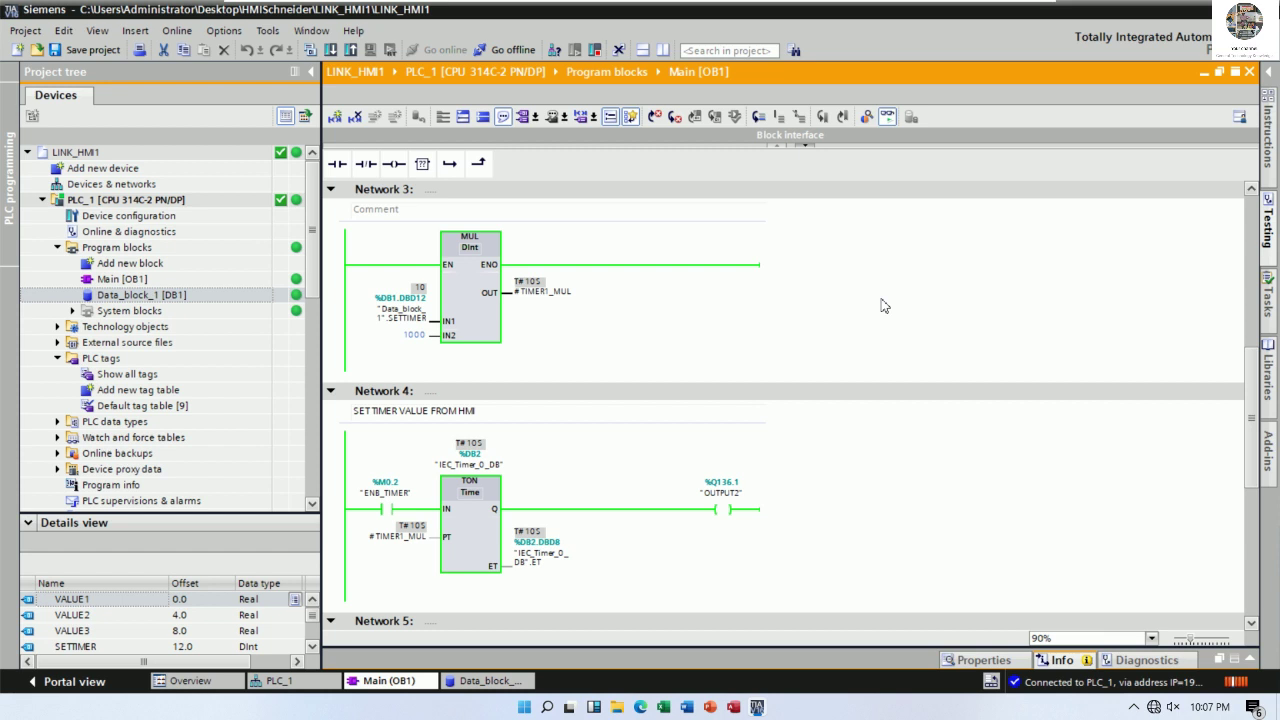
pyautogui.scroll(-2, 882, 305)
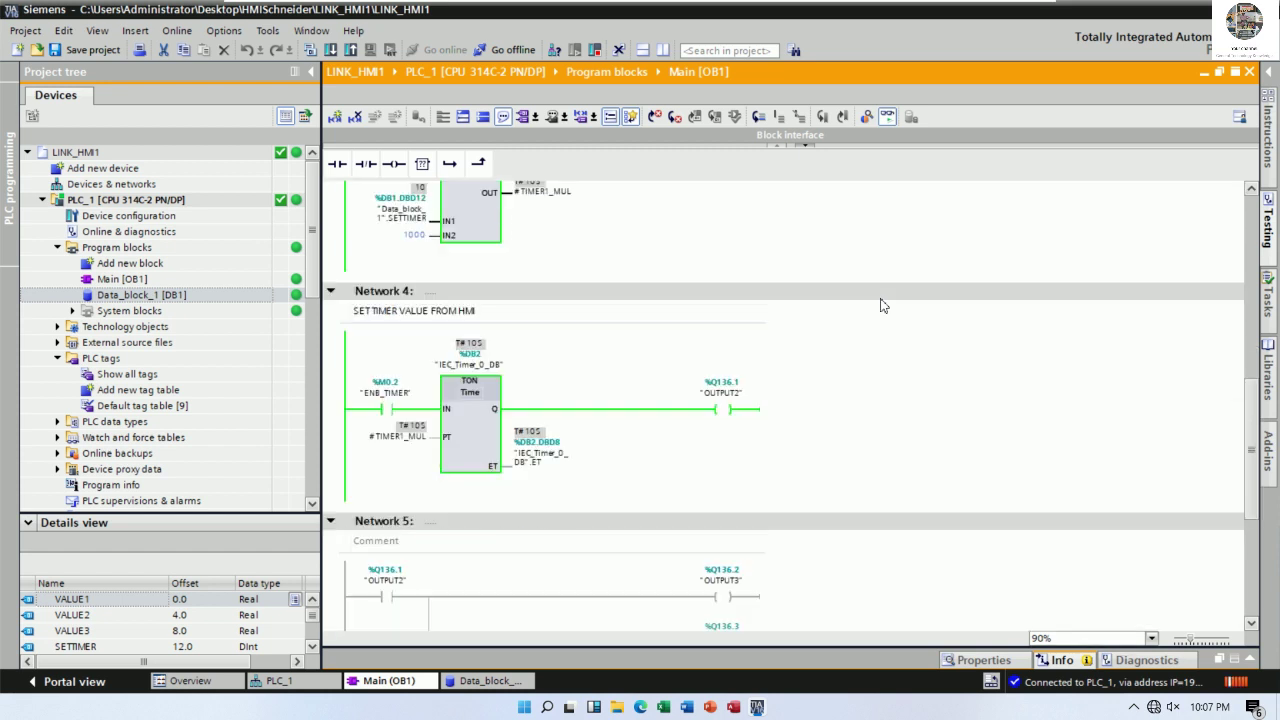
pyautogui.scroll(4, 882, 305)
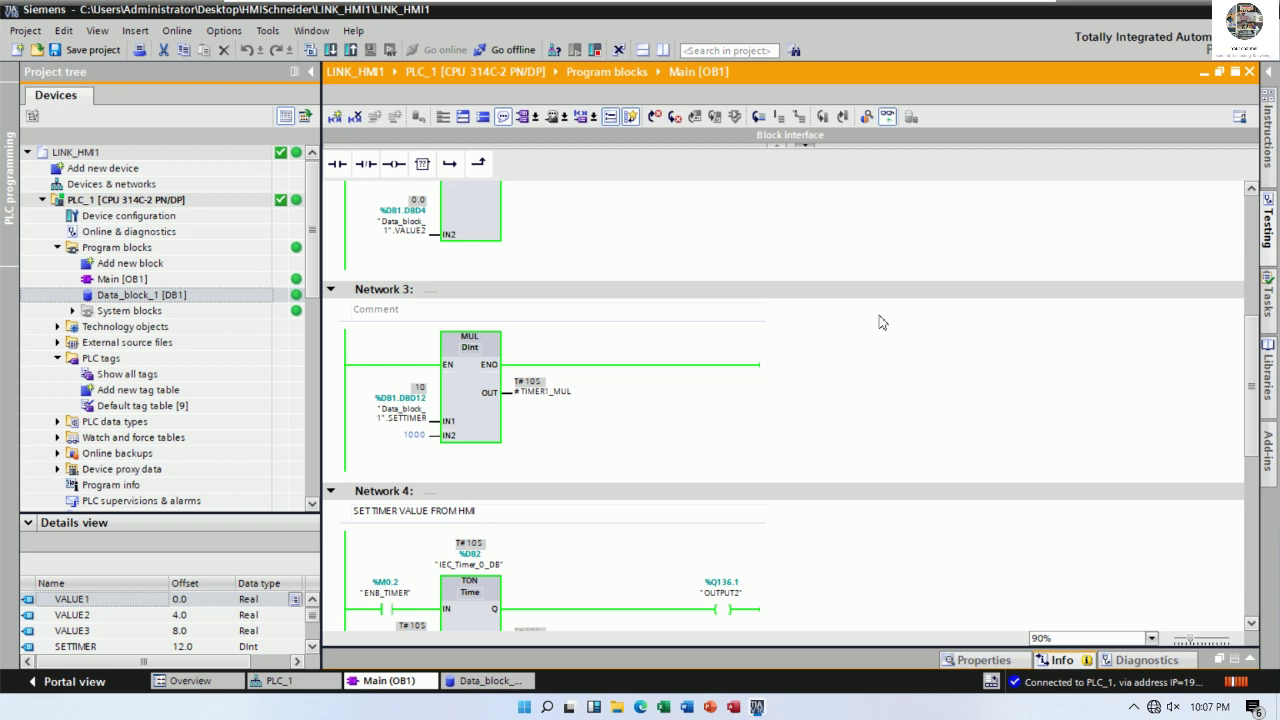
pyautogui.scroll(-3, 882, 315)
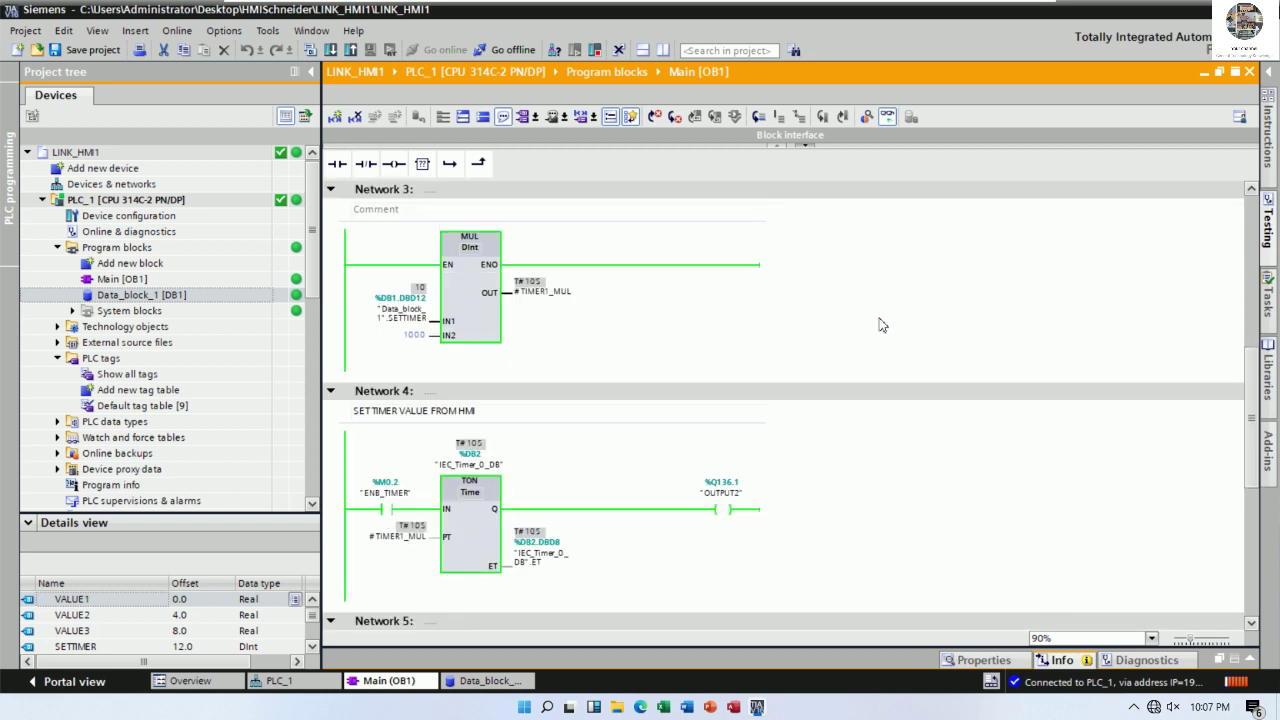